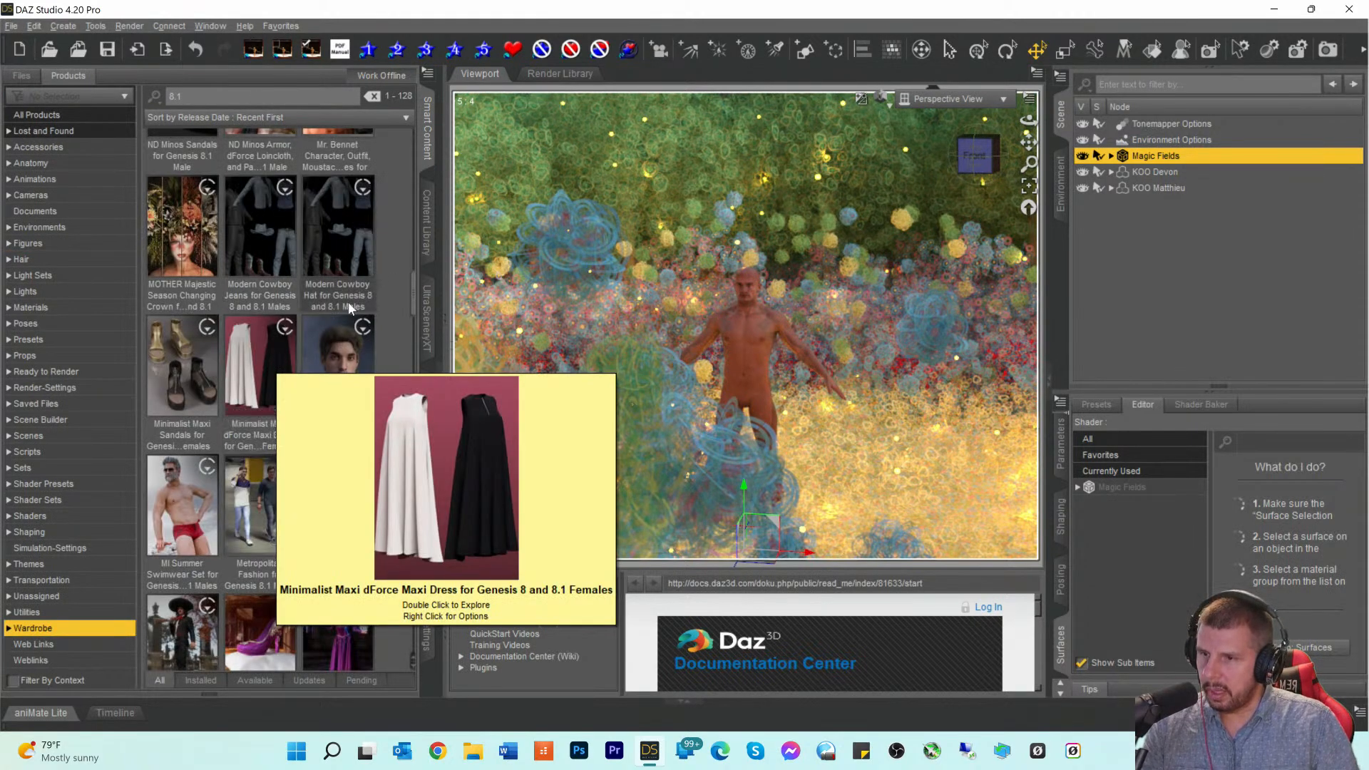
Step: Load MI Summer Swimwear Set 2 from the MI Summer Swimwear product onto both KOO Devon and KOO Matthieu
{"action": "left_click", "coordinate": [184, 499]}
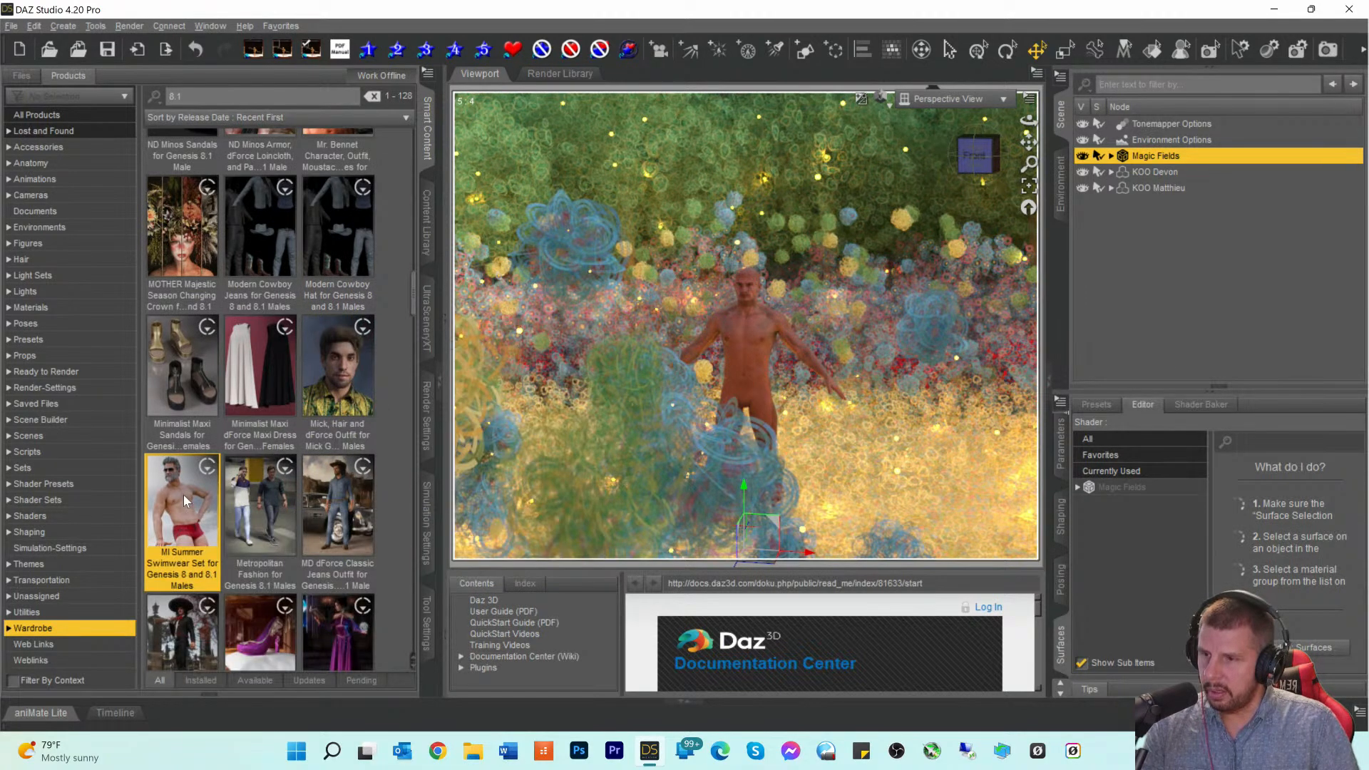
{"action": "double_click", "coordinate": [183, 495]}
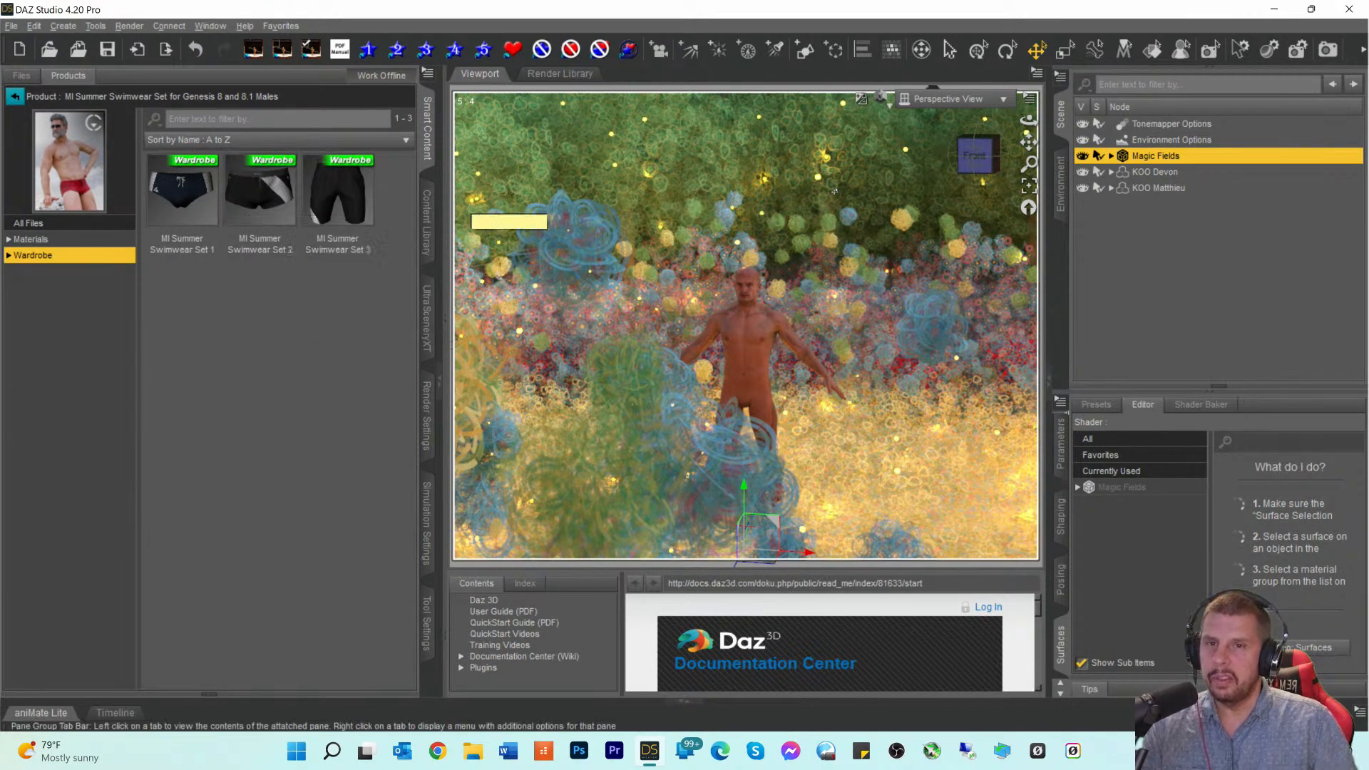
{"action": "left_click", "coordinate": [1131, 171]}
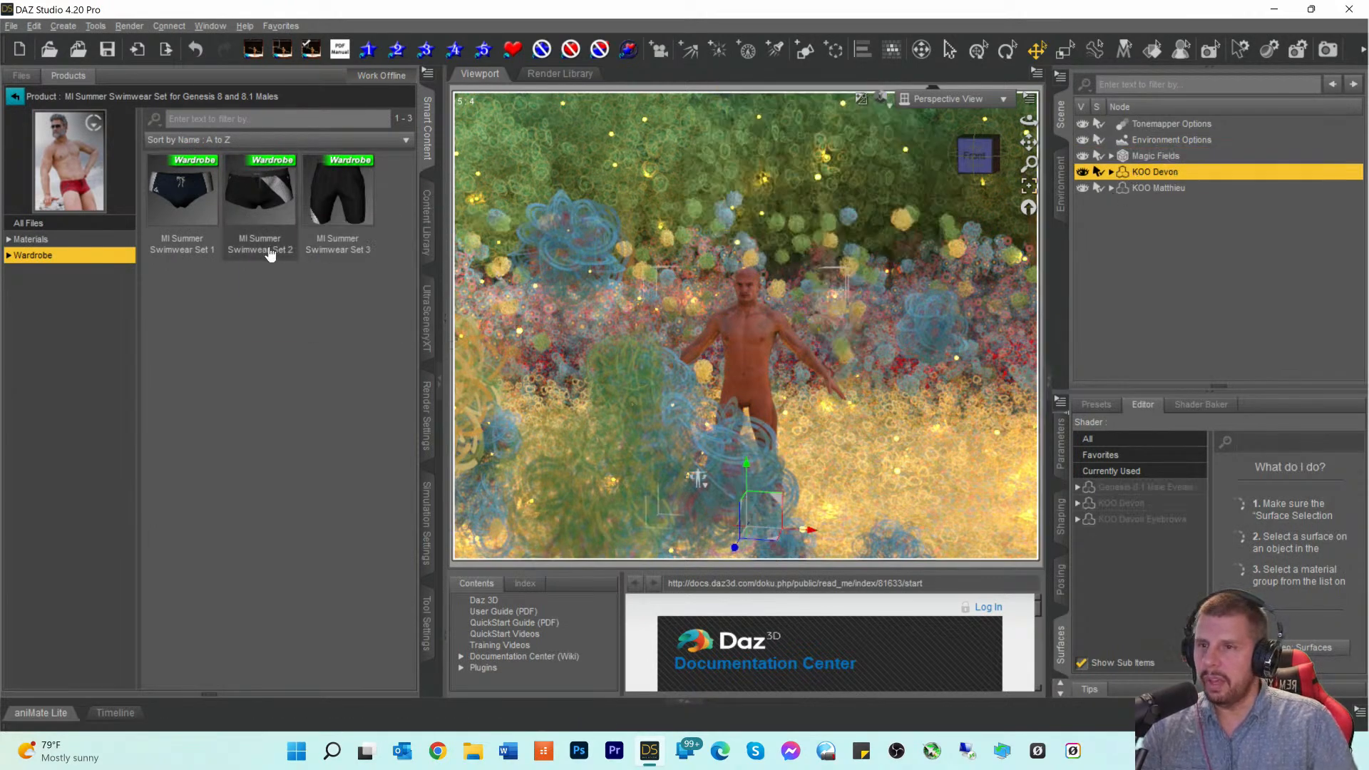
{"action": "double_click", "coordinate": [263, 200]}
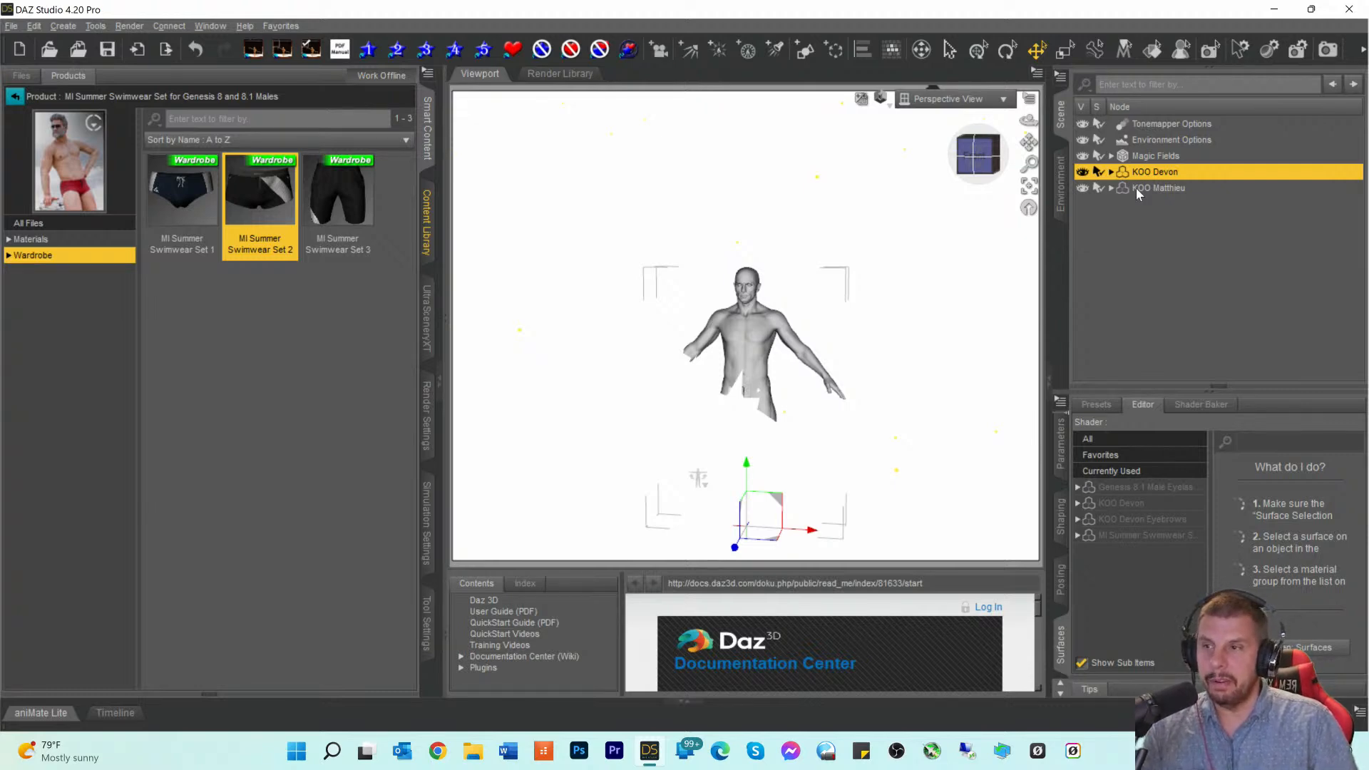
{"action": "left_click", "coordinate": [1136, 187]}
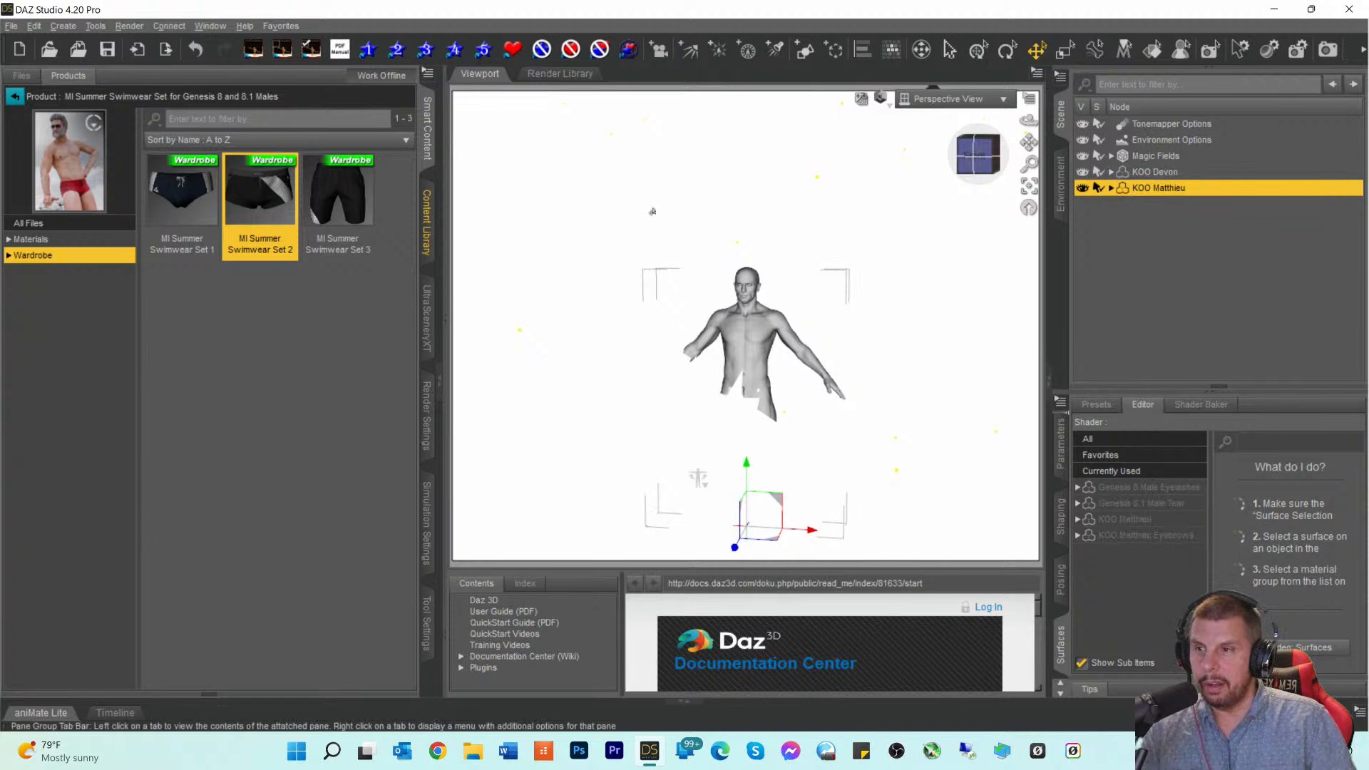
{"action": "double_click", "coordinate": [259, 199]}
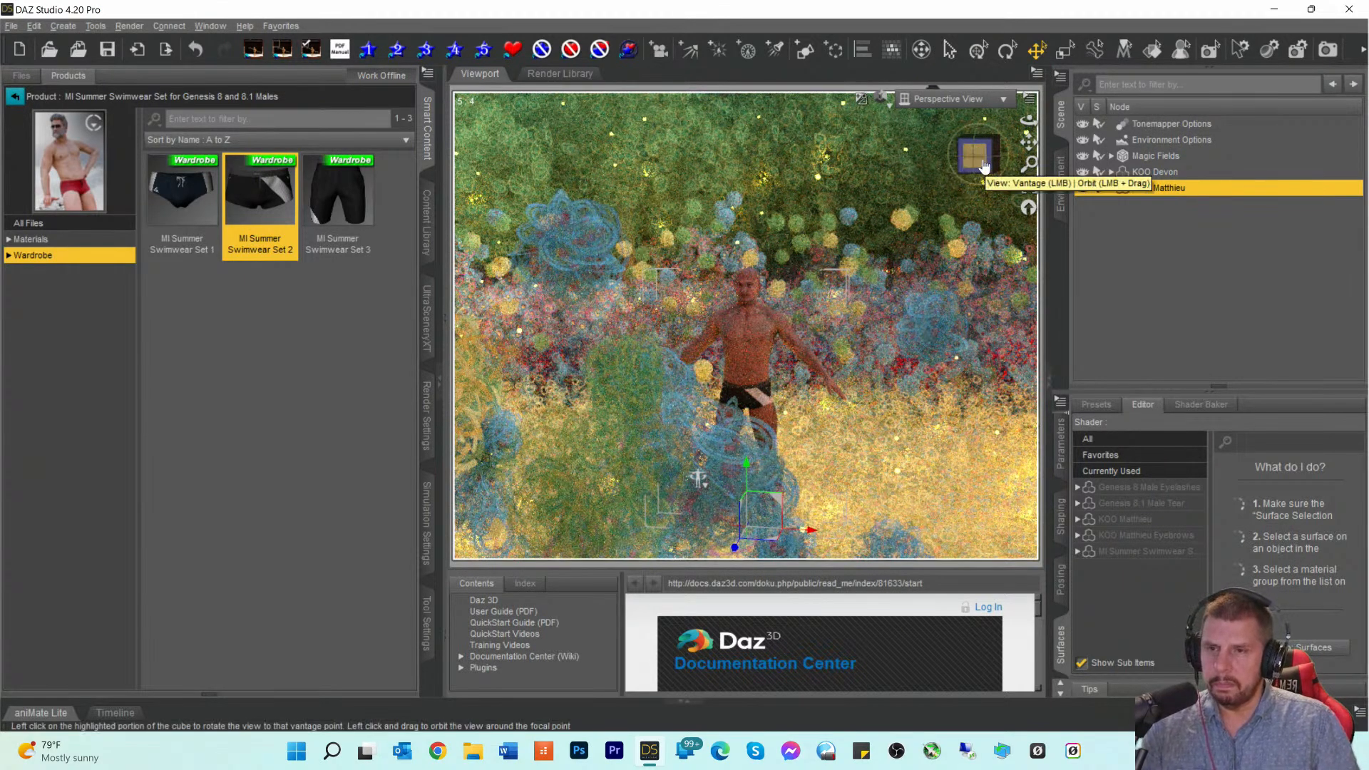
Step: Show the Environment Options parameters and list all Render-Settings products by clearing the 8.1 filter
{"action": "left_click", "coordinate": [1148, 141]}
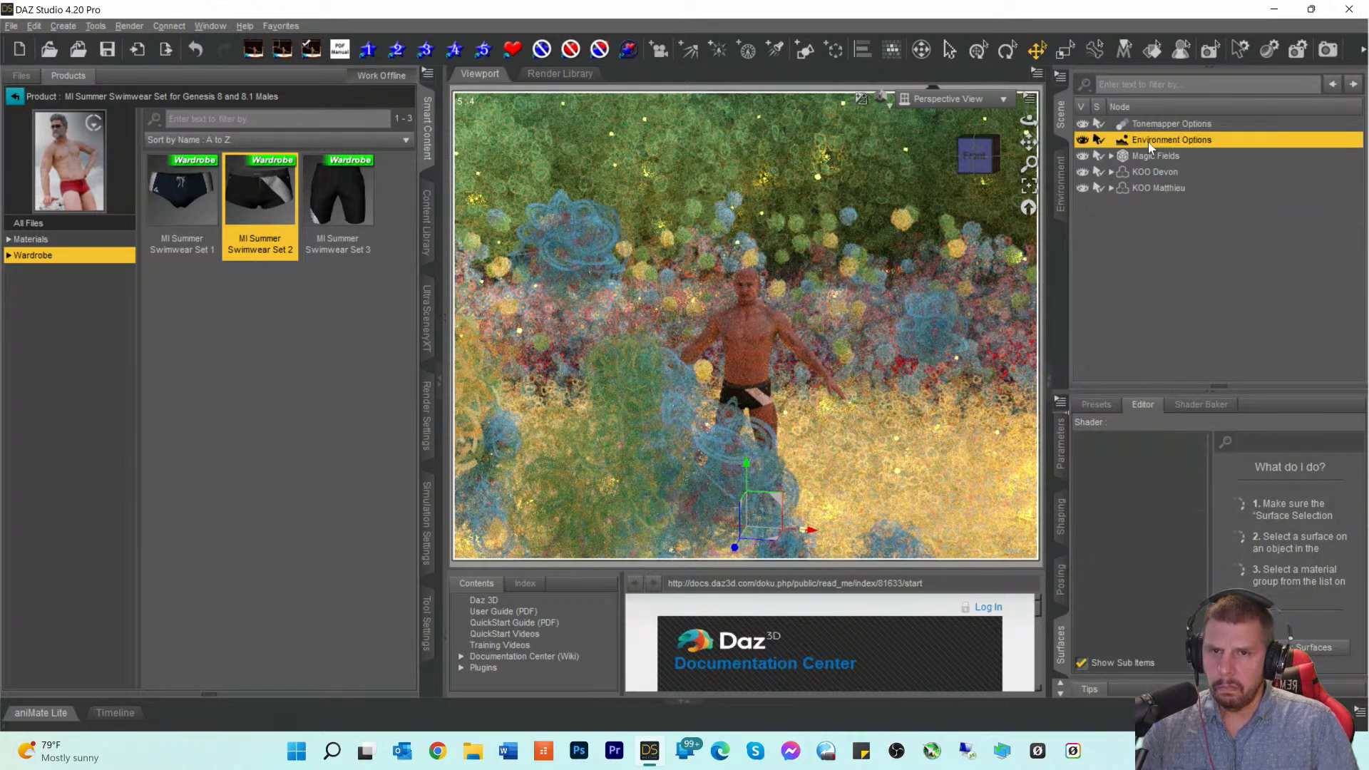
{"action": "left_click", "coordinate": [1060, 463]}
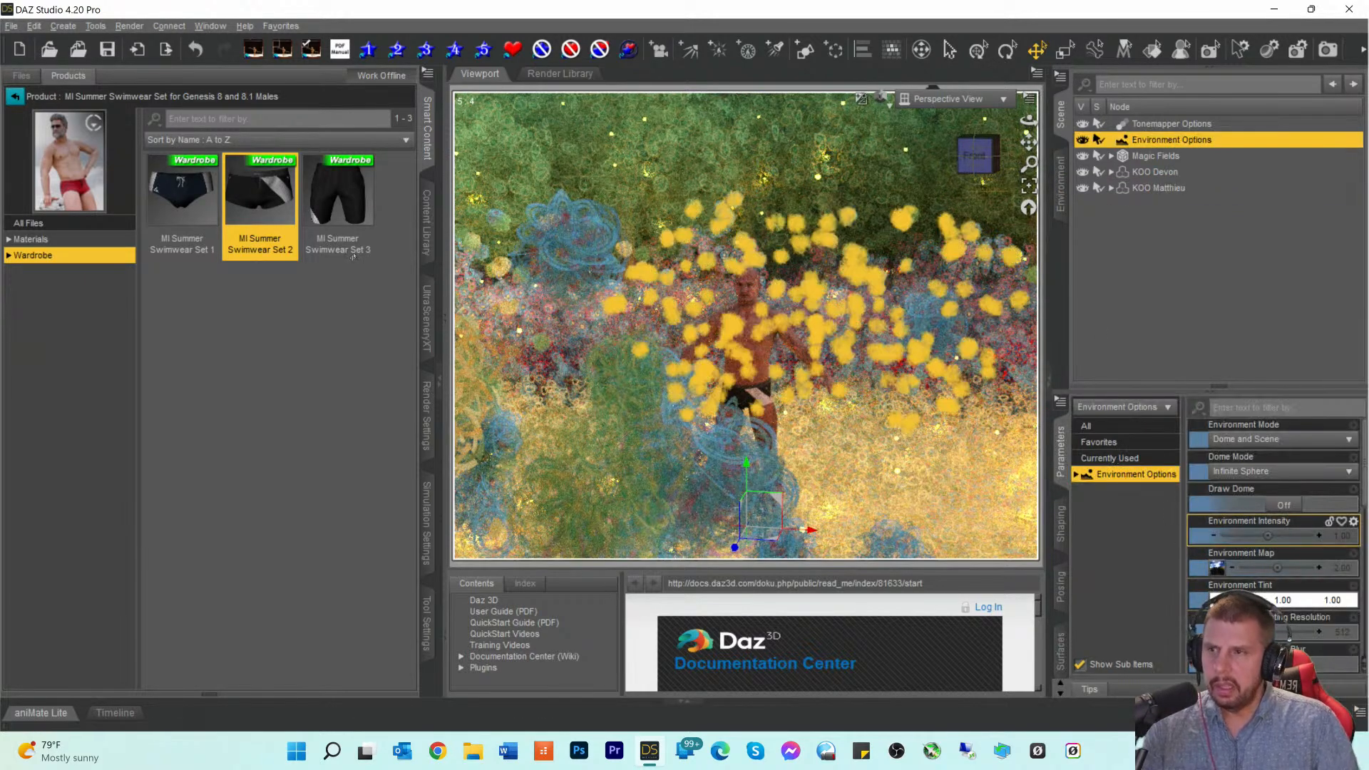
{"action": "left_click", "coordinate": [15, 100]}
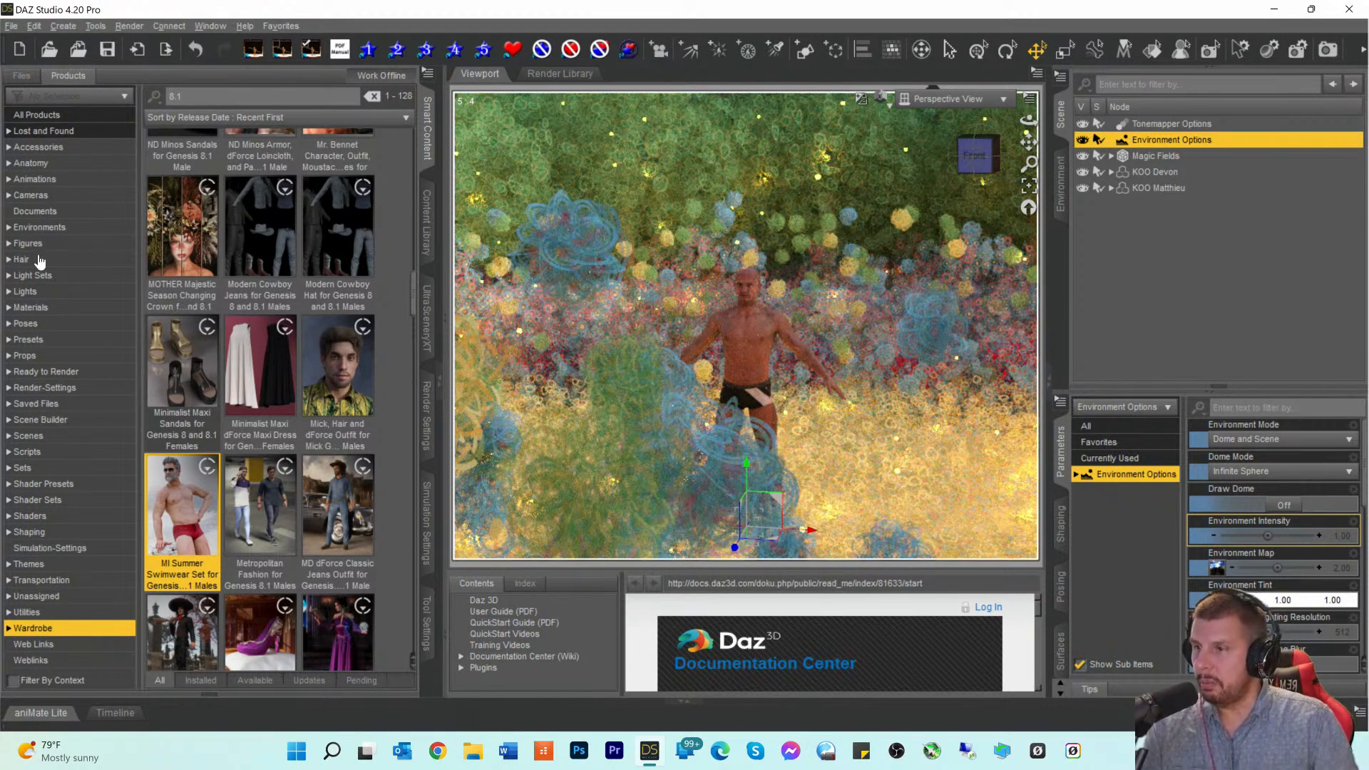
{"action": "left_click", "coordinate": [40, 228]}
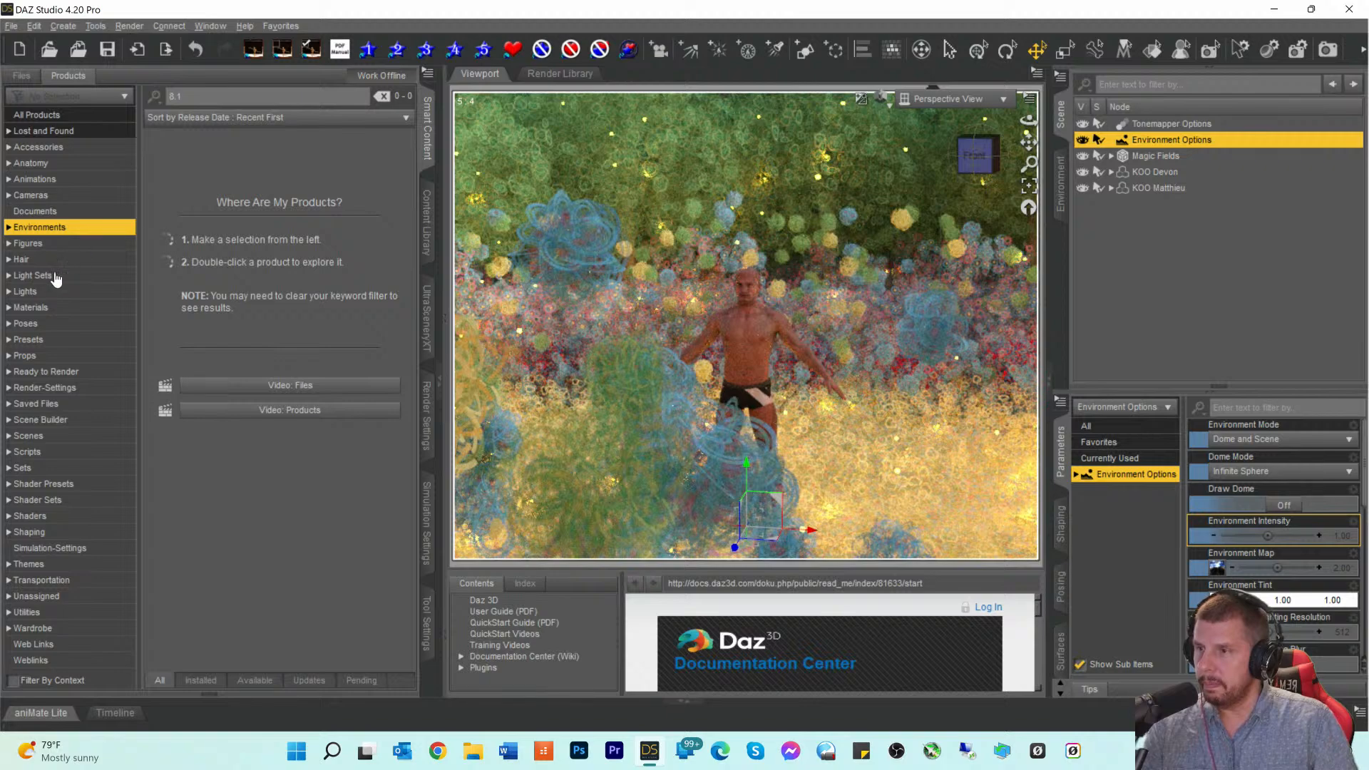
{"action": "left_click", "coordinate": [40, 387]}
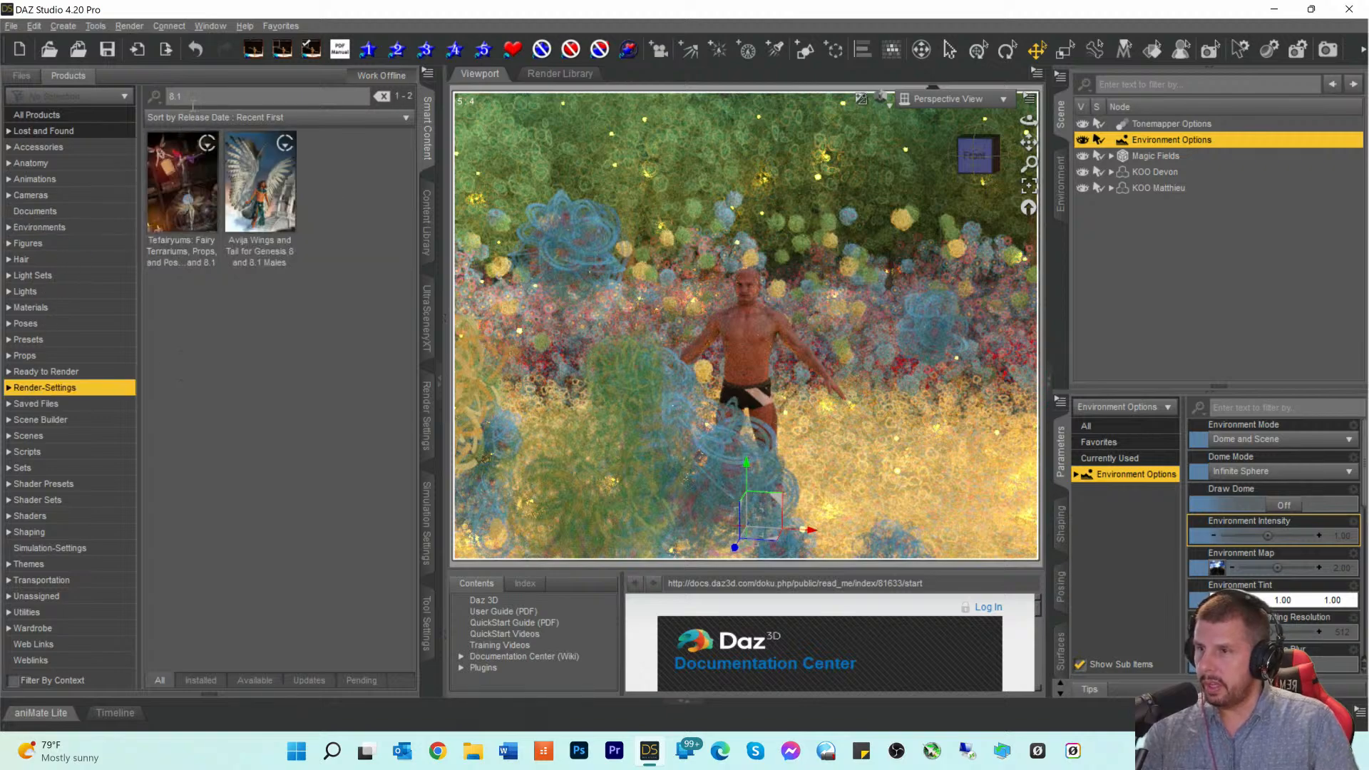
{"action": "left_click_drag", "start_coordinate": [199, 98], "coordinate": [2, 116]}
{"action": "key", "text": "BackSpace"}
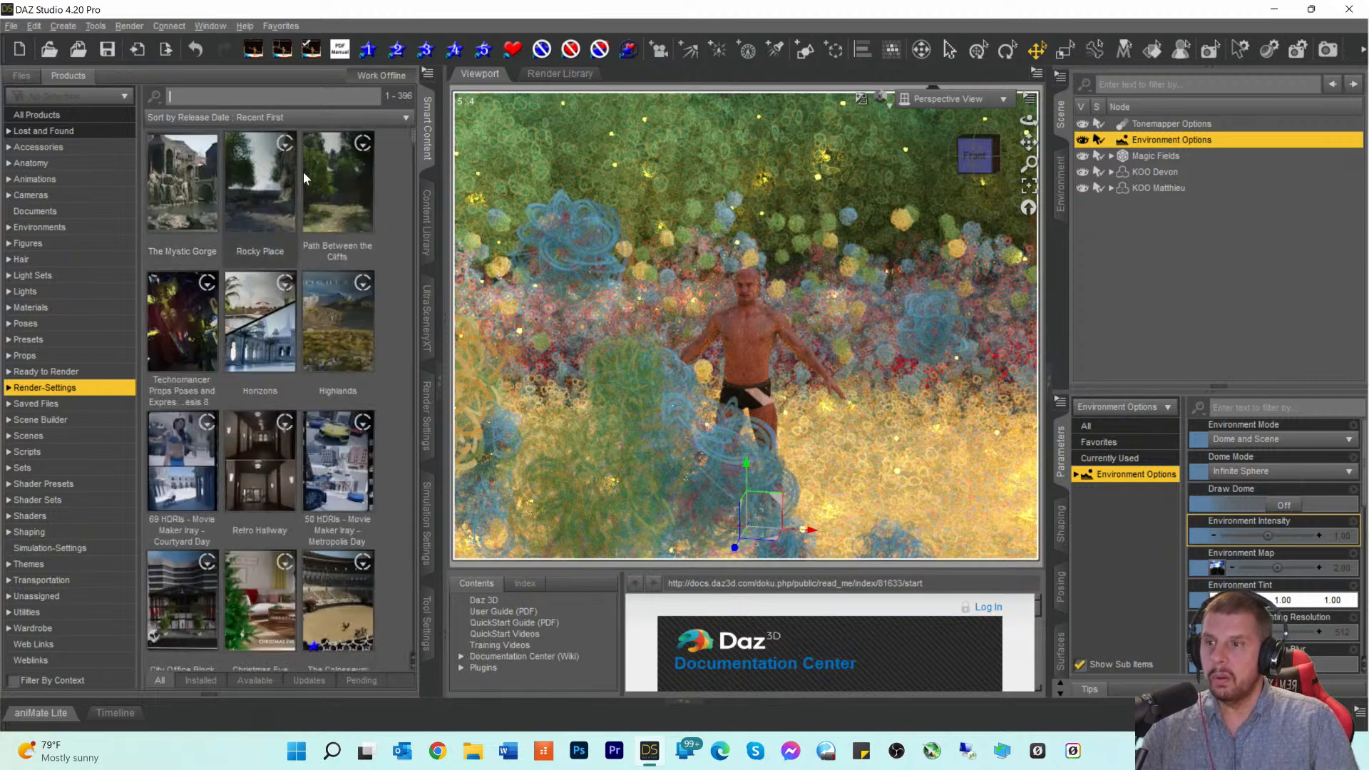
Step: Apply the DTEC - Economy Sky 17 render preset from Skies of Economy Redux - Volume 3
{"action": "scroll", "coordinate": [275, 241], "scroll_direction": "down", "scroll_amount": 3}
{"action": "scroll", "coordinate": [279, 241], "scroll_direction": "down", "scroll_amount": 10}
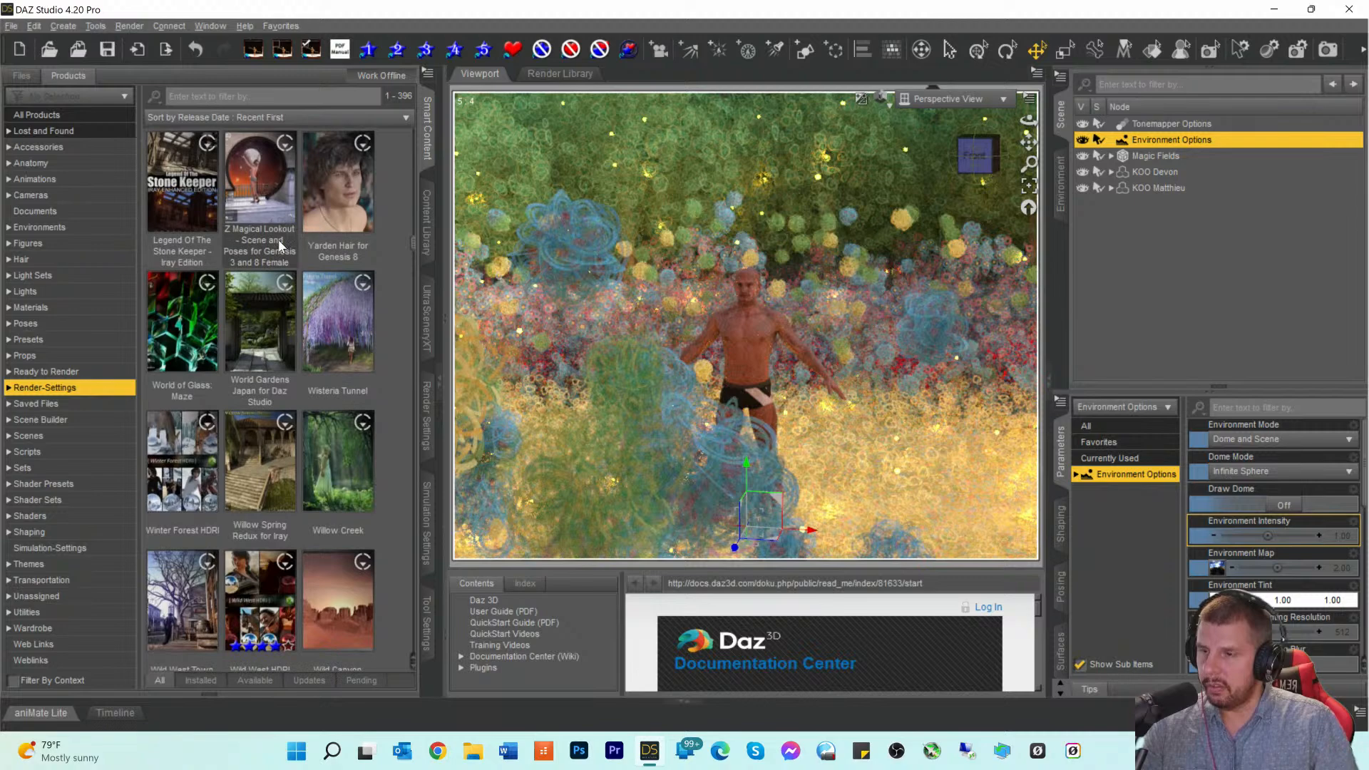
{"action": "scroll", "coordinate": [278, 240], "scroll_direction": "down", "scroll_amount": 8}
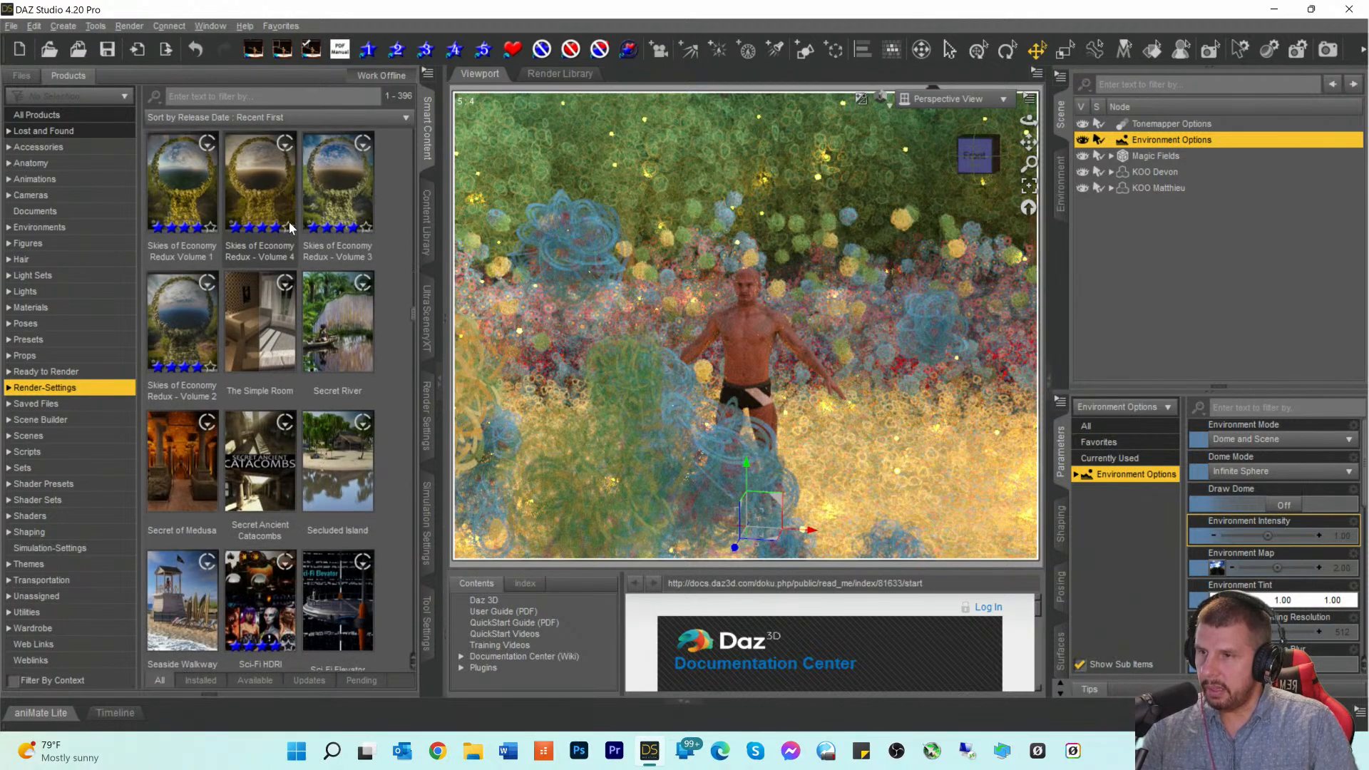
{"action": "double_click", "coordinate": [339, 182]}
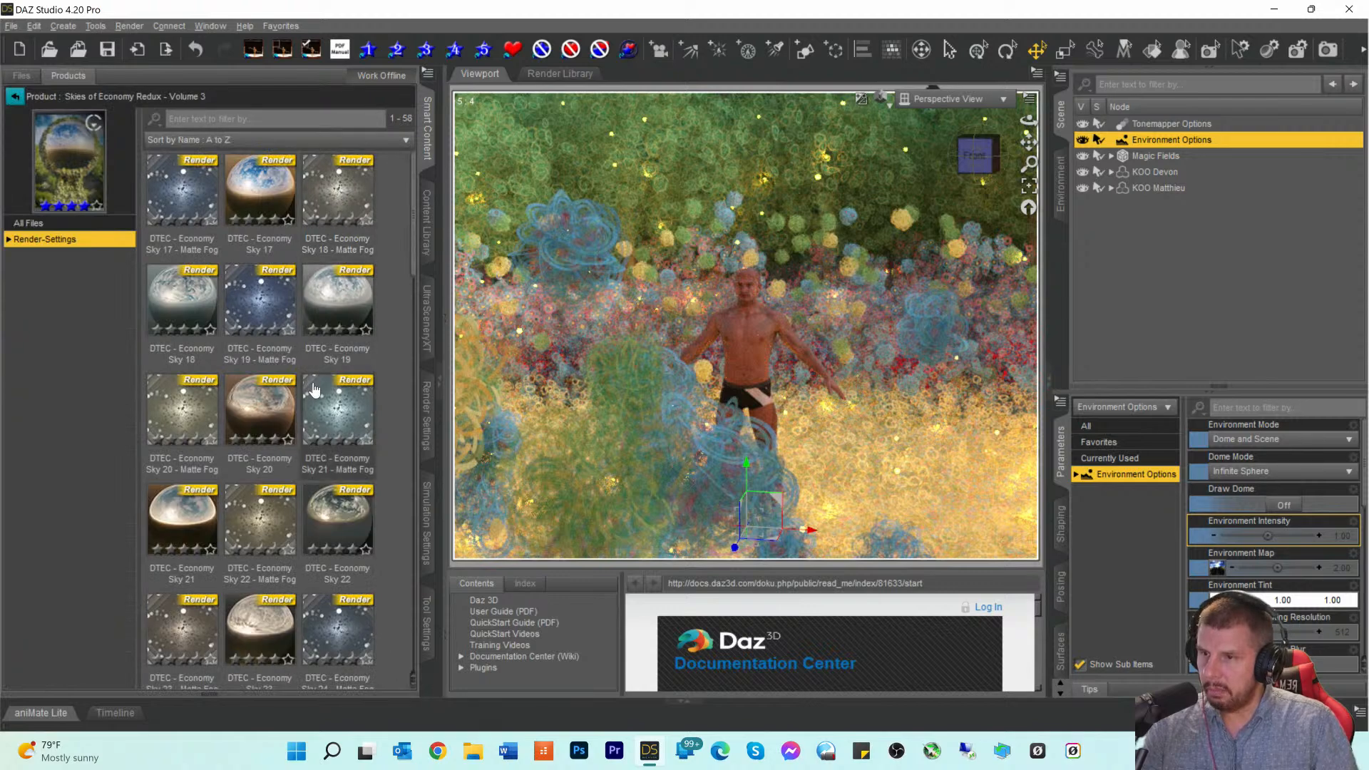
{"action": "double_click", "coordinate": [247, 185]}
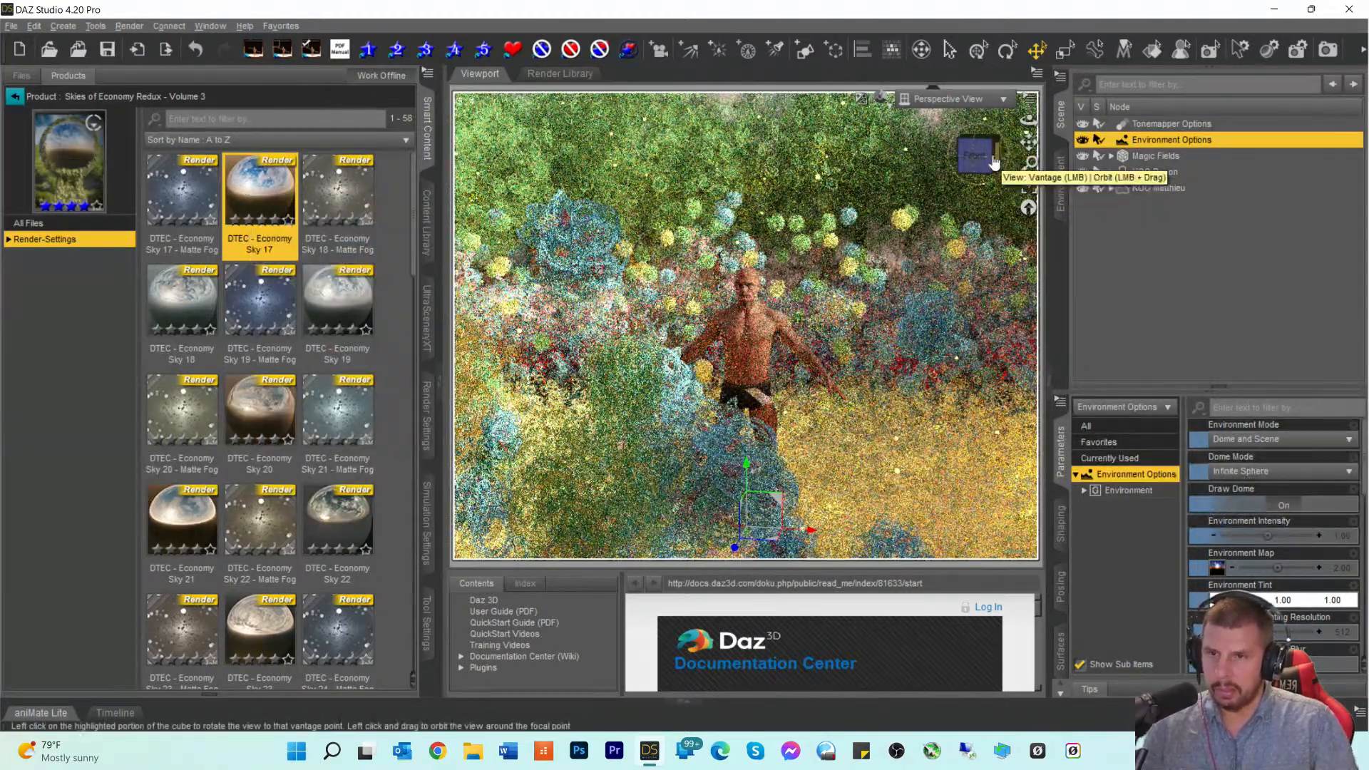
Step: Orbit the perspective view slightly, select Magic Fields, and widen the viewport by narrowing the content area to two thumbnail columns
{"action": "left_click_drag", "start_coordinate": [989, 160], "coordinate": [972, 155]}
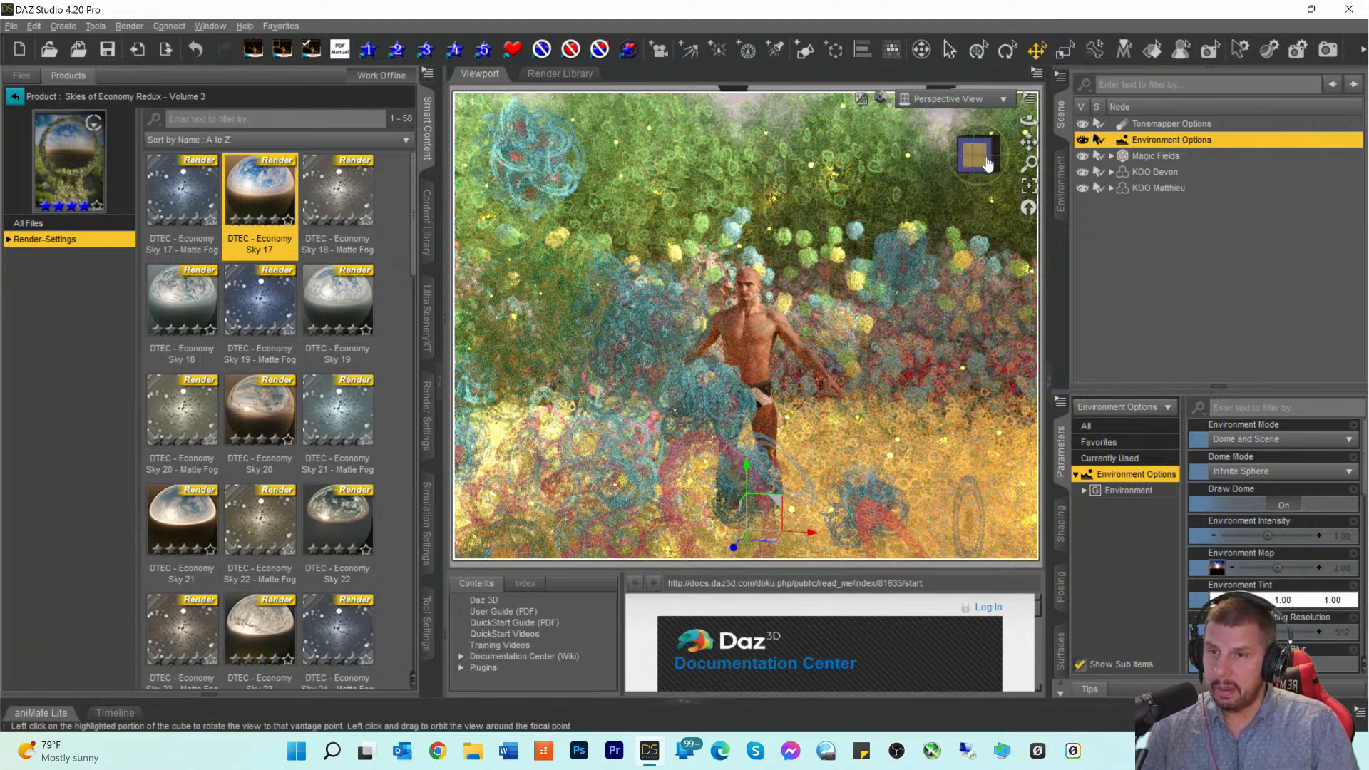
{"action": "left_click", "coordinate": [1135, 155]}
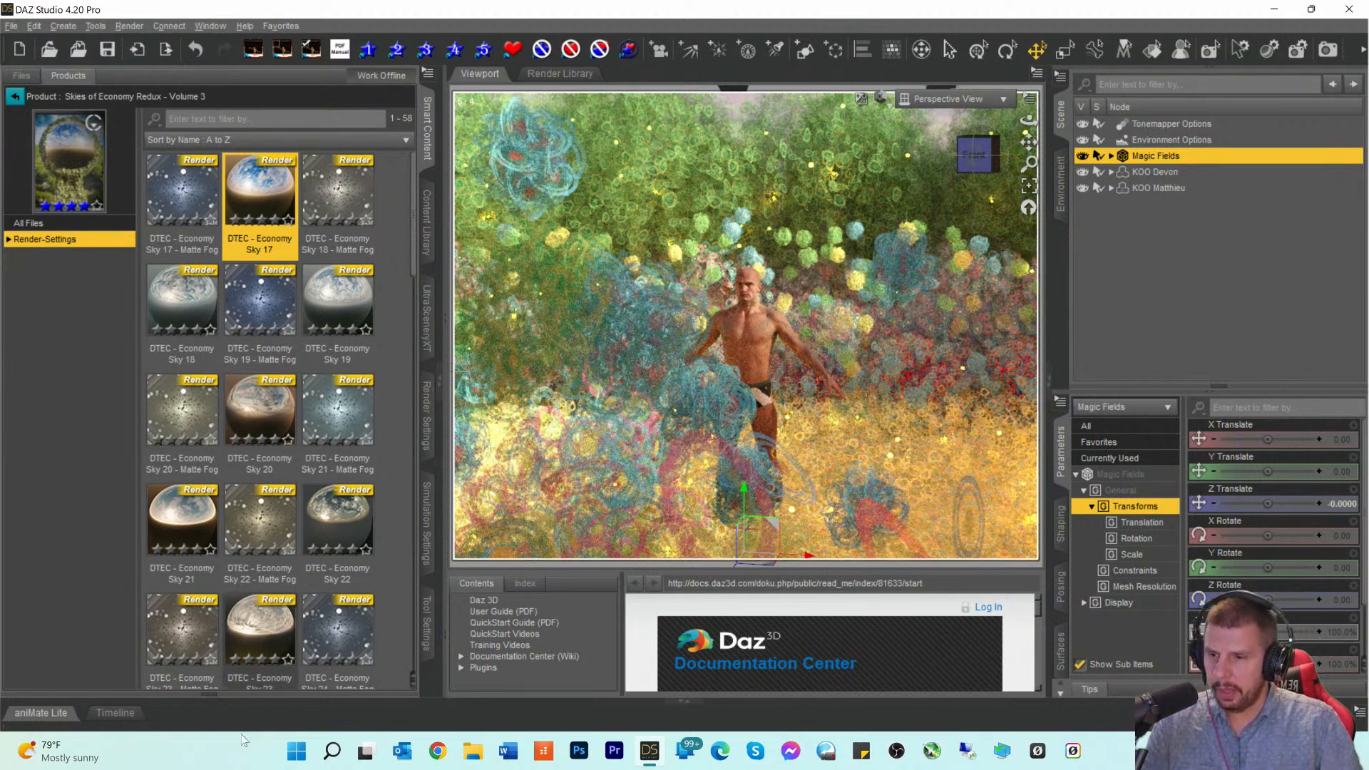
{"action": "left_click", "coordinate": [443, 639]}
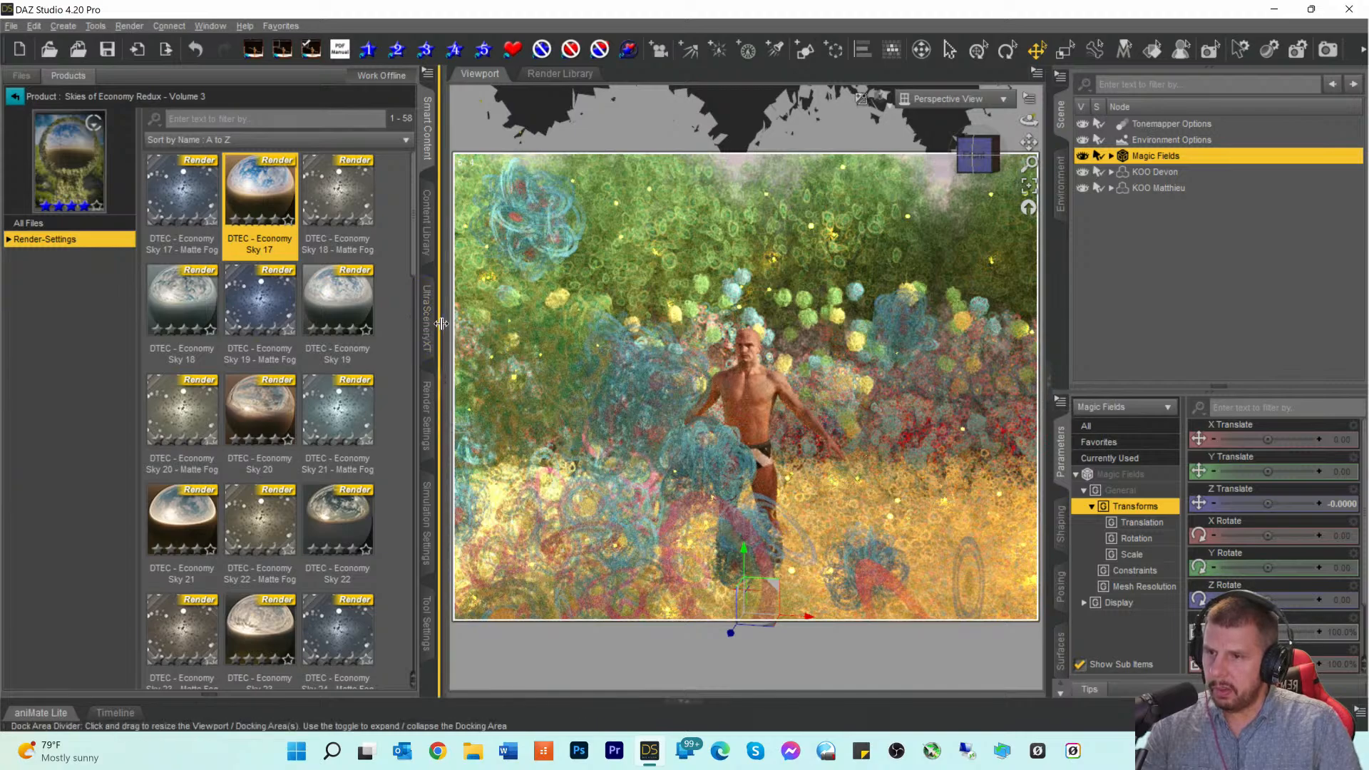
{"action": "left_click_drag", "start_coordinate": [434, 324], "coordinate": [411, 327]}
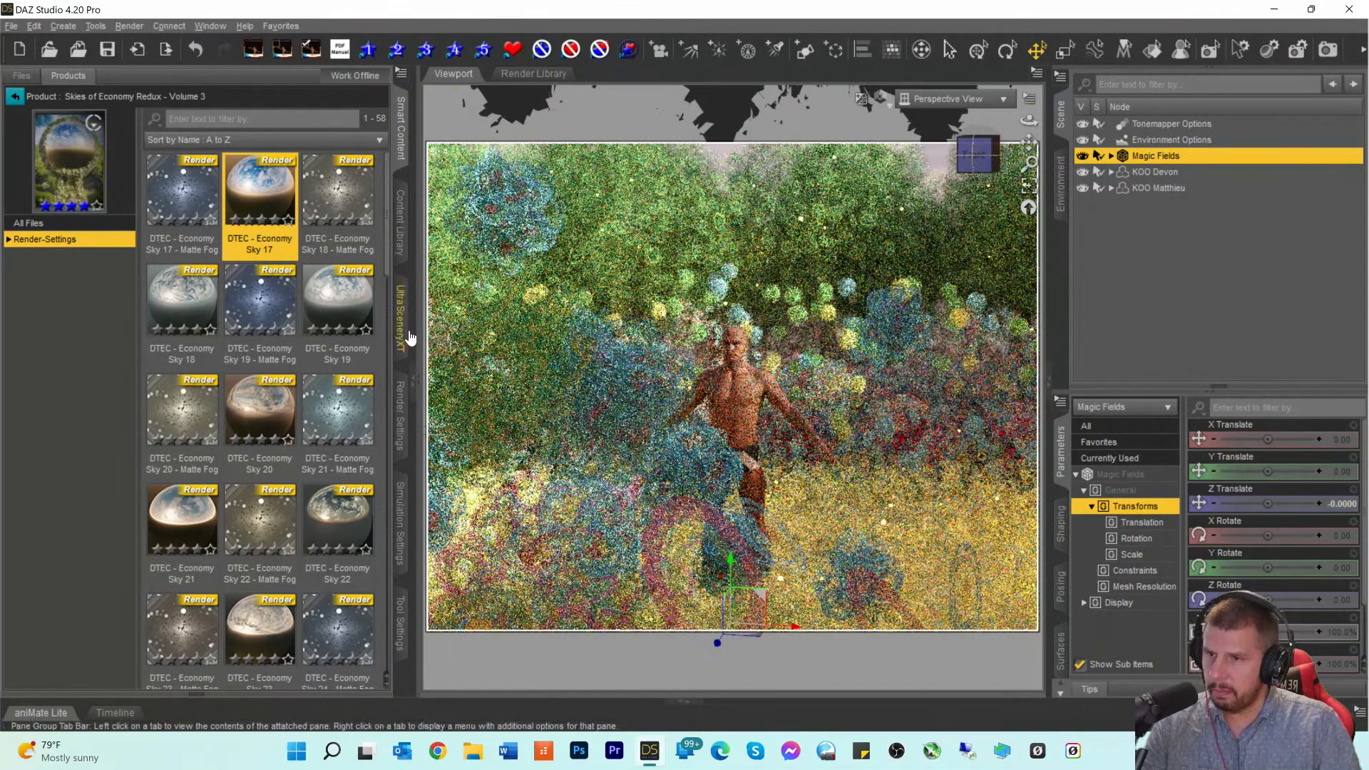
{"action": "left_click_drag", "start_coordinate": [412, 329], "coordinate": [378, 328]}
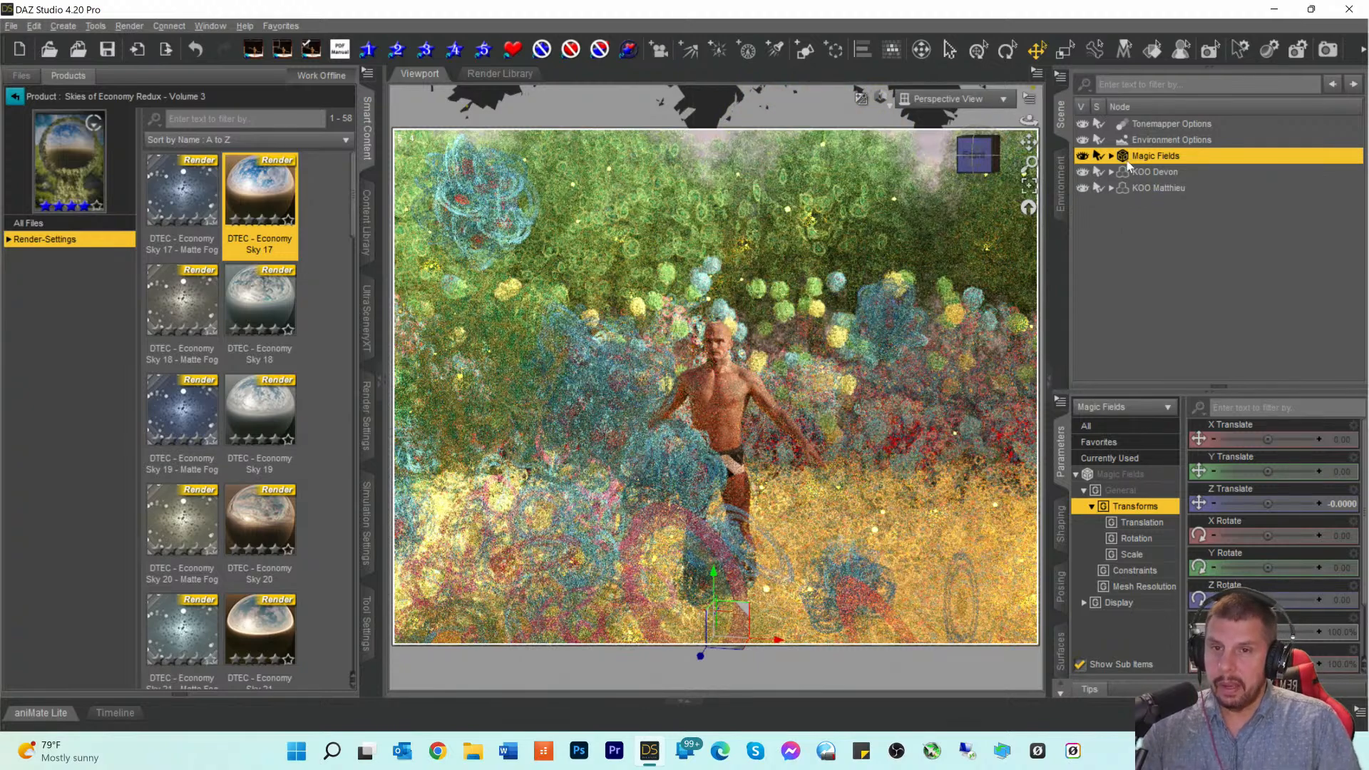
Step: Create a new camera named Camera that copies the active perspective view
{"action": "left_click", "coordinate": [941, 98]}
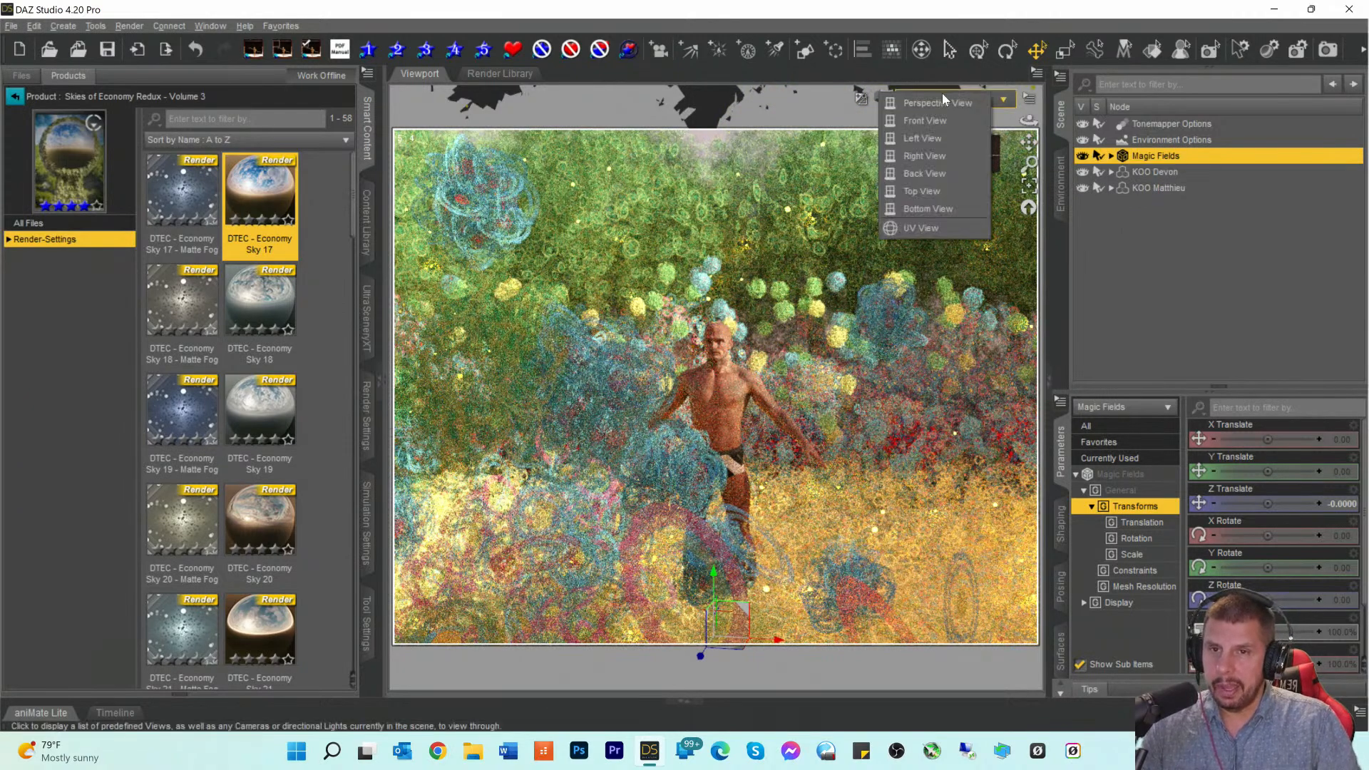
{"action": "left_click", "coordinate": [1166, 230]}
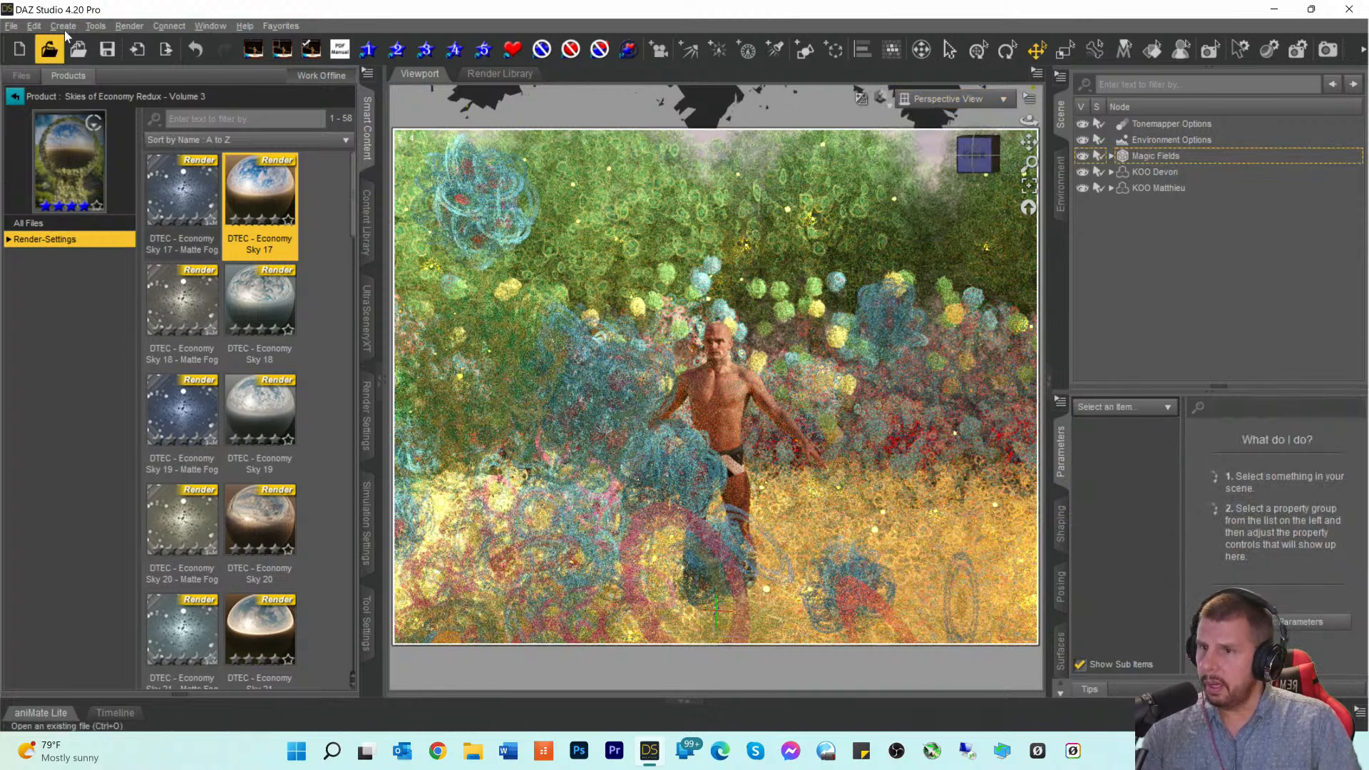
{"action": "left_click", "coordinate": [978, 159]}
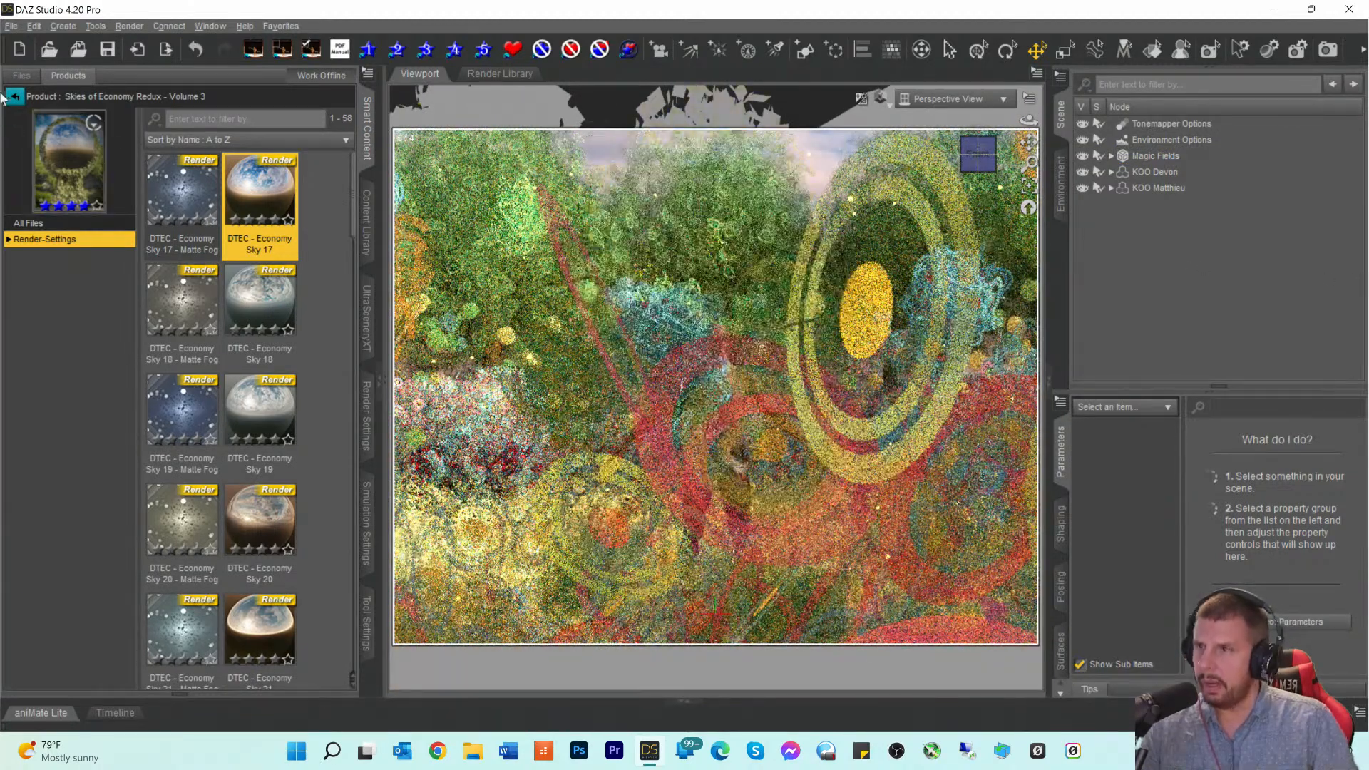
{"action": "left_click", "coordinate": [60, 27]}
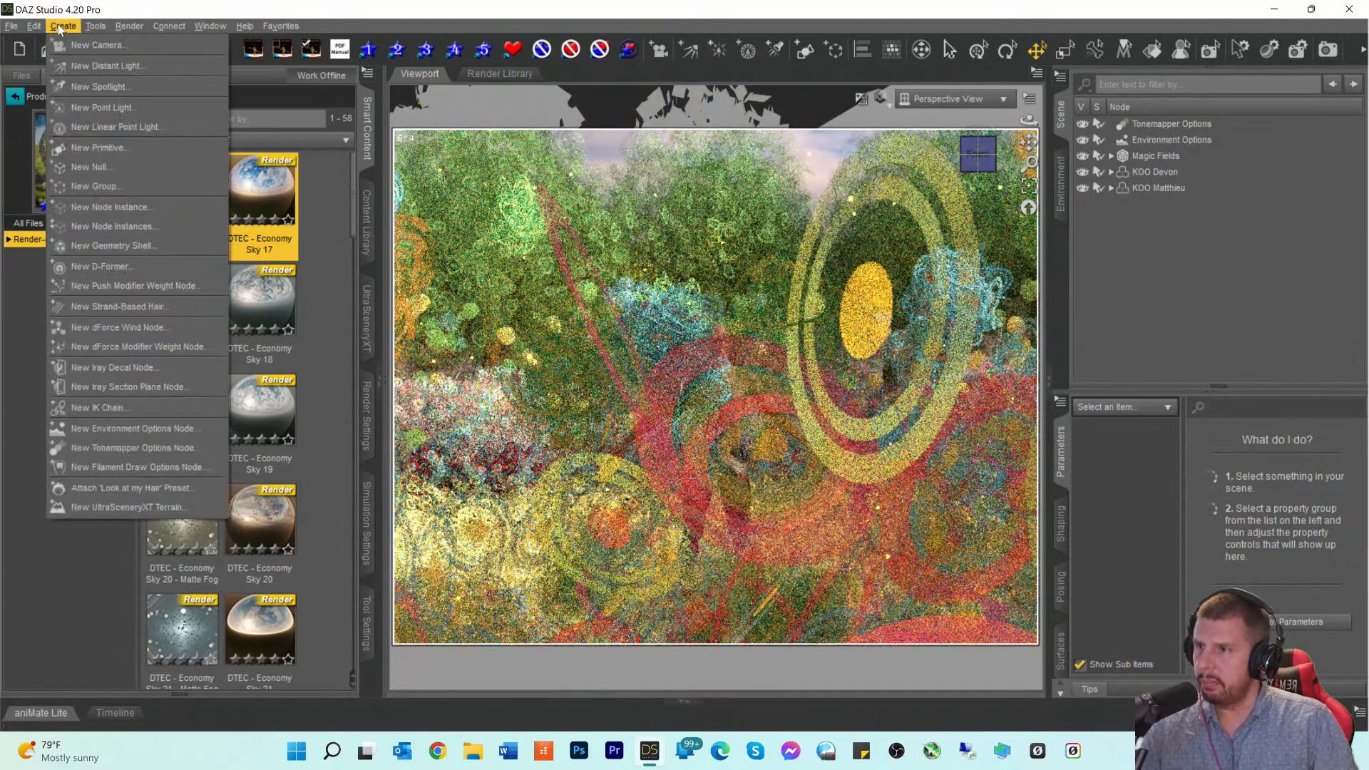
{"action": "left_click", "coordinate": [96, 45]}
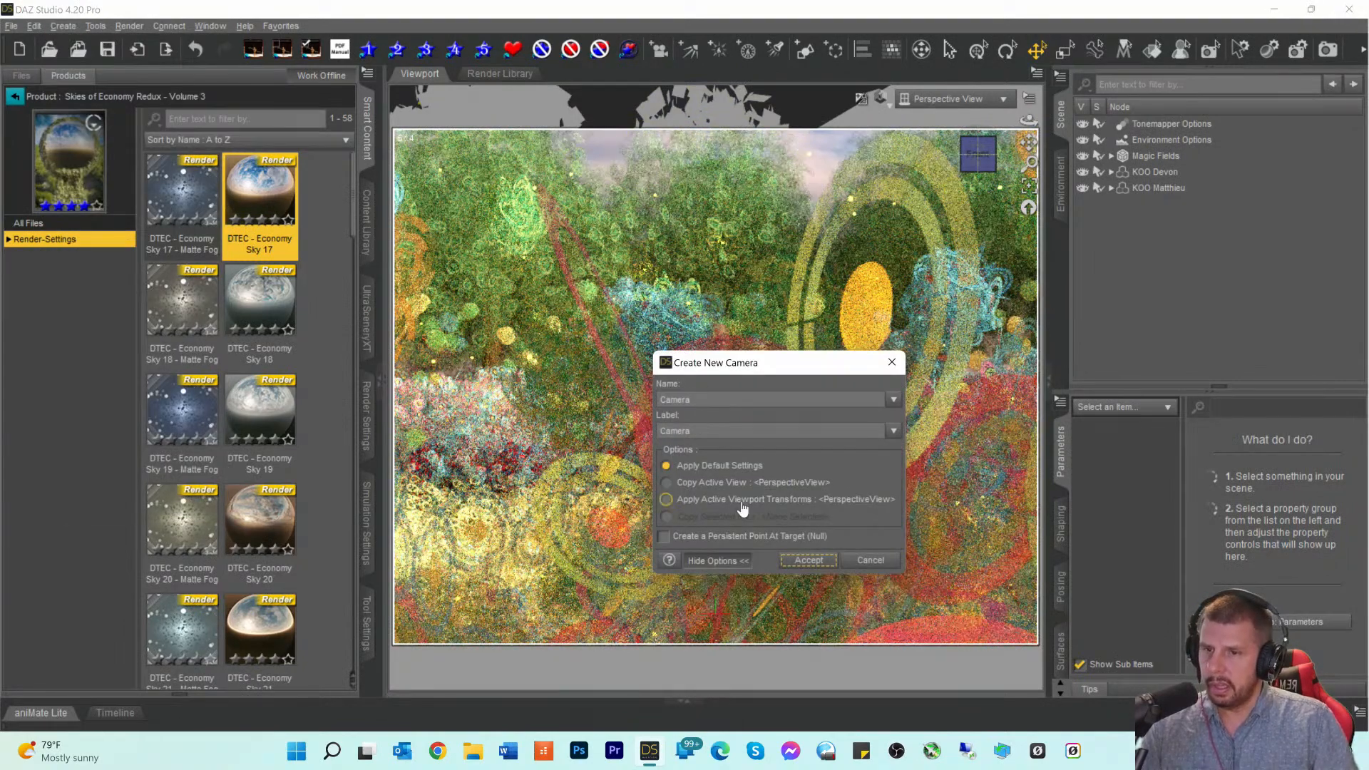
{"action": "left_click", "coordinate": [760, 483]}
{"action": "left_click", "coordinate": [808, 561]}
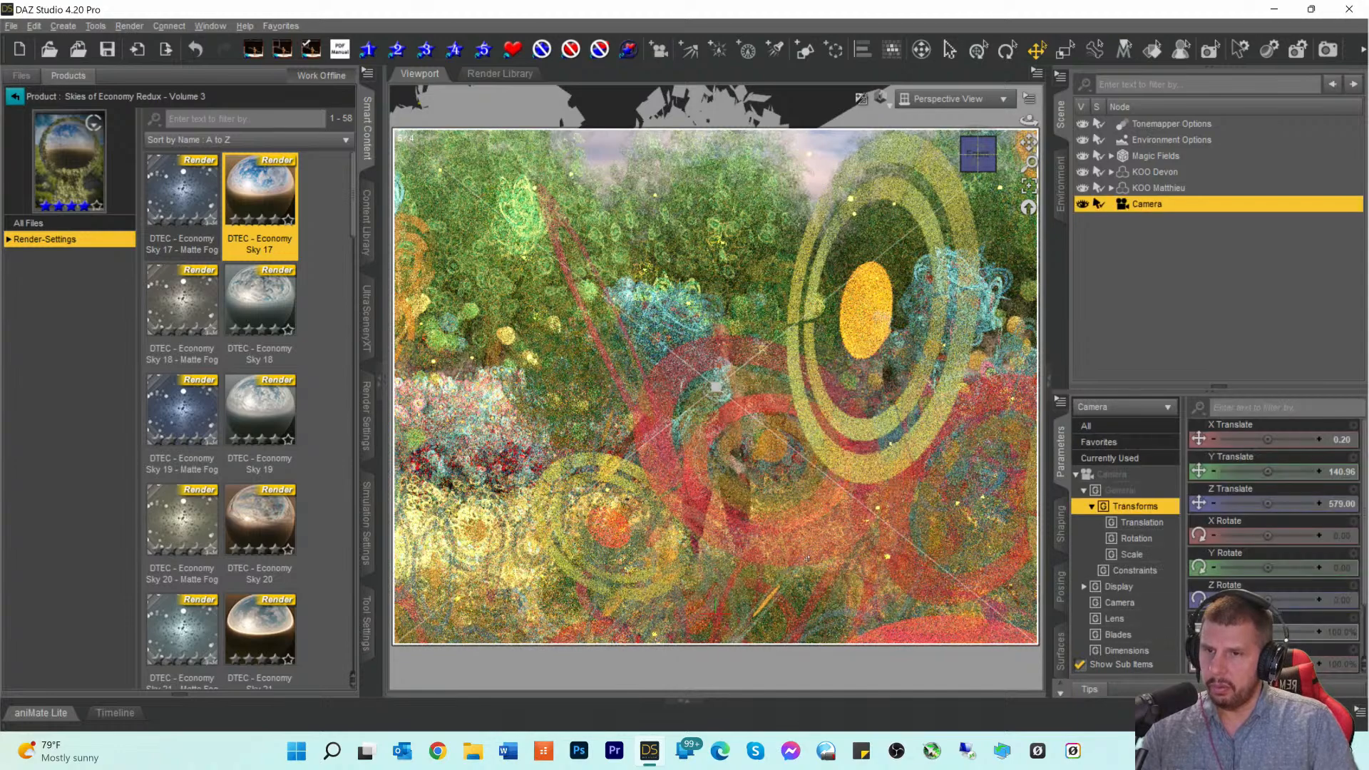
Step: Frame the whole Magic Fields set in the viewport and examine its layout from above
{"action": "left_click", "coordinate": [1148, 156]}
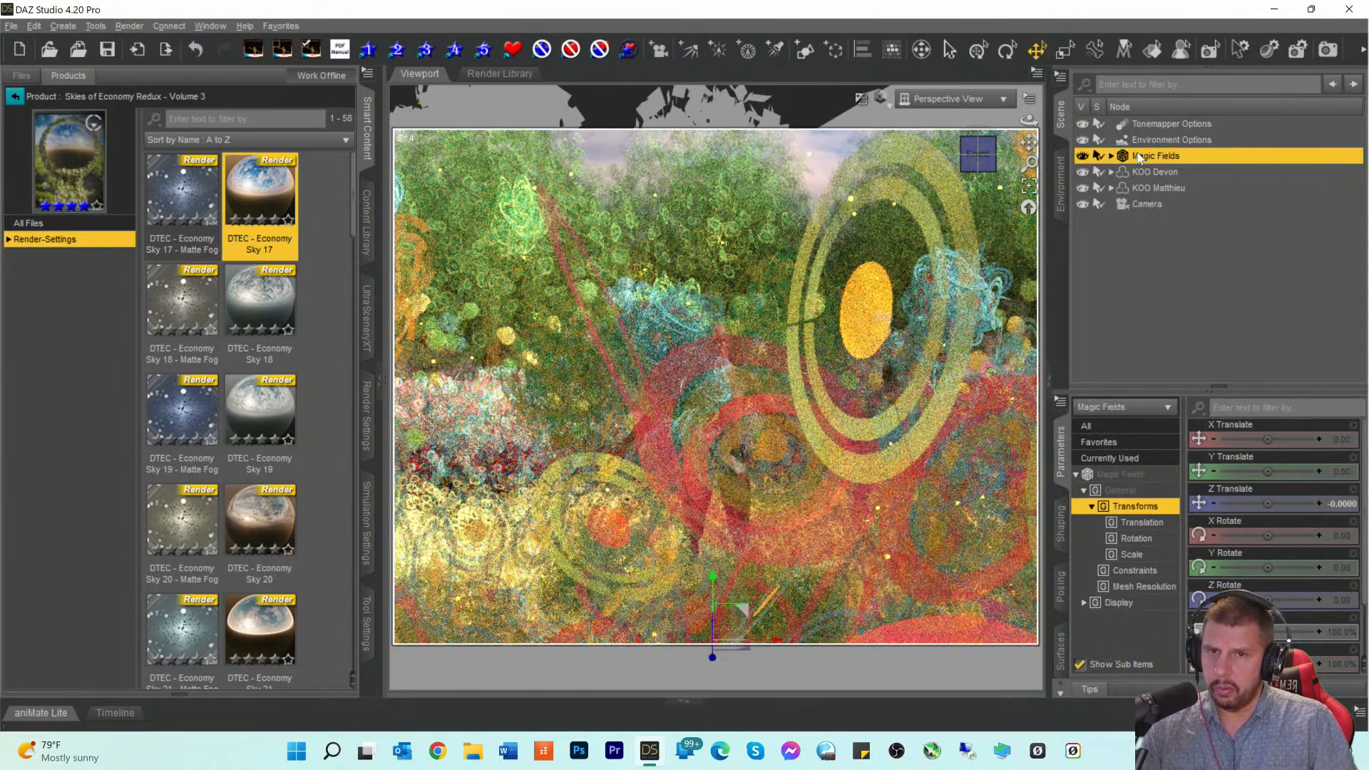
{"action": "left_click", "coordinate": [1029, 191]}
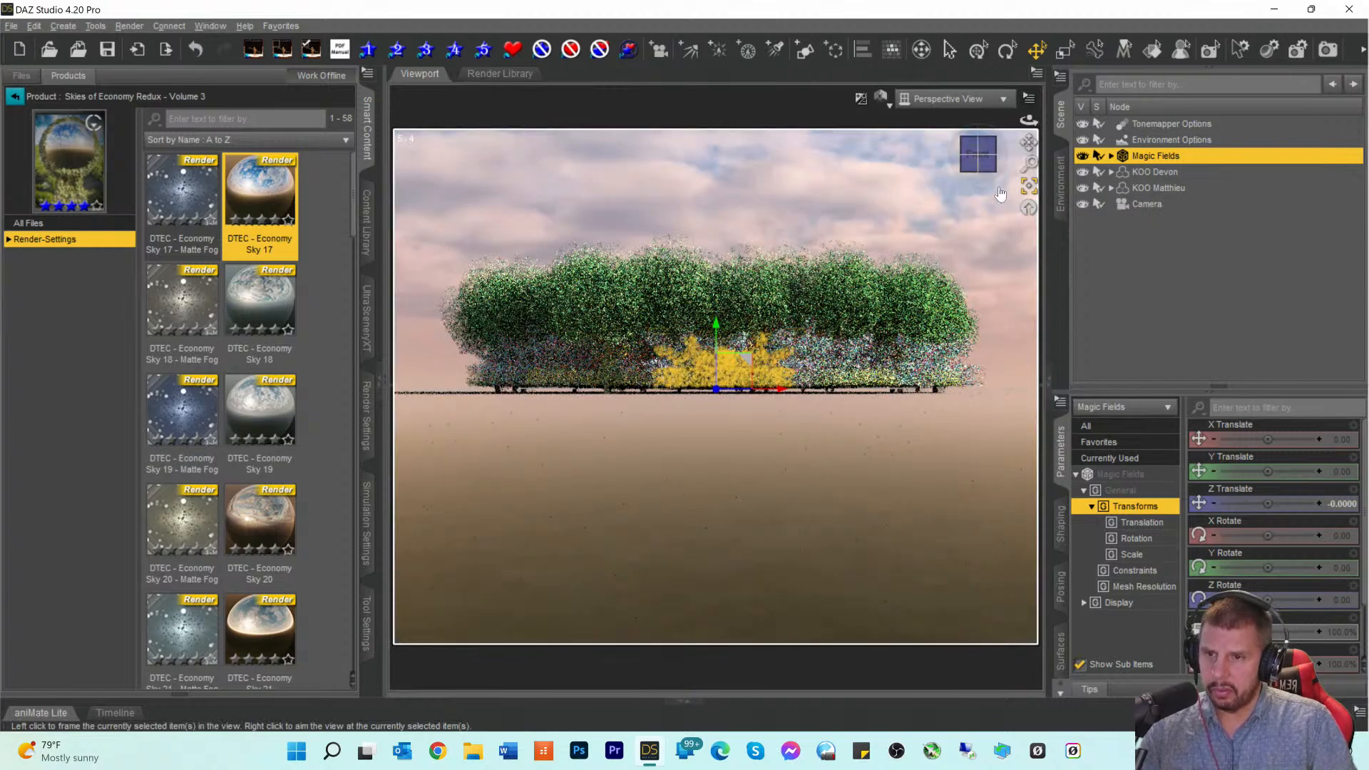
{"action": "left_click", "coordinate": [977, 137]}
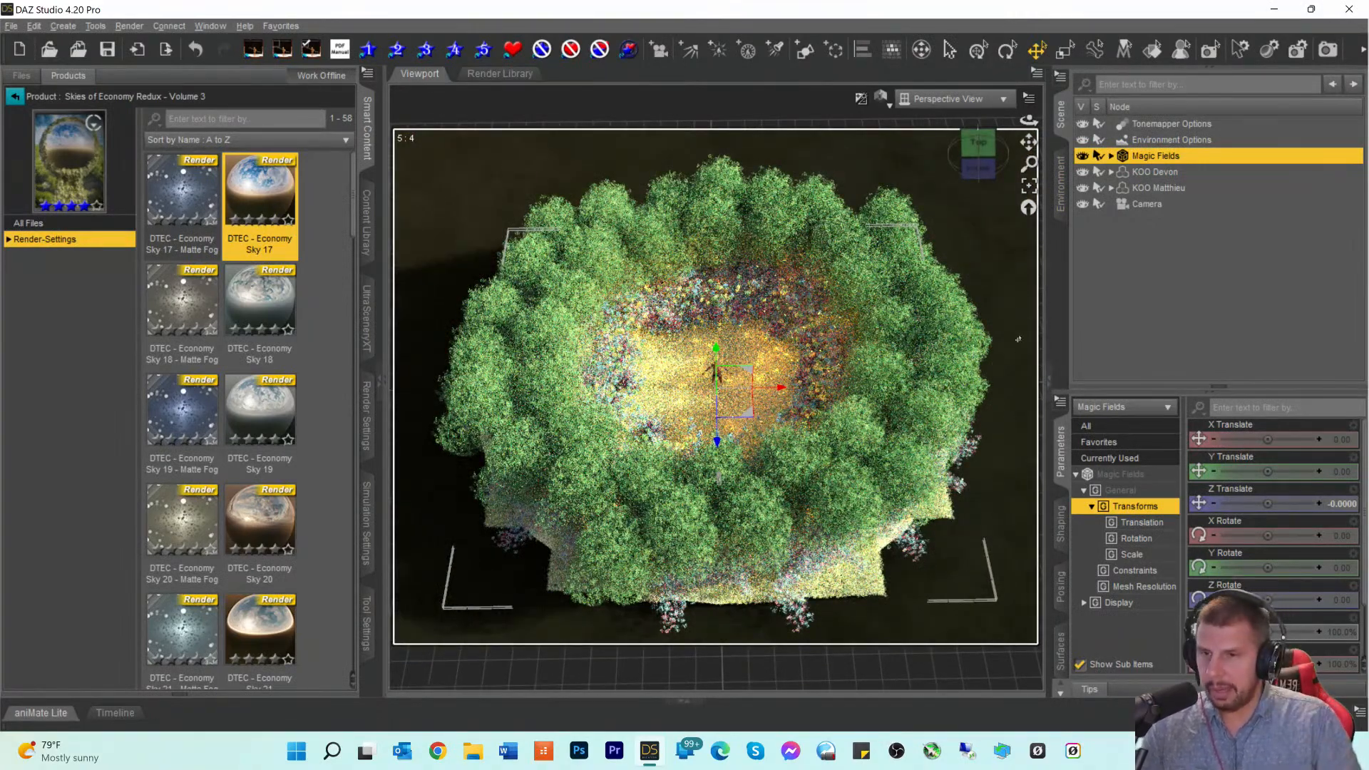
{"action": "left_click_drag", "start_coordinate": [978, 158], "coordinate": [970, 248]}
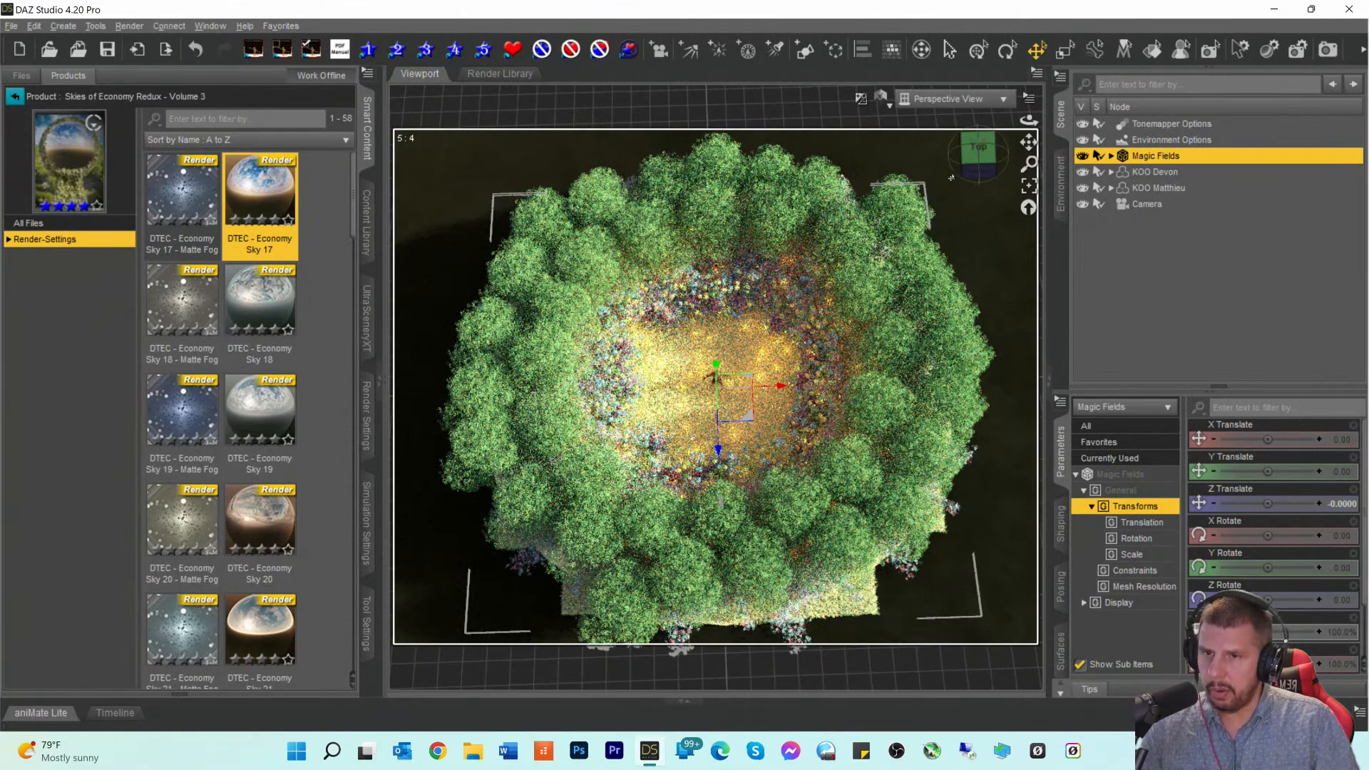
{"action": "left_click_drag", "start_coordinate": [977, 153], "coordinate": [947, 245]}
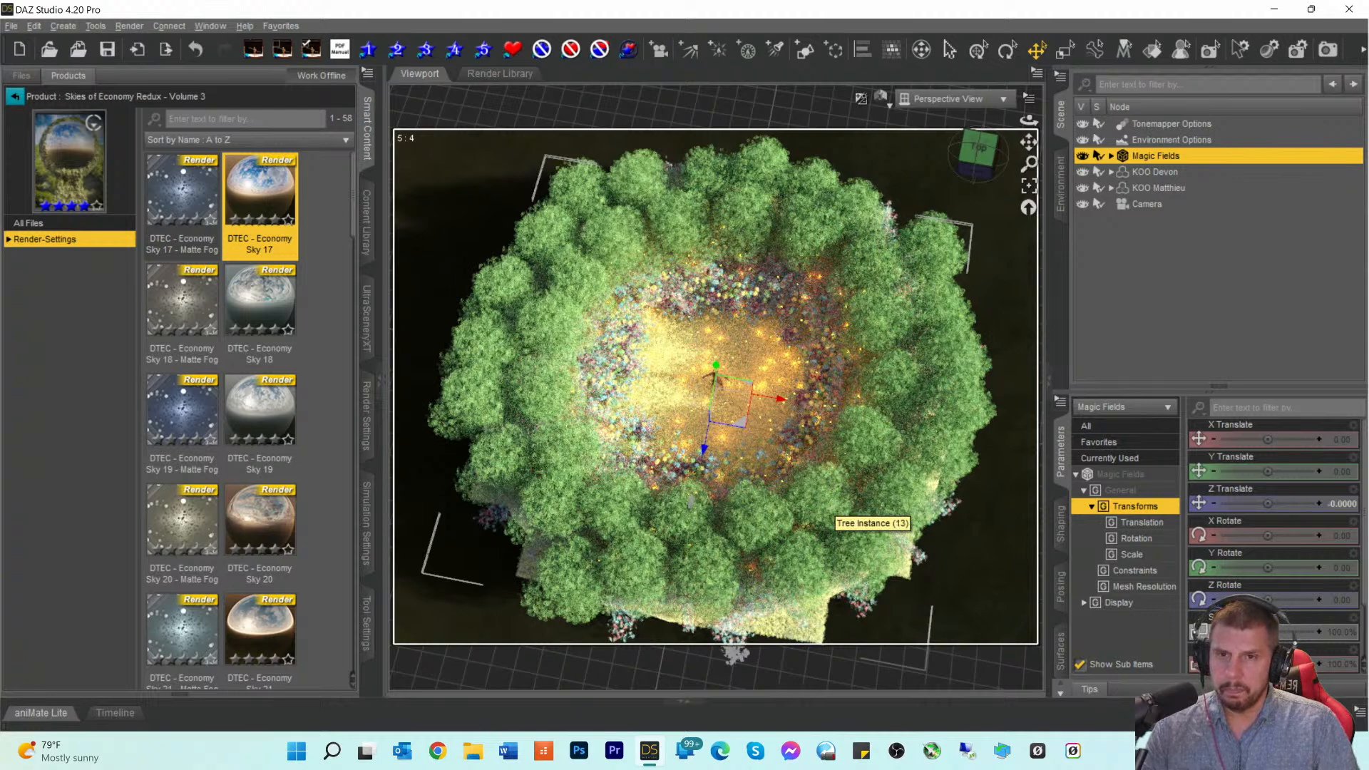
Step: Expand Magic Fields and examine its ScatterLow, Small Bush, Hedge and Tree nodes, selecting Small Bush and Hedge to locate them
{"action": "left_click", "coordinate": [1110, 156]}
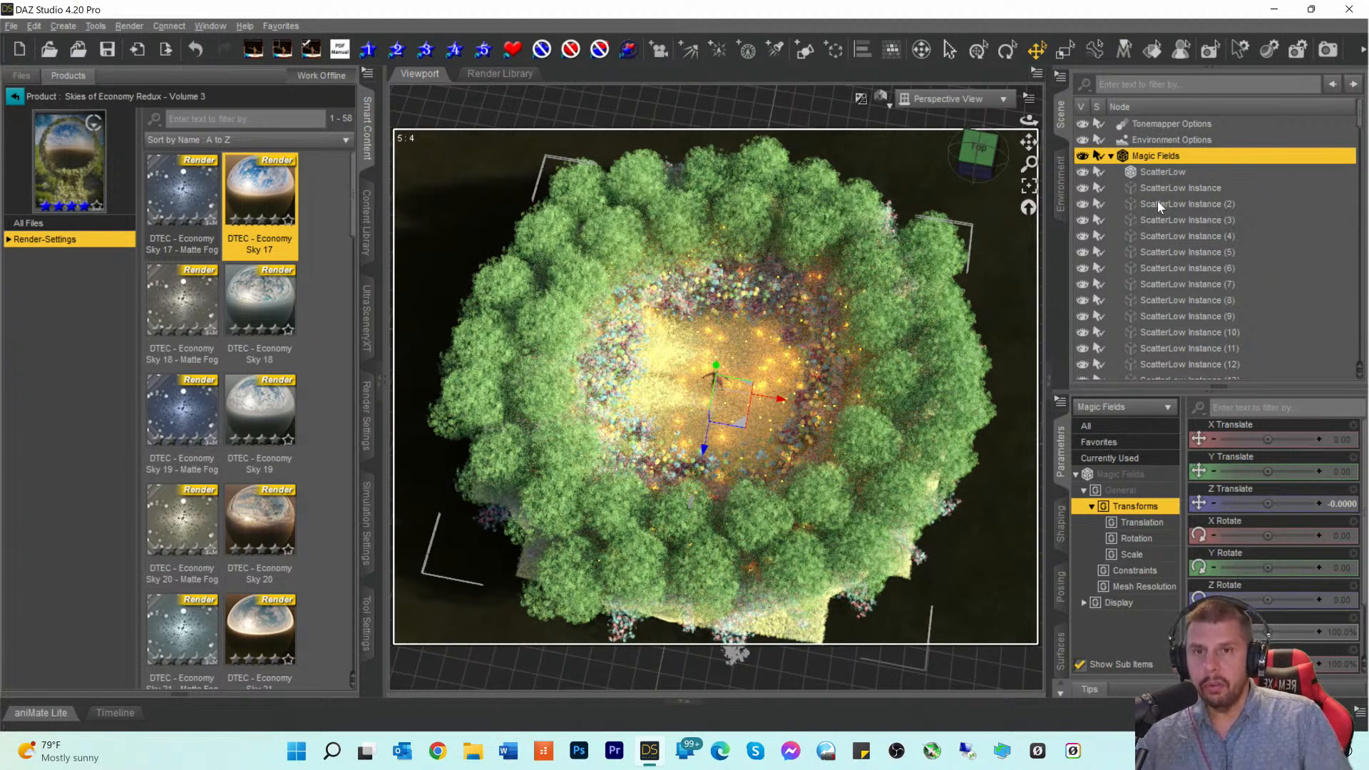
{"action": "scroll", "coordinate": [1157, 207], "scroll_direction": "down", "scroll_amount": 1}
{"action": "scroll", "coordinate": [1158, 207], "scroll_direction": "down", "scroll_amount": 7}
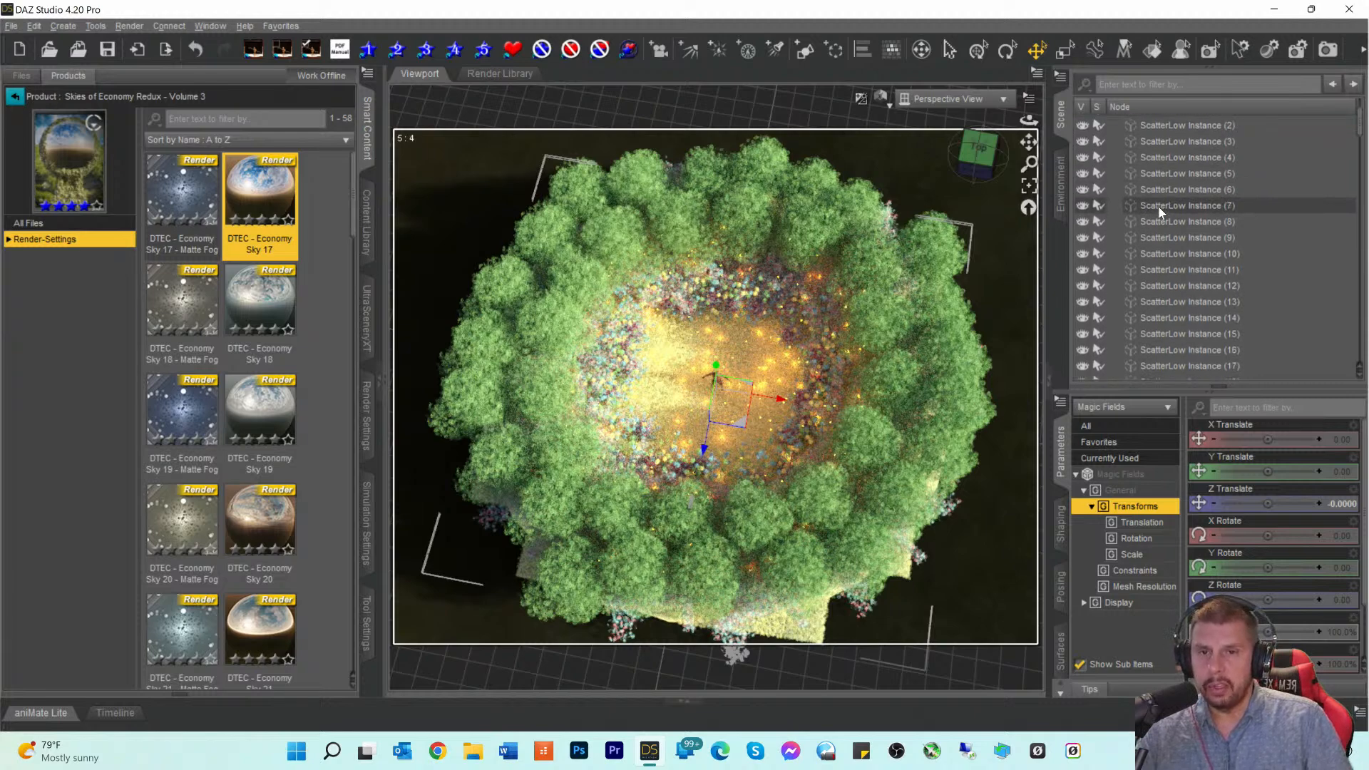
{"action": "scroll", "coordinate": [1162, 230], "scroll_direction": "down", "scroll_amount": 1}
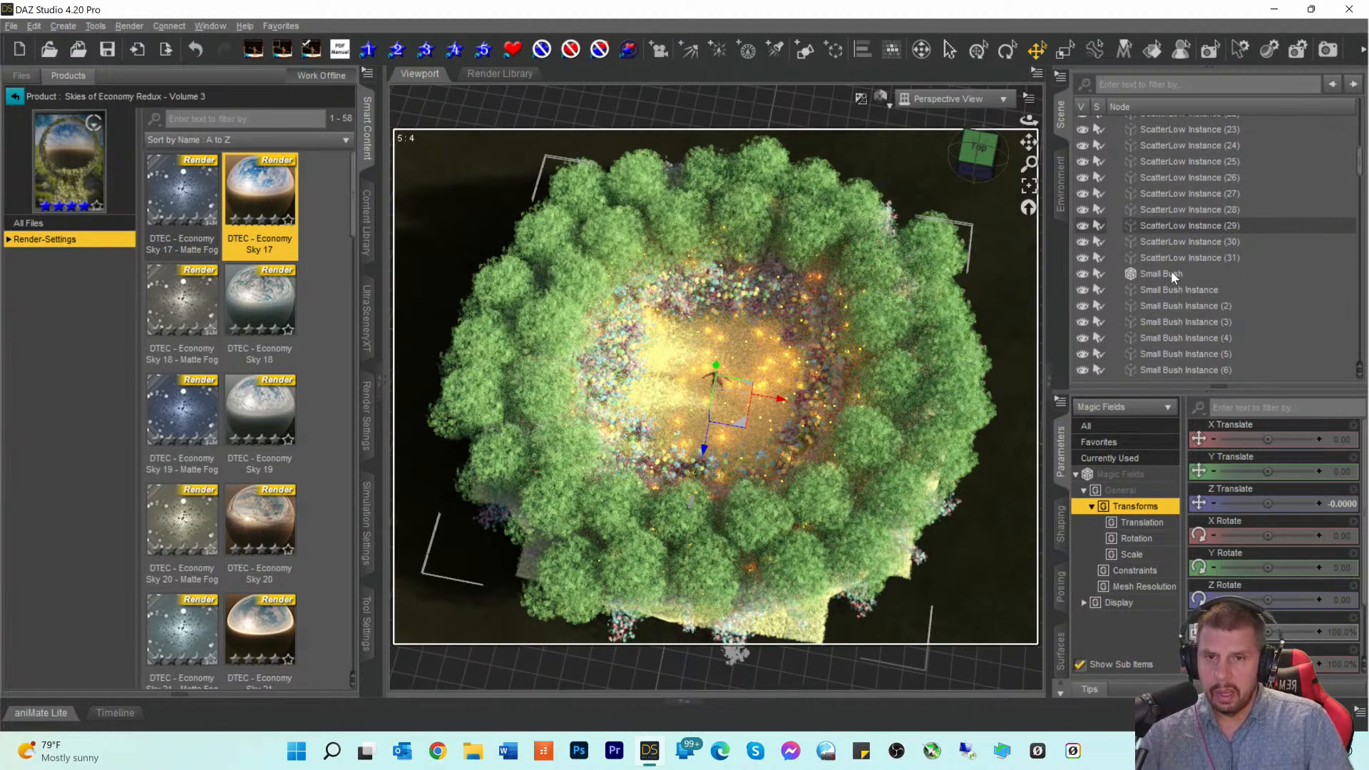
{"action": "left_click", "coordinate": [1160, 275]}
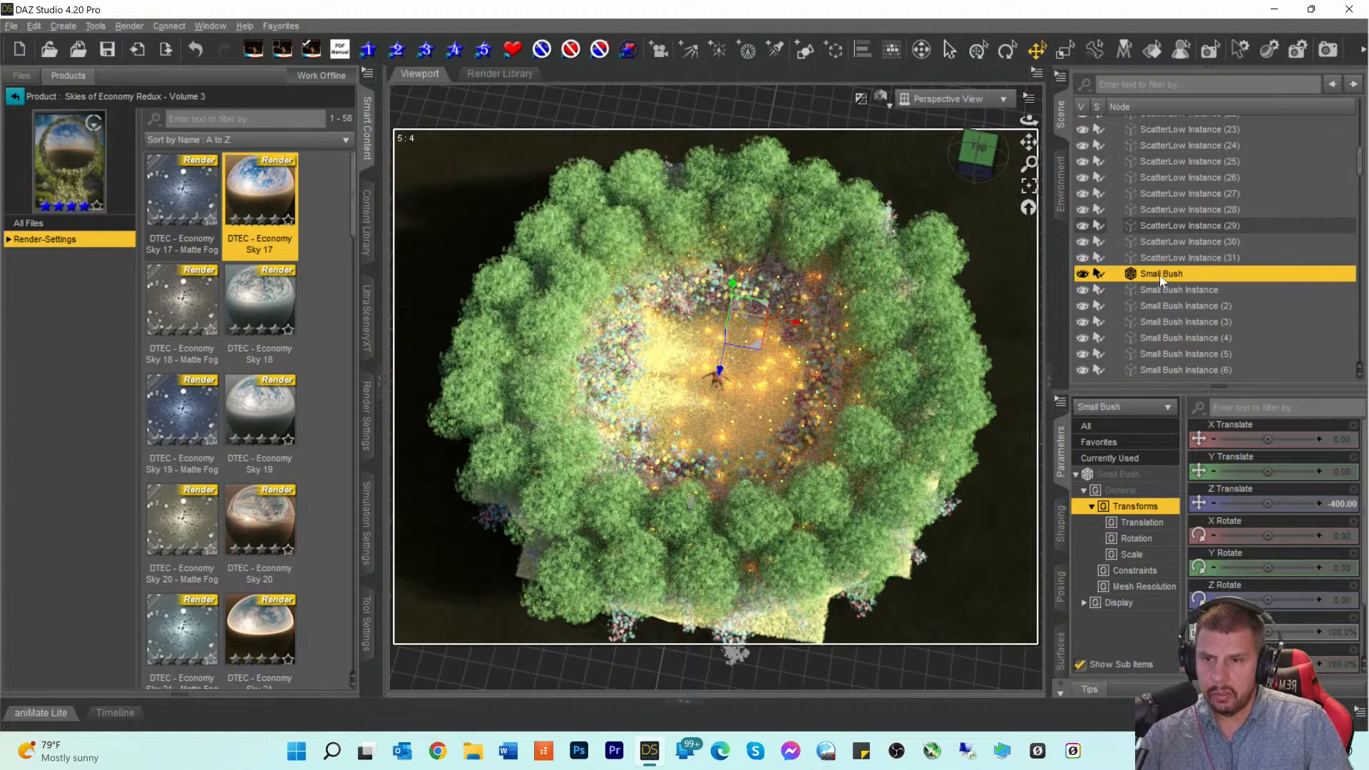
{"action": "scroll", "coordinate": [1168, 322], "scroll_direction": "down", "scroll_amount": 8}
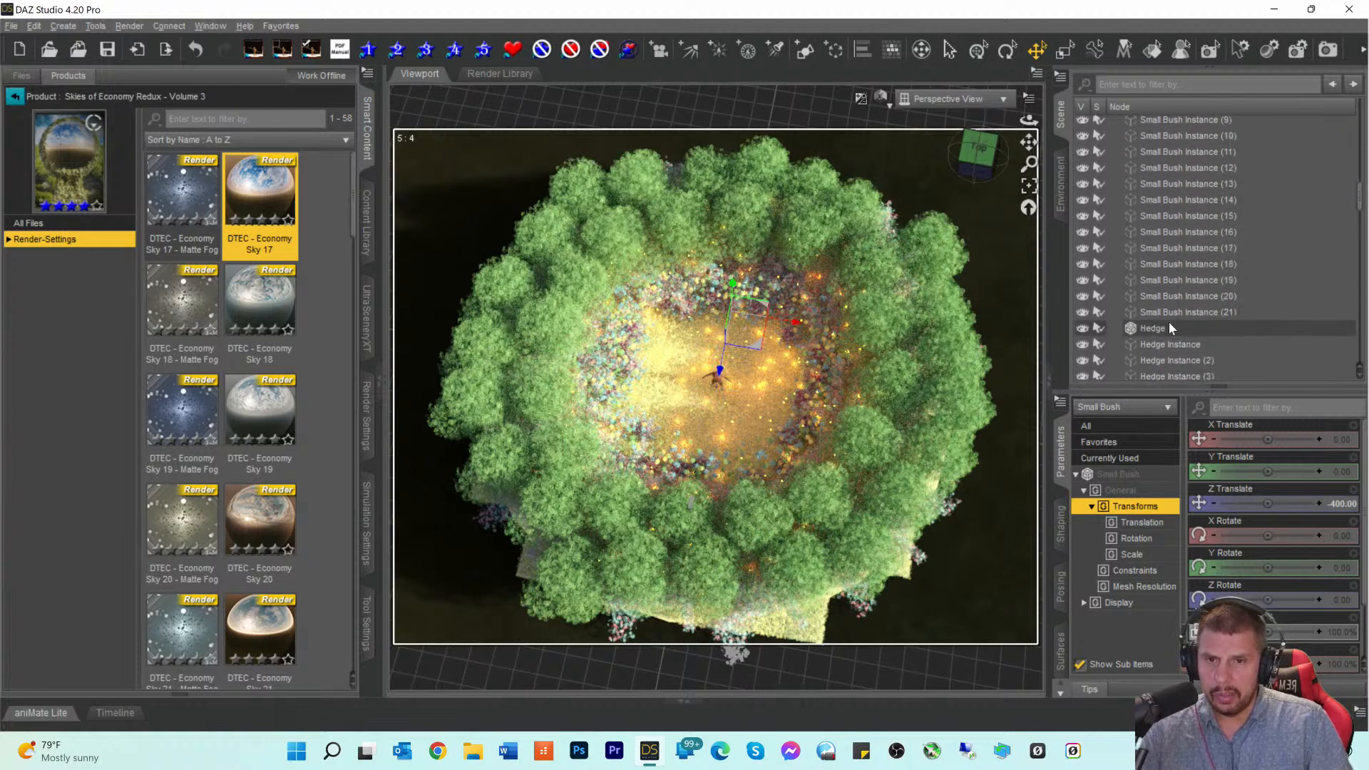
{"action": "left_click", "coordinate": [1152, 262]}
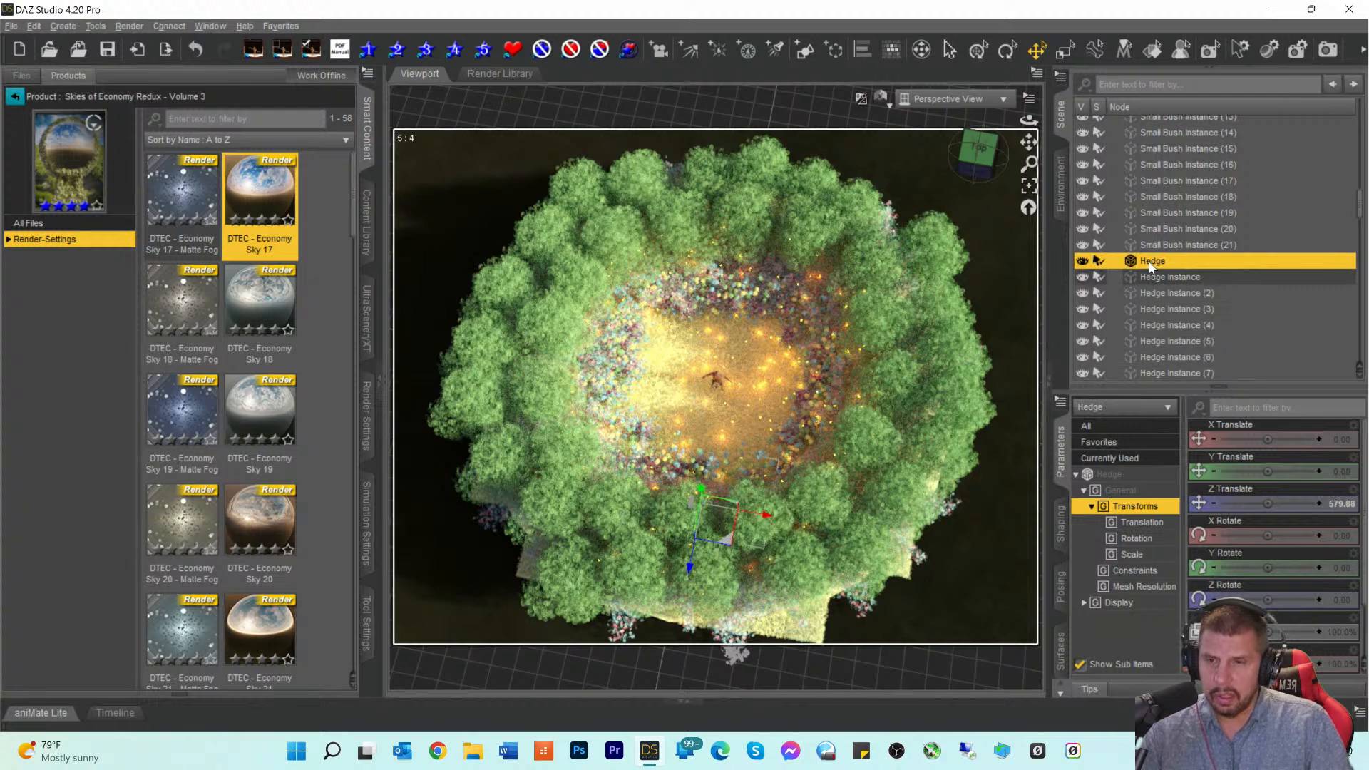
{"action": "scroll", "coordinate": [1149, 268], "scroll_direction": "down", "scroll_amount": 8}
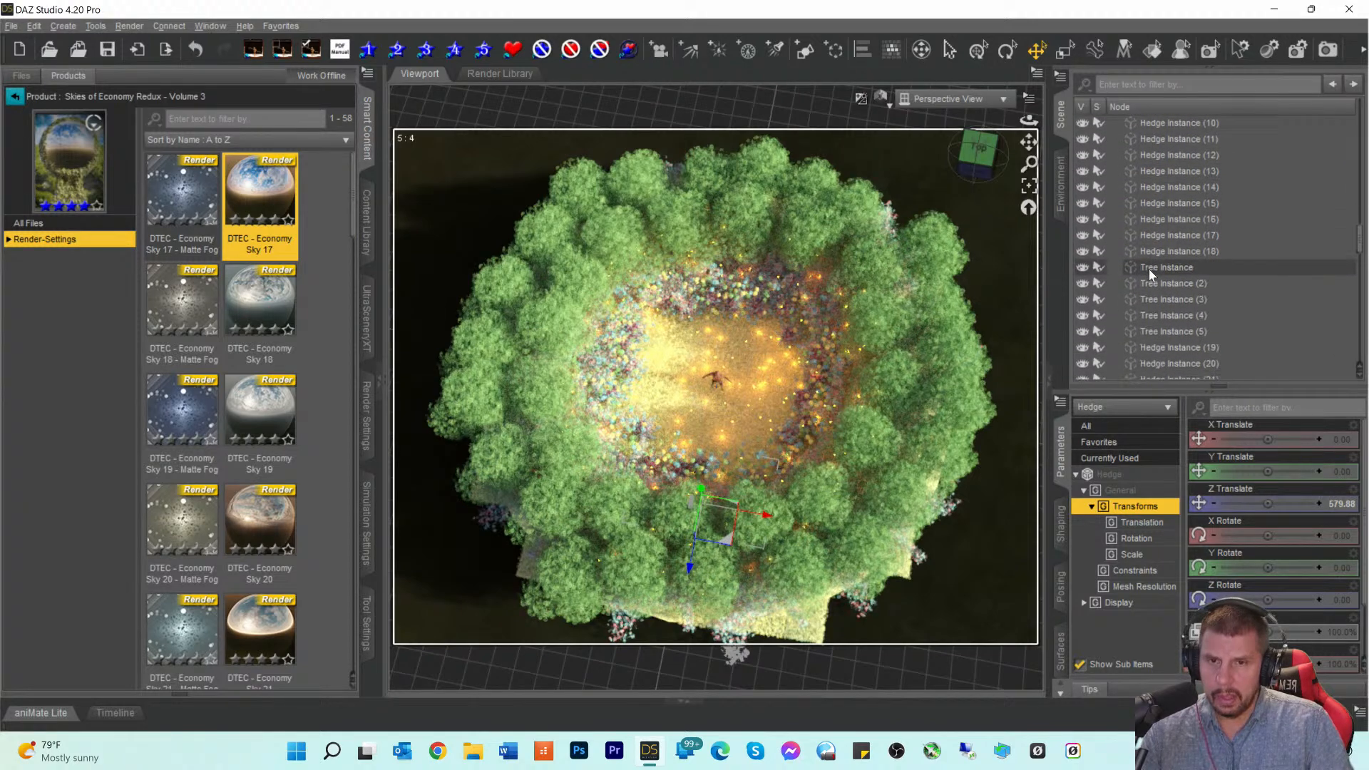
{"action": "scroll", "coordinate": [1149, 268], "scroll_direction": "down", "scroll_amount": 7}
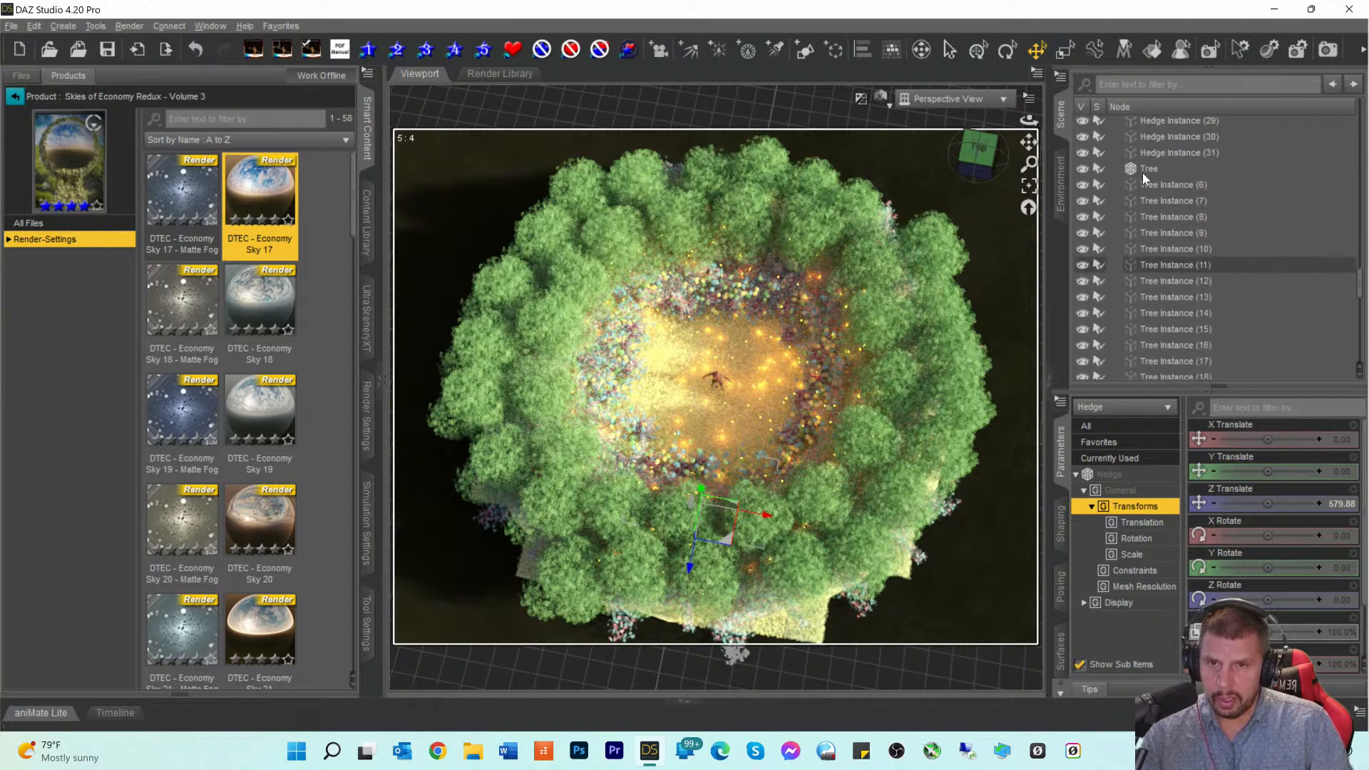
Step: Hide the main Tree node to inspect the set without its trees, and make it visible again
{"action": "left_click", "coordinate": [1144, 172]}
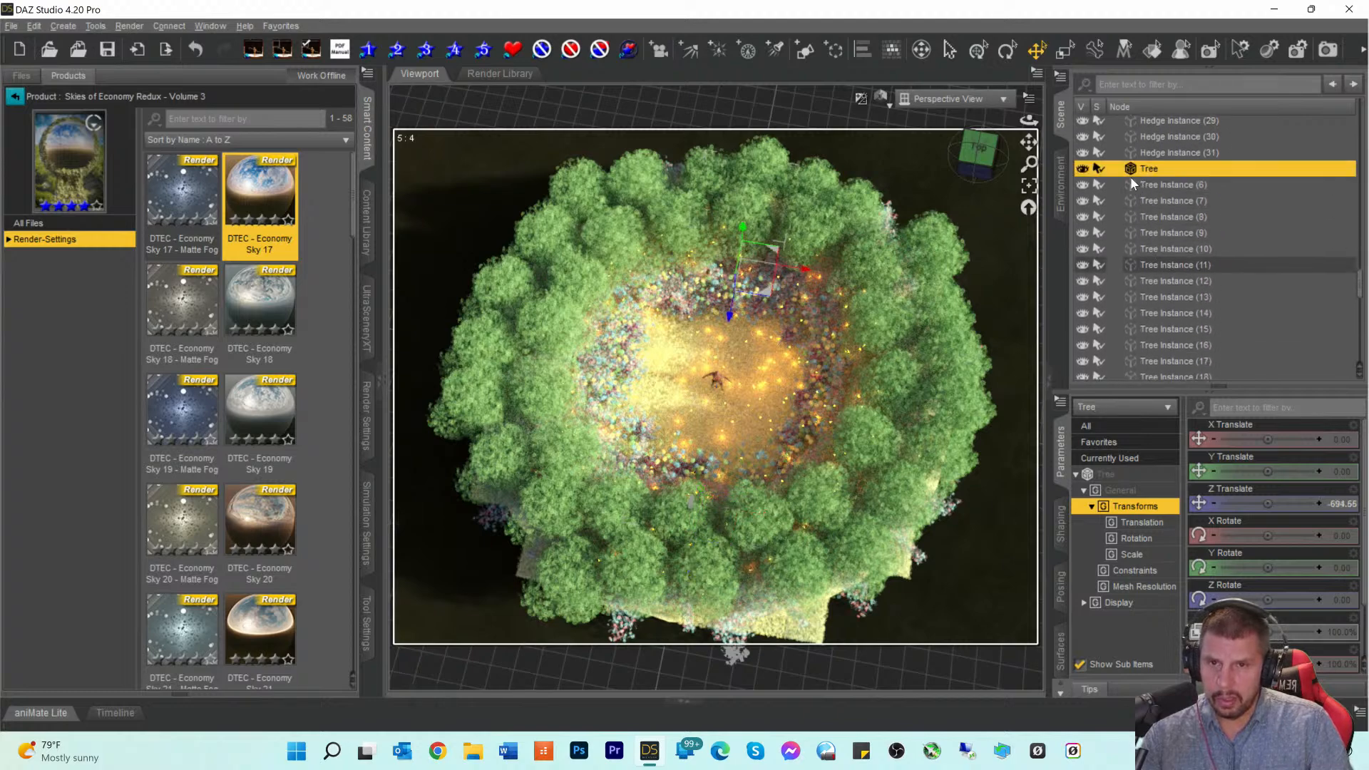
{"action": "left_click", "coordinate": [1083, 170]}
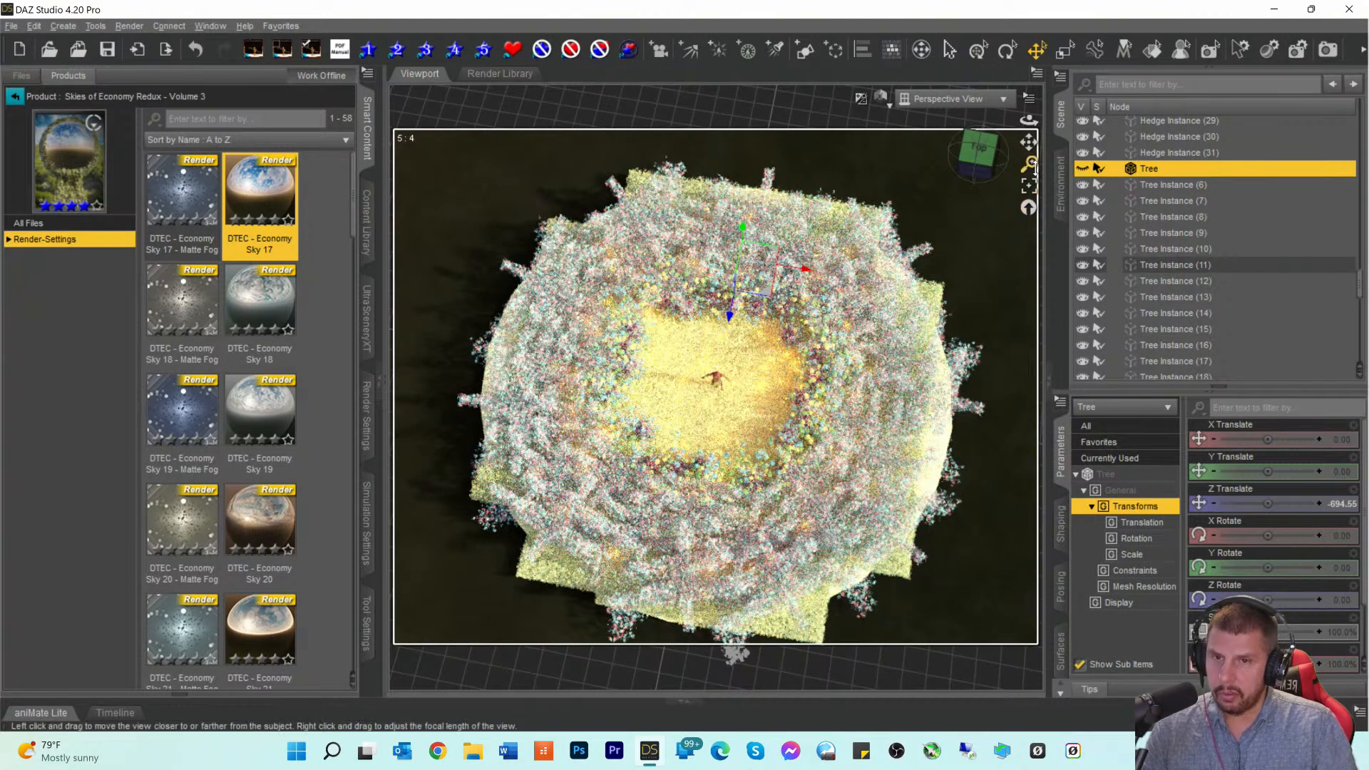
{"action": "left_click", "coordinate": [1082, 169]}
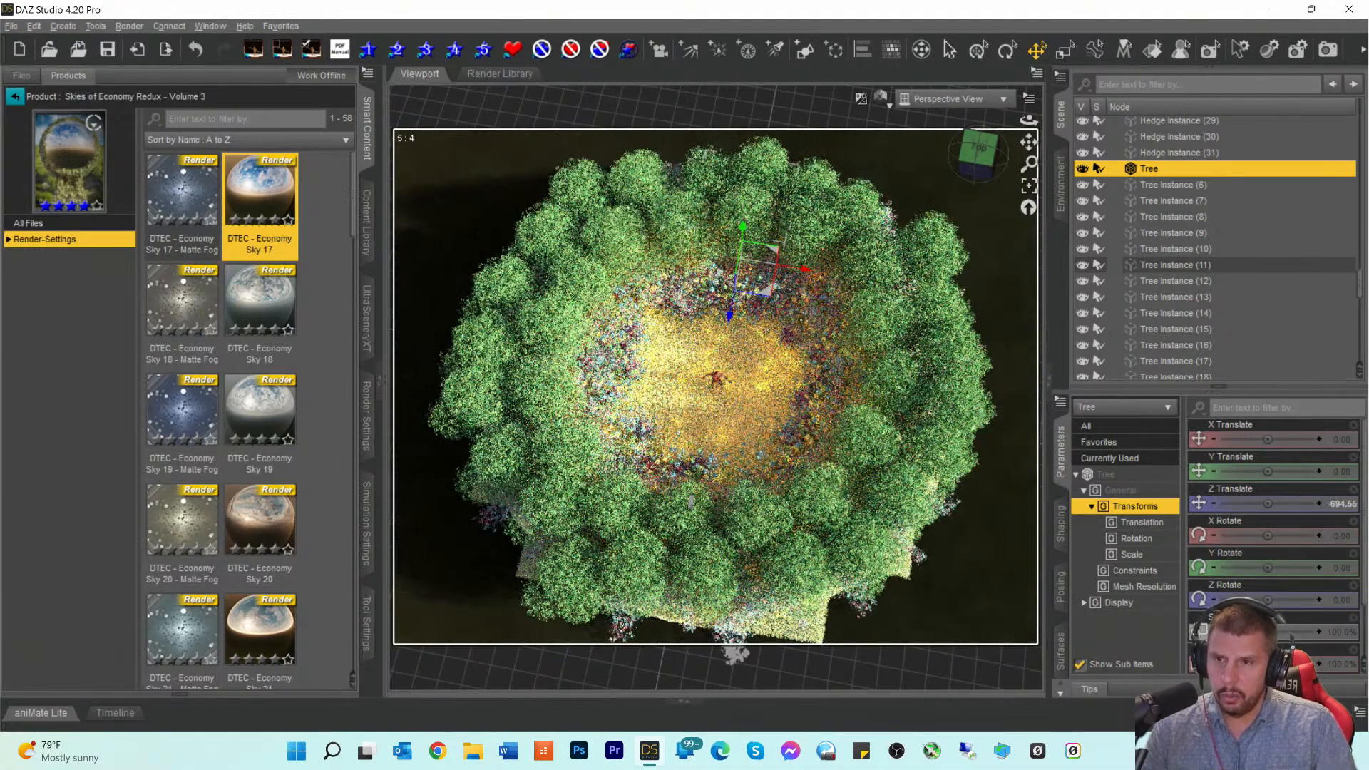
Step: Select the whole Magic Fields set and move it along the Z axis to about 176.09
{"action": "scroll", "coordinate": [1214, 220], "scroll_direction": "up", "scroll_amount": 10}
{"action": "scroll", "coordinate": [1212, 220], "scroll_direction": "up", "scroll_amount": 10}
{"action": "scroll", "coordinate": [1191, 229], "scroll_direction": "up", "scroll_amount": 1}
{"action": "left_click", "coordinate": [1140, 158]}
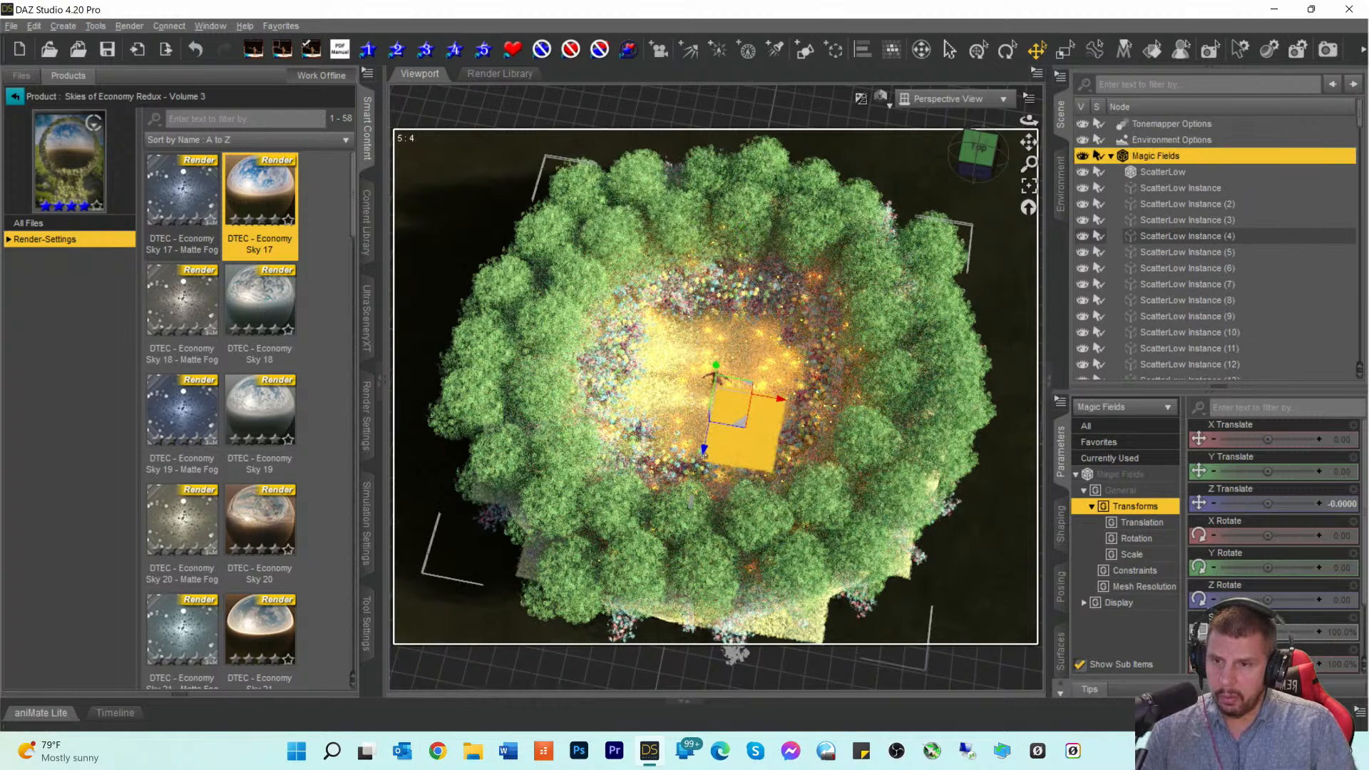
{"action": "left_click_drag", "start_coordinate": [704, 451], "coordinate": [696, 484]}
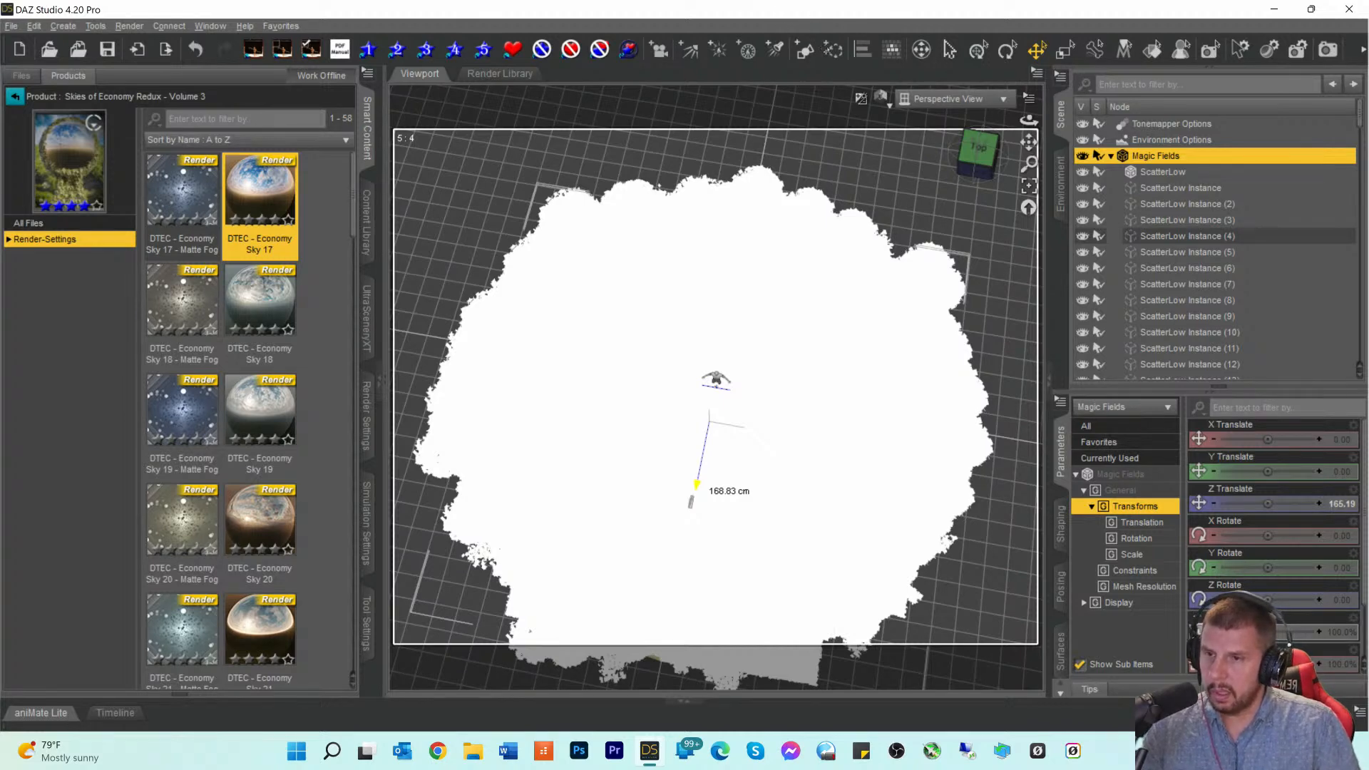
{"action": "left_click_drag", "start_coordinate": [696, 485], "coordinate": [696, 487]}
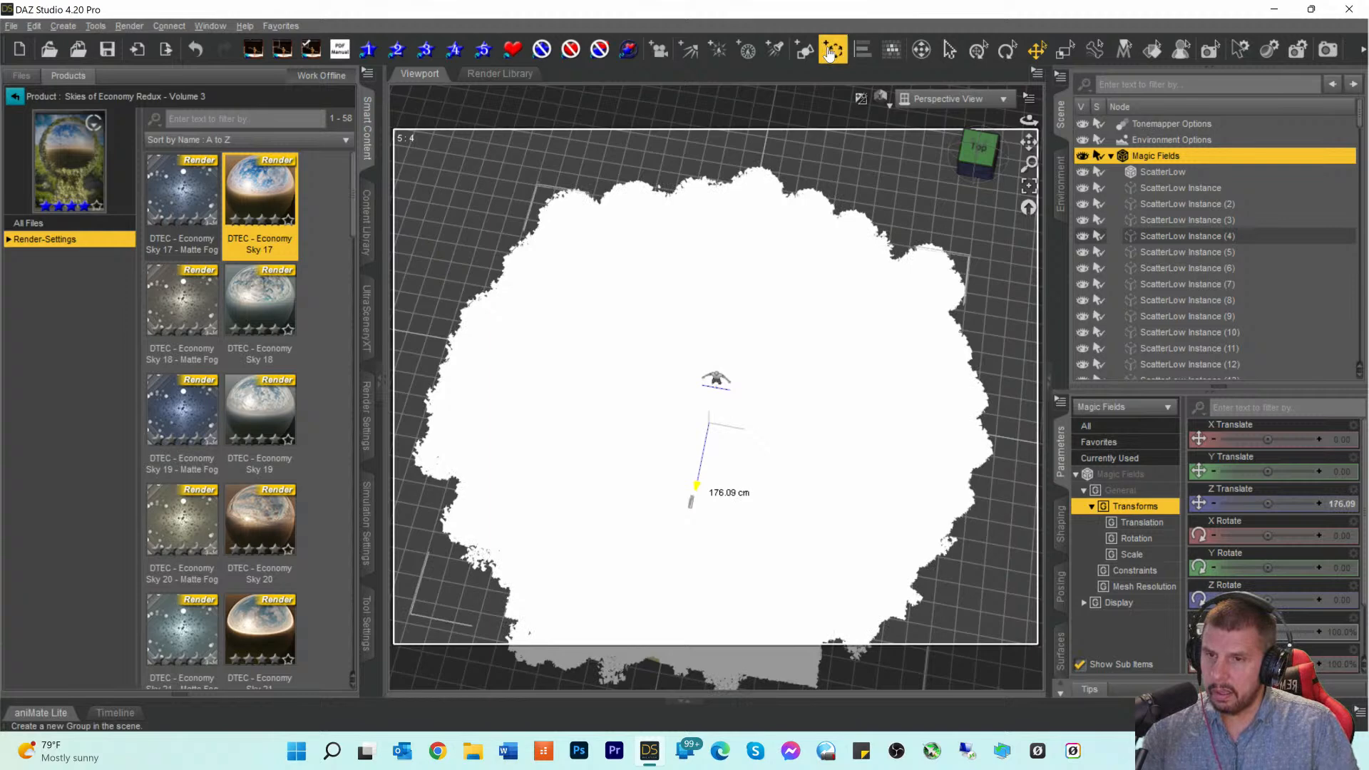
Step: Switch the viewport to Camera and adjust its view to show the figure clear of the foreground foliage
{"action": "left_click", "coordinate": [937, 106]}
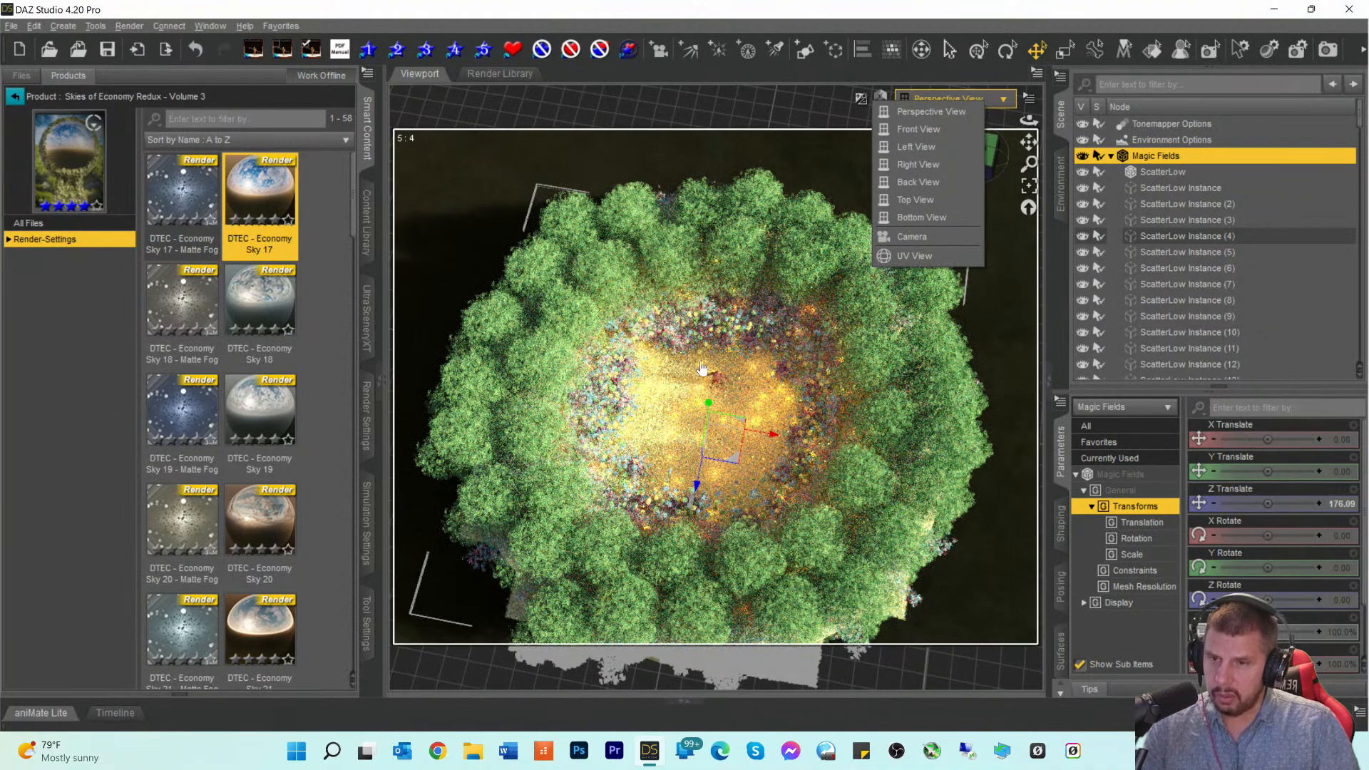
{"action": "left_click", "coordinate": [905, 238]}
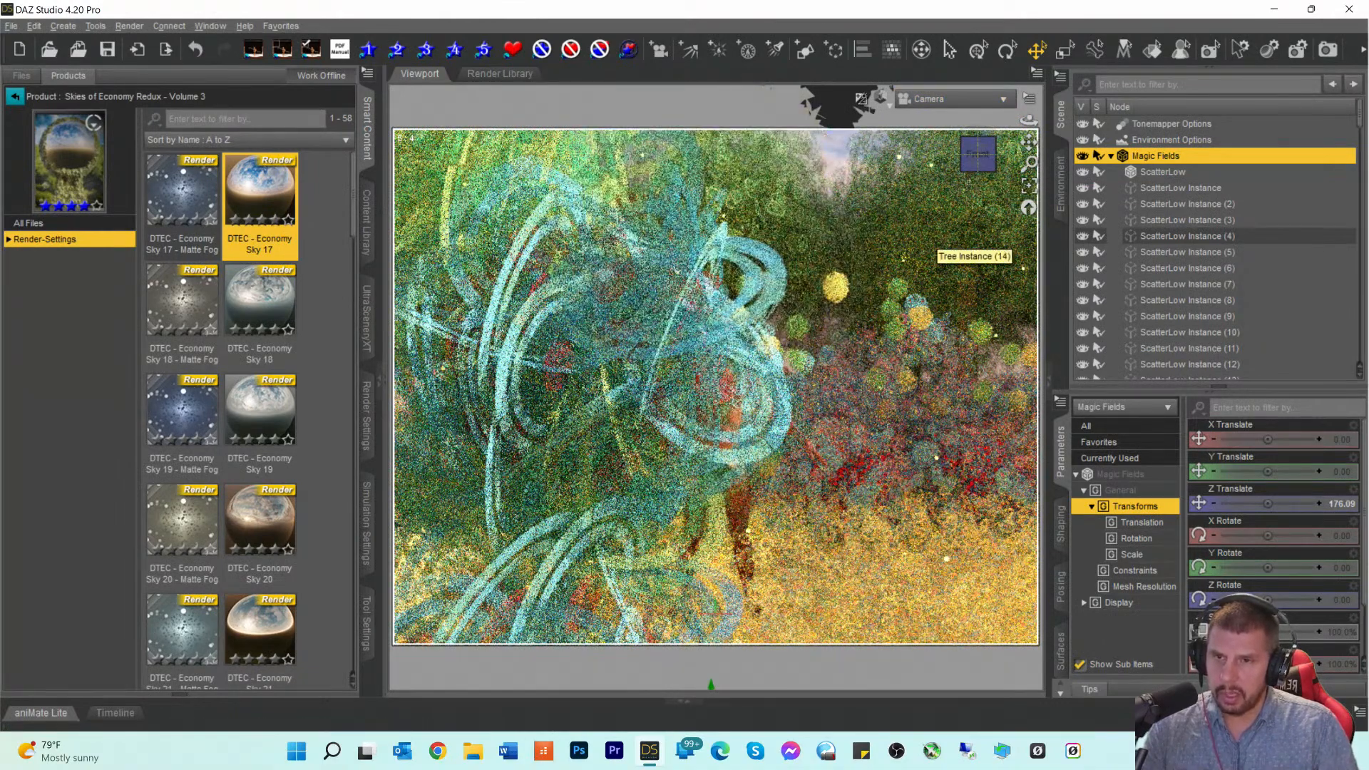
{"action": "left_click", "coordinate": [974, 165]}
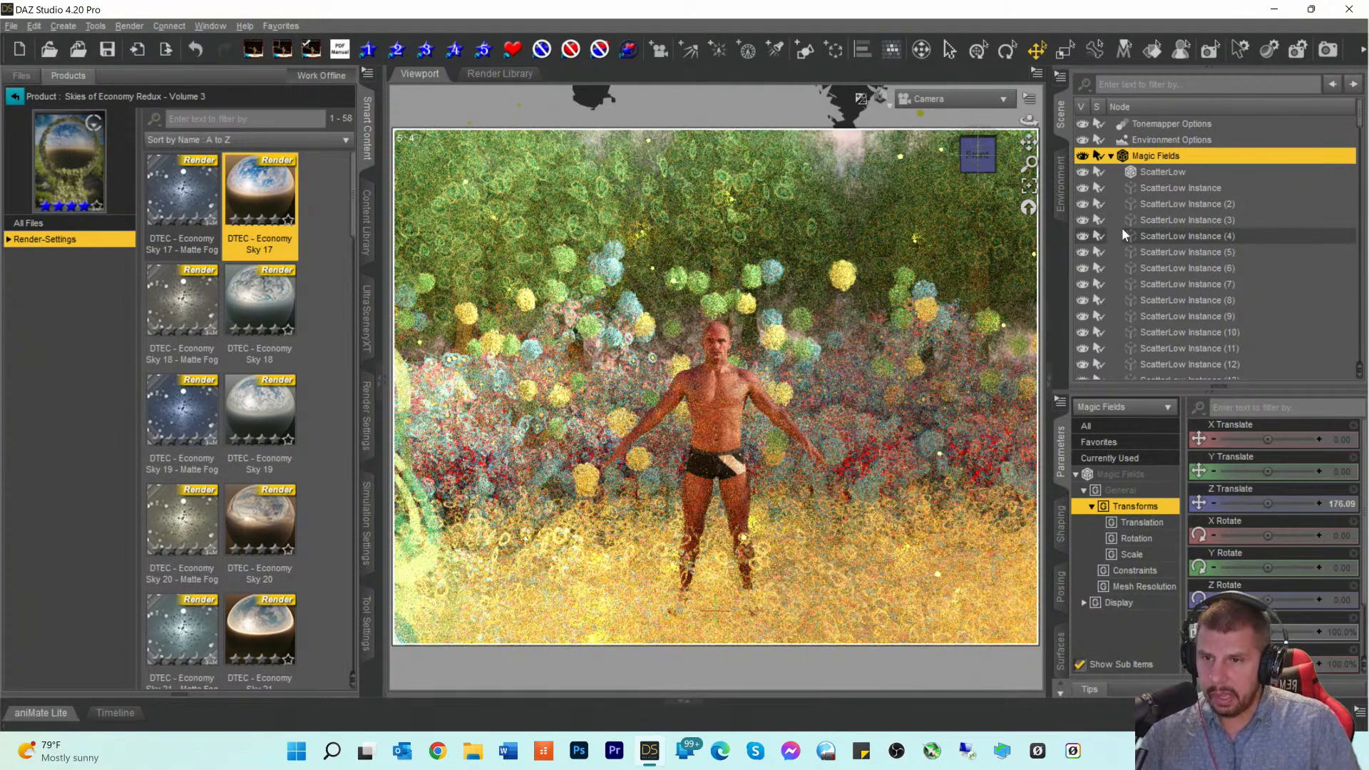
Step: Toggle the DustLight node of Magic Fields off and on again to compare its effect on the scene lighting
{"action": "scroll", "coordinate": [1124, 232], "scroll_direction": "down", "scroll_amount": 10}
{"action": "scroll", "coordinate": [1138, 232], "scroll_direction": "down", "scroll_amount": 15}
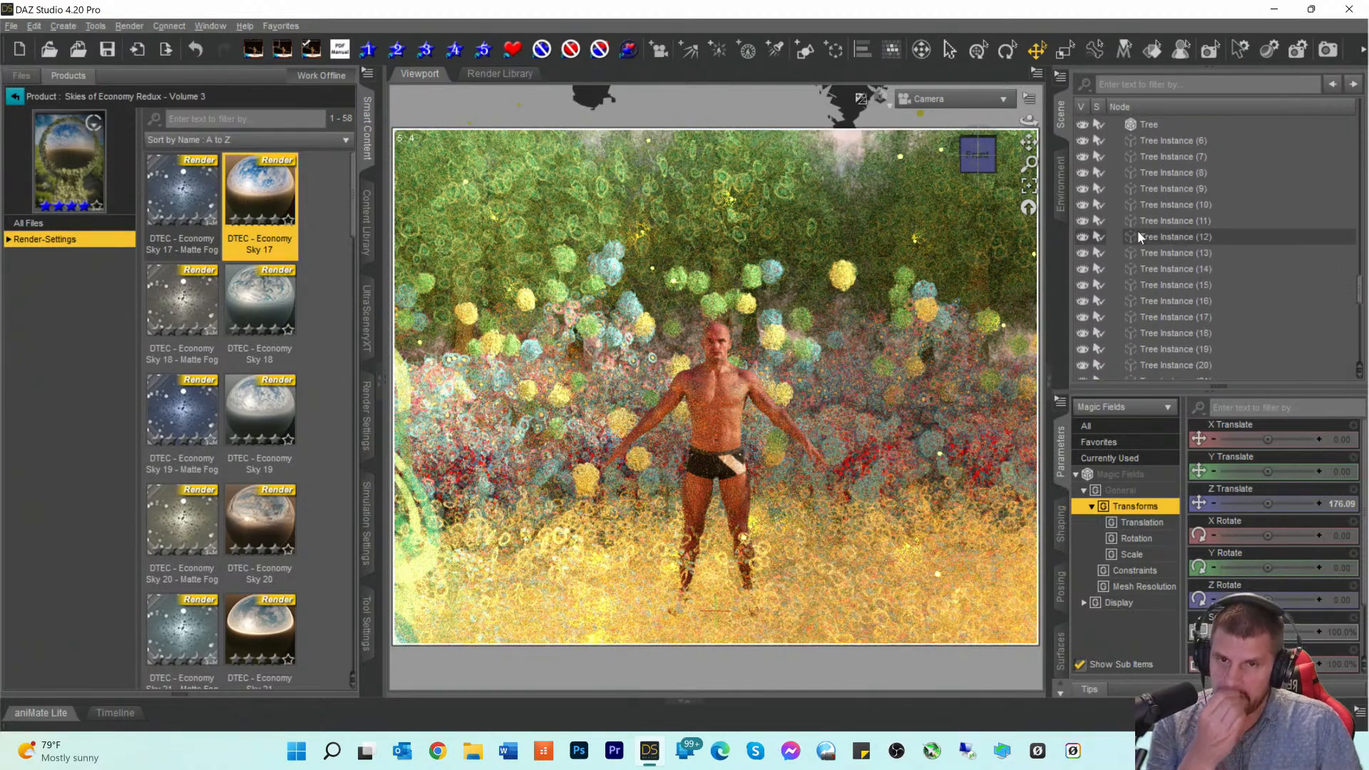
{"action": "scroll", "coordinate": [1136, 232], "scroll_direction": "down", "scroll_amount": 9}
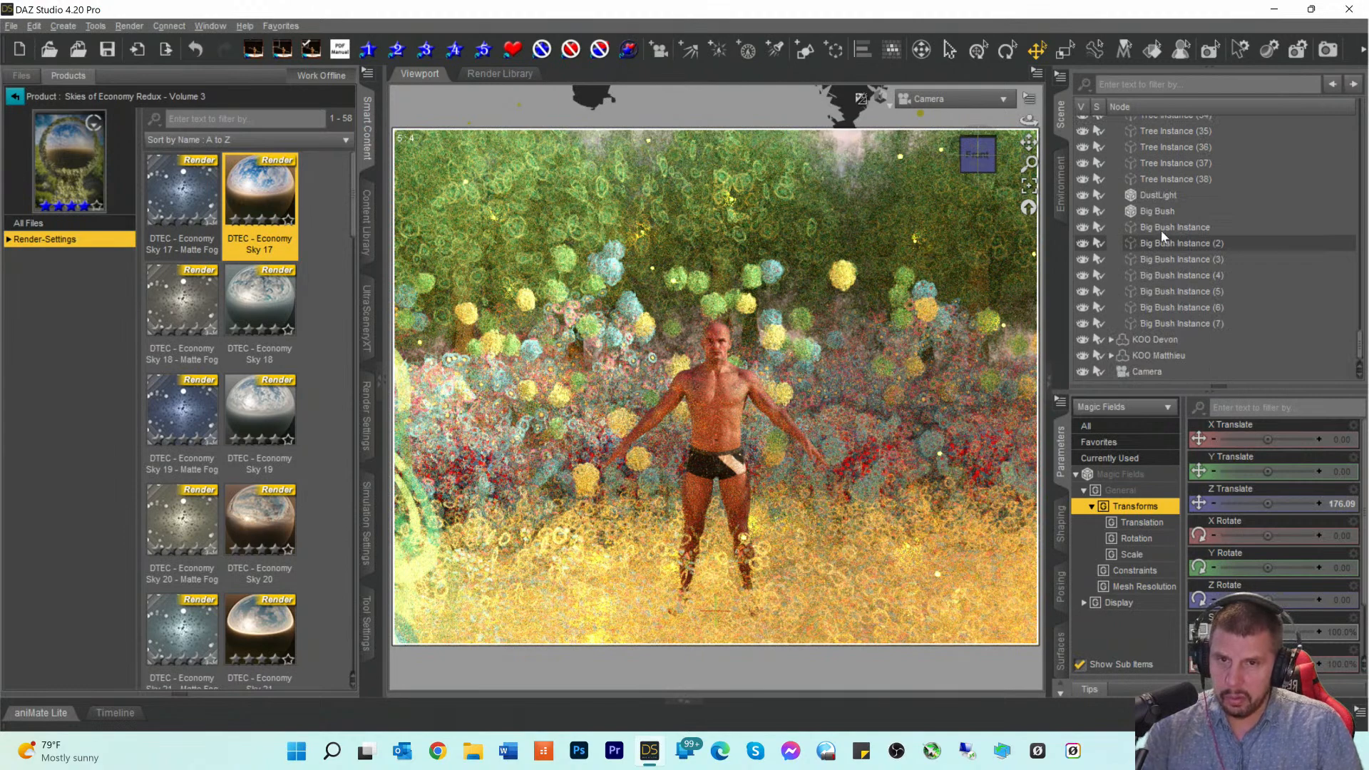
{"action": "left_click", "coordinate": [1138, 195]}
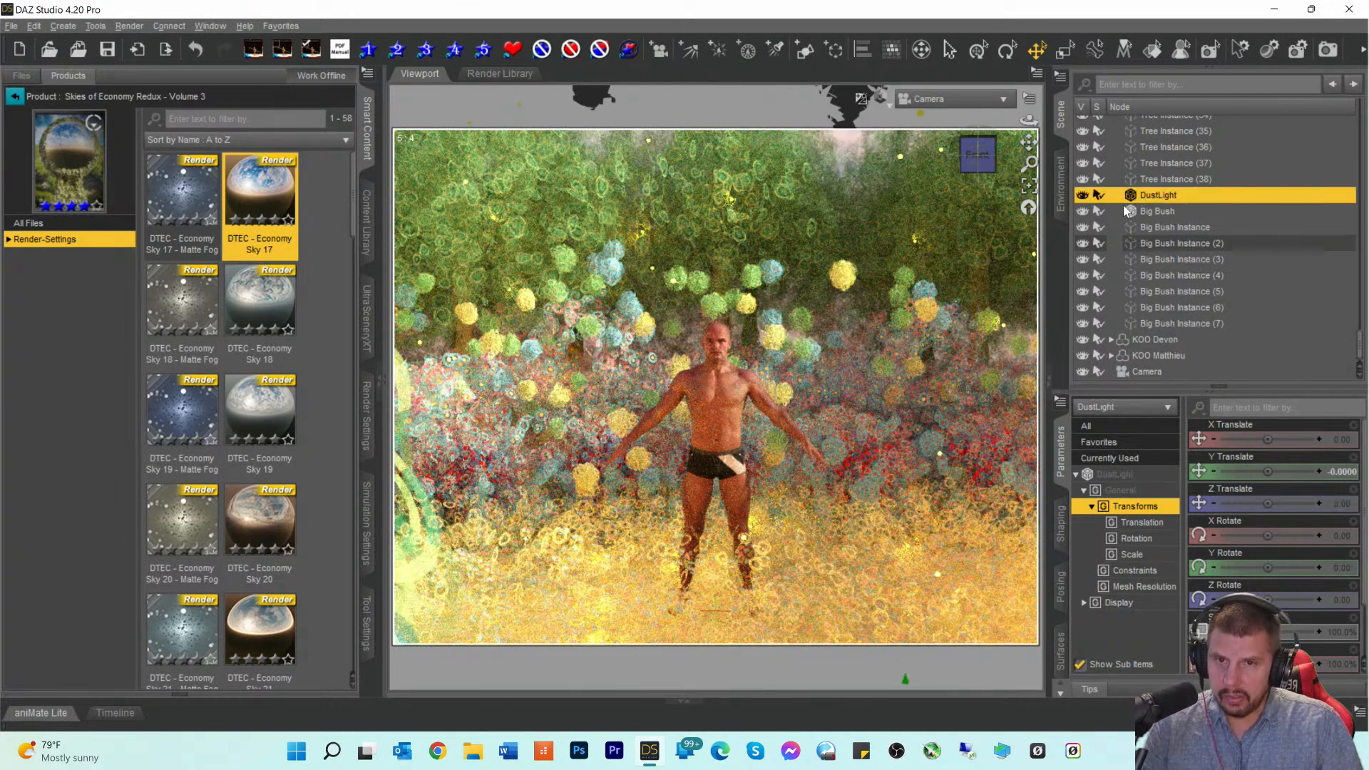
{"action": "left_click", "coordinate": [1083, 195]}
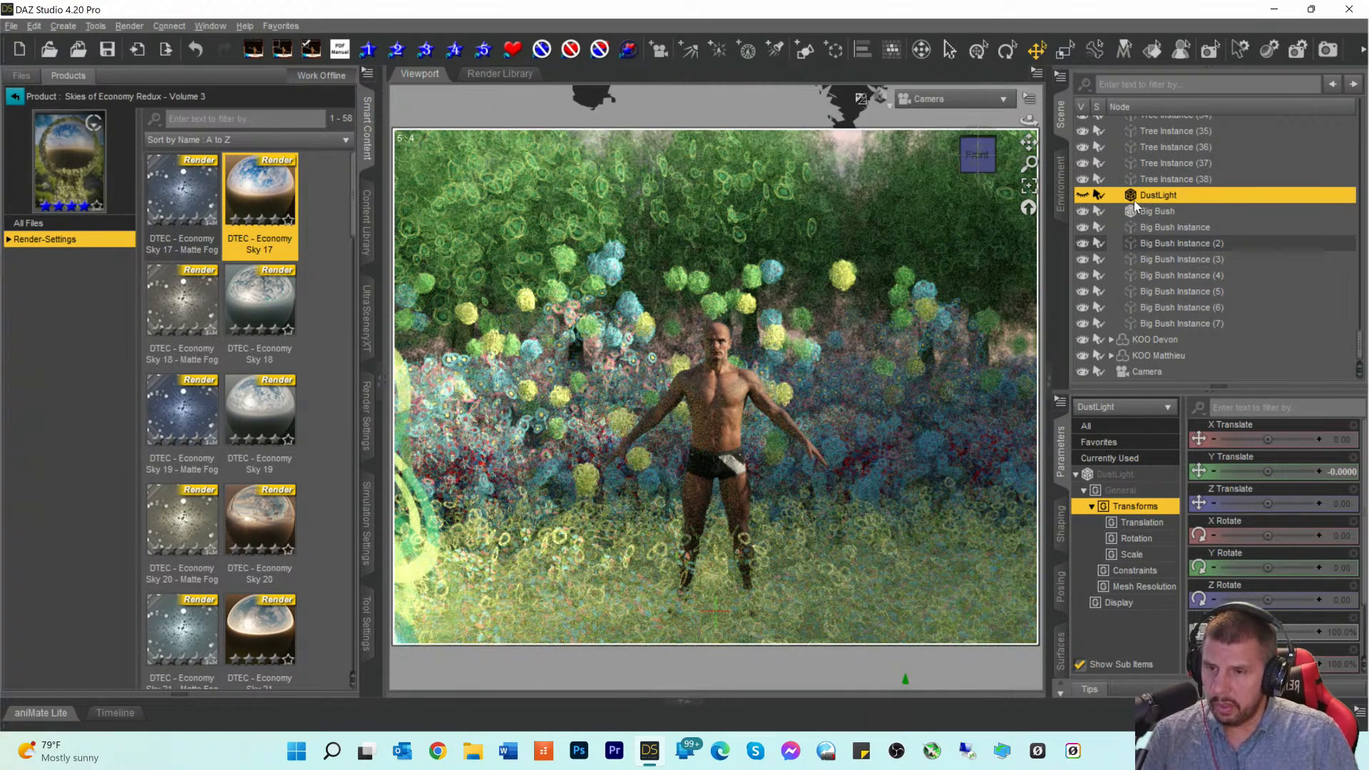
{"action": "left_click", "coordinate": [1082, 195]}
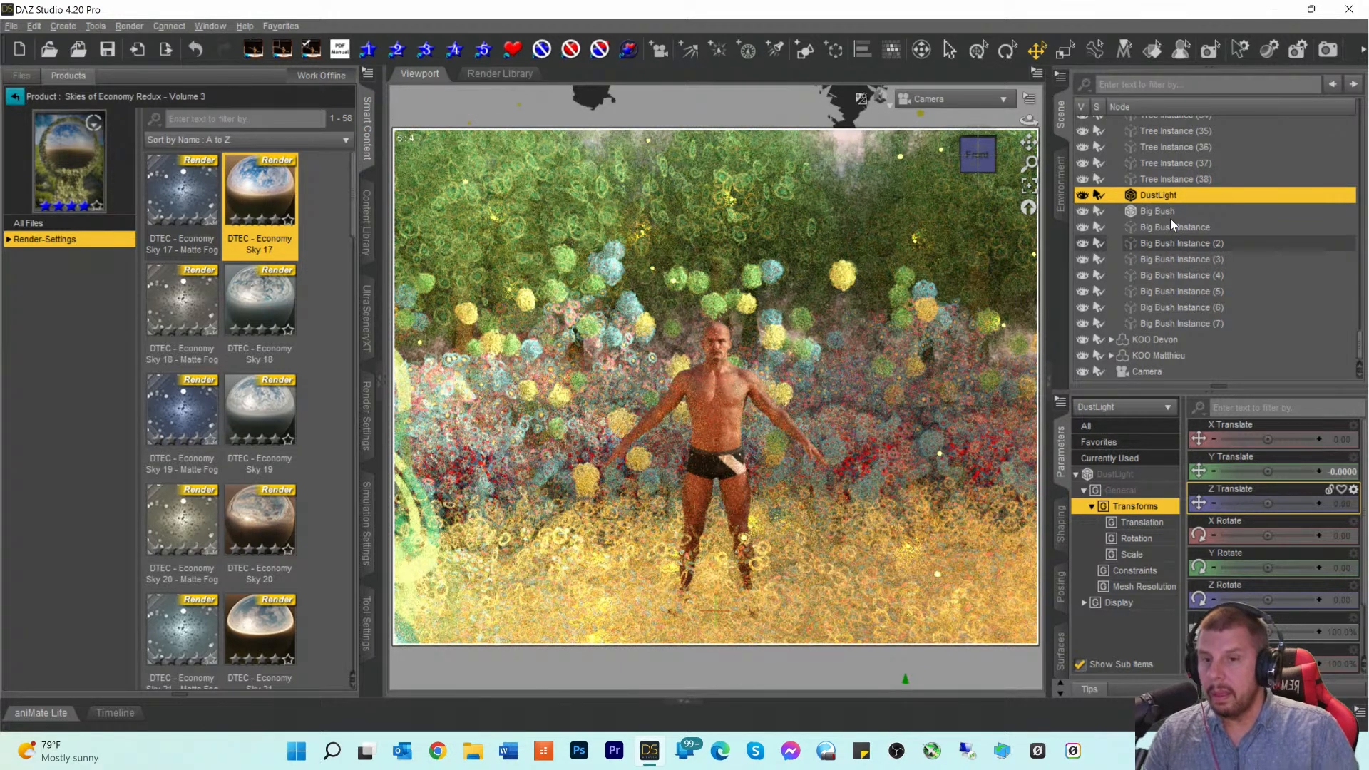
{"action": "scroll", "coordinate": [1170, 218], "scroll_direction": "up", "scroll_amount": 15}
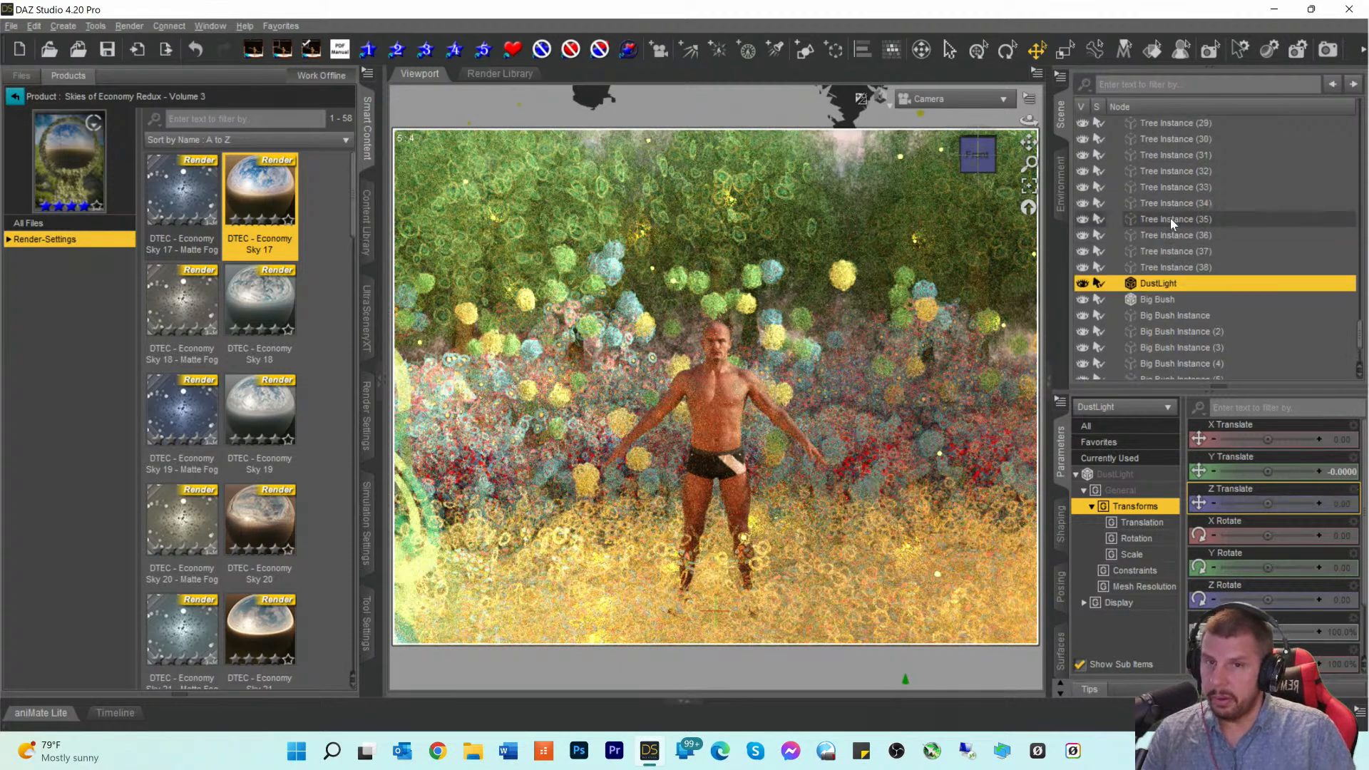
{"action": "scroll", "coordinate": [1175, 216], "scroll_direction": "up", "scroll_amount": 10}
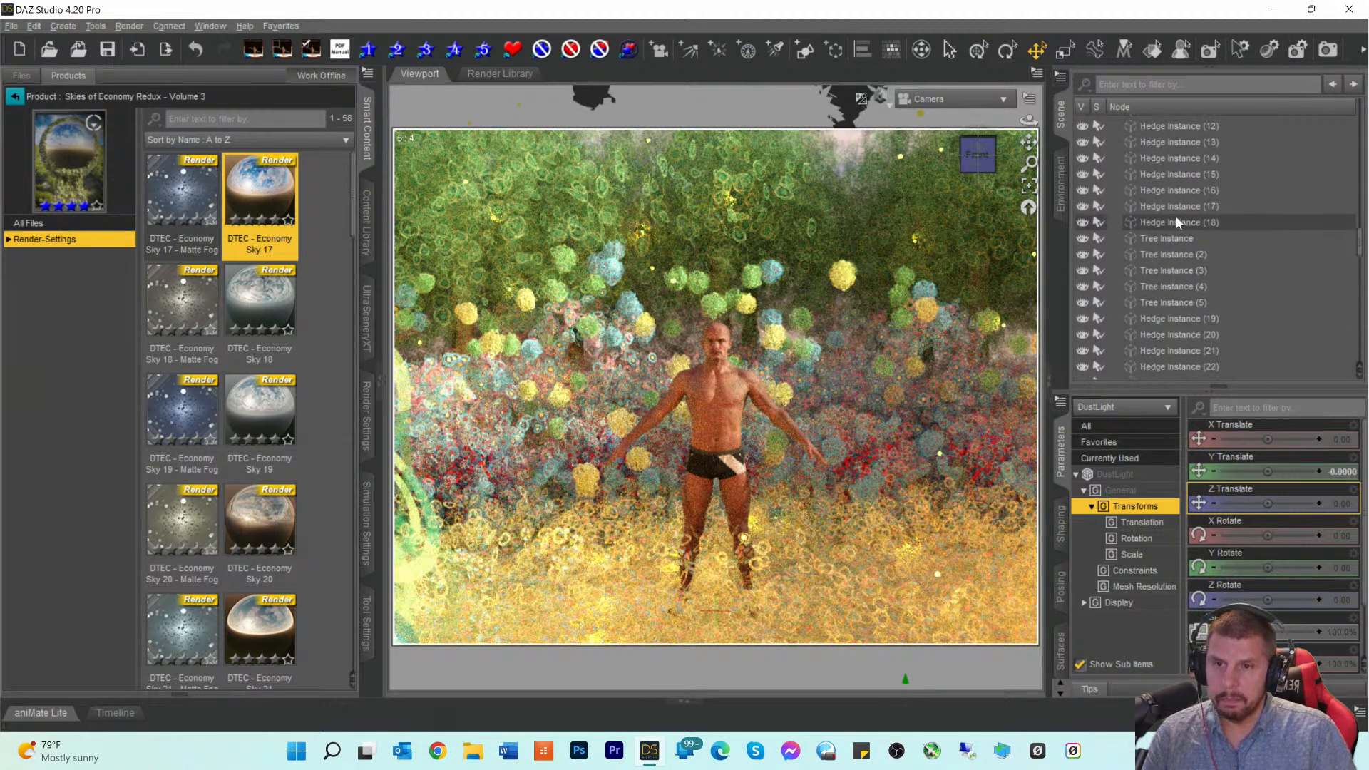
{"action": "scroll", "coordinate": [1175, 216], "scroll_direction": "up", "scroll_amount": 10}
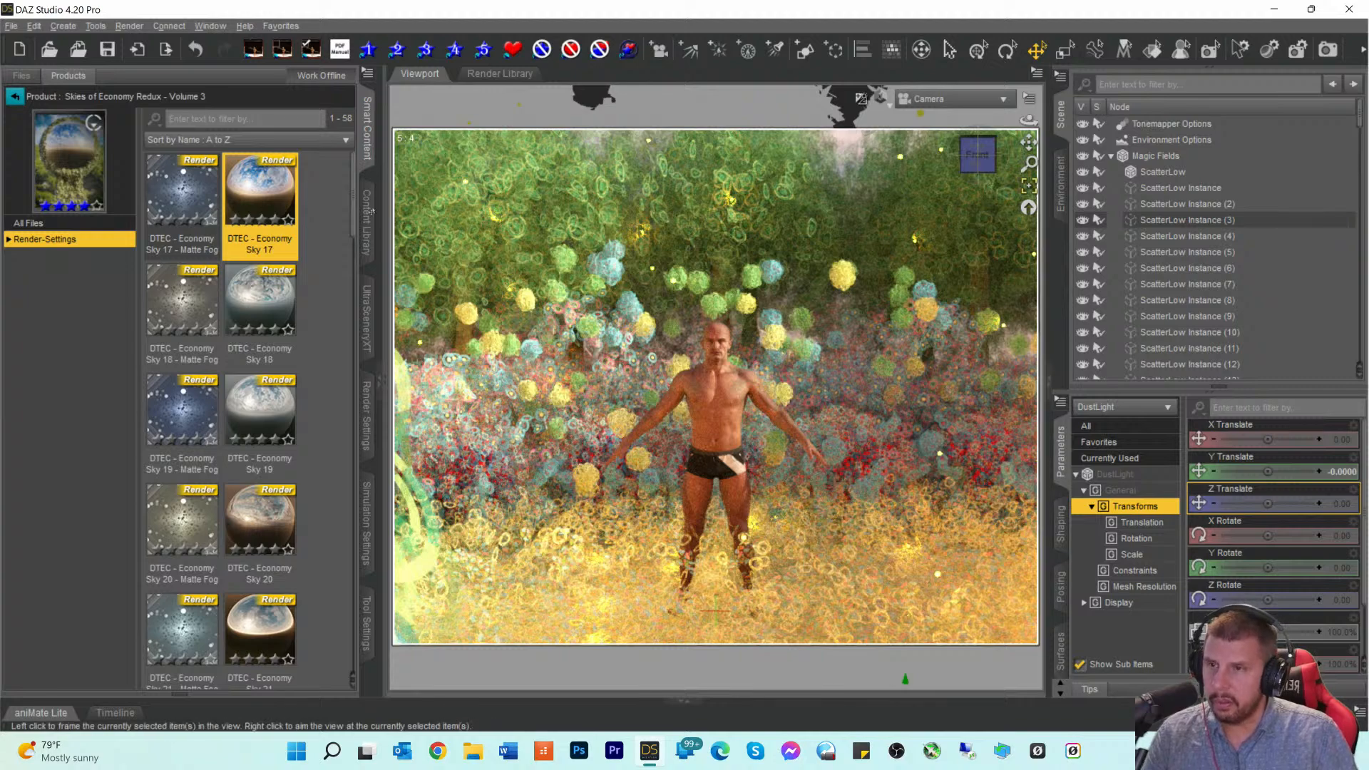
Step: Save the scene as Strawberry Fields in the My DAZ Studio Renders folder, accepting the scene save options
{"action": "left_click", "coordinate": [11, 26]}
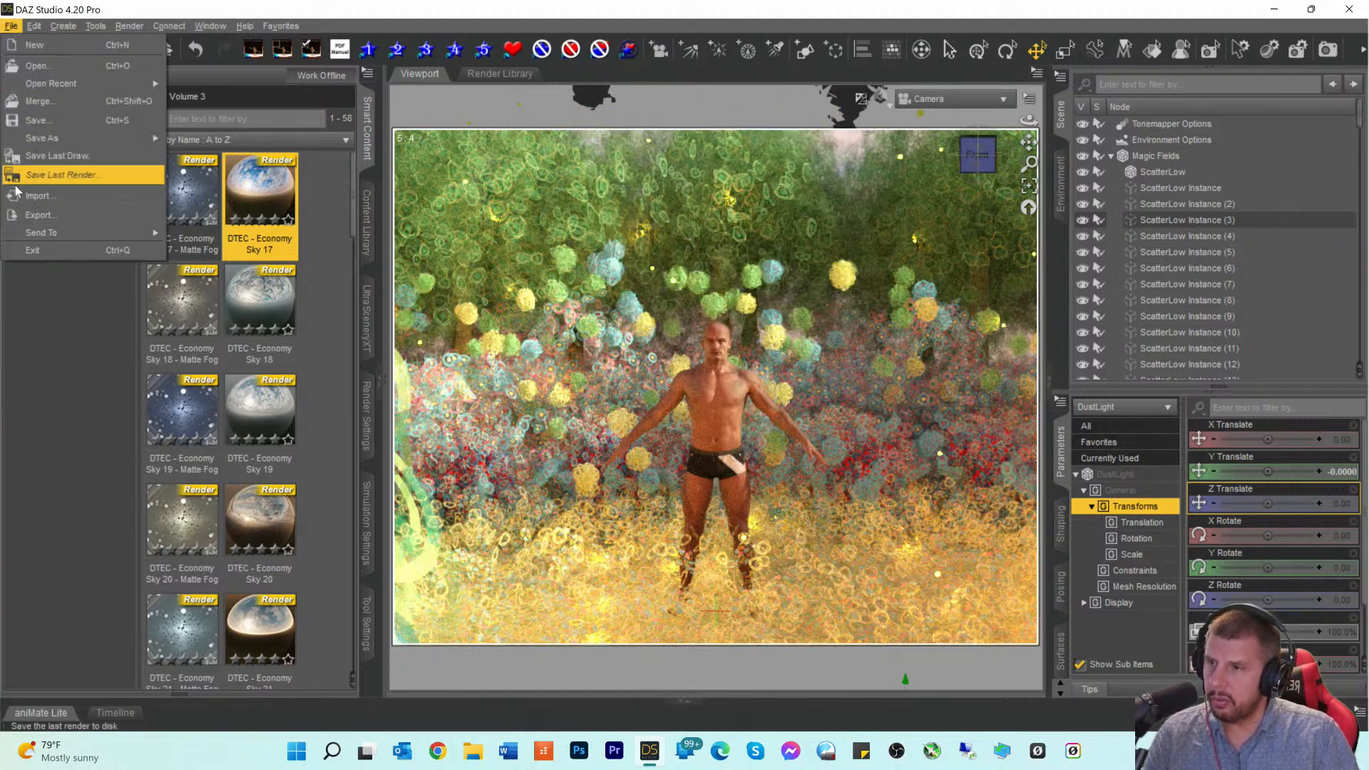
{"action": "mouse_move", "coordinate": [43, 137]}
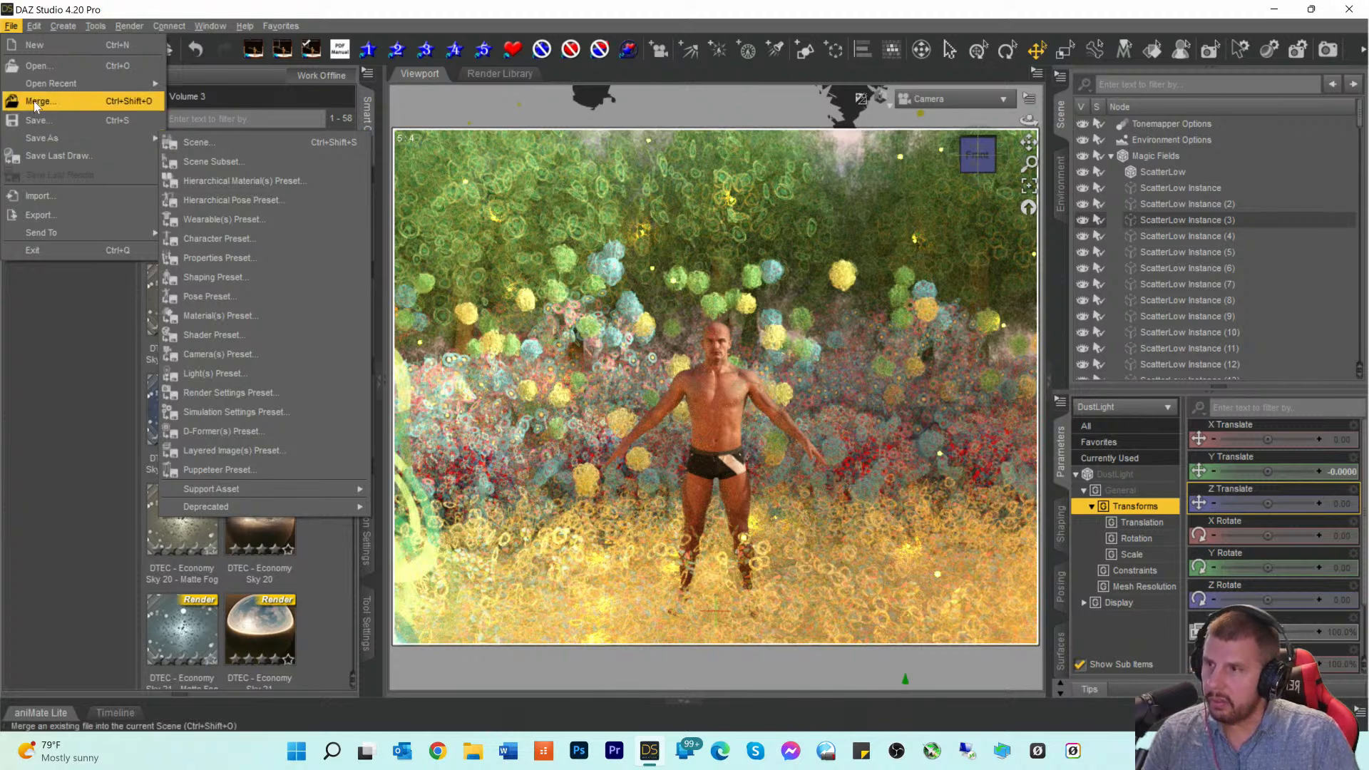
{"action": "left_click", "coordinate": [187, 143]}
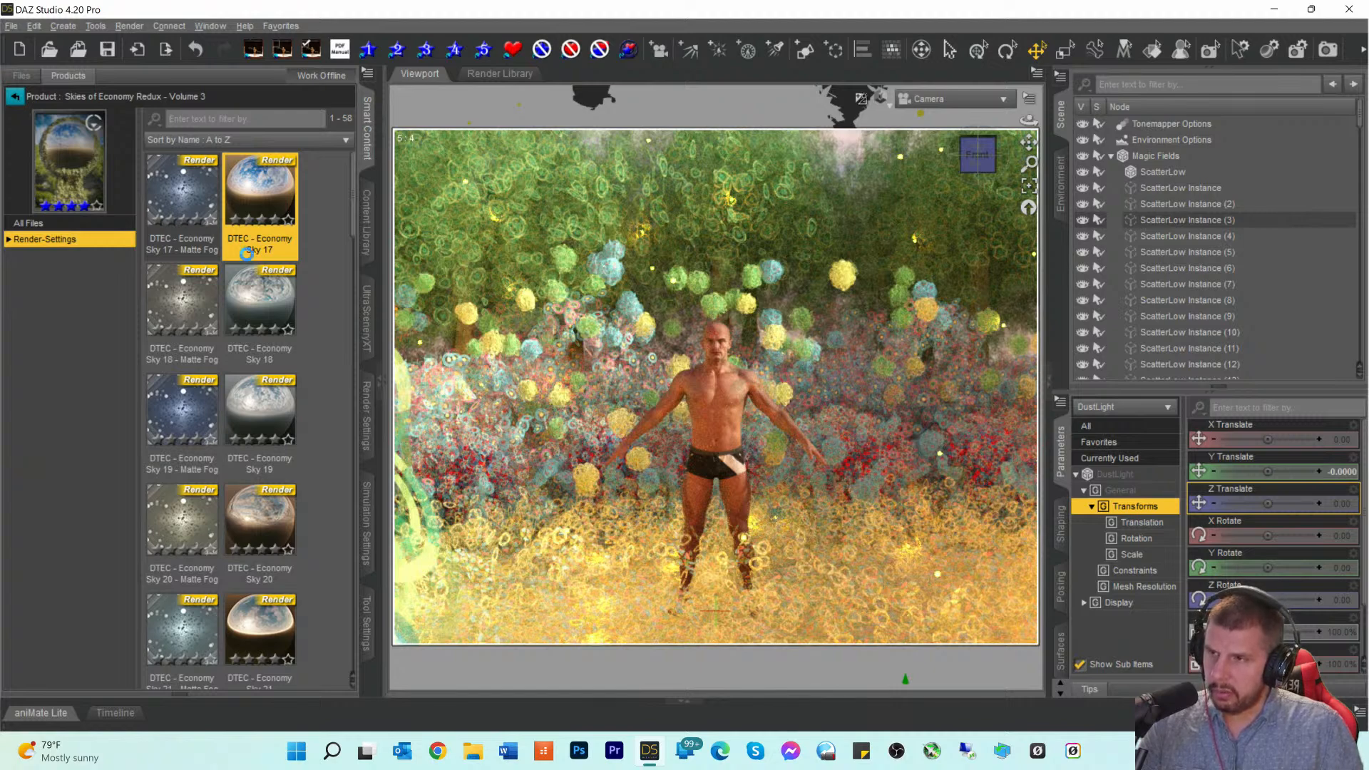
{"action": "key", "text": "ctrl+s"}
{"action": "type", "text": "Strawb"}
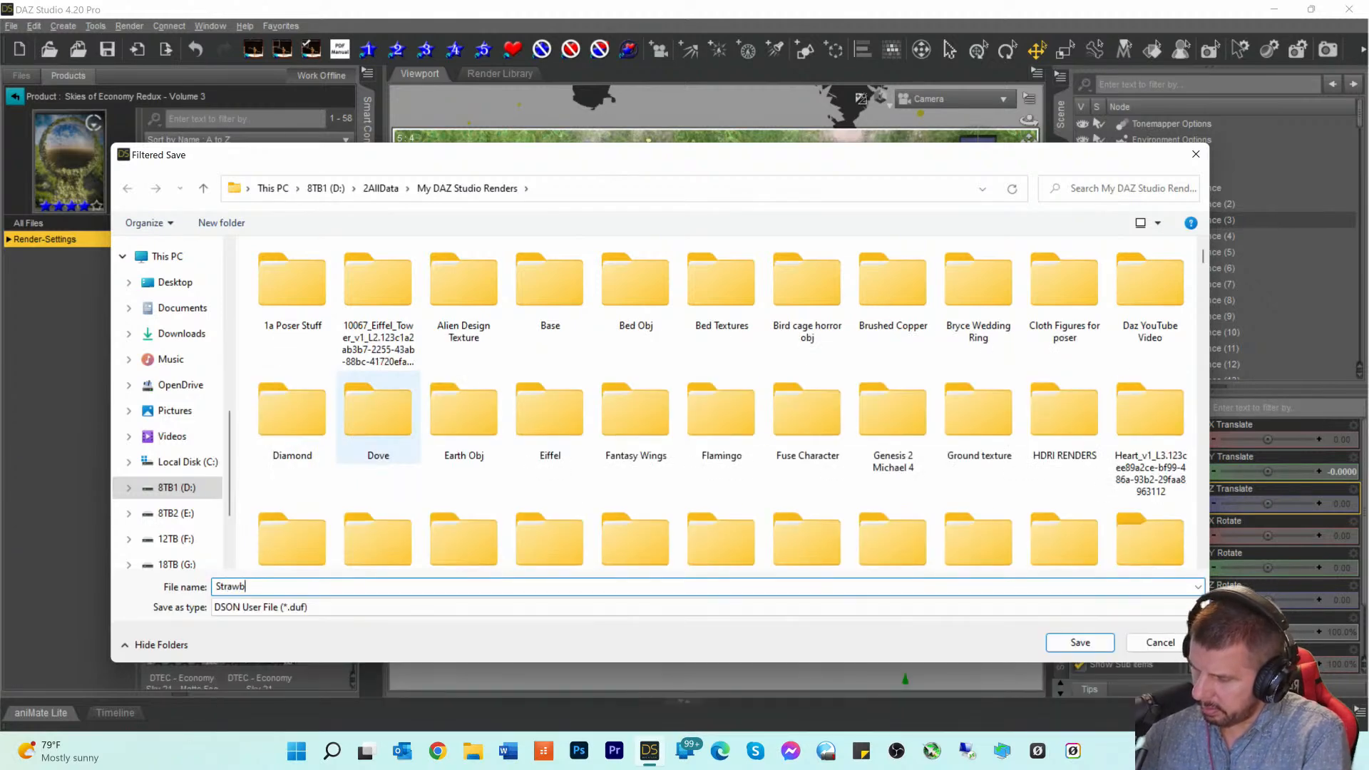
{"action": "type", "text": "erry Fields"}
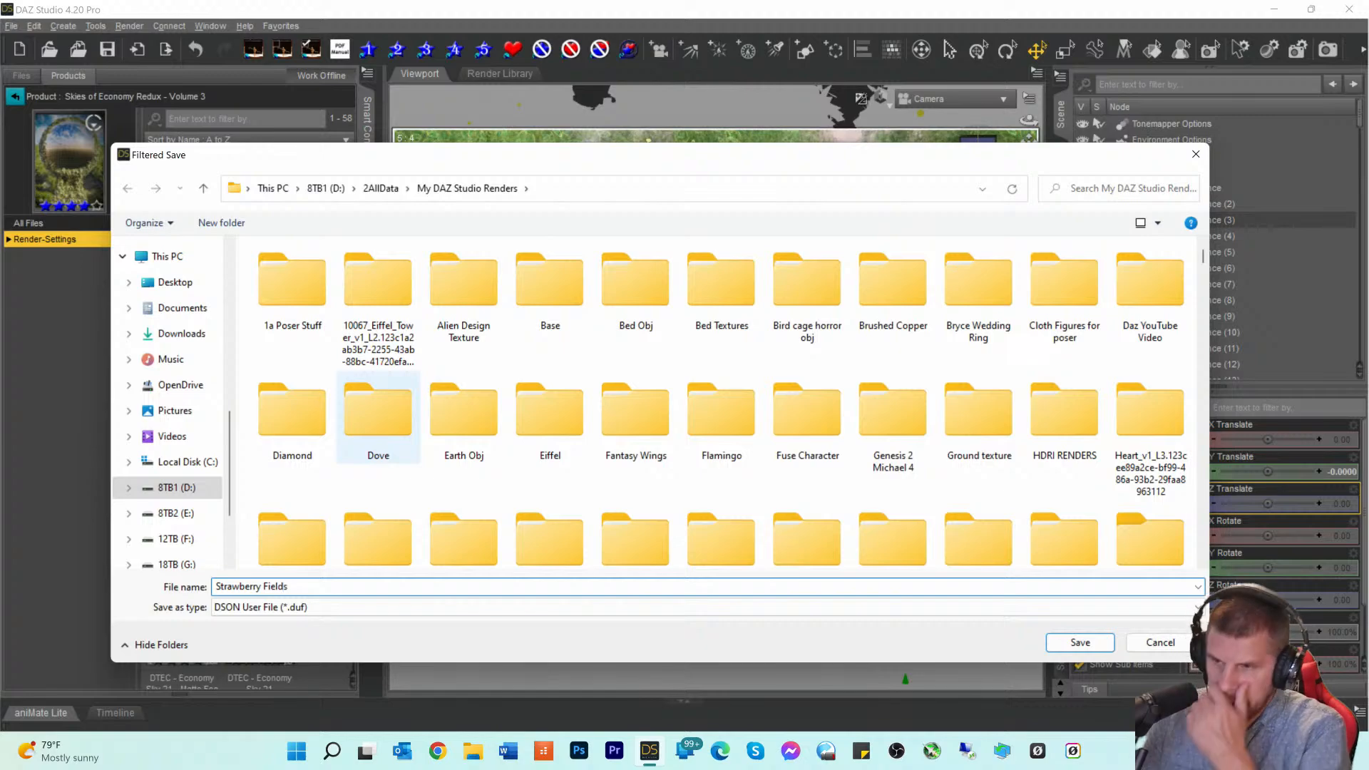
{"action": "key", "text": "Return"}
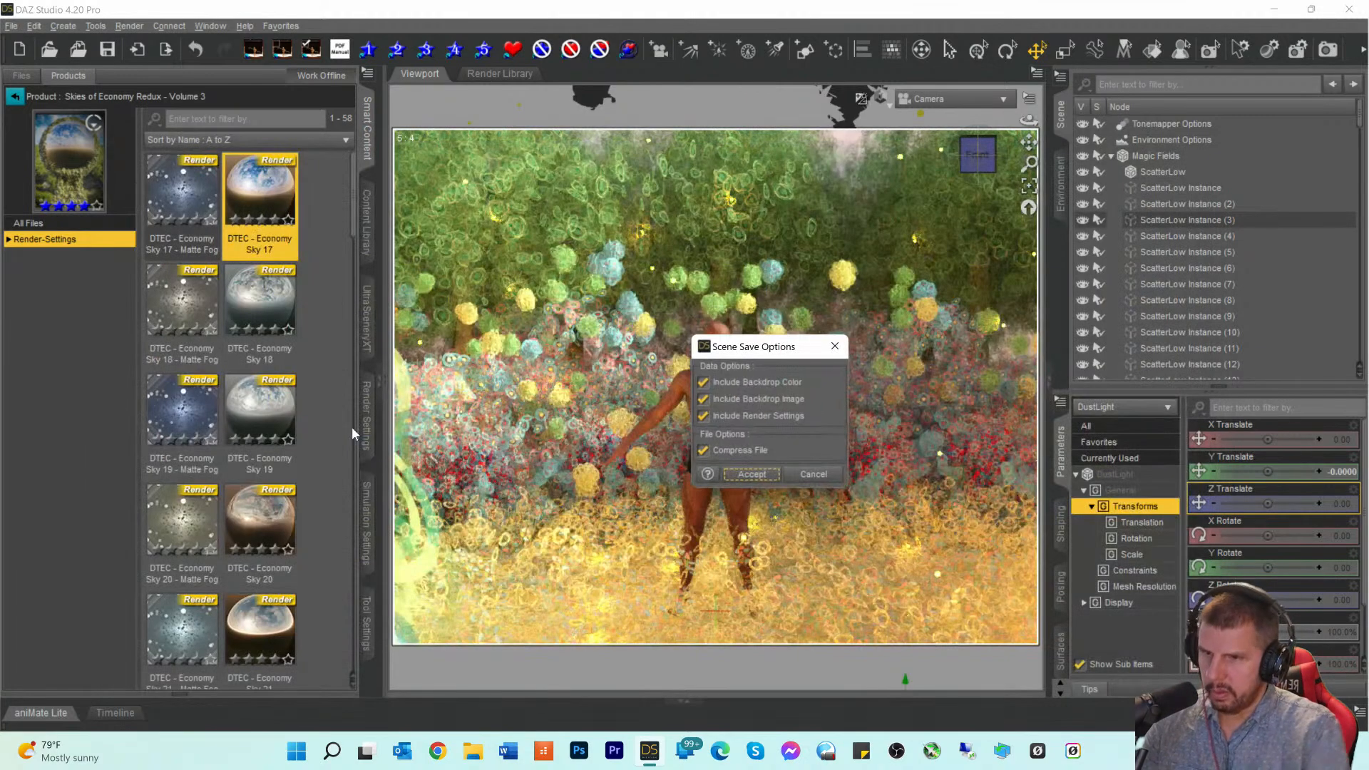
{"action": "left_click", "coordinate": [750, 473]}
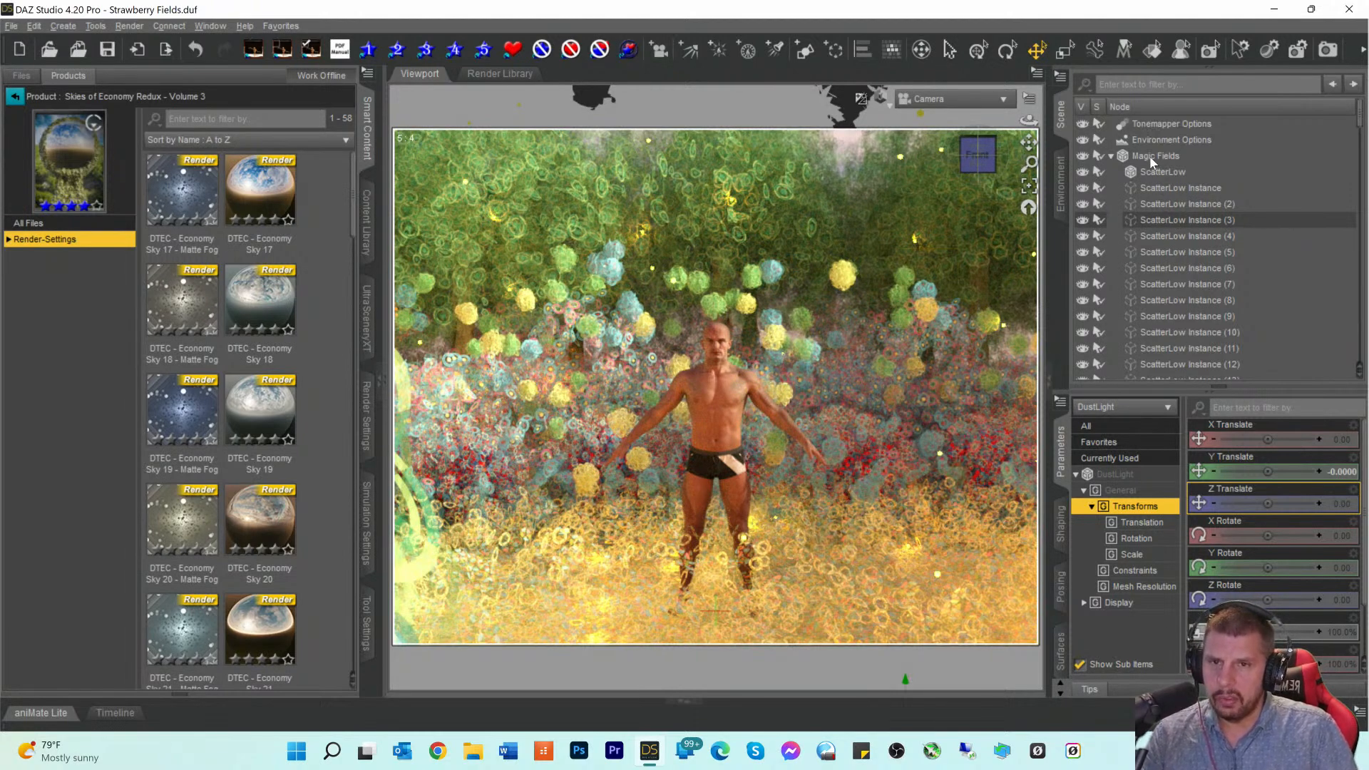
Step: Select the KOO Devon figure and search the Poses category files for dance
{"action": "left_click", "coordinate": [1110, 156]}
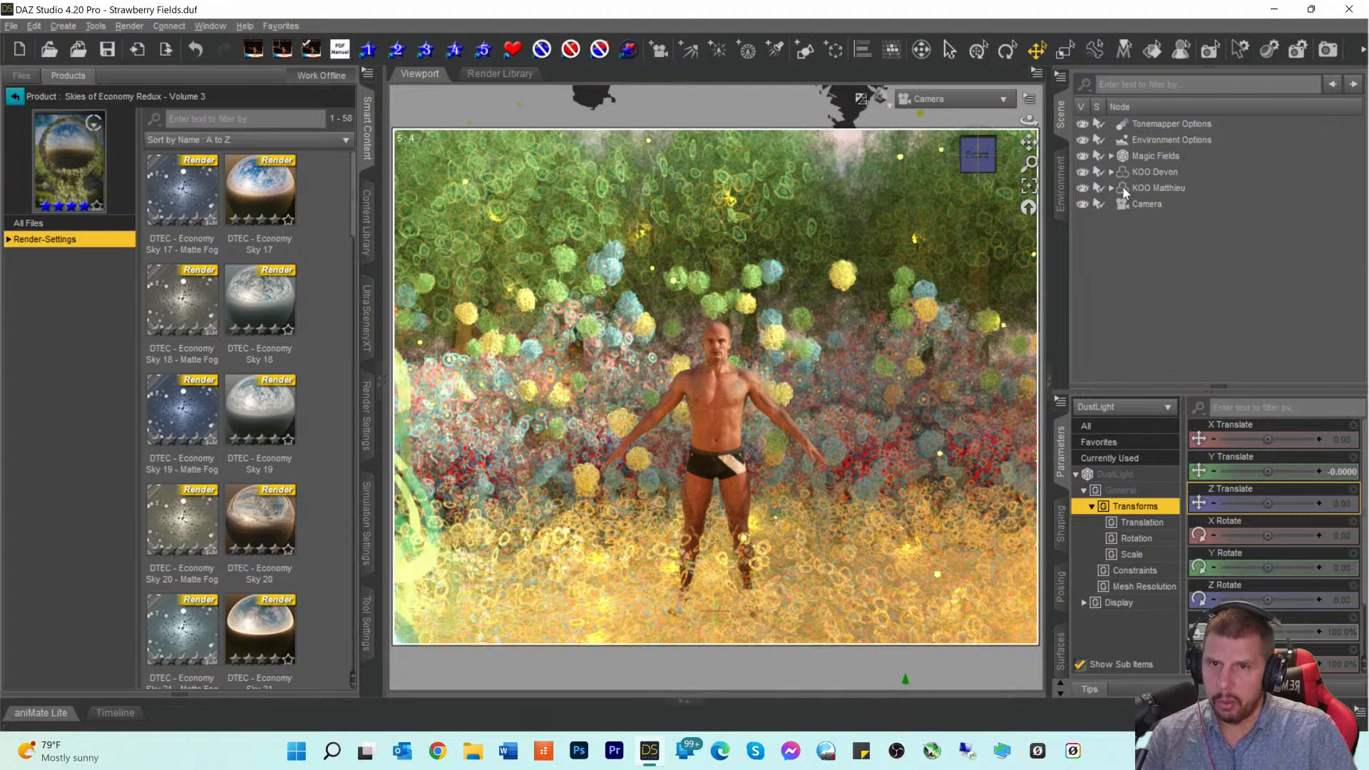
{"action": "left_click", "coordinate": [1139, 175]}
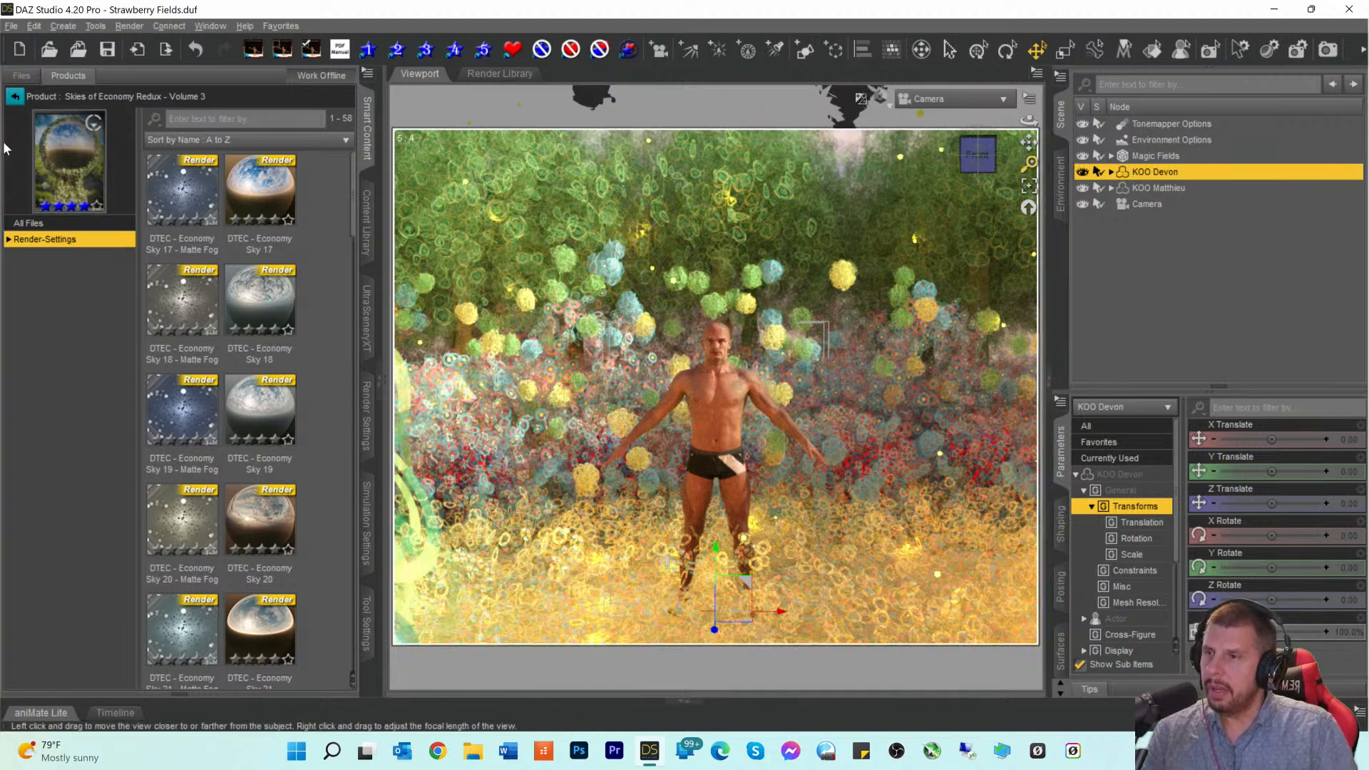
{"action": "left_click", "coordinate": [15, 95]}
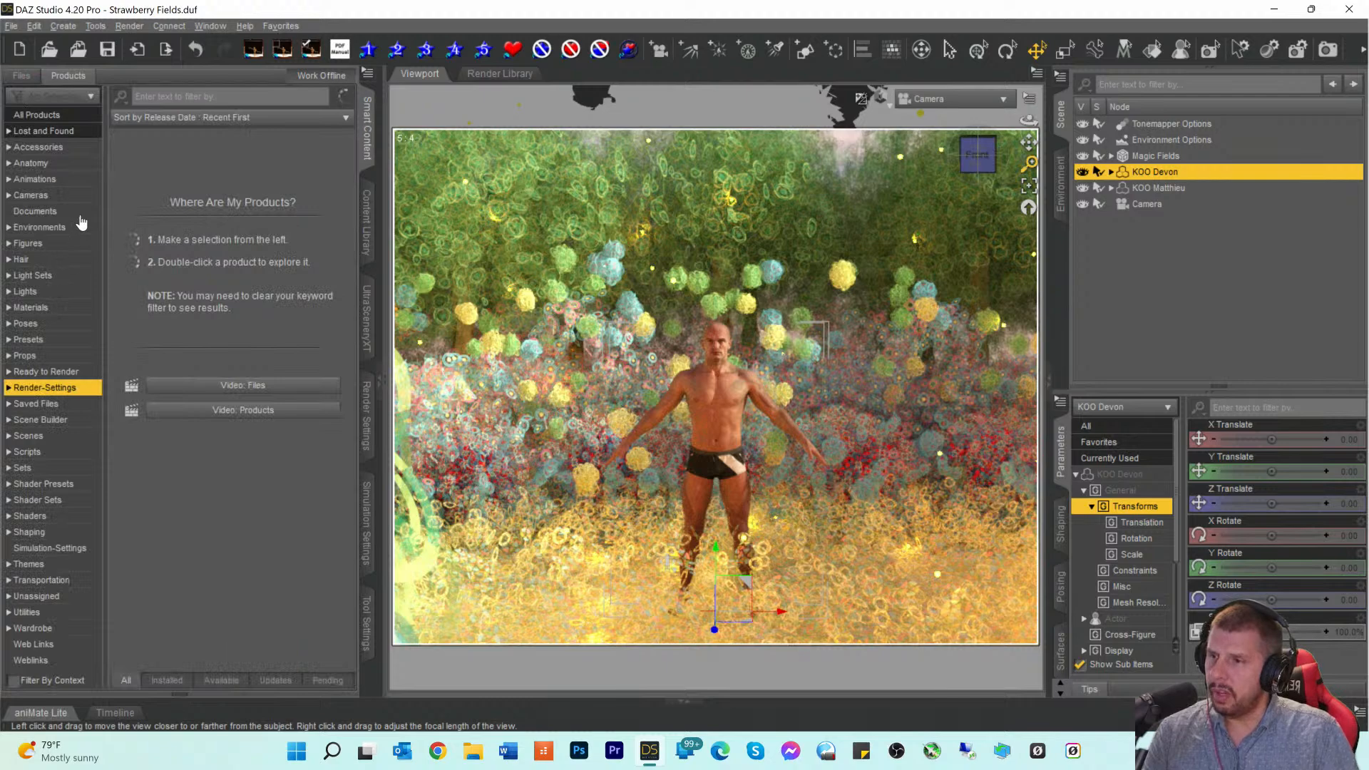
{"action": "left_click", "coordinate": [55, 324]}
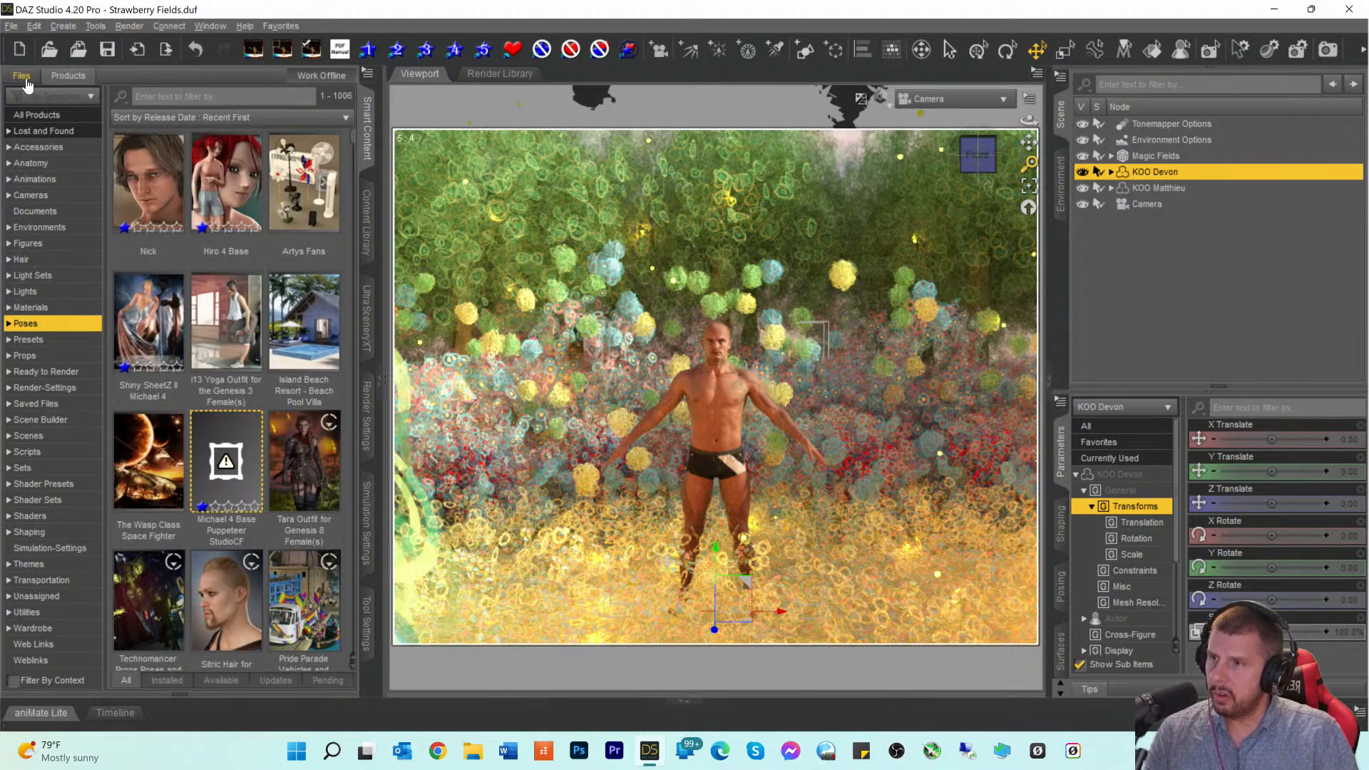
{"action": "left_click", "coordinate": [25, 80]}
{"action": "left_click", "coordinate": [170, 95]}
{"action": "type", "text": "dfa"}
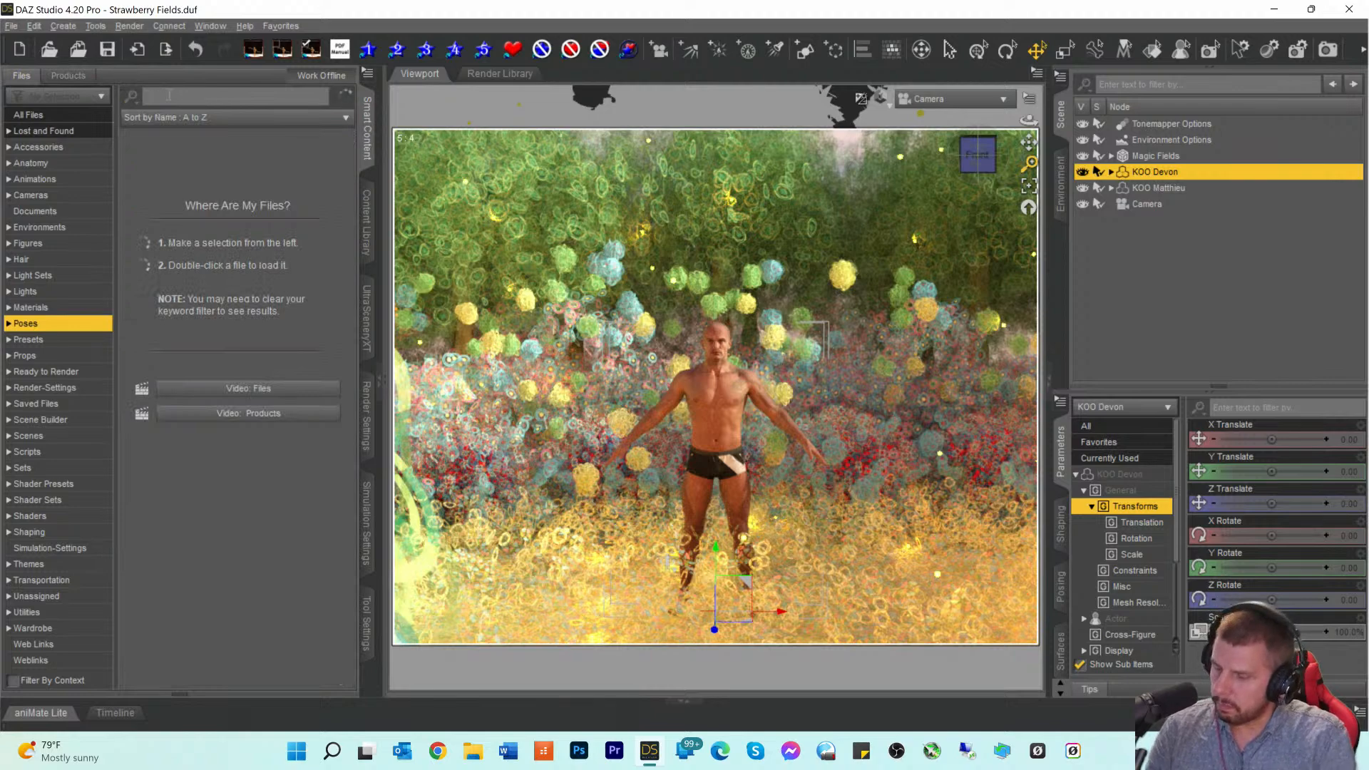
{"action": "type", "text": "nce"}
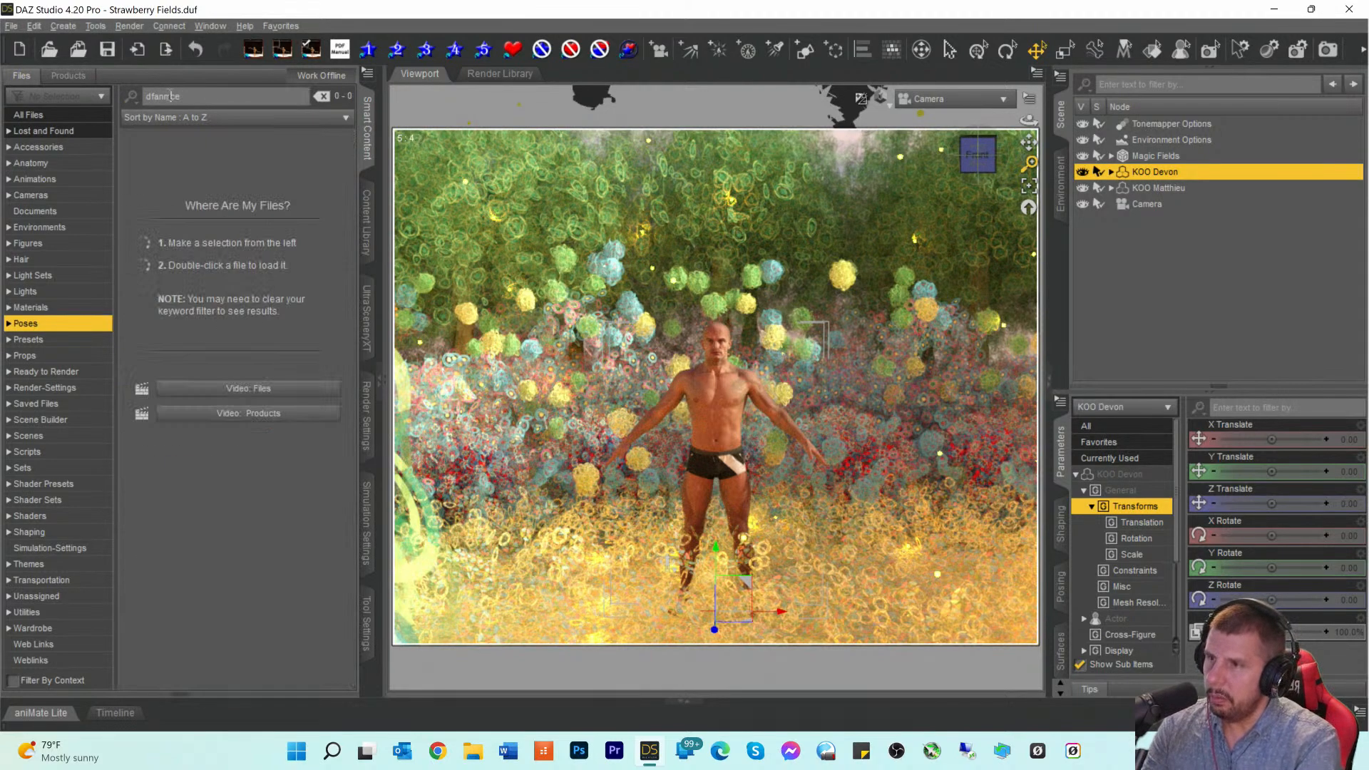
{"action": "key", "text": "Left"}
{"action": "key", "text": "BackSpace"}
{"action": "key", "text": "Right"}
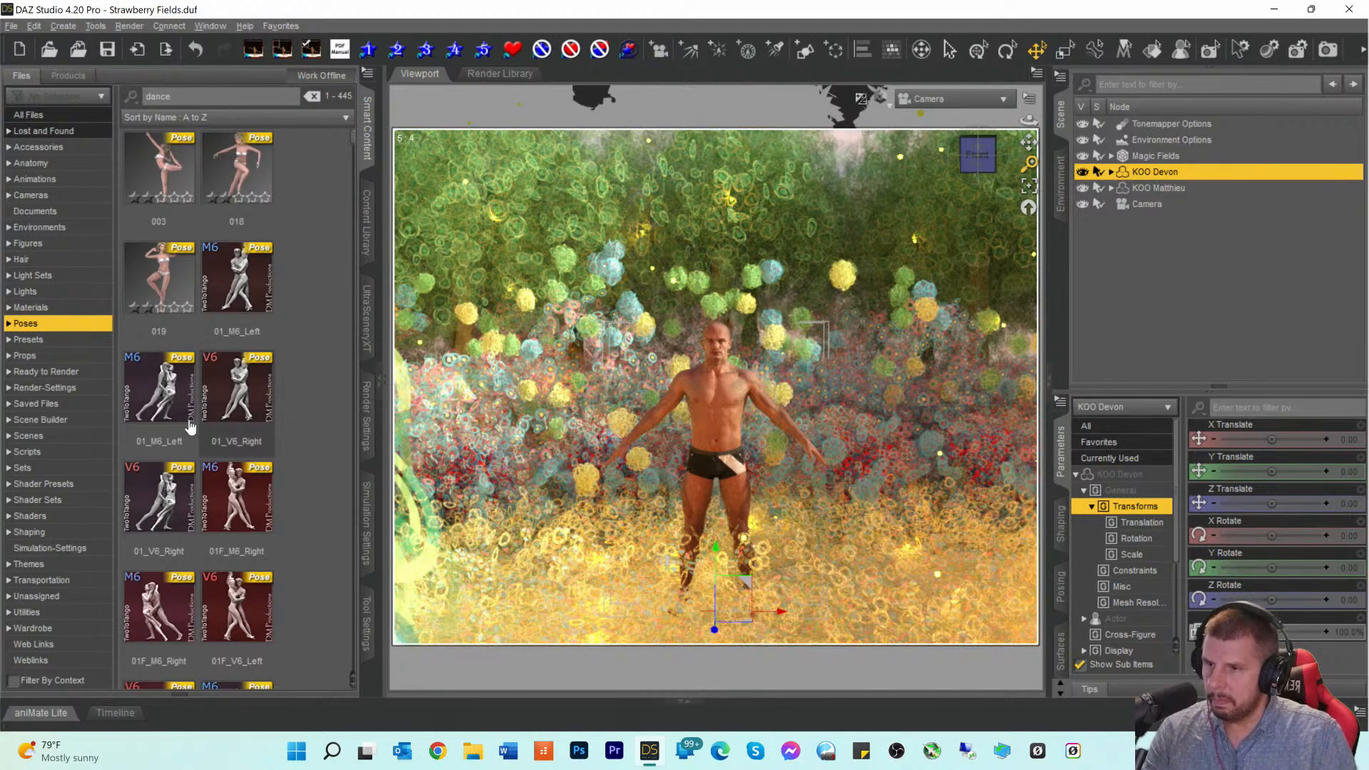
Step: Apply the 03_M6_Left dance pose to KOO Devon, leaving the limits on
{"action": "scroll", "coordinate": [215, 394], "scroll_direction": "down", "scroll_amount": 3}
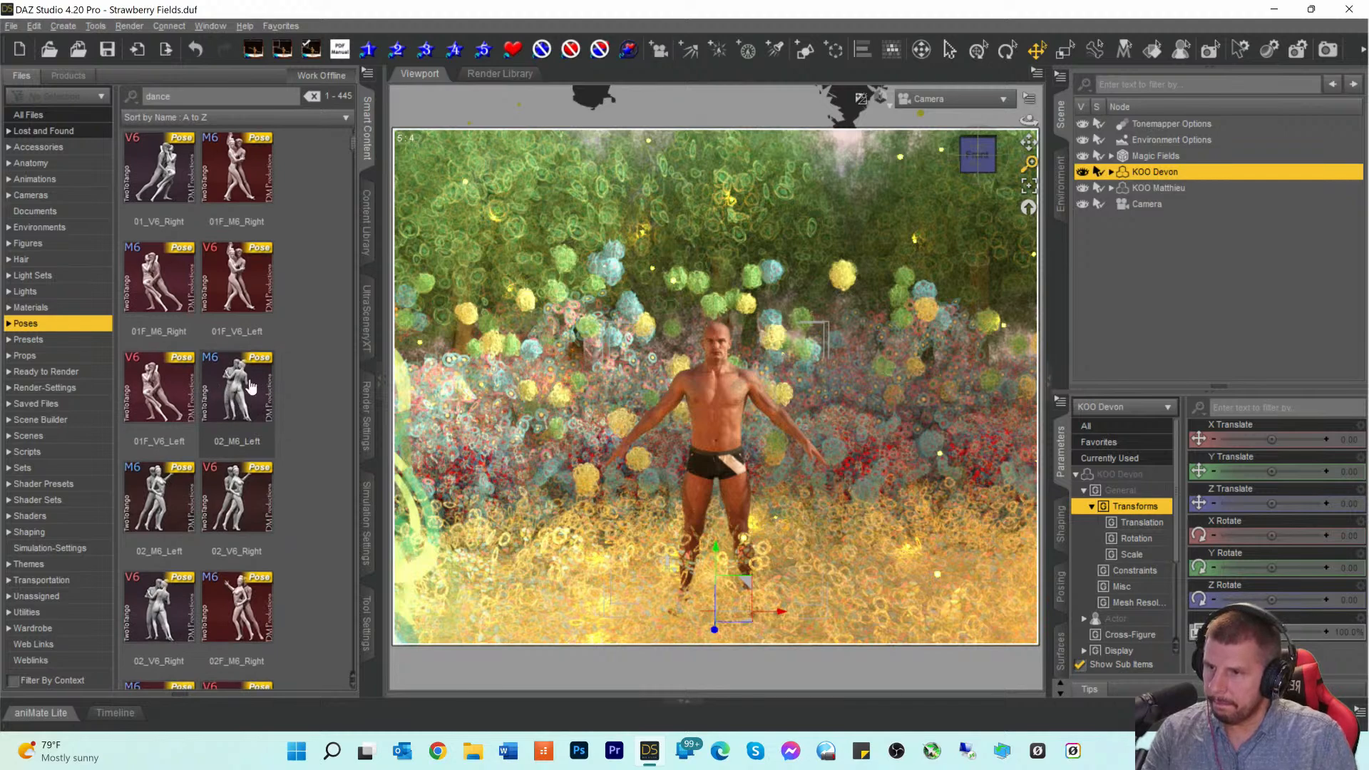
{"action": "scroll", "coordinate": [242, 396], "scroll_direction": "down", "scroll_amount": 3}
{"action": "scroll", "coordinate": [236, 405], "scroll_direction": "down", "scroll_amount": 3}
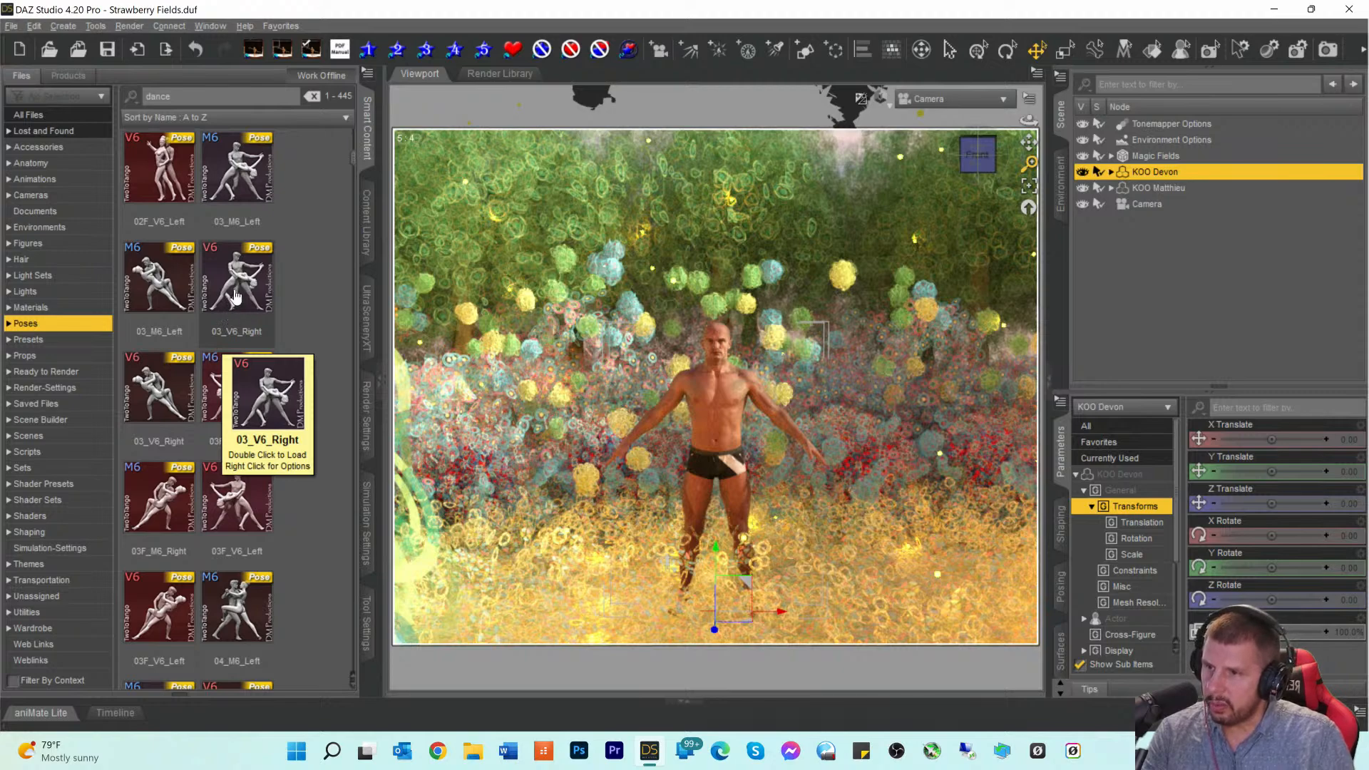
{"action": "left_click", "coordinate": [236, 296]}
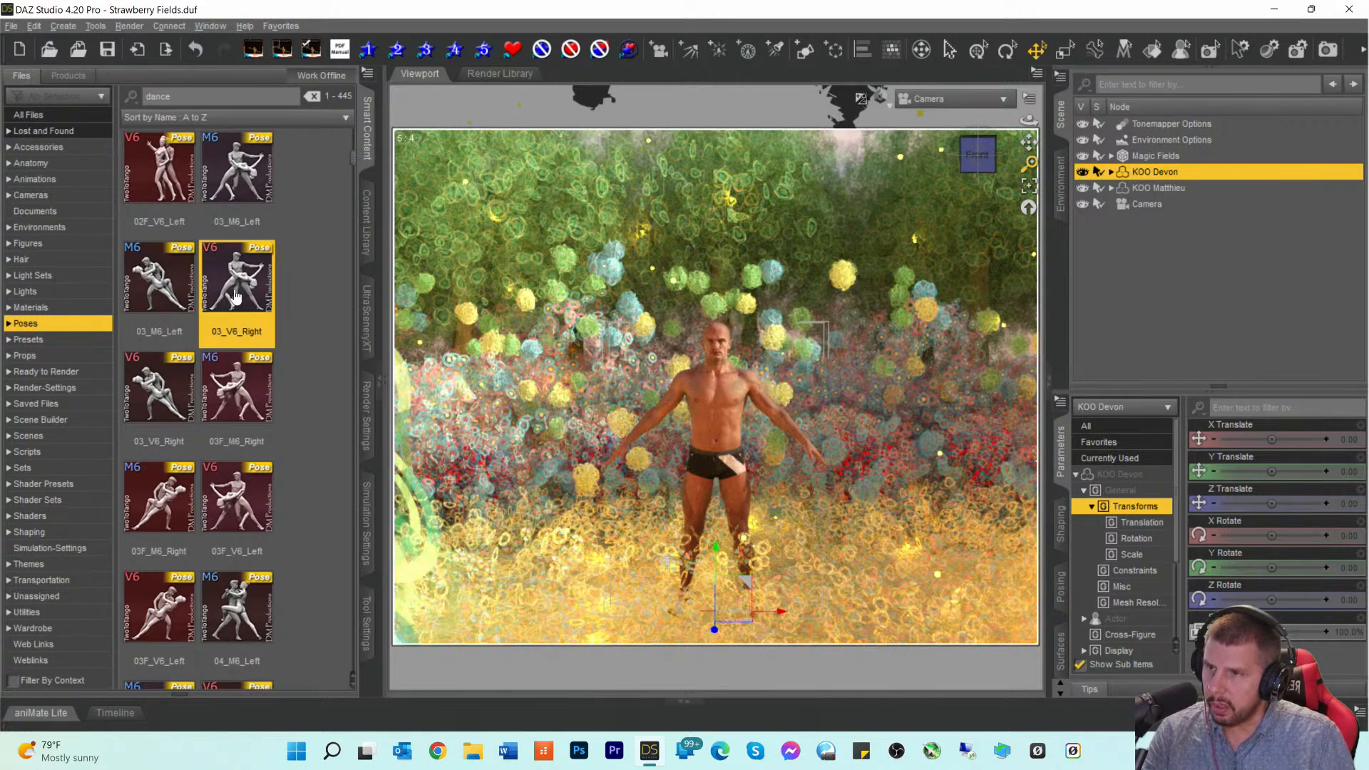
{"action": "mouse_move", "coordinate": [236, 188]}
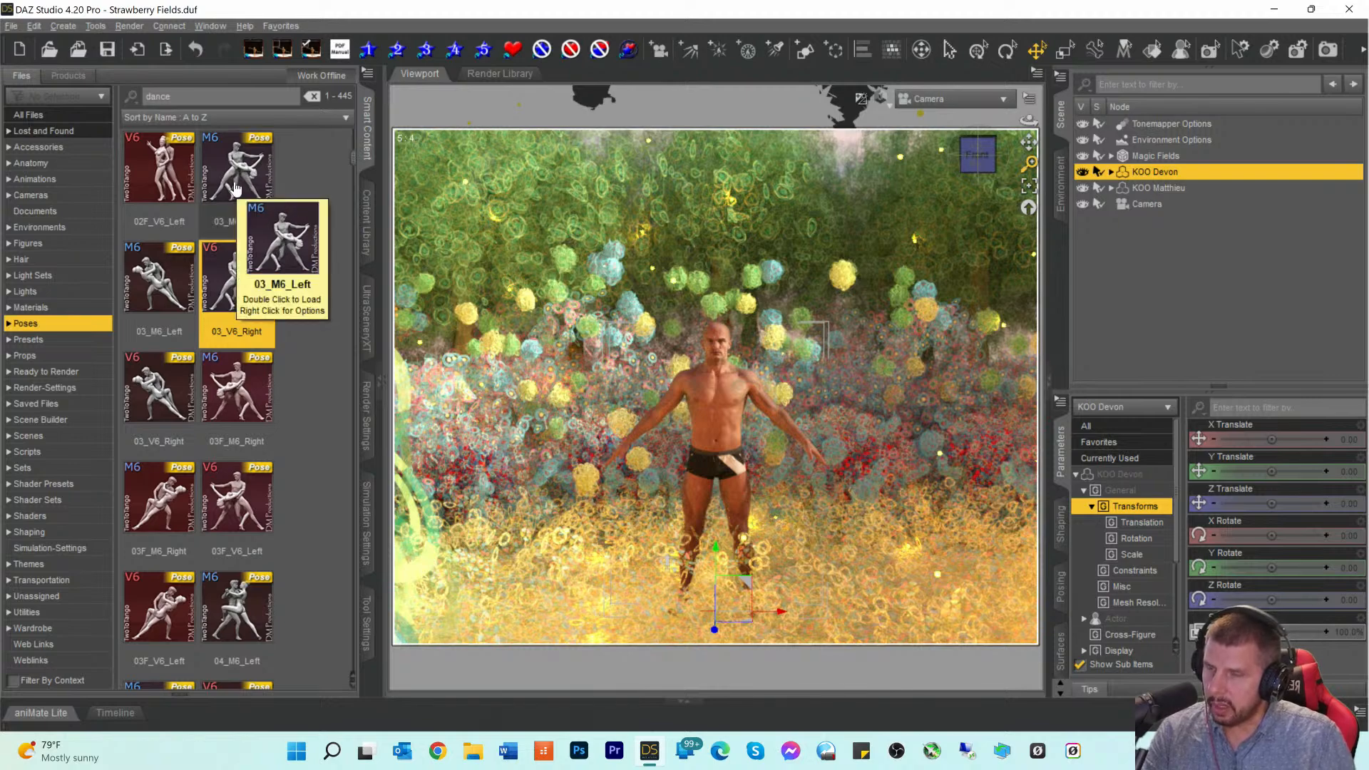
{"action": "mouse_move", "coordinate": [228, 290]}
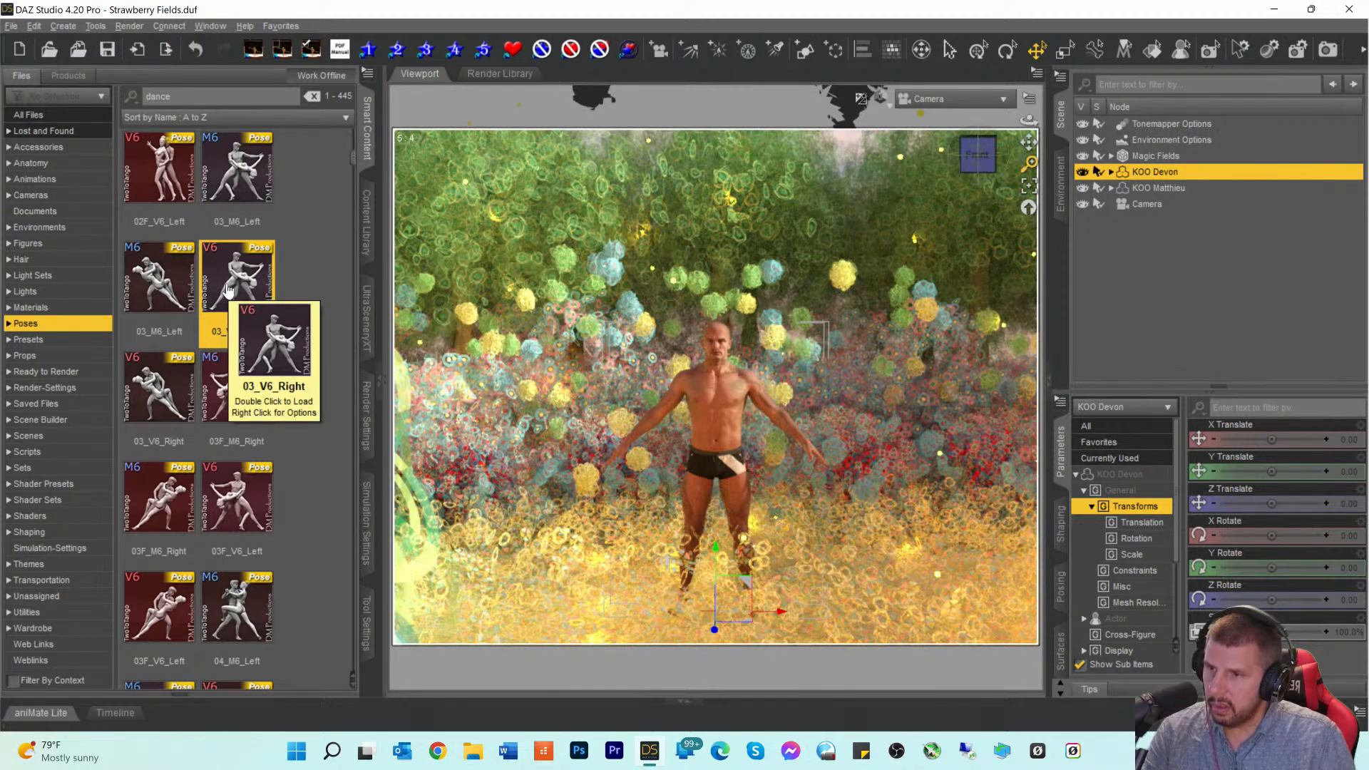
{"action": "double_click", "coordinate": [239, 182]}
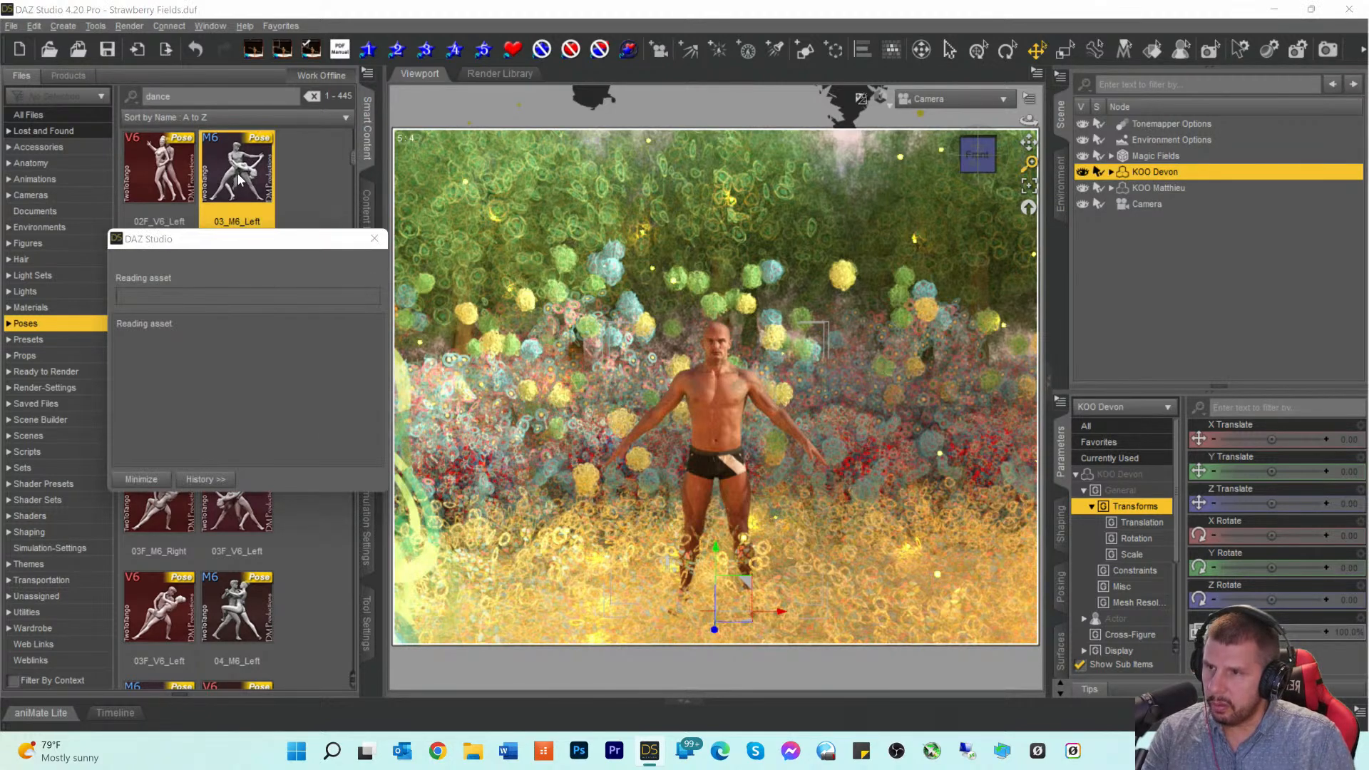
{"action": "left_click", "coordinate": [355, 390]}
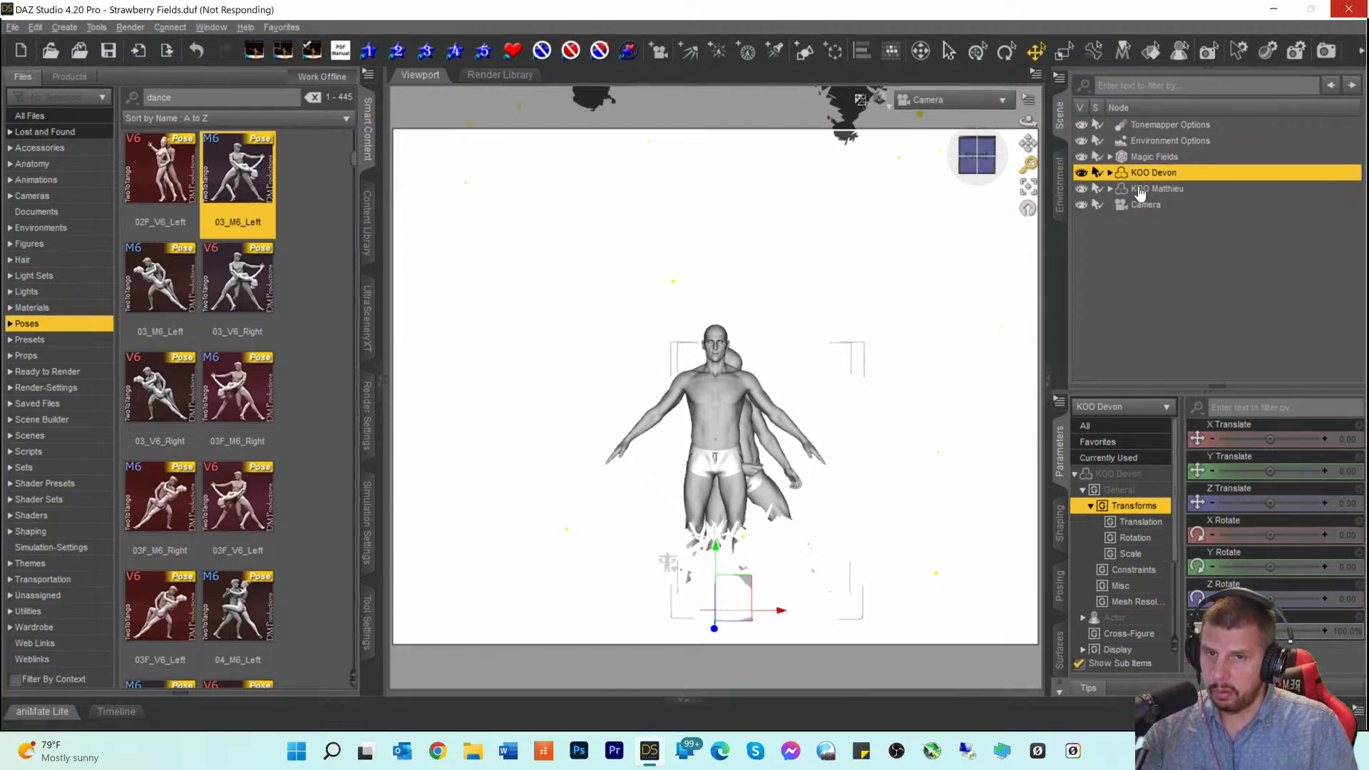
{"action": "double_click", "coordinate": [1141, 188]}
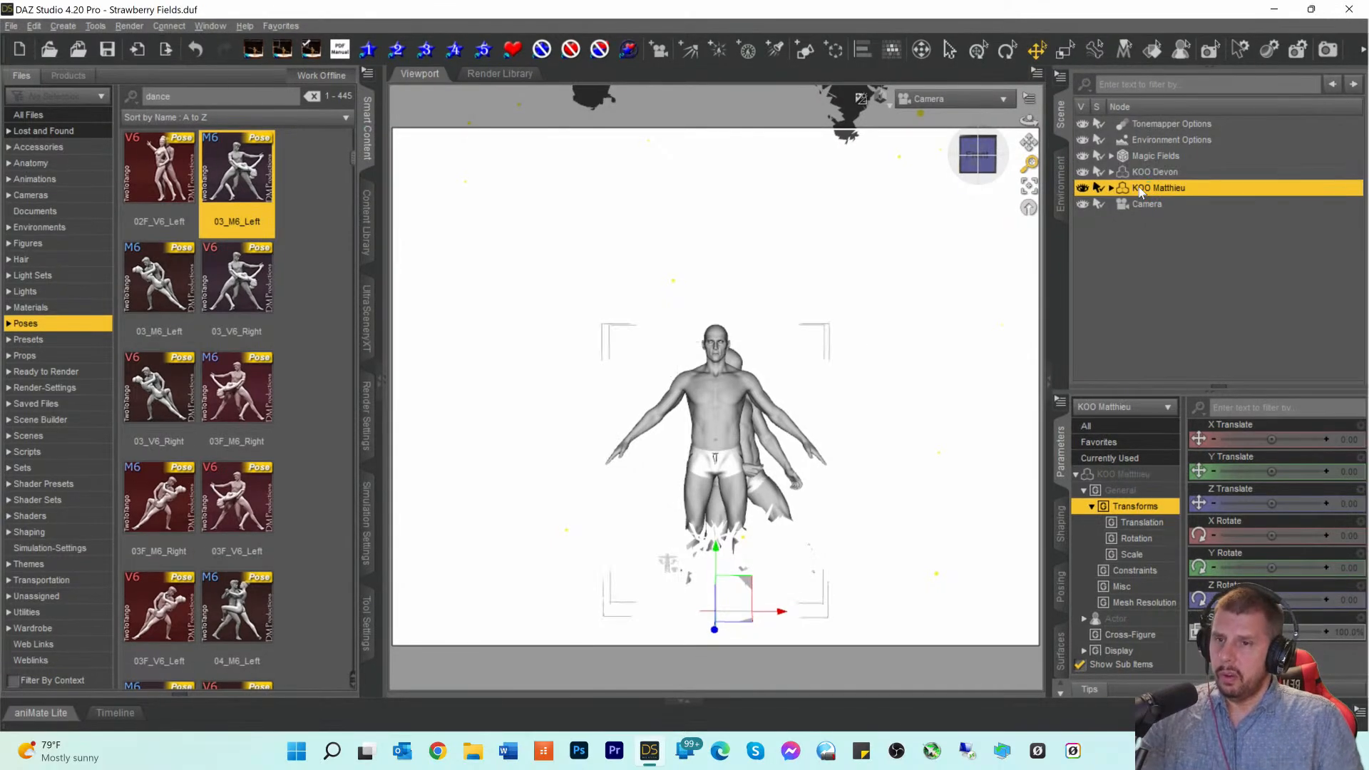
{"action": "double_click", "coordinate": [230, 283]}
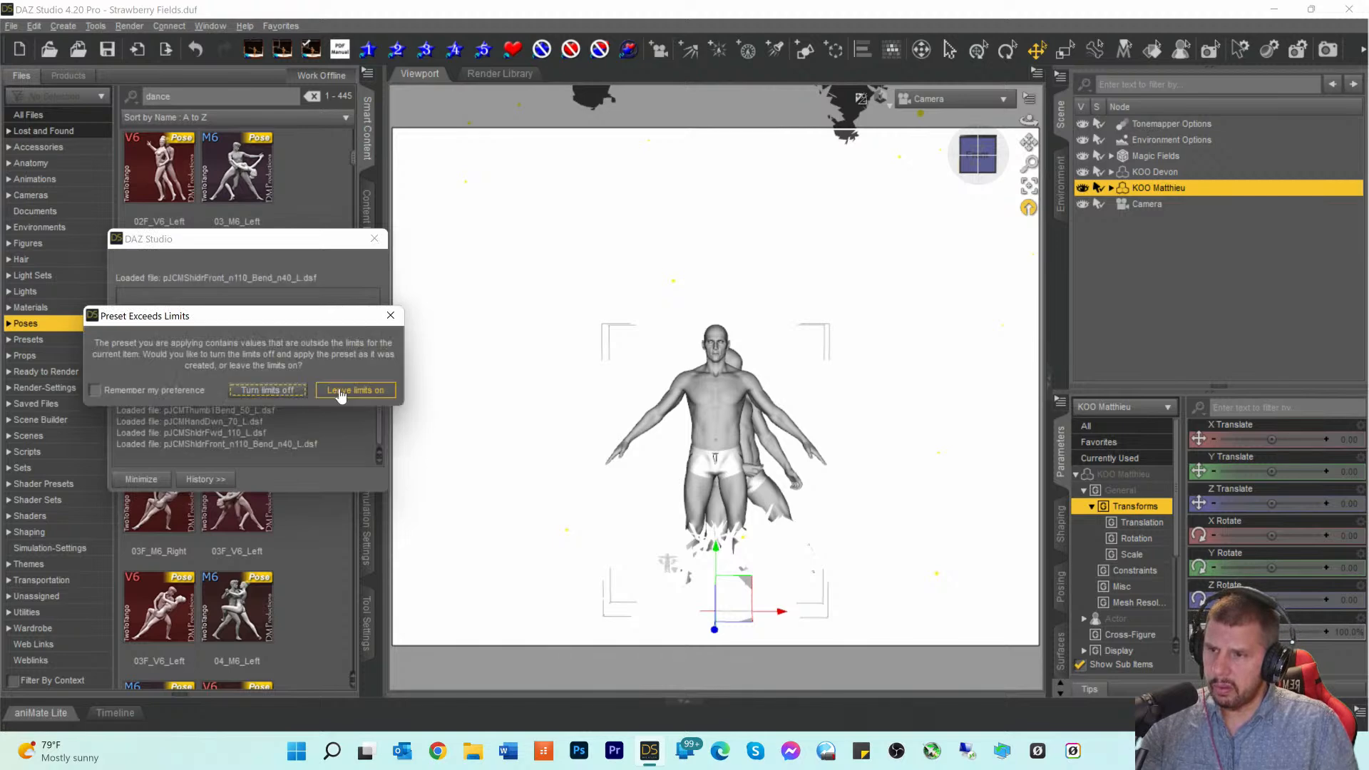
{"action": "left_click", "coordinate": [340, 391]}
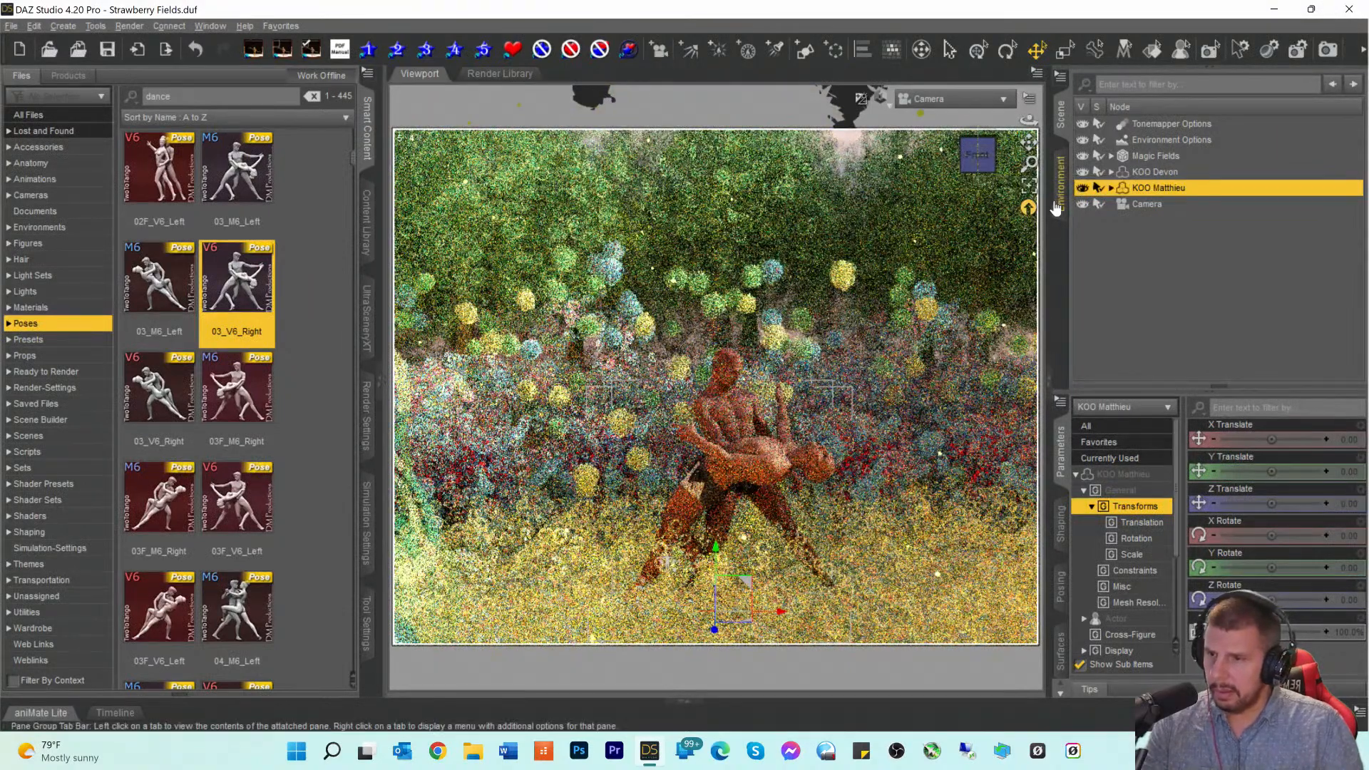
Step: Undo the 03_V6_Right pose on KOO Matthieu and the 03_M6_Left pose on KOO Devon
{"action": "left_click", "coordinate": [33, 27]}
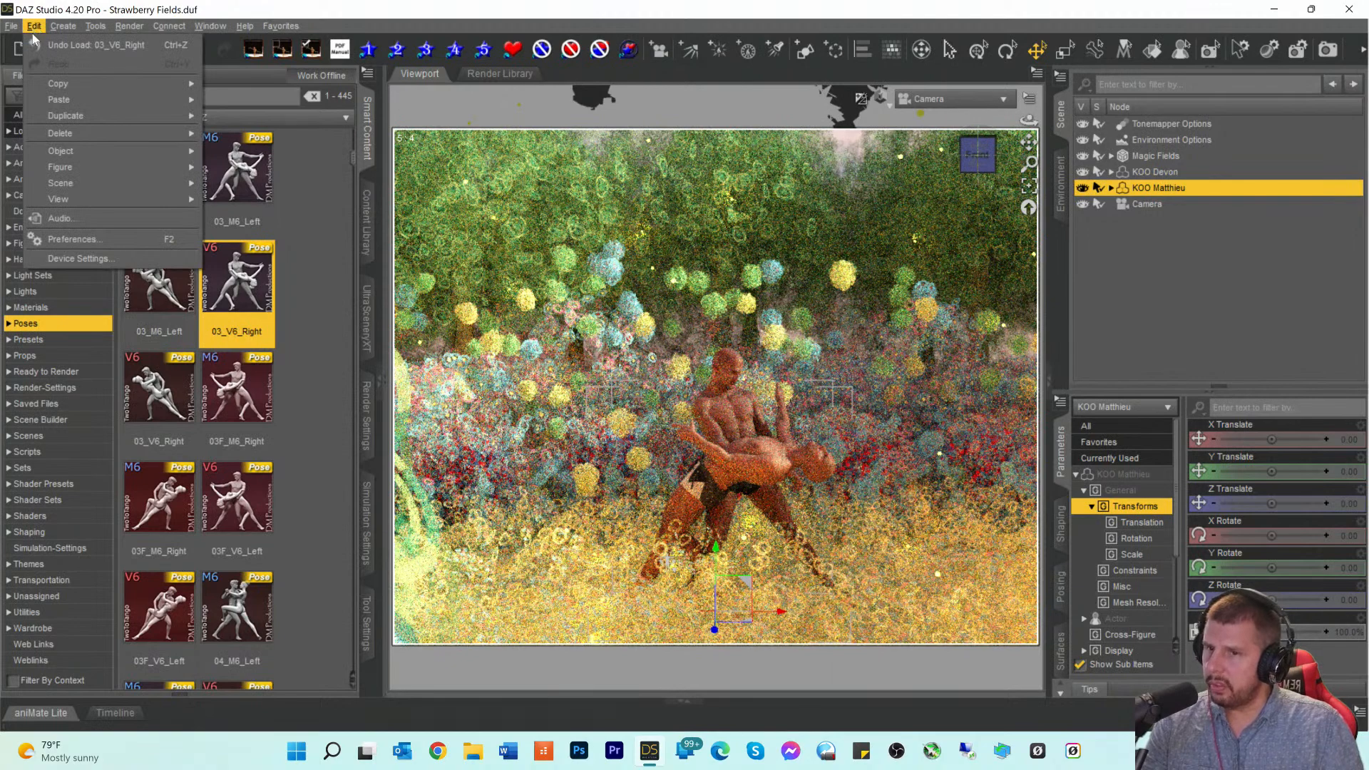
{"action": "mouse_move", "coordinate": [55, 116]}
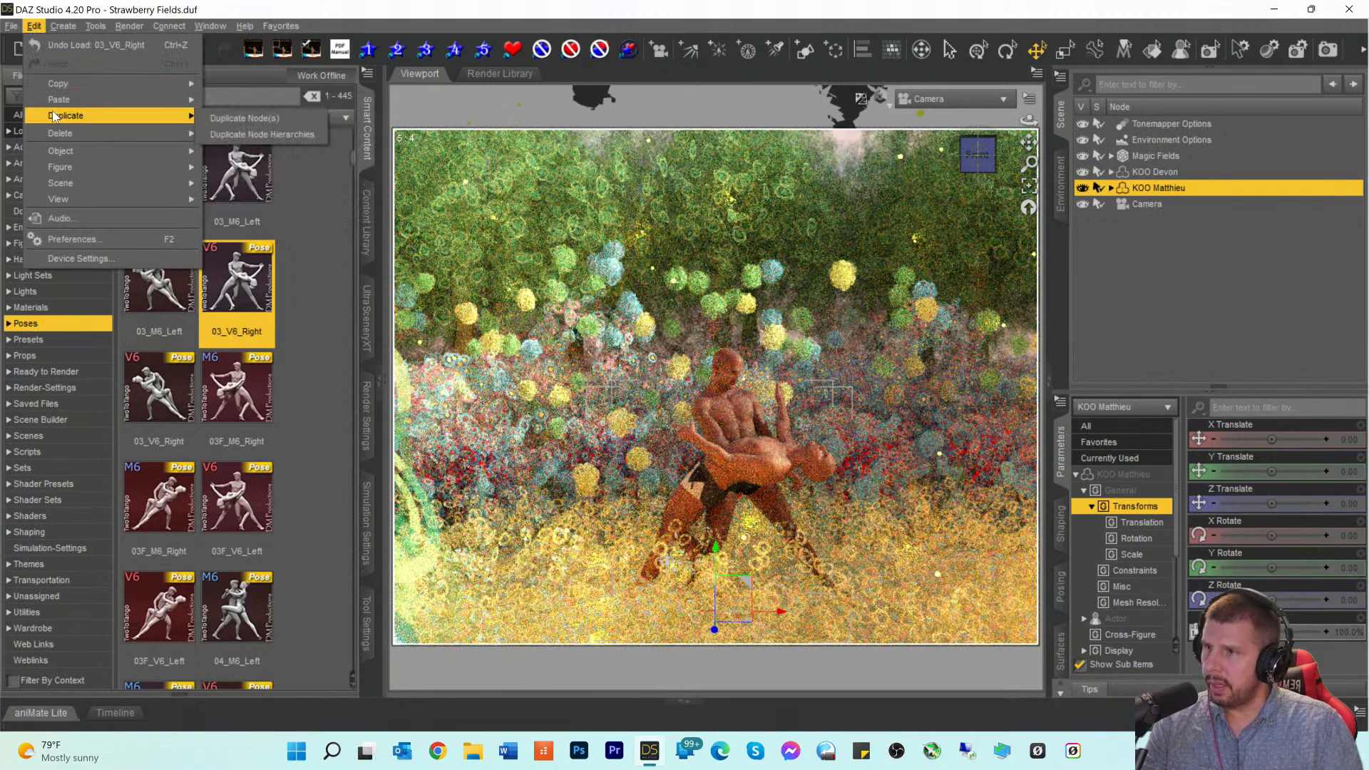
{"action": "left_click", "coordinate": [69, 51]}
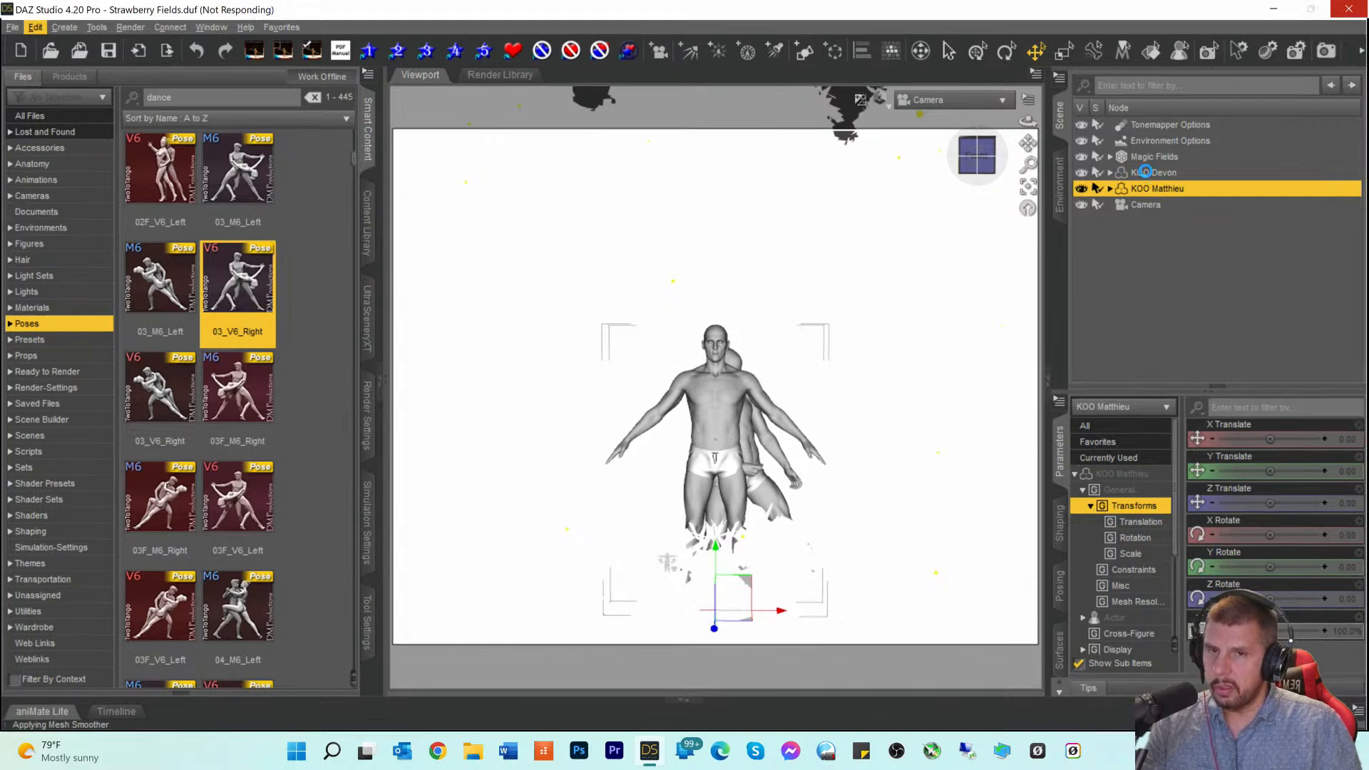
{"action": "left_click", "coordinate": [1144, 171]}
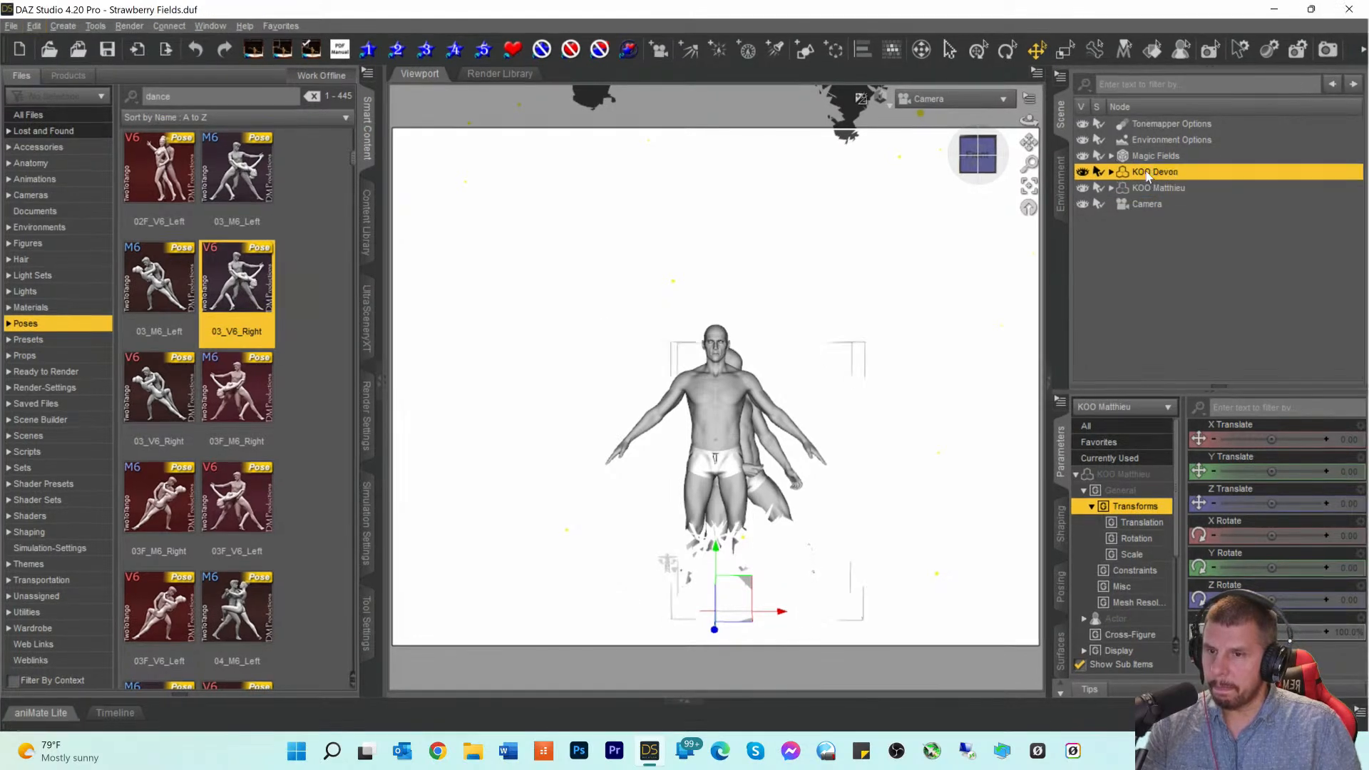
{"action": "left_click", "coordinate": [34, 26]}
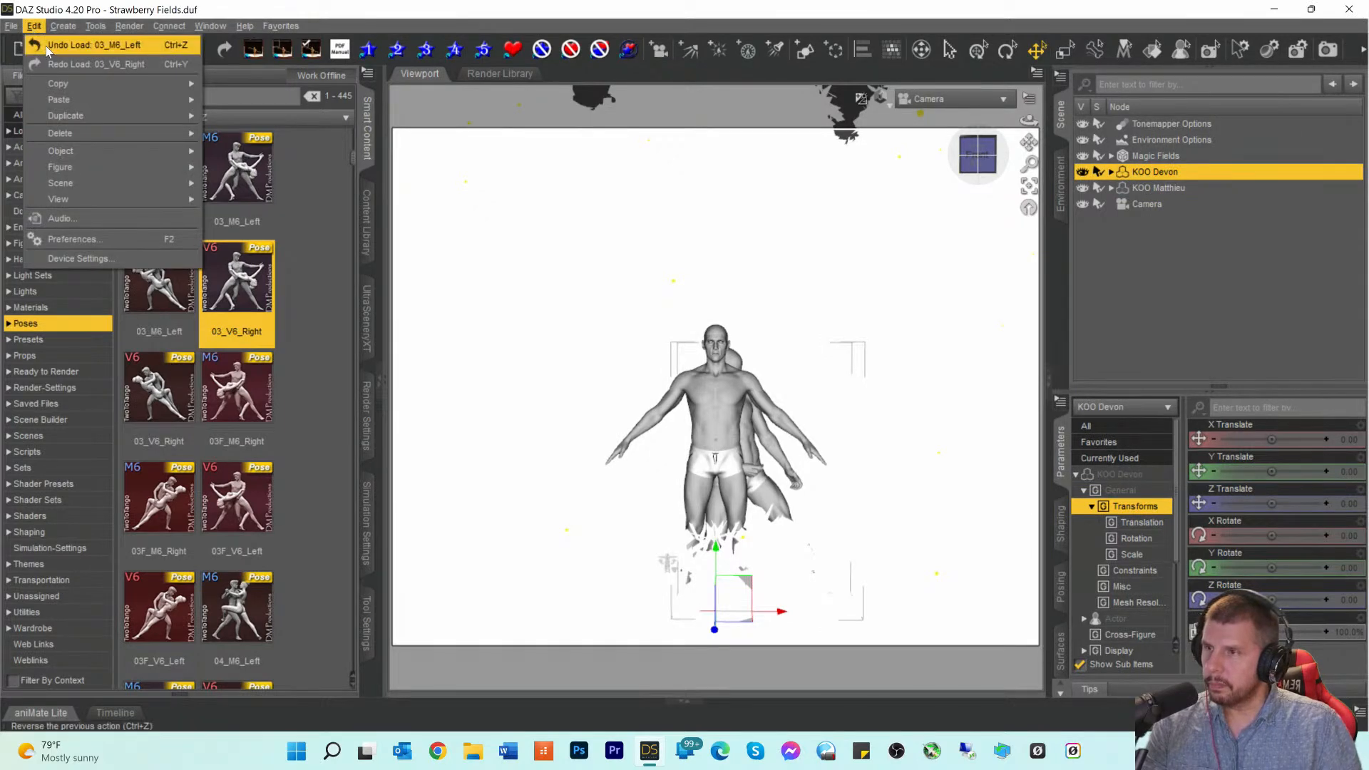
{"action": "left_click", "coordinate": [48, 49]}
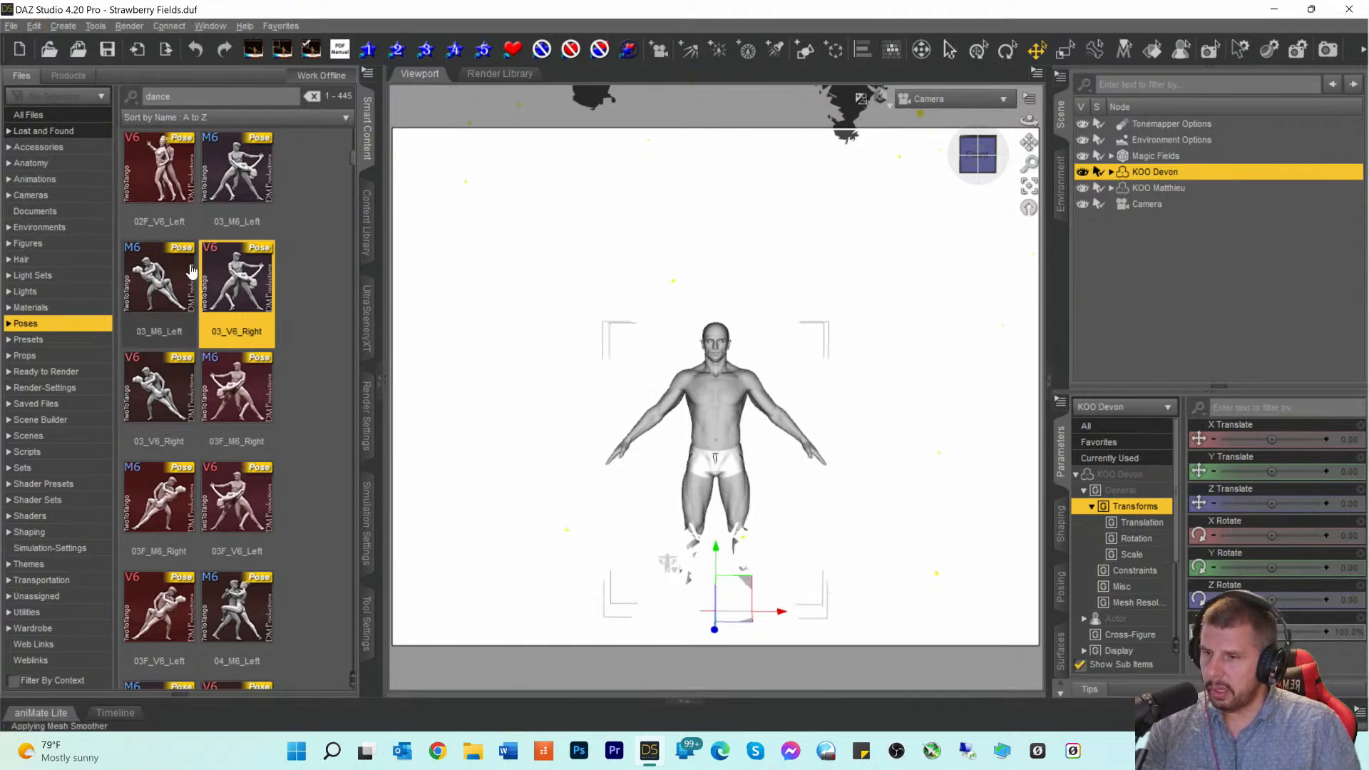
Step: Browse the dance poses, including the JP AD Statuette set, for one that suits KOO Devon
{"action": "scroll", "coordinate": [193, 269], "scroll_direction": "down", "scroll_amount": 6}
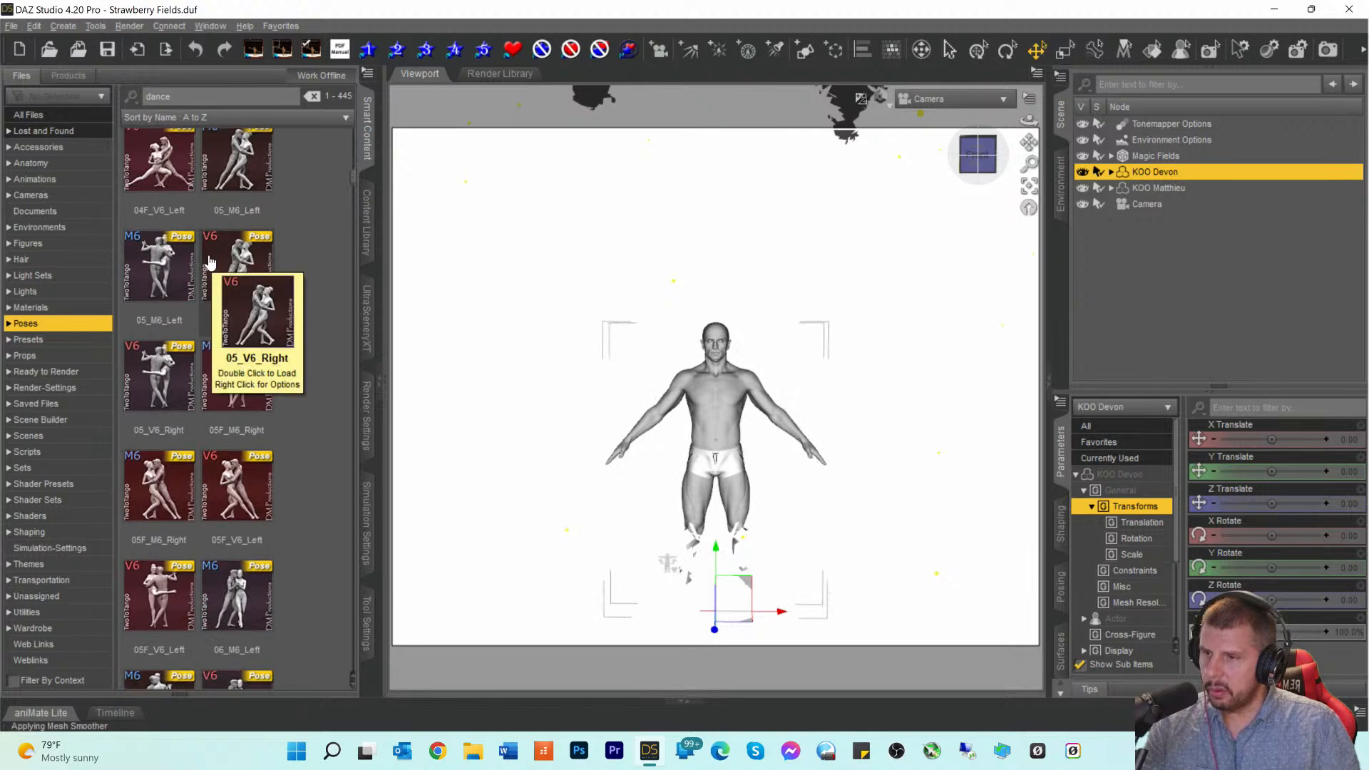
{"action": "scroll", "coordinate": [246, 489], "scroll_direction": "down", "scroll_amount": 3}
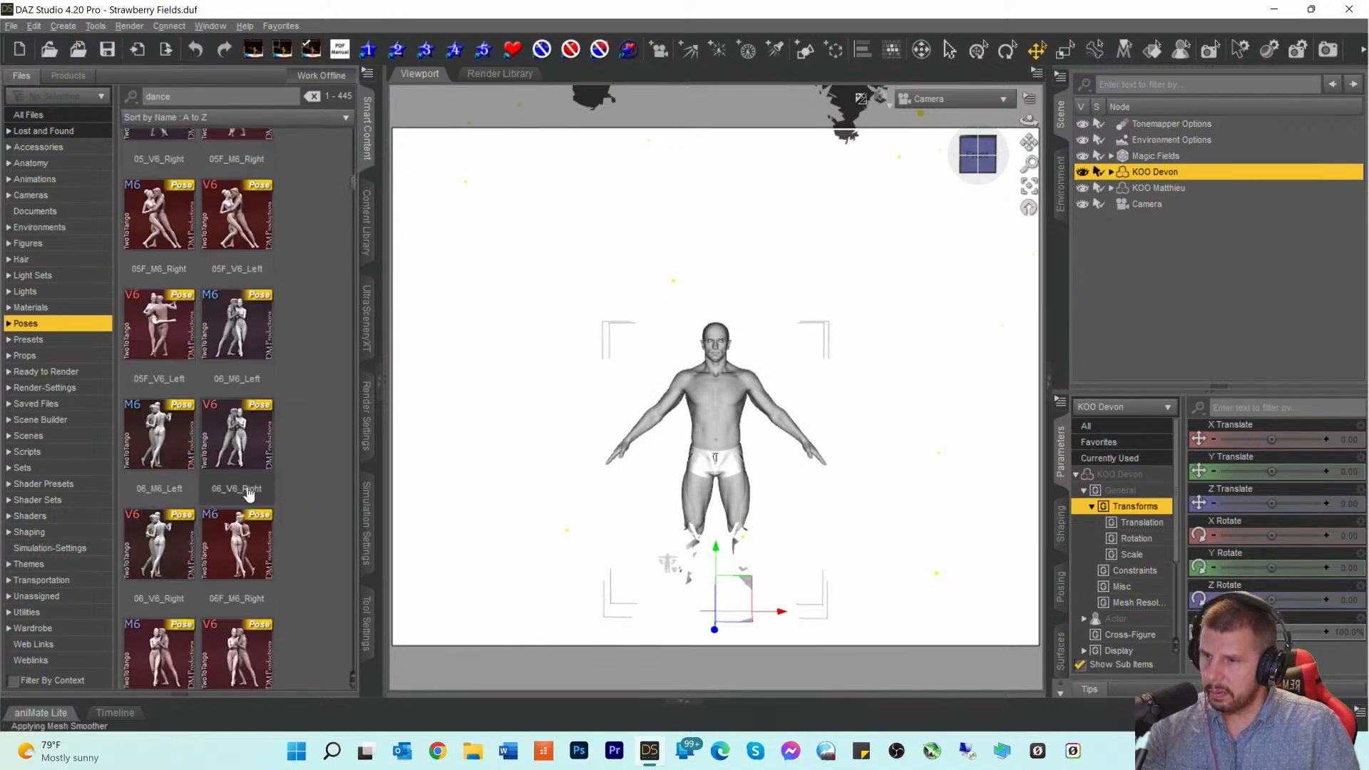
{"action": "scroll", "coordinate": [250, 491], "scroll_direction": "down", "scroll_amount": 9}
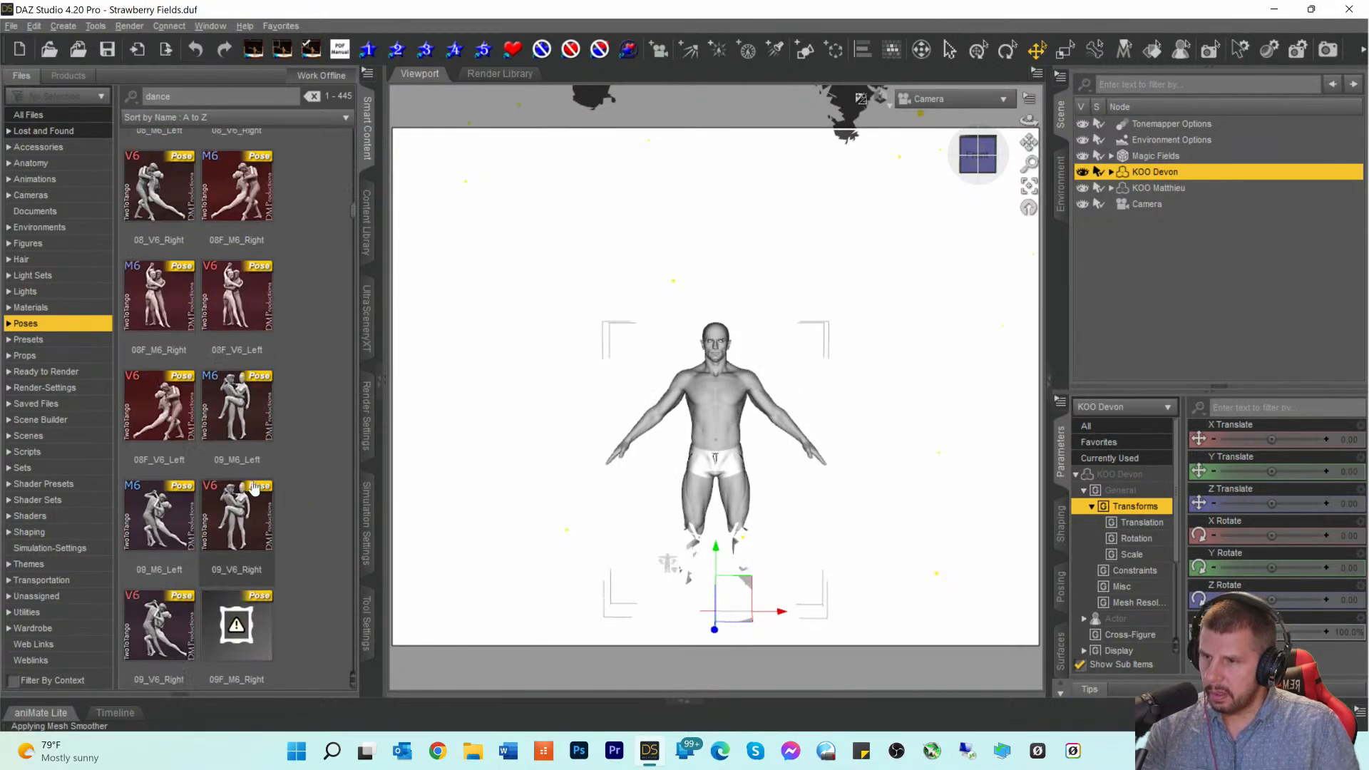
{"action": "scroll", "coordinate": [253, 487], "scroll_direction": "down", "scroll_amount": 12}
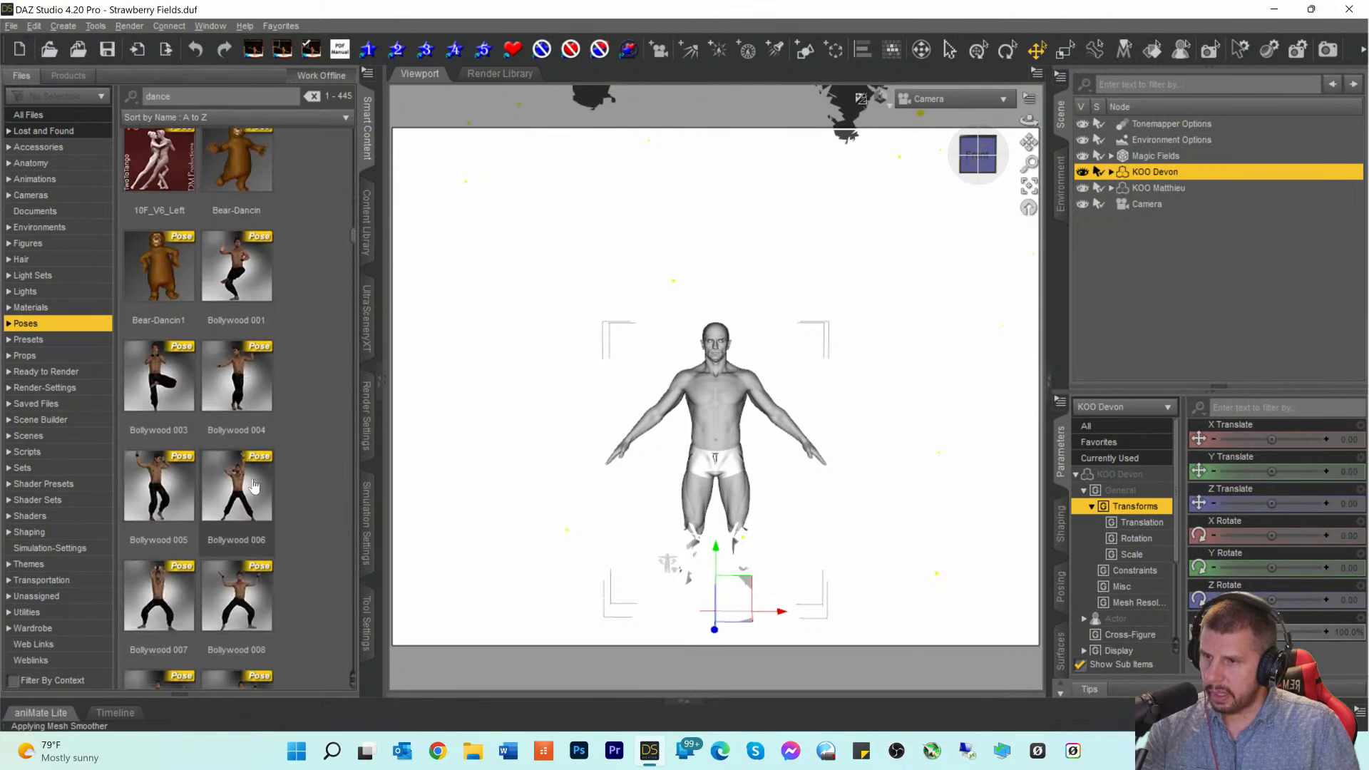
{"action": "scroll", "coordinate": [253, 486], "scroll_direction": "down", "scroll_amount": 1}
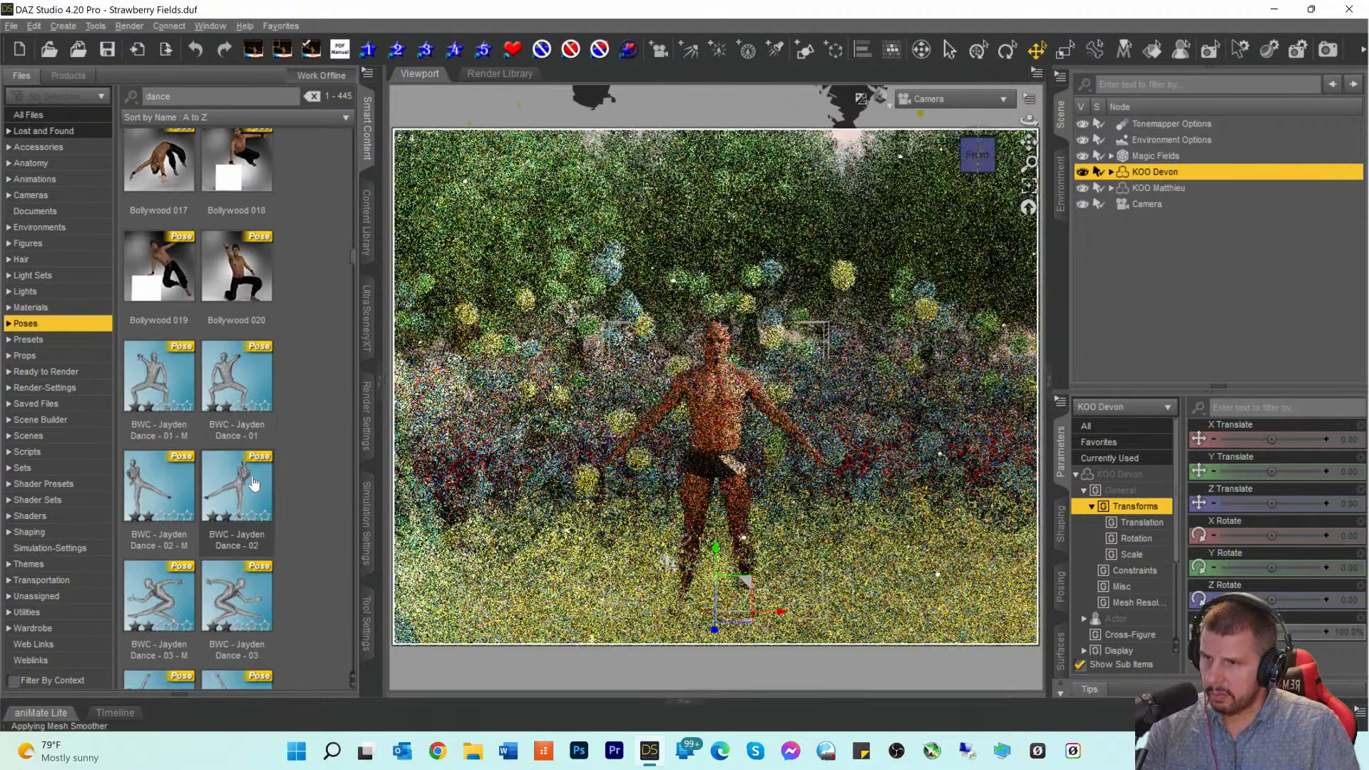
{"action": "scroll", "coordinate": [254, 483], "scroll_direction": "down", "scroll_amount": 3}
{"action": "scroll", "coordinate": [254, 483], "scroll_direction": "down", "scroll_amount": 6}
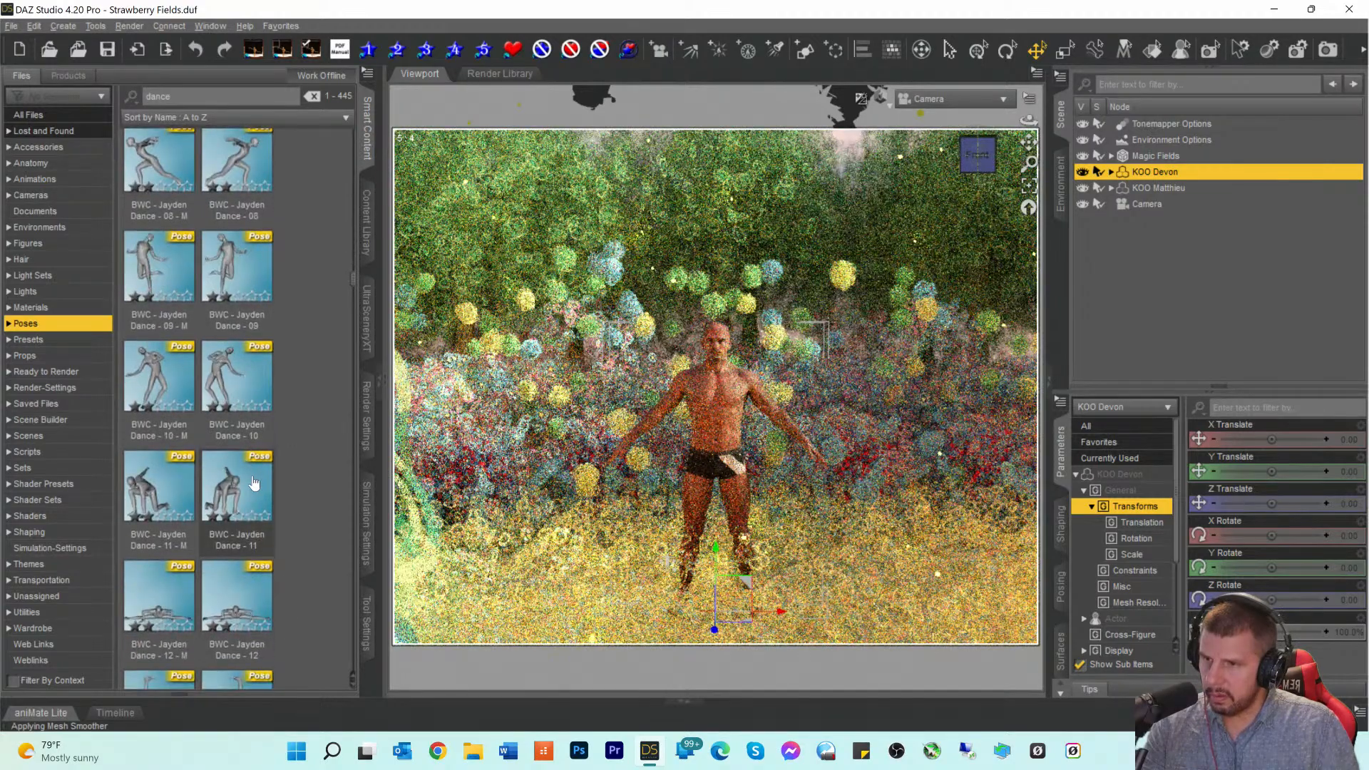
{"action": "scroll", "coordinate": [254, 484], "scroll_direction": "down", "scroll_amount": 1}
{"action": "scroll", "coordinate": [254, 484], "scroll_direction": "down", "scroll_amount": 2}
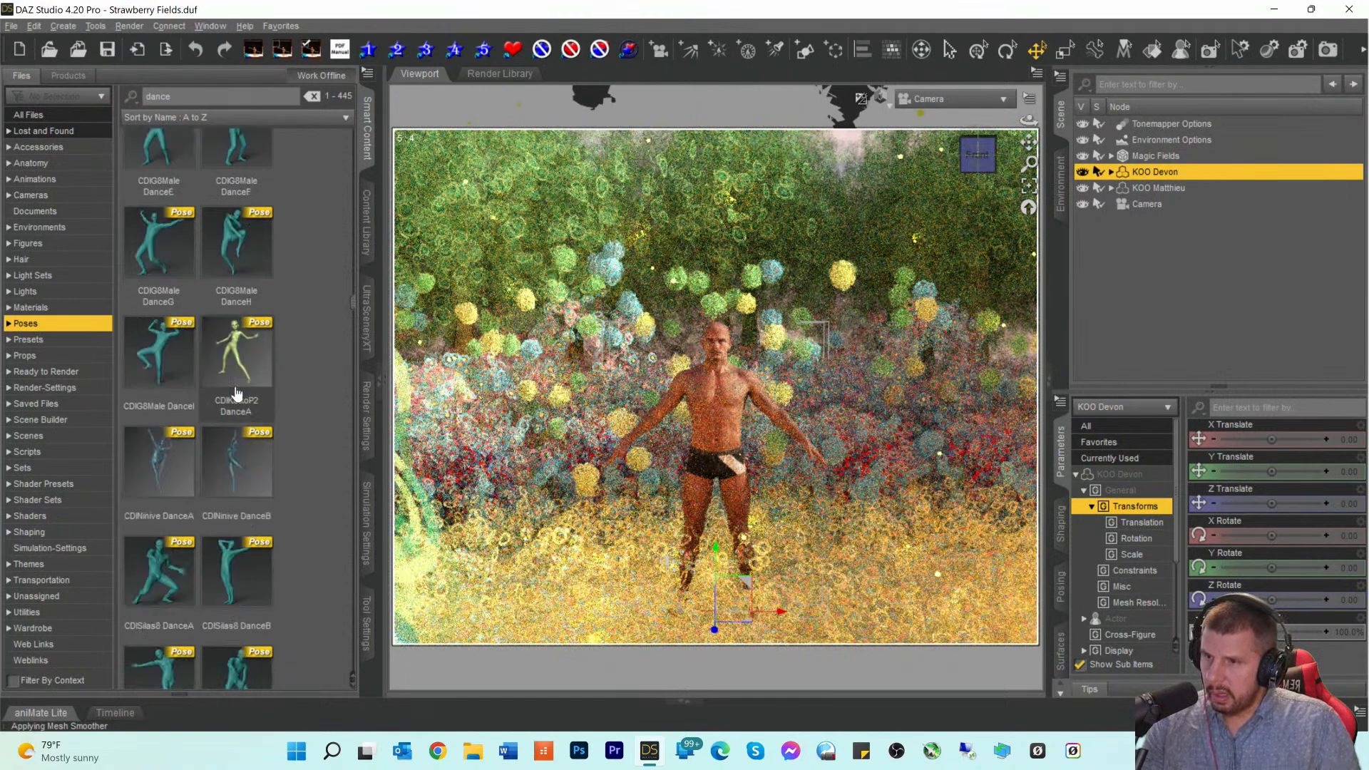
{"action": "scroll", "coordinate": [237, 393], "scroll_direction": "down", "scroll_amount": 6}
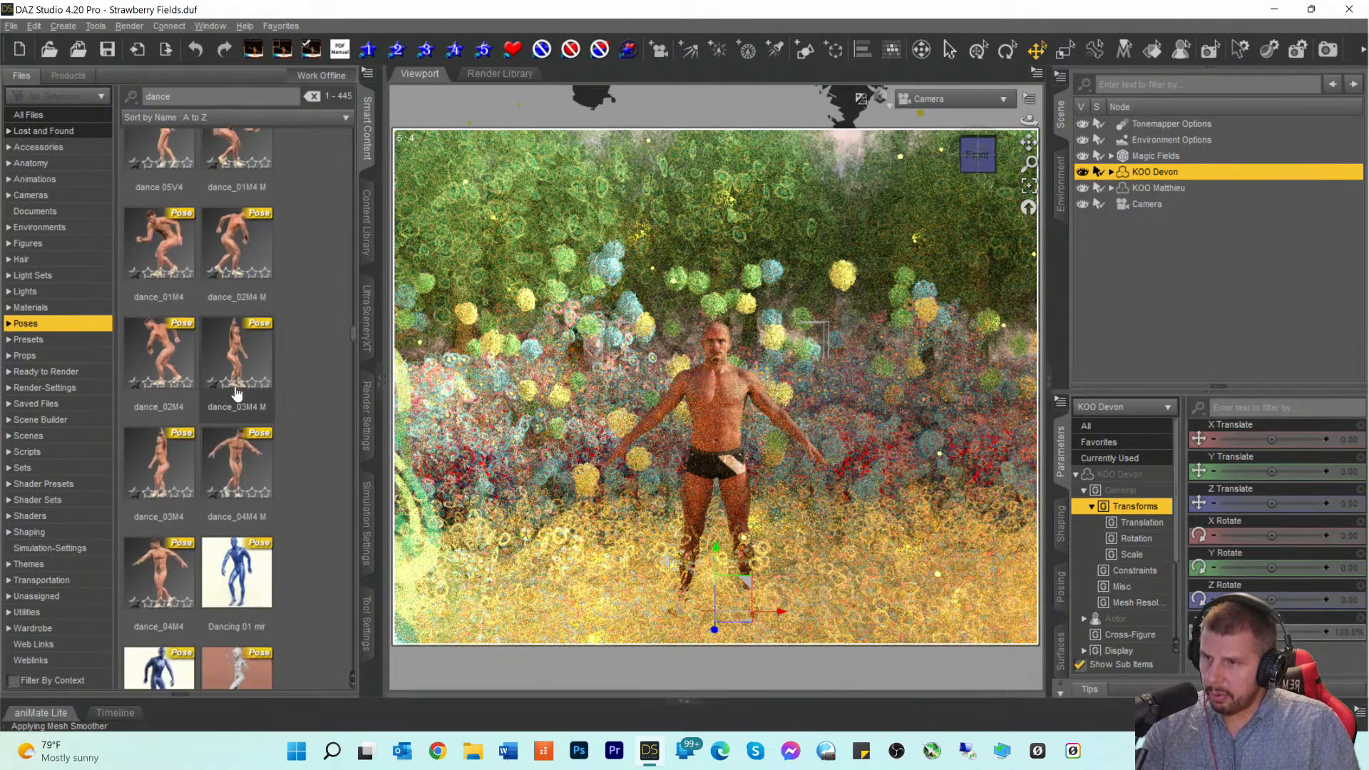
{"action": "scroll", "coordinate": [237, 394], "scroll_direction": "down", "scroll_amount": 8}
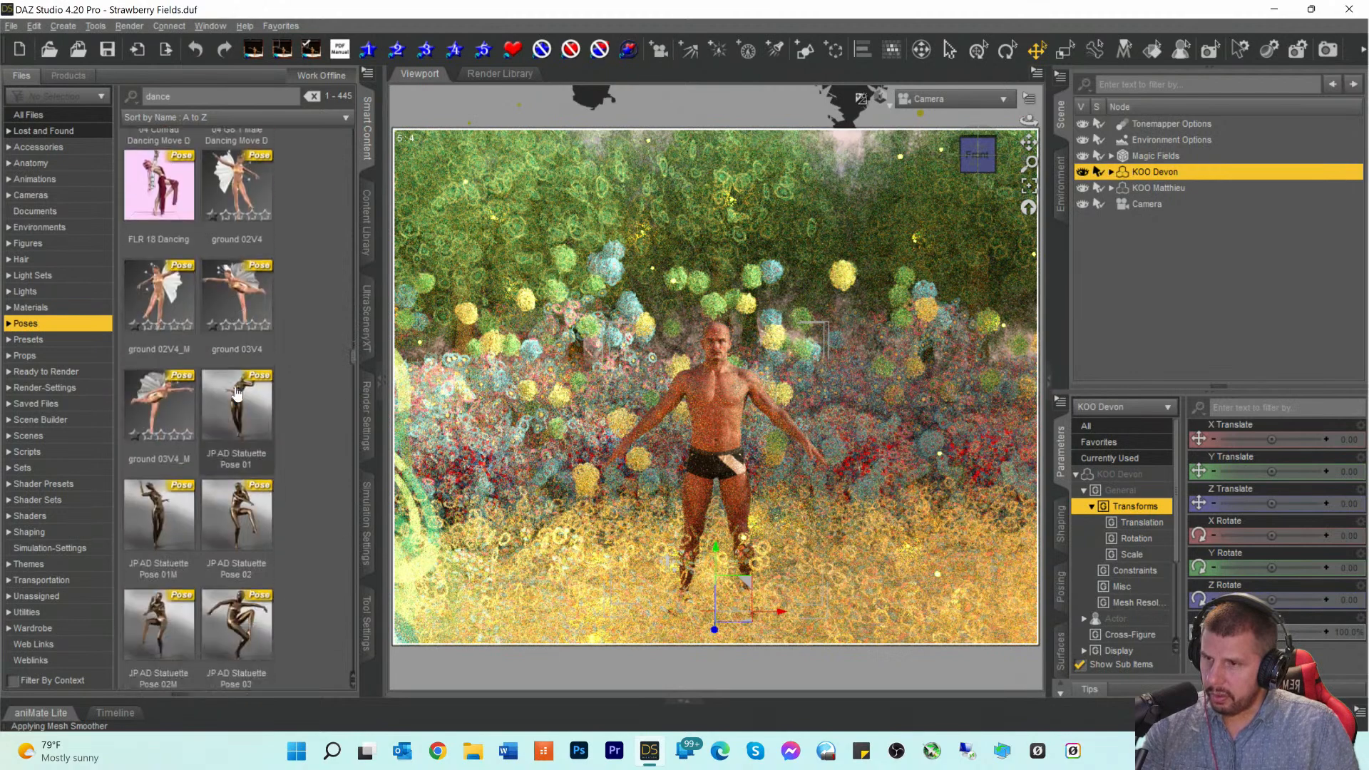
{"action": "scroll", "coordinate": [237, 394], "scroll_direction": "down", "scroll_amount": 6}
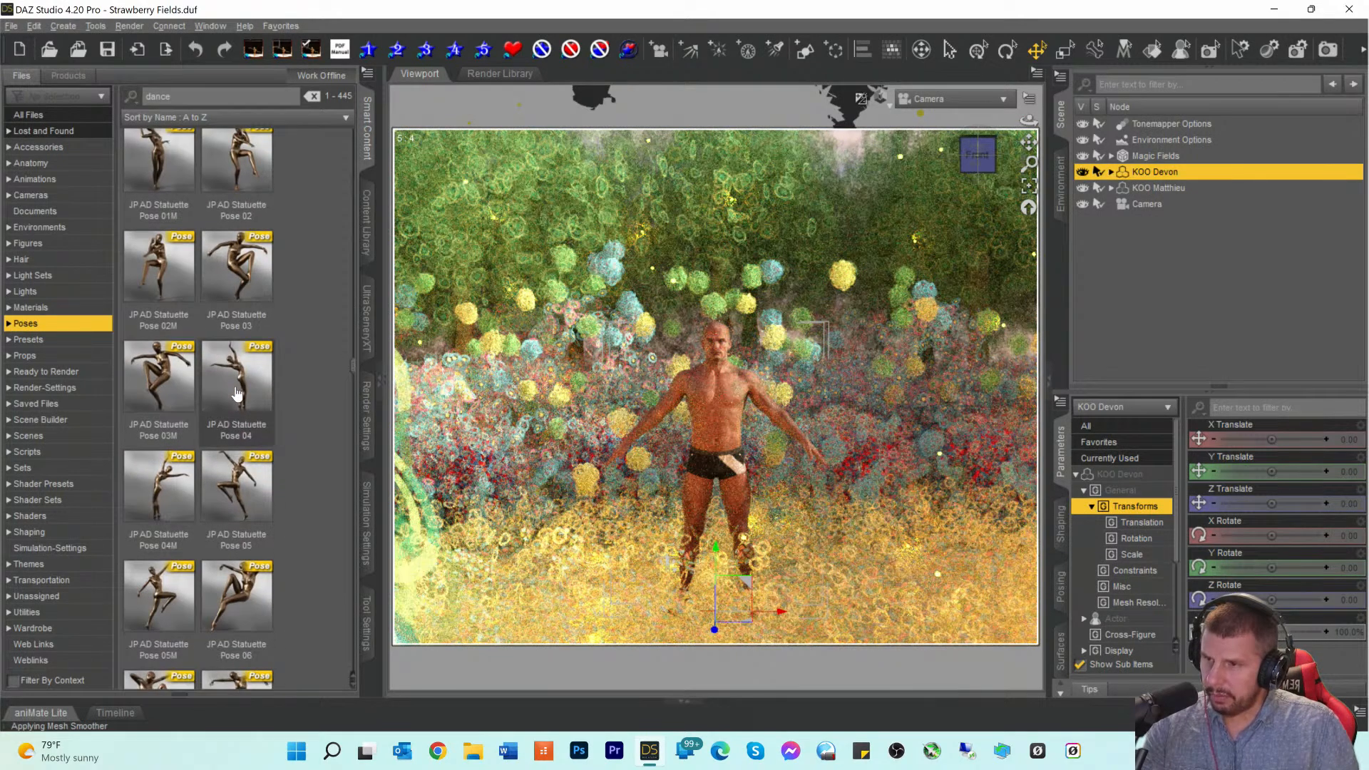
{"action": "scroll", "coordinate": [237, 394], "scroll_direction": "down", "scroll_amount": 8}
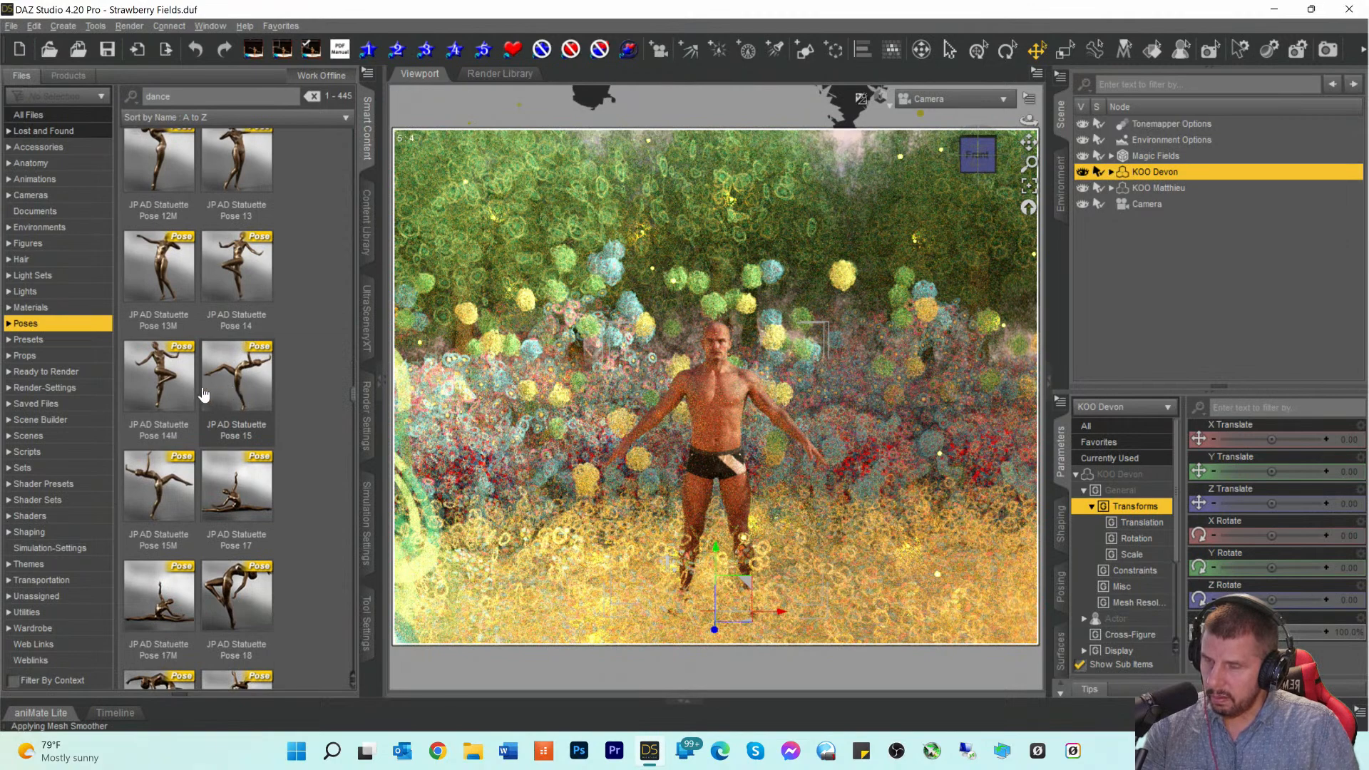
{"action": "mouse_move", "coordinate": [204, 394]}
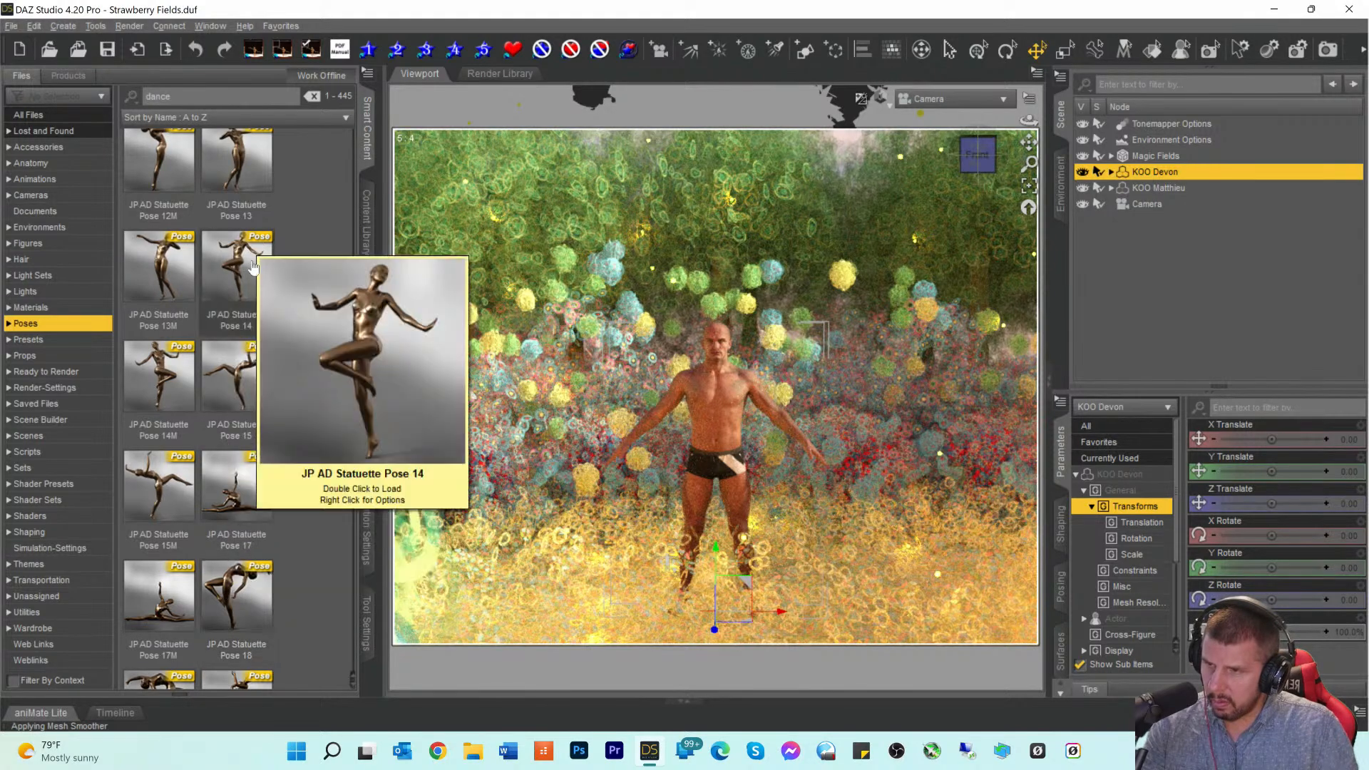
Step: Apply JP AD Statuette Pose 14M to KOO Devon and JP AD Statuette Pose 18 to KOO Matthieu
{"action": "double_click", "coordinate": [170, 374]}
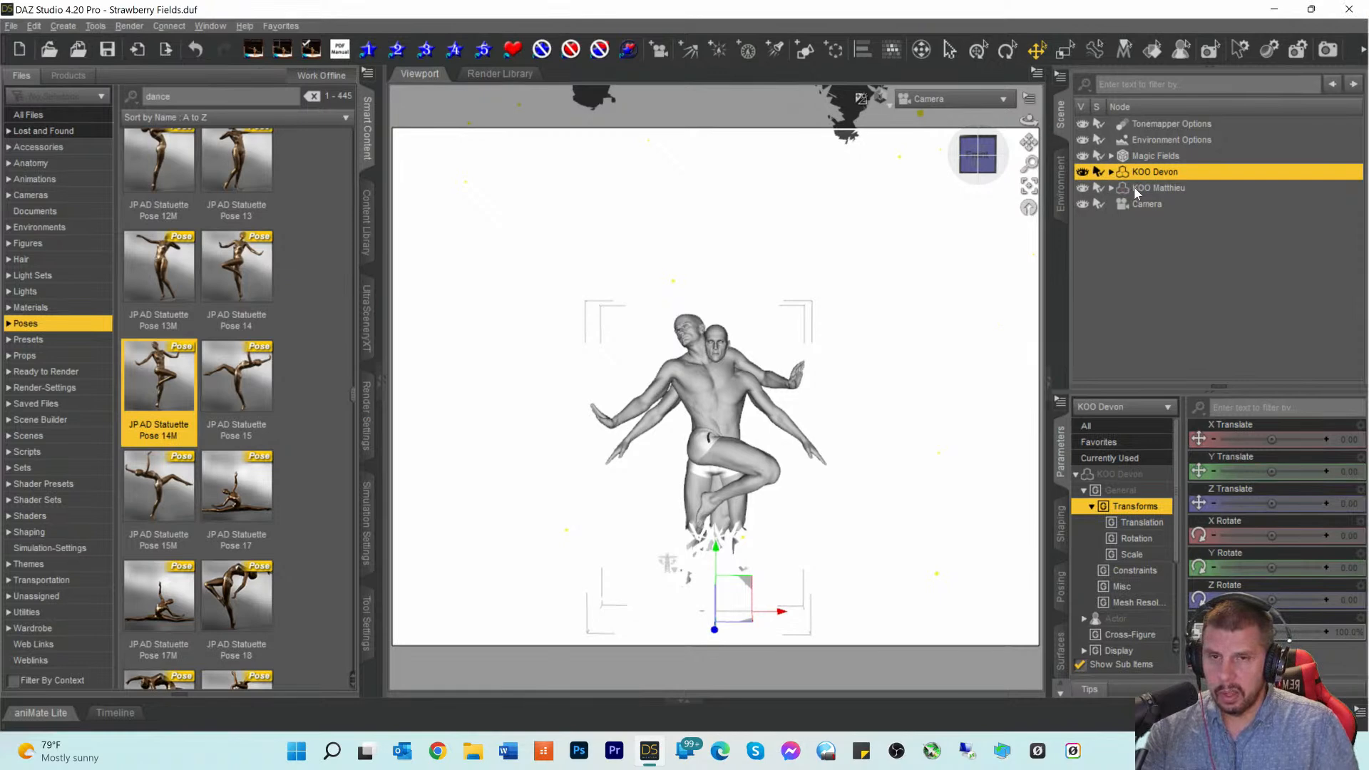
{"action": "left_click", "coordinate": [1141, 189]}
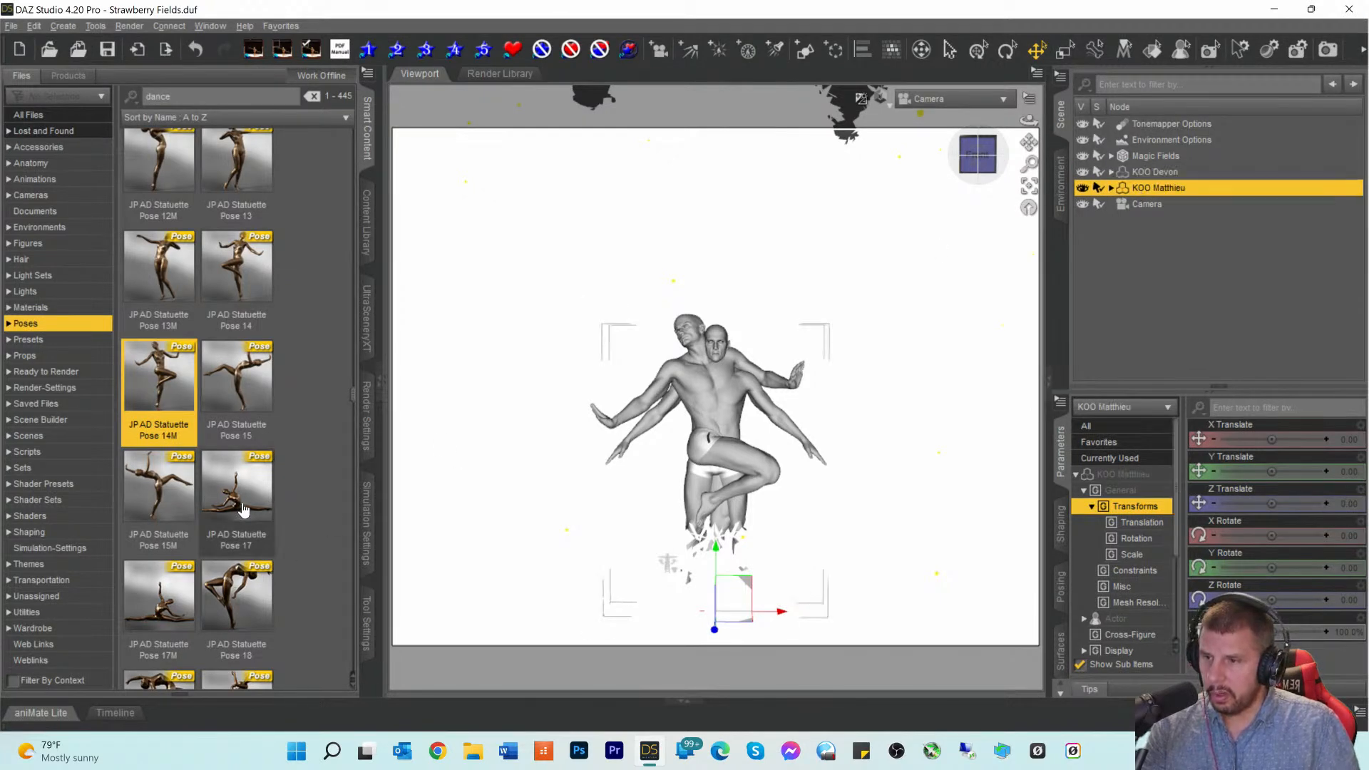
{"action": "double_click", "coordinate": [238, 581]}
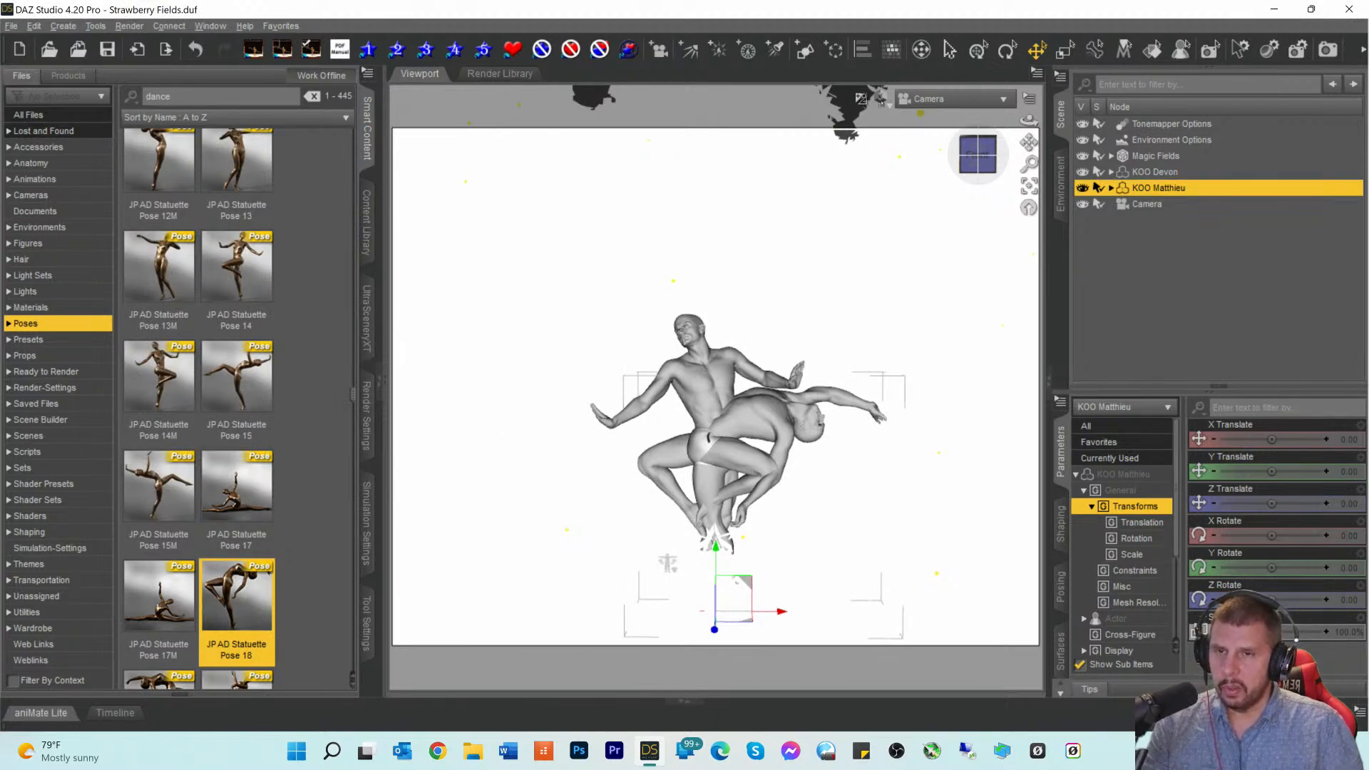
Step: In Texture Shaded view, move KOO Matthieu to about -102 and KOO Devon to about 79 on X so their hands meet
{"action": "left_click", "coordinate": [881, 101]}
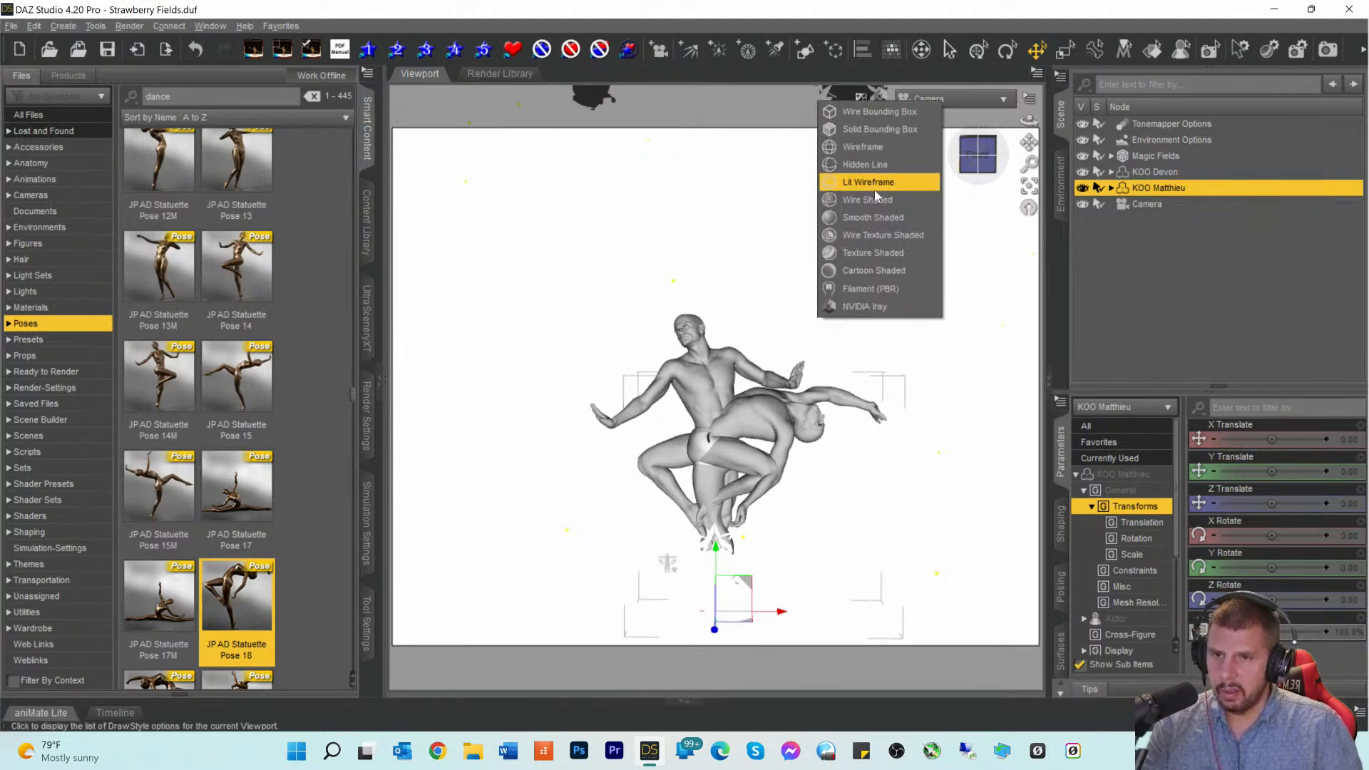
{"action": "left_click", "coordinate": [863, 252]}
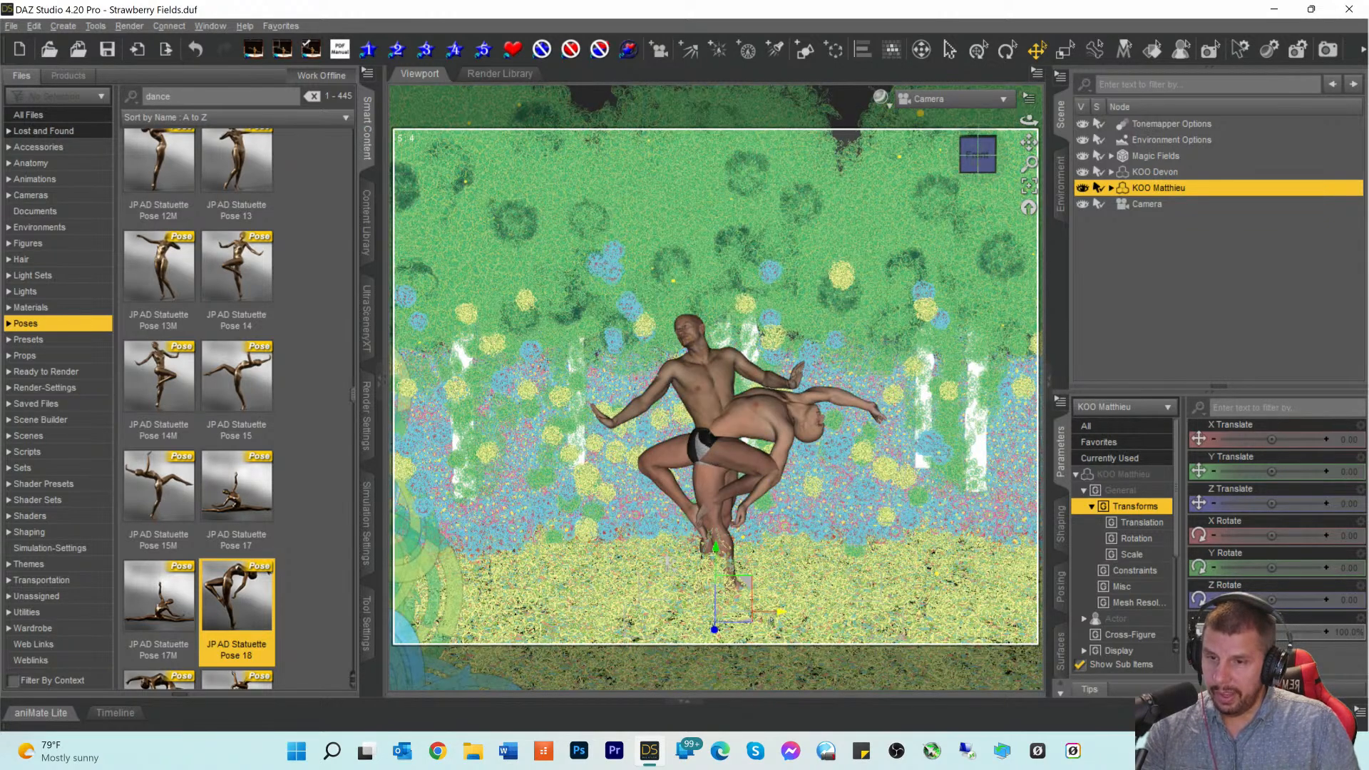
{"action": "left_click_drag", "start_coordinate": [780, 612], "coordinate": [618, 620]}
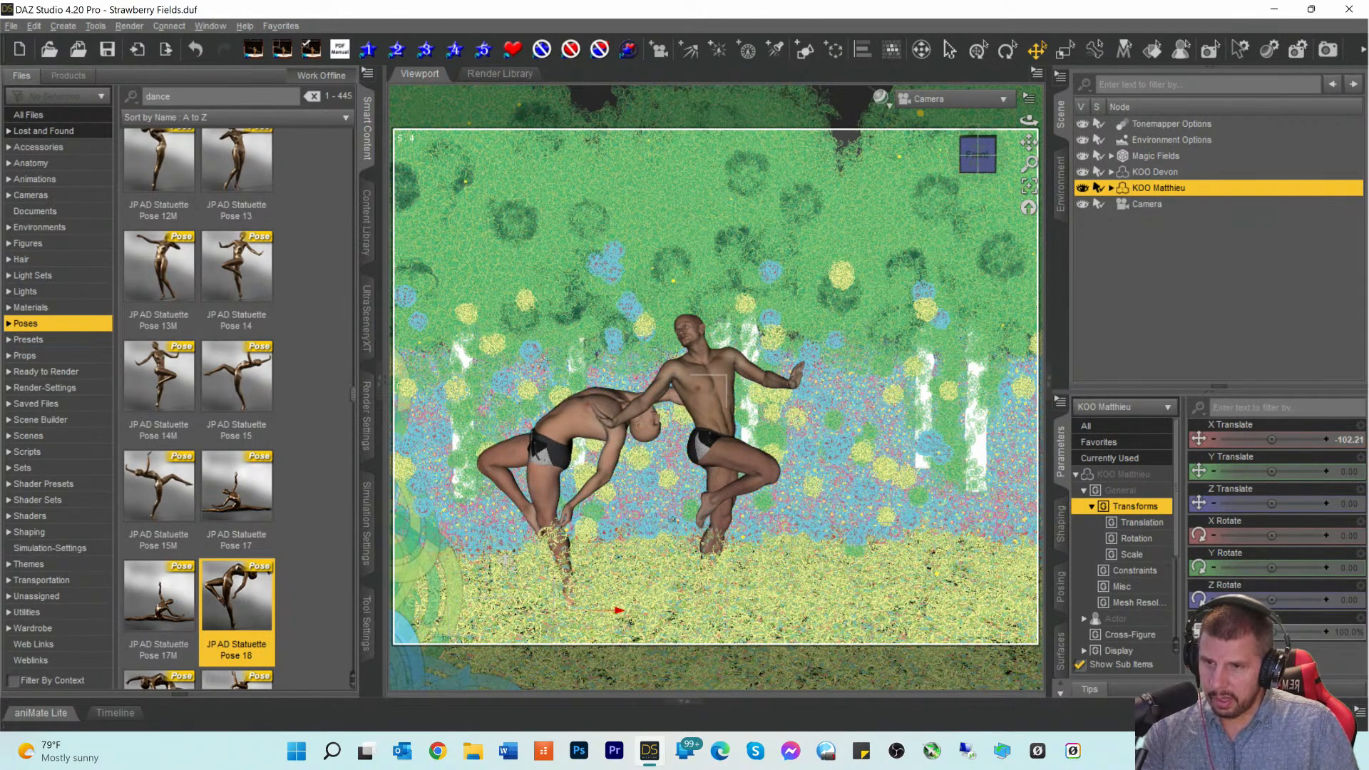
{"action": "left_click", "coordinate": [1145, 171]}
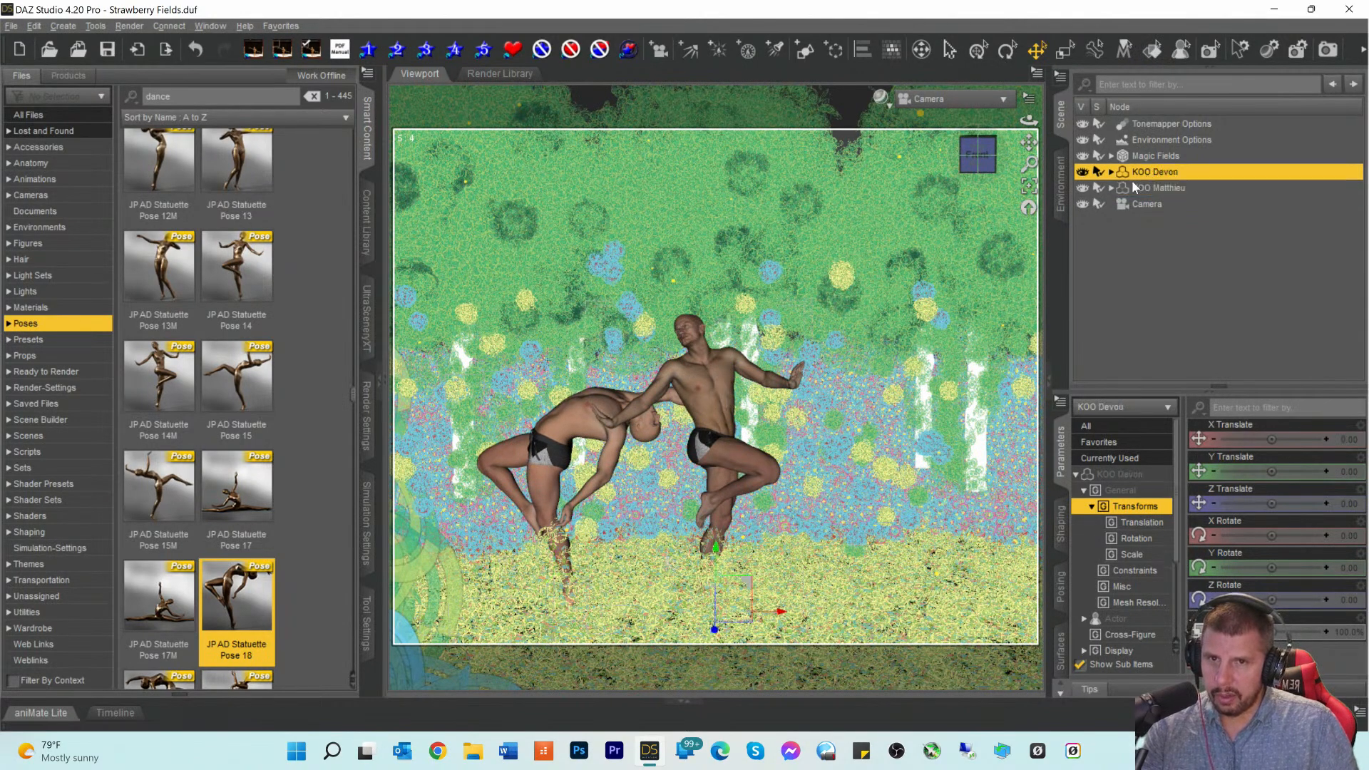
{"action": "left_click_drag", "start_coordinate": [780, 612], "coordinate": [907, 612]}
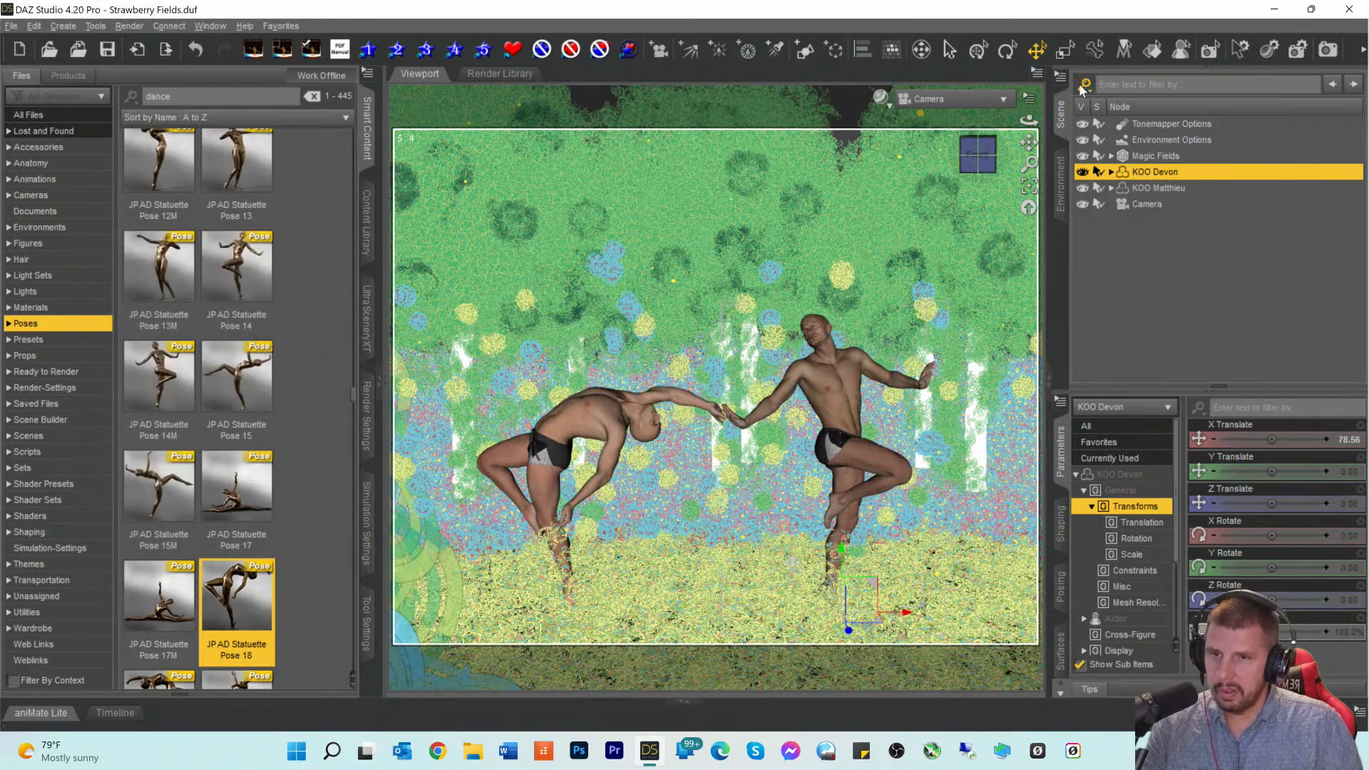
Step: Preview the scene in NVIDIA Iray and limit KOO Devon's parameter list to those currently used
{"action": "left_click", "coordinate": [883, 95]}
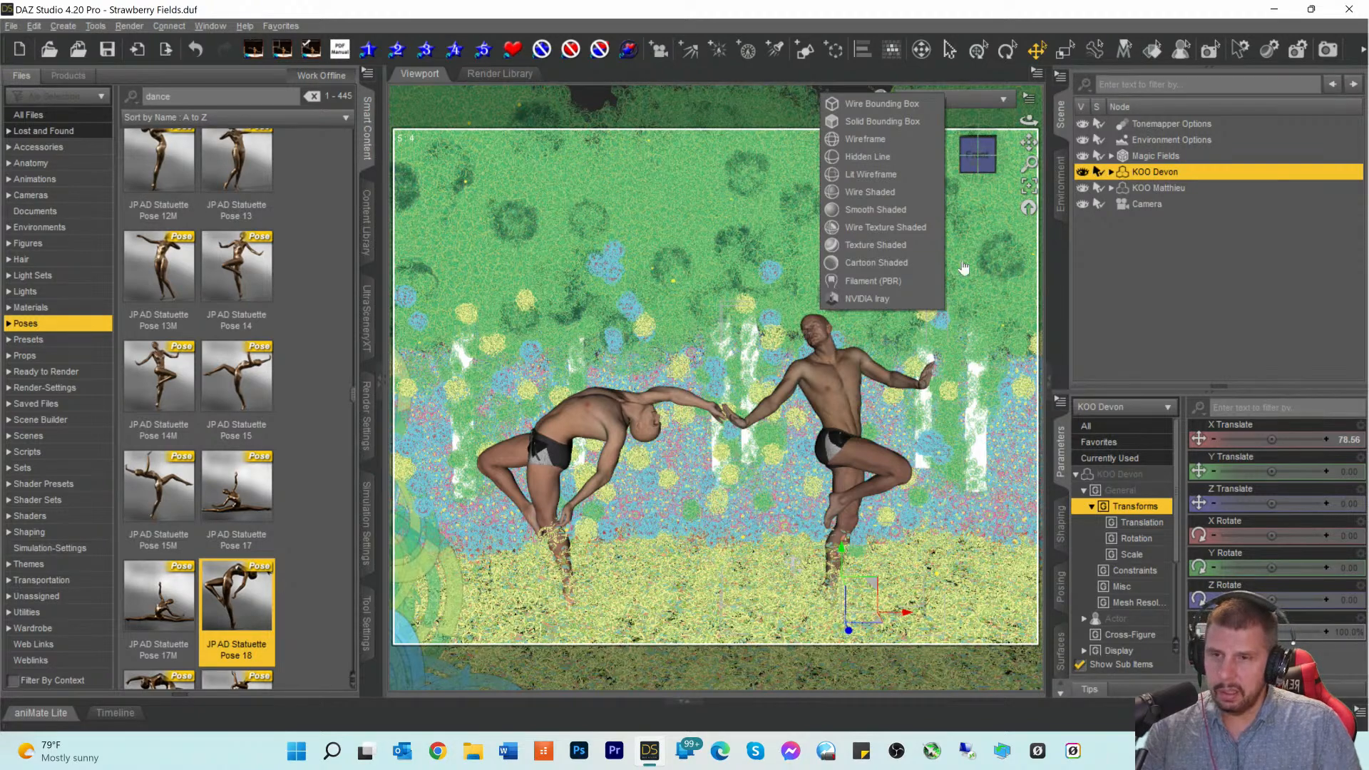
{"action": "left_click", "coordinate": [716, 10]}
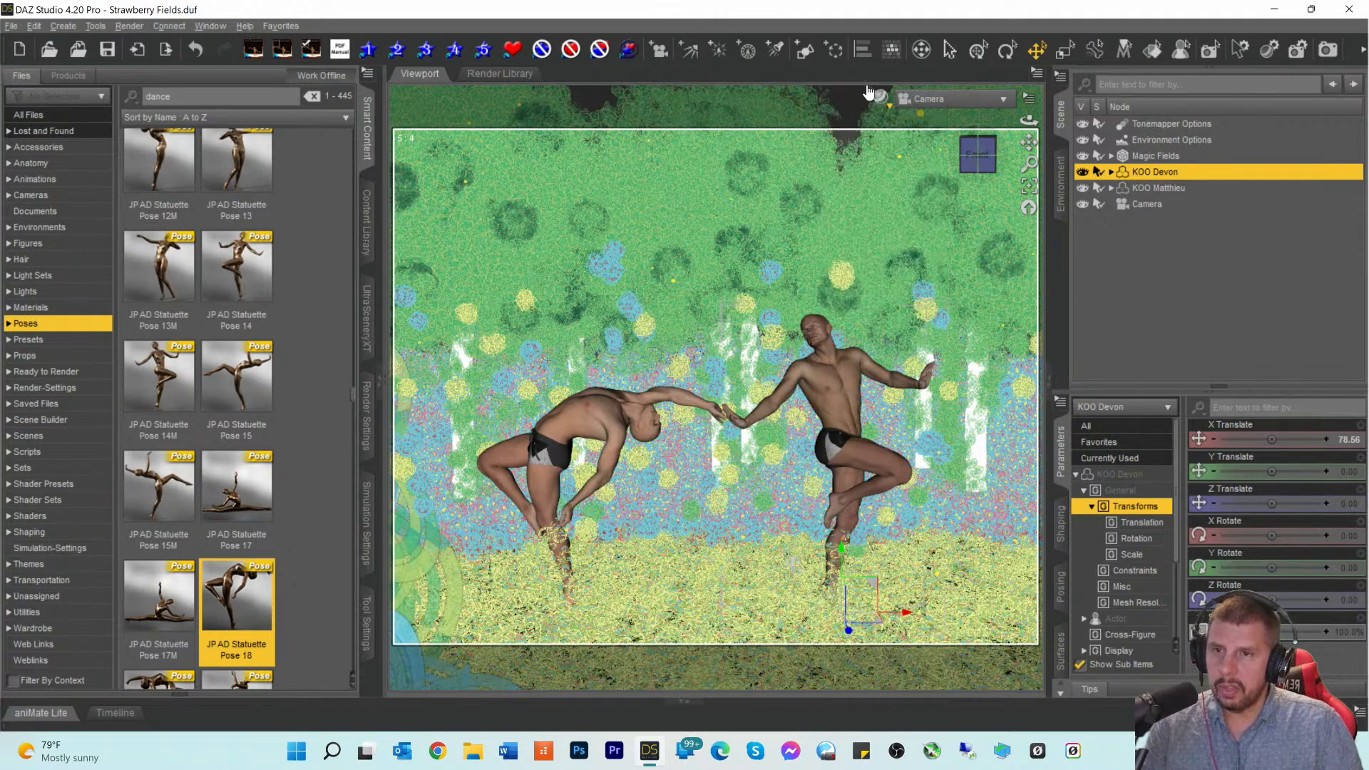
{"action": "left_click", "coordinate": [882, 97]}
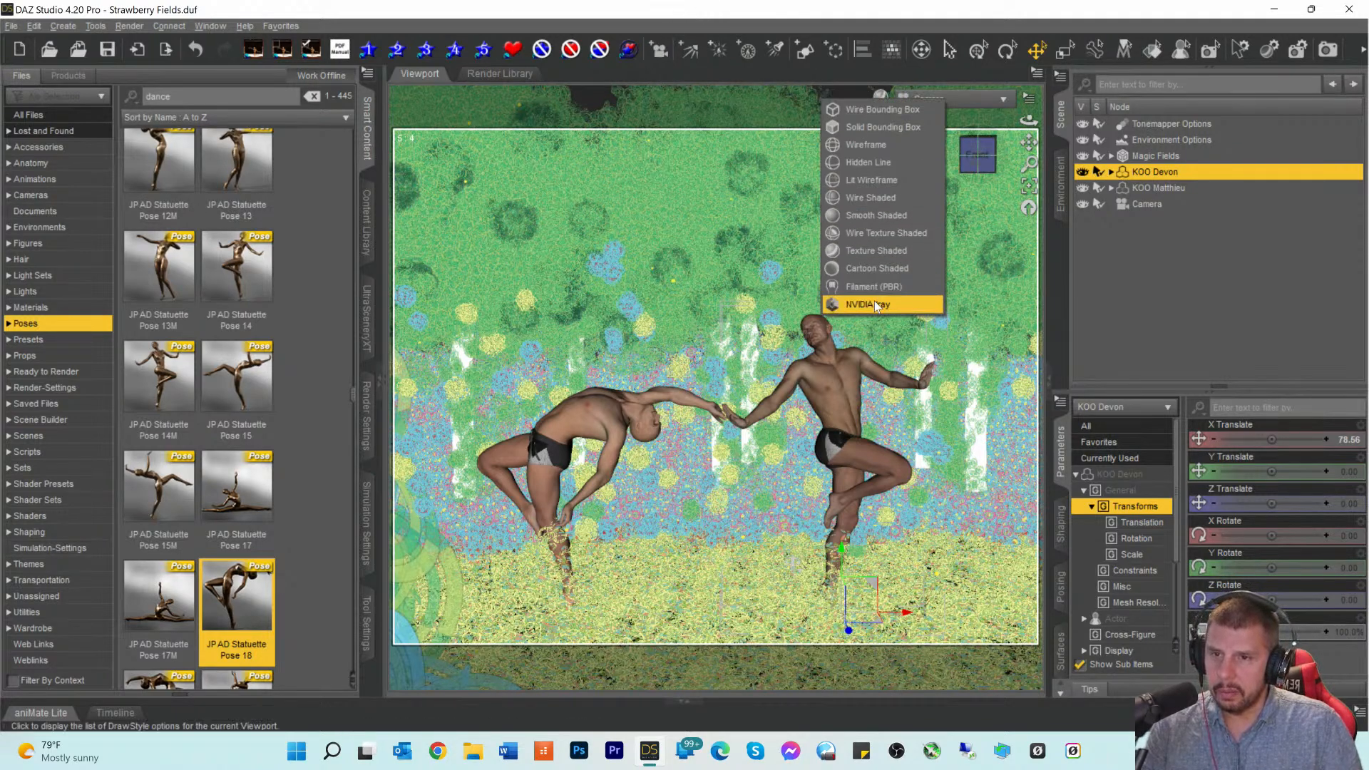
{"action": "left_click", "coordinate": [874, 303]}
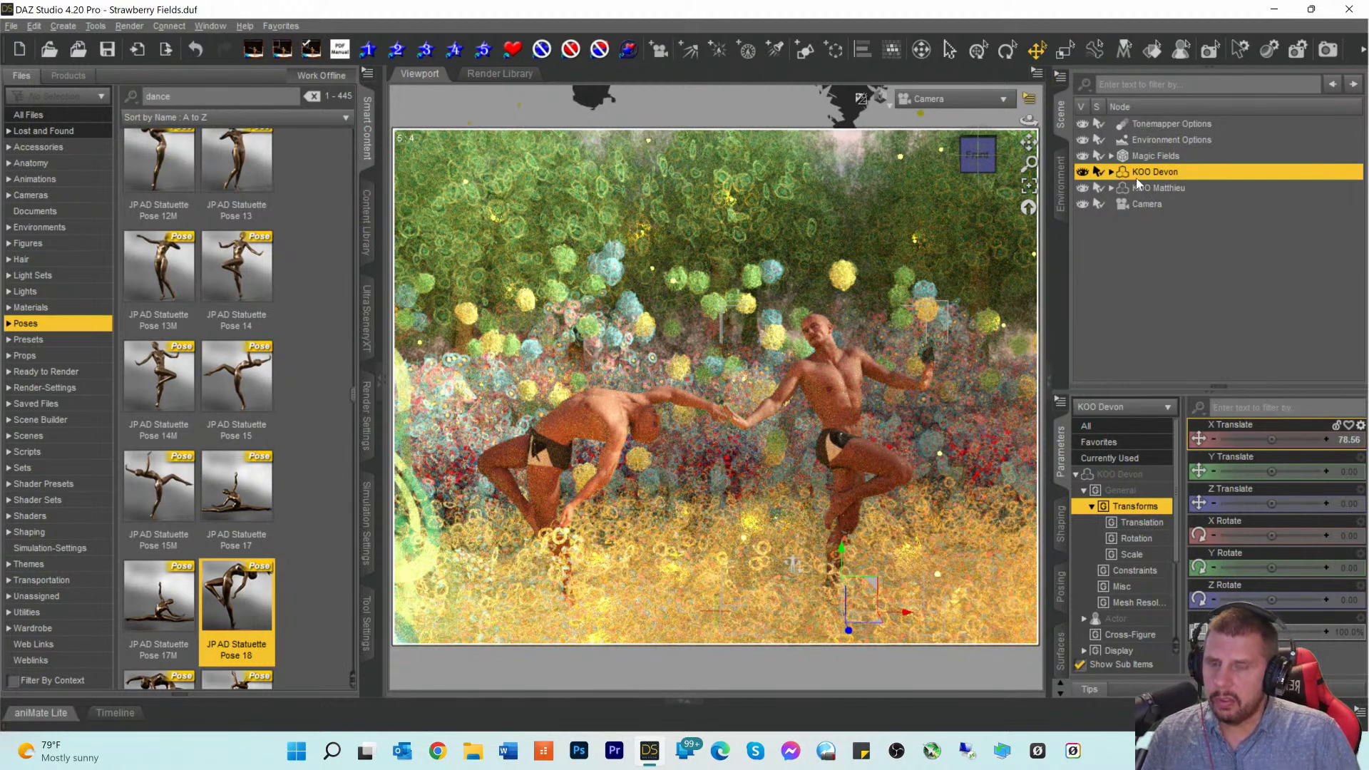
{"action": "left_click", "coordinate": [1101, 457]}
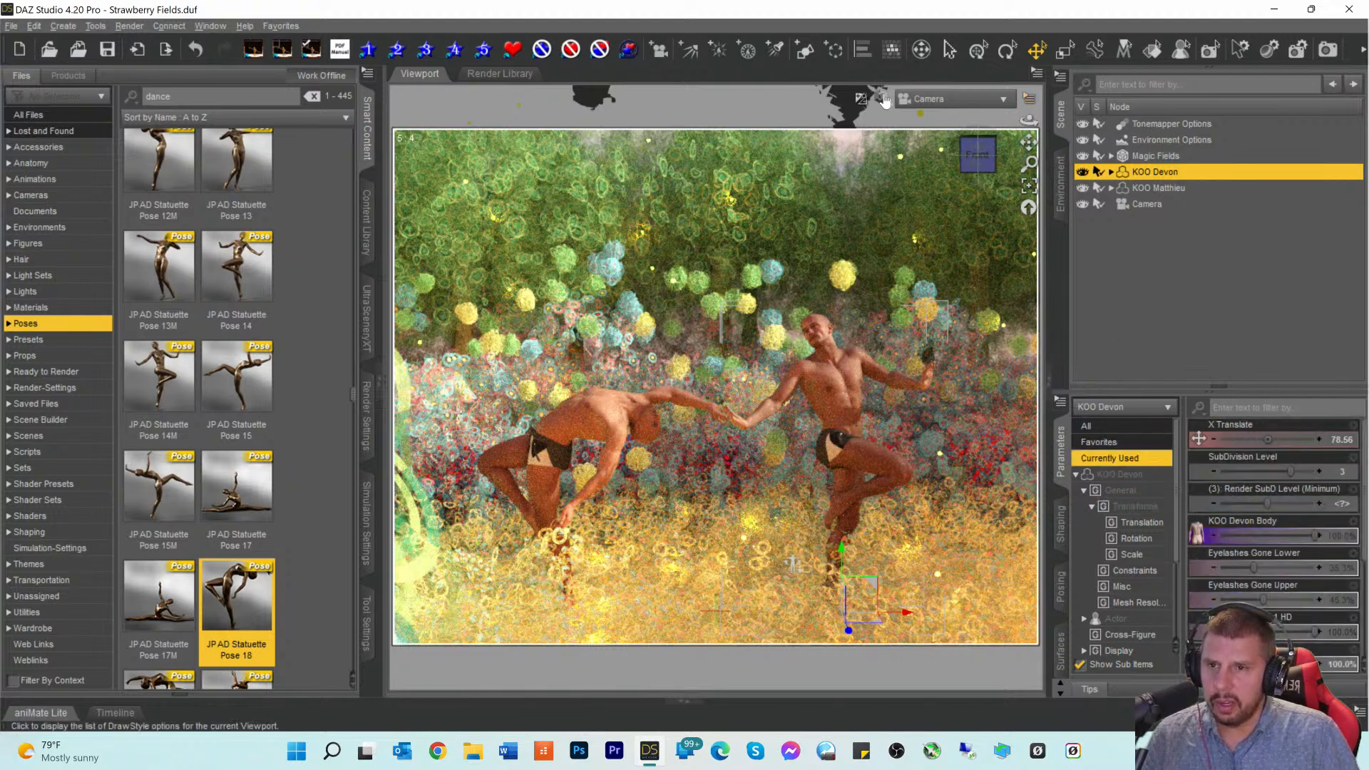
Step: Lock all properties of the Camera node, then clear the selection
{"action": "left_click", "coordinate": [1125, 208]}
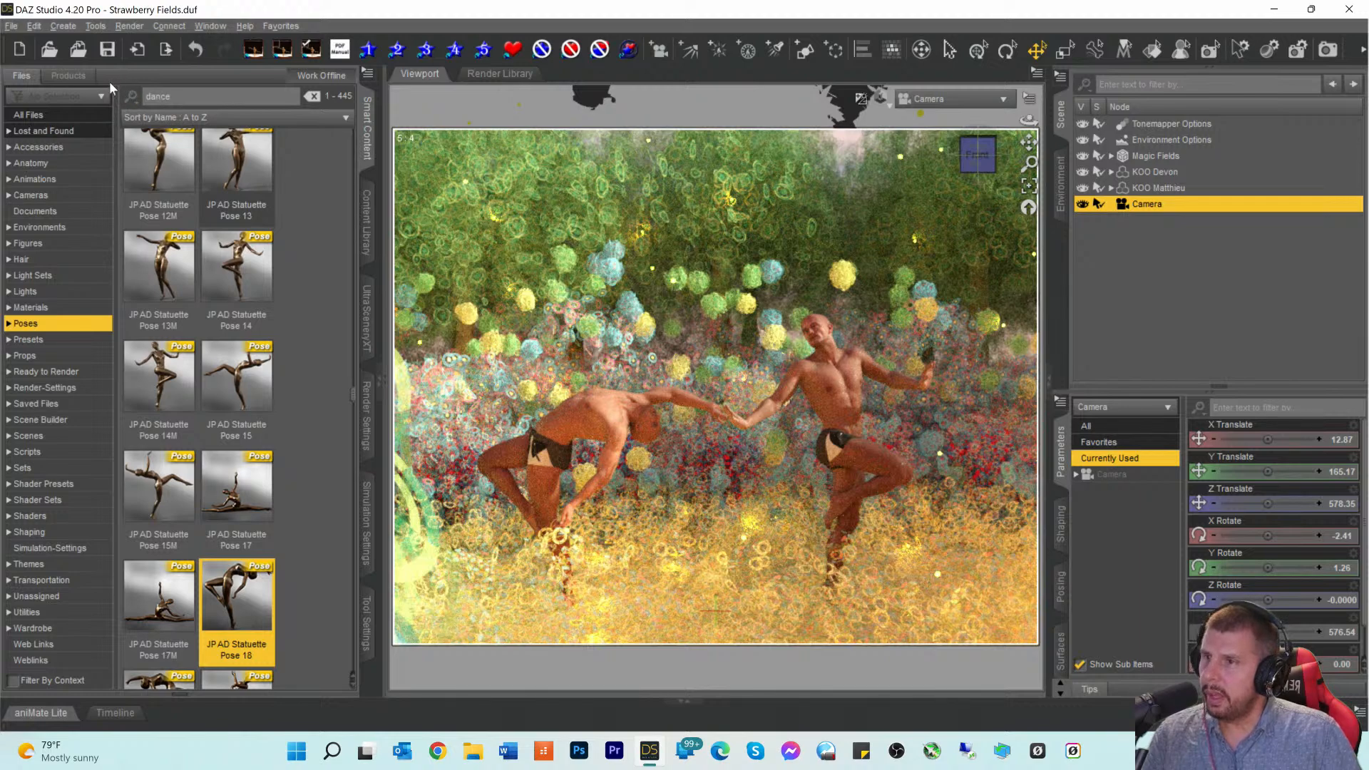
{"action": "left_click", "coordinate": [34, 32]}
{"action": "mouse_move", "coordinate": [145, 157]}
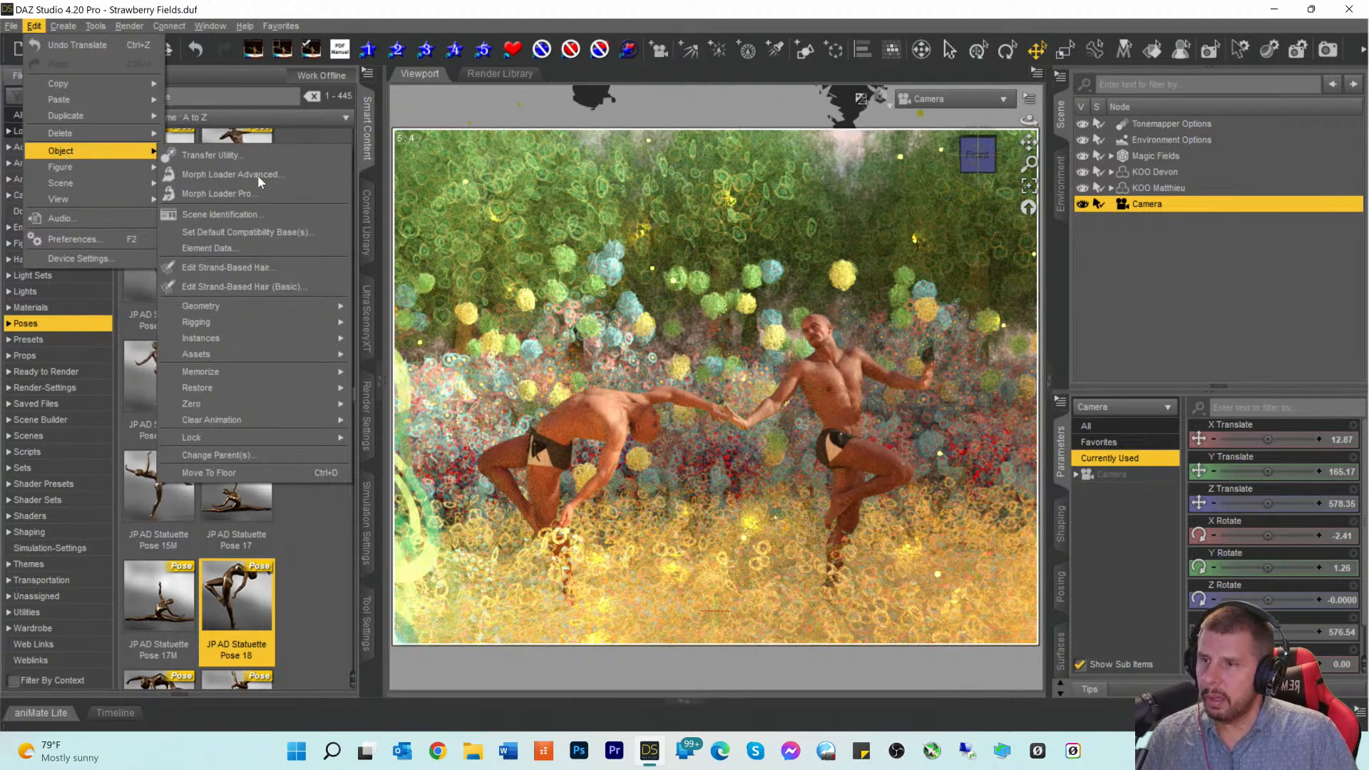
{"action": "mouse_move", "coordinate": [251, 442]}
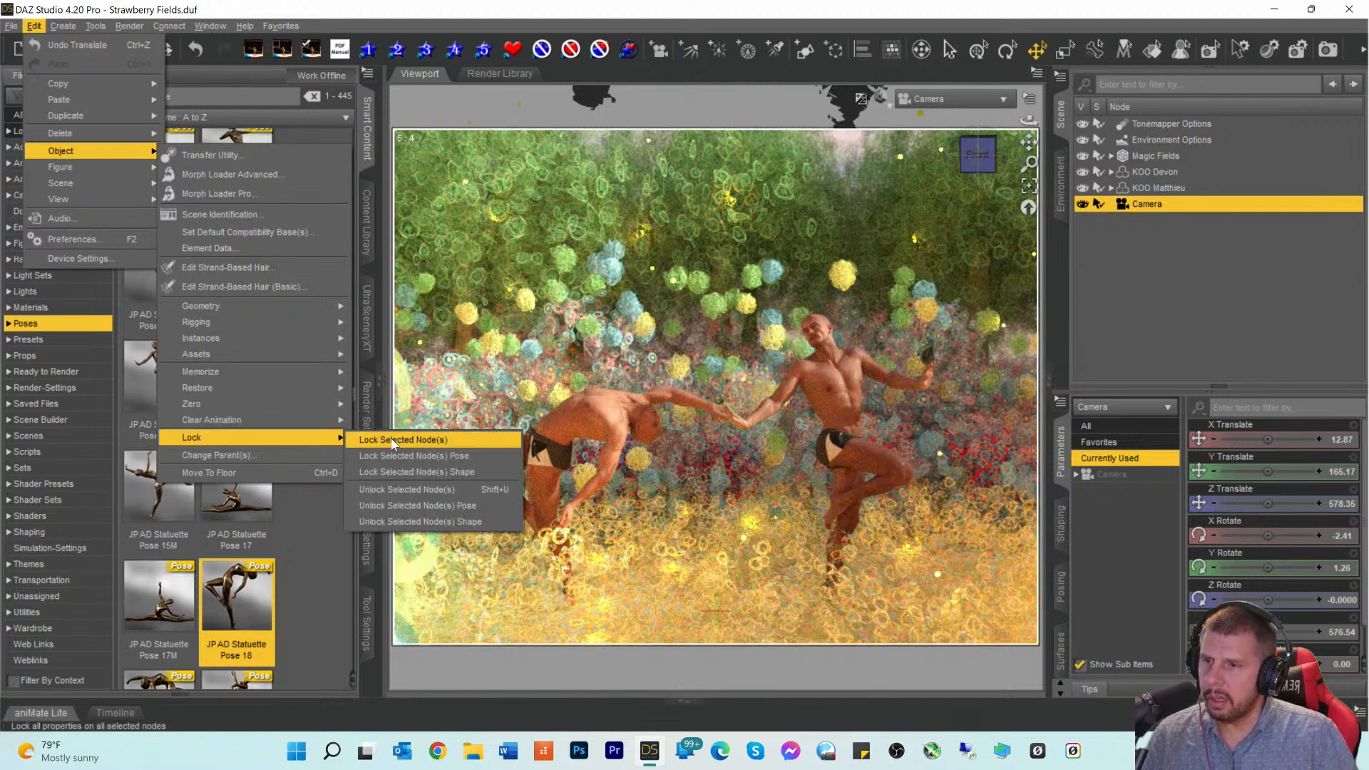
{"action": "left_click", "coordinate": [391, 441]}
{"action": "left_click", "coordinate": [1139, 305]}
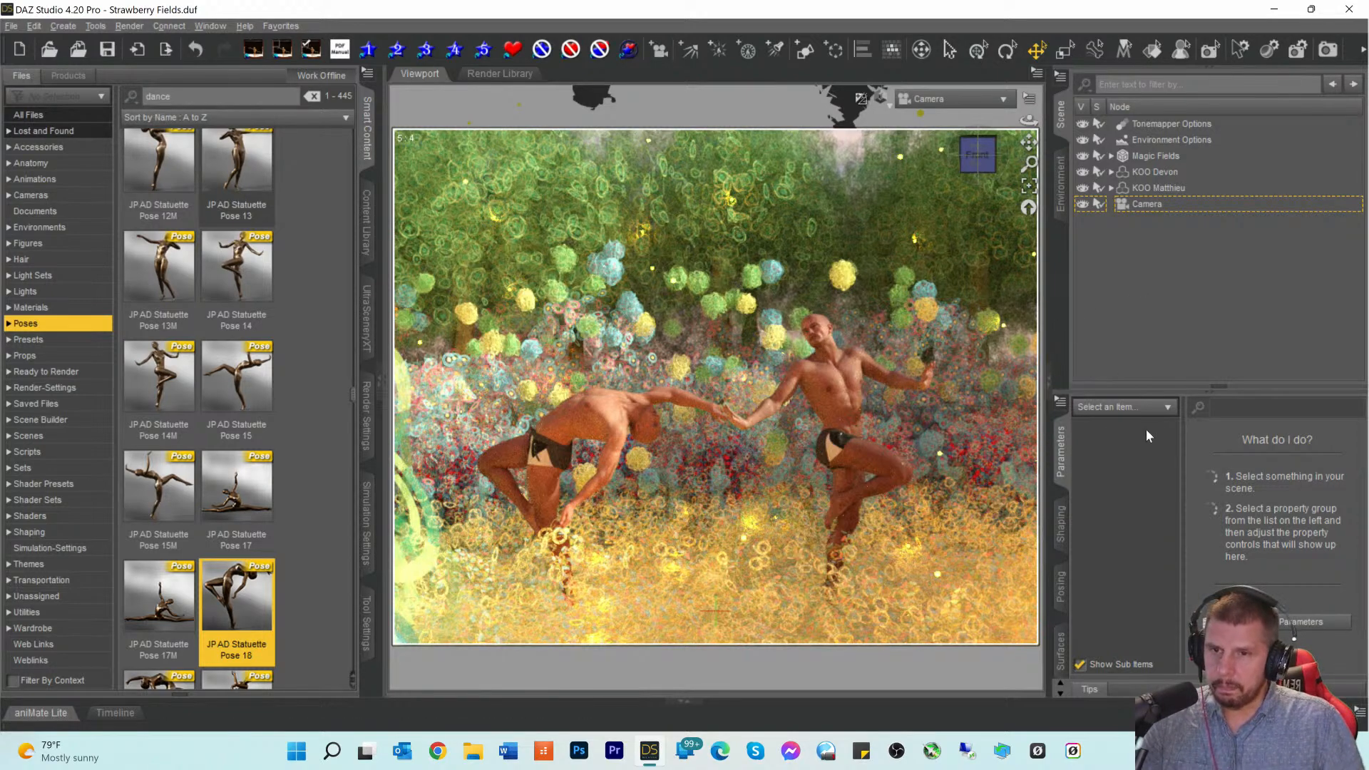
Step: Reduce KOO Matthieu's Matthieu Head morph to about 41%
{"action": "left_click", "coordinate": [1149, 174]}
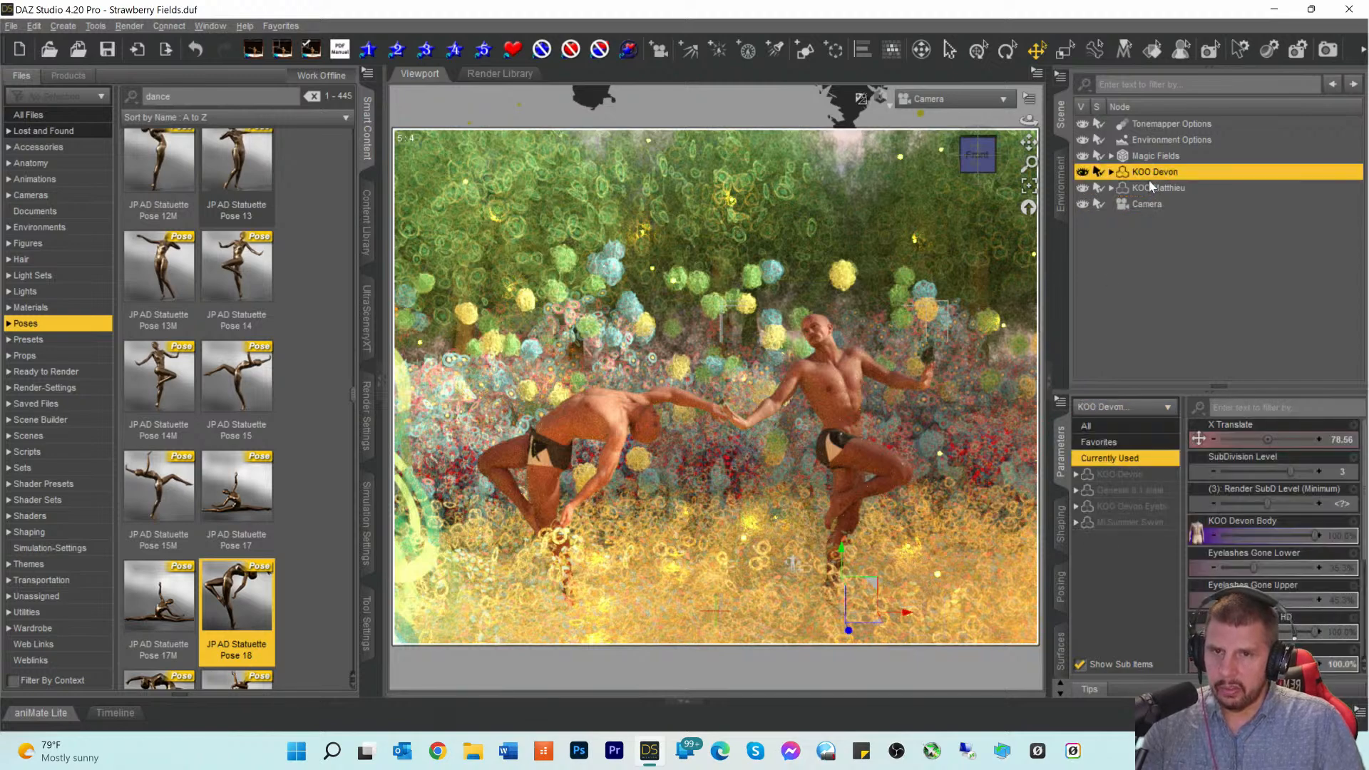
{"action": "left_click", "coordinate": [1148, 187]}
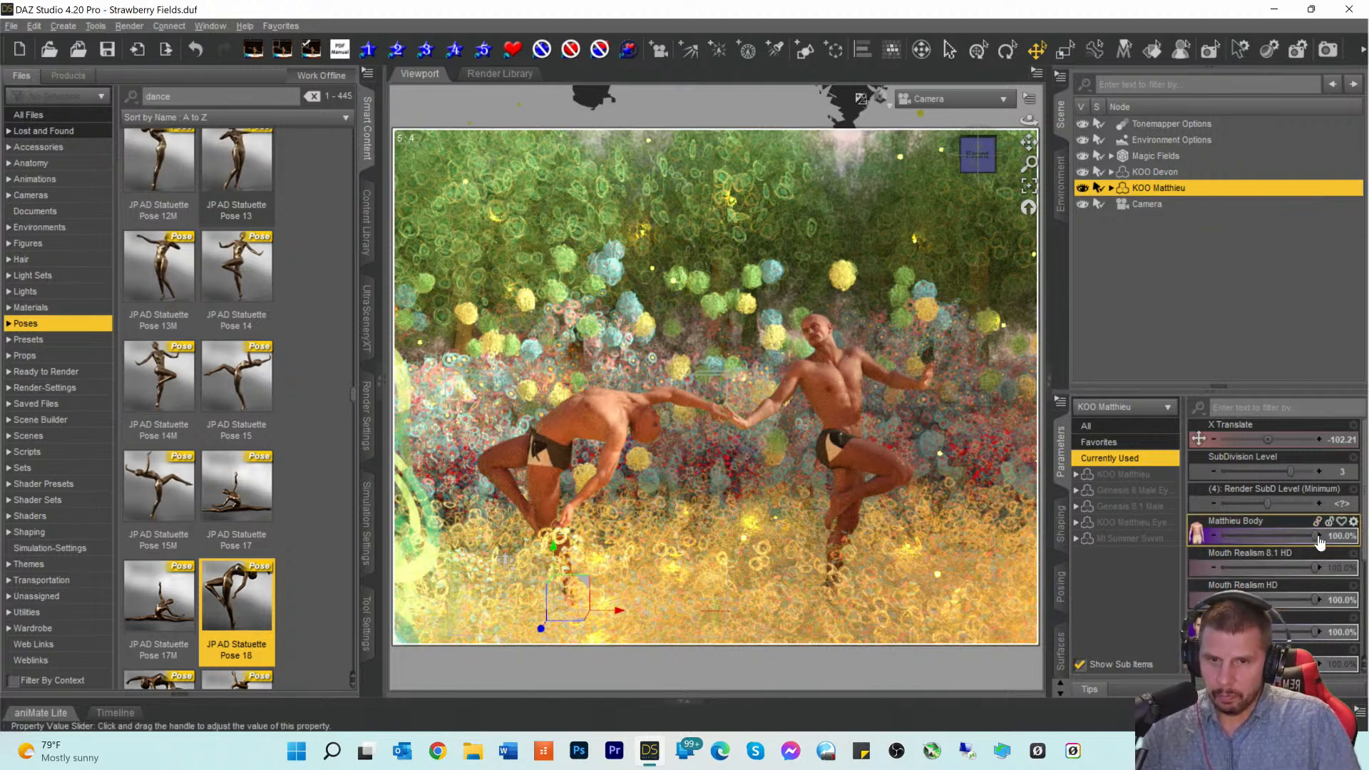
{"action": "left_click_drag", "start_coordinate": [1311, 631], "coordinate": [1267, 631]}
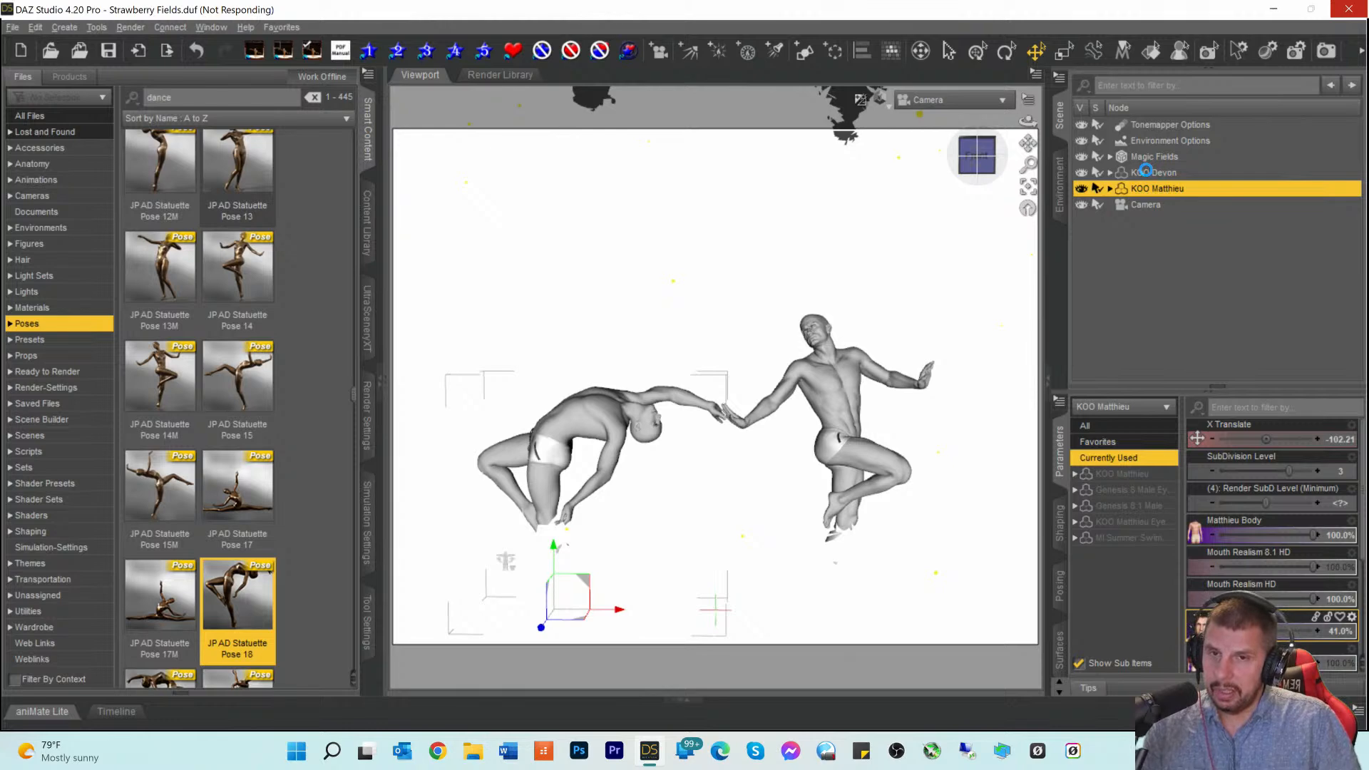
Step: Reduce the KOO Devon Head morph on KOO Devon to about 31% and save the scene
{"action": "left_click", "coordinate": [1144, 171]}
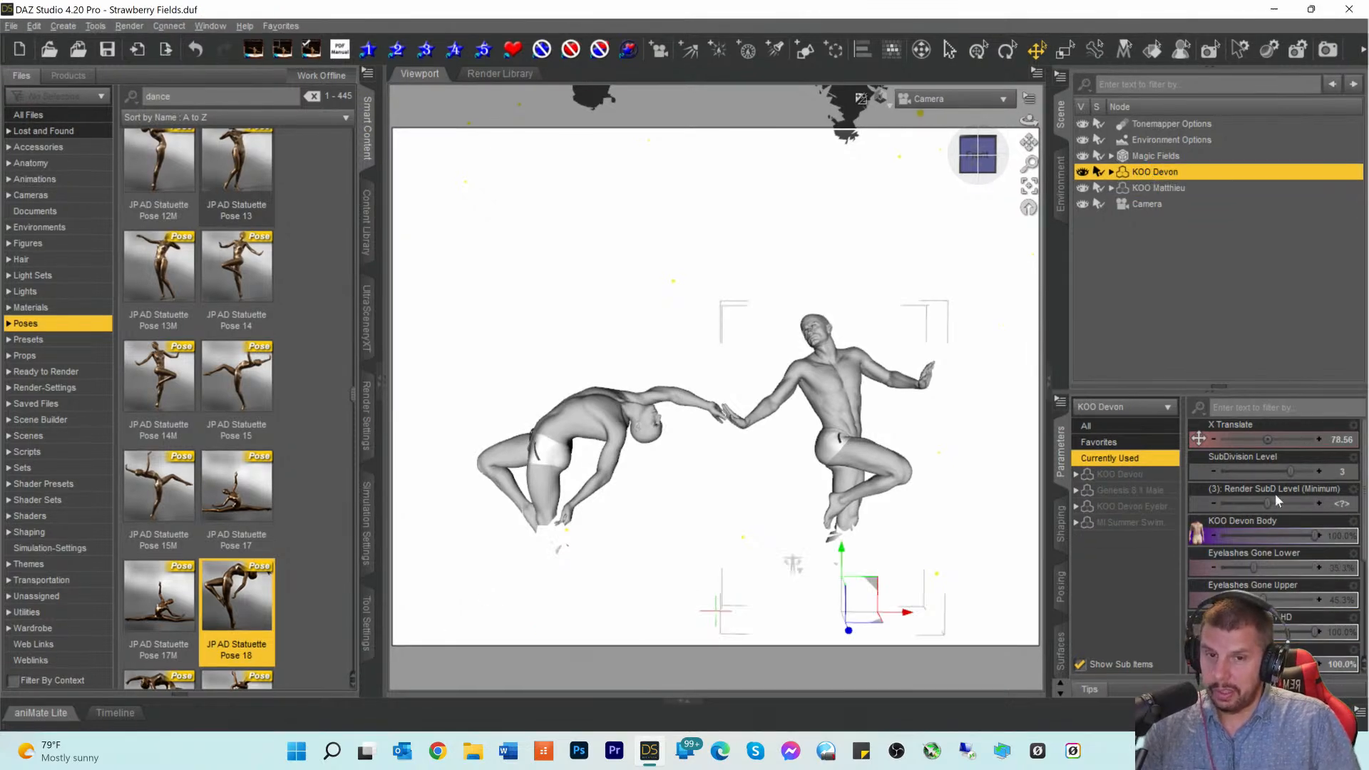
{"action": "scroll", "coordinate": [1292, 553], "scroll_direction": "down", "scroll_amount": 3}
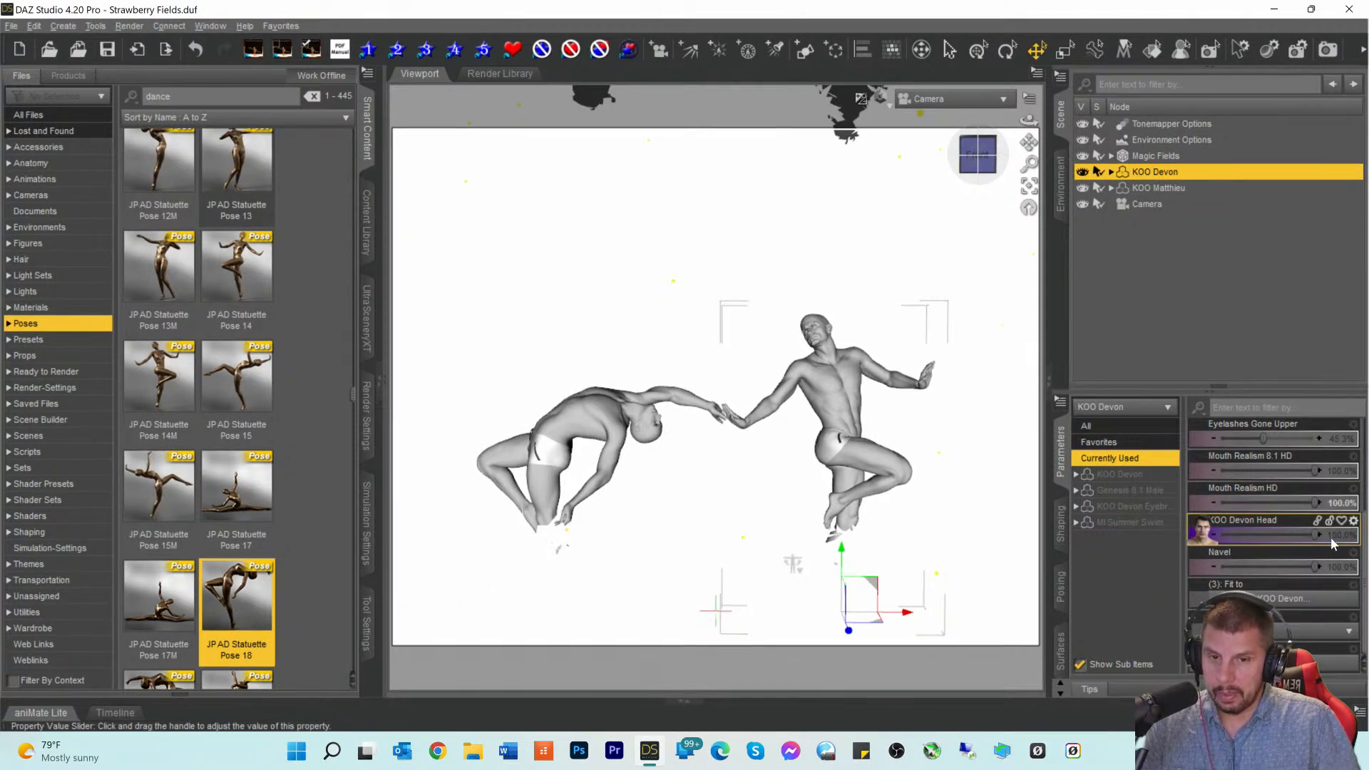
{"action": "left_click_drag", "start_coordinate": [1313, 536], "coordinate": [1277, 537]}
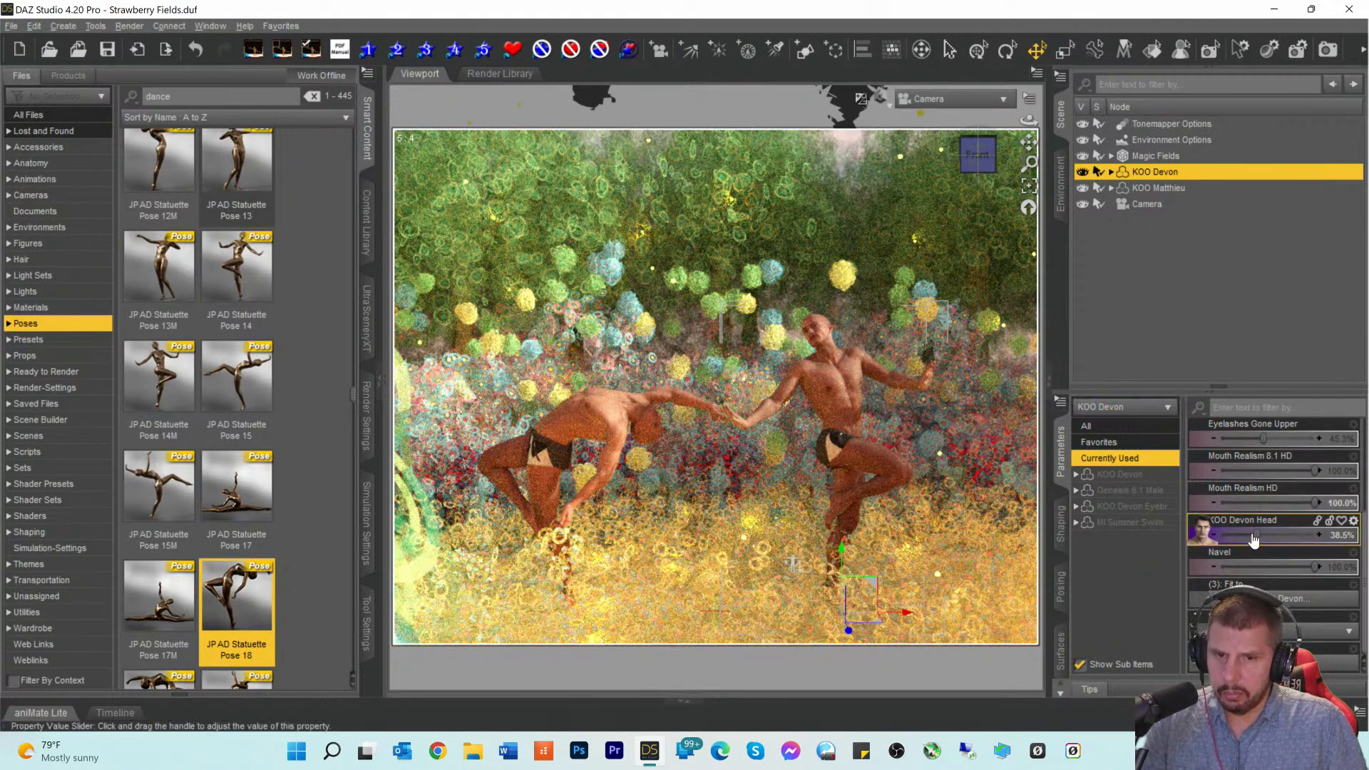
{"action": "left_click_drag", "start_coordinate": [1259, 535], "coordinate": [1250, 535]}
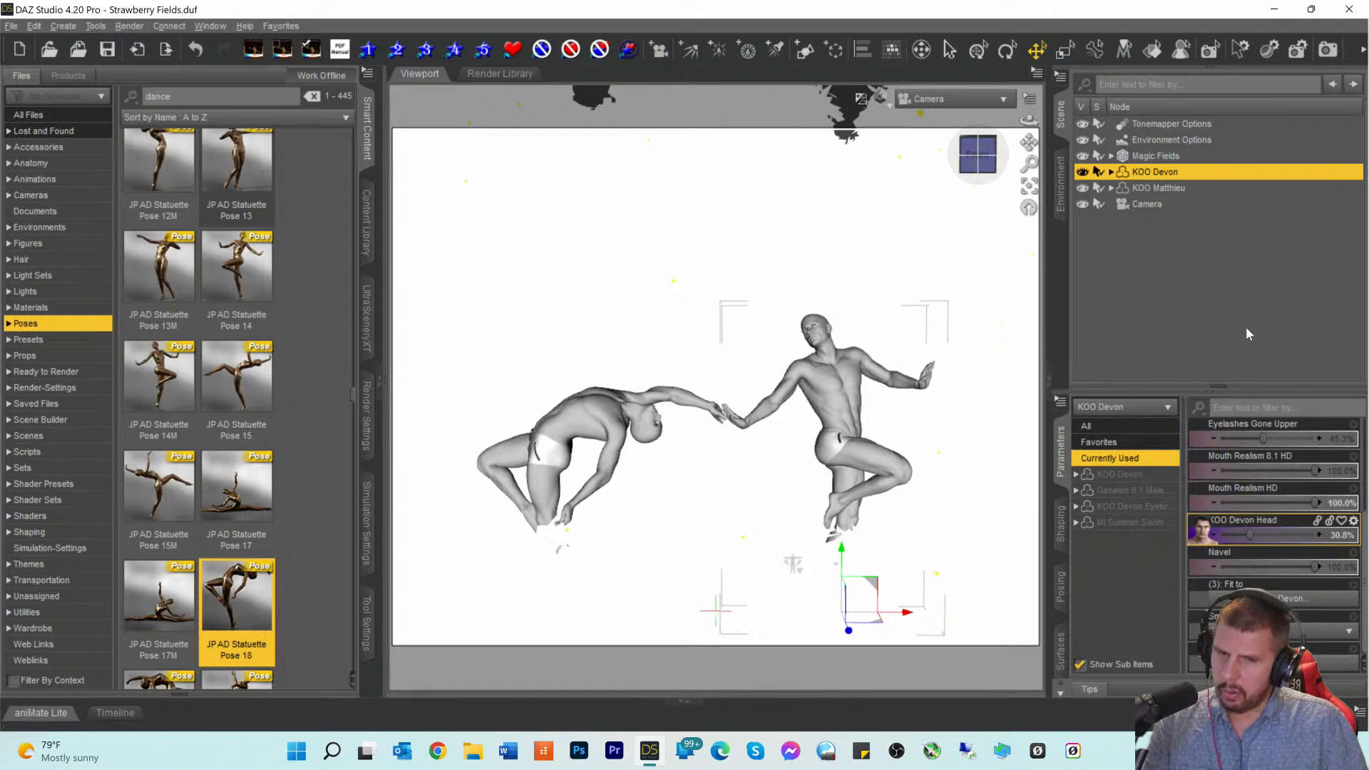
{"action": "key", "text": "ctrl+s"}
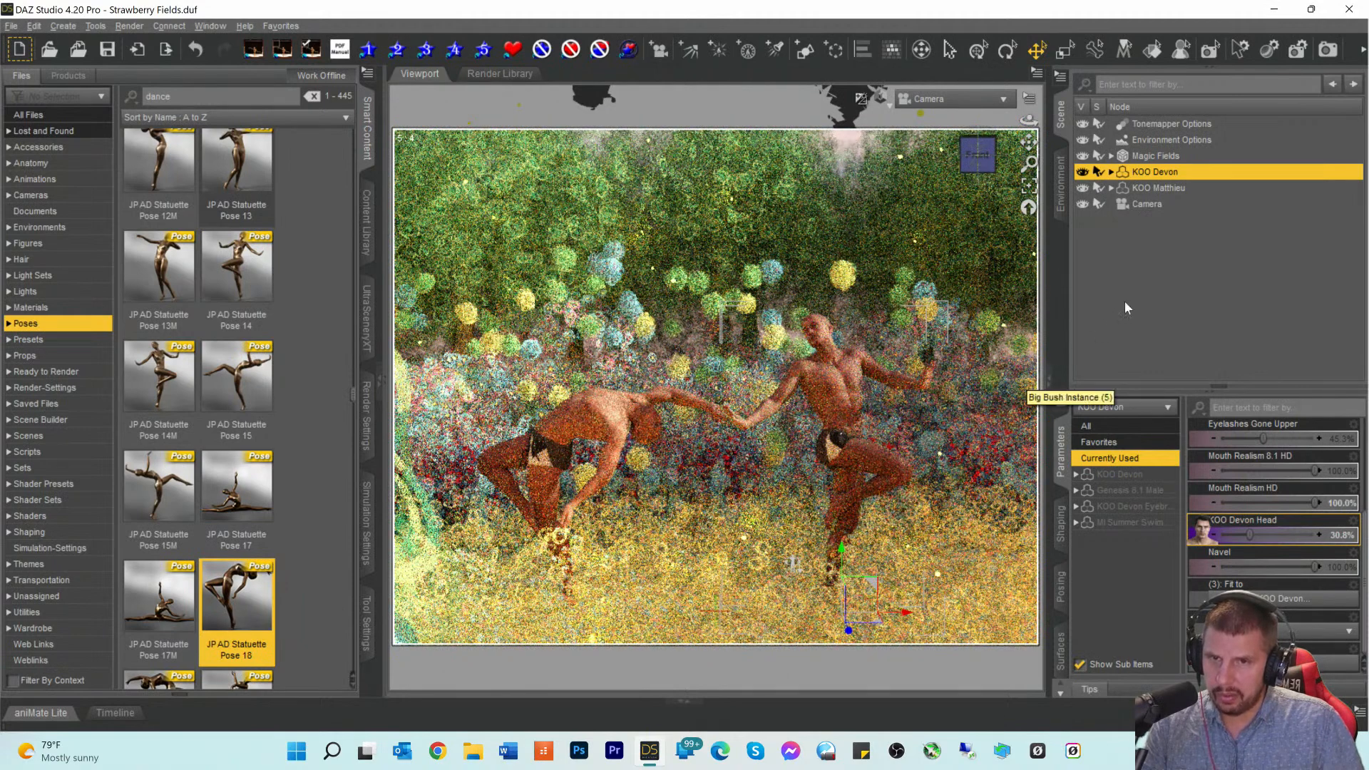
{"action": "left_click", "coordinate": [1150, 188], "text": "ctrl"}
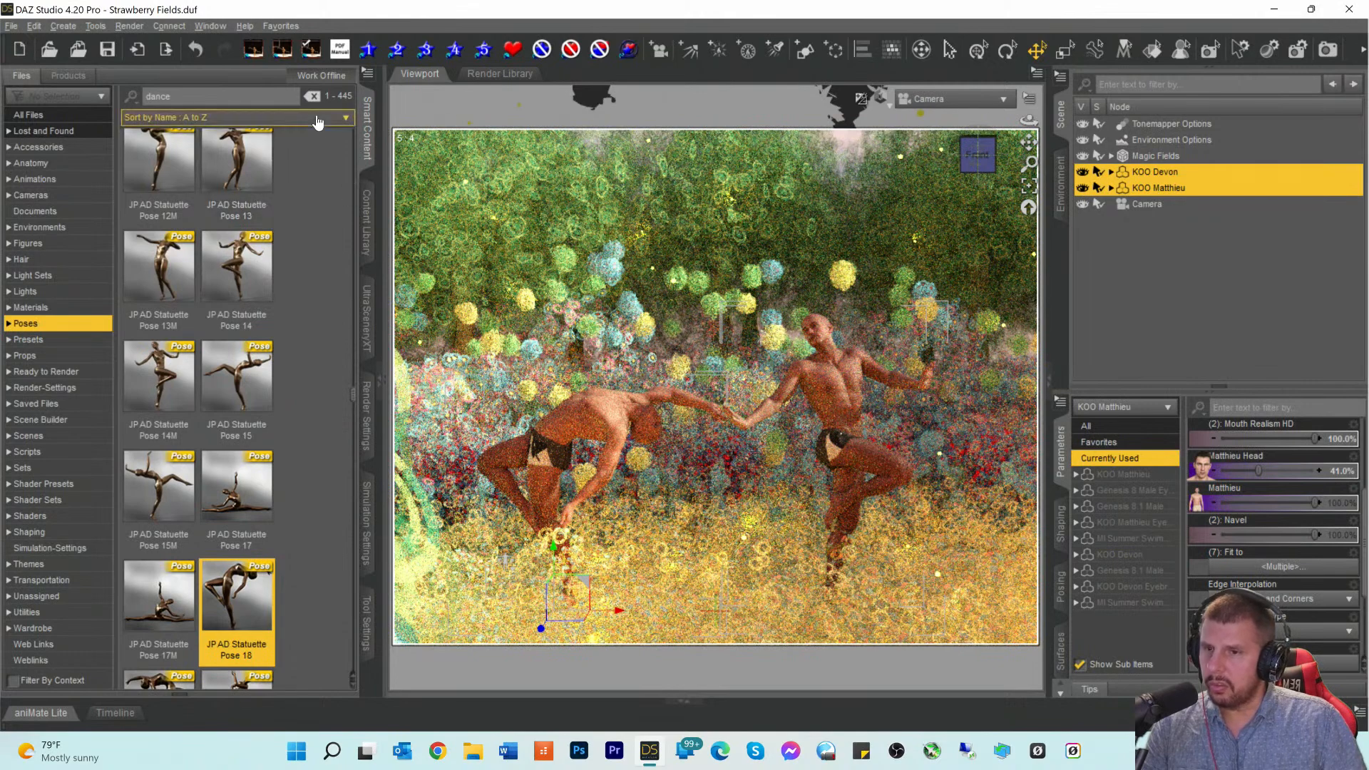
{"action": "left_click", "coordinate": [33, 26]}
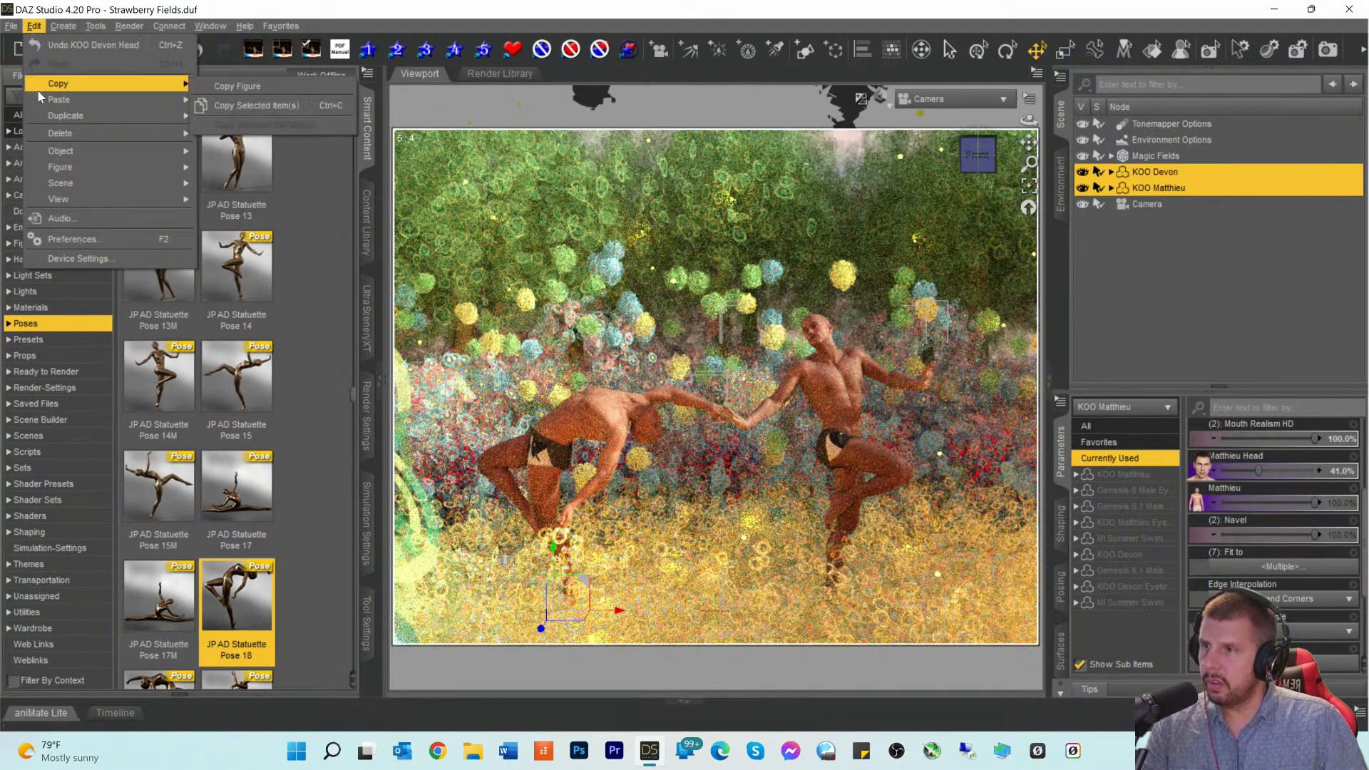
{"action": "mouse_move", "coordinate": [65, 27]}
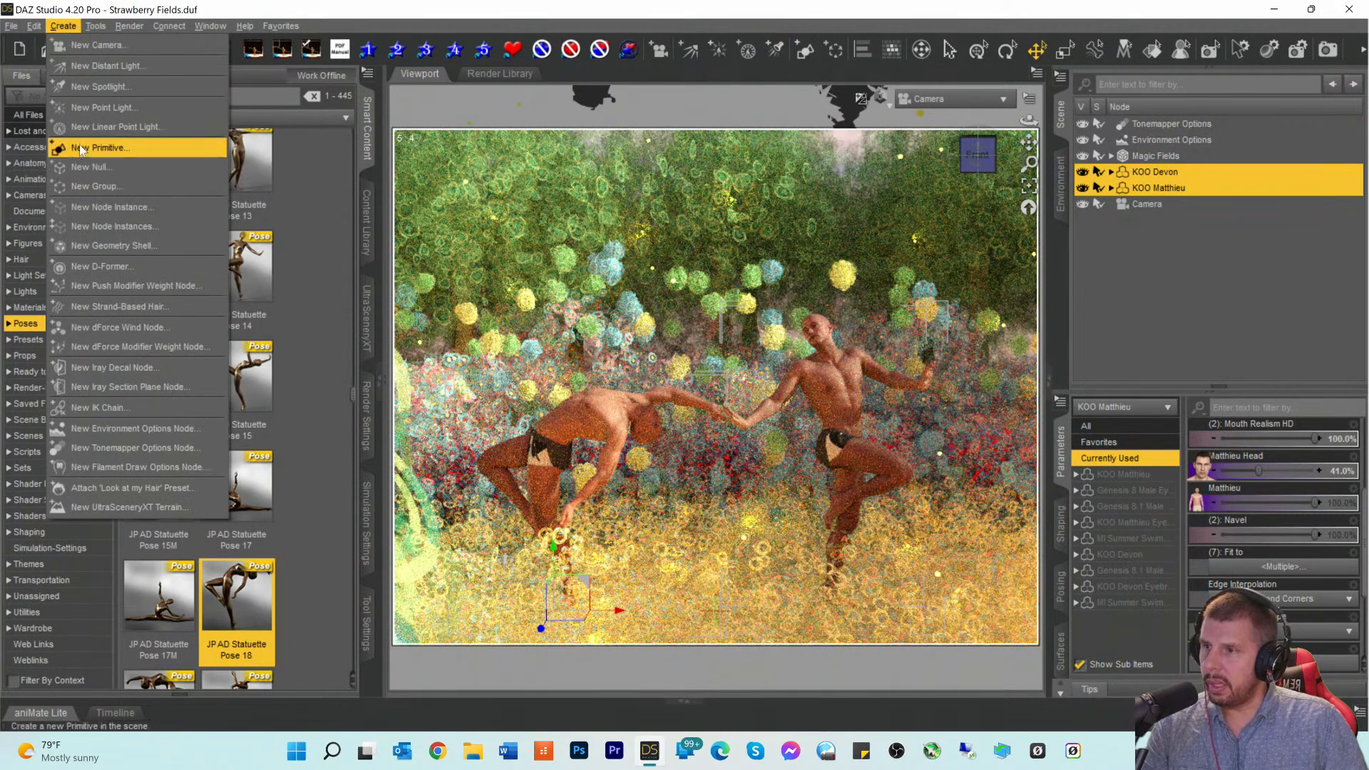
{"action": "left_click", "coordinate": [86, 187]}
{"action": "double_click", "coordinate": [694, 433]}
{"action": "type", "text": "Figures"}
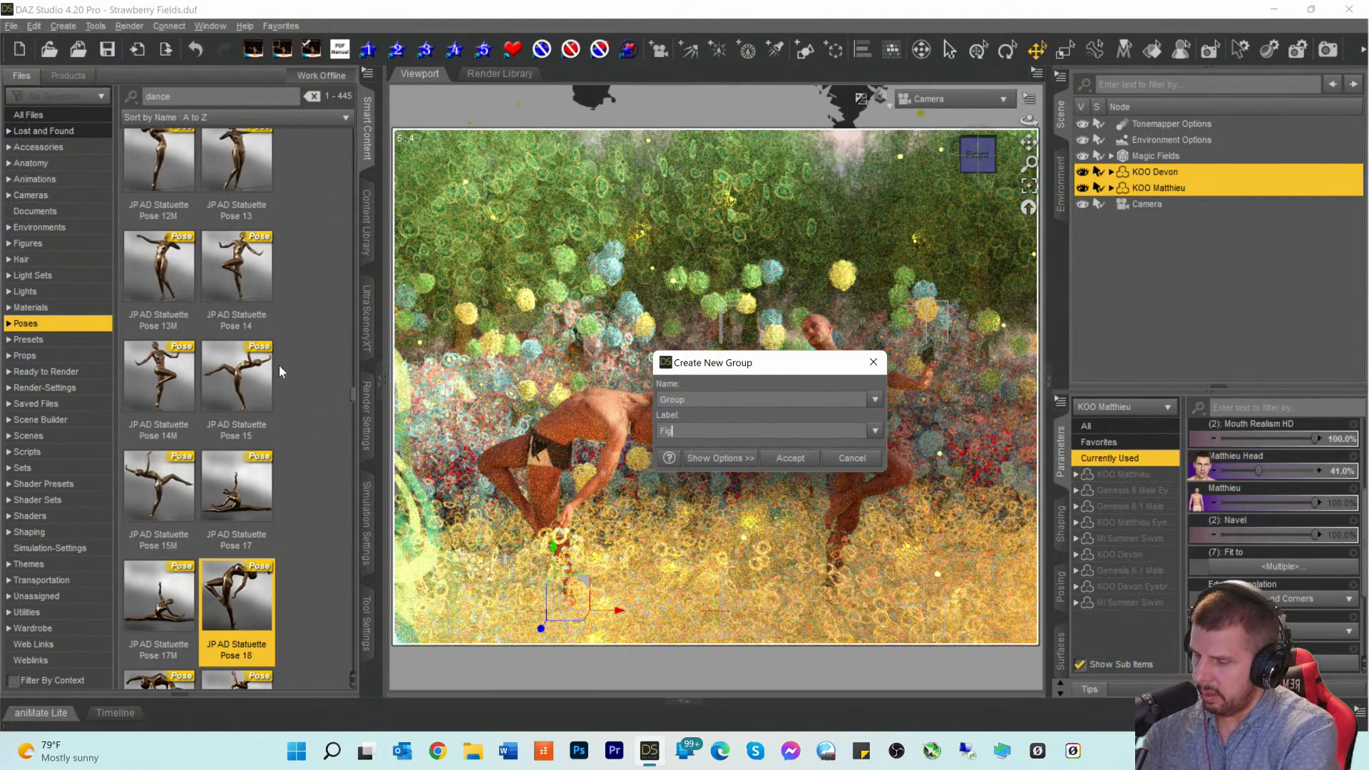
{"action": "key", "text": "Return"}
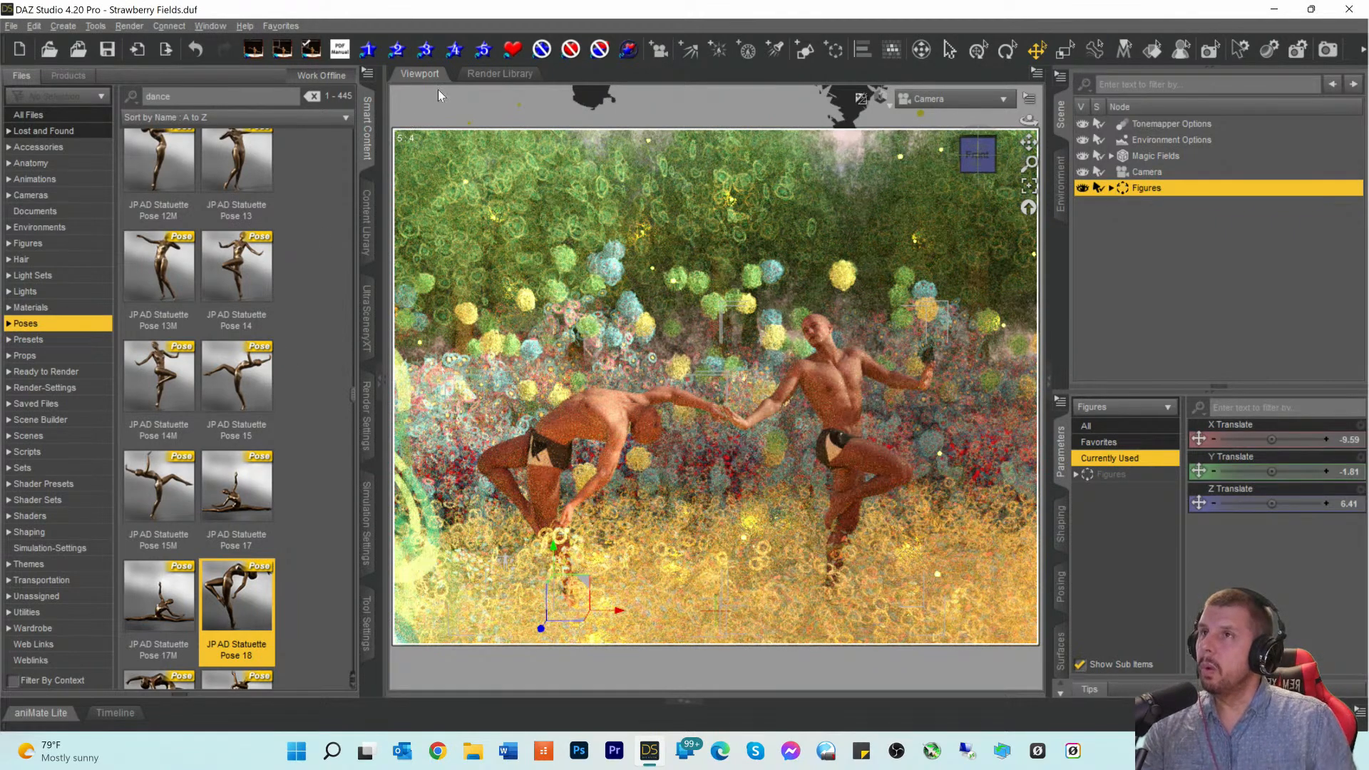
Step: Nudge the Figures group slightly in the positive X direction
{"action": "left_click", "coordinate": [542, 49]}
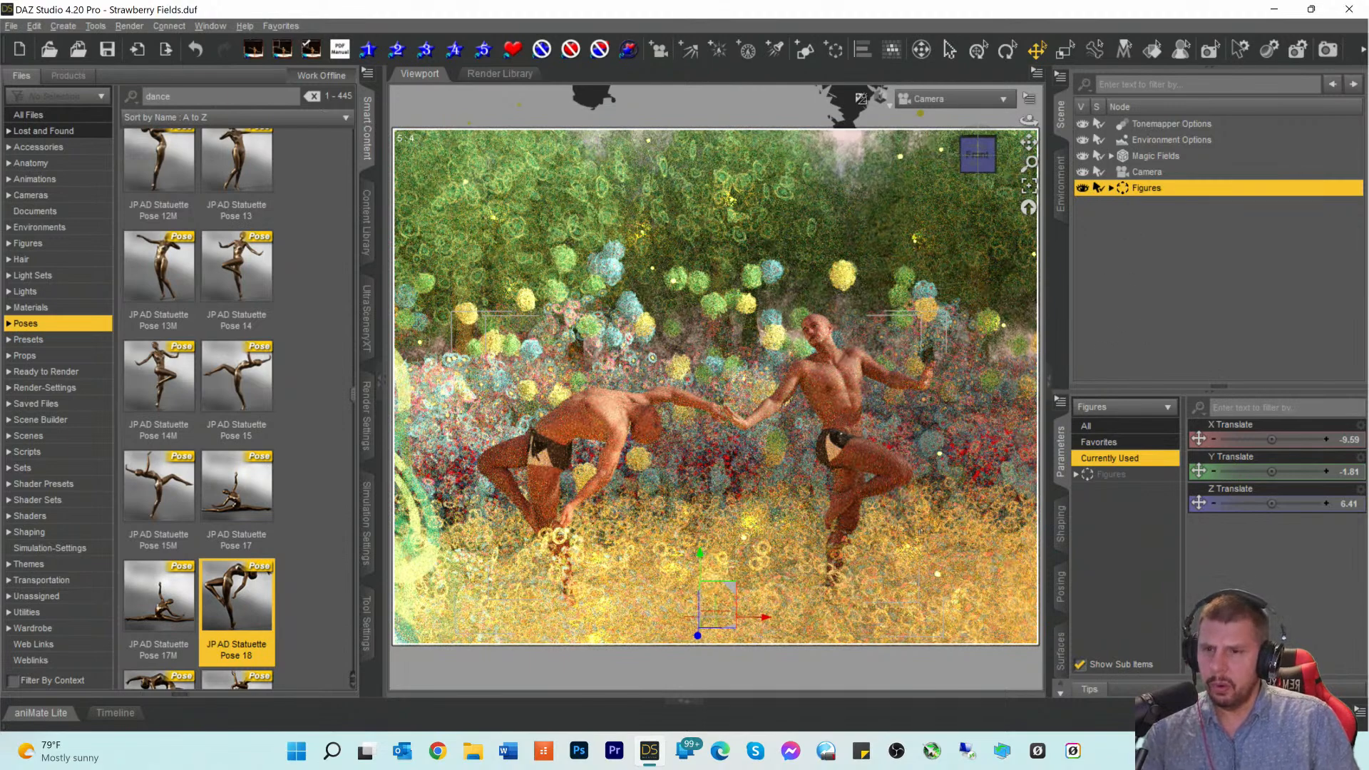
{"action": "left_click_drag", "start_coordinate": [768, 620], "coordinate": [769, 621]}
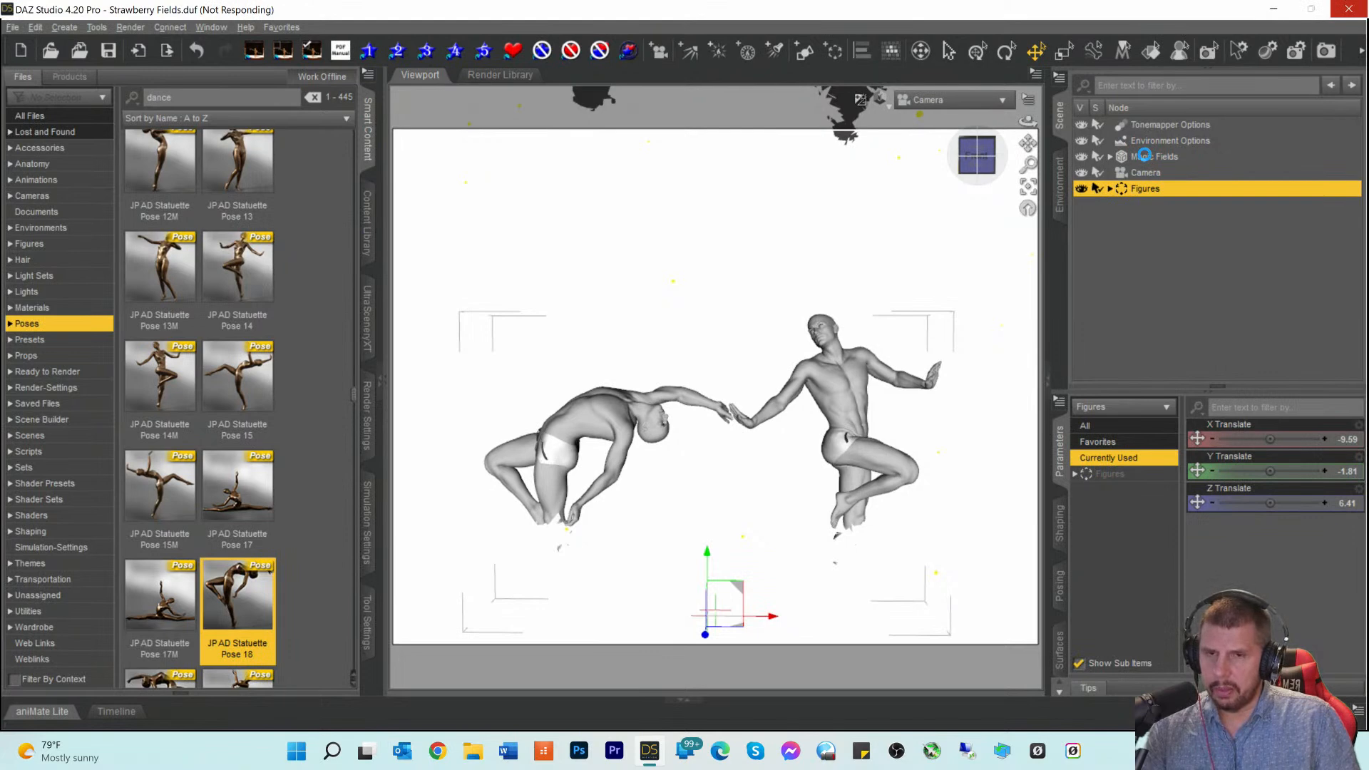
Step: Hide the Magic Fields environment and expand the Figures group to list both figures
{"action": "left_click", "coordinate": [1145, 156]}
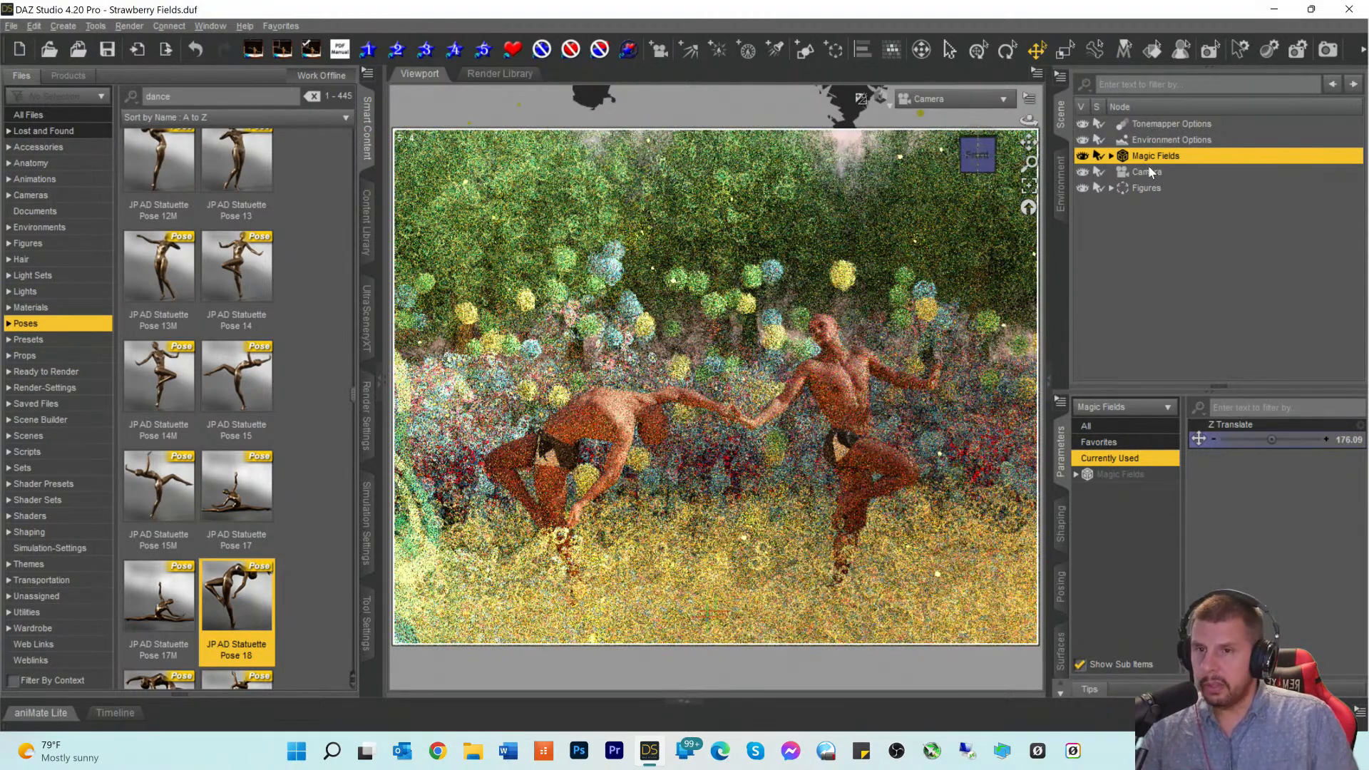
{"action": "left_click", "coordinate": [1083, 158]}
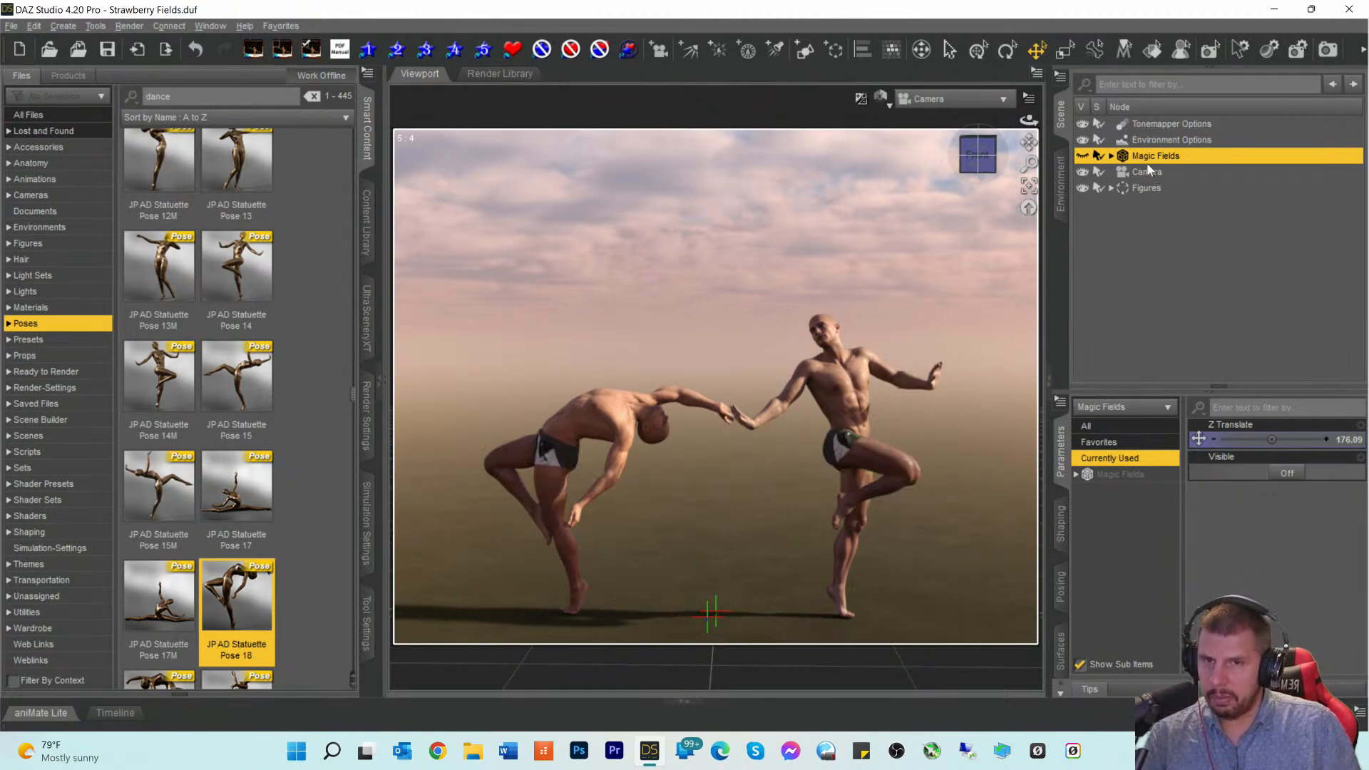
{"action": "left_click", "coordinate": [1111, 188]}
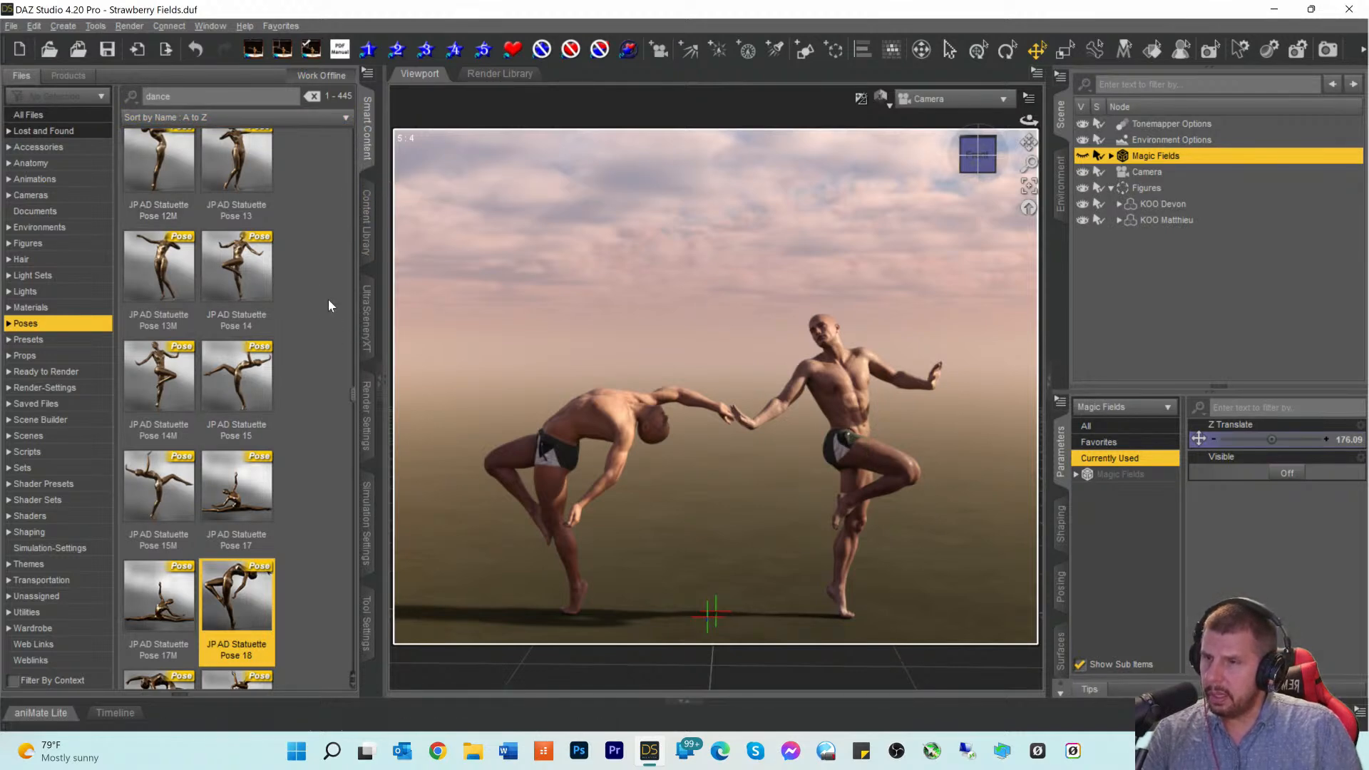
Step: Filter the Wardrobe files by "underwear" and look through the results for briefs that suit the male figures
{"action": "scroll", "coordinate": [309, 278], "scroll_direction": "down", "scroll_amount": 10}
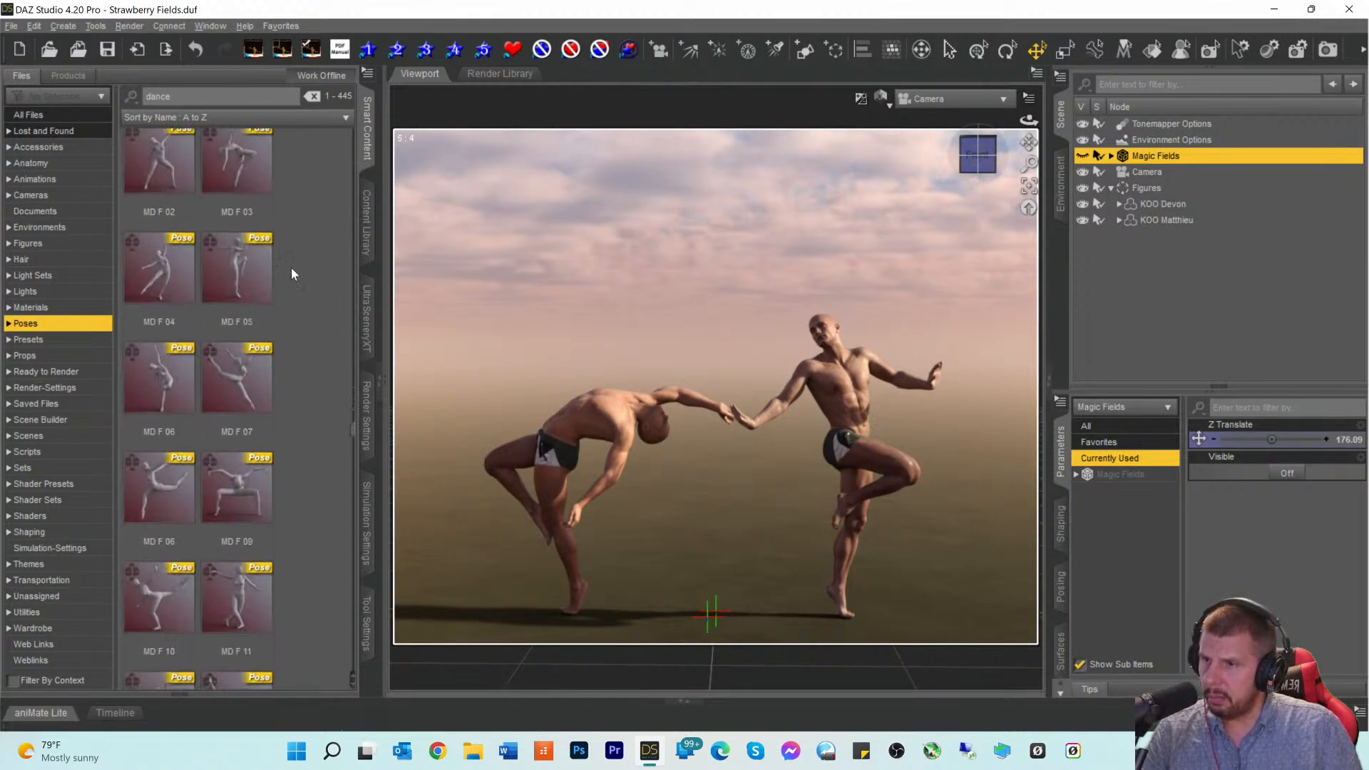
{"action": "left_click", "coordinate": [33, 628]}
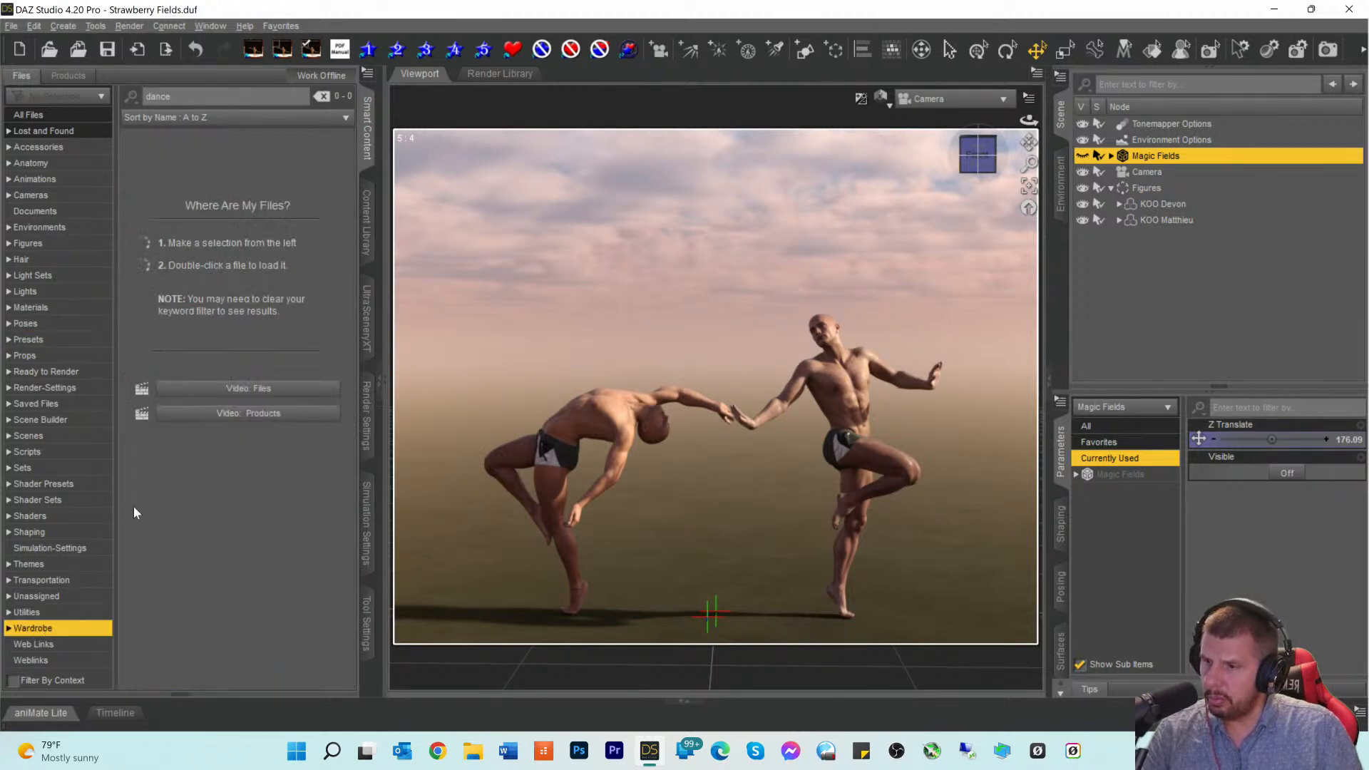
{"action": "left_click_drag", "start_coordinate": [187, 96], "coordinate": [3, 121]}
{"action": "key", "text": "BackSpace"}
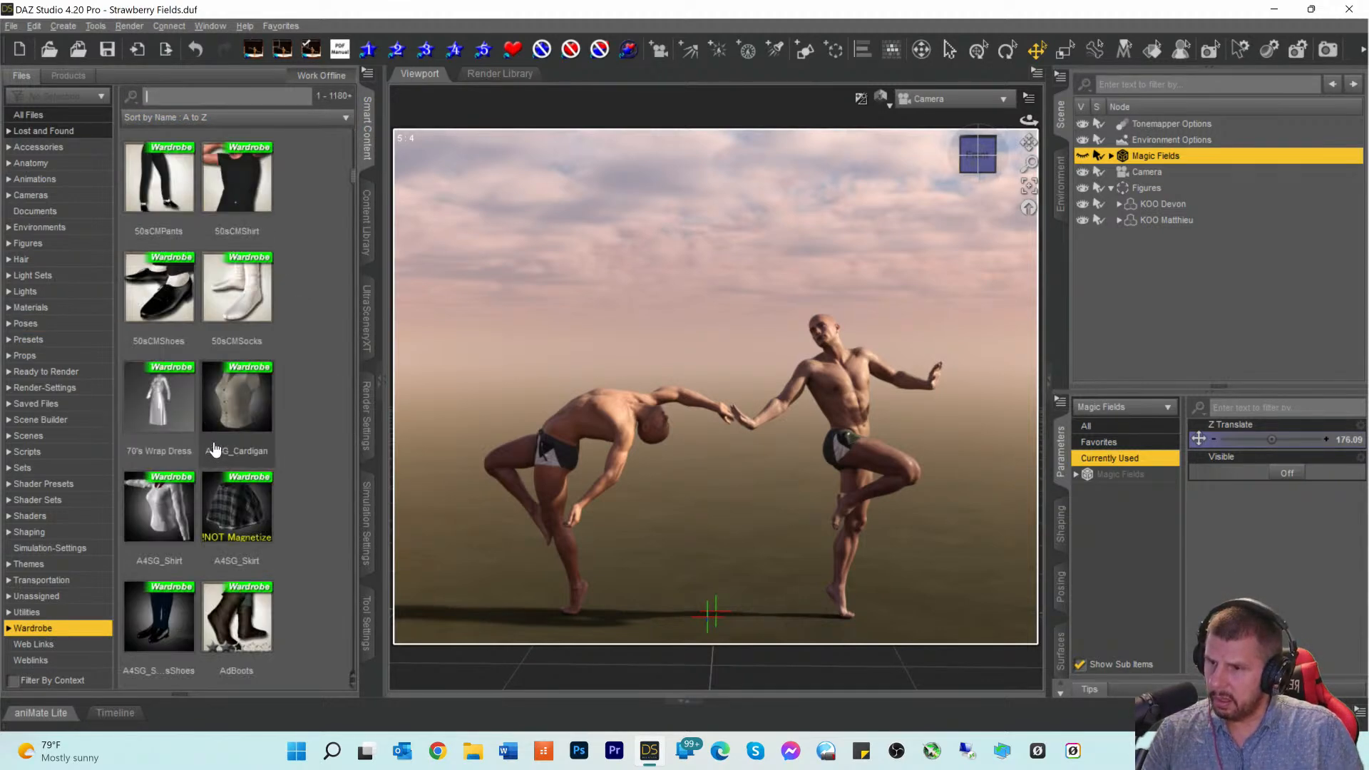
{"action": "type", "text": "underwa"}
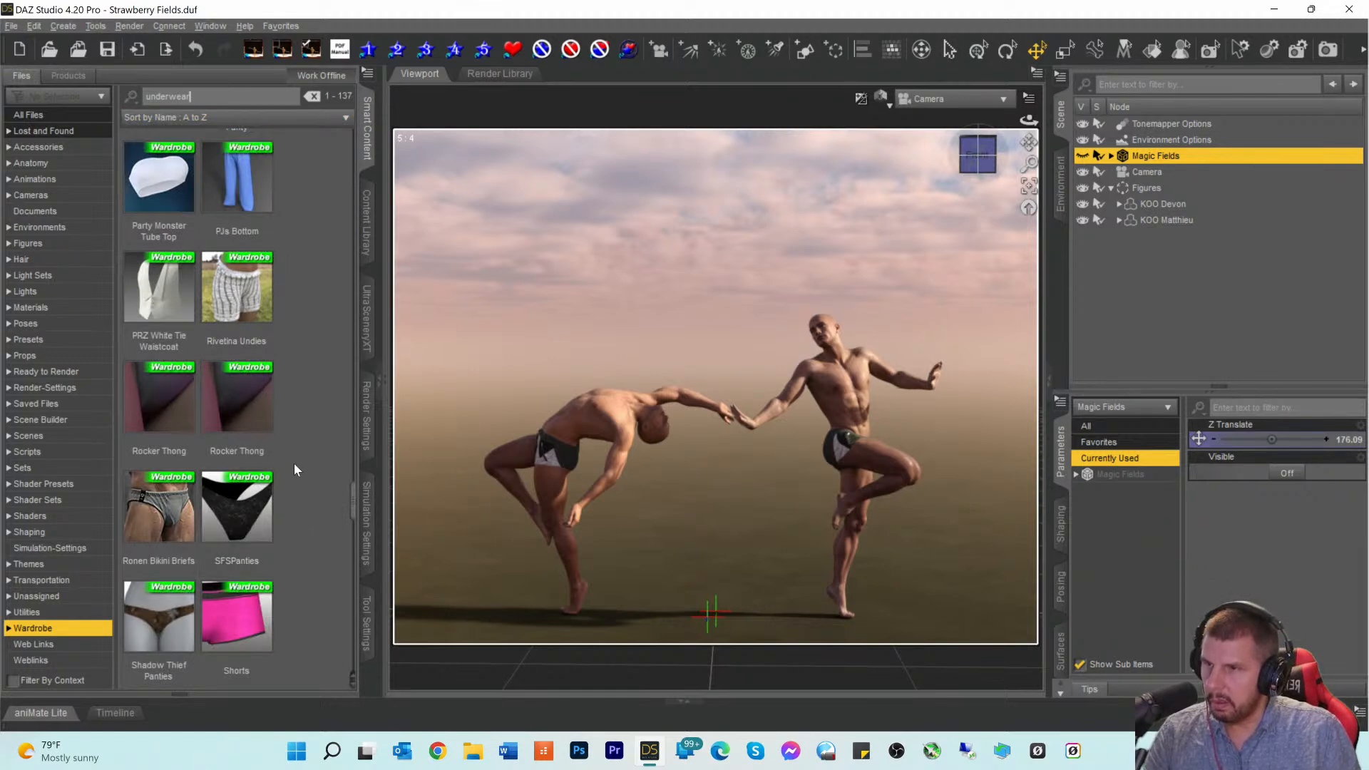
{"action": "scroll", "coordinate": [297, 459], "scroll_direction": "down", "scroll_amount": 10}
{"action": "scroll", "coordinate": [297, 459], "scroll_direction": "down", "scroll_amount": 5}
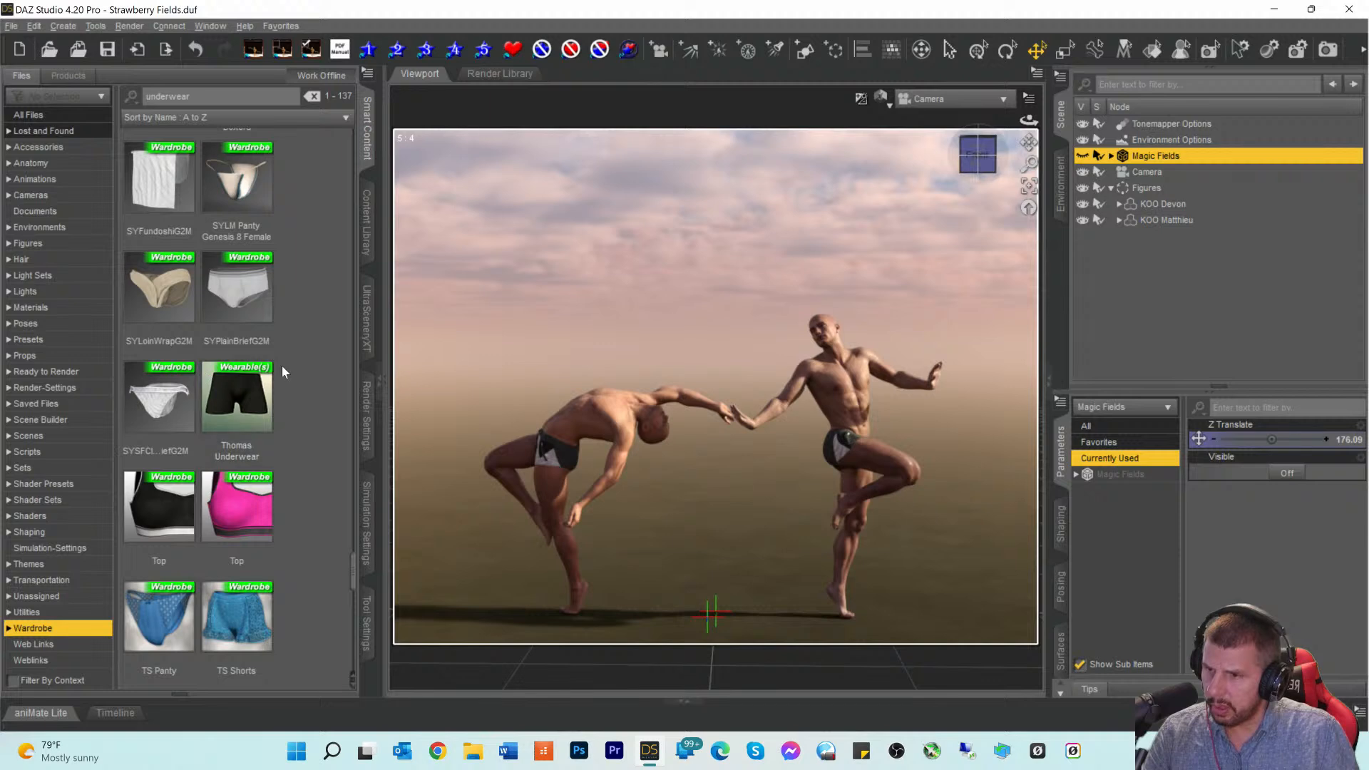
{"action": "scroll", "coordinate": [282, 372], "scroll_direction": "down", "scroll_amount": 5}
{"action": "scroll", "coordinate": [281, 365], "scroll_direction": "down", "scroll_amount": 3}
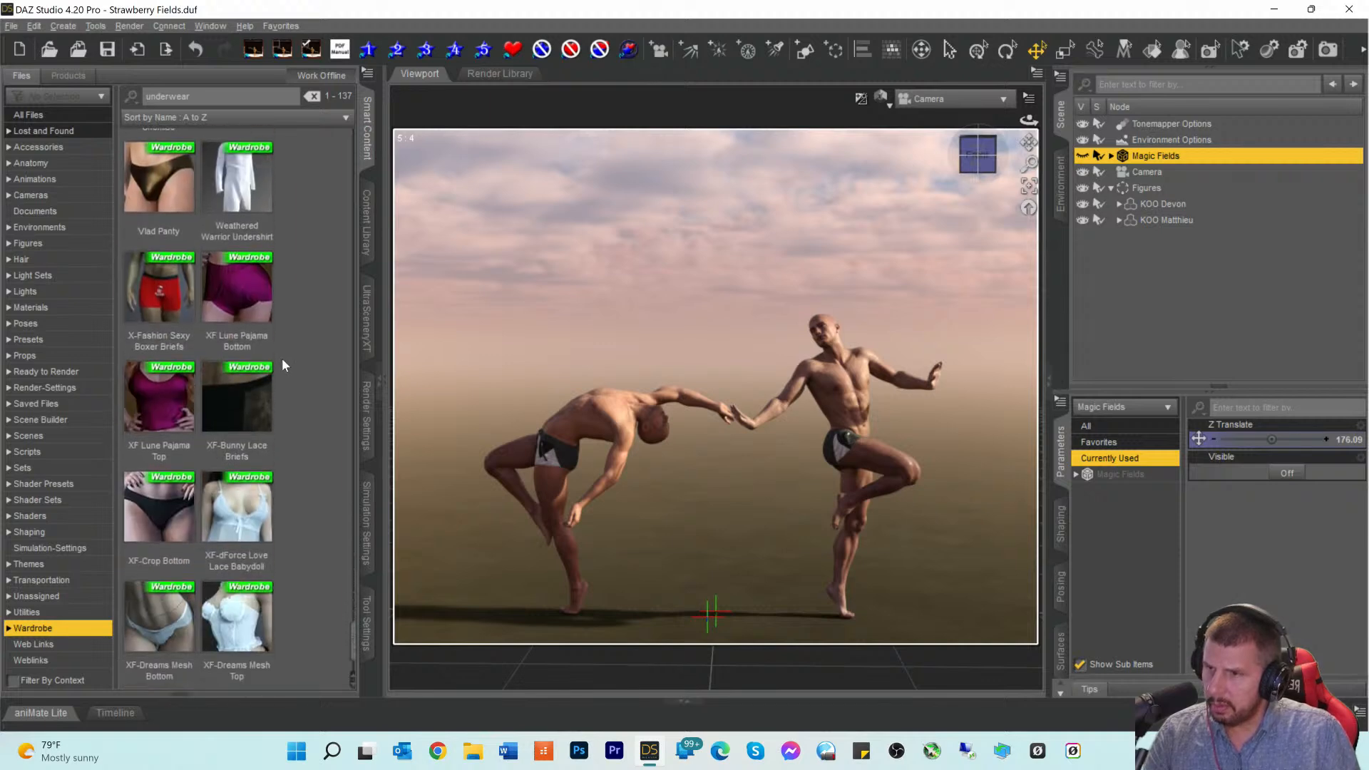
{"action": "scroll", "coordinate": [283, 365], "scroll_direction": "up", "scroll_amount": 1}
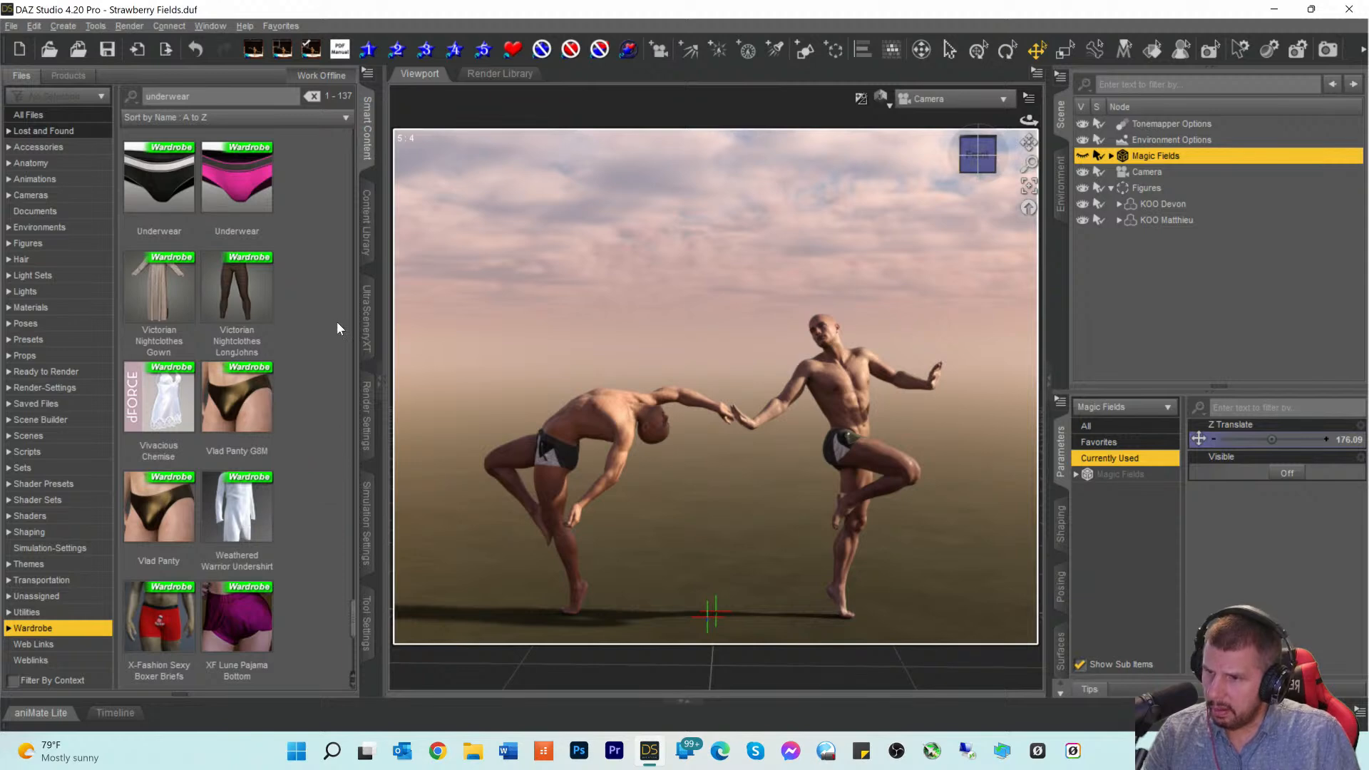
Step: Load the Vlad Panty G8M onto both KOO Devon and KOO Matthieu
{"action": "mouse_move", "coordinate": [252, 409]}
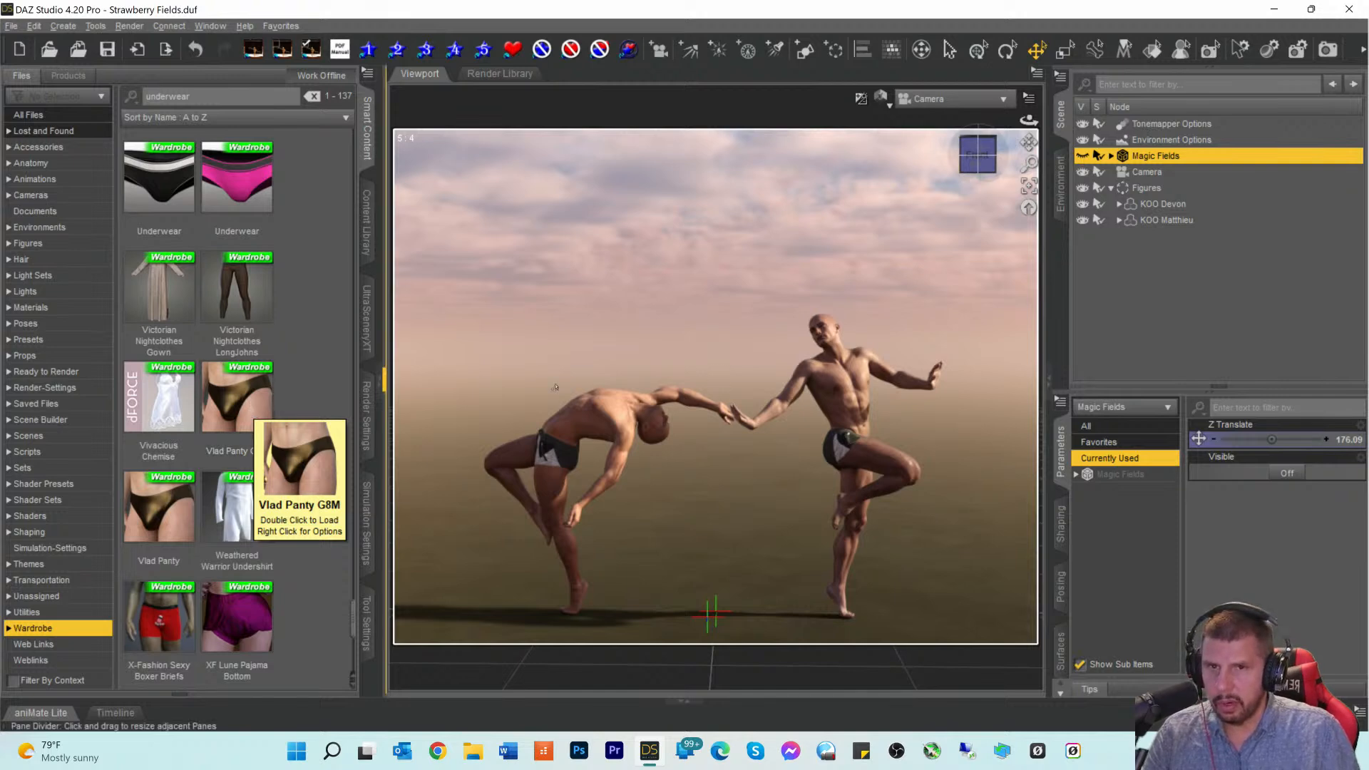
{"action": "left_click", "coordinate": [1135, 204]}
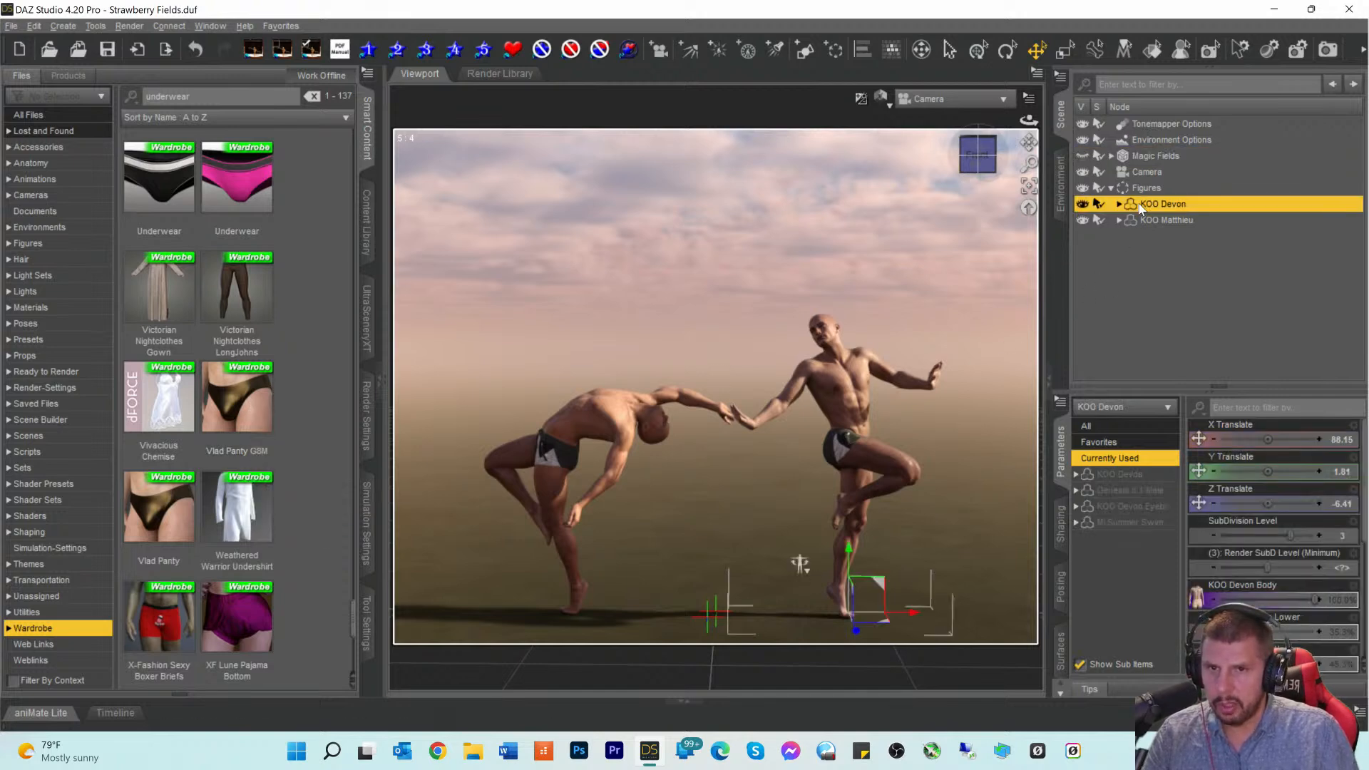
{"action": "double_click", "coordinate": [224, 385]}
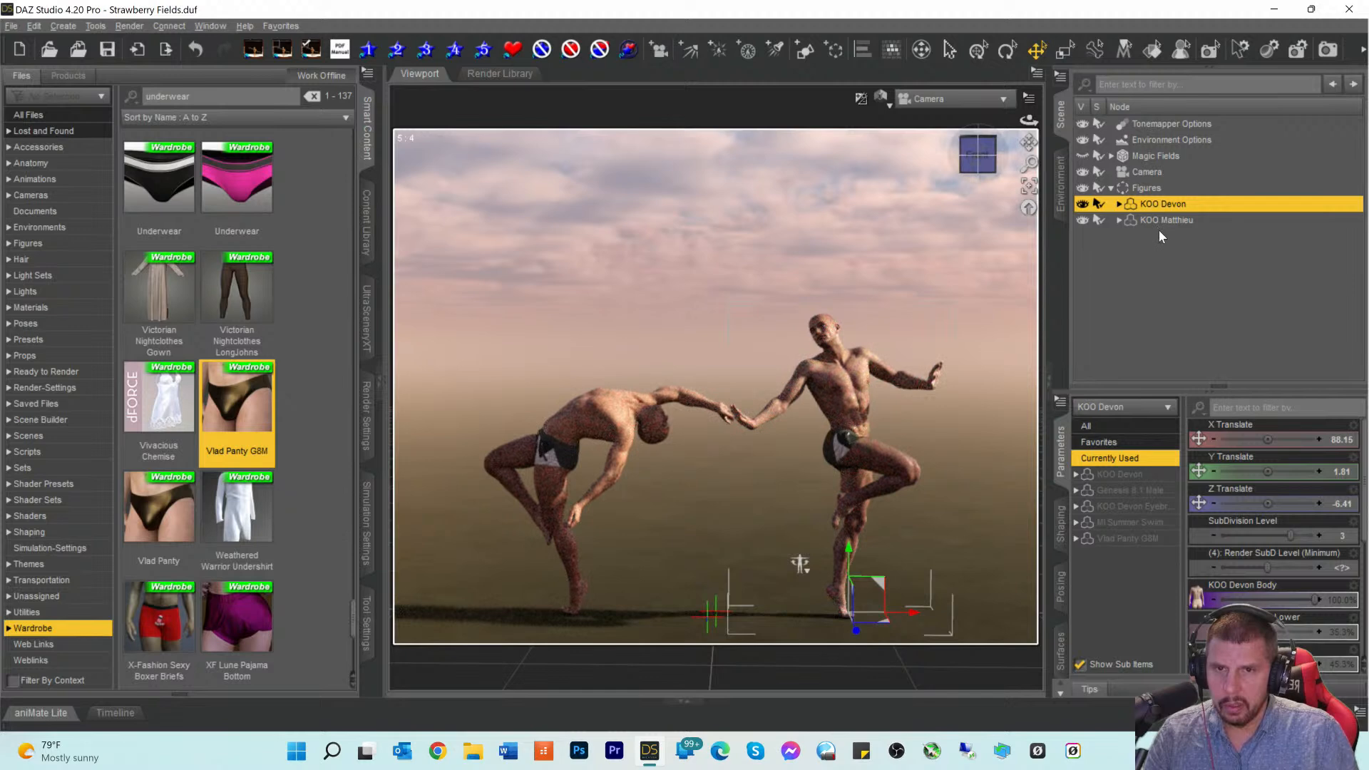
{"action": "left_click", "coordinate": [1161, 219]}
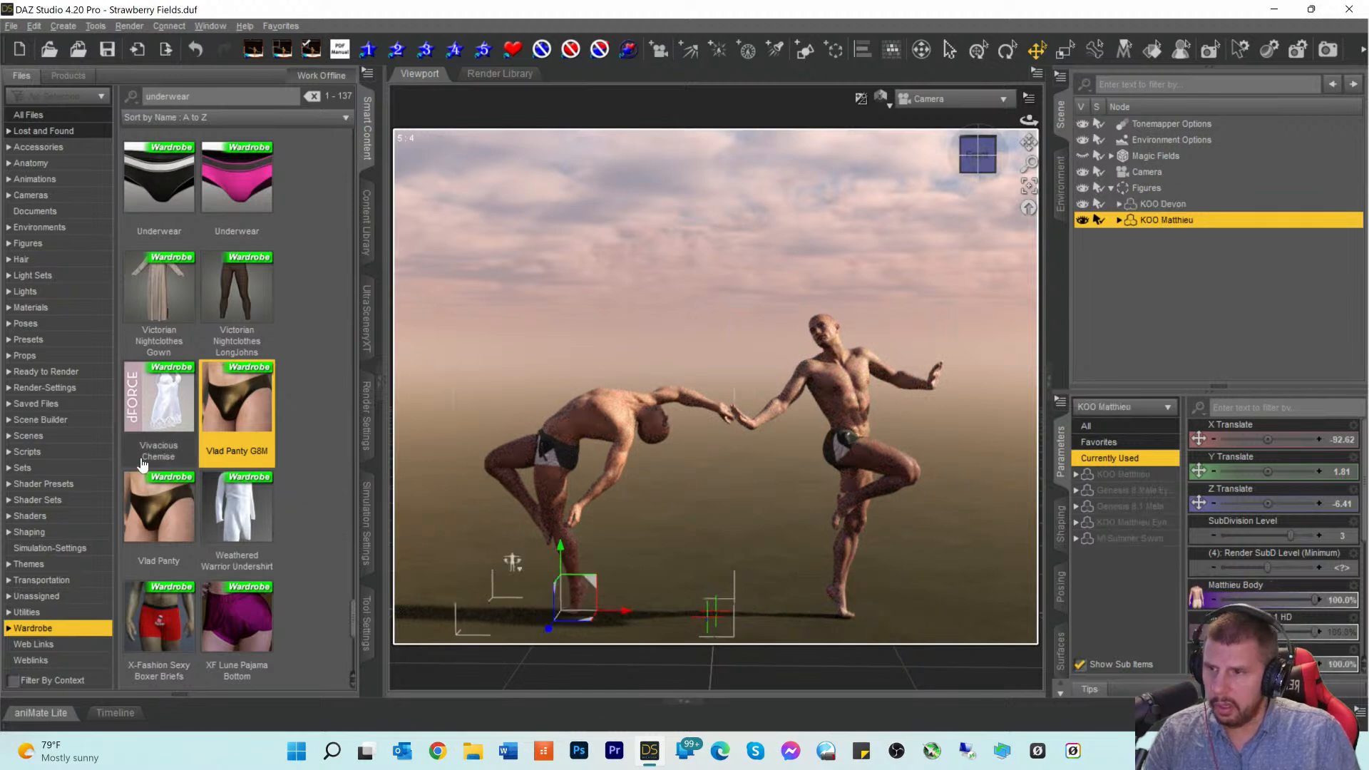
{"action": "double_click", "coordinate": [228, 389]}
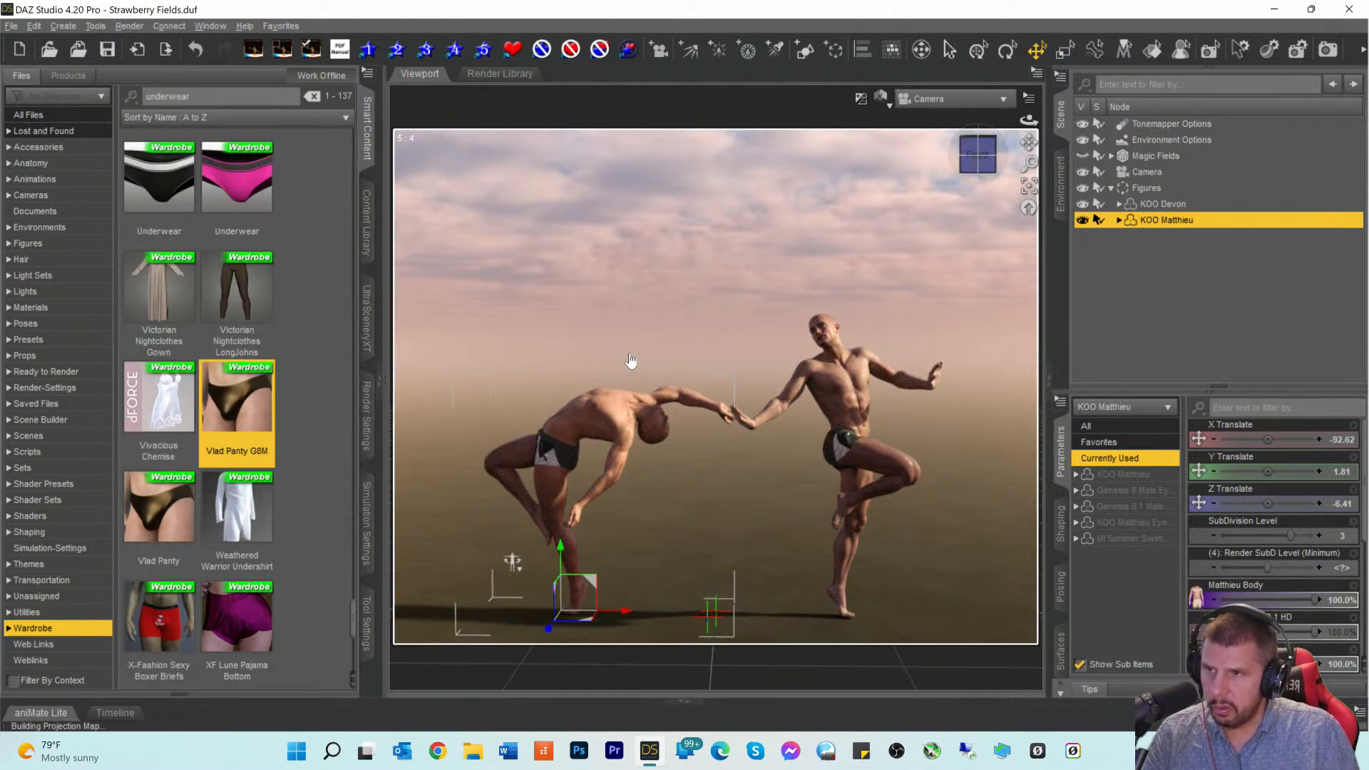
Step: Explore the product that Vlad Panty G8M belongs to and look through its Materials and Wardrobe files
{"action": "right_click", "coordinate": [229, 411]}
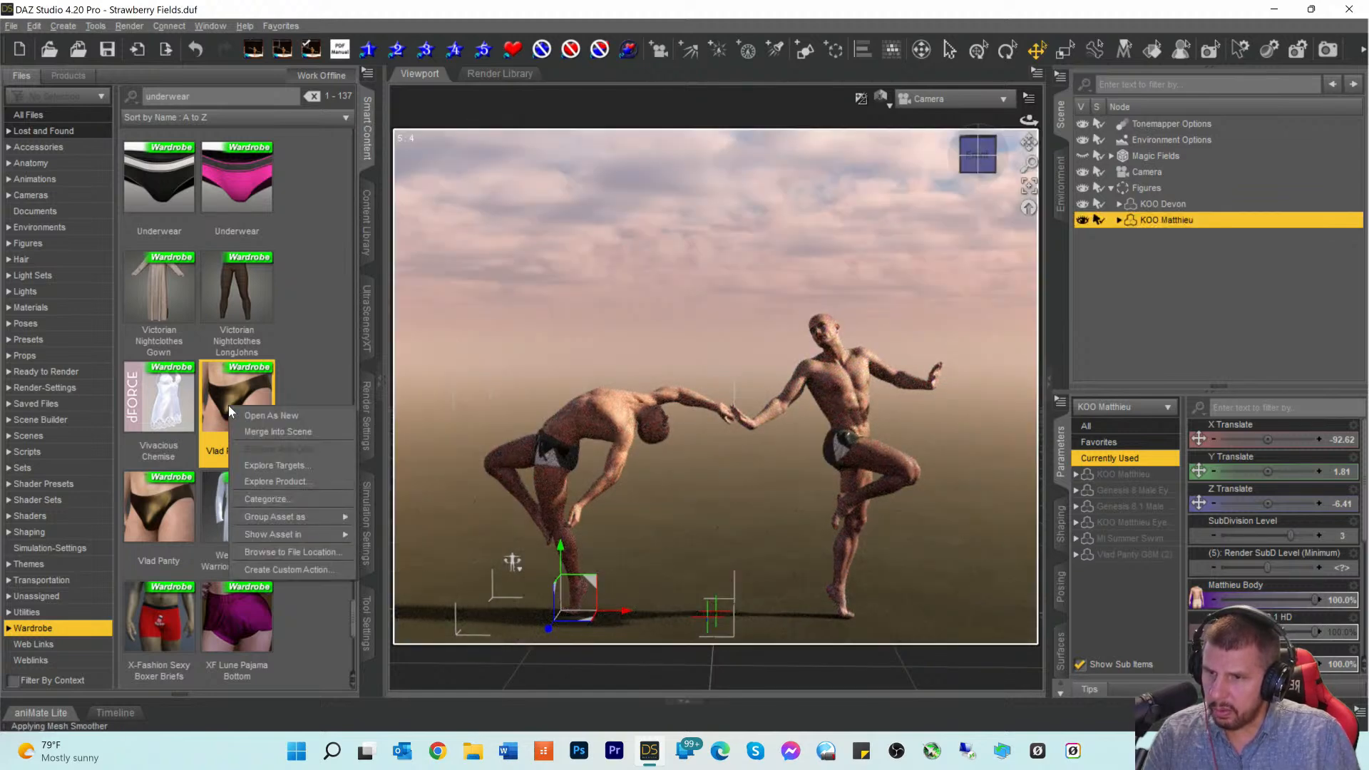
{"action": "left_click", "coordinate": [258, 480]}
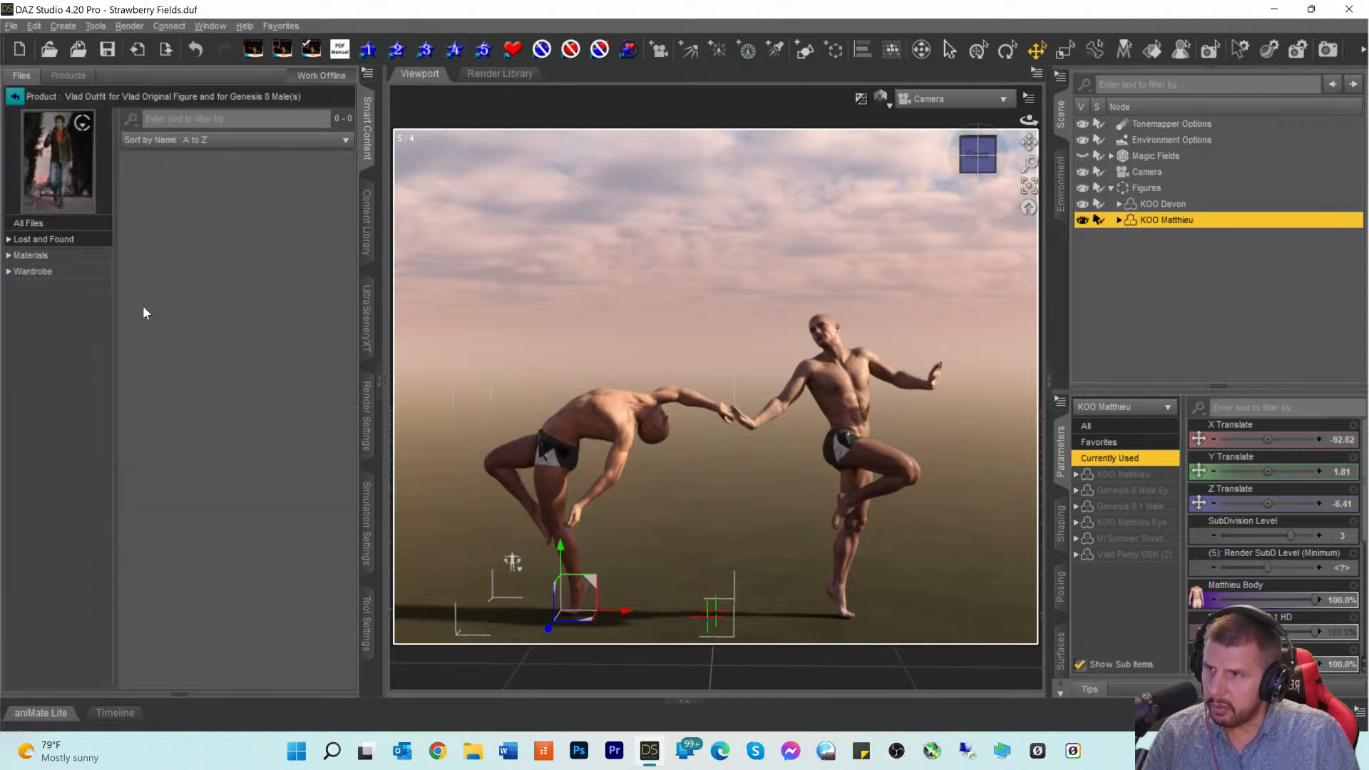
{"action": "left_click", "coordinate": [31, 273]}
{"action": "left_click", "coordinate": [31, 256]}
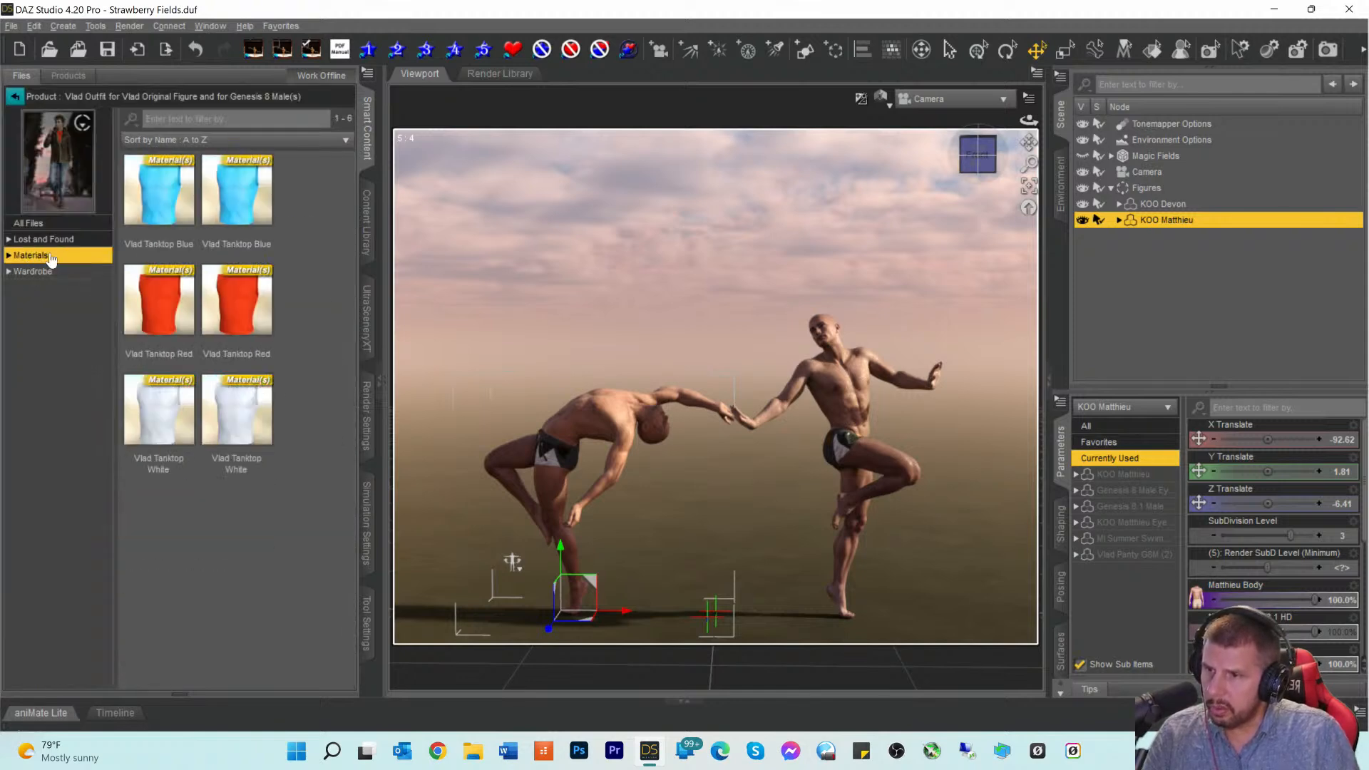
{"action": "left_click", "coordinate": [25, 275]}
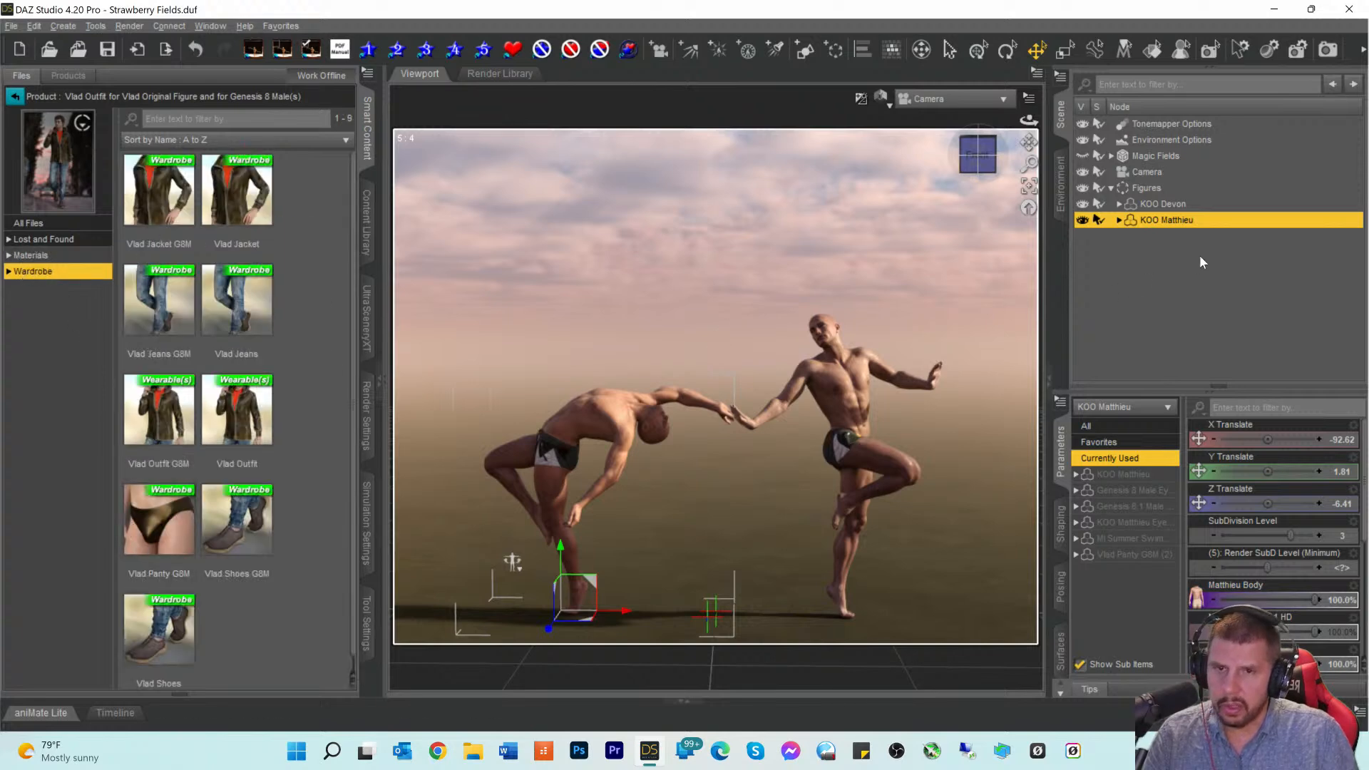
Step: Hide and delete the MI Summer Swimwear Set 2 items worn by KOO Matthieu and KOO Devon
{"action": "left_click", "coordinate": [1119, 220]}
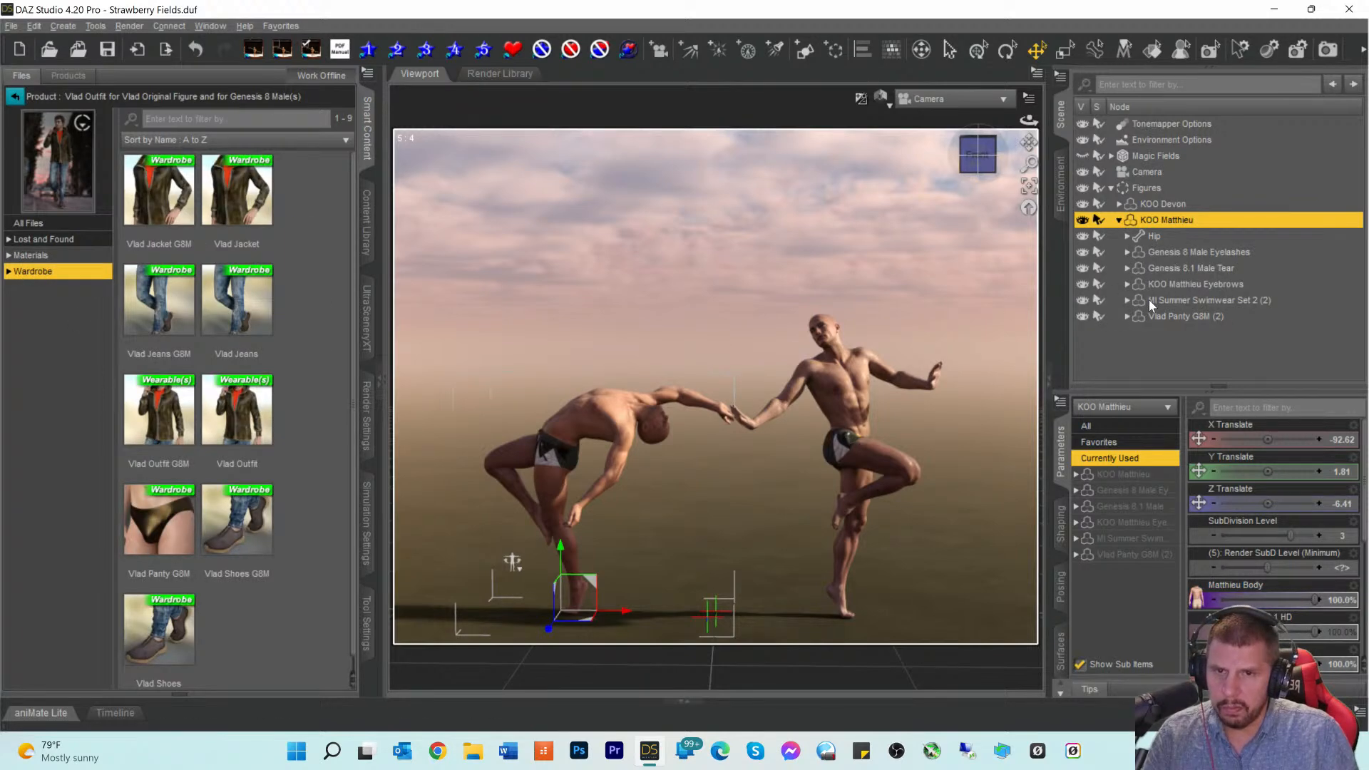
{"action": "left_click", "coordinate": [1115, 302]}
{"action": "left_click", "coordinate": [1083, 300]}
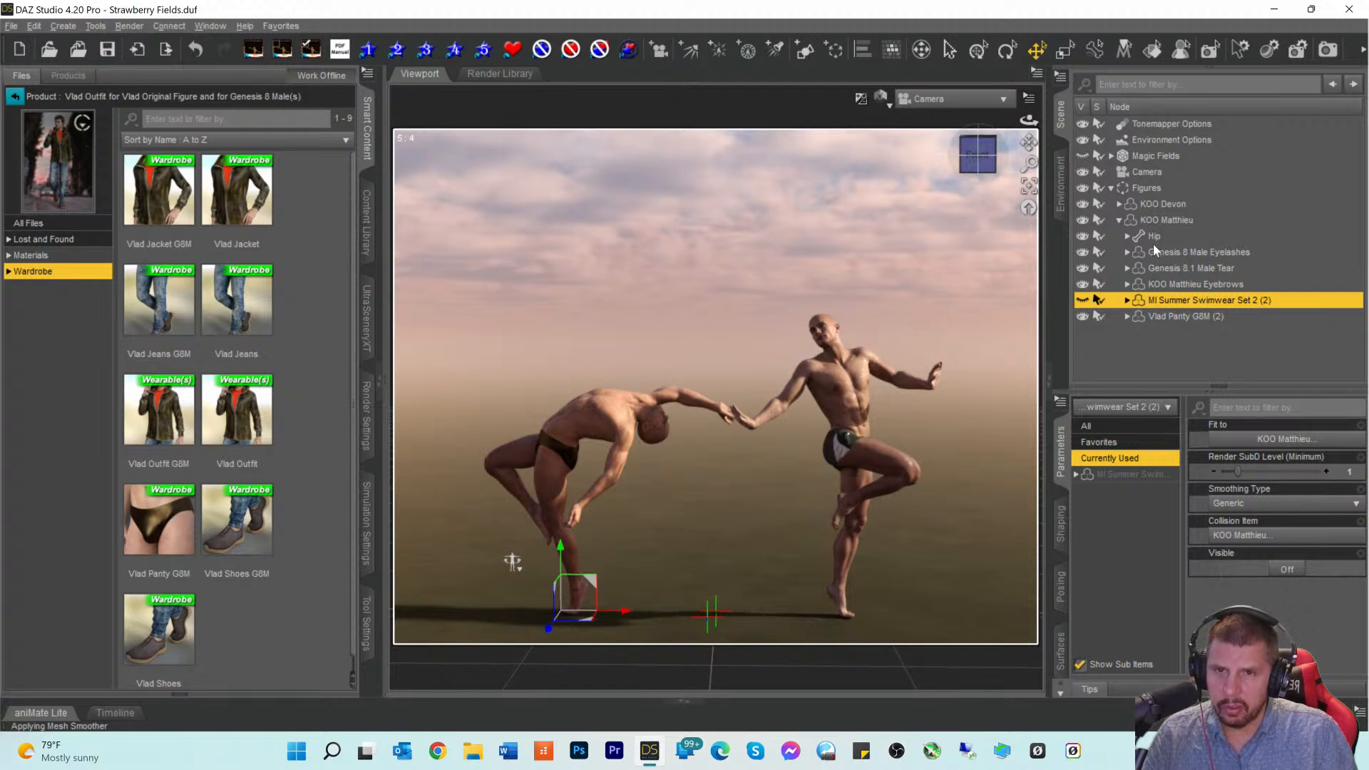
{"action": "left_click", "coordinate": [1130, 206]}
{"action": "left_click", "coordinate": [1118, 204]}
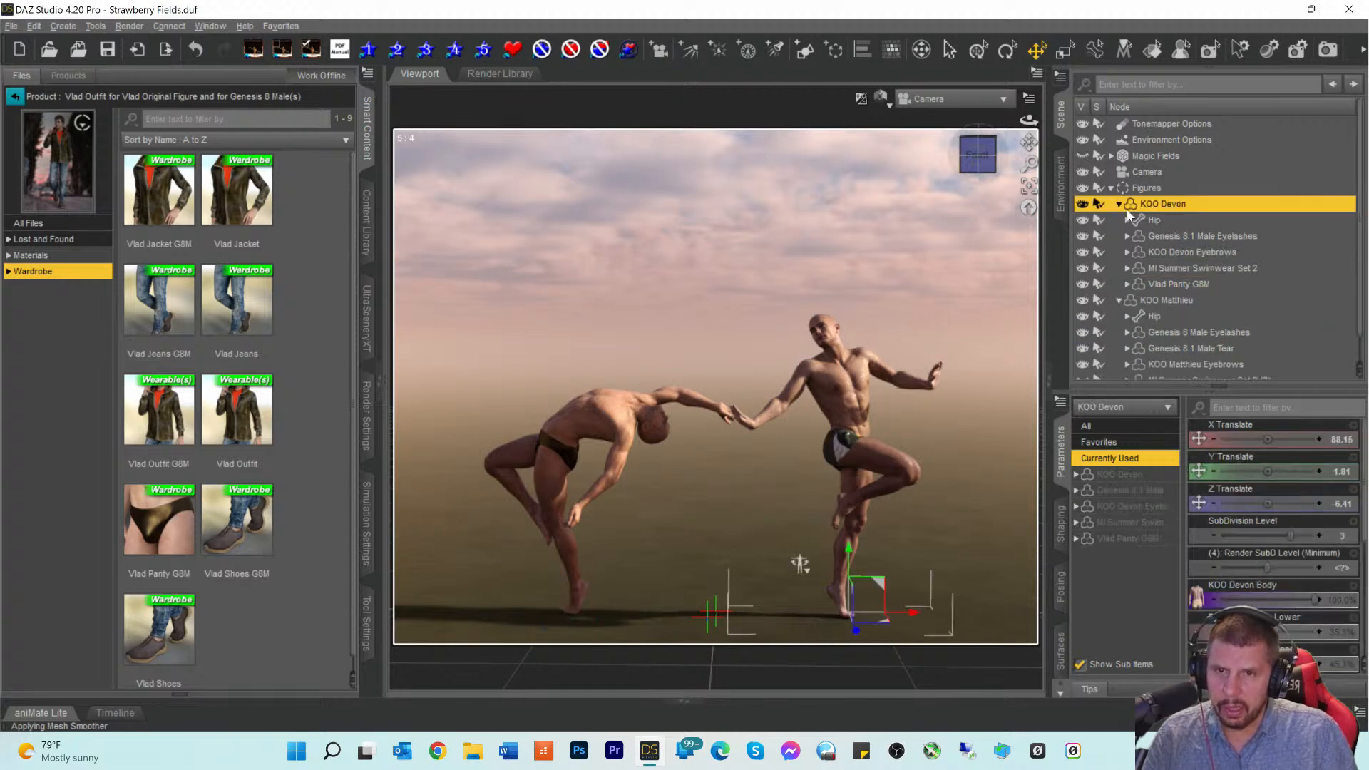
{"action": "left_click", "coordinate": [1165, 269]}
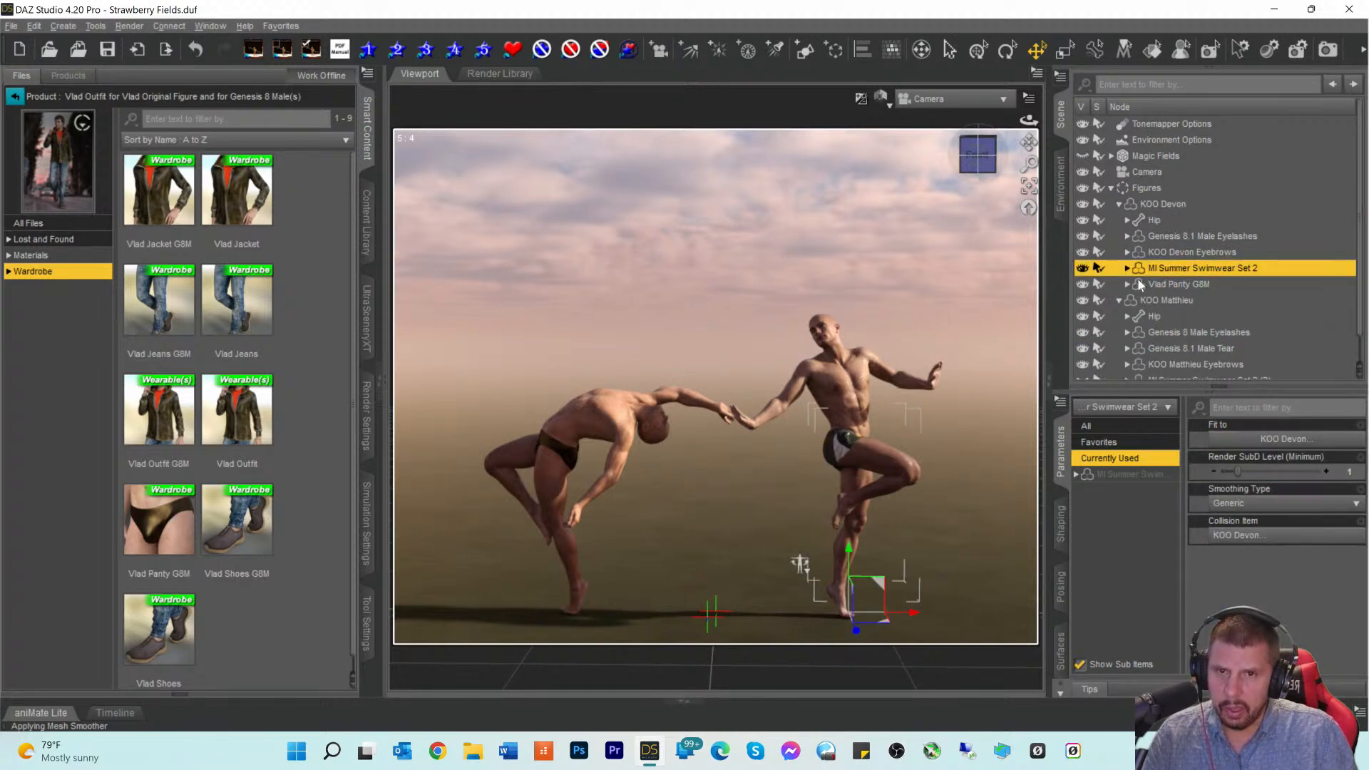
{"action": "left_click", "coordinate": [1082, 268]}
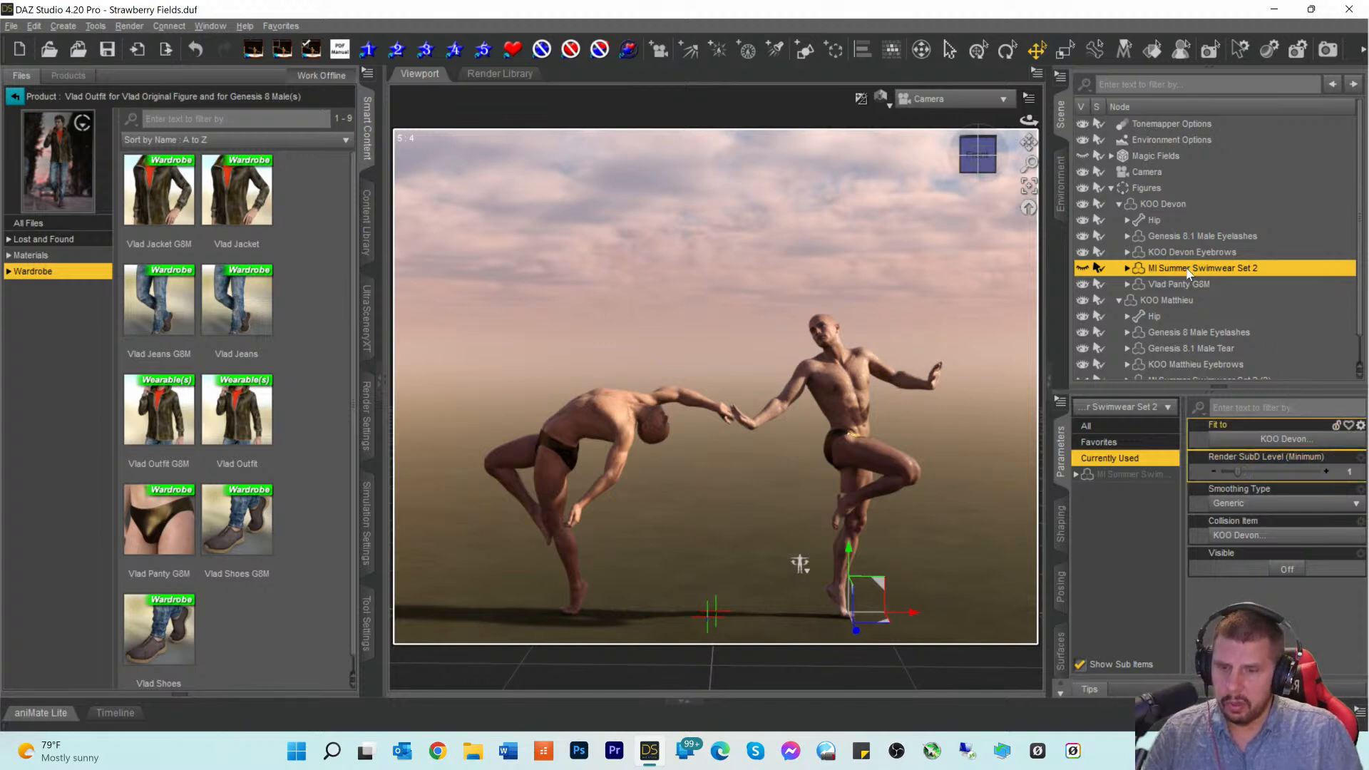
{"action": "key", "text": "Delete"}
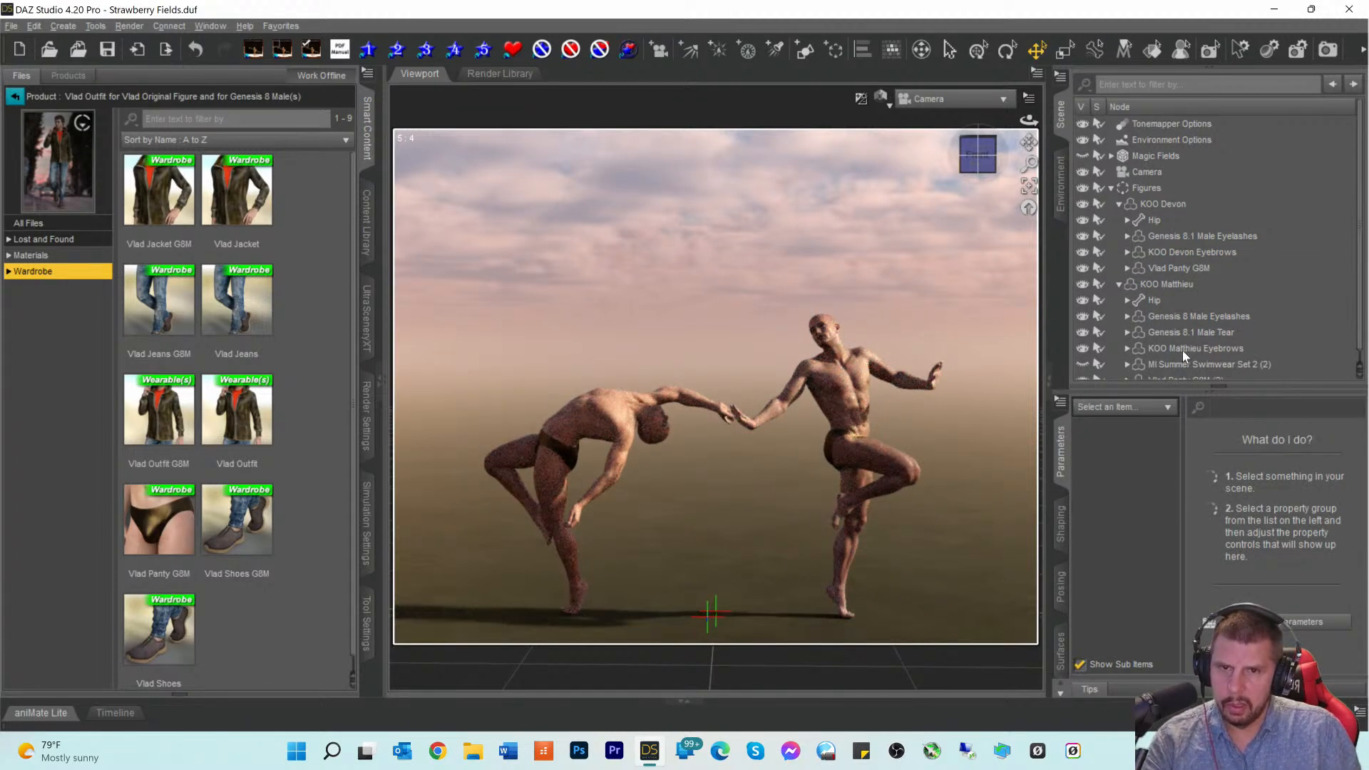
{"action": "left_click", "coordinate": [1180, 359]}
{"action": "key", "text": "Delete"}
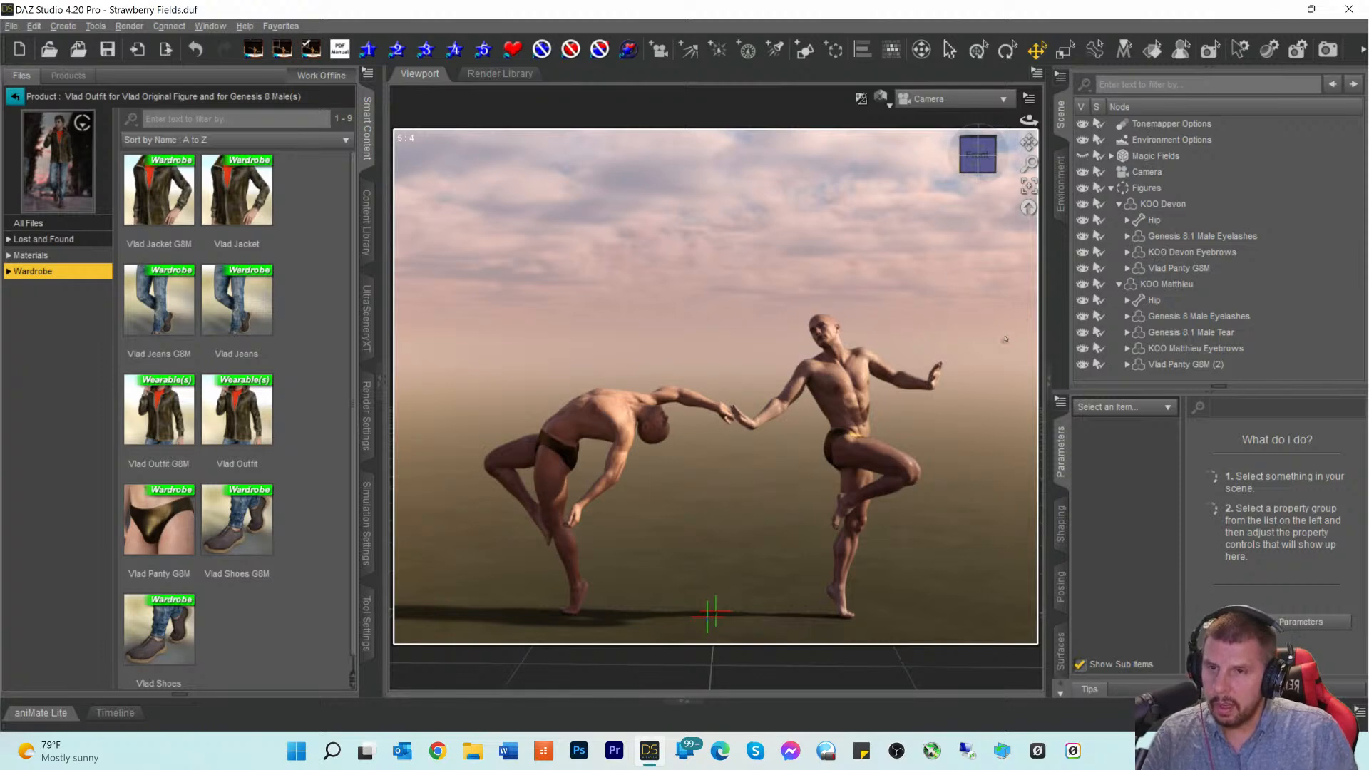
Step: Leave the product view and list all Hair files with the underwear filter cleared
{"action": "left_click", "coordinate": [14, 97]}
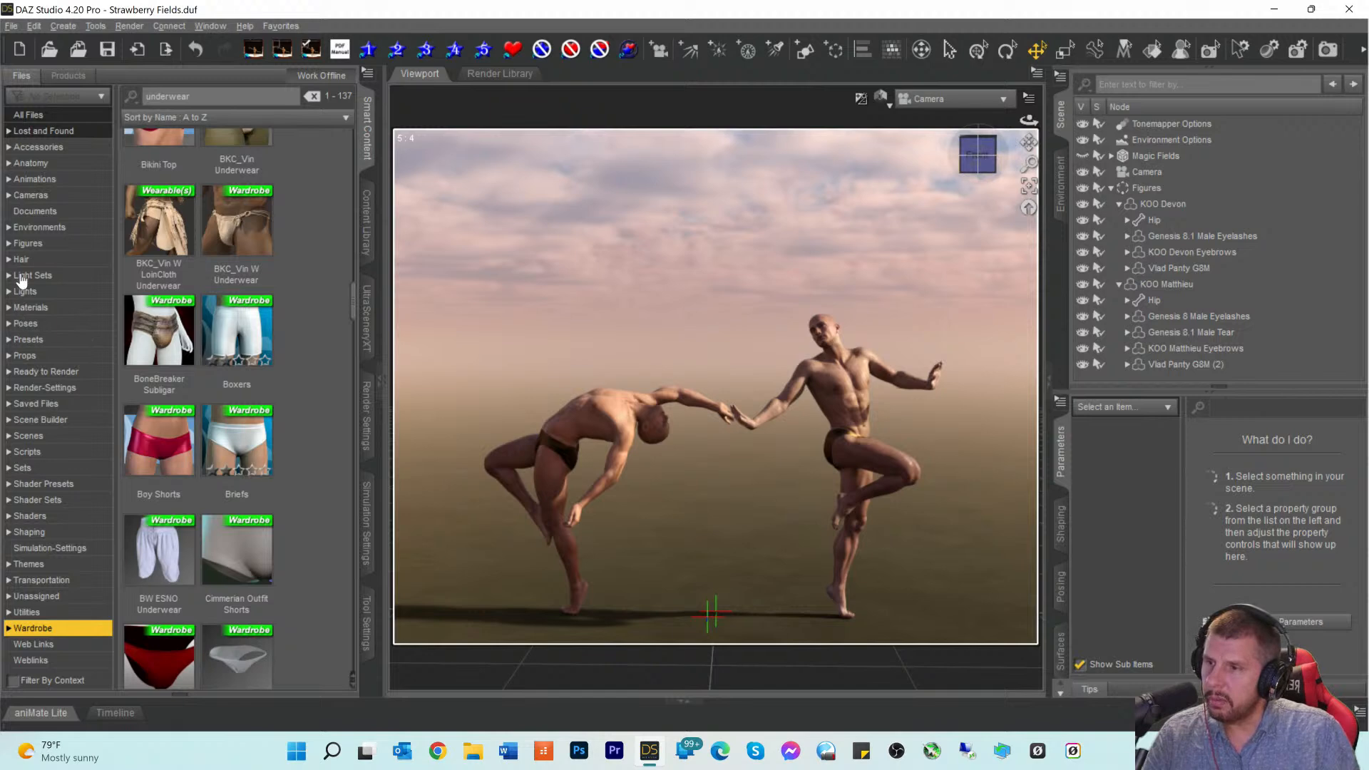
{"action": "left_click", "coordinate": [22, 261]}
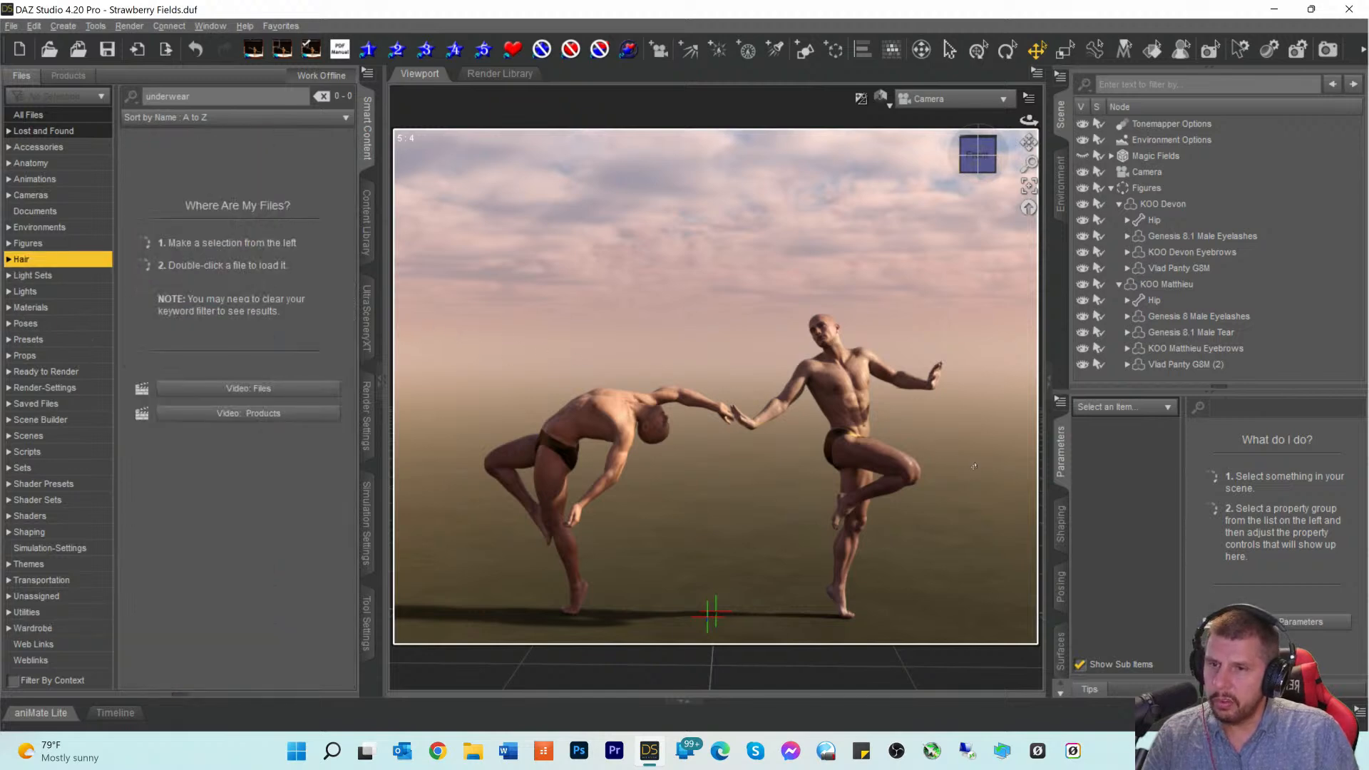
{"action": "double_click", "coordinate": [210, 95]}
{"action": "key", "text": "BackSpace"}
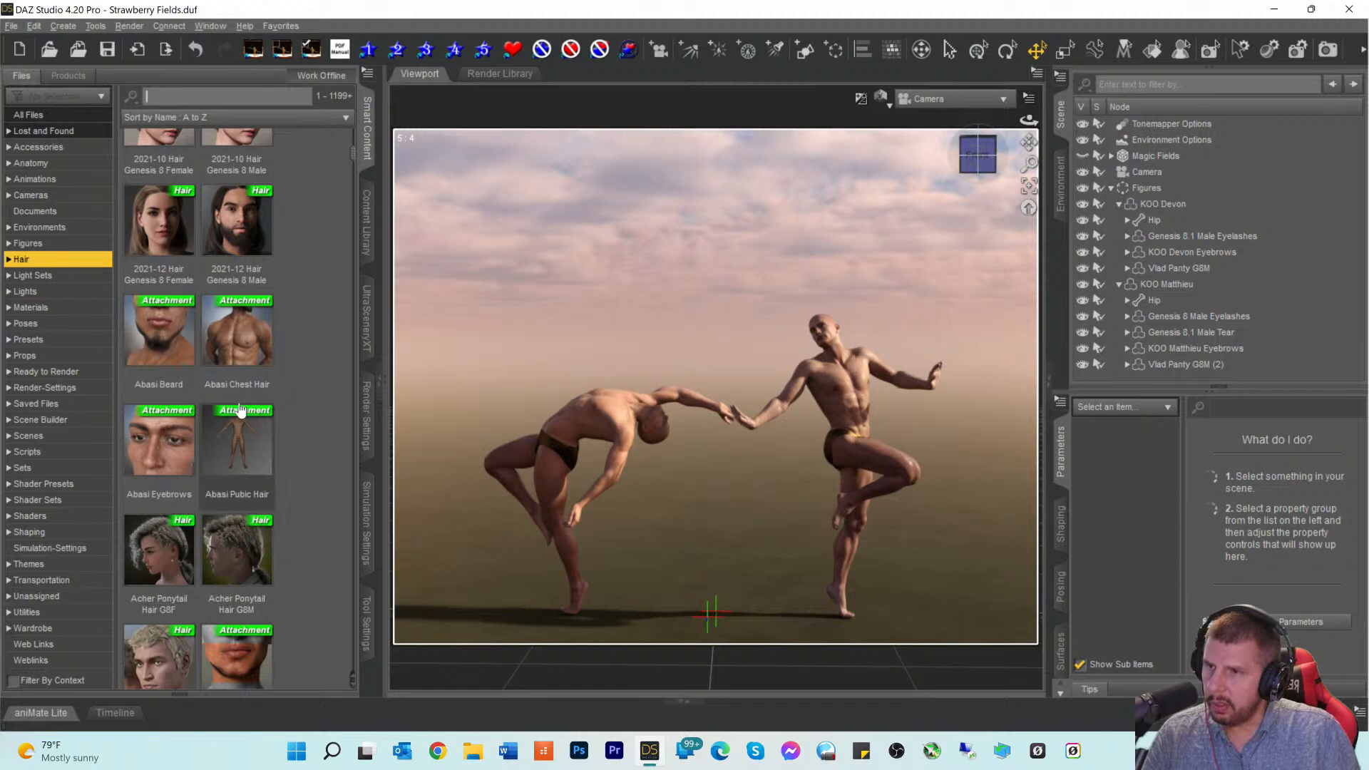
Step: Load Aegeus Hair Genesis 8 Male onto KOO Matthieu
{"action": "scroll", "coordinate": [241, 392], "scroll_direction": "down", "scroll_amount": 4}
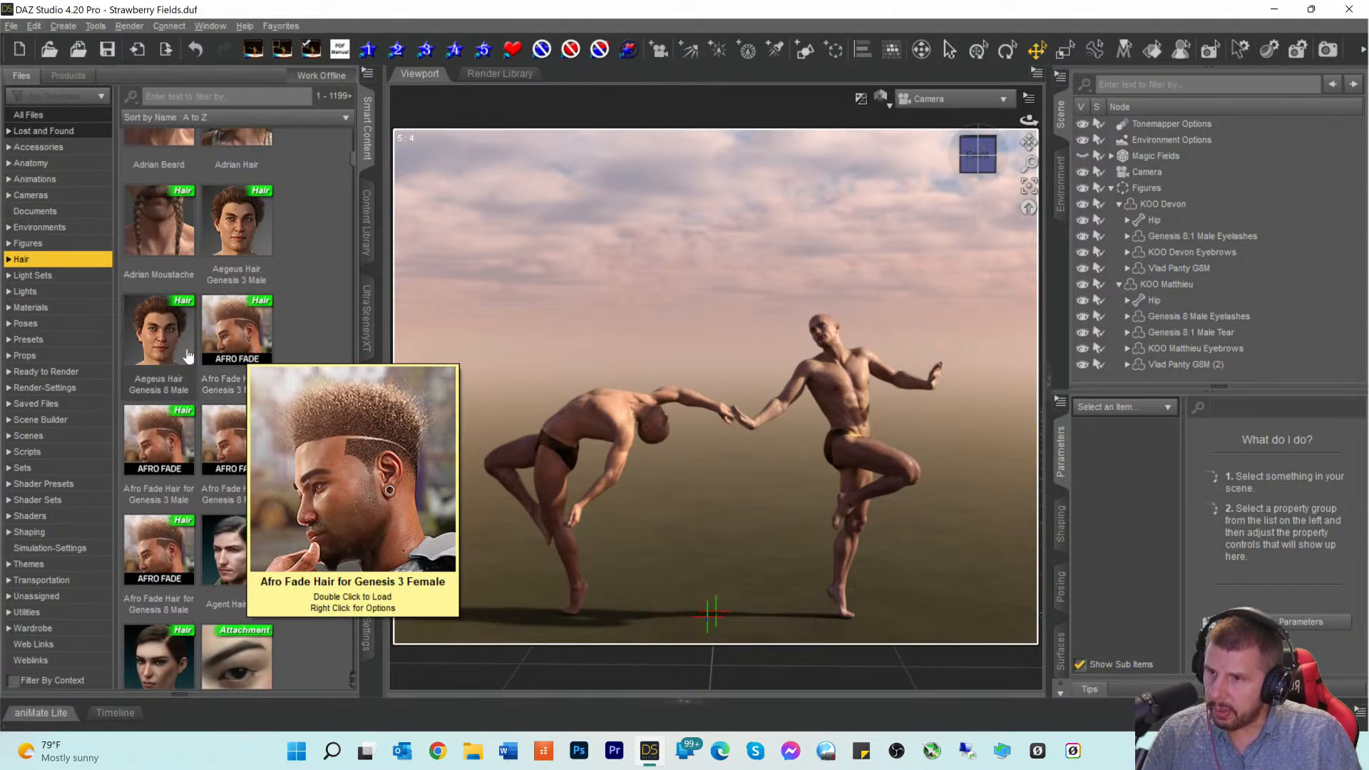
{"action": "mouse_move", "coordinate": [168, 356]}
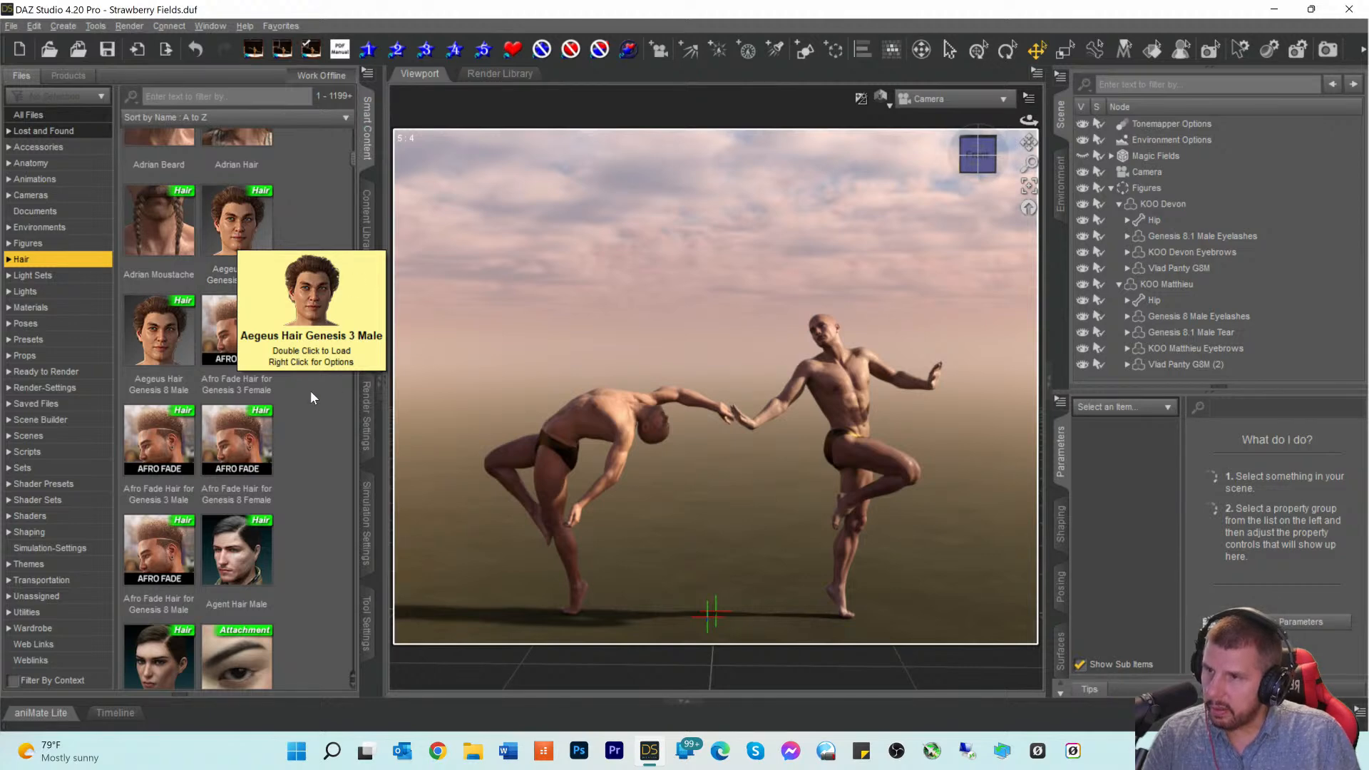
{"action": "left_click", "coordinate": [171, 338]}
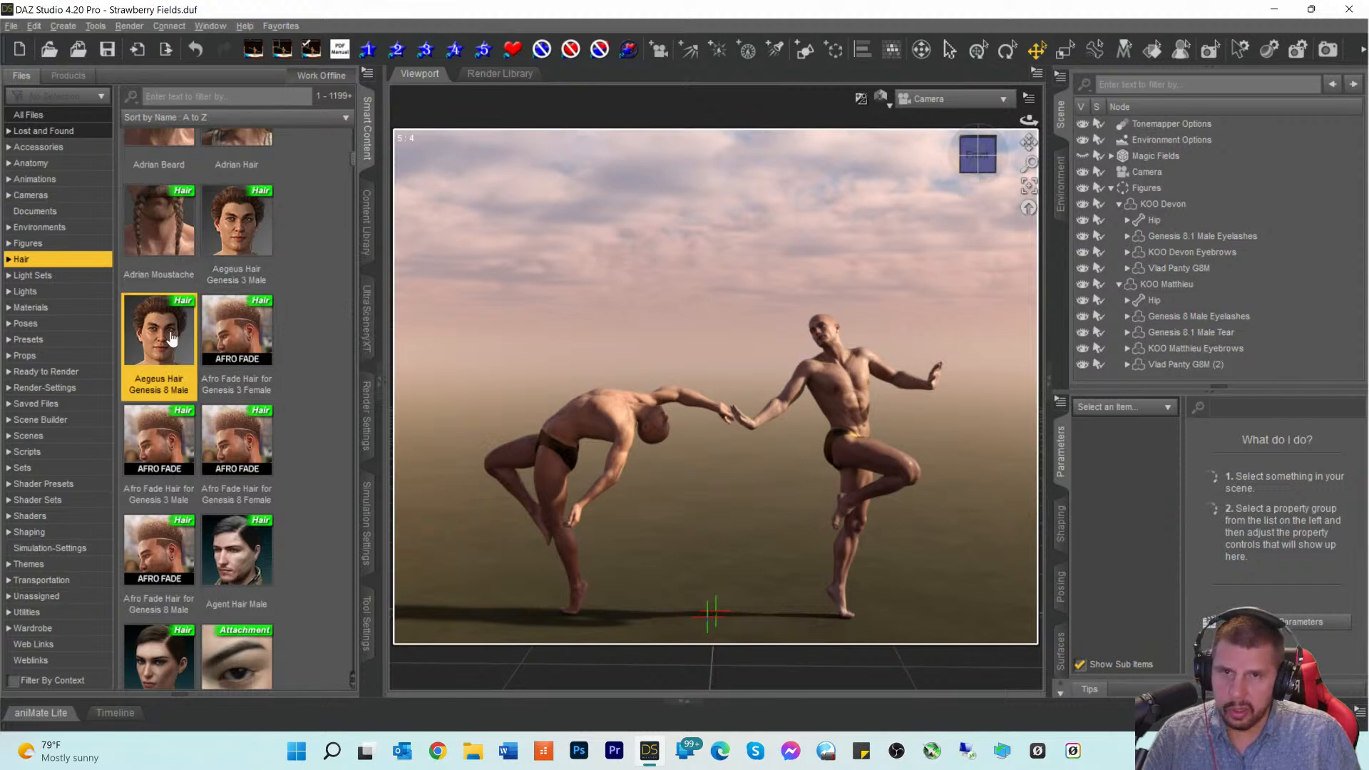
{"action": "left_click", "coordinate": [1141, 203]}
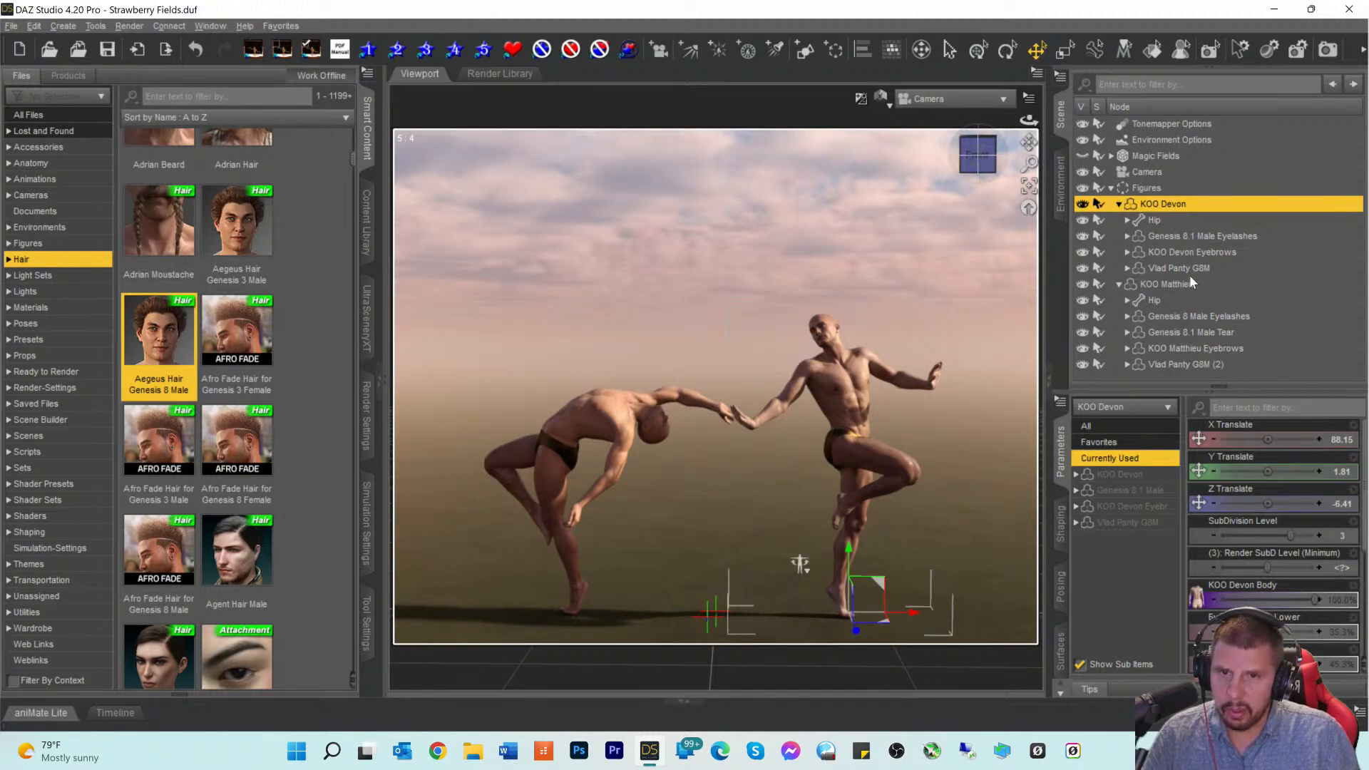
{"action": "left_click", "coordinate": [1155, 285]}
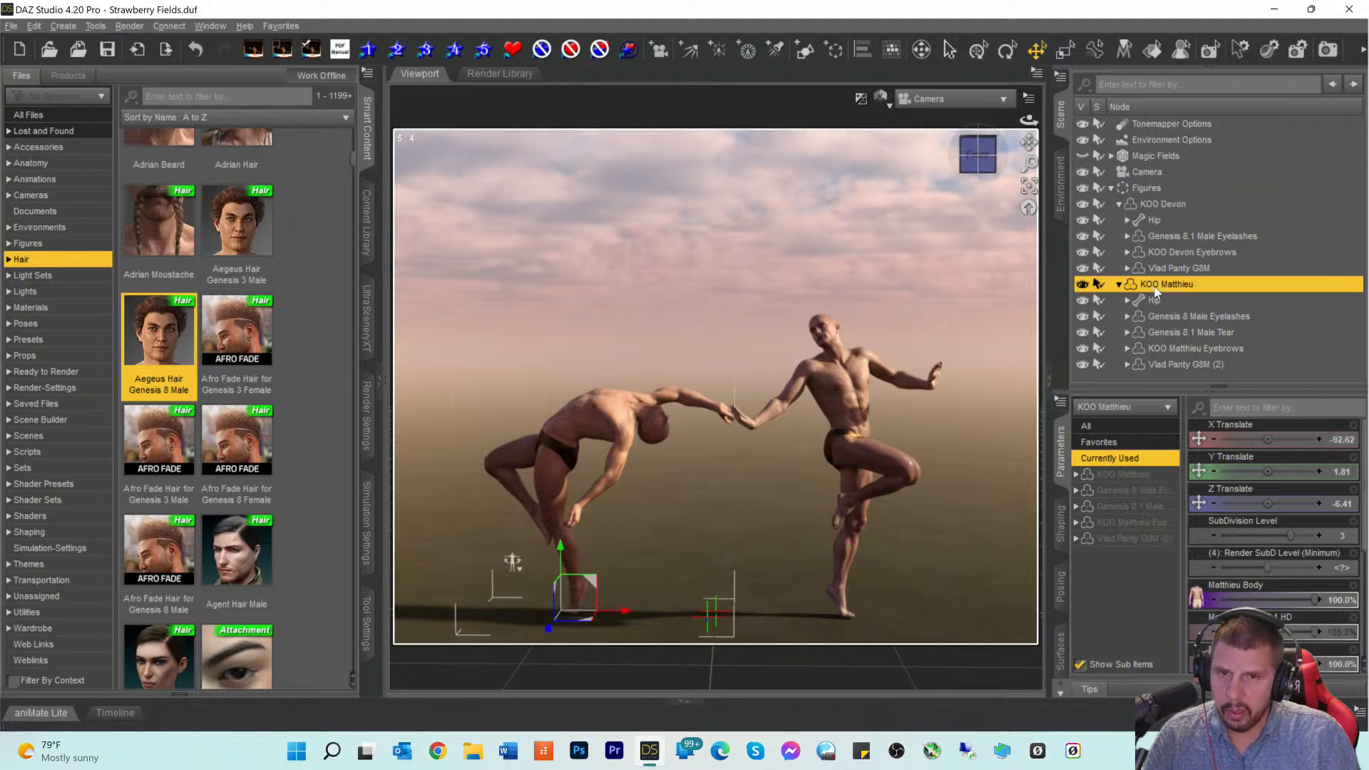
{"action": "double_click", "coordinate": [154, 331]}
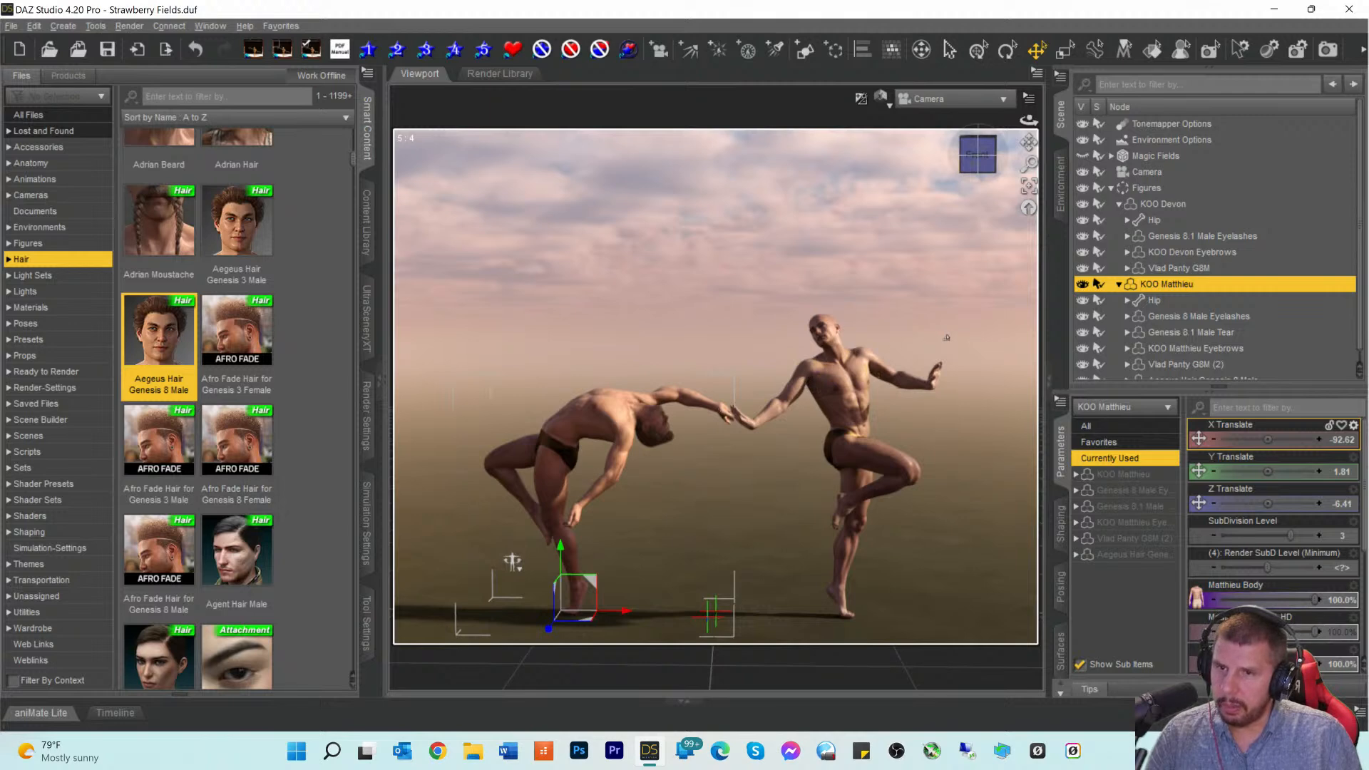
Step: Load Agent Hair Male onto KOO Devon
{"action": "left_click", "coordinate": [1145, 205]}
{"action": "scroll", "coordinate": [251, 549], "scroll_direction": "down", "scroll_amount": 5}
{"action": "scroll", "coordinate": [251, 549], "scroll_direction": "up", "scroll_amount": 3}
{"action": "mouse_move", "coordinate": [236, 220]}
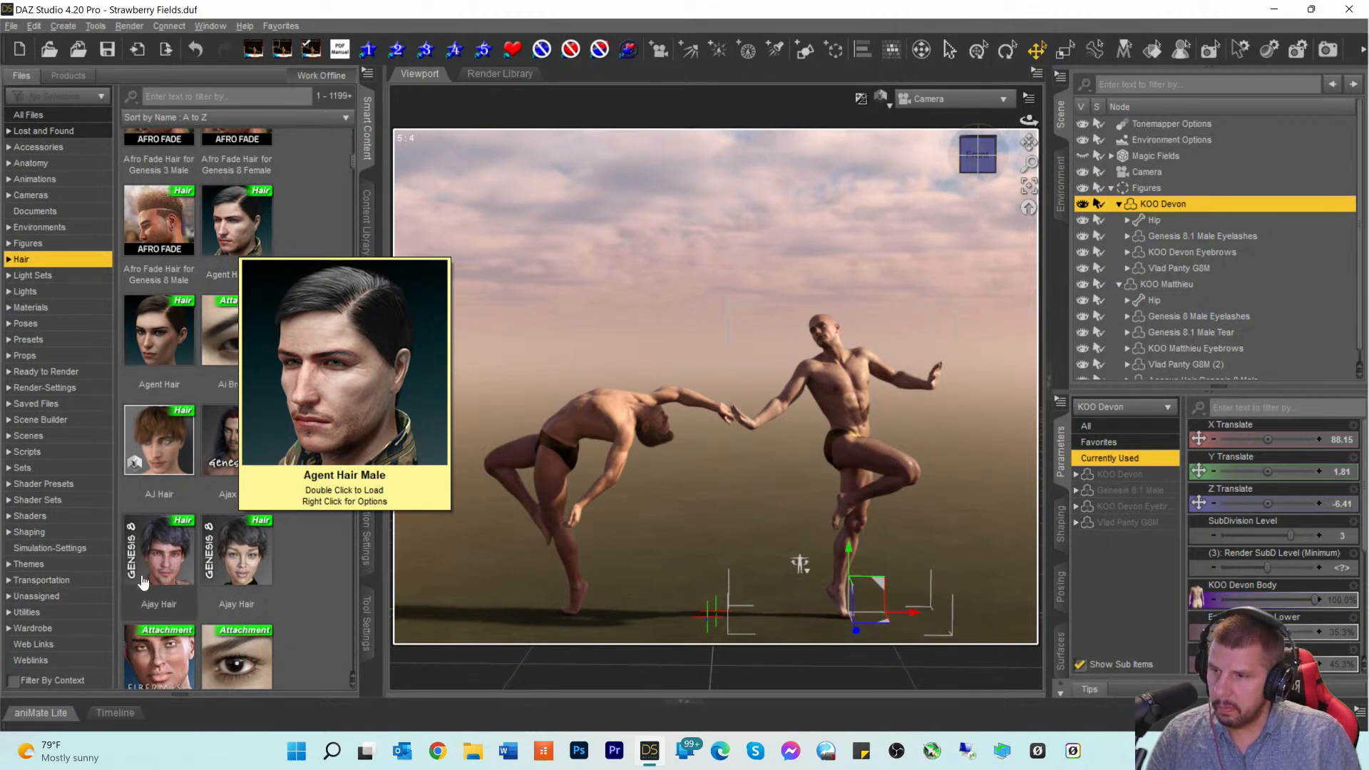
{"action": "double_click", "coordinate": [237, 227]}
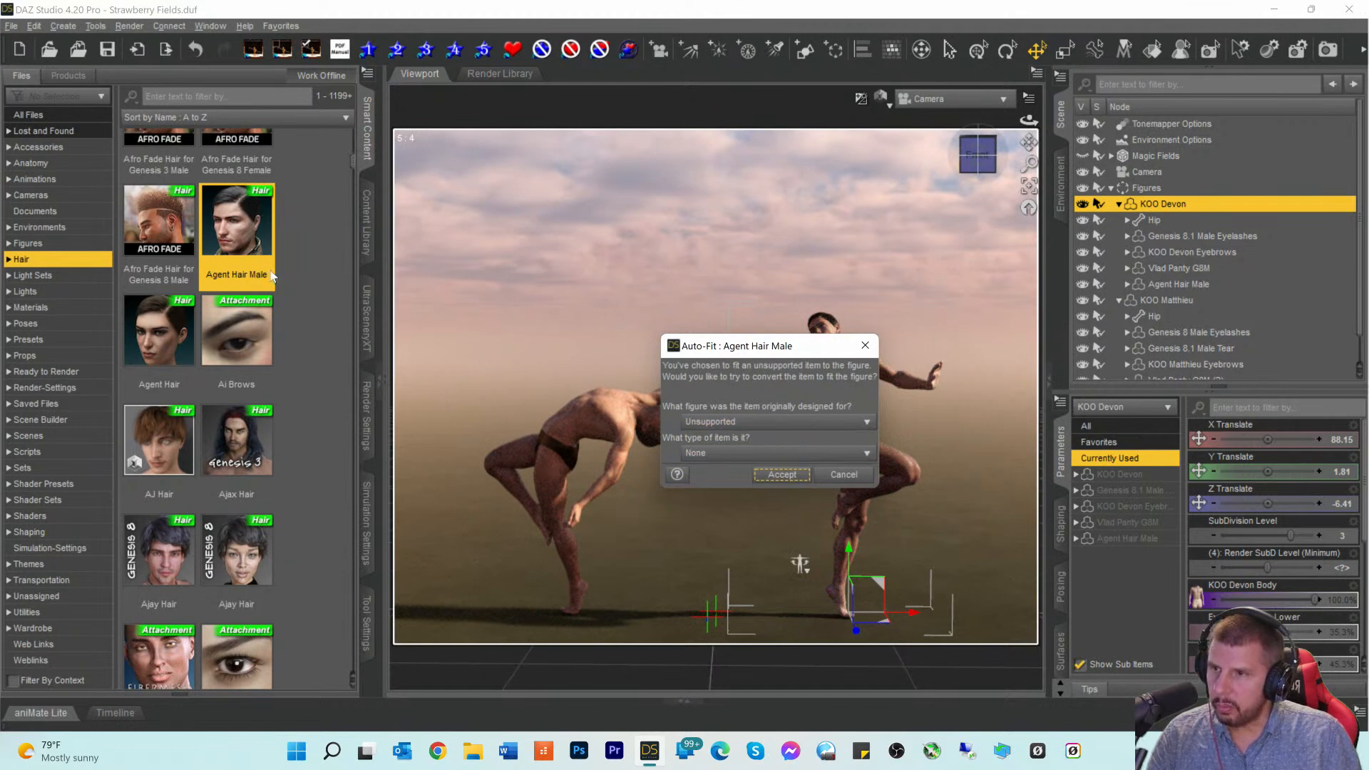
Step: Auto-fit Agent Hair Male to KOO Devon as a Genesis 3 Male item of type Hair/Short Hair
{"action": "left_click", "coordinate": [767, 422]}
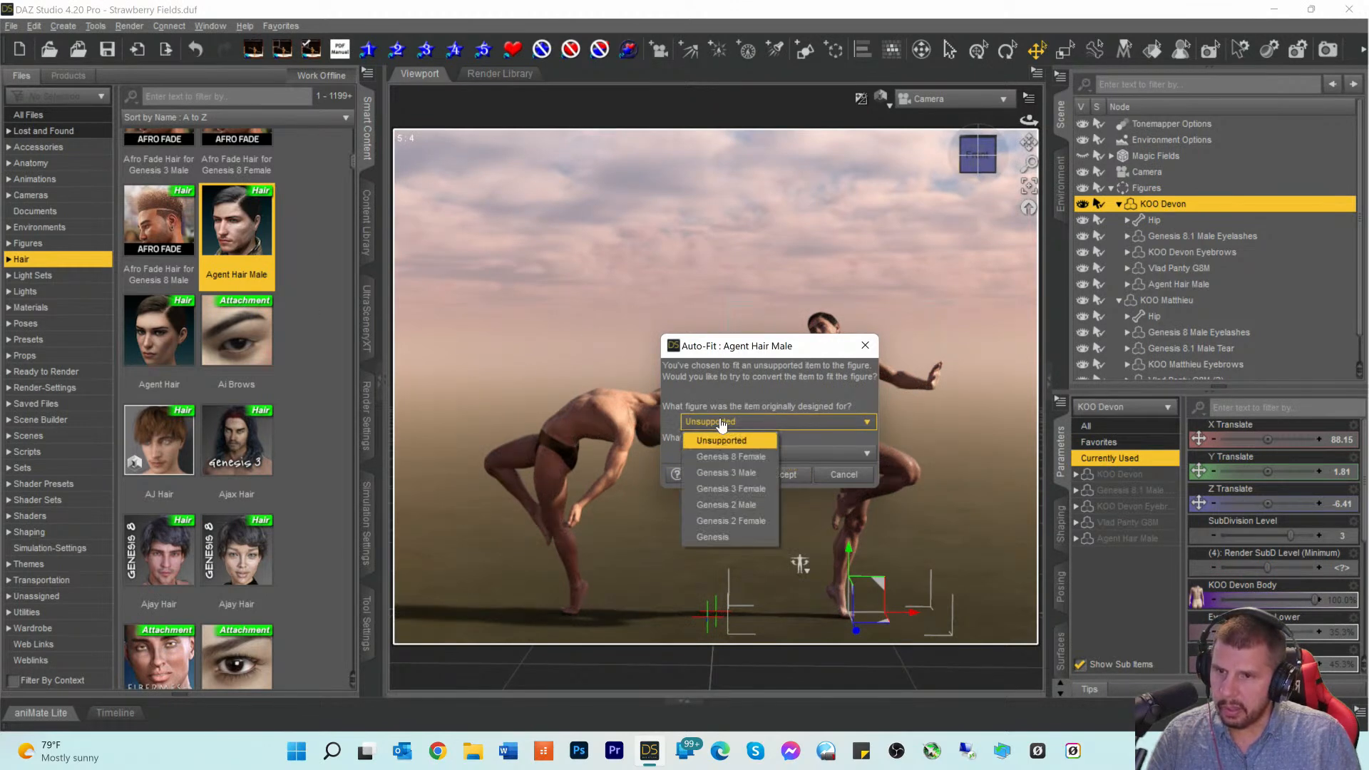
{"action": "left_click", "coordinate": [716, 472]}
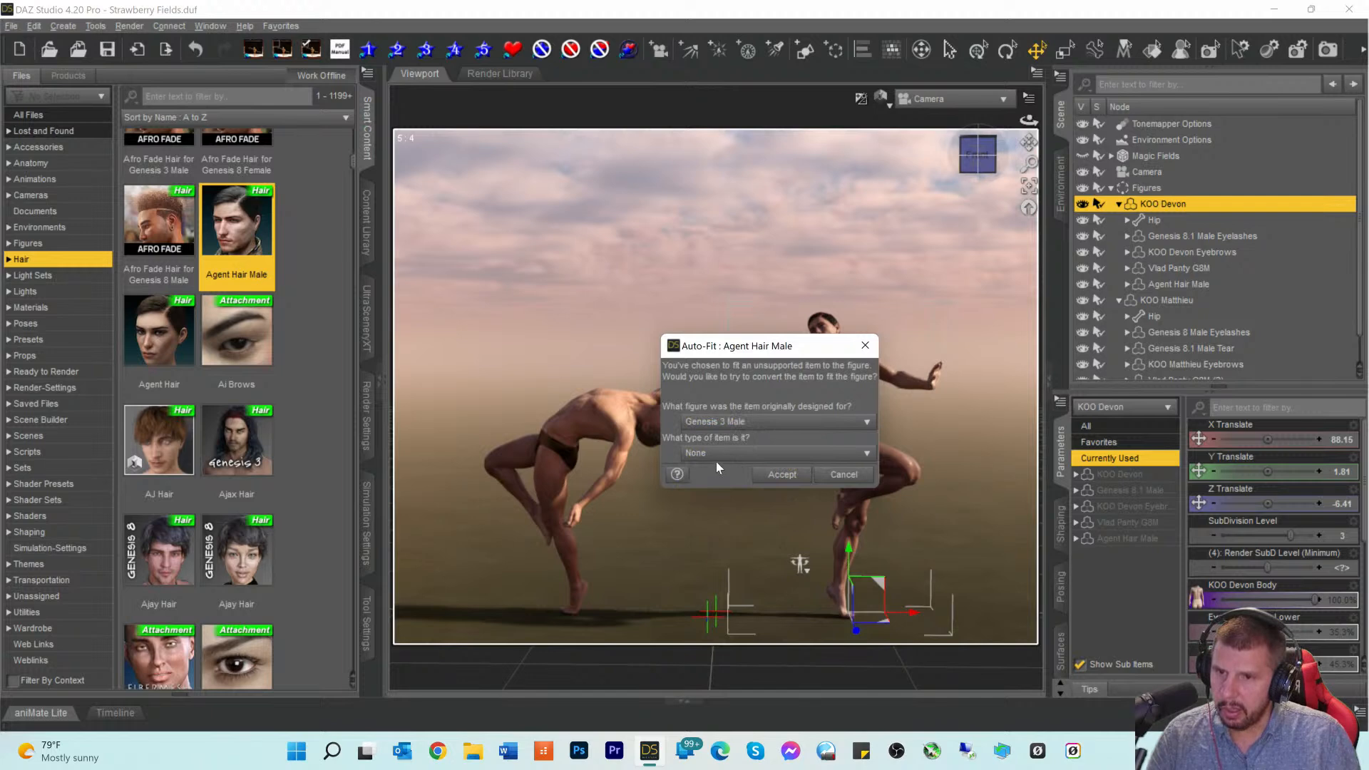
{"action": "left_click", "coordinate": [717, 456]}
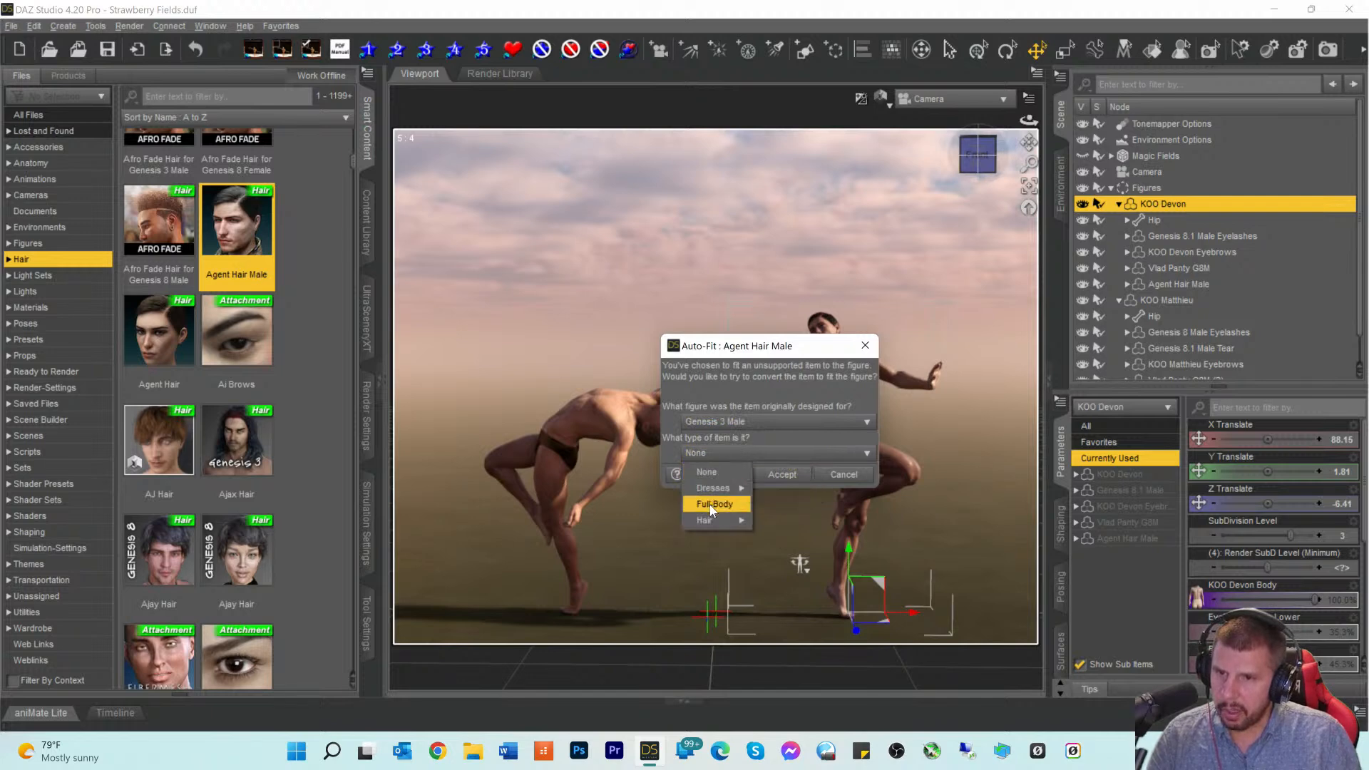
{"action": "mouse_move", "coordinate": [708, 515]}
{"action": "left_click", "coordinate": [758, 518]}
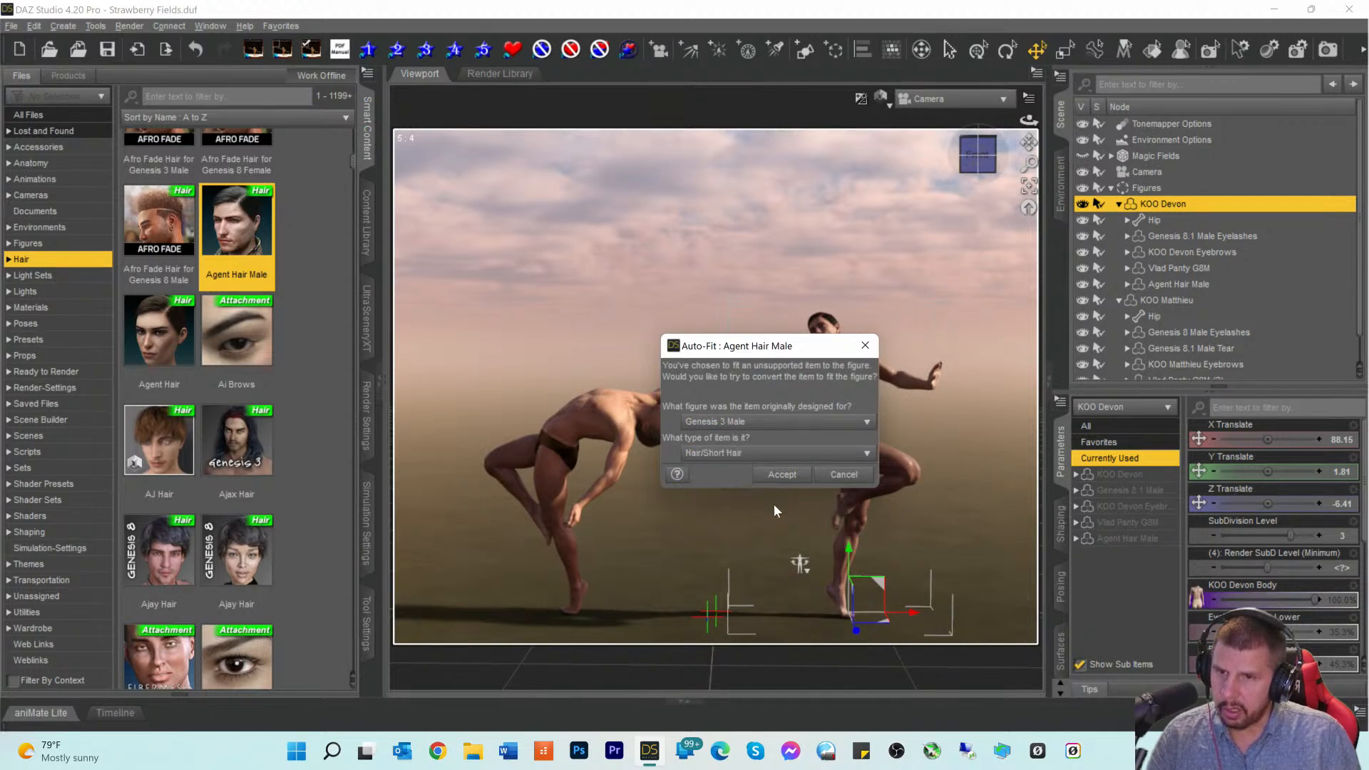
{"action": "left_click", "coordinate": [788, 479]}
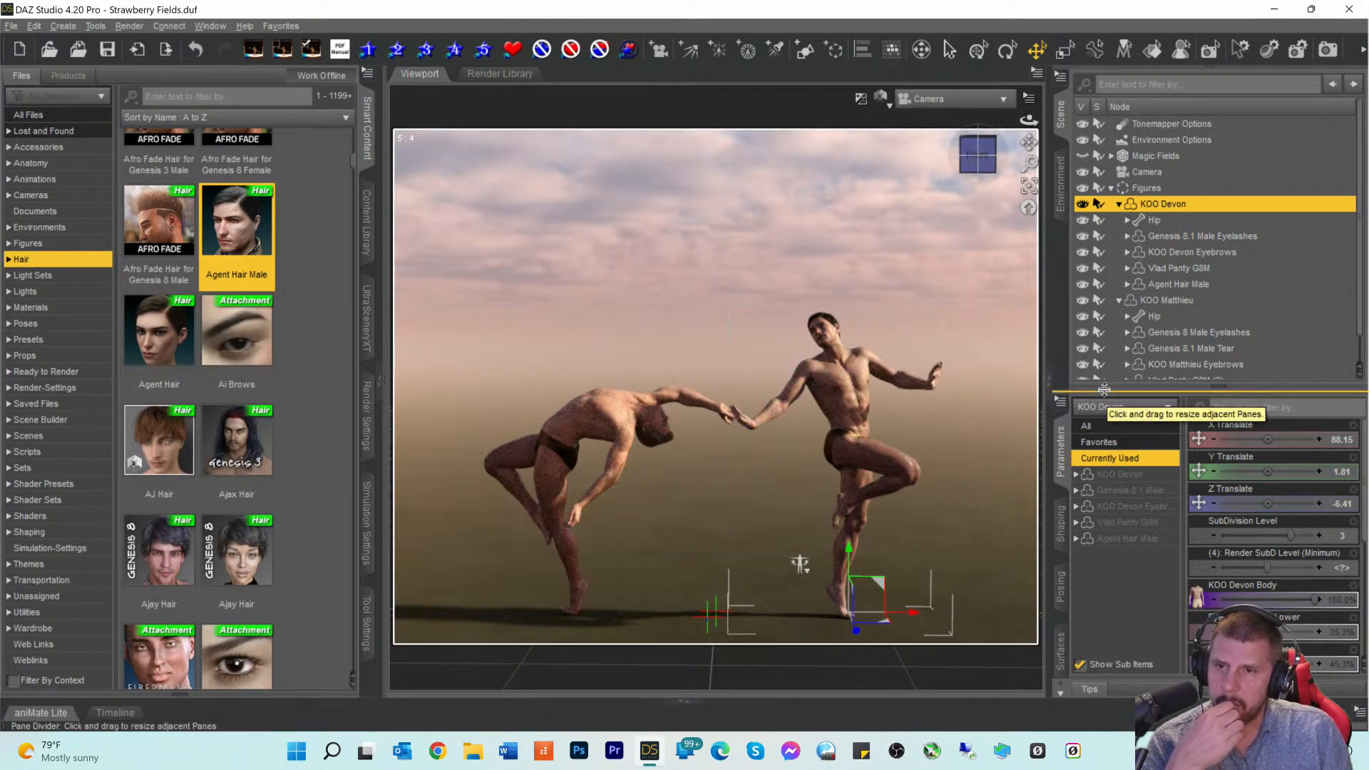
Step: Replace Agent Hair Male on KOO Devon with Aron Short Hair
{"action": "left_click", "coordinate": [1154, 285]}
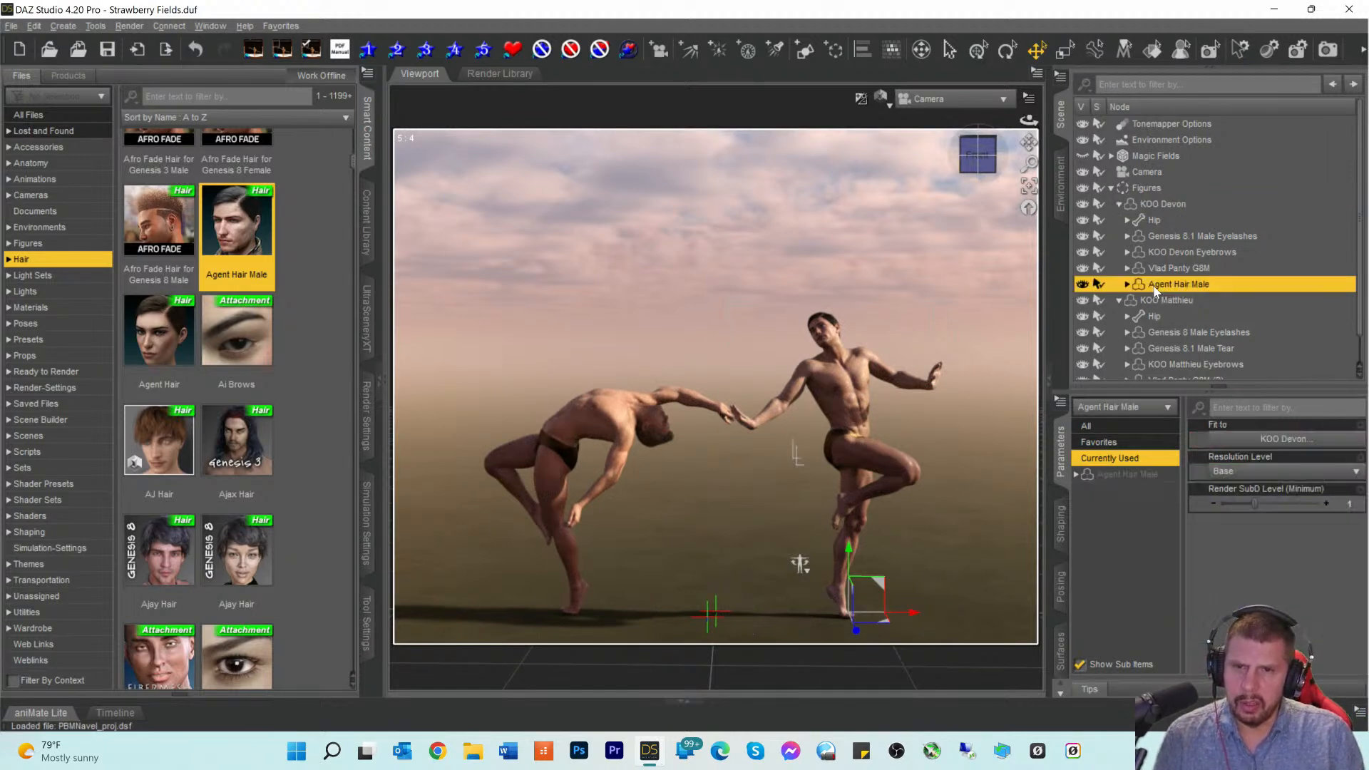
{"action": "key", "text": "Delete"}
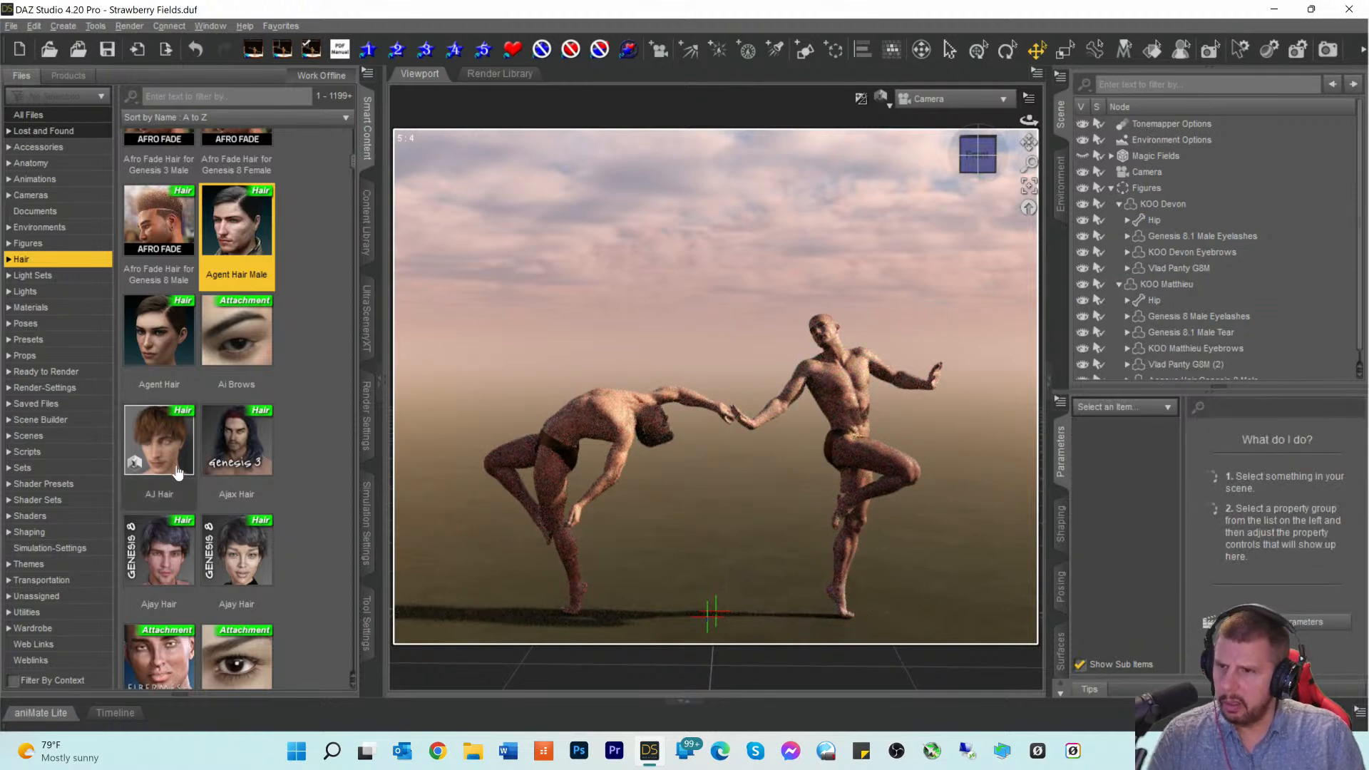
{"action": "left_click", "coordinate": [1150, 205]}
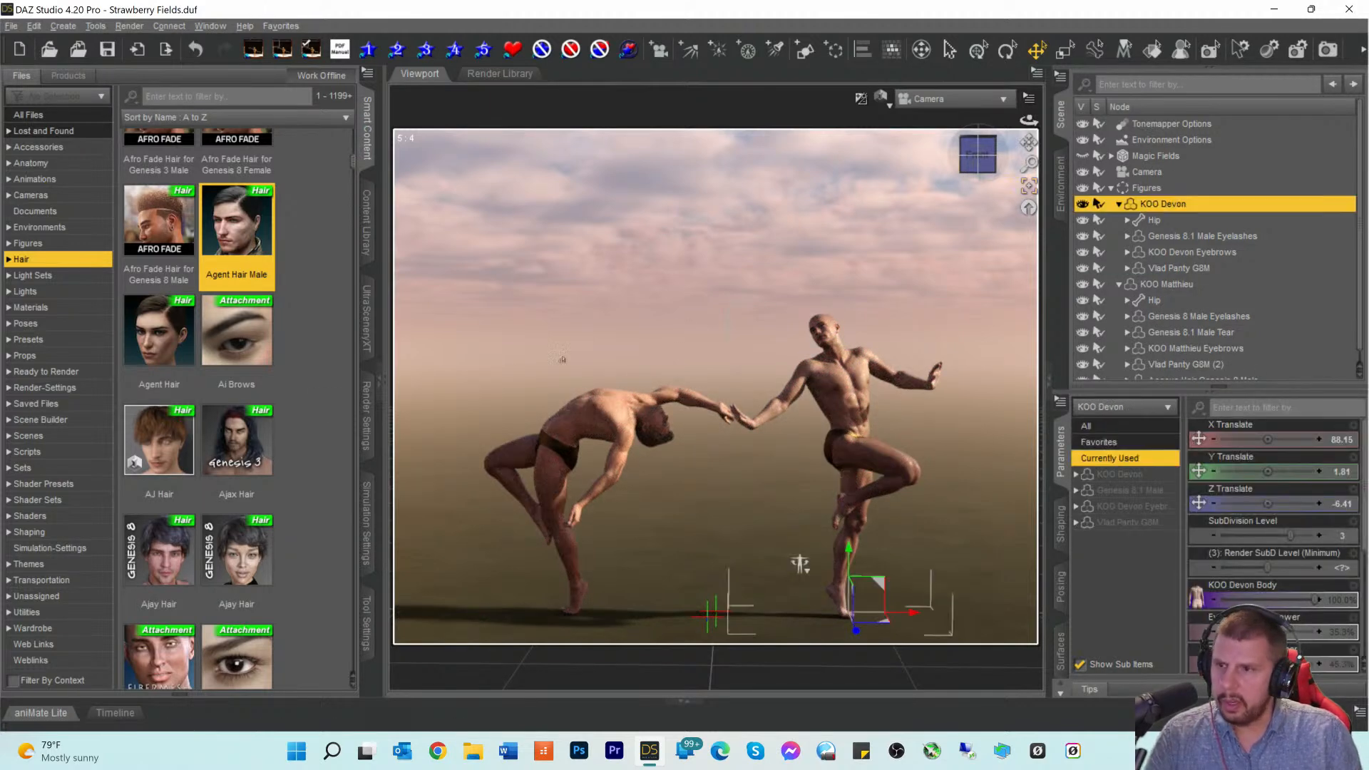
{"action": "scroll", "coordinate": [239, 479], "scroll_direction": "down", "scroll_amount": 5}
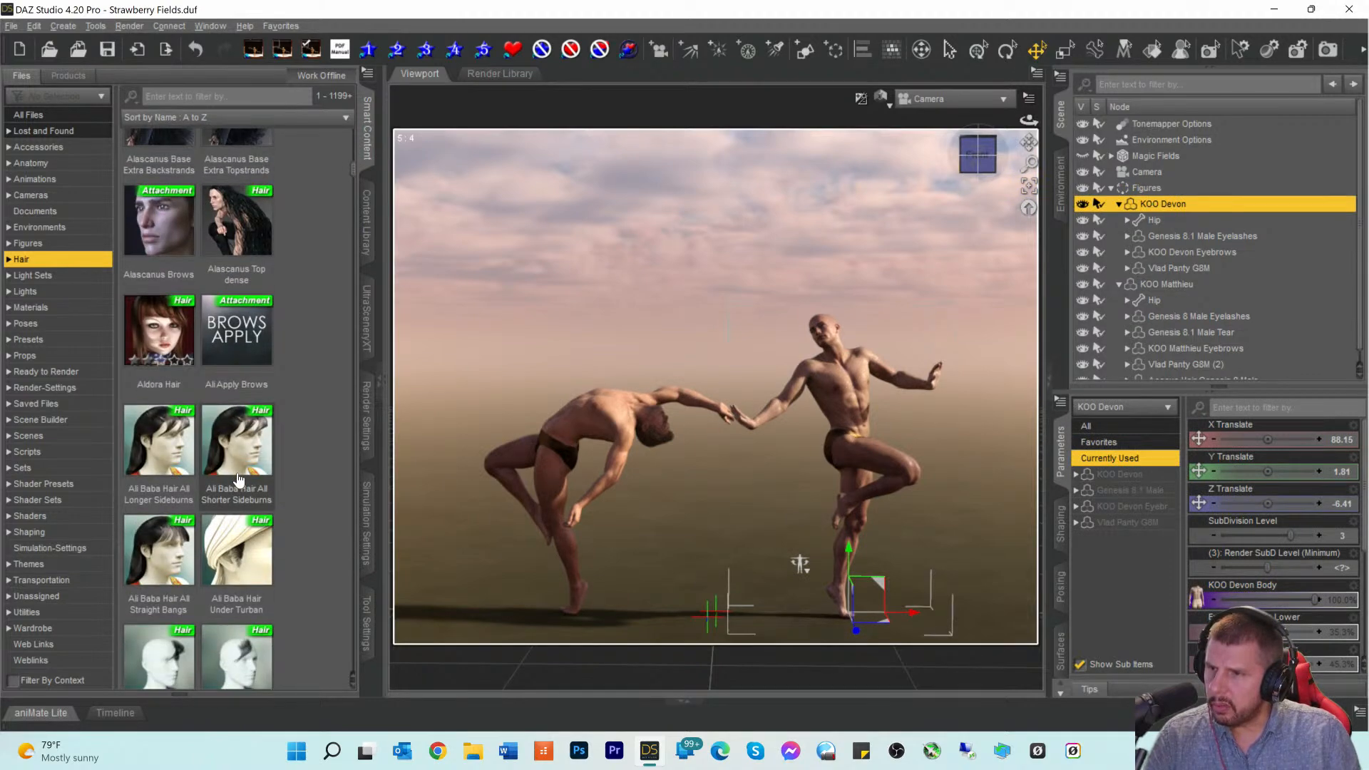
{"action": "scroll", "coordinate": [238, 479], "scroll_direction": "down", "scroll_amount": 5}
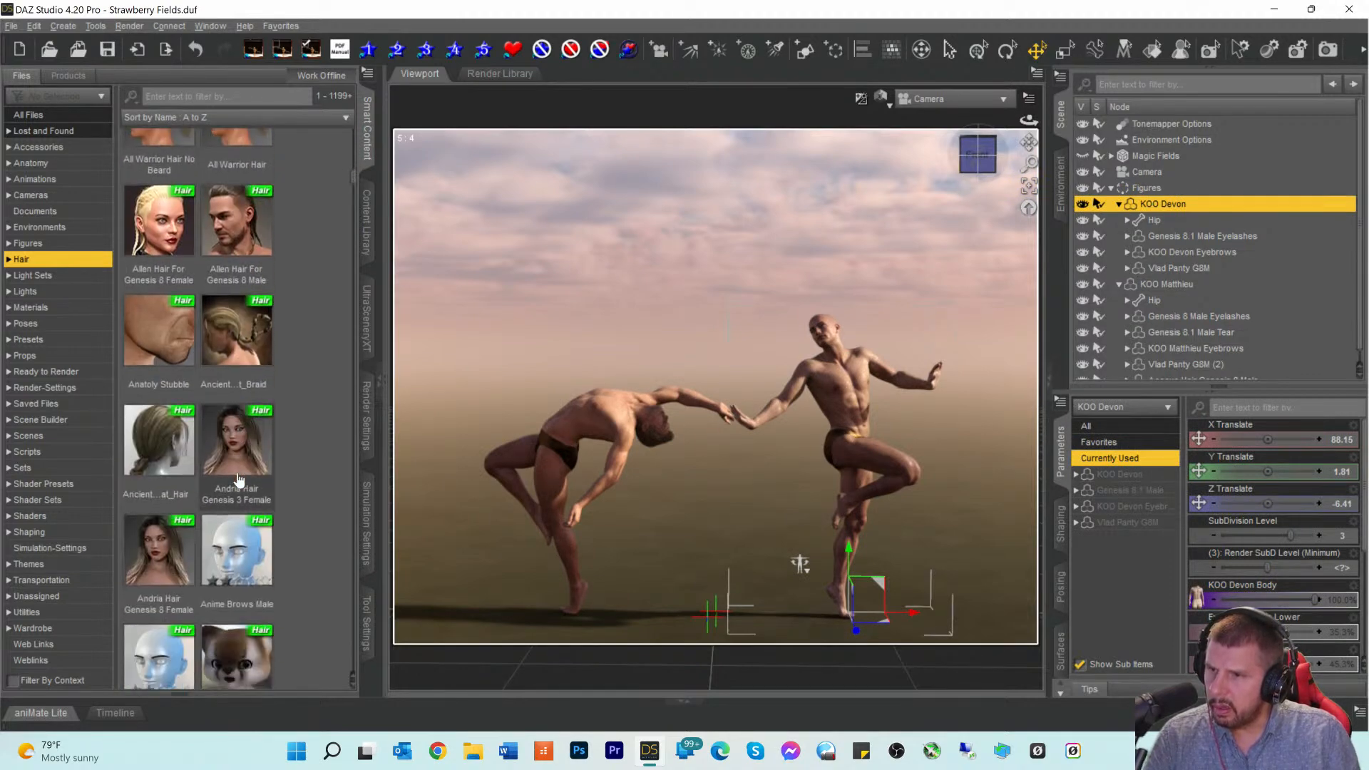
{"action": "scroll", "coordinate": [239, 479], "scroll_direction": "down", "scroll_amount": 5}
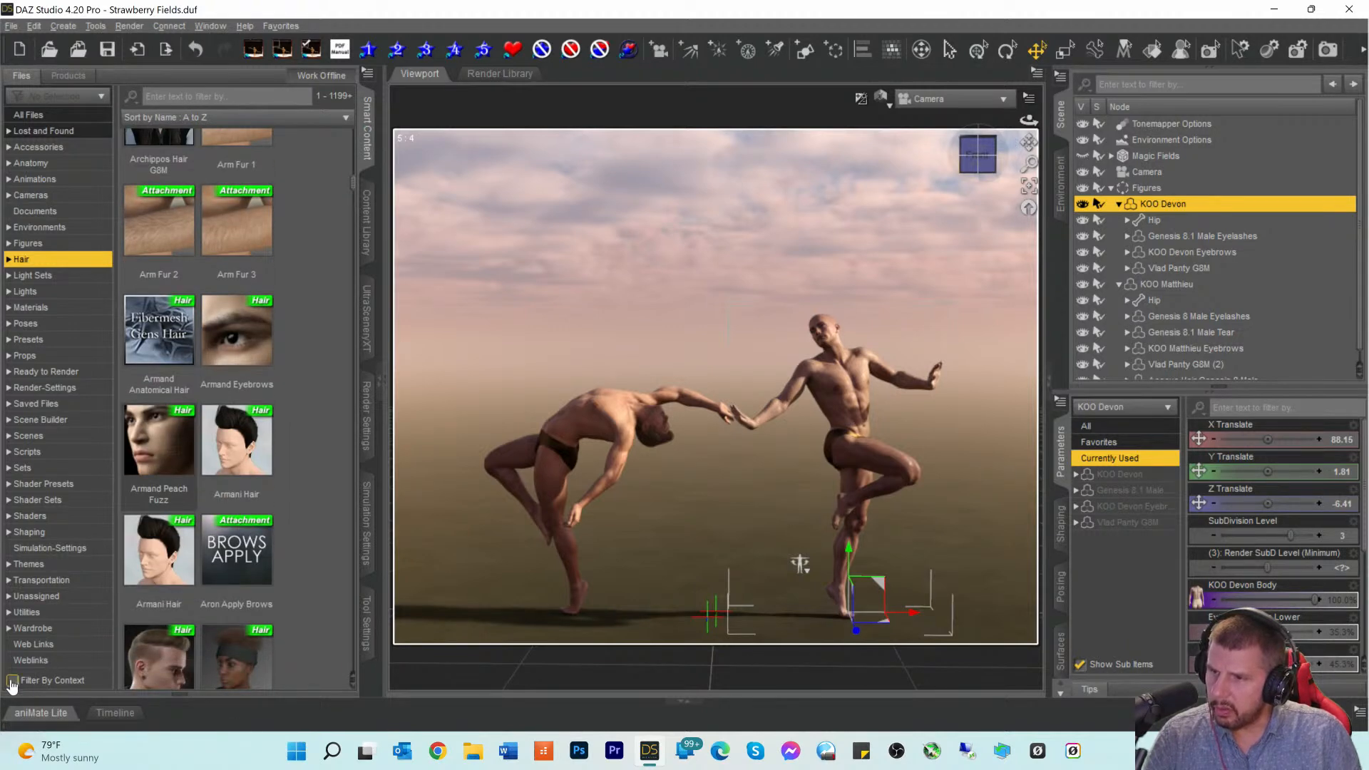
{"action": "scroll", "coordinate": [217, 552], "scroll_direction": "down", "scroll_amount": 3}
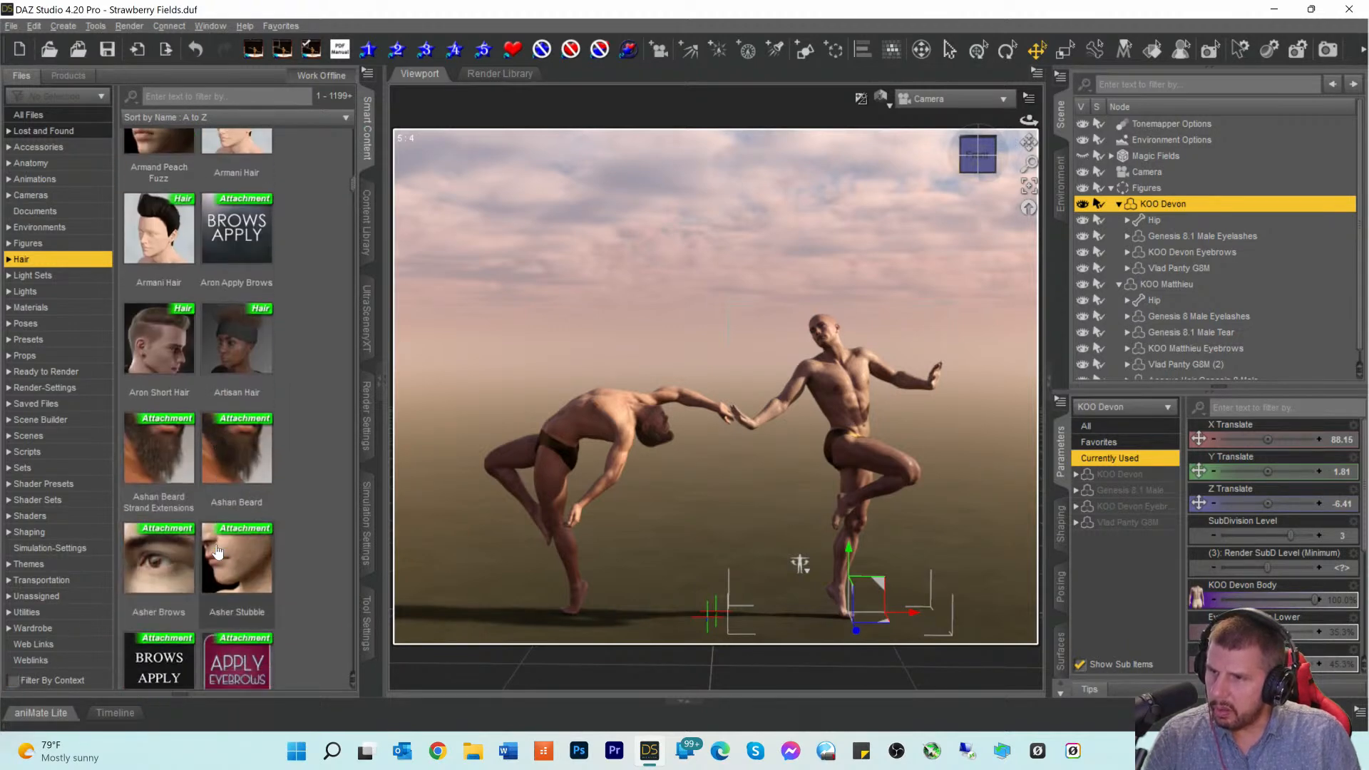
{"action": "left_click", "coordinate": [140, 341]}
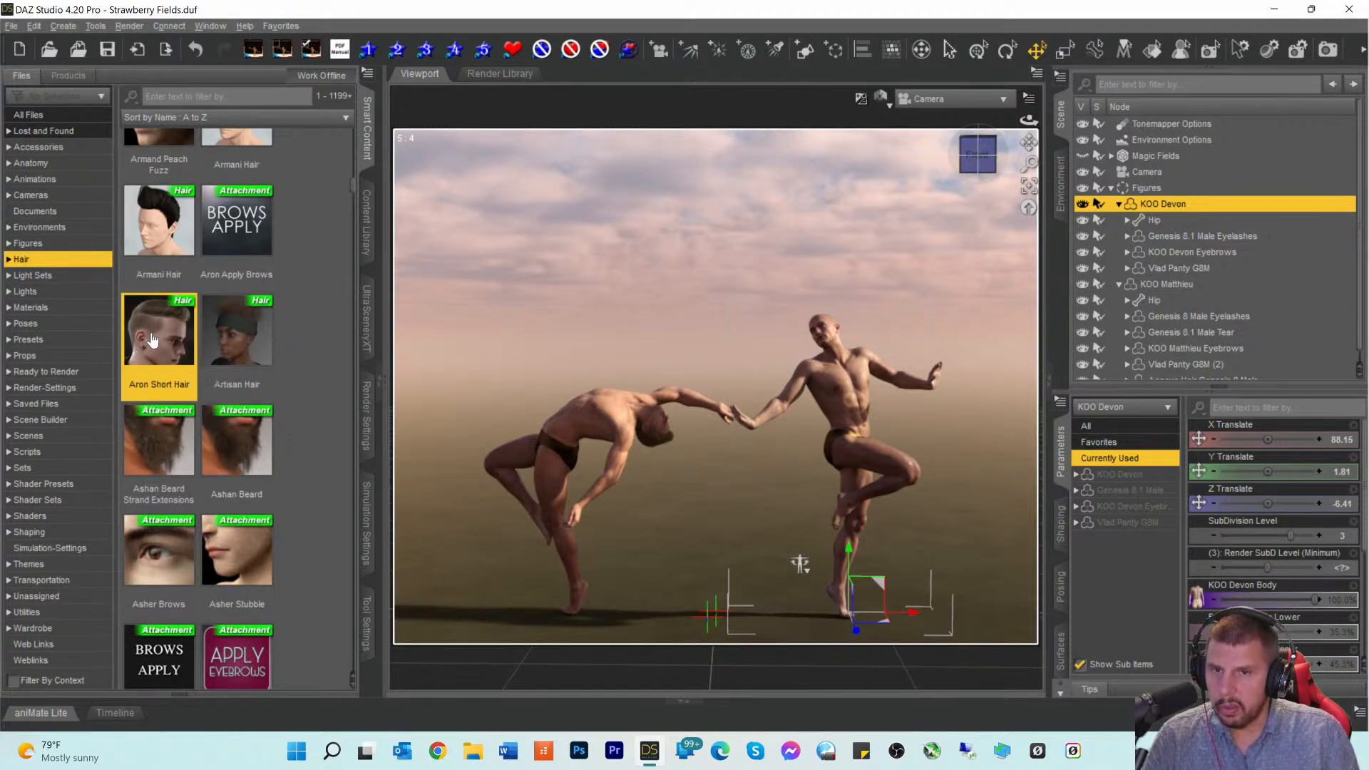
{"action": "double_click", "coordinate": [154, 338]}
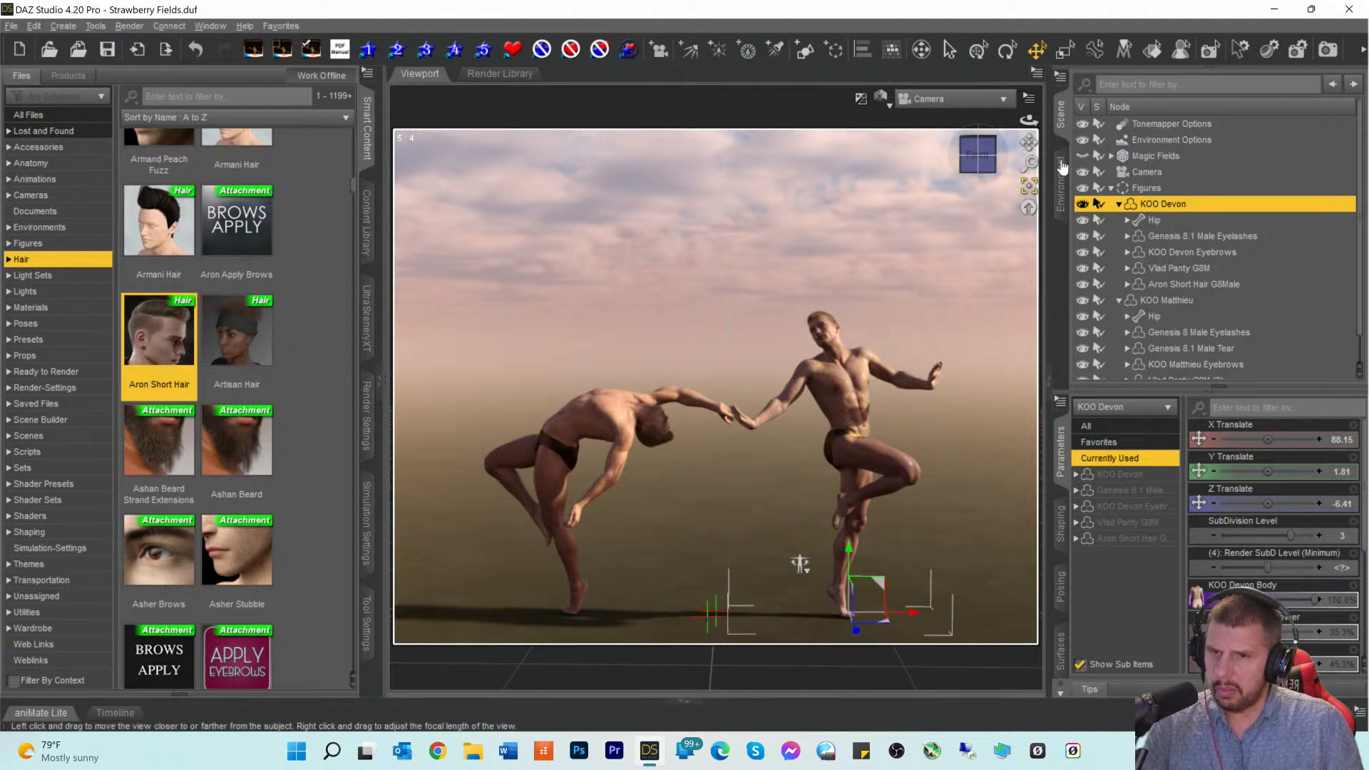
Step: Delete Aron Short Hair G8Male from KOO Devon
{"action": "left_click", "coordinate": [1149, 285]}
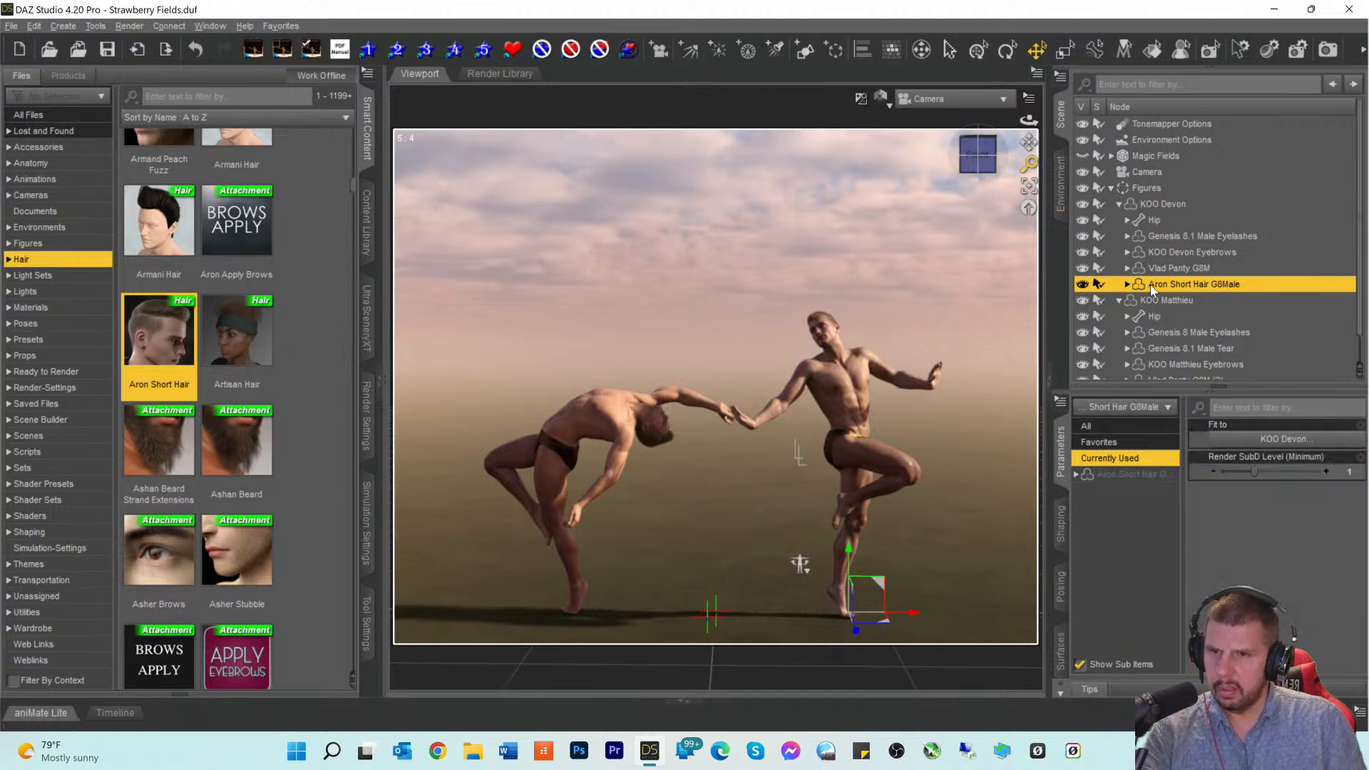
{"action": "key", "text": "Delete"}
Step: Look through the Hair files for another male hairstyle and select CSPH G3M Classic Side Part Hair
{"action": "scroll", "coordinate": [185, 415], "scroll_direction": "down", "scroll_amount": 10}
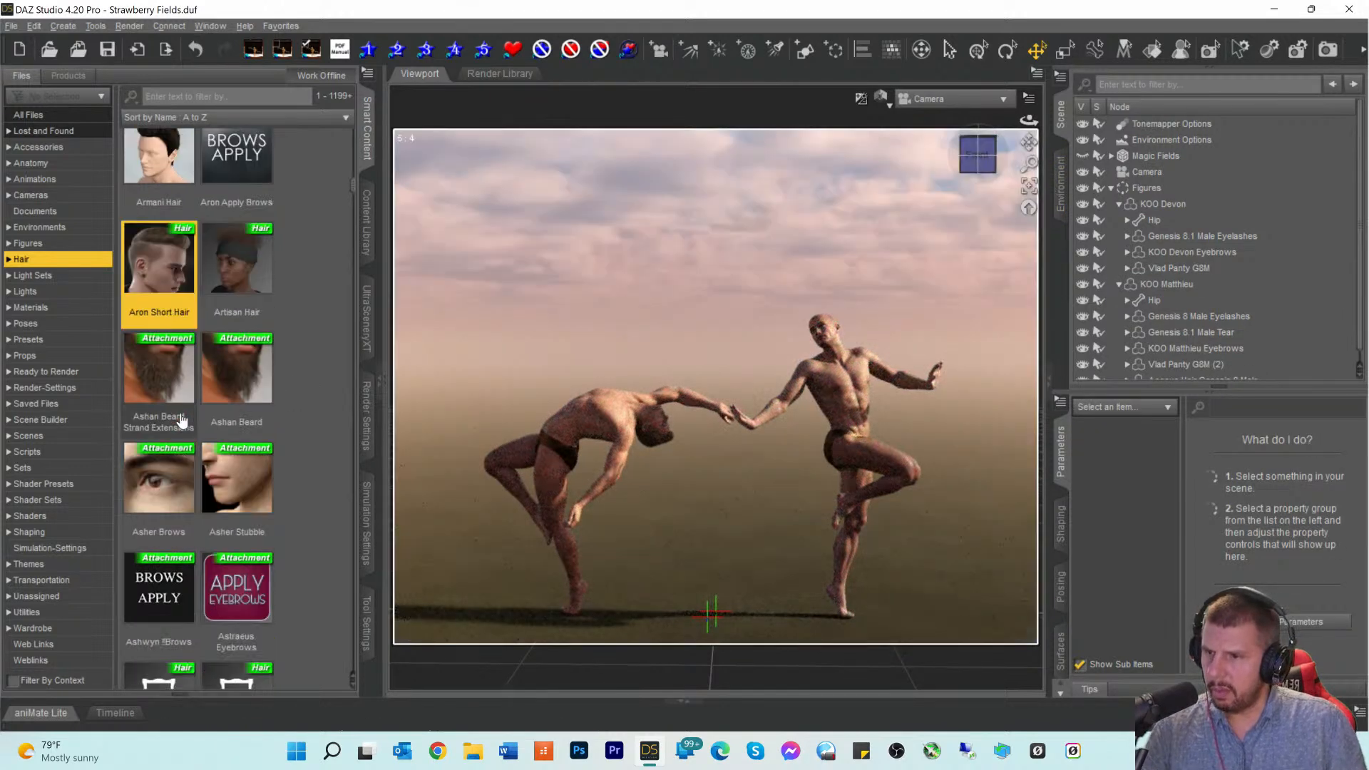
{"action": "scroll", "coordinate": [185, 416], "scroll_direction": "down", "scroll_amount": 5}
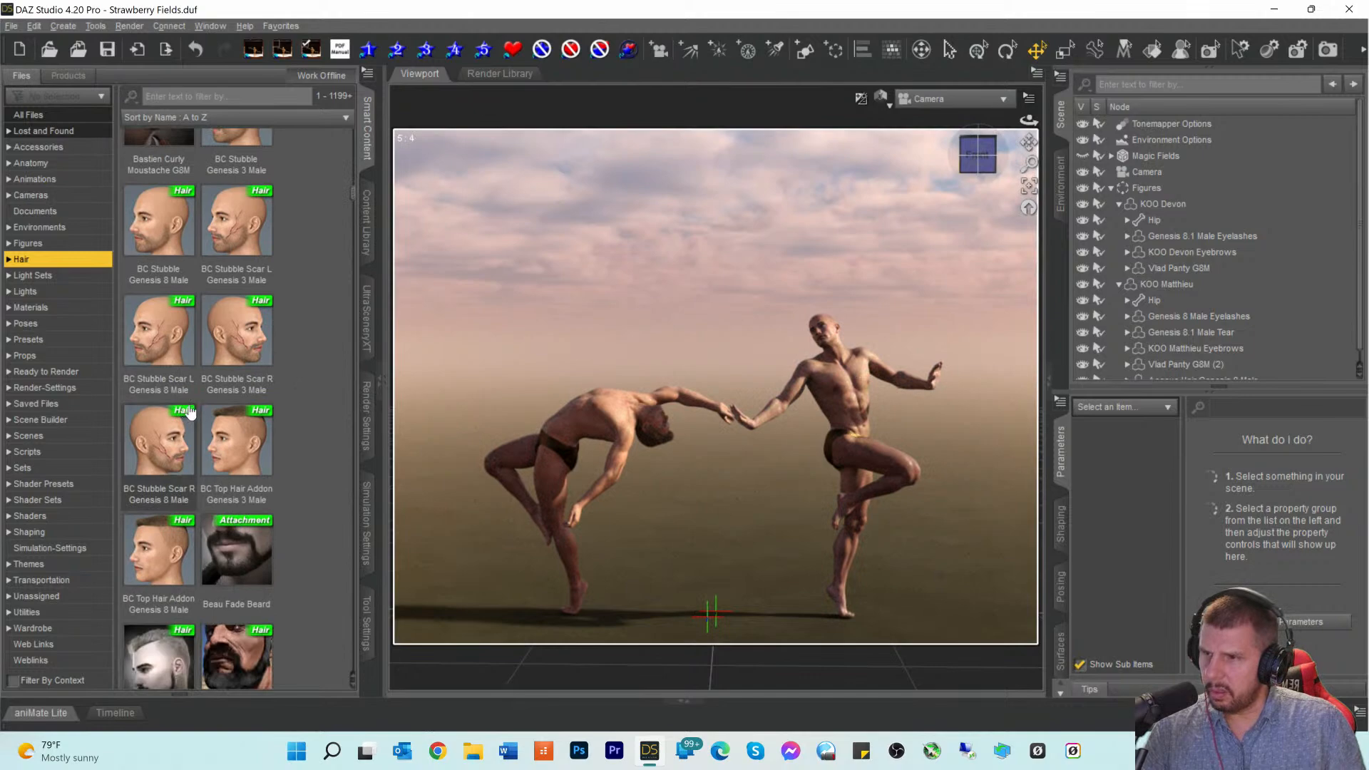
{"action": "scroll", "coordinate": [189, 410], "scroll_direction": "down", "scroll_amount": 5}
{"action": "scroll", "coordinate": [191, 410], "scroll_direction": "down", "scroll_amount": 10}
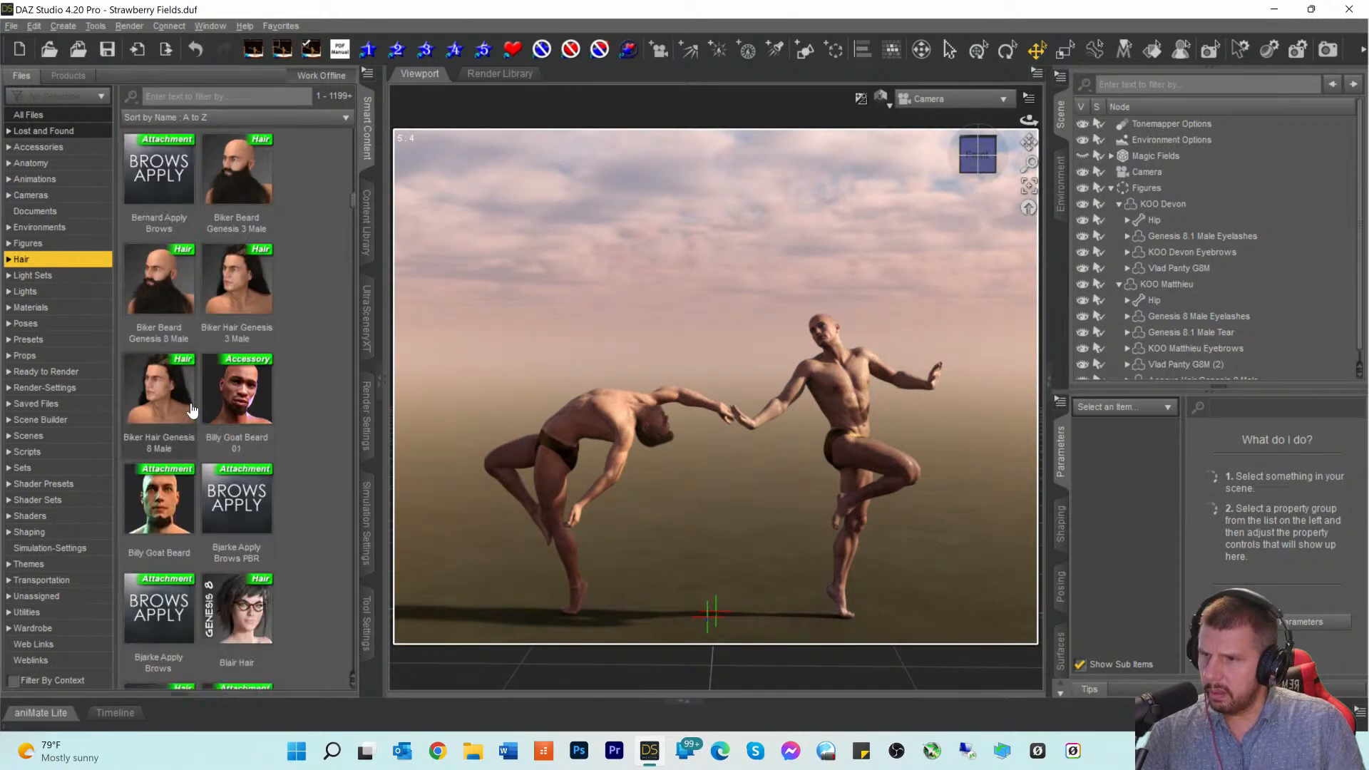
{"action": "scroll", "coordinate": [191, 410], "scroll_direction": "down", "scroll_amount": 10}
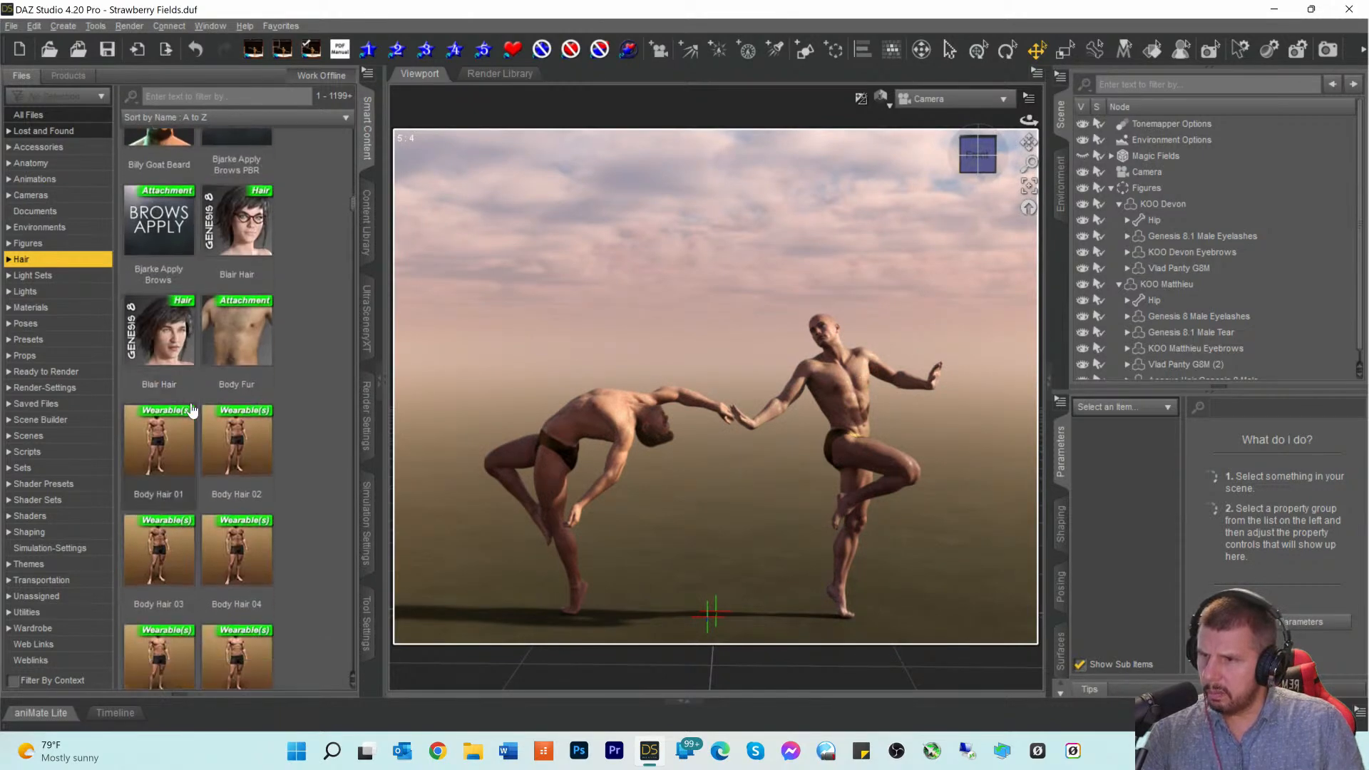
{"action": "scroll", "coordinate": [191, 410], "scroll_direction": "down", "scroll_amount": 5}
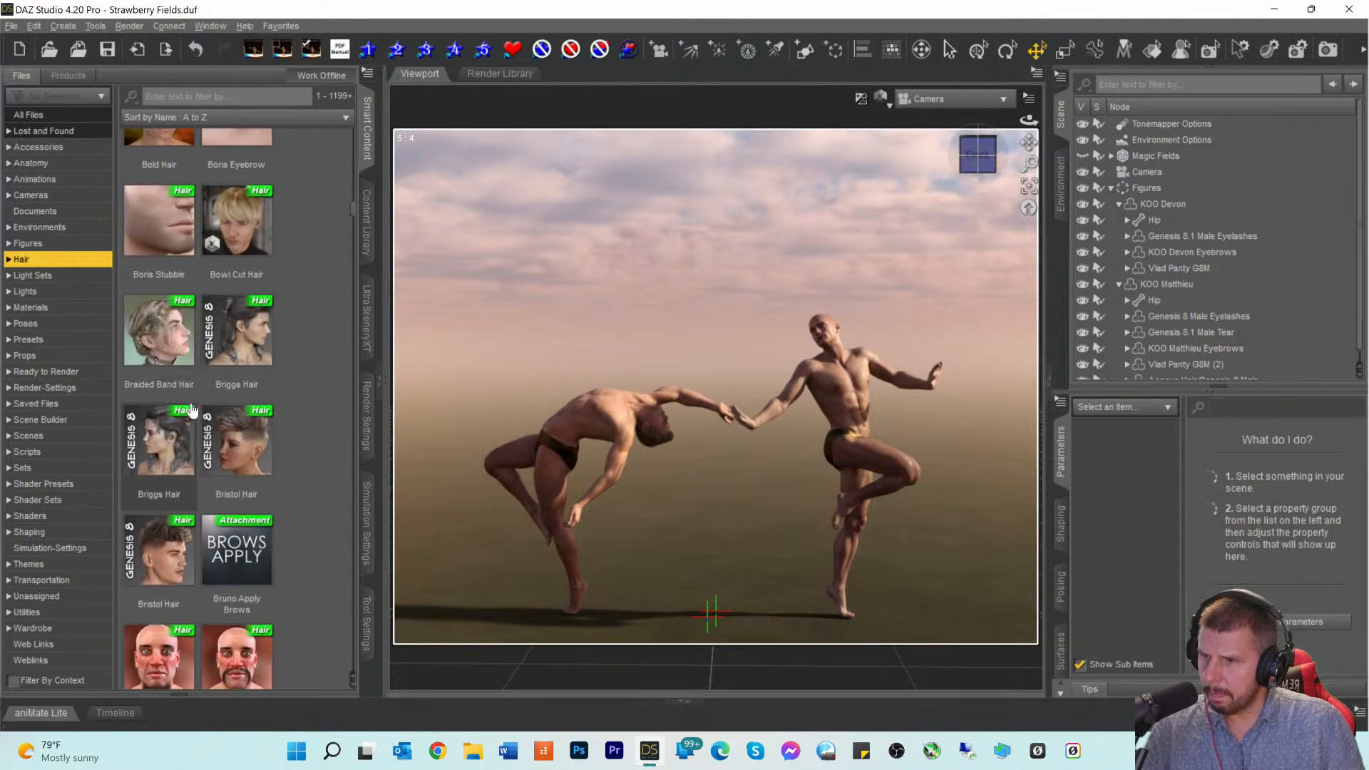
{"action": "scroll", "coordinate": [191, 410], "scroll_direction": "down", "scroll_amount": 8}
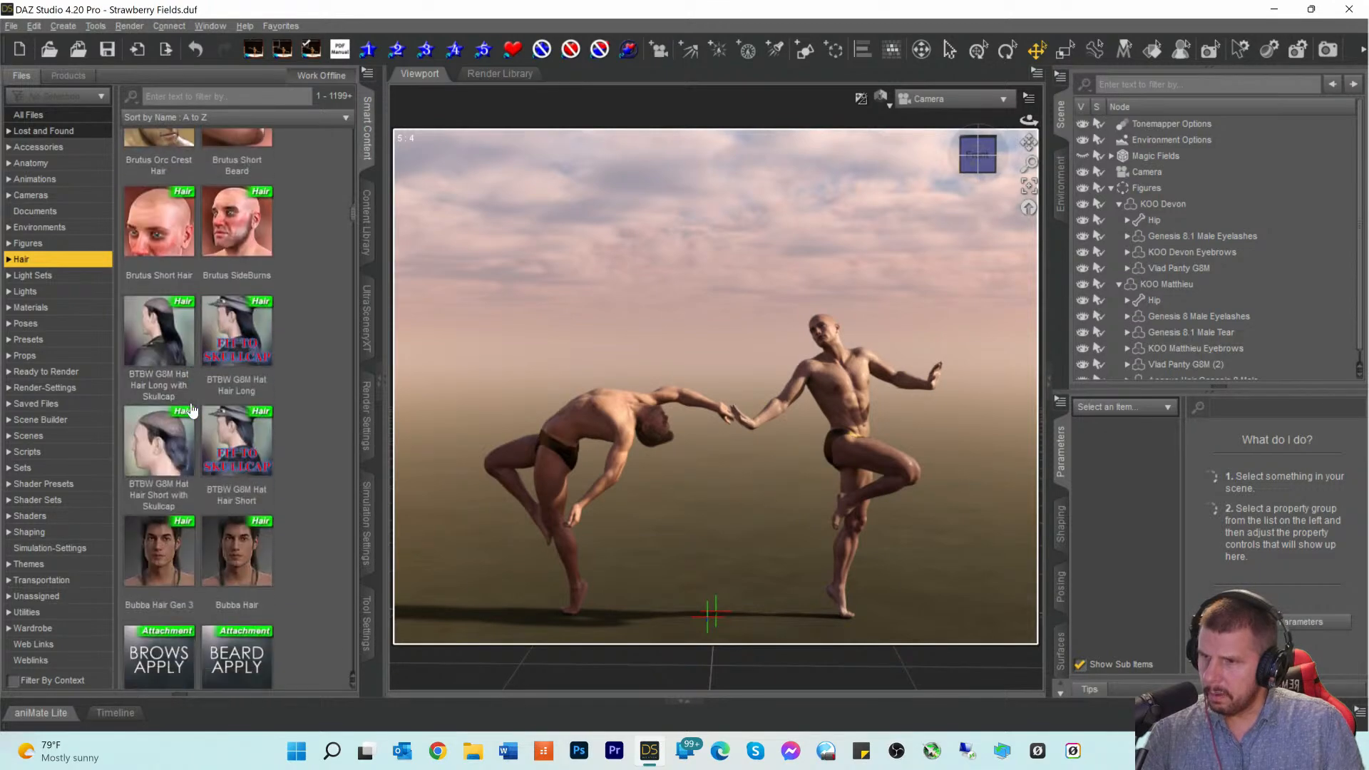
{"action": "scroll", "coordinate": [191, 410], "scroll_direction": "down", "scroll_amount": 10}
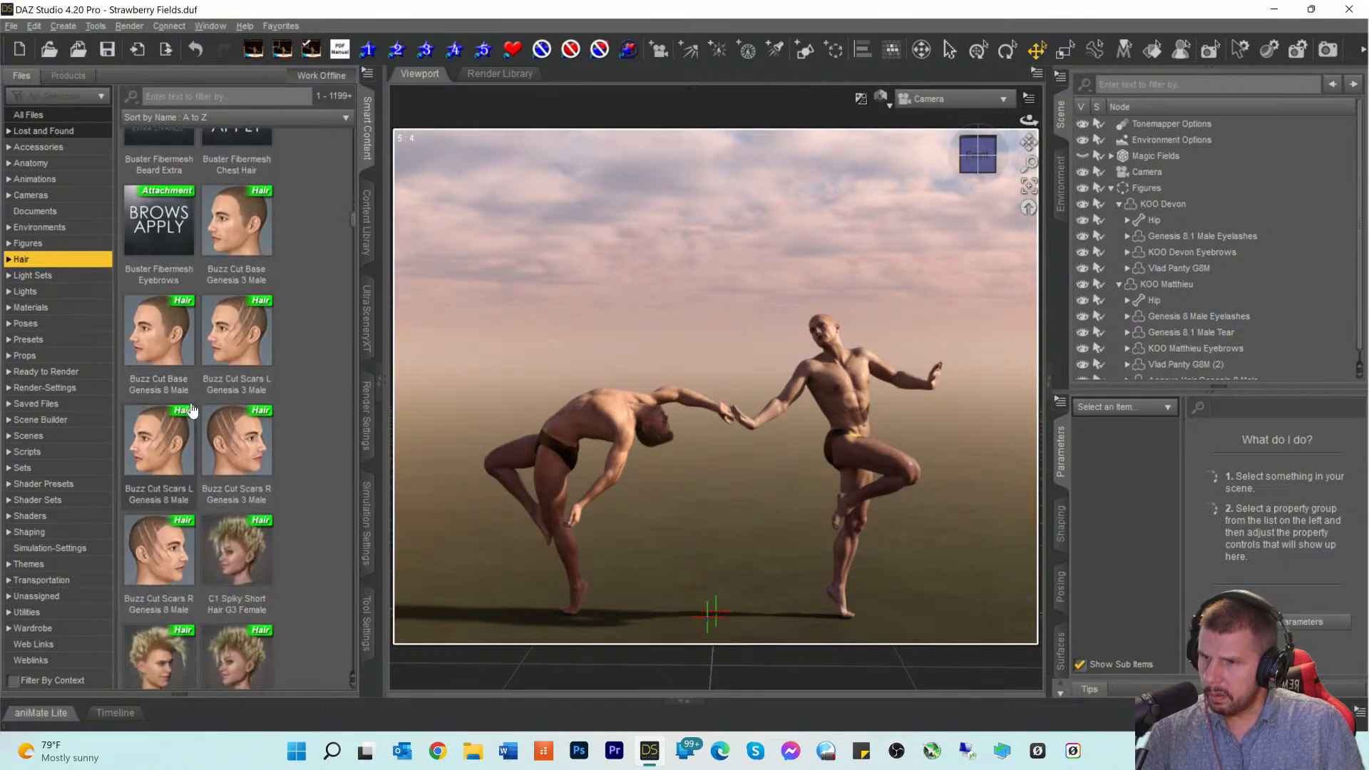
{"action": "scroll", "coordinate": [191, 410], "scroll_direction": "down", "scroll_amount": 1}
{"action": "scroll", "coordinate": [191, 410], "scroll_direction": "down", "scroll_amount": 8}
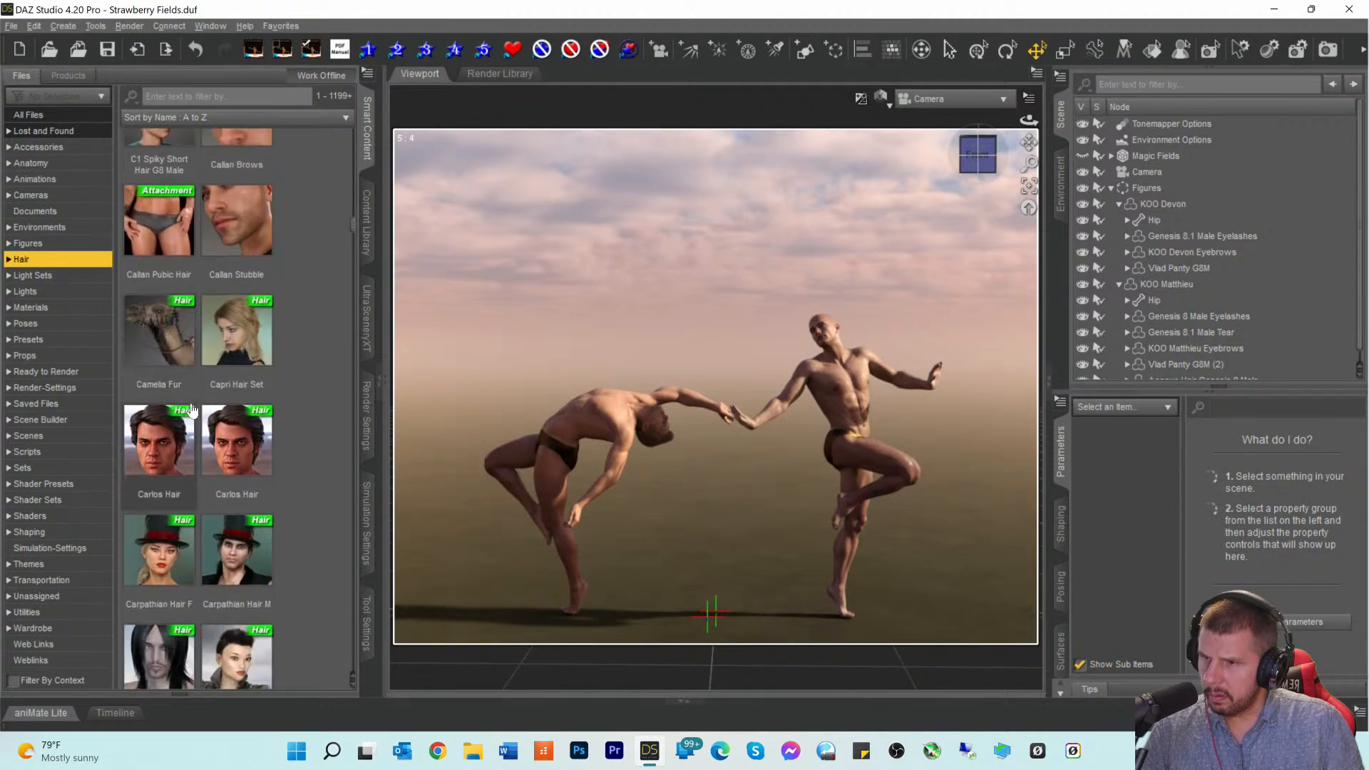
{"action": "scroll", "coordinate": [191, 410], "scroll_direction": "down", "scroll_amount": 7}
{"action": "scroll", "coordinate": [200, 403], "scroll_direction": "down", "scroll_amount": 10}
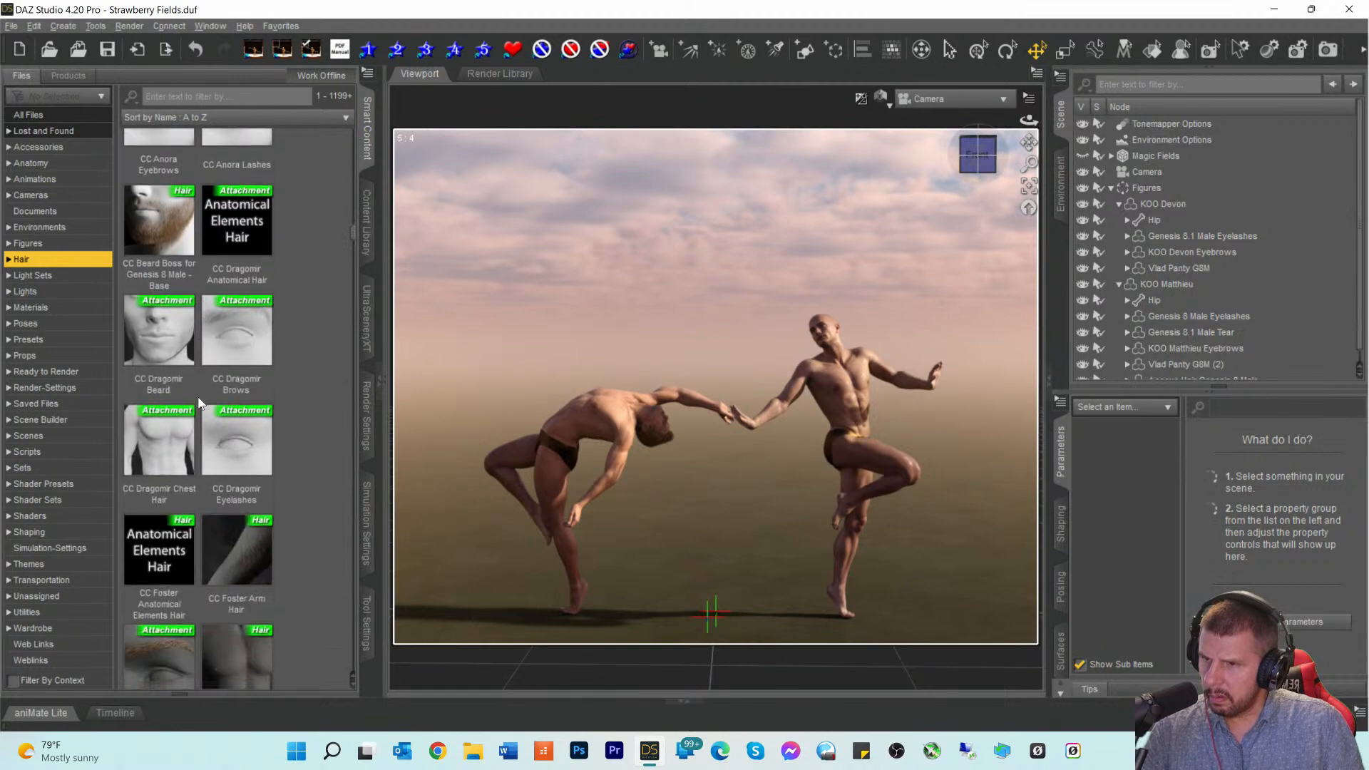
{"action": "scroll", "coordinate": [199, 403], "scroll_direction": "down", "scroll_amount": 6}
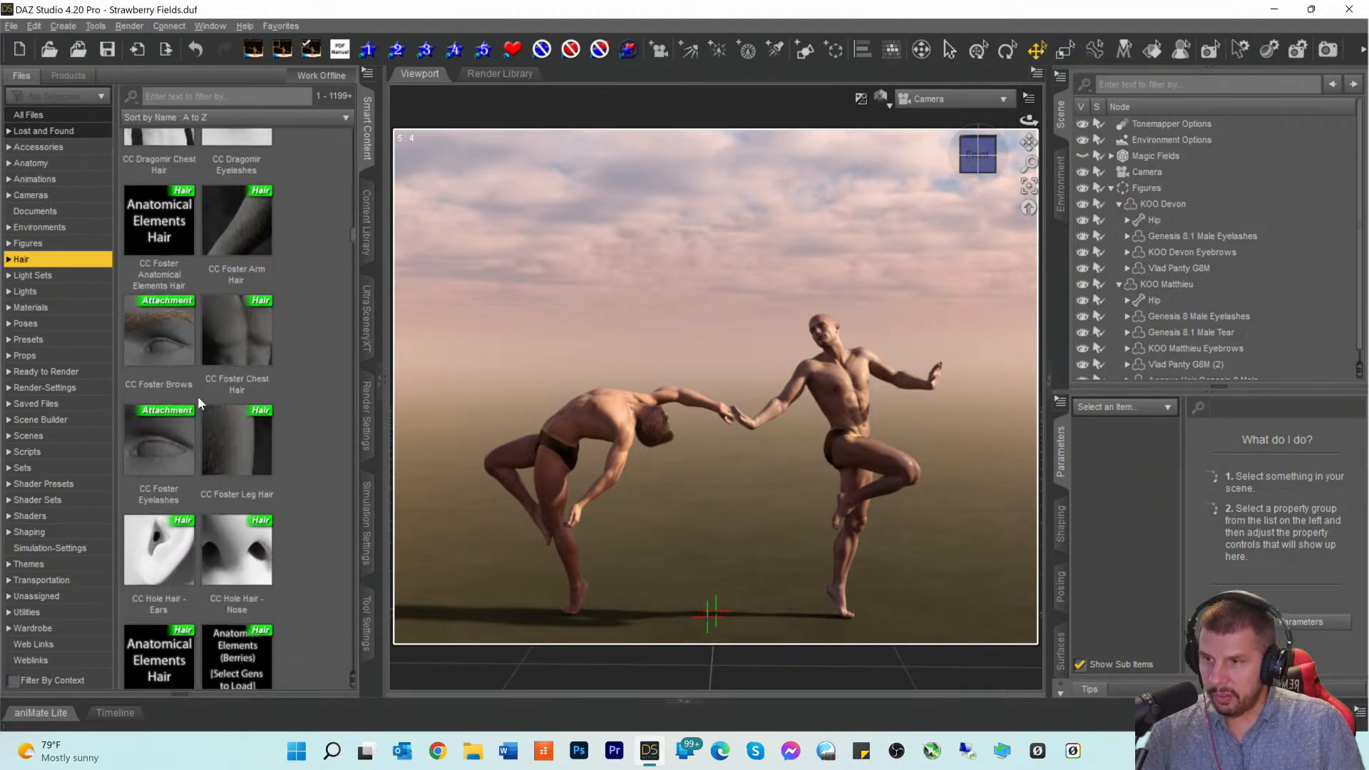
{"action": "scroll", "coordinate": [200, 404], "scroll_direction": "down", "scroll_amount": 10}
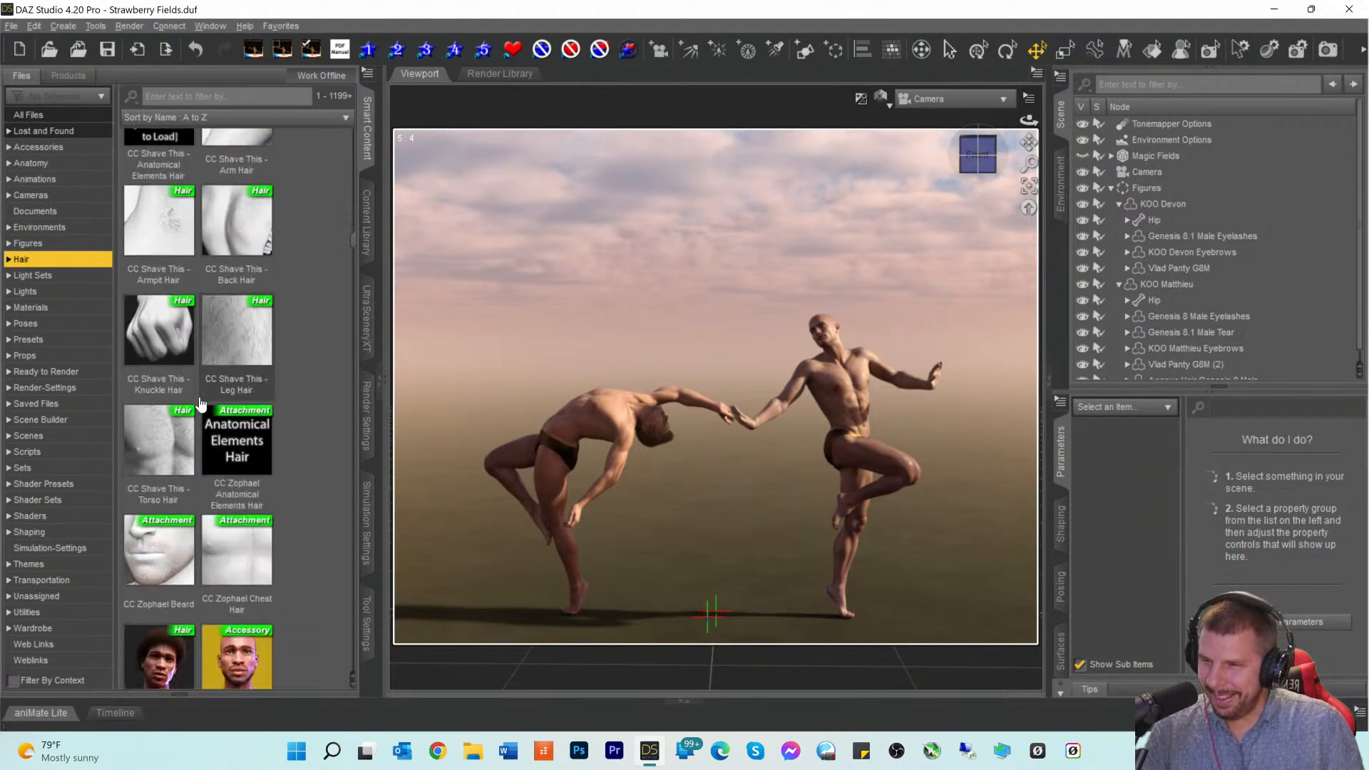
{"action": "scroll", "coordinate": [200, 403], "scroll_direction": "down", "scroll_amount": 10}
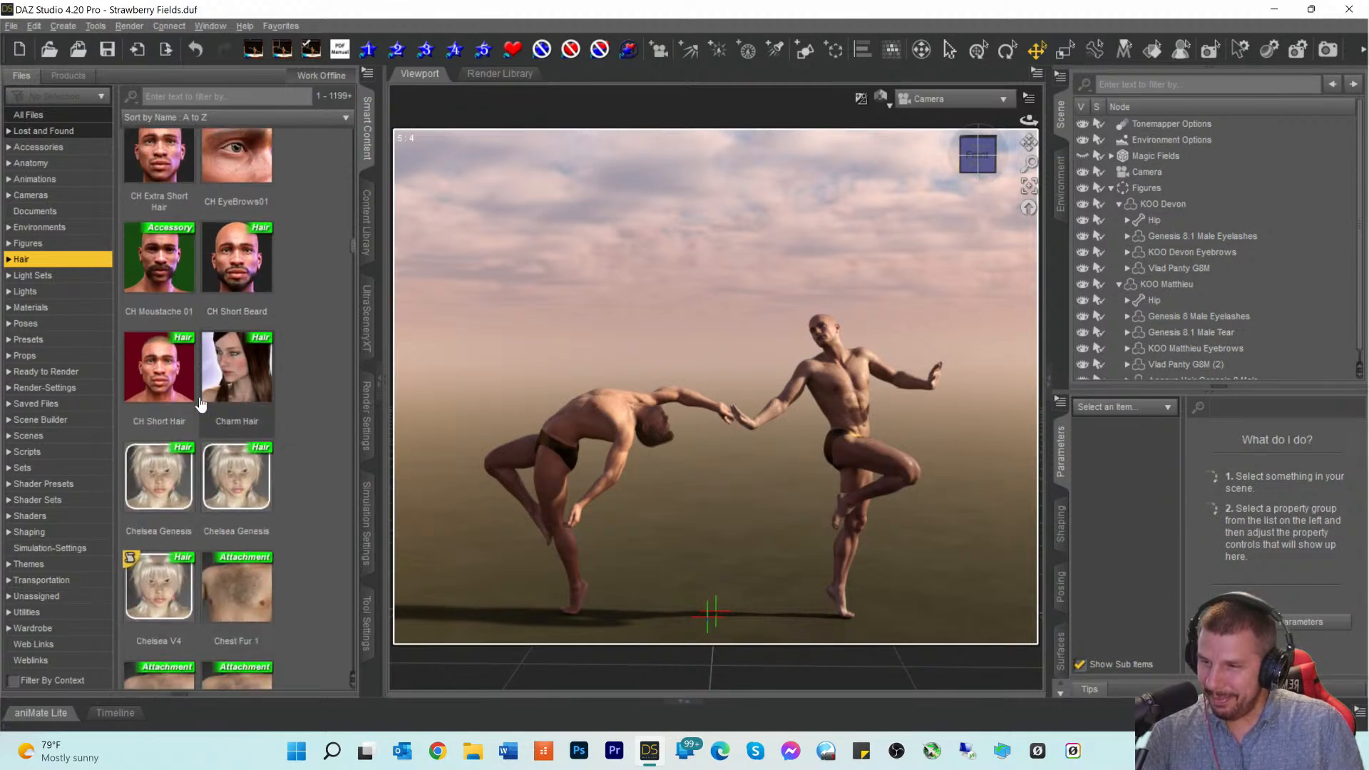
{"action": "scroll", "coordinate": [200, 405], "scroll_direction": "down", "scroll_amount": 8}
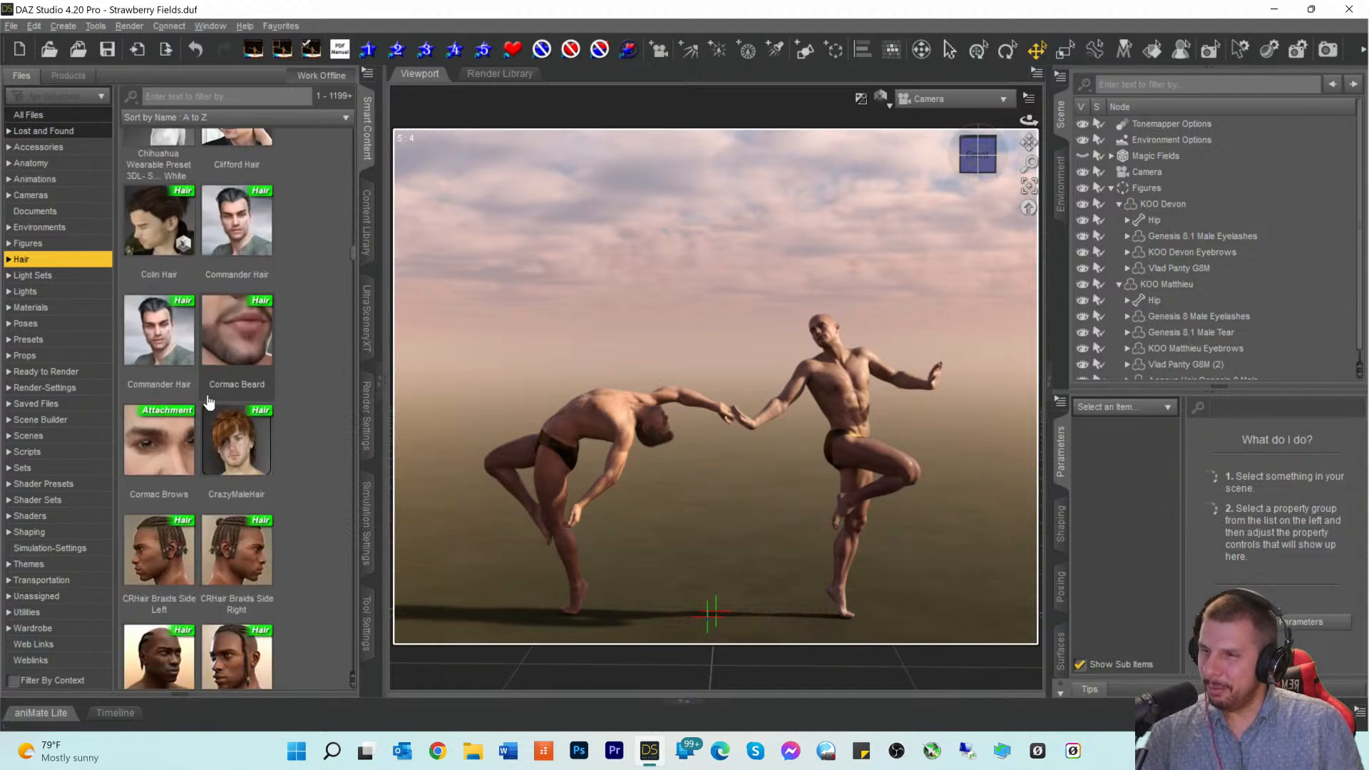
{"action": "scroll", "coordinate": [210, 367], "scroll_direction": "down", "scroll_amount": 2}
{"action": "scroll", "coordinate": [210, 367], "scroll_direction": "down", "scroll_amount": 3}
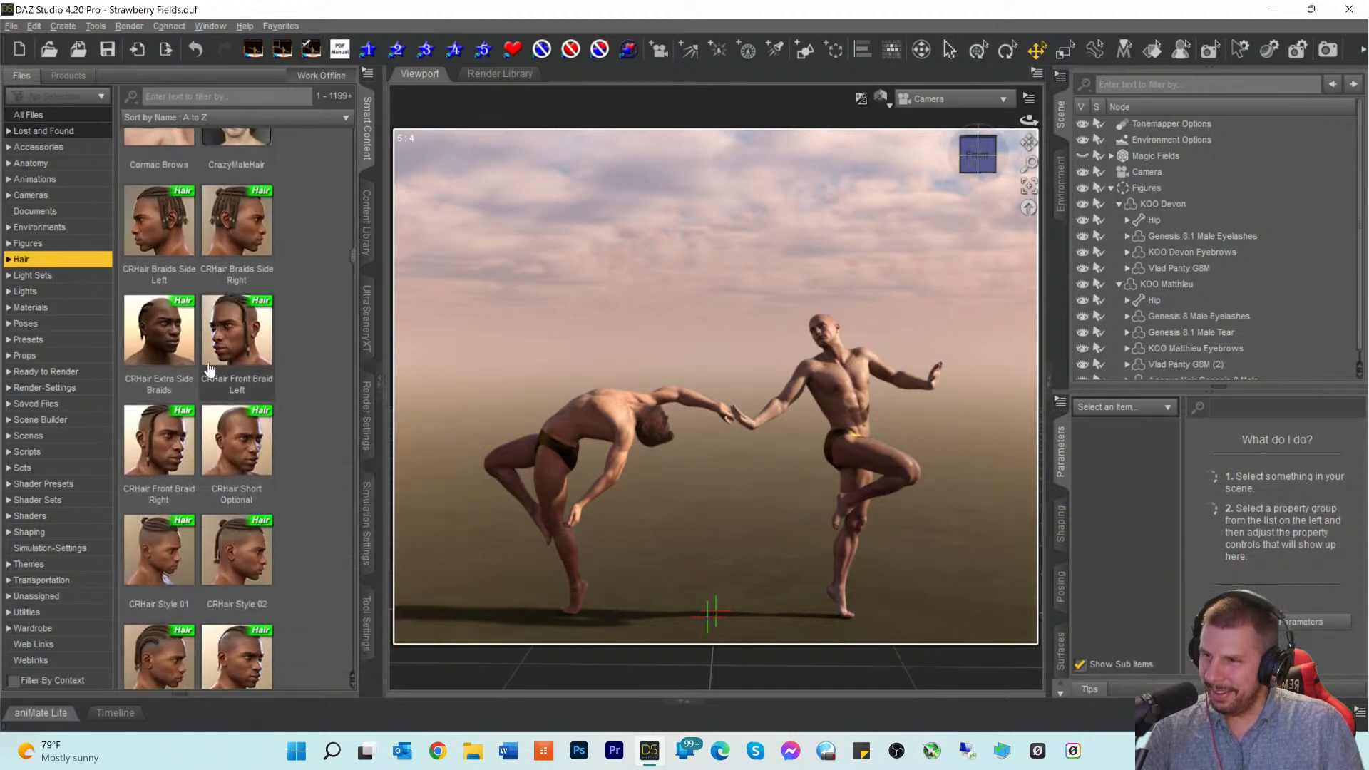
{"action": "scroll", "coordinate": [210, 367], "scroll_direction": "down", "scroll_amount": 12}
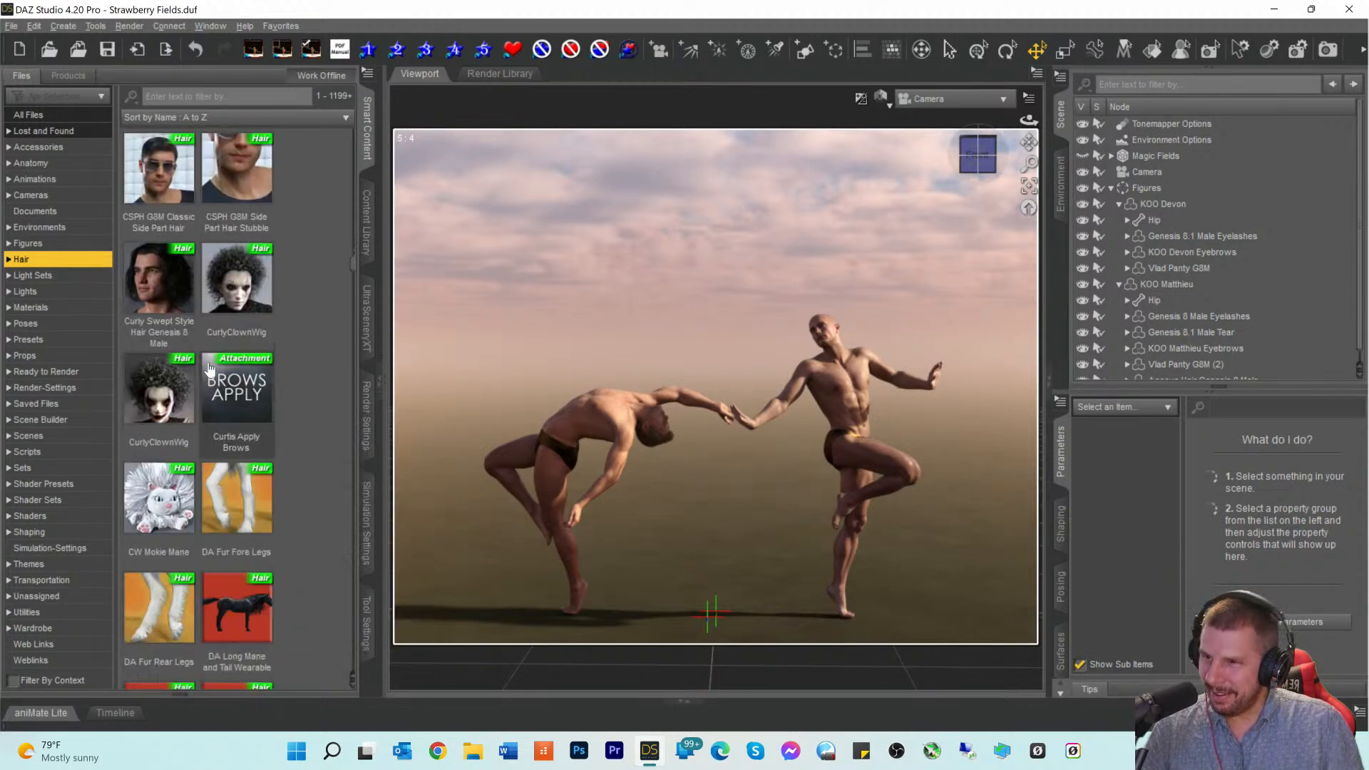
{"action": "scroll", "coordinate": [209, 368], "scroll_direction": "up", "scroll_amount": 5}
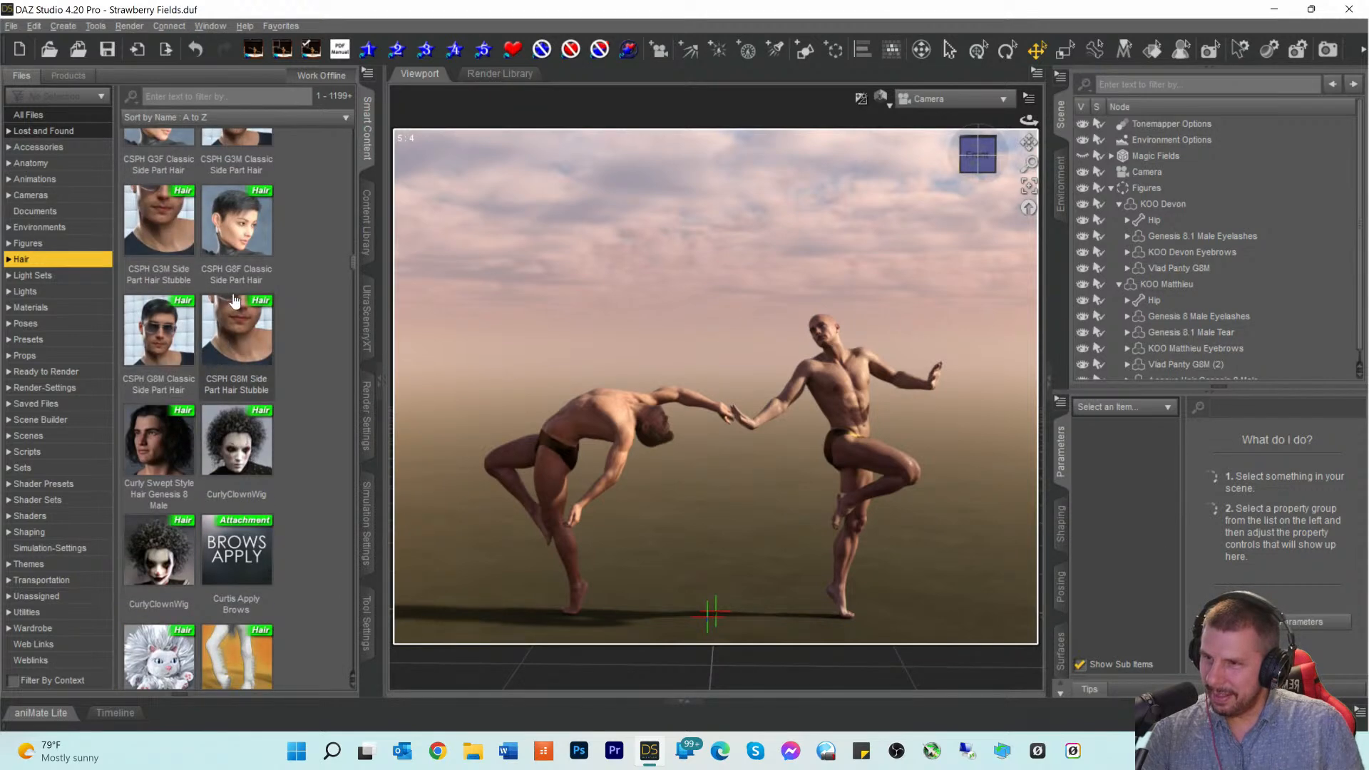
{"action": "scroll", "coordinate": [237, 280], "scroll_direction": "up", "scroll_amount": 3}
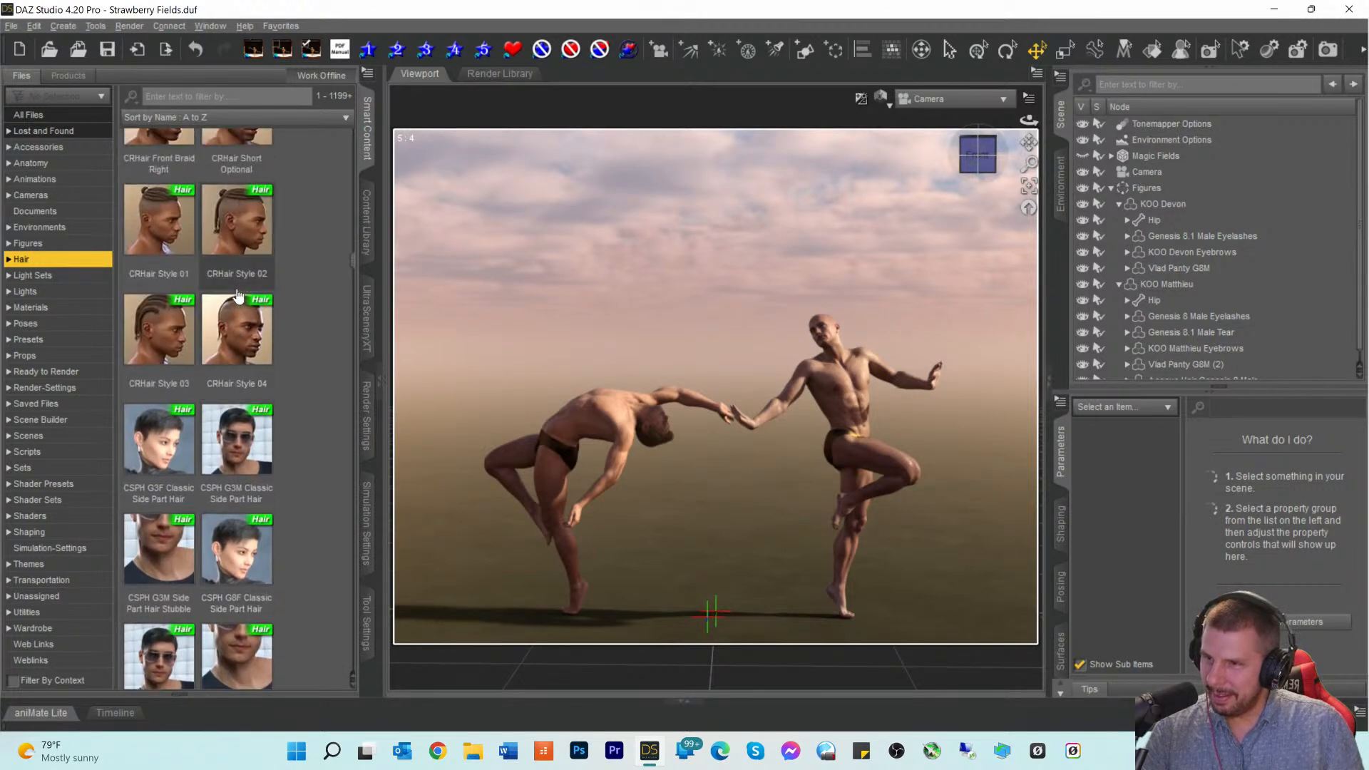
{"action": "left_click", "coordinate": [229, 446]}
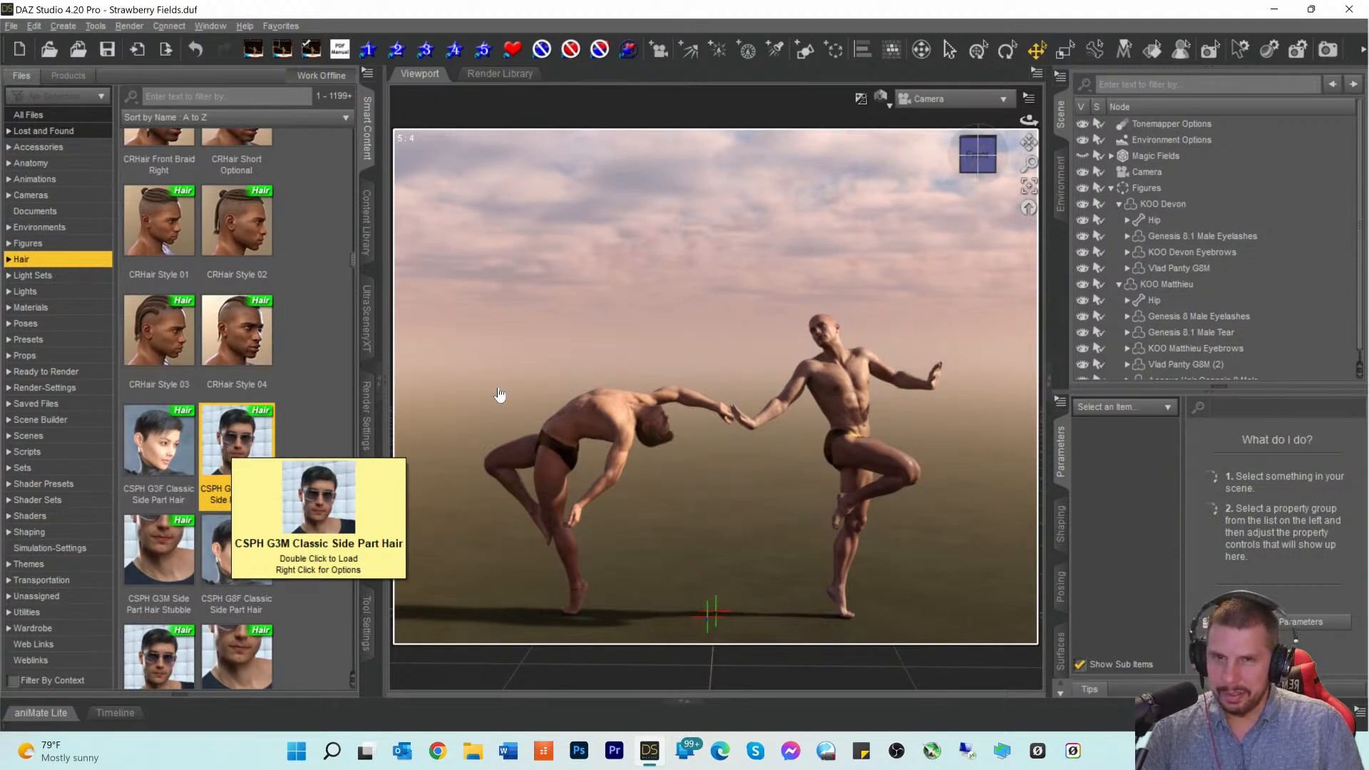
Step: Load CSPH G8M Classic Side Part Hair onto KOO Devon
{"action": "left_click", "coordinate": [1148, 203]}
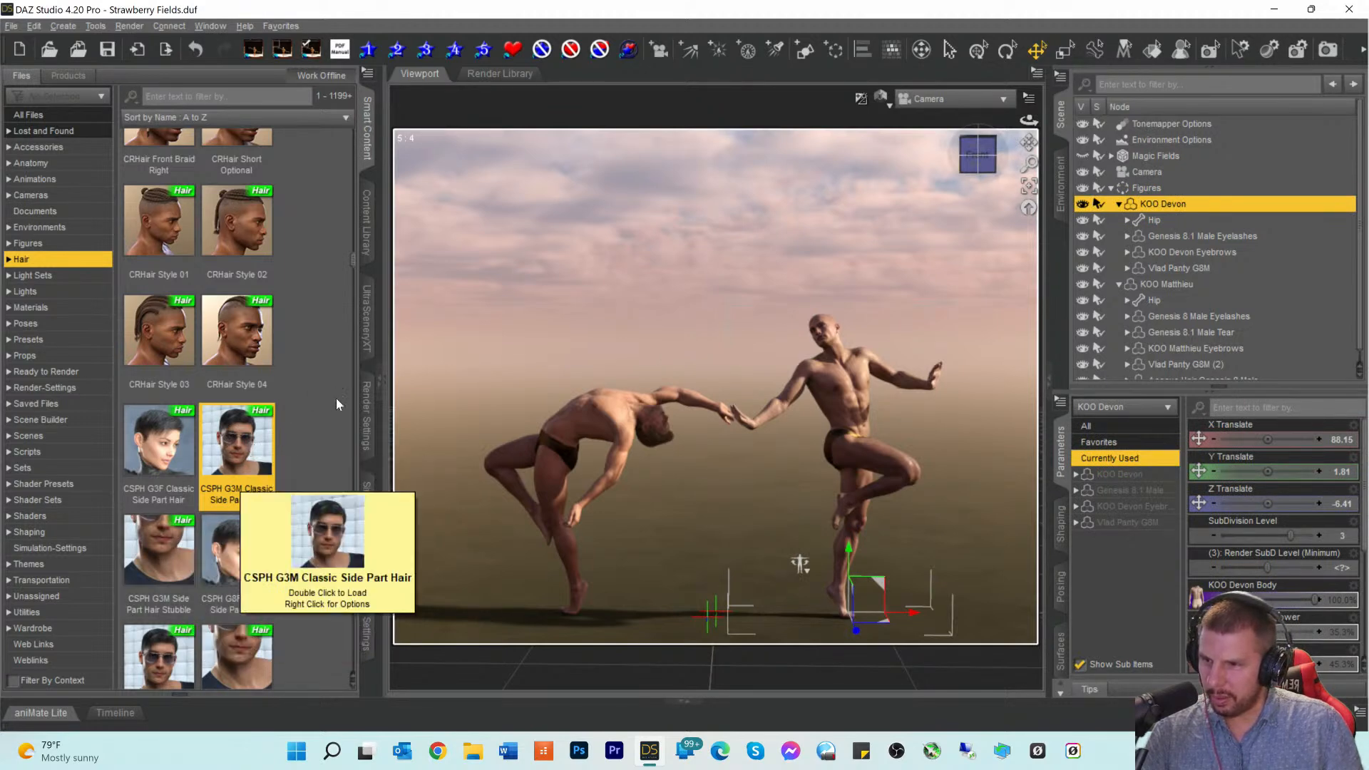
{"action": "left_click", "coordinate": [159, 646]}
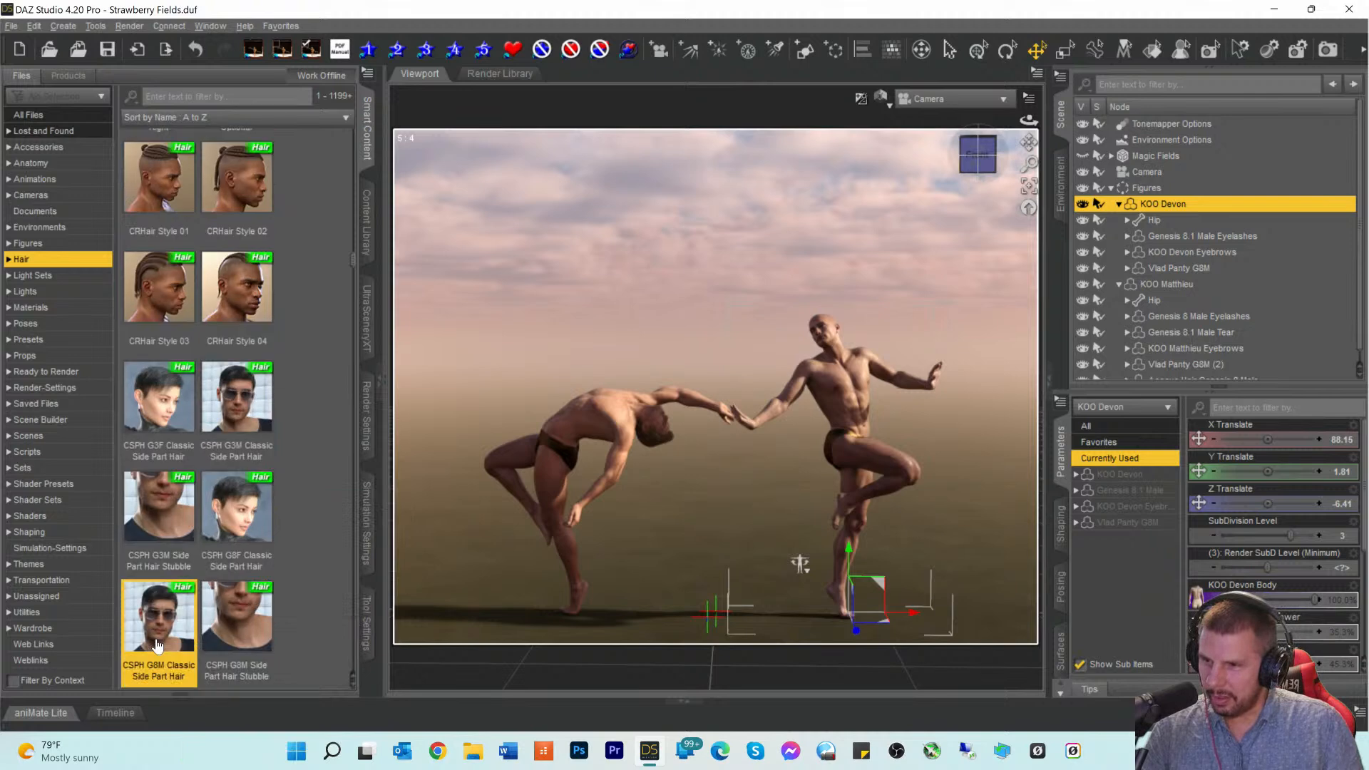
{"action": "double_click", "coordinate": [158, 632]}
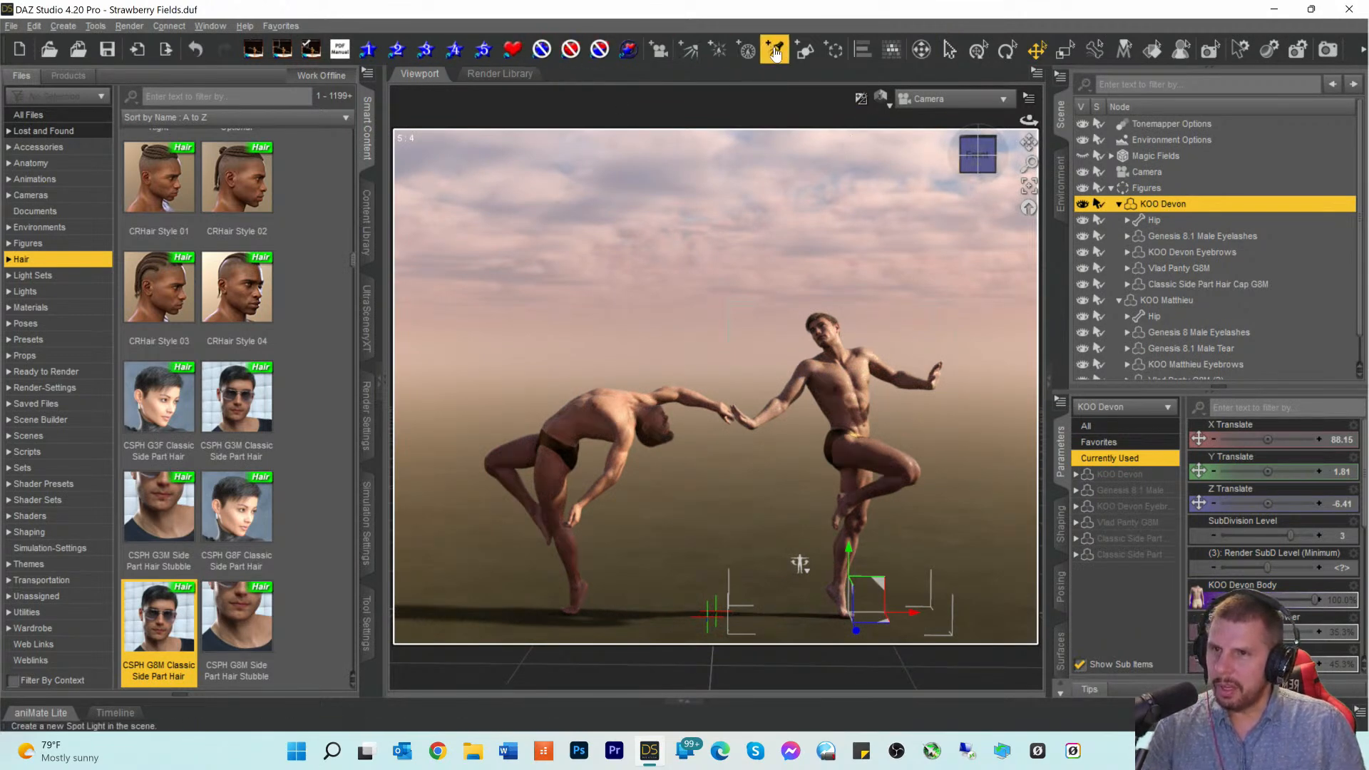
Step: Set the viewport to Texture Shaded and create a new spotlight with the default name SpotLight
{"action": "left_click", "coordinate": [881, 98]}
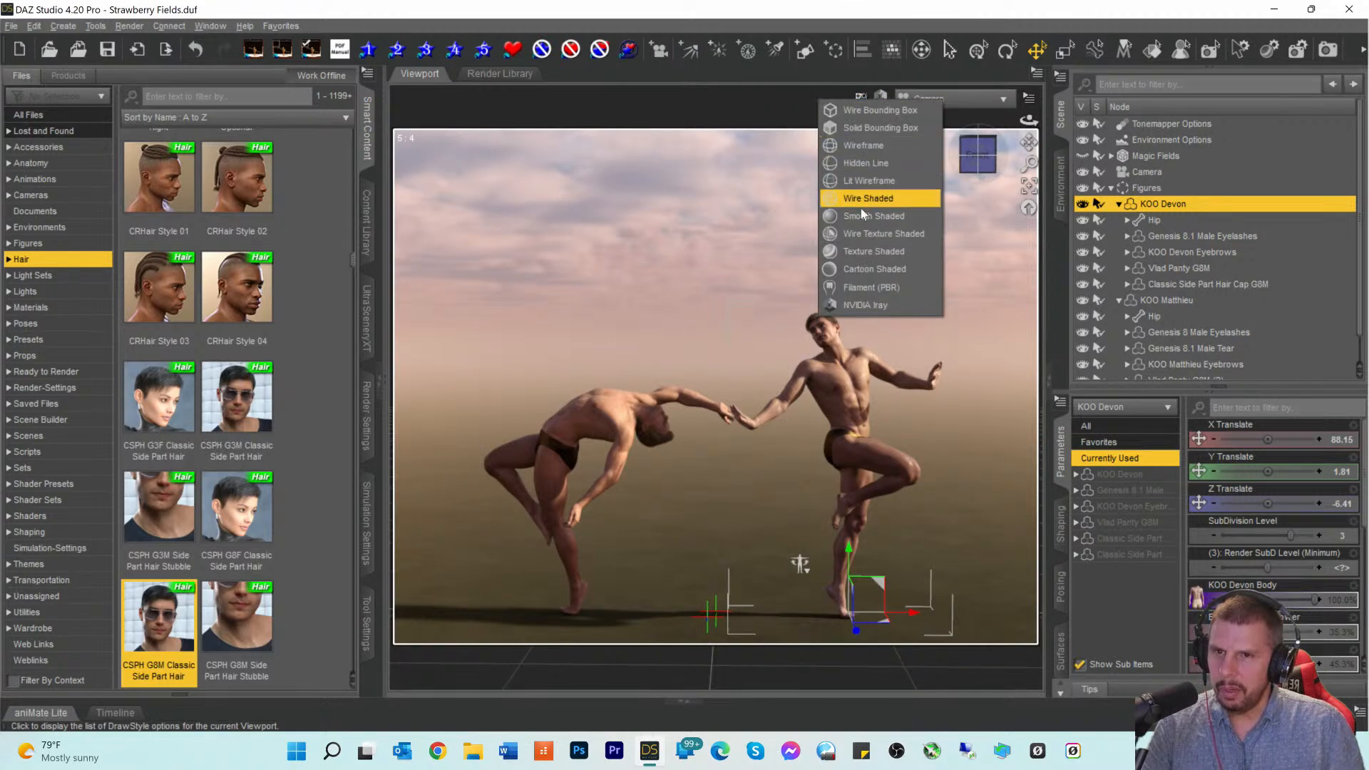
{"action": "left_click", "coordinate": [852, 252]}
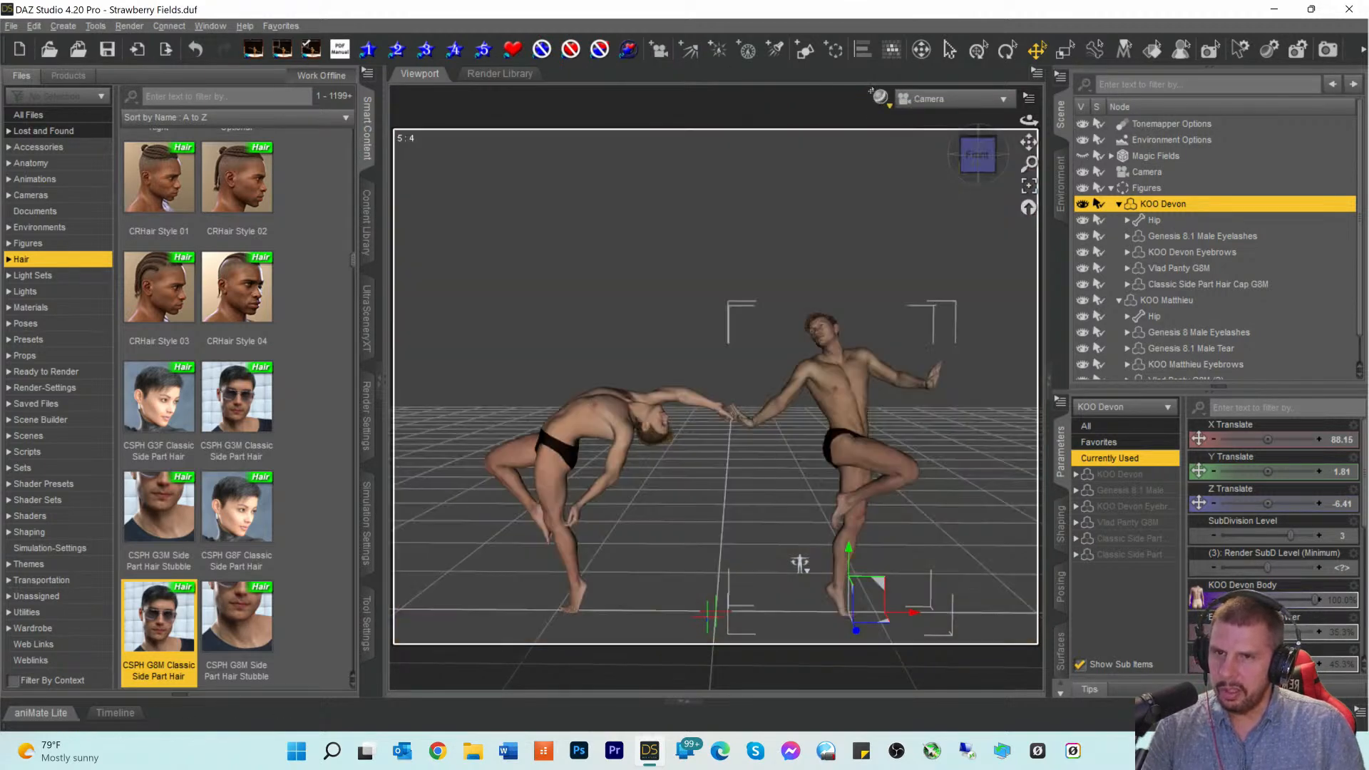
{"action": "left_click", "coordinate": [925, 105]}
{"action": "left_click", "coordinate": [855, 23]}
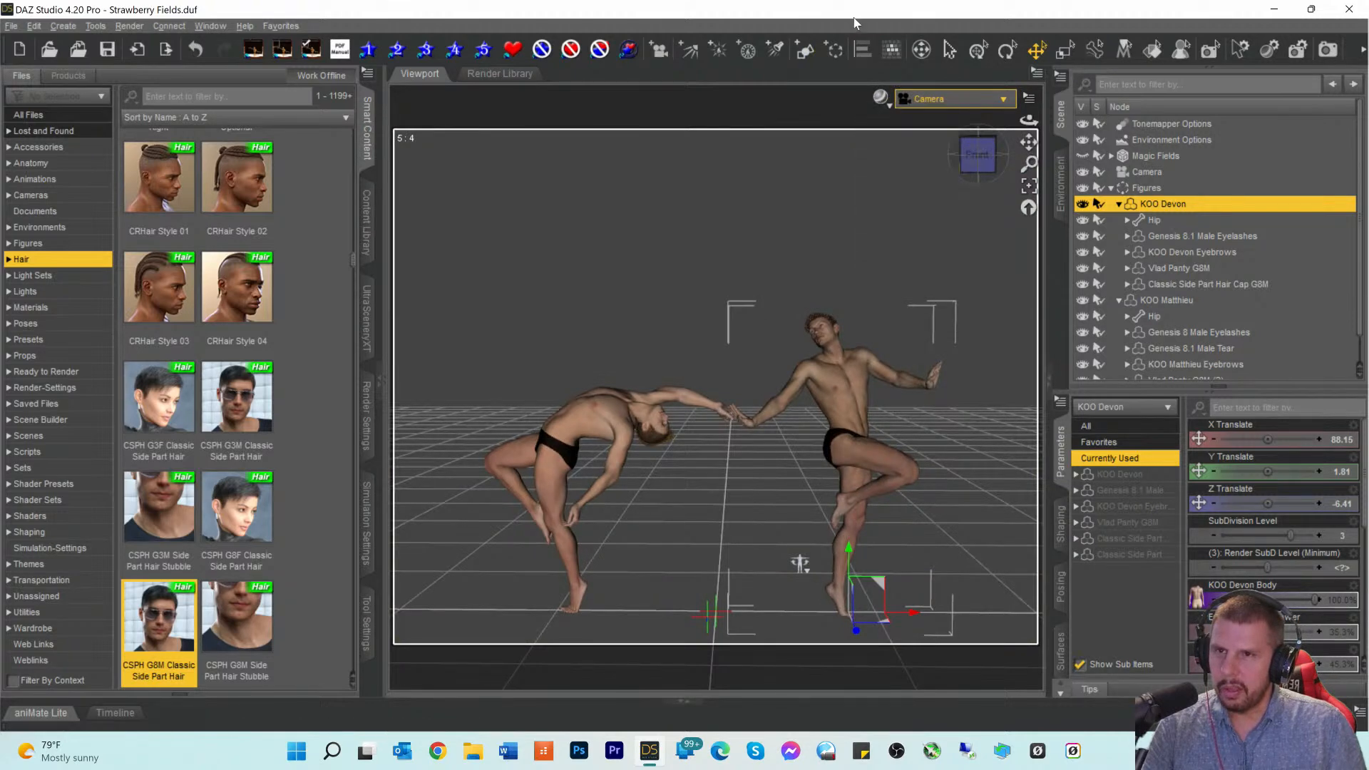
{"action": "left_click", "coordinate": [780, 55]}
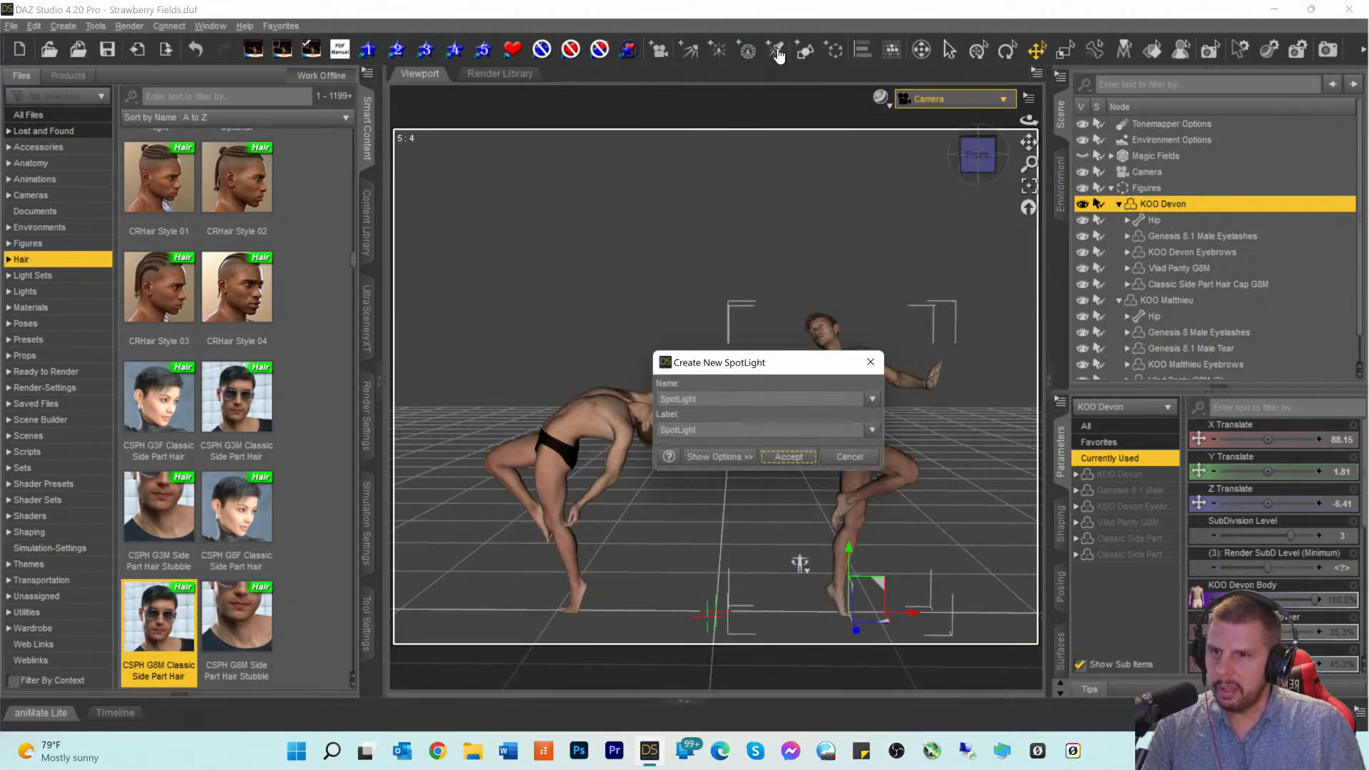
{"action": "left_click", "coordinate": [783, 460]}
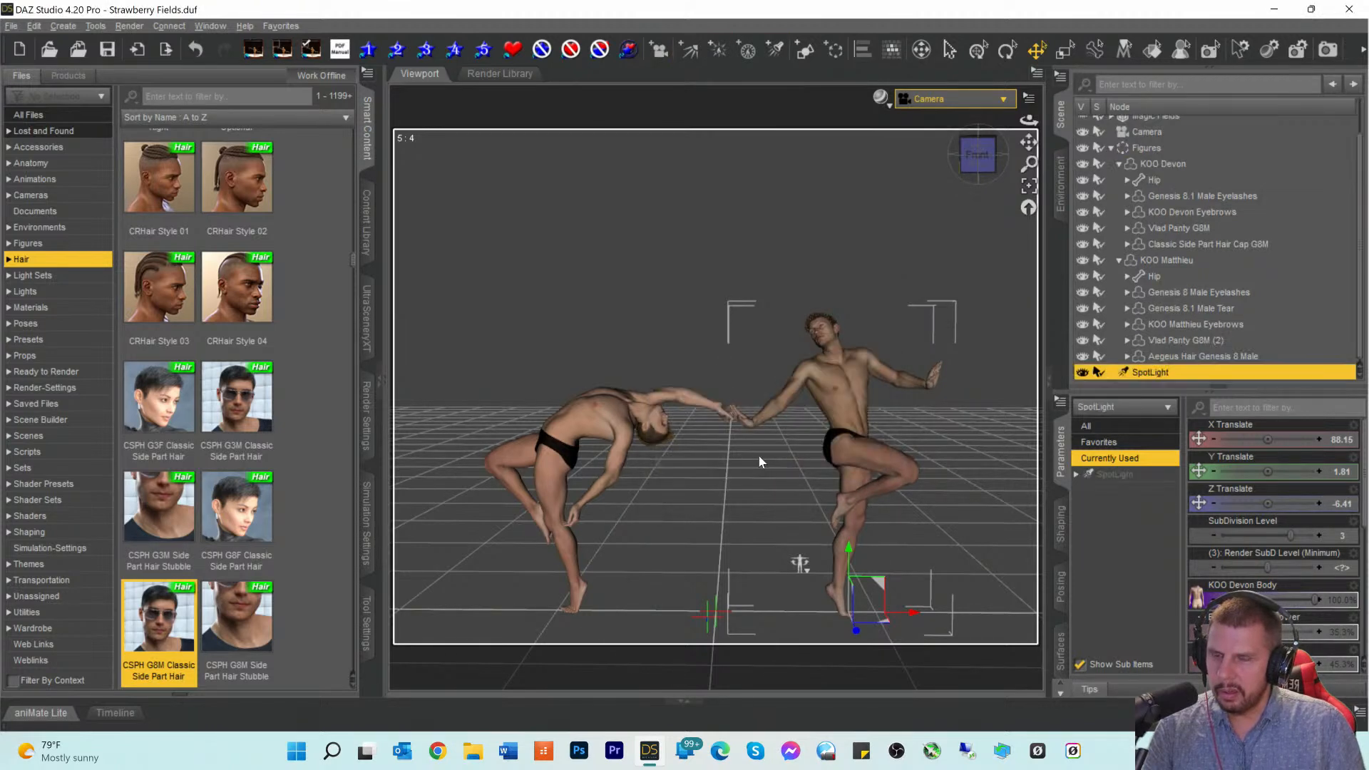
{"action": "left_click", "coordinate": [923, 99]}
{"action": "left_click", "coordinate": [899, 242]}
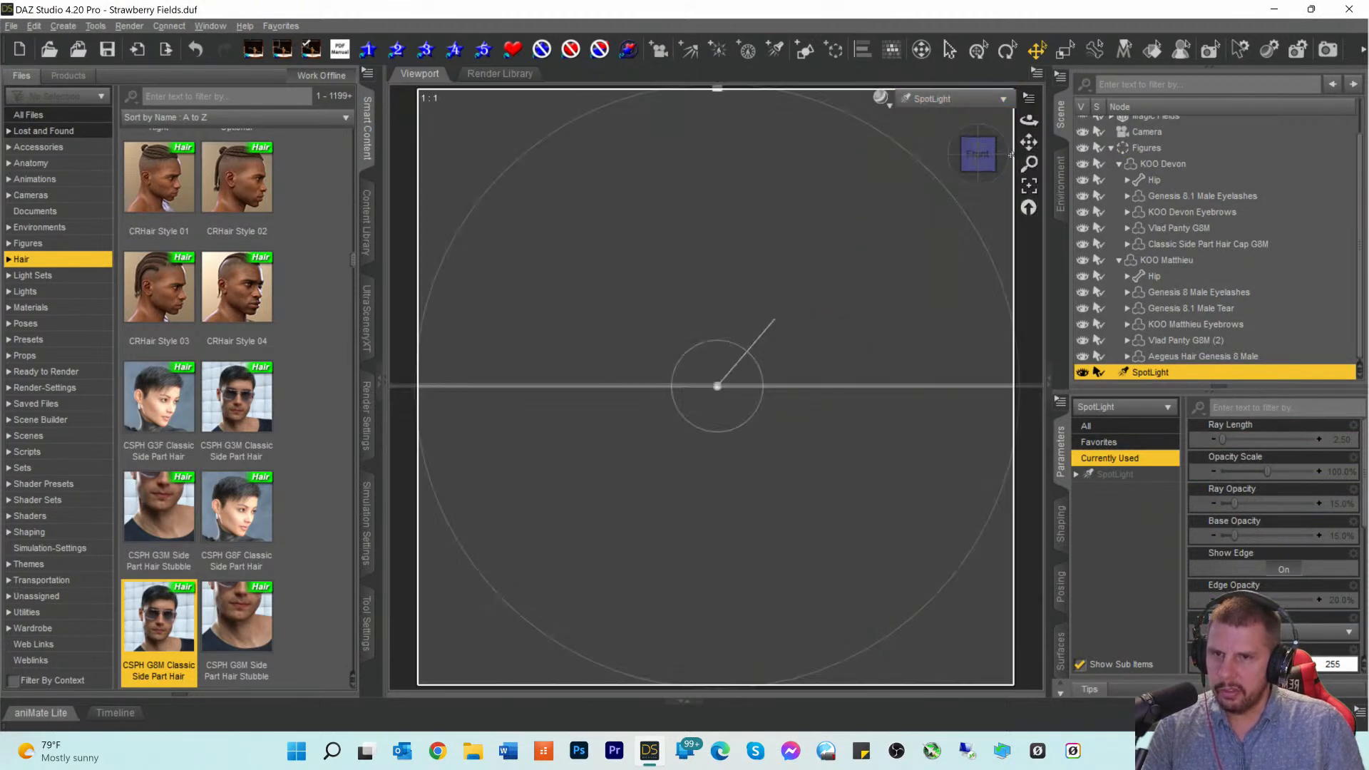
{"action": "left_click_drag", "start_coordinate": [1028, 142], "coordinate": [437, 609]}
{"action": "scroll", "coordinate": [437, 608], "scroll_direction": "down", "scroll_amount": 8}
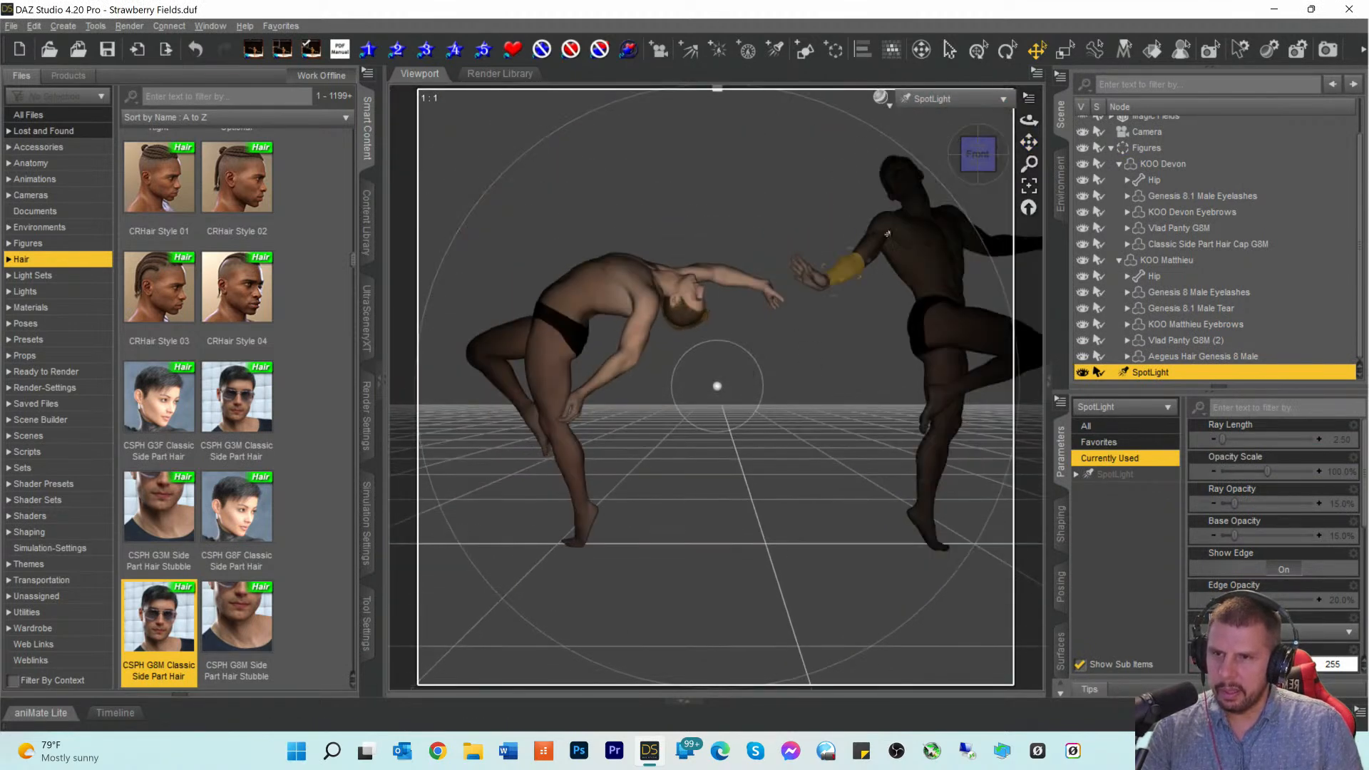
{"action": "left_click_drag", "start_coordinate": [977, 160], "coordinate": [987, 165]}
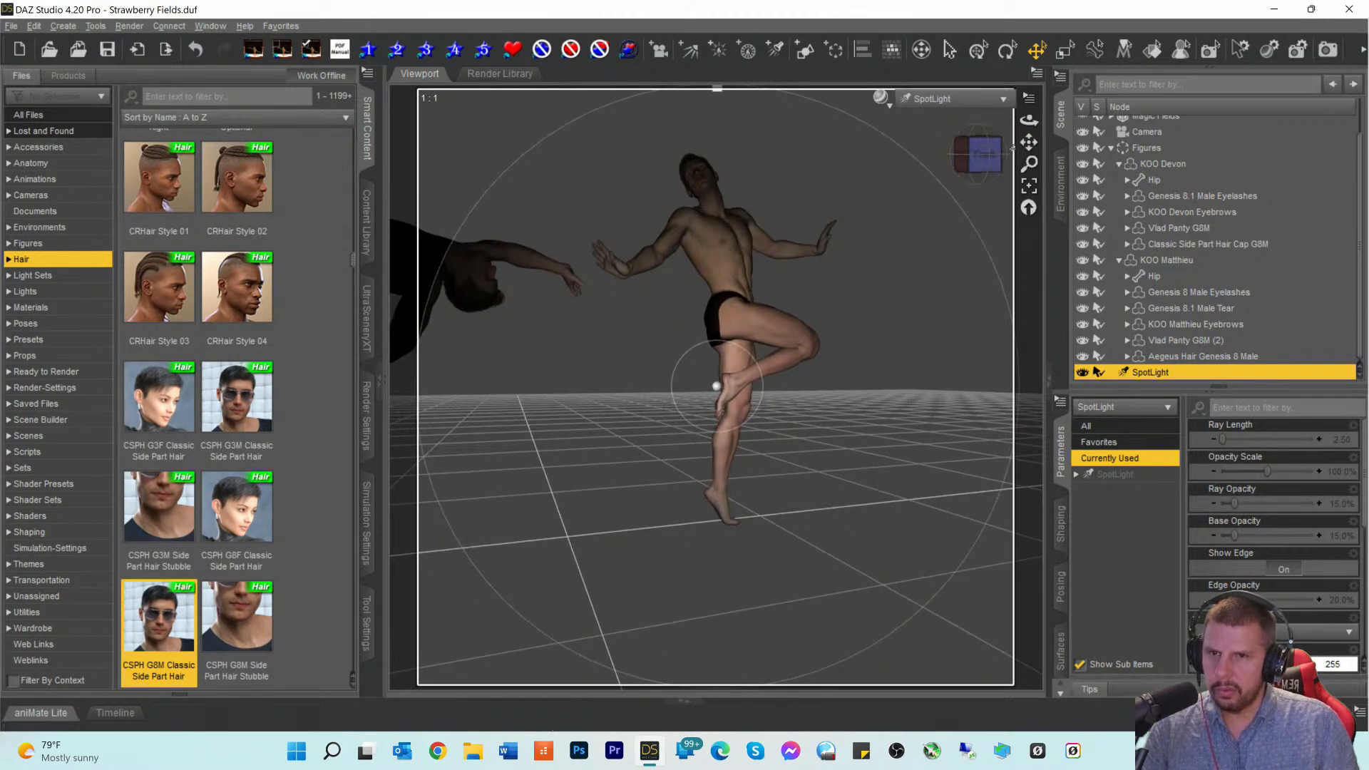
{"action": "left_click", "coordinate": [1292, 151]}
{"action": "left_click_drag", "start_coordinate": [1028, 142], "coordinate": [856, 125]}
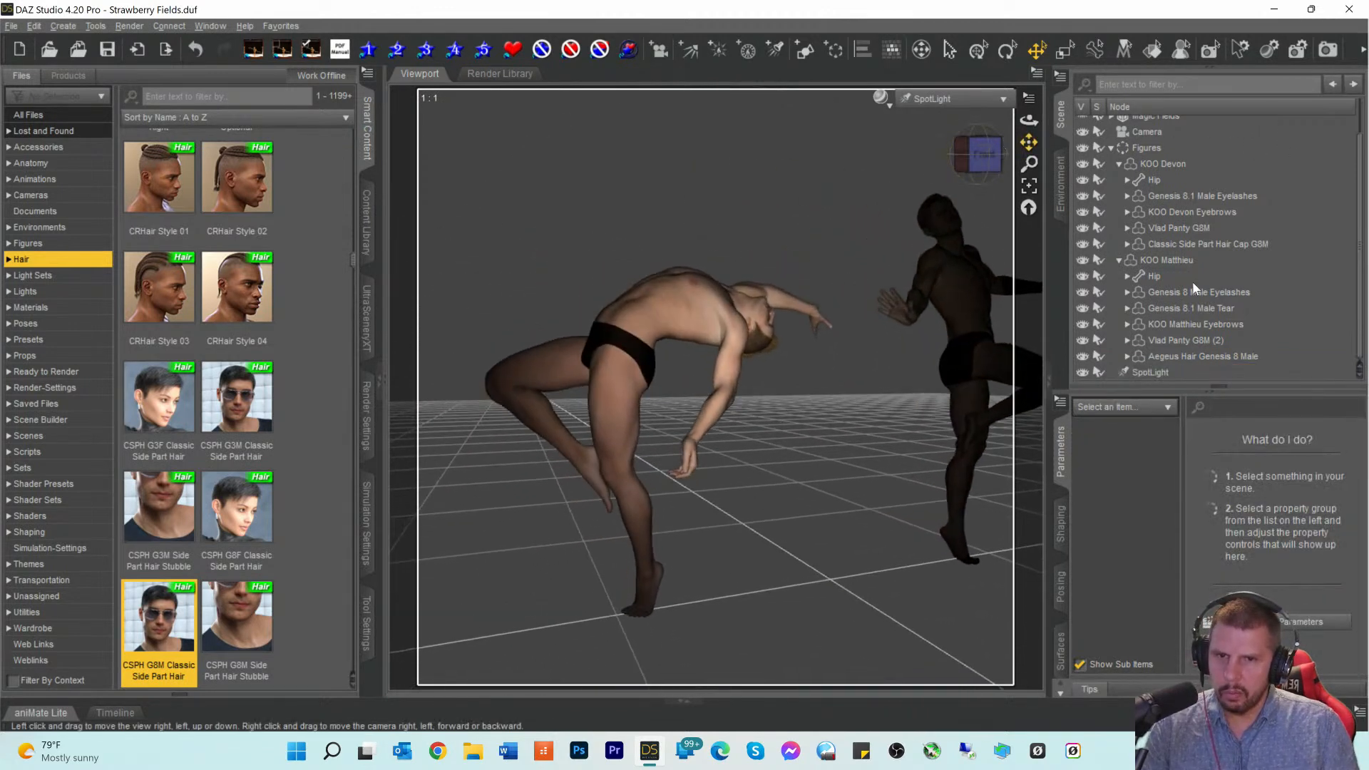
{"action": "left_click", "coordinate": [1155, 372]}
{"action": "mouse_move", "coordinate": [982, 153]}
{"action": "left_mouse_down"}
{"action": "mouse_move", "coordinate": [980, 175]}
{"action": "mouse_move", "coordinate": [999, 156]}
{"action": "mouse_move", "coordinate": [987, 154]}
{"action": "mouse_move", "coordinate": [1050, 150]}
{"action": "mouse_move", "coordinate": [967, 155]}
{"action": "mouse_move", "coordinate": [1029, 141]}
{"action": "mouse_move", "coordinate": [972, 153]}
{"action": "mouse_move", "coordinate": [984, 153]}
{"action": "left_mouse_up"}
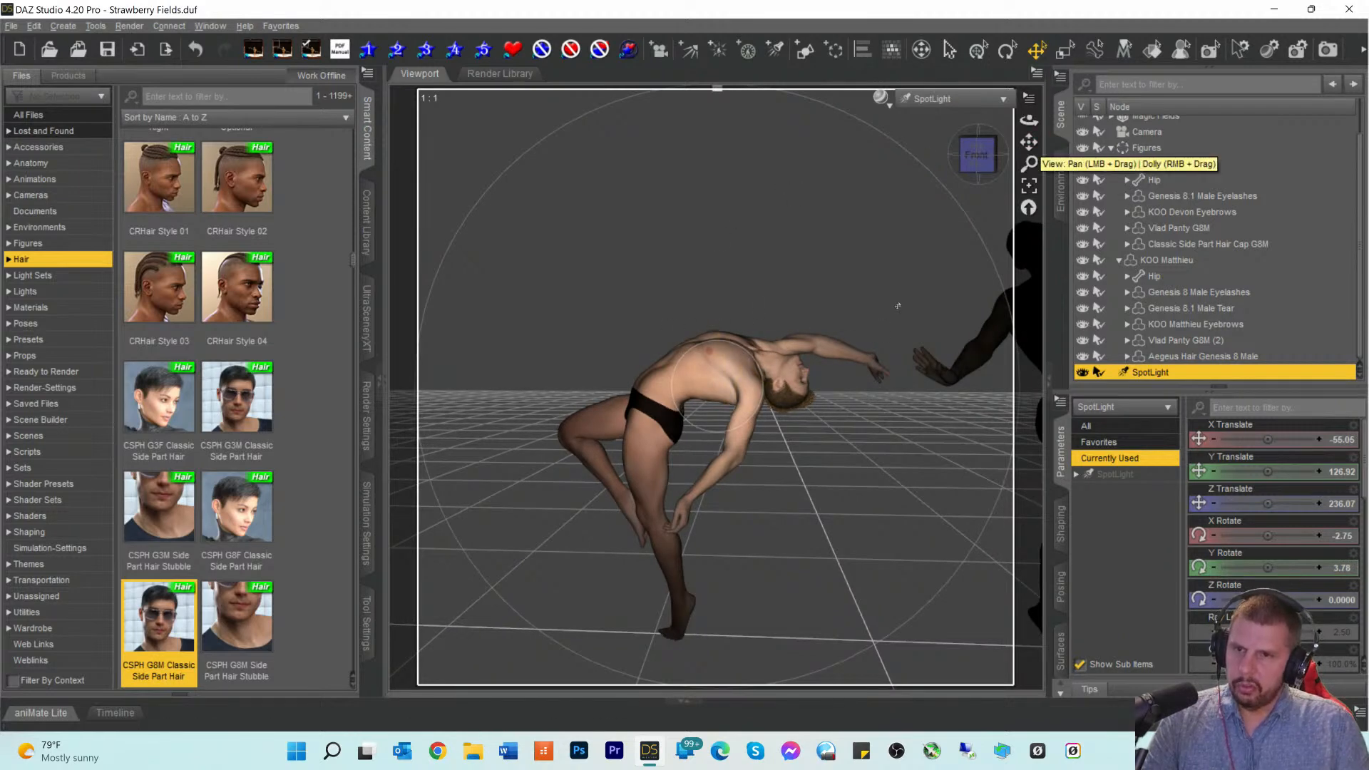
Step: Return to the Camera view and preview the scene in NVIDIA Iray
{"action": "left_click", "coordinate": [926, 99]}
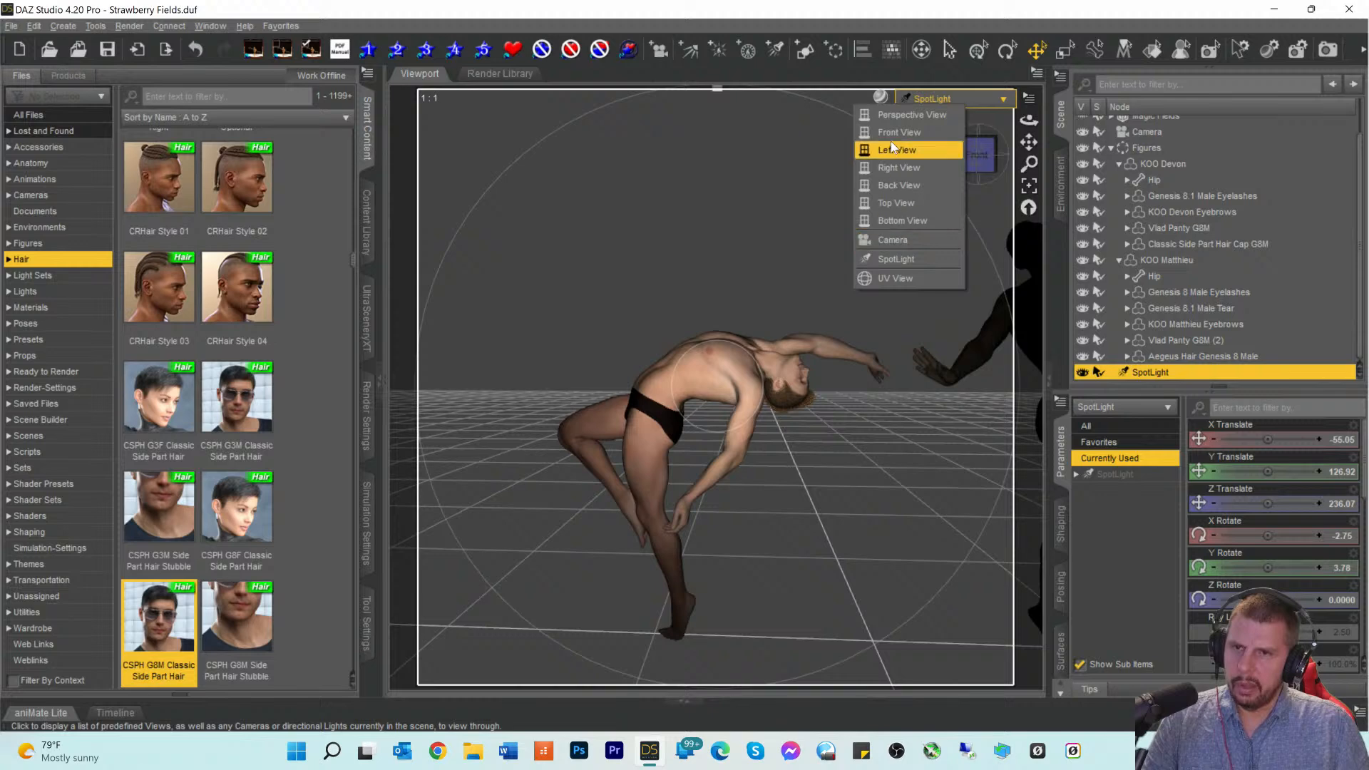
{"action": "left_click", "coordinate": [893, 240]}
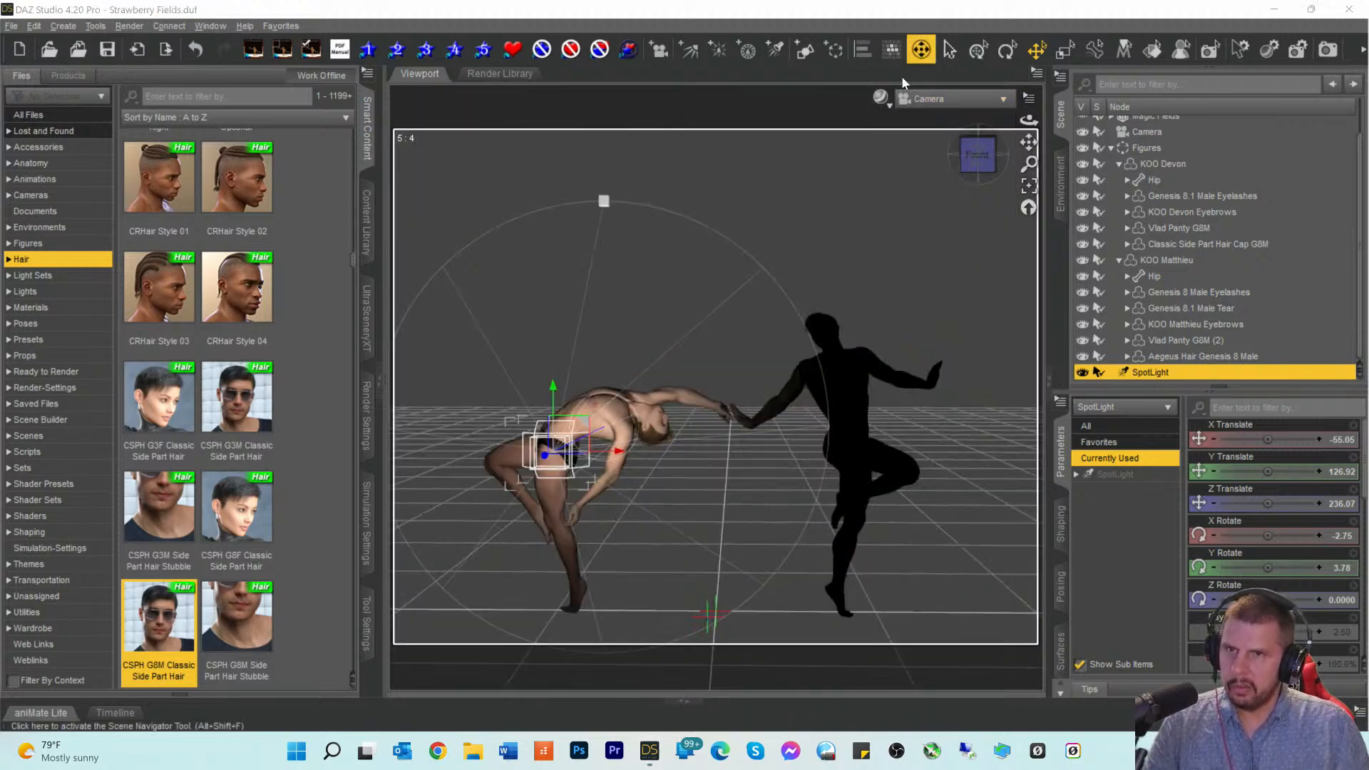
{"action": "left_click", "coordinate": [880, 97]}
{"action": "left_click", "coordinate": [859, 308]}
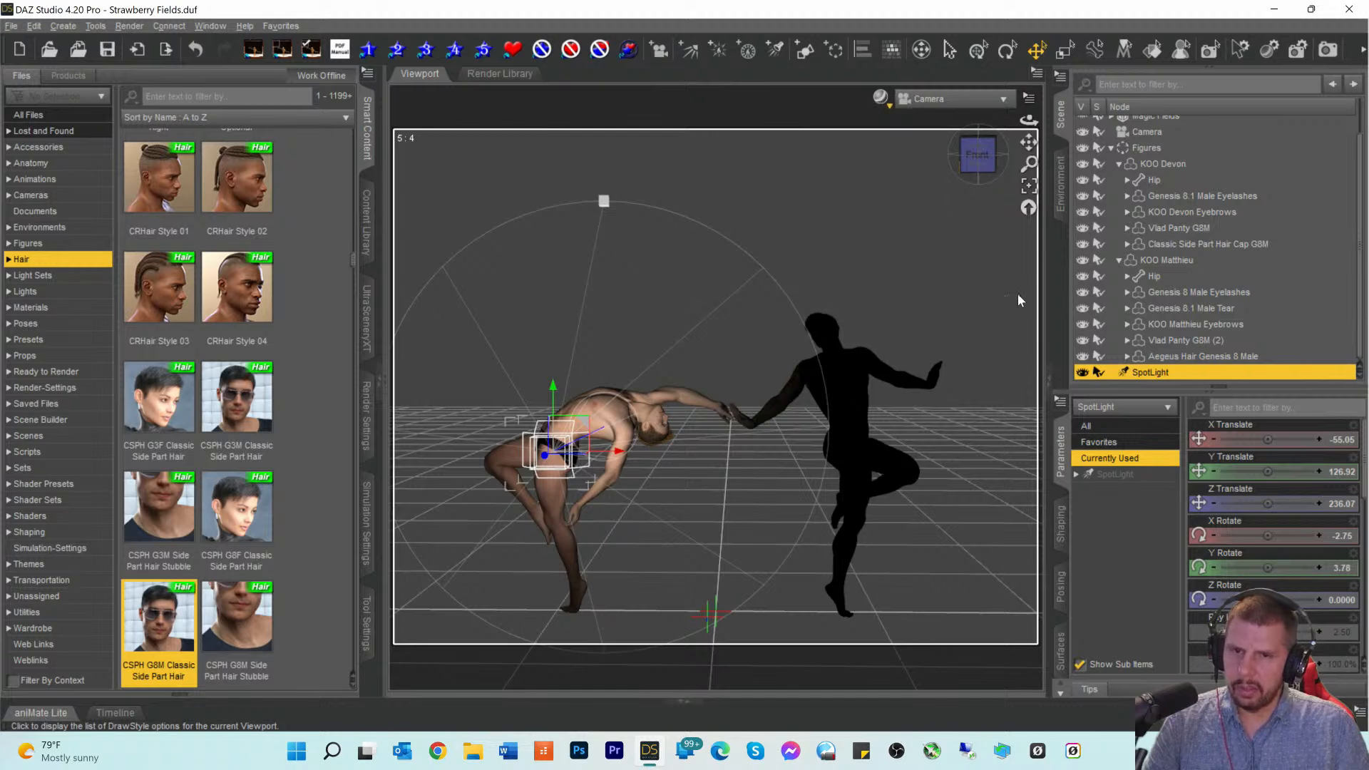
Step: Raise the SpotLight's luminous flux, starting with 9600 and trying further values in the Iray preview
{"action": "left_click", "coordinate": [1124, 476]}
{"action": "scroll", "coordinate": [1277, 521], "scroll_direction": "down", "scroll_amount": 10}
{"action": "scroll", "coordinate": [1297, 531], "scroll_direction": "down", "scroll_amount": 5}
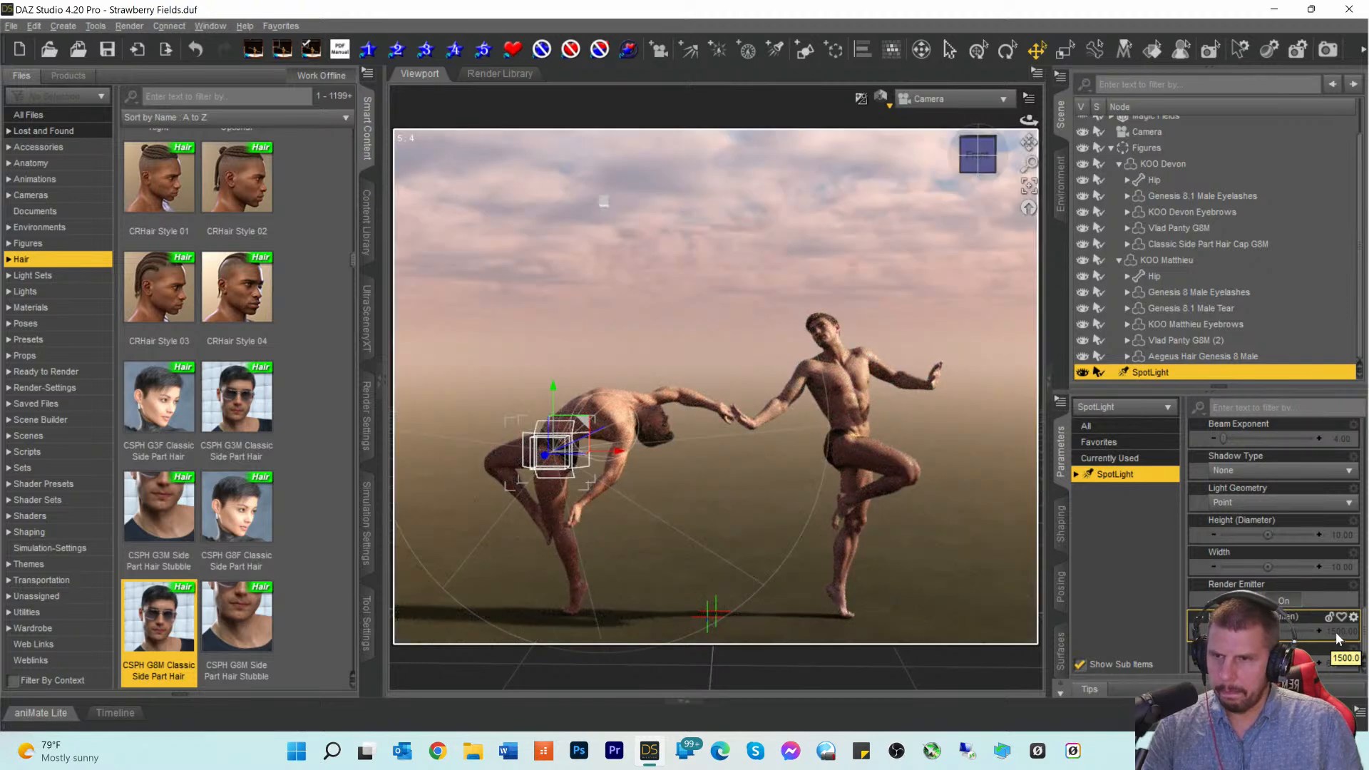
{"action": "left_click", "coordinate": [1326, 634]}
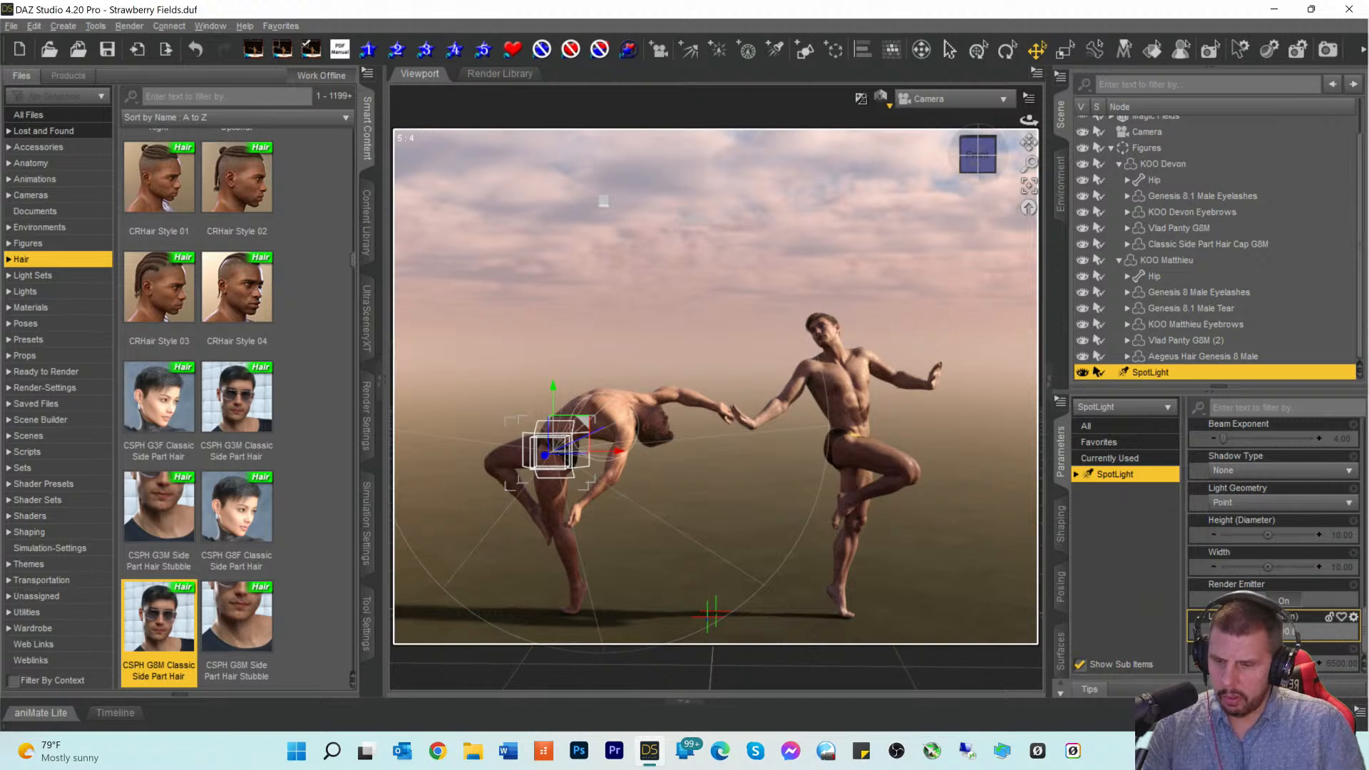
{"action": "type", "text": "9600"}
{"action": "key", "text": "Return"}
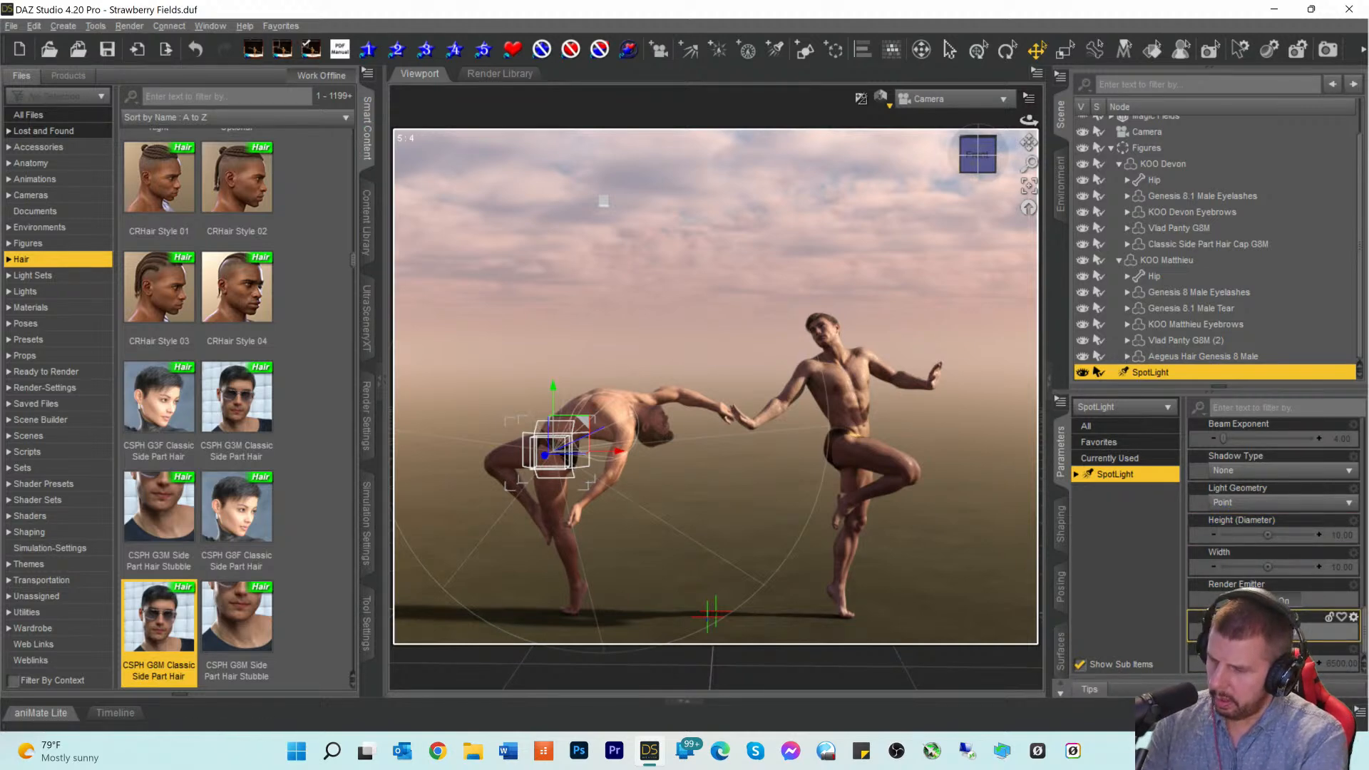
{"action": "key", "text": "Return"}
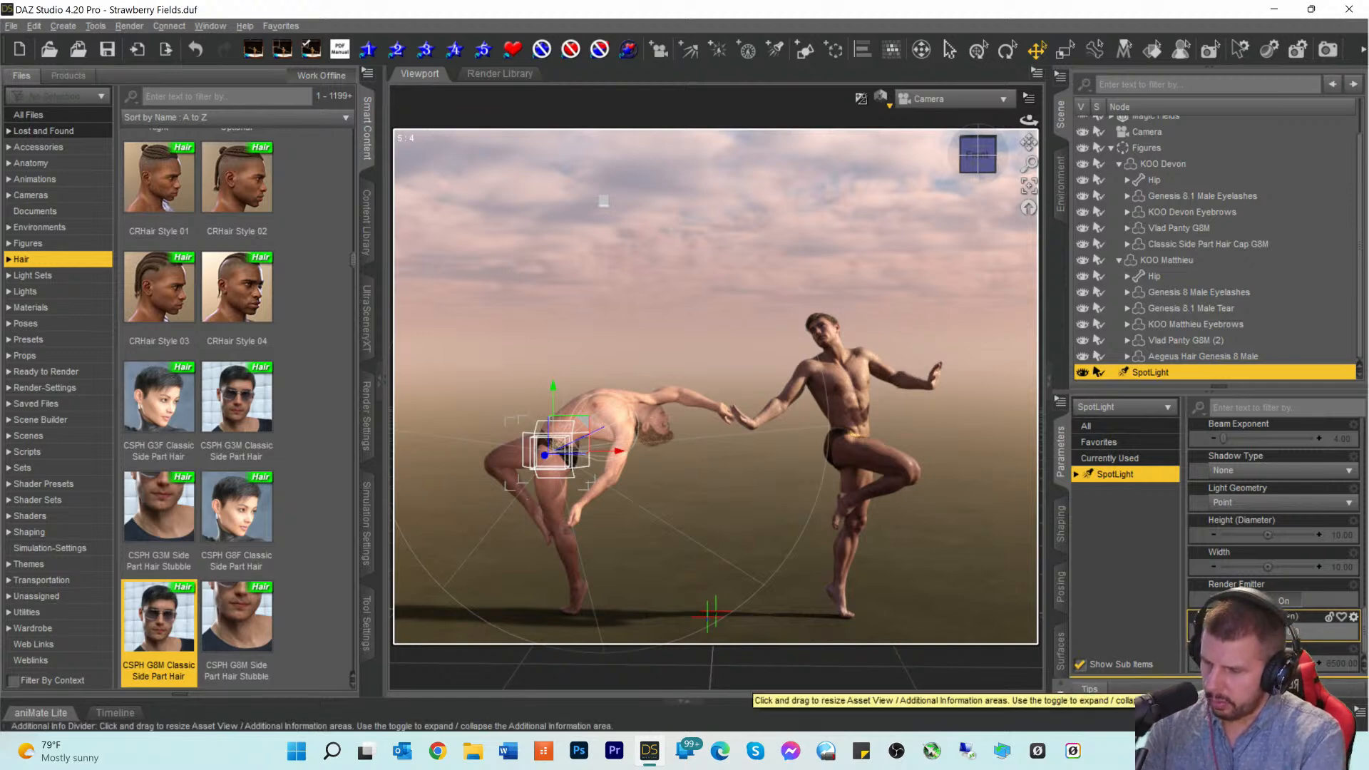
{"action": "key", "text": "Return"}
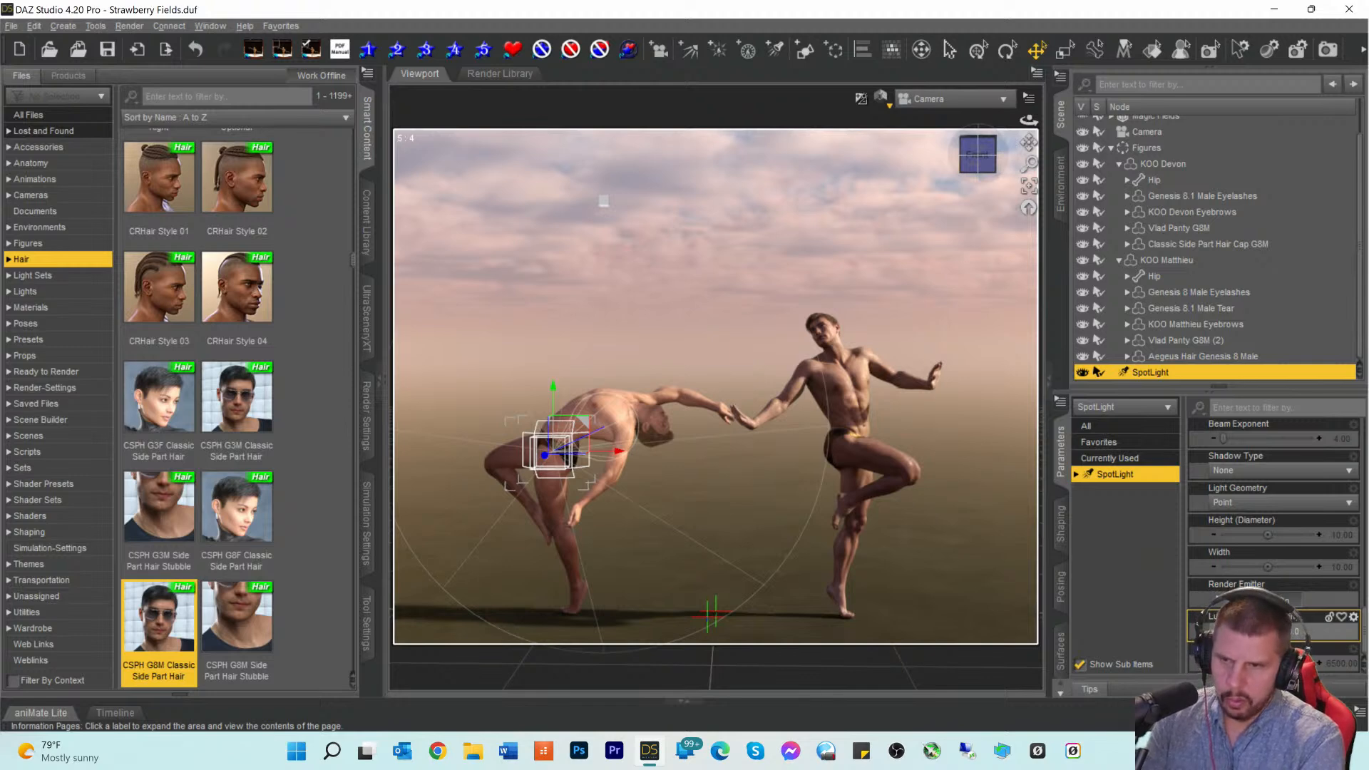
{"action": "key", "text": "Return"}
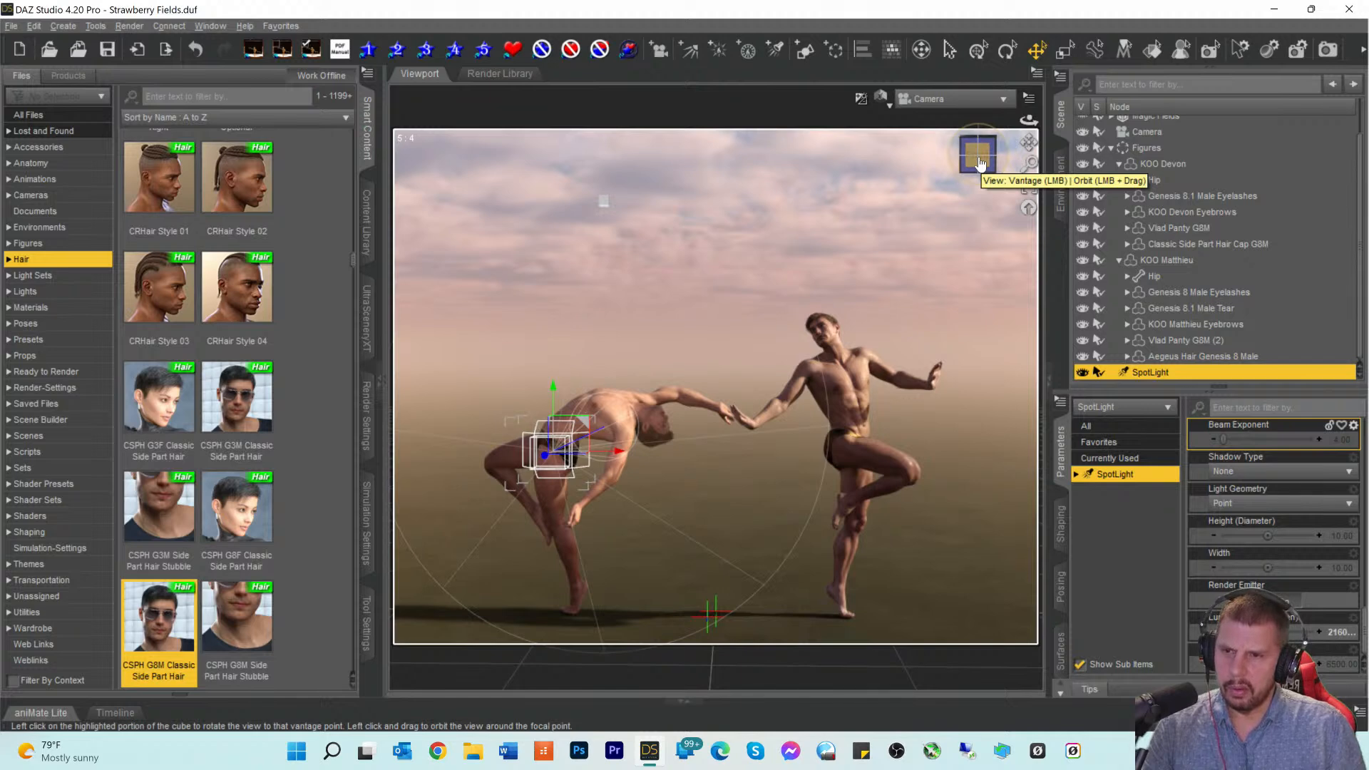
{"action": "left_click", "coordinate": [927, 99]}
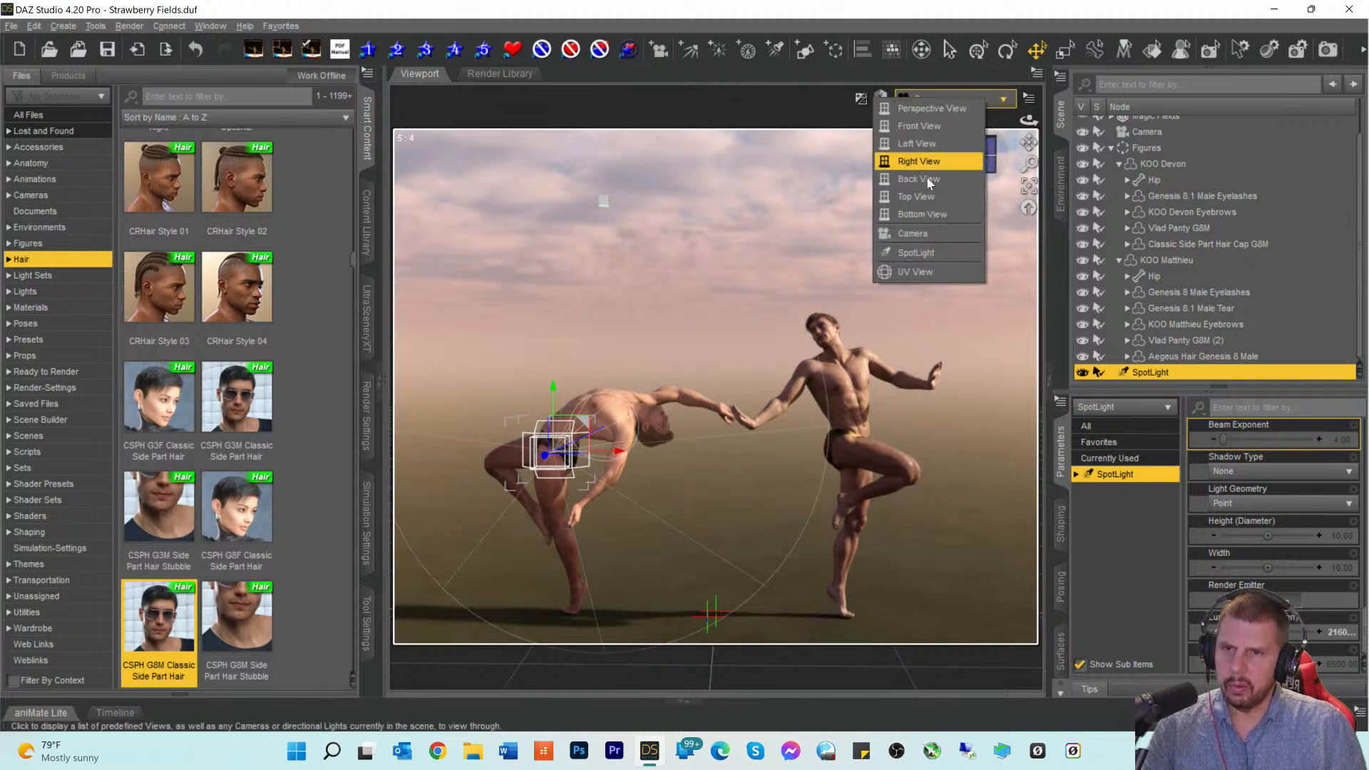
{"action": "left_click", "coordinate": [904, 251]}
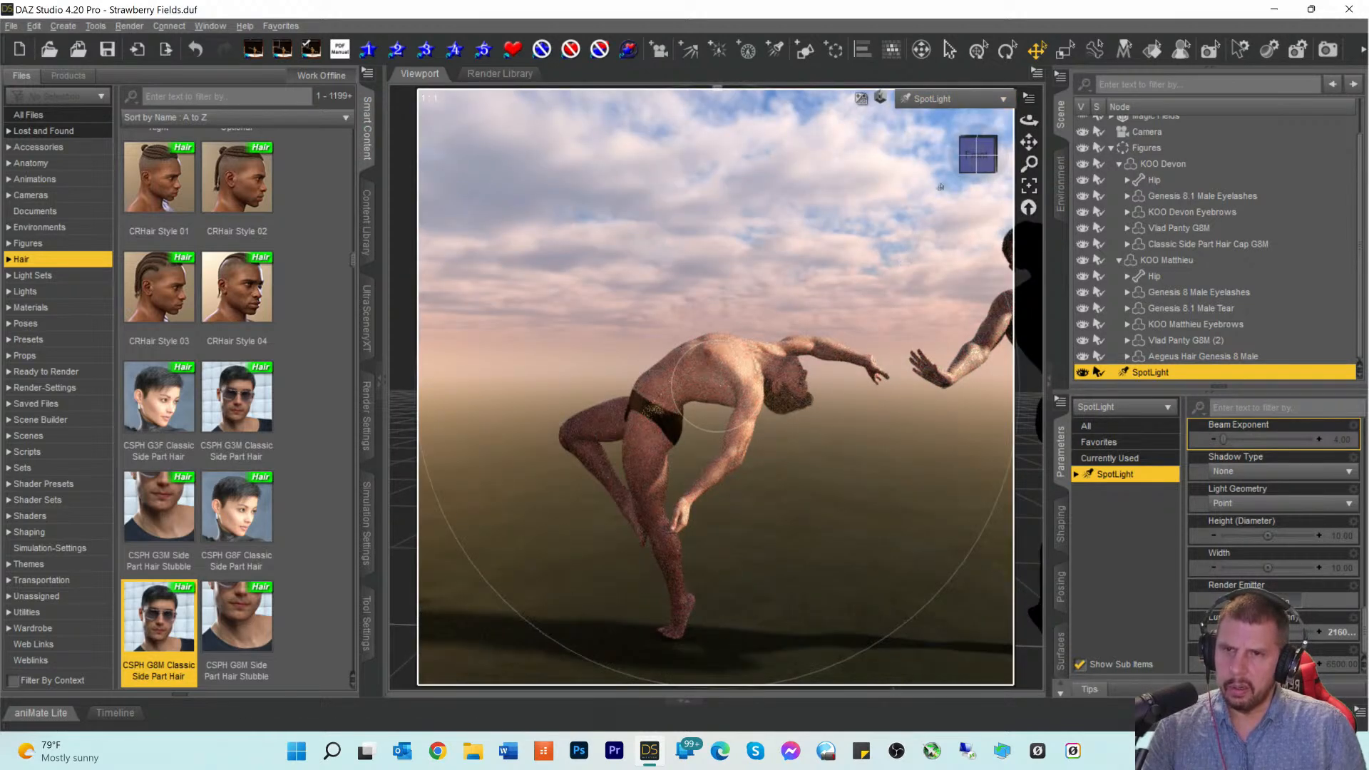
{"action": "left_click", "coordinate": [880, 98]}
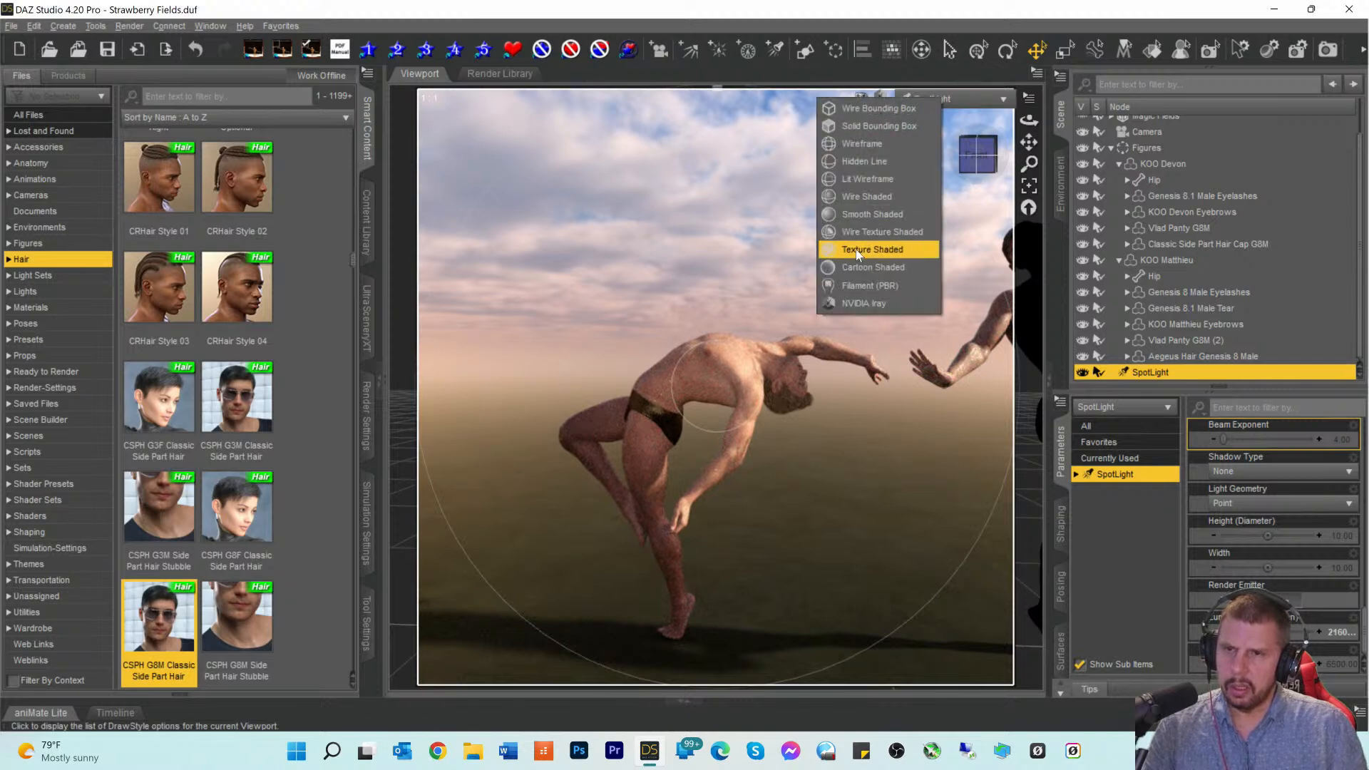
{"action": "left_click", "coordinate": [900, 246]}
{"action": "mouse_move", "coordinate": [975, 155]}
{"action": "left_mouse_down"}
{"action": "mouse_move", "coordinate": [1014, 152]}
{"action": "mouse_move", "coordinate": [812, 163]}
{"action": "left_mouse_up"}
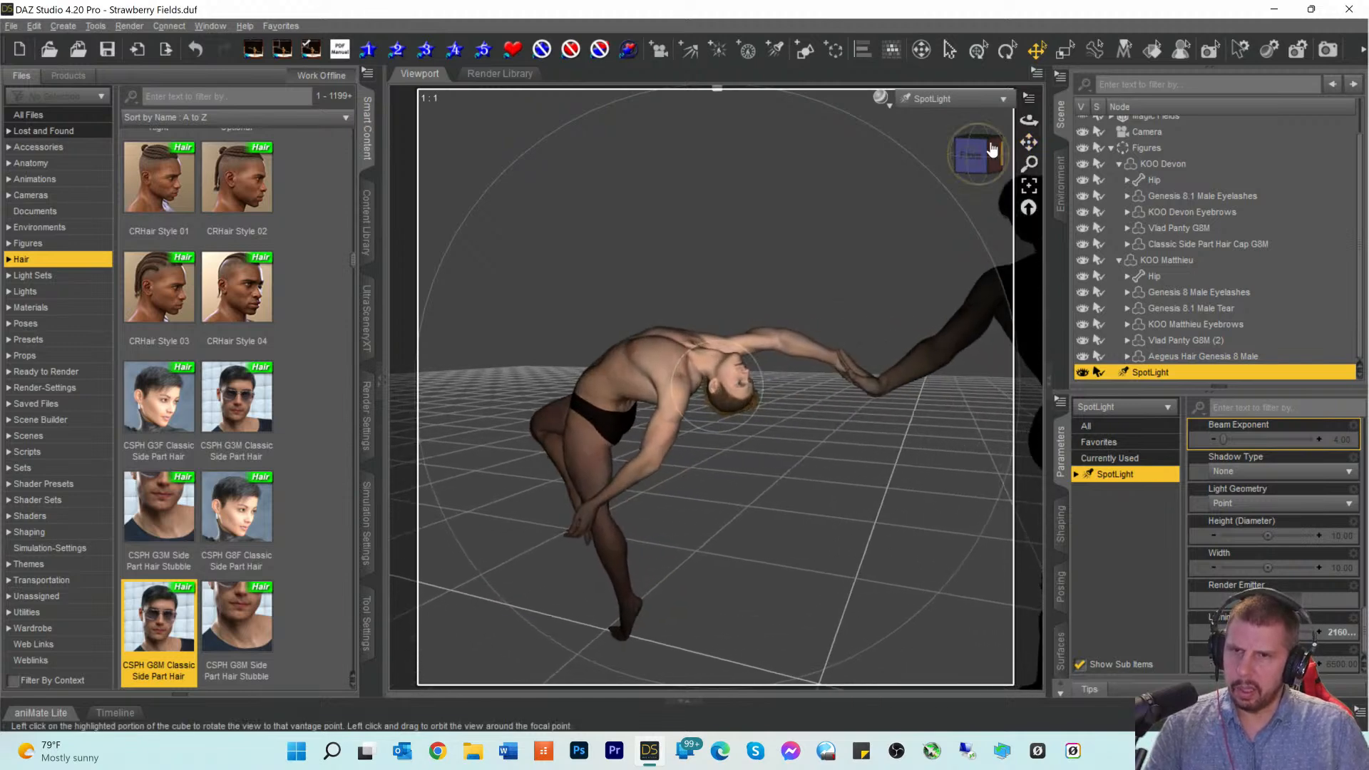
Step: Check the SpotLight's new angle through the Camera with the NVIDIA Iray preview
{"action": "left_click", "coordinate": [949, 100]}
{"action": "left_click", "coordinate": [922, 229]}
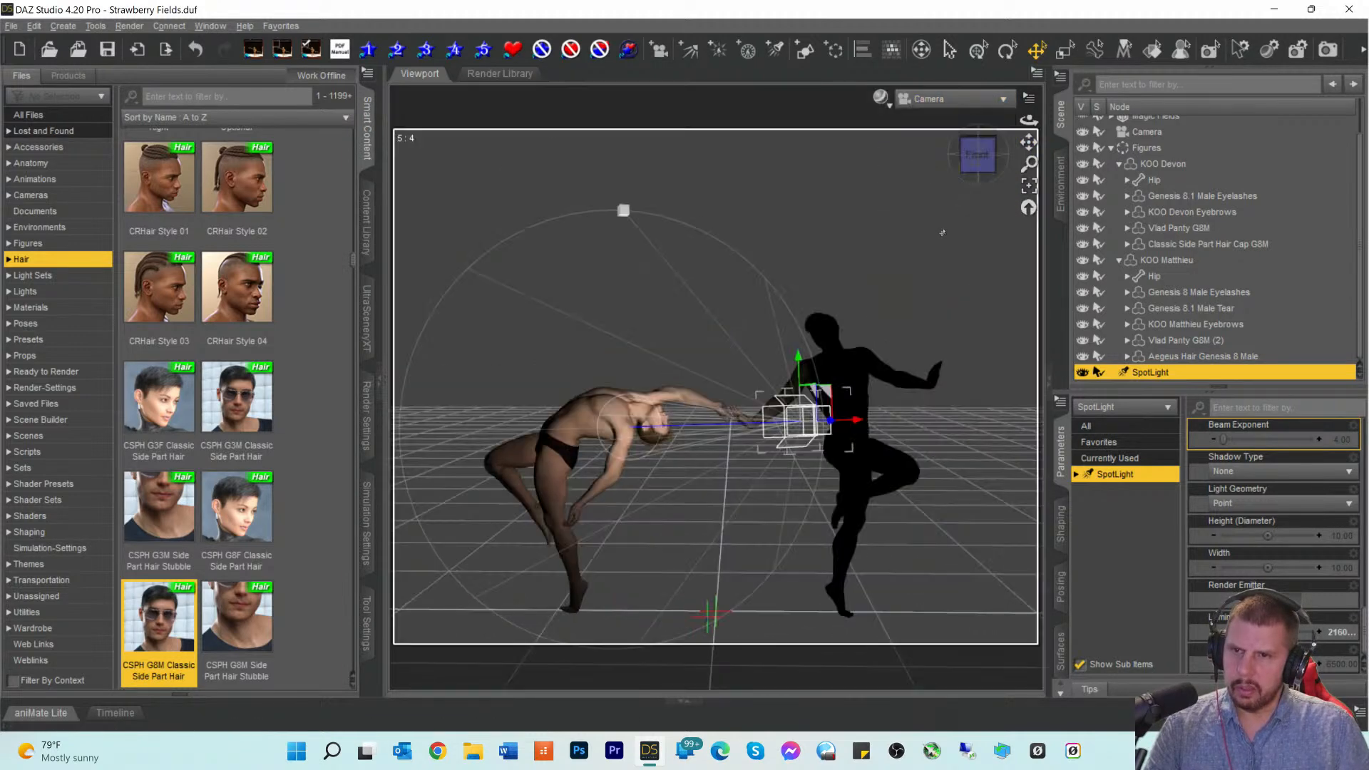
{"action": "left_click", "coordinate": [881, 98]}
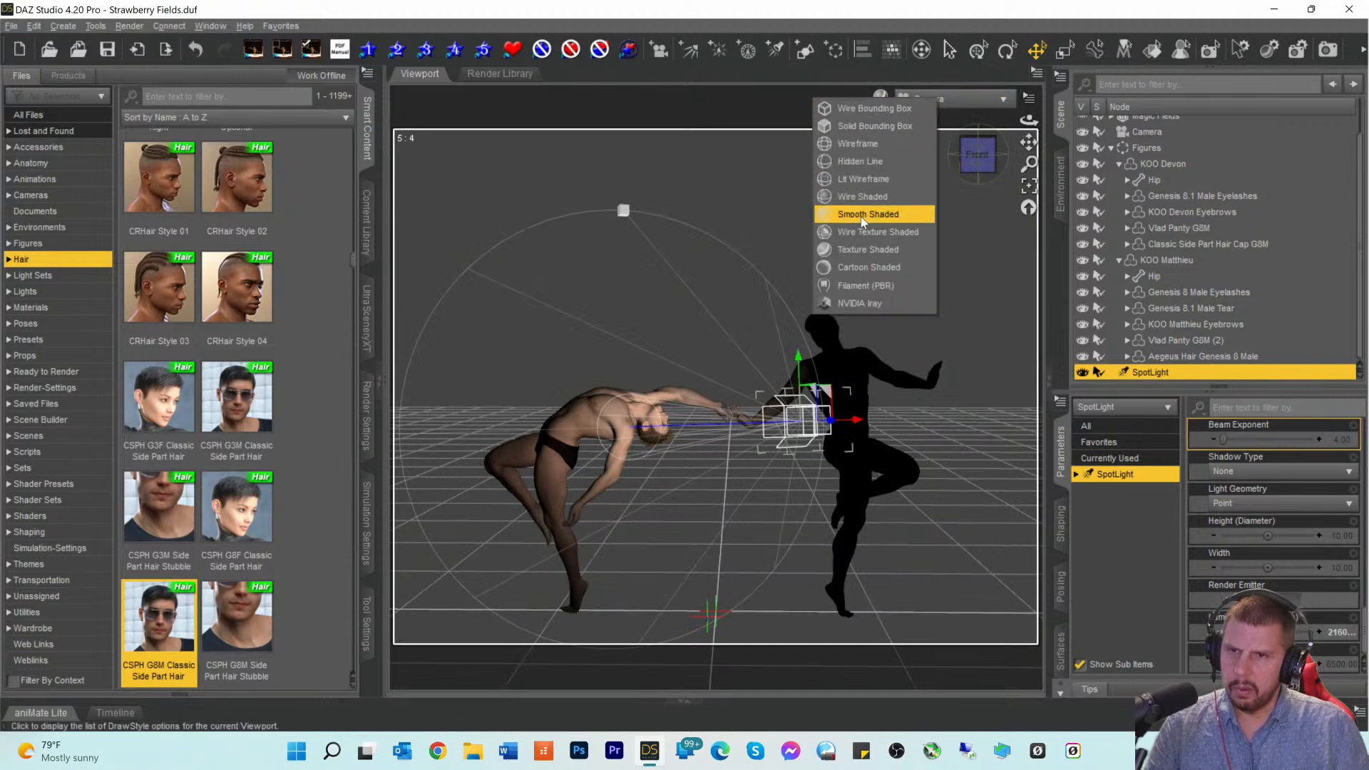
{"action": "left_click", "coordinate": [846, 303]}
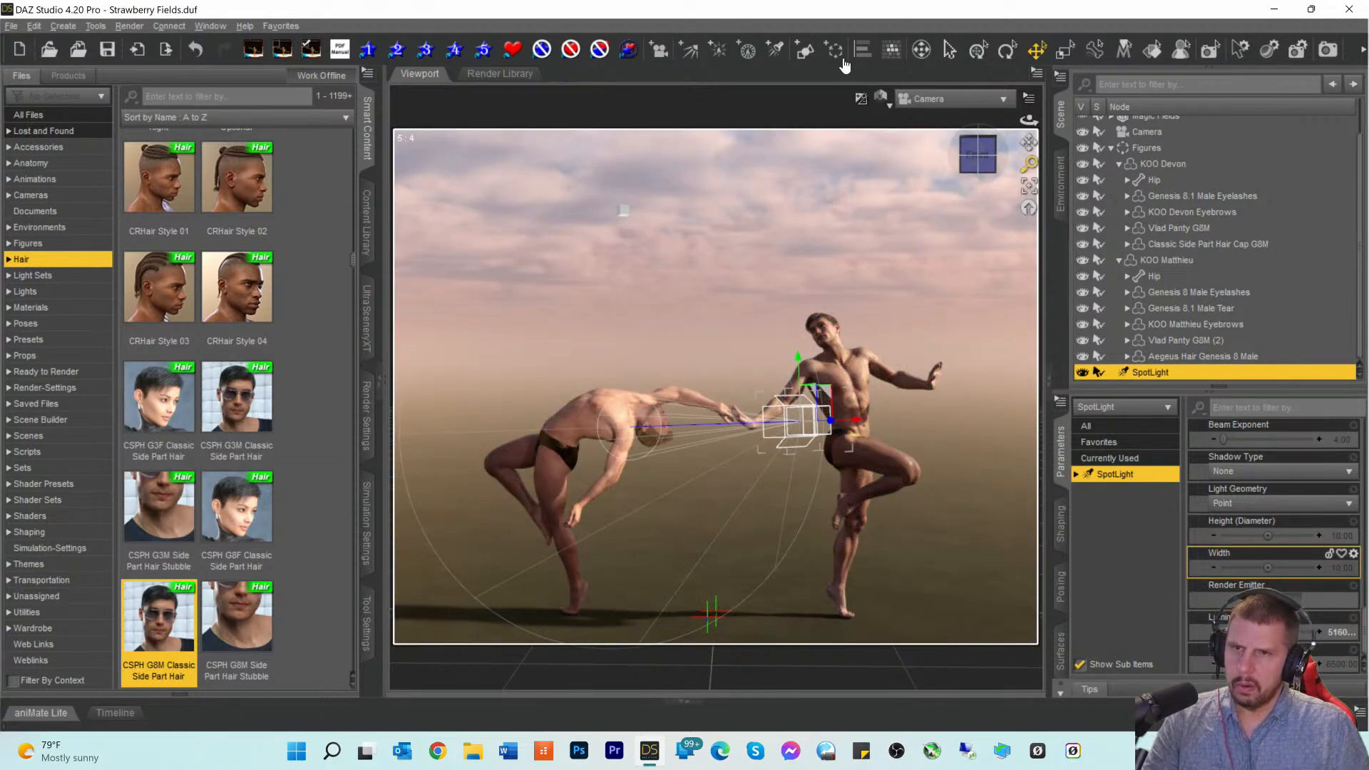
Step: Look through the SpotLight and shift it slightly sideways toward the standing dancer
{"action": "left_click", "coordinate": [941, 98]}
{"action": "left_click", "coordinate": [911, 260]}
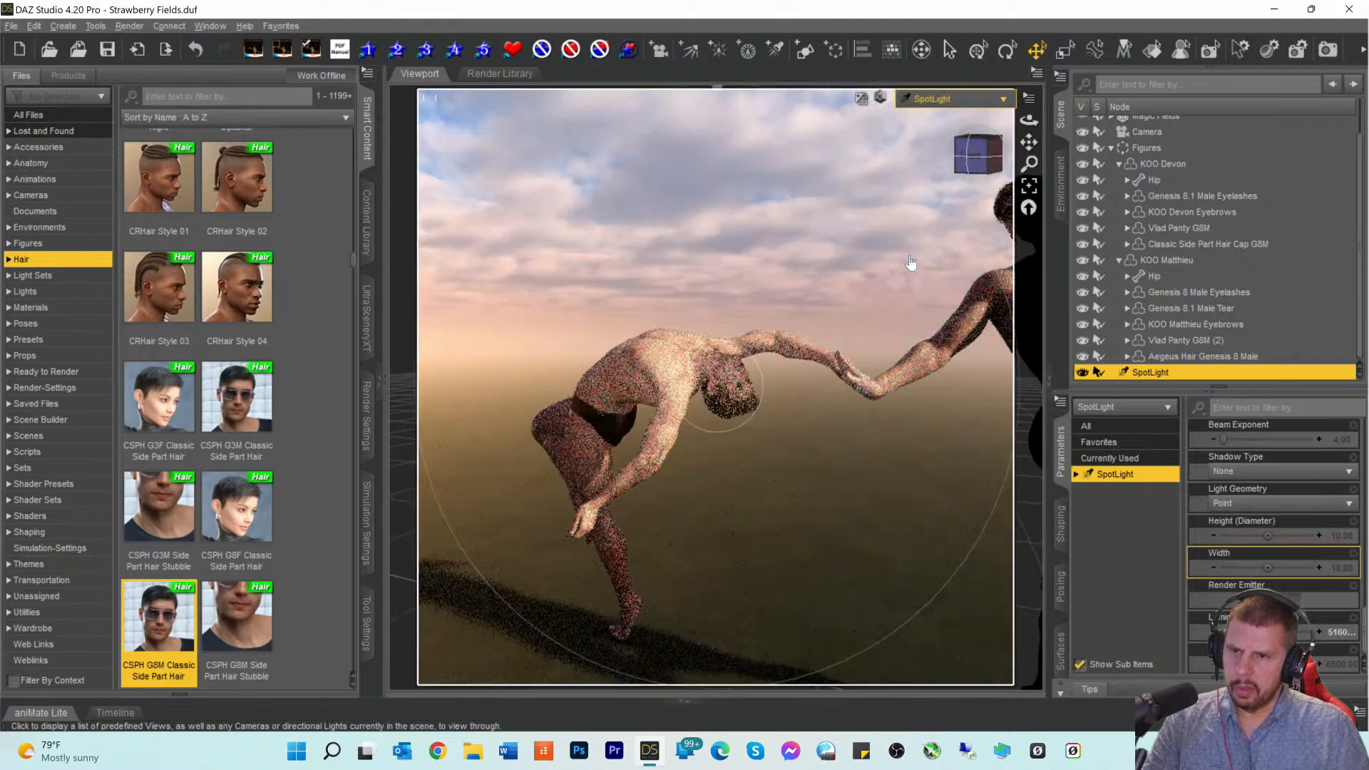
{"action": "left_click_drag", "start_coordinate": [1029, 142], "coordinate": [1004, 147]}
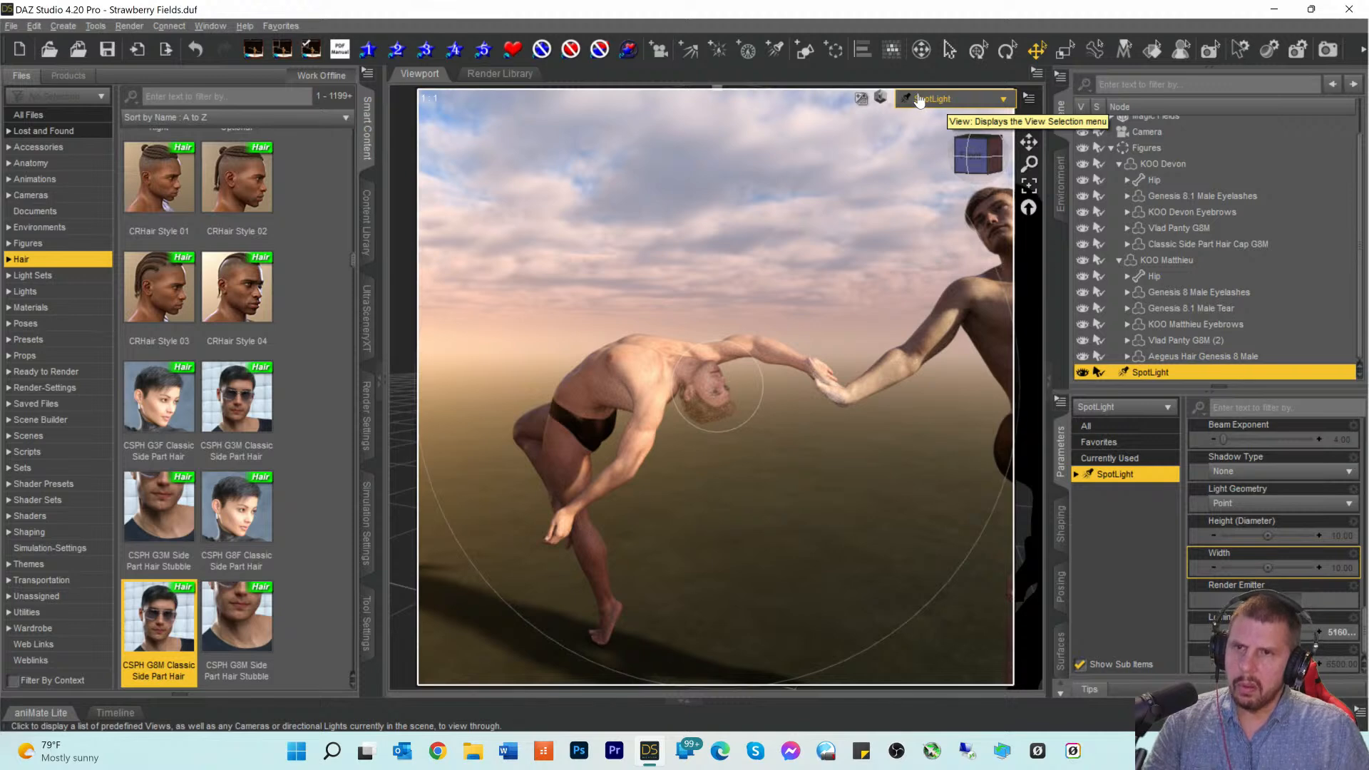
Step: Check the SpotLight's shifted position from the Camera, first in Texture Shaded and finally in the NVIDIA Iray preview
{"action": "left_click", "coordinate": [884, 96]}
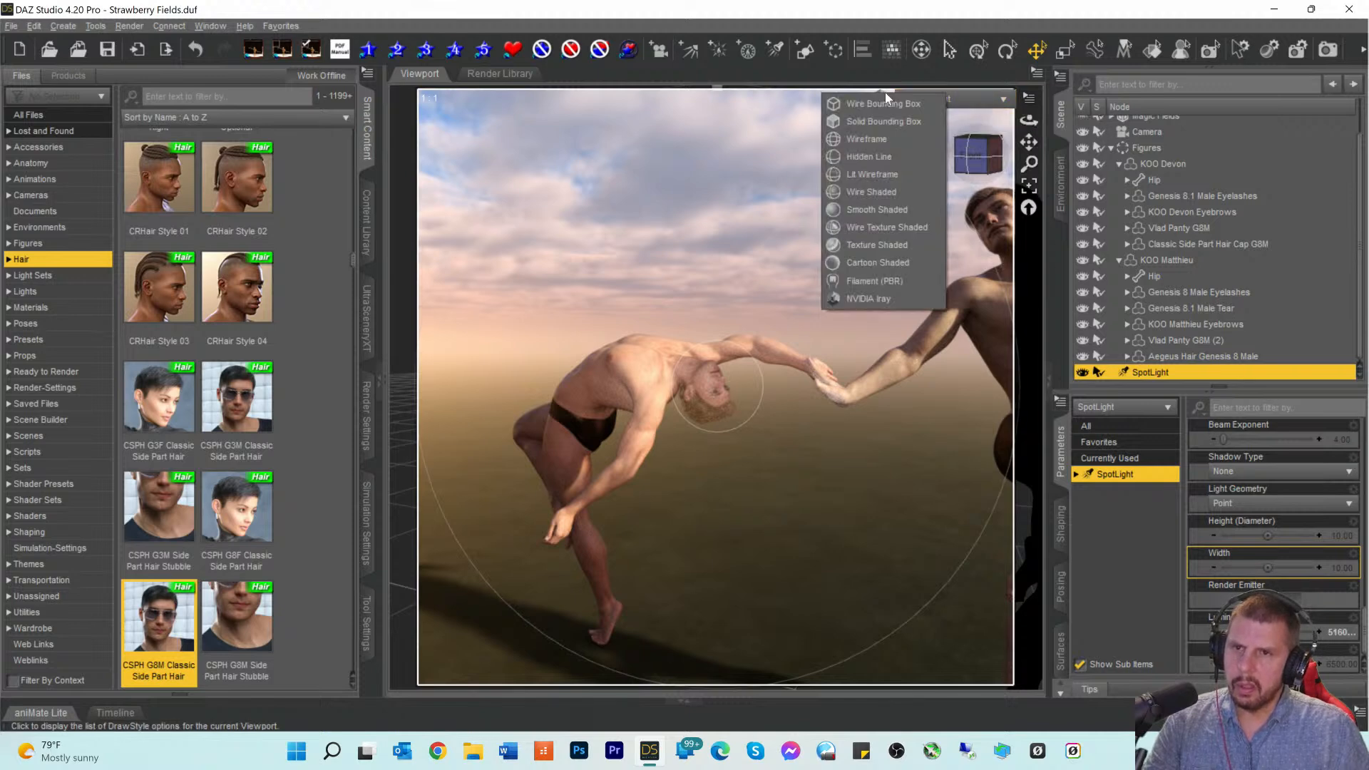
{"action": "left_click", "coordinate": [866, 246]}
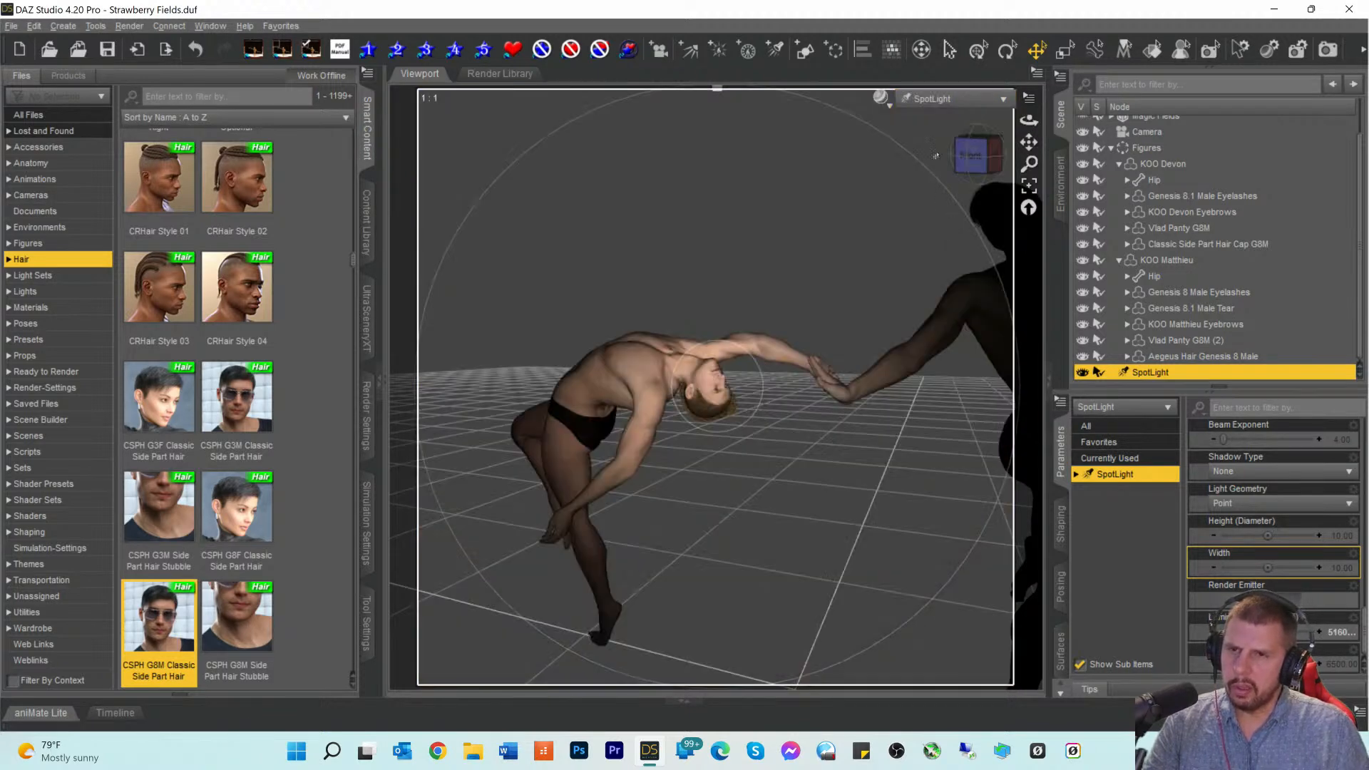
{"action": "left_click", "coordinate": [920, 99]}
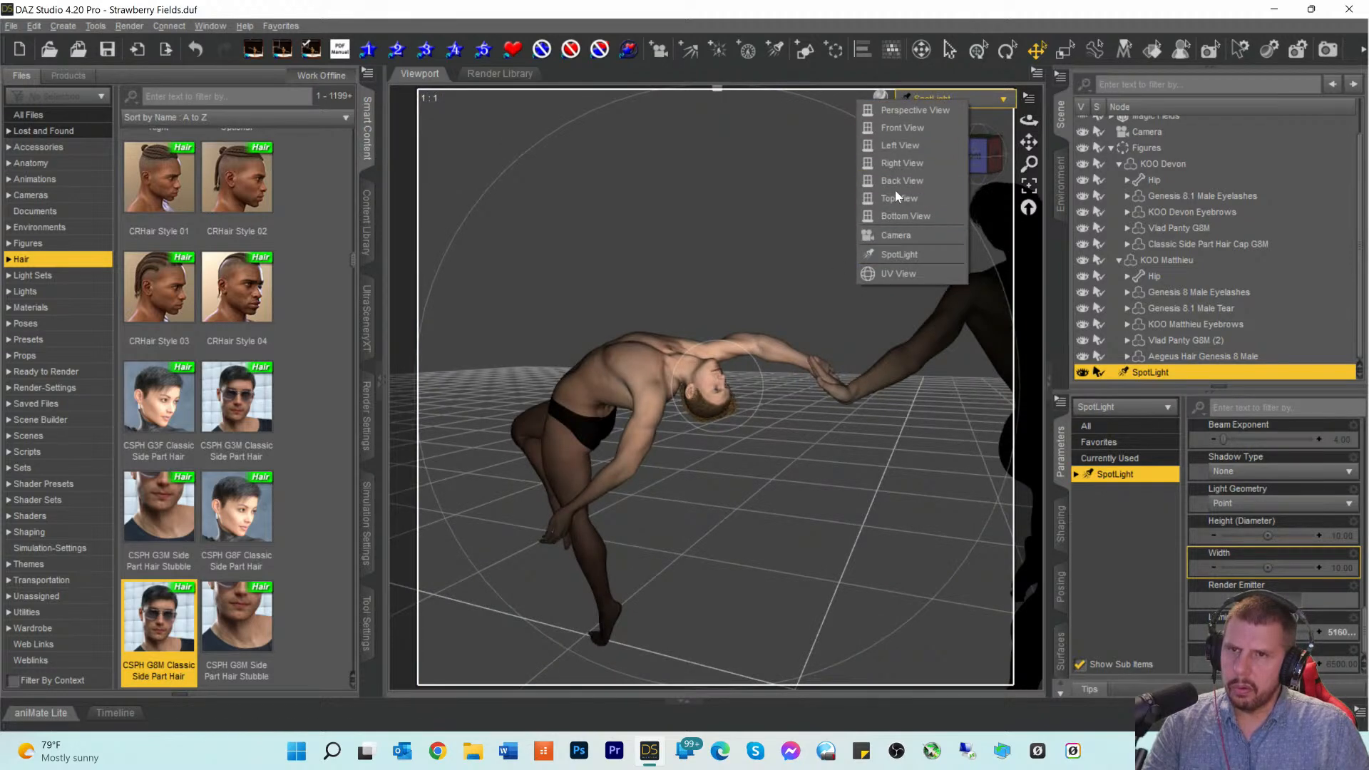
{"action": "left_click", "coordinate": [897, 234]}
{"action": "left_click", "coordinate": [943, 100]}
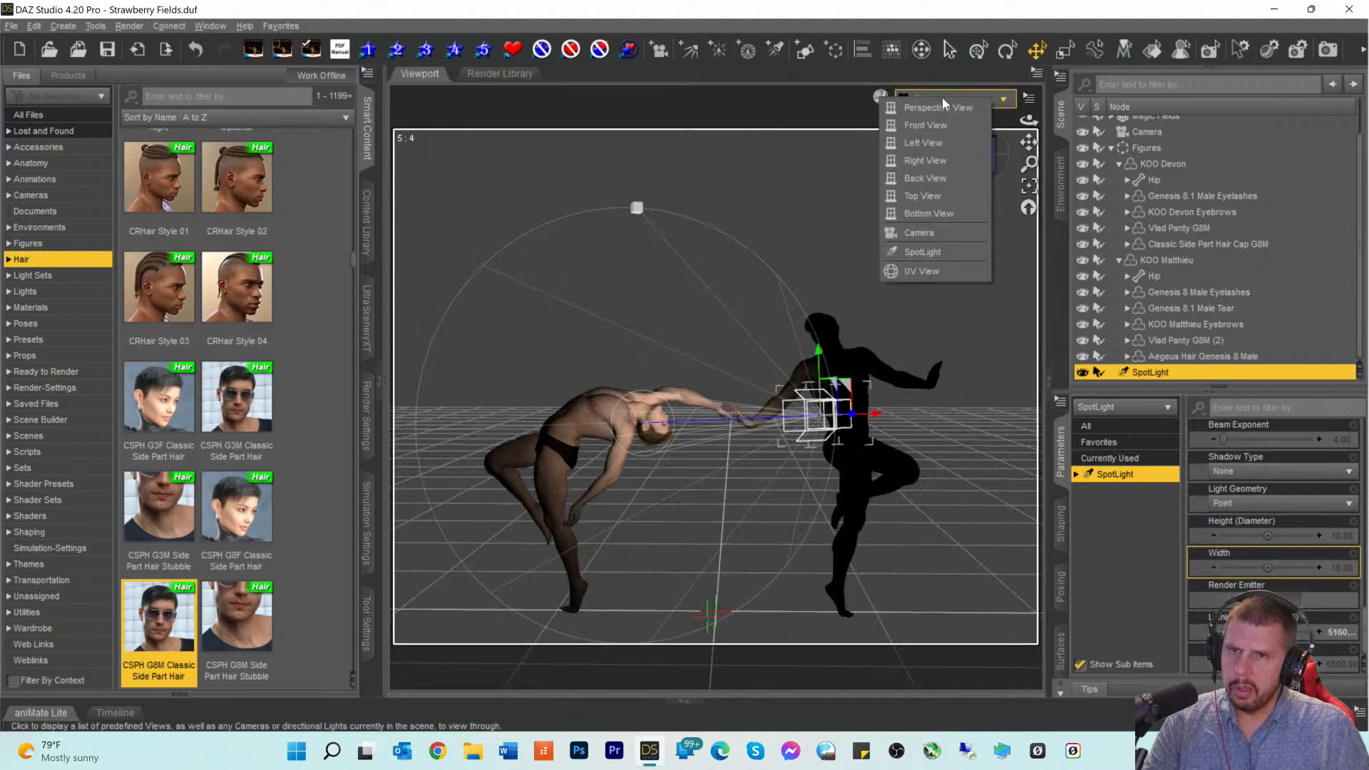
{"action": "left_click", "coordinate": [921, 29]}
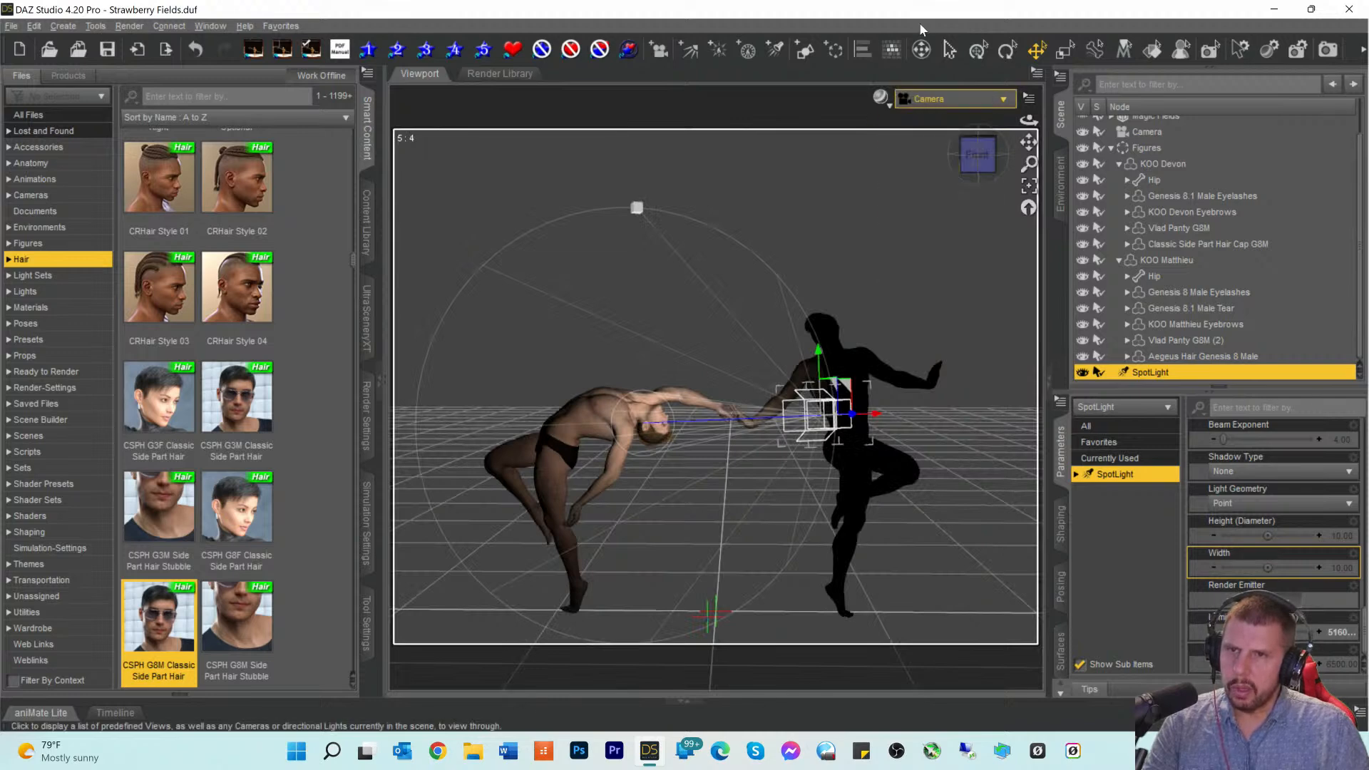
{"action": "left_click", "coordinate": [880, 96]}
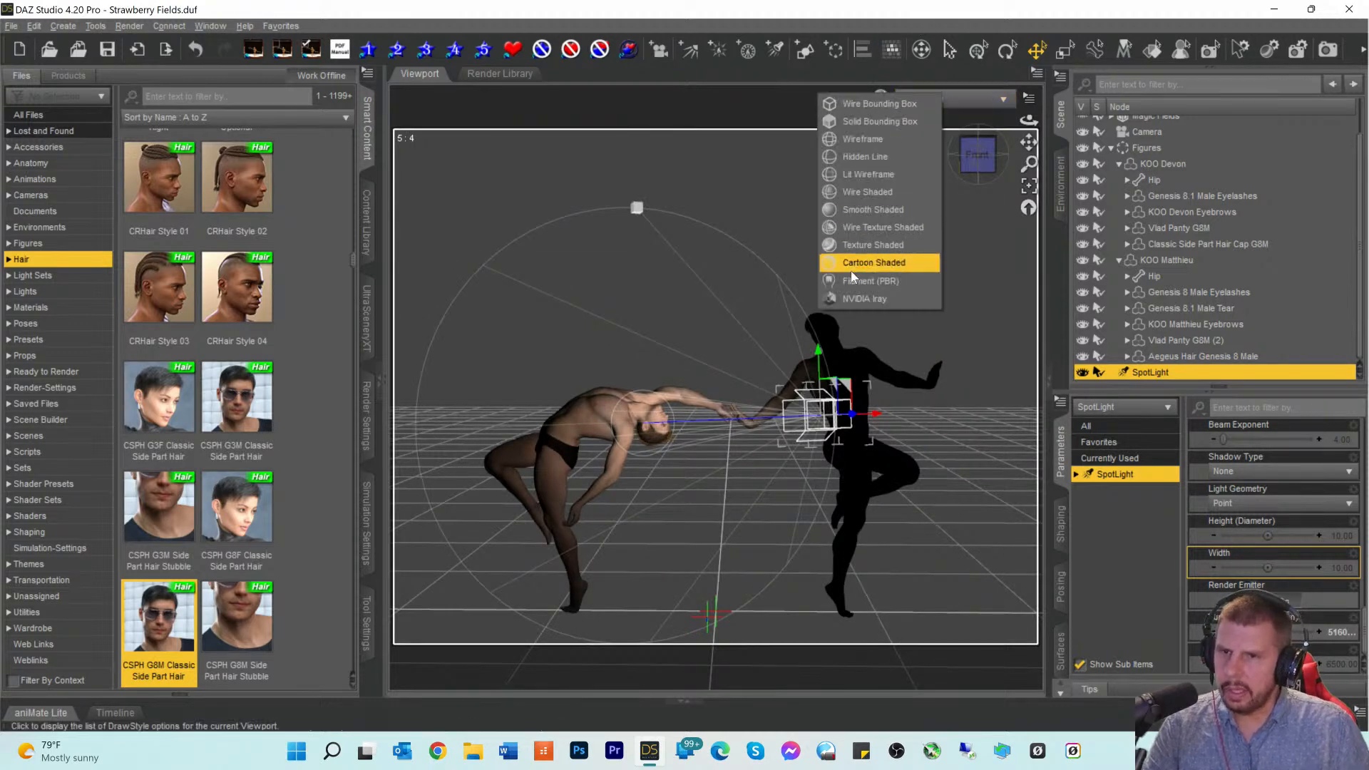
{"action": "left_click", "coordinate": [846, 294]}
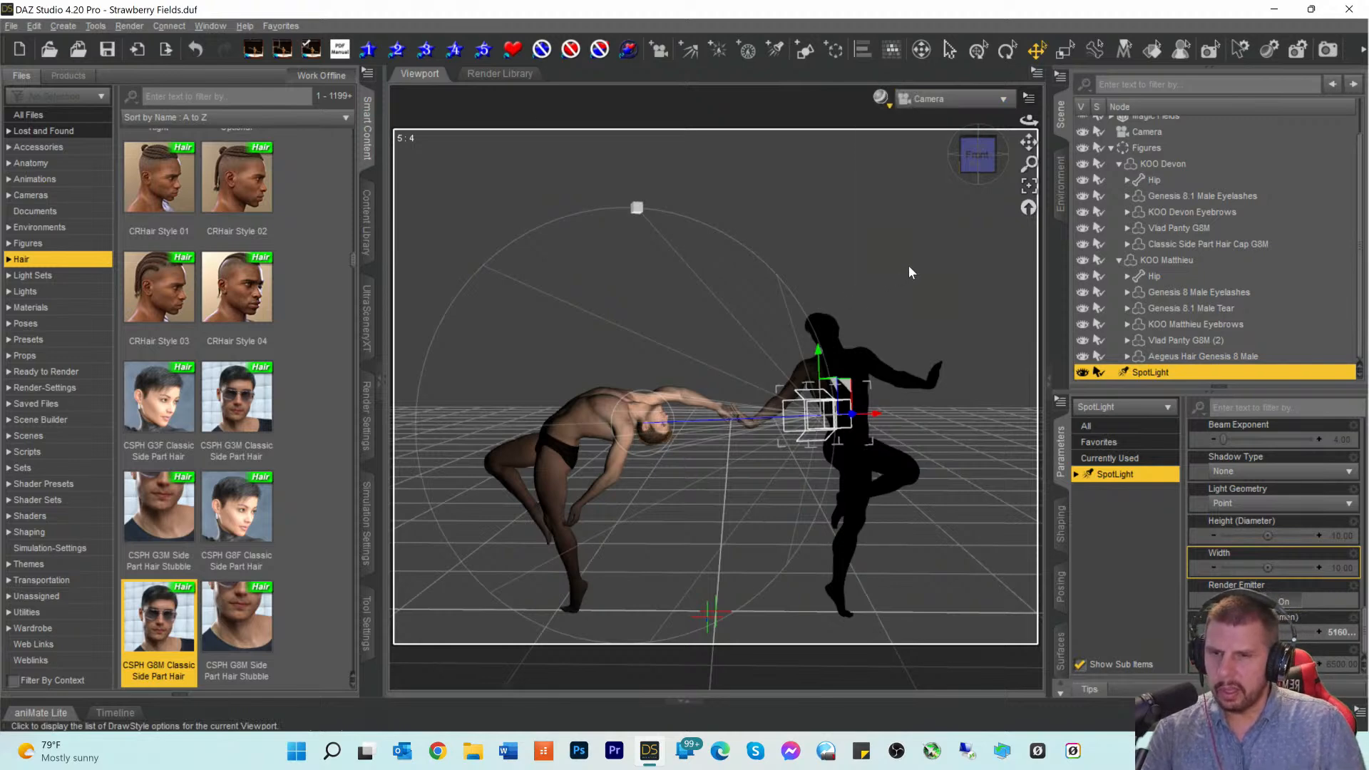
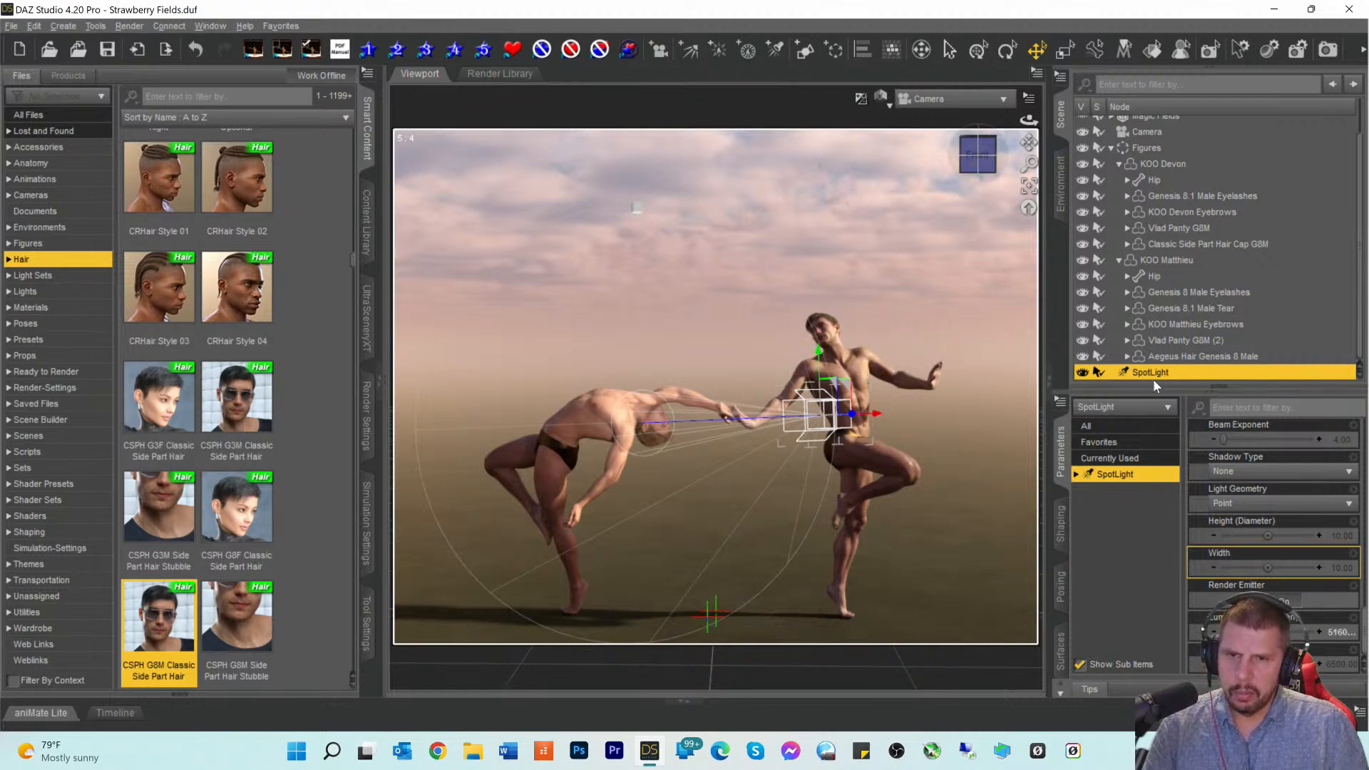
Step: Set the SpotLight's luminous flux to a value starting with 3170 and its temperature to 4017.09
{"action": "left_click_drag", "start_coordinate": [1321, 634], "coordinate": [1325, 637]}
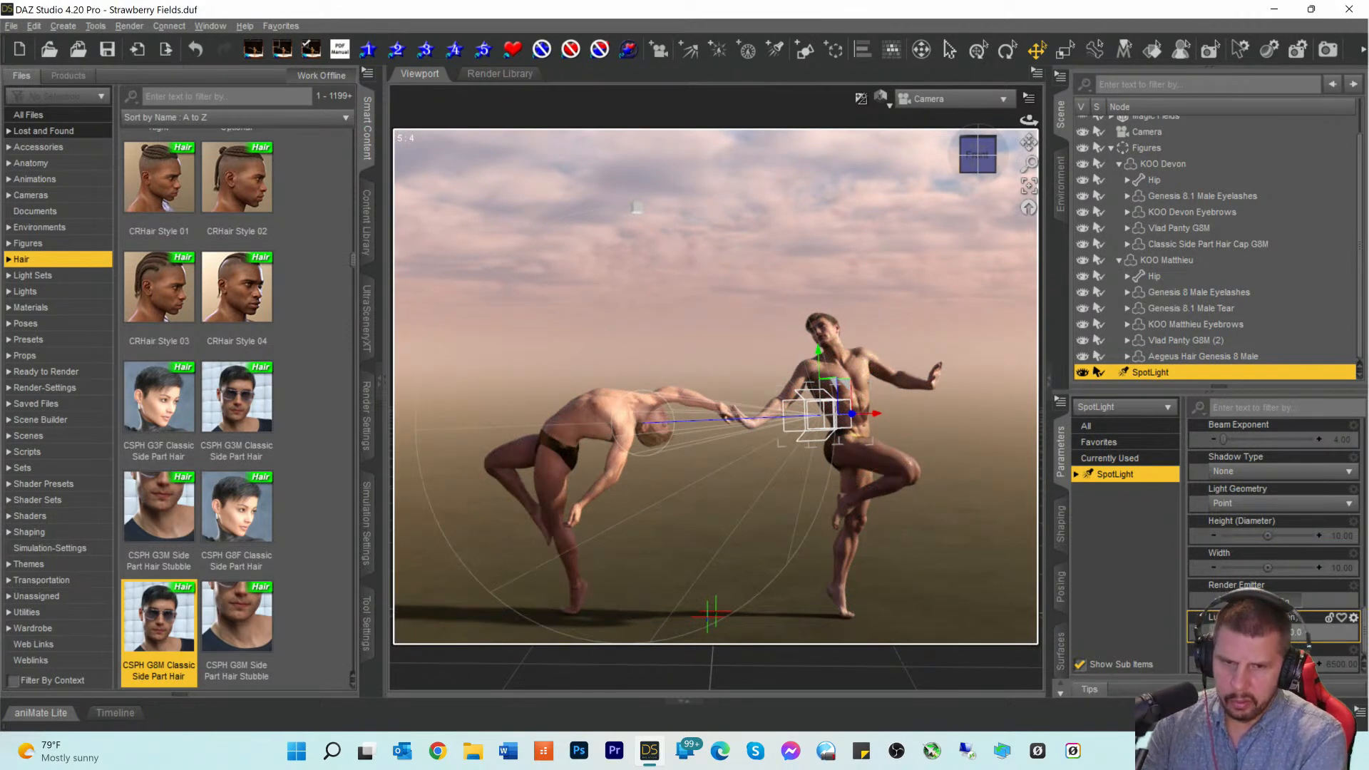
{"action": "key", "text": "Return"}
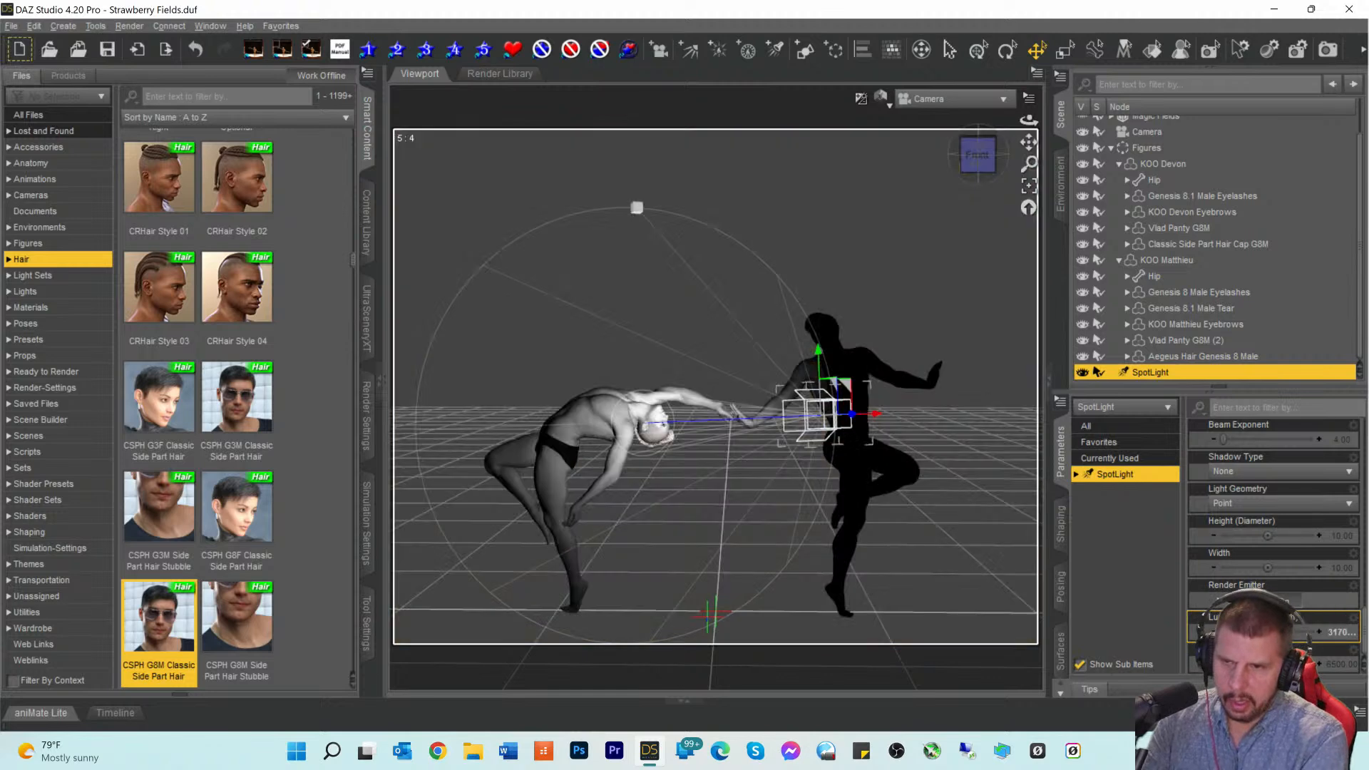
{"action": "left_click_drag", "start_coordinate": [1274, 663], "coordinate": [1251, 663]}
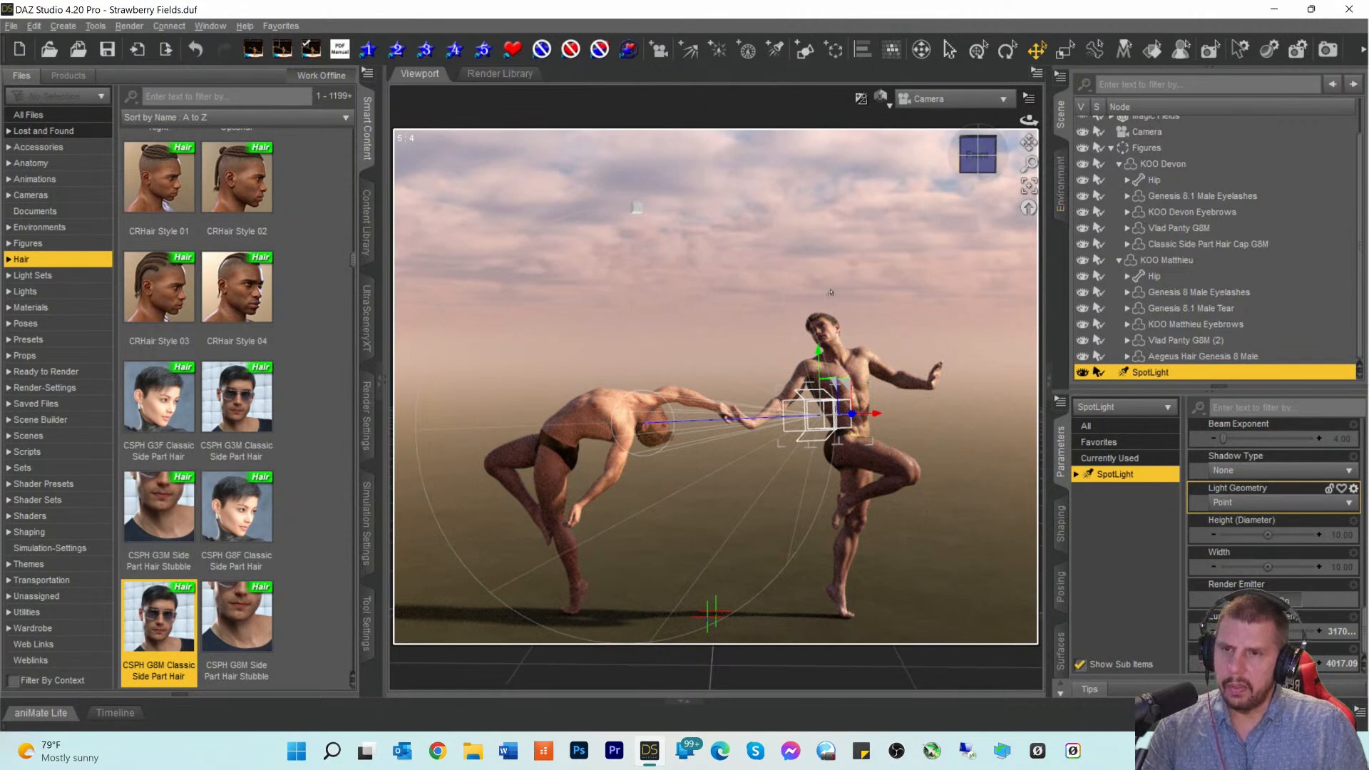
Step: Create a second spotlight with the default name and look through it in Texture Shaded
{"action": "left_click", "coordinate": [774, 50]}
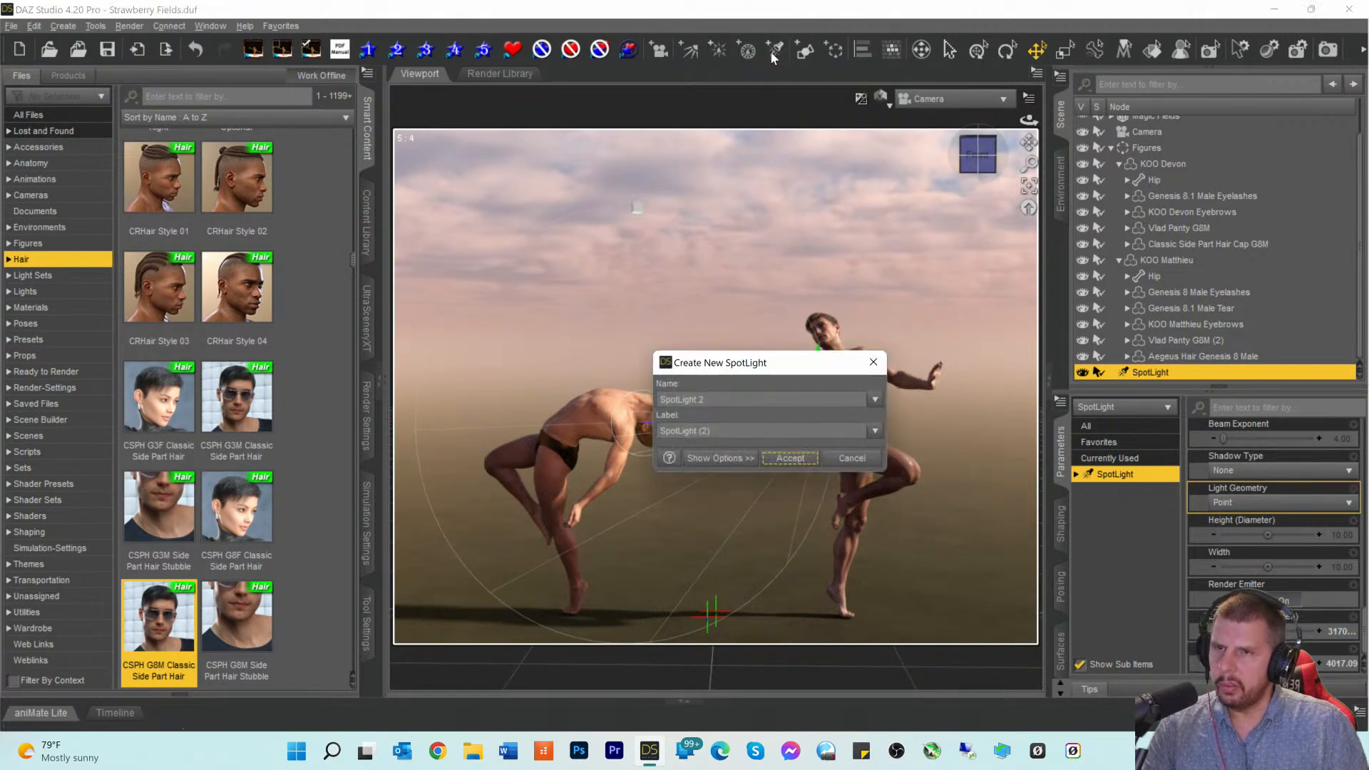
{"action": "left_click", "coordinate": [786, 459]}
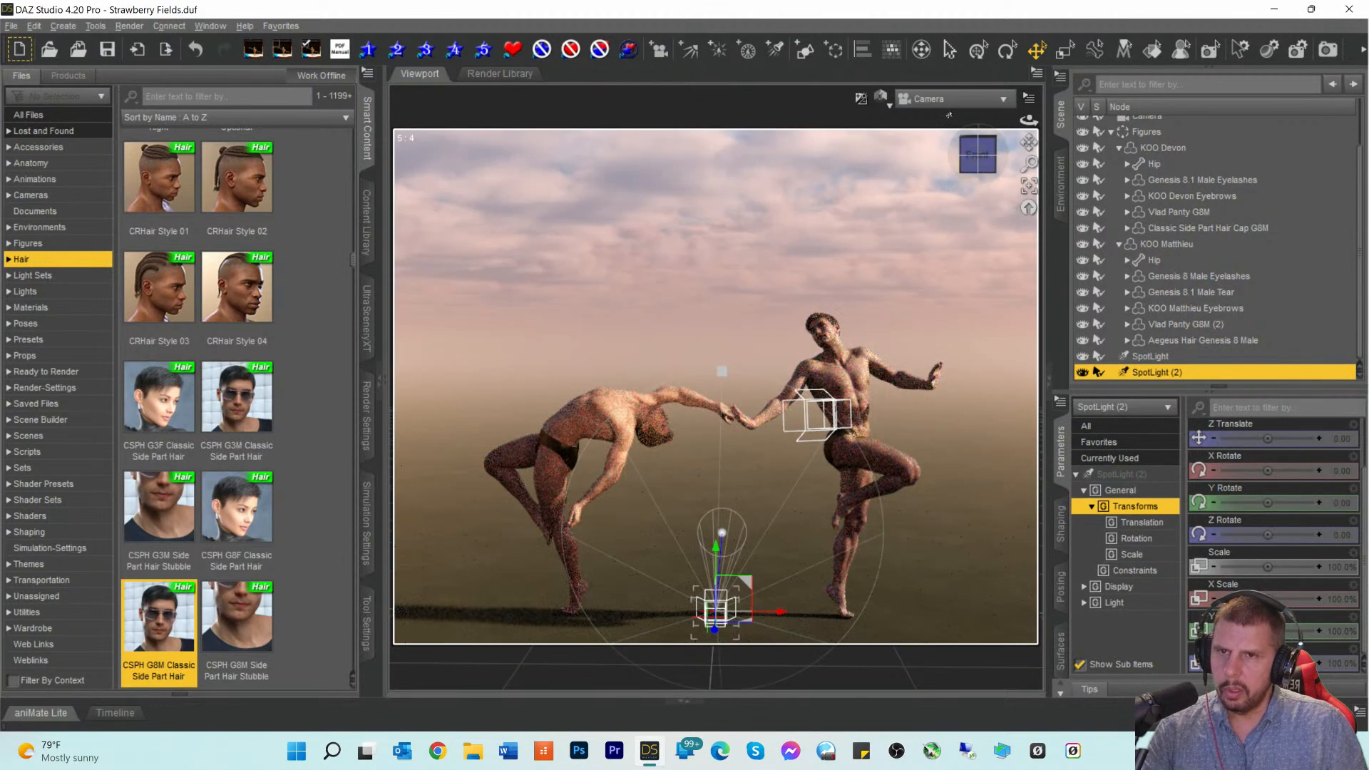
{"action": "left_click", "coordinate": [881, 98]}
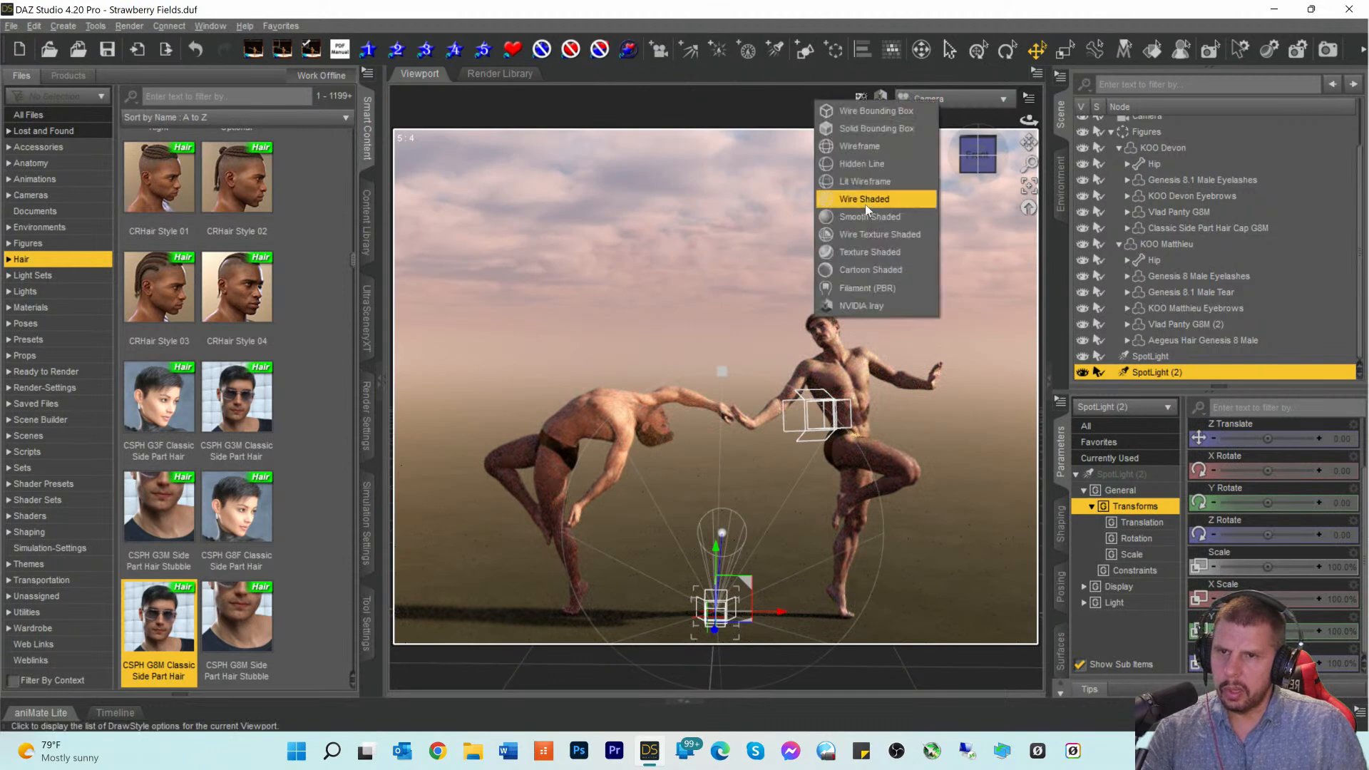
{"action": "left_click", "coordinate": [852, 256]}
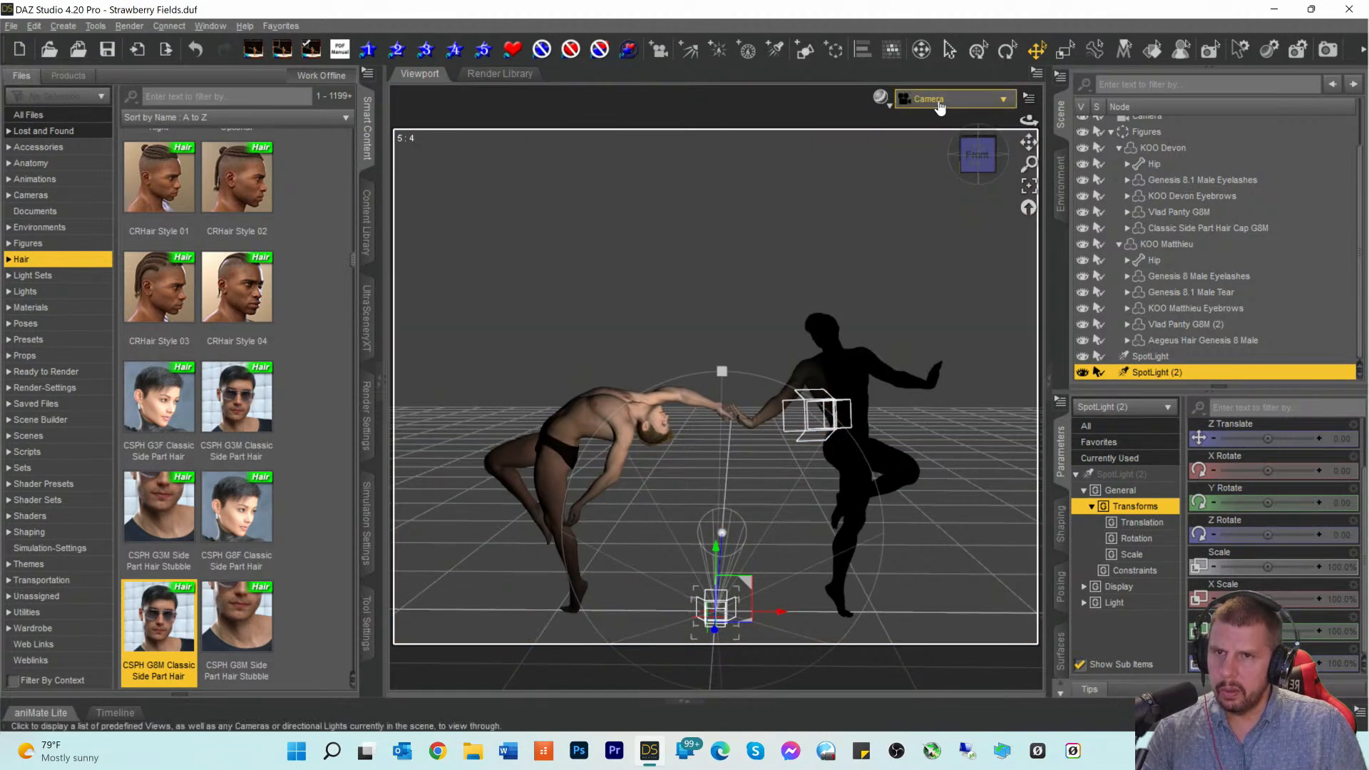
{"action": "left_click", "coordinate": [940, 103]}
{"action": "left_click", "coordinate": [911, 273]}
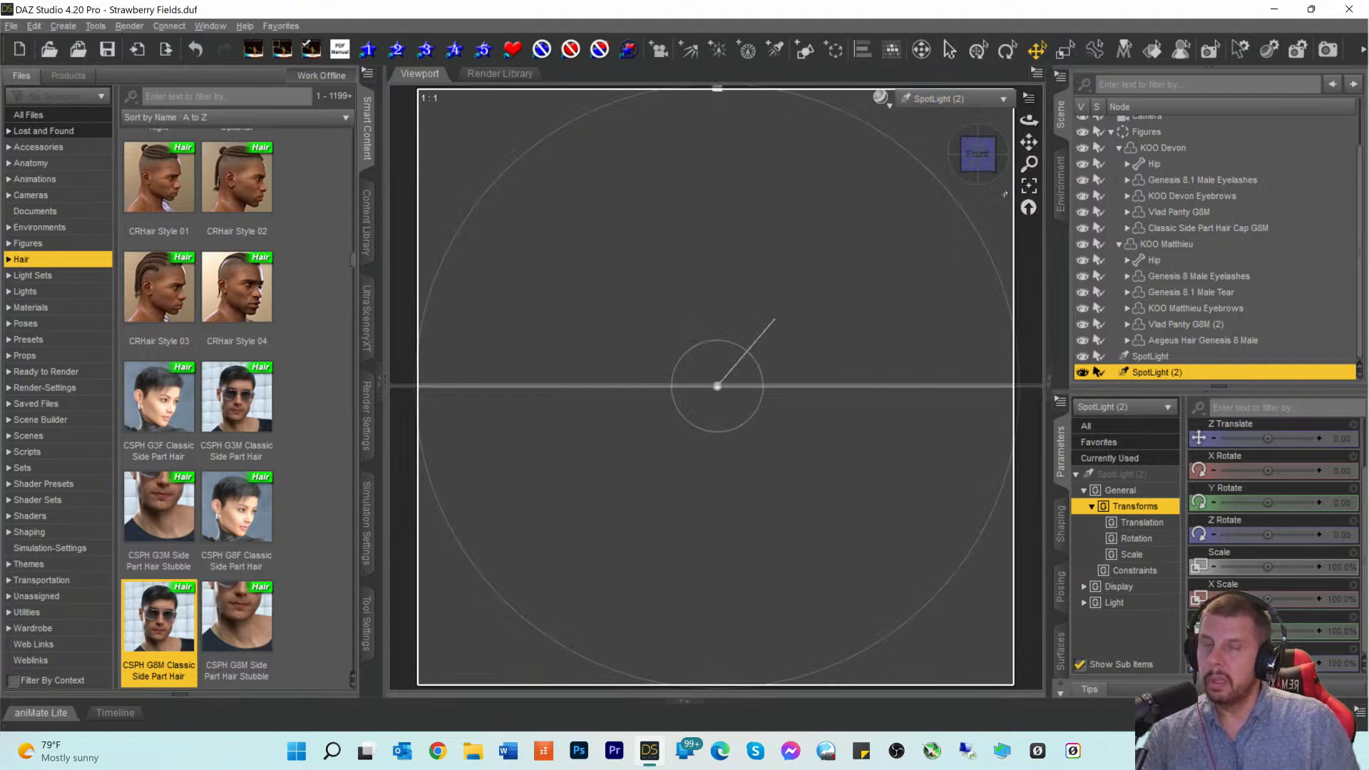
{"action": "left_click_drag", "start_coordinate": [1029, 143], "coordinate": [987, 153]}
{"action": "scroll", "coordinate": [877, 314], "scroll_direction": "down", "scroll_amount": 10}
{"action": "left_click_drag", "start_coordinate": [992, 166], "coordinate": [1138, 119]}
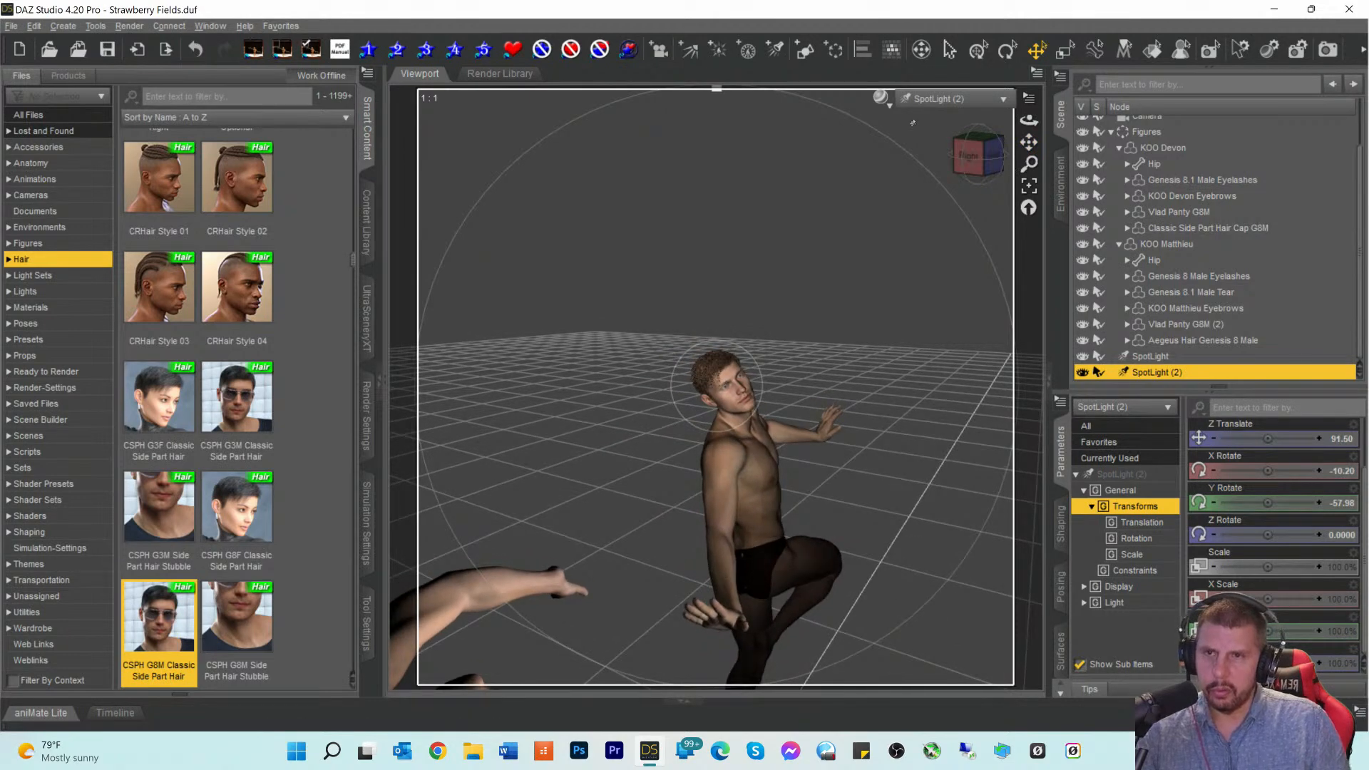
Step: Preview through the Camera in NVIDIA Iray and set SpotLight (2)'s temperature to 5128.21 and luminous flux to a value starting with 3150
{"action": "left_click", "coordinate": [943, 98]}
{"action": "left_click", "coordinate": [912, 230]}
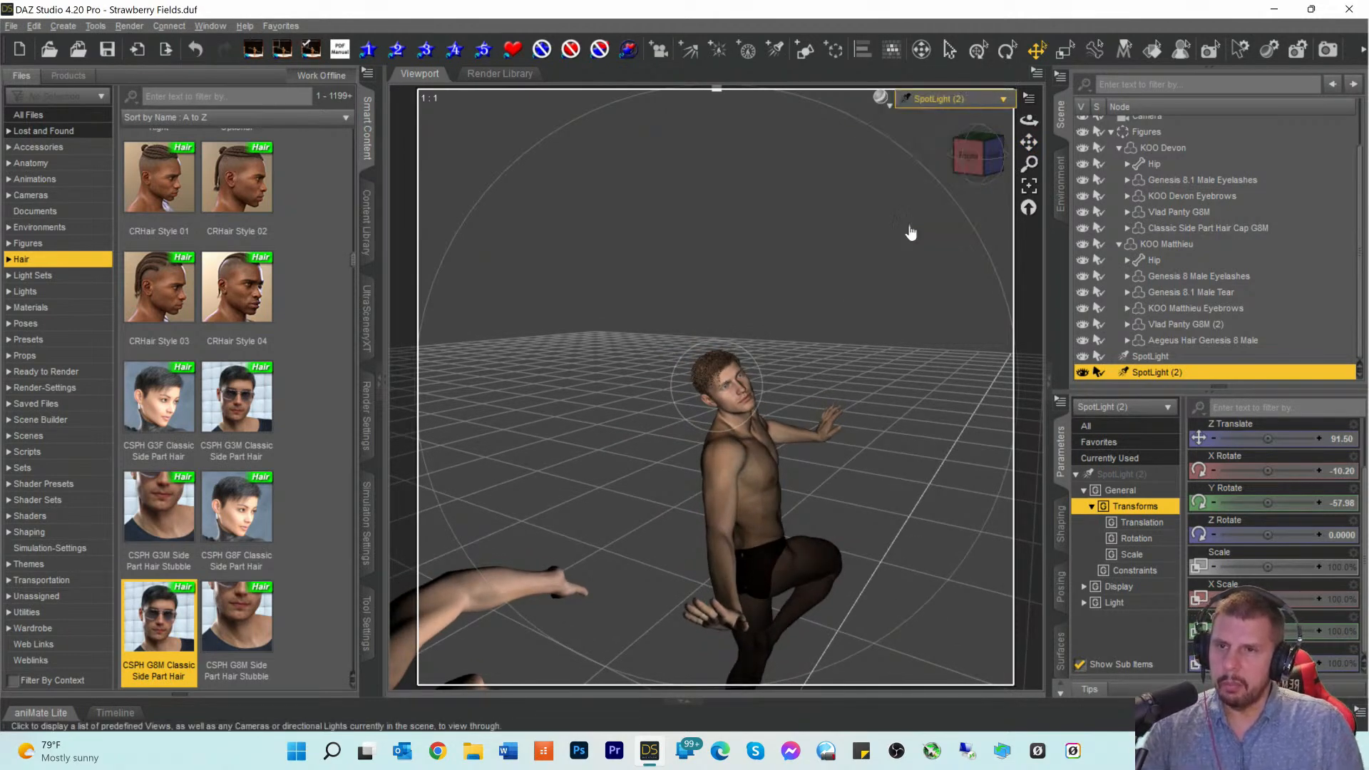
{"action": "left_click", "coordinate": [882, 98]}
{"action": "left_click", "coordinate": [847, 300]}
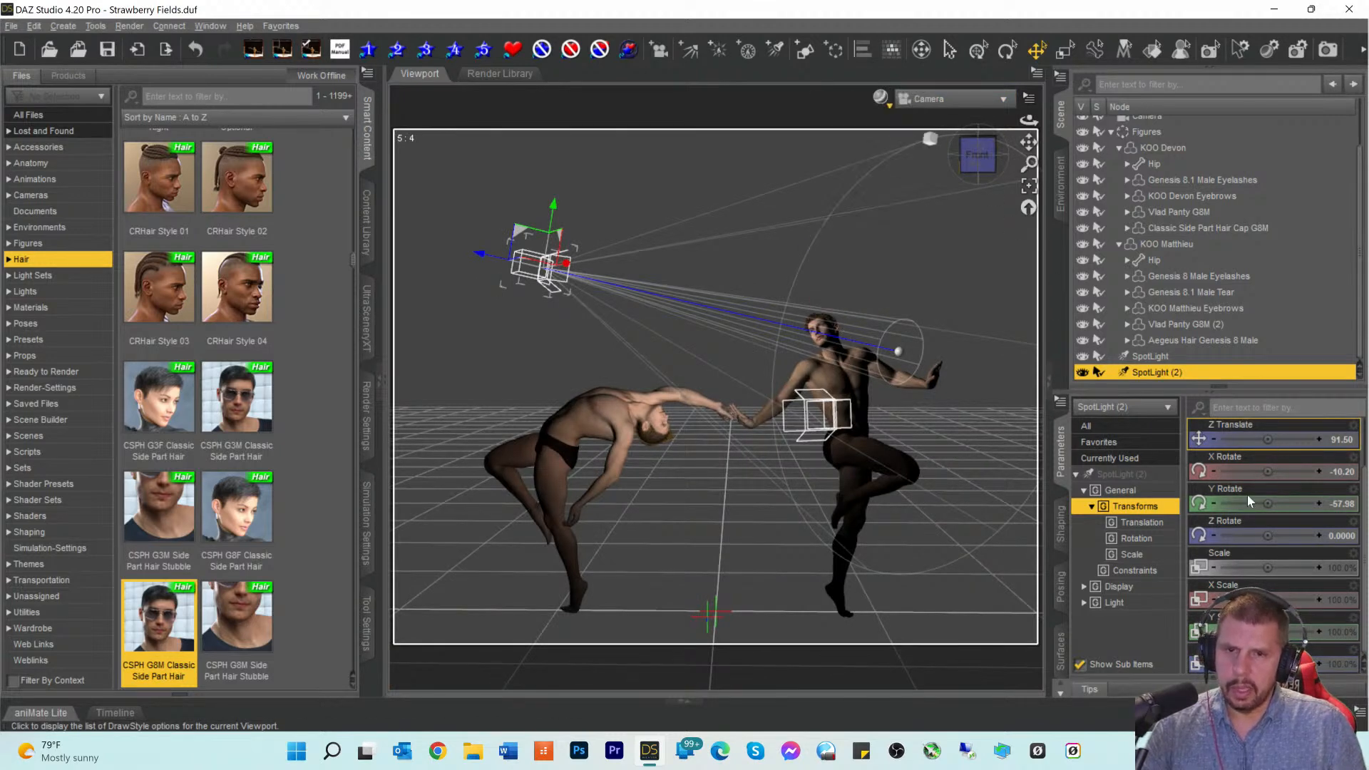
{"action": "left_click", "coordinate": [1121, 473]}
{"action": "scroll", "coordinate": [1276, 542], "scroll_direction": "down", "scroll_amount": 10}
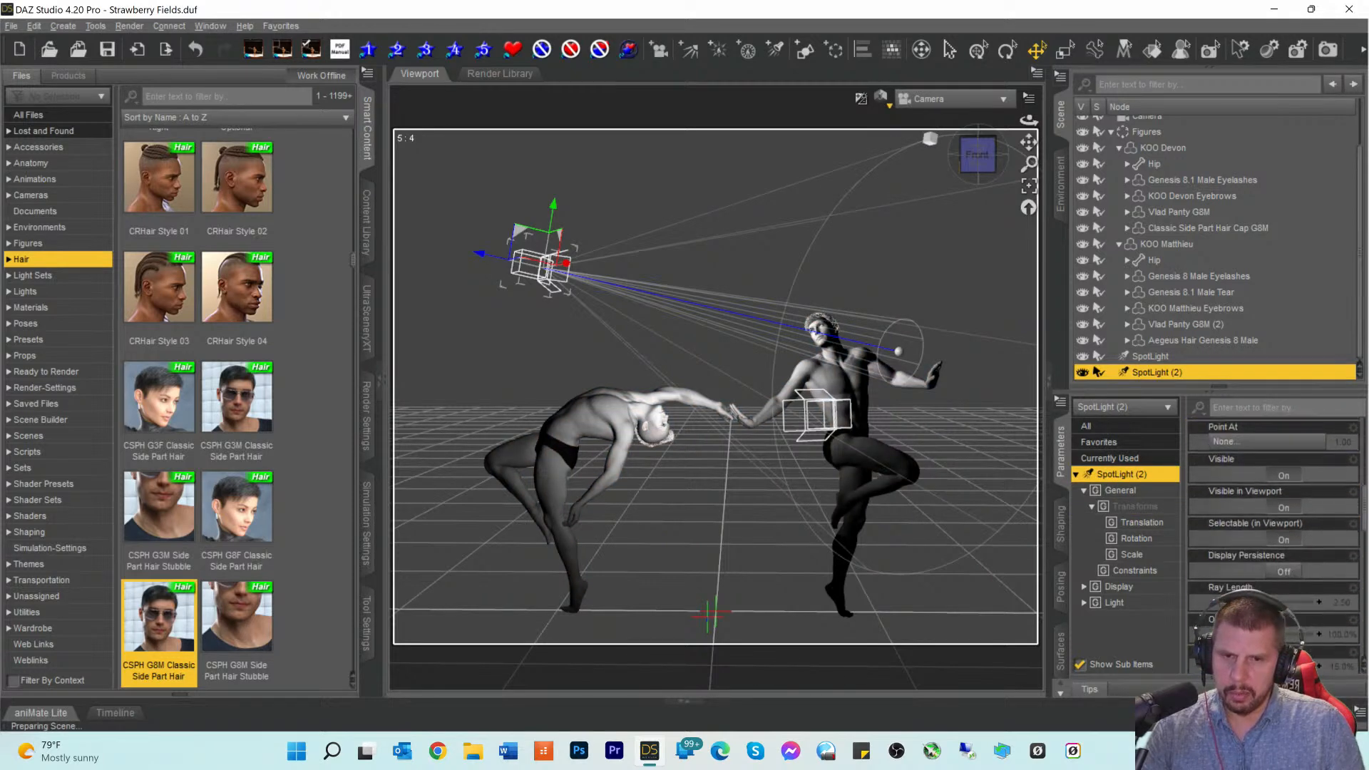
{"action": "left_click_drag", "start_coordinate": [1280, 663], "coordinate": [1256, 663]}
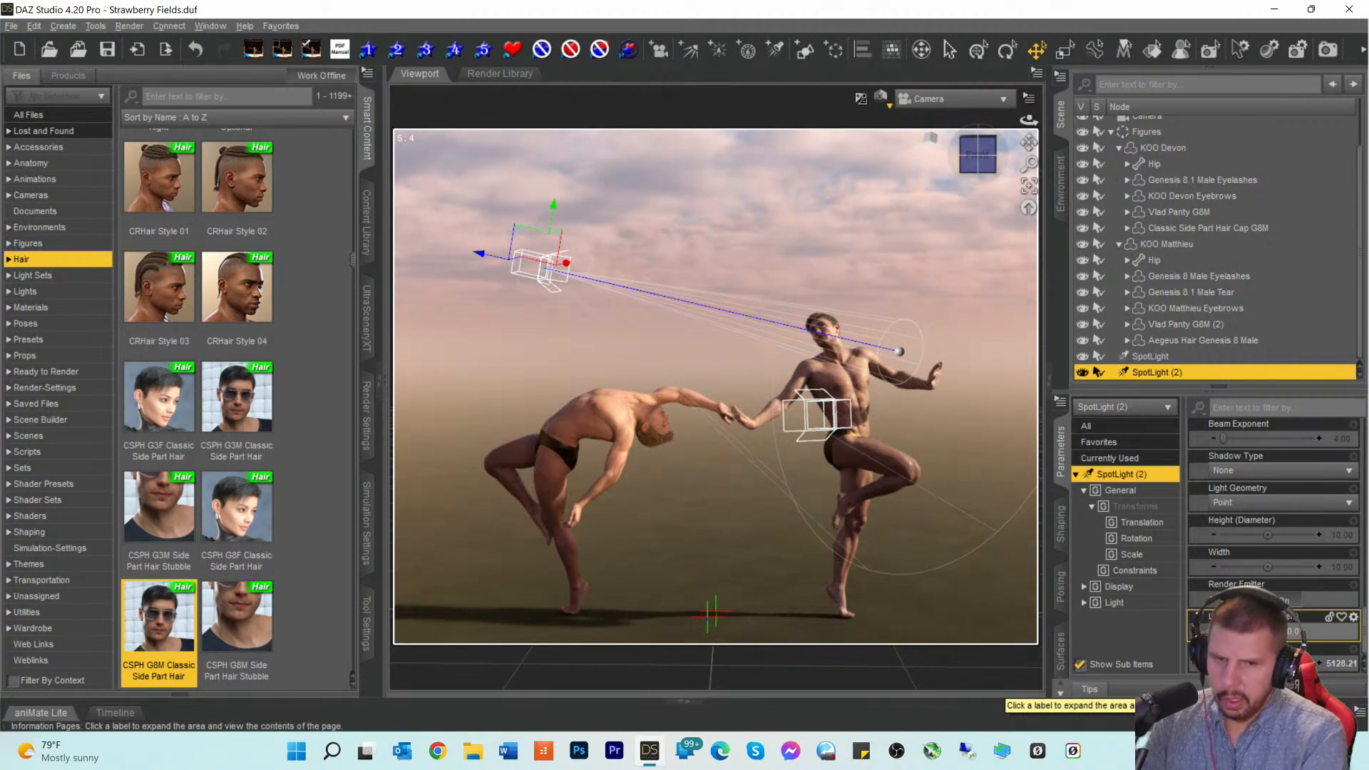
{"action": "key", "text": "Return"}
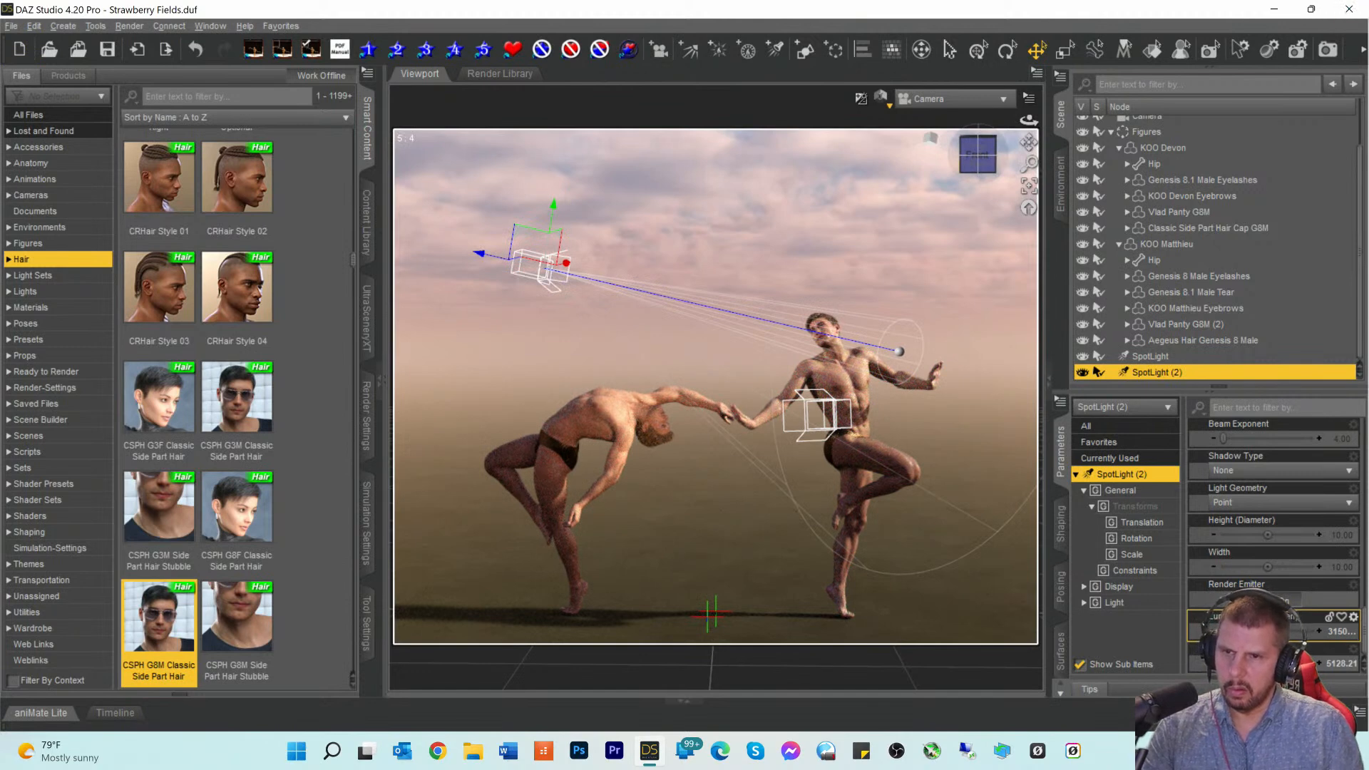
{"action": "left_click", "coordinate": [971, 243]}
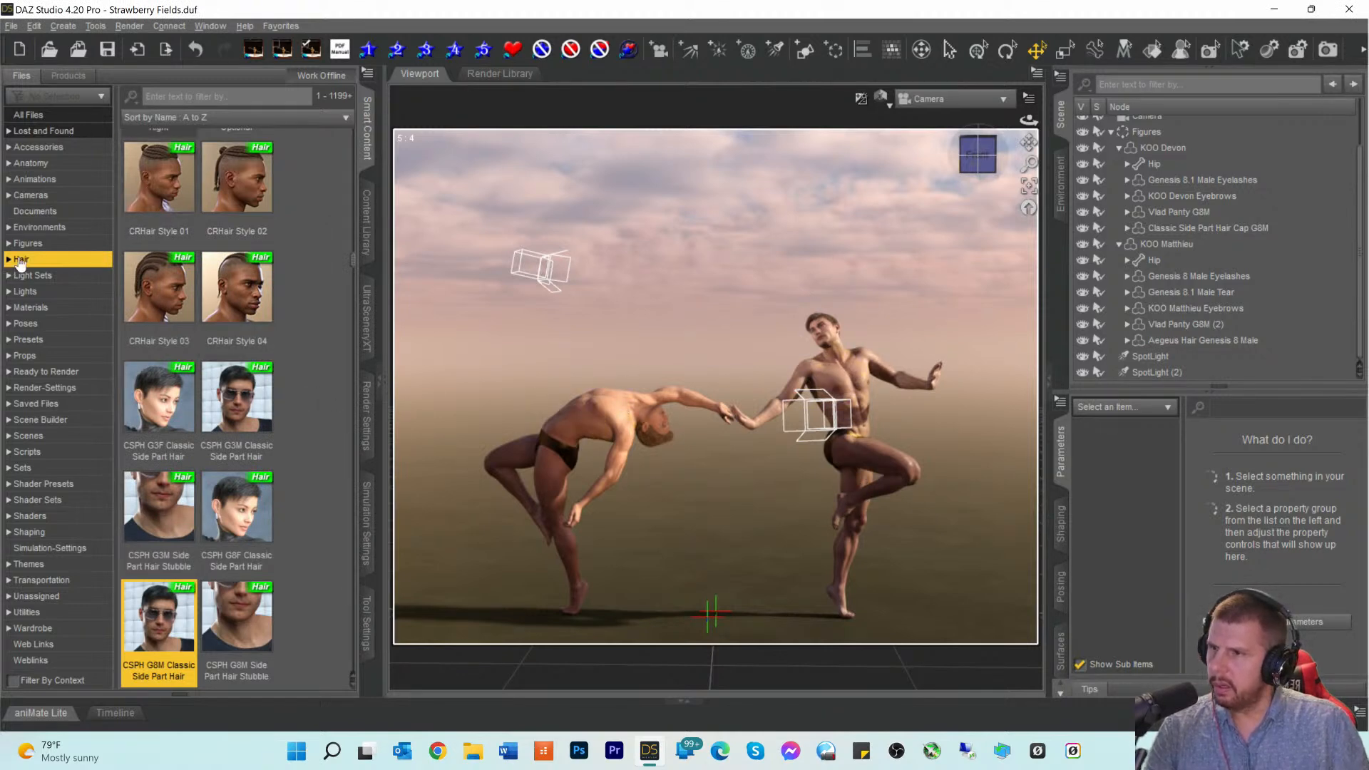
Step: Browse the hair products in the Face category and open the Sayrion Headband Hair Set for Genesis 8
{"action": "left_click", "coordinate": [70, 76]}
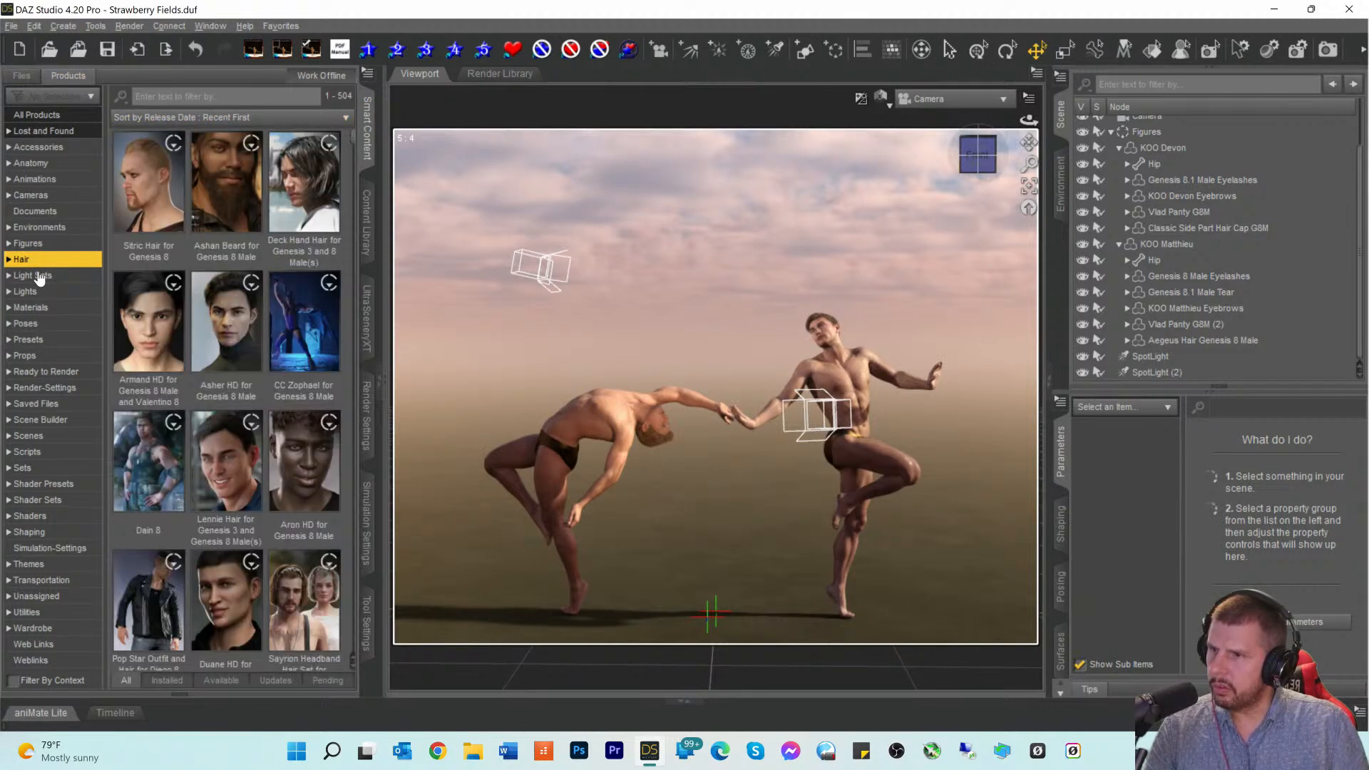
{"action": "mouse_move", "coordinate": [148, 207]}
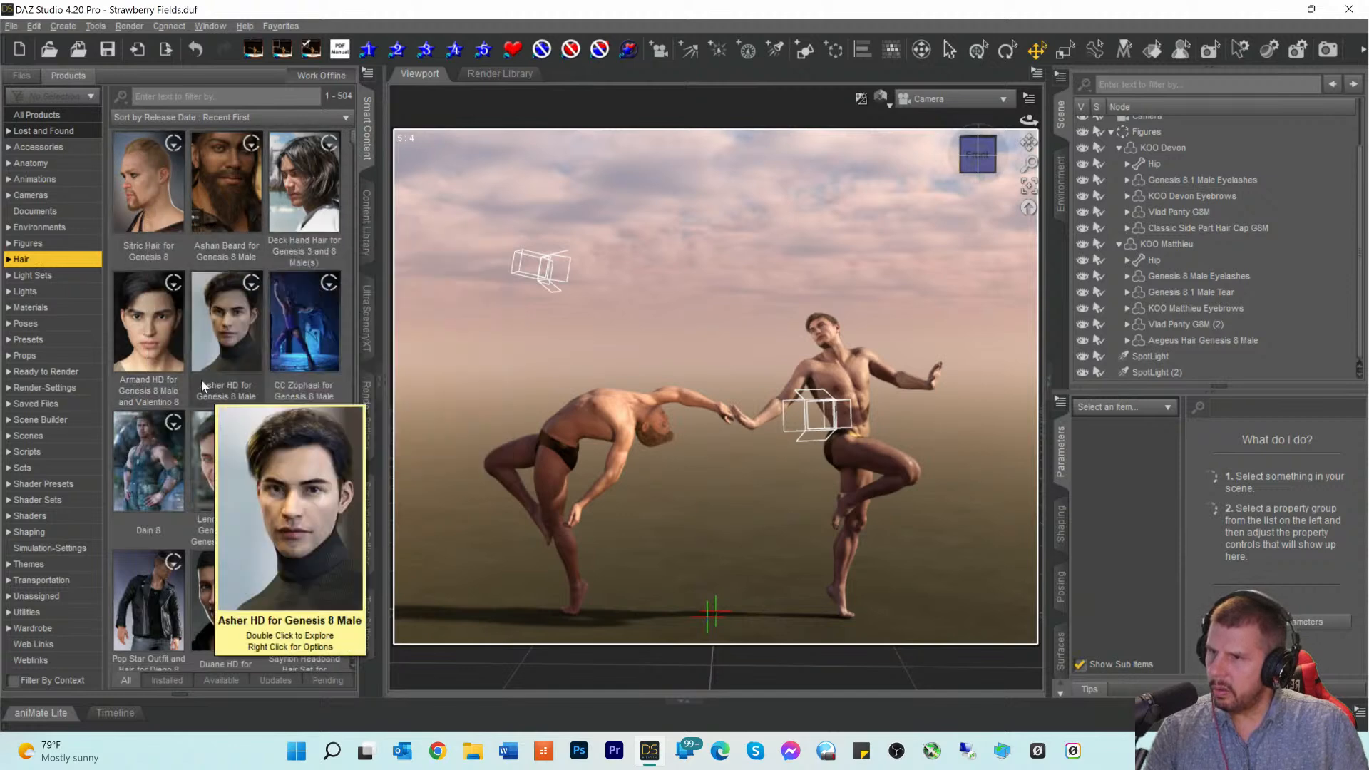
{"action": "left_click", "coordinate": [8, 259]}
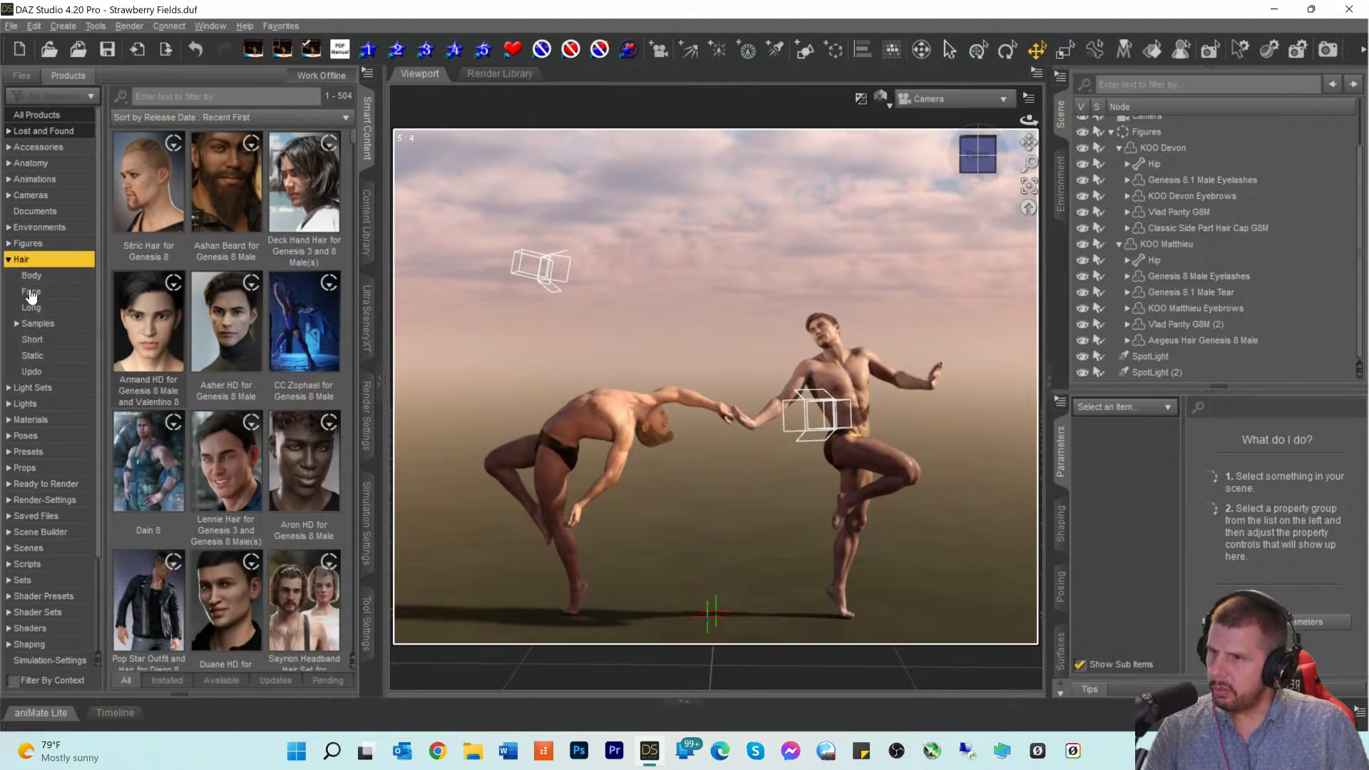
{"action": "left_click", "coordinate": [30, 291]}
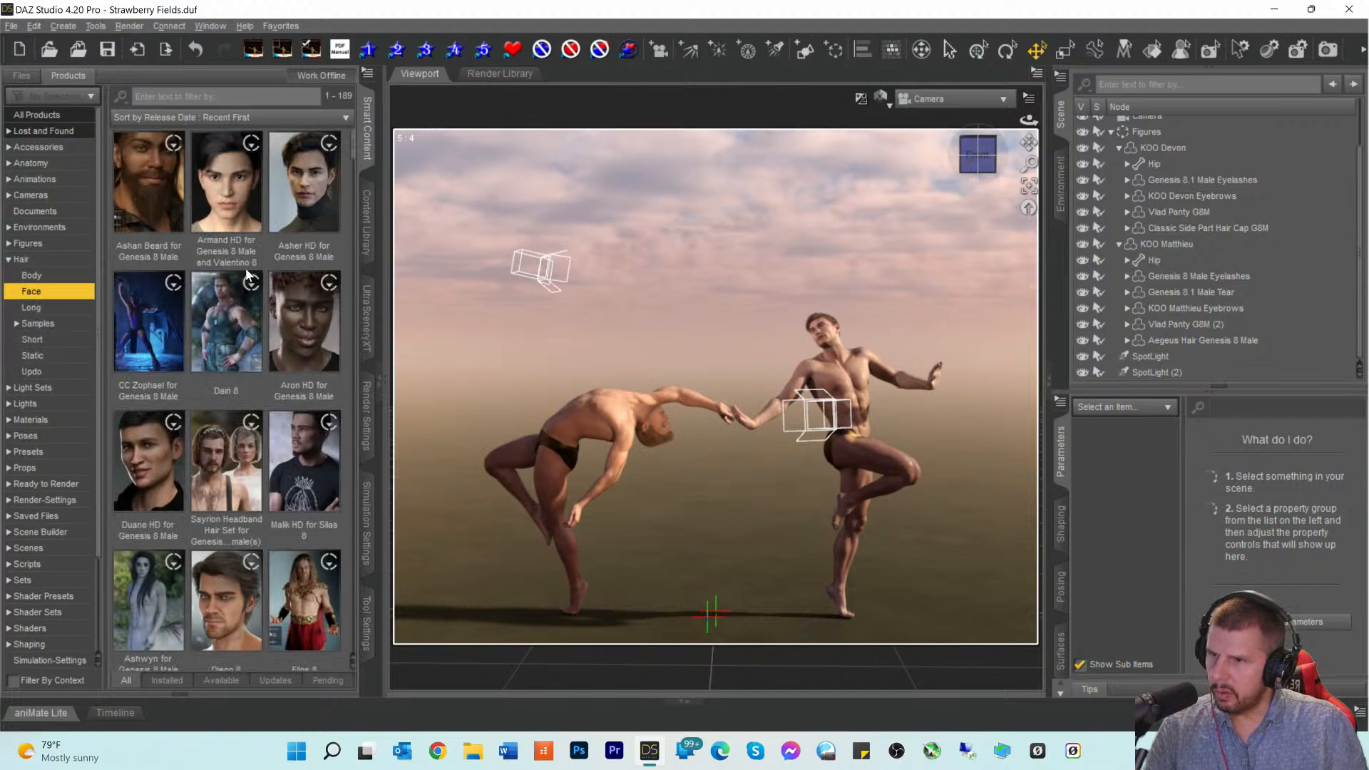
{"action": "scroll", "coordinate": [241, 271], "scroll_direction": "up", "scroll_amount": 3}
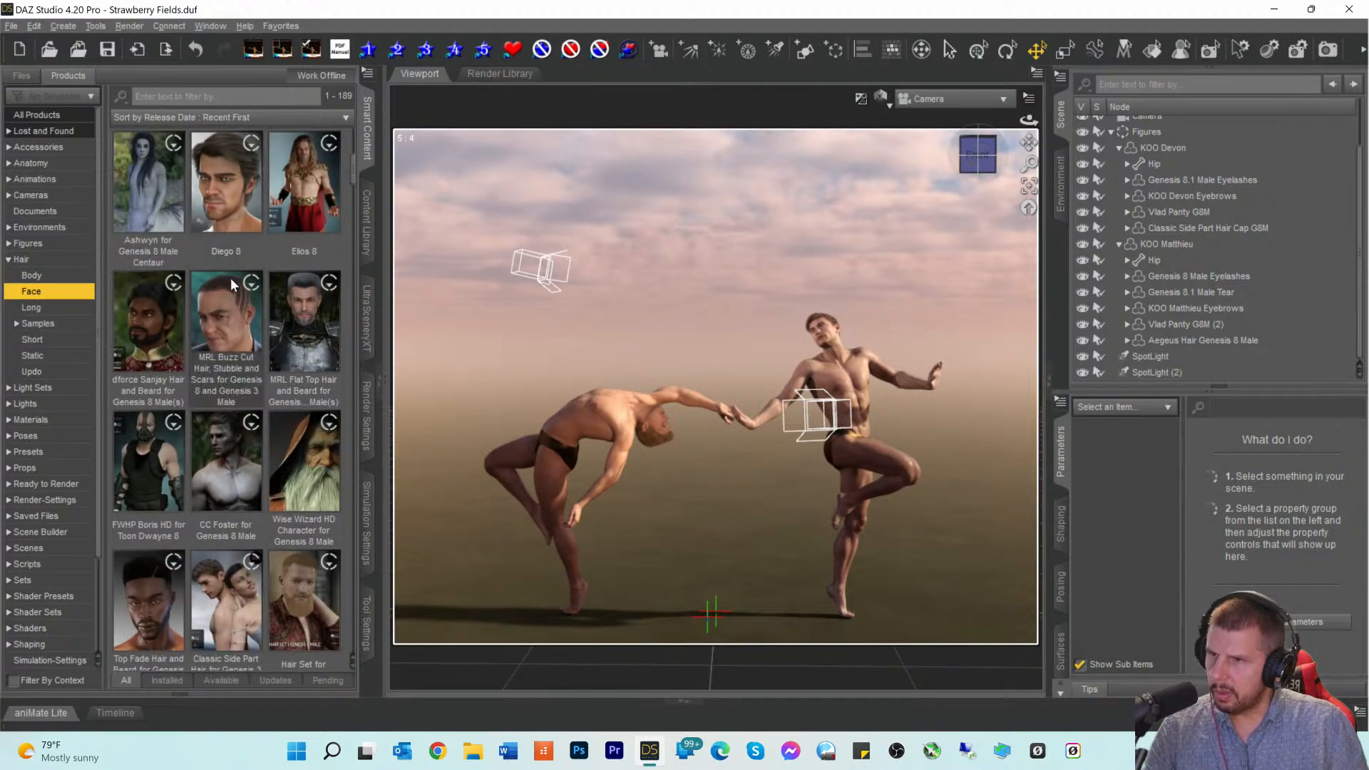
{"action": "scroll", "coordinate": [230, 278], "scroll_direction": "up", "scroll_amount": 4}
{"action": "double_click", "coordinate": [222, 460]}
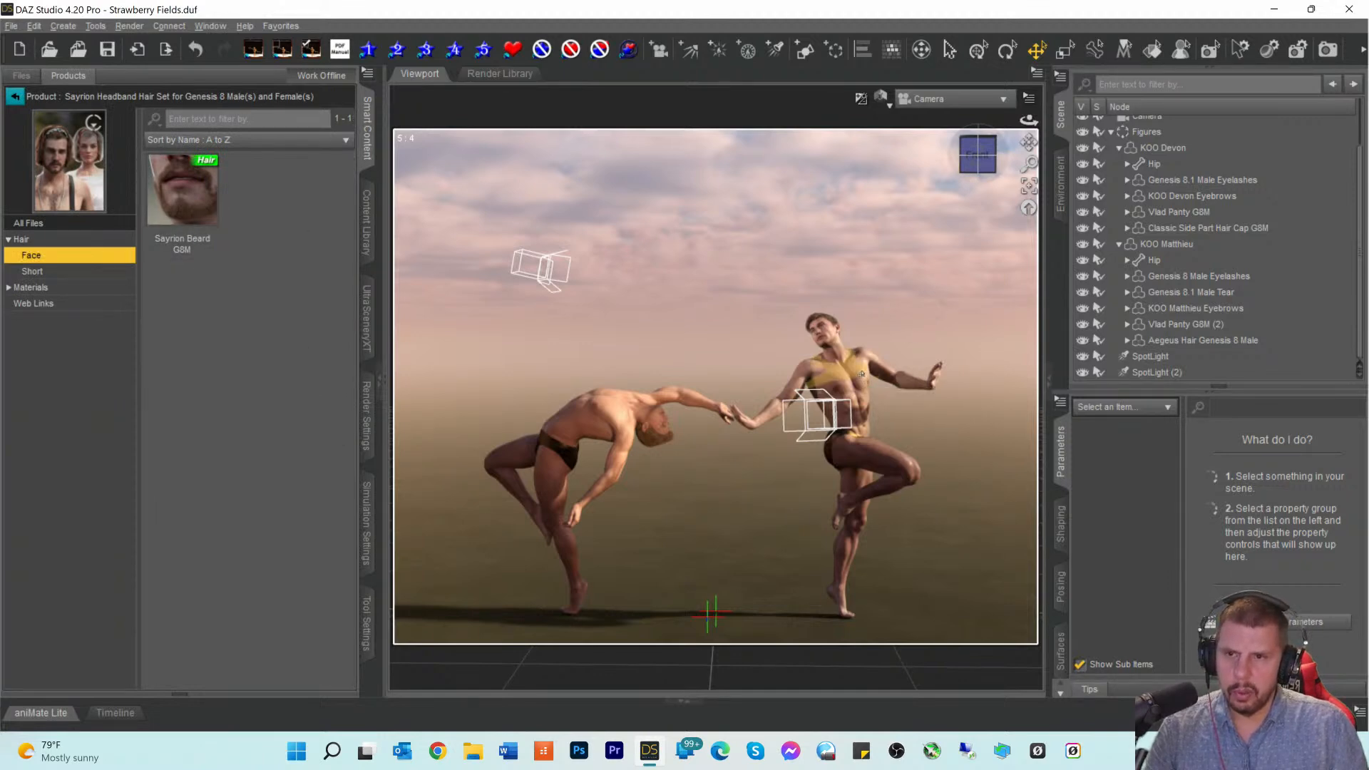
Step: Try the Sayrion Beard G8M on KOO Devon and delete it from the figure
{"action": "left_click", "coordinate": [862, 374]}
{"action": "left_click", "coordinate": [1161, 148]}
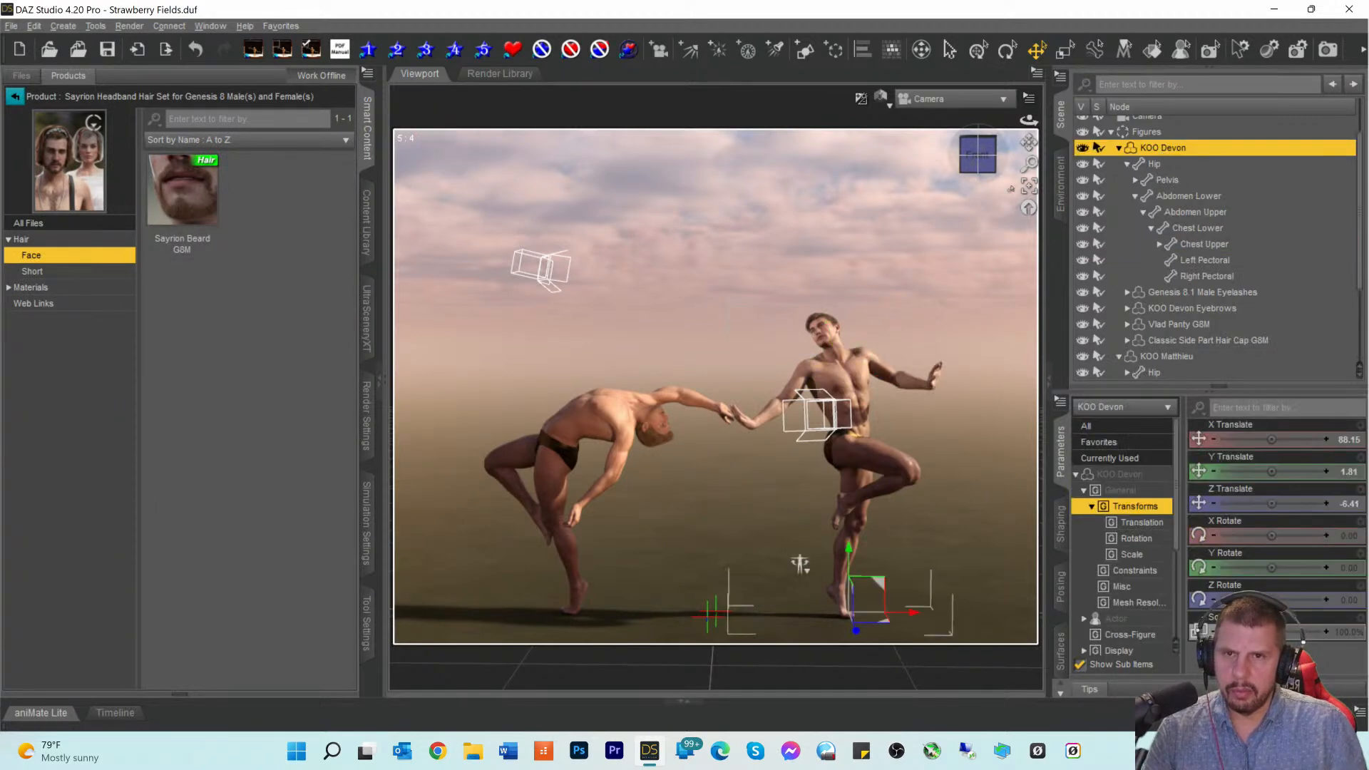
{"action": "double_click", "coordinate": [163, 190]}
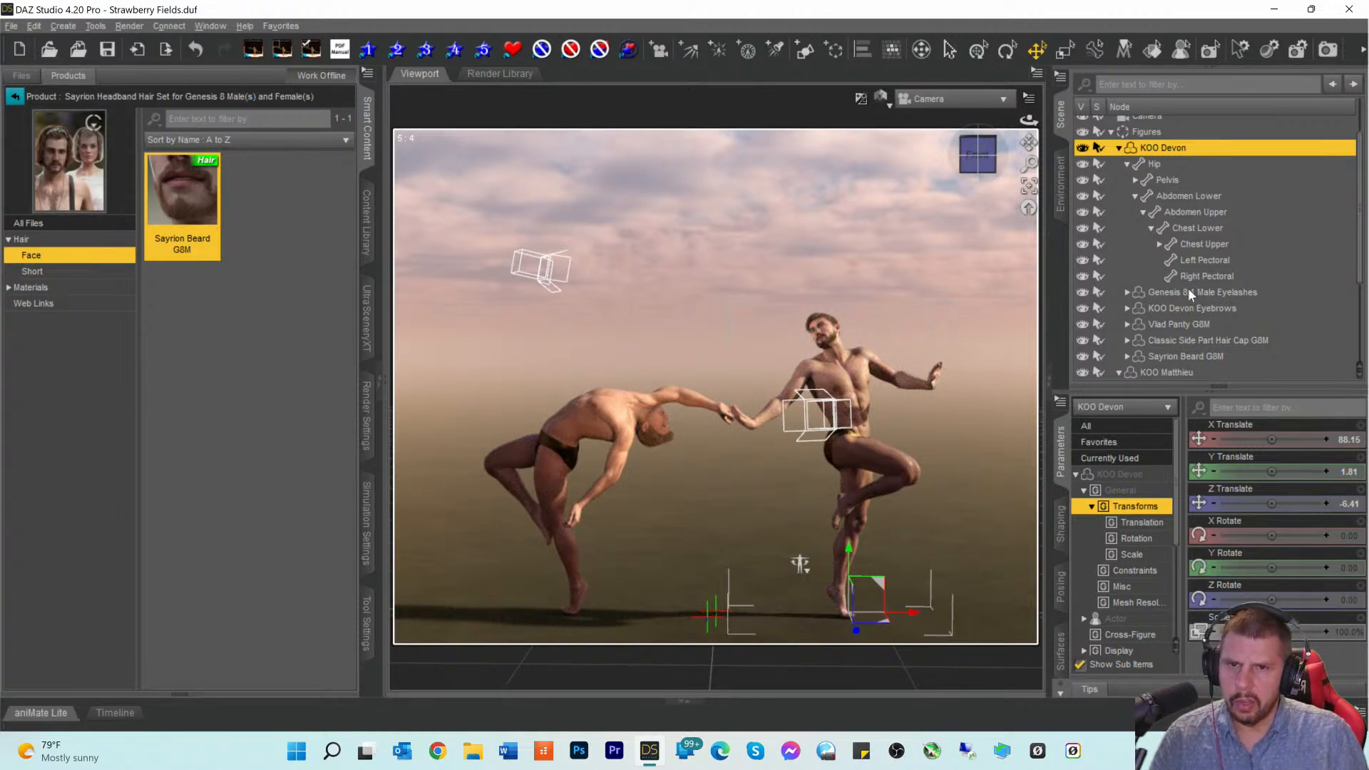
{"action": "left_click", "coordinate": [1159, 357]}
{"action": "key", "text": "Delete"}
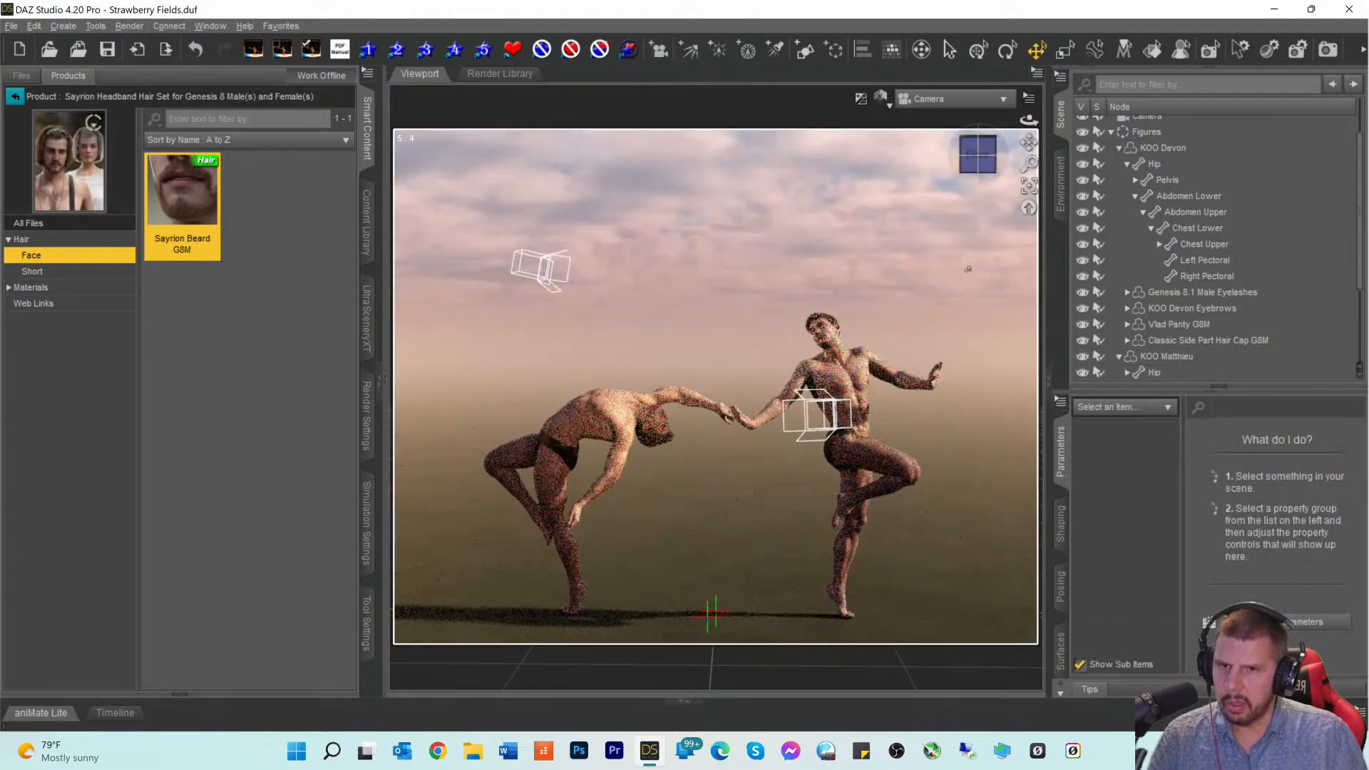
Step: Select KOO Devon and open the Top Knot Hair and Beard for Genesis 3 and 8 product from the Face hair category
{"action": "left_click", "coordinate": [1150, 147]}
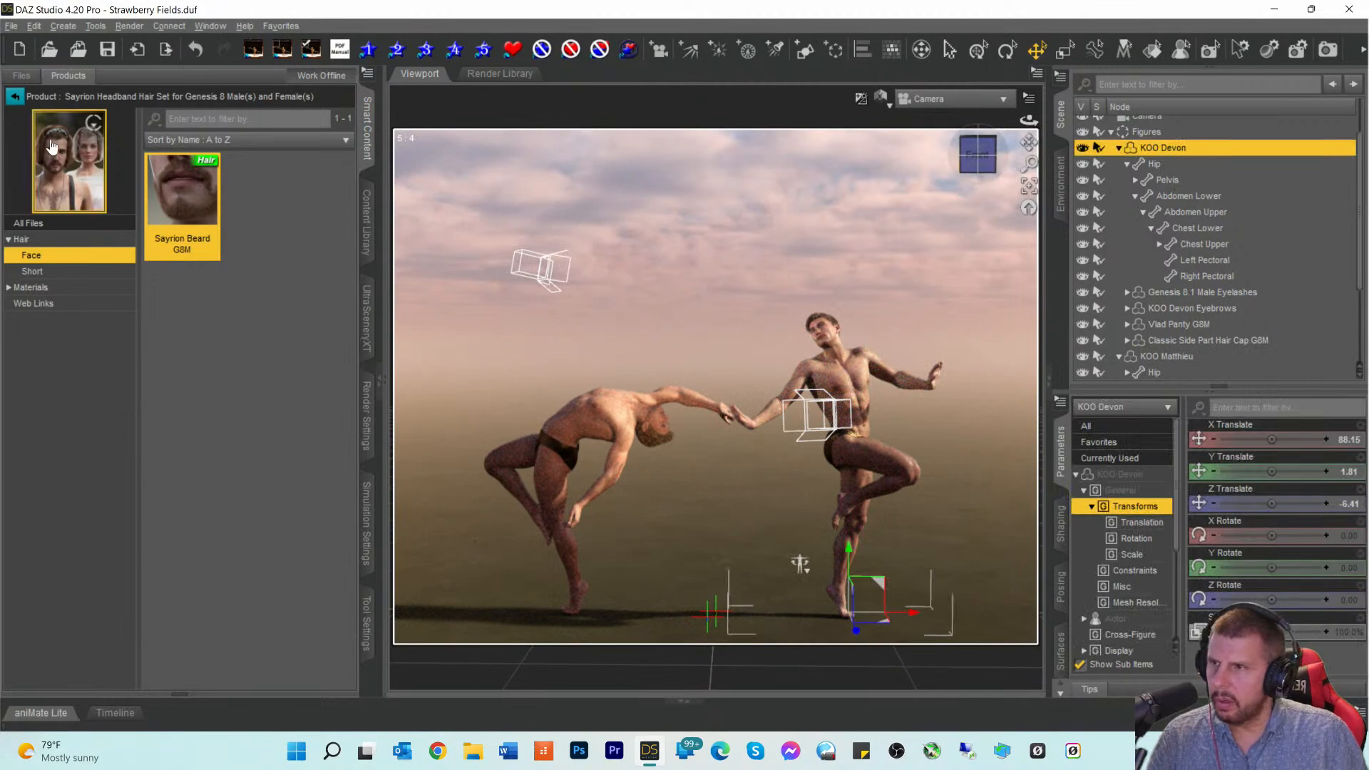
{"action": "left_click", "coordinate": [15, 96]}
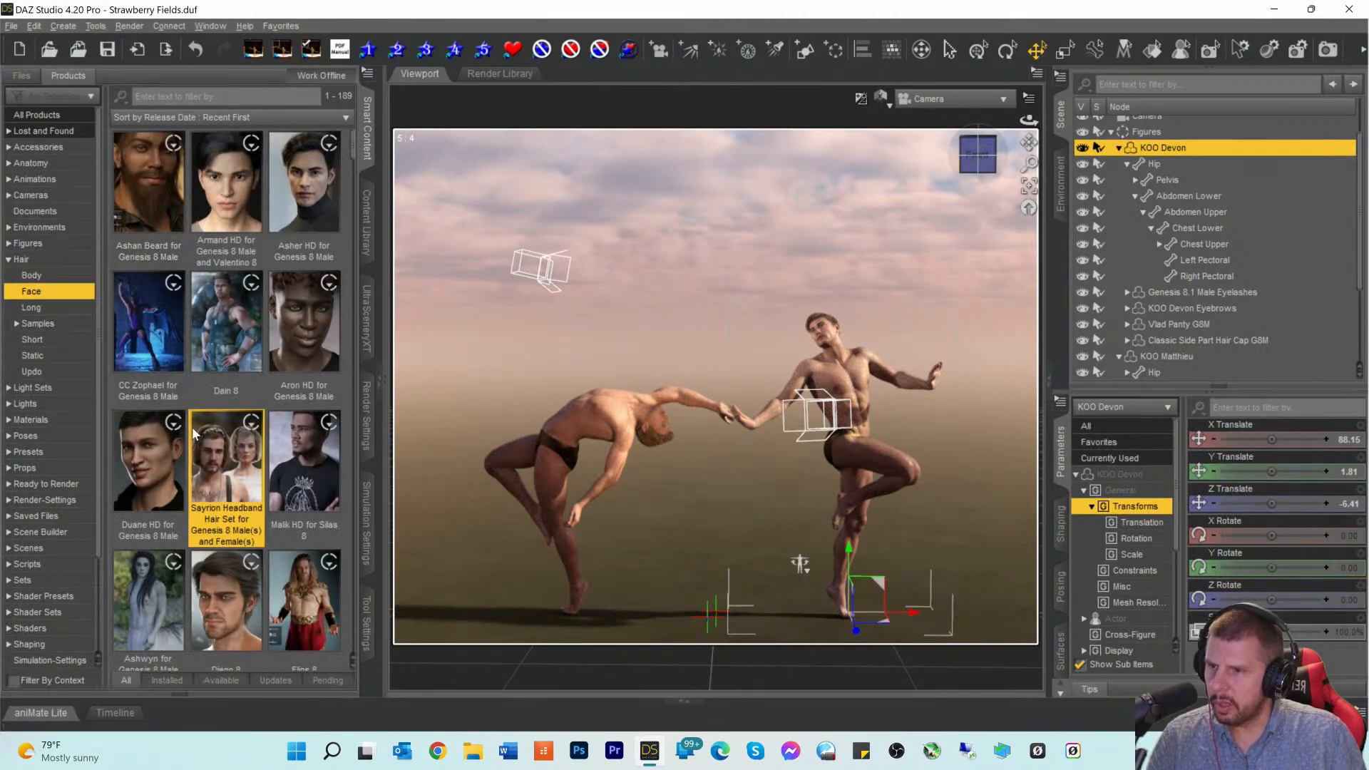
{"action": "scroll", "coordinate": [210, 429], "scroll_direction": "down", "scroll_amount": 3}
{"action": "scroll", "coordinate": [210, 430], "scroll_direction": "down", "scroll_amount": 3}
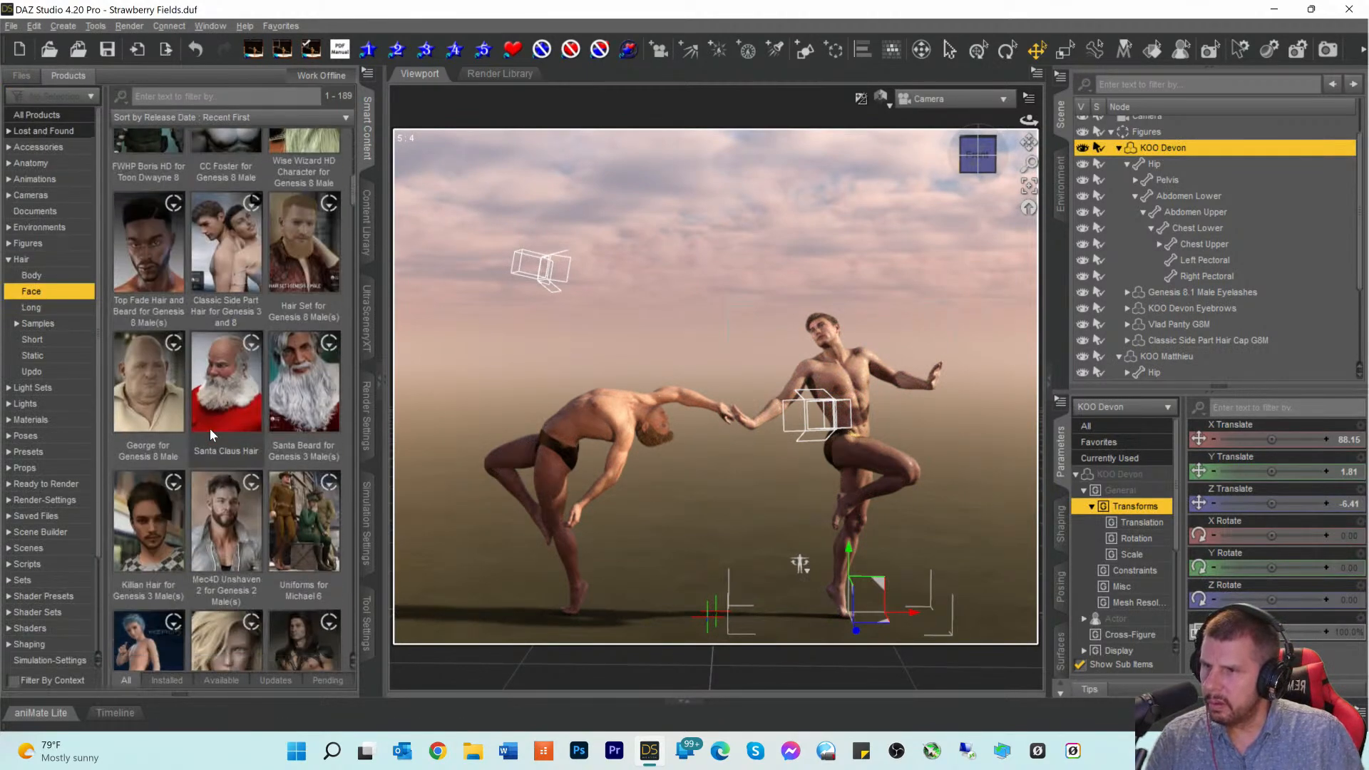
{"action": "scroll", "coordinate": [209, 430], "scroll_direction": "down", "scroll_amount": 5}
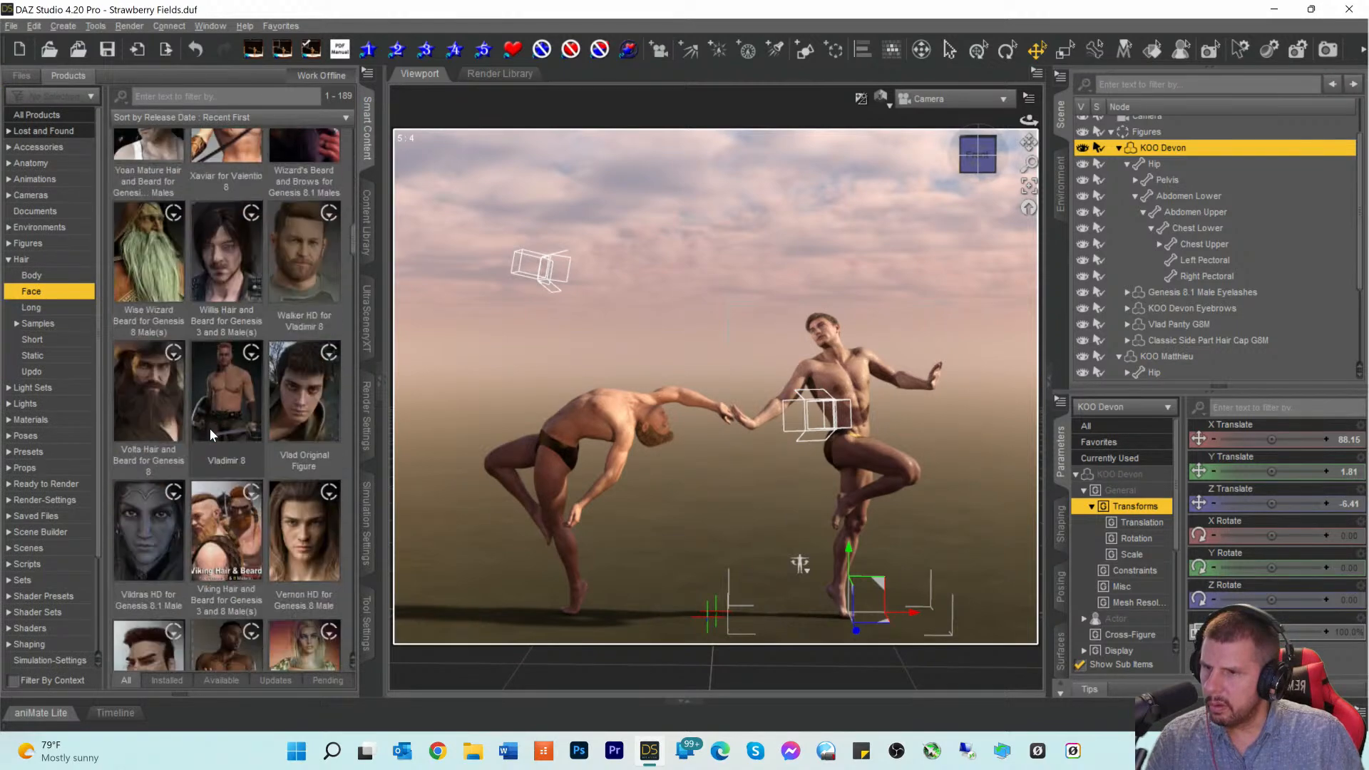
{"action": "scroll", "coordinate": [213, 428], "scroll_direction": "down", "scroll_amount": 3}
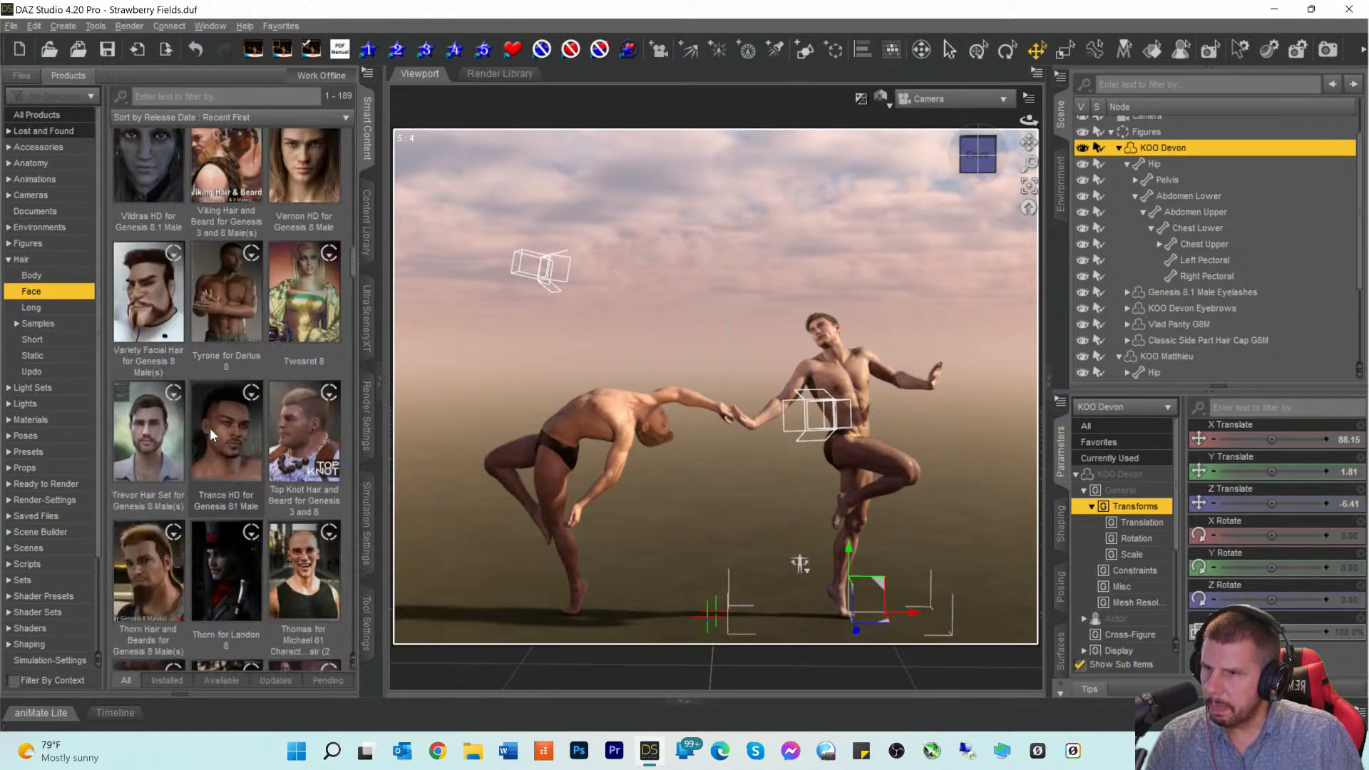
{"action": "left_click", "coordinate": [302, 318]}
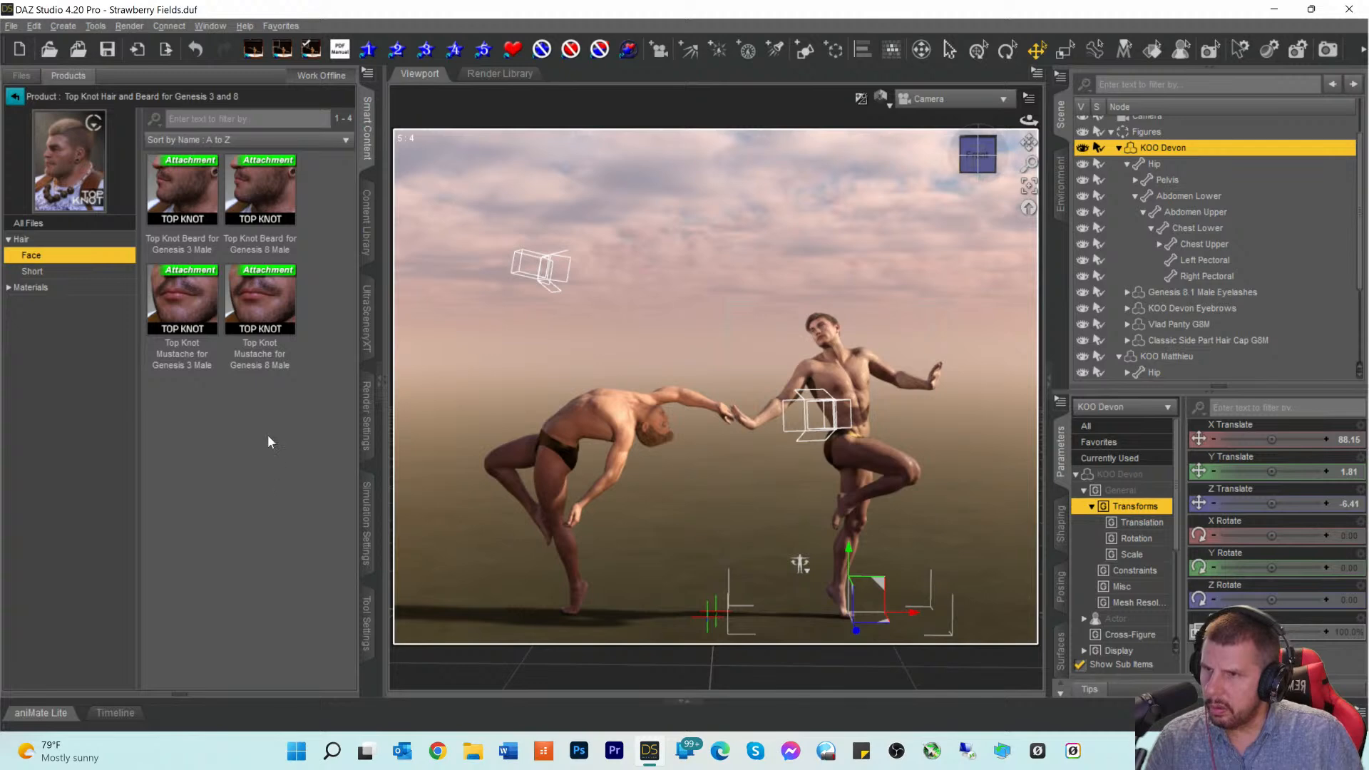
Step: Add the Top Knot Beard and the Top Knot Mustache for Genesis 8 Male to KOO Devon
{"action": "left_click", "coordinate": [270, 185]}
{"action": "double_click", "coordinate": [269, 185]}
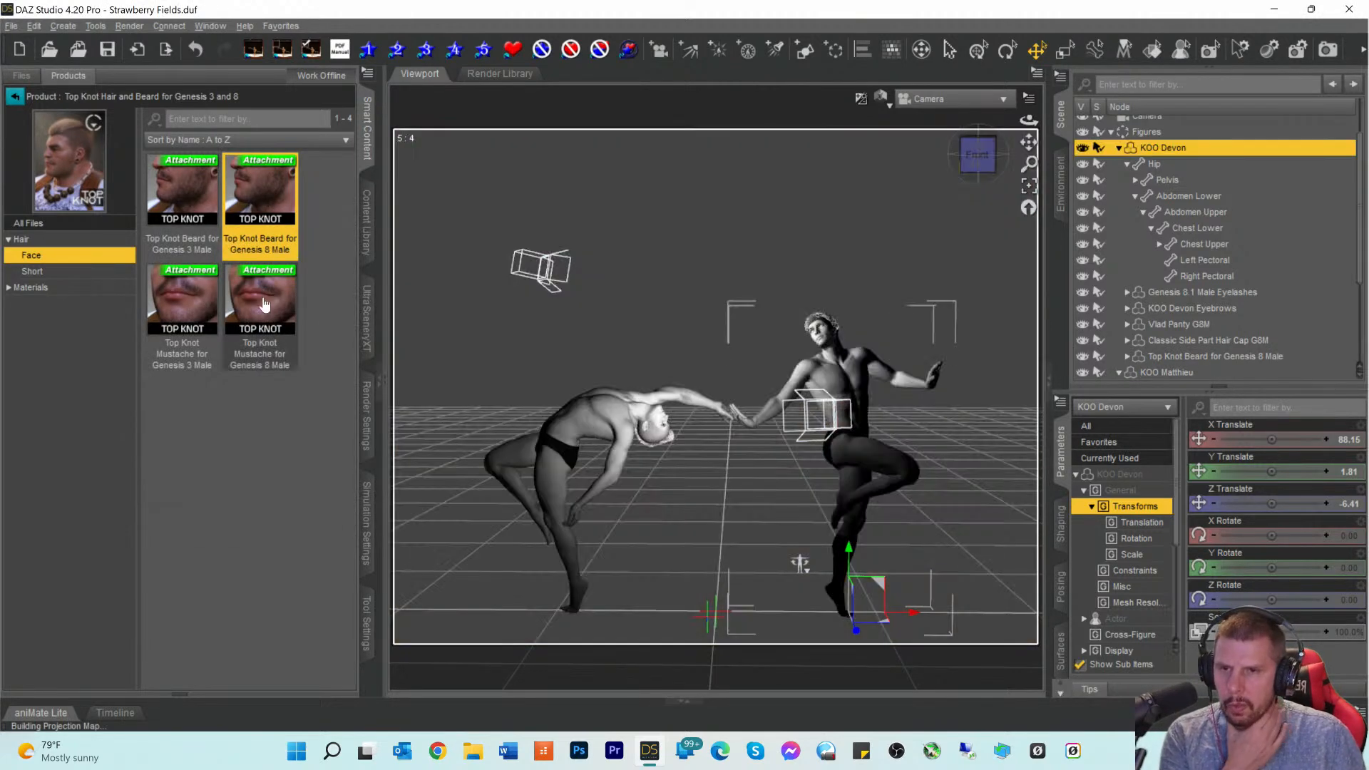
{"action": "mouse_move", "coordinate": [264, 299]}
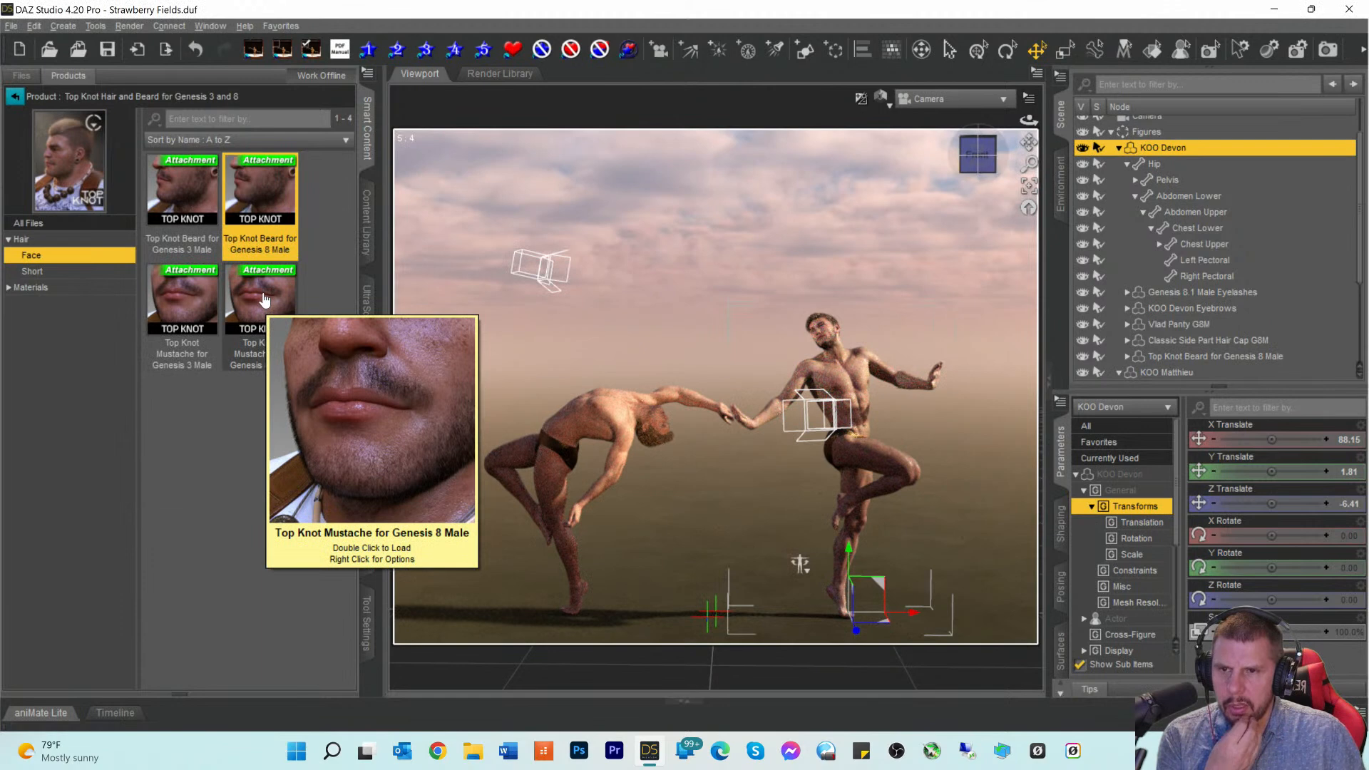
{"action": "double_click", "coordinate": [264, 299]}
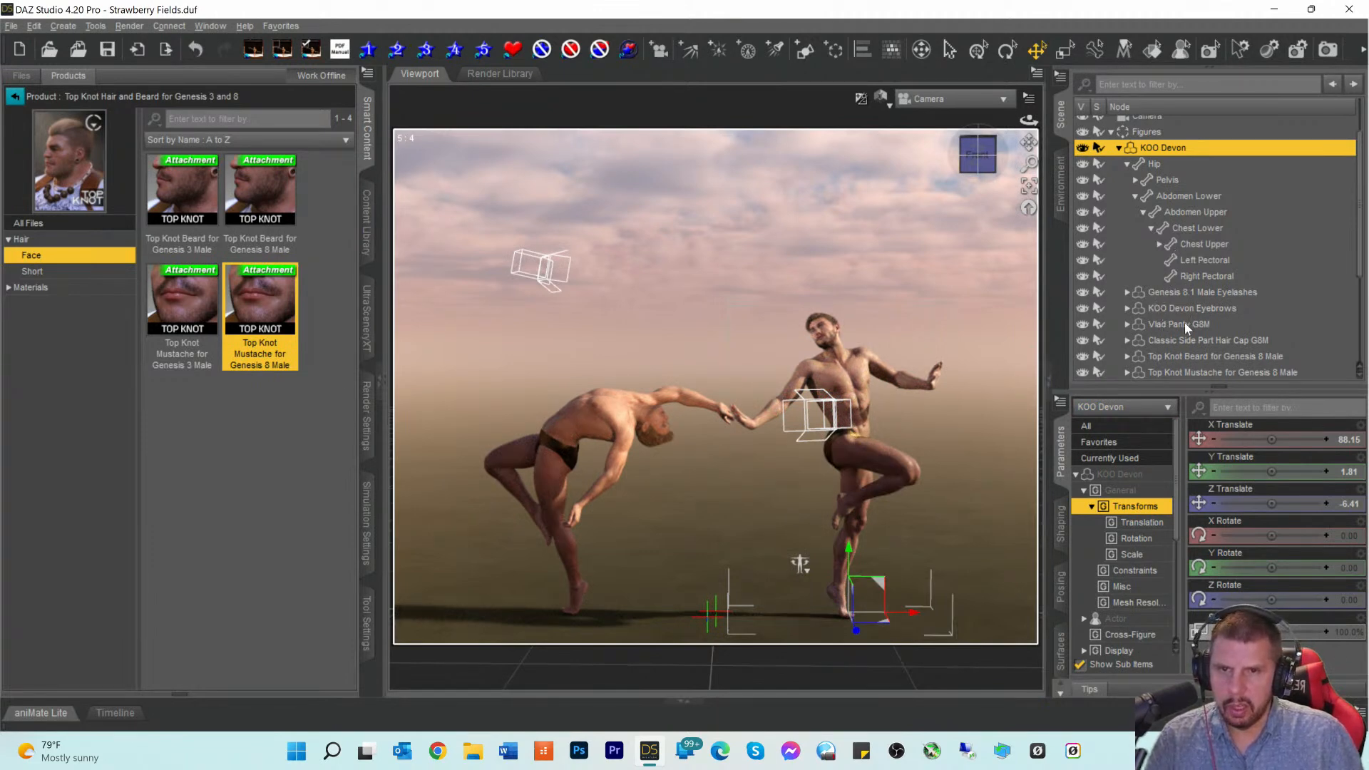
Step: Delete the Classic Side Part Hair Cap G8M from KOO Devon
{"action": "scroll", "coordinate": [1167, 296], "scroll_direction": "down", "scroll_amount": 2}
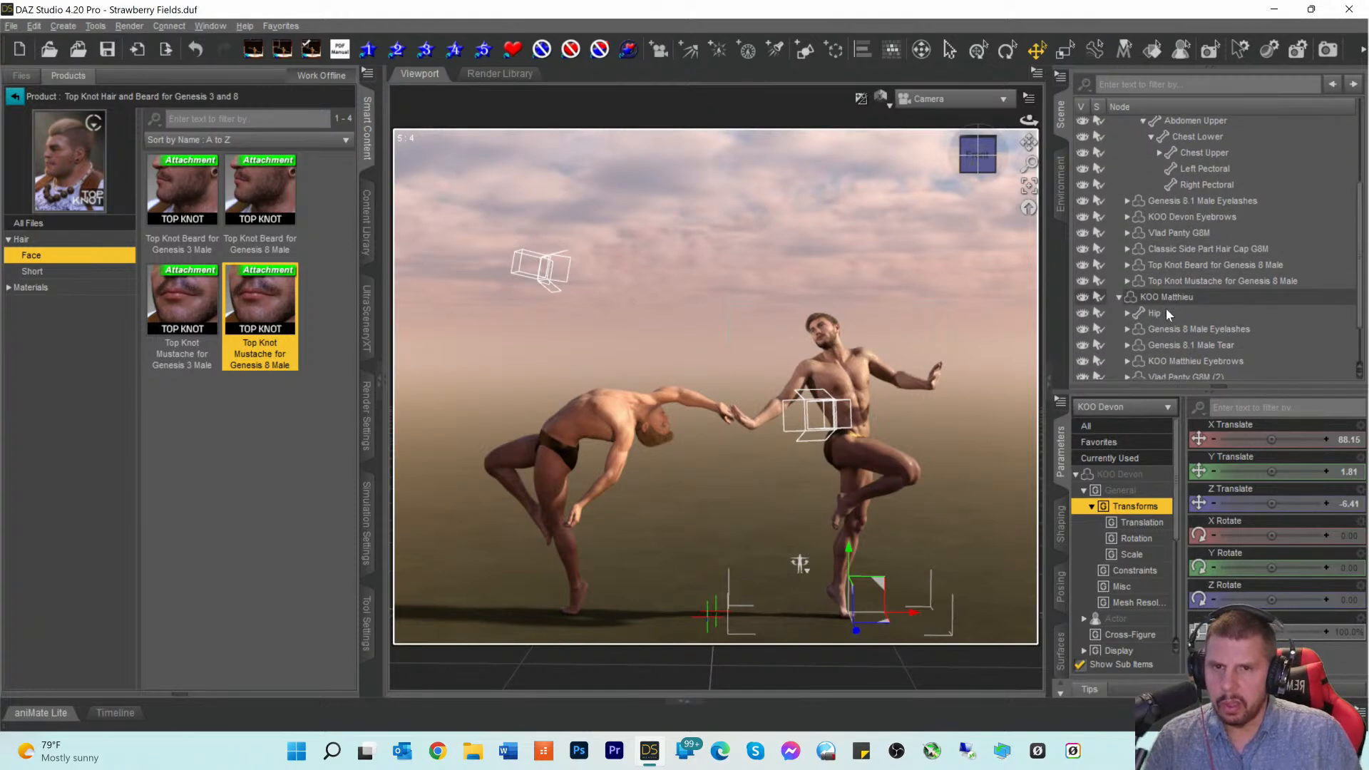
{"action": "scroll", "coordinate": [1155, 324], "scroll_direction": "down", "scroll_amount": 1}
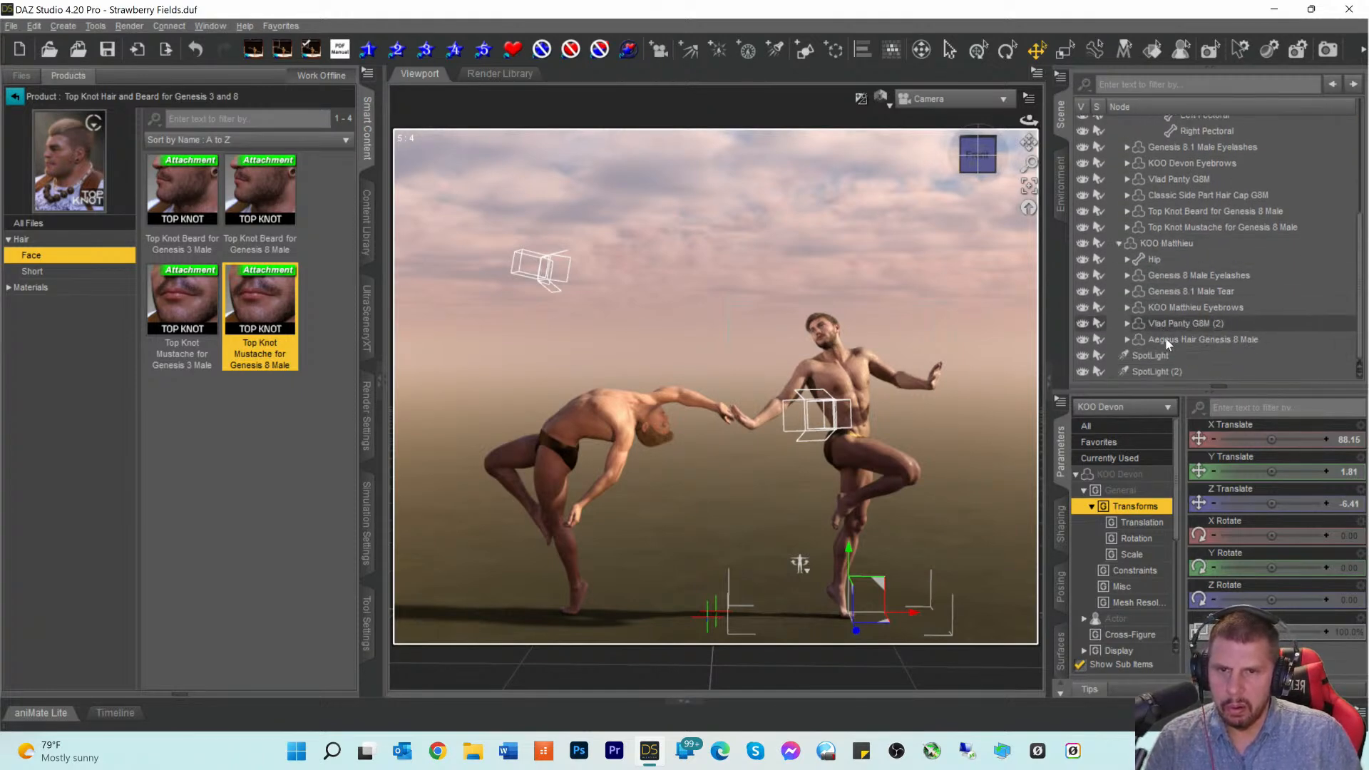
{"action": "left_click", "coordinate": [1163, 339]}
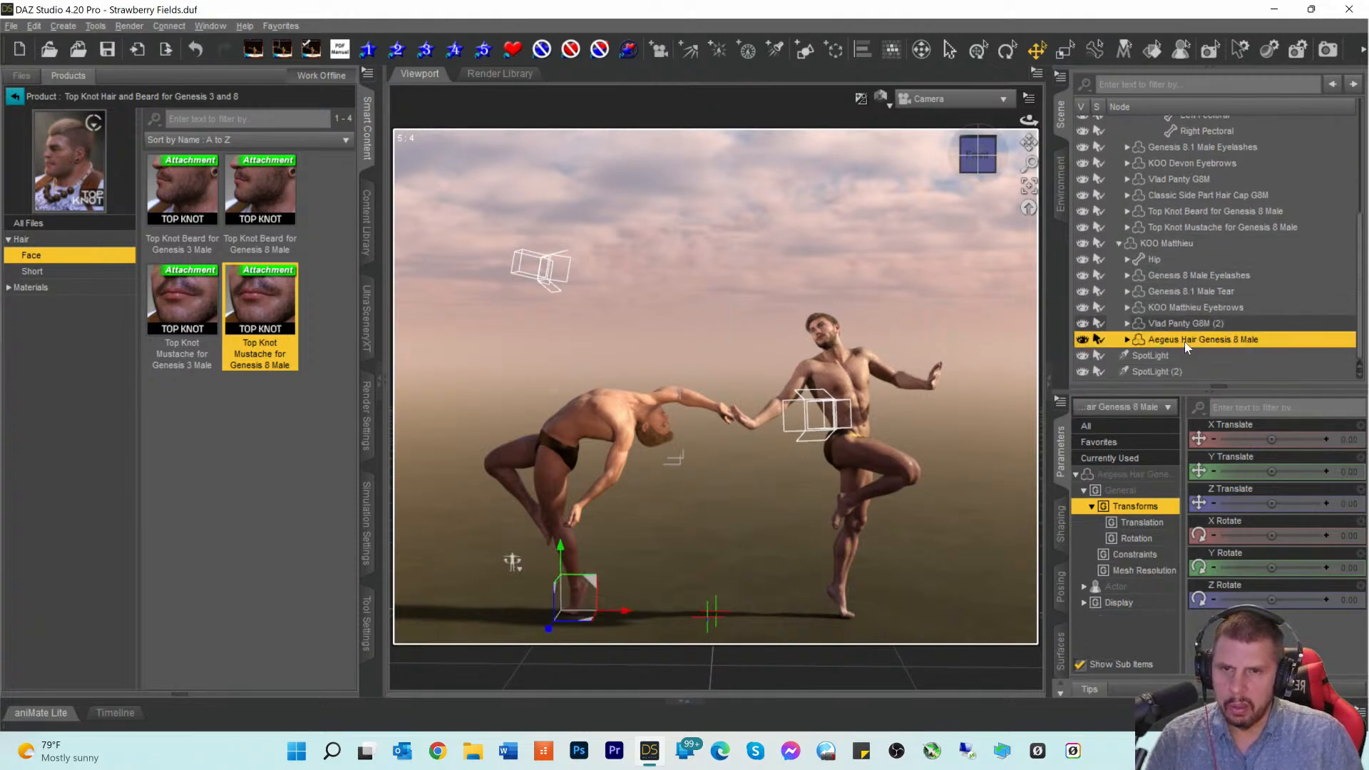
{"action": "left_click", "coordinate": [1167, 197]}
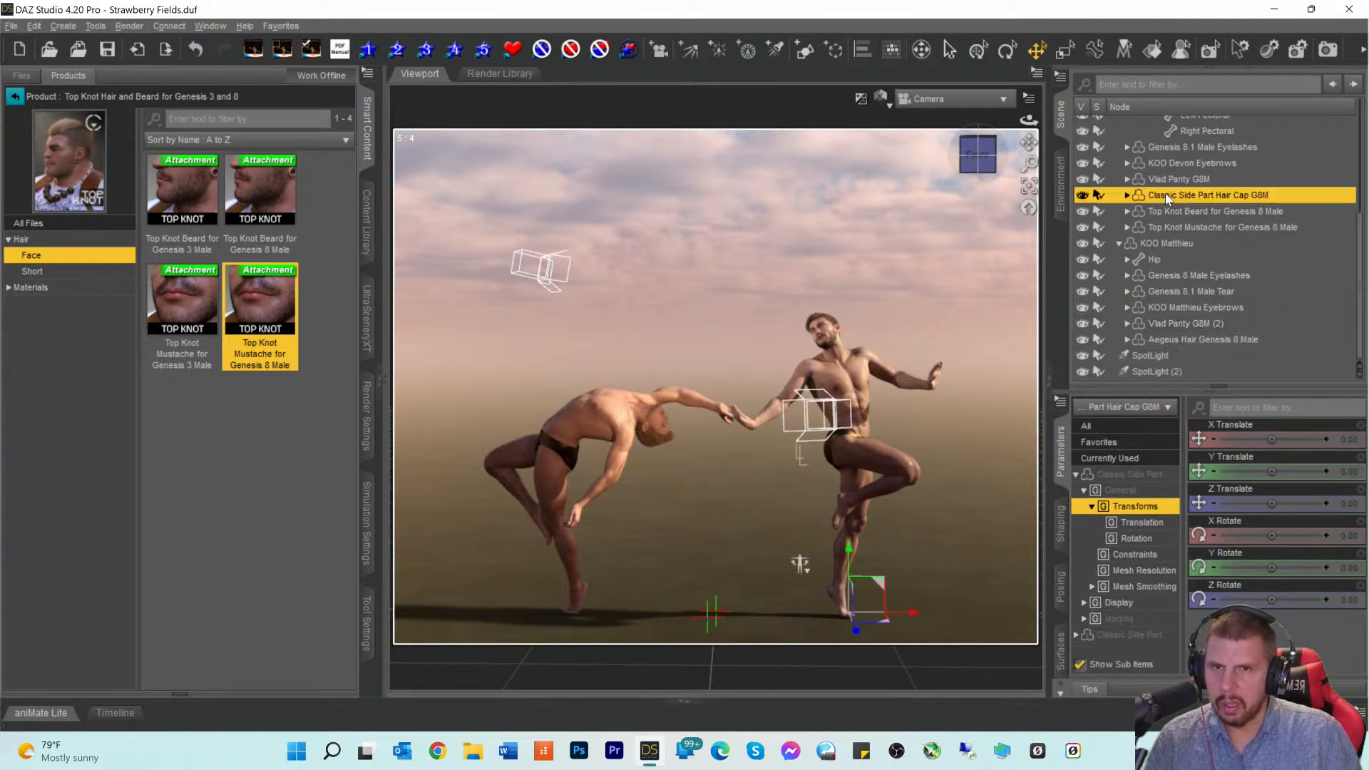
{"action": "key", "text": "Delete"}
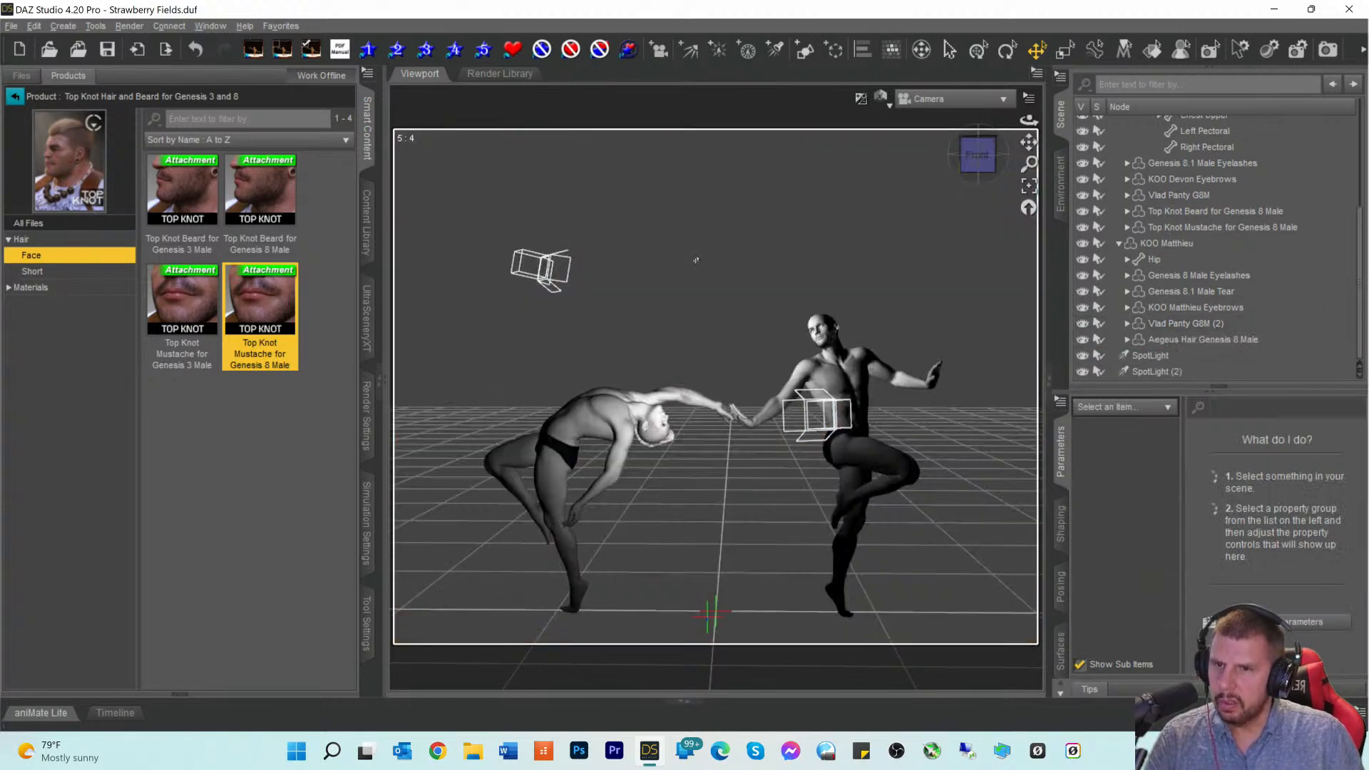
Step: Reselect KOO Devon, browse the Face hair products for a replacement hairstyle and open Folco The Halfling HD for Genesis 8 Male
{"action": "left_click", "coordinate": [14, 95]}
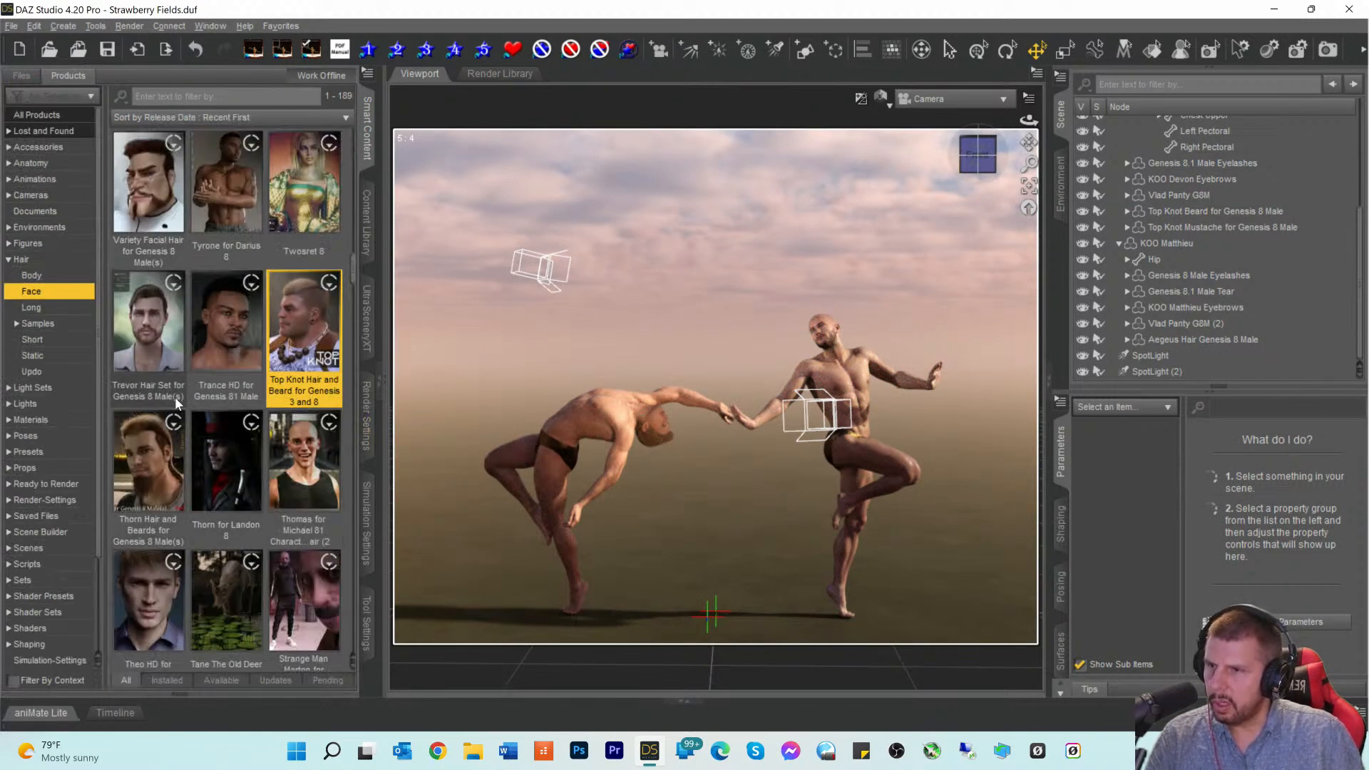
{"action": "scroll", "coordinate": [208, 384], "scroll_direction": "down", "scroll_amount": 5}
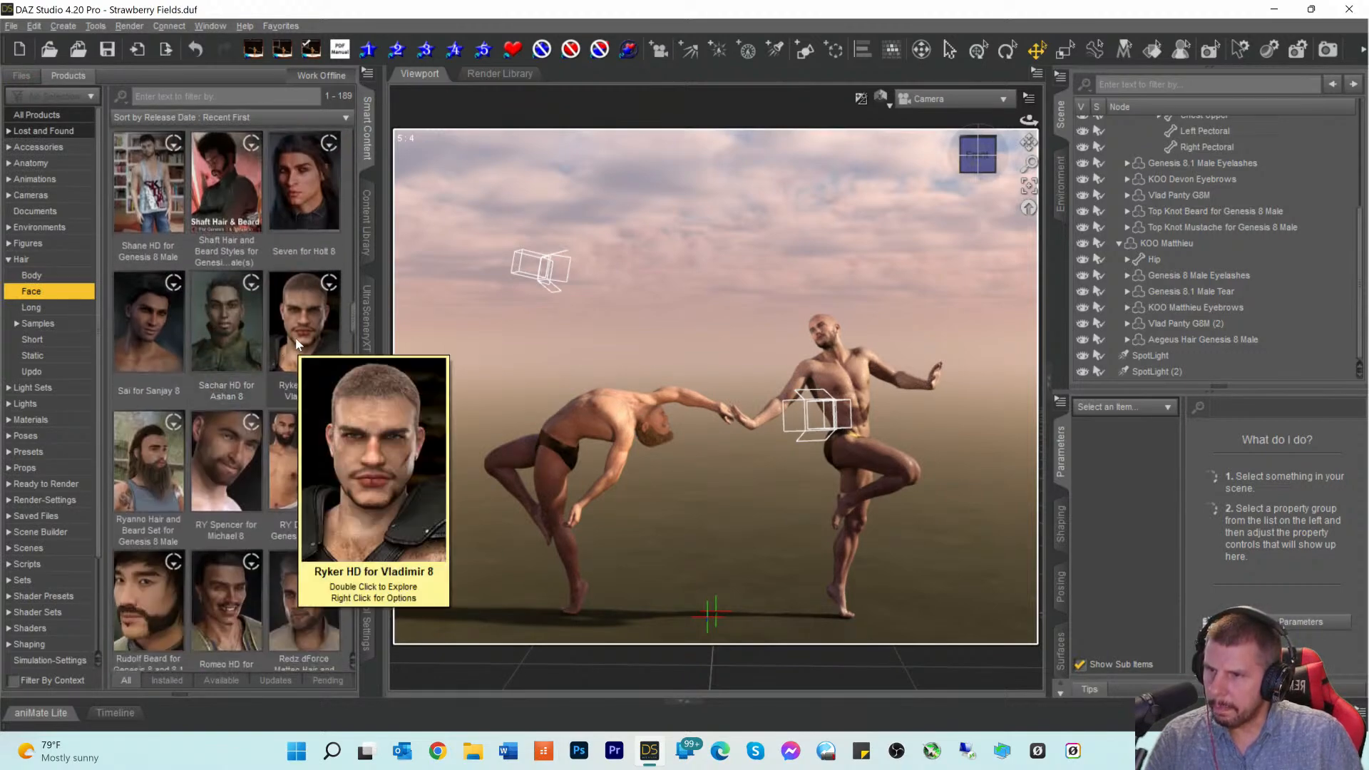
{"action": "scroll", "coordinate": [295, 336], "scroll_direction": "down", "scroll_amount": 5}
{"action": "scroll", "coordinate": [296, 336], "scroll_direction": "down", "scroll_amount": 5}
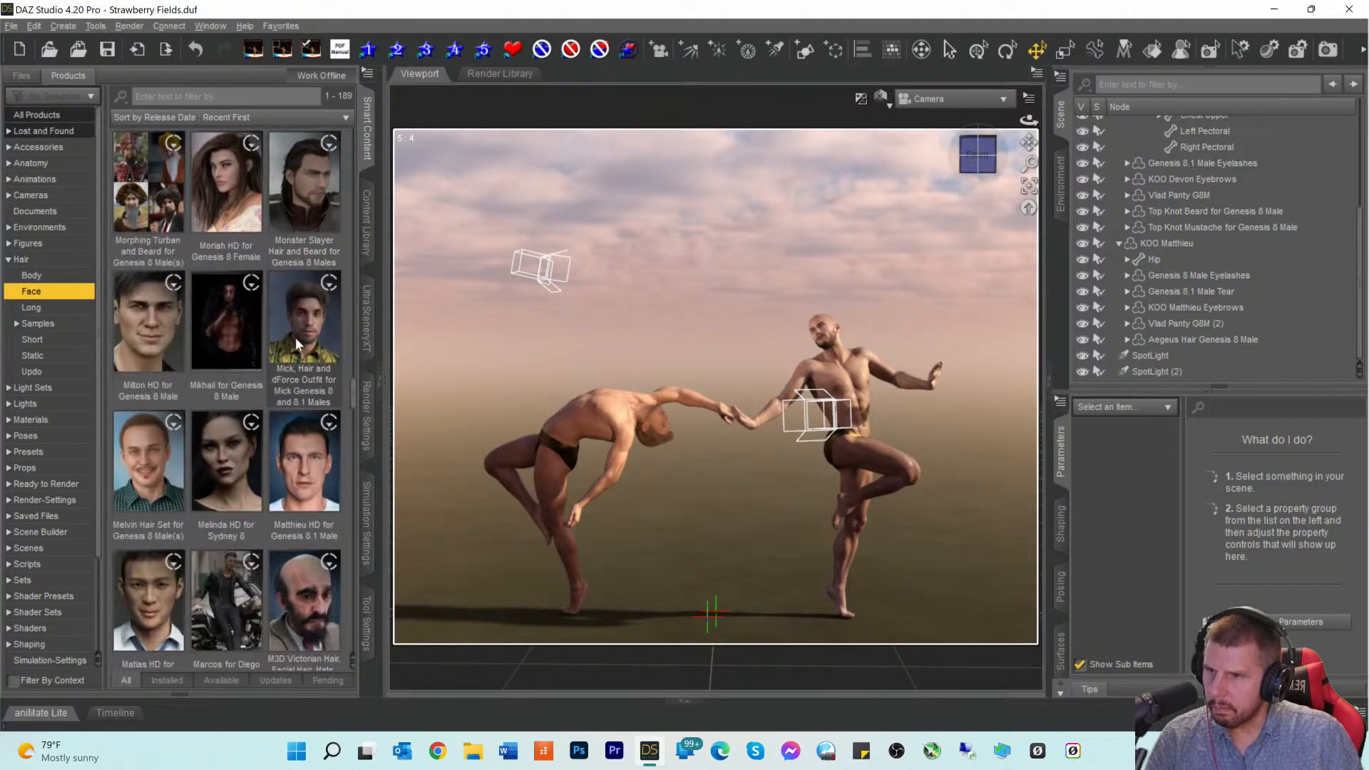
{"action": "scroll", "coordinate": [1168, 228], "scroll_direction": "up", "scroll_amount": 4}
{"action": "left_click", "coordinate": [1162, 203]}
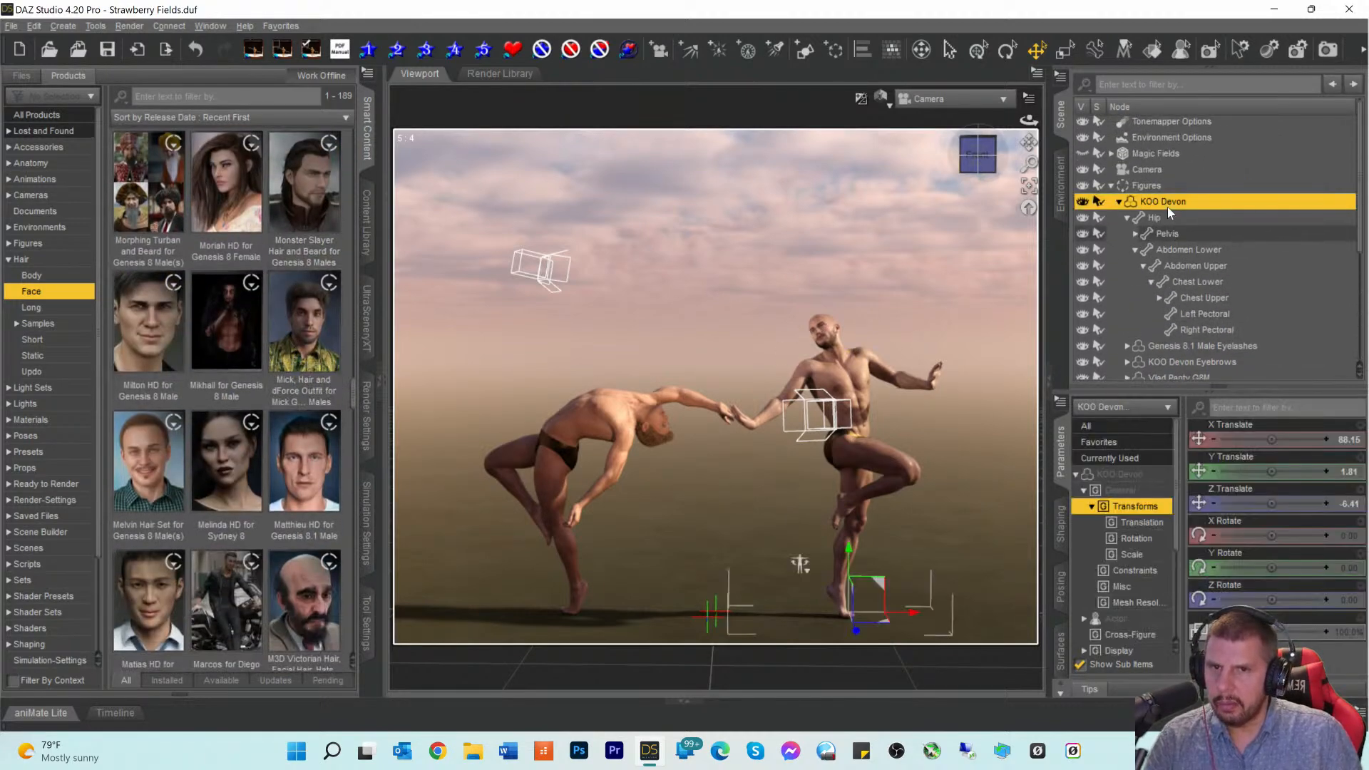
{"action": "scroll", "coordinate": [229, 545], "scroll_direction": "down", "scroll_amount": 5}
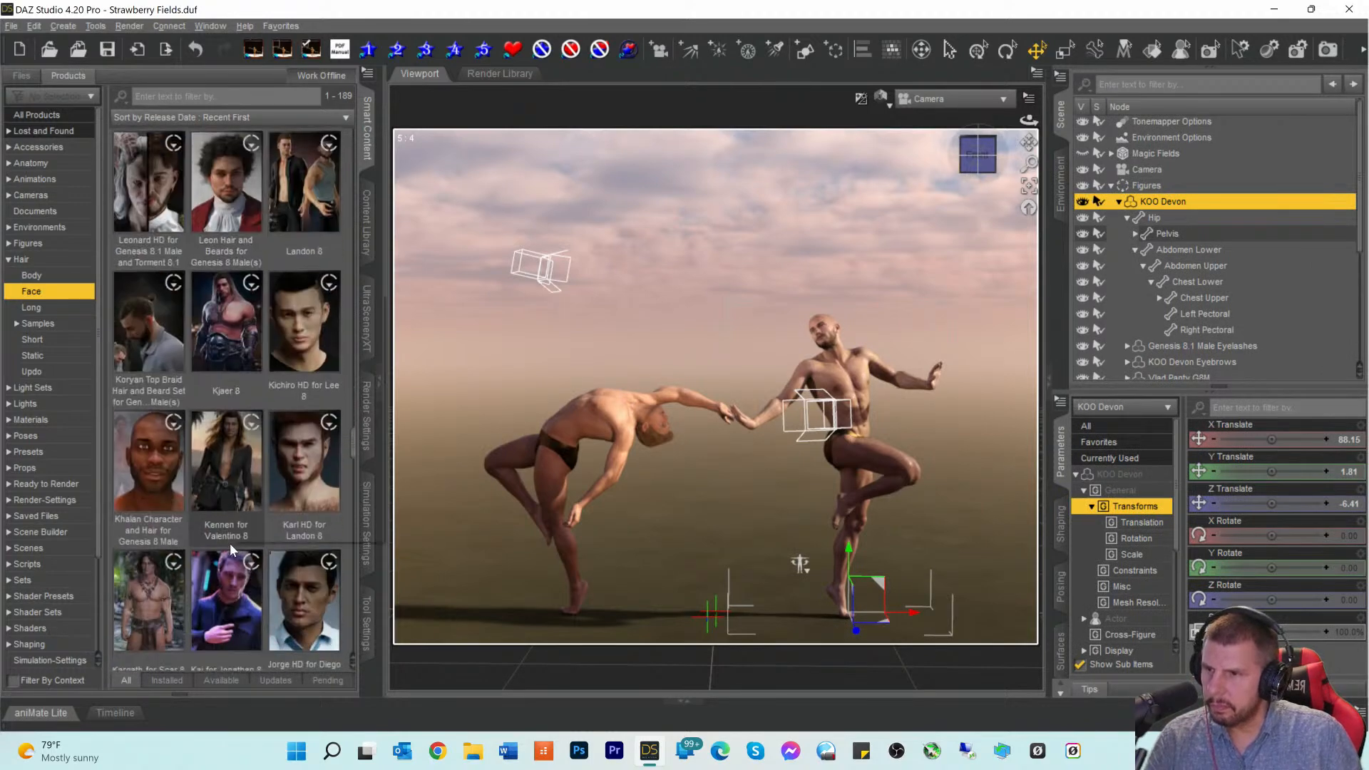
{"action": "scroll", "coordinate": [230, 542], "scroll_direction": "down", "scroll_amount": 5}
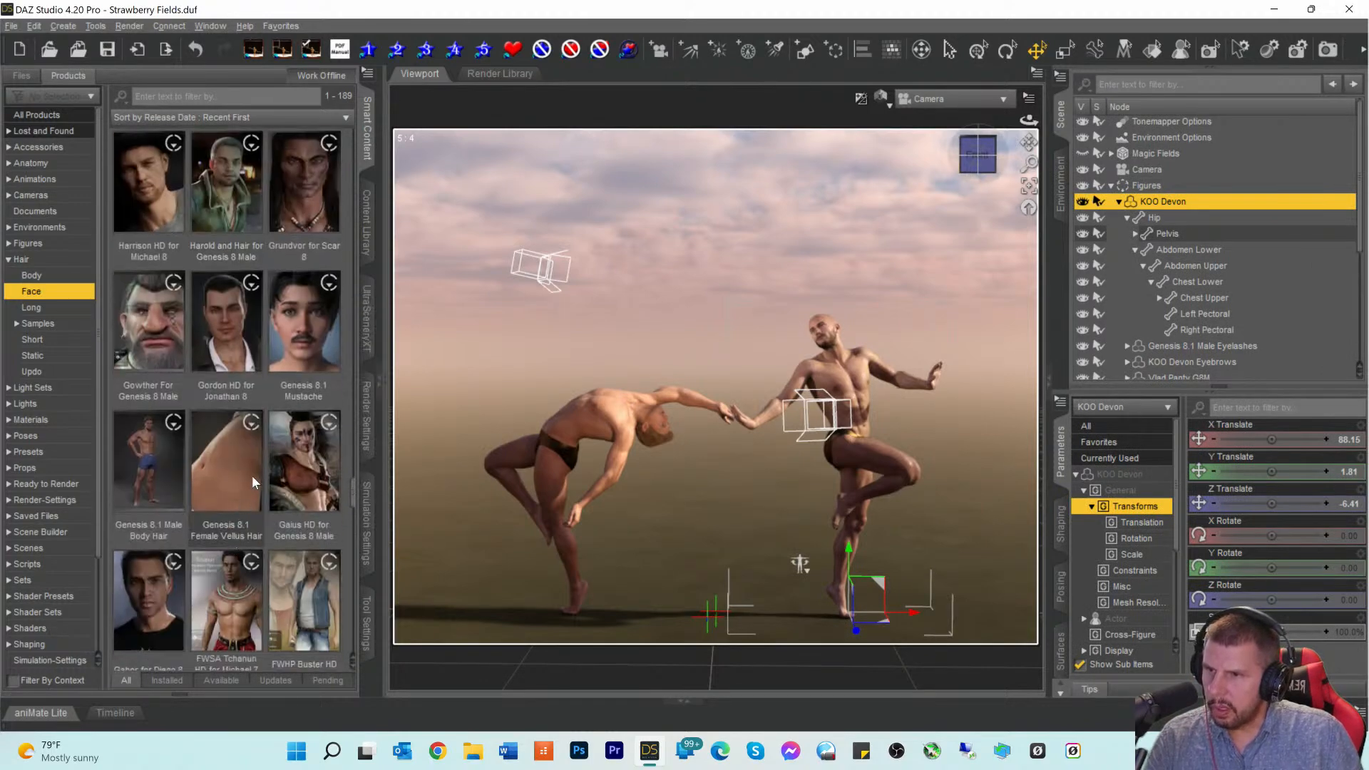
{"action": "scroll", "coordinate": [276, 430], "scroll_direction": "down", "scroll_amount": 5}
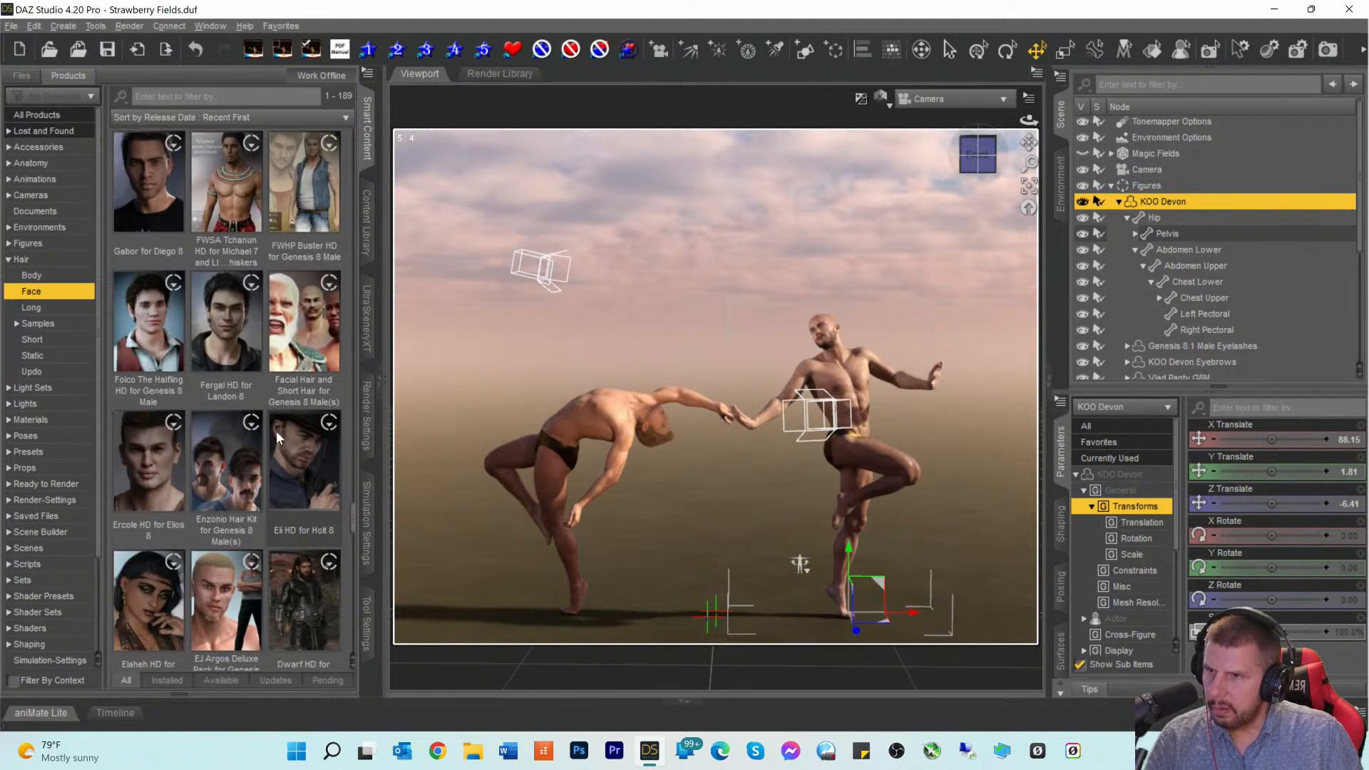
{"action": "left_click", "coordinate": [160, 345]}
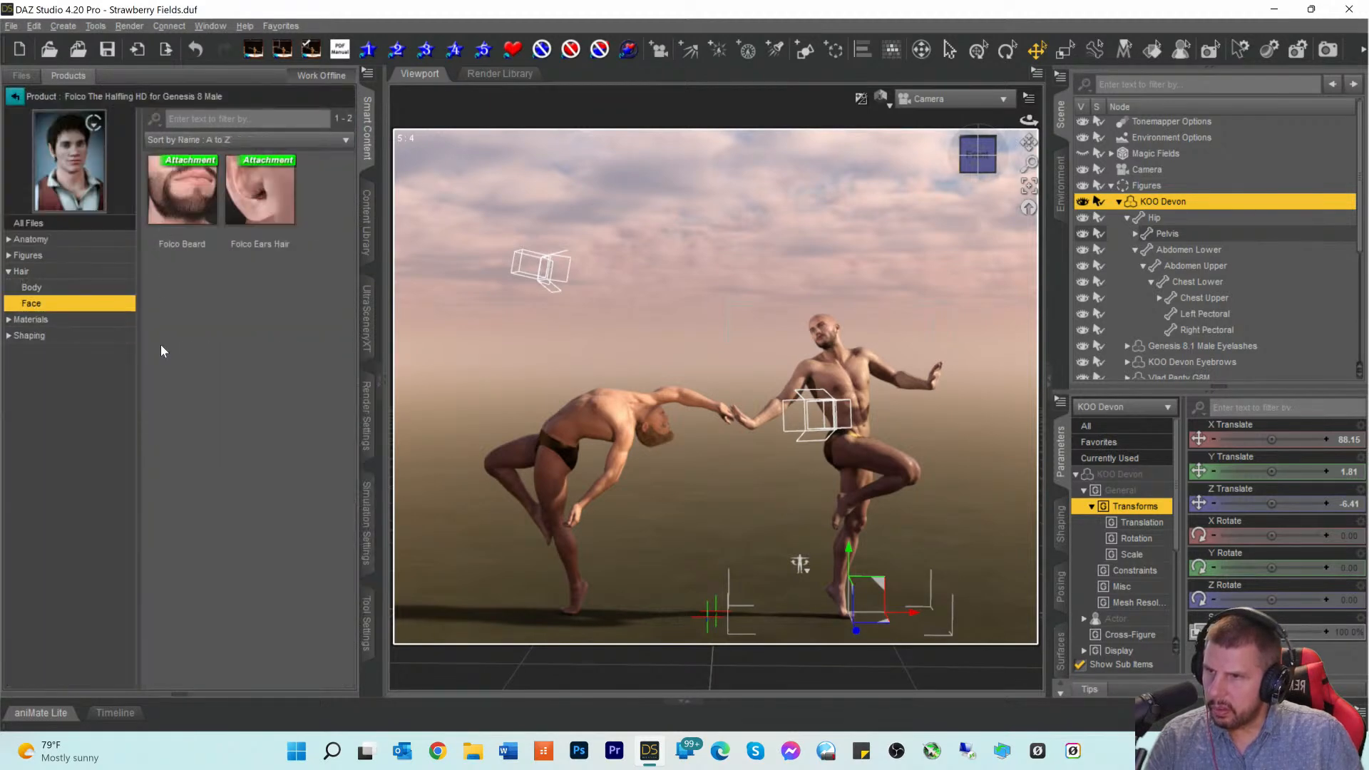
Step: Look through the Hair, Anatomy and complete file listings of the Folco The Halfling HD product for head hair
{"action": "left_click", "coordinate": [21, 271]}
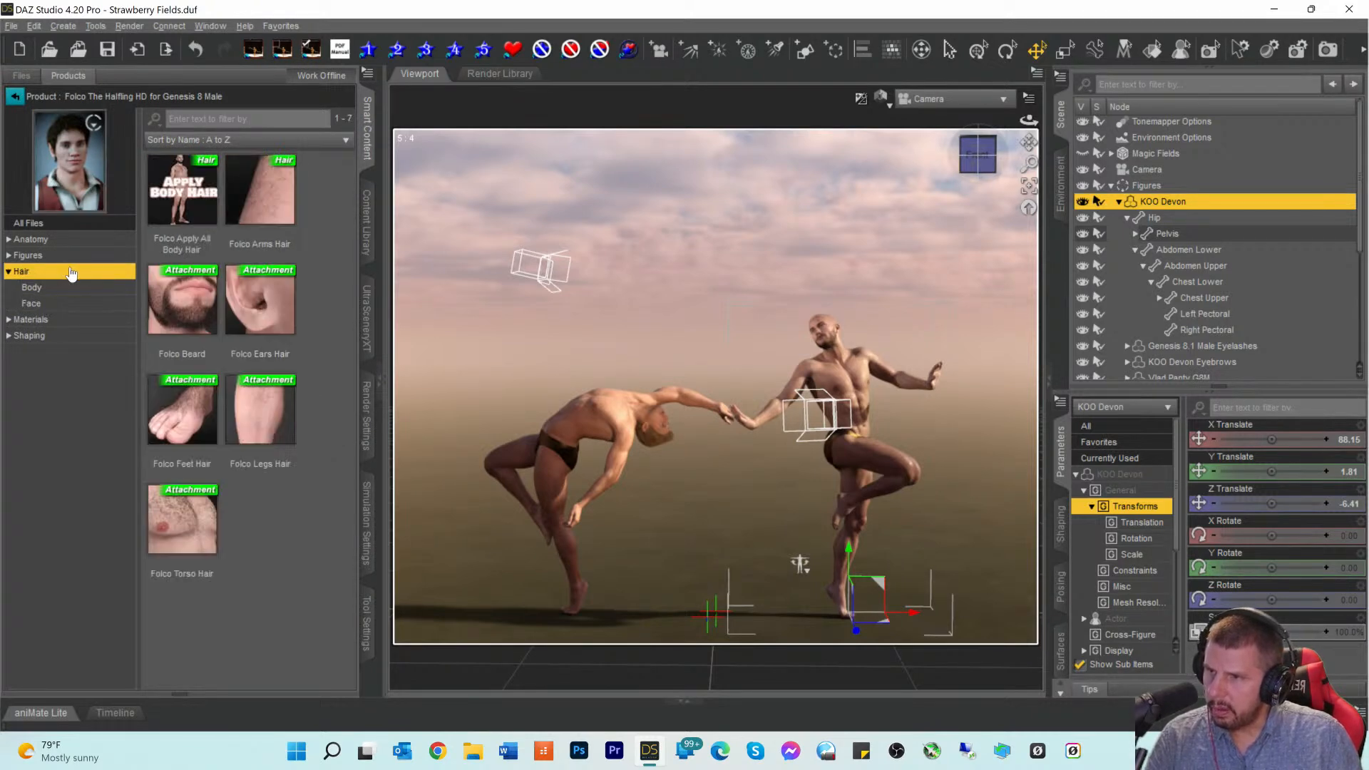
{"action": "left_click", "coordinate": [30, 240]}
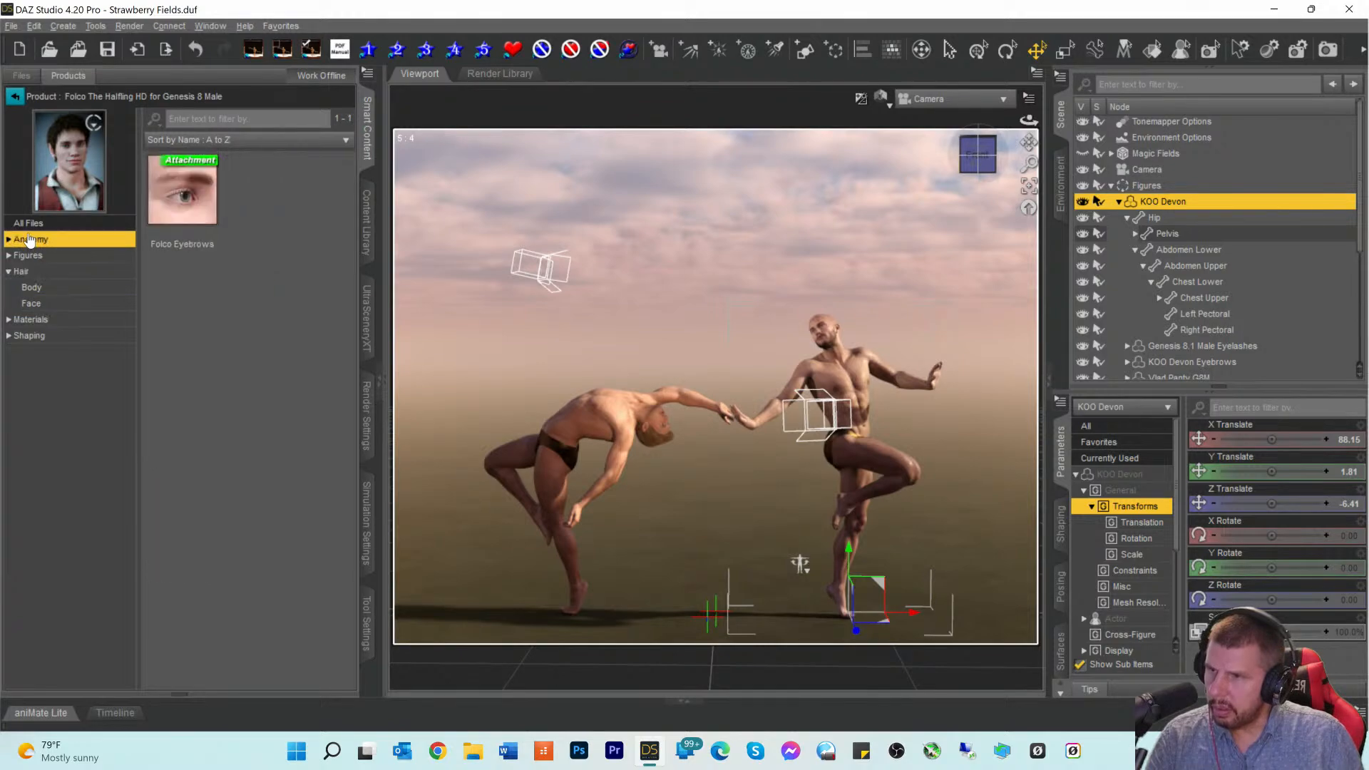
{"action": "left_click", "coordinate": [28, 223]}
{"action": "scroll", "coordinate": [163, 306], "scroll_direction": "down", "scroll_amount": 3}
{"action": "scroll", "coordinate": [163, 307], "scroll_direction": "down", "scroll_amount": 10}
{"action": "scroll", "coordinate": [164, 314], "scroll_direction": "down", "scroll_amount": 1}
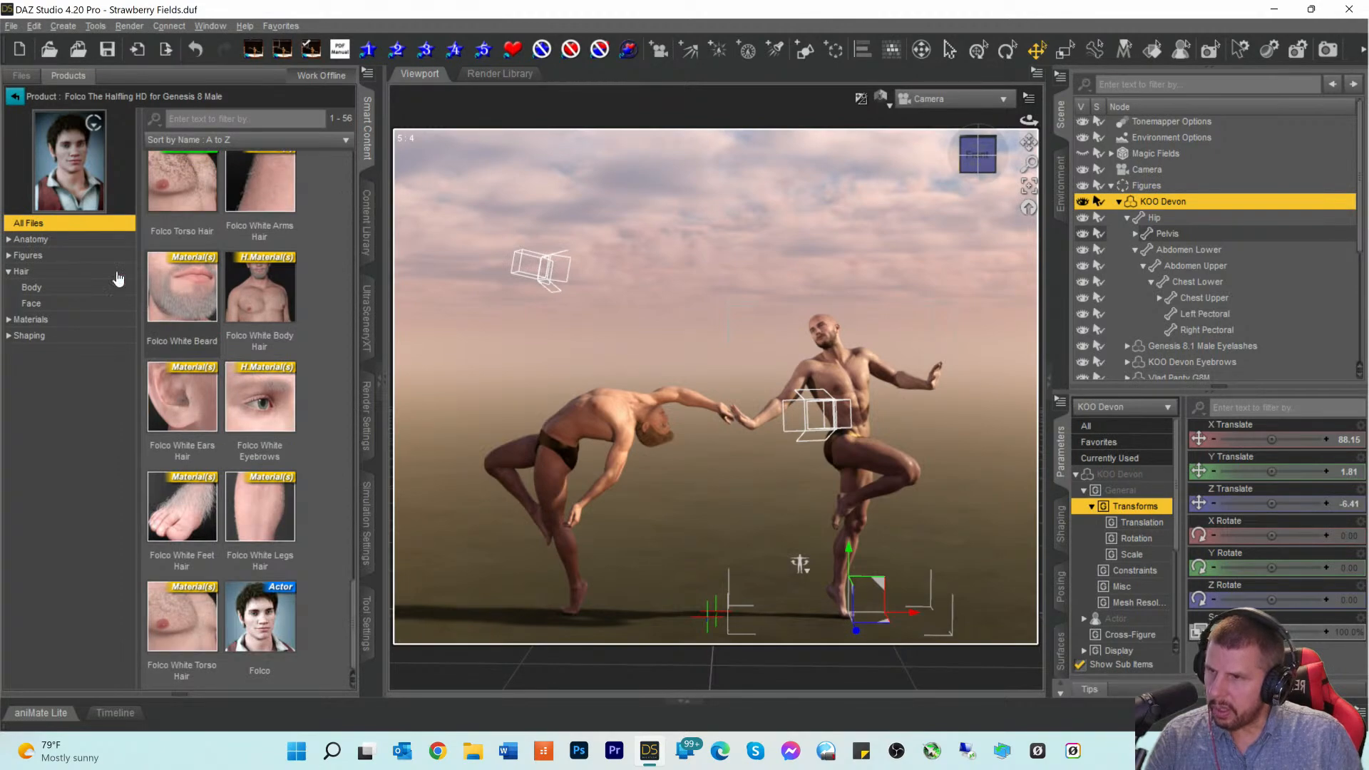
Step: Leave the Folco product and look through the Short hair products for a male hairstyle suitable for KOO Devon
{"action": "left_click", "coordinate": [15, 96]}
{"action": "scroll", "coordinate": [190, 409], "scroll_direction": "down", "scroll_amount": 10}
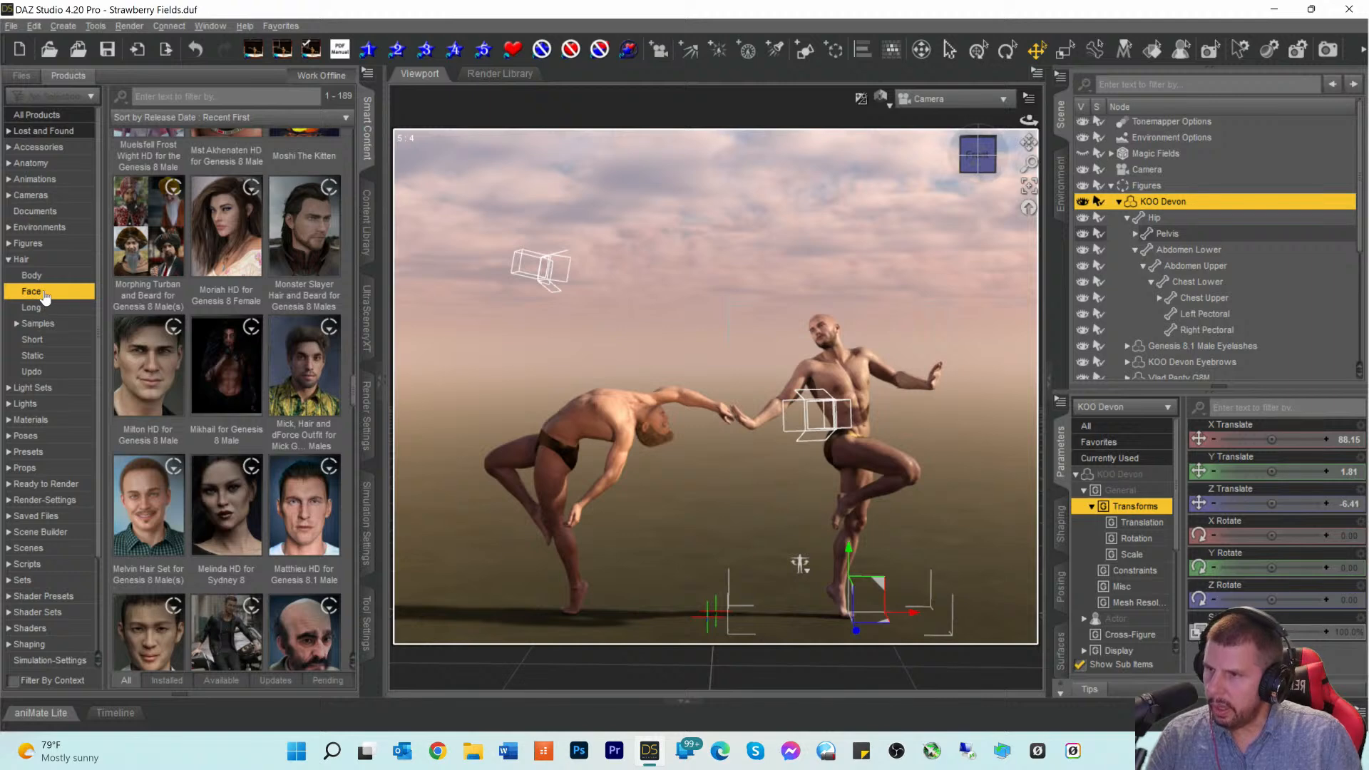
{"action": "left_click", "coordinate": [36, 343]}
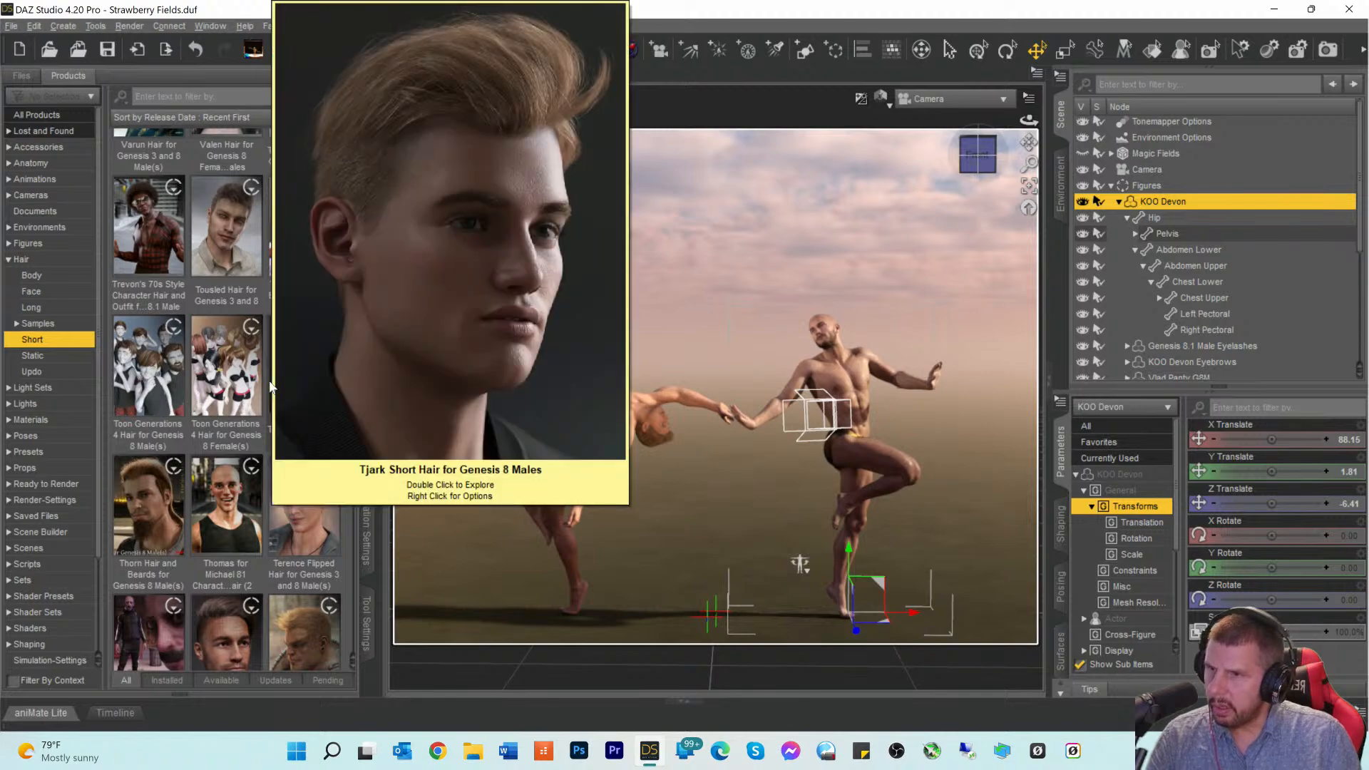
{"action": "mouse_move", "coordinate": [219, 247]}
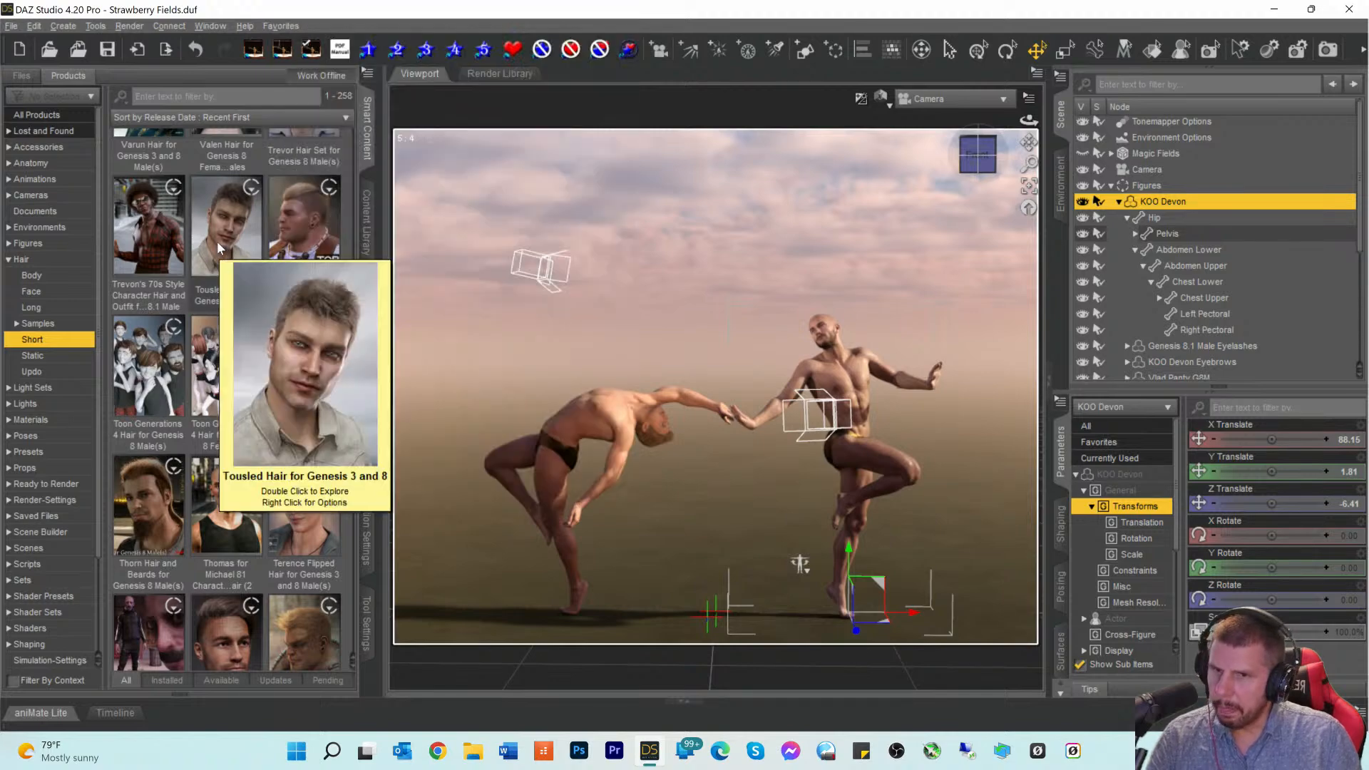
{"action": "scroll", "coordinate": [218, 248], "scroll_direction": "down", "scroll_amount": 2}
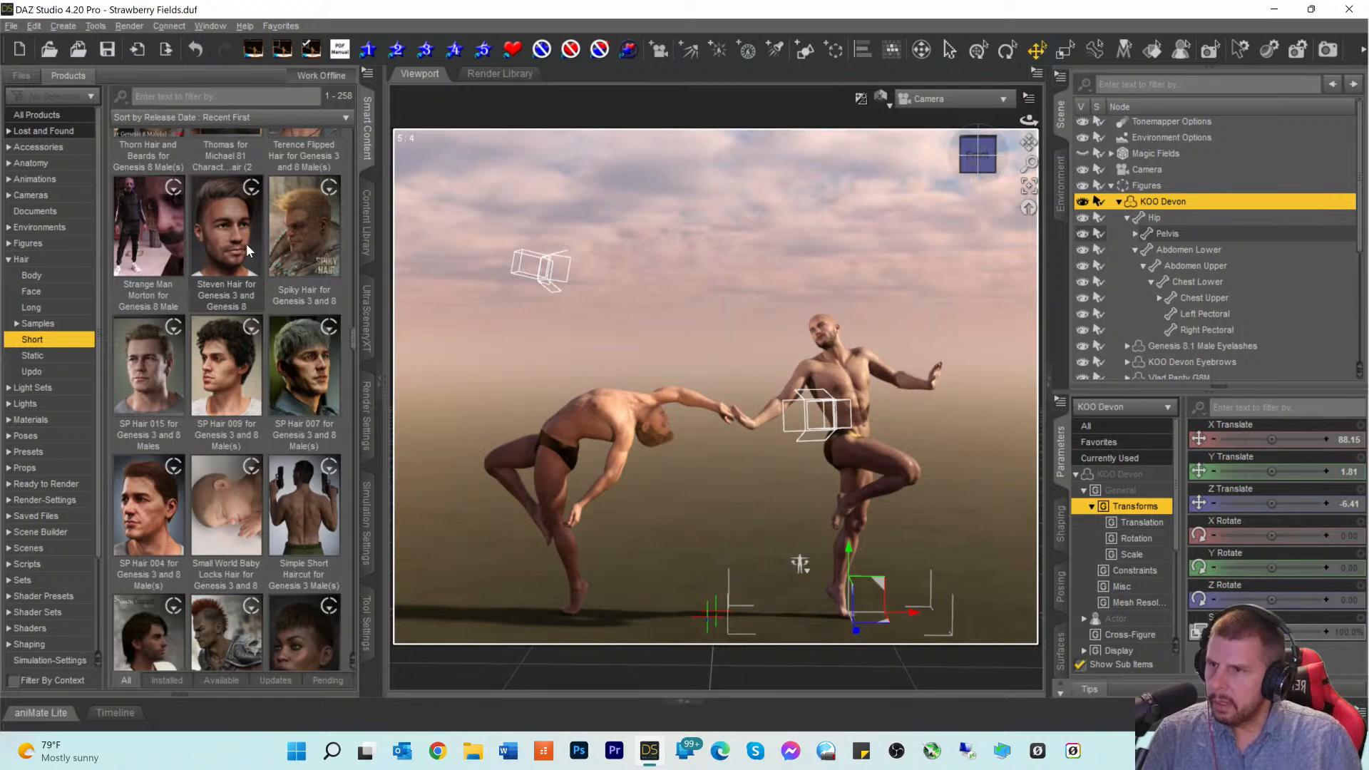
{"action": "scroll", "coordinate": [248, 245], "scroll_direction": "down", "scroll_amount": 6}
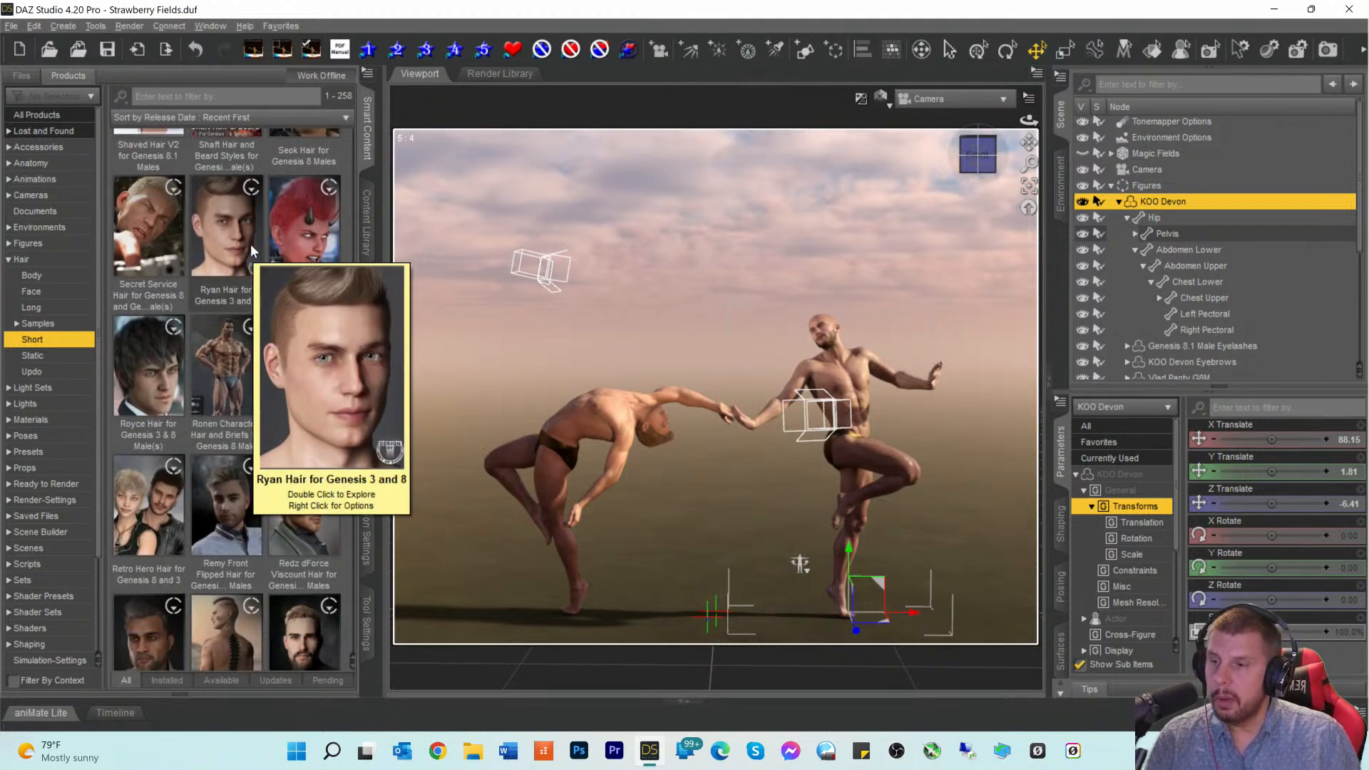
{"action": "scroll", "coordinate": [250, 244], "scroll_direction": "down", "scroll_amount": 3}
{"action": "scroll", "coordinate": [251, 244], "scroll_direction": "up", "scroll_amount": 3}
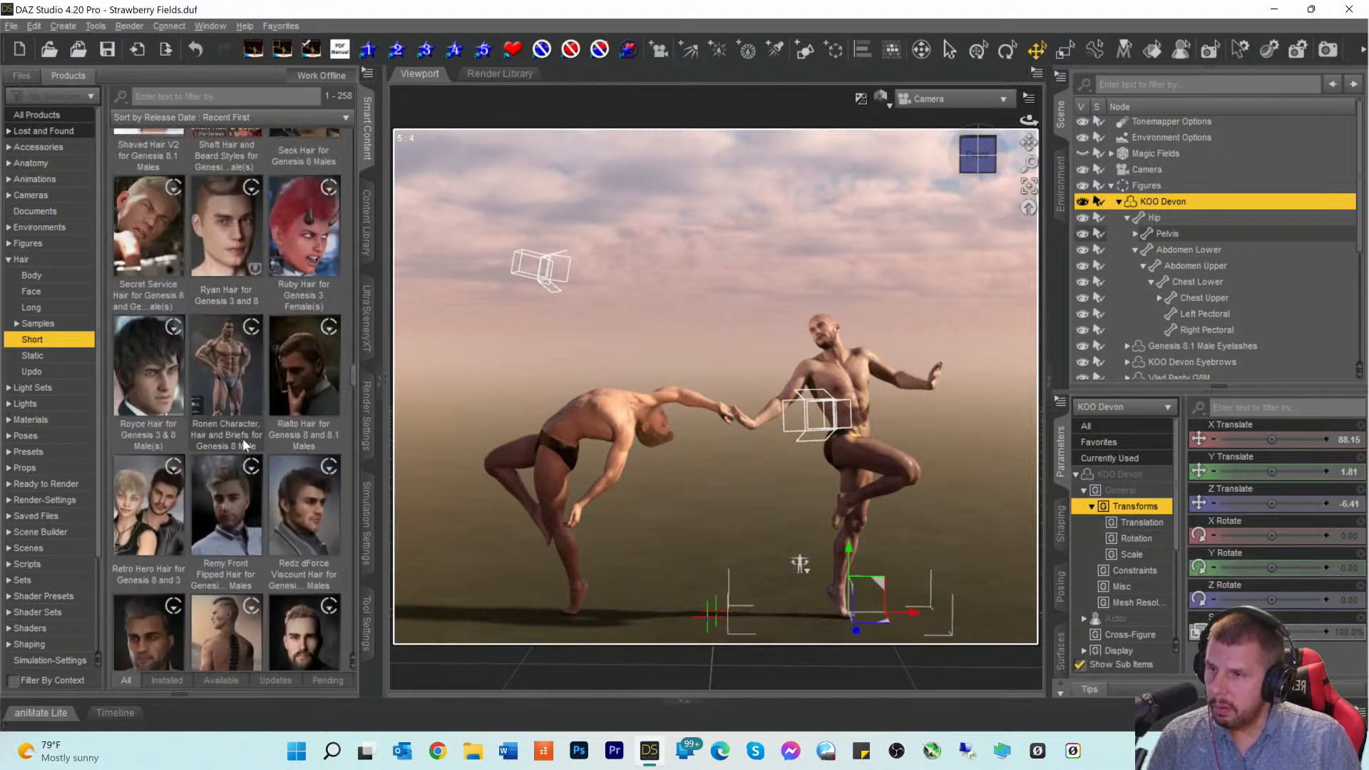
{"action": "mouse_move", "coordinate": [234, 511]}
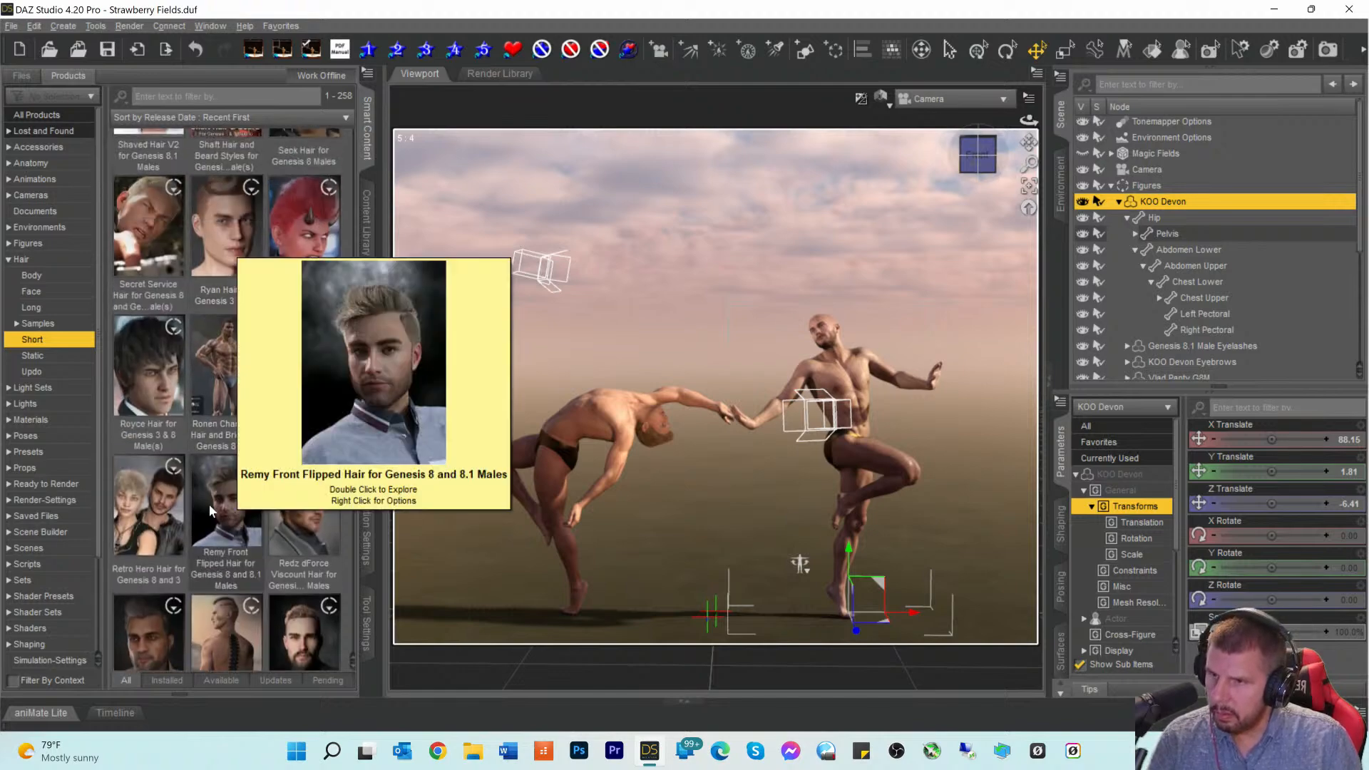
{"action": "scroll", "coordinate": [214, 499], "scroll_direction": "down", "scroll_amount": 8}
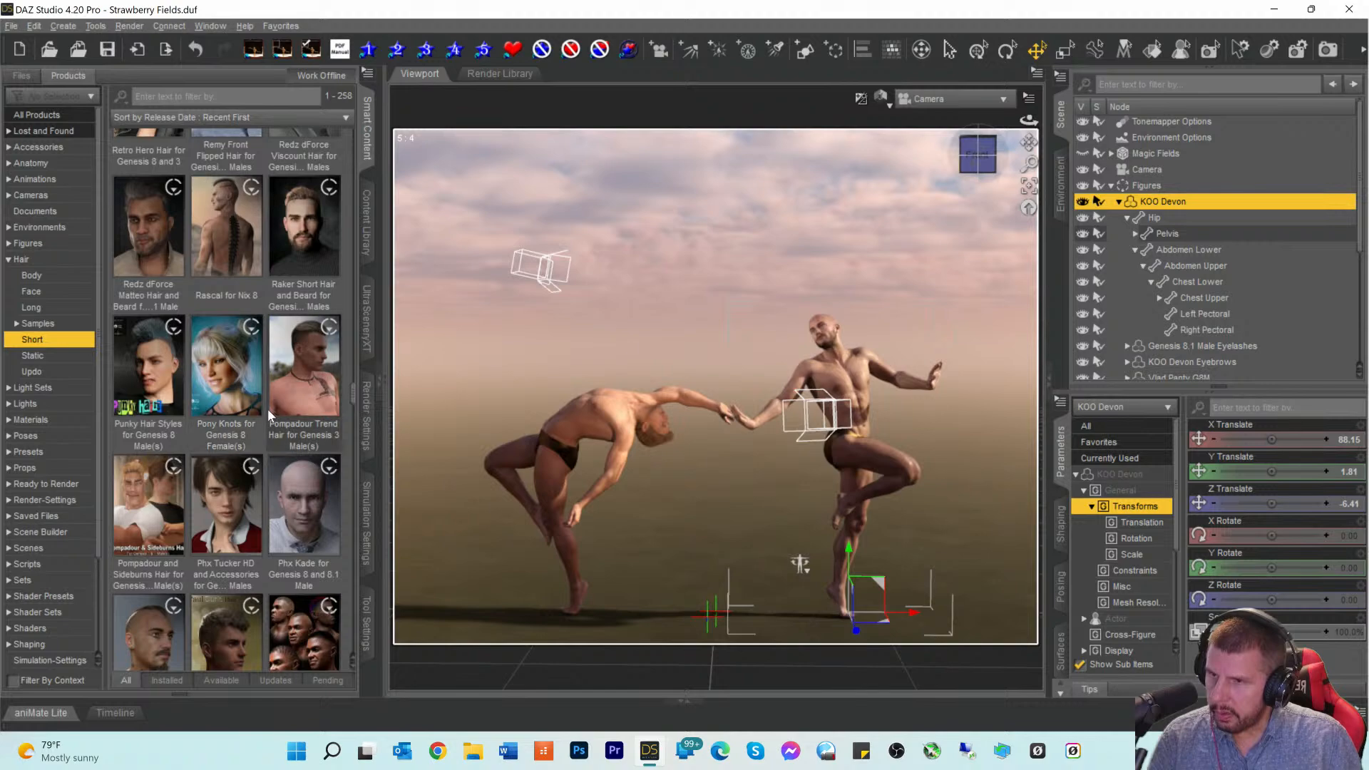
{"action": "scroll", "coordinate": [268, 409], "scroll_direction": "down", "scroll_amount": 10}
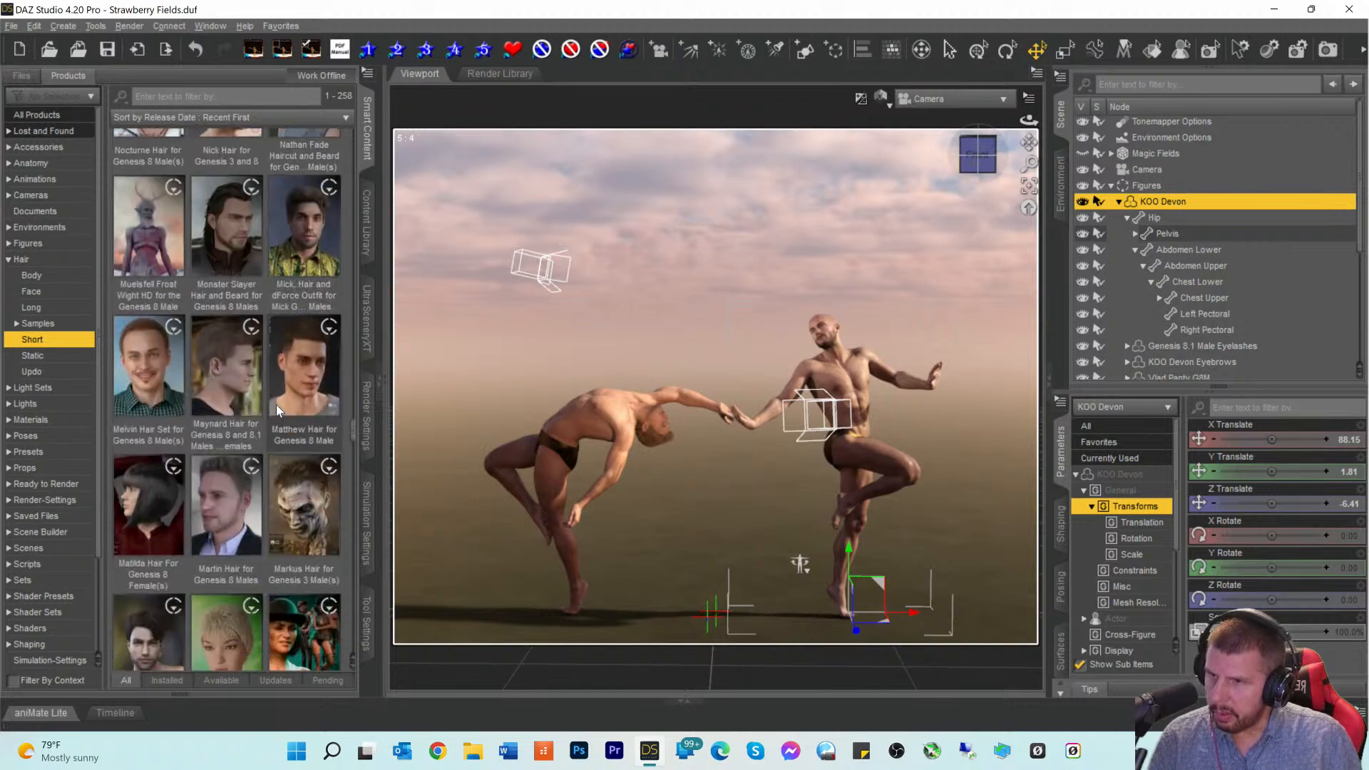
{"action": "scroll", "coordinate": [276, 404], "scroll_direction": "down", "scroll_amount": 5}
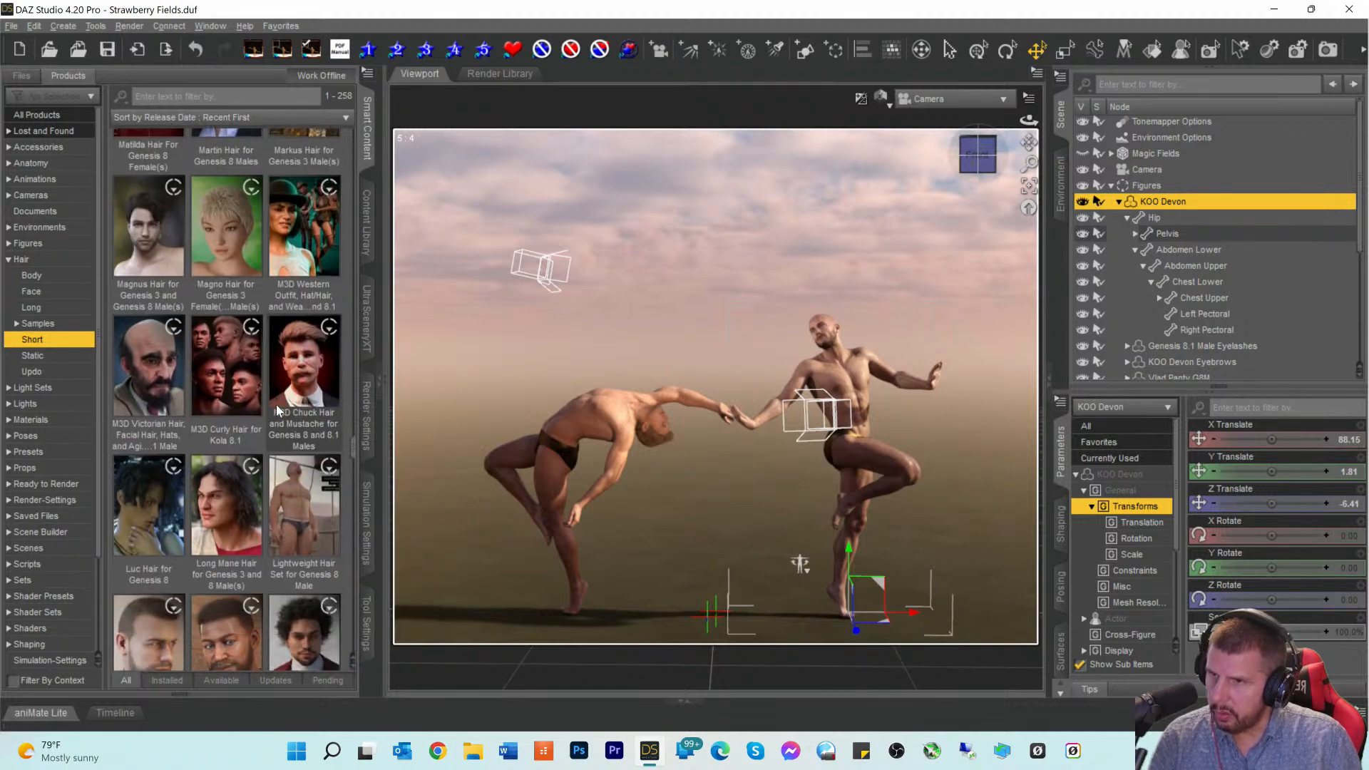
{"action": "mouse_move", "coordinate": [224, 235]}
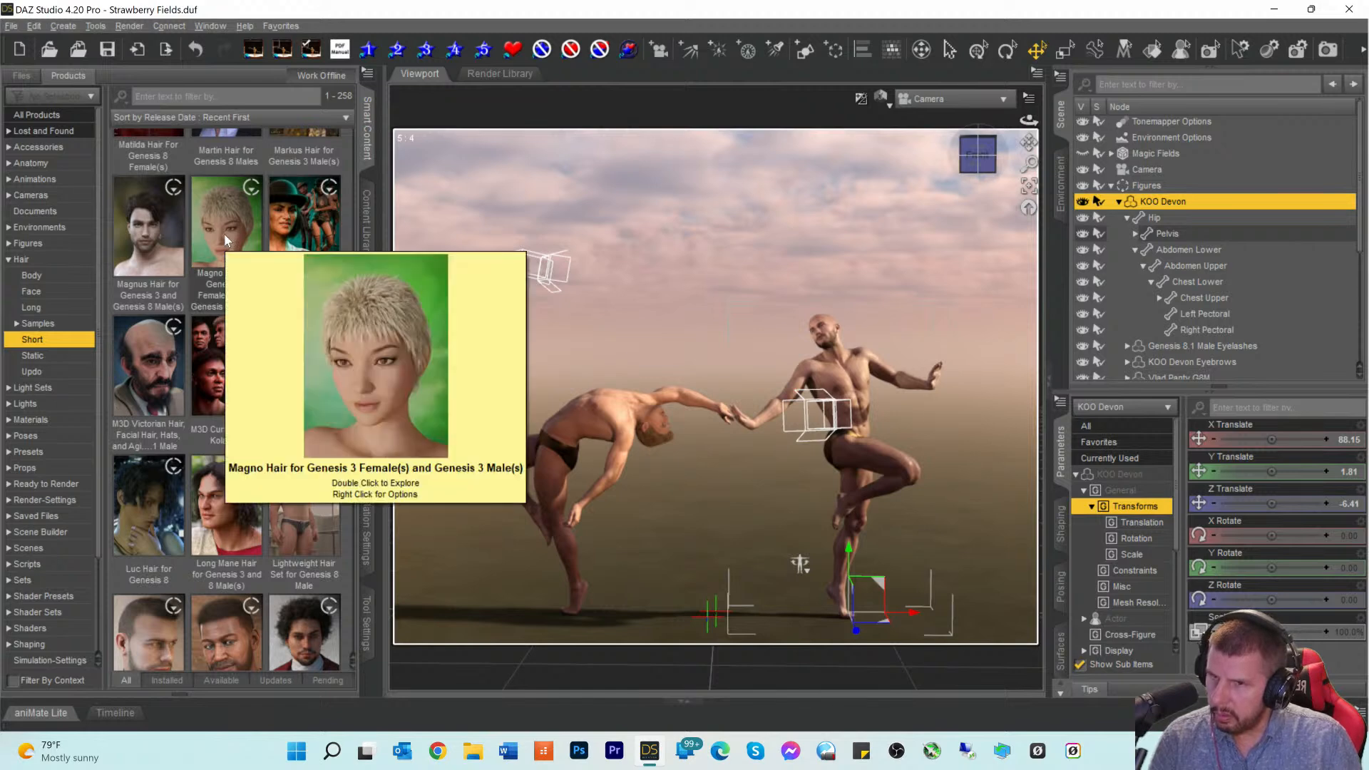
{"action": "scroll", "coordinate": [224, 239], "scroll_direction": "down", "scroll_amount": 6}
{"action": "scroll", "coordinate": [225, 236], "scroll_direction": "down", "scroll_amount": 10}
{"action": "scroll", "coordinate": [226, 235], "scroll_direction": "down", "scroll_amount": 2}
{"action": "scroll", "coordinate": [267, 241], "scroll_direction": "down", "scroll_amount": 4}
{"action": "scroll", "coordinate": [267, 241], "scroll_direction": "down", "scroll_amount": 6}
{"action": "scroll", "coordinate": [238, 253], "scroll_direction": "down", "scroll_amount": 2}
{"action": "scroll", "coordinate": [238, 246], "scroll_direction": "down", "scroll_amount": 6}
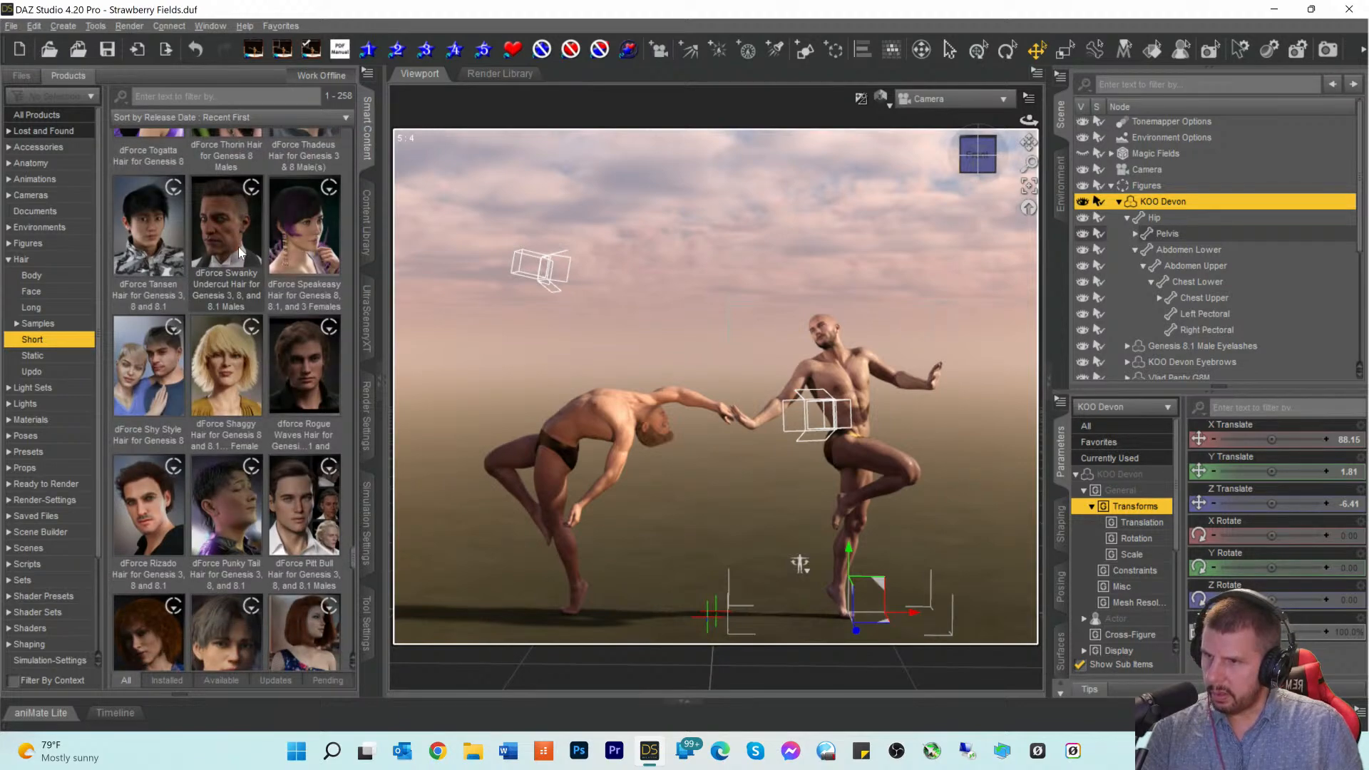
Step: Open the dForce Shy Style Hair for Genesis 8 product and add dForce Shy Style G8M to KOO Devon
{"action": "left_click", "coordinate": [154, 365]}
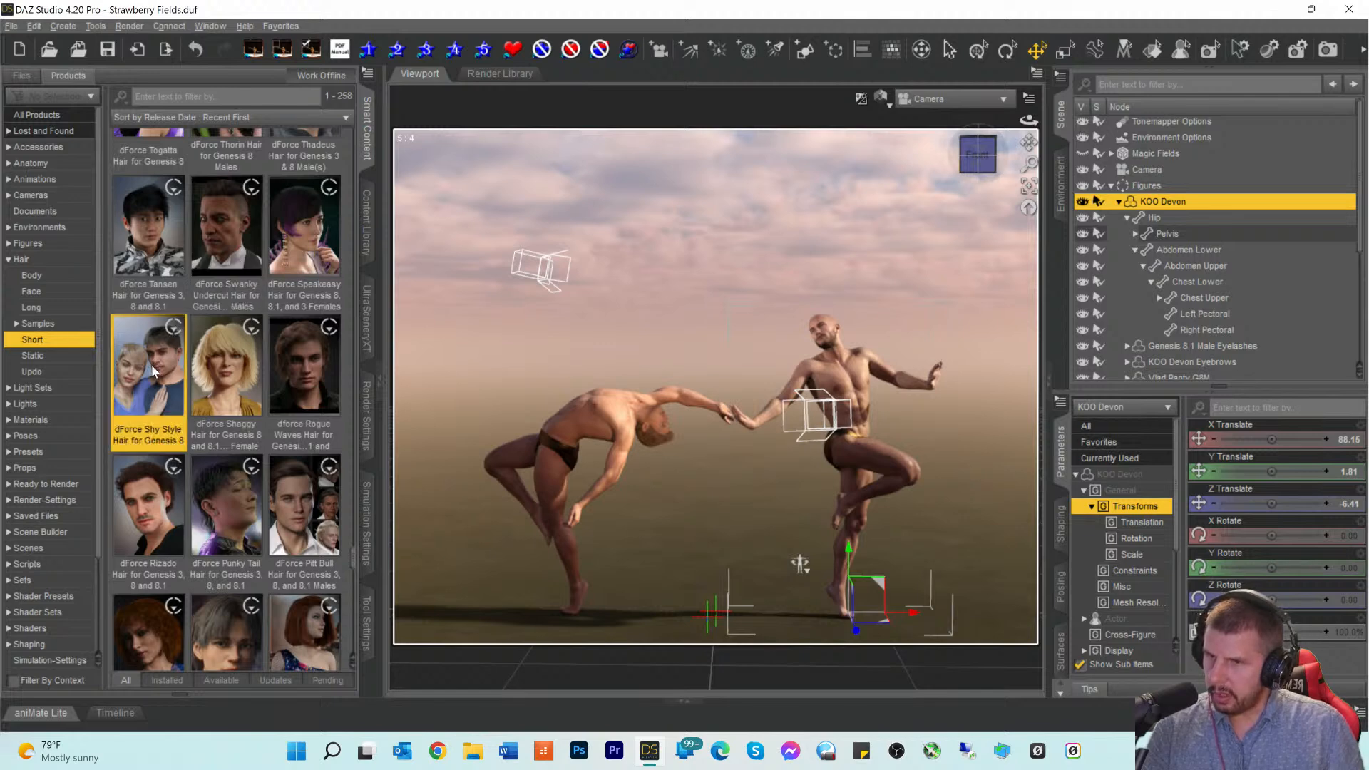
{"action": "double_click", "coordinate": [151, 365]}
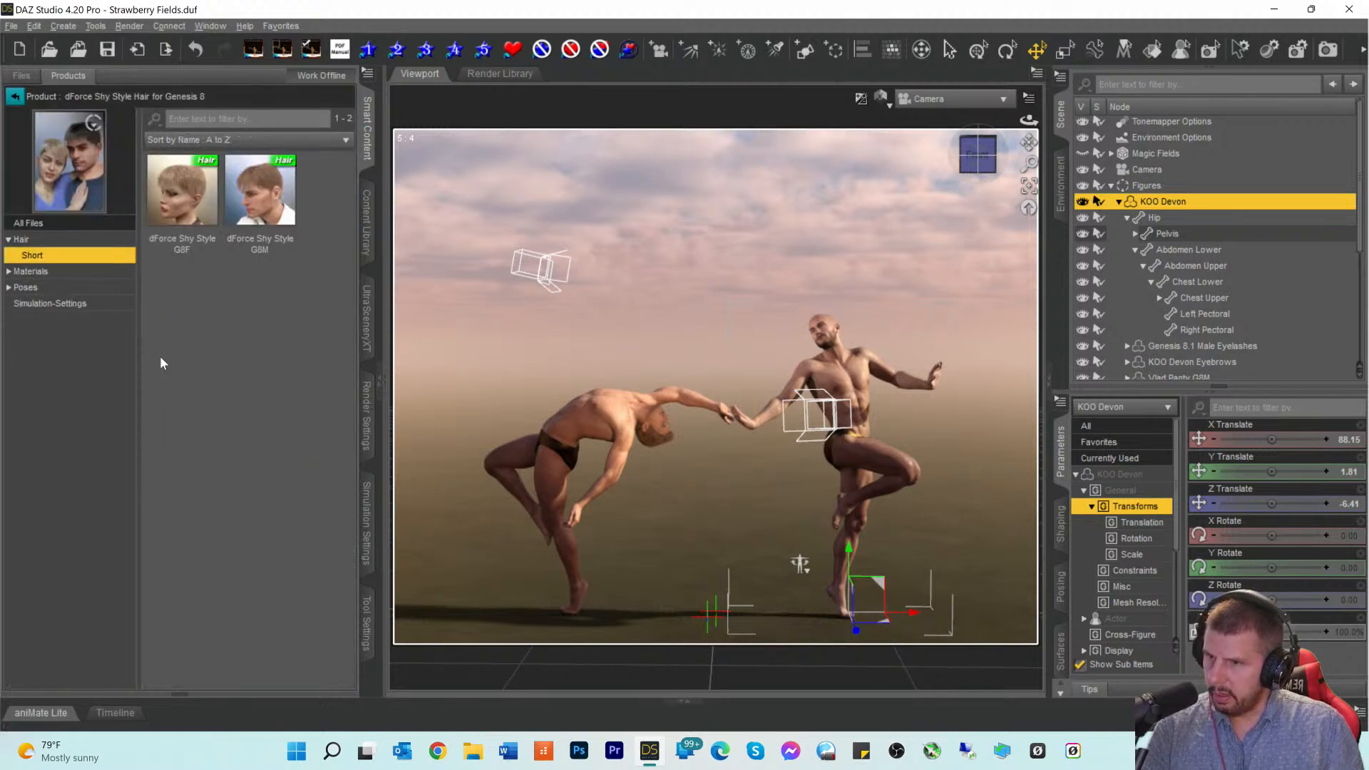
{"action": "double_click", "coordinate": [270, 199]}
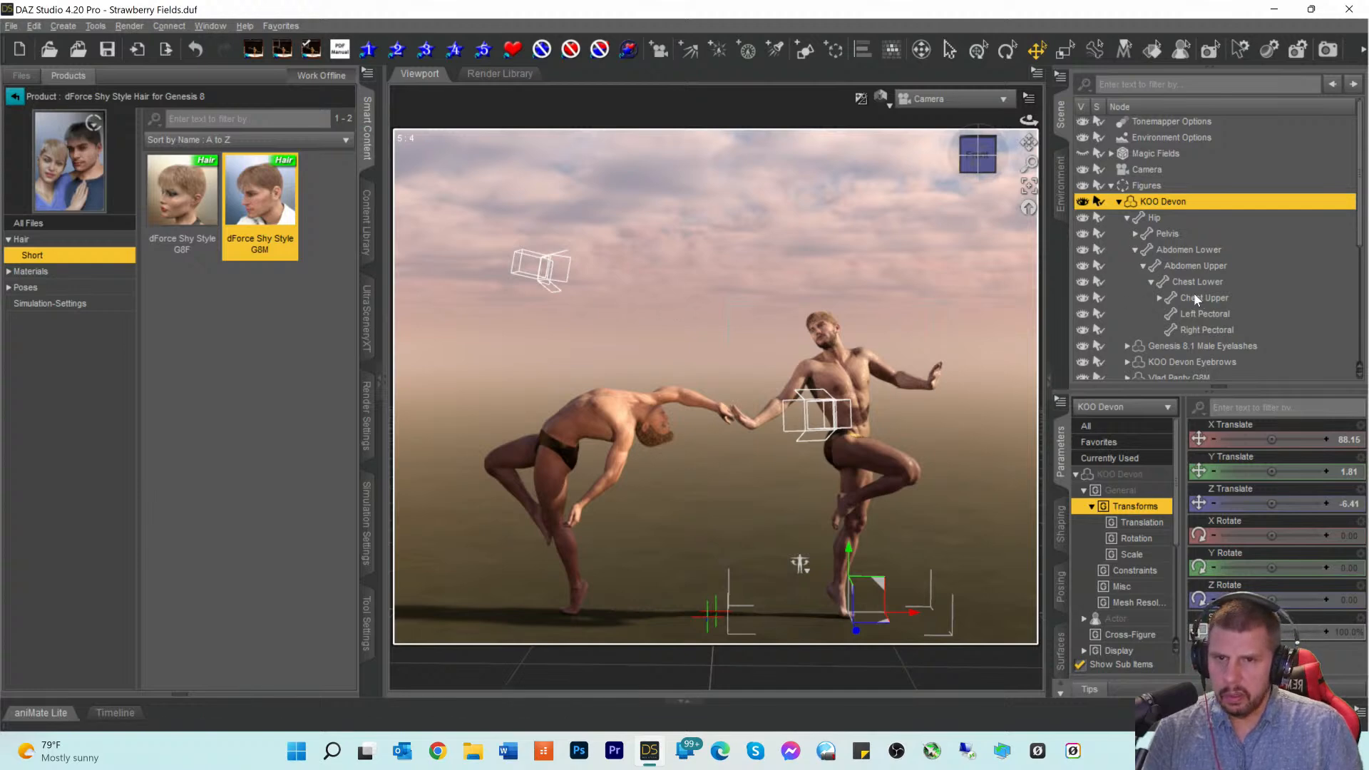
Step: Select KOO Devon's dForce Shy Style HairCap and apply the male Darkest Brown hair material from the same product
{"action": "scroll", "coordinate": [1192, 308], "scroll_direction": "down", "scroll_amount": 2}
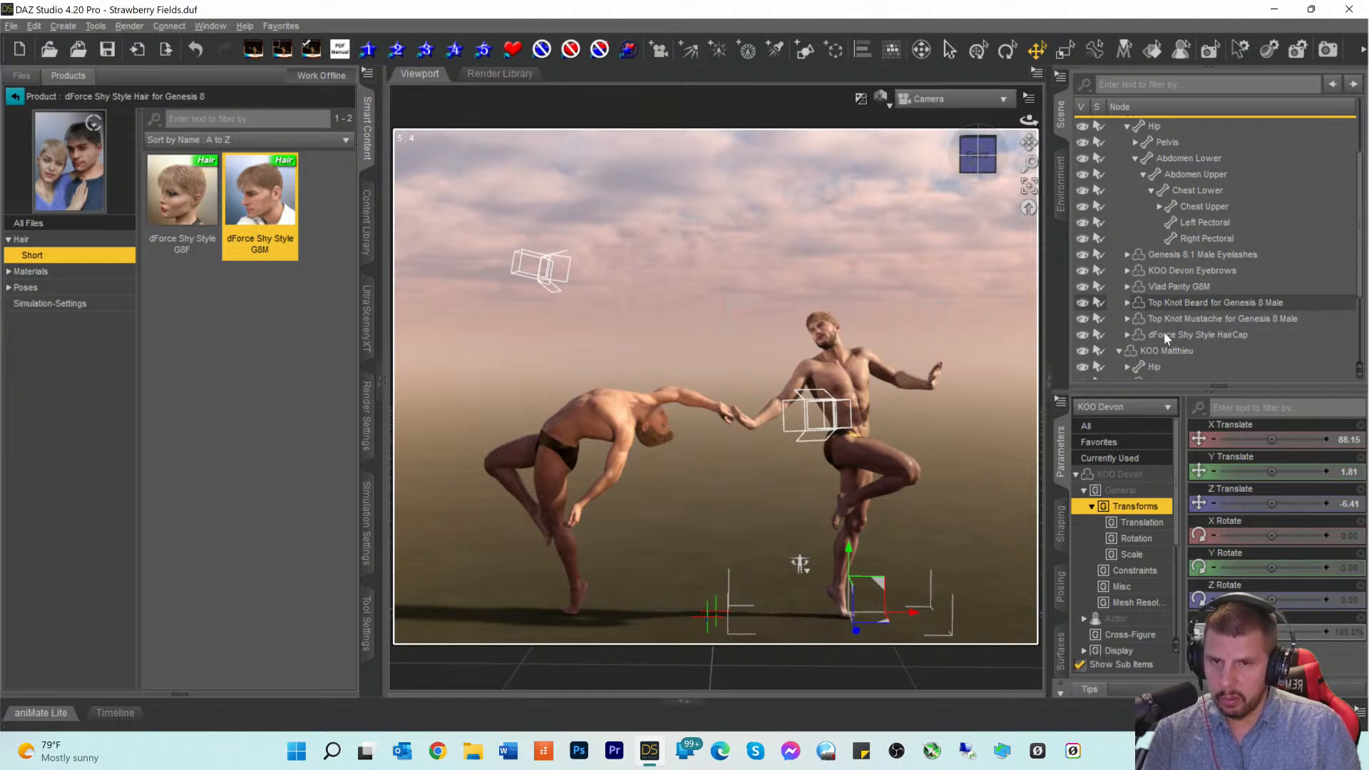
{"action": "left_click", "coordinate": [1167, 335]}
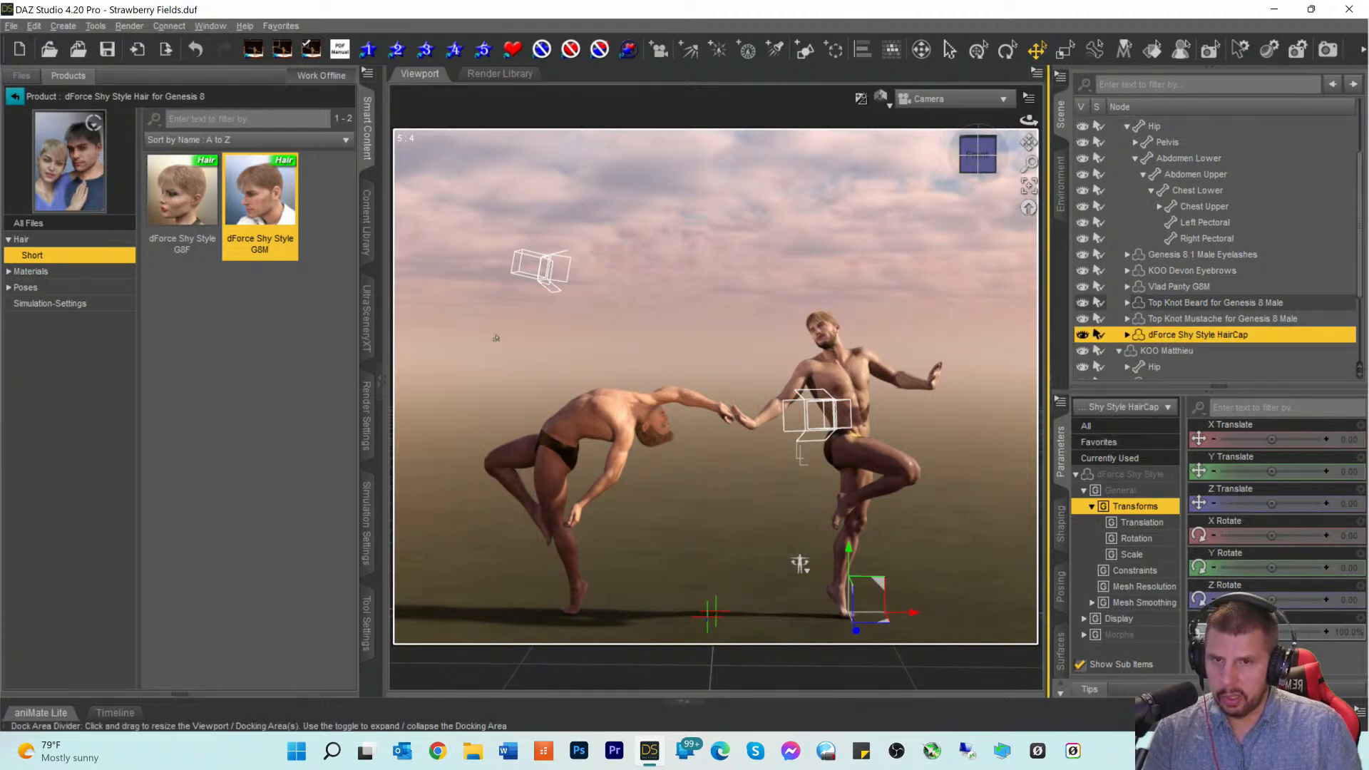
{"action": "left_click", "coordinate": [31, 272]}
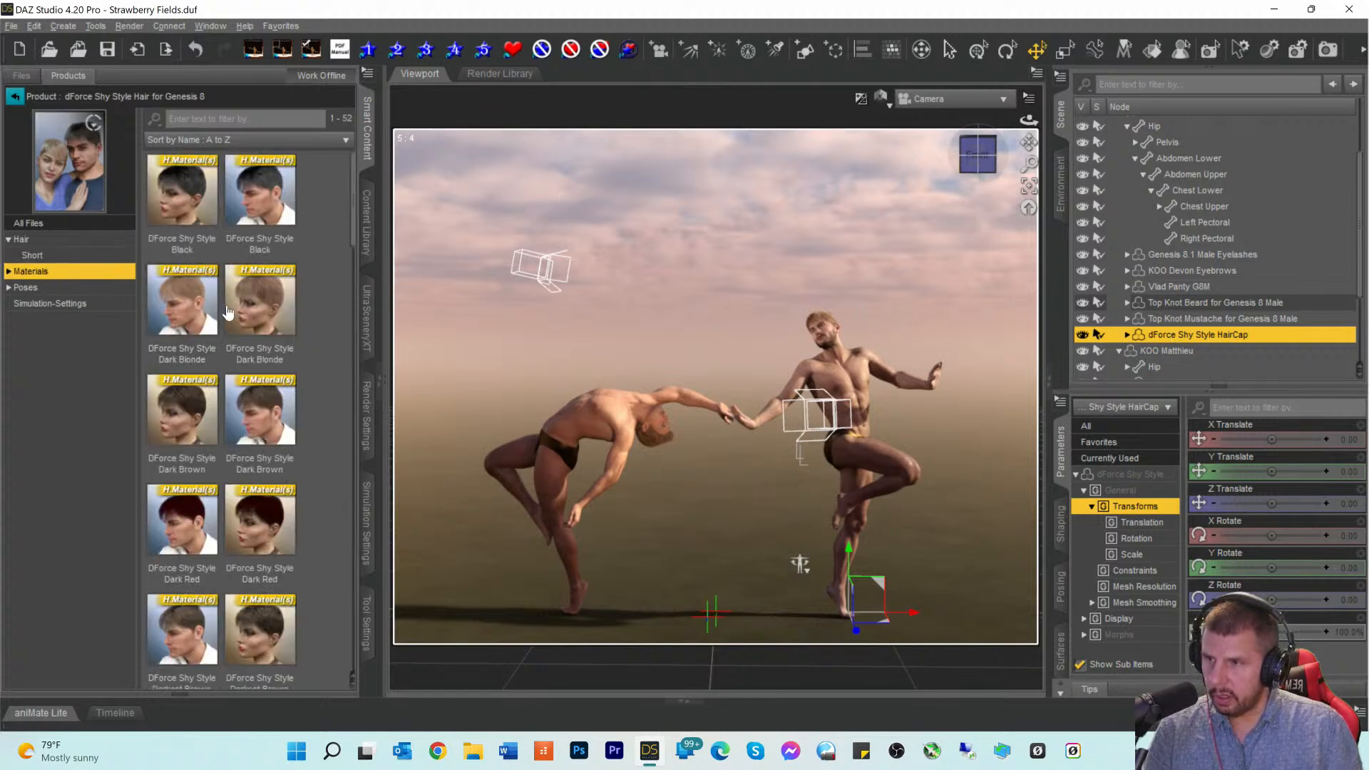
{"action": "scroll", "coordinate": [242, 389], "scroll_direction": "down", "scroll_amount": 5}
{"action": "scroll", "coordinate": [243, 388], "scroll_direction": "down", "scroll_amount": 12}
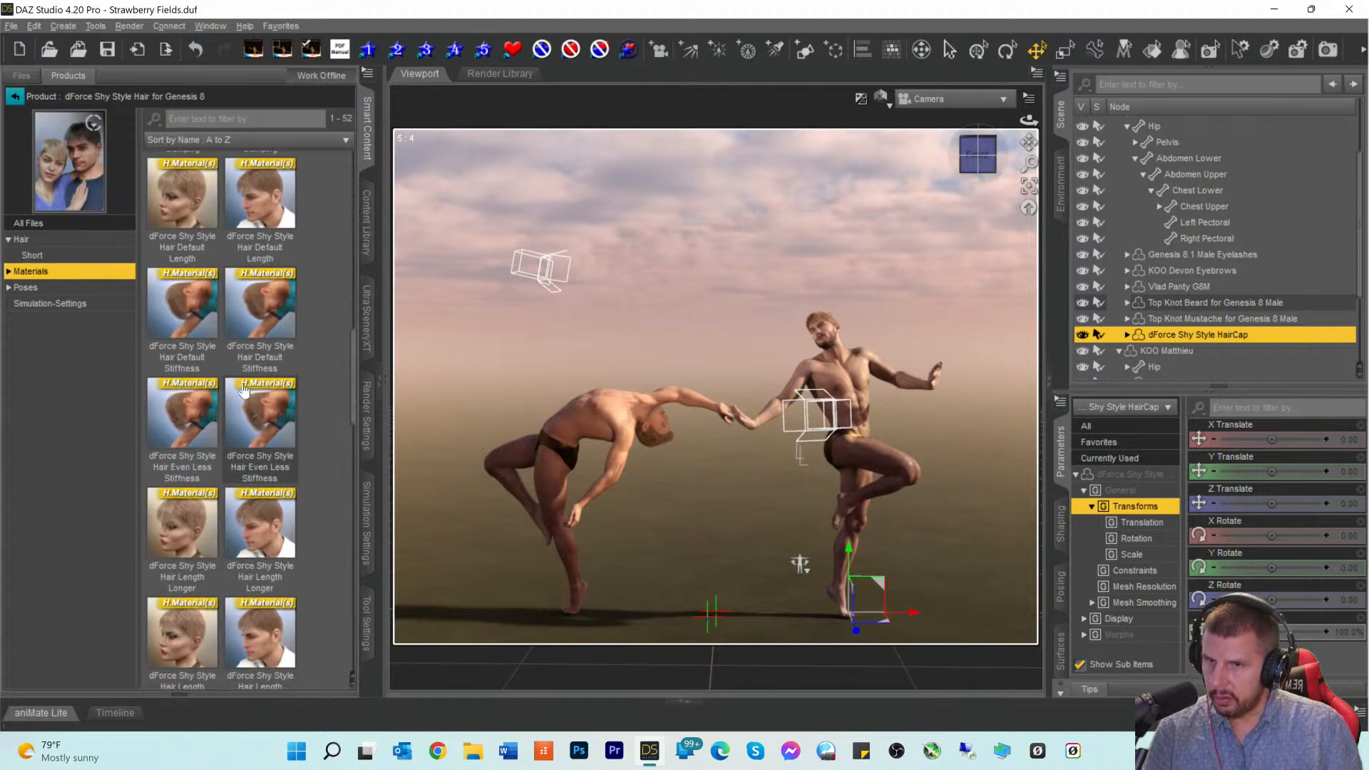
{"action": "scroll", "coordinate": [243, 388], "scroll_direction": "up", "scroll_amount": 10}
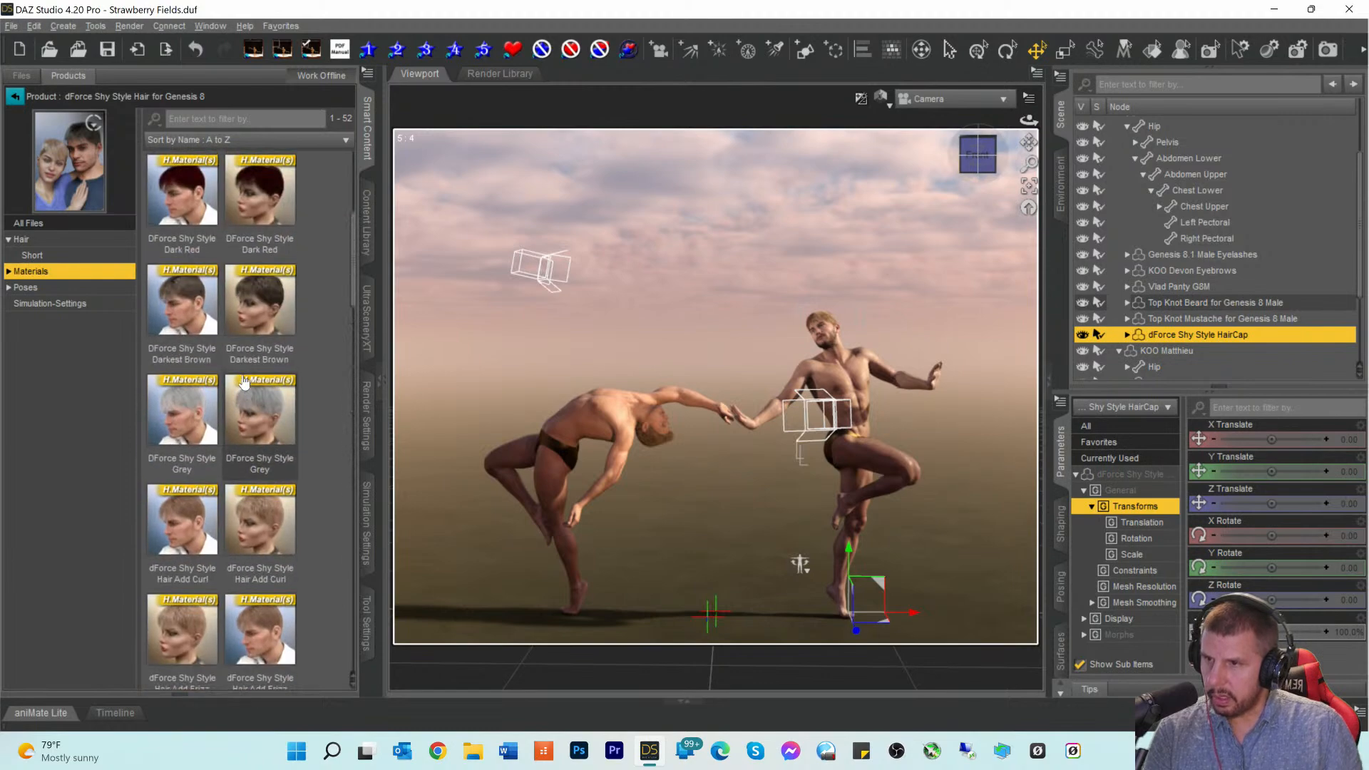
{"action": "left_click", "coordinate": [185, 306]}
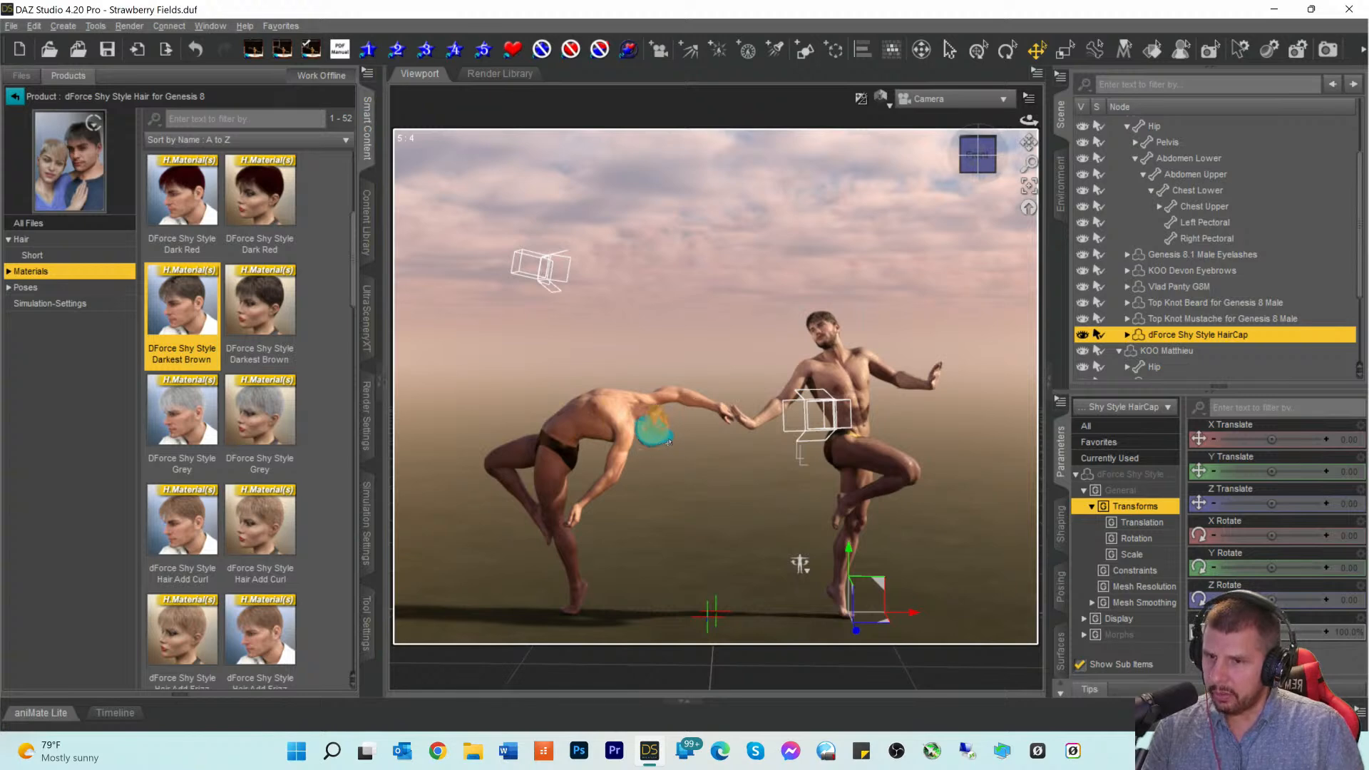
{"action": "scroll", "coordinate": [216, 335], "scroll_direction": "up", "scroll_amount": 3}
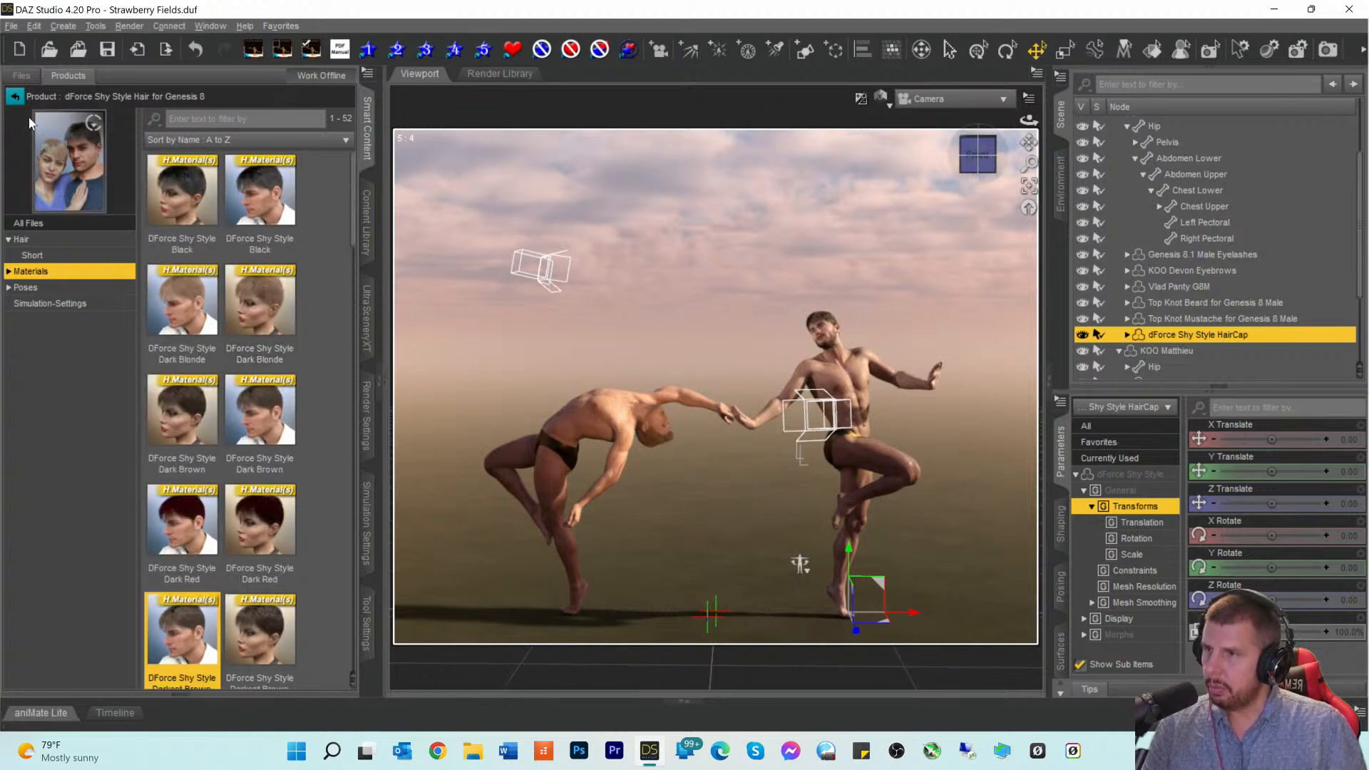
Step: Return to the Short hair products and delete the Aegeus Hair Genesis 8 Male from KOO Matthieu
{"action": "left_click", "coordinate": [15, 95]}
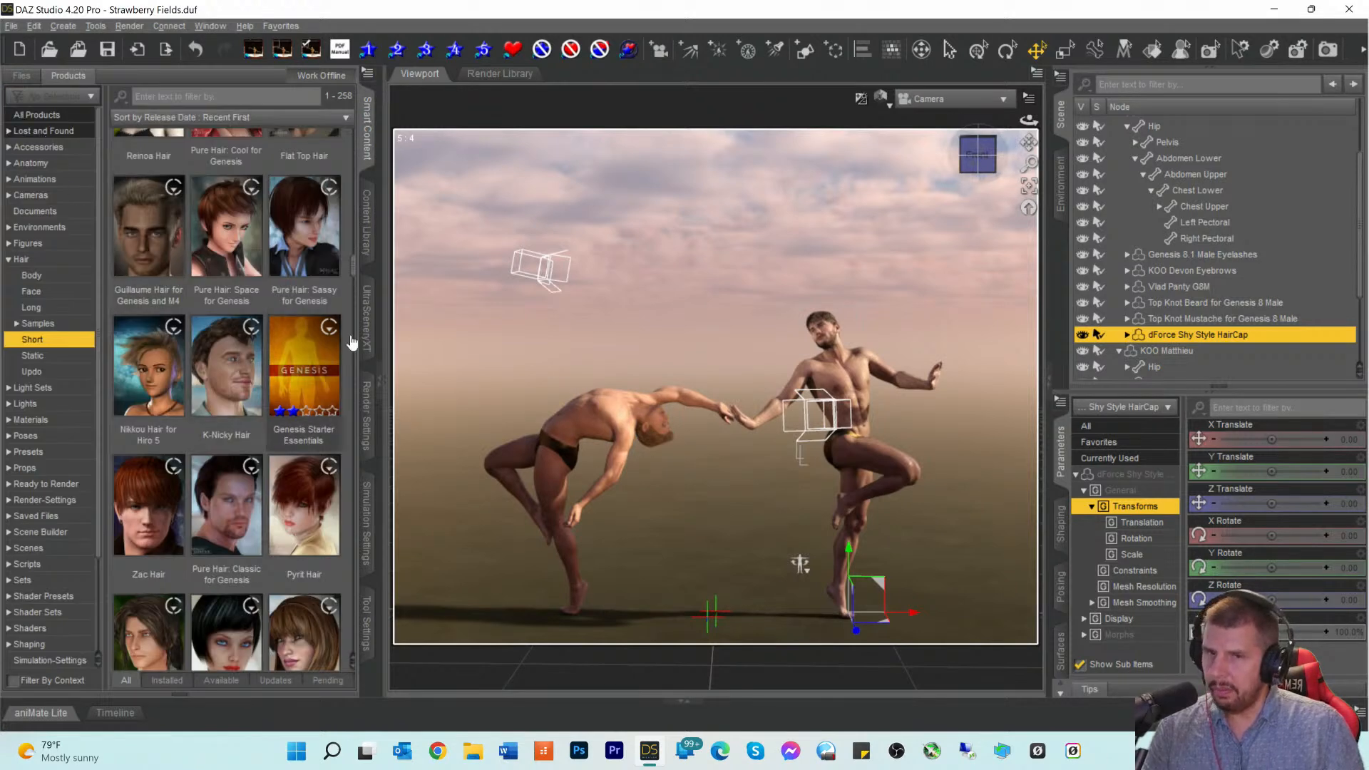
{"action": "scroll", "coordinate": [1191, 321], "scroll_direction": "down", "scroll_amount": 2}
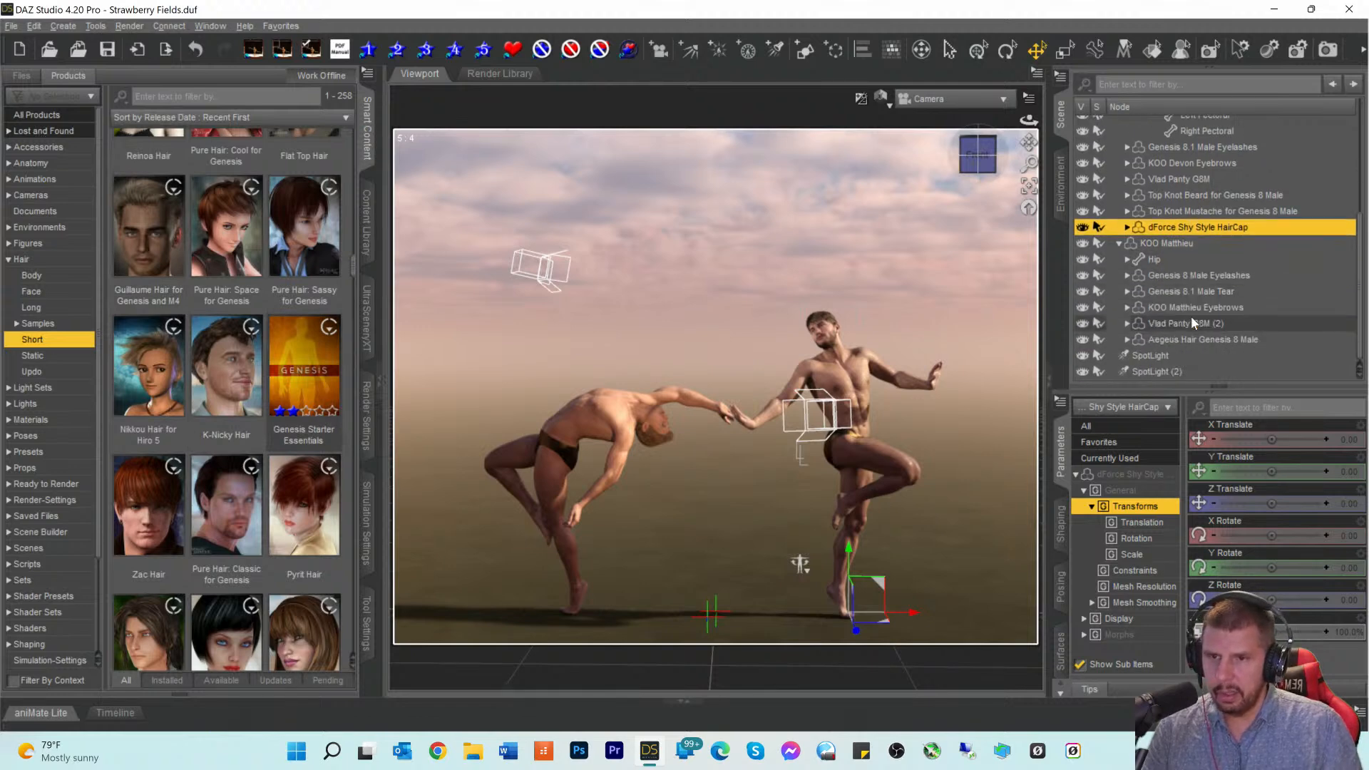
{"action": "left_click", "coordinate": [1155, 339]}
{"action": "key", "text": "Delete"}
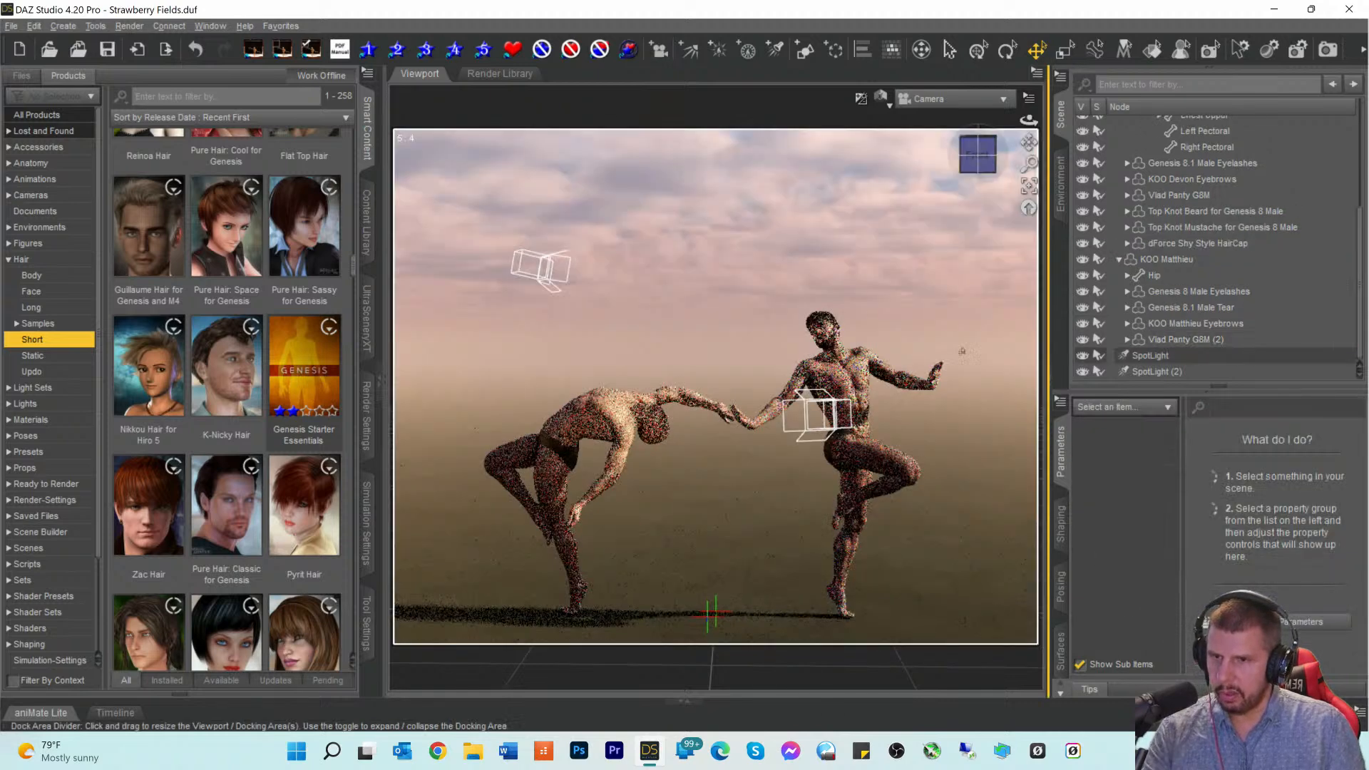
Step: Select the KOO Matthieu figure and filter the short hair products by context so only compatible ones are listed
{"action": "left_click", "coordinate": [1188, 259]}
{"action": "scroll", "coordinate": [217, 340], "scroll_direction": "up", "scroll_amount": 5}
{"action": "scroll", "coordinate": [217, 339], "scroll_direction": "up", "scroll_amount": 6}
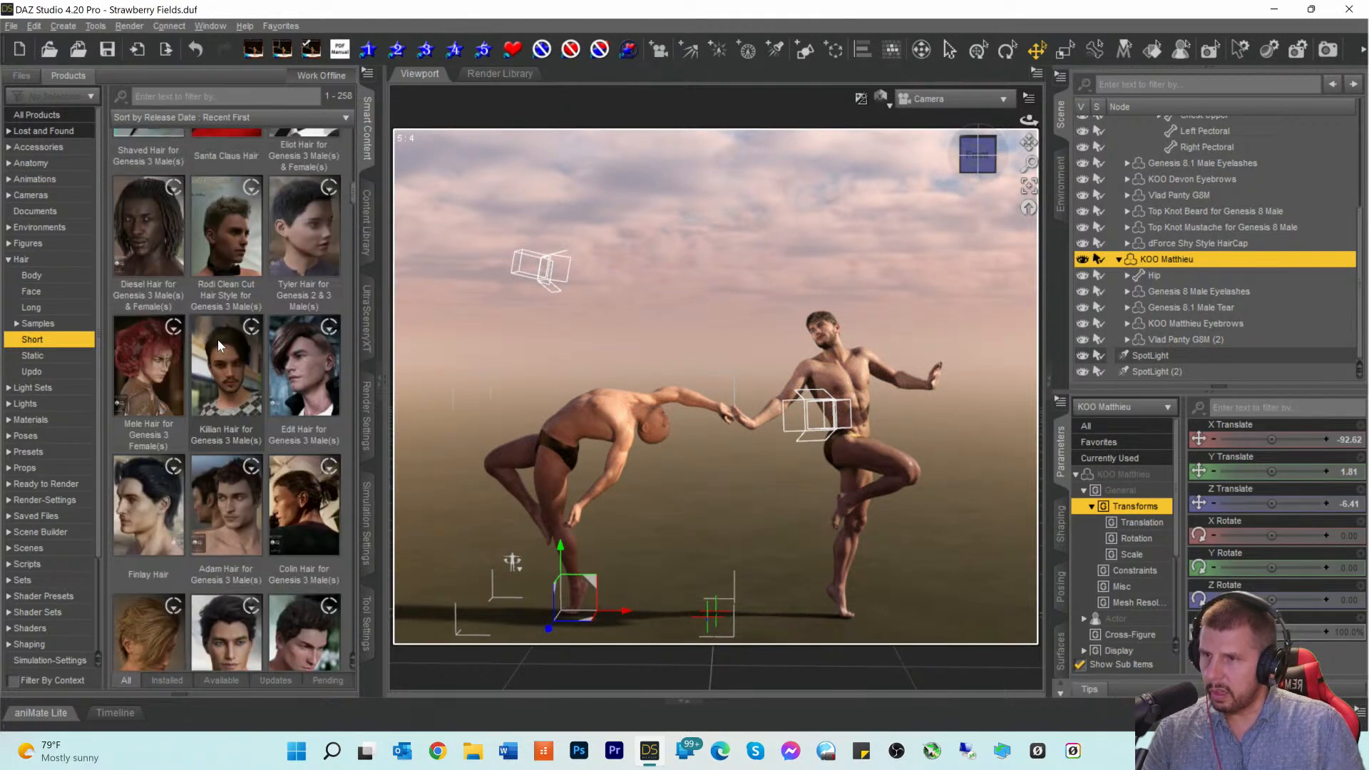
{"action": "scroll", "coordinate": [216, 340], "scroll_direction": "up", "scroll_amount": 6}
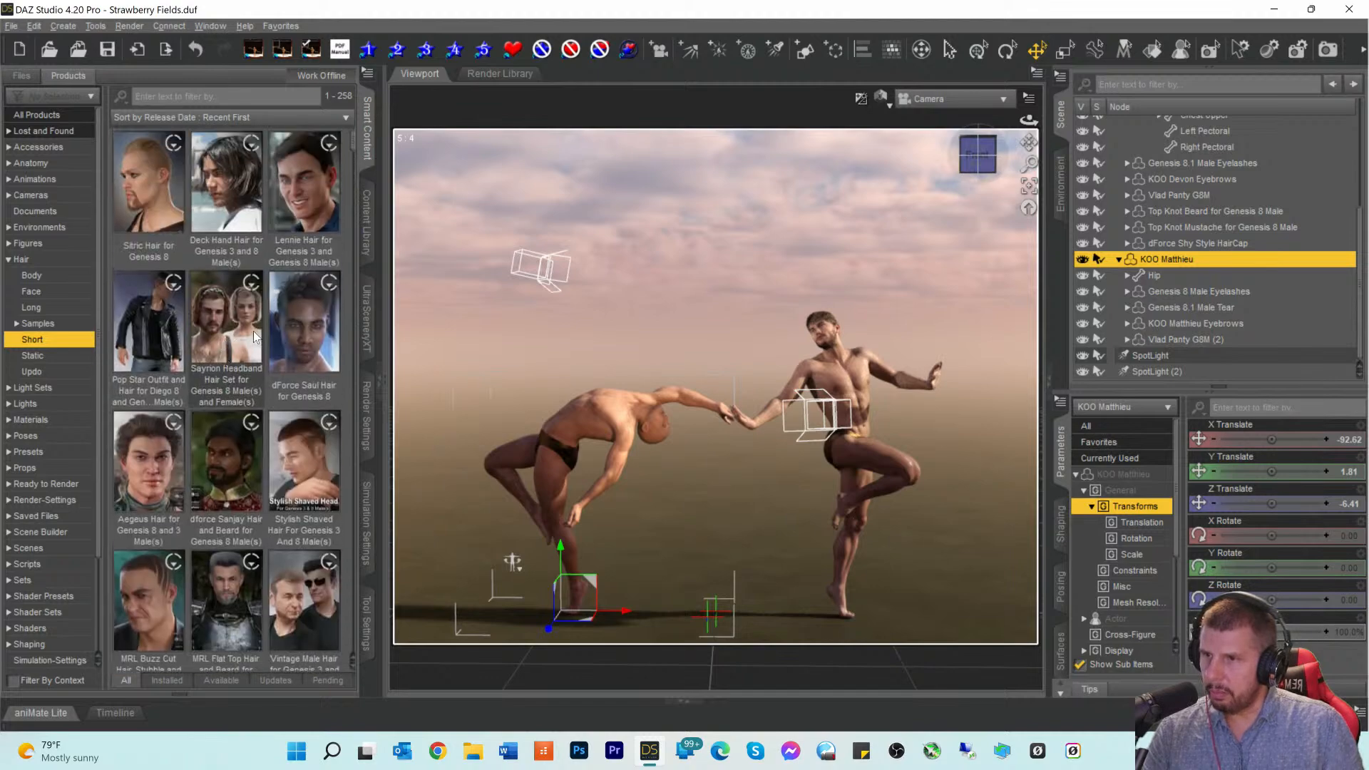
{"action": "scroll", "coordinate": [254, 331], "scroll_direction": "down", "scroll_amount": 6}
{"action": "scroll", "coordinate": [287, 330], "scroll_direction": "down", "scroll_amount": 1}
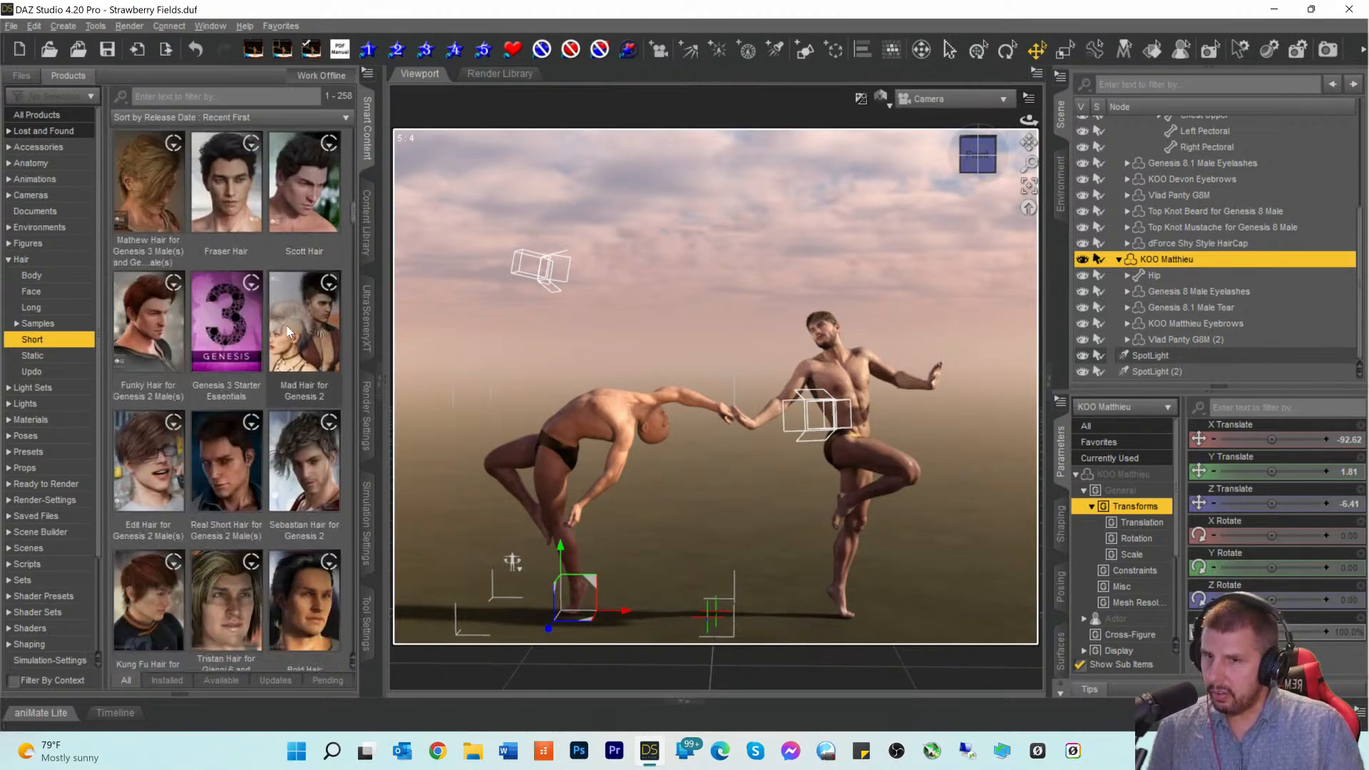
{"action": "scroll", "coordinate": [289, 328], "scroll_direction": "down", "scroll_amount": 5}
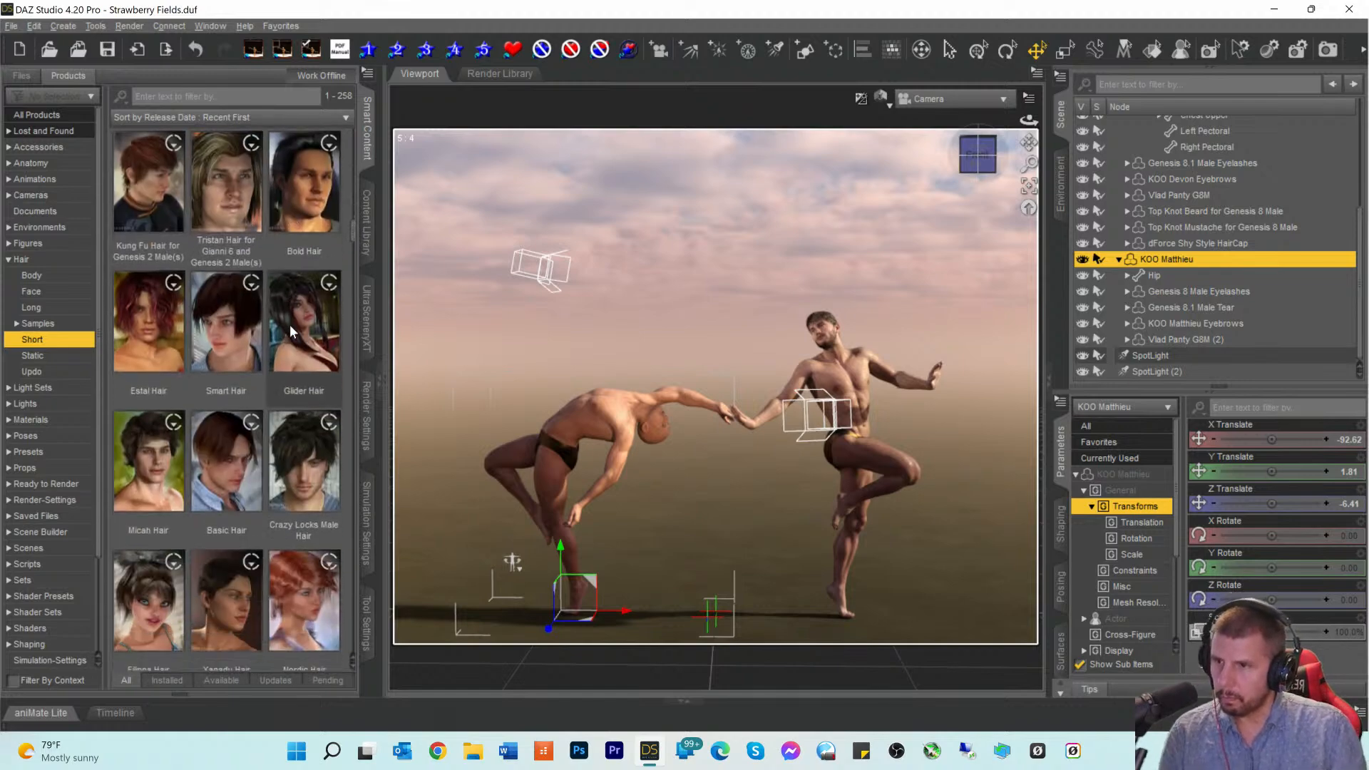
{"action": "scroll", "coordinate": [284, 341], "scroll_direction": "down", "scroll_amount": 5}
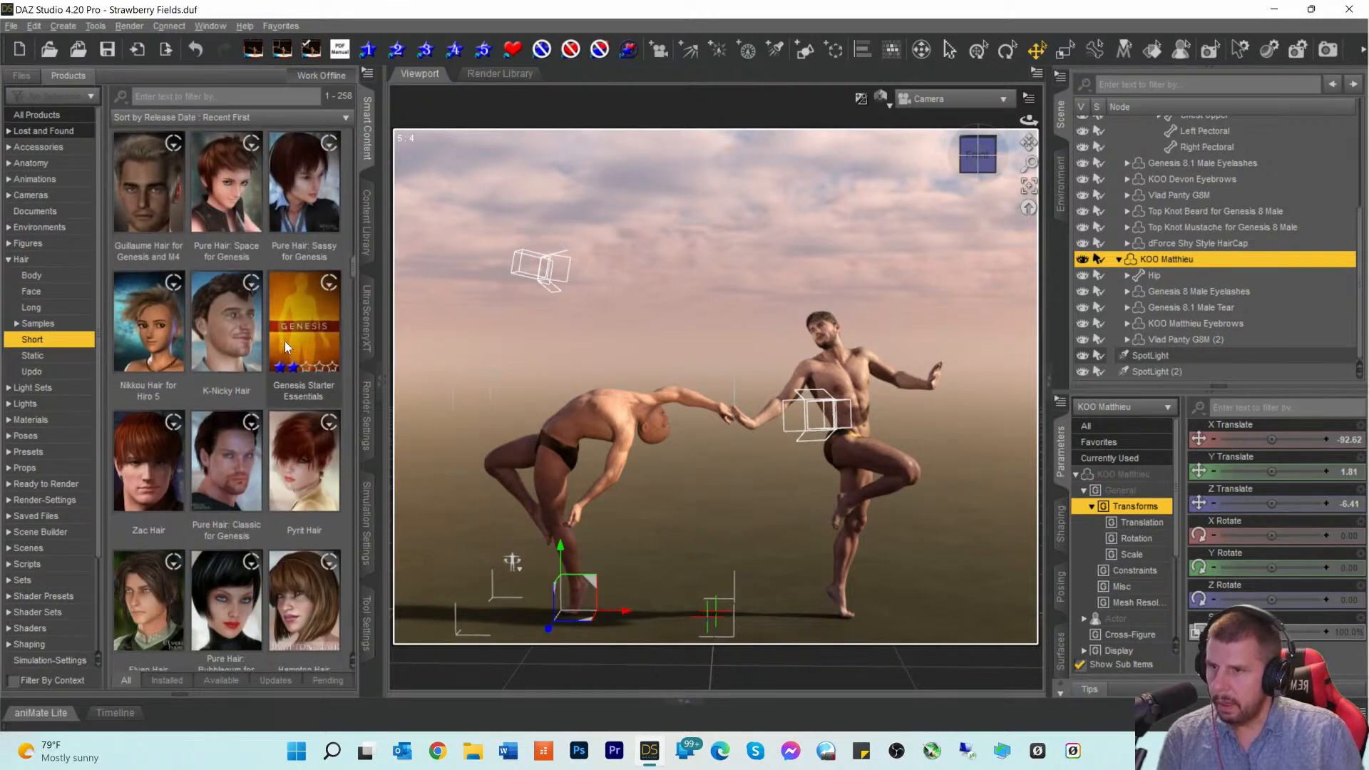
{"action": "left_click", "coordinate": [17, 682]}
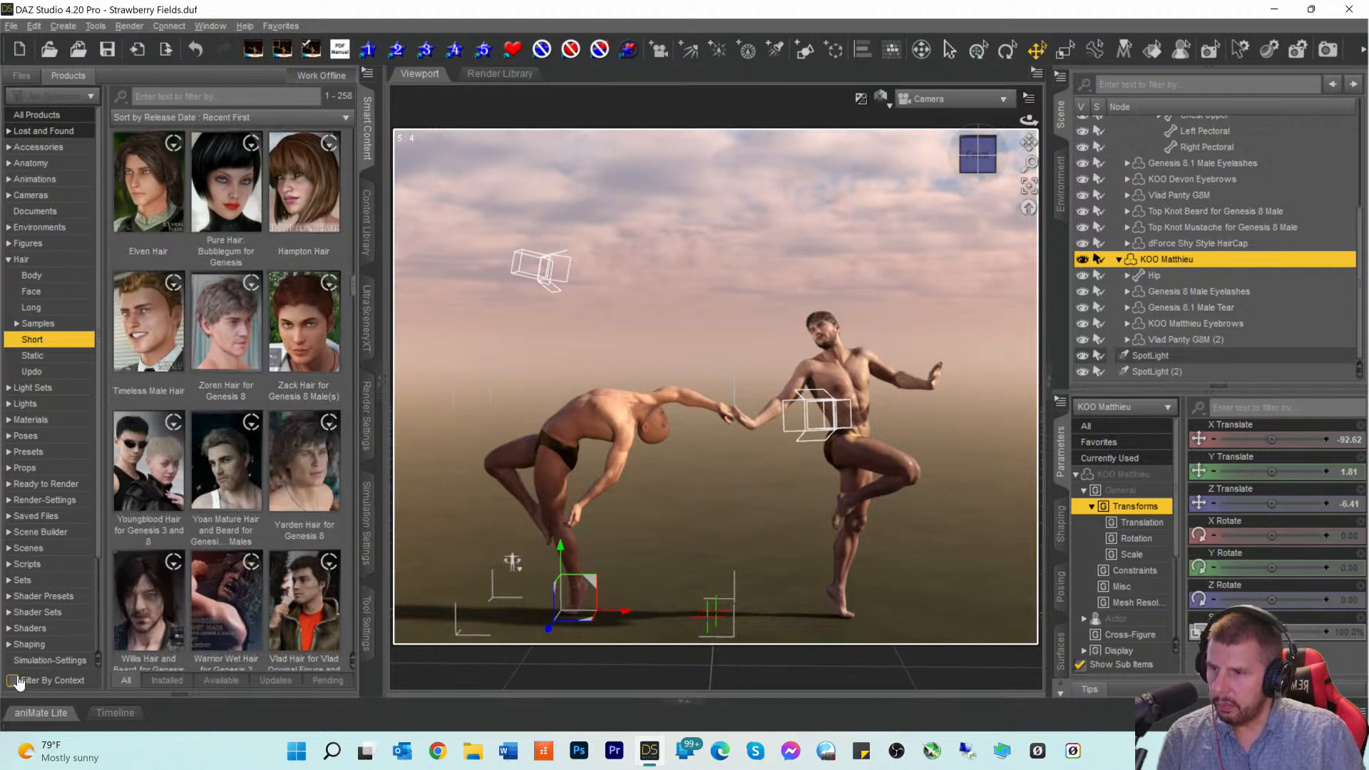
Step: Load Spiky Hair for Genesis 8 Male from the Spiky Hair for Genesis 3 and 8 product onto KOO Matthieu
{"action": "scroll", "coordinate": [276, 408], "scroll_direction": "down", "scroll_amount": 5}
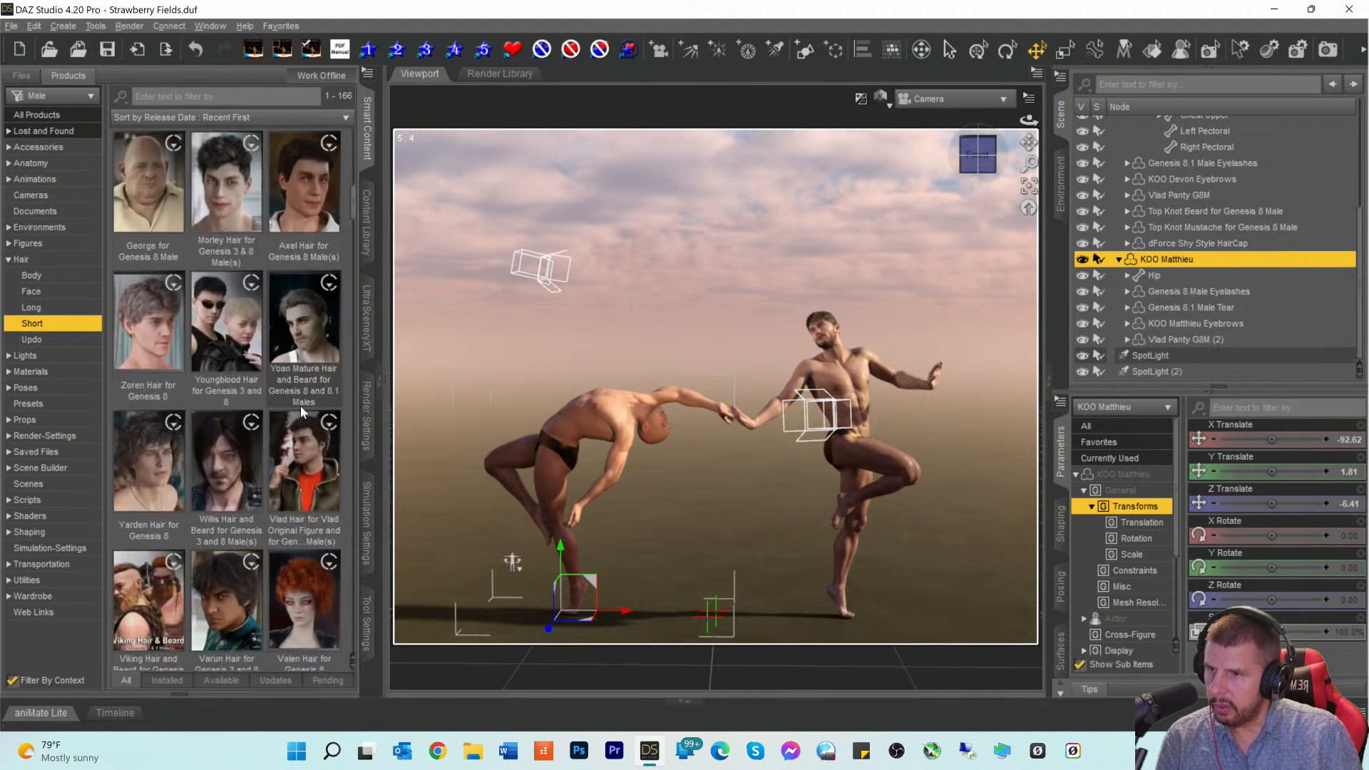
{"action": "left_click", "coordinate": [224, 344]}
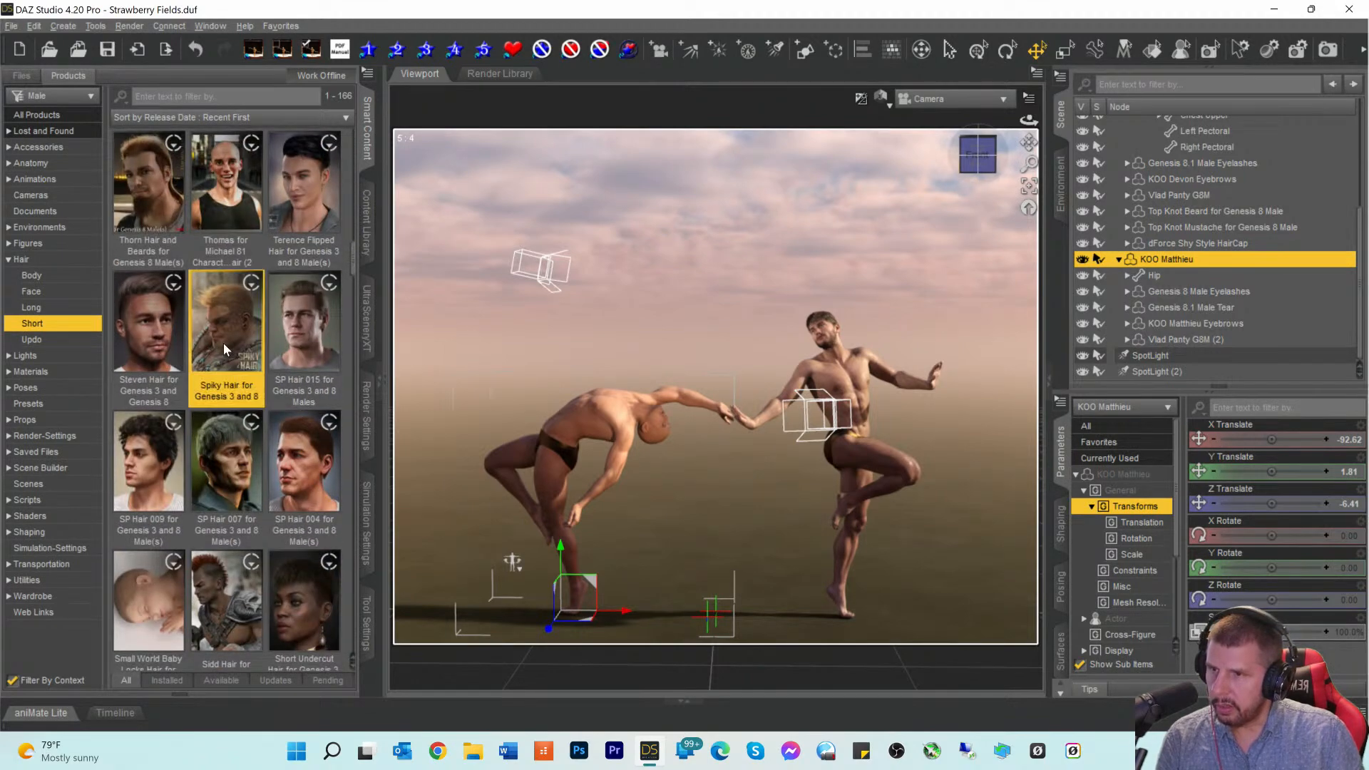
{"action": "double_click", "coordinate": [225, 335]}
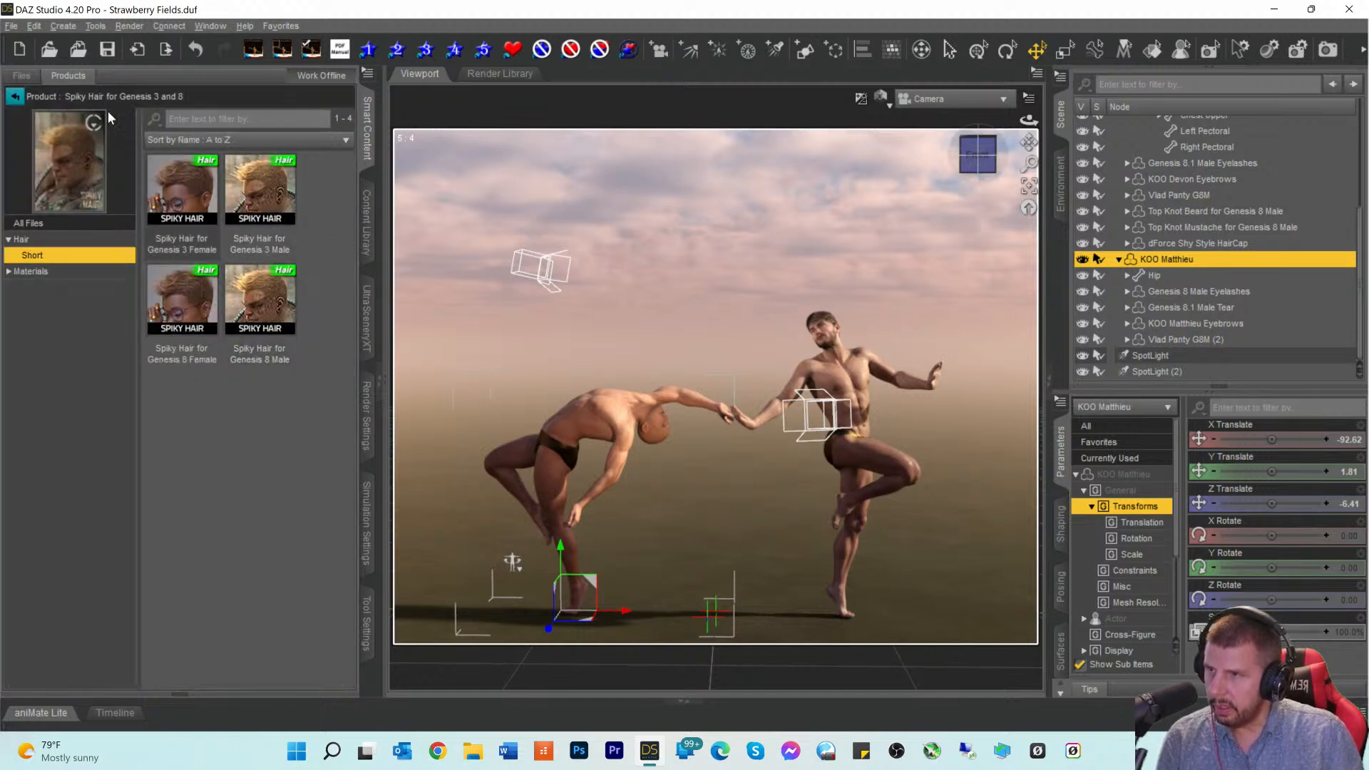
{"action": "double_click", "coordinate": [262, 299]}
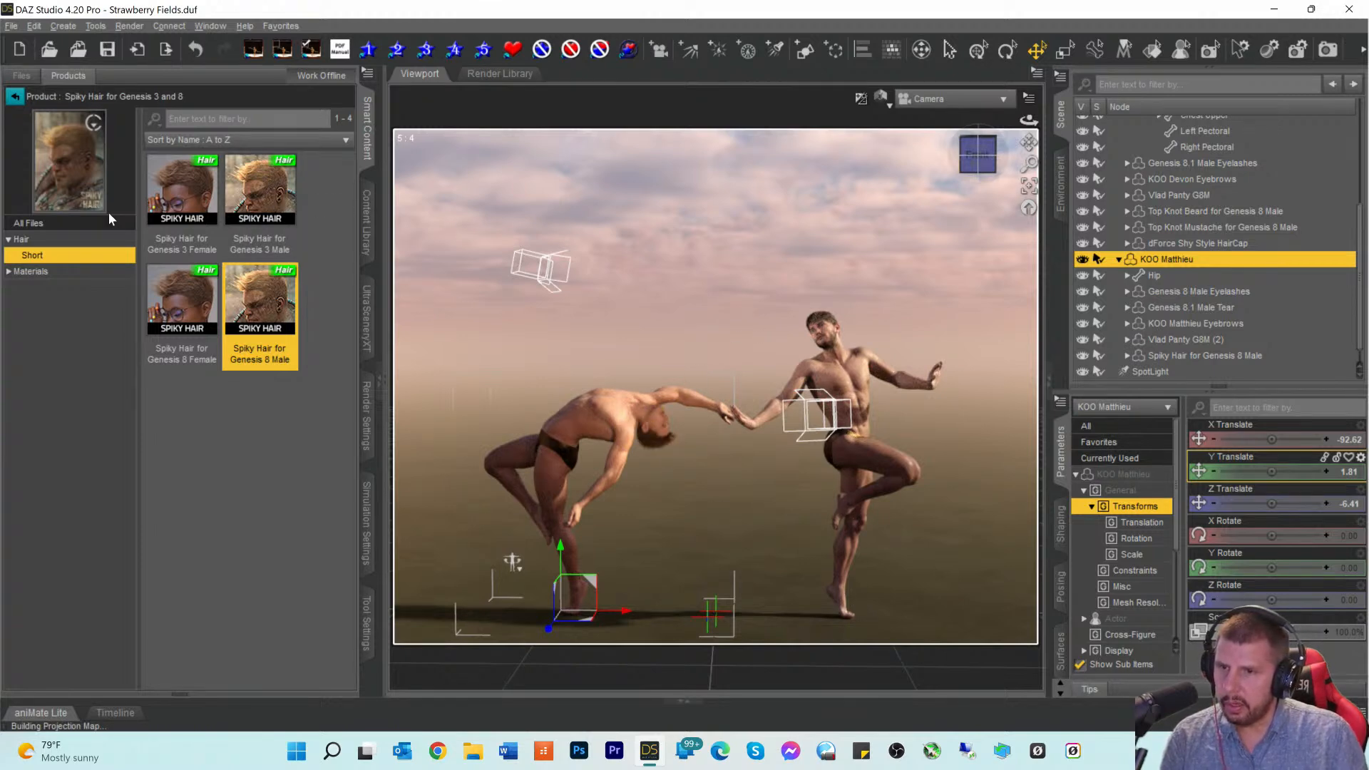
Step: Browse the face hair products for a beard that suits KOO Matthieu
{"action": "left_click", "coordinate": [16, 100]}
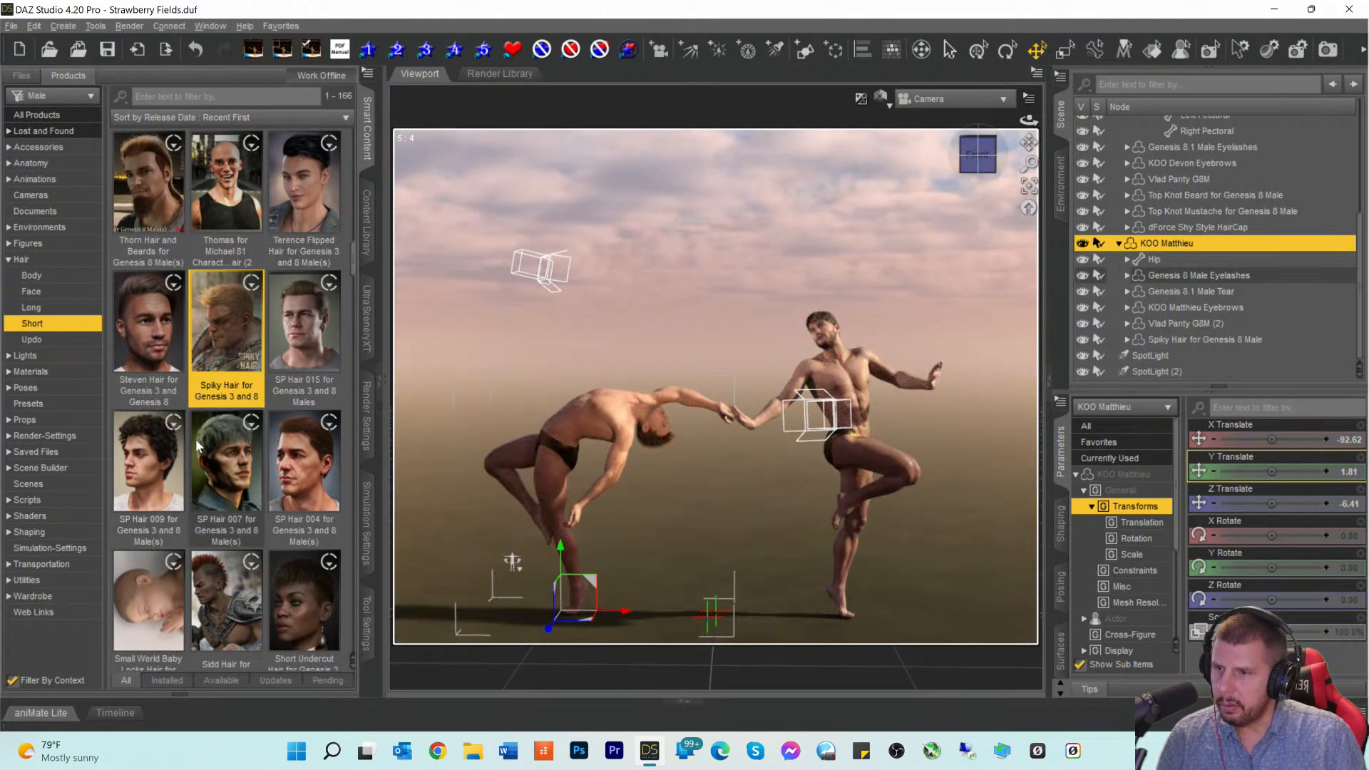
{"action": "left_click", "coordinate": [30, 291]}
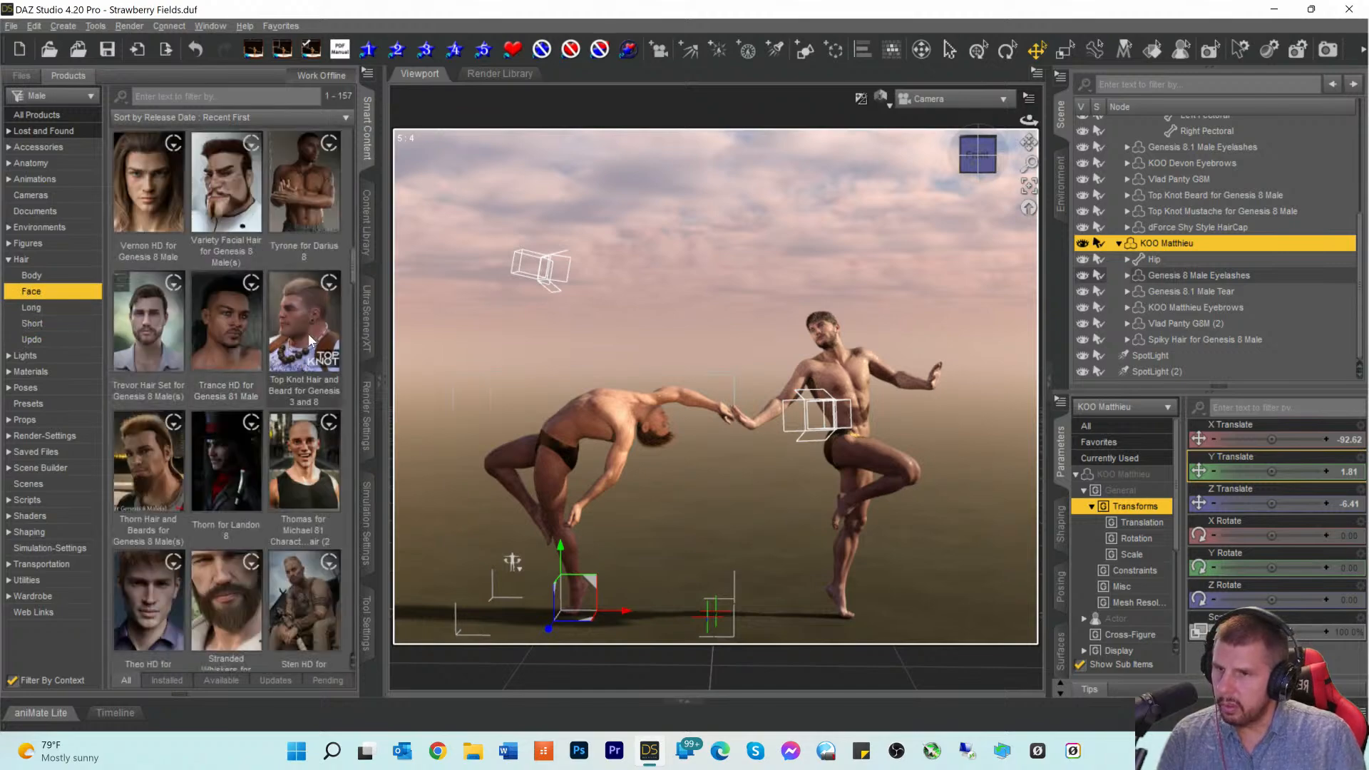
{"action": "scroll", "coordinate": [306, 333], "scroll_direction": "down", "scroll_amount": 5}
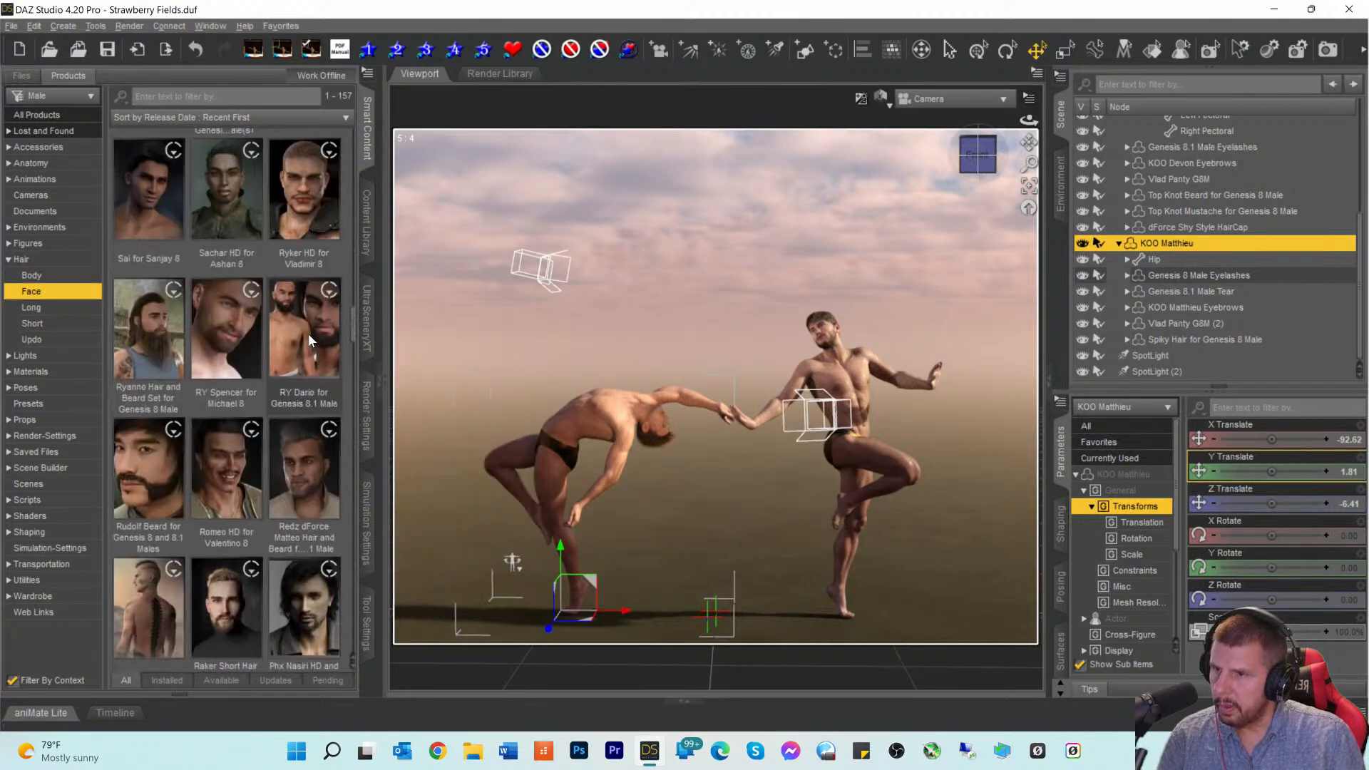
{"action": "scroll", "coordinate": [308, 340], "scroll_direction": "down", "scroll_amount": 3}
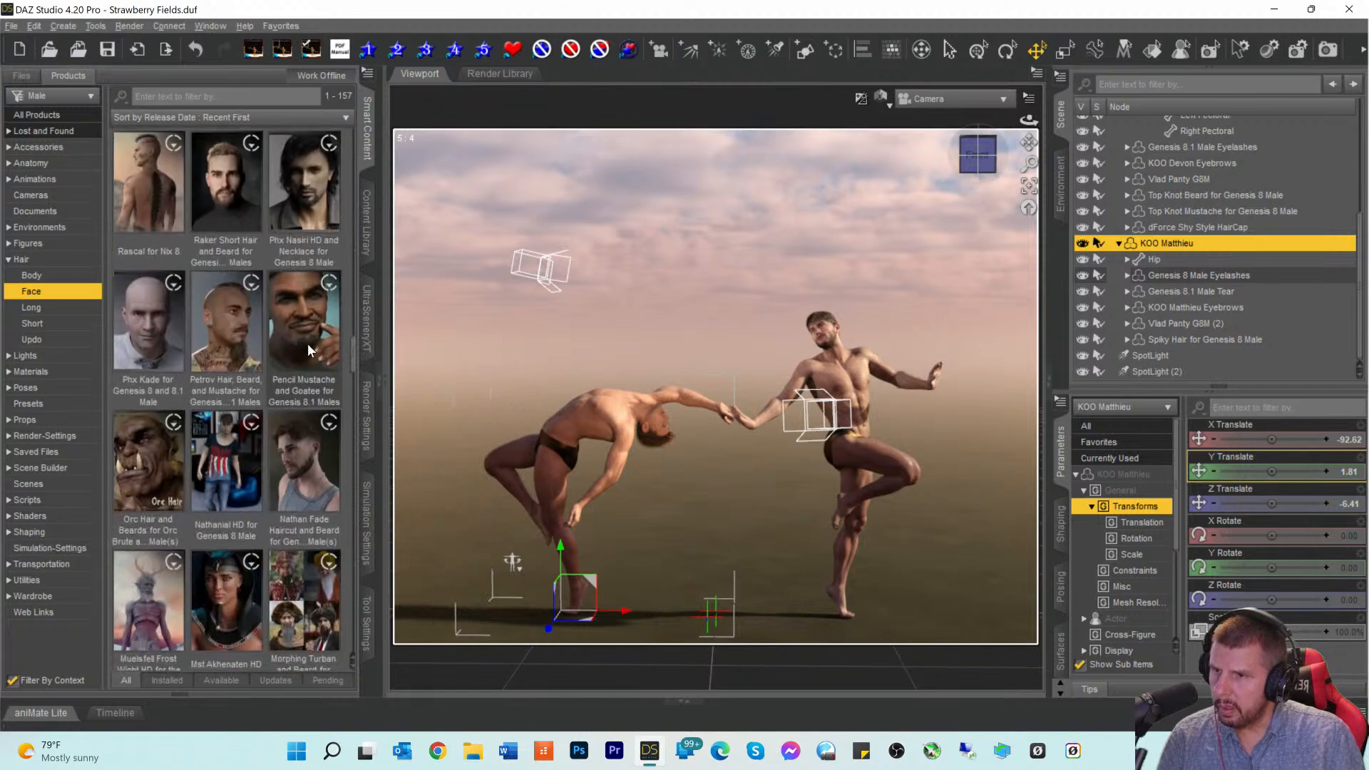
{"action": "scroll", "coordinate": [307, 344], "scroll_direction": "down", "scroll_amount": 4}
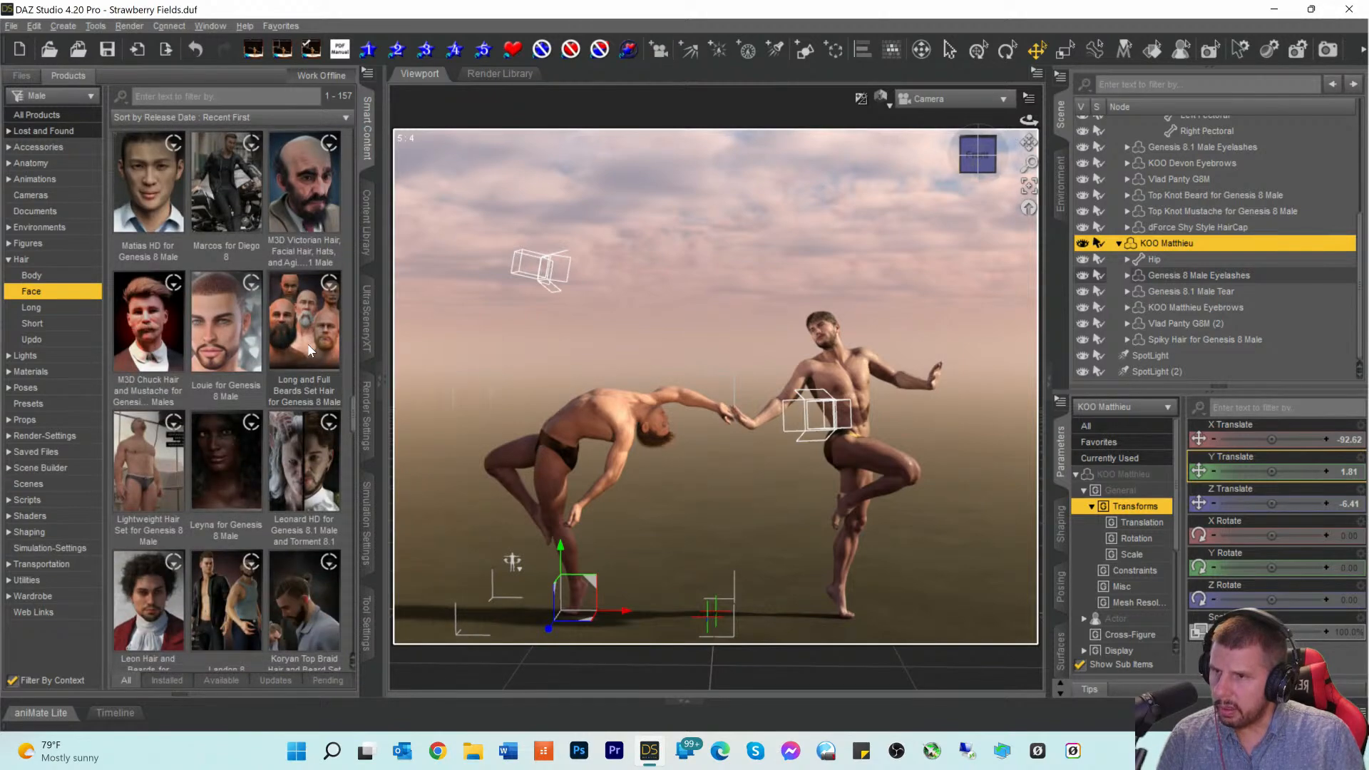
{"action": "scroll", "coordinate": [310, 349], "scroll_direction": "down", "scroll_amount": 4}
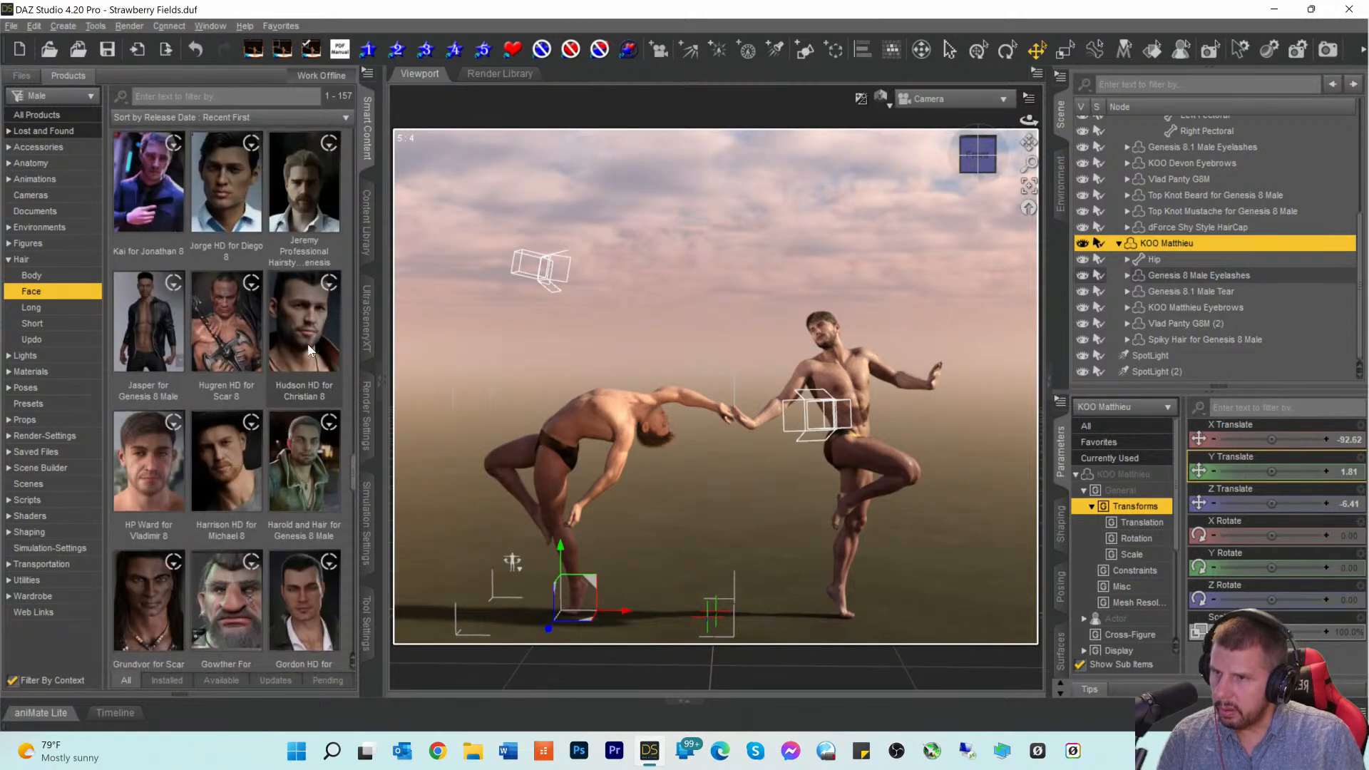
{"action": "scroll", "coordinate": [309, 349], "scroll_direction": "down", "scroll_amount": 4}
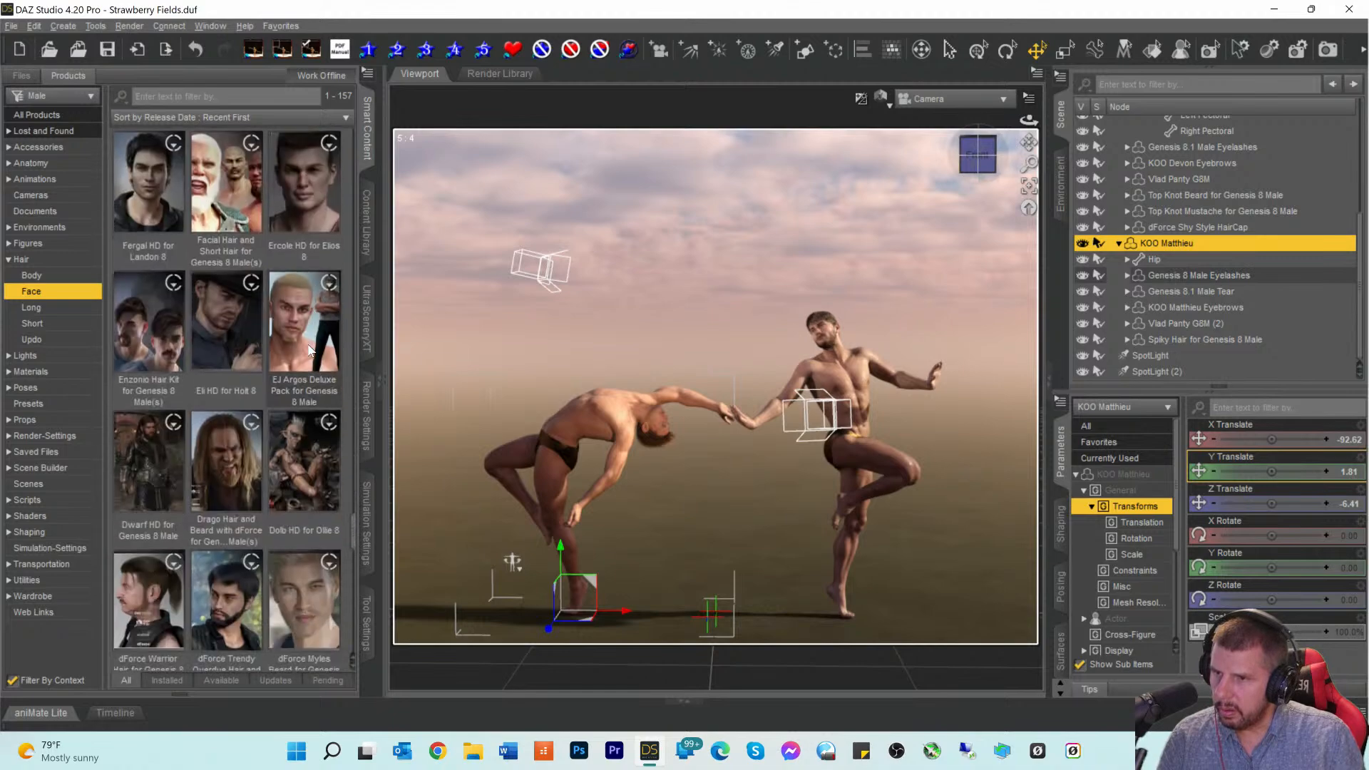
{"action": "scroll", "coordinate": [309, 349], "scroll_direction": "down", "scroll_amount": 3}
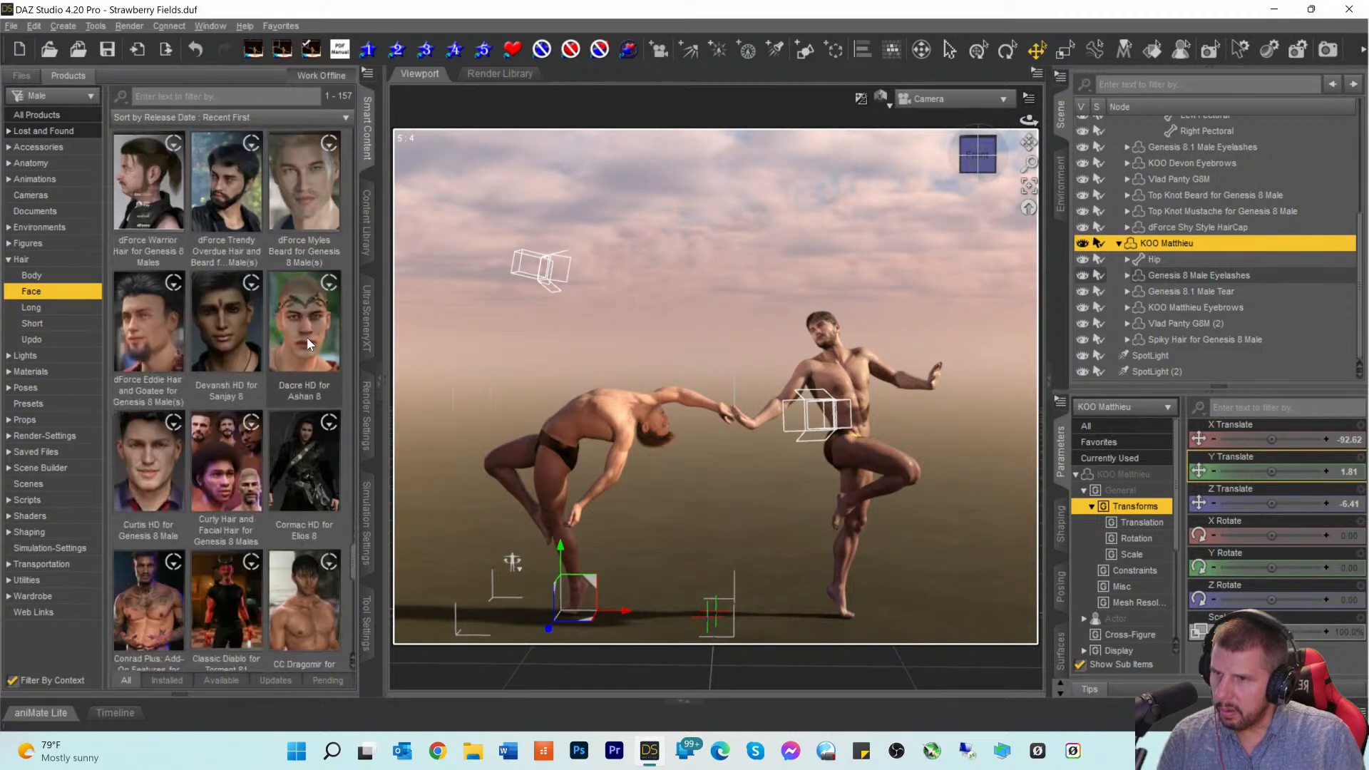
{"action": "scroll", "coordinate": [308, 344], "scroll_direction": "down", "scroll_amount": 3}
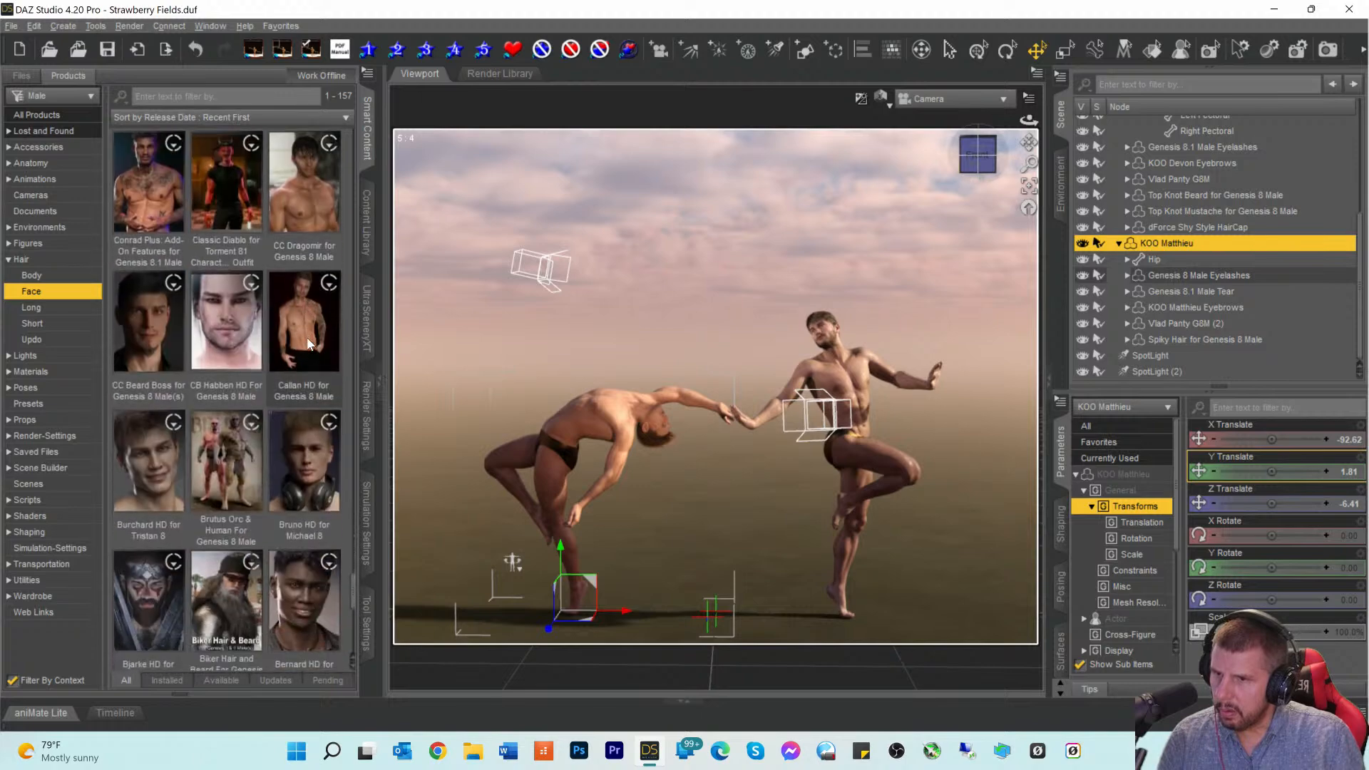
{"action": "scroll", "coordinate": [308, 344], "scroll_direction": "down", "scroll_amount": 4}
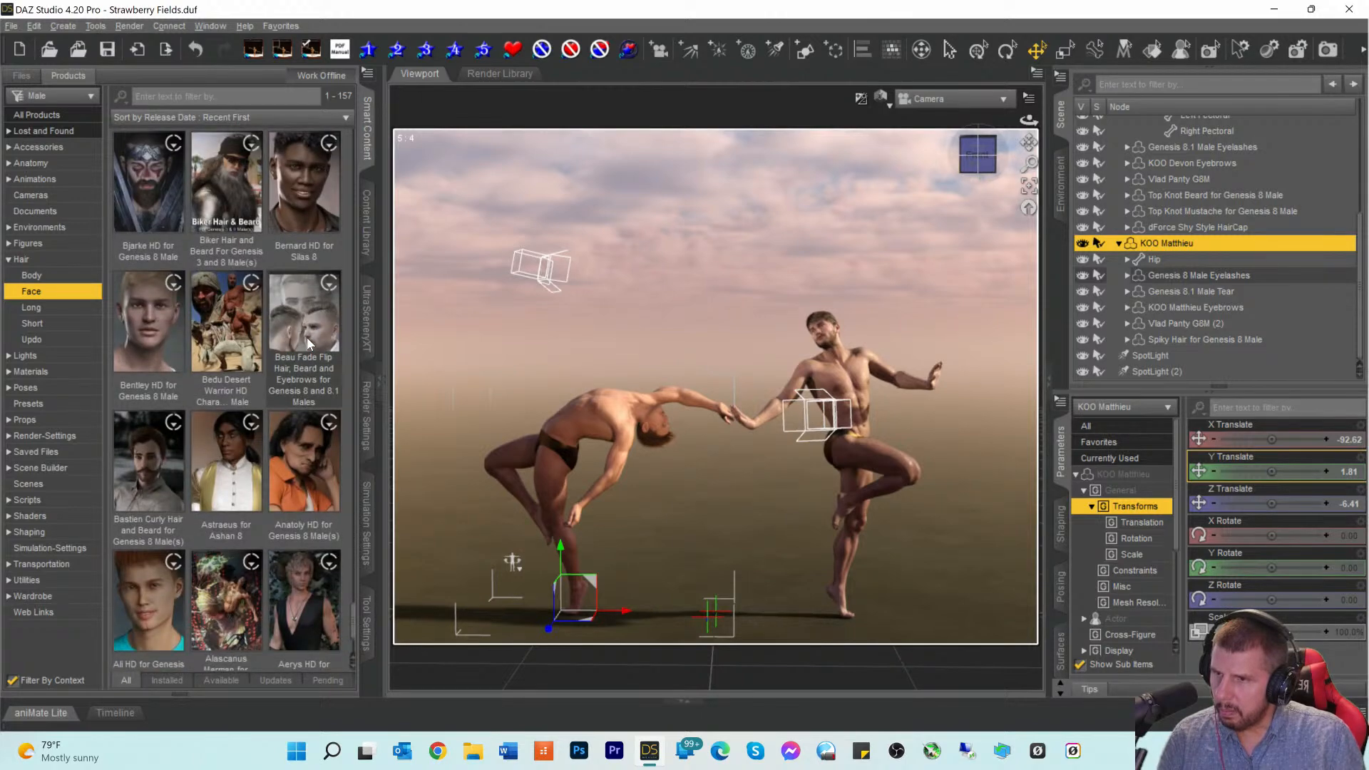
{"action": "scroll", "coordinate": [302, 367], "scroll_direction": "up", "scroll_amount": 9}
{"action": "scroll", "coordinate": [302, 366], "scroll_direction": "up", "scroll_amount": 3}
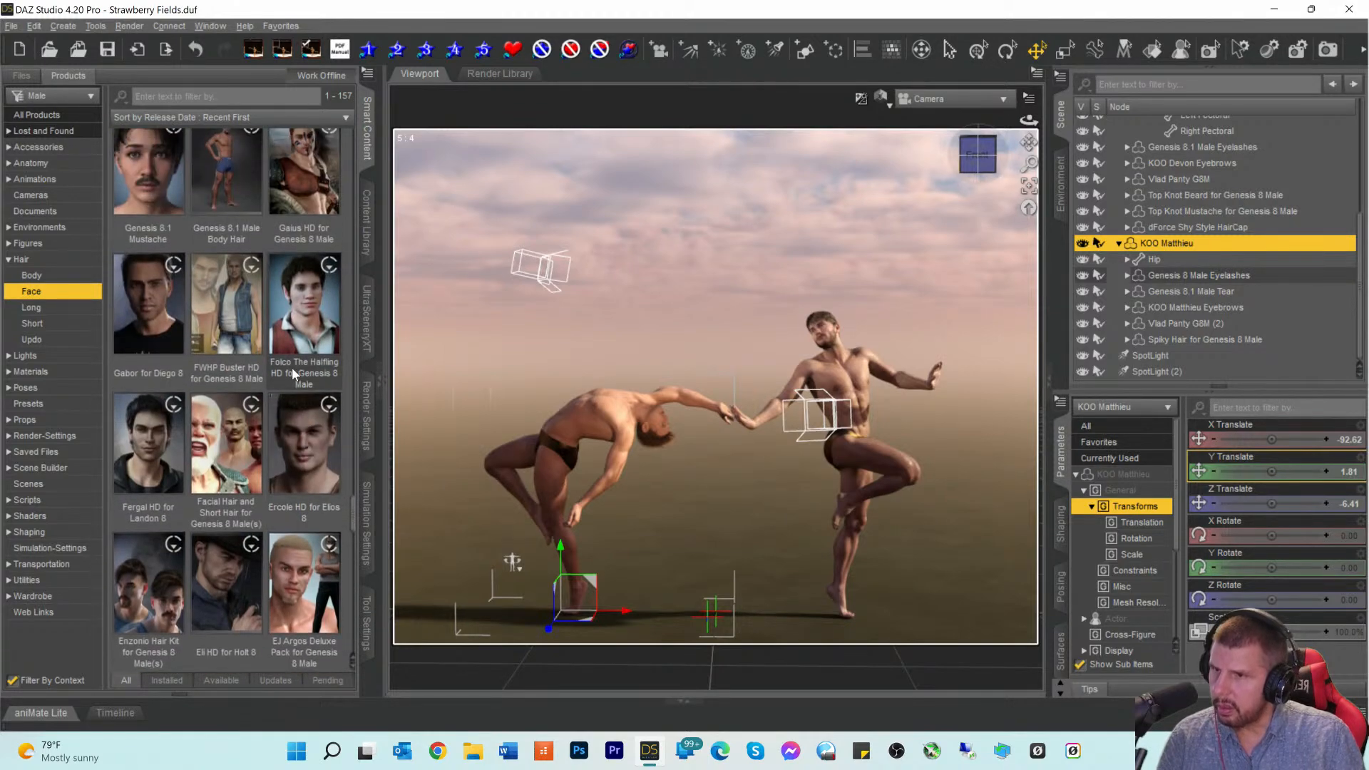
{"action": "scroll", "coordinate": [293, 373], "scroll_direction": "up", "scroll_amount": 6}
{"action": "scroll", "coordinate": [293, 372], "scroll_direction": "up", "scroll_amount": 2}
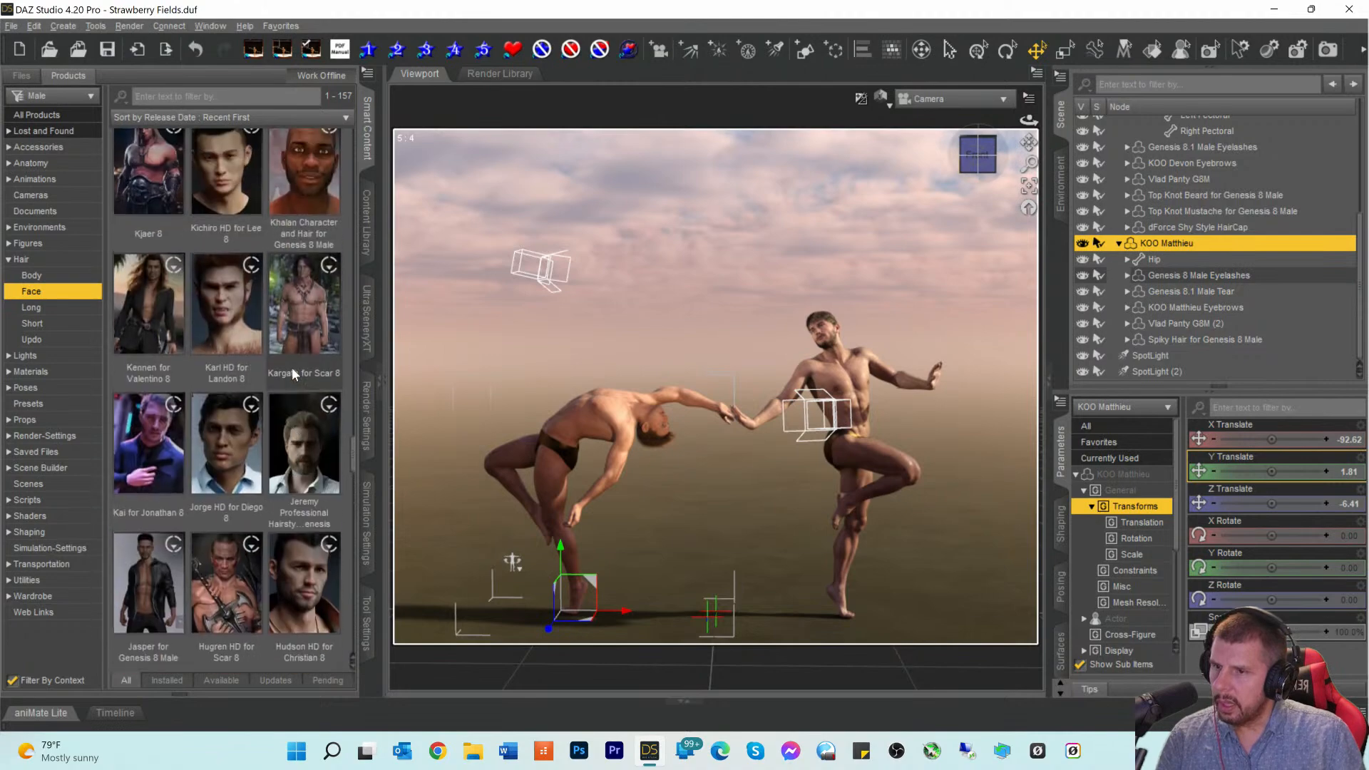
{"action": "scroll", "coordinate": [292, 371], "scroll_direction": "up", "scroll_amount": 3}
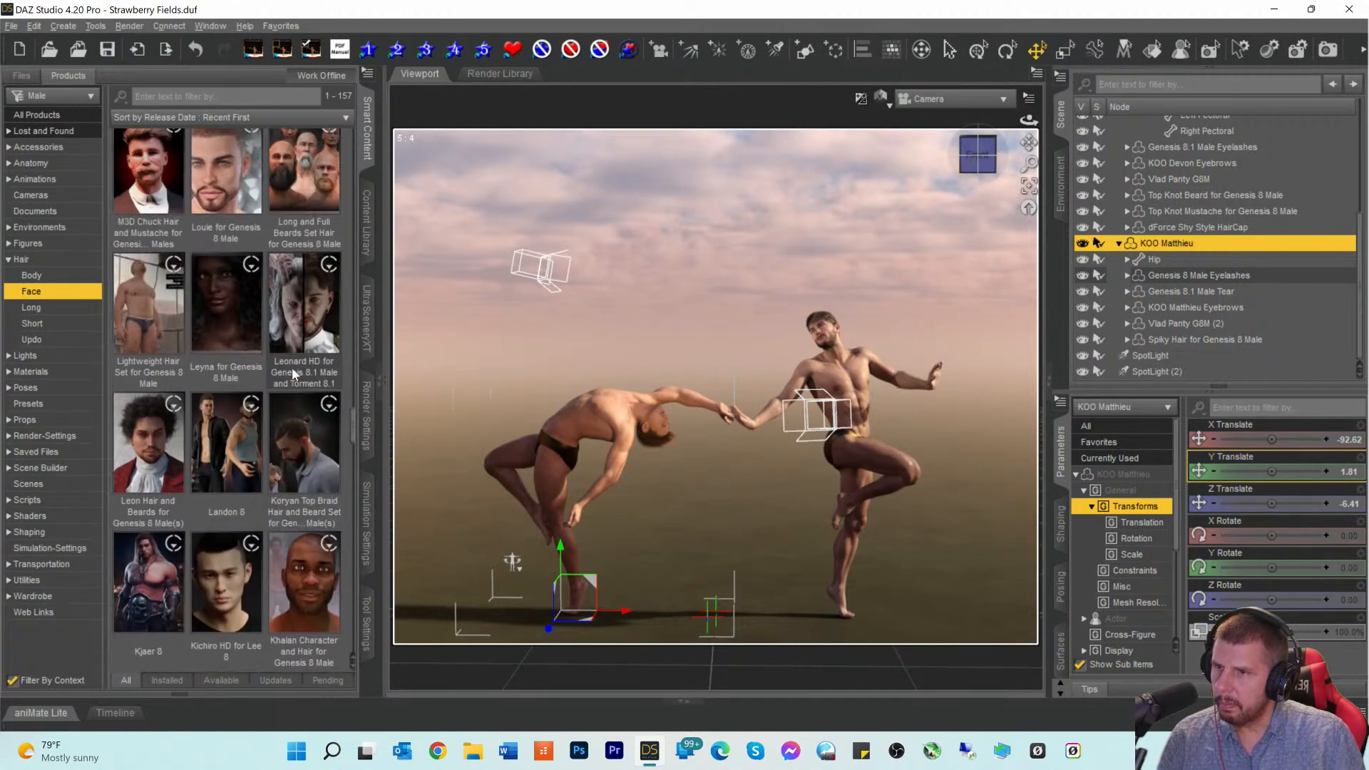
{"action": "scroll", "coordinate": [293, 372], "scroll_direction": "up", "scroll_amount": 3}
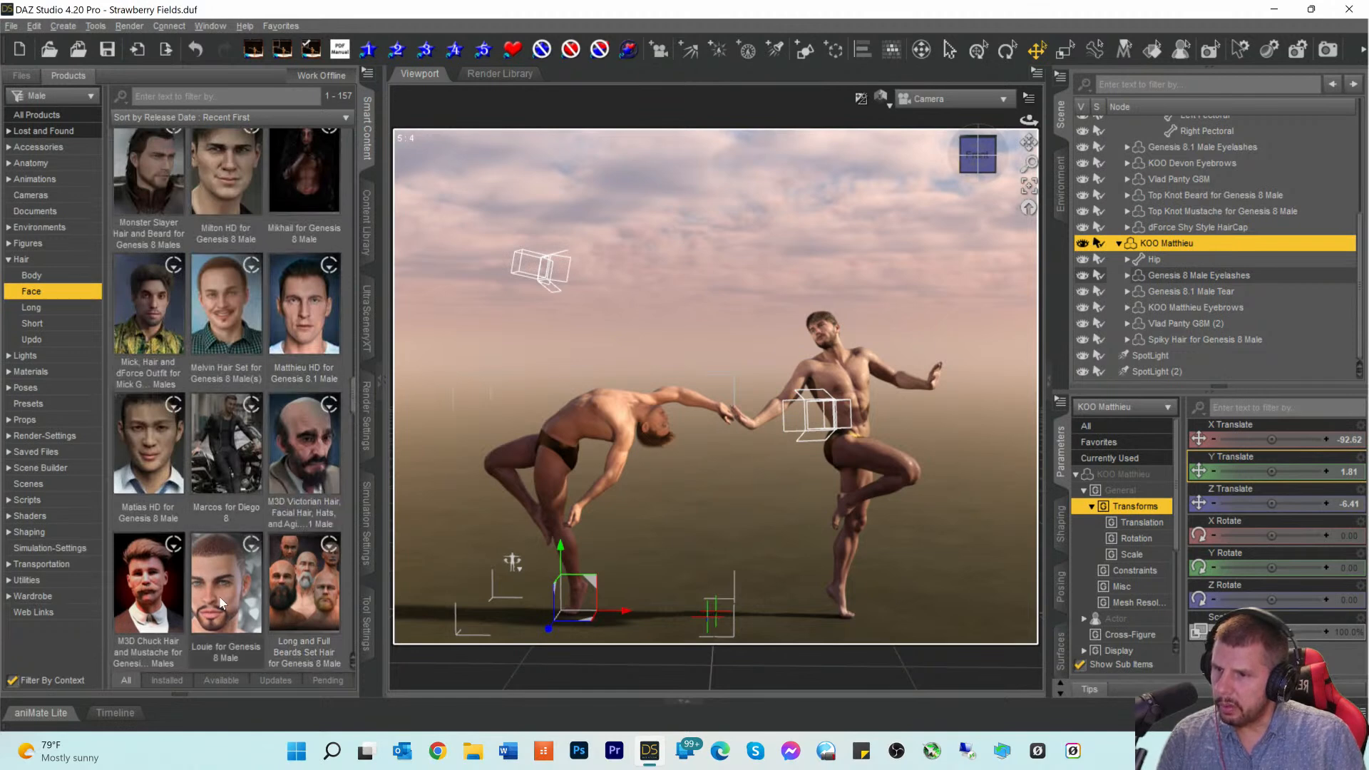
Step: Check the face hair items in the Louie for Genesis 8 Male product and return to the product list
{"action": "mouse_move", "coordinate": [220, 602]}
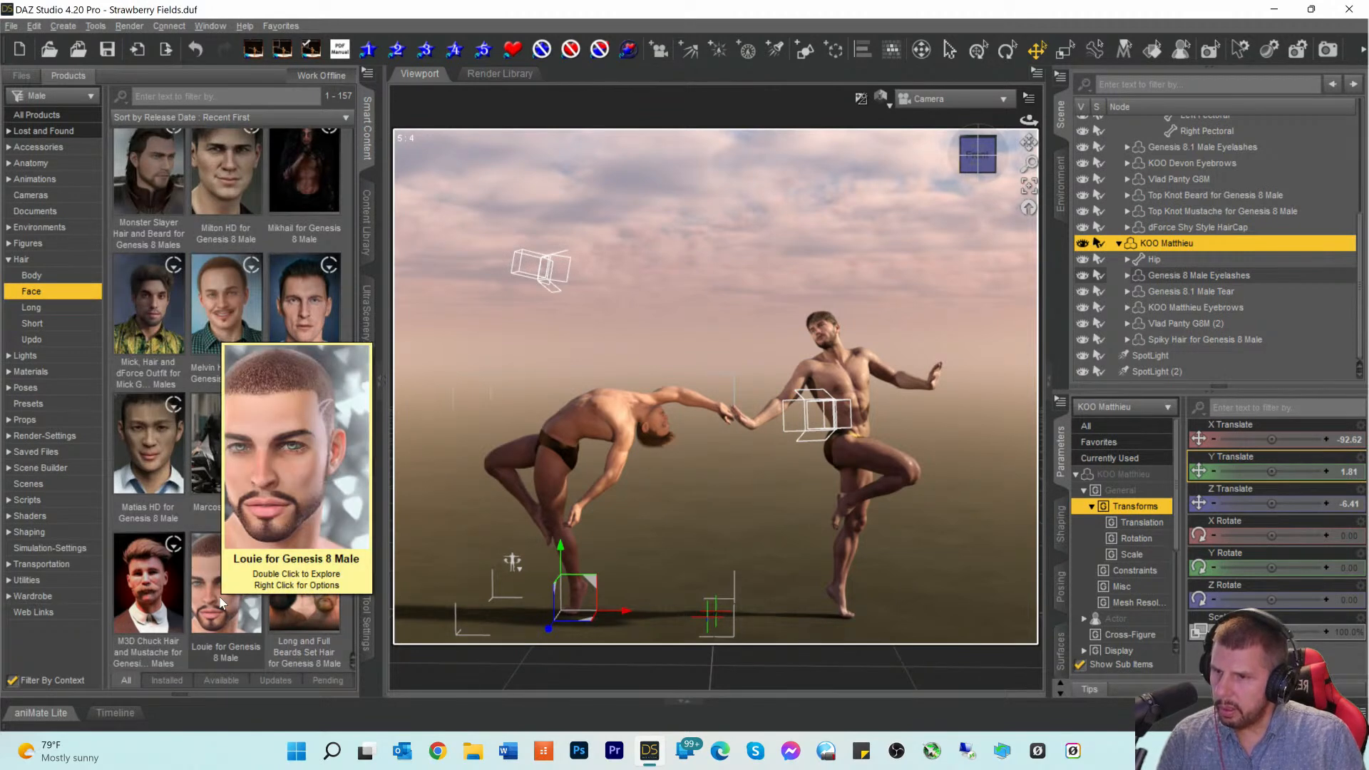
{"action": "double_click", "coordinate": [220, 603]}
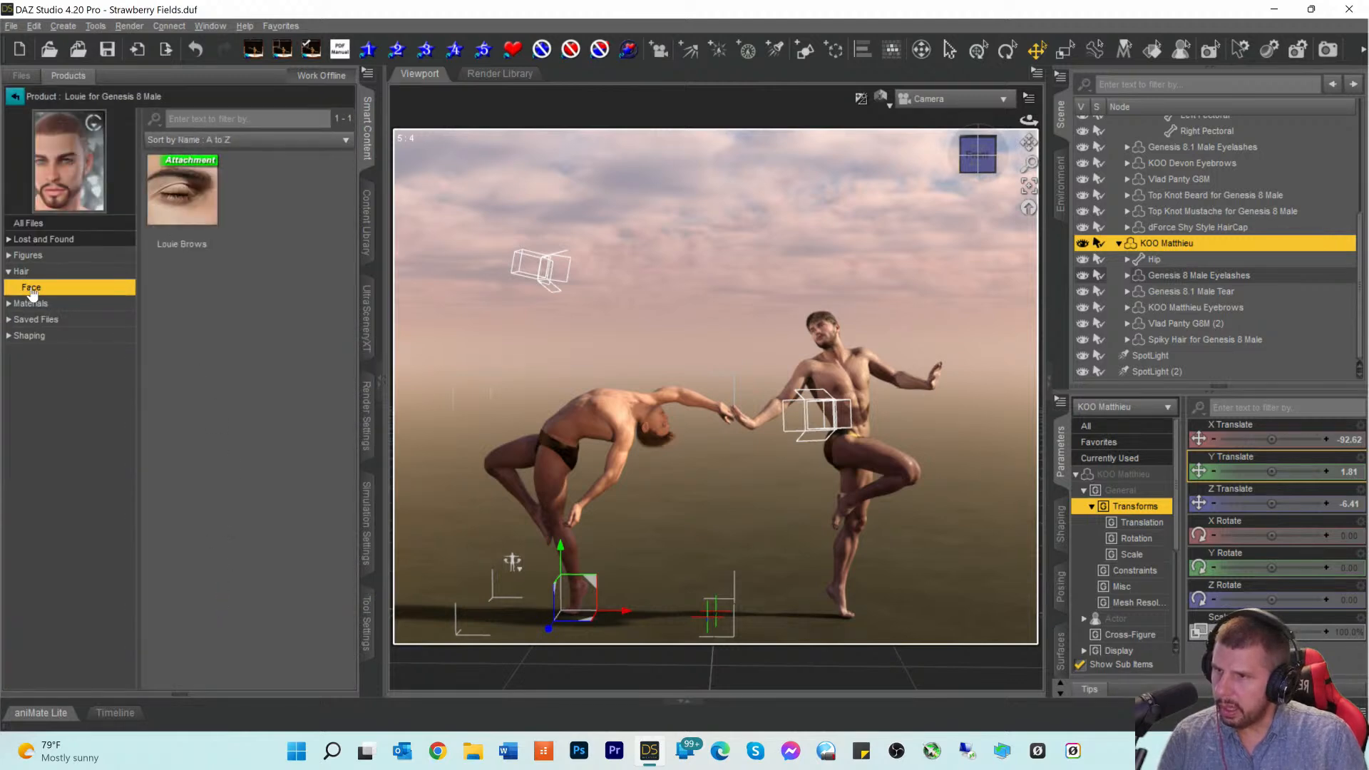
{"action": "left_click", "coordinate": [15, 97]}
Step: Try the Ryker Beard from Ryker HD for Vladimir 8 on KOO Matthieu, and undo its loading
{"action": "scroll", "coordinate": [244, 365], "scroll_direction": "up", "scroll_amount": 3}
{"action": "scroll", "coordinate": [291, 540], "scroll_direction": "down", "scroll_amount": 9}
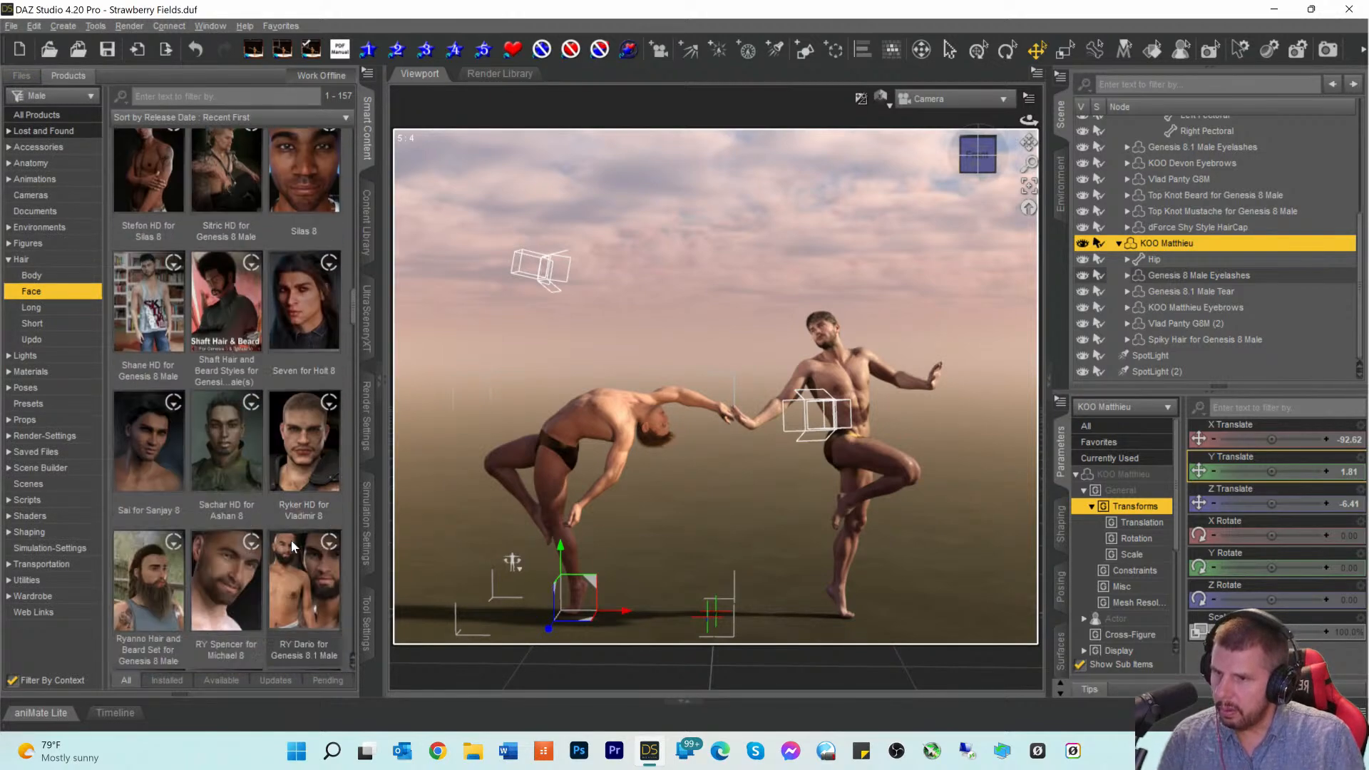
{"action": "left_click", "coordinate": [298, 243]}
{"action": "double_click", "coordinate": [298, 243]}
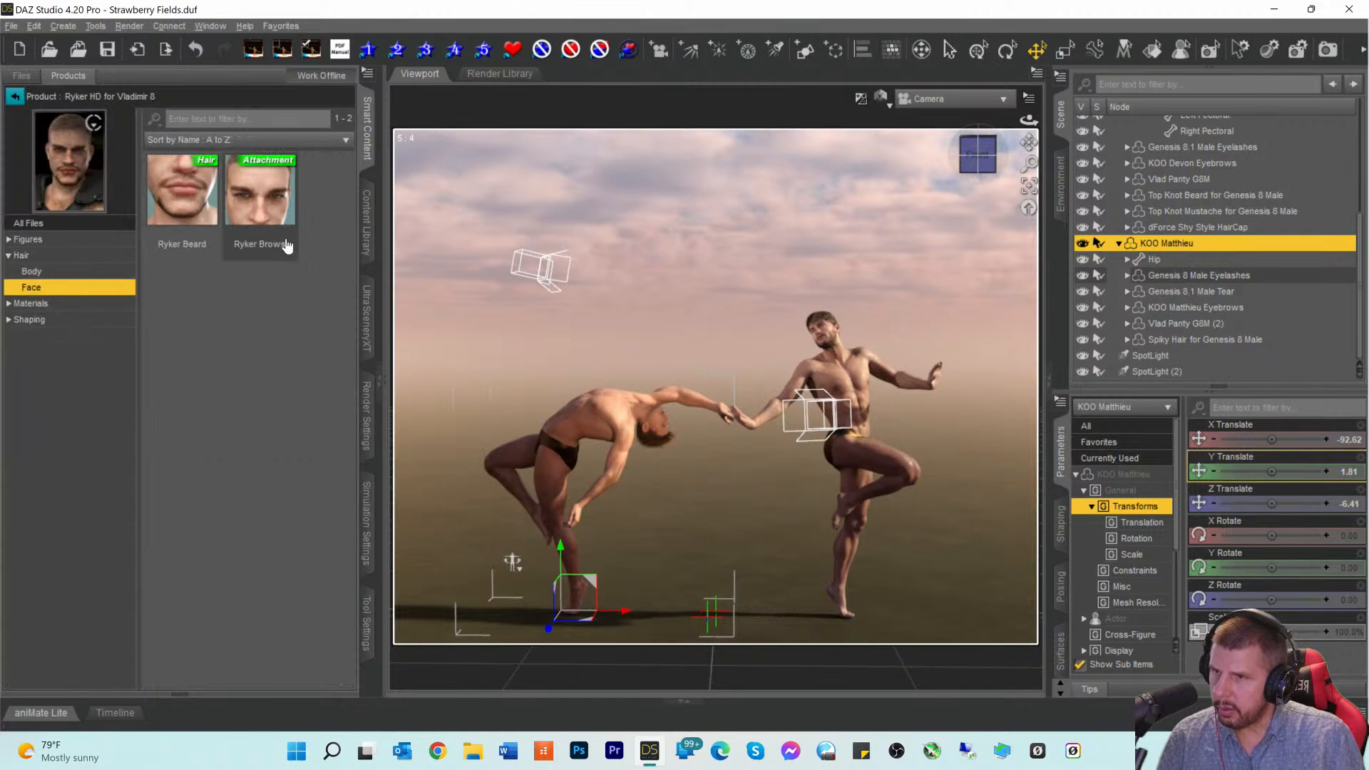
{"action": "left_click", "coordinate": [187, 201]}
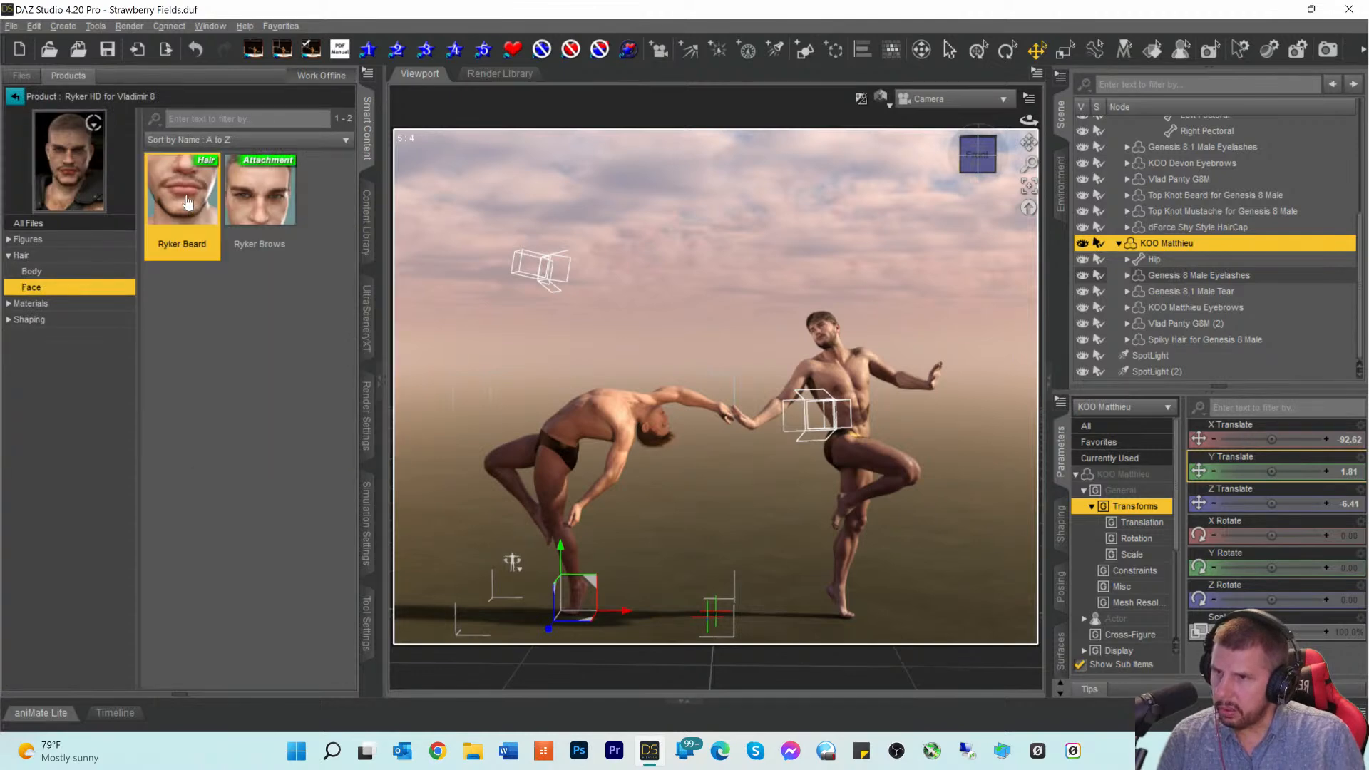
{"action": "double_click", "coordinate": [187, 202]}
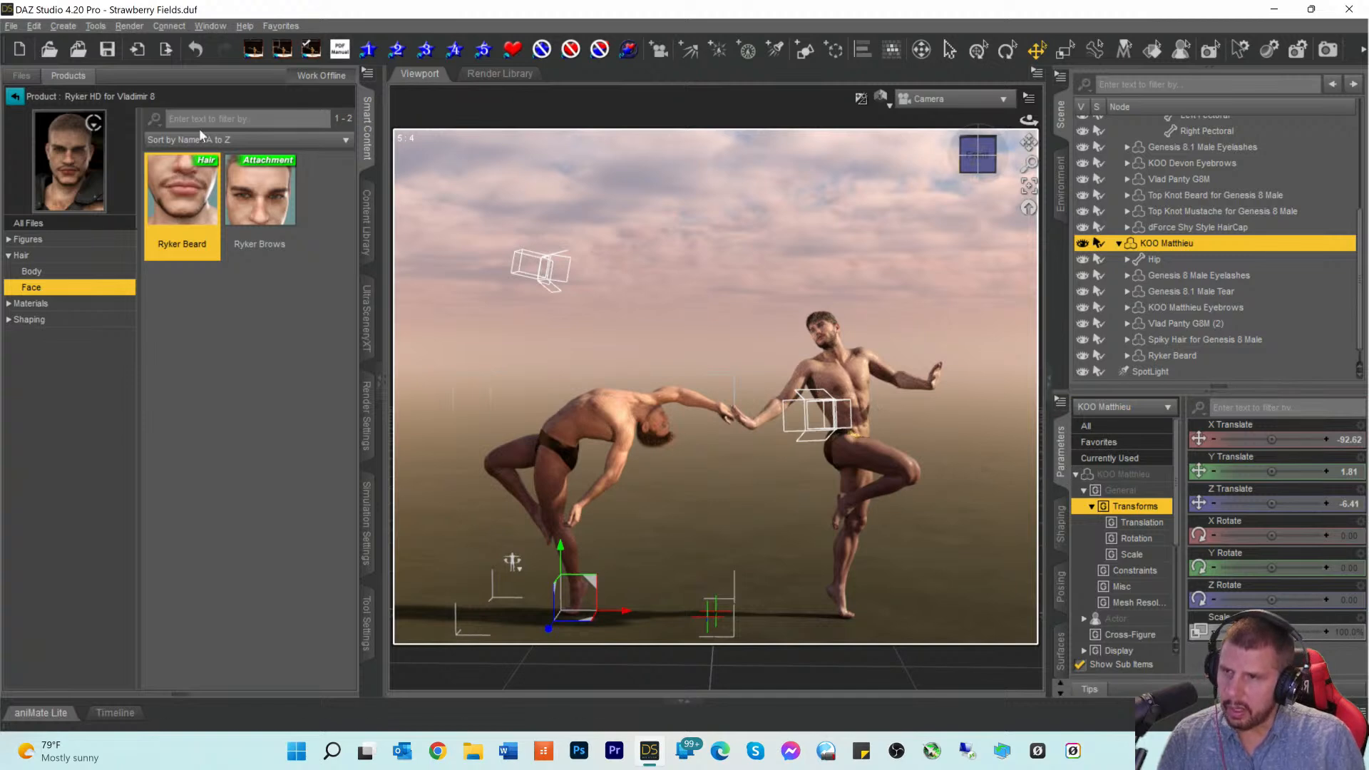
{"action": "left_click", "coordinate": [34, 25]}
{"action": "left_click", "coordinate": [49, 50]}
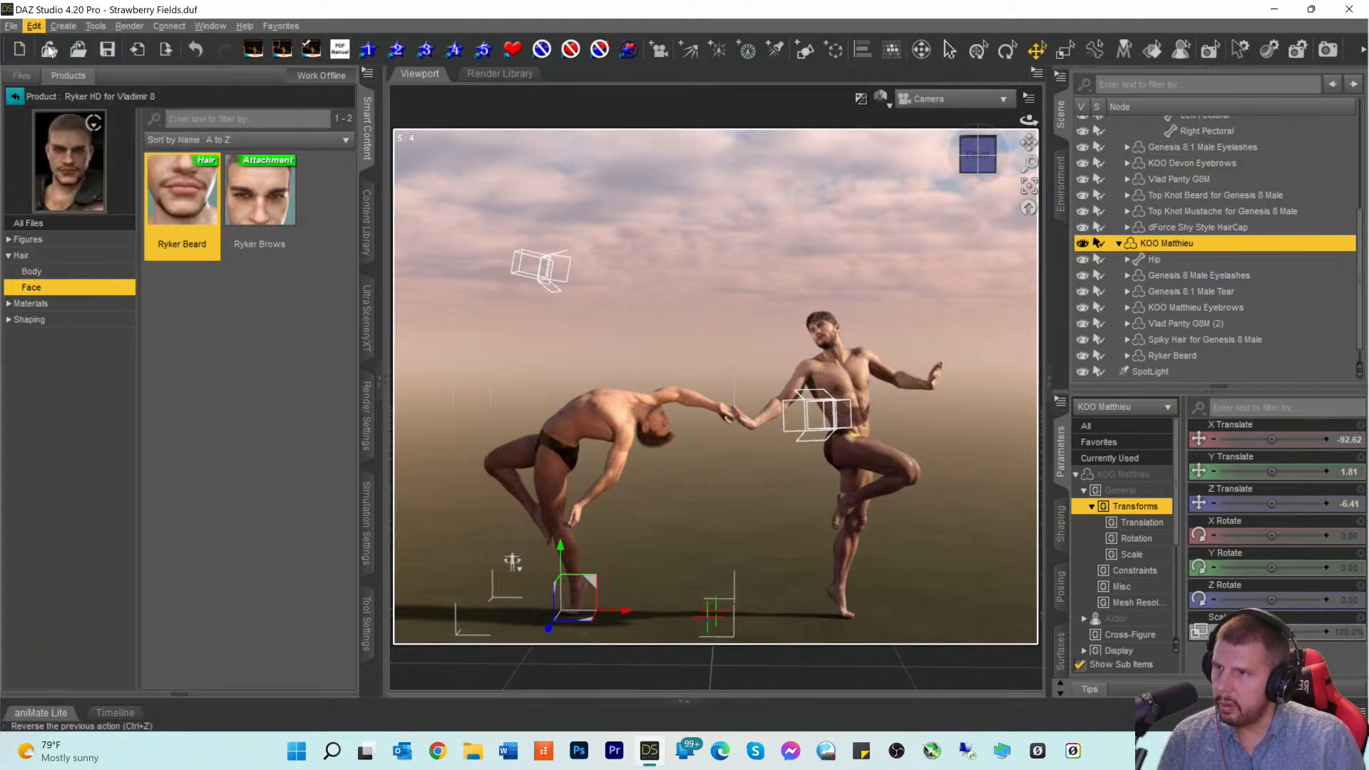
Step: Try the RY Spencer Beard from RY Spencer for Michael 8 on KOO Matthieu, undo its loading and return to the product list
{"action": "left_click", "coordinate": [14, 98]}
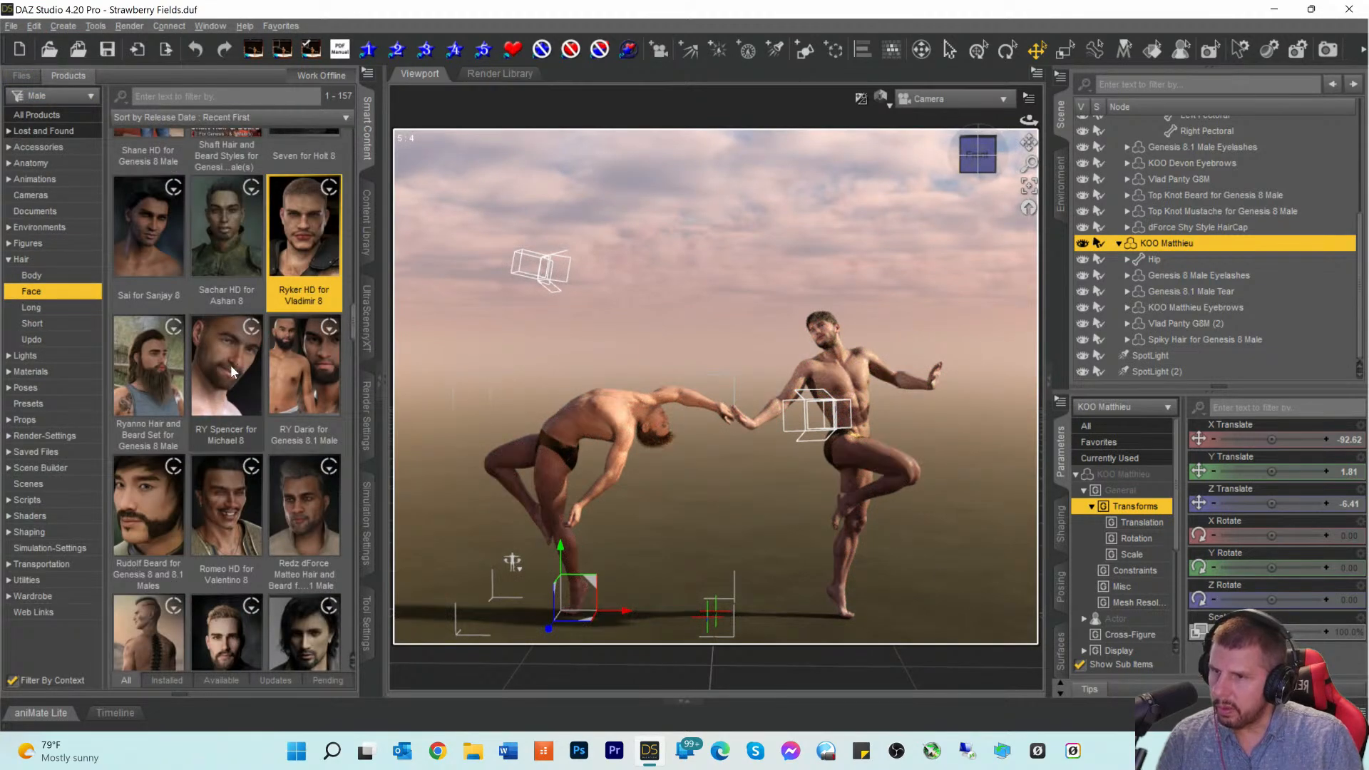
{"action": "left_click", "coordinate": [229, 365]}
{"action": "double_click", "coordinate": [214, 378]}
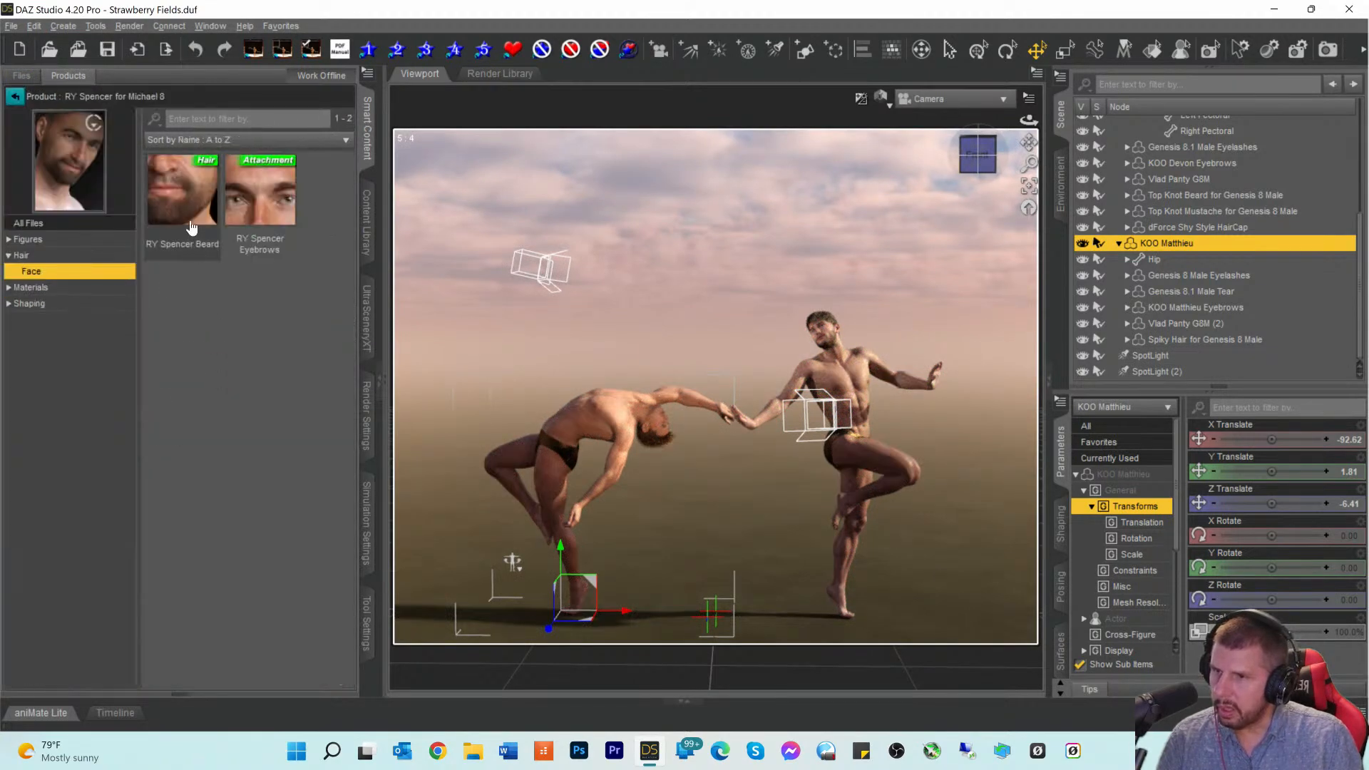
{"action": "double_click", "coordinate": [178, 190]}
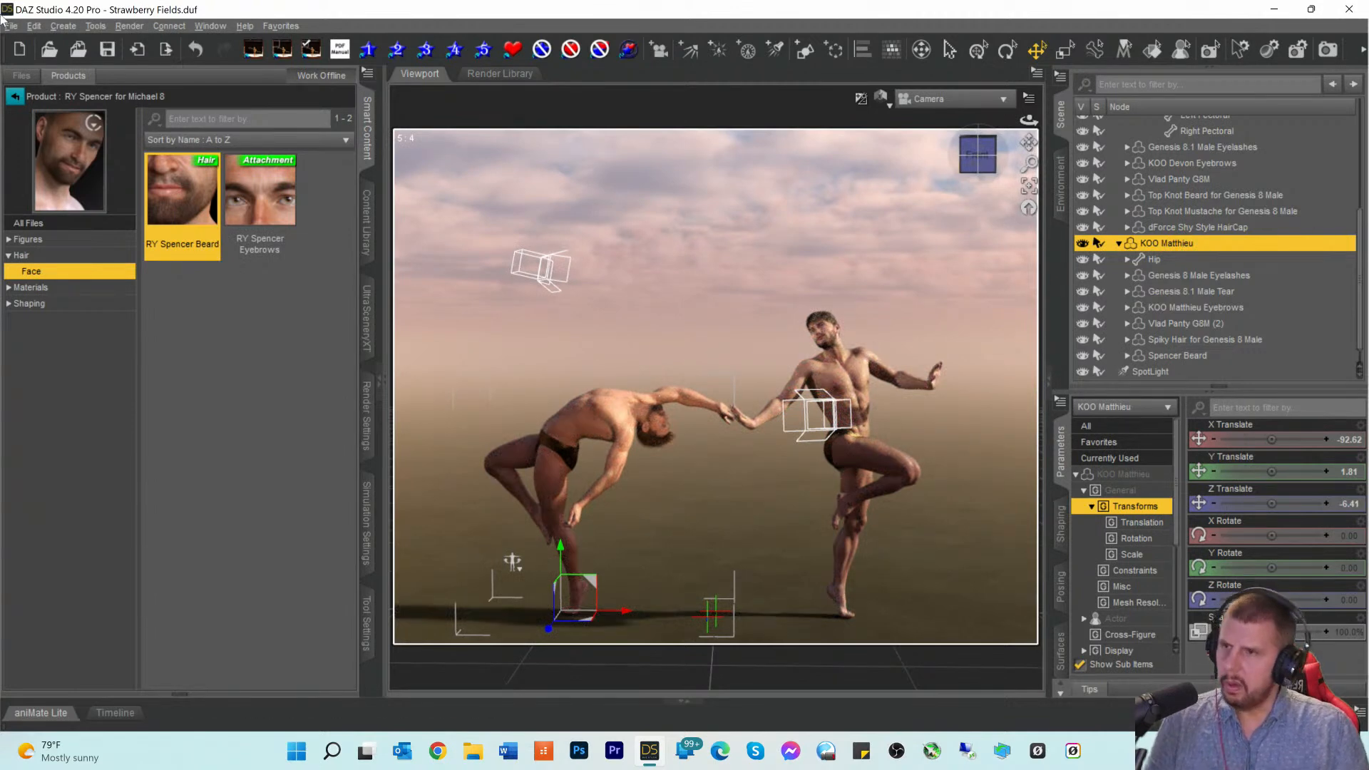
{"action": "left_click", "coordinate": [34, 25]}
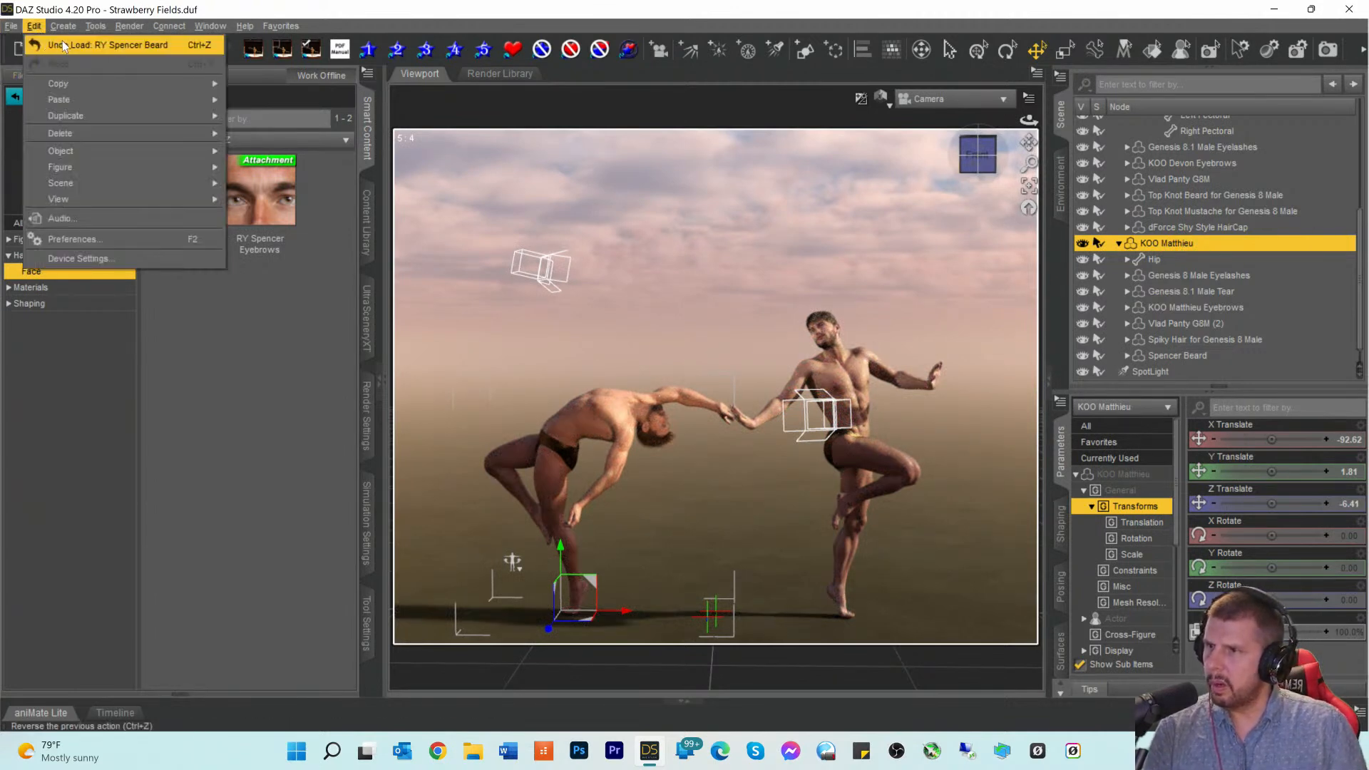
{"action": "left_click", "coordinate": [62, 41]}
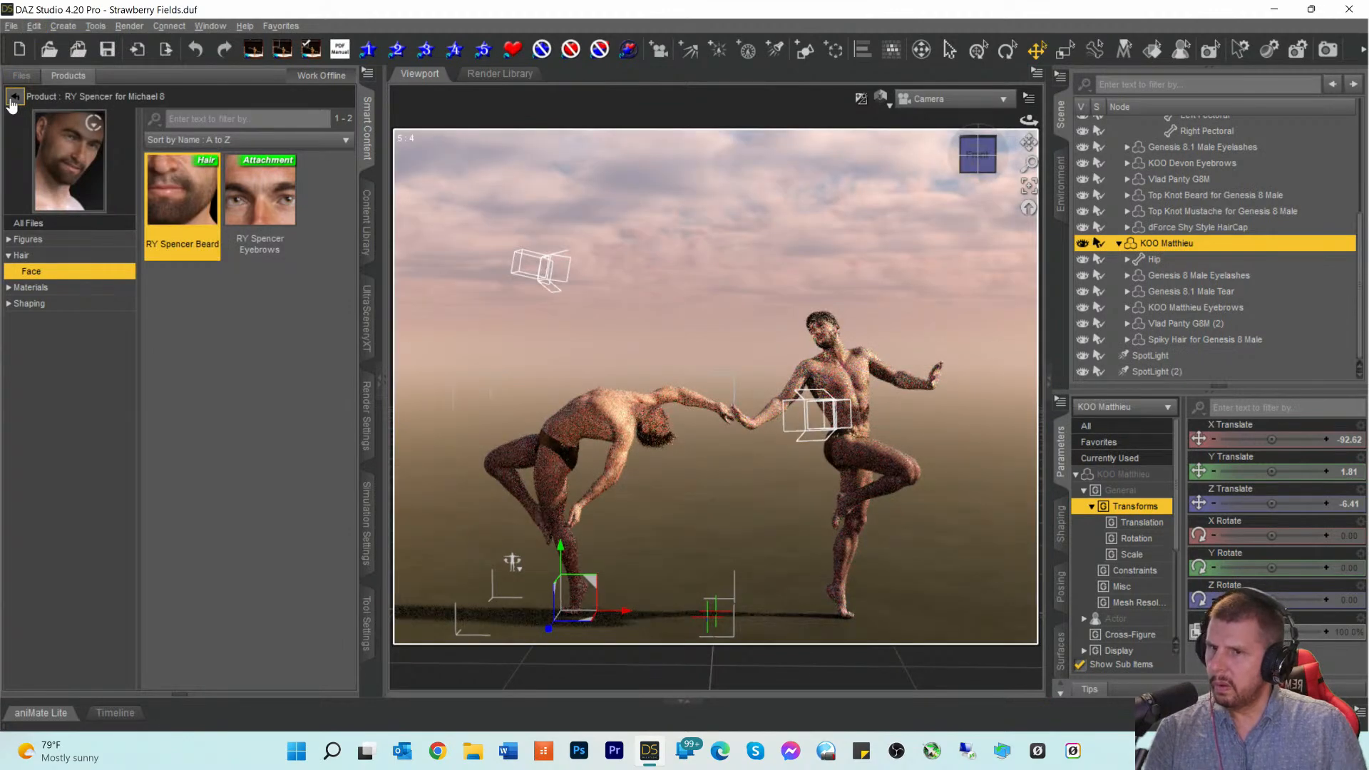
{"action": "left_click", "coordinate": [17, 99]}
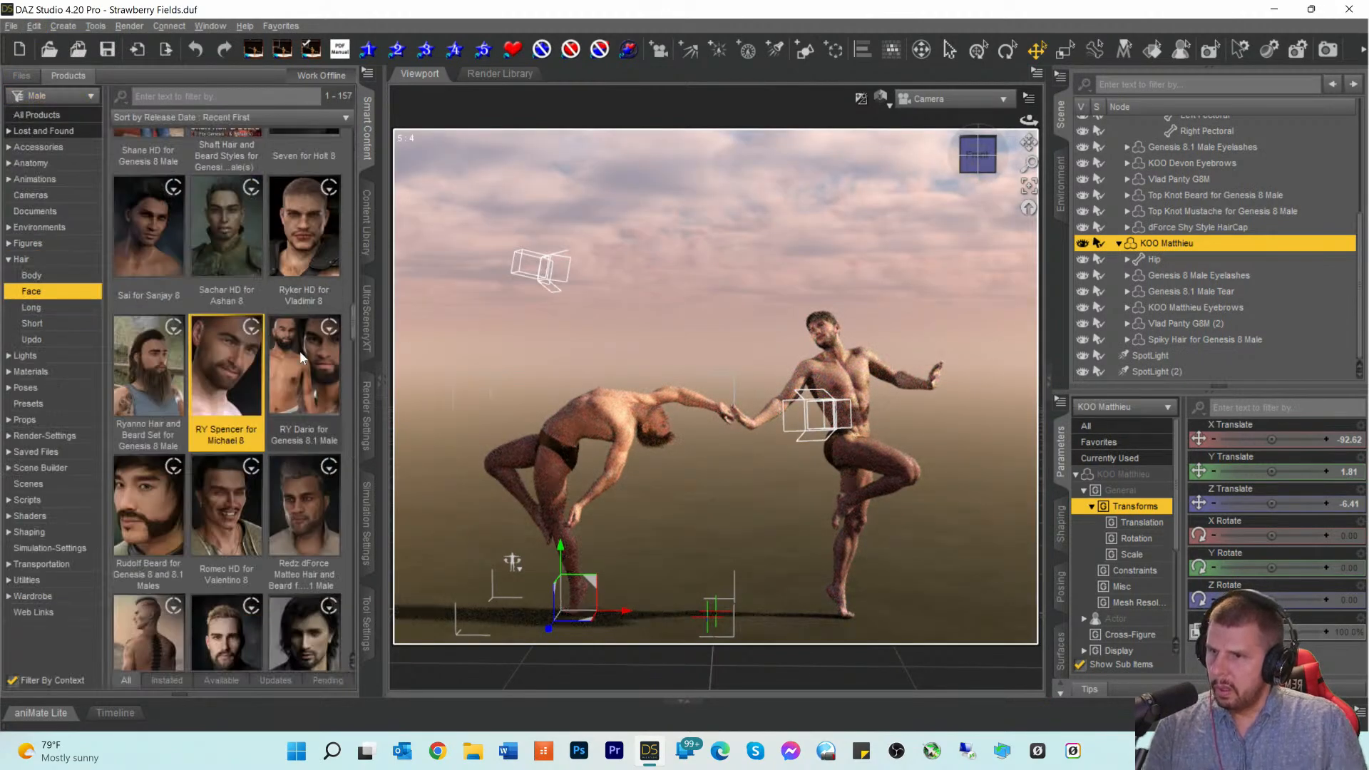
Step: Look through the whole list of face hair products for another beard that suits KOO Matthieu
{"action": "scroll", "coordinate": [280, 288], "scroll_direction": "up", "scroll_amount": 3}
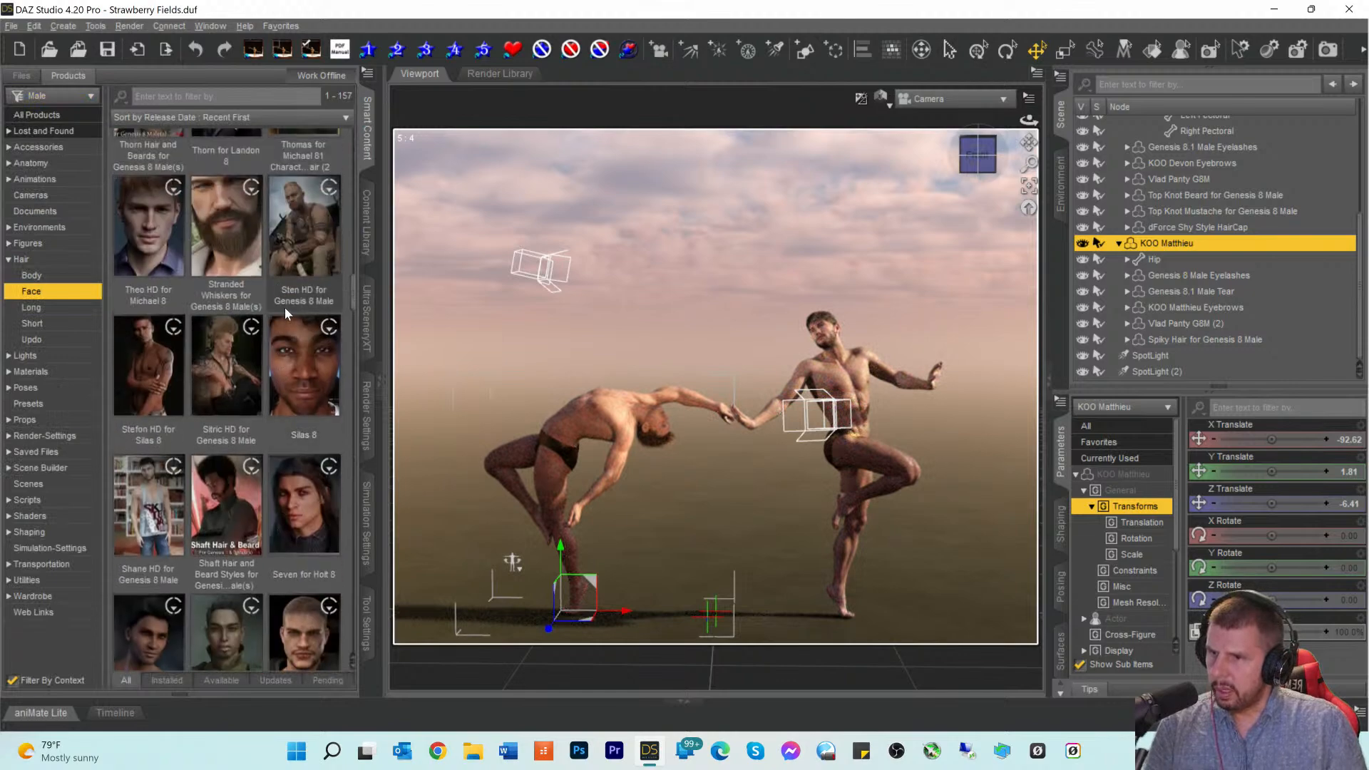
{"action": "scroll", "coordinate": [285, 307], "scroll_direction": "up", "scroll_amount": 2}
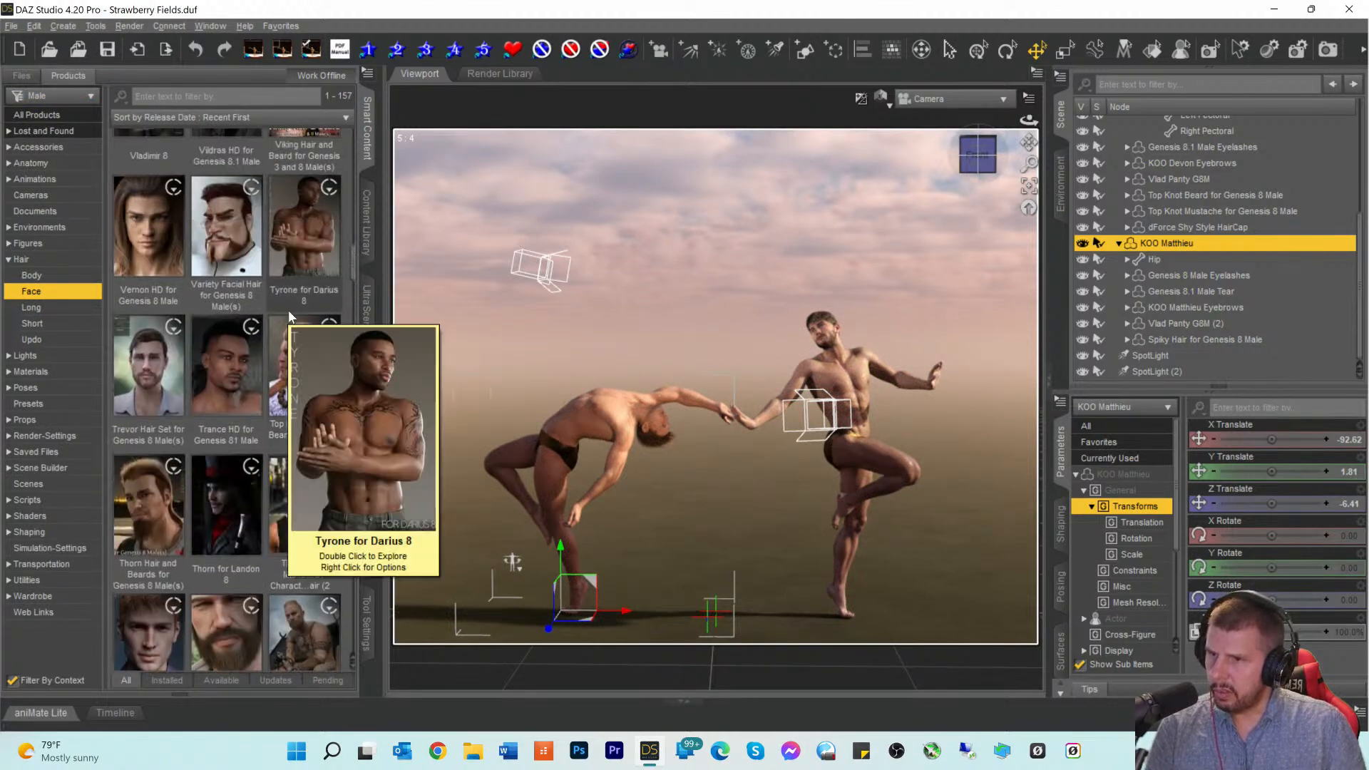
{"action": "scroll", "coordinate": [268, 327], "scroll_direction": "down", "scroll_amount": 15}
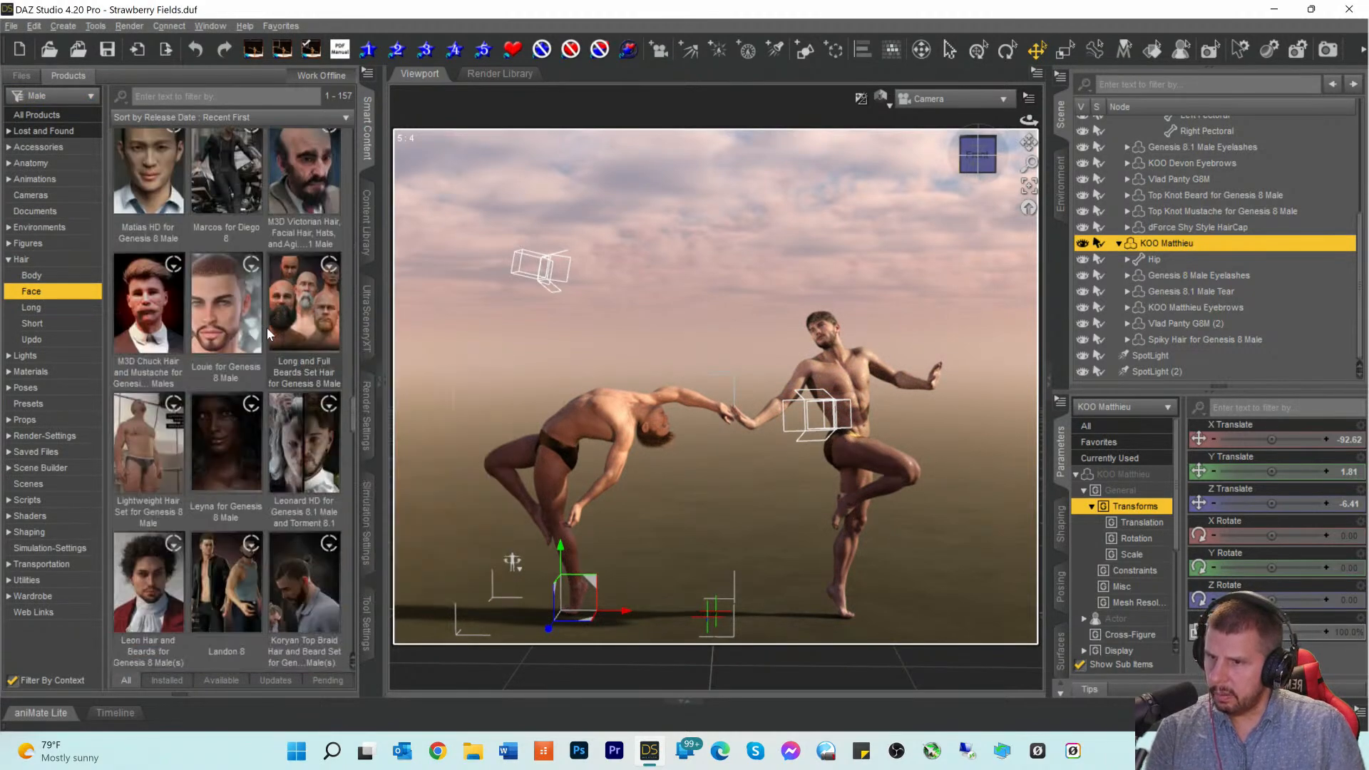
{"action": "scroll", "coordinate": [267, 328], "scroll_direction": "down", "scroll_amount": 10}
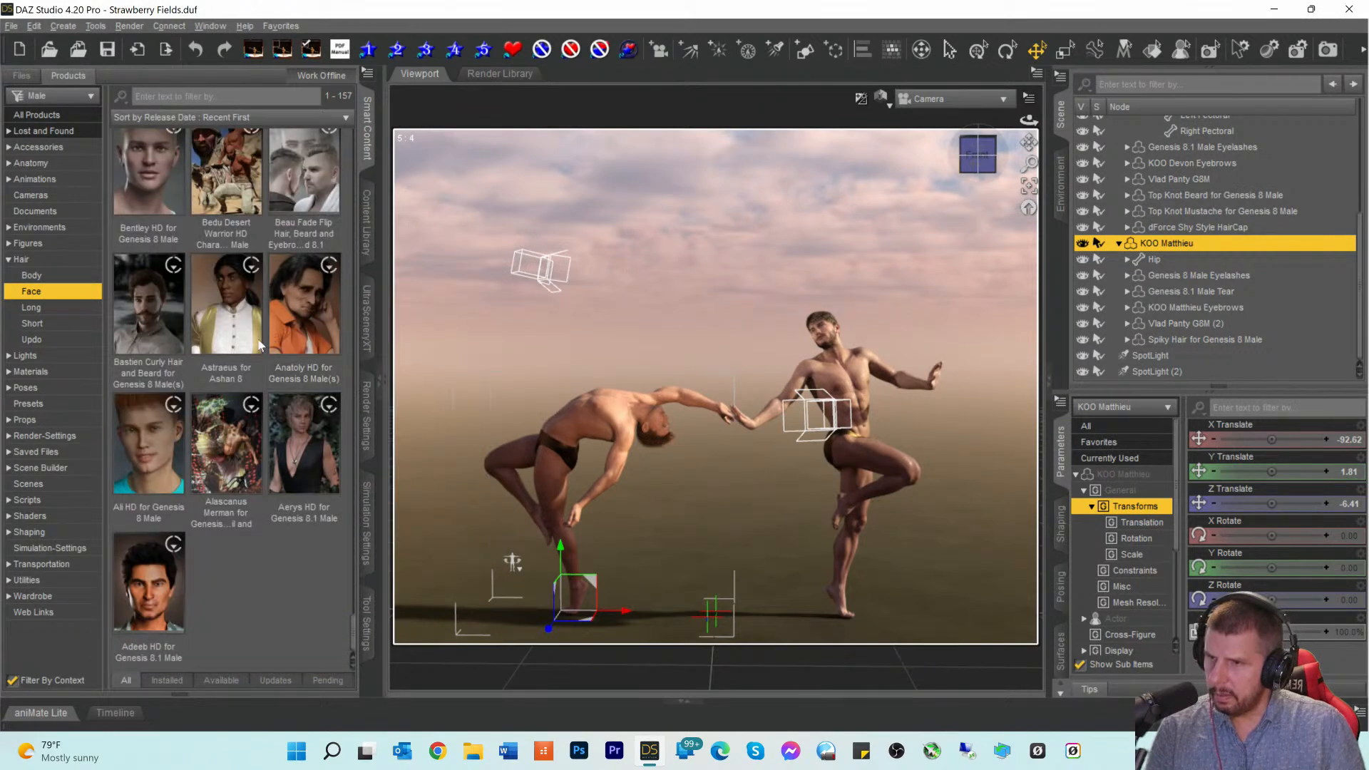
{"action": "scroll", "coordinate": [247, 343], "scroll_direction": "up", "scroll_amount": 3}
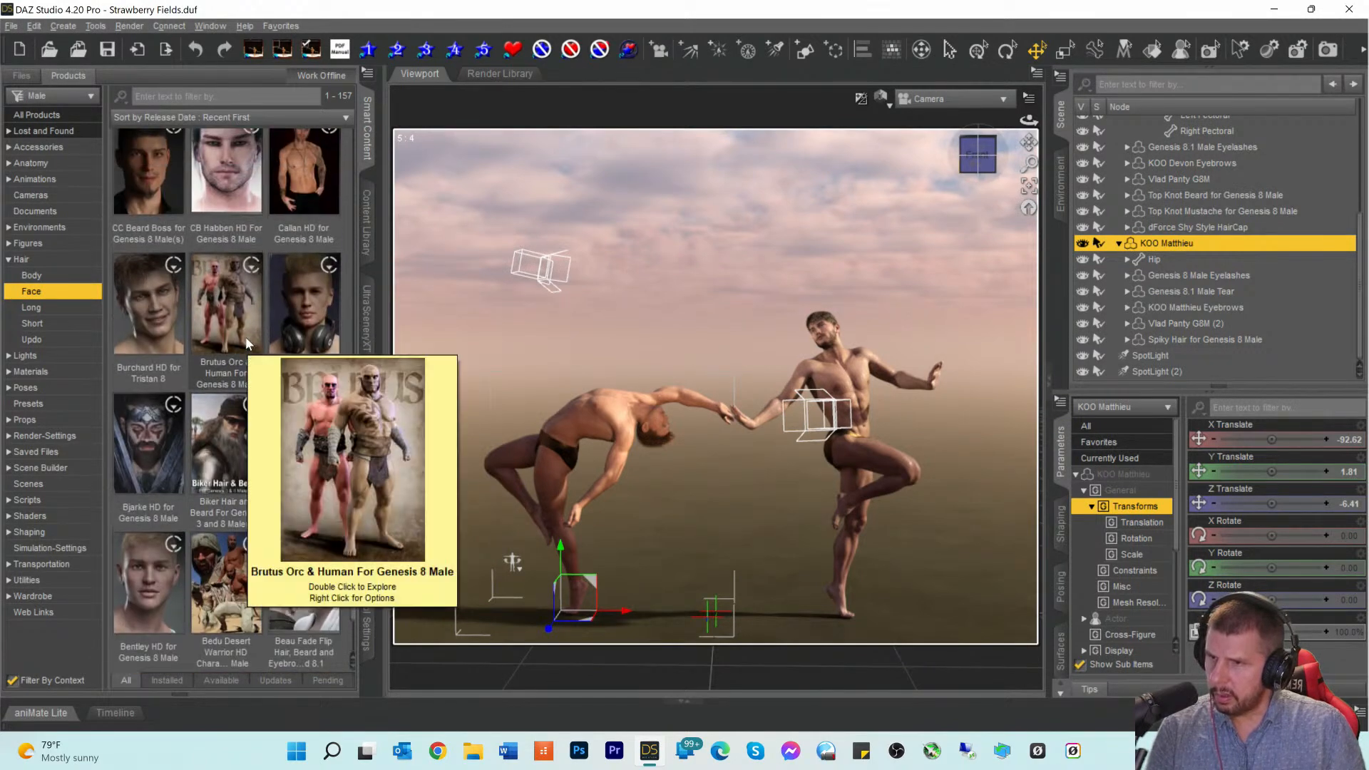
{"action": "scroll", "coordinate": [246, 336], "scroll_direction": "up", "scroll_amount": 3}
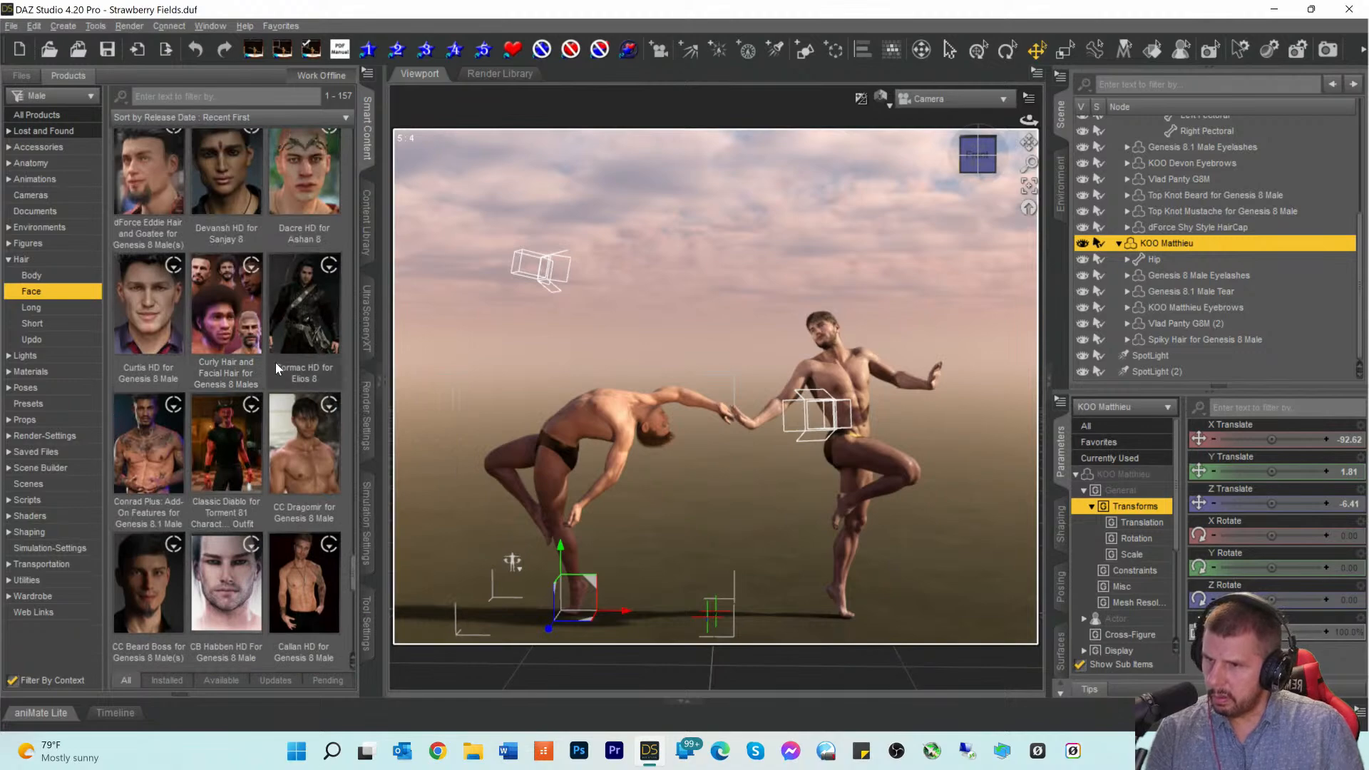
{"action": "mouse_move", "coordinate": [301, 430]}
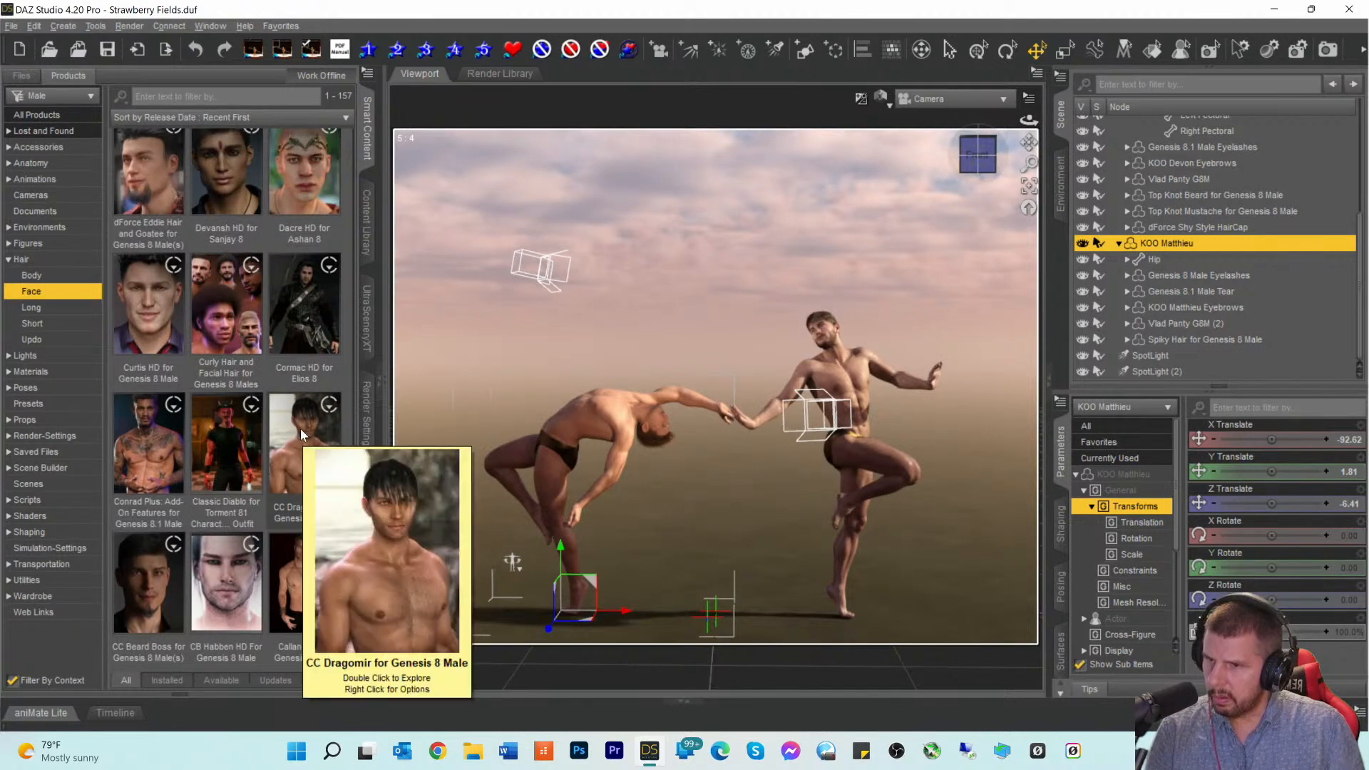
{"action": "scroll", "coordinate": [301, 429], "scroll_direction": "up", "scroll_amount": 5}
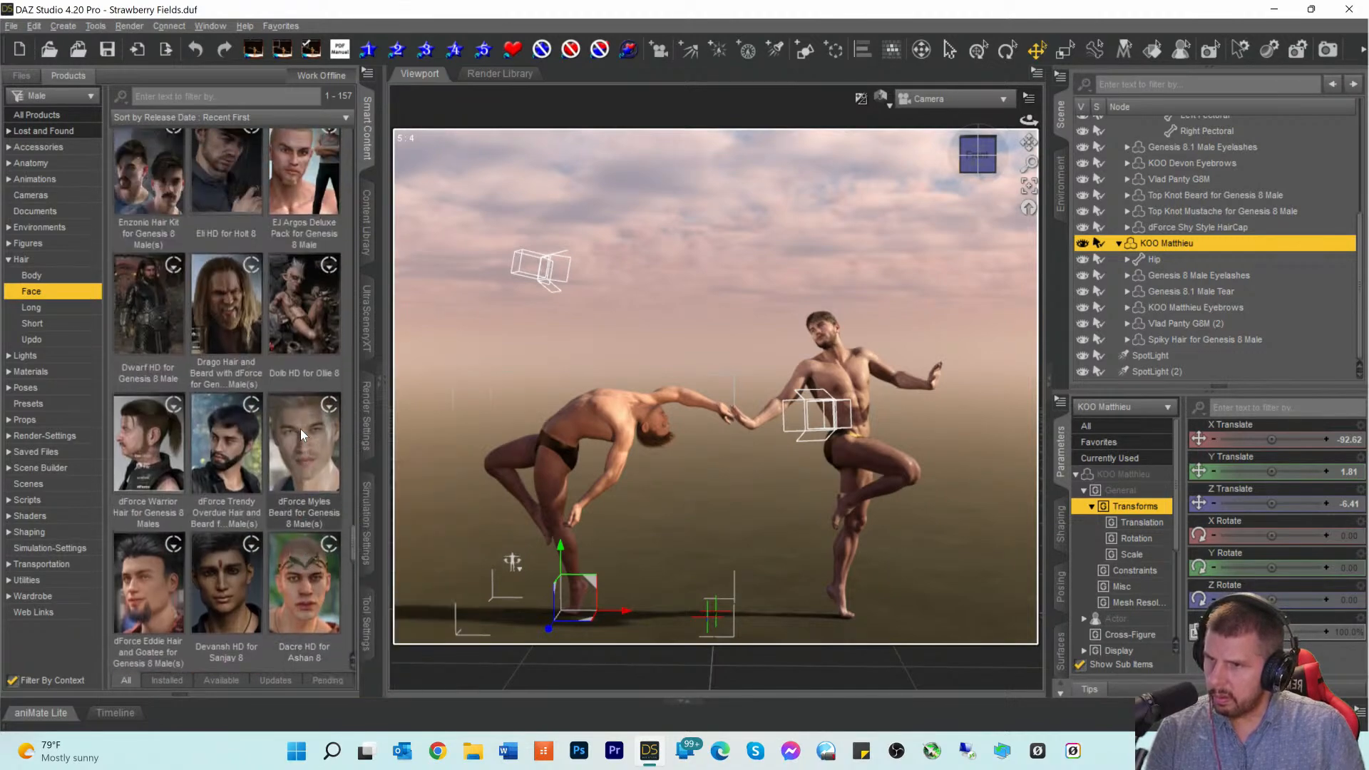
{"action": "scroll", "coordinate": [301, 429], "scroll_direction": "up", "scroll_amount": 2}
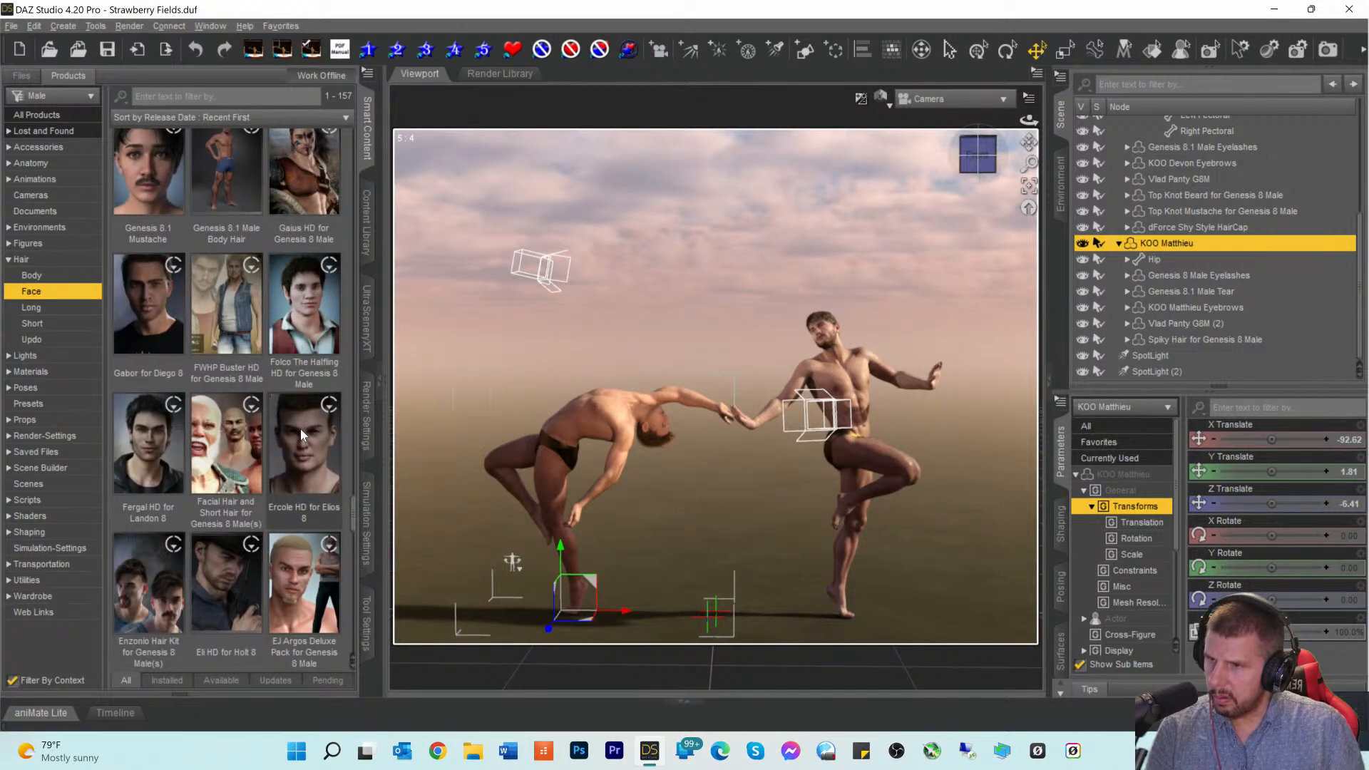
{"action": "scroll", "coordinate": [301, 429], "scroll_direction": "up", "scroll_amount": 2}
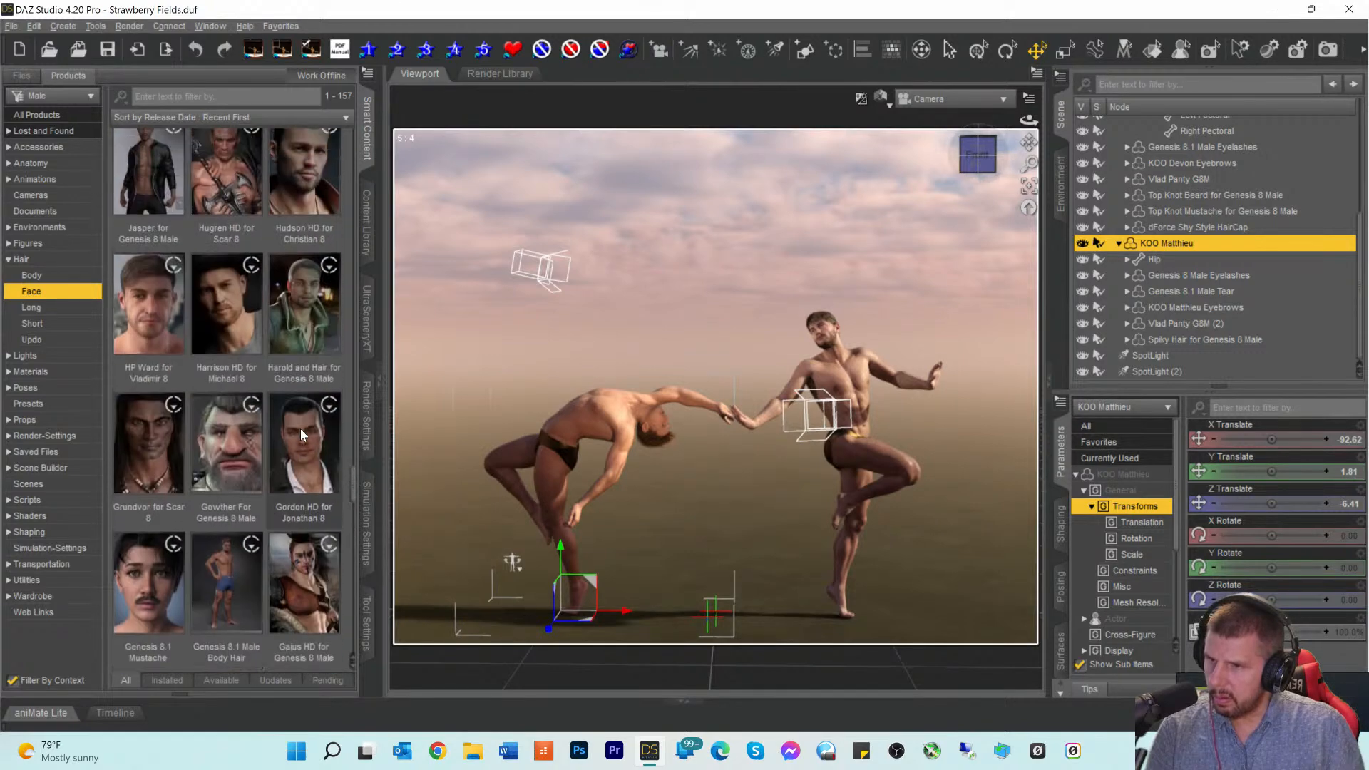
{"action": "scroll", "coordinate": [301, 430], "scroll_direction": "up", "scroll_amount": 3}
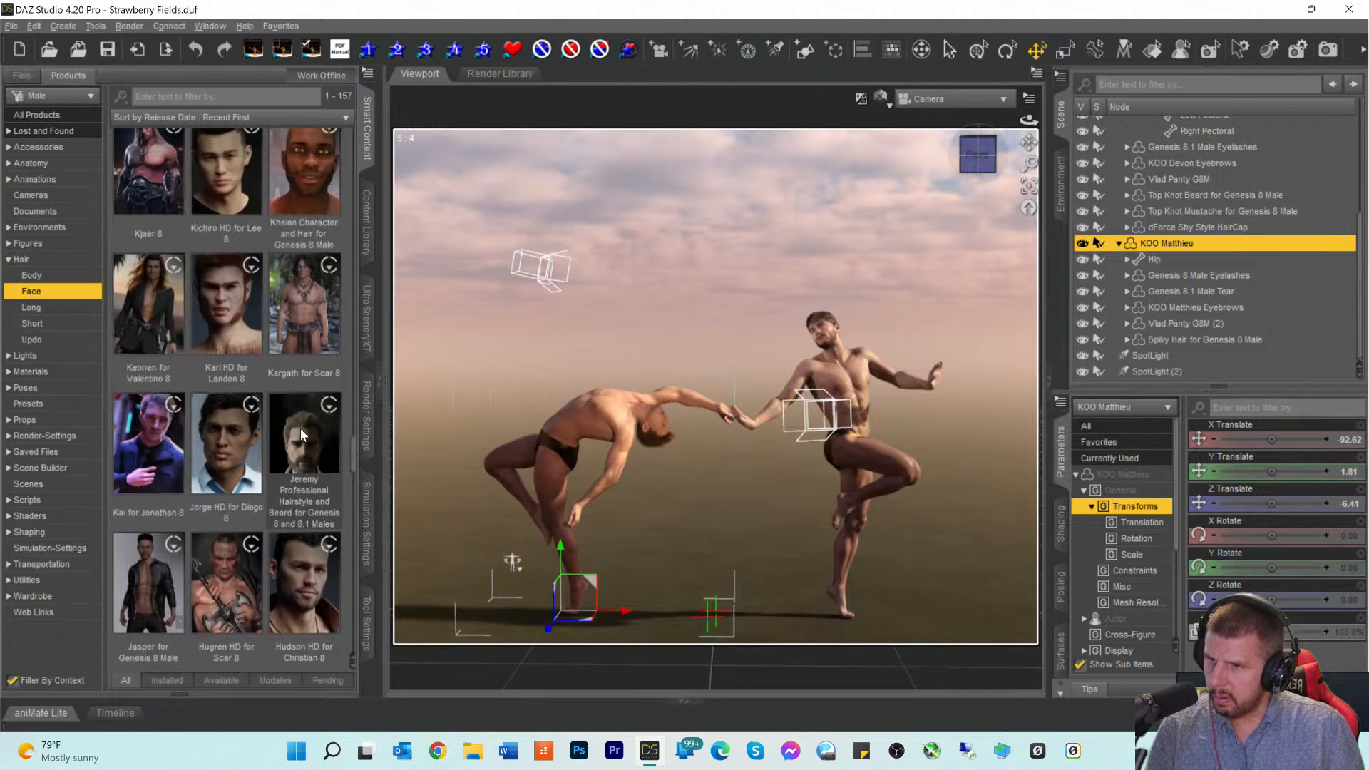
{"action": "scroll", "coordinate": [301, 429], "scroll_direction": "up", "scroll_amount": 3}
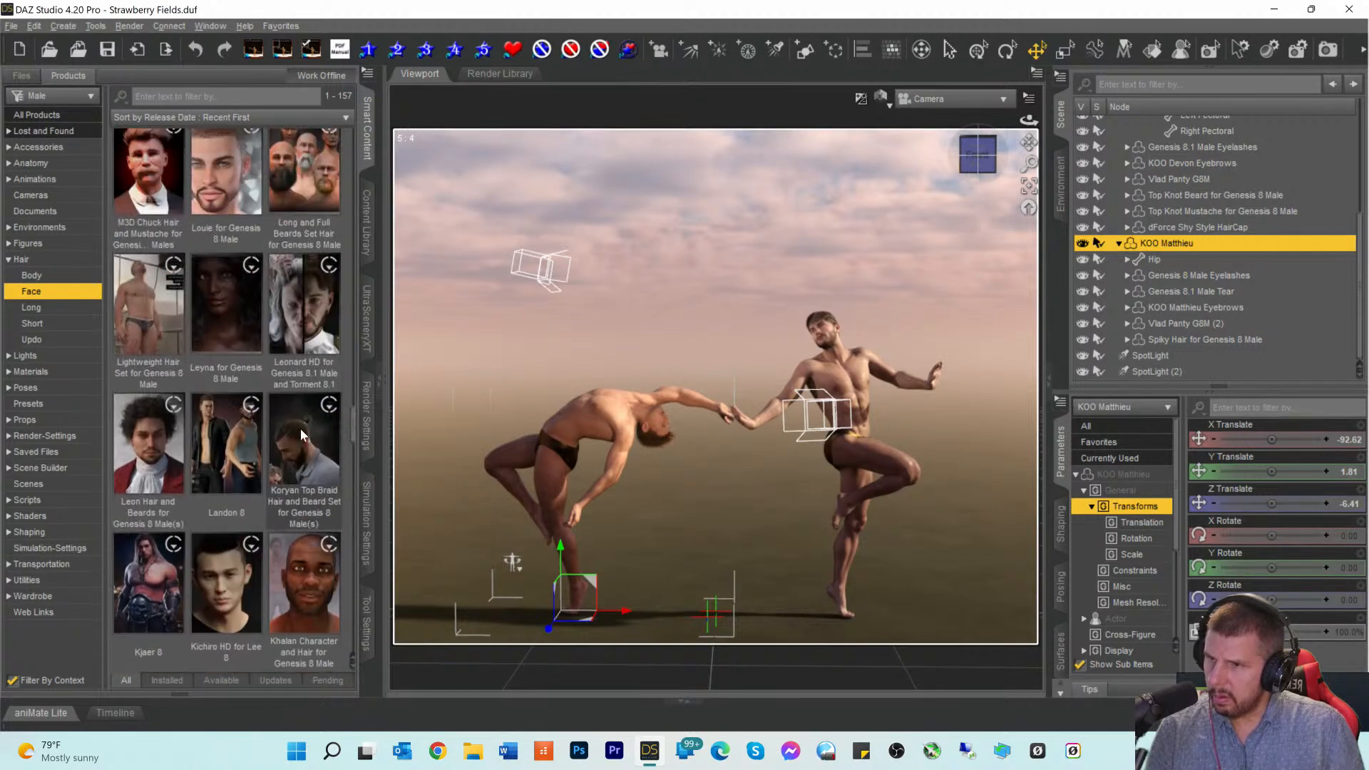
{"action": "scroll", "coordinate": [301, 429], "scroll_direction": "up", "scroll_amount": 2}
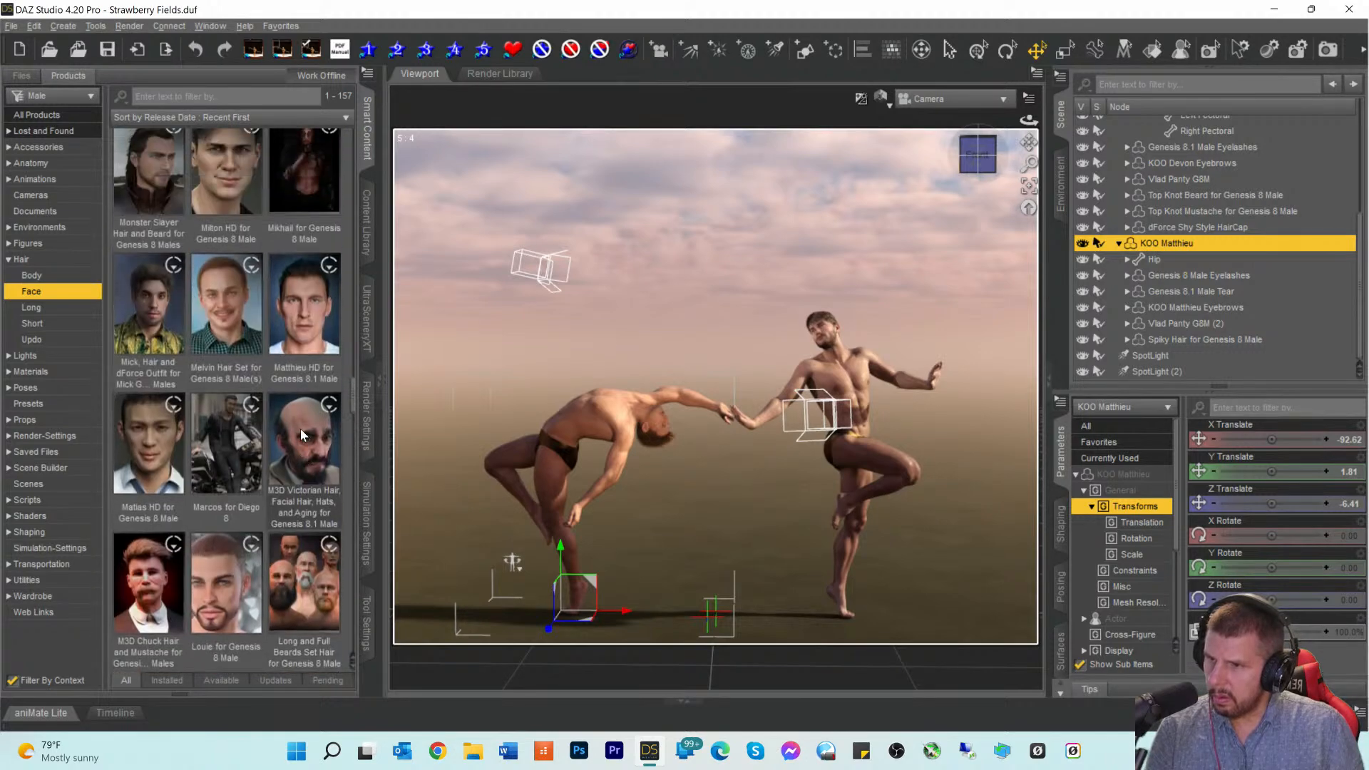
{"action": "scroll", "coordinate": [301, 429], "scroll_direction": "up", "scroll_amount": 2}
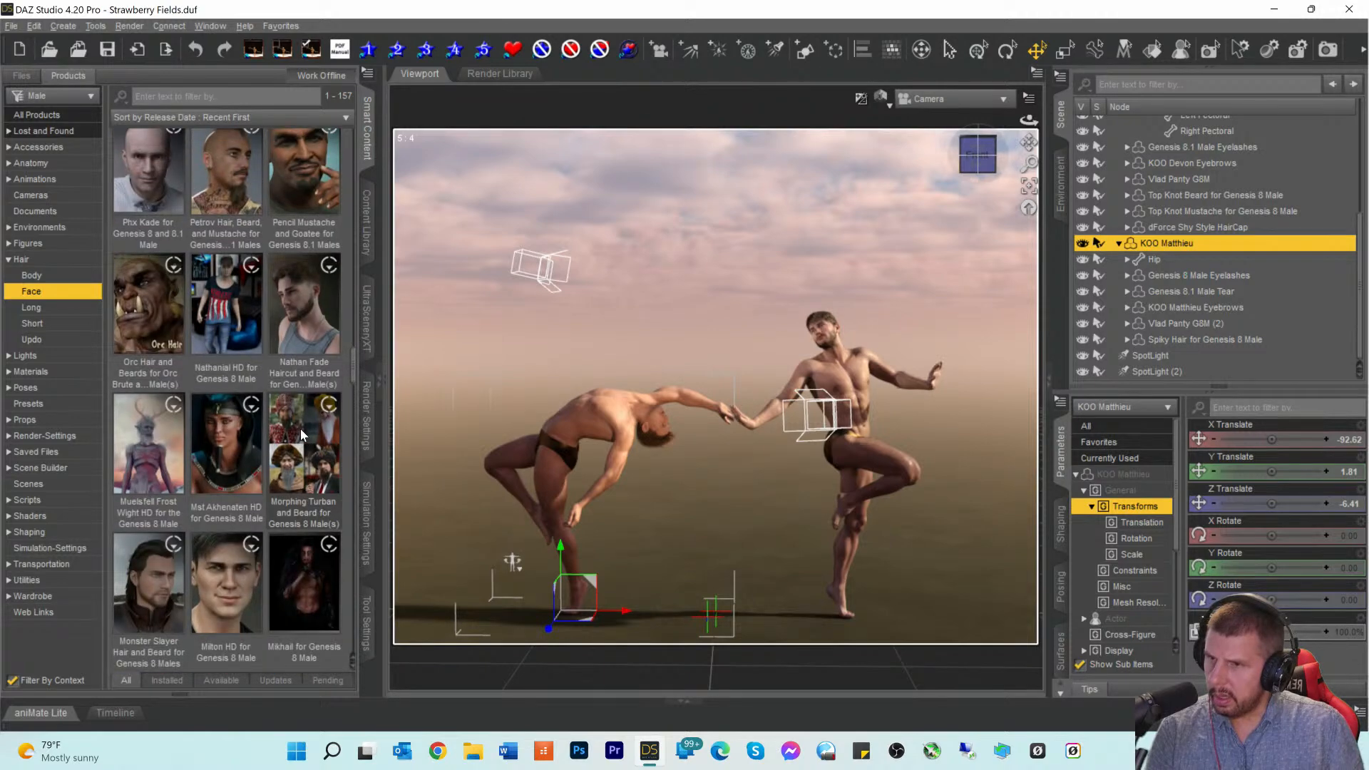
{"action": "scroll", "coordinate": [301, 429], "scroll_direction": "up", "scroll_amount": 3}
{"action": "scroll", "coordinate": [301, 433], "scroll_direction": "up", "scroll_amount": 3}
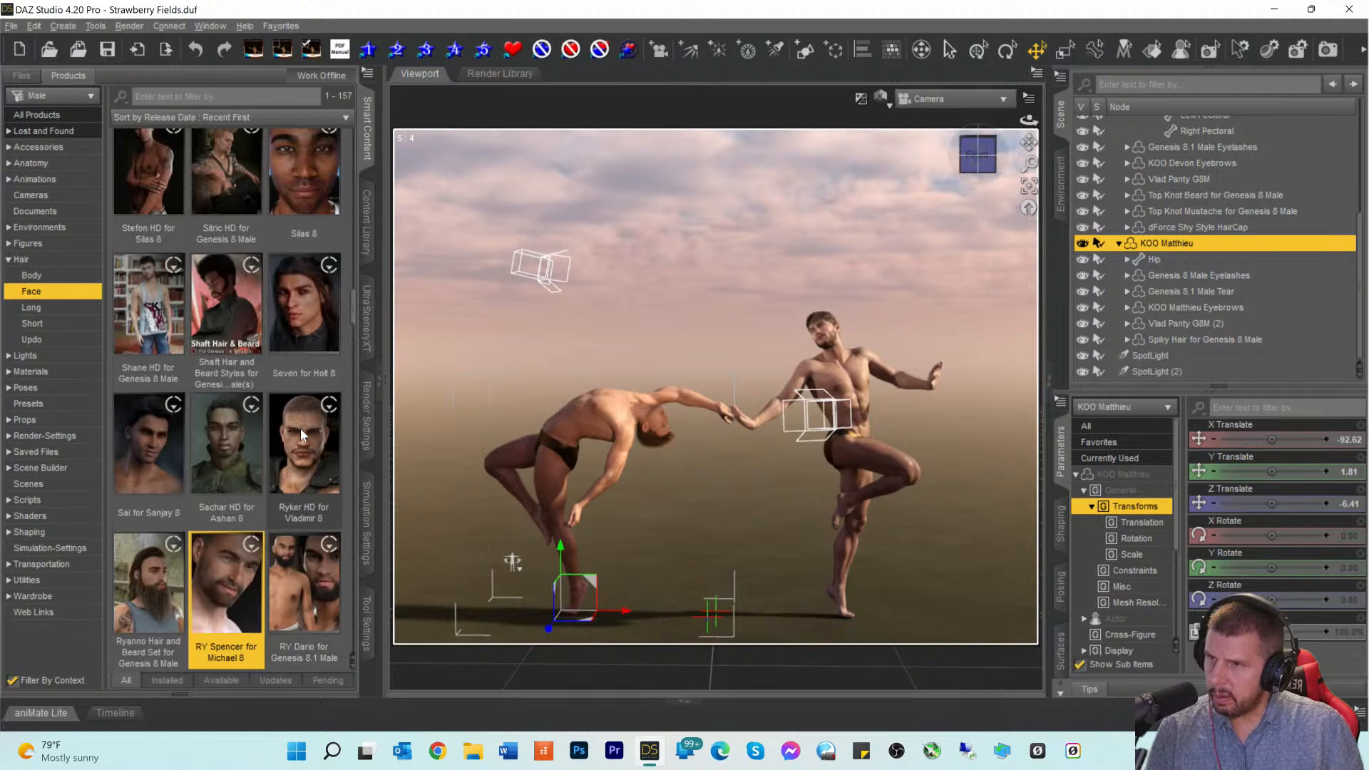
{"action": "scroll", "coordinate": [301, 430], "scroll_direction": "up", "scroll_amount": 6}
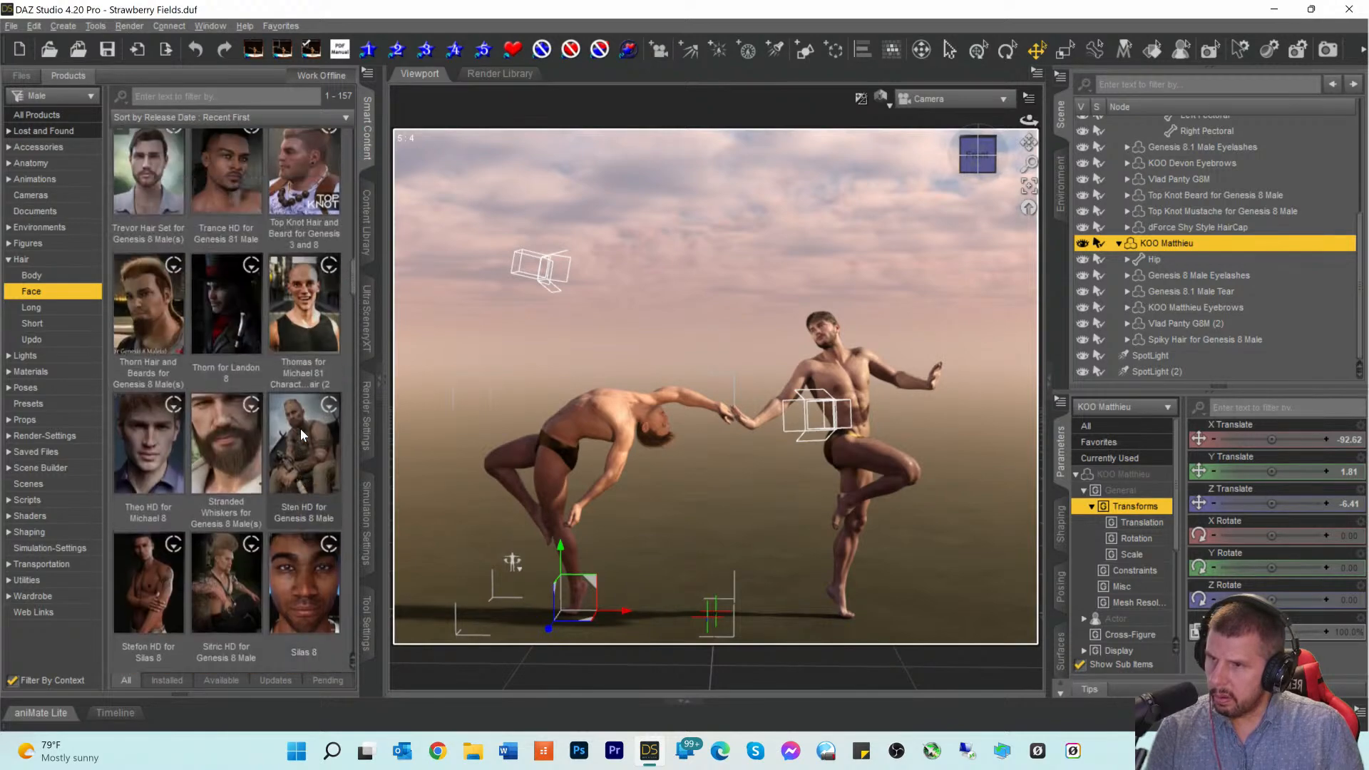
{"action": "scroll", "coordinate": [301, 429], "scroll_direction": "up", "scroll_amount": 3}
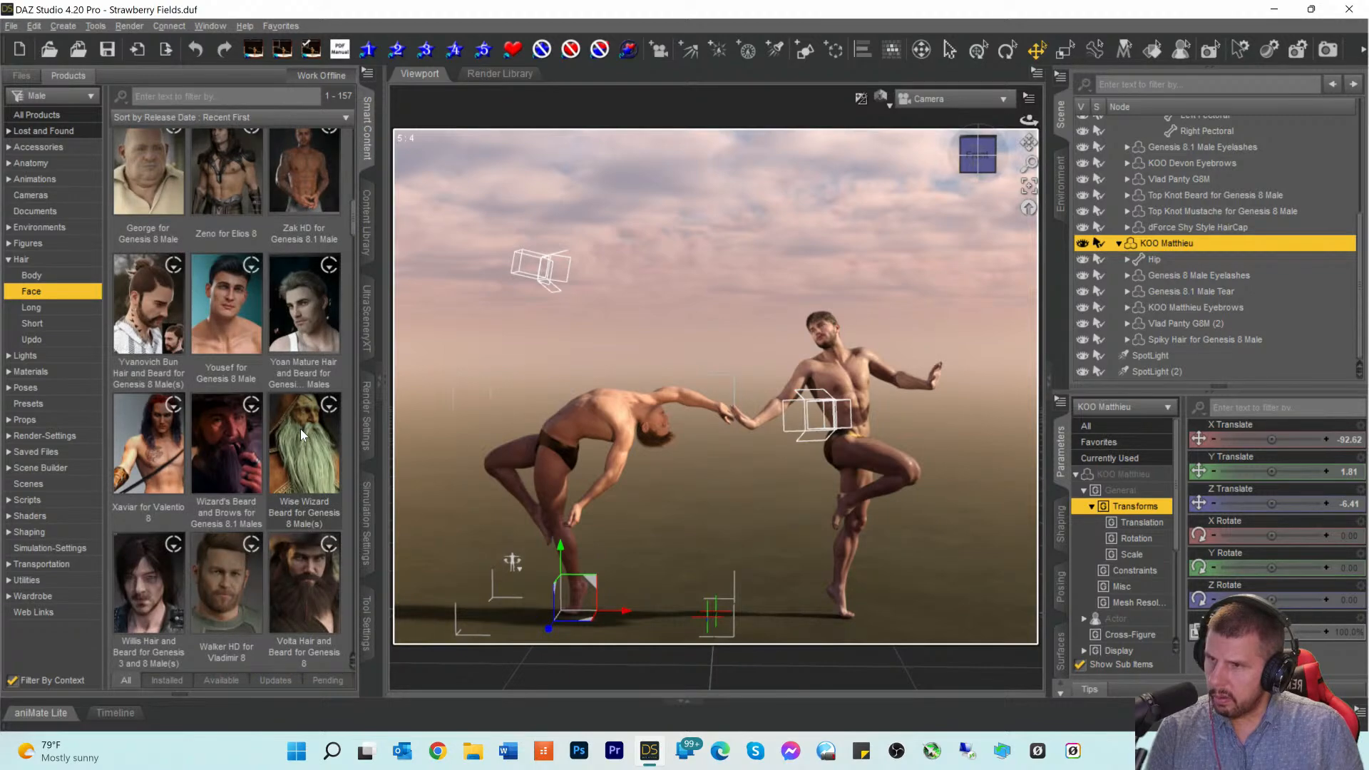
{"action": "scroll", "coordinate": [300, 429], "scroll_direction": "up", "scroll_amount": 3}
{"action": "scroll", "coordinate": [301, 430], "scroll_direction": "up", "scroll_amount": 3}
{"action": "scroll", "coordinate": [301, 429], "scroll_direction": "up", "scroll_amount": 1}
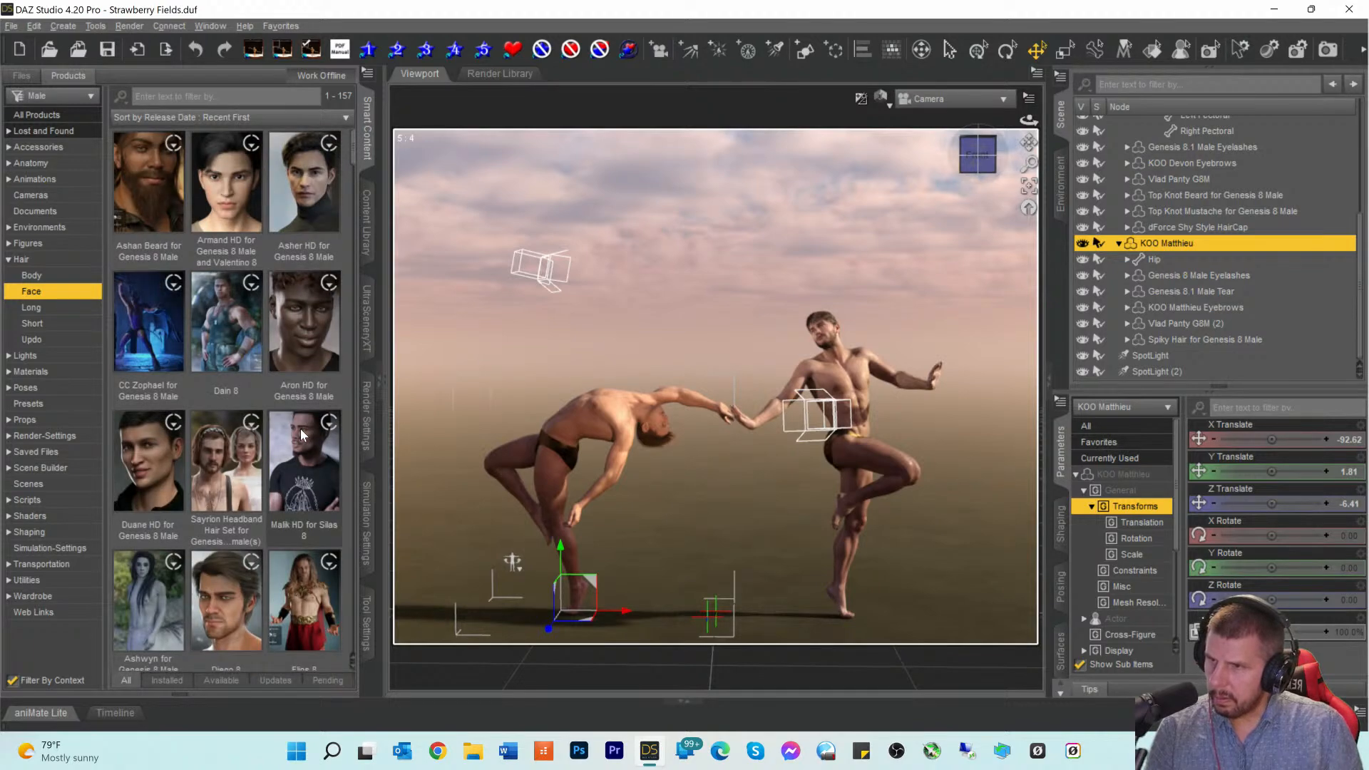
{"action": "scroll", "coordinate": [300, 429], "scroll_direction": "up", "scroll_amount": 5}
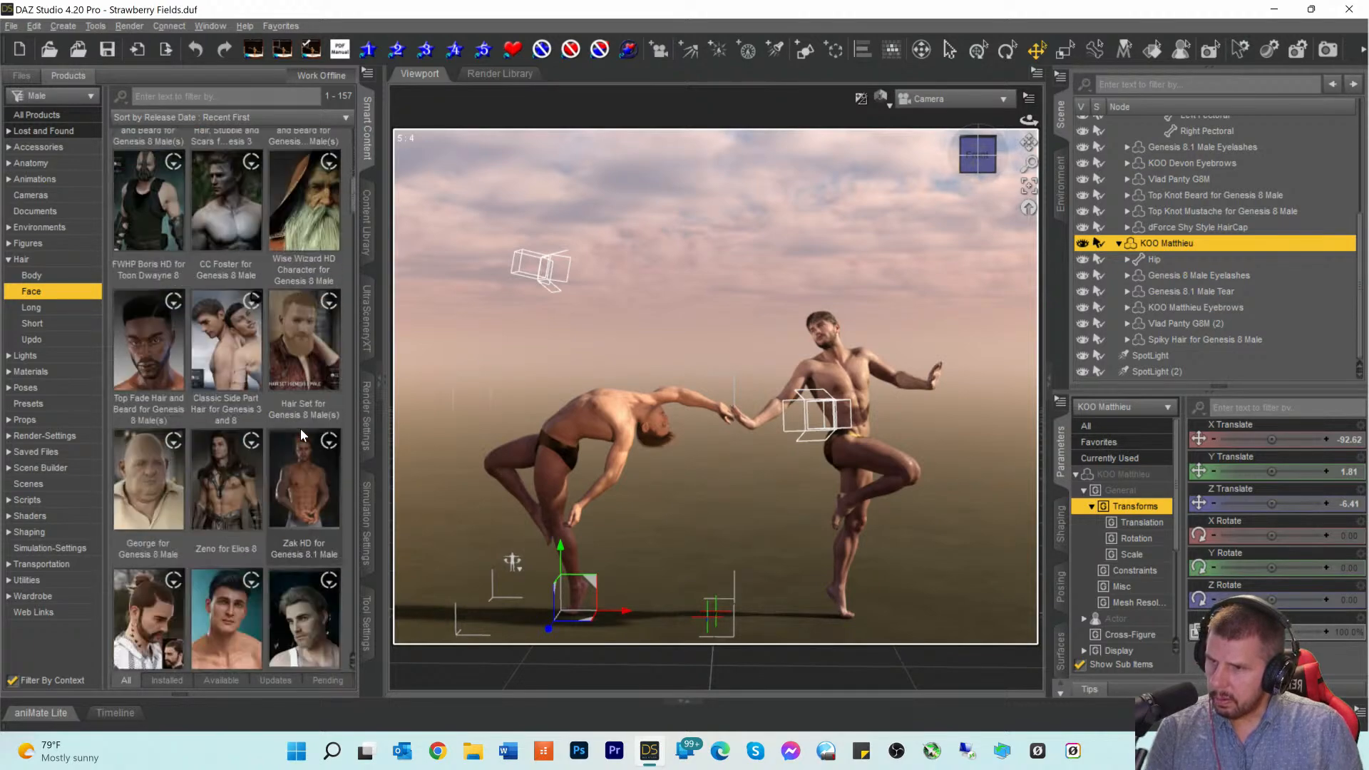
Step: Sort the face hair products by release date, oldest first, and look through them for another beard for KOO Matthieu
{"action": "left_click", "coordinate": [205, 117]}
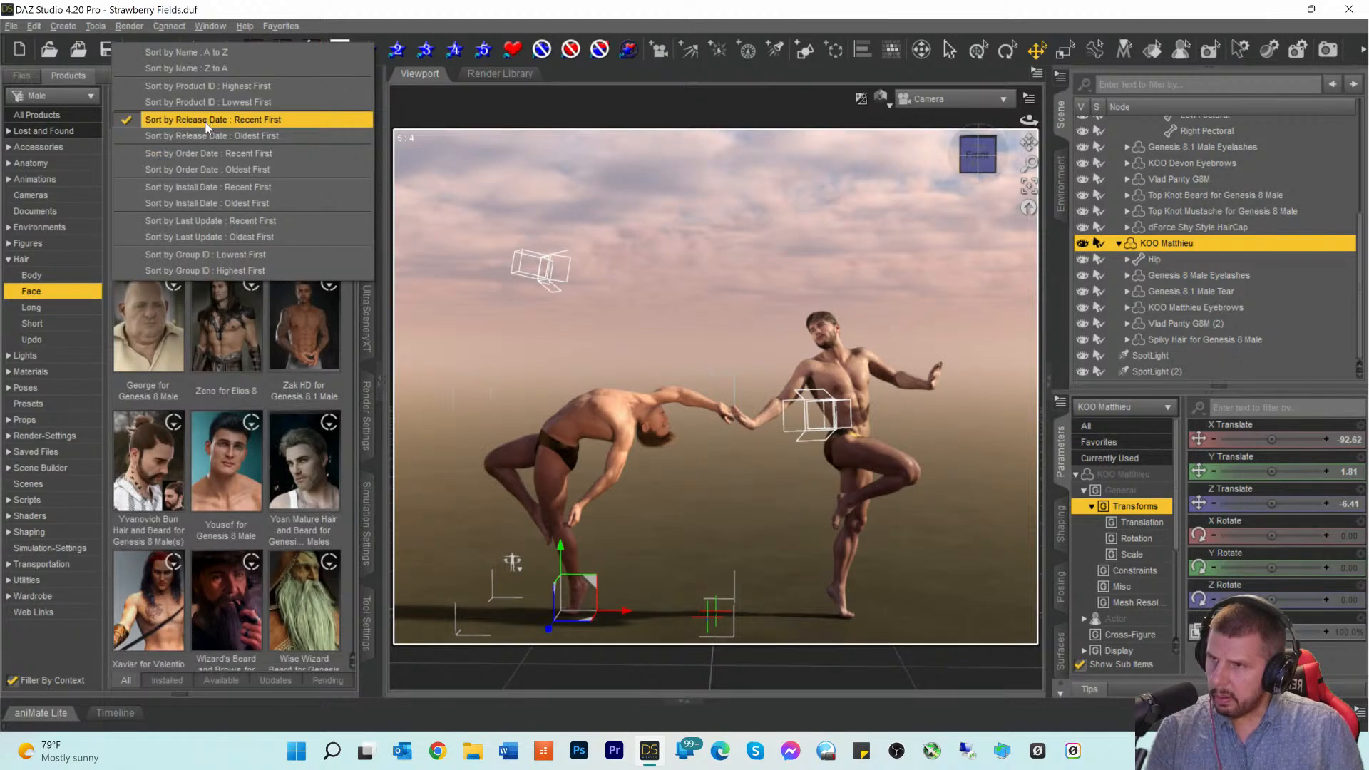
{"action": "left_click", "coordinate": [205, 137]}
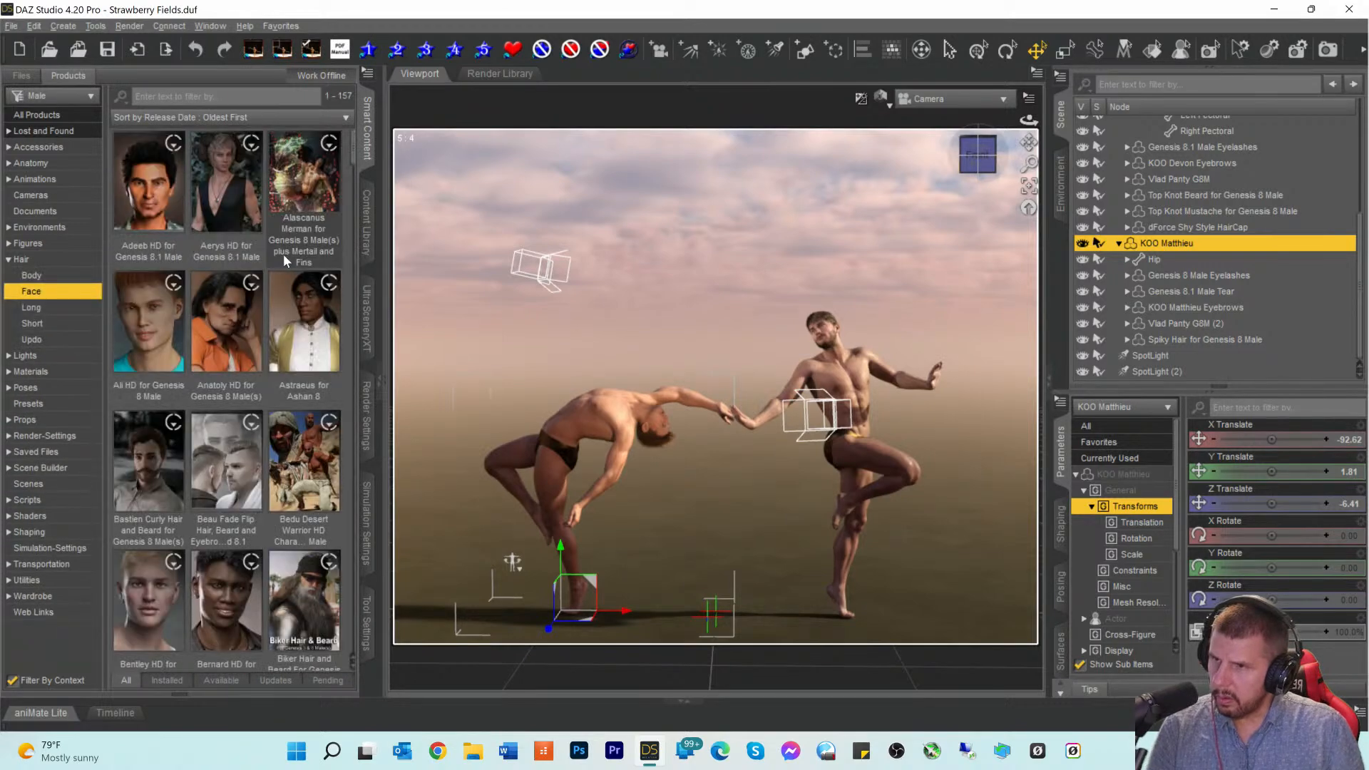
{"action": "scroll", "coordinate": [284, 254], "scroll_direction": "down", "scroll_amount": 3}
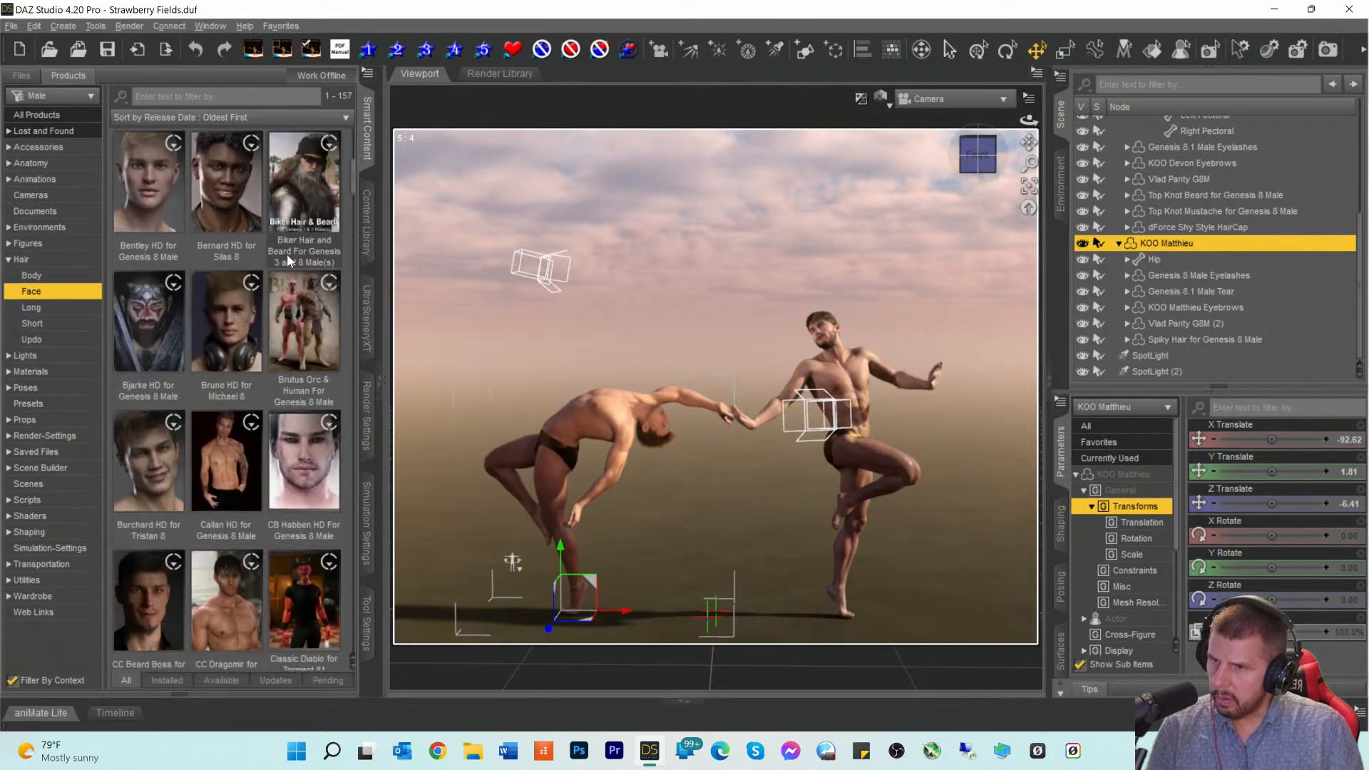
{"action": "scroll", "coordinate": [286, 254], "scroll_direction": "down", "scroll_amount": 3}
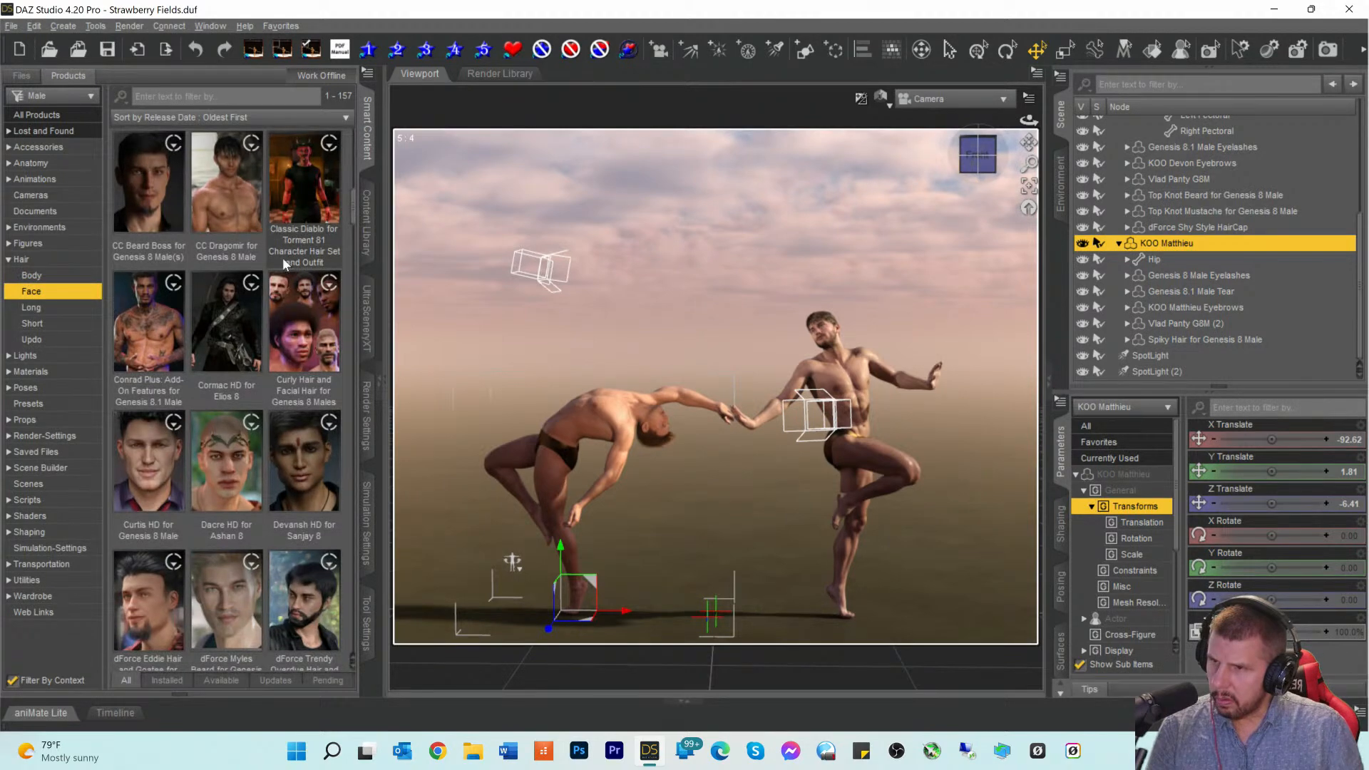
{"action": "mouse_move", "coordinate": [157, 320]}
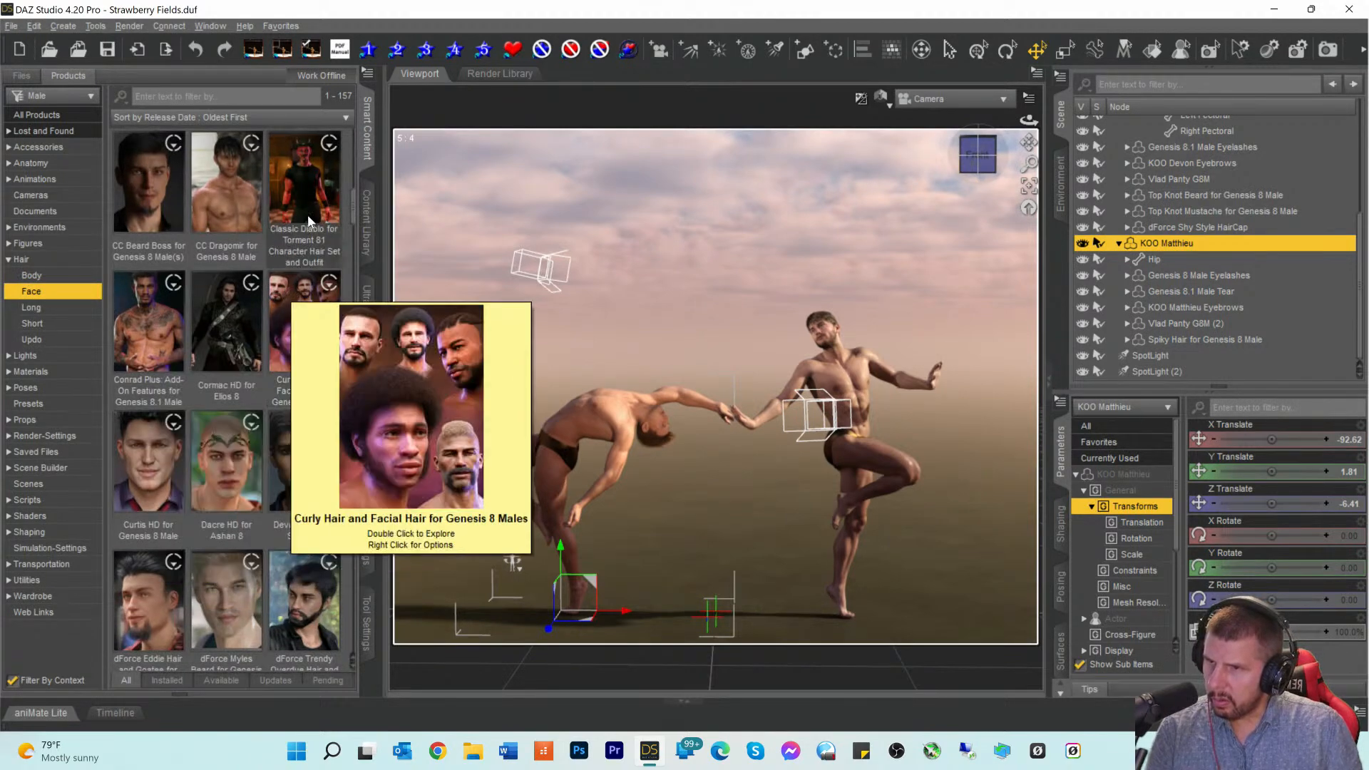
{"action": "mouse_move", "coordinate": [311, 202]}
{"action": "scroll", "coordinate": [310, 205], "scroll_direction": "down", "scroll_amount": 3}
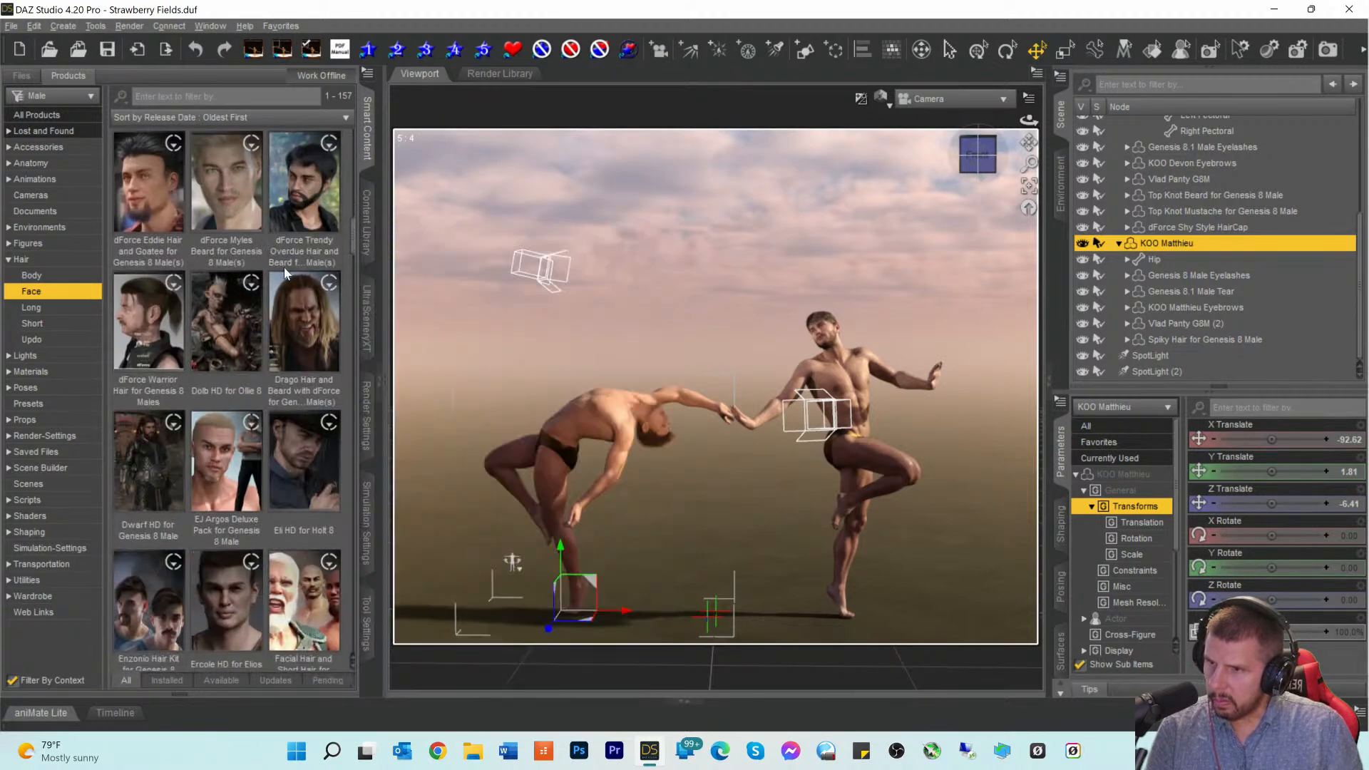
{"action": "scroll", "coordinate": [284, 268], "scroll_direction": "down", "scroll_amount": 3}
{"action": "scroll", "coordinate": [284, 268], "scroll_direction": "down", "scroll_amount": 3}
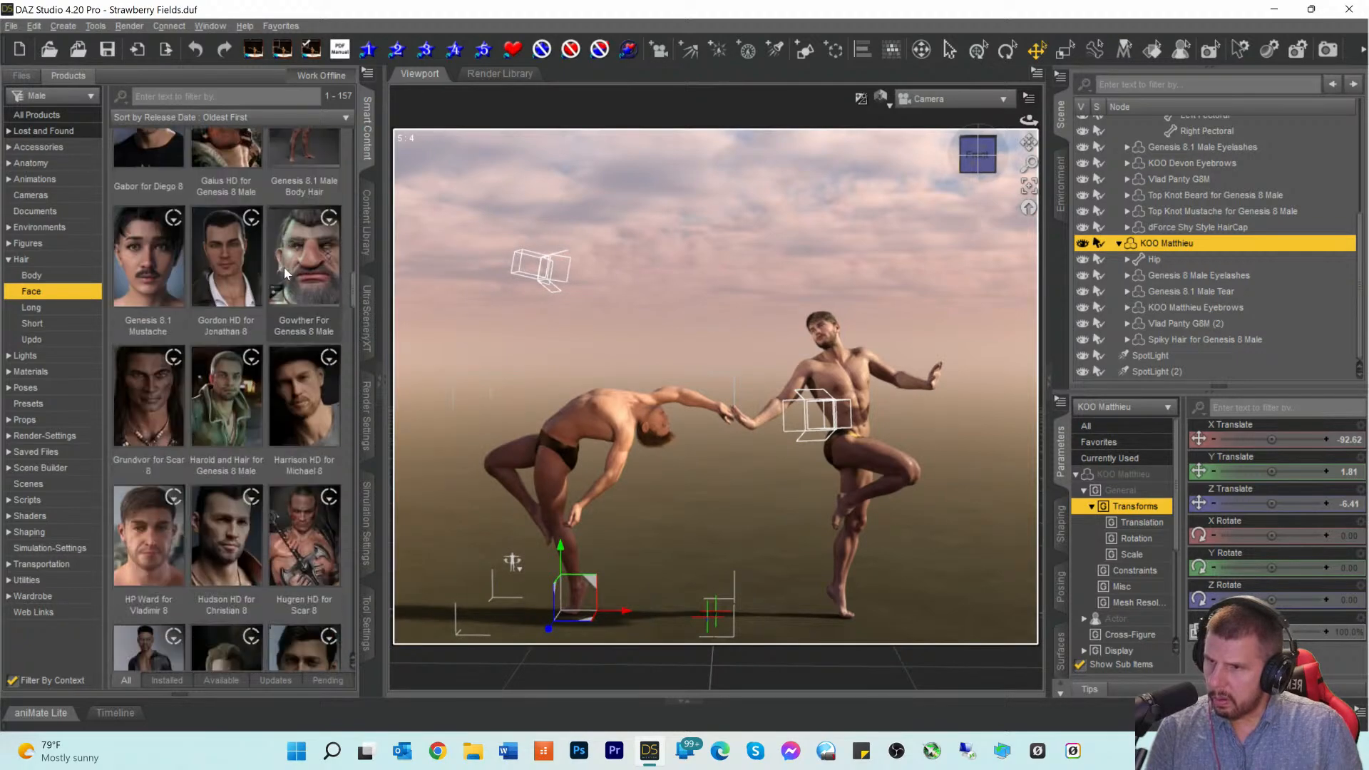
{"action": "scroll", "coordinate": [284, 267], "scroll_direction": "down", "scroll_amount": 3}
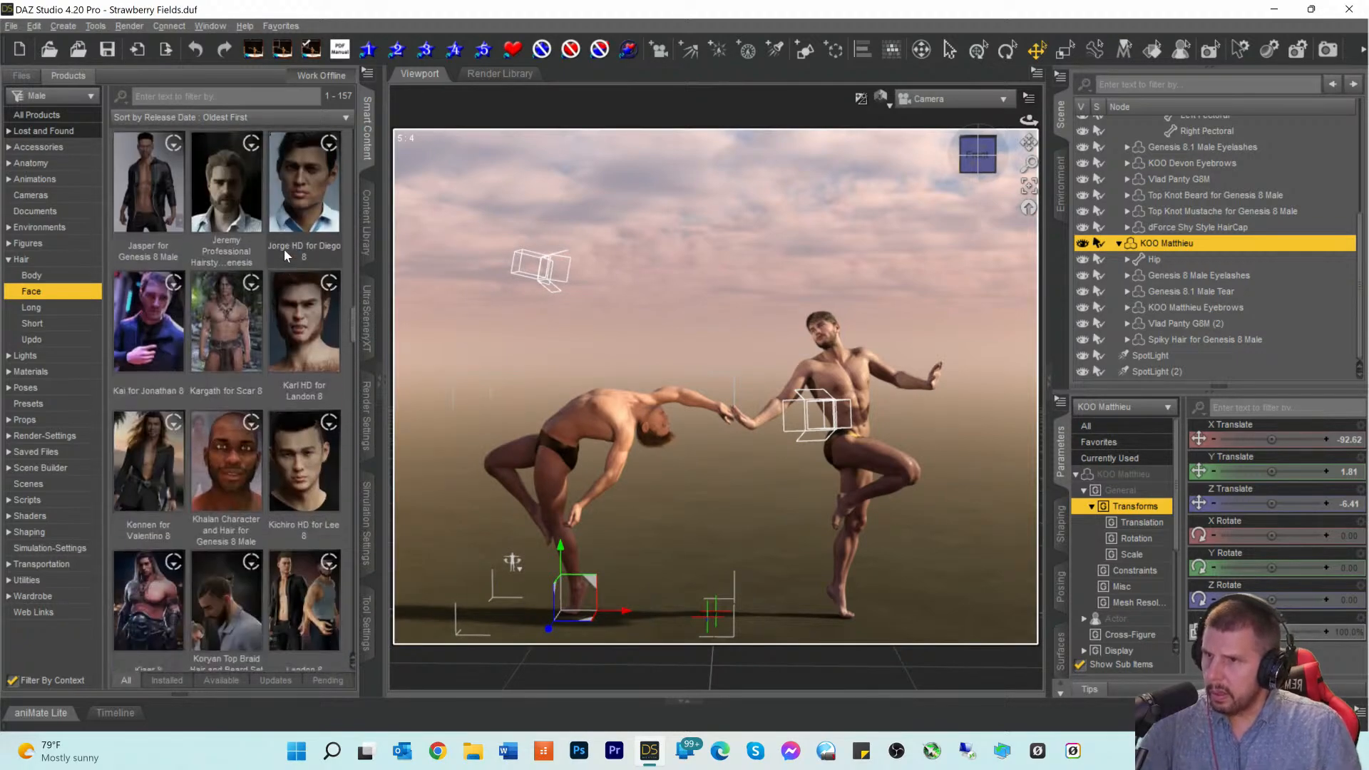
{"action": "scroll", "coordinate": [284, 250], "scroll_direction": "down", "scroll_amount": 3}
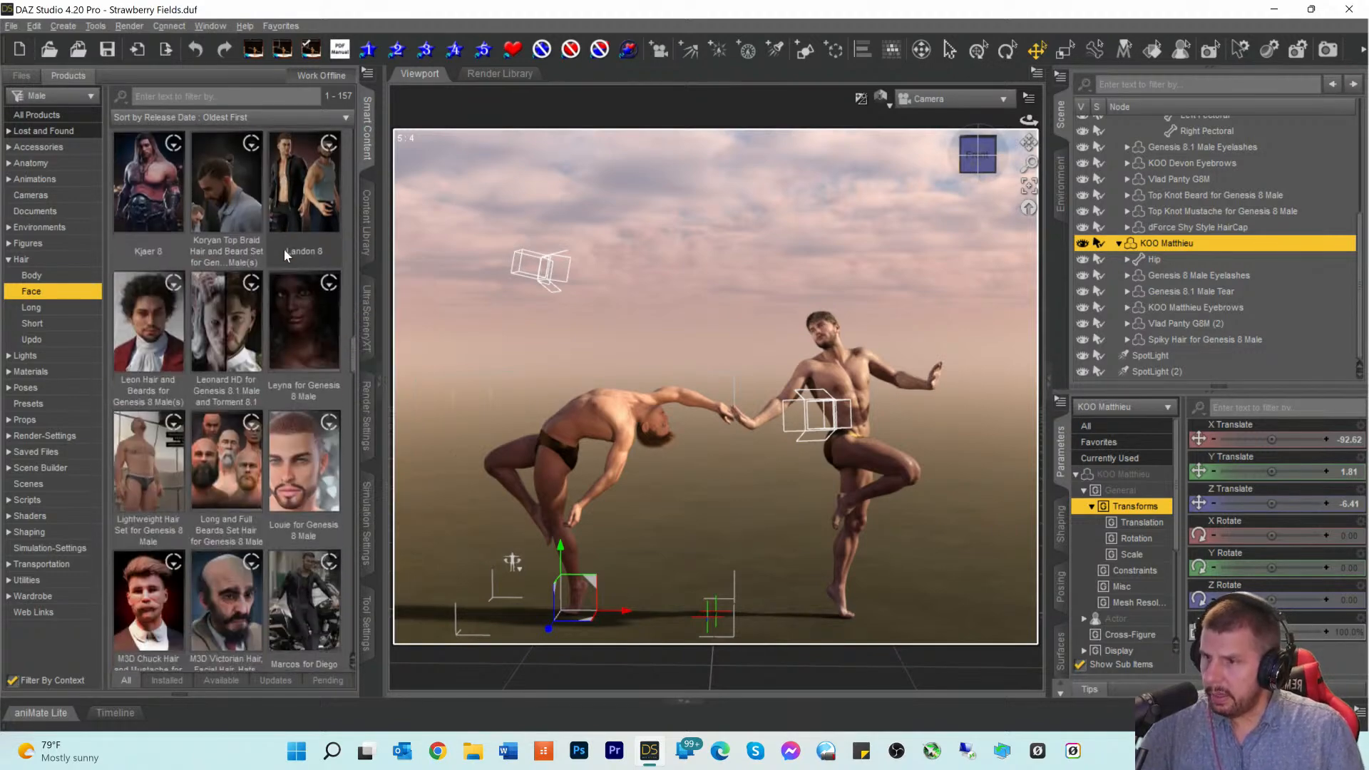
Step: Load the Leon Goatee from Leon Hair and Beards for Genesis 8 Male(s) onto KOO Matthieu
{"action": "mouse_move", "coordinate": [143, 351]}
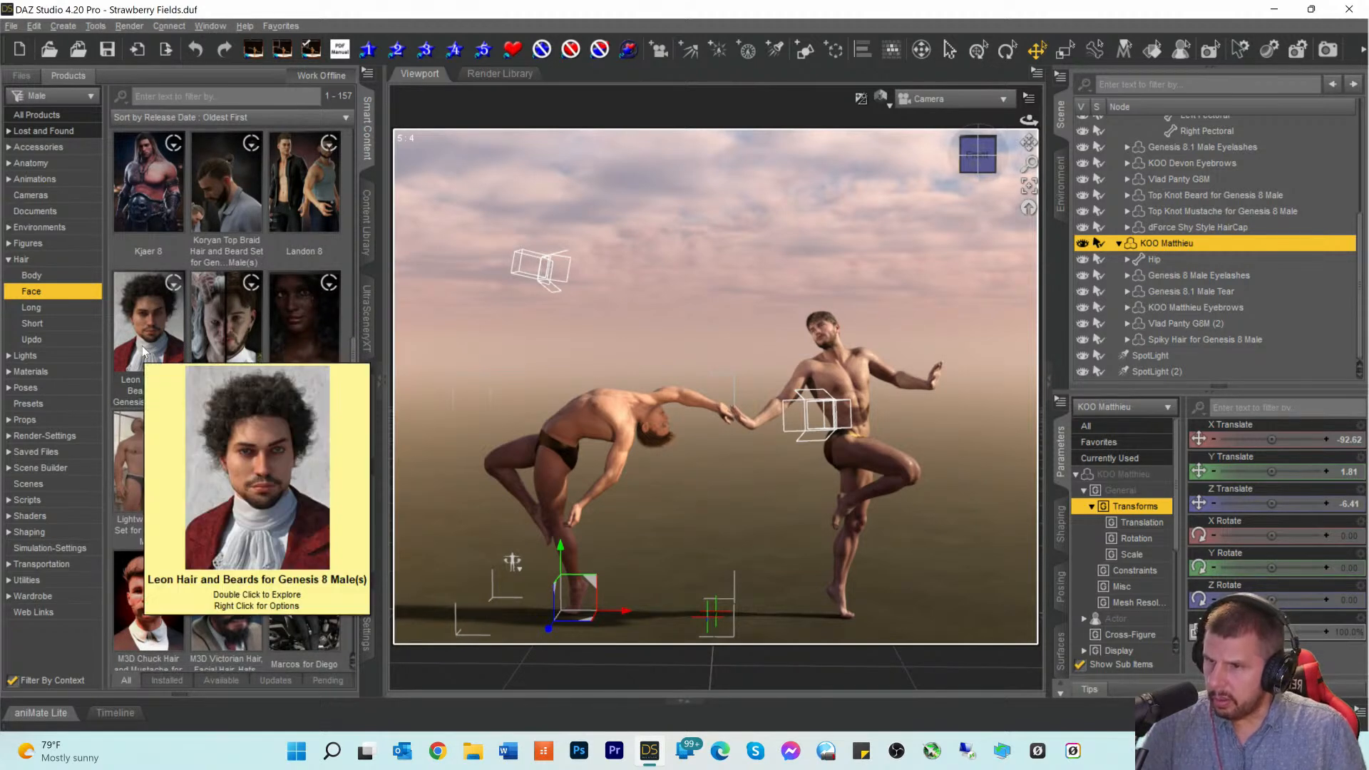
{"action": "double_click", "coordinate": [142, 345]}
{"action": "left_click", "coordinate": [250, 285]}
{"action": "double_click", "coordinate": [256, 299]}
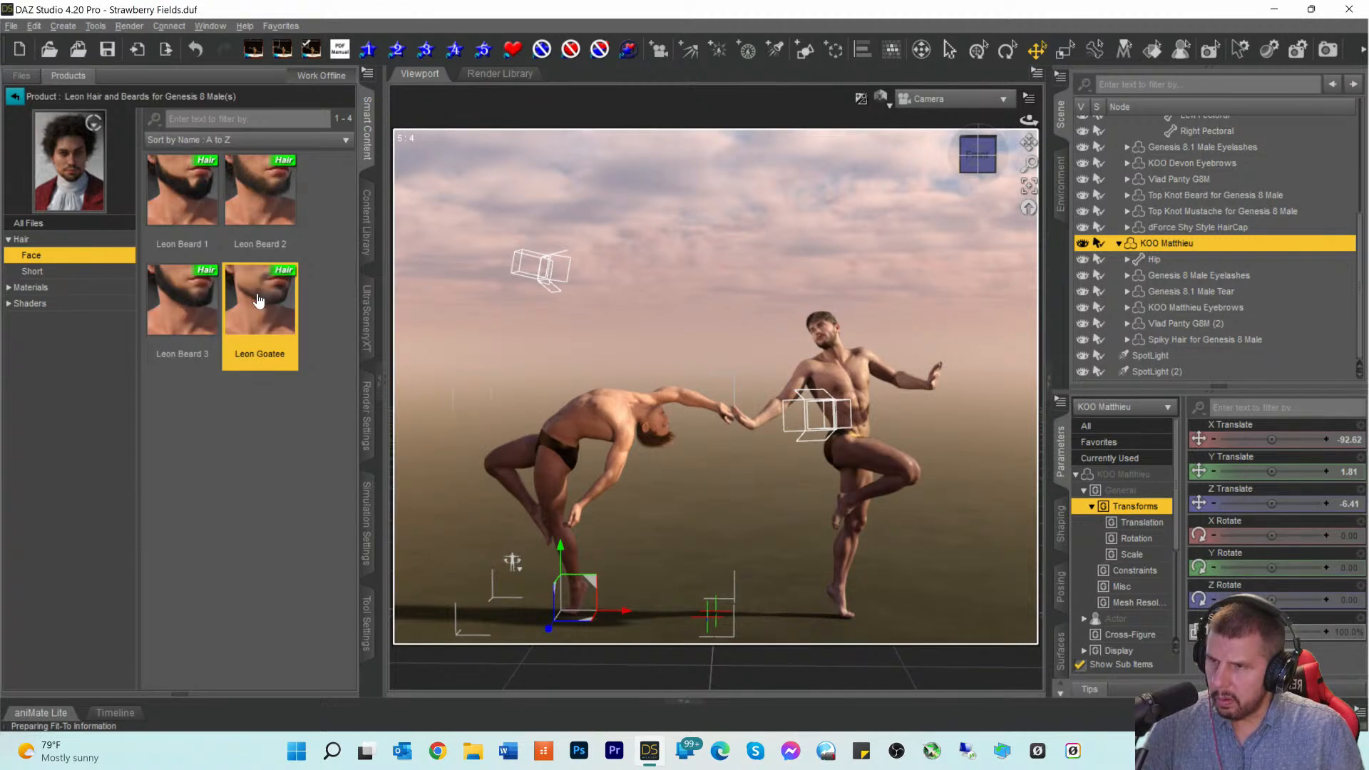
{"action": "mouse_move", "coordinate": [255, 306]}
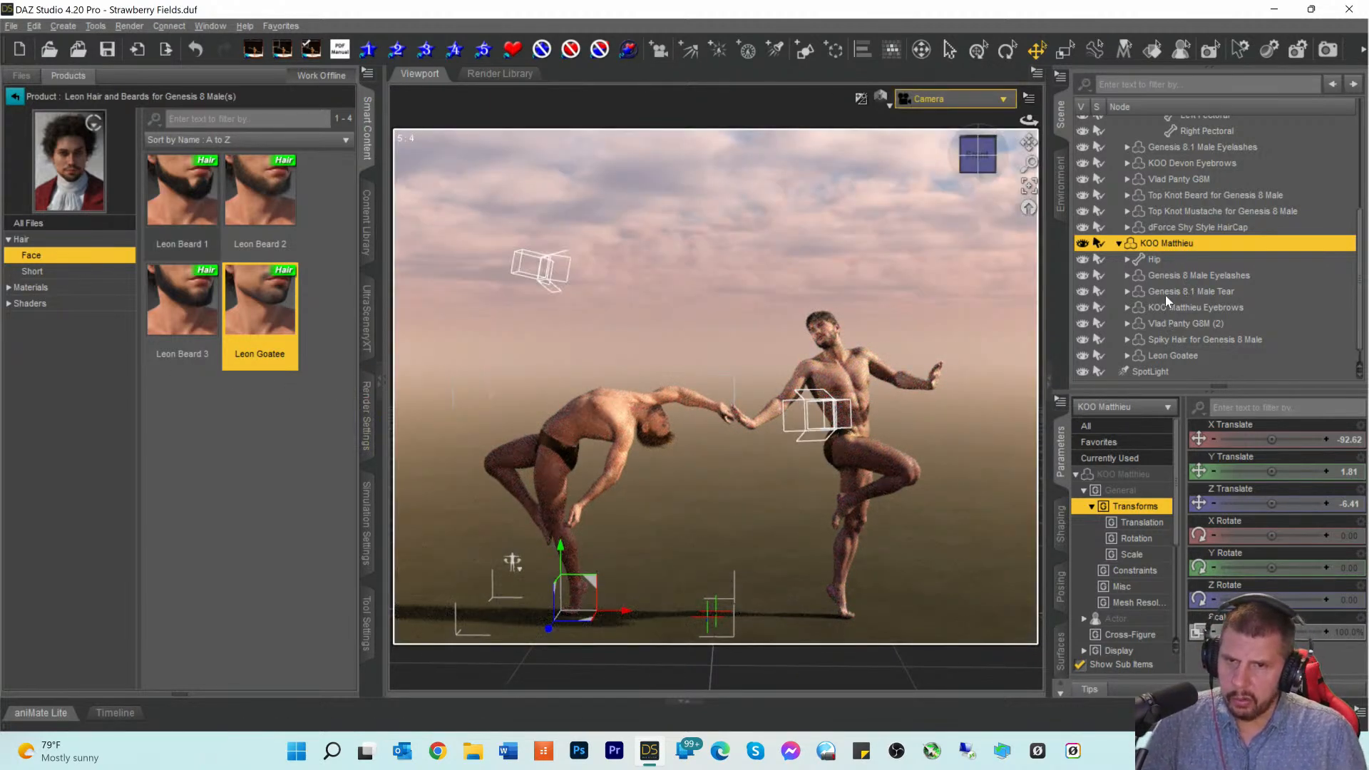
Step: Select KOO Matthieu's Spiky Hair for Genesis 8 Male and open the materials of the Spiky Hair for Genesis 3 and 8 product
{"action": "left_click", "coordinate": [1164, 229]}
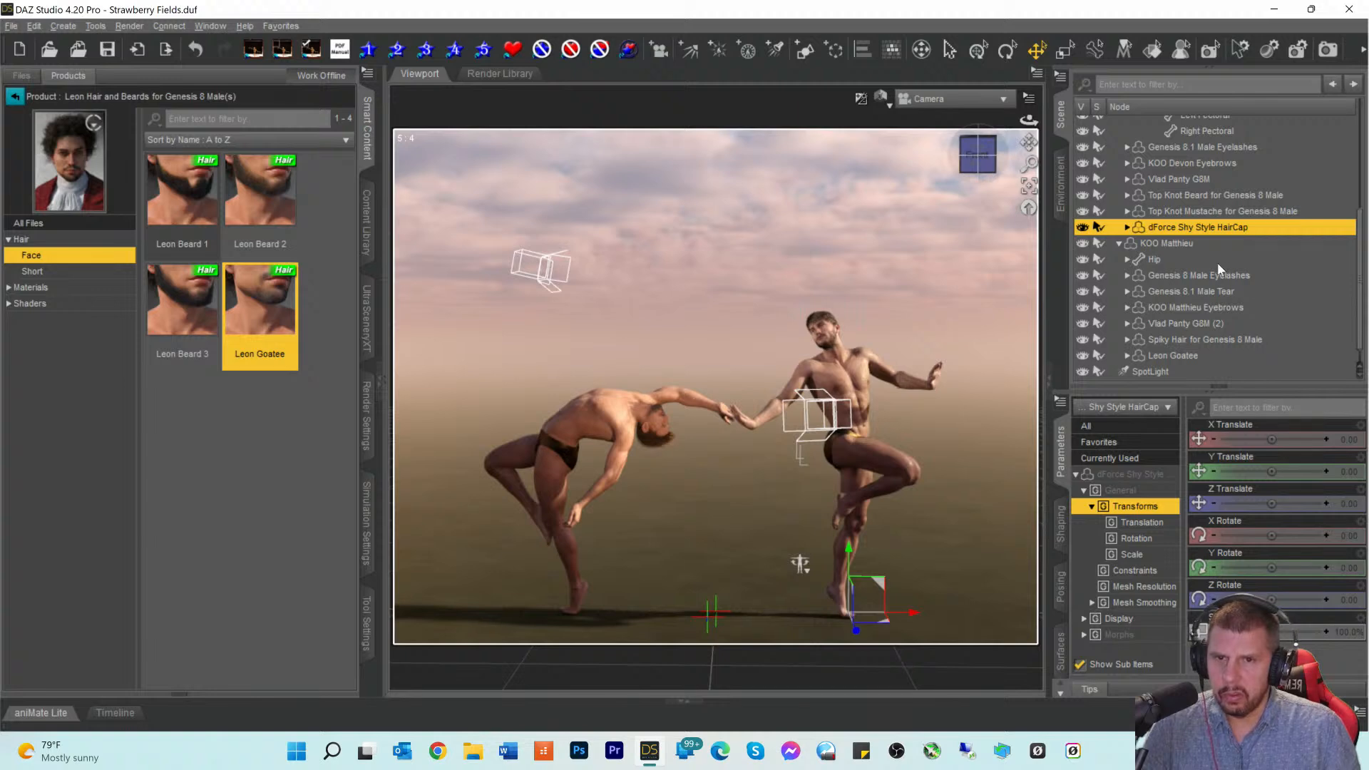
{"action": "left_click", "coordinate": [1153, 243]}
{"action": "scroll", "coordinate": [1197, 273], "scroll_direction": "down", "scroll_amount": 1}
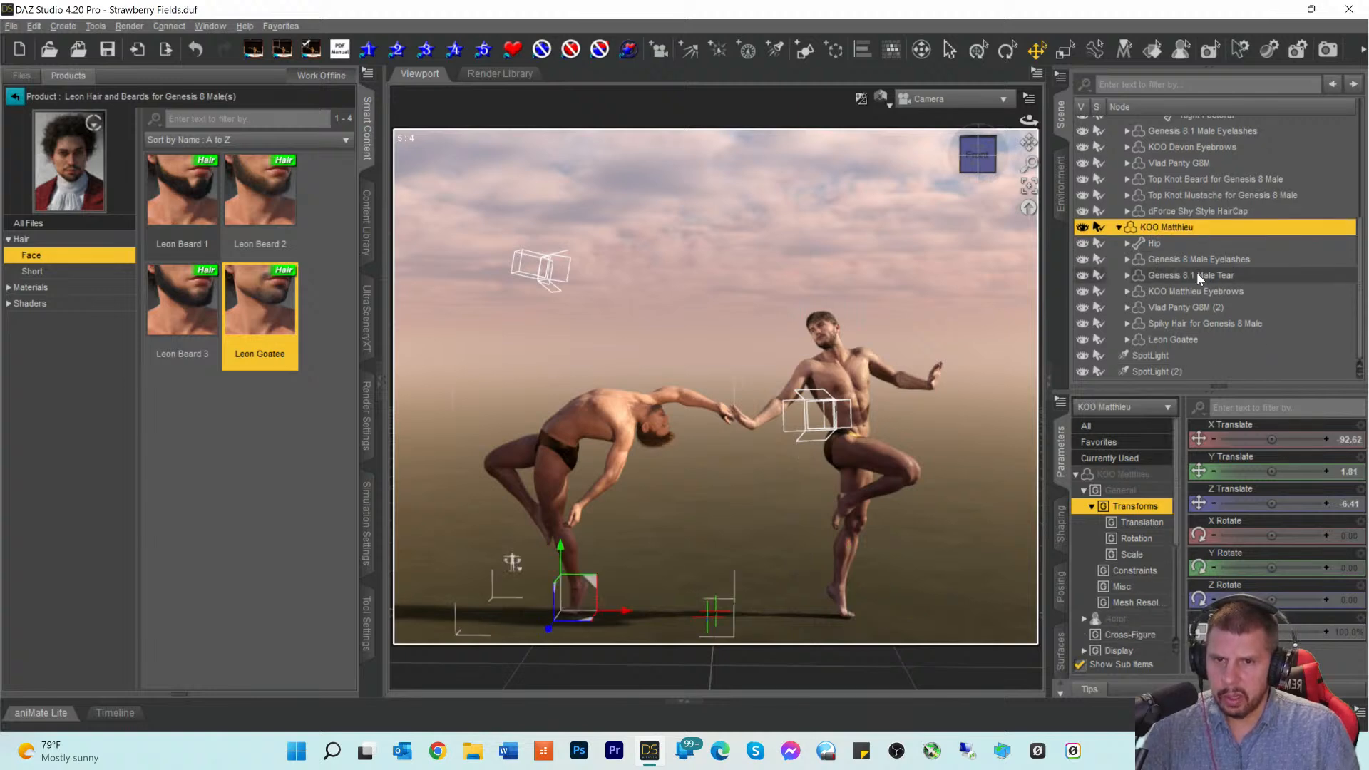
{"action": "left_click", "coordinate": [1156, 321]}
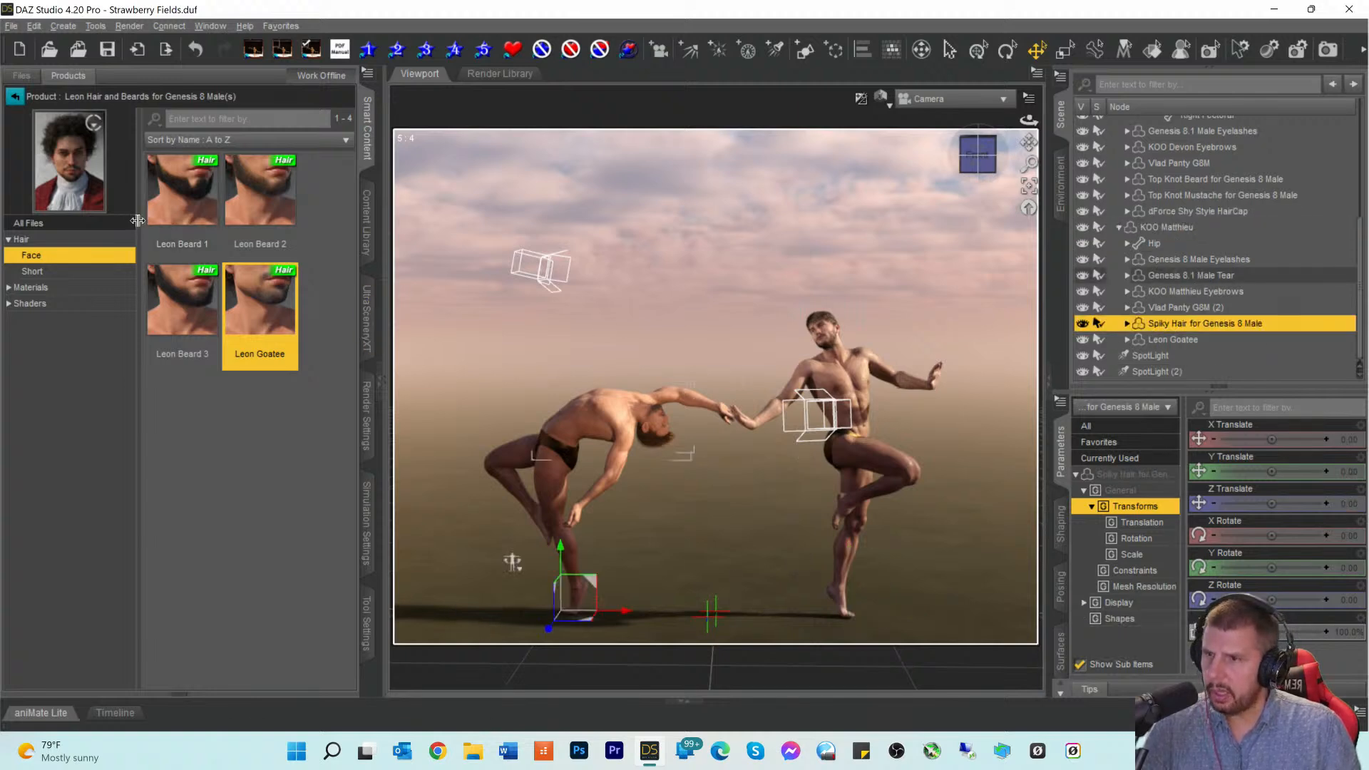
{"action": "left_click", "coordinate": [17, 98]}
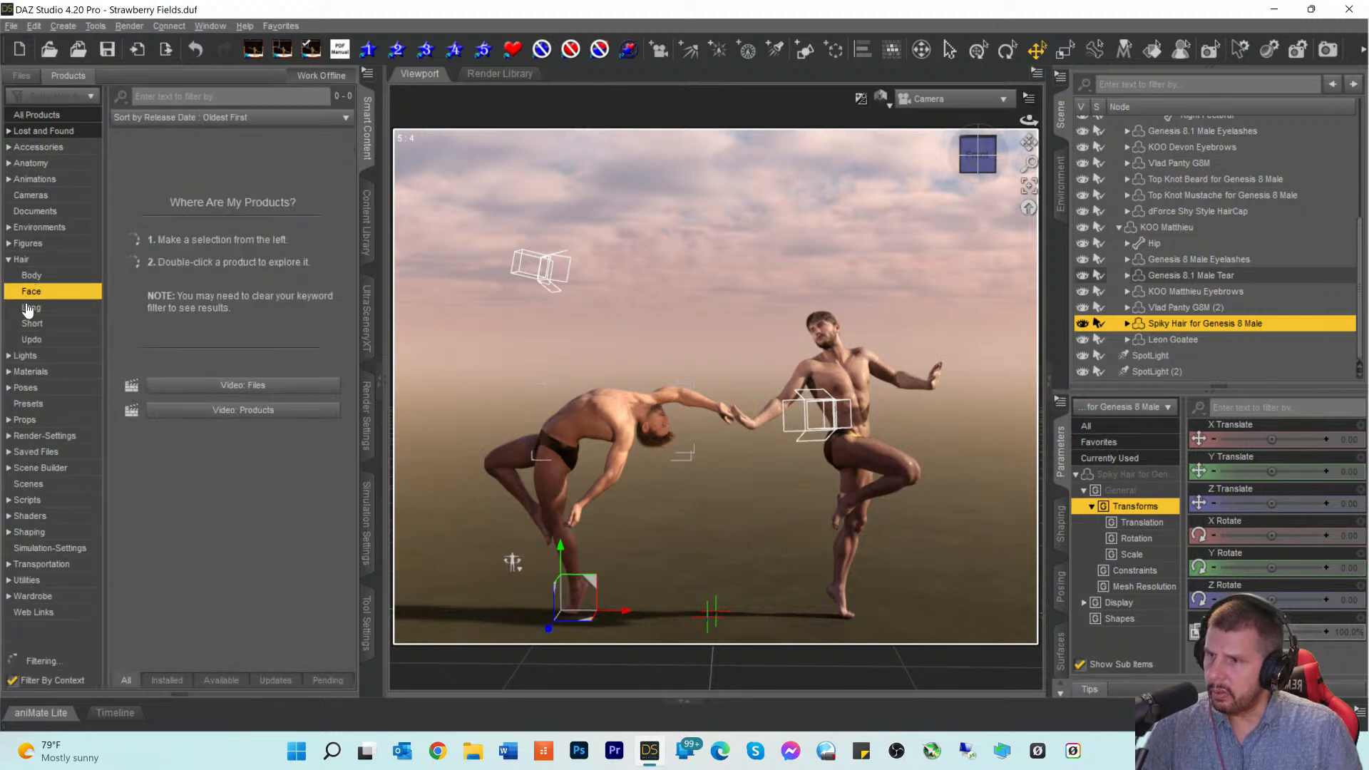
{"action": "left_click", "coordinate": [26, 372]}
{"action": "double_click", "coordinate": [145, 198]}
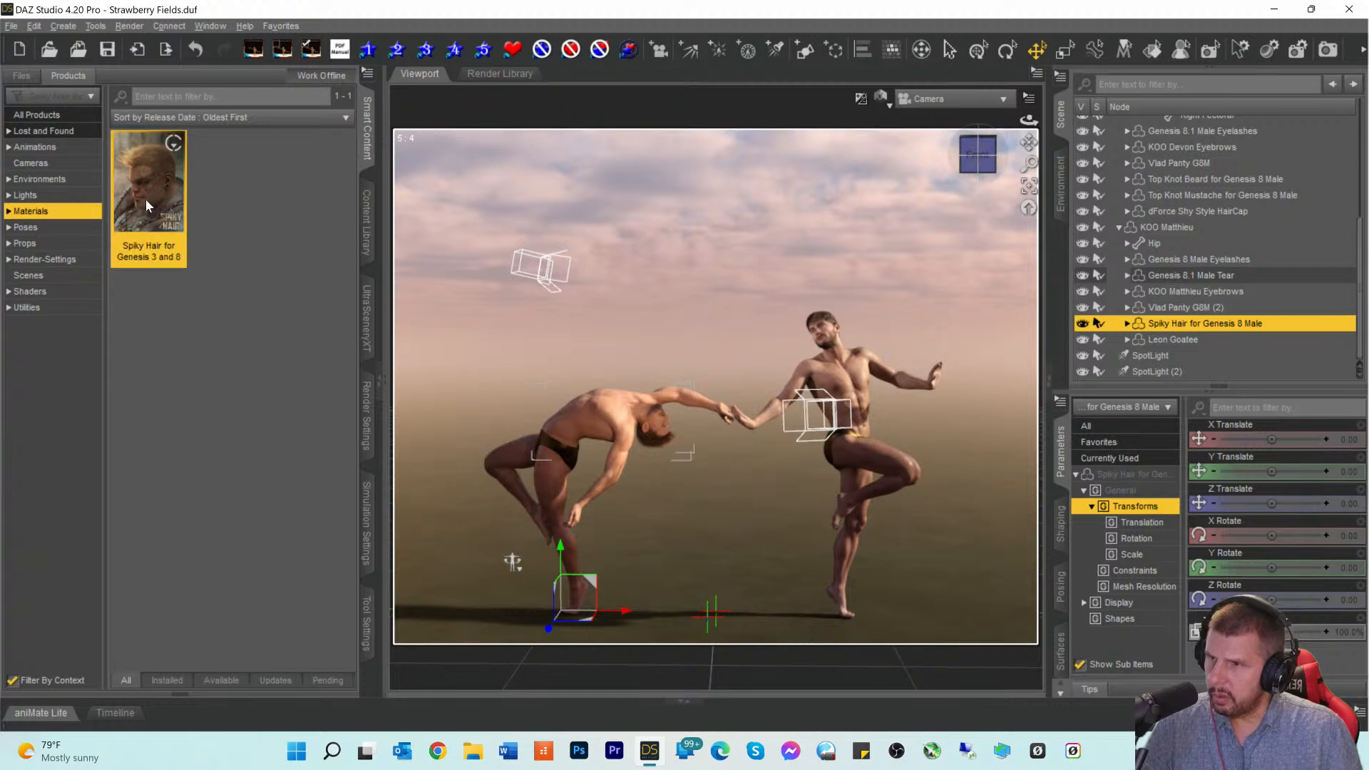
Step: Apply the Spiky Hair 05 Light Brown material preset to KOO Matthieu's spiky hair
{"action": "scroll", "coordinate": [206, 371], "scroll_direction": "down", "scroll_amount": 5}
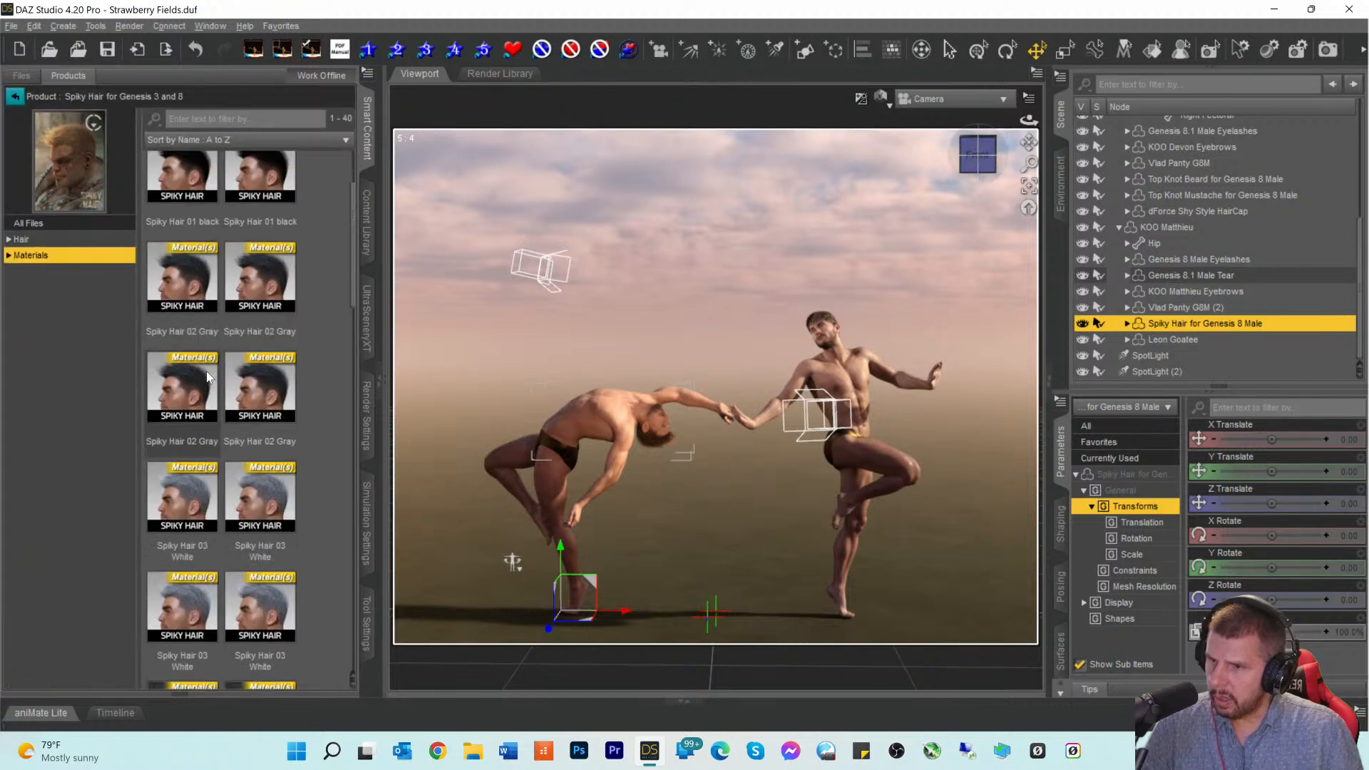
{"action": "scroll", "coordinate": [207, 371], "scroll_direction": "down", "scroll_amount": 3}
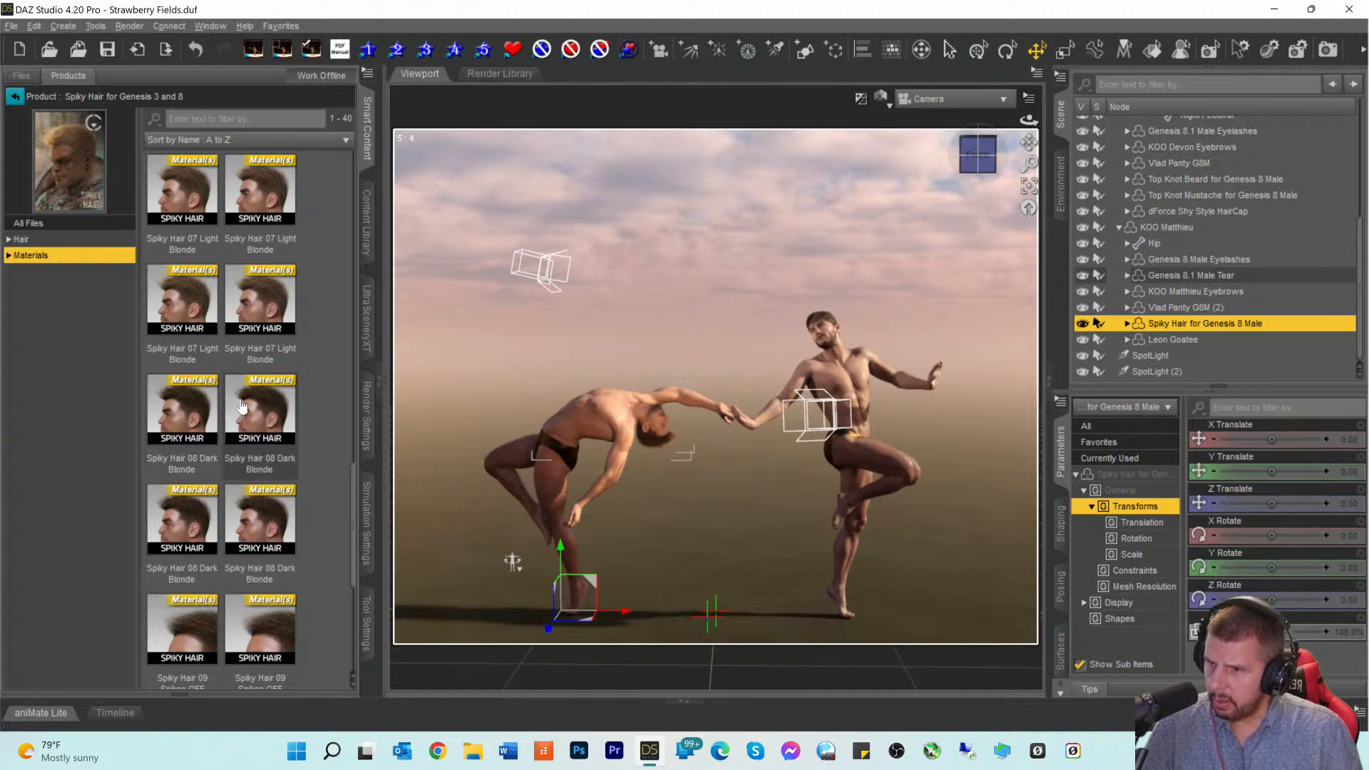
{"action": "scroll", "coordinate": [265, 405], "scroll_direction": "down", "scroll_amount": 2}
{"action": "scroll", "coordinate": [265, 405], "scroll_direction": "down", "scroll_amount": 2}
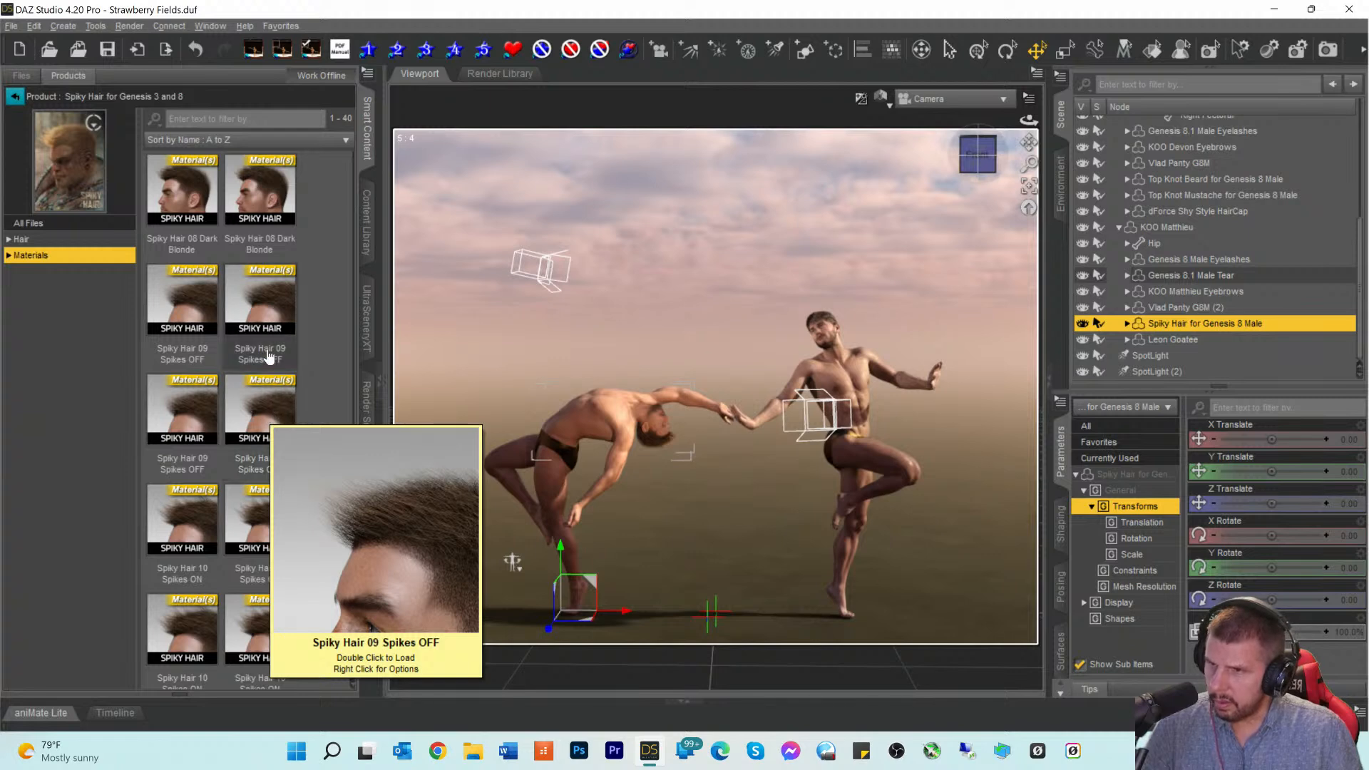
{"action": "scroll", "coordinate": [265, 360], "scroll_direction": "up", "scroll_amount": 5}
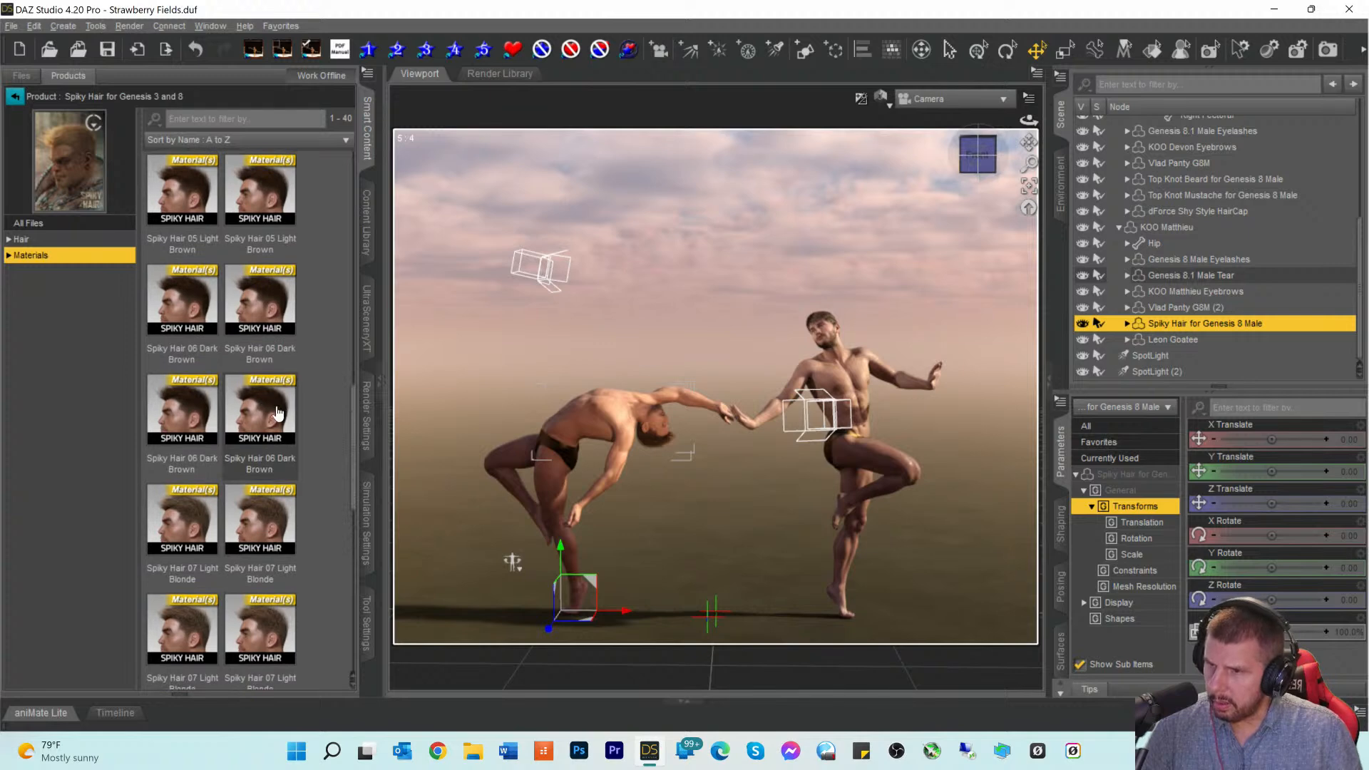
{"action": "scroll", "coordinate": [278, 411], "scroll_direction": "up", "scroll_amount": 1}
{"action": "scroll", "coordinate": [278, 411], "scroll_direction": "up", "scroll_amount": 3}
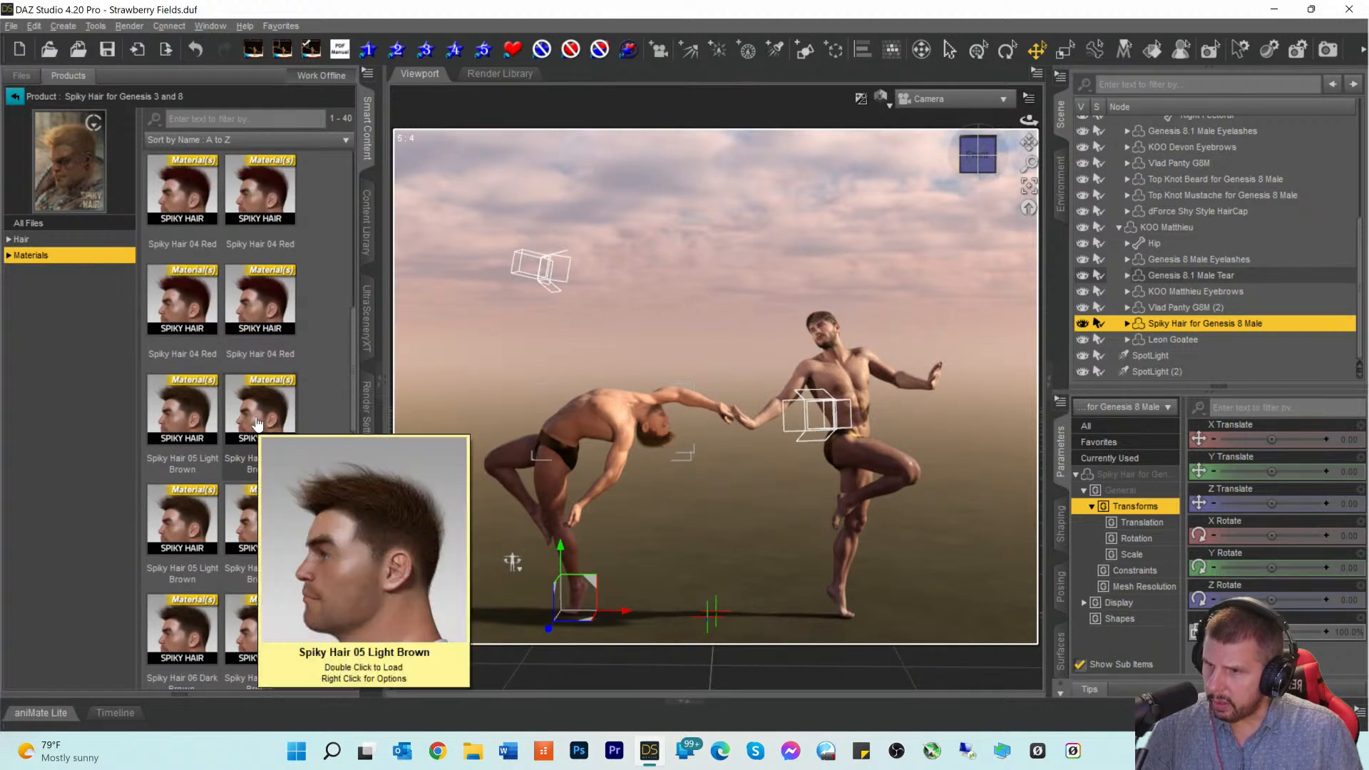
{"action": "left_click", "coordinate": [267, 420]}
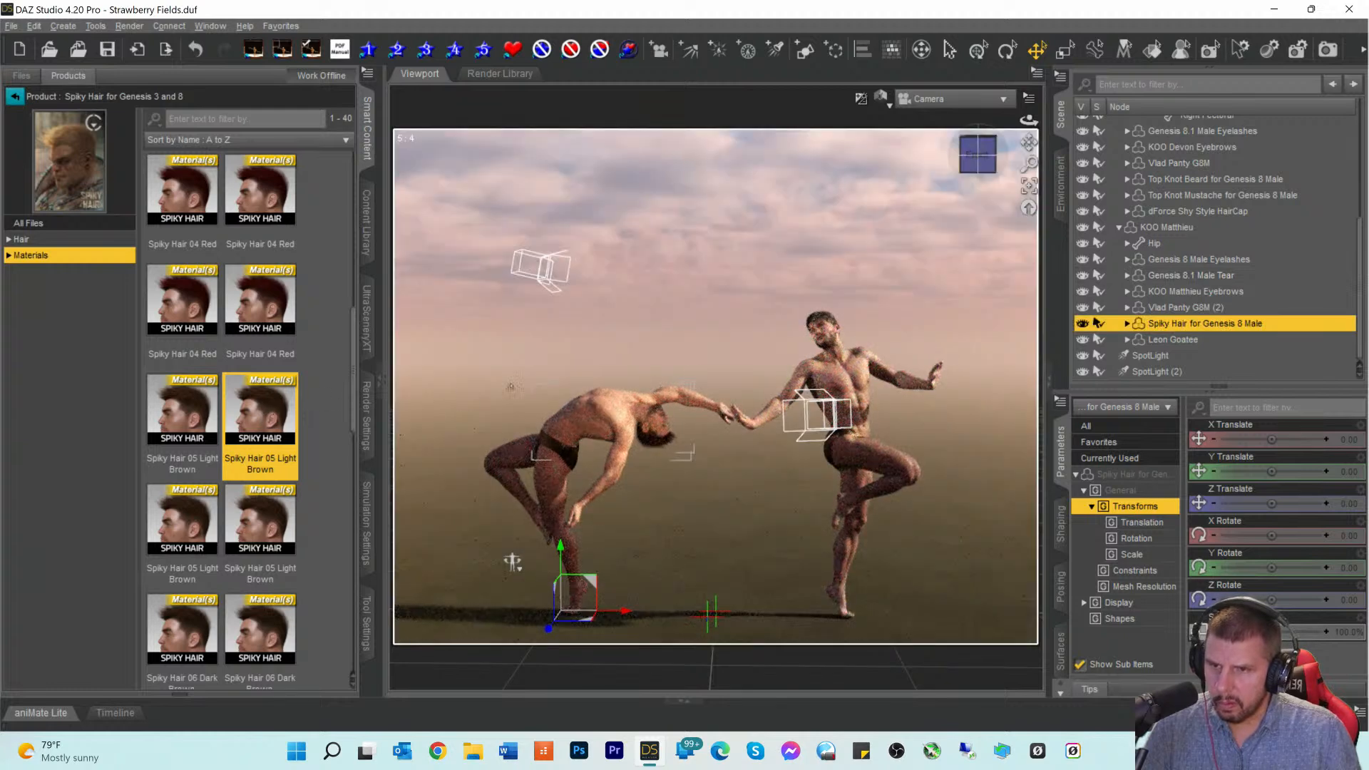
{"action": "scroll", "coordinate": [253, 499], "scroll_direction": "down", "scroll_amount": 5}
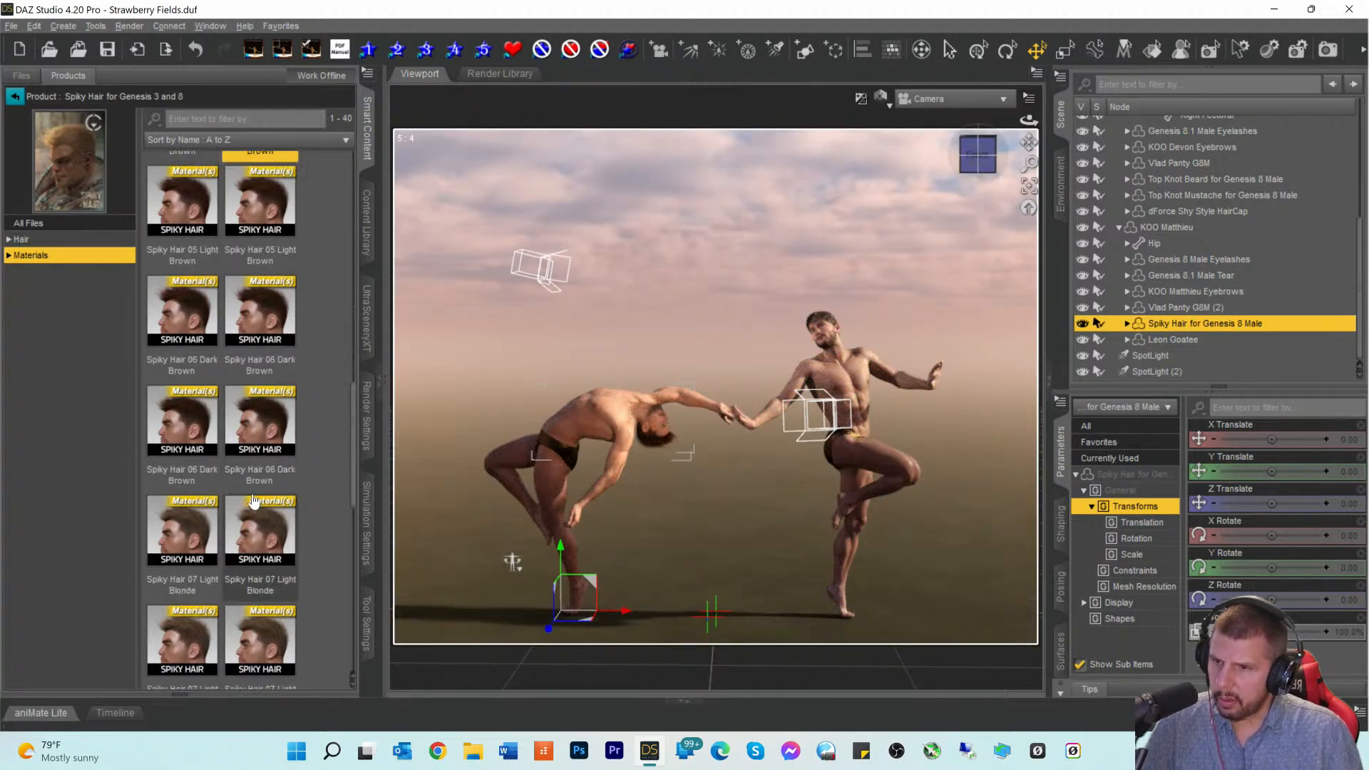
{"action": "scroll", "coordinate": [253, 499], "scroll_direction": "down", "scroll_amount": 1}
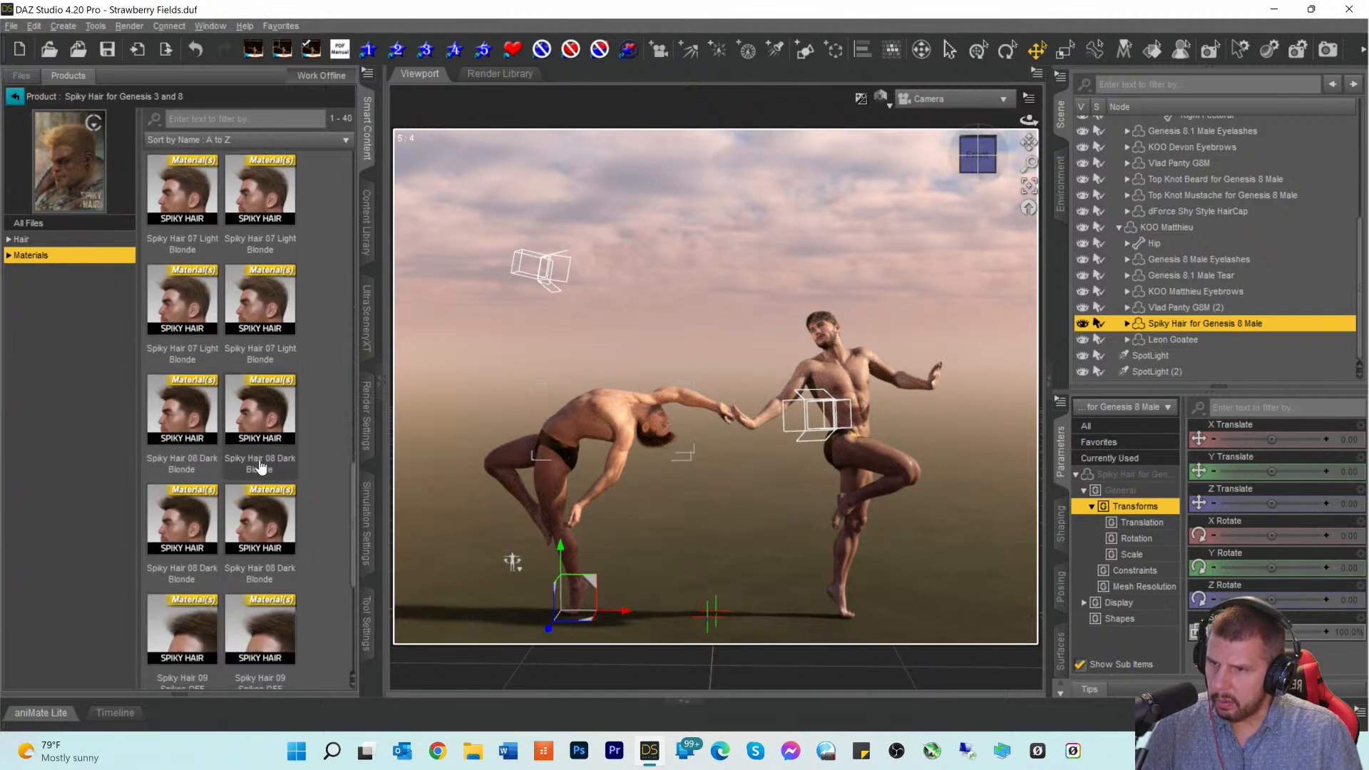
{"action": "scroll", "coordinate": [258, 327], "scroll_direction": "up", "scroll_amount": 5}
{"action": "double_click", "coordinate": [259, 320]}
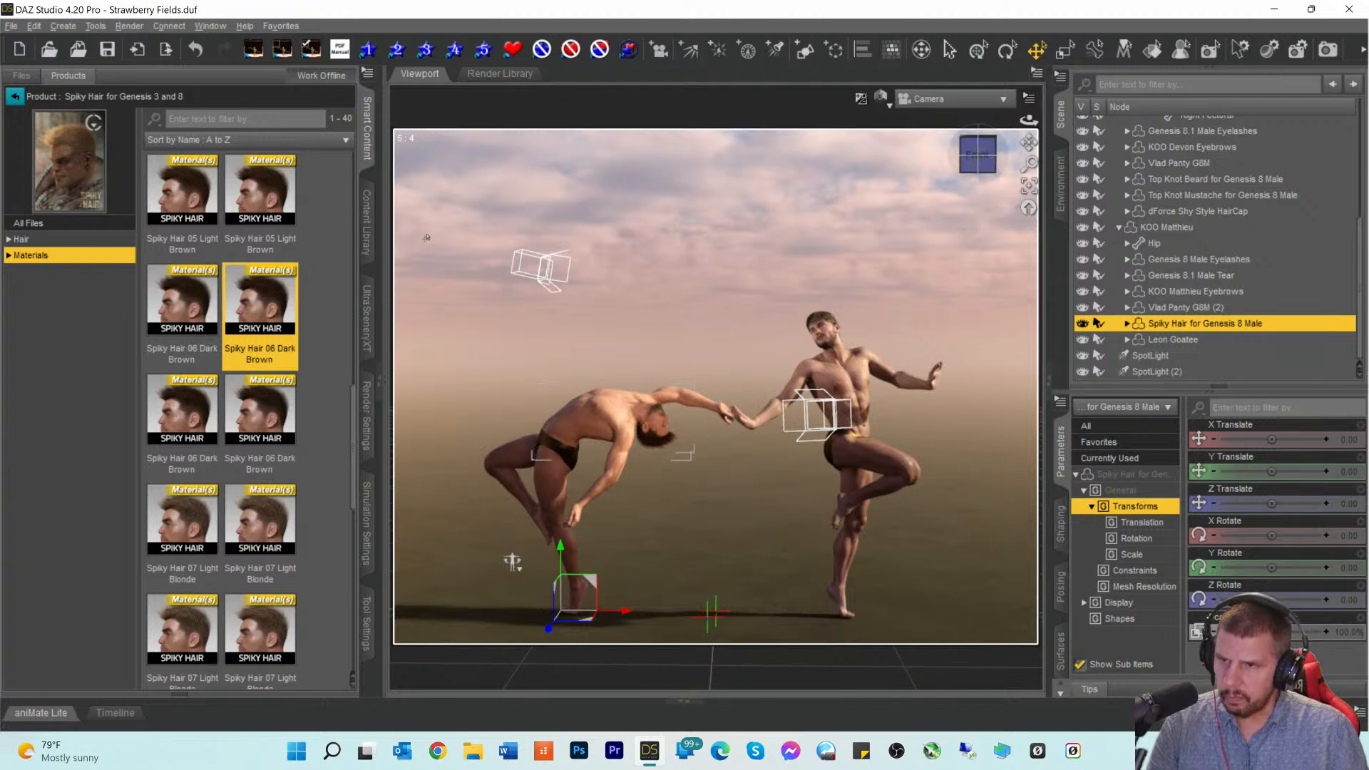
Step: Try loading Spiky Hair for Genesis 8 Male again with the existing hair selected, and undo its loading
{"action": "left_click", "coordinate": [29, 239]}
{"action": "double_click", "coordinate": [250, 299]}
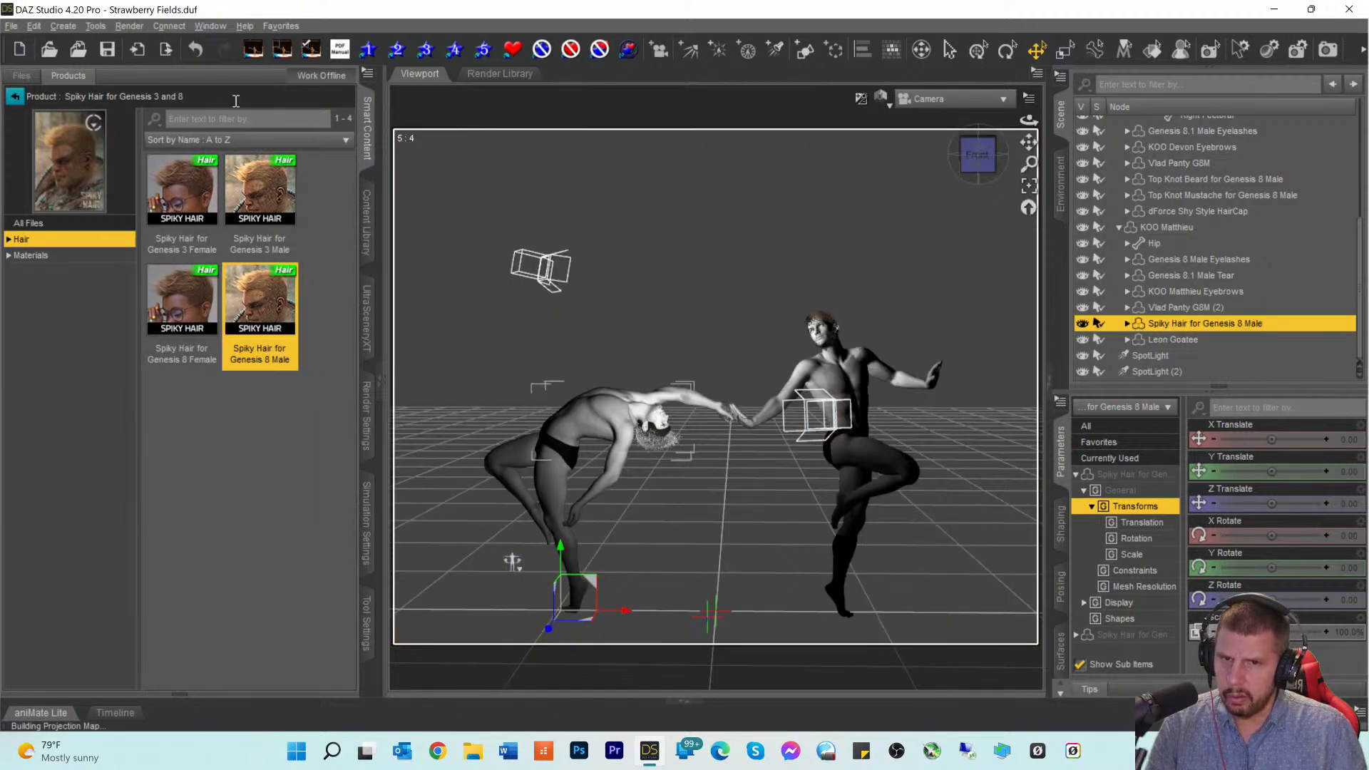
{"action": "left_click", "coordinate": [34, 26]}
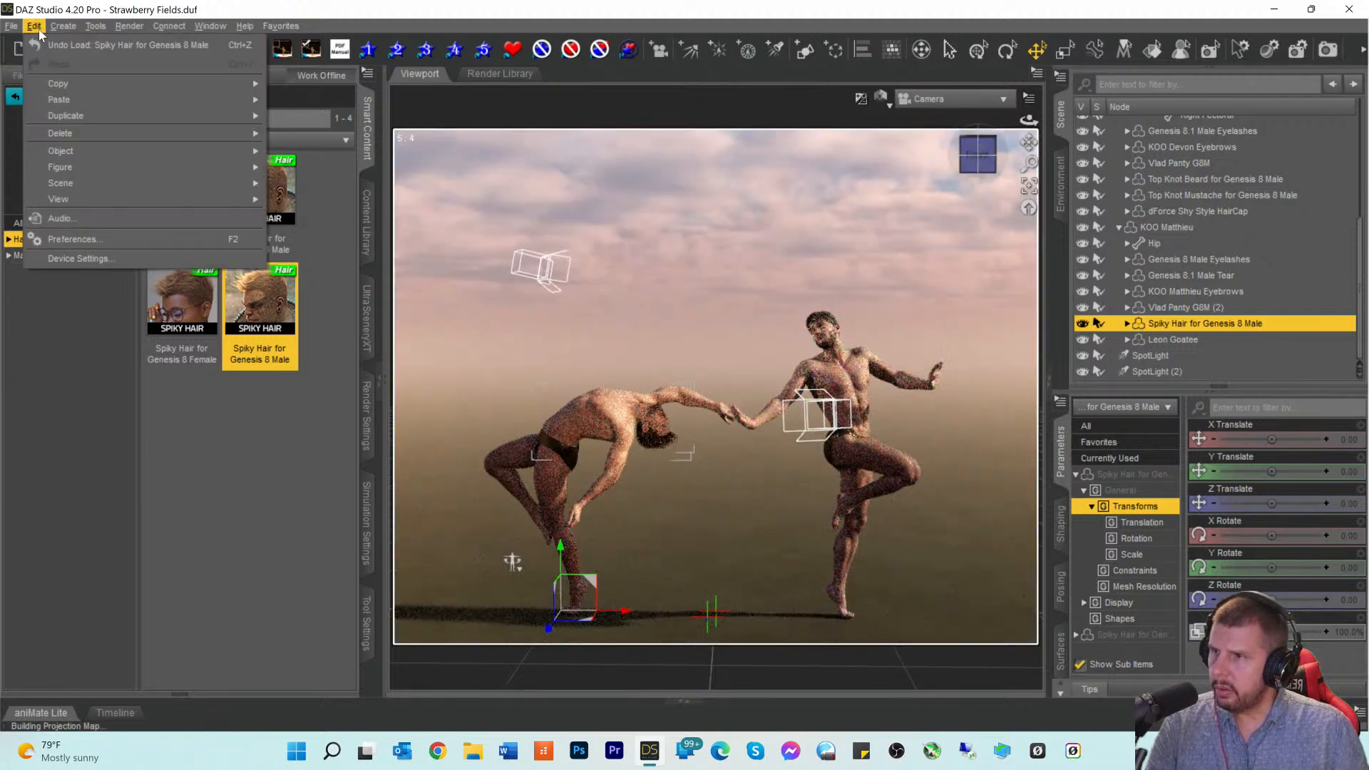
{"action": "left_click", "coordinate": [57, 41]}
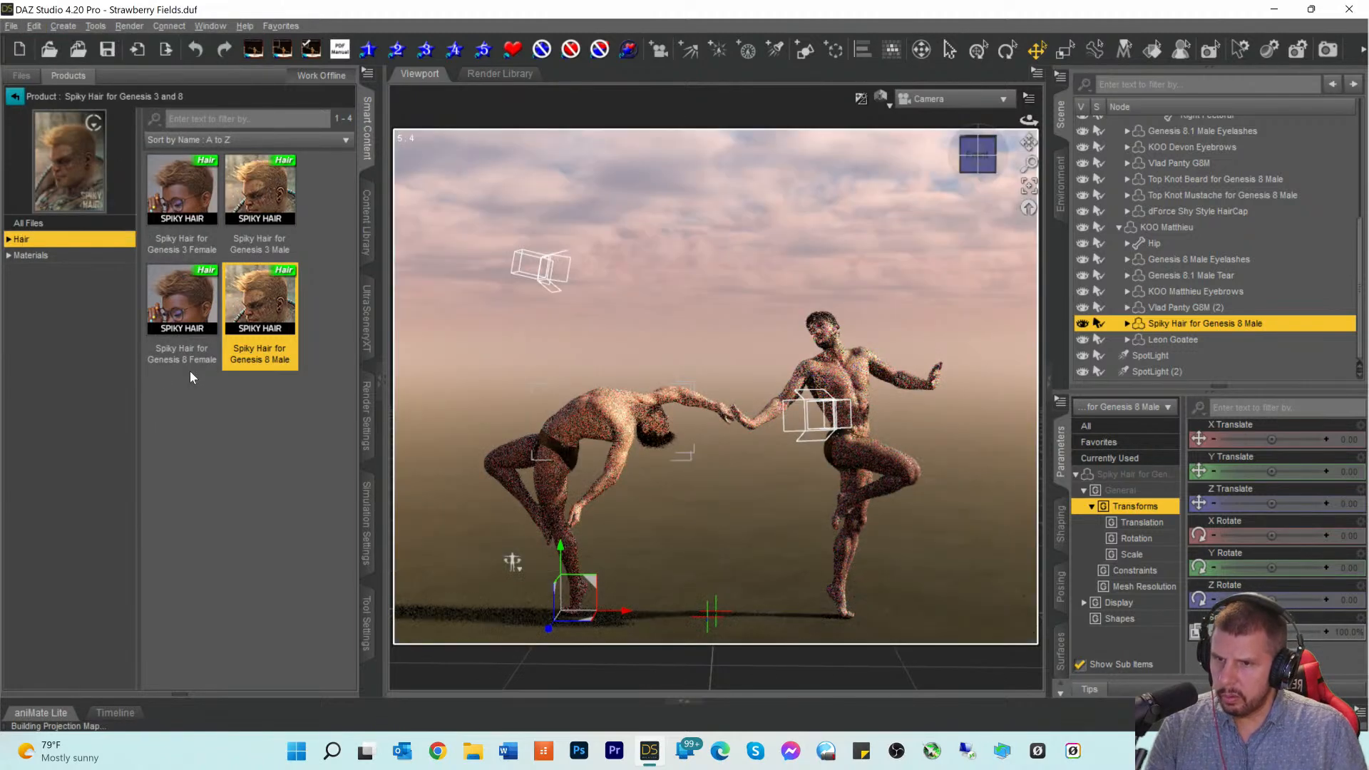
Step: Show all files of the Spiky Hair product and apply the Spiky Hair 09 Spikes OFF preset to KOO Matthieu's hair
{"action": "left_click", "coordinate": [23, 225]}
{"action": "scroll", "coordinate": [160, 345], "scroll_direction": "down", "scroll_amount": 10}
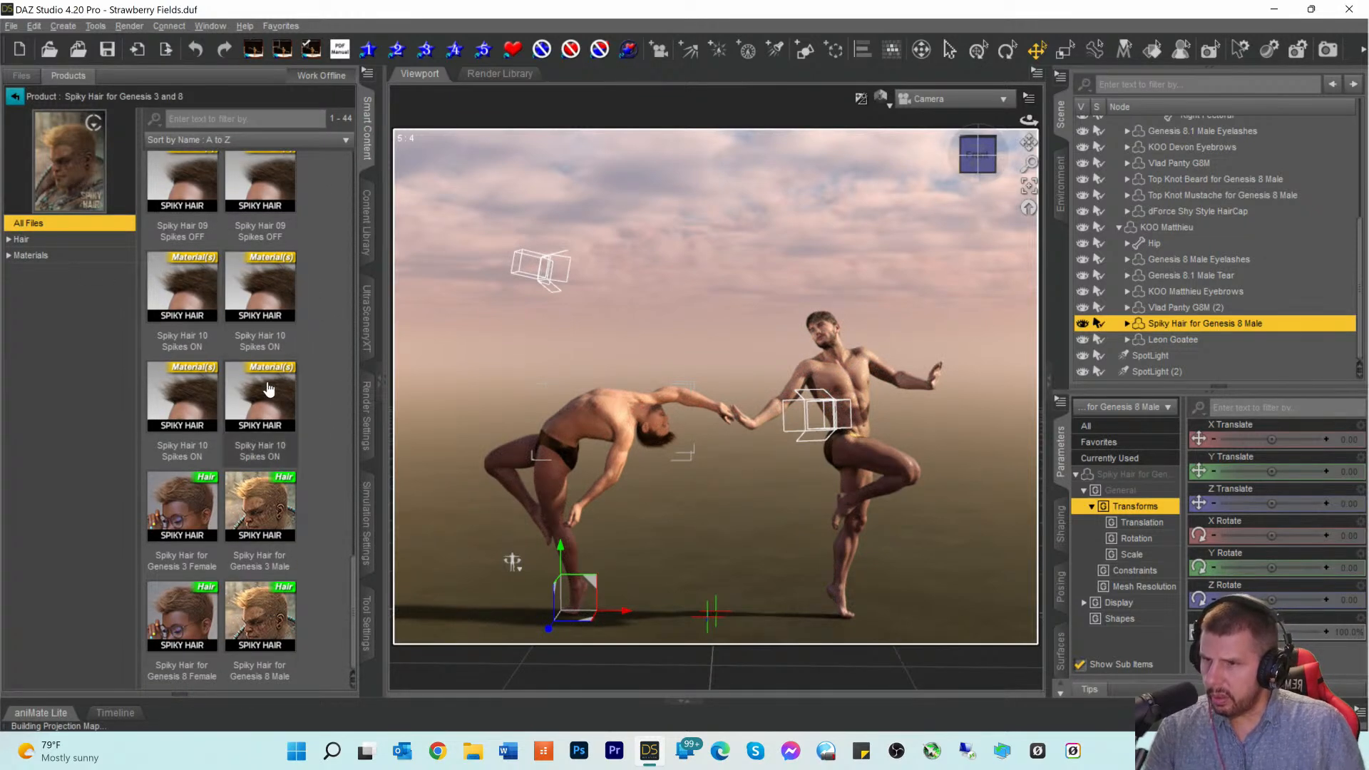
{"action": "scroll", "coordinate": [262, 300], "scroll_direction": "up", "scroll_amount": 3}
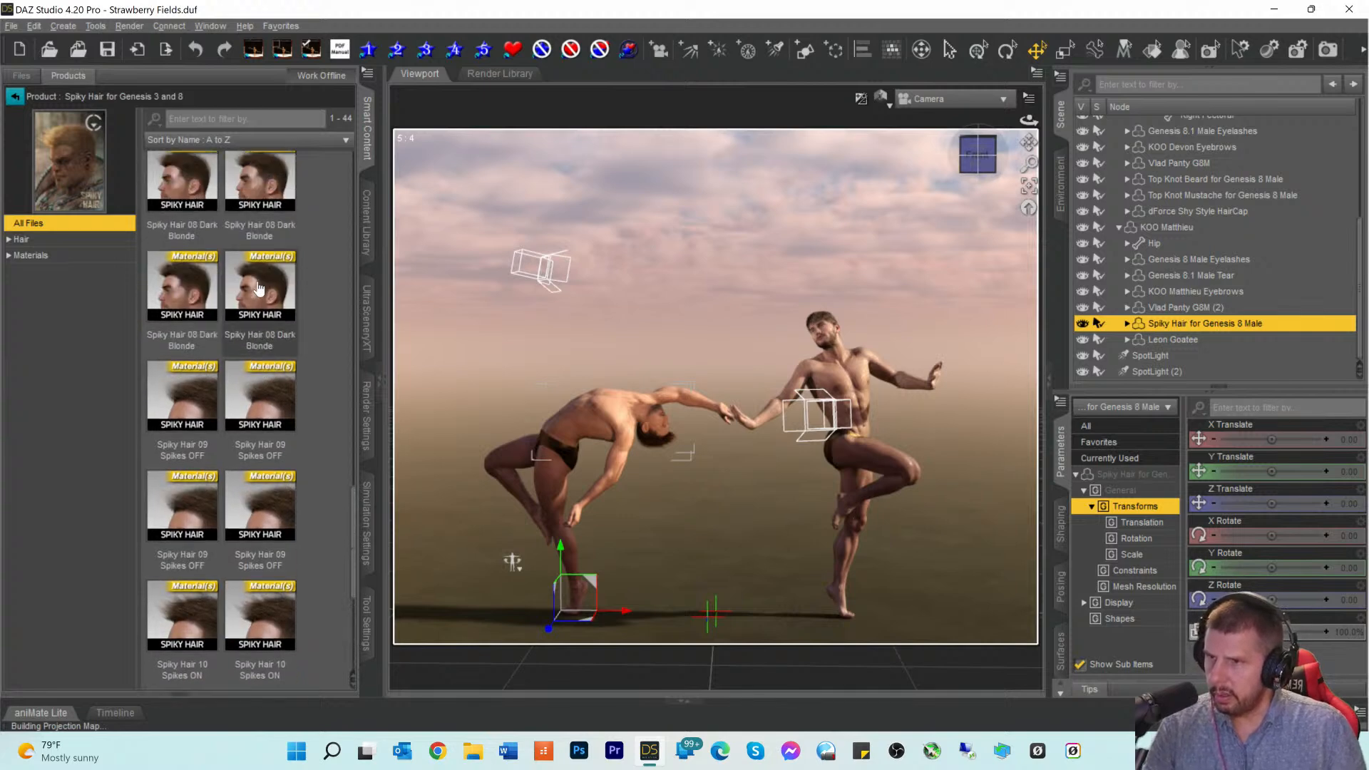
{"action": "double_click", "coordinate": [264, 406]}
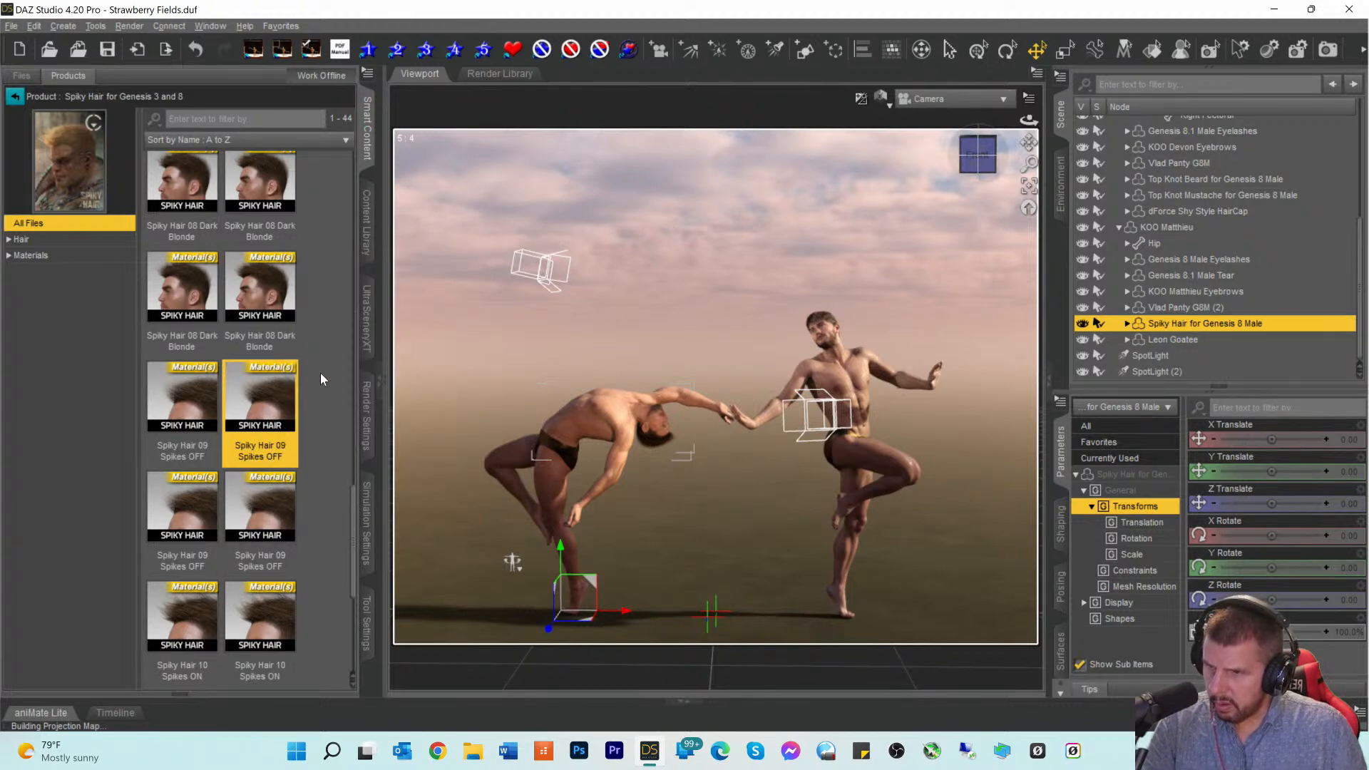
{"action": "scroll", "coordinate": [319, 372], "scroll_direction": "down", "scroll_amount": 3}
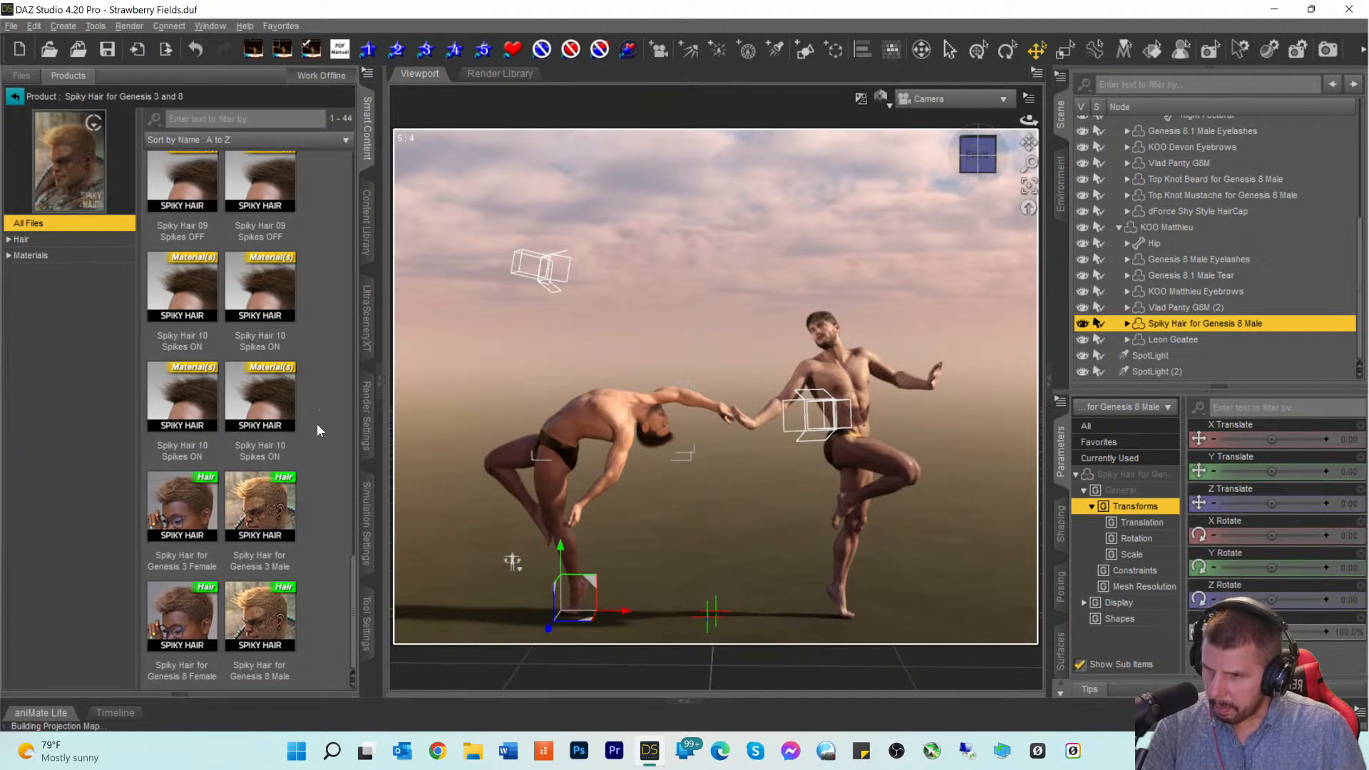
{"action": "scroll", "coordinate": [317, 423], "scroll_direction": "up", "scroll_amount": 5}
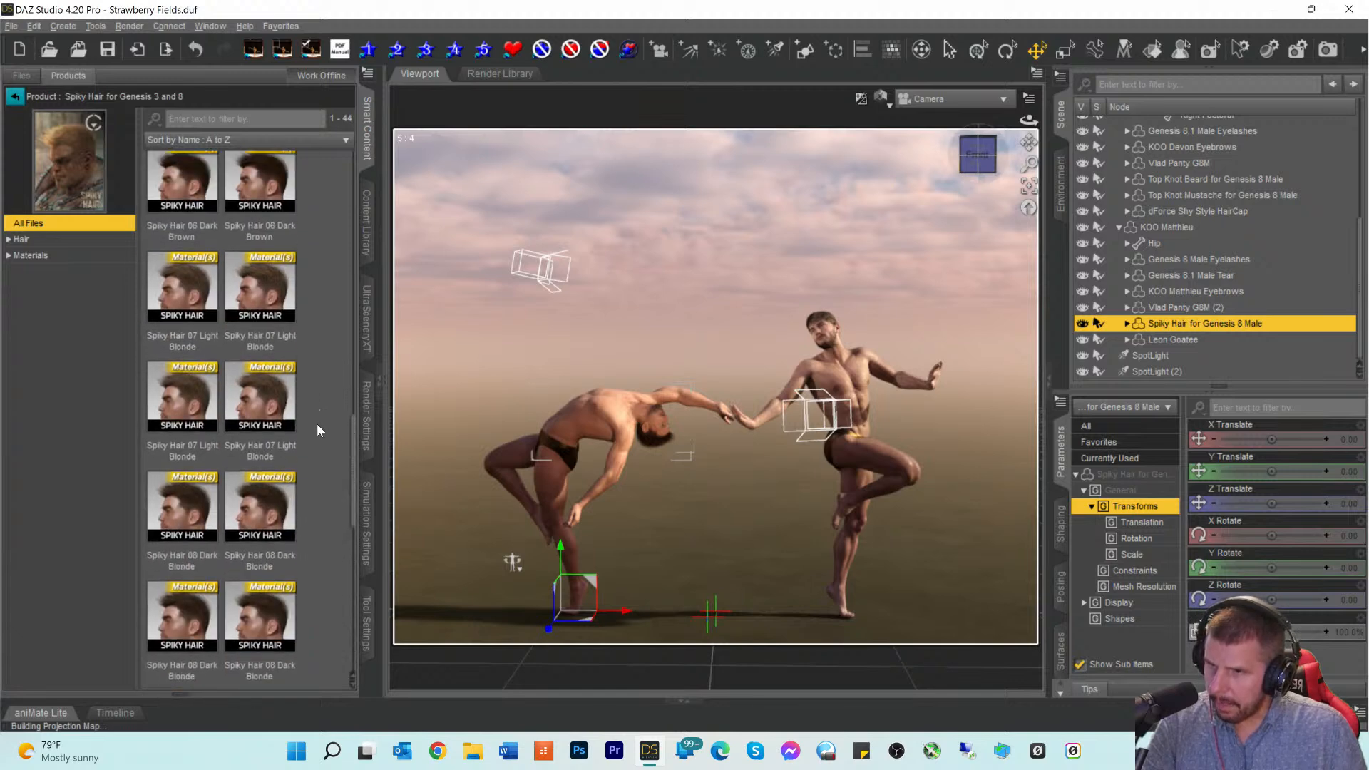
{"action": "scroll", "coordinate": [316, 424], "scroll_direction": "up", "scroll_amount": 5}
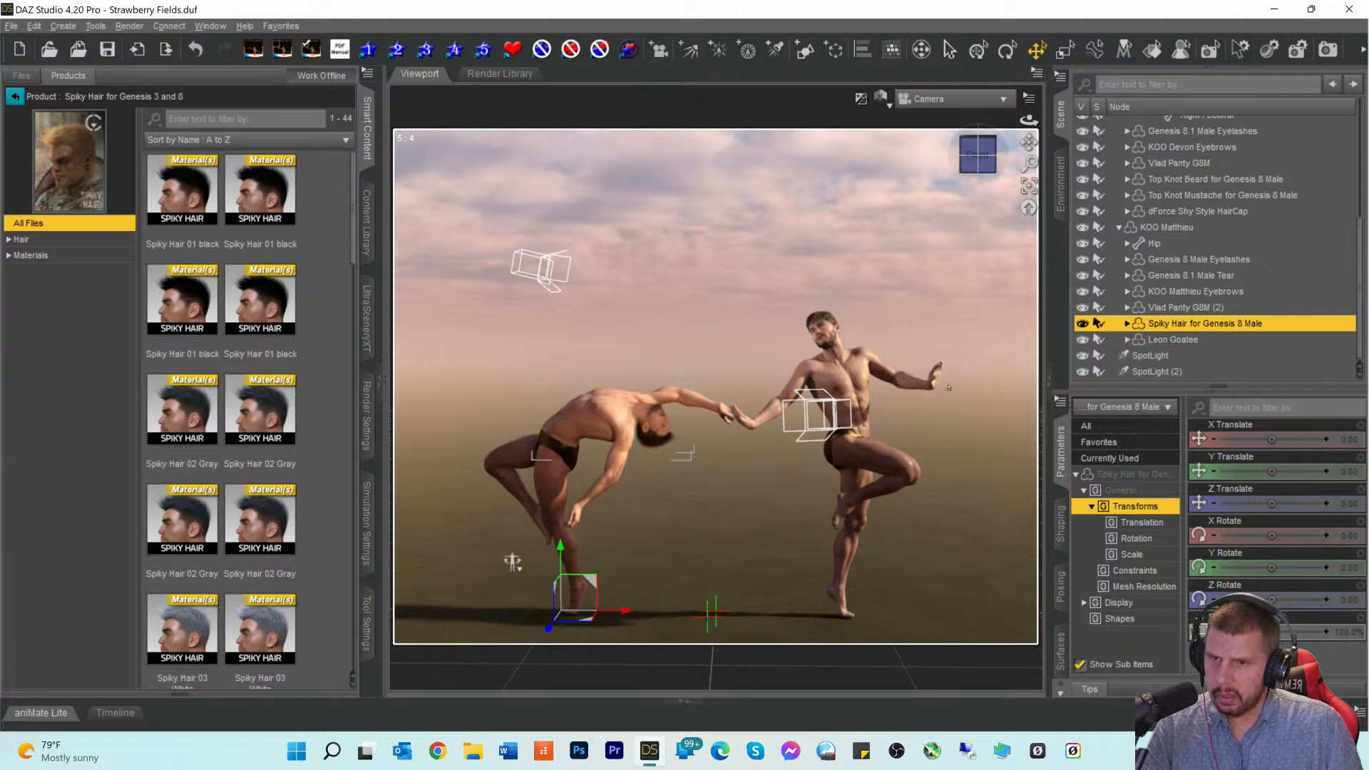
Step: Increase the luminous flux of SpotLight to a value beginning with 5170
{"action": "left_click", "coordinate": [1140, 358]}
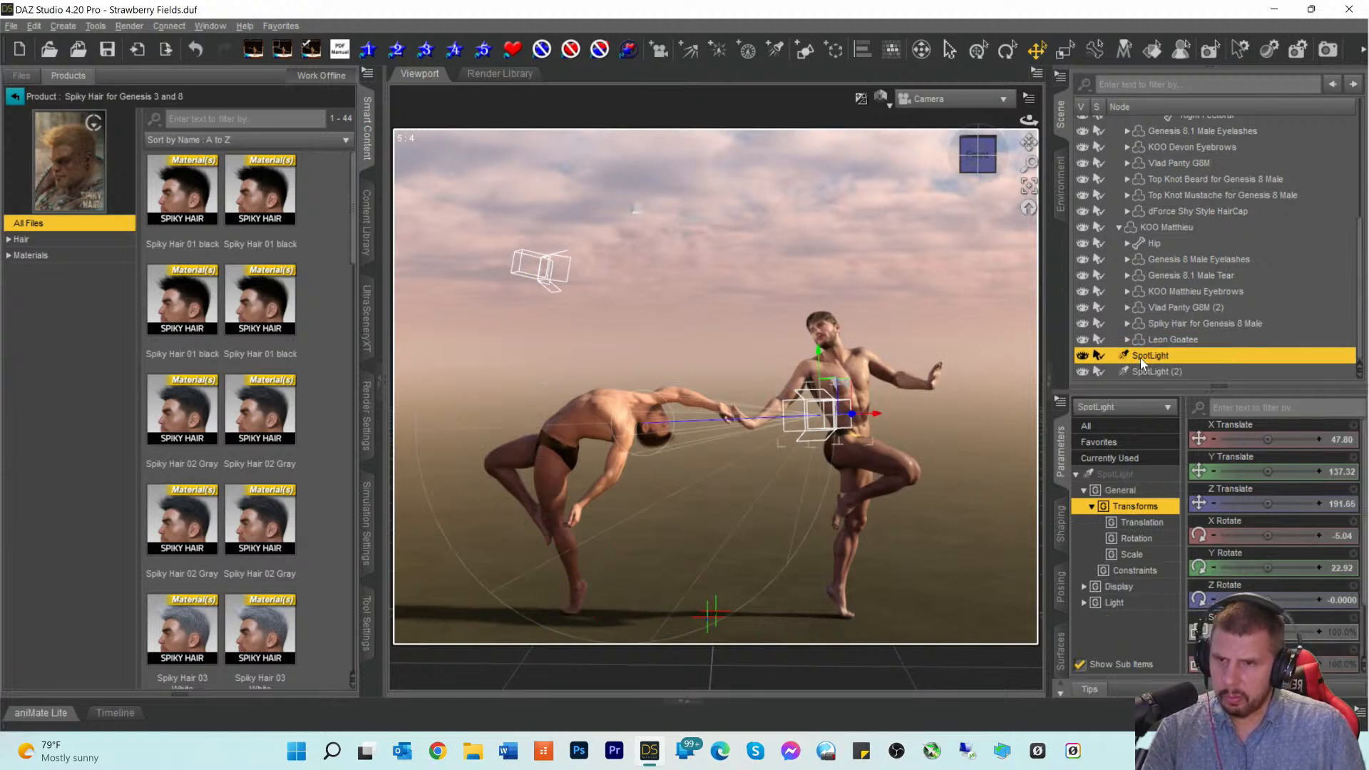
{"action": "scroll", "coordinate": [1229, 515], "scroll_direction": "down", "scroll_amount": 2}
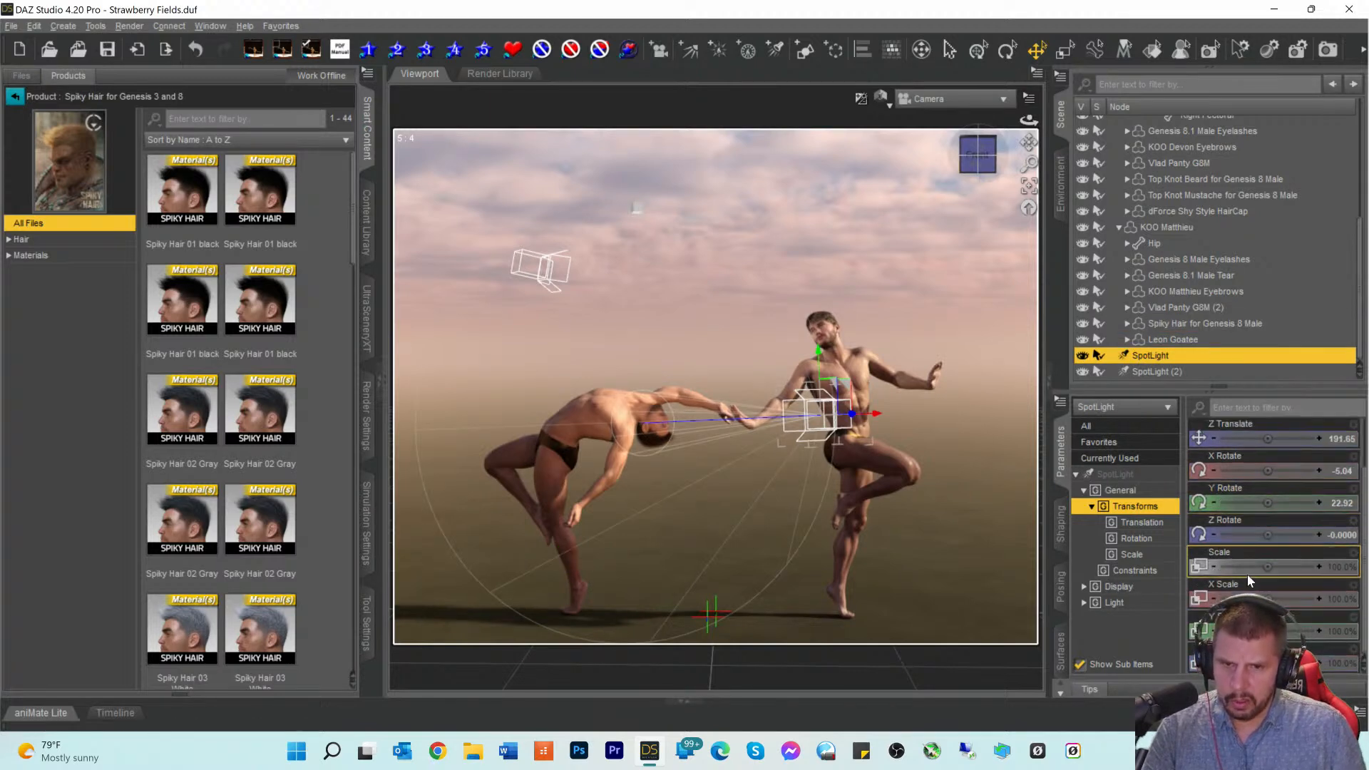
{"action": "scroll", "coordinate": [1243, 567], "scroll_direction": "up", "scroll_amount": 1}
{"action": "scroll", "coordinate": [1243, 561], "scroll_direction": "down", "scroll_amount": 10}
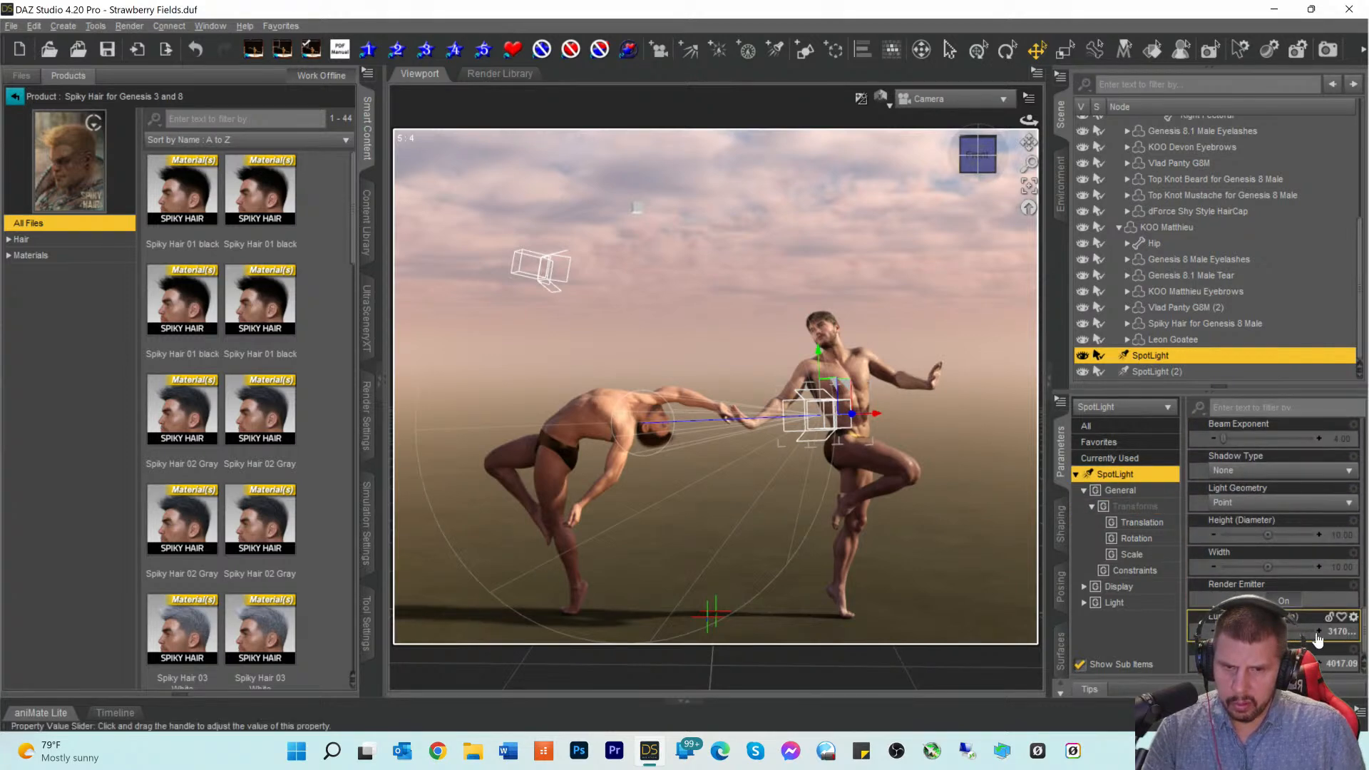
{"action": "left_click", "coordinate": [1329, 632]}
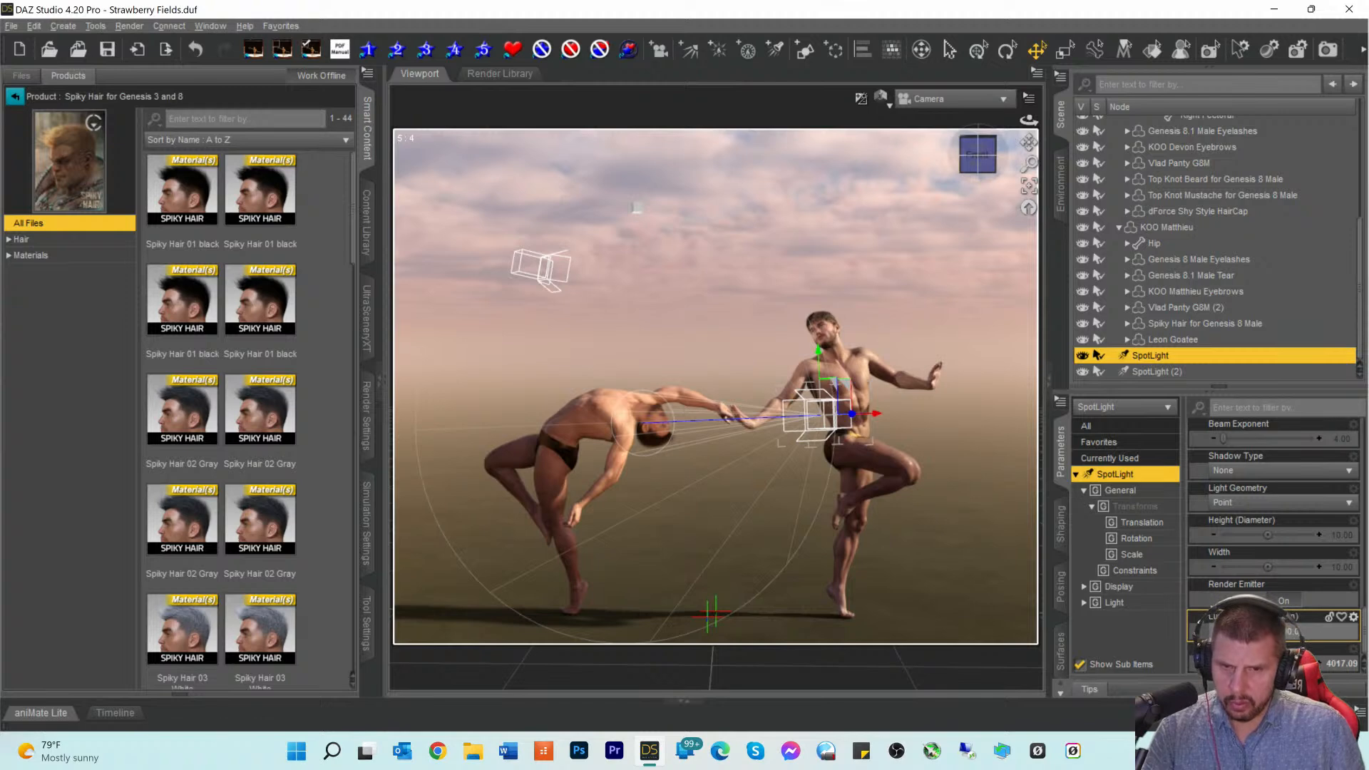
{"action": "key", "text": "Return"}
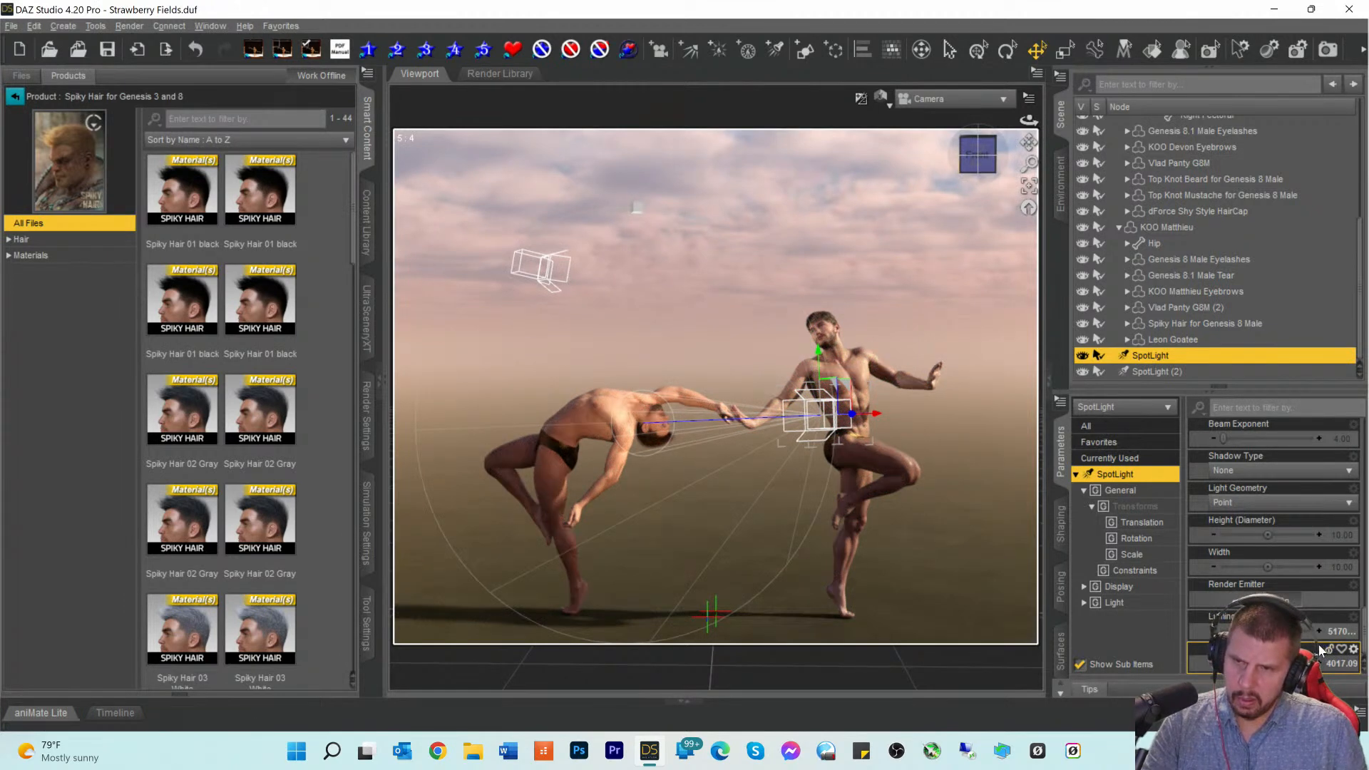
Step: Try orbiting the view while looking through SpotLight, and undo the resulting change to the light
{"action": "left_click", "coordinate": [948, 99]}
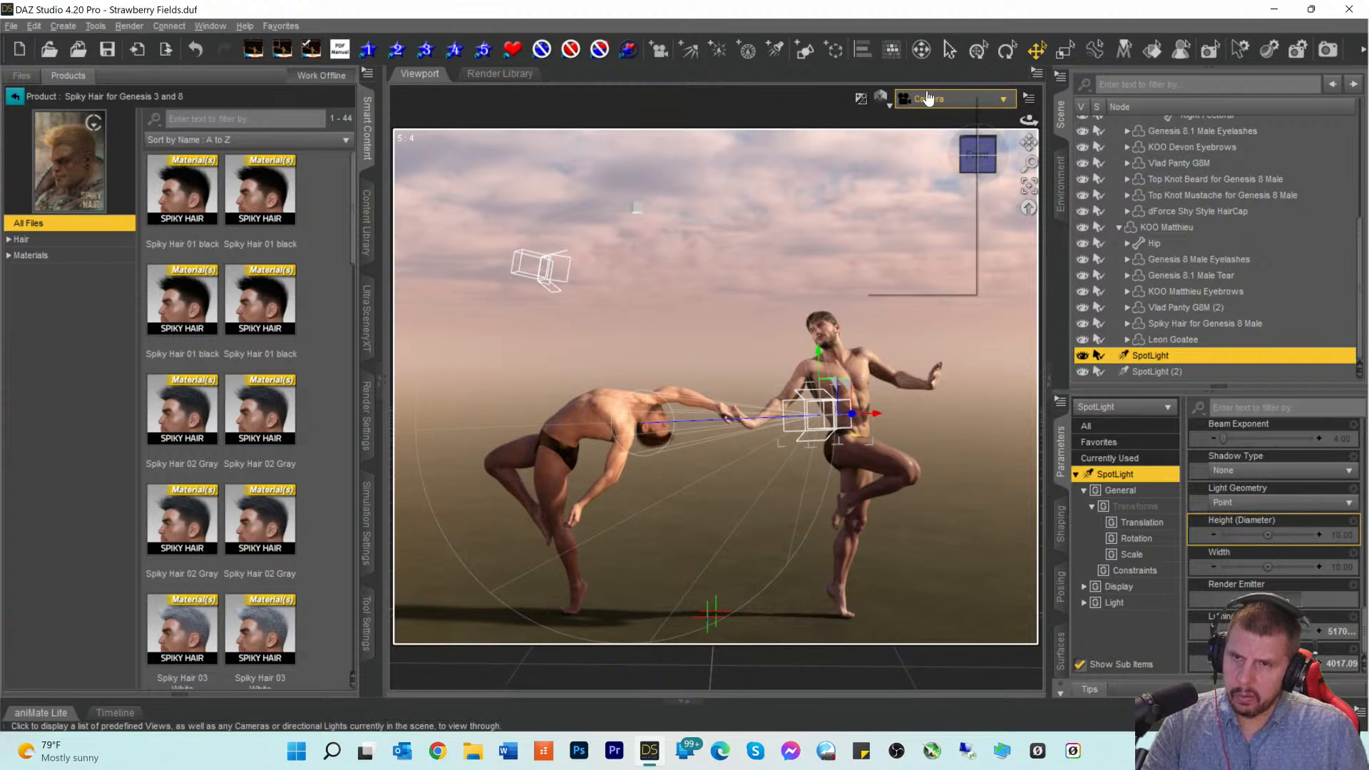
{"action": "left_click", "coordinate": [904, 246]}
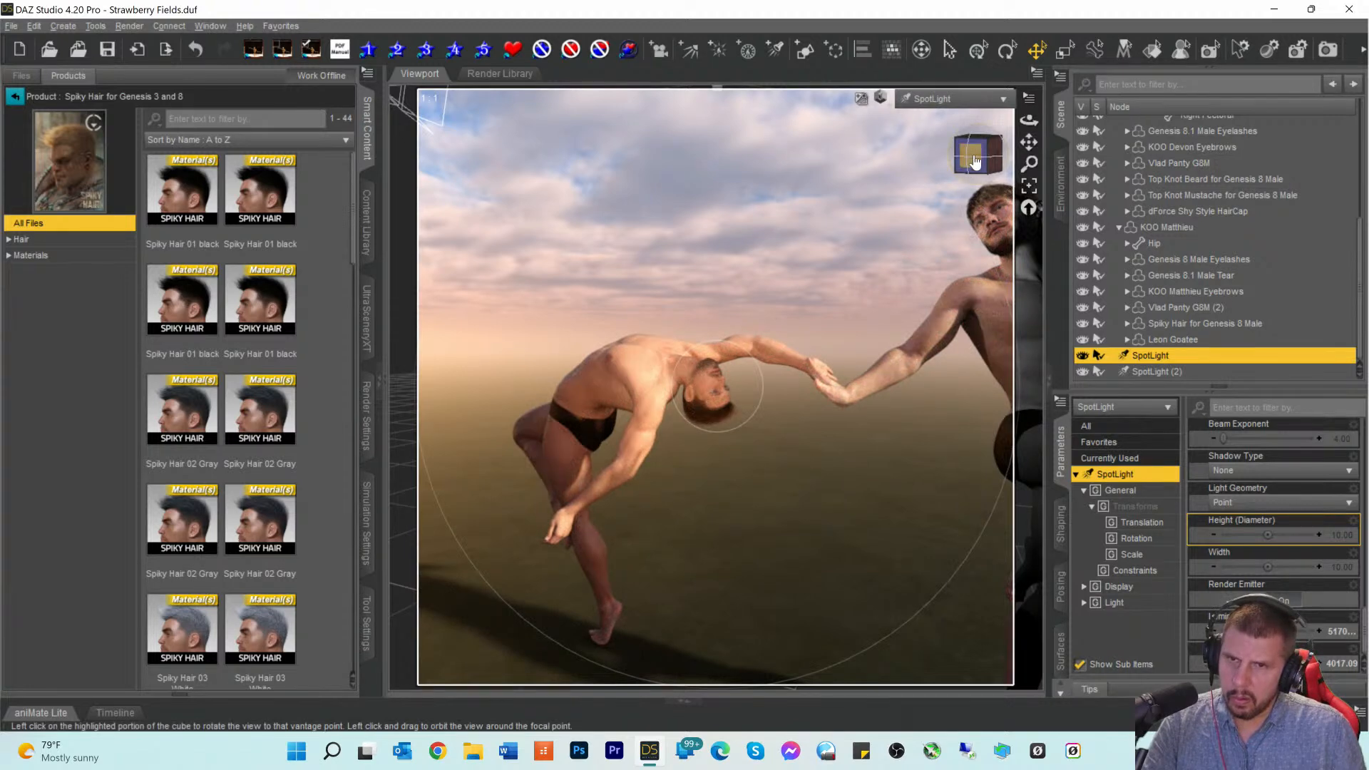
{"action": "left_click_drag", "start_coordinate": [969, 156], "coordinate": [974, 153]}
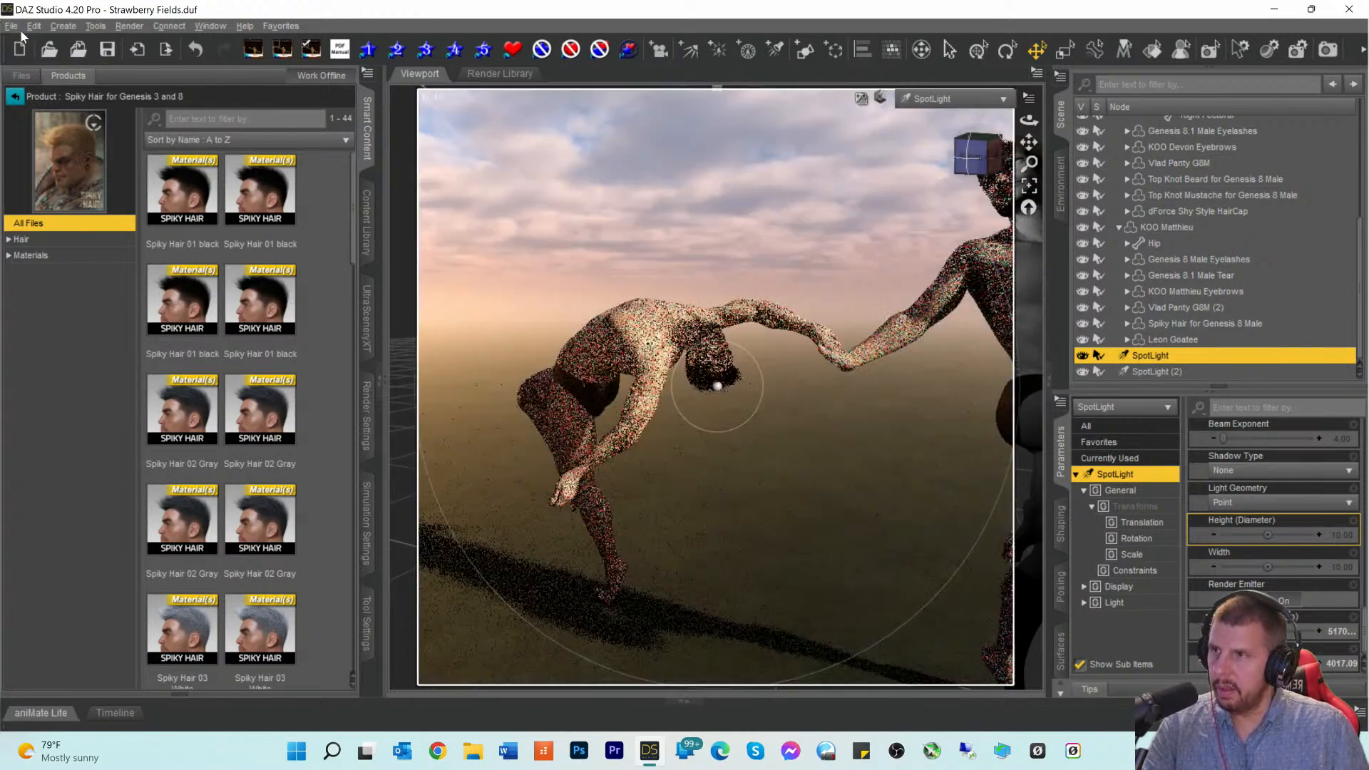
{"action": "left_click", "coordinate": [32, 26]}
{"action": "left_click", "coordinate": [36, 41]}
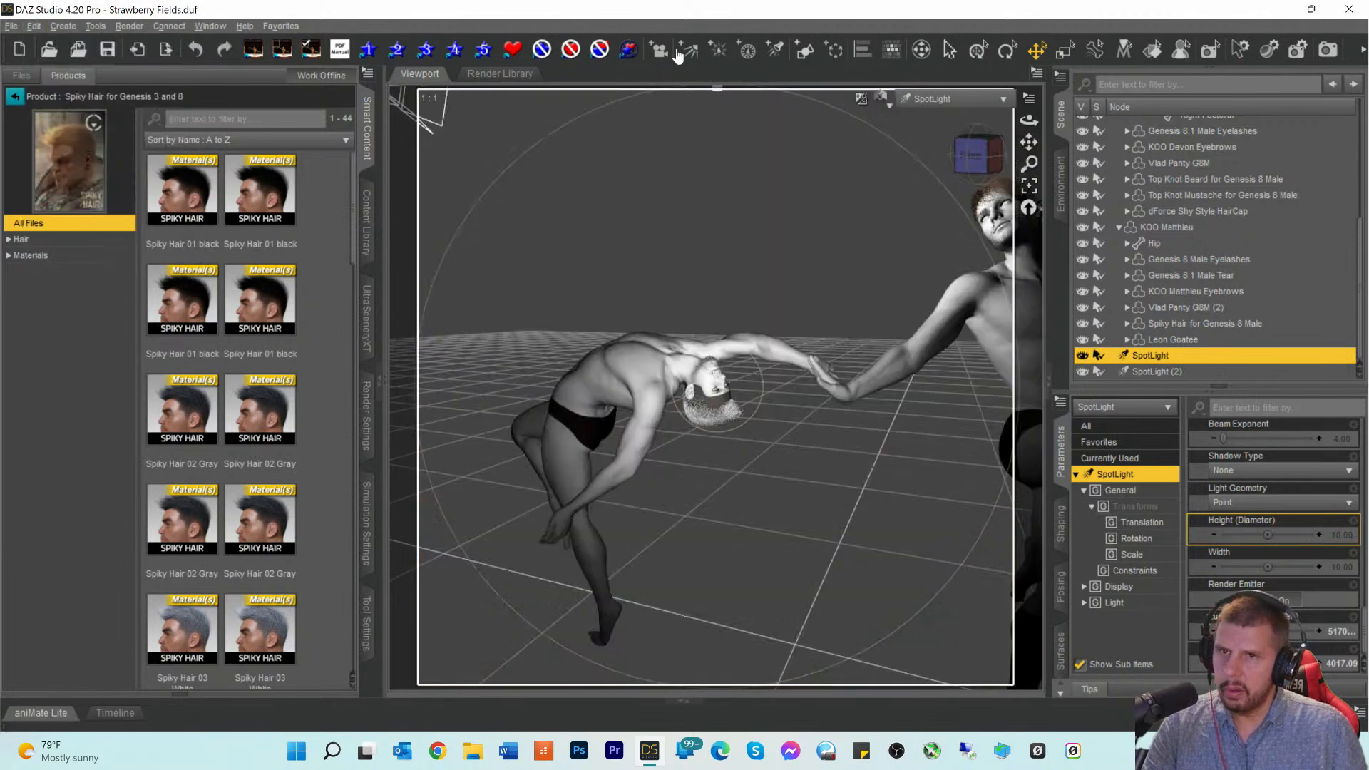
Step: Set the viewport's draw style to Texture Shaded and switch to the Perspective View
{"action": "left_click", "coordinate": [882, 97]}
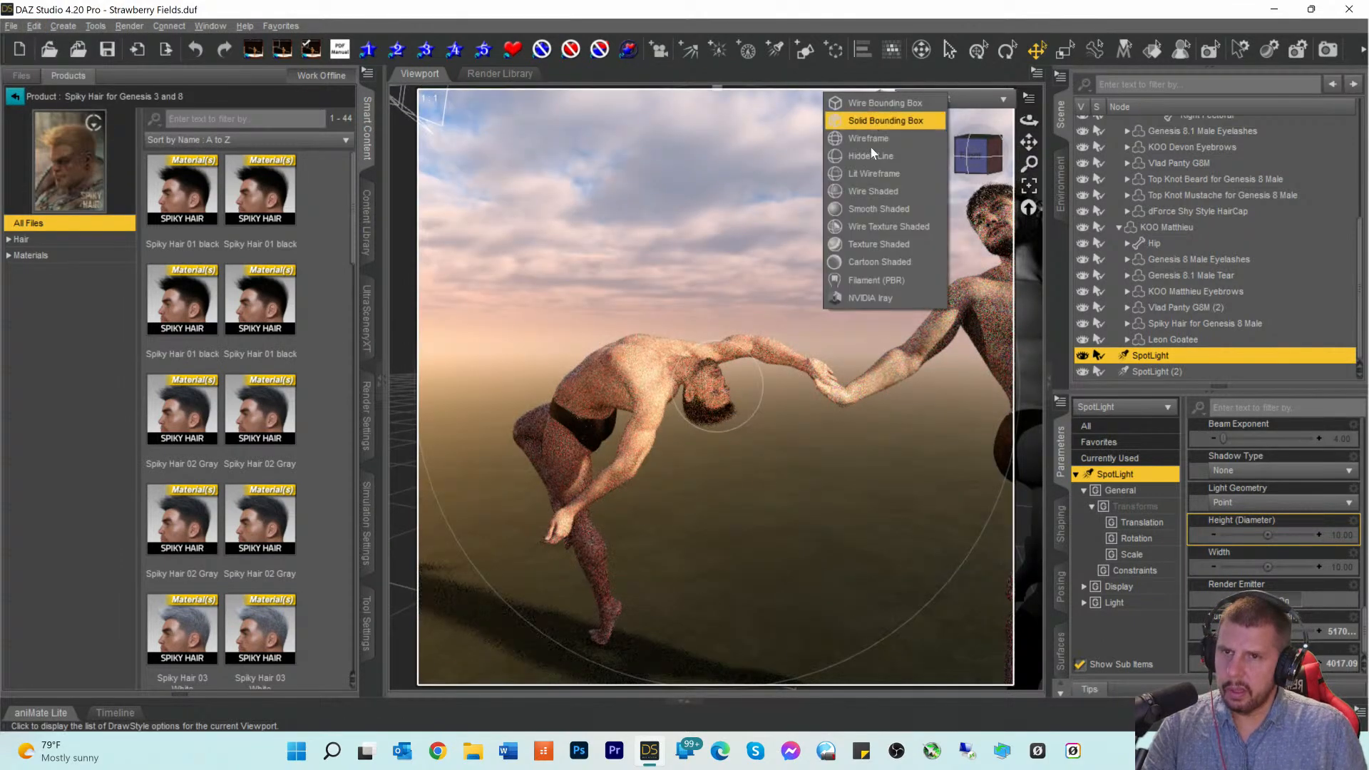
{"action": "left_click", "coordinate": [870, 240]}
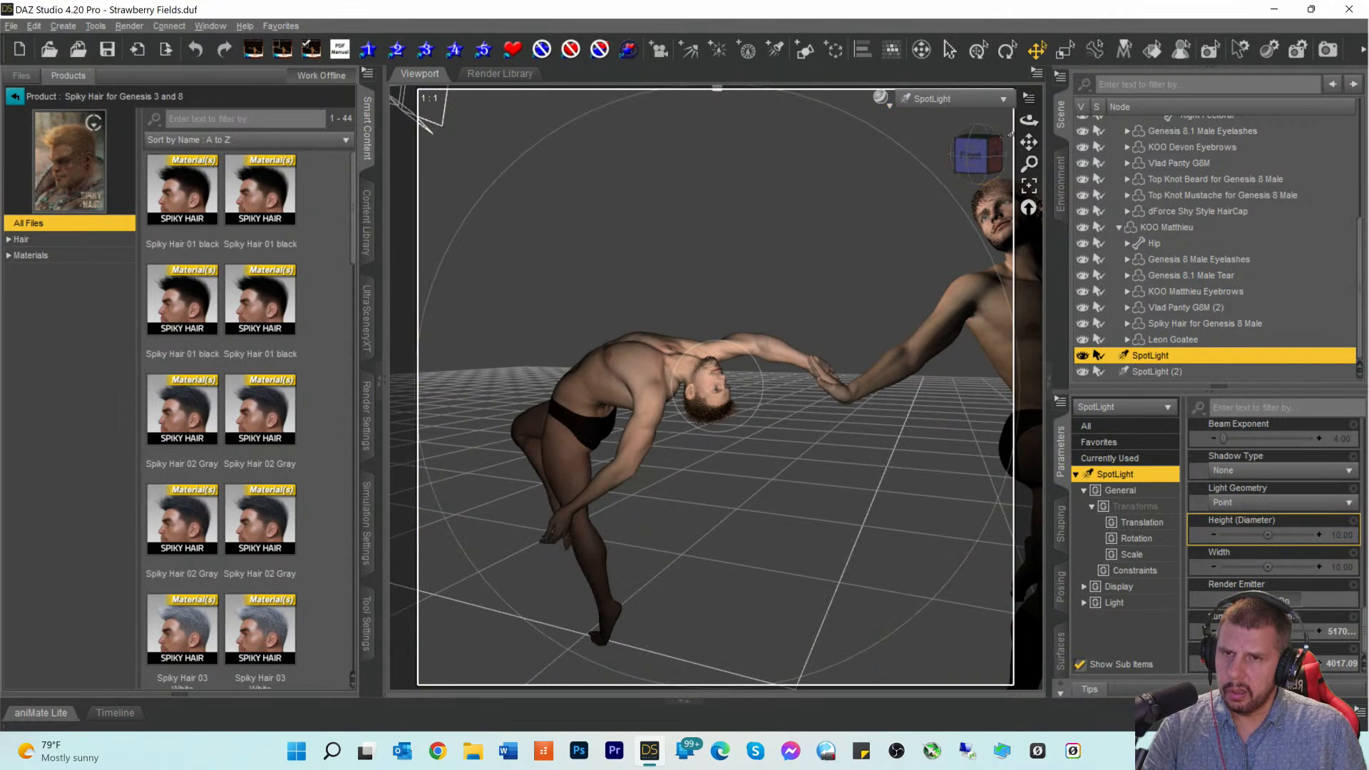
{"action": "left_click", "coordinate": [939, 102]}
{"action": "left_click", "coordinate": [938, 105]}
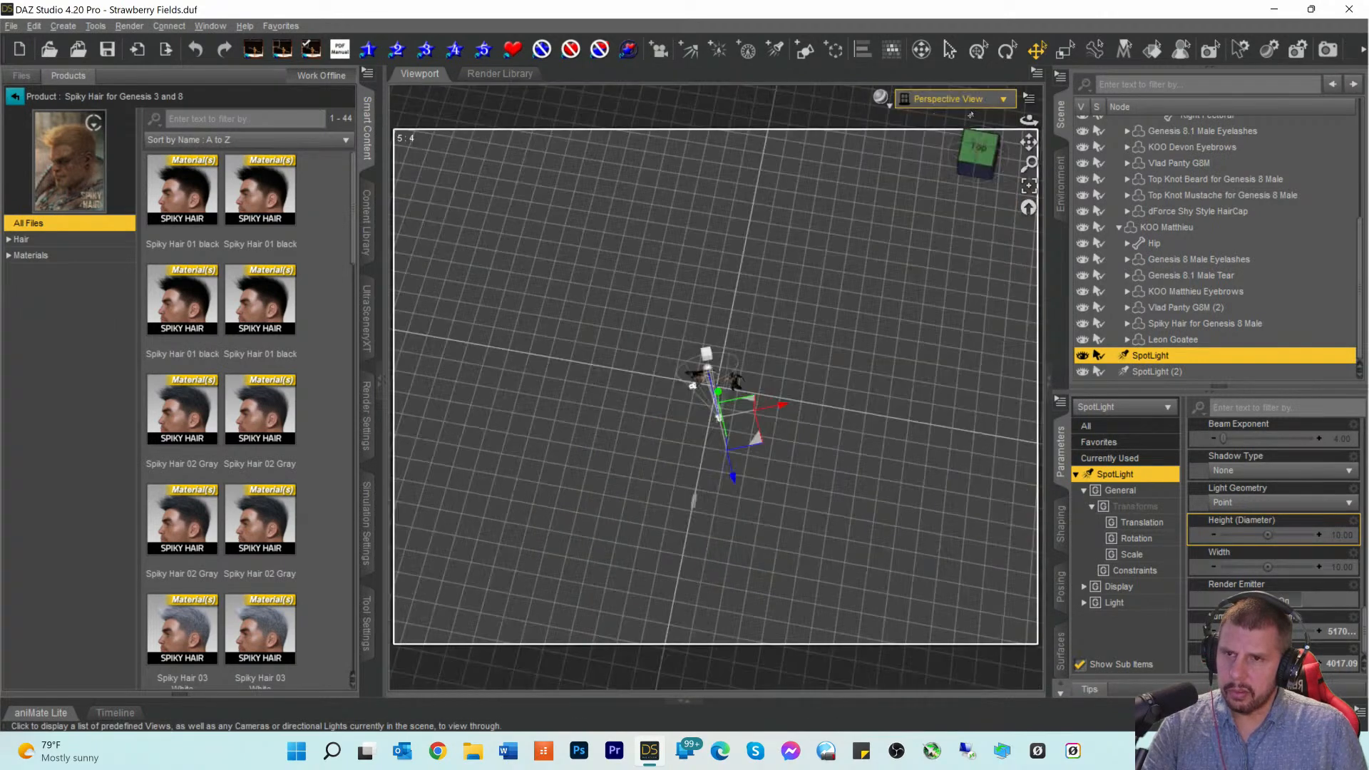
{"action": "left_click", "coordinate": [1027, 187]}
{"action": "left_click_drag", "start_coordinate": [977, 158], "coordinate": [987, 161]}
{"action": "left_click", "coordinate": [1153, 227]}
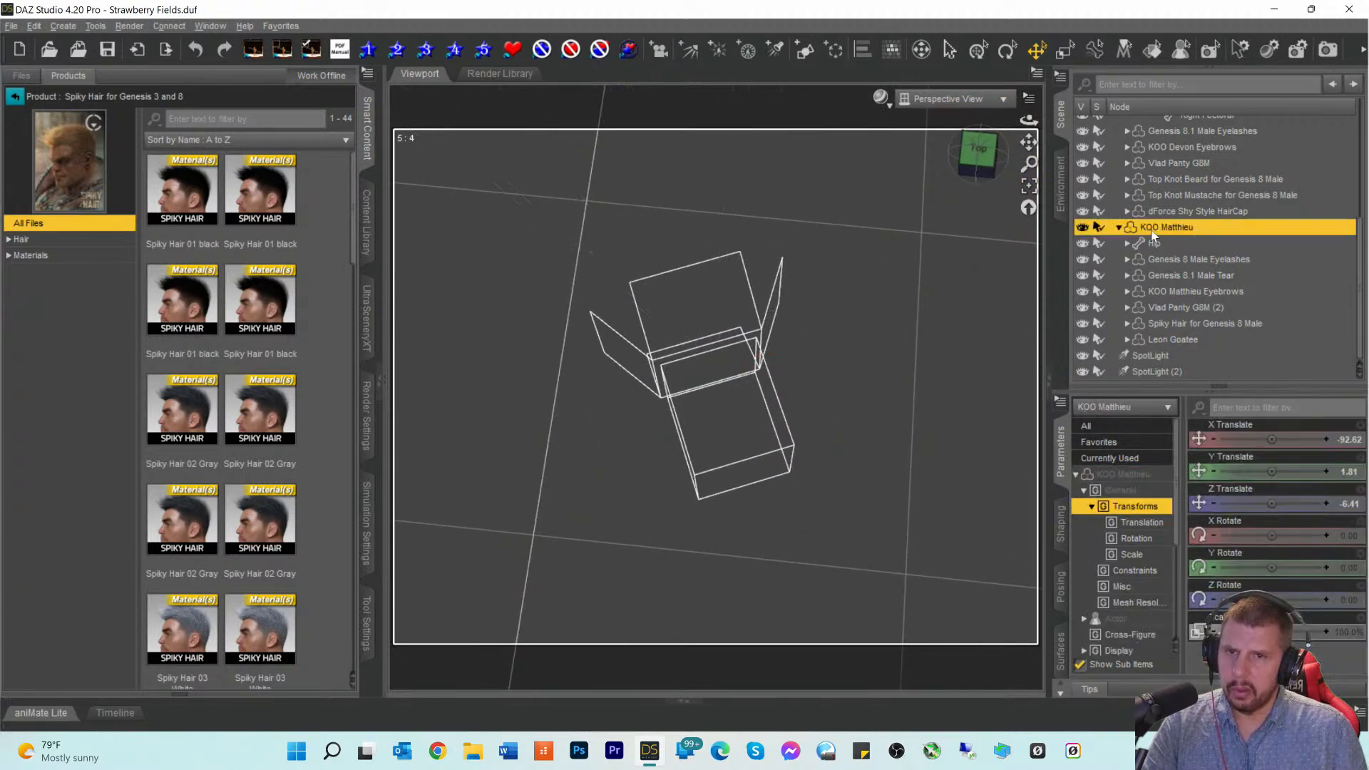
{"action": "left_click", "coordinate": [1027, 187]}
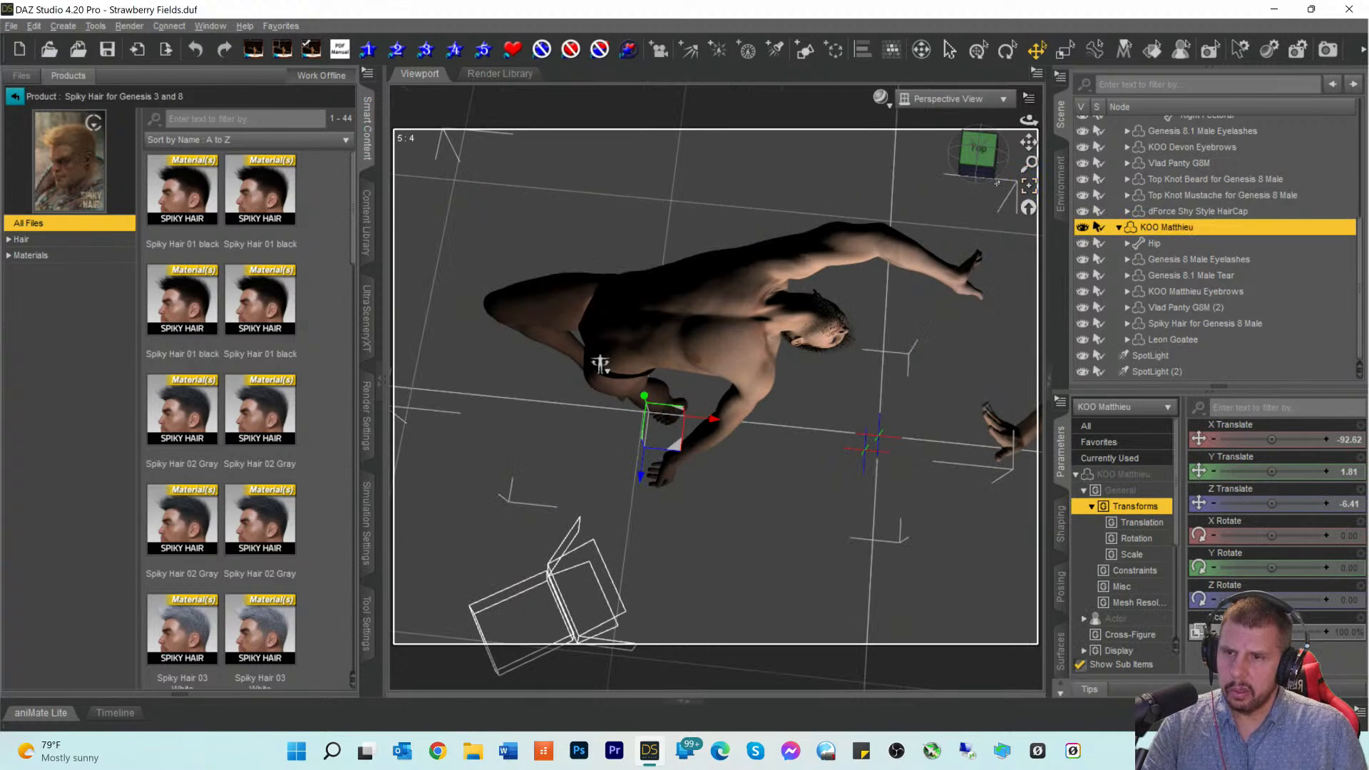
{"action": "left_click_drag", "start_coordinate": [1029, 142], "coordinate": [971, 186]}
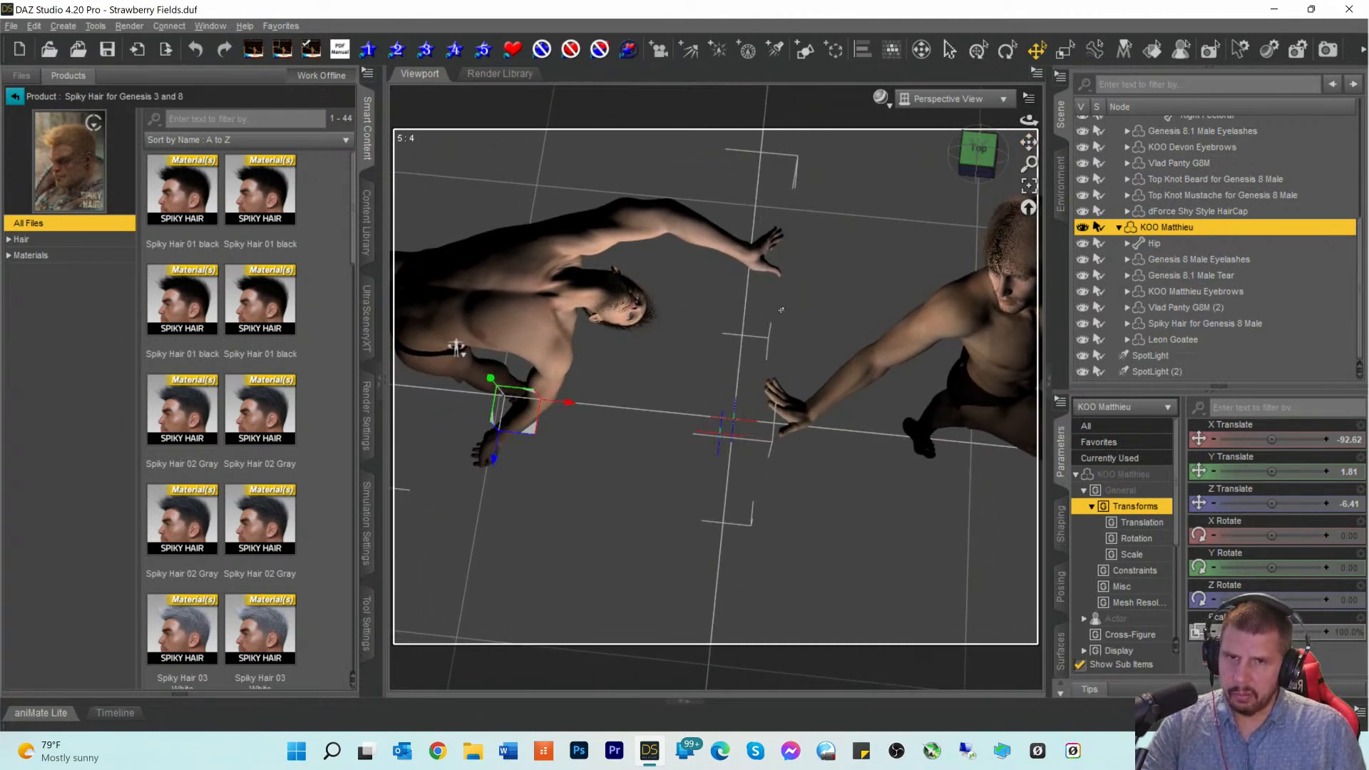
{"action": "left_click_drag", "start_coordinate": [498, 468], "coordinate": [483, 540]}
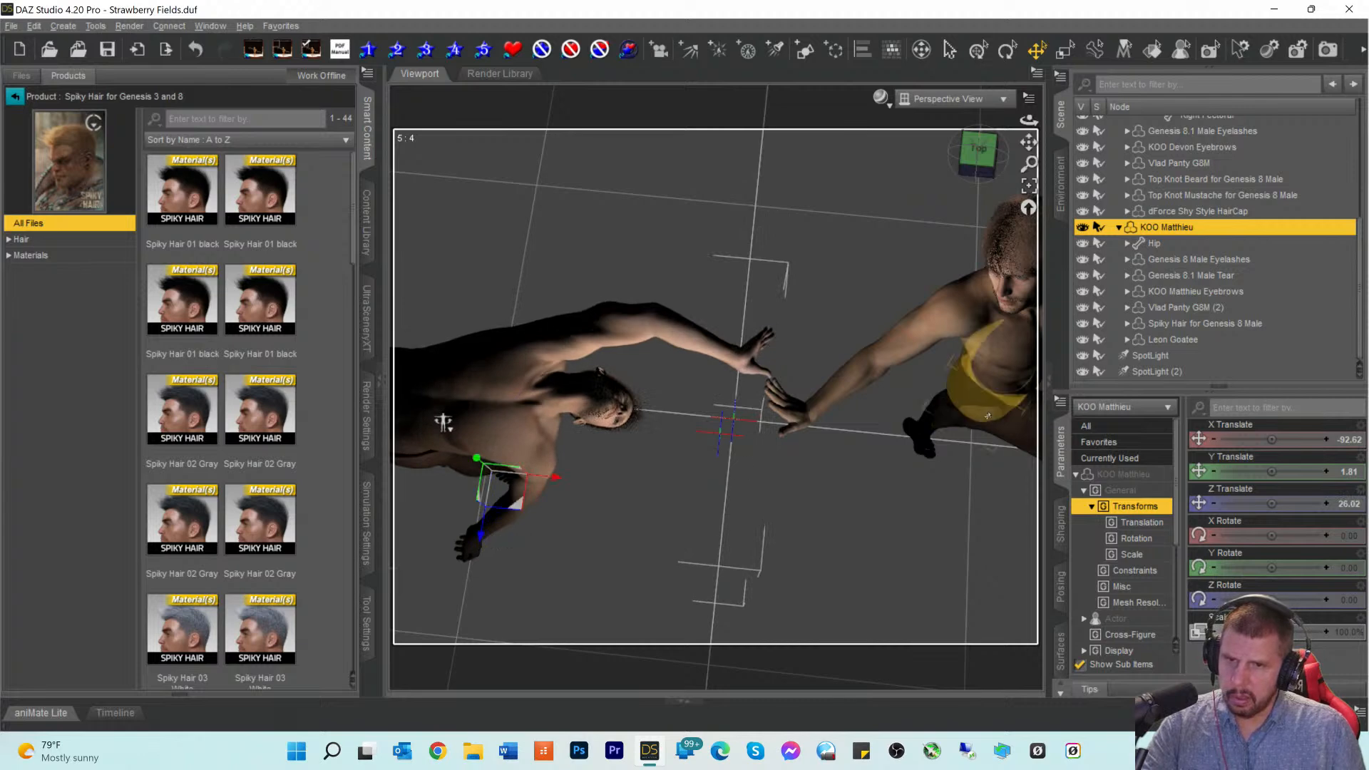
Step: Move KOO Devon along the Z axis to about -22.03, bringing the figures' hands together, and check the pose through Camera
{"action": "scroll", "coordinate": [1154, 200], "scroll_direction": "up", "scroll_amount": 5}
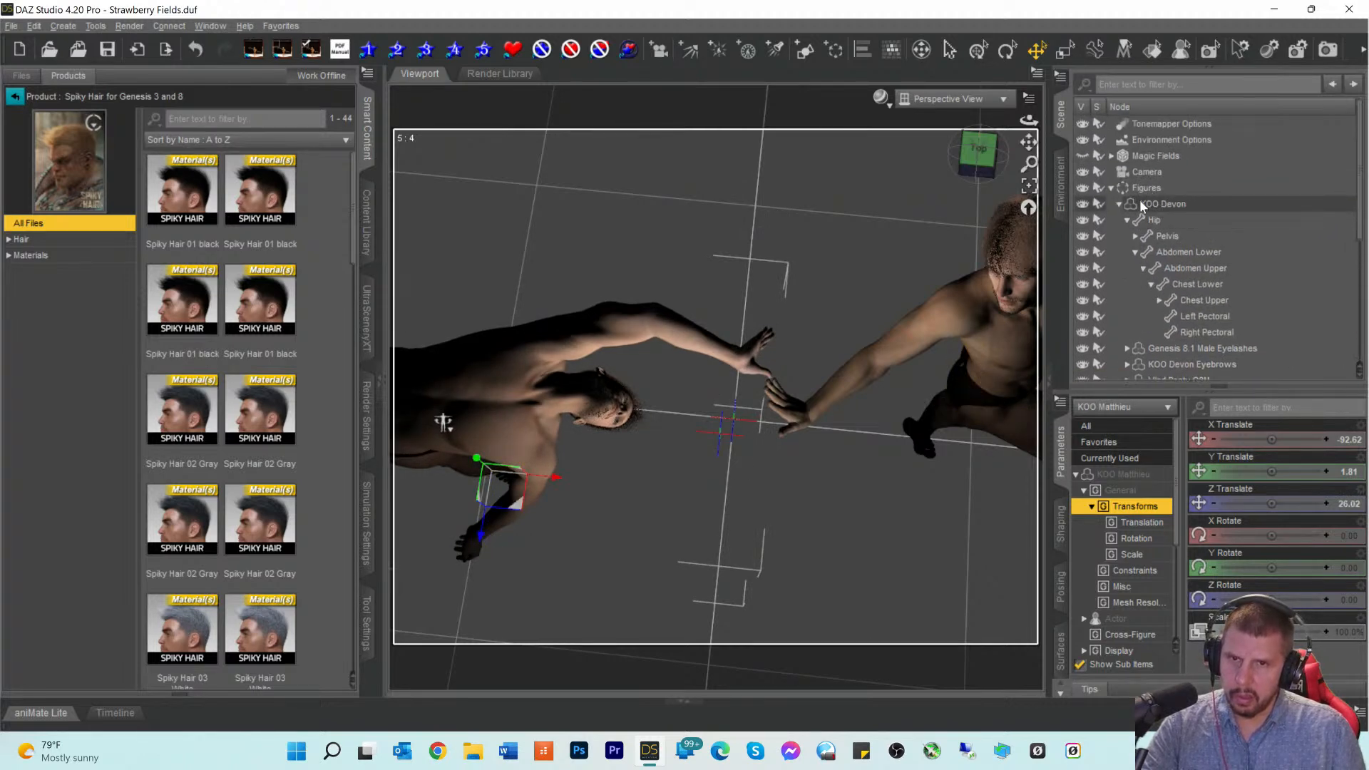
{"action": "left_click", "coordinate": [1141, 204]}
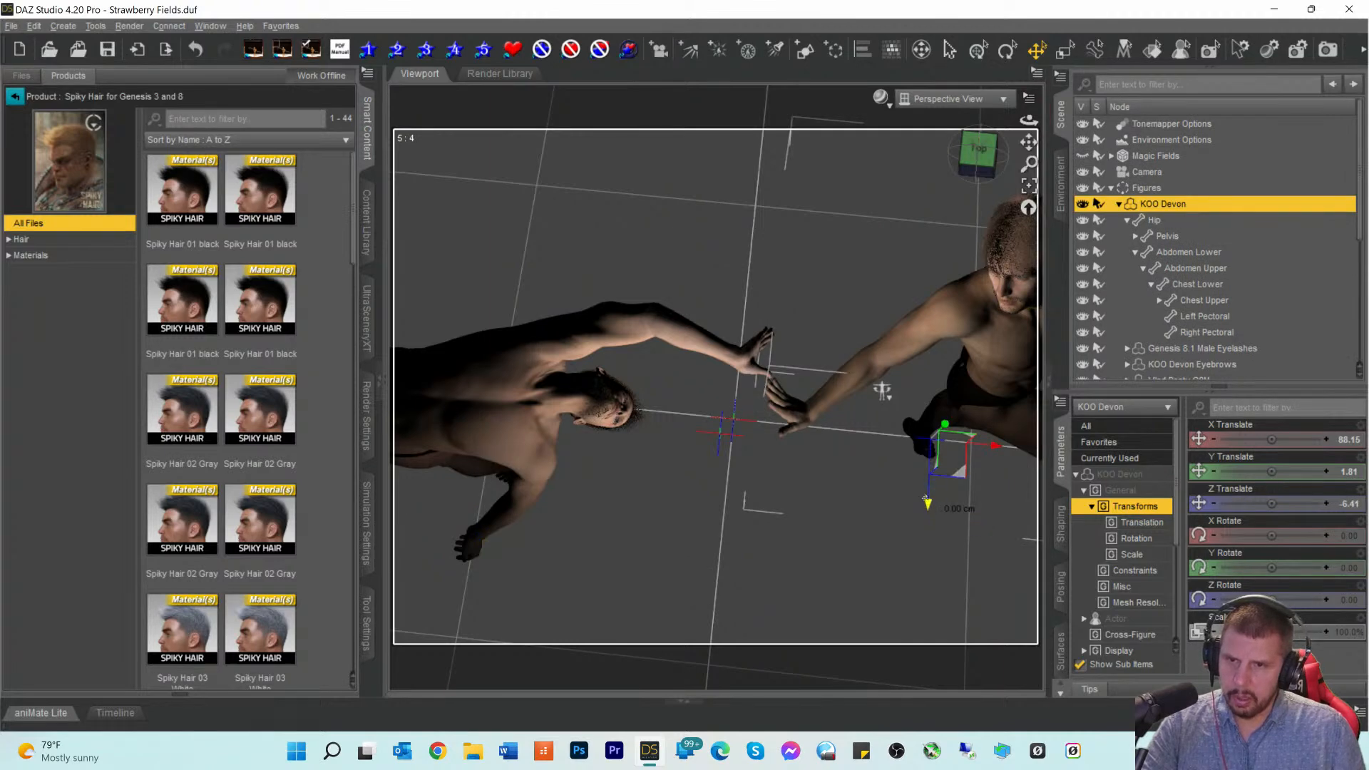
{"action": "left_click_drag", "start_coordinate": [925, 493], "coordinate": [928, 489]}
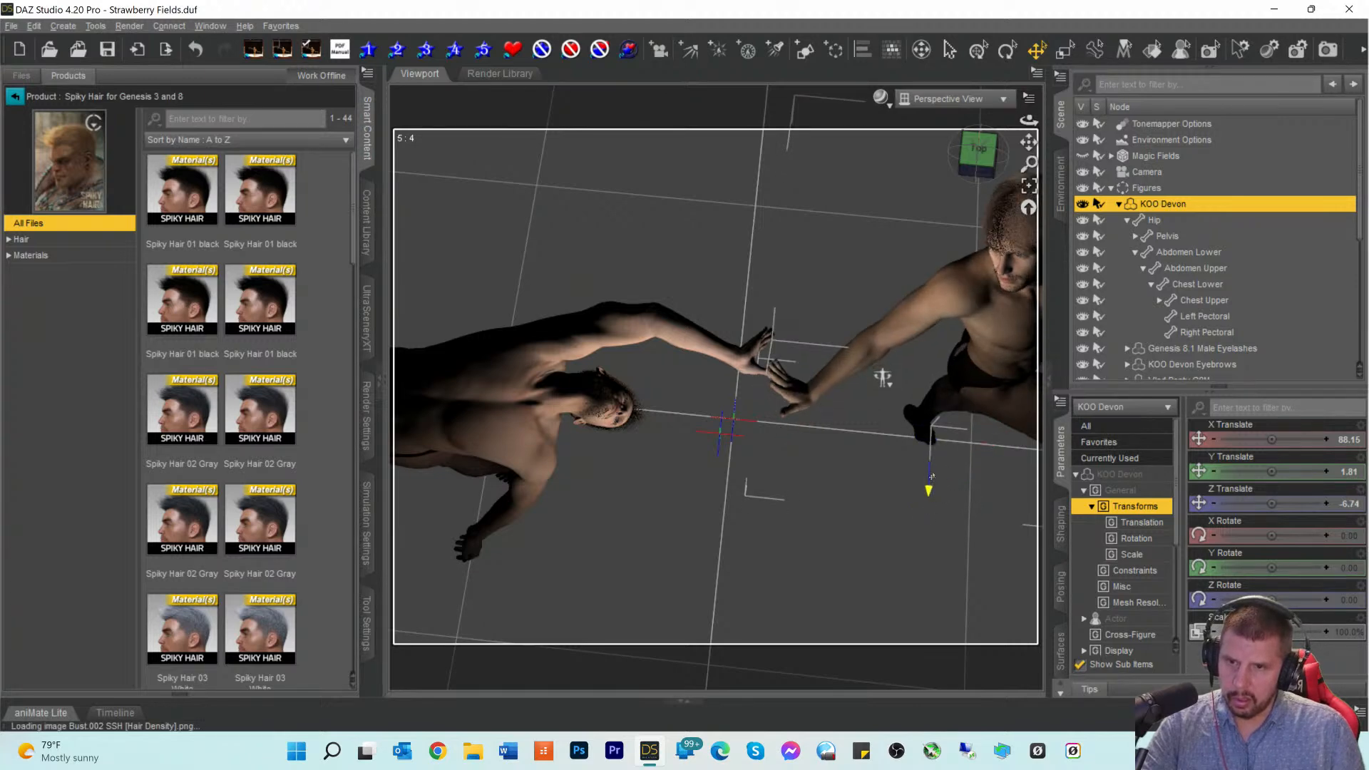
{"action": "left_click_drag", "start_coordinate": [931, 470], "coordinate": [932, 468]}
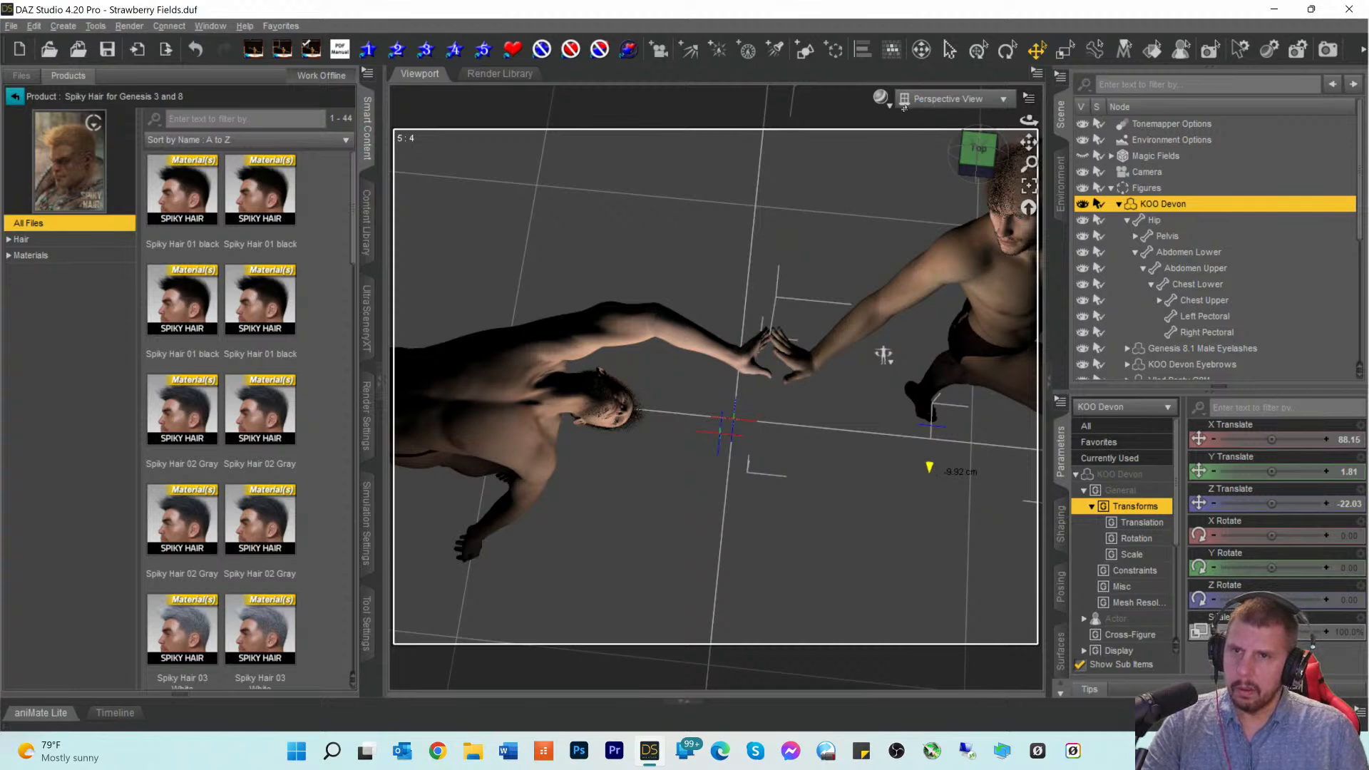
{"action": "left_click", "coordinate": [913, 100]}
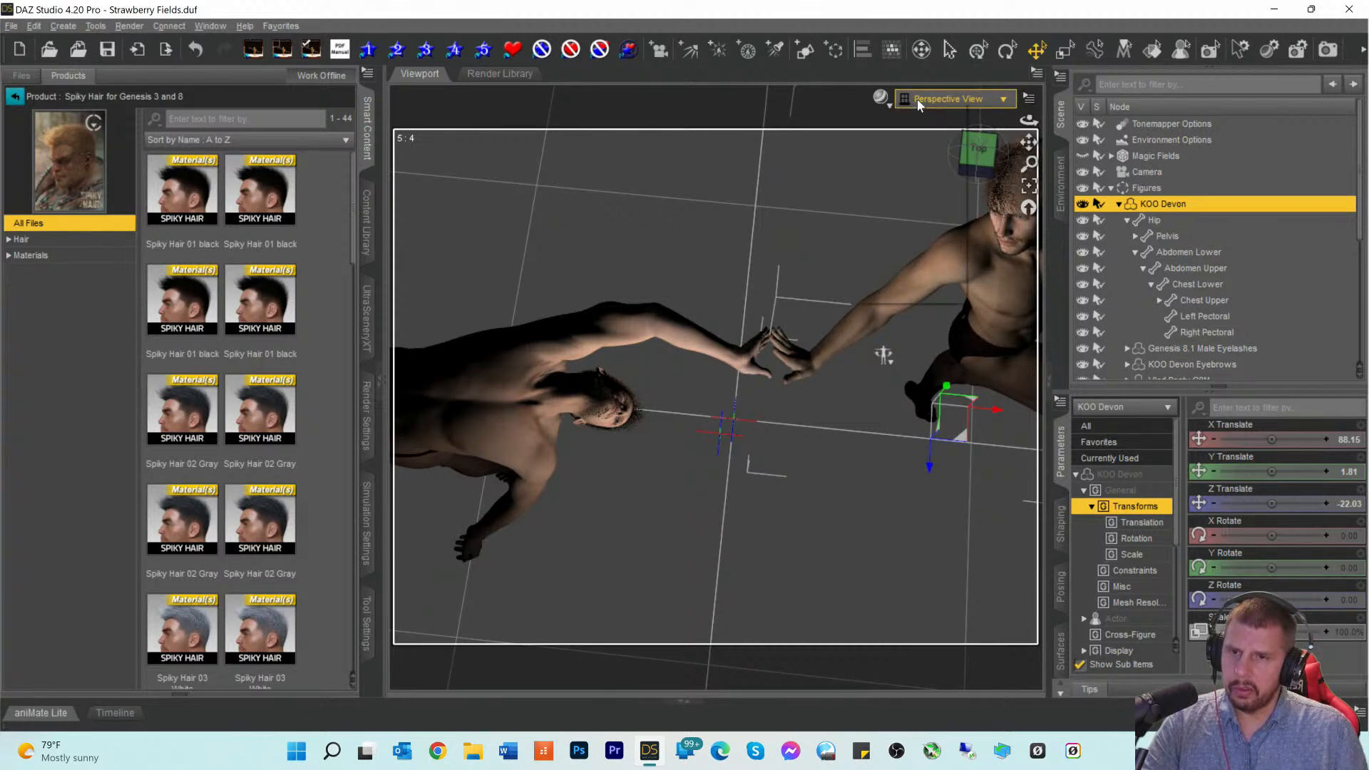
{"action": "left_click", "coordinate": [885, 234]}
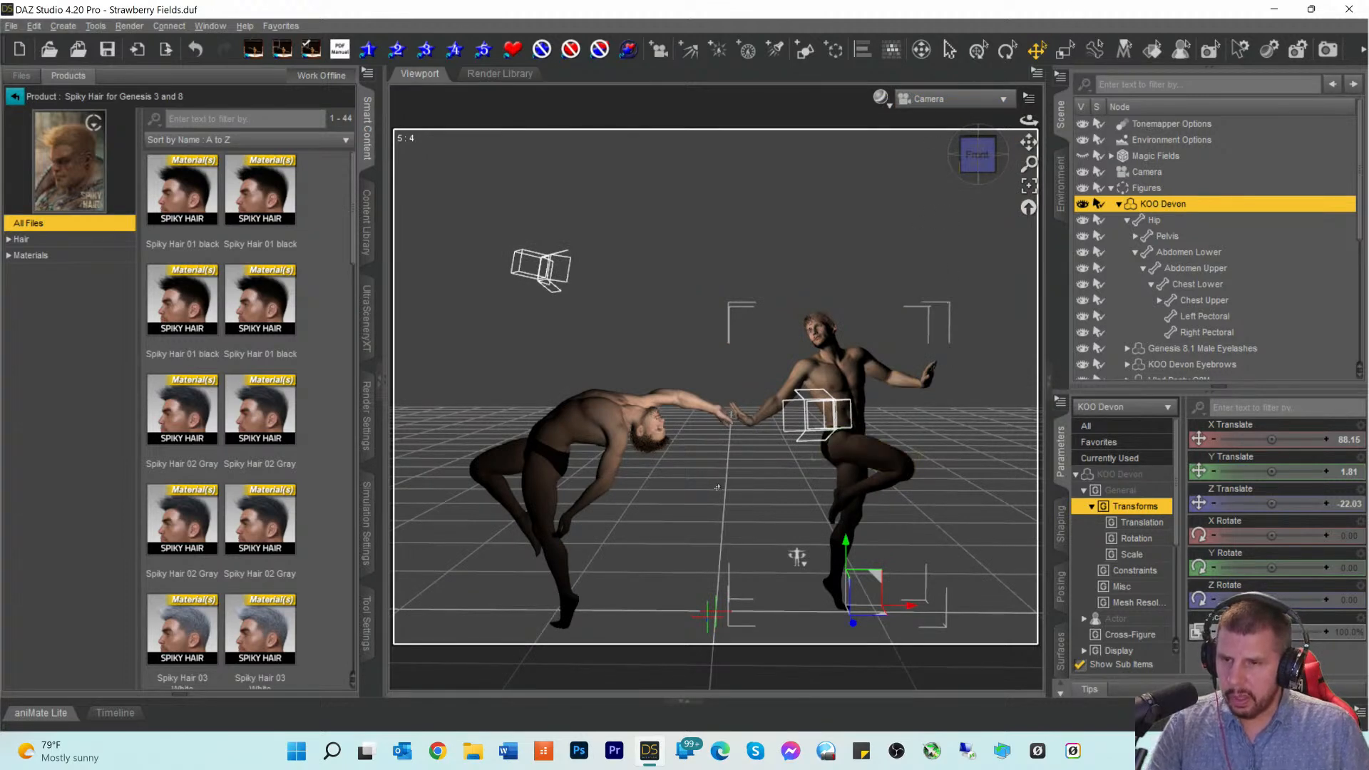
Step: Look through SpotLight (2) and pan it to about X -83.34, Y 210.05, Z 95.85, centring its beam on KOO Devon's head
{"action": "left_click", "coordinate": [956, 98]}
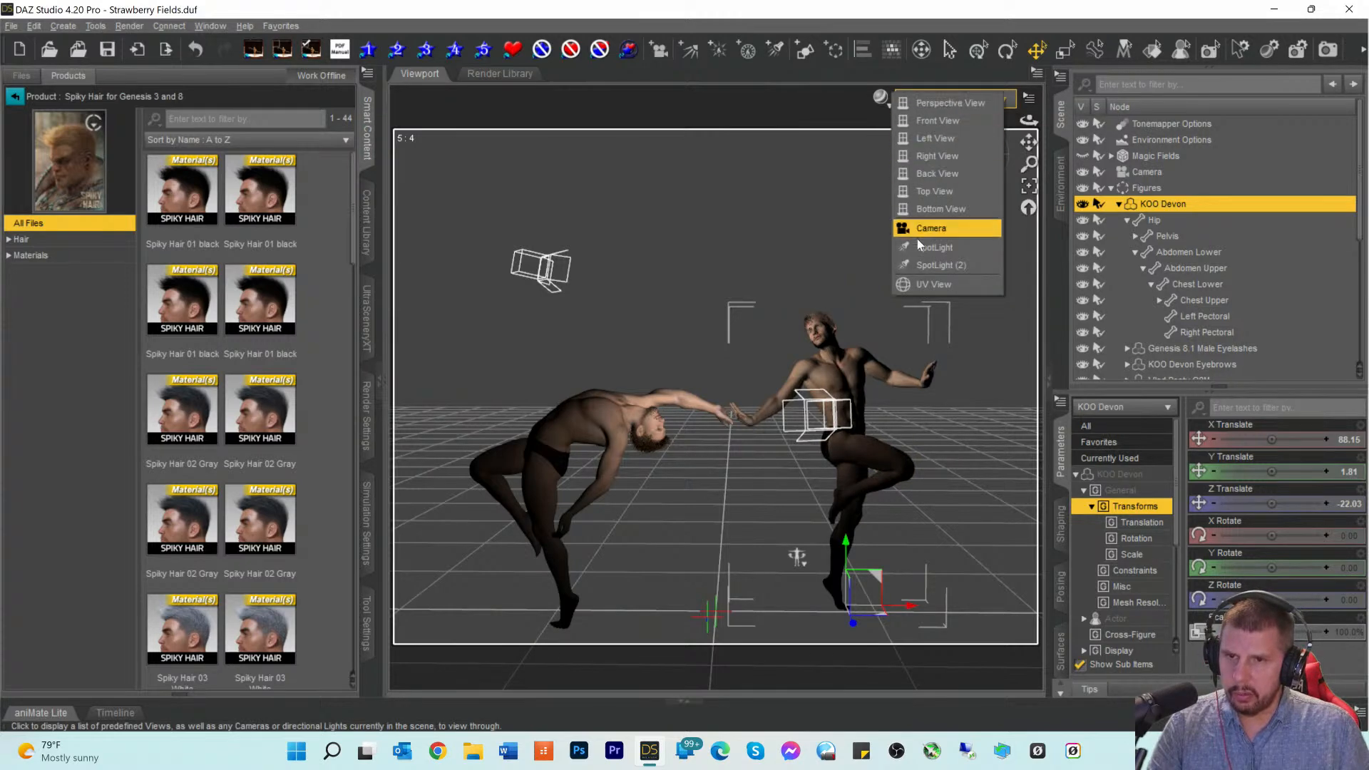
{"action": "left_click", "coordinate": [917, 265]}
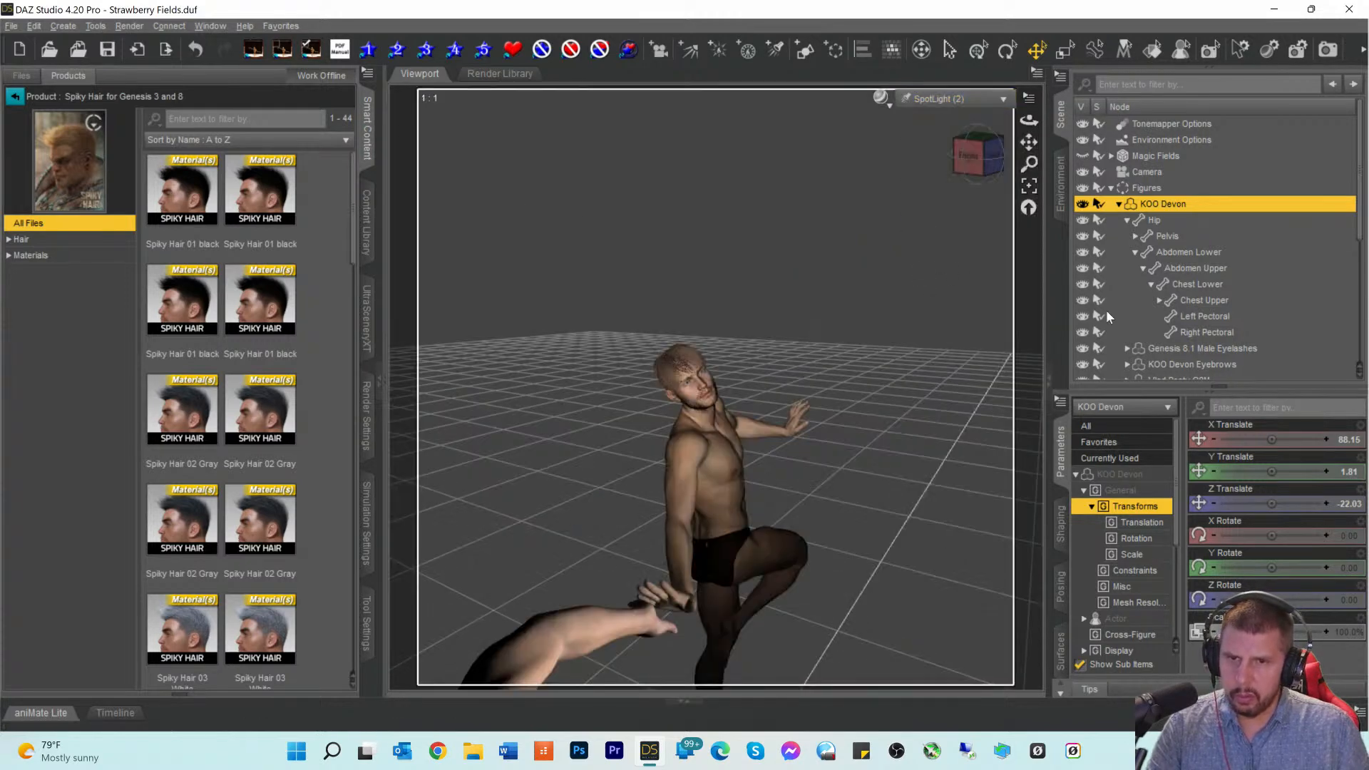
{"action": "scroll", "coordinate": [1143, 322], "scroll_direction": "down", "scroll_amount": 5}
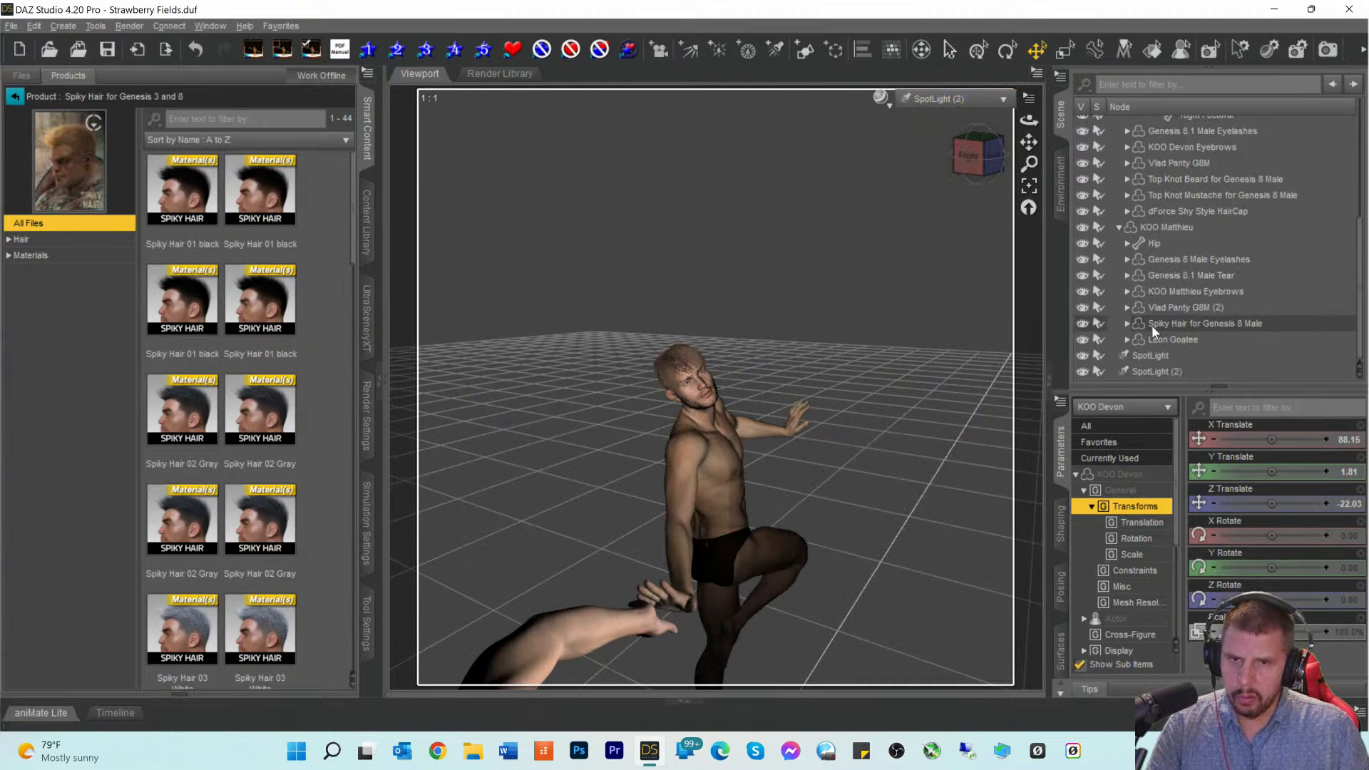
{"action": "left_click", "coordinate": [1138, 369]}
{"action": "mouse_move", "coordinate": [1029, 142]}
{"action": "left_mouse_down"}
{"action": "mouse_move", "coordinate": [1054, 144]}
{"action": "mouse_move", "coordinate": [956, 157]}
{"action": "mouse_move", "coordinate": [1013, 143]}
{"action": "left_mouse_up"}
{"action": "left_click_drag", "start_coordinate": [1028, 142], "coordinate": [1027, 151]}
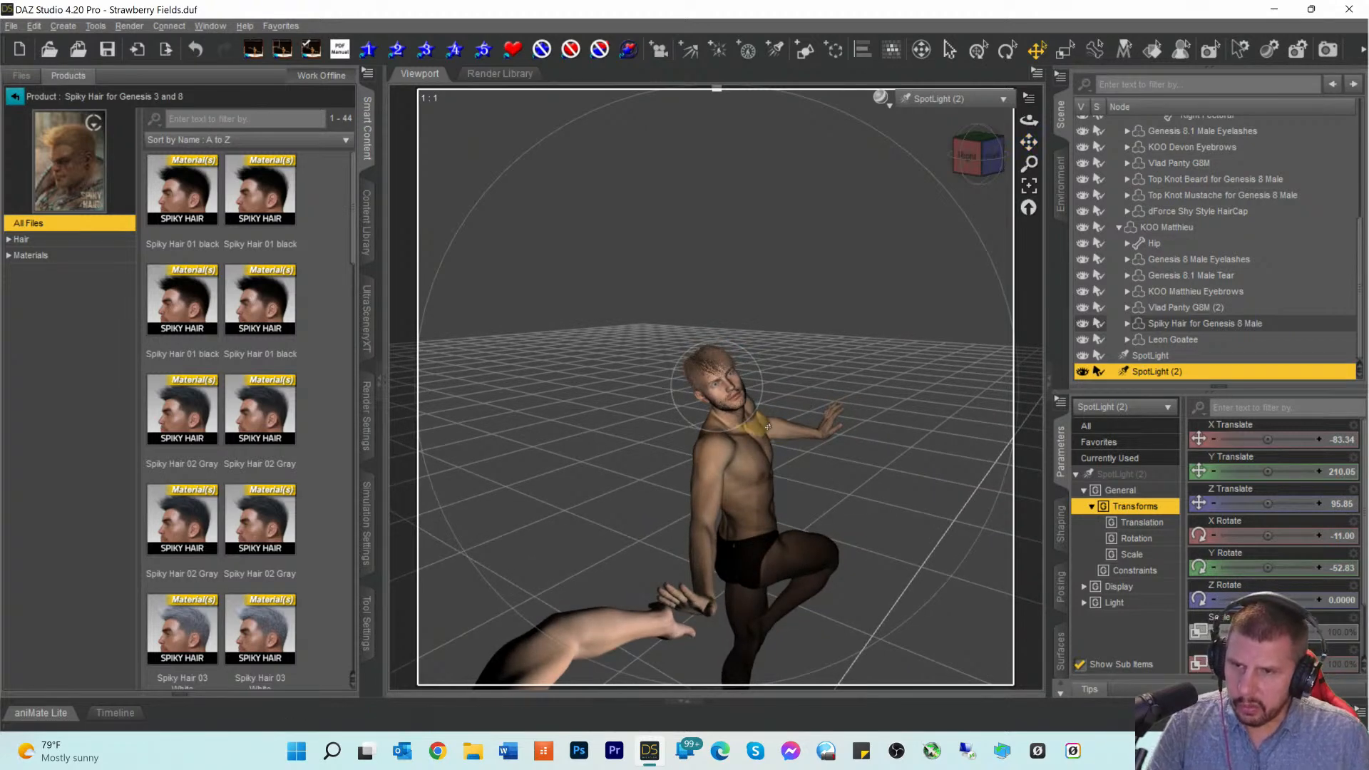
Step: Examine KOO Devon's face and hair up close from the front in the Perspective View
{"action": "left_click", "coordinate": [941, 104]}
{"action": "left_click", "coordinate": [920, 140]}
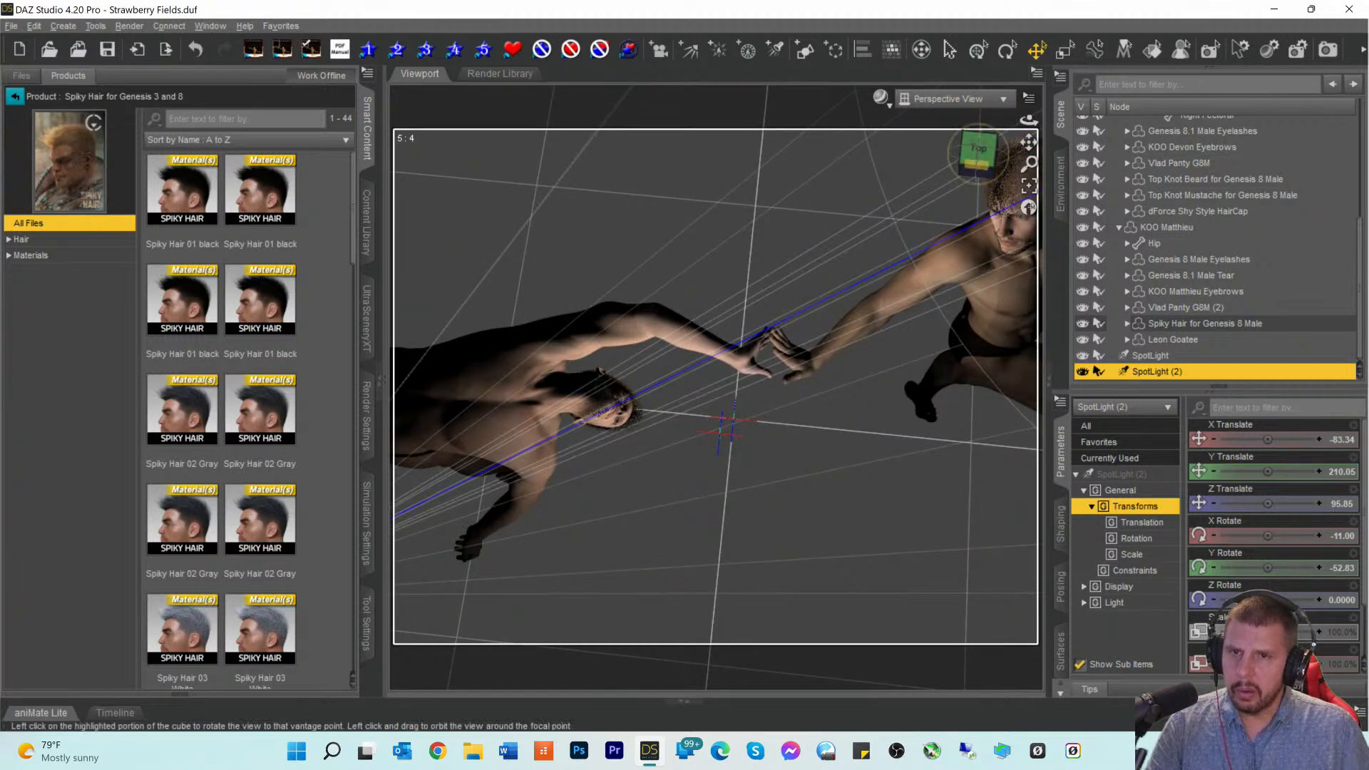
{"action": "left_click_drag", "start_coordinate": [978, 151], "coordinate": [856, 346]}
{"action": "left_click_drag", "start_coordinate": [975, 160], "coordinate": [998, 307]}
{"action": "scroll", "coordinate": [1006, 163], "scroll_direction": "up", "scroll_amount": 3}
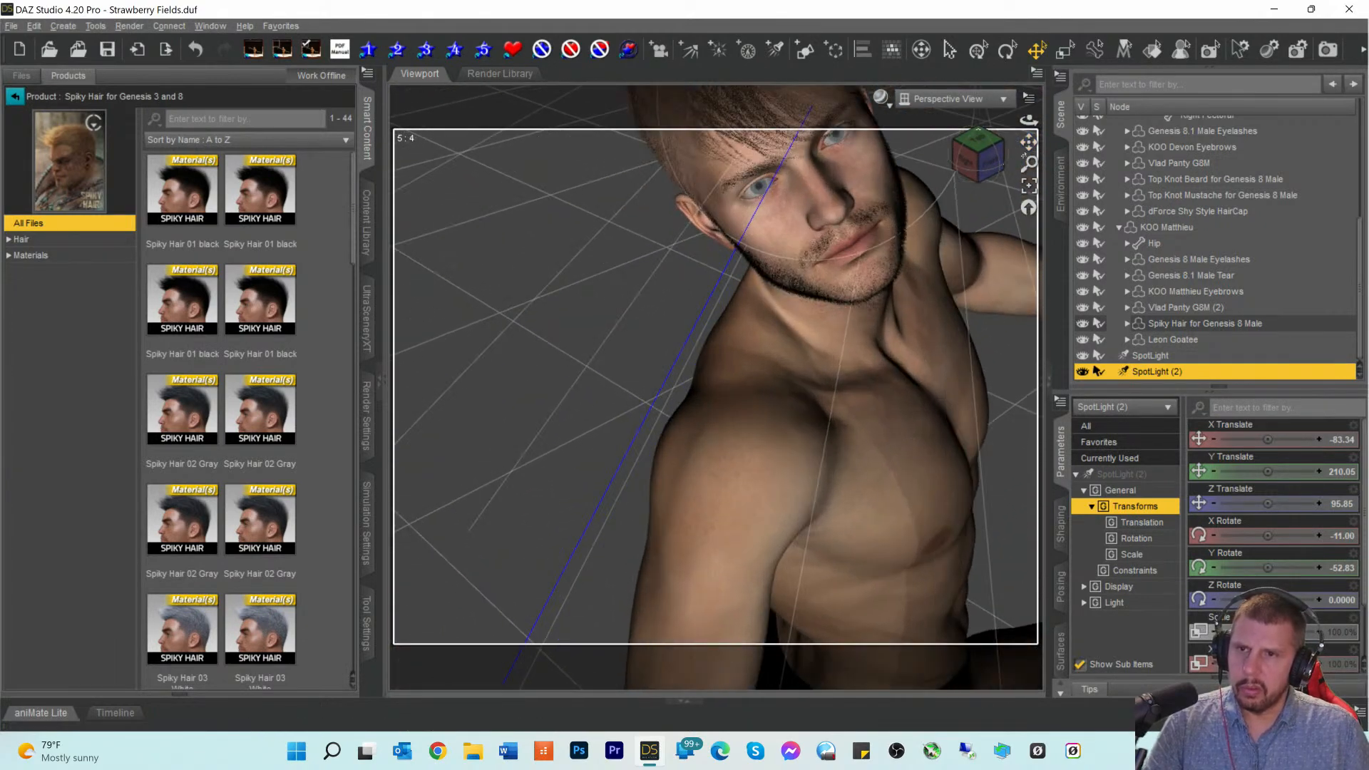
{"action": "mouse_move", "coordinate": [1029, 143]}
{"action": "left_mouse_down"}
{"action": "mouse_move", "coordinate": [1026, 156]}
{"action": "mouse_move", "coordinate": [980, 136]}
{"action": "mouse_move", "coordinate": [1031, 179]}
{"action": "mouse_move", "coordinate": [1033, 236]}
{"action": "mouse_move", "coordinate": [1034, 151]}
{"action": "left_mouse_up"}
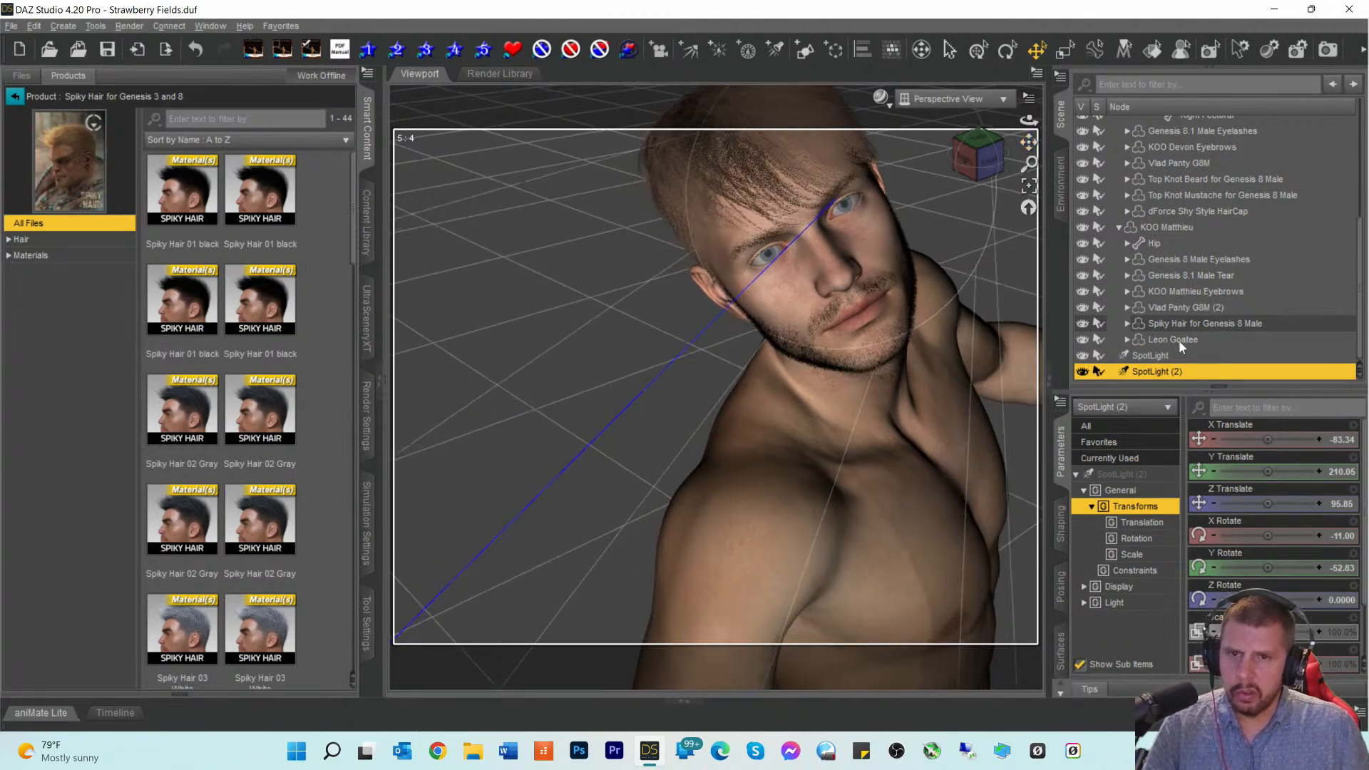
Step: Select KOO Devon in the scene and frame the figure's face up close in the Perspective View
{"action": "scroll", "coordinate": [1151, 225], "scroll_direction": "up", "scroll_amount": 5}
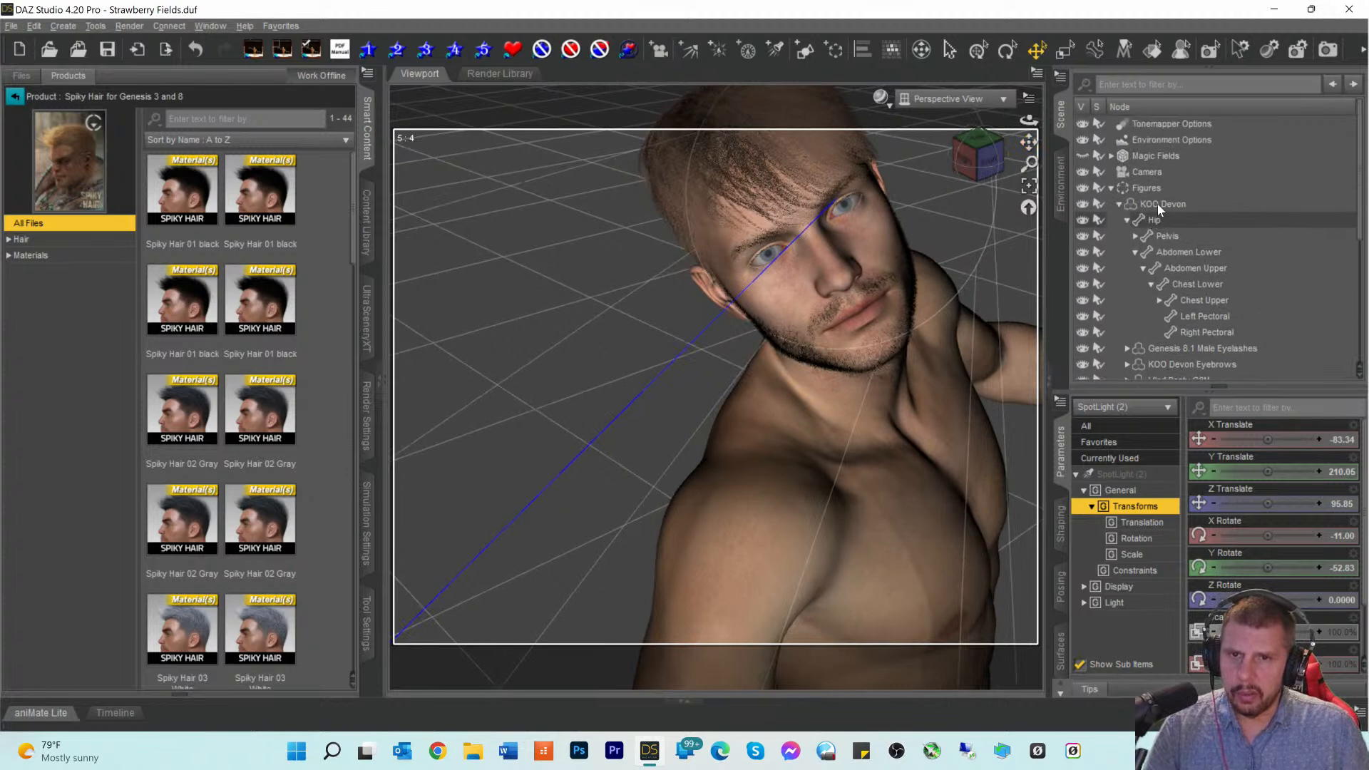
{"action": "left_click", "coordinate": [1158, 203]}
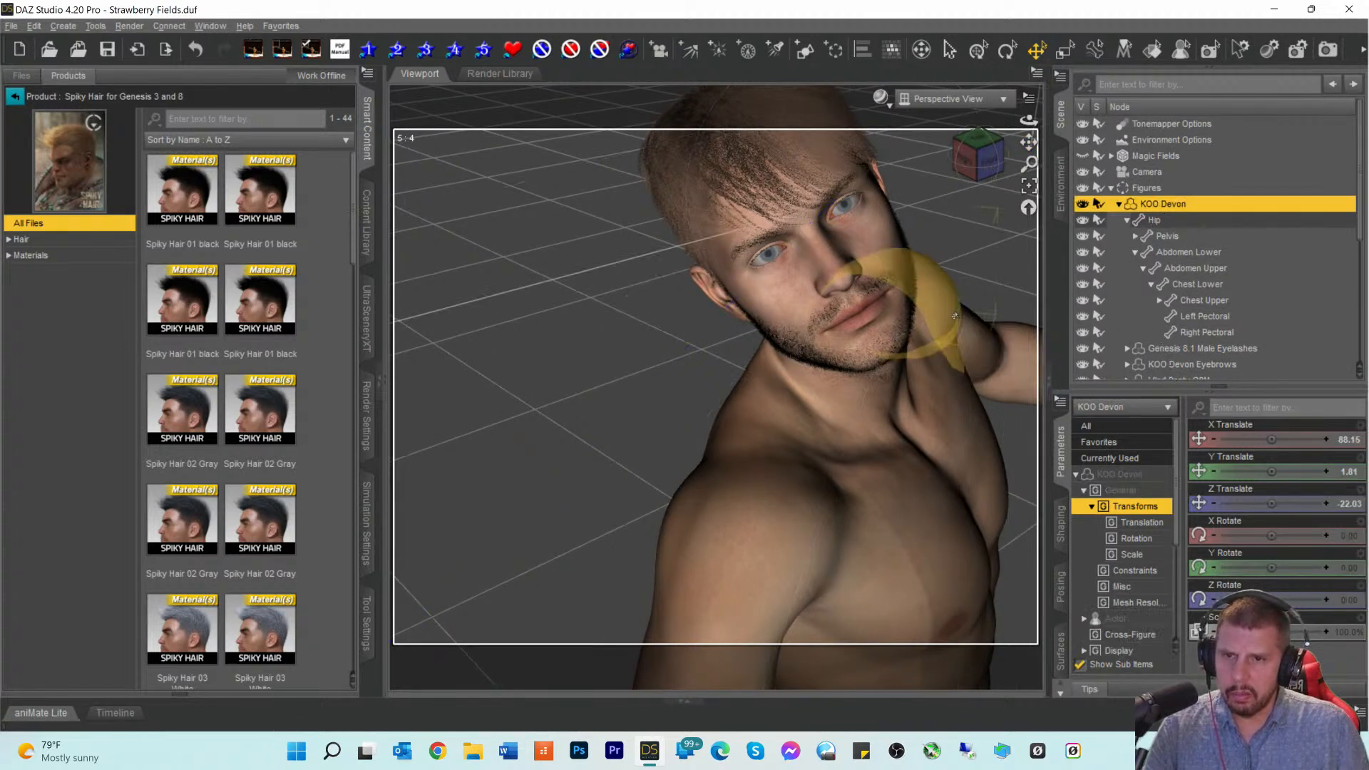
{"action": "scroll", "coordinate": [1132, 259], "scroll_direction": "down", "scroll_amount": 1}
{"action": "scroll", "coordinate": [1134, 261], "scroll_direction": "down", "scroll_amount": 4}
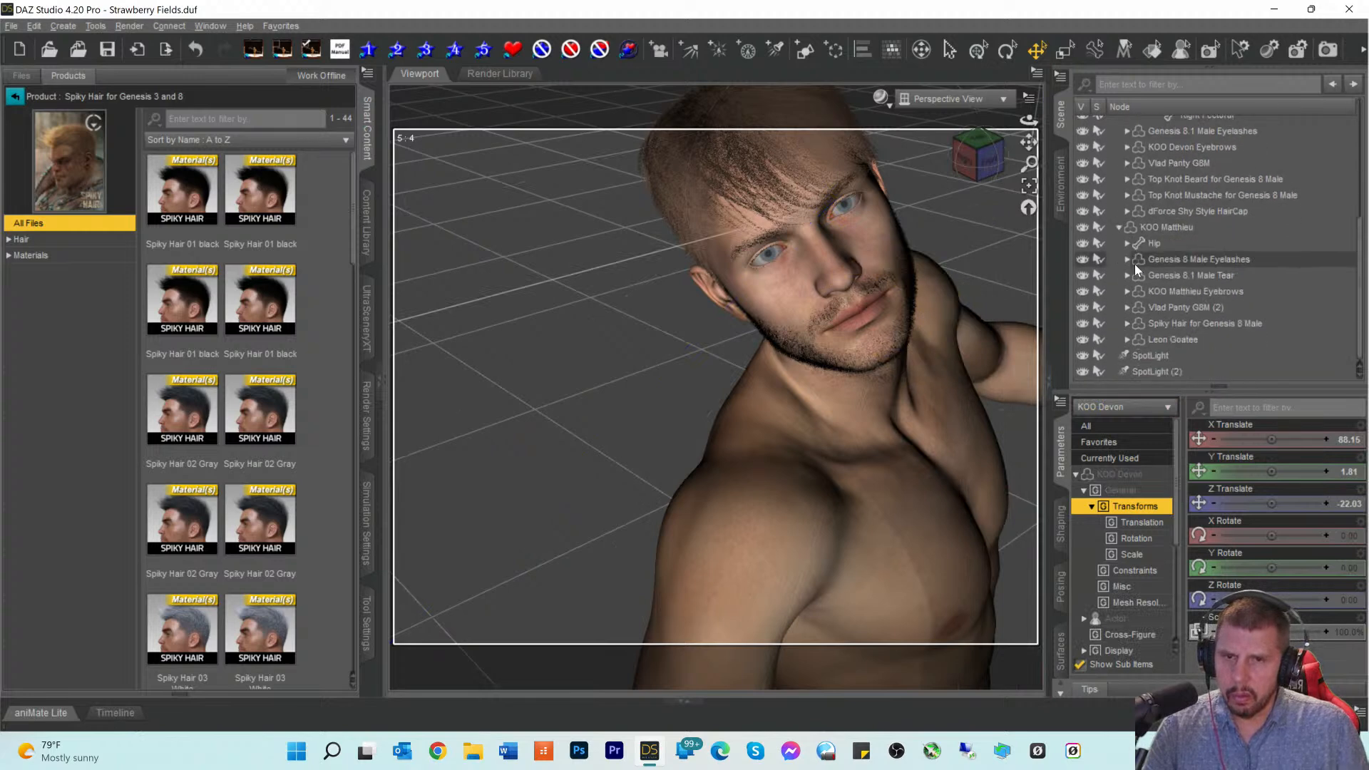
{"action": "left_click", "coordinate": [1148, 229]}
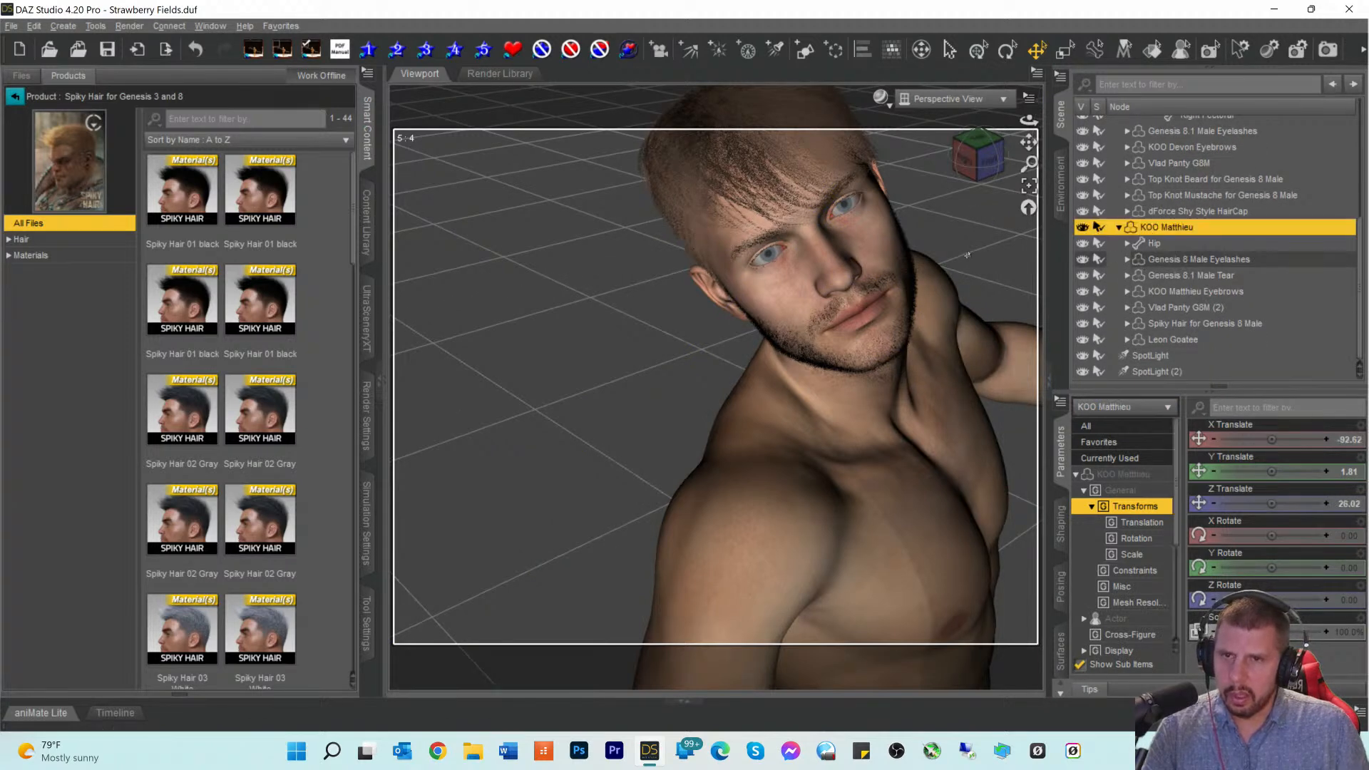
{"action": "scroll", "coordinate": [967, 254], "scroll_direction": "down", "scroll_amount": 8}
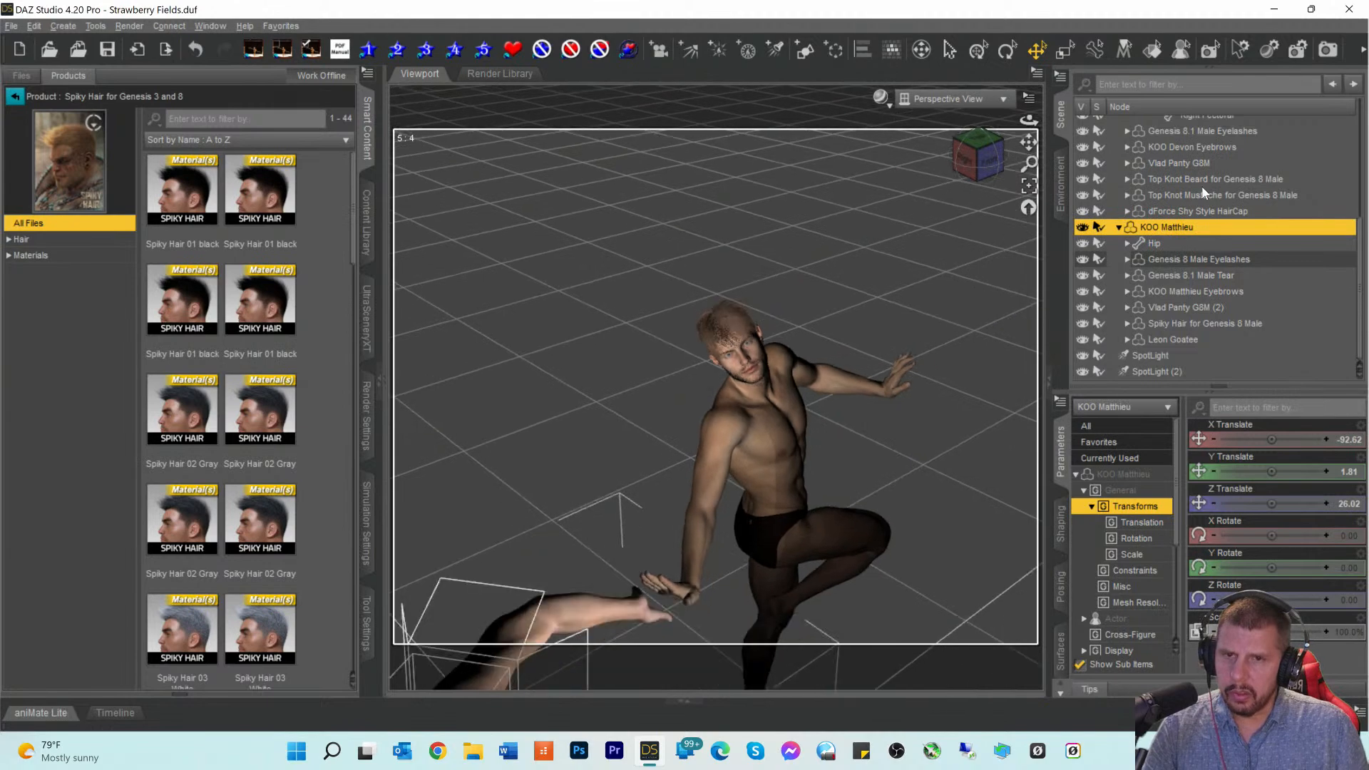
{"action": "scroll", "coordinate": [1196, 190], "scroll_direction": "up", "scroll_amount": 3}
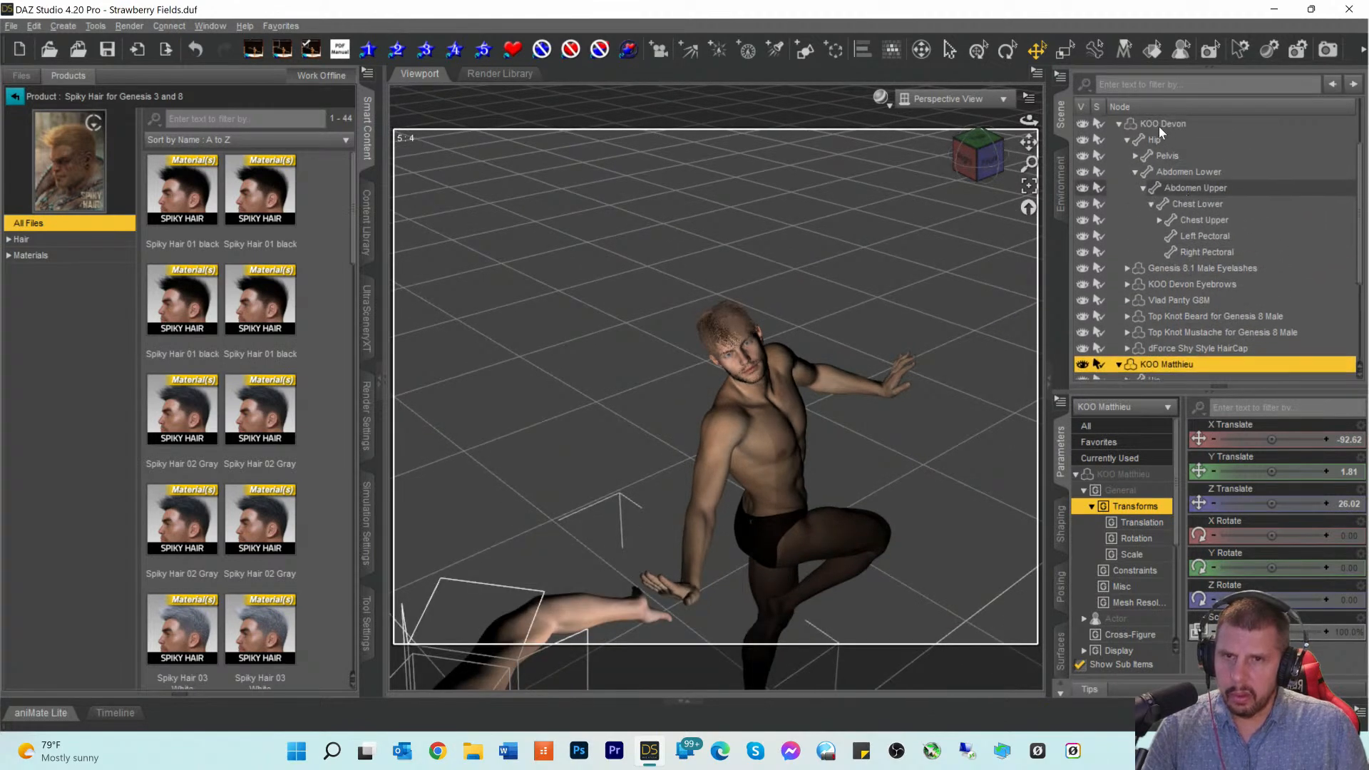
{"action": "left_click", "coordinate": [1159, 128]}
{"action": "scroll", "coordinate": [1018, 272], "scroll_direction": "up", "scroll_amount": 6}
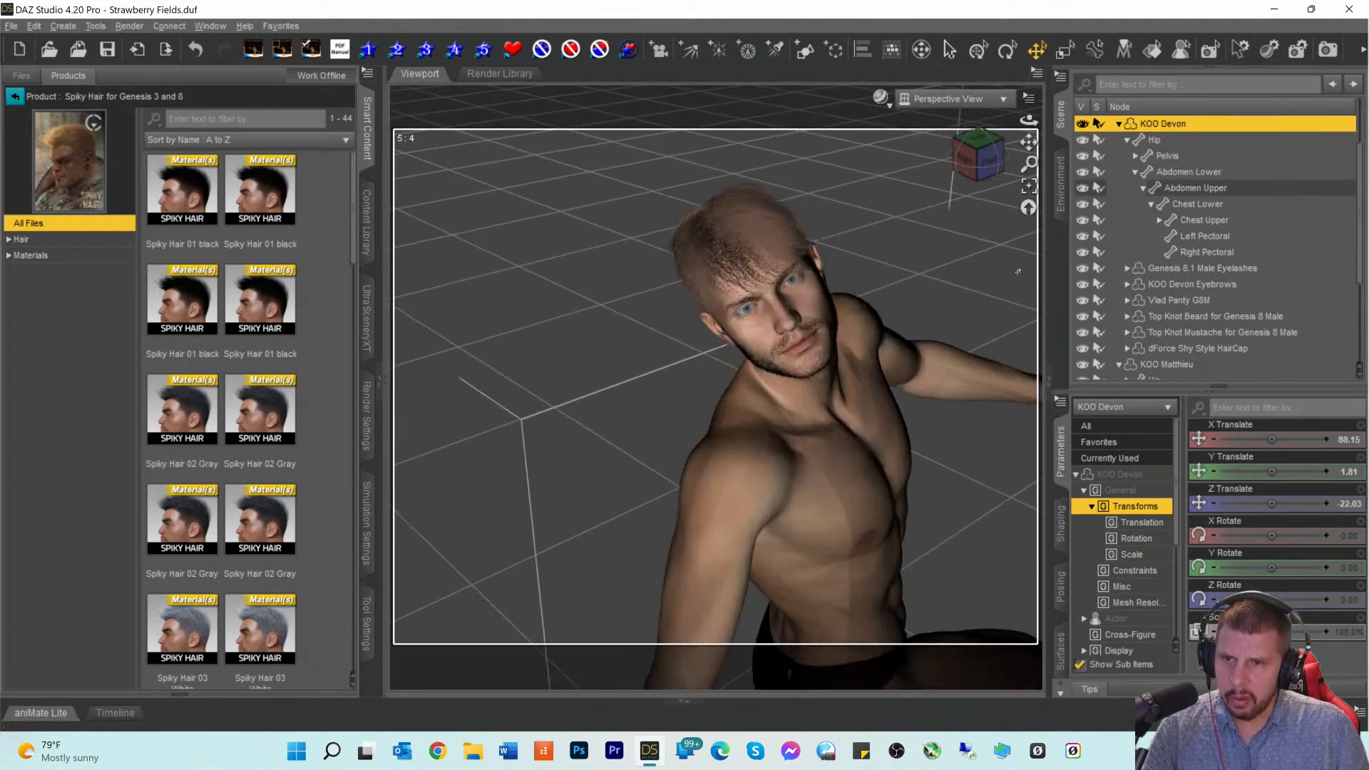
{"action": "scroll", "coordinate": [1018, 271], "scroll_direction": "up", "scroll_amount": 4}
{"action": "left_click_drag", "start_coordinate": [1028, 141], "coordinate": [961, 263]}
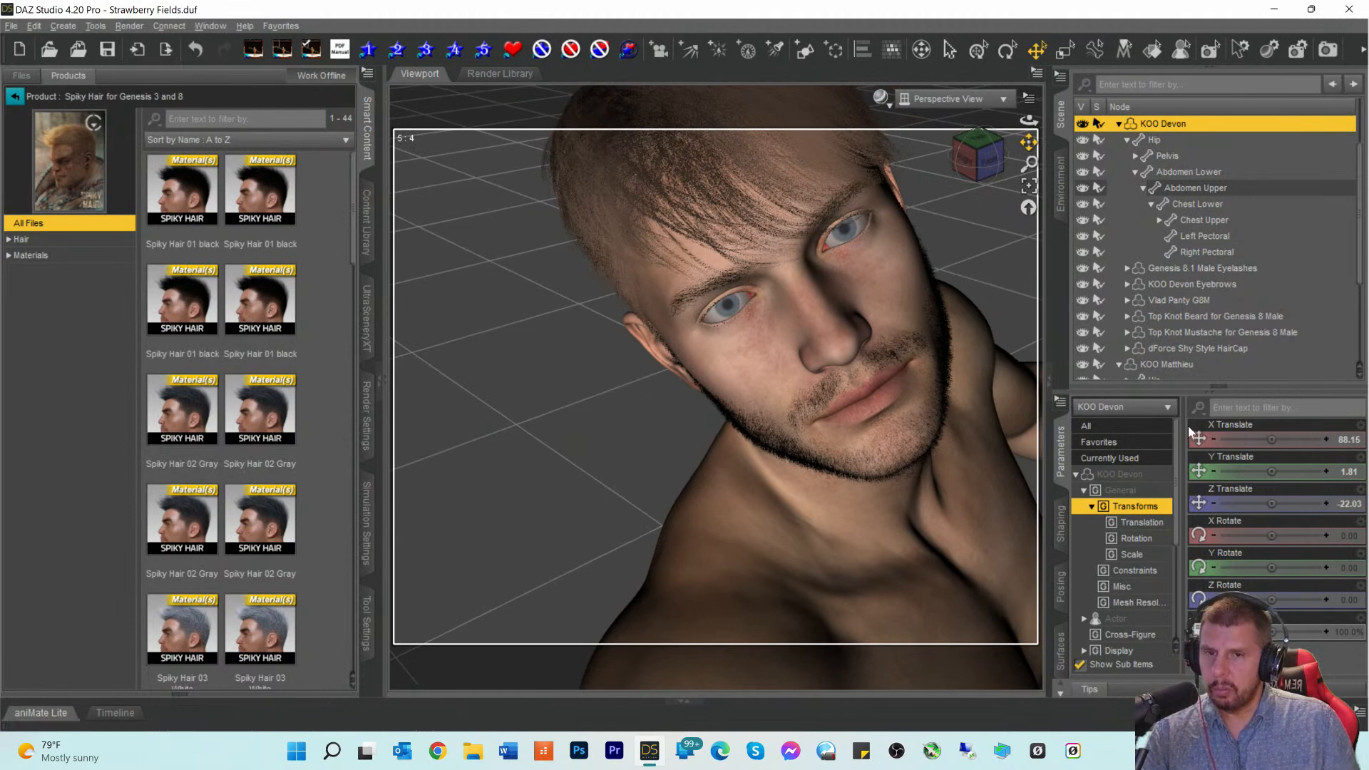
Step: Filter KOO Devon's parameters for "blink" and set Eye Blink to 17.5%, lowering both eyelids slightly
{"action": "left_click", "coordinate": [1119, 474]}
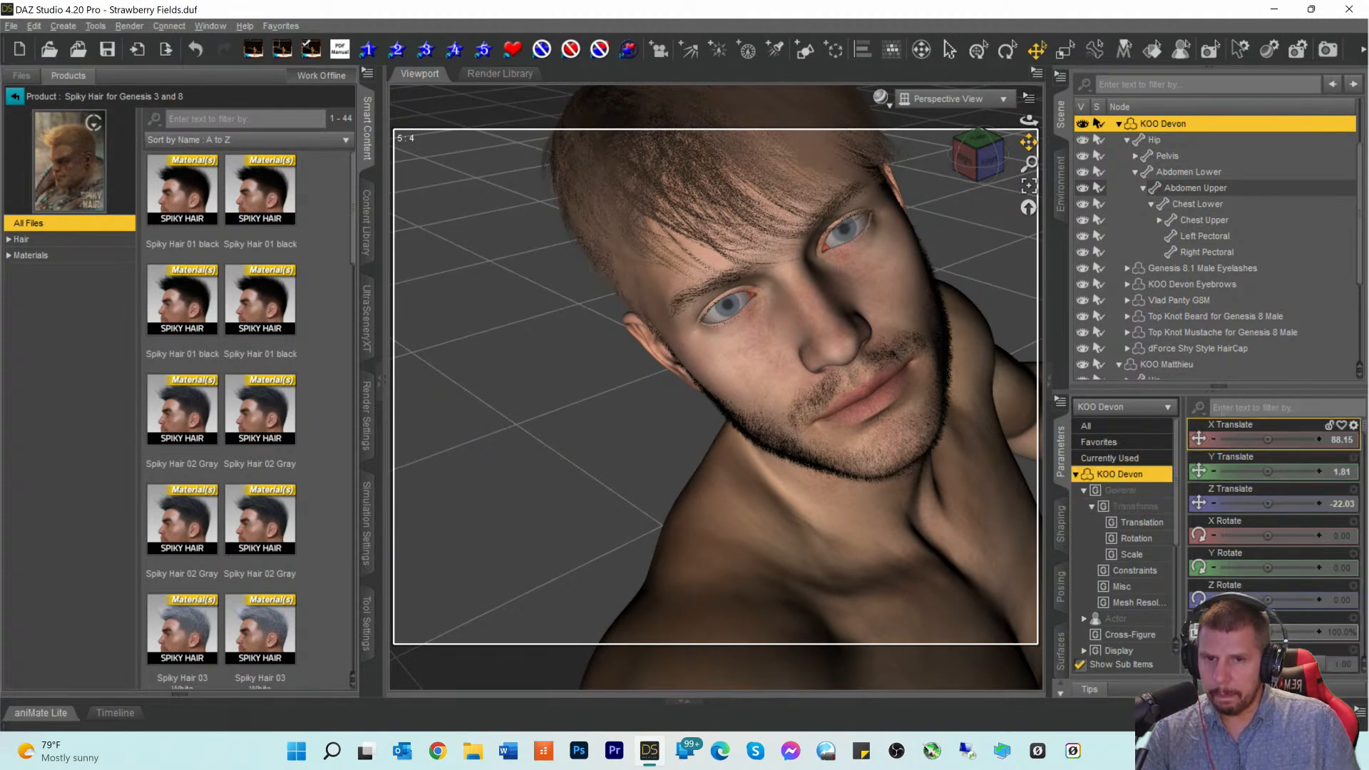
{"action": "left_click", "coordinate": [1222, 409]}
{"action": "type", "text": "bl"}
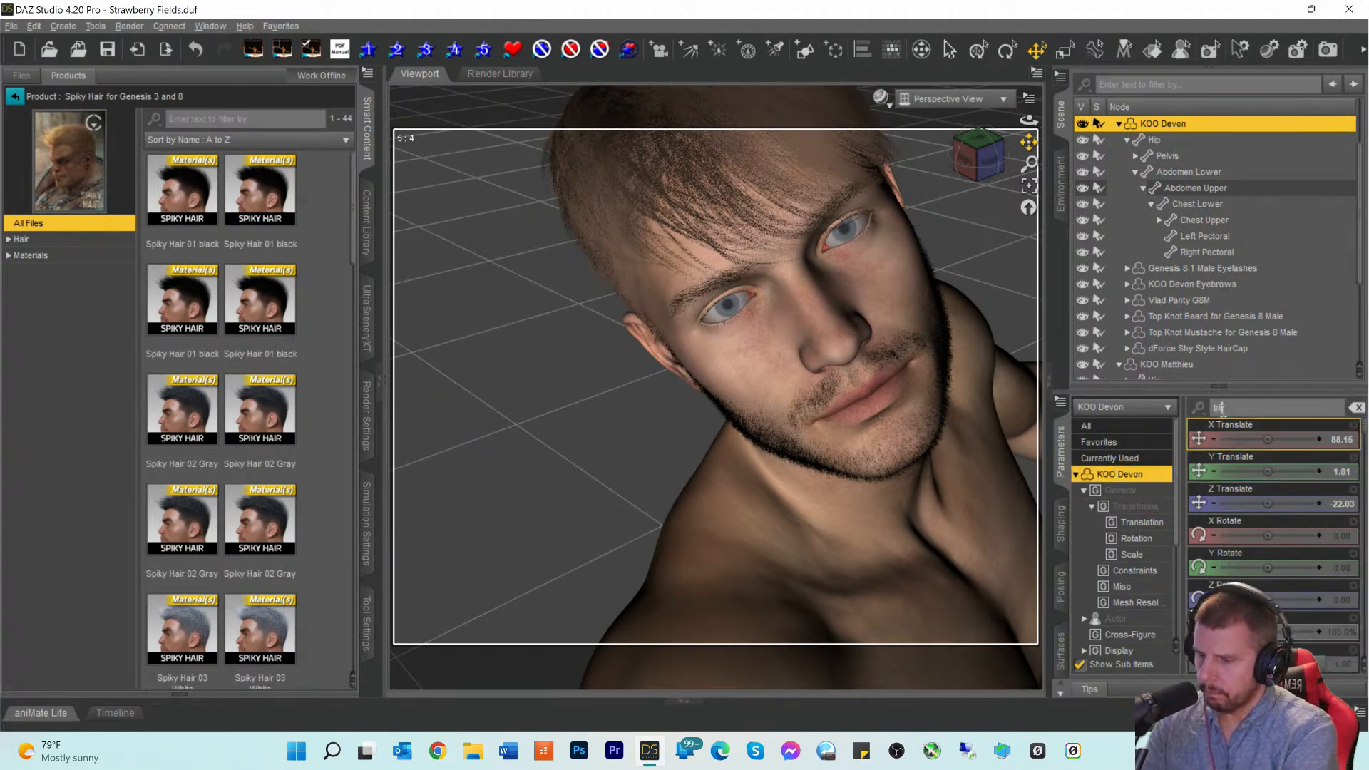
{"action": "type", "text": "ink"}
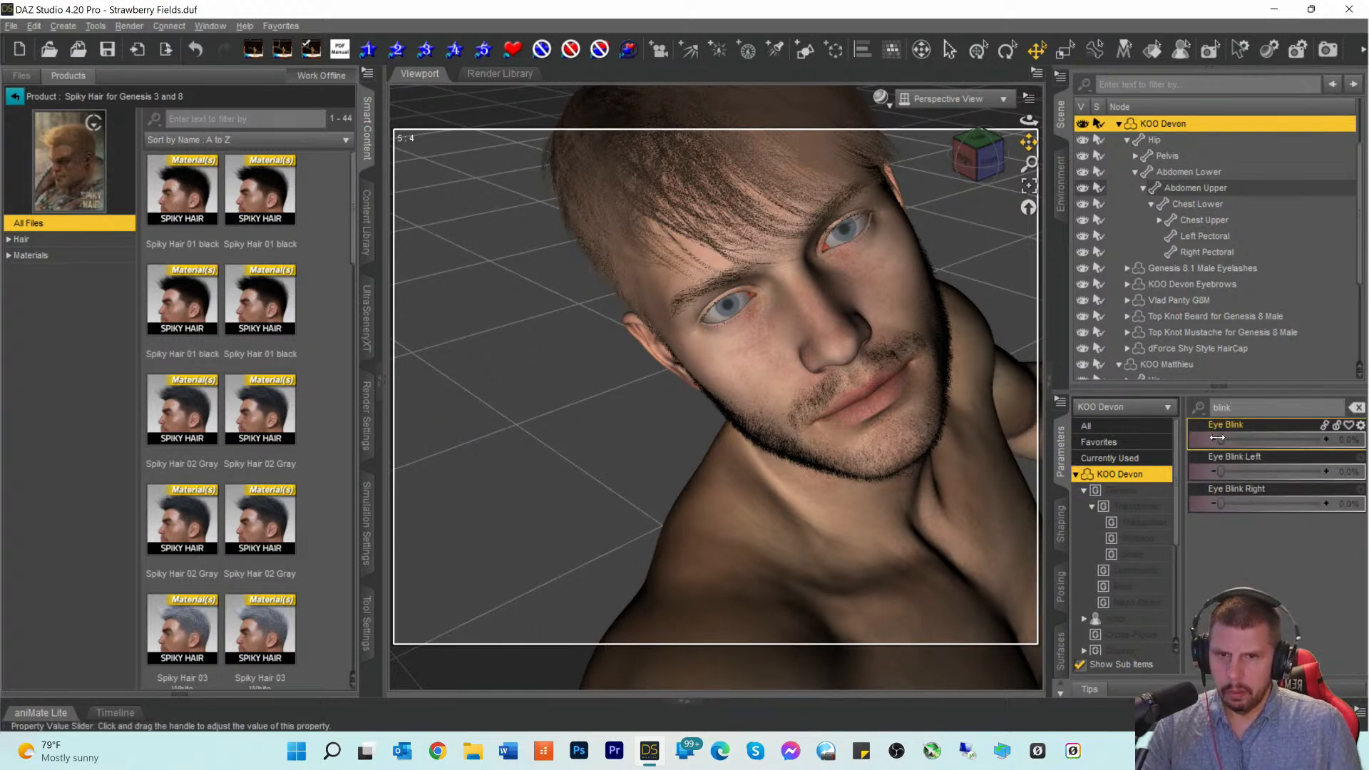
{"action": "left_click_drag", "start_coordinate": [1223, 440], "coordinate": [1235, 442]}
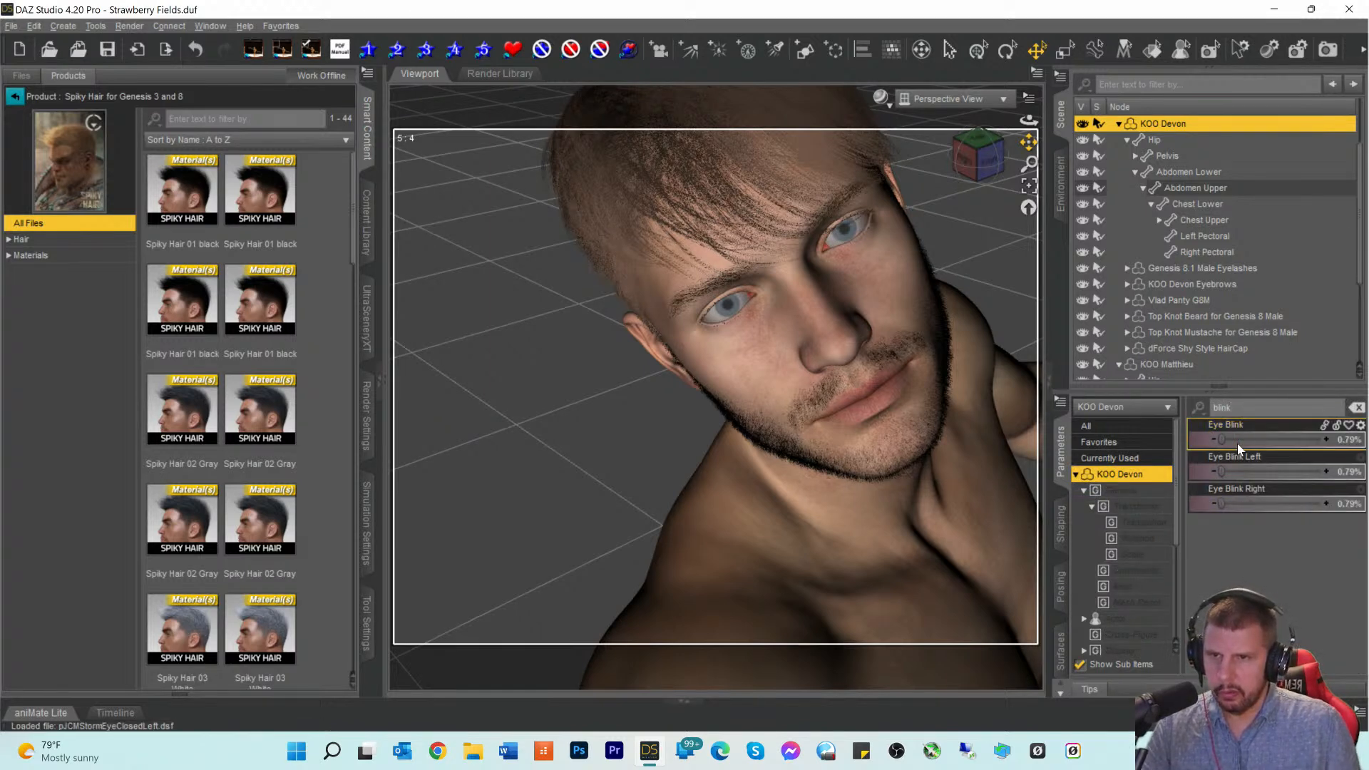
{"action": "left_click_drag", "start_coordinate": [1242, 445], "coordinate": [1243, 440]}
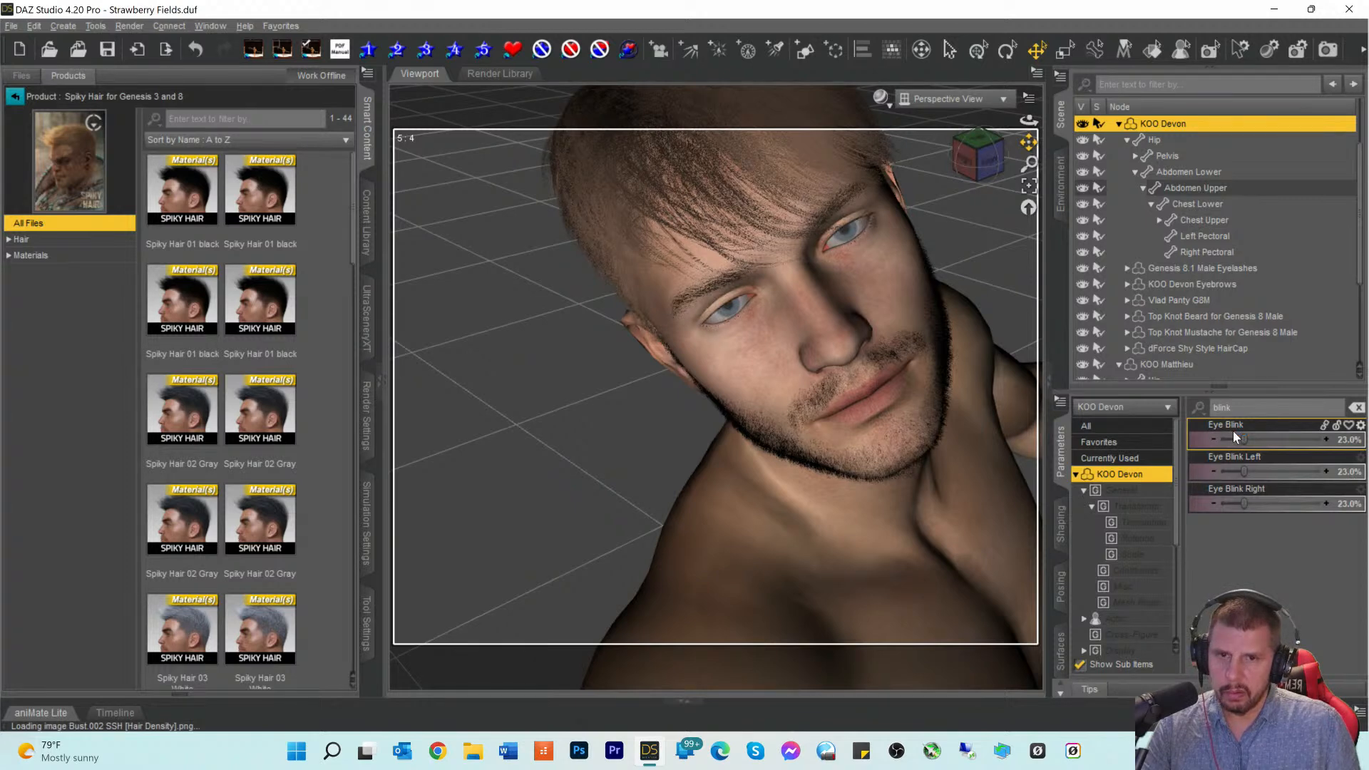
{"action": "mouse_move", "coordinate": [1243, 442]}
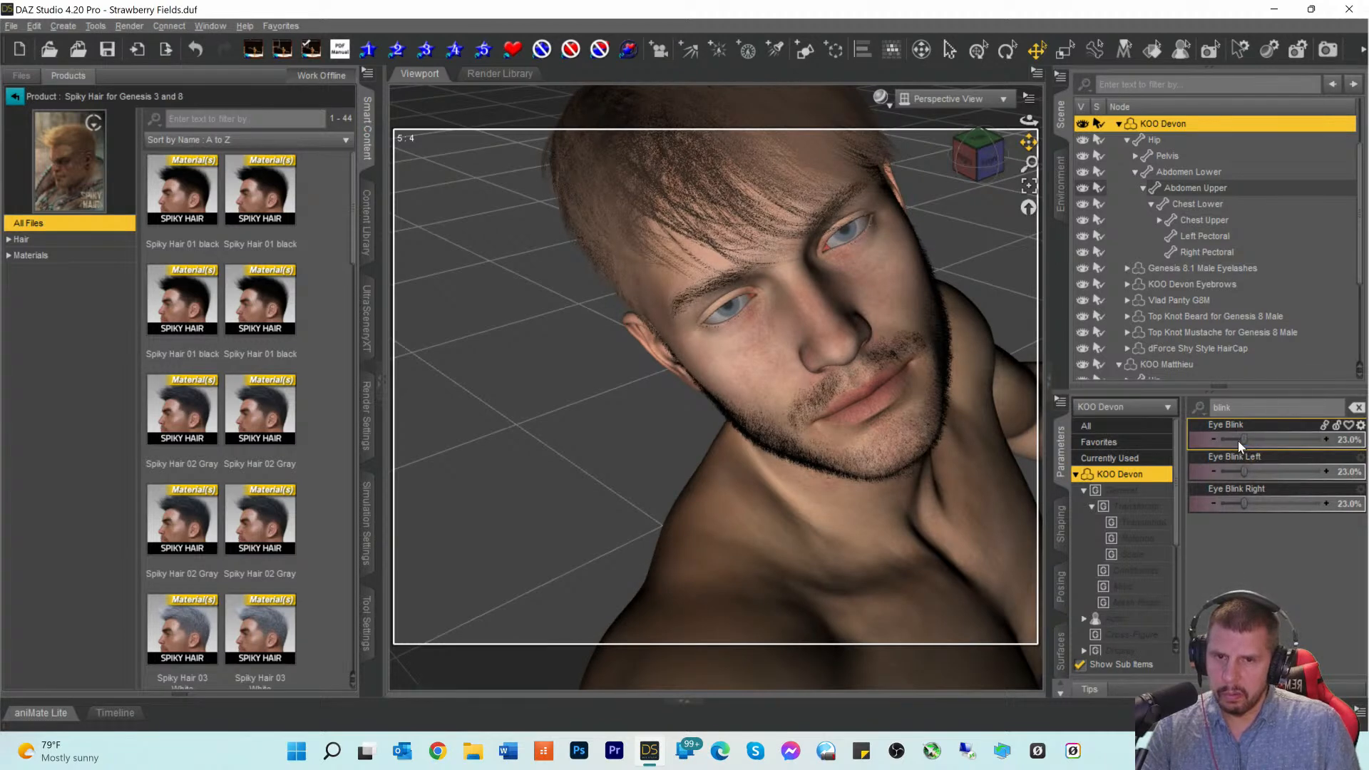
{"action": "left_click_drag", "start_coordinate": [1239, 445], "coordinate": [1237, 441]}
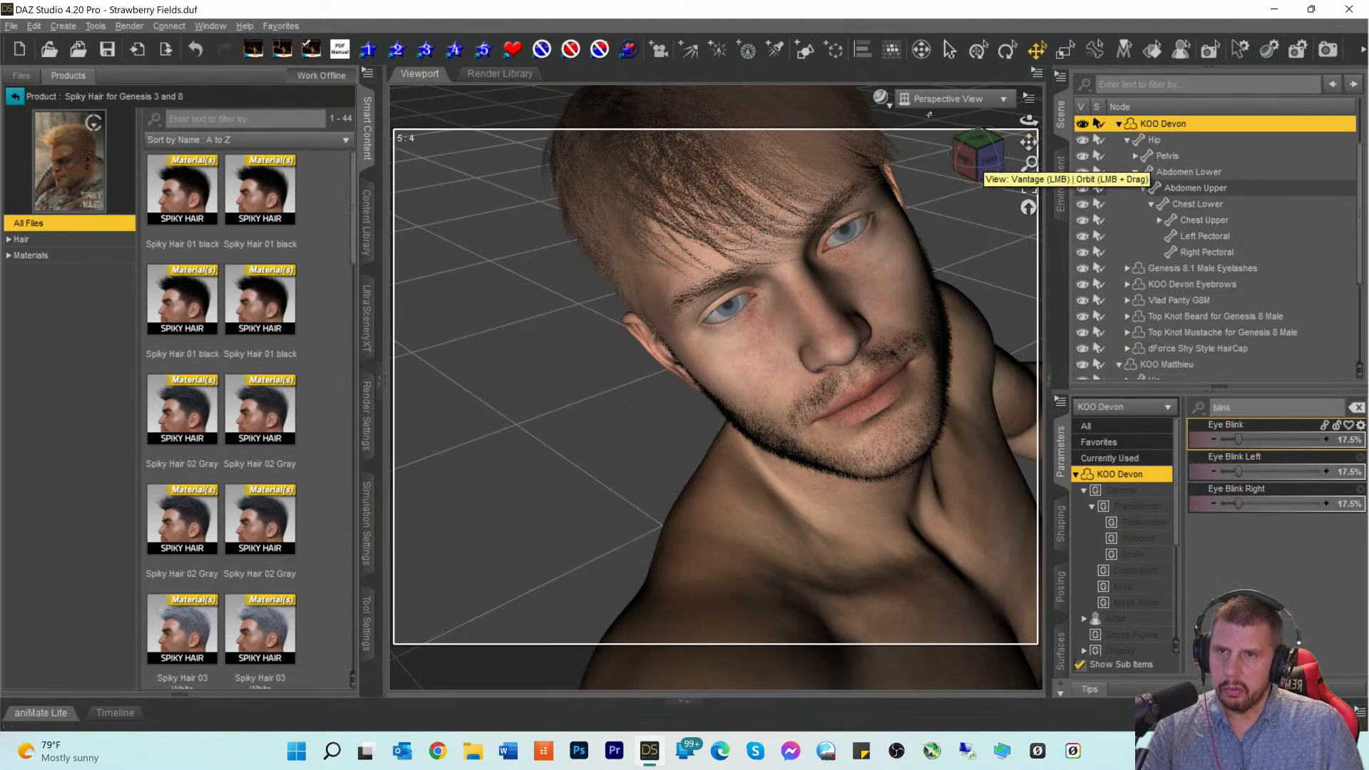
{"action": "left_click", "coordinate": [937, 102]}
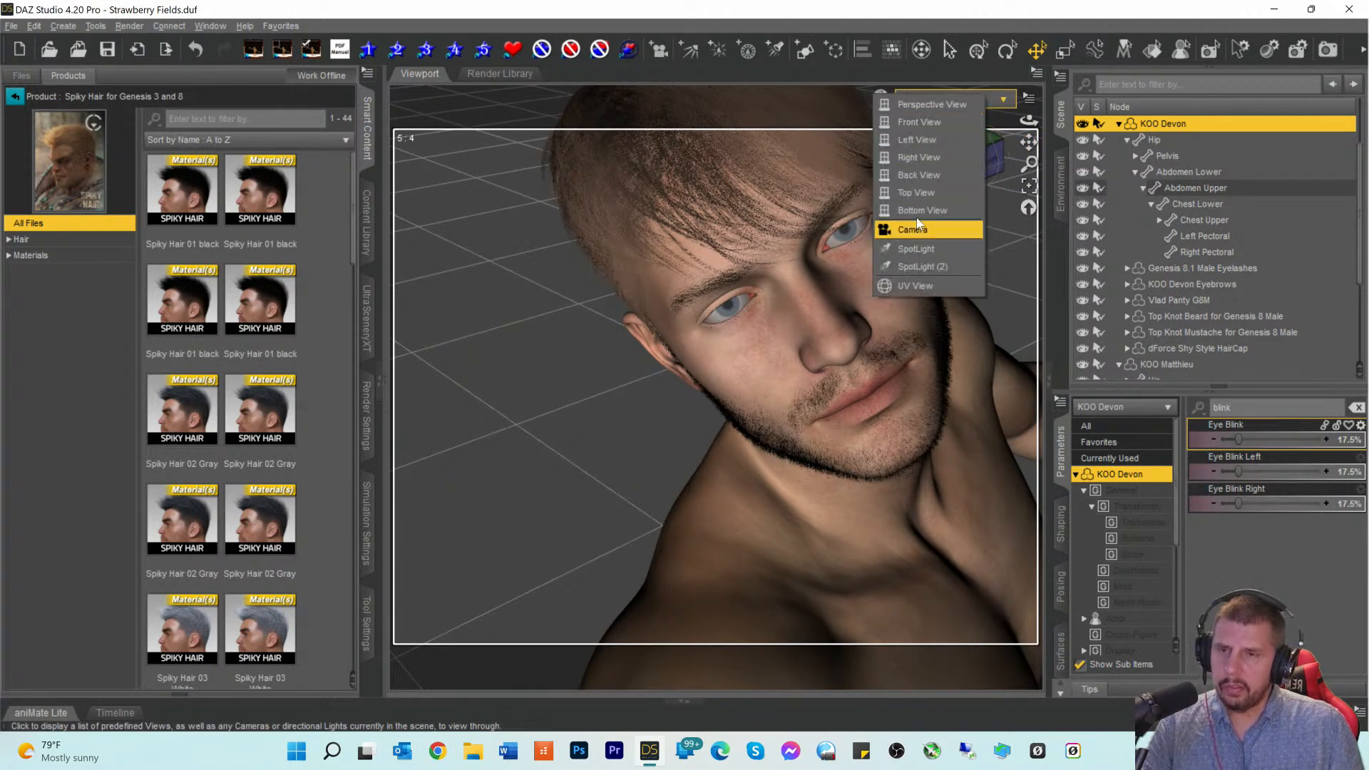
{"action": "left_click", "coordinate": [829, 15]}
{"action": "left_click_drag", "start_coordinate": [982, 159], "coordinate": [946, 155]}
{"action": "left_click_drag", "start_coordinate": [1028, 142], "coordinate": [1212, 153]}
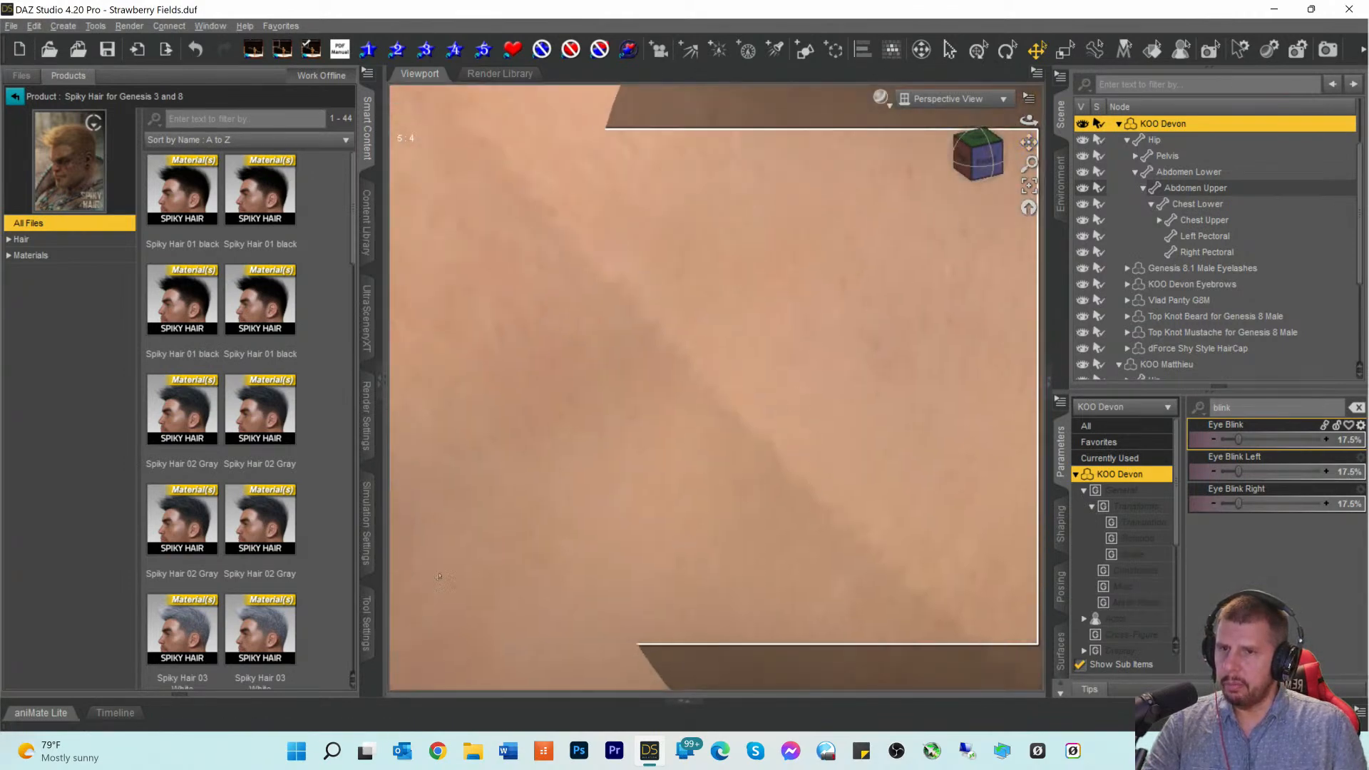
{"action": "scroll", "coordinate": [536, 462], "scroll_direction": "down", "scroll_amount": 5}
{"action": "scroll", "coordinate": [537, 462], "scroll_direction": "down", "scroll_amount": 2}
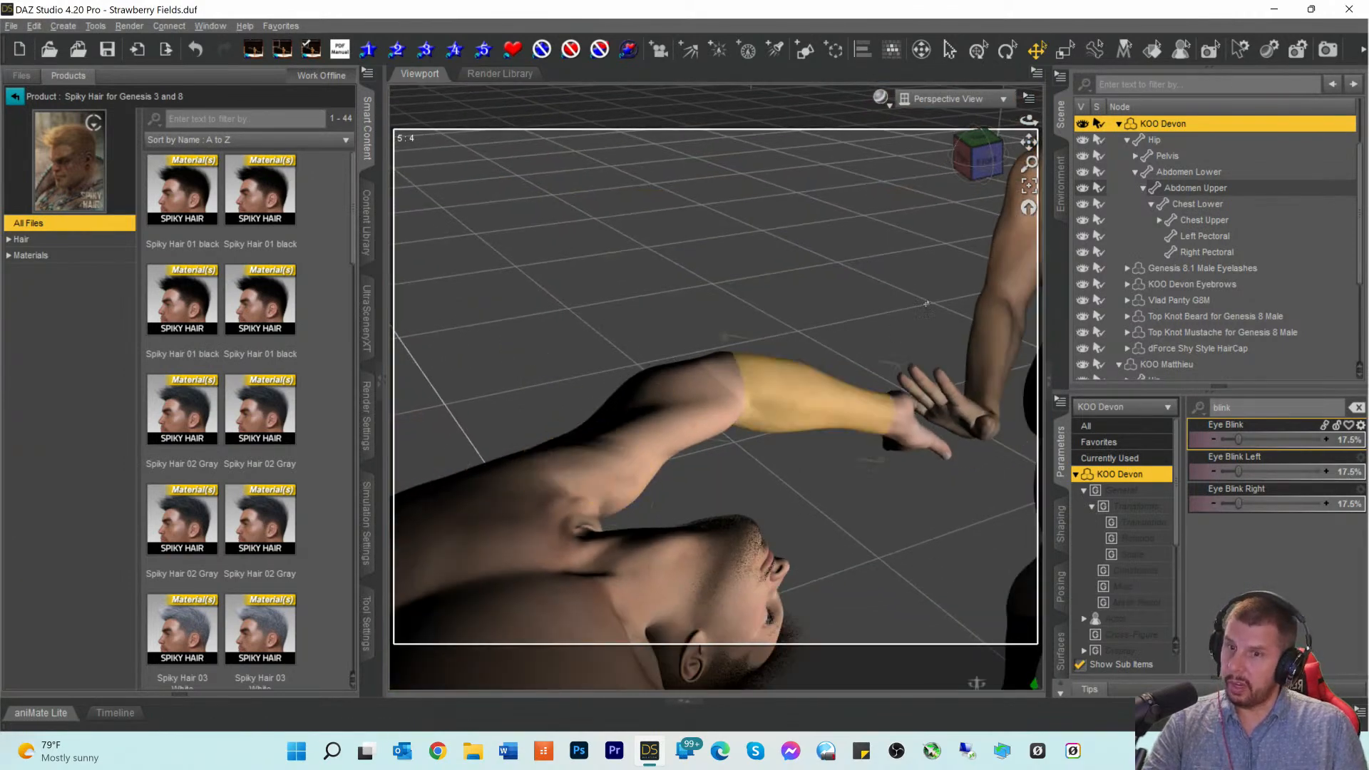
{"action": "left_click", "coordinate": [984, 184]}
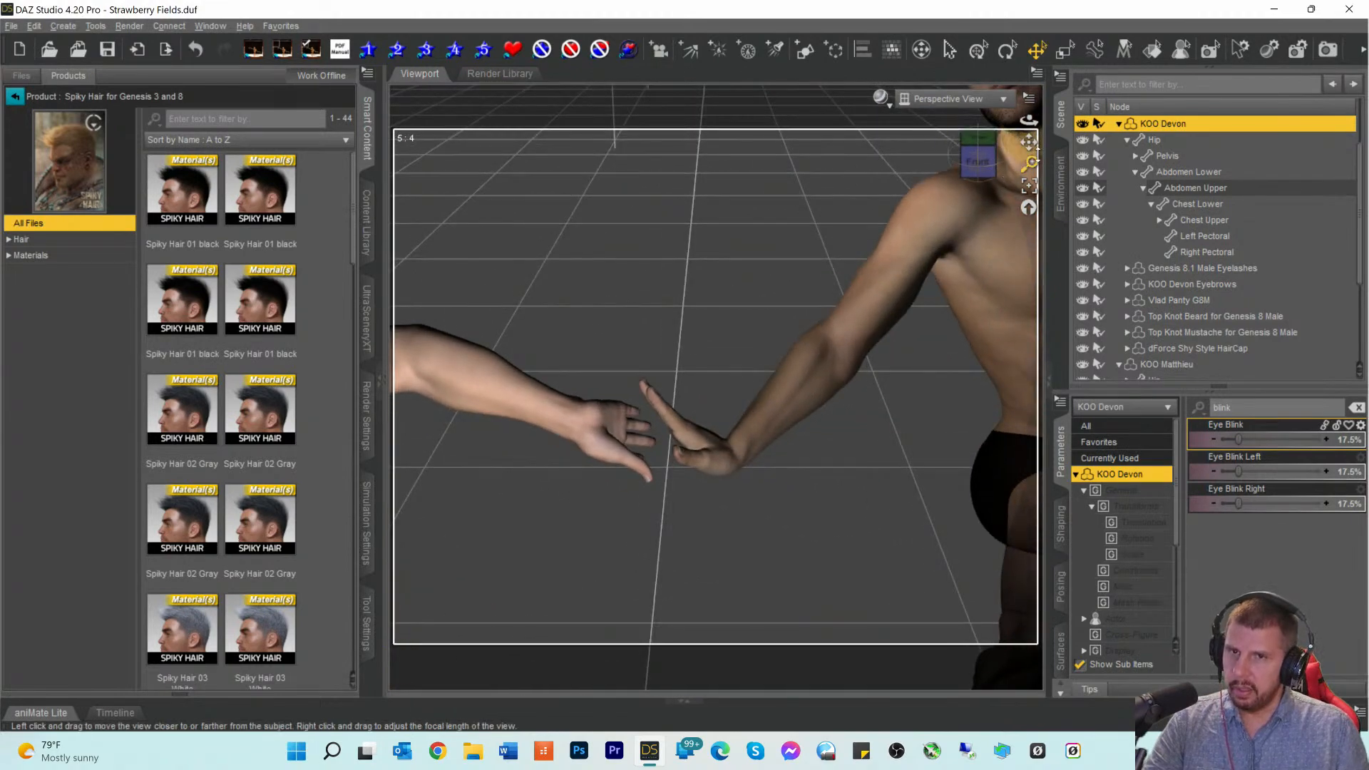
{"action": "left_click_drag", "start_coordinate": [1029, 141], "coordinate": [1298, 117]}
{"action": "left_click_drag", "start_coordinate": [976, 162], "coordinate": [913, 169]}
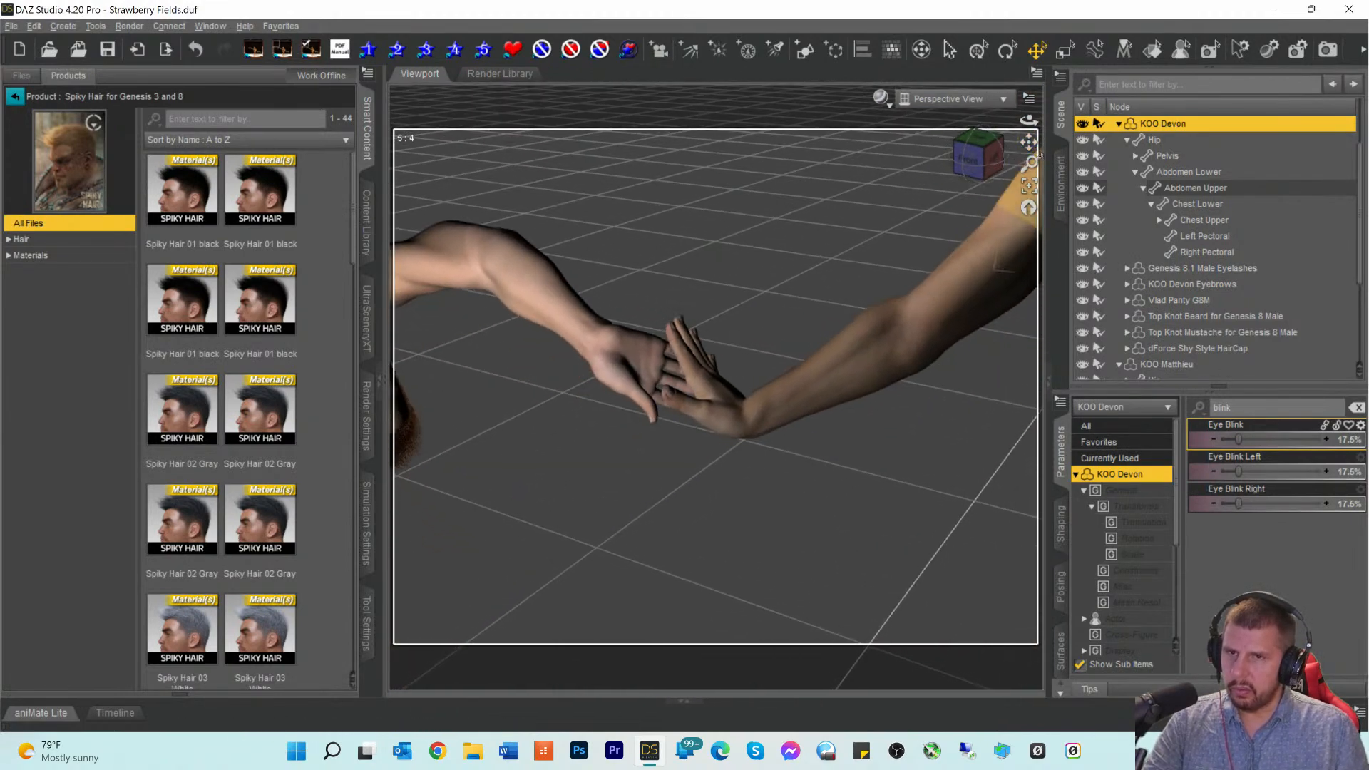
{"action": "left_click_drag", "start_coordinate": [1031, 145], "coordinate": [1285, 115]}
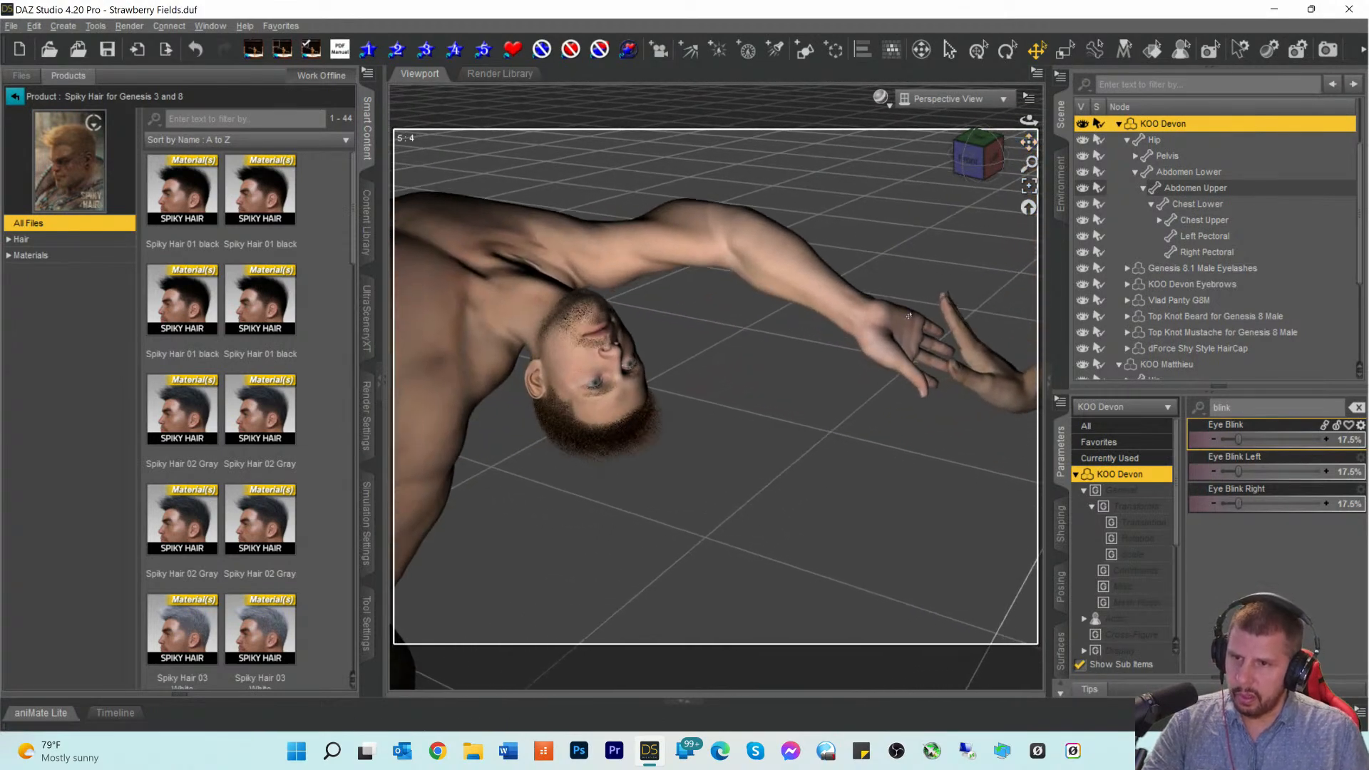
Step: Select KOO Matthieu and set the figure's Eye Blink to 9.5%, with the face framed up close
{"action": "scroll", "coordinate": [850, 375], "scroll_direction": "up", "scroll_amount": 2}
{"action": "scroll", "coordinate": [851, 376], "scroll_direction": "up", "scroll_amount": 2}
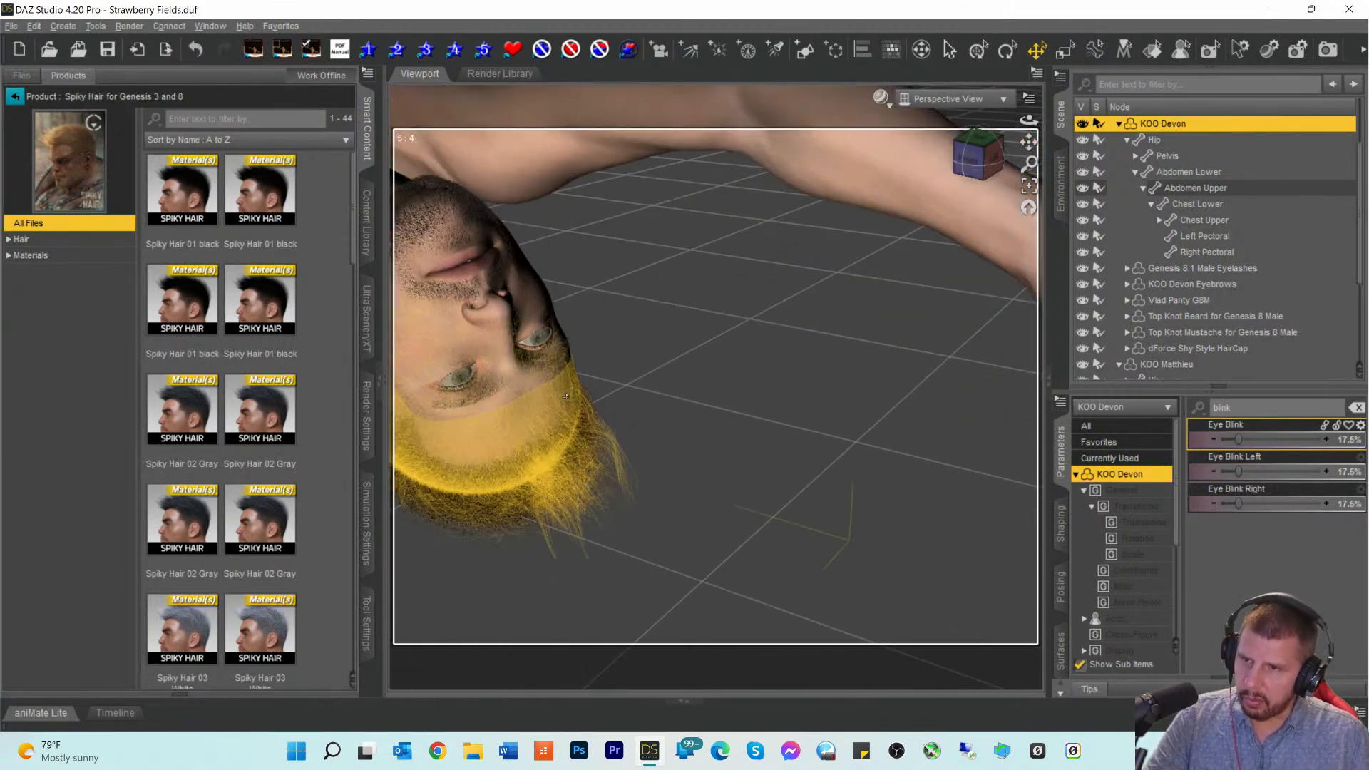
{"action": "scroll", "coordinate": [1155, 314], "scroll_direction": "down", "scroll_amount": 1}
{"action": "left_click", "coordinate": [1155, 318]}
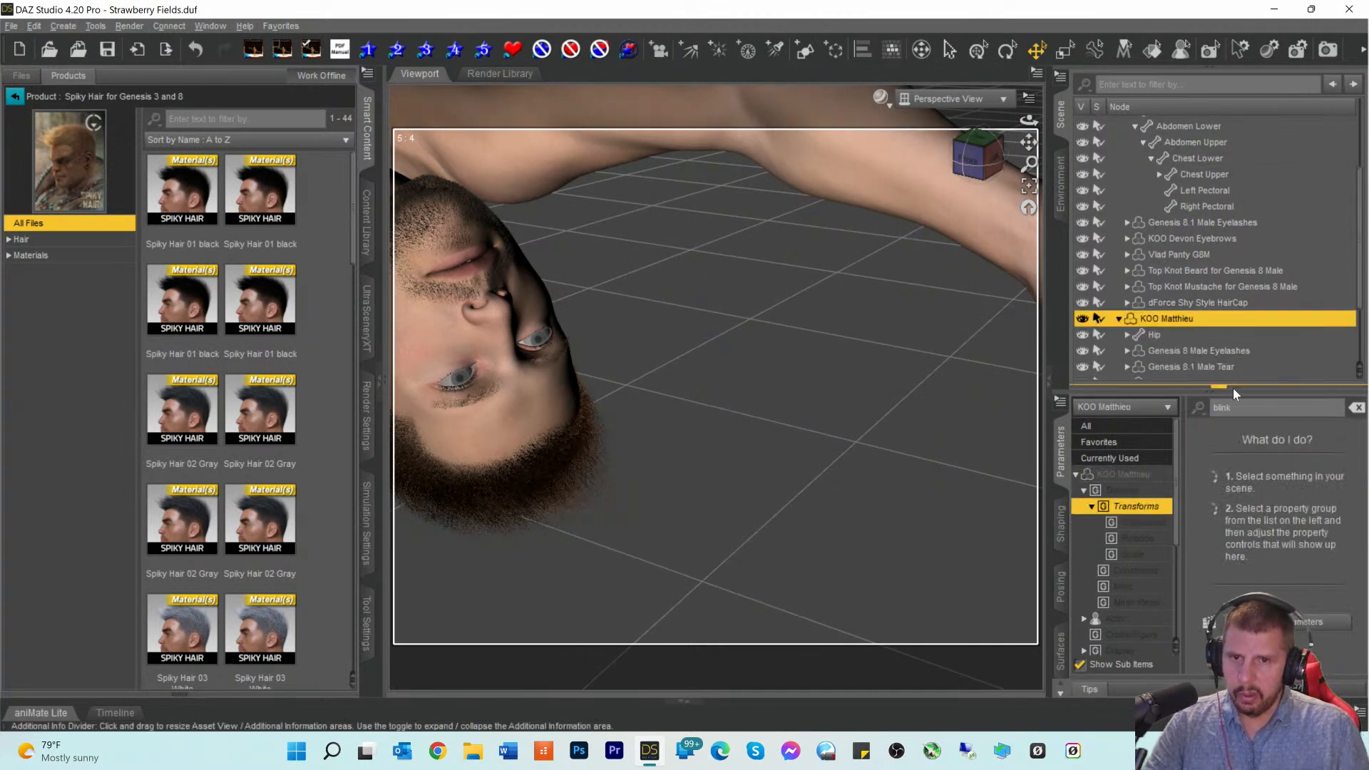
{"action": "left_click", "coordinate": [1121, 475]}
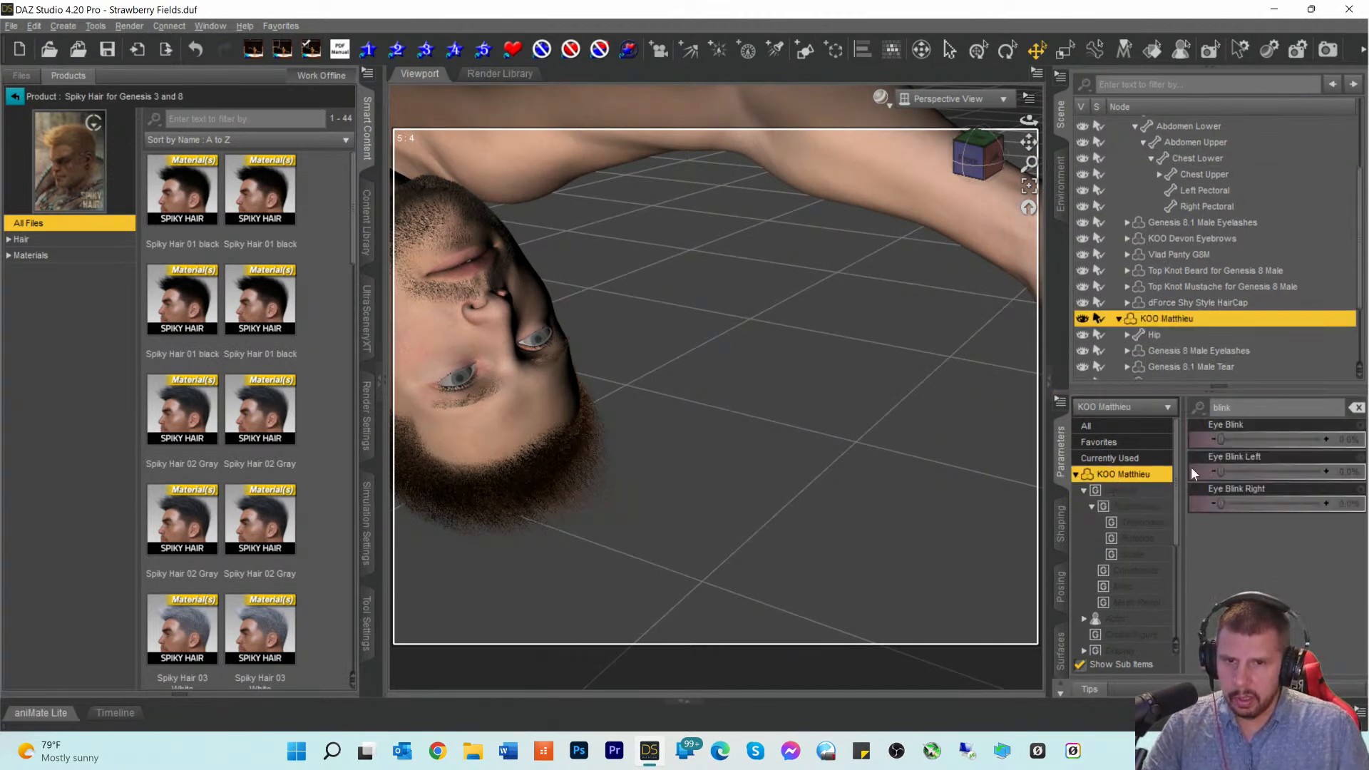
{"action": "left_click_drag", "start_coordinate": [1227, 433], "coordinate": [1230, 435]}
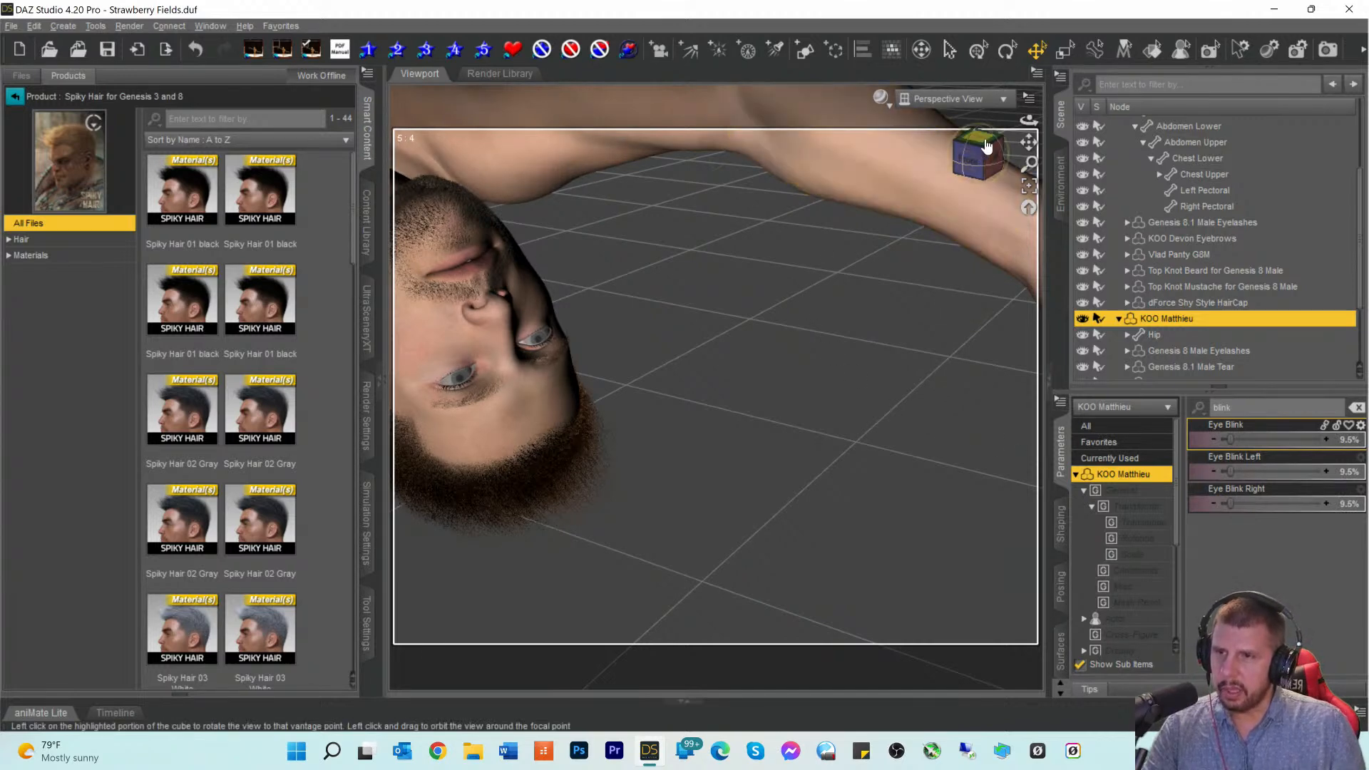
{"action": "left_click_drag", "start_coordinate": [1028, 142], "coordinate": [1328, 35]}
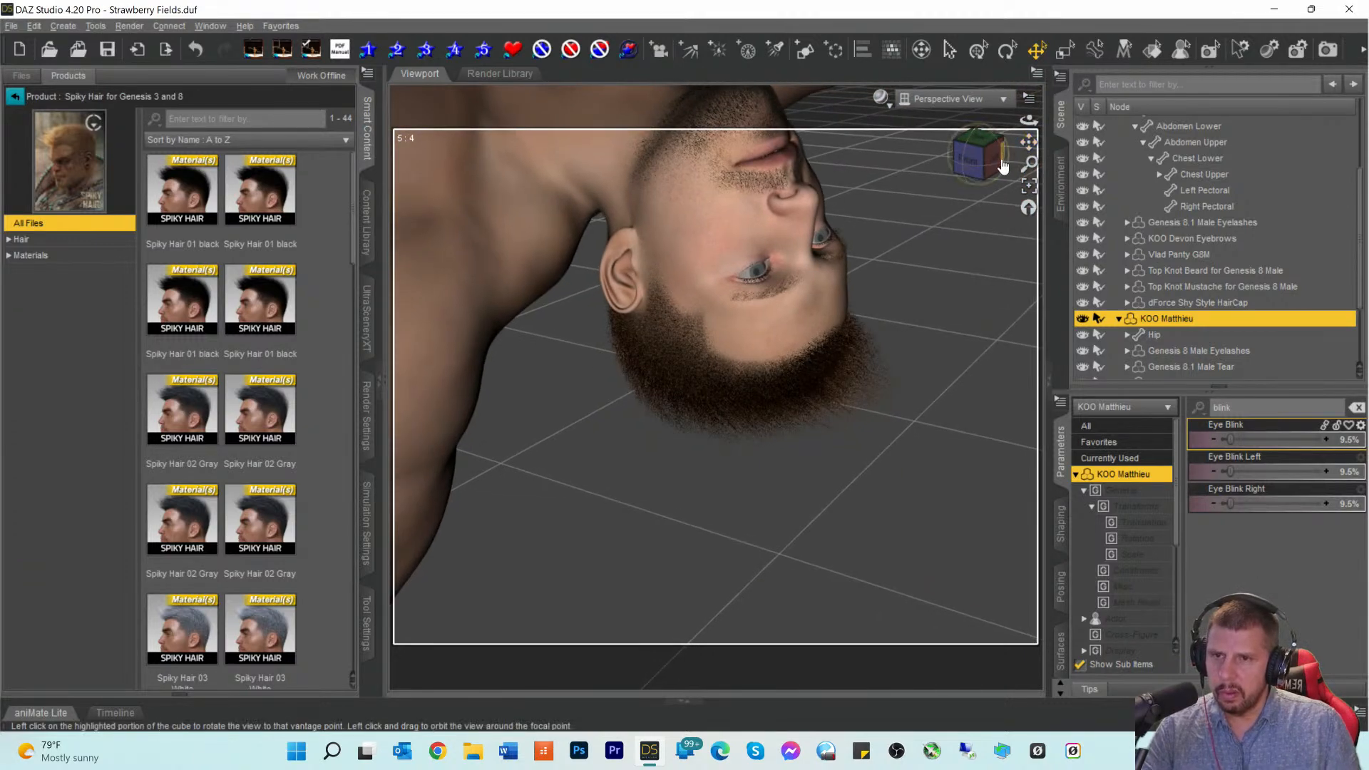
{"action": "left_click_drag", "start_coordinate": [989, 164], "coordinate": [967, 147]}
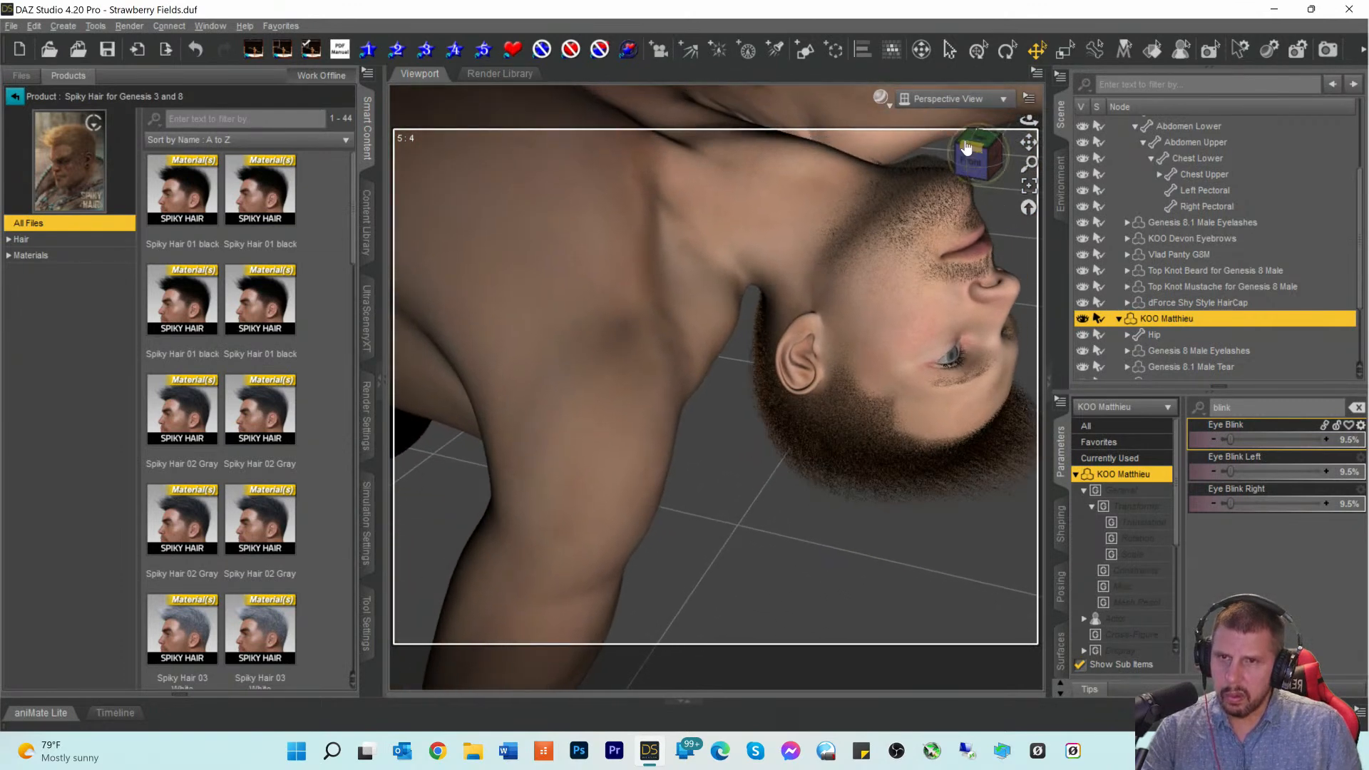
{"action": "left_click", "coordinate": [948, 98]}
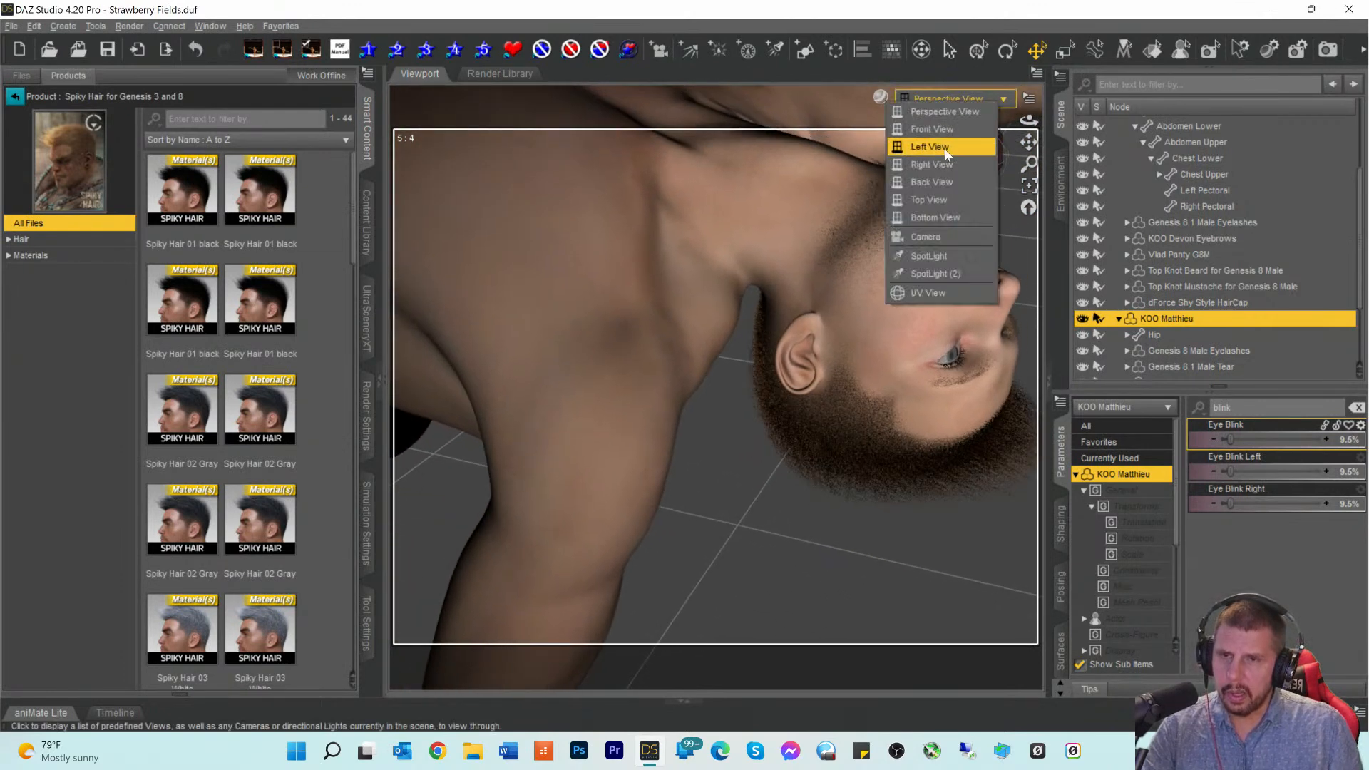
{"action": "left_click", "coordinate": [931, 237]}
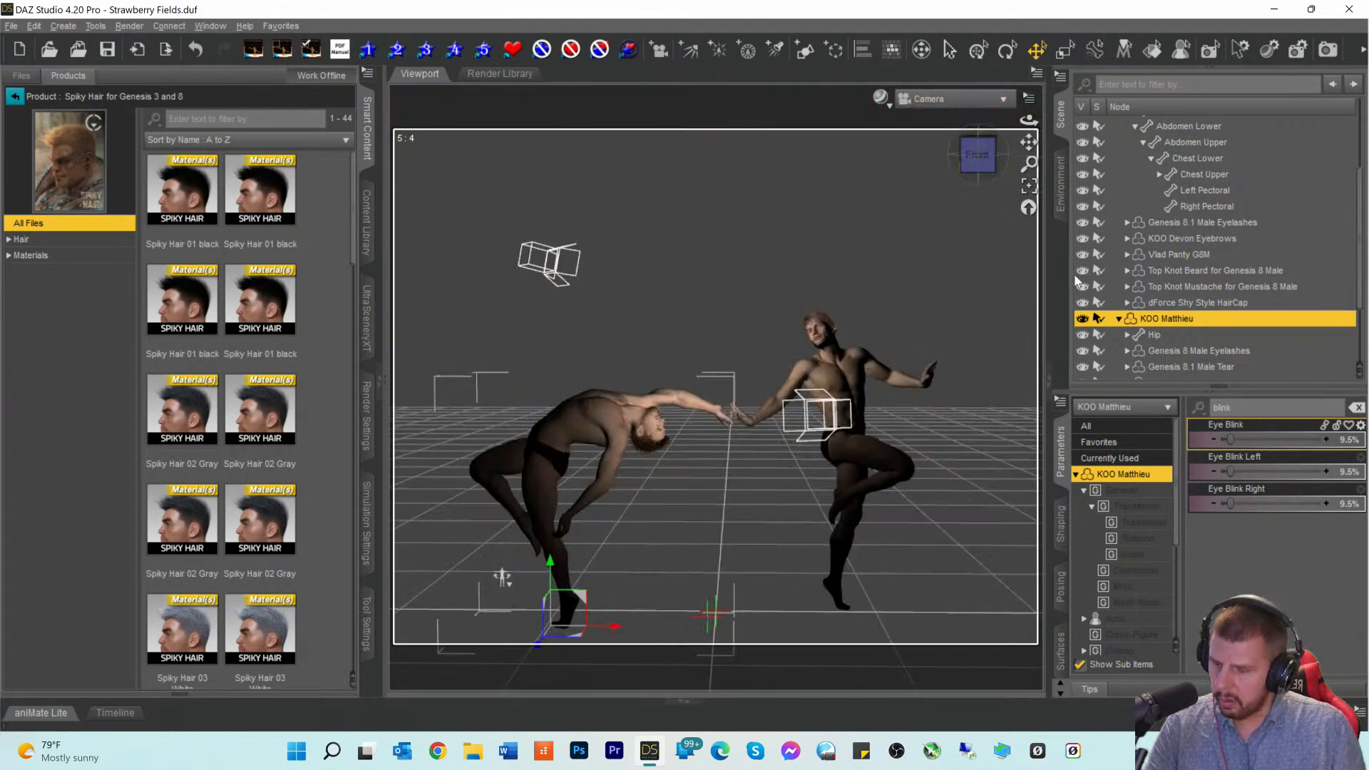
{"action": "left_click", "coordinate": [941, 99]}
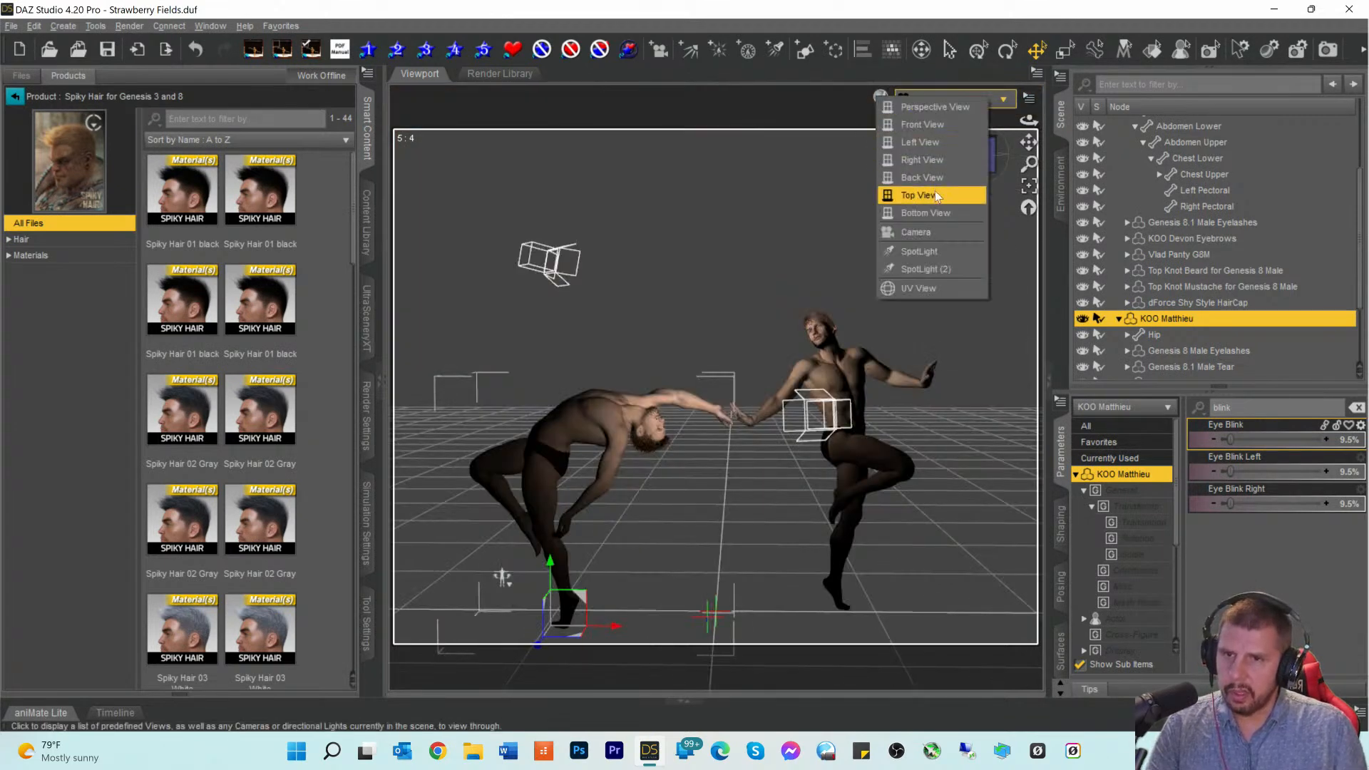
{"action": "left_click", "coordinate": [930, 253]}
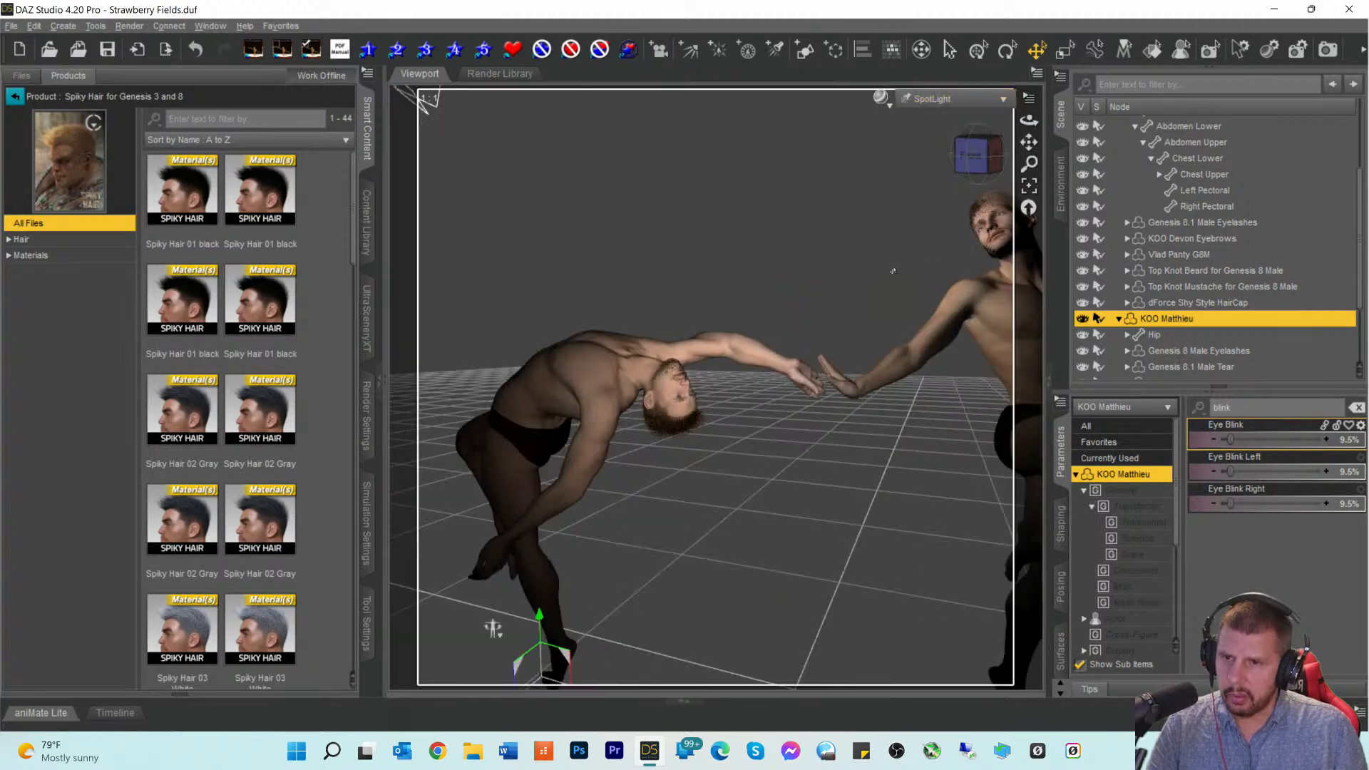
{"action": "scroll", "coordinate": [1140, 314], "scroll_direction": "down", "scroll_amount": 2}
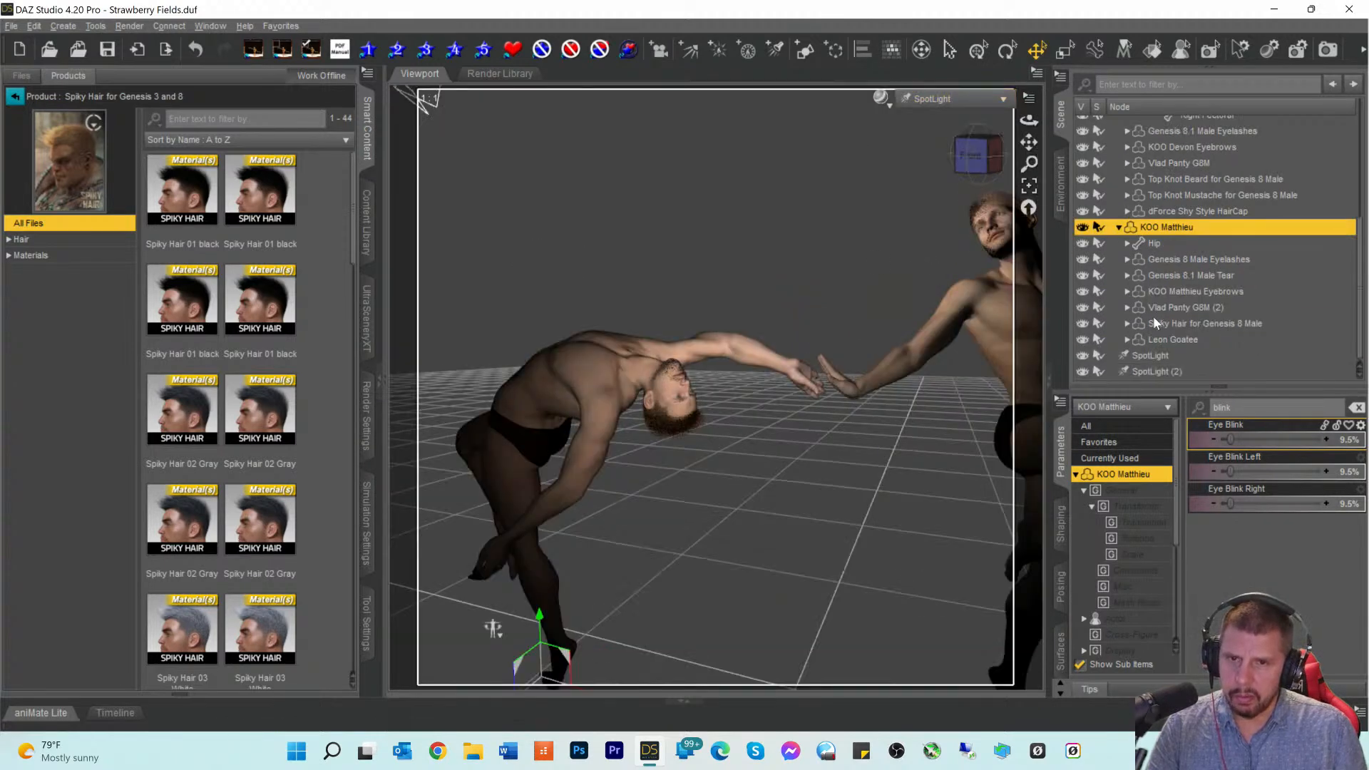
{"action": "left_click", "coordinate": [1143, 356]}
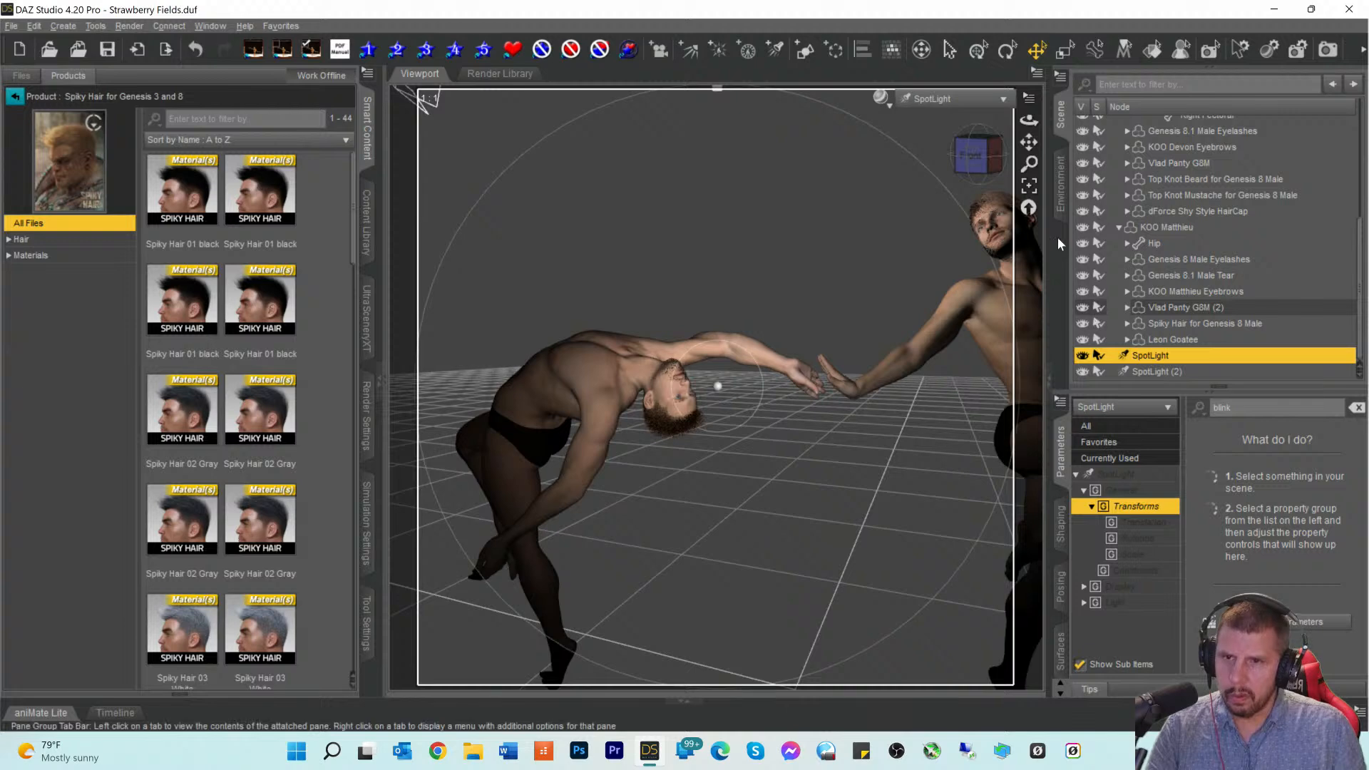
{"action": "left_click_drag", "start_coordinate": [991, 163], "coordinate": [904, 174]}
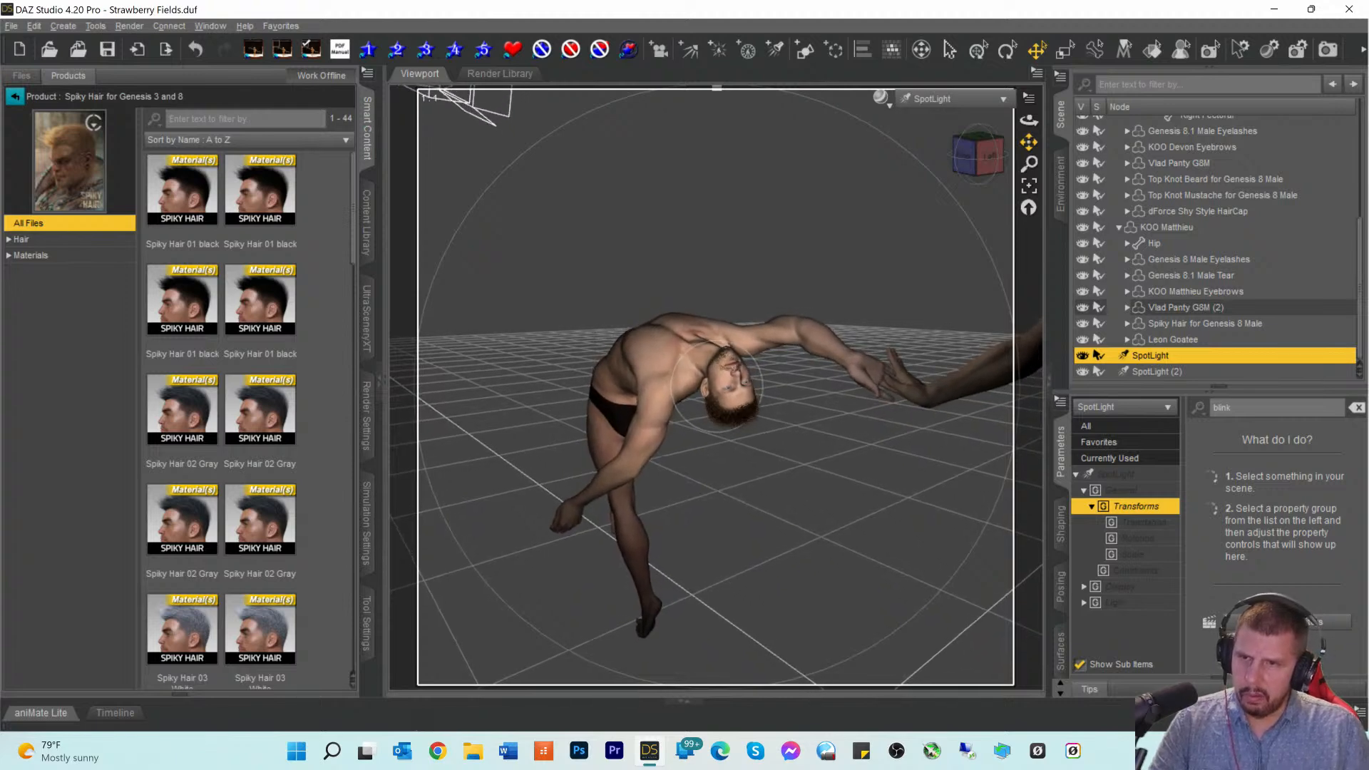
{"action": "left_click", "coordinate": [947, 103]}
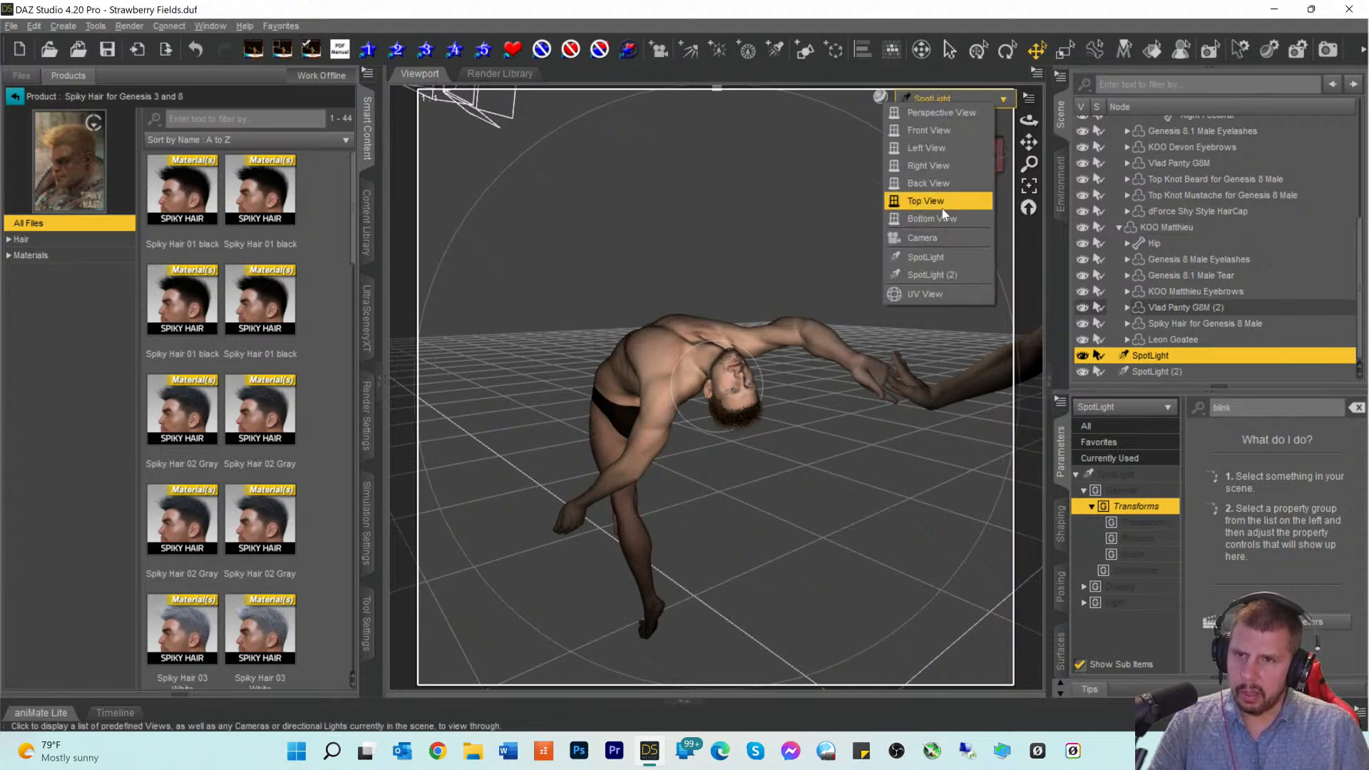
Step: Switch the viewport back to the scene's Camera view and save the scene
{"action": "left_click", "coordinate": [932, 239]}
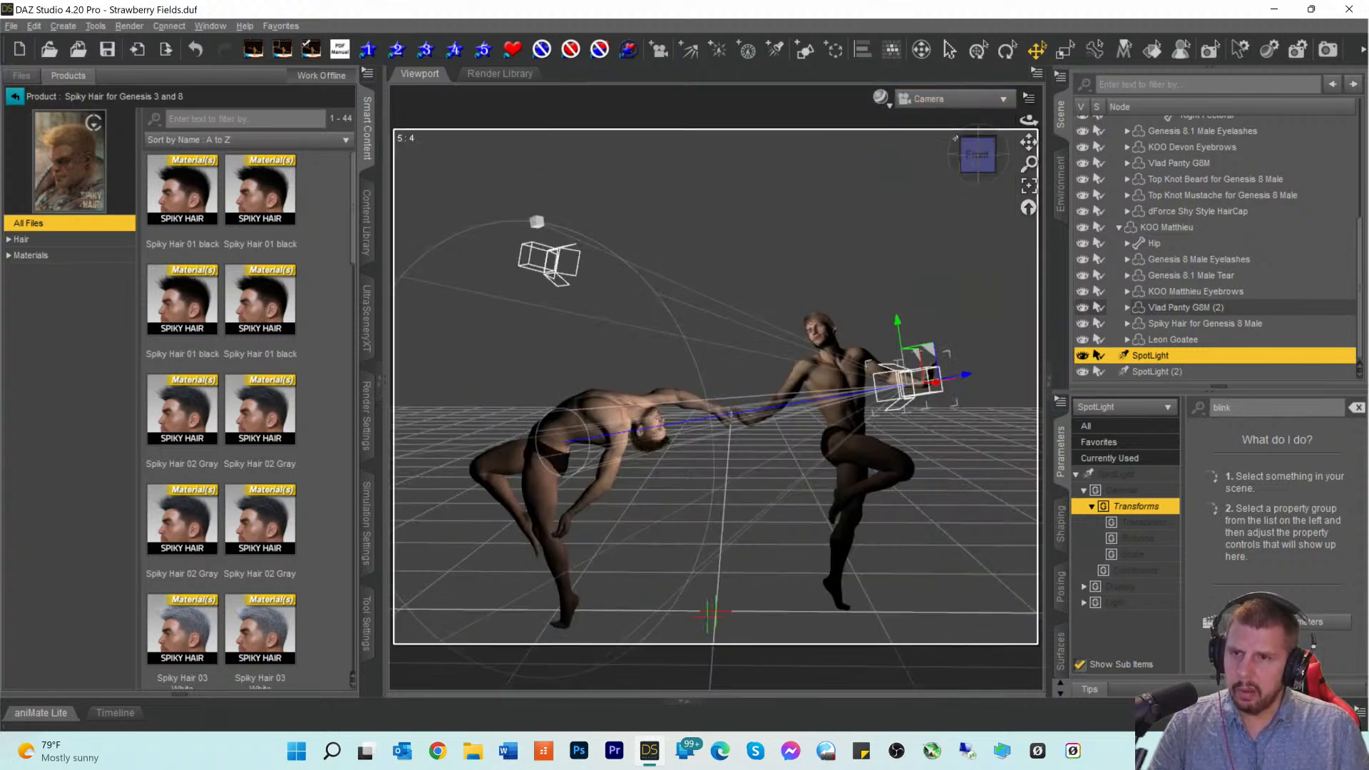
{"action": "key", "text": "ctrl+s"}
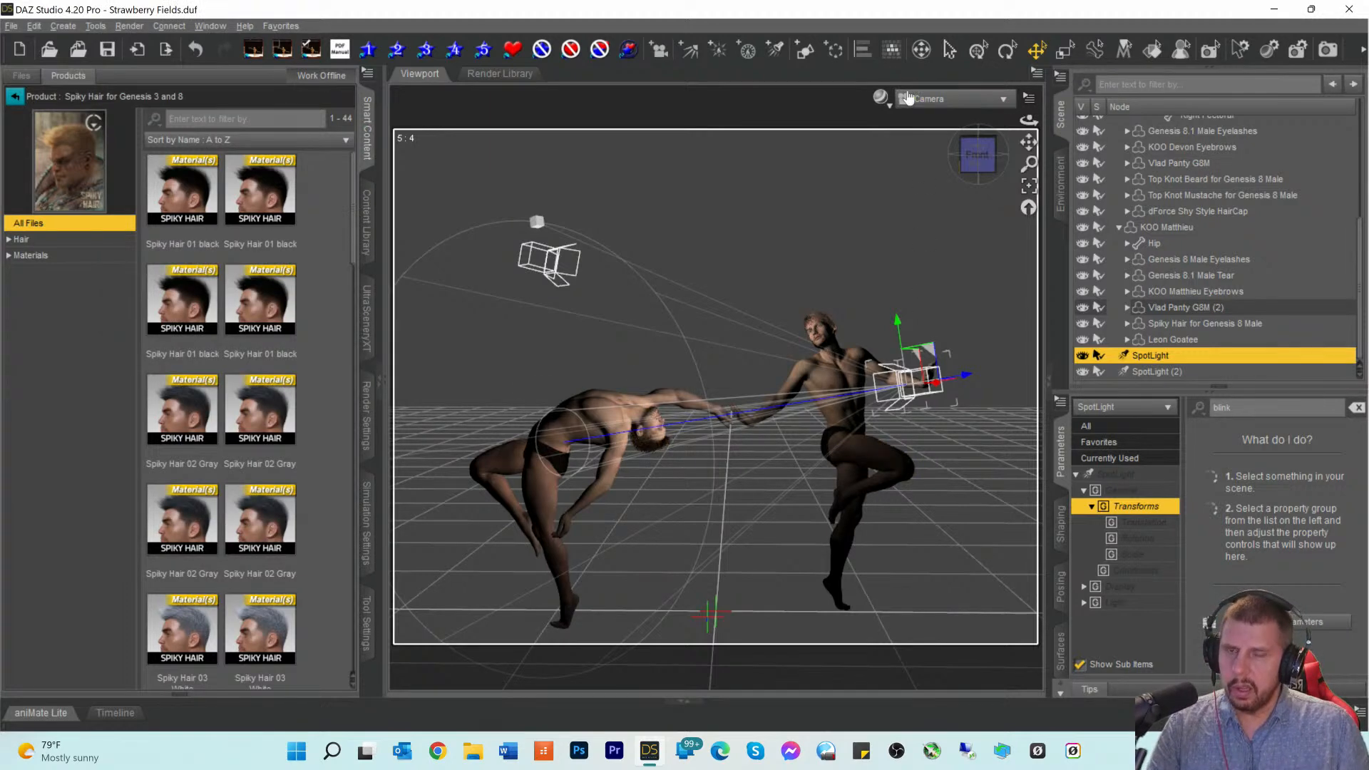
Step: Collapse the Figures group, make the Magic Fields environment visible, and preview the scene in NVIDIA Iray
{"action": "scroll", "coordinate": [1198, 209], "scroll_direction": "up", "scroll_amount": 5}
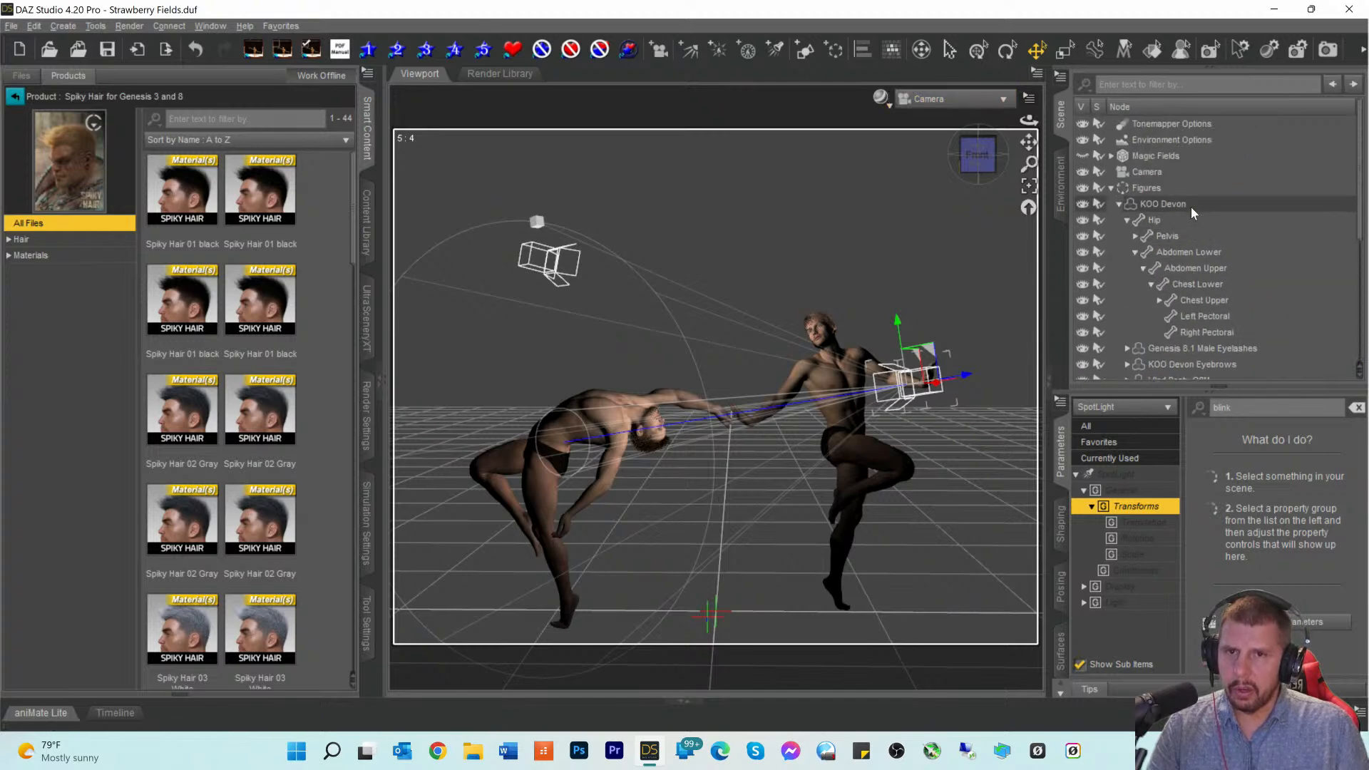
{"action": "left_click", "coordinate": [1111, 188]}
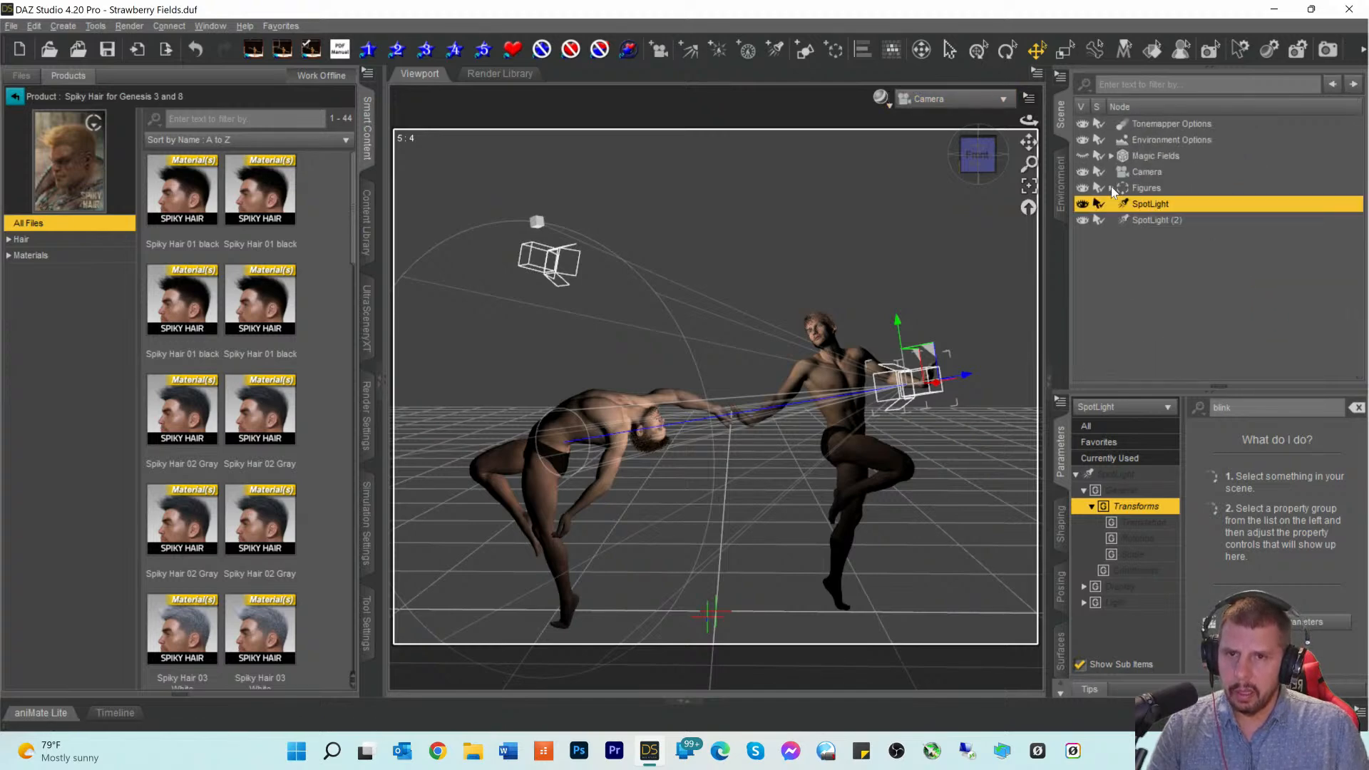
{"action": "left_click", "coordinate": [1127, 157]}
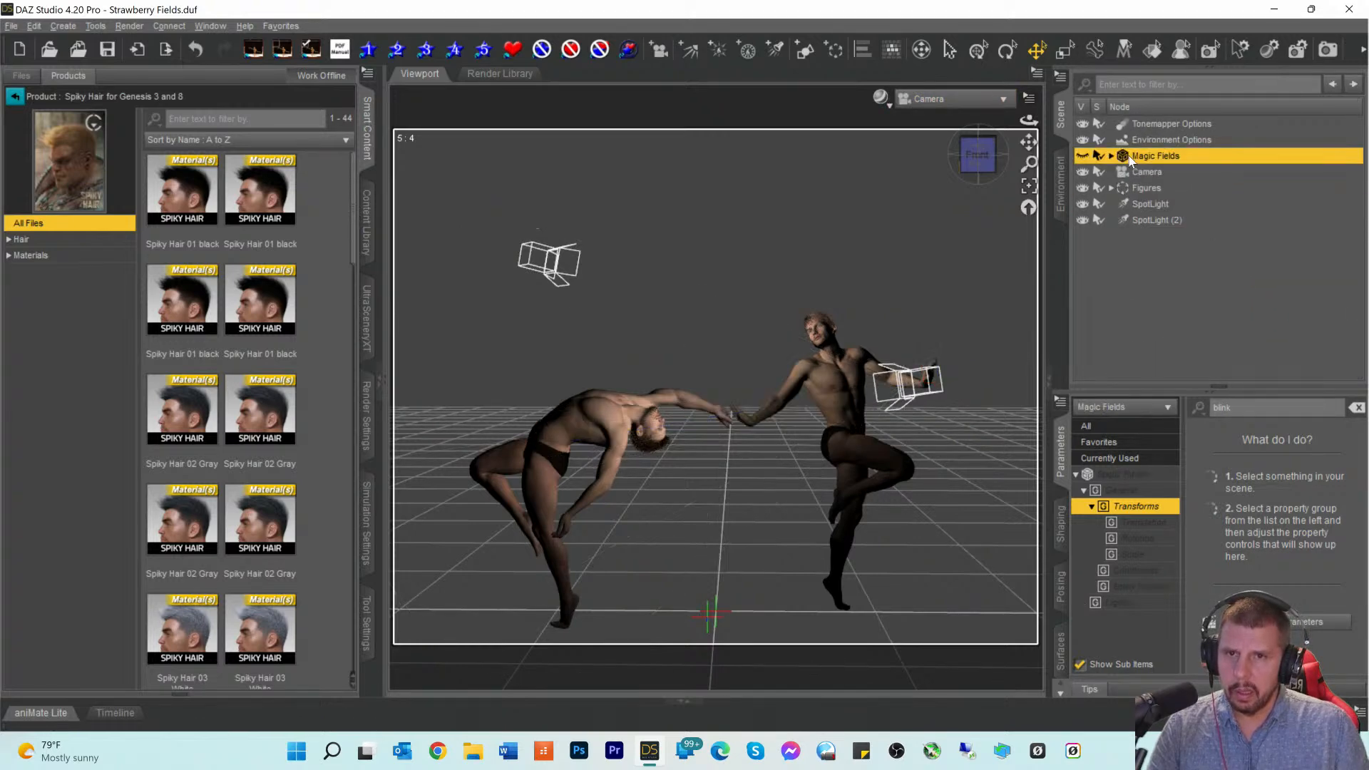
{"action": "left_click", "coordinate": [1083, 157]}
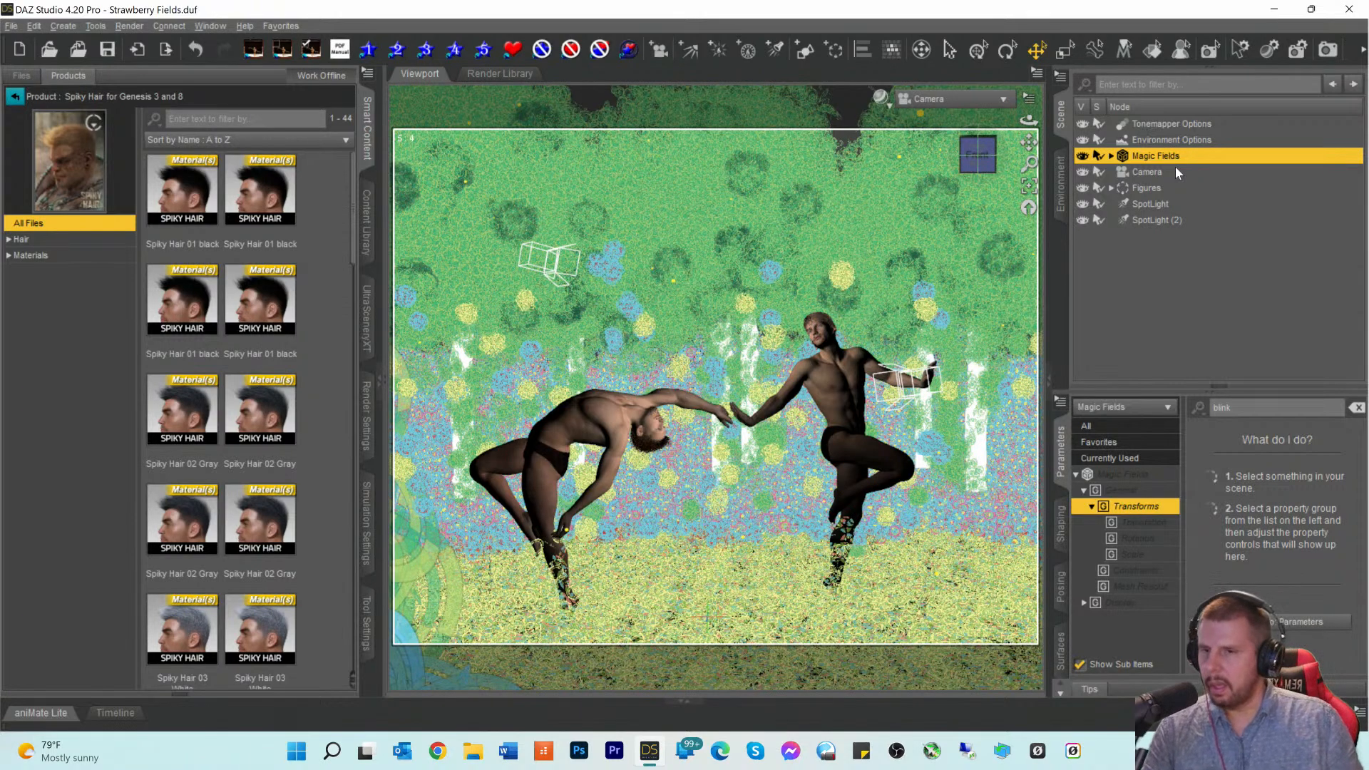
{"action": "left_click", "coordinate": [882, 107]}
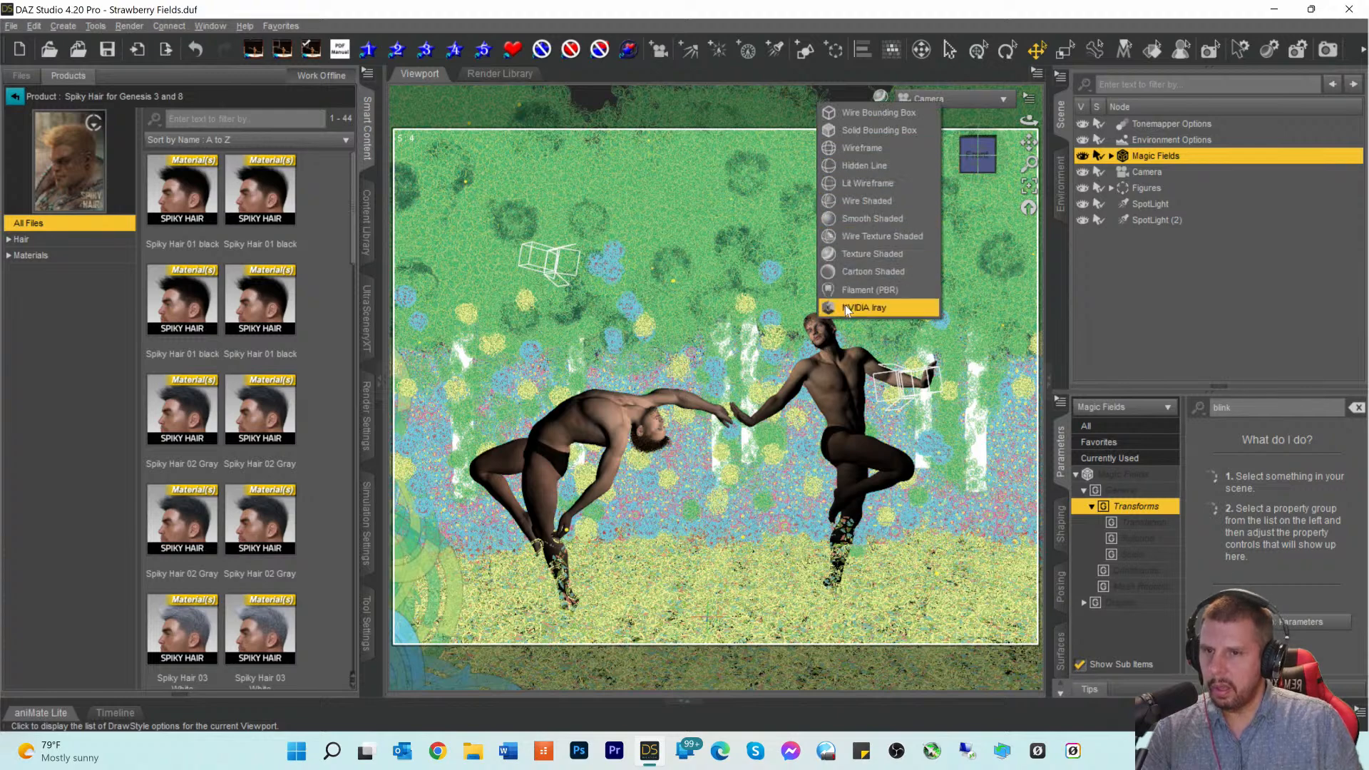
{"action": "left_click", "coordinate": [846, 306]}
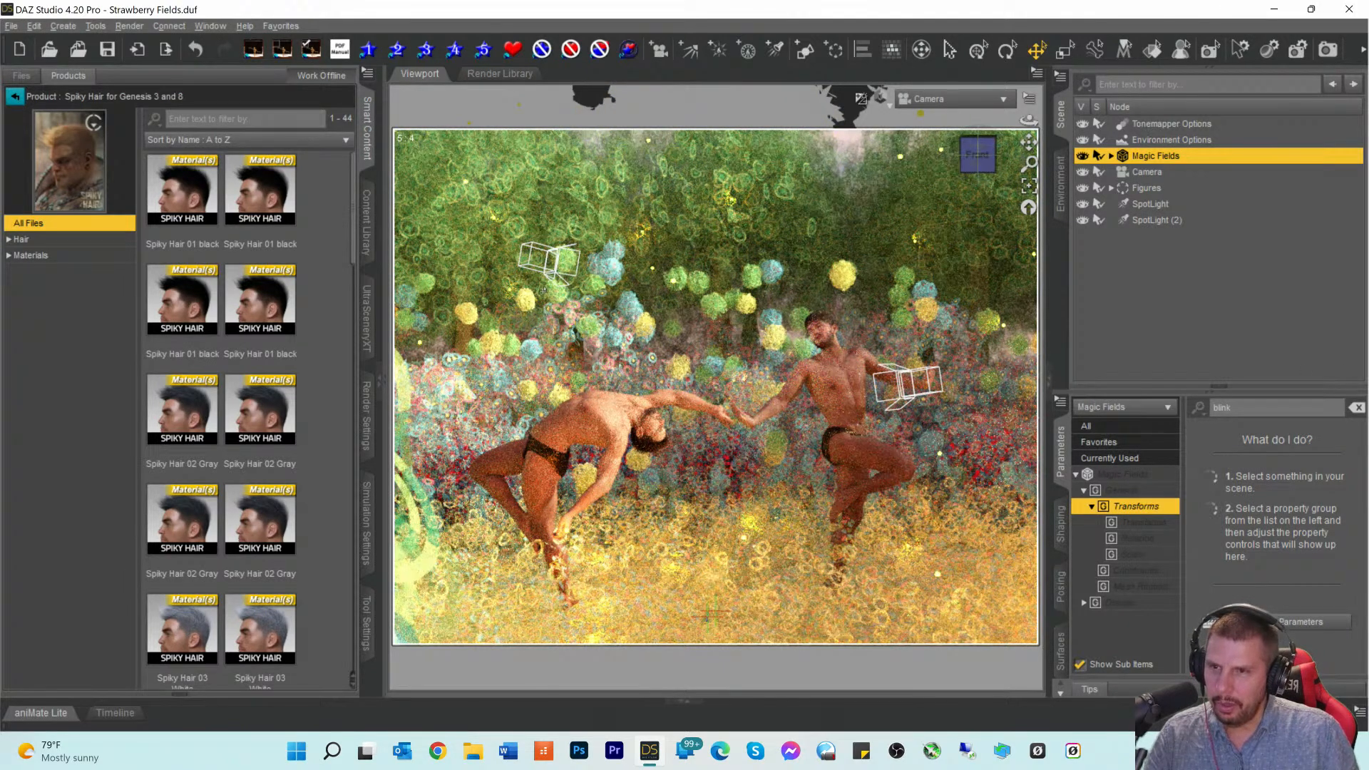
Step: Select SpotLight (2), clear the leftover parameter filter, and enter a new Luminous Flux (Lumen) value for the light
{"action": "left_click", "coordinate": [1145, 221]}
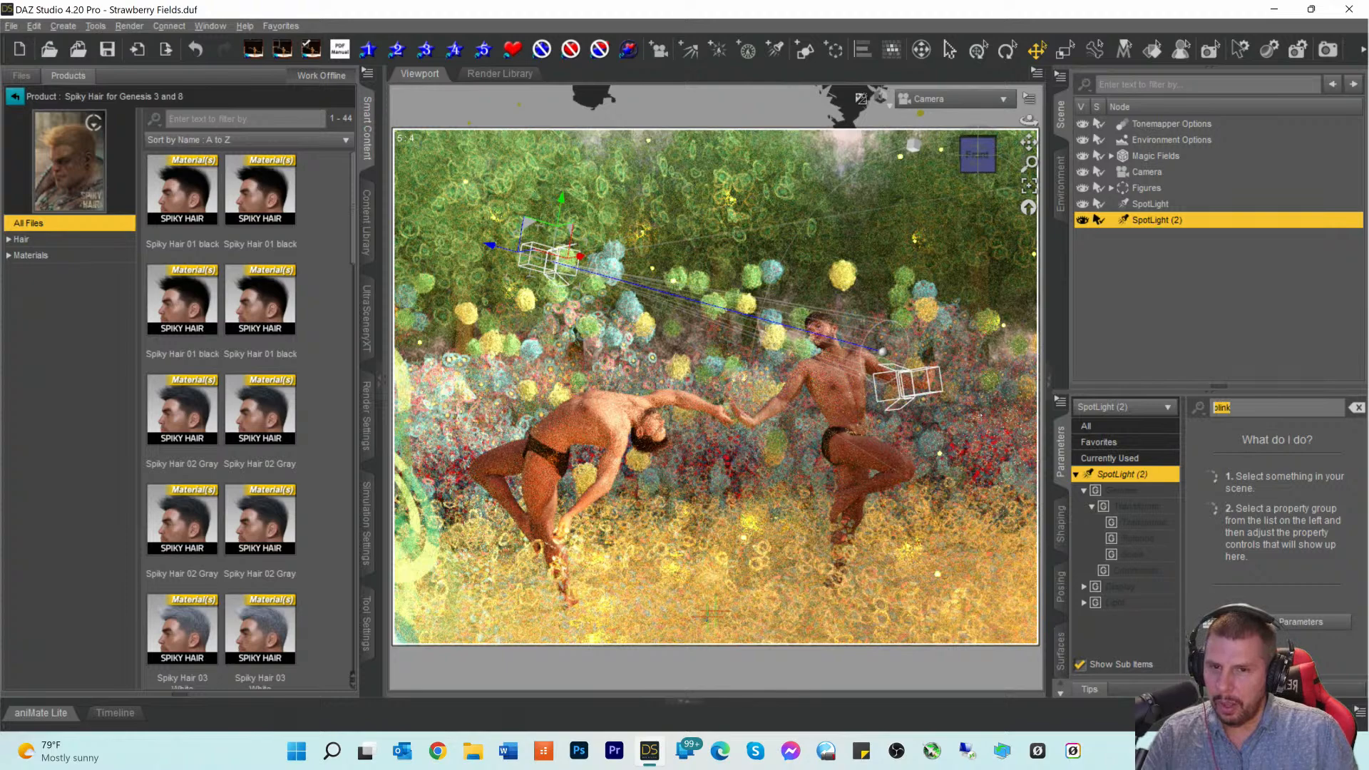
{"action": "left_click", "coordinate": [1357, 407]}
{"action": "scroll", "coordinate": [1242, 577], "scroll_direction": "down", "scroll_amount": 10}
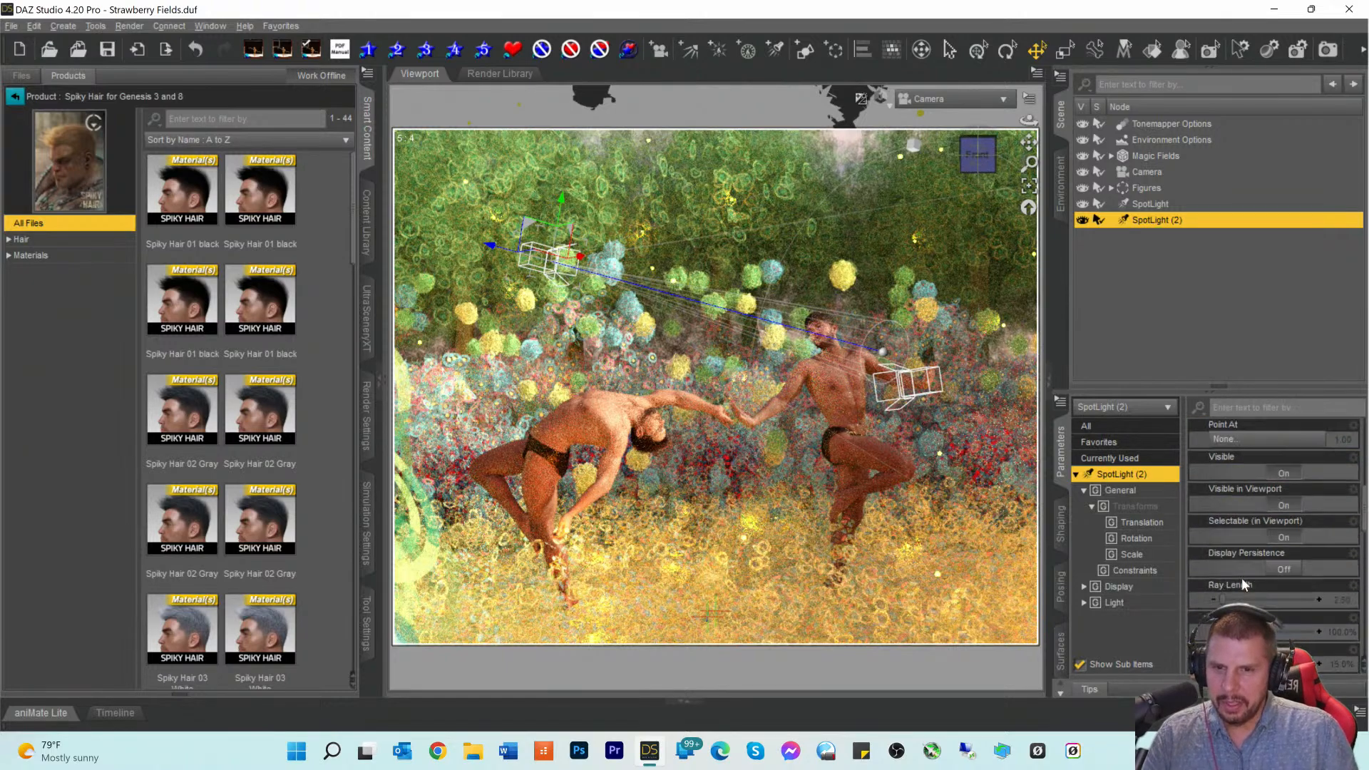
{"action": "left_click", "coordinate": [1334, 631]}
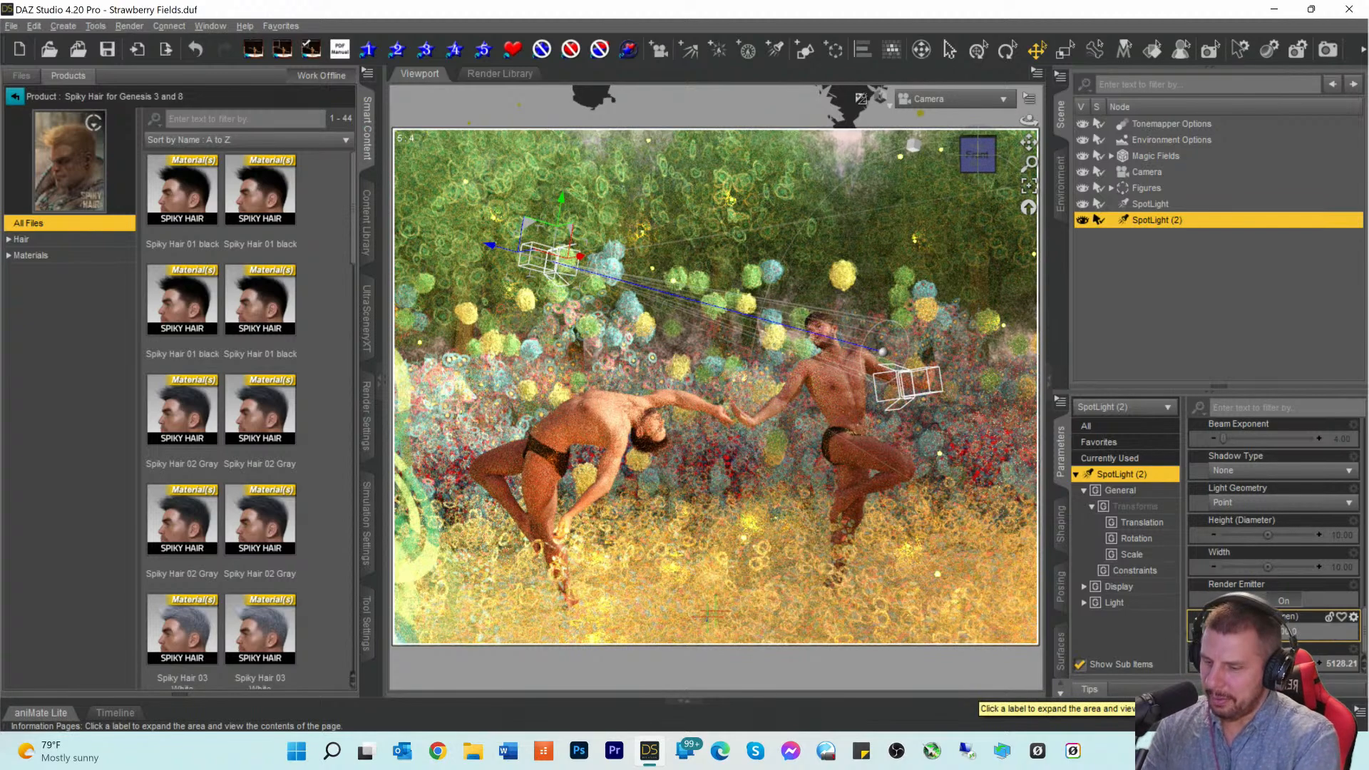
{"action": "type", "text": "6"}
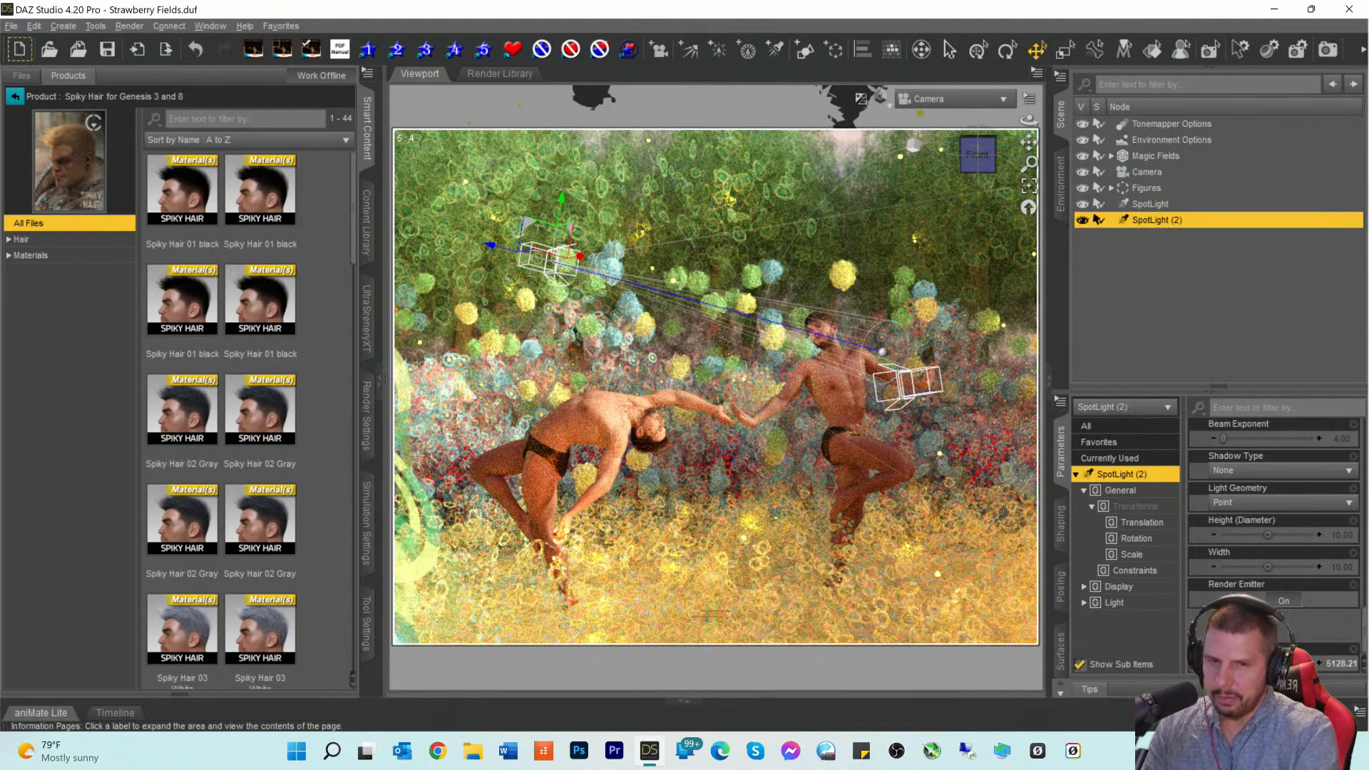
{"action": "key", "text": "Return"}
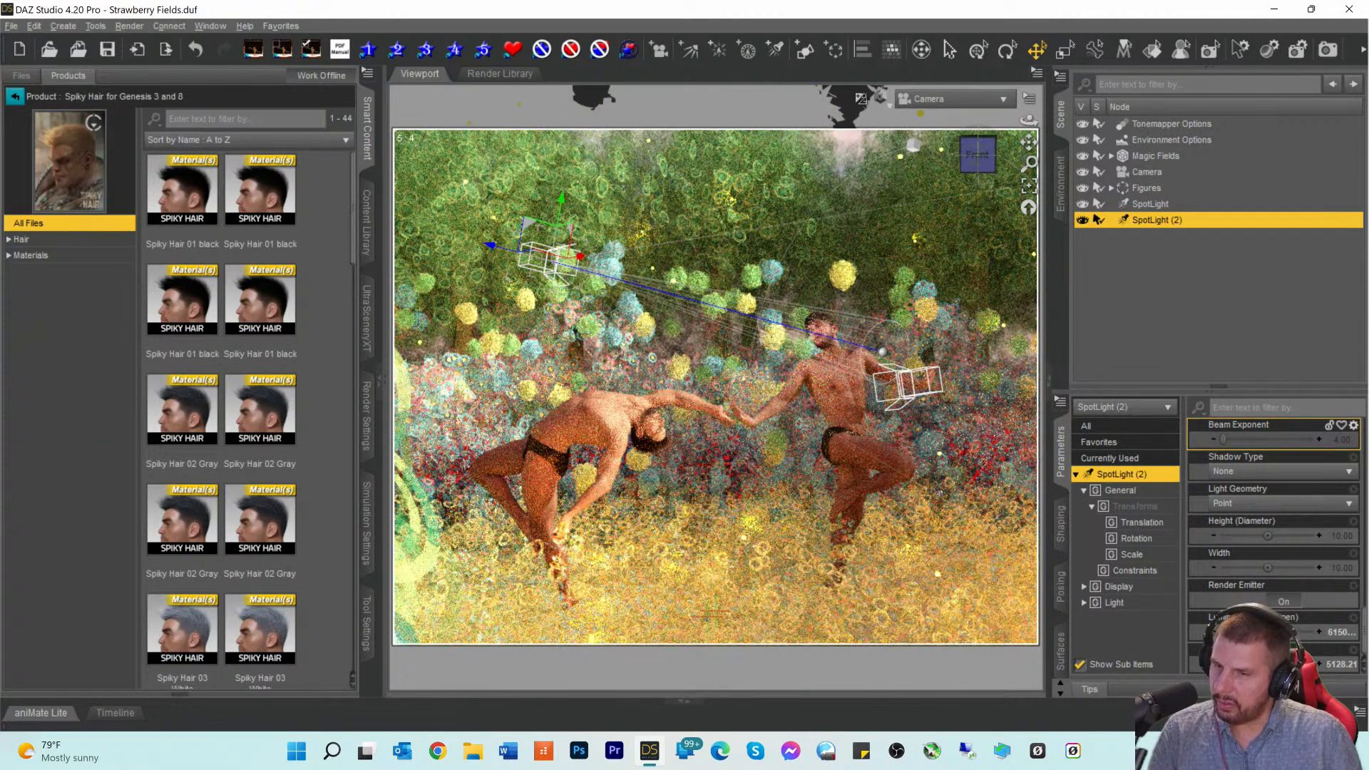
Step: Expand Magic Fields in the scene hierarchy and select its DustLight object, listed after the tree instances
{"action": "left_click", "coordinate": [1110, 156]}
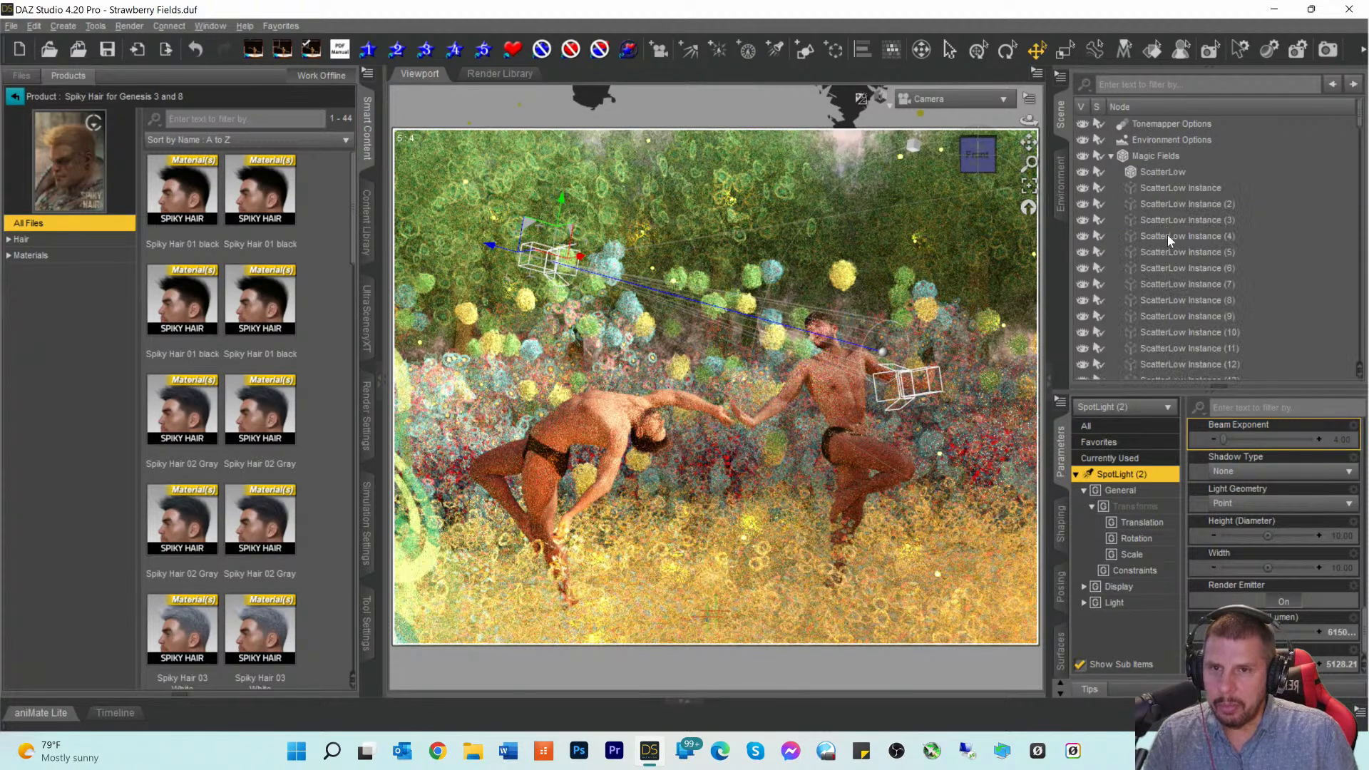
{"action": "scroll", "coordinate": [1174, 237], "scroll_direction": "down", "scroll_amount": 15}
{"action": "scroll", "coordinate": [1175, 241], "scroll_direction": "down", "scroll_amount": 12}
{"action": "scroll", "coordinate": [1174, 236], "scroll_direction": "down", "scroll_amount": 9}
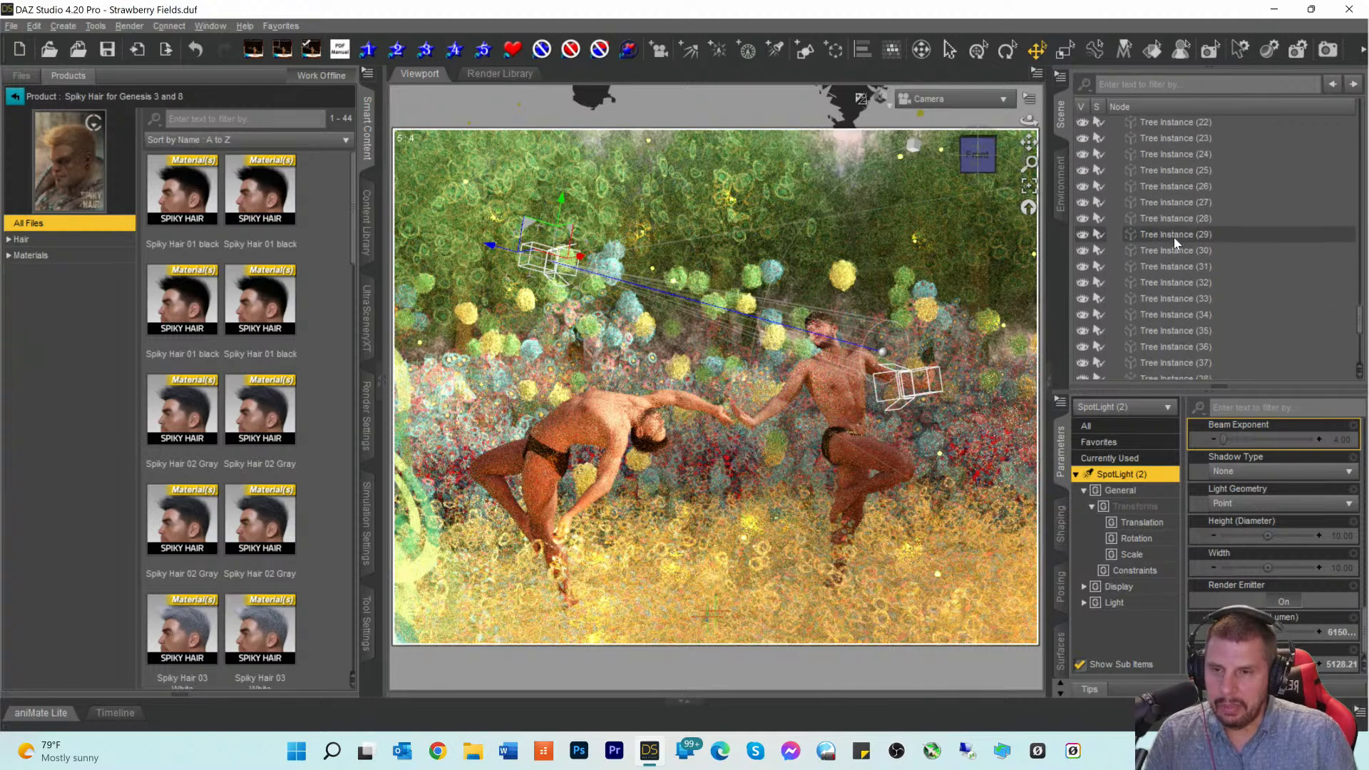
{"action": "scroll", "coordinate": [1173, 236], "scroll_direction": "down", "scroll_amount": 4}
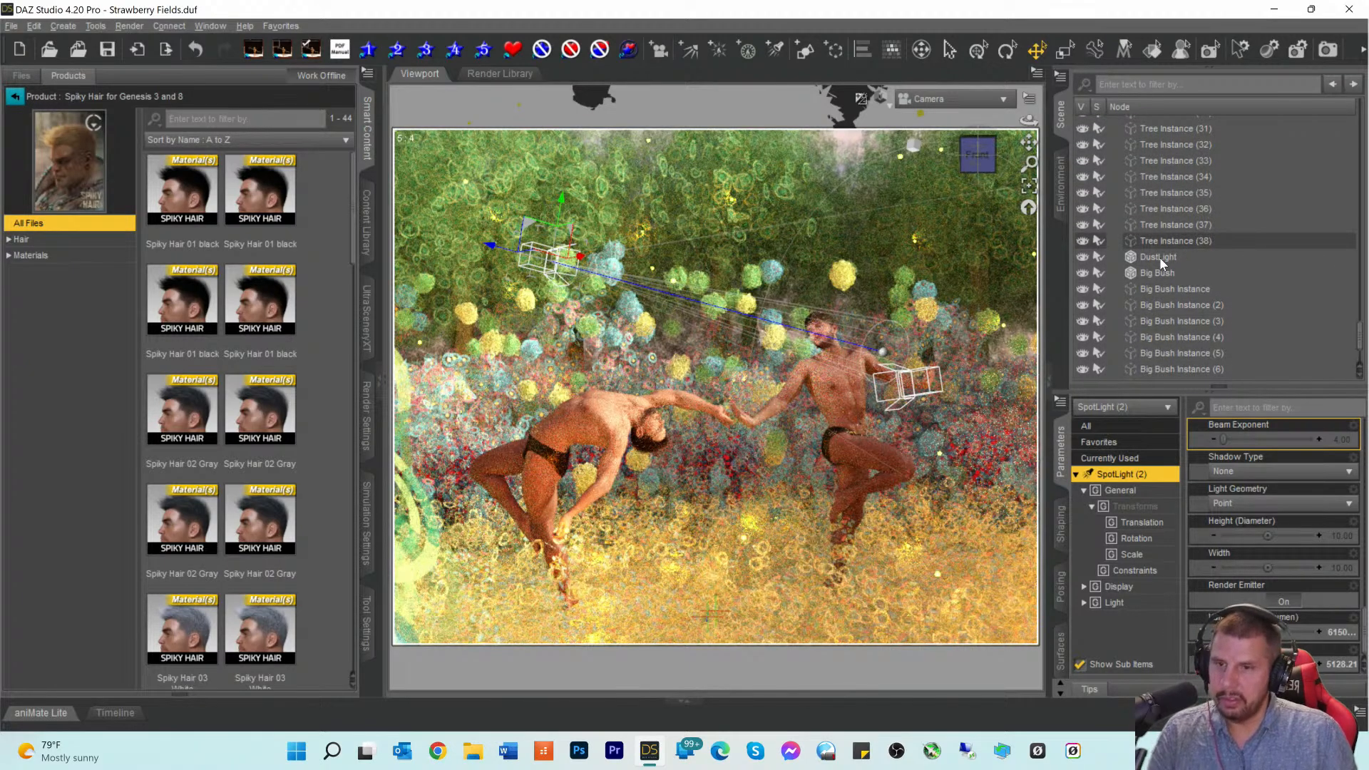
{"action": "left_click", "coordinate": [1159, 258]}
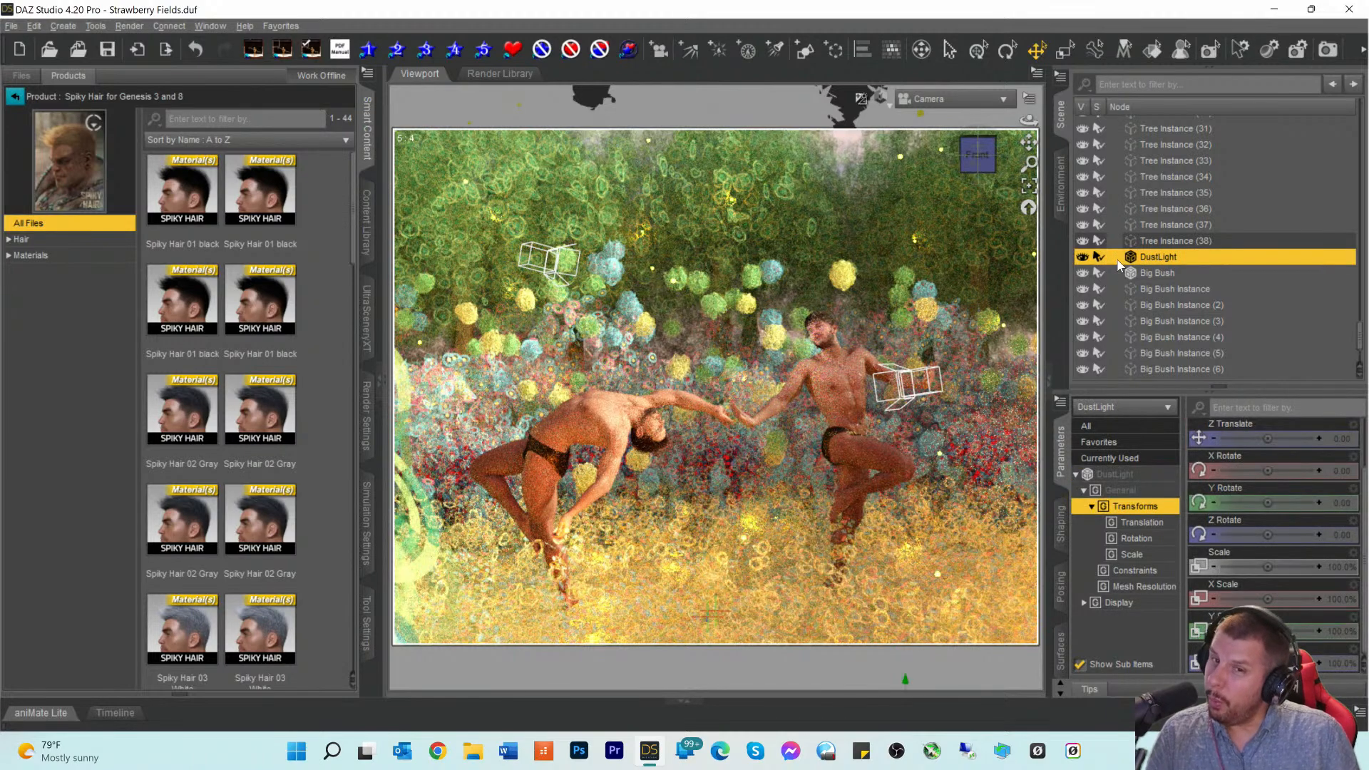
Step: Look through all of DustLight's parameters for a light intensity control
{"action": "left_click", "coordinate": [1132, 476]}
{"action": "scroll", "coordinate": [1244, 578], "scroll_direction": "down", "scroll_amount": 6}
{"action": "scroll", "coordinate": [1245, 577], "scroll_direction": "up", "scroll_amount": 6}
{"action": "scroll", "coordinate": [1305, 634], "scroll_direction": "down", "scroll_amount": 4}
{"action": "scroll", "coordinate": [1286, 619], "scroll_direction": "up", "scroll_amount": 5}
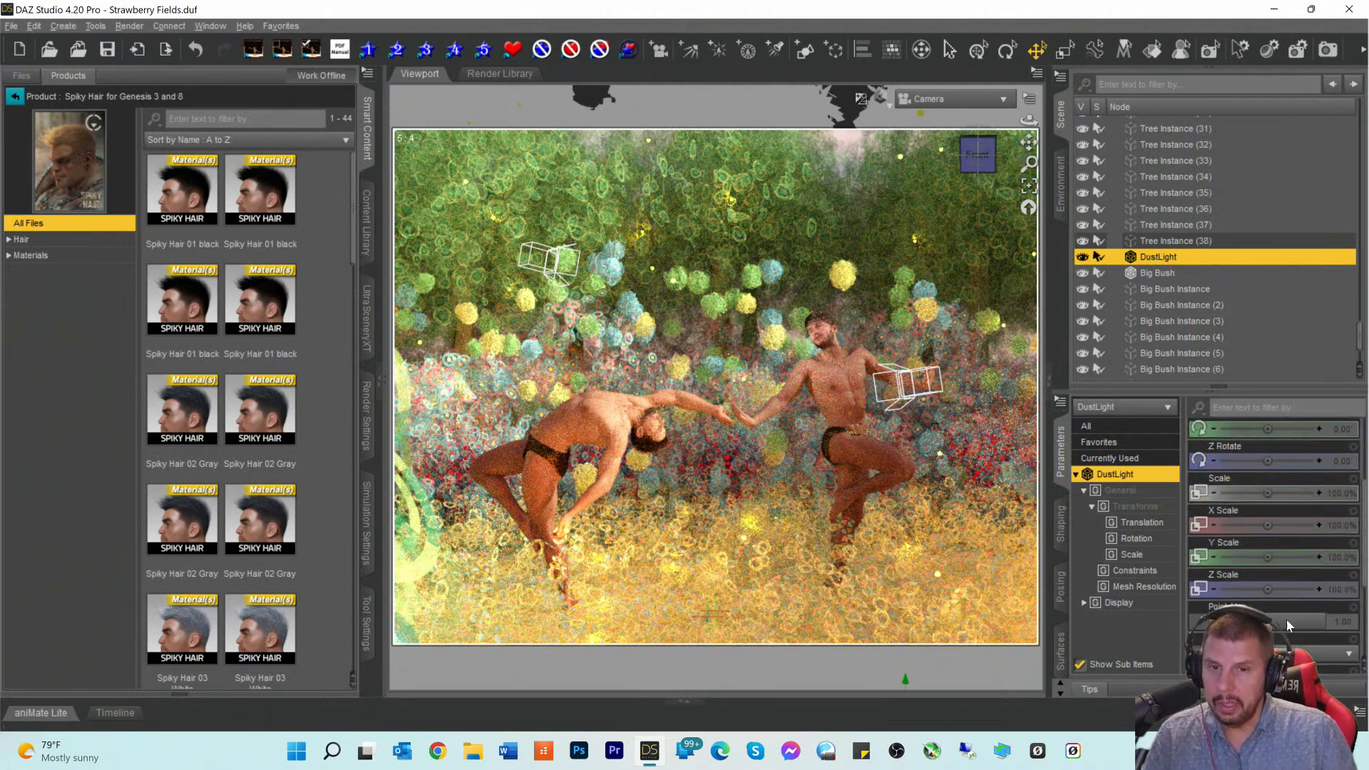
Step: Examine DustLight's Iray Uber surface settings, including its translucency and glossy properties
{"action": "left_click", "coordinate": [1061, 650]}
{"action": "left_click", "coordinate": [1113, 487]}
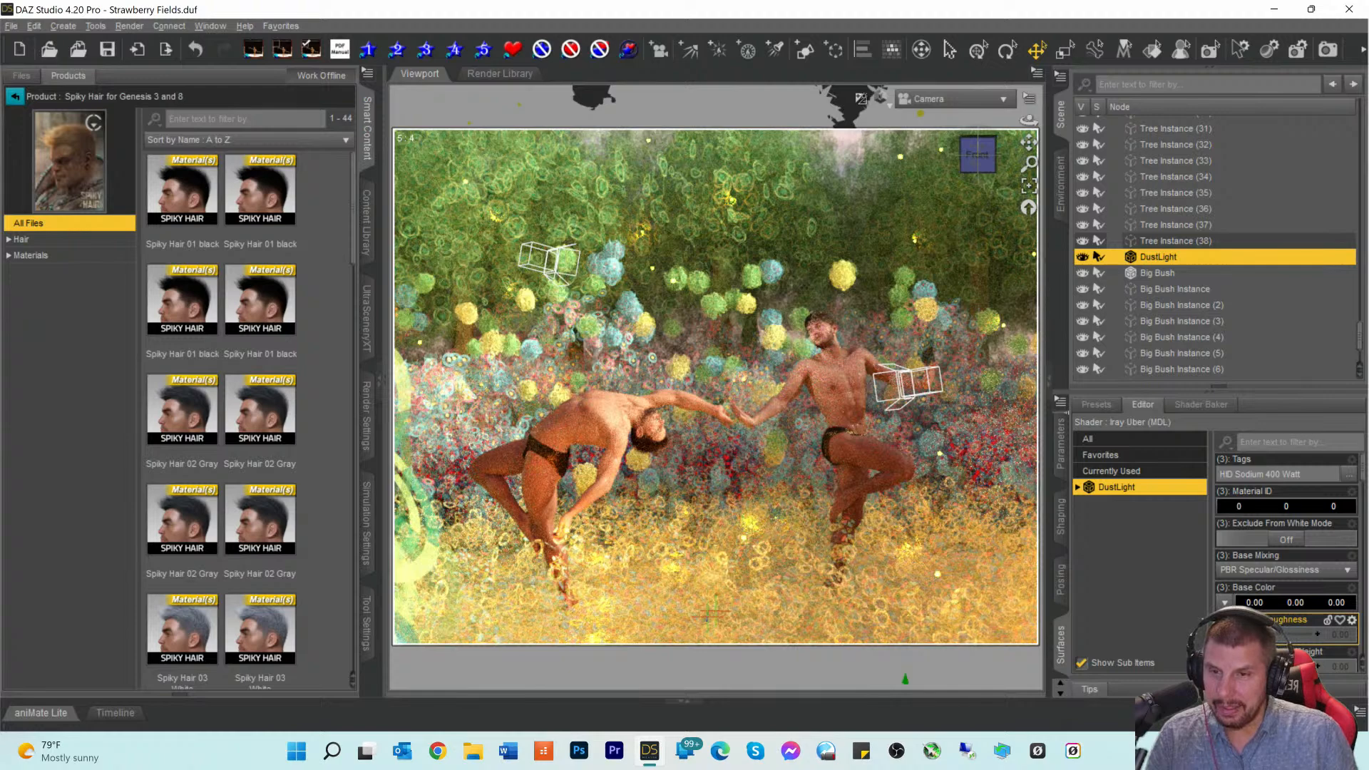
{"action": "scroll", "coordinate": [1287, 563], "scroll_direction": "down", "scroll_amount": 10}
{"action": "scroll", "coordinate": [1264, 492], "scroll_direction": "up", "scroll_amount": 3}
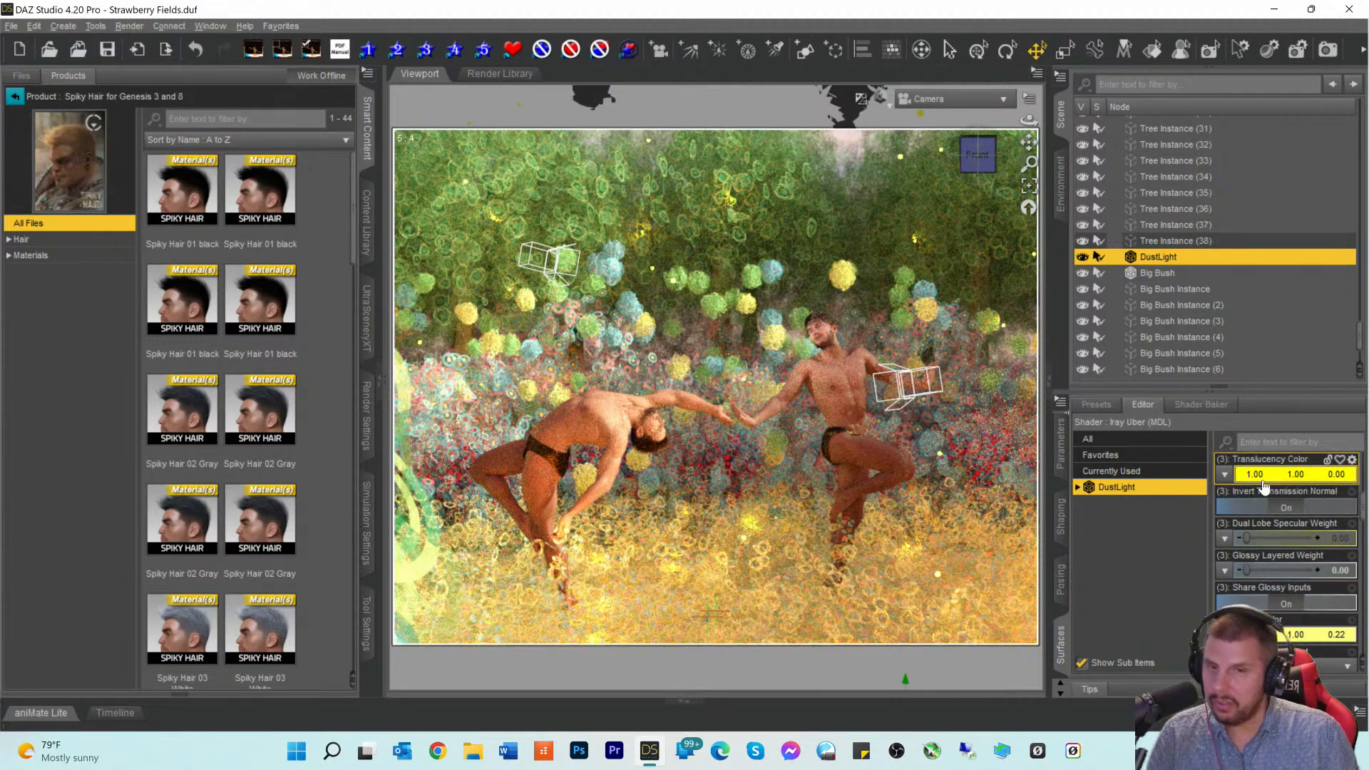
{"action": "scroll", "coordinate": [1266, 506], "scroll_direction": "down", "scroll_amount": 3}
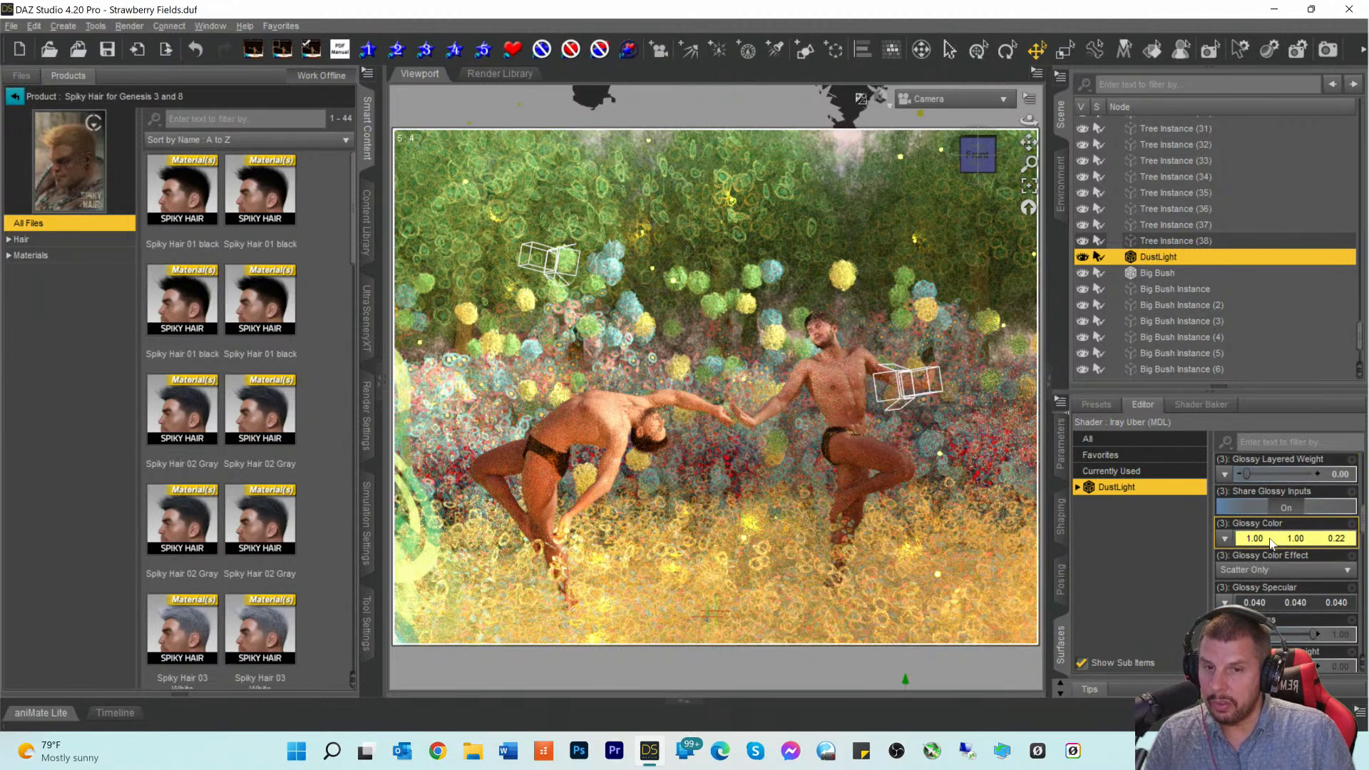
{"action": "scroll", "coordinate": [1271, 544], "scroll_direction": "down", "scroll_amount": 3}
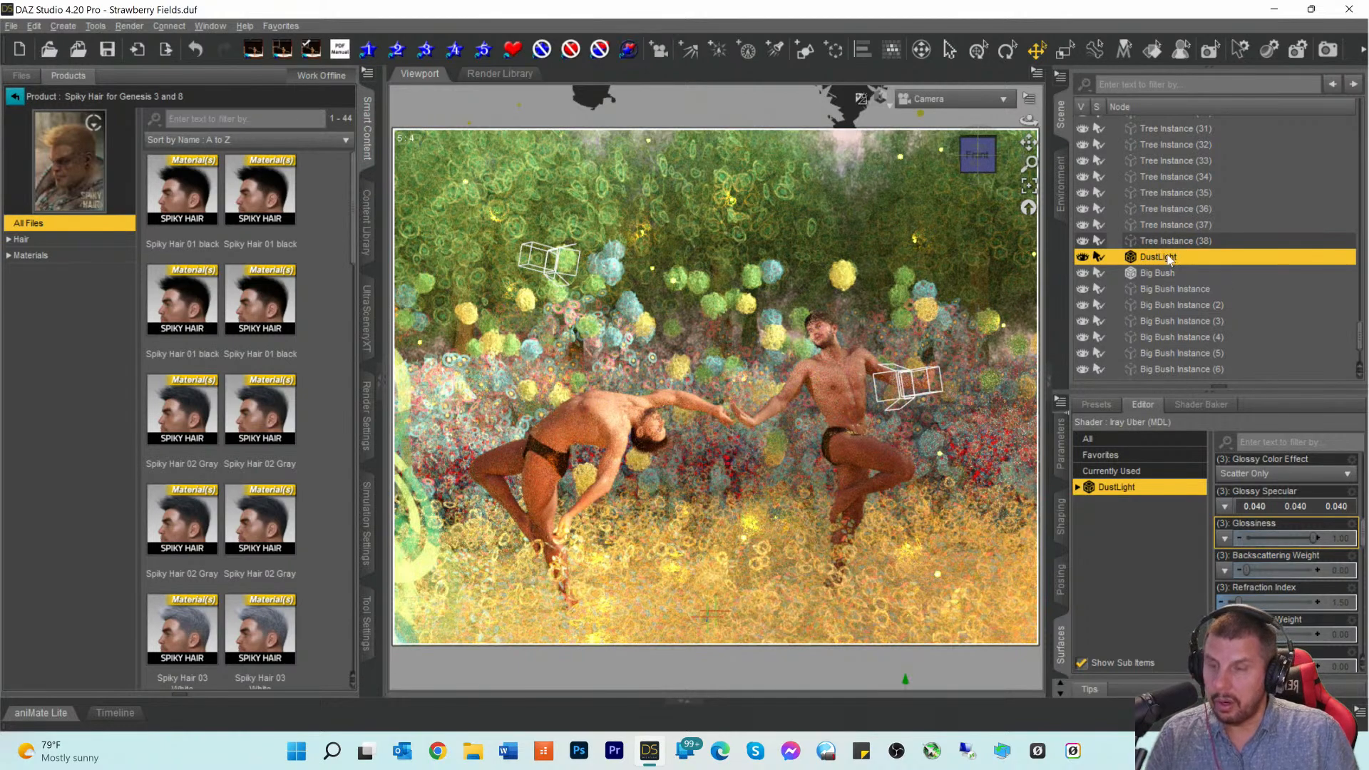
{"action": "scroll", "coordinate": [1158, 272], "scroll_direction": "up", "scroll_amount": 7}
{"action": "scroll", "coordinate": [1157, 291], "scroll_direction": "up", "scroll_amount": 3}
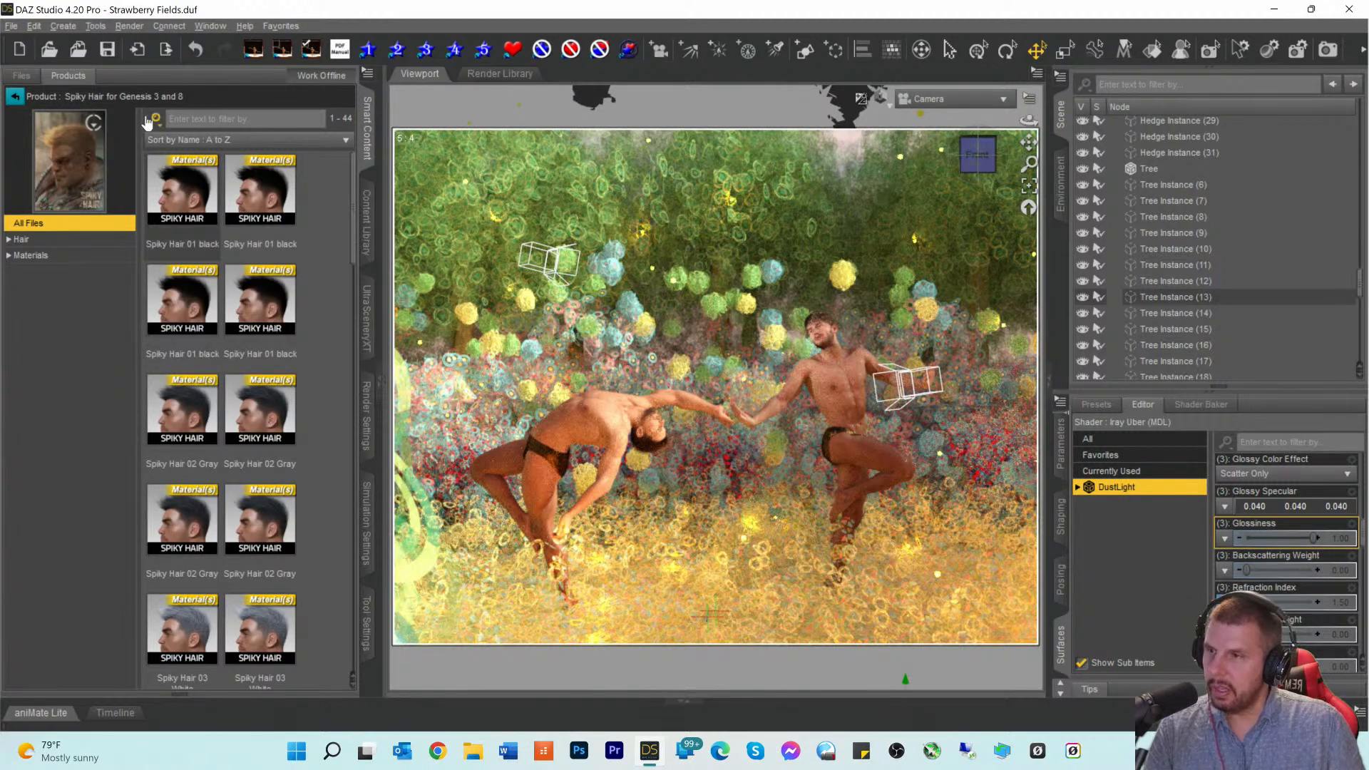
Step: Save the scene as a new file named "Strawberry Fields 1", accepting the current scene save options
{"action": "left_click", "coordinate": [13, 30]}
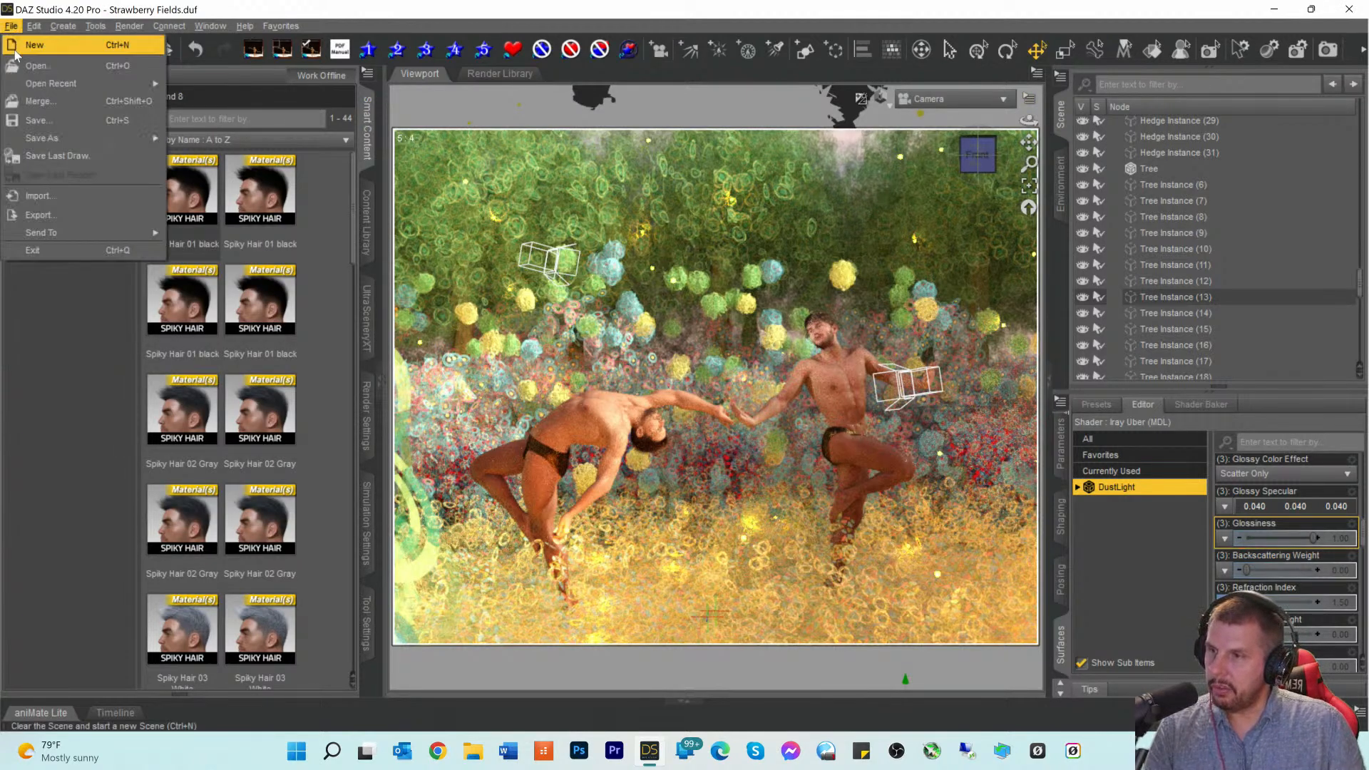
{"action": "mouse_move", "coordinate": [52, 142]}
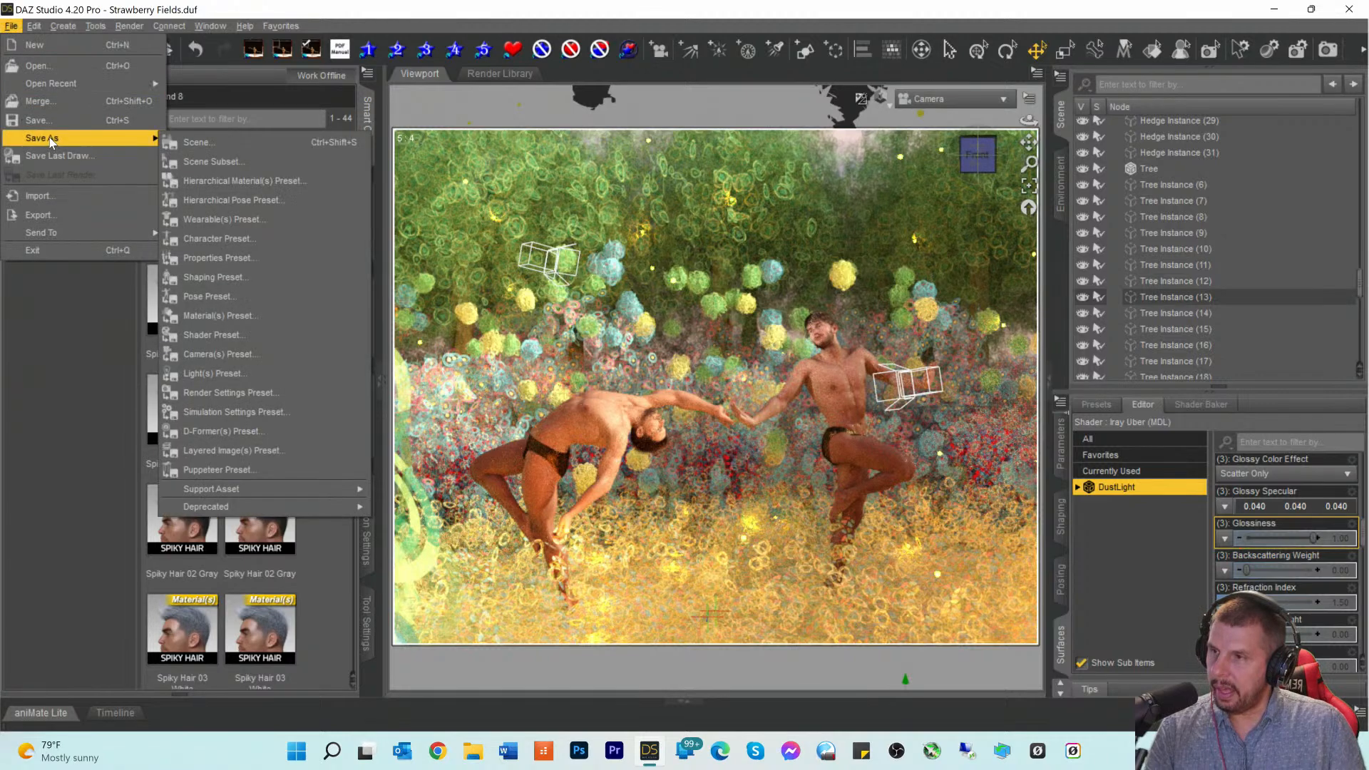
{"action": "left_click", "coordinate": [211, 143]}
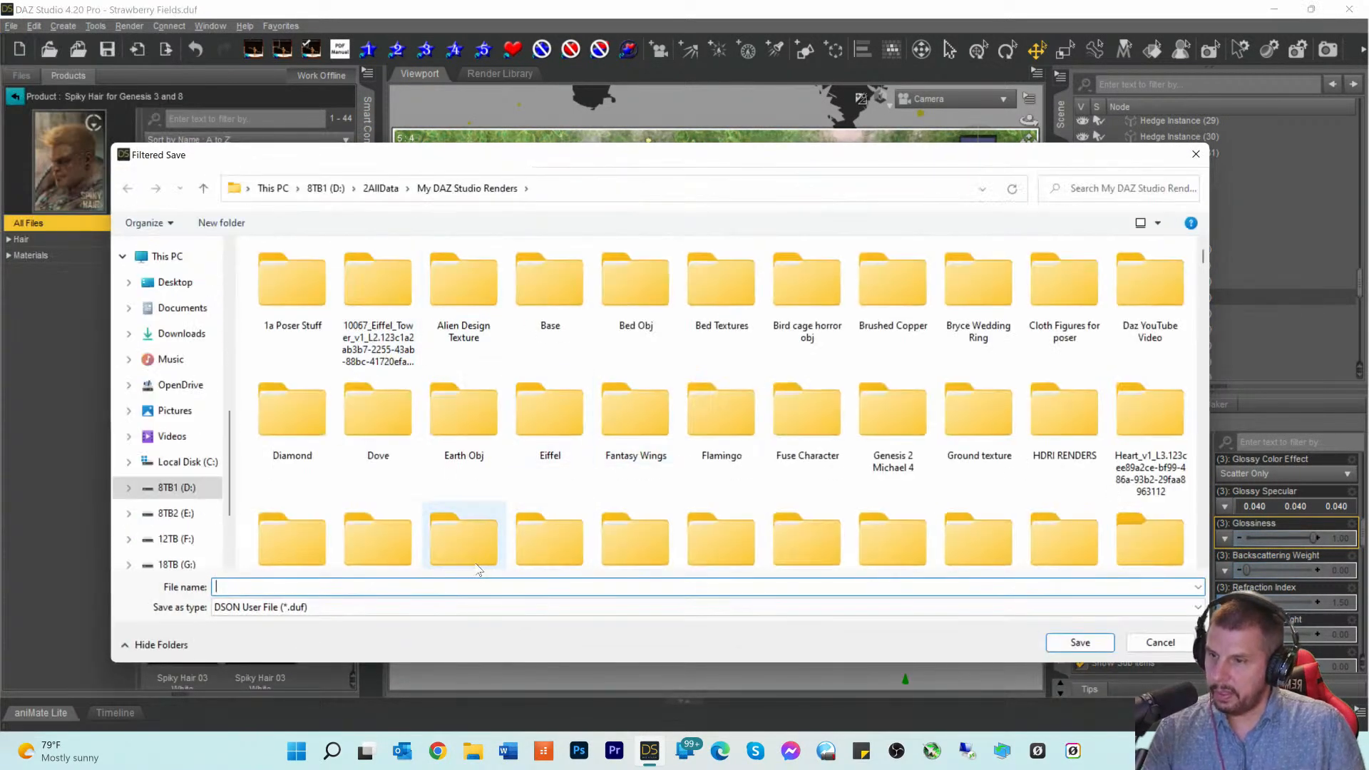
{"action": "type", "text": "Str"}
{"action": "key", "text": "BackSpace"}
{"action": "key", "text": "BackSpace"}
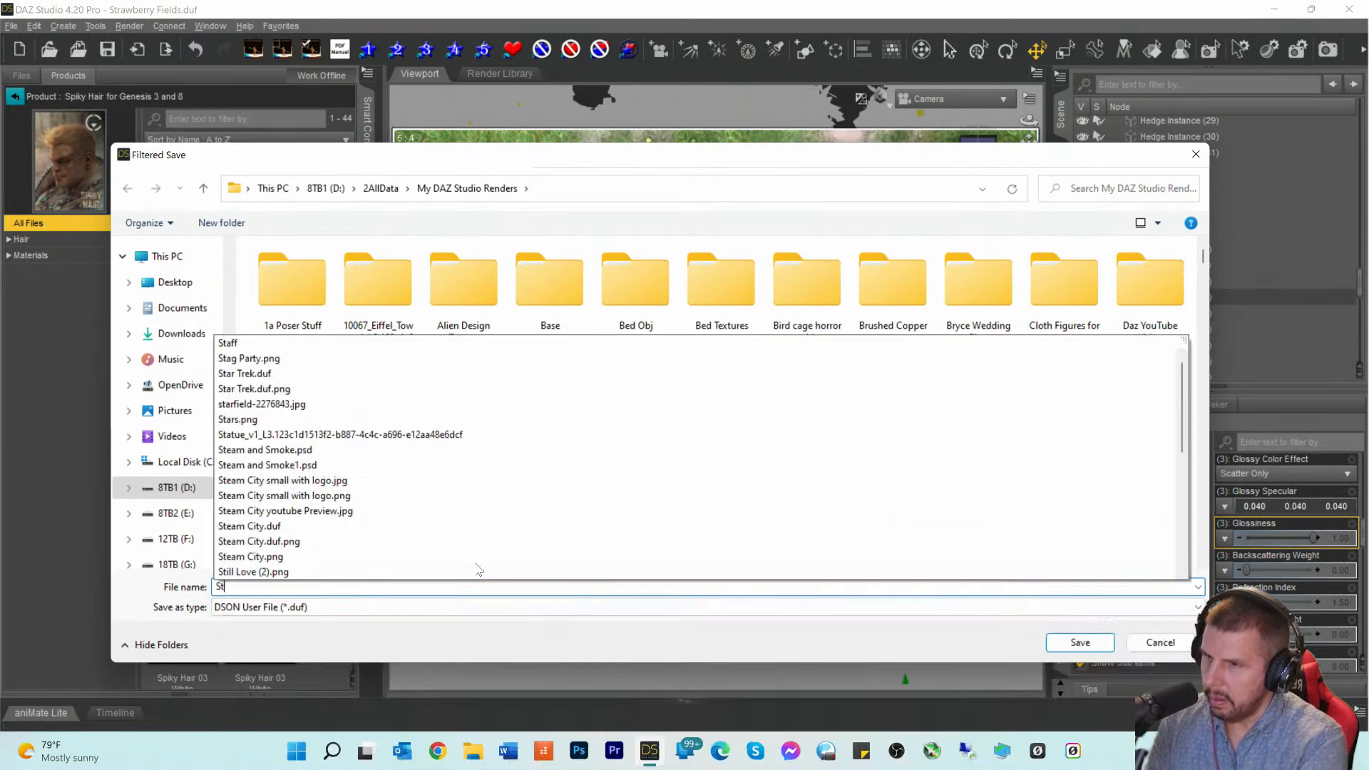
{"action": "type", "text": "trawberry Fields"}
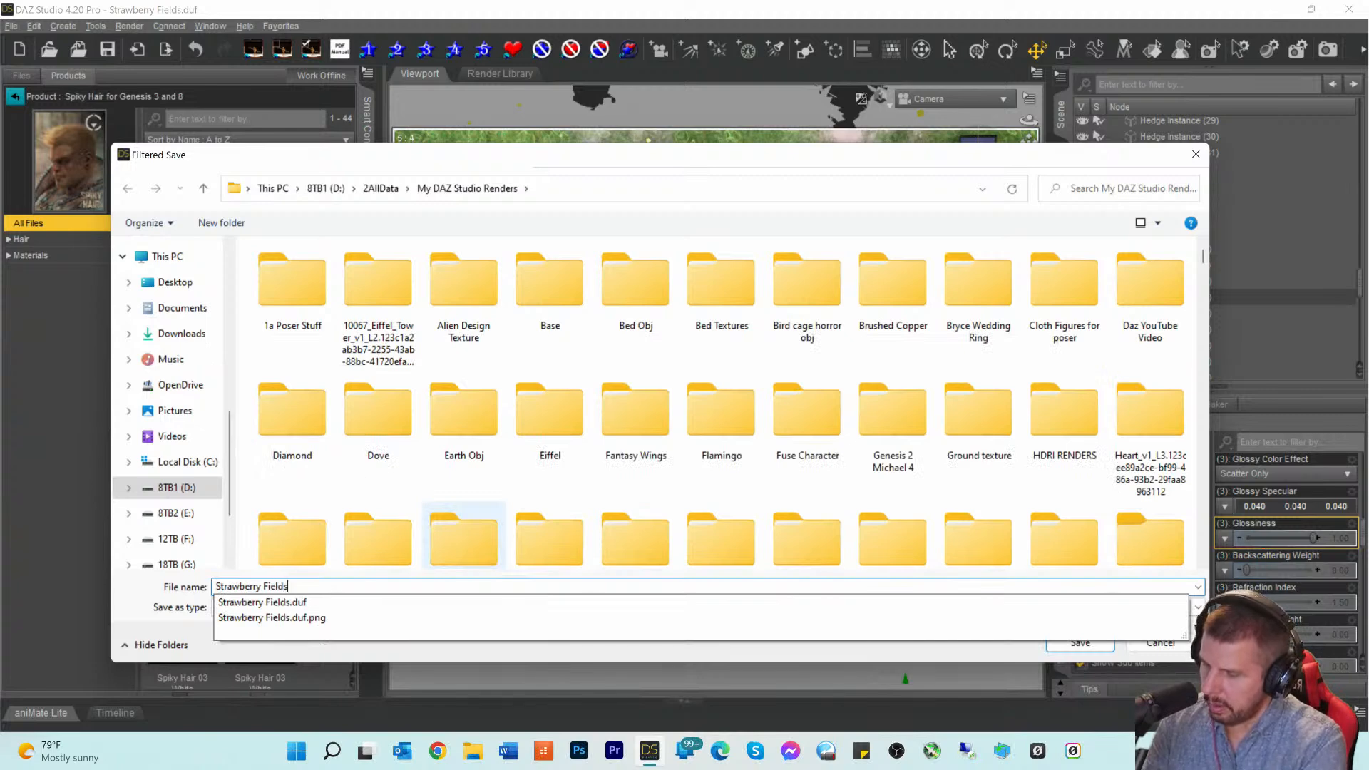
{"action": "type", "text": " 1"}
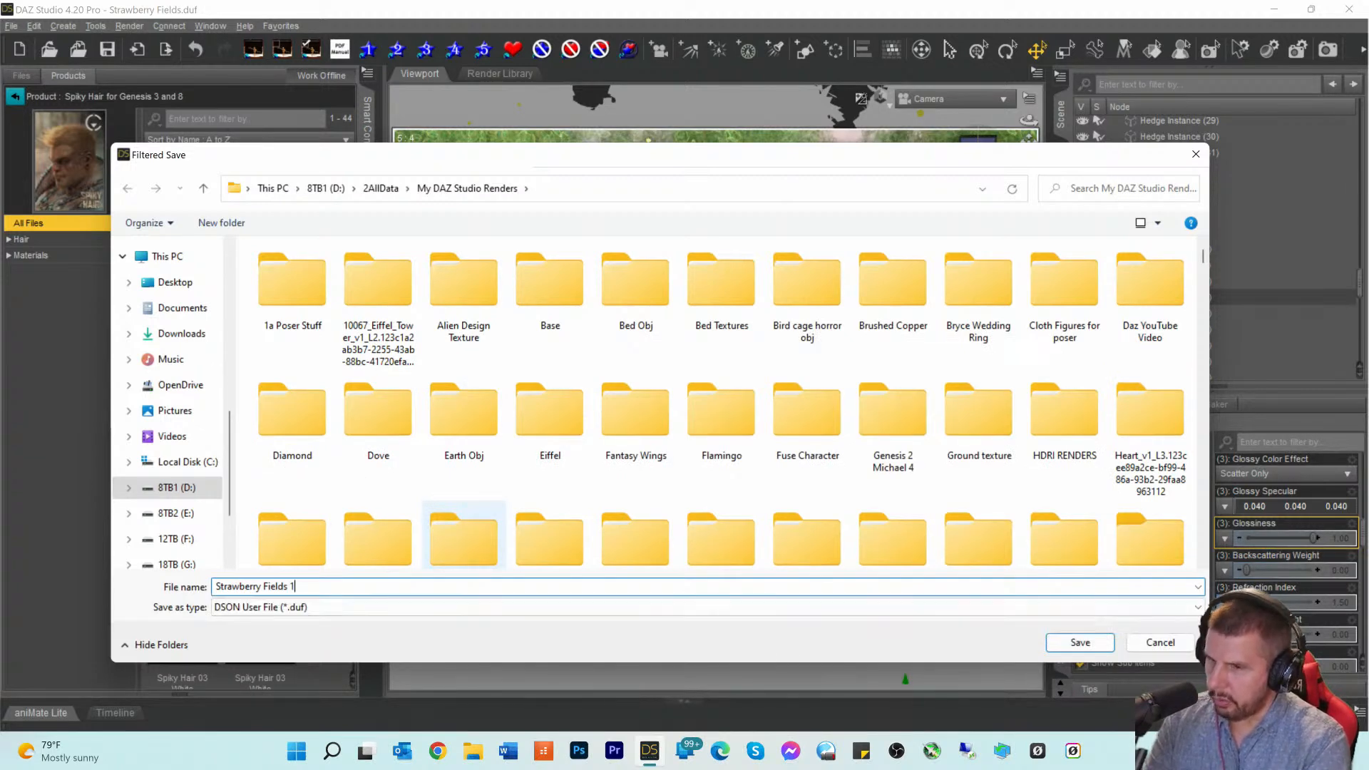
{"action": "key", "text": "Return"}
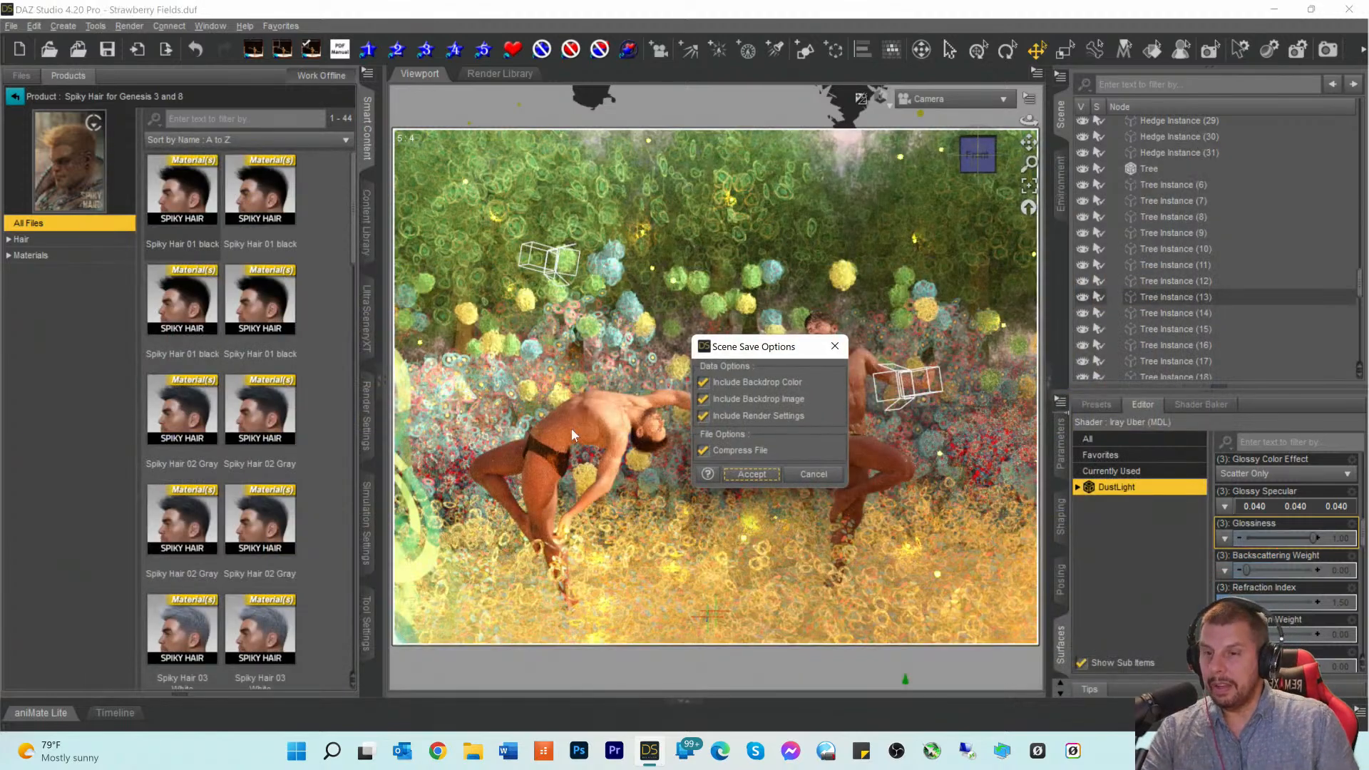
{"action": "left_click", "coordinate": [752, 474]}
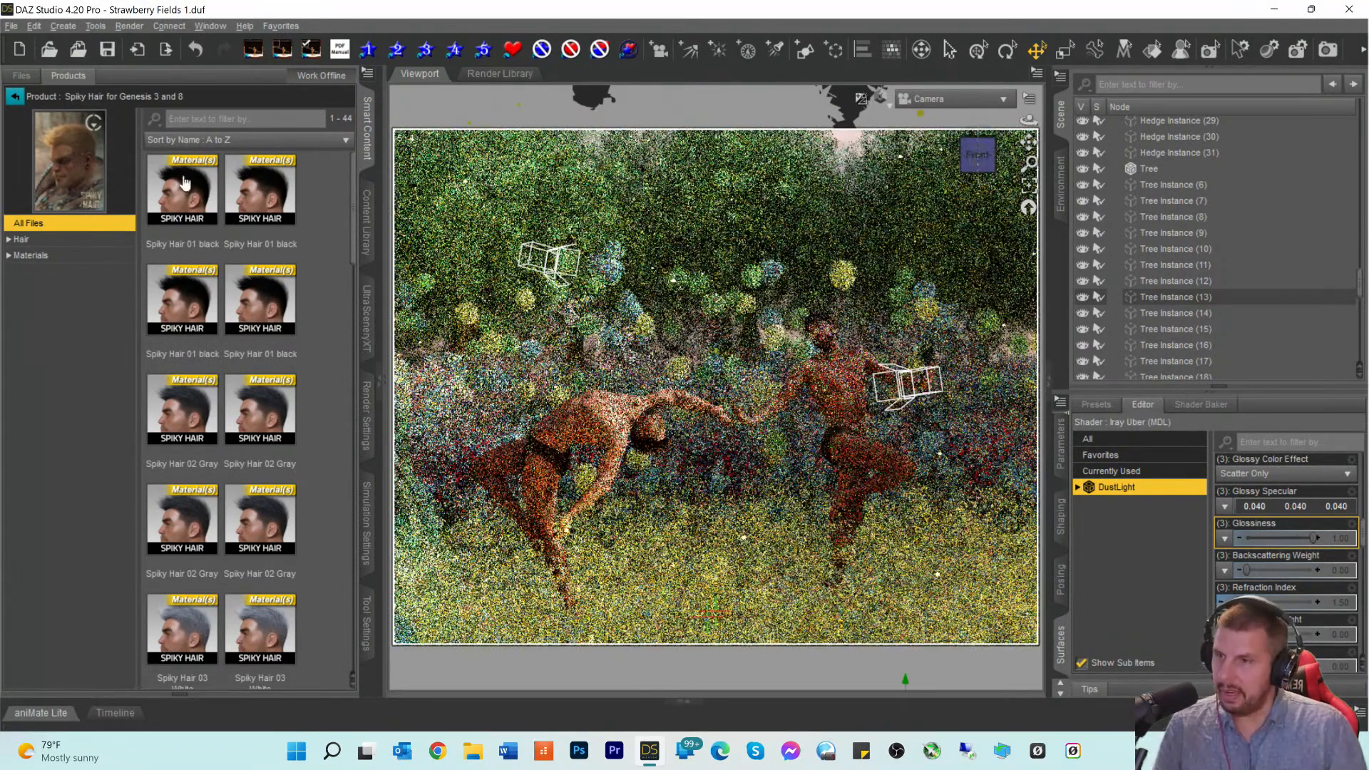
Step: Set Instancing Optimization to Memory in the NVIDIA Iray render settings' Optimization group
{"action": "left_click", "coordinate": [13, 98]}
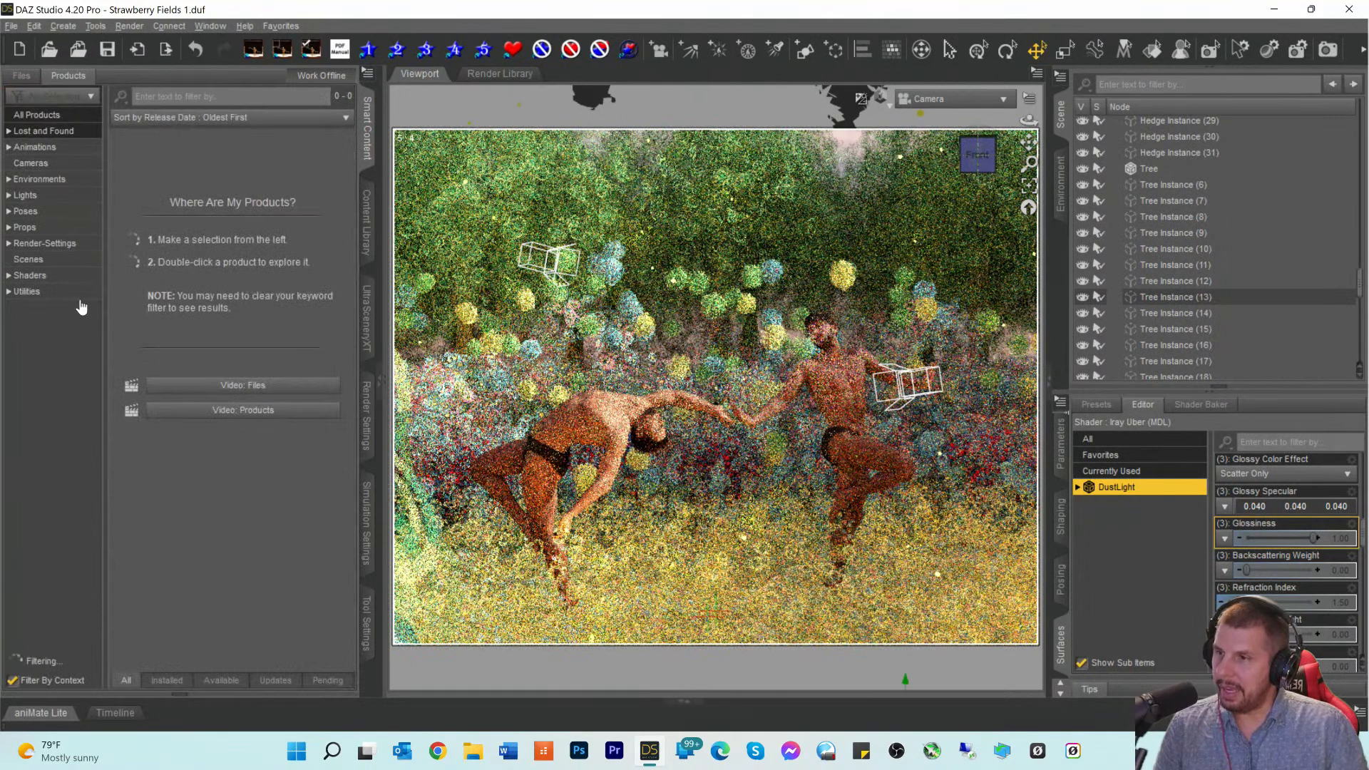
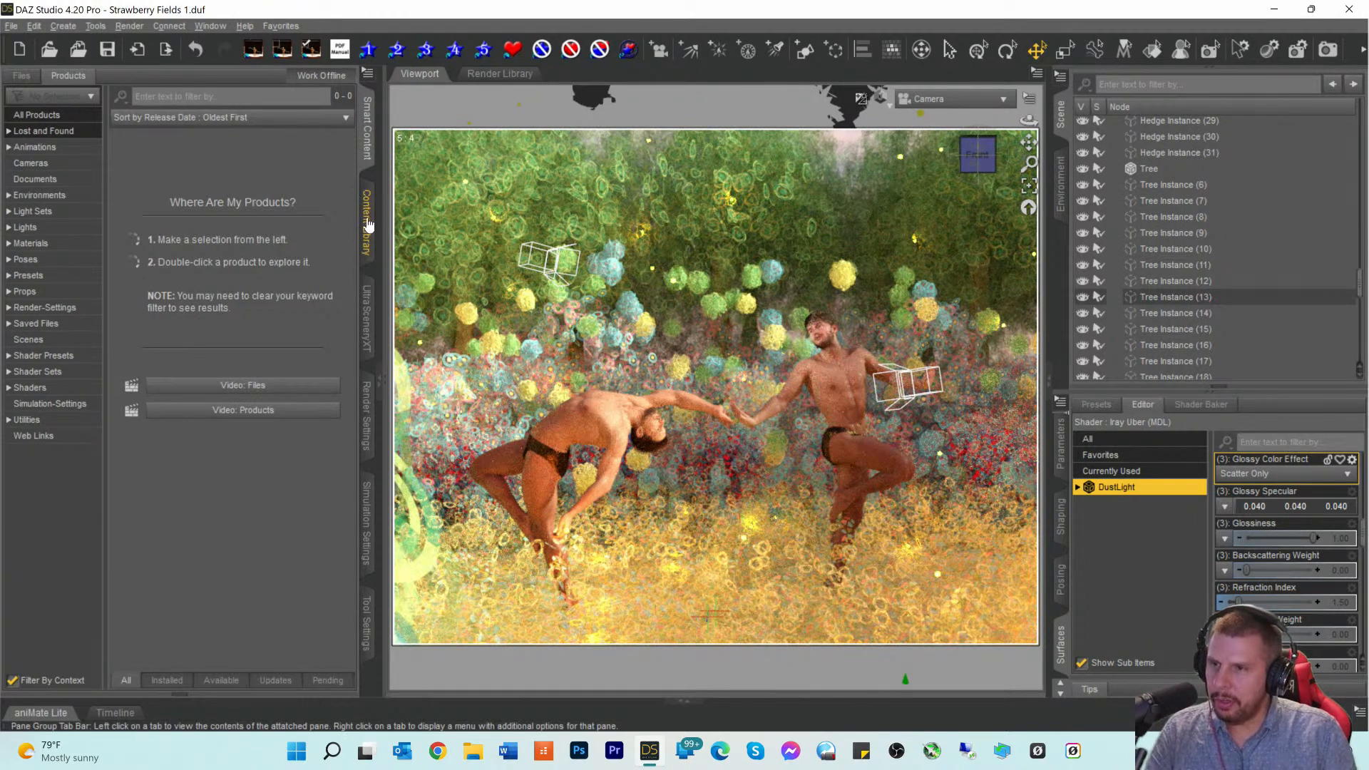
{"action": "left_click", "coordinate": [365, 418]}
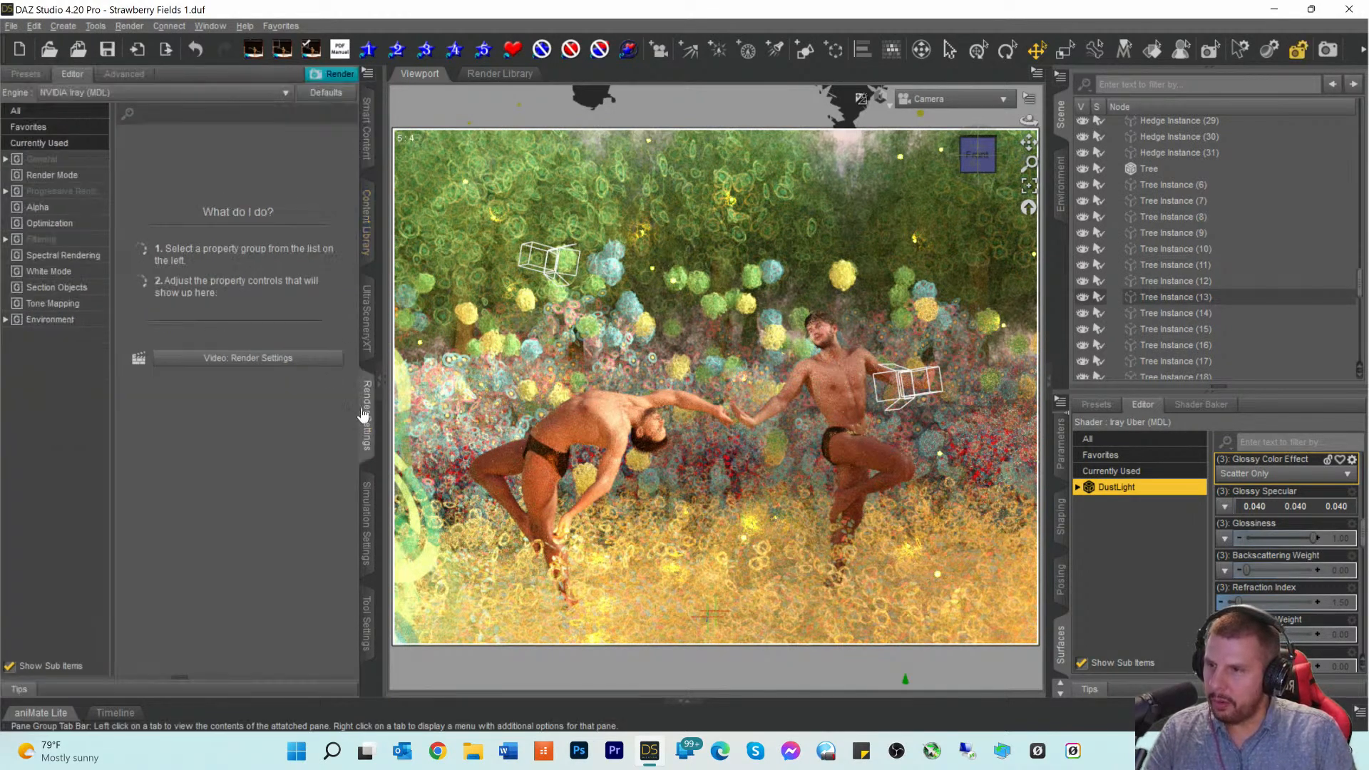
{"action": "left_click", "coordinate": [50, 223]}
{"action": "left_click", "coordinate": [168, 246]}
{"action": "left_click", "coordinate": [151, 261]}
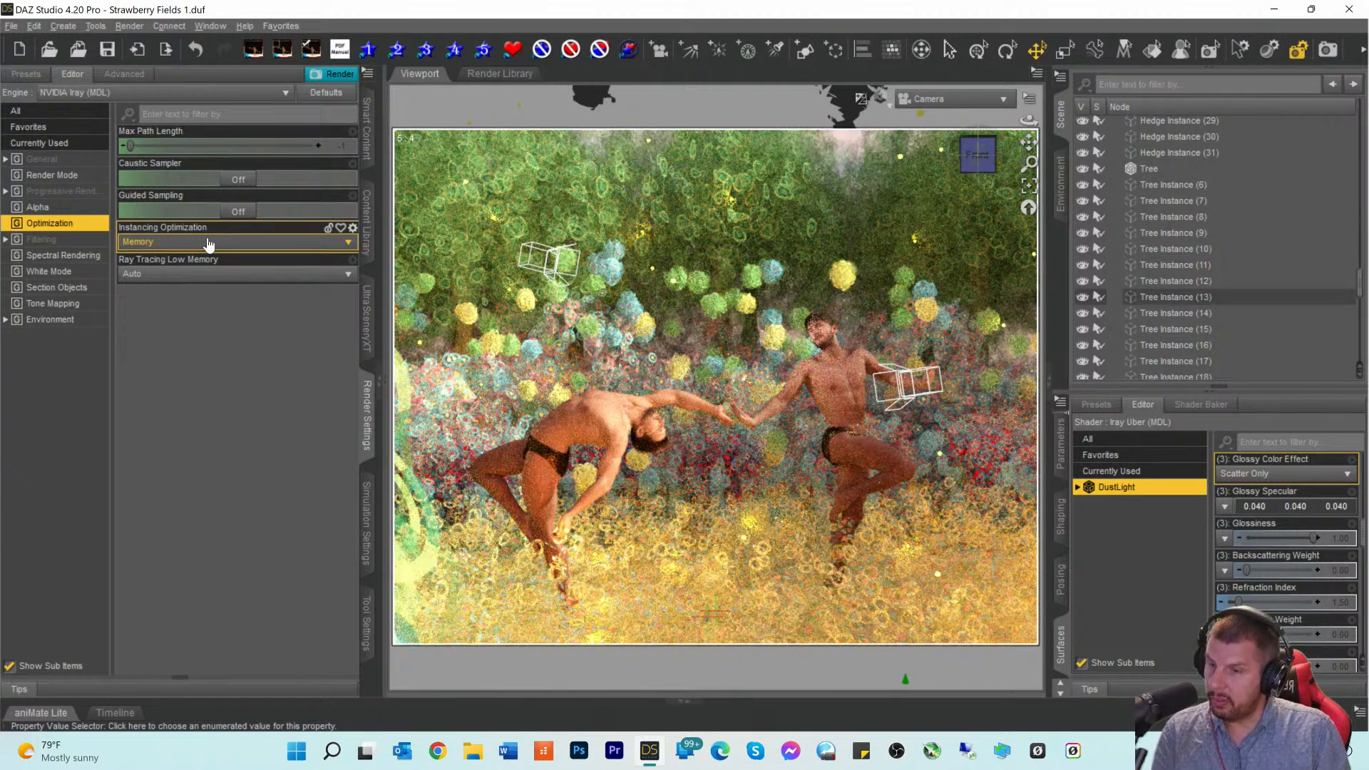
{"action": "left_click", "coordinate": [165, 242]}
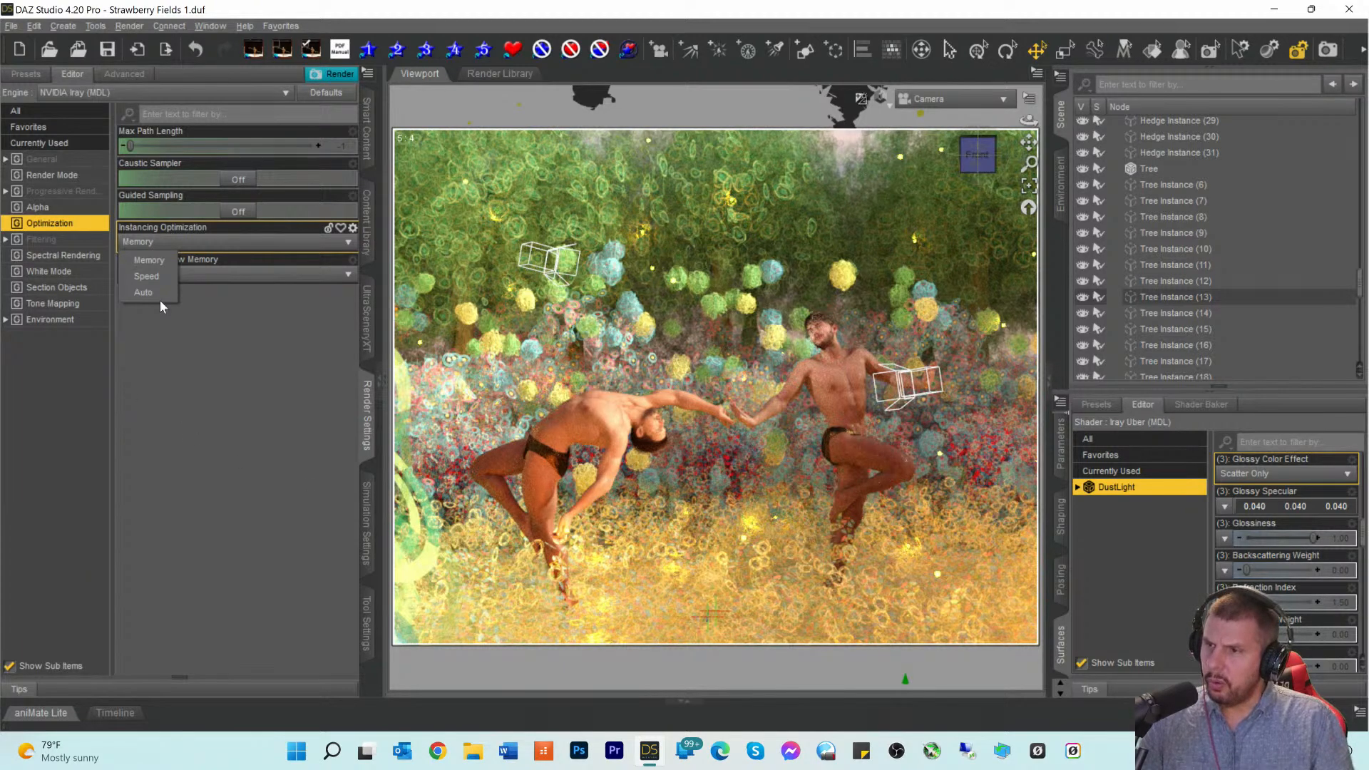
{"action": "left_click", "coordinate": [143, 292]}
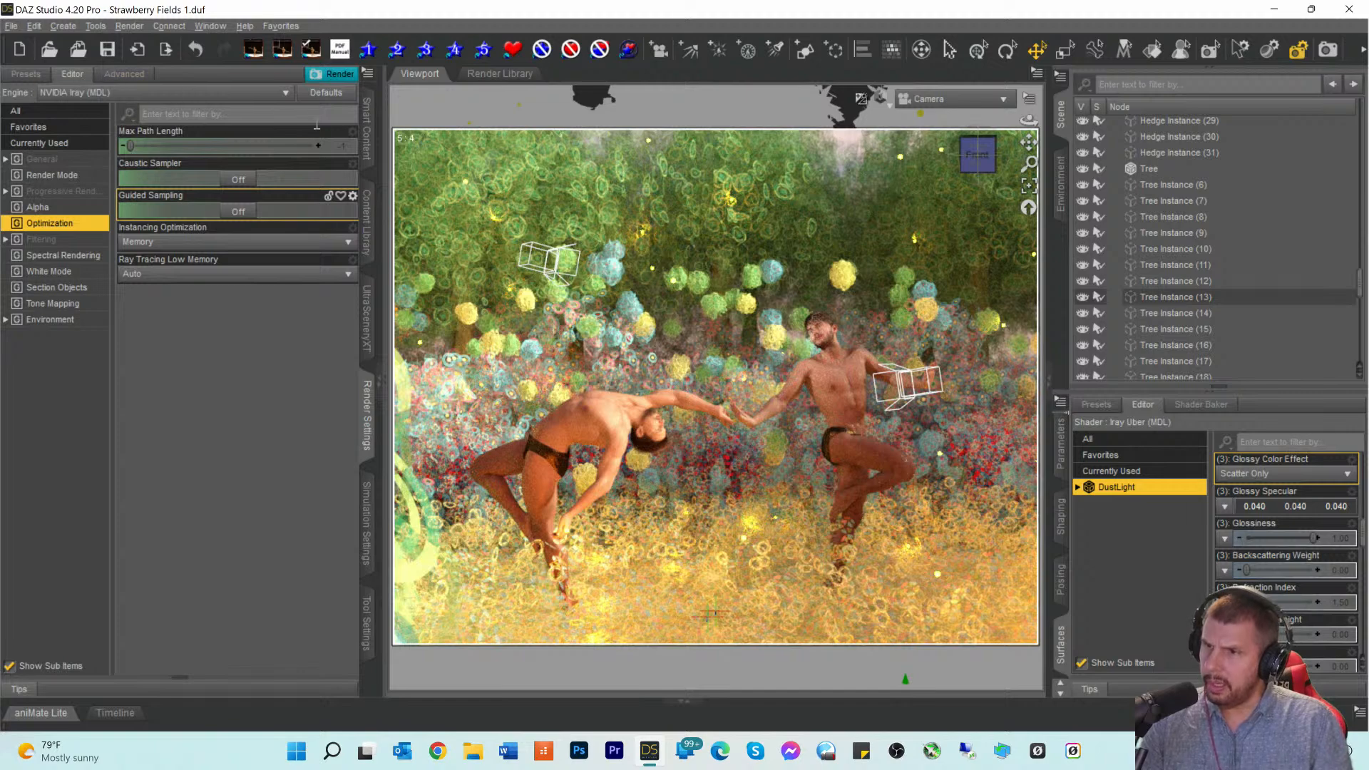
Step: Try the PAR daycloudy render preset from the Parhelion Spectrum HDRIs product
{"action": "left_click", "coordinate": [366, 140]}
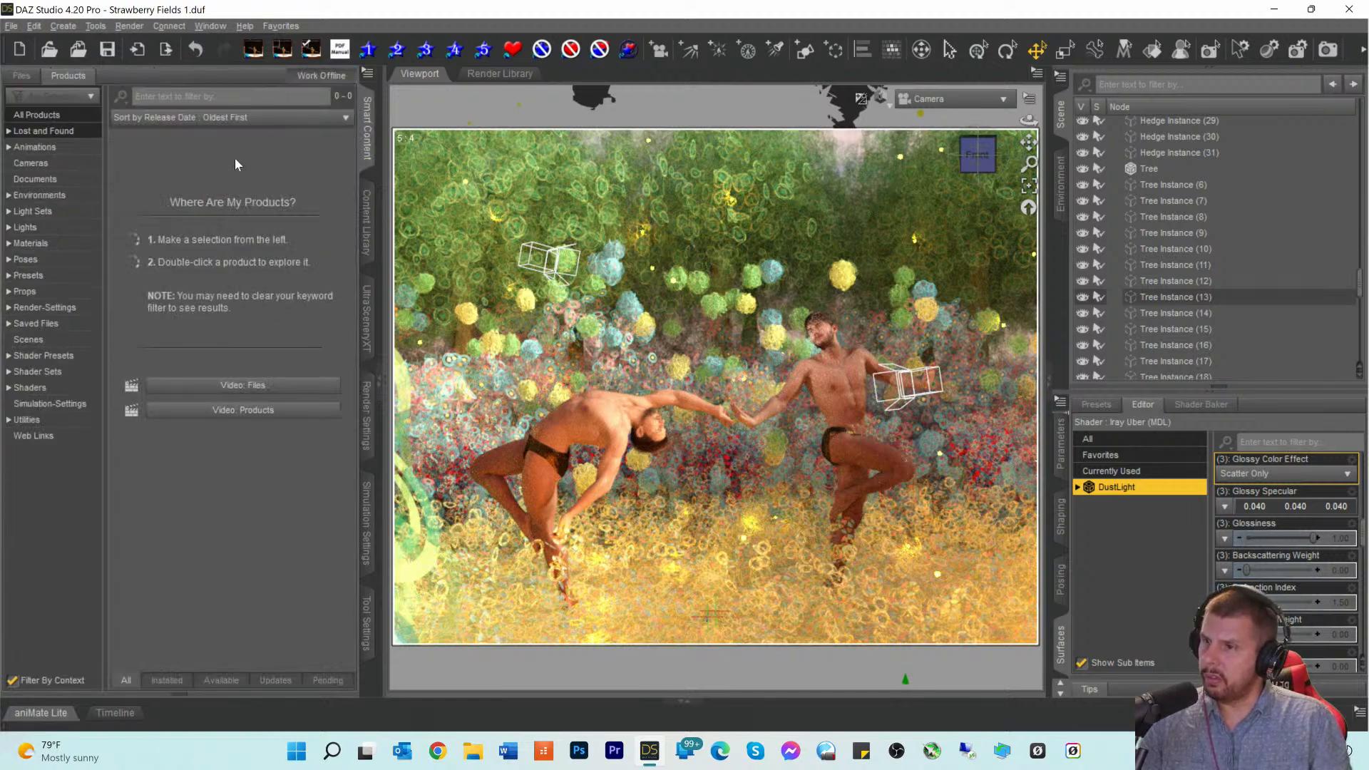
{"action": "left_click", "coordinate": [43, 308]}
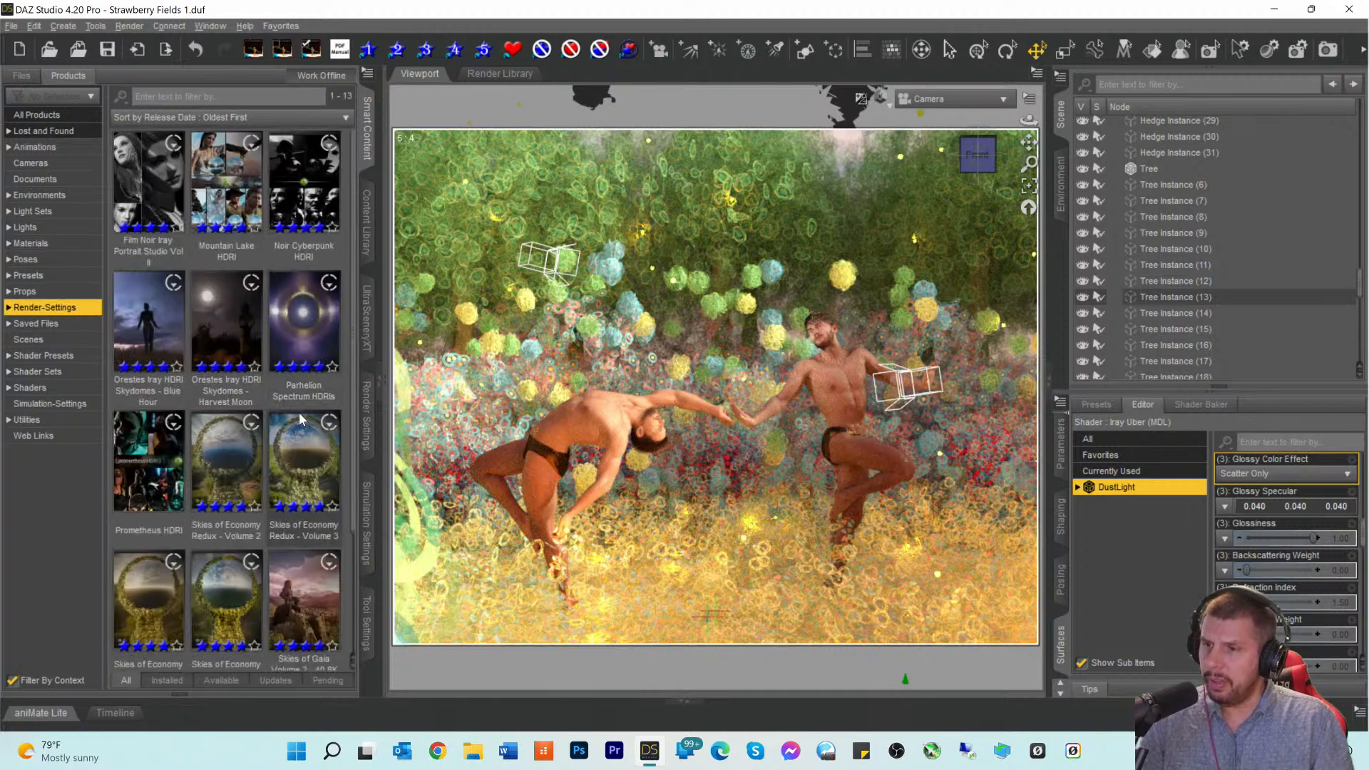
{"action": "left_click", "coordinate": [307, 325]}
{"action": "double_click", "coordinate": [305, 320]}
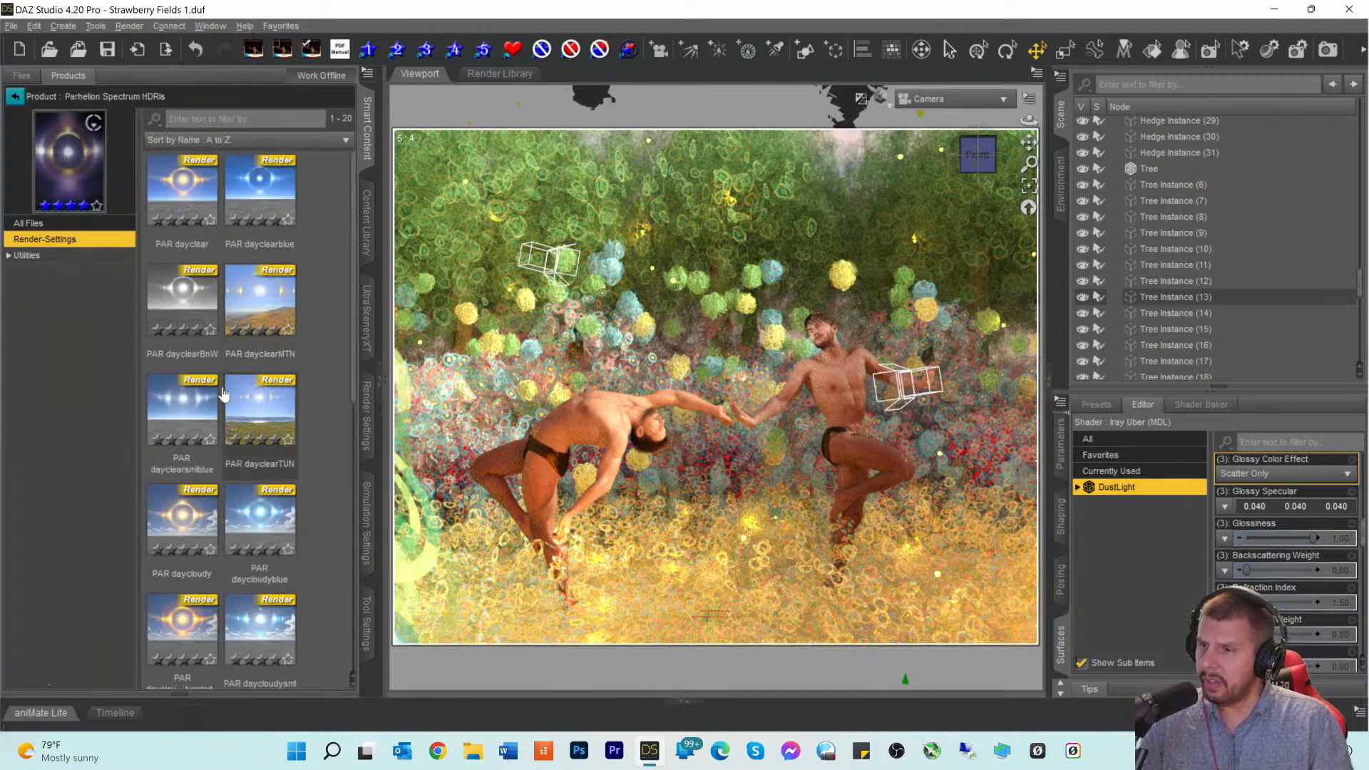
{"action": "scroll", "coordinate": [226, 421], "scroll_direction": "down", "scroll_amount": 5}
{"action": "scroll", "coordinate": [225, 420], "scroll_direction": "up", "scroll_amount": 5}
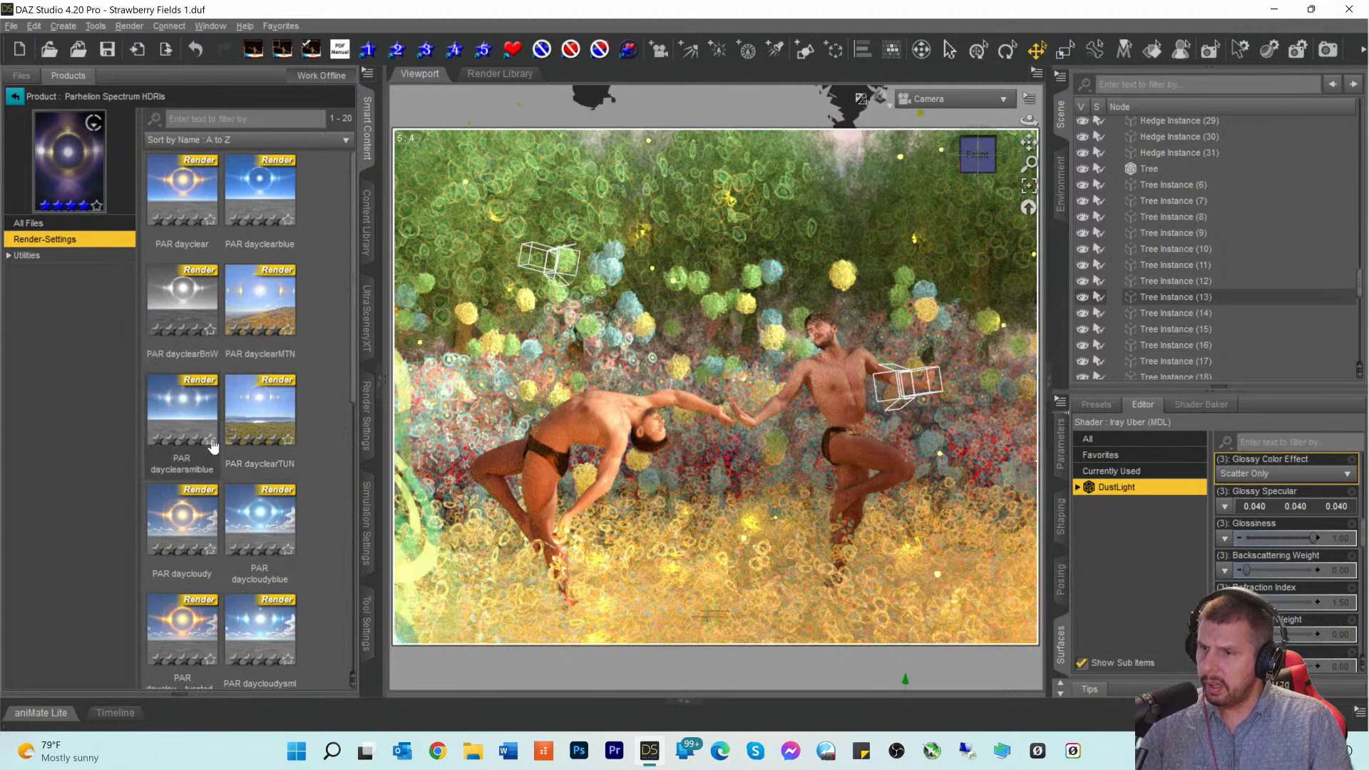
{"action": "left_click", "coordinate": [182, 517]}
{"action": "double_click", "coordinate": [182, 517]}
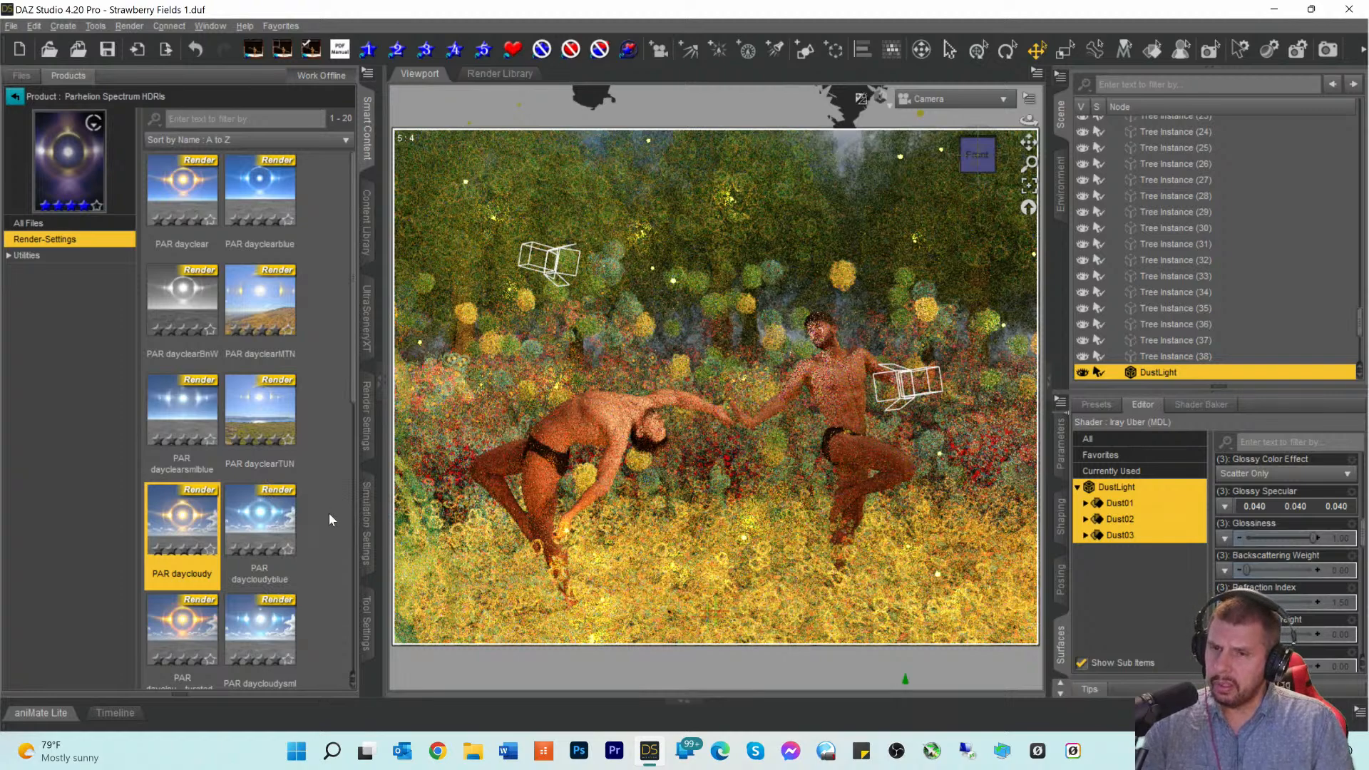
Step: Try the PAR daycloudyblue sky preset on the scene, followed by PAR dayclearblue
{"action": "left_click", "coordinate": [244, 527]}
{"action": "double_click", "coordinate": [245, 528]}
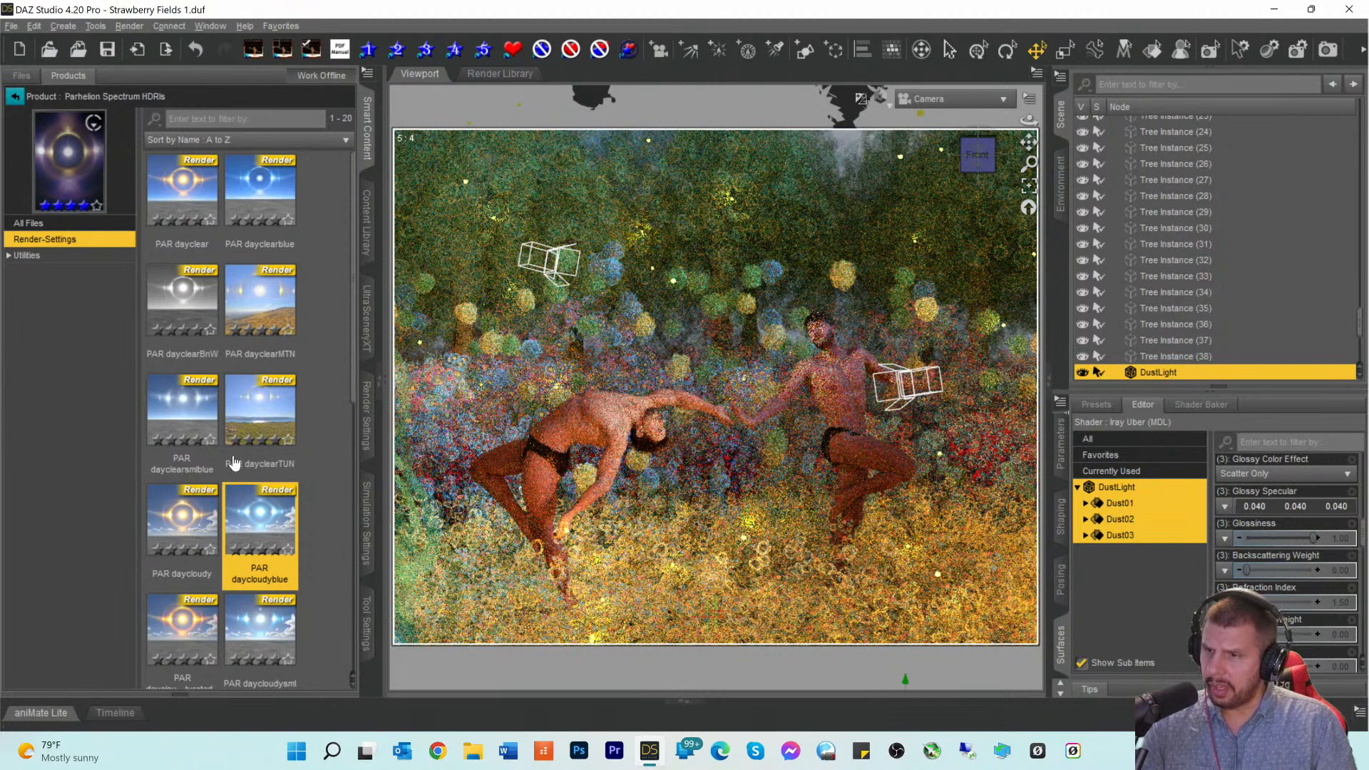
{"action": "double_click", "coordinate": [268, 201]}
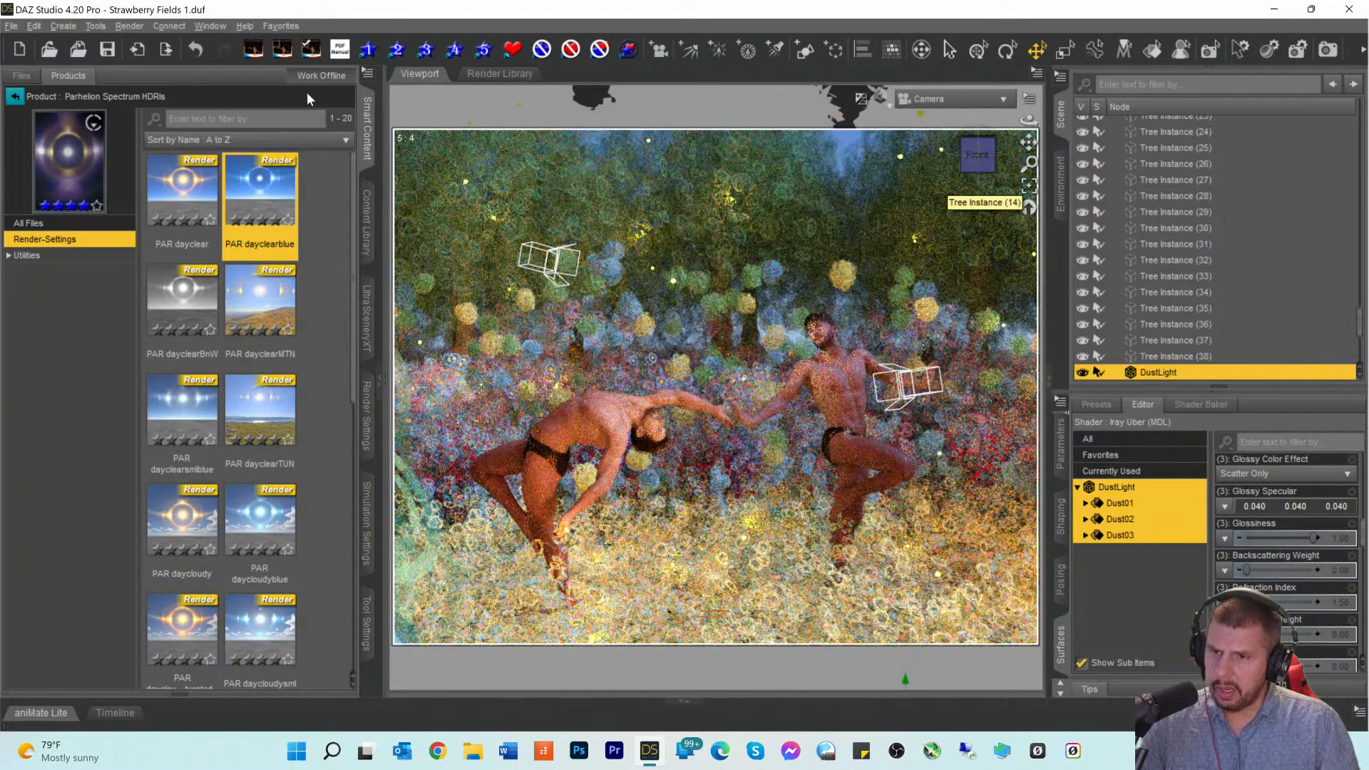
Step: Return to the Render-Settings product list and turn off filtering by context
{"action": "left_click", "coordinate": [14, 95]}
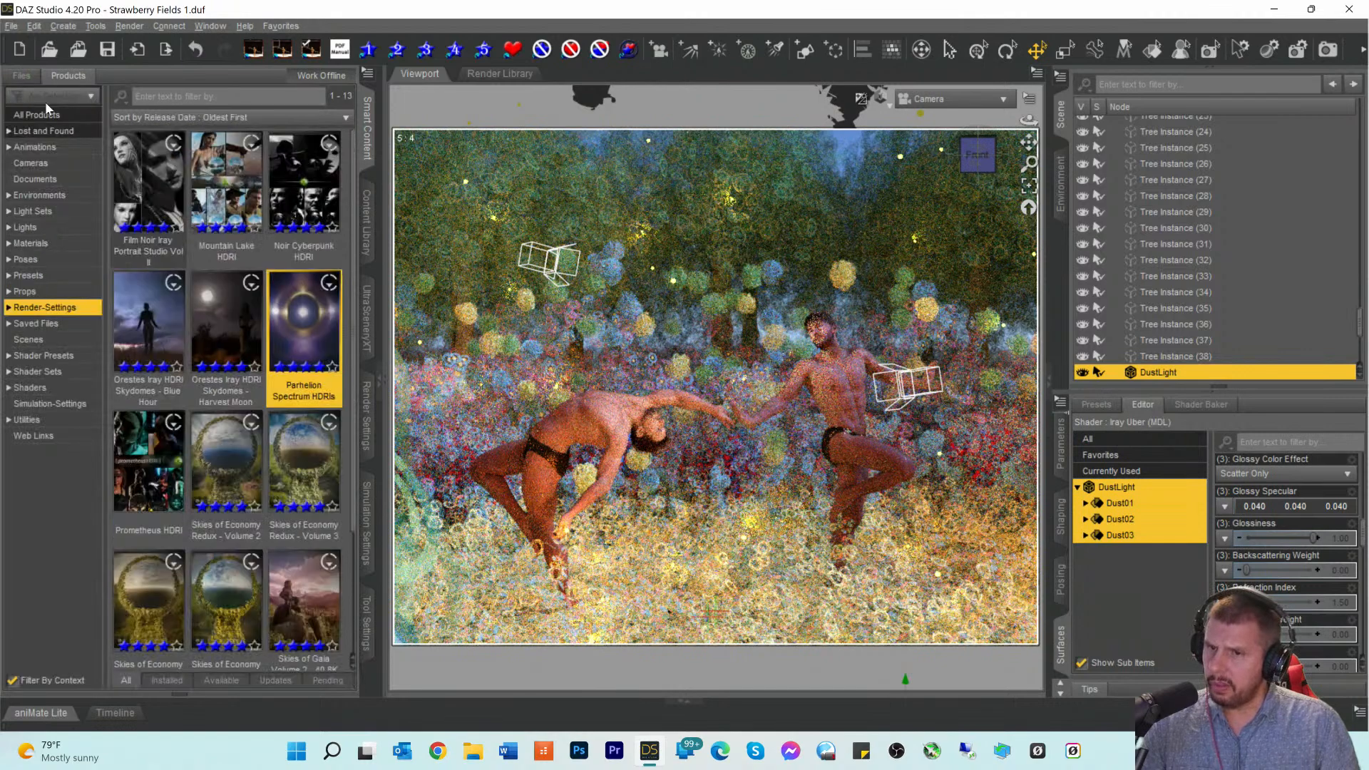
{"action": "scroll", "coordinate": [236, 431], "scroll_direction": "down", "scroll_amount": 2}
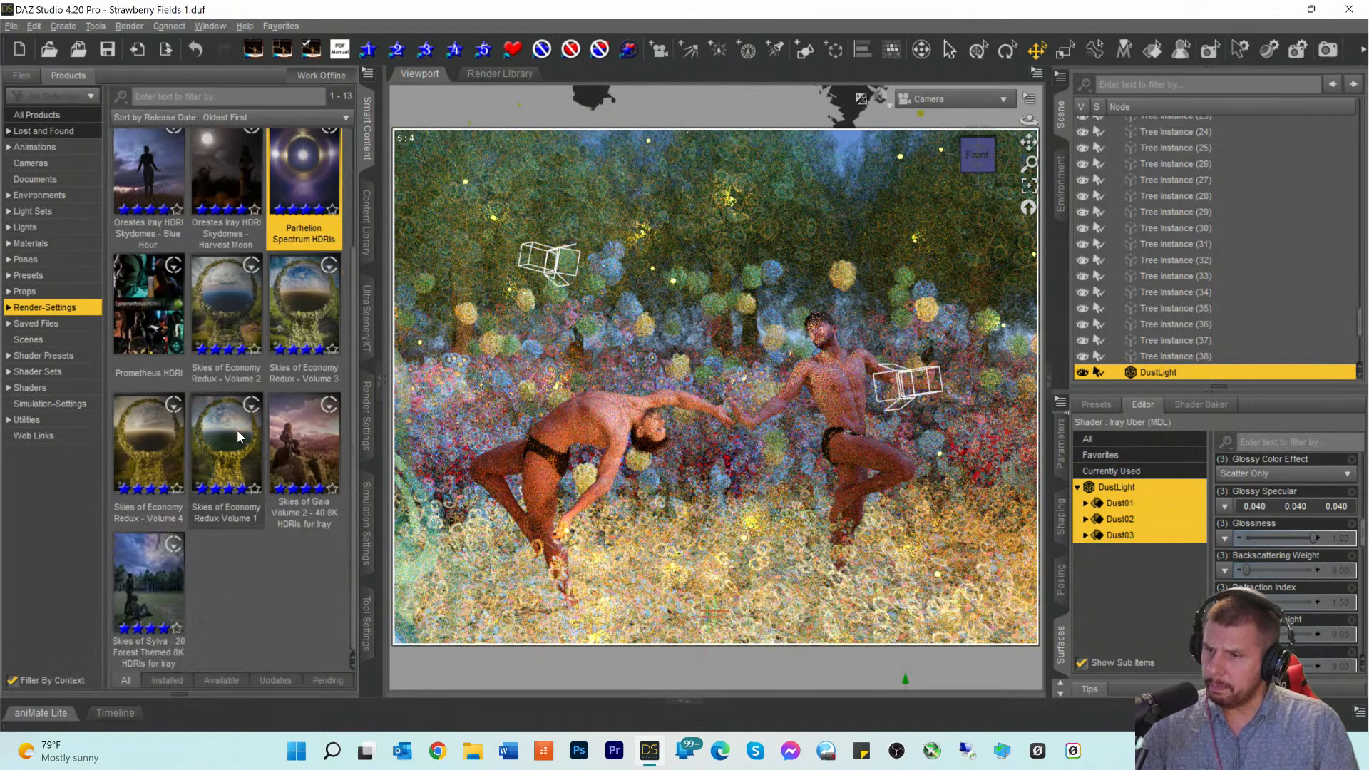
{"action": "scroll", "coordinate": [237, 428], "scroll_direction": "up", "scroll_amount": 2}
{"action": "left_click", "coordinate": [11, 679]}
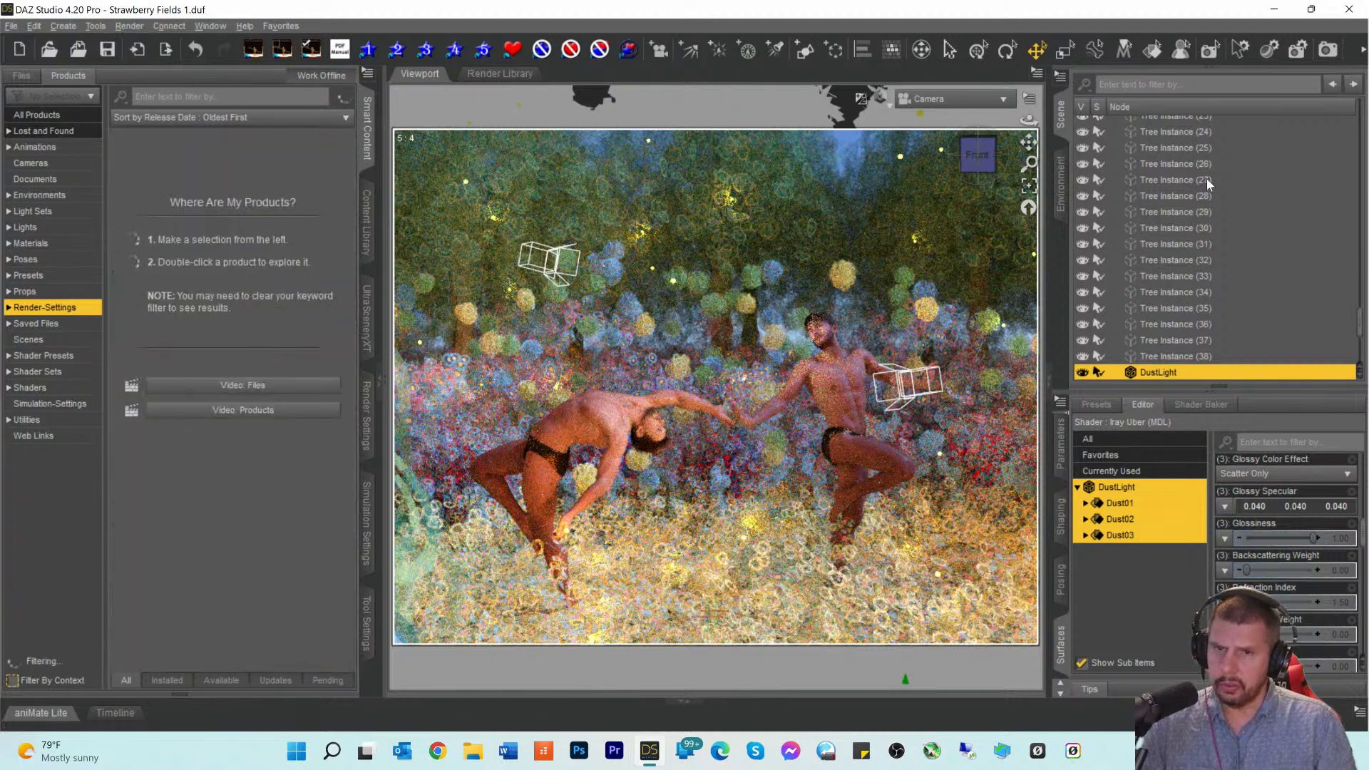
Step: Collapse the Magic Fields group in the scene hierarchy and select Environment Options
{"action": "scroll", "coordinate": [1210, 199], "scroll_direction": "up", "scroll_amount": 10}
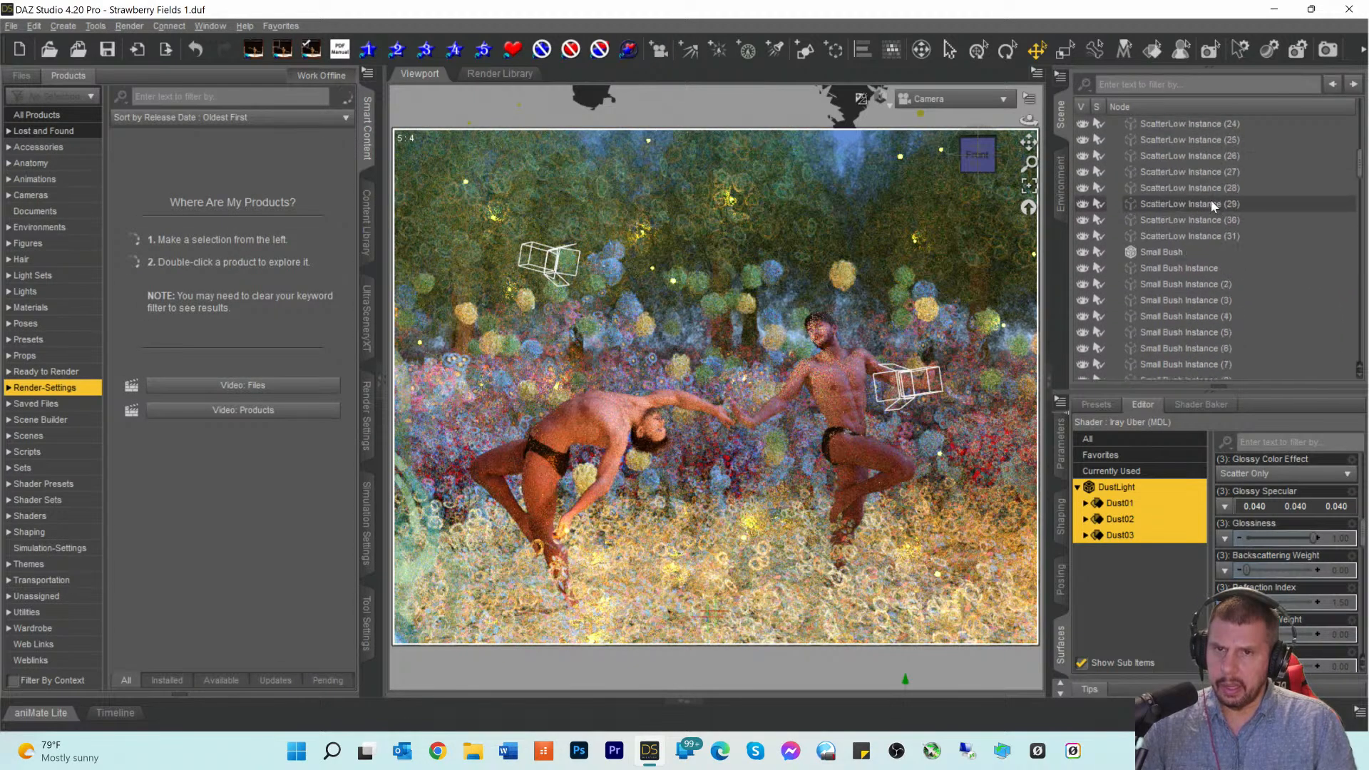
{"action": "scroll", "coordinate": [1211, 203], "scroll_direction": "up", "scroll_amount": 10}
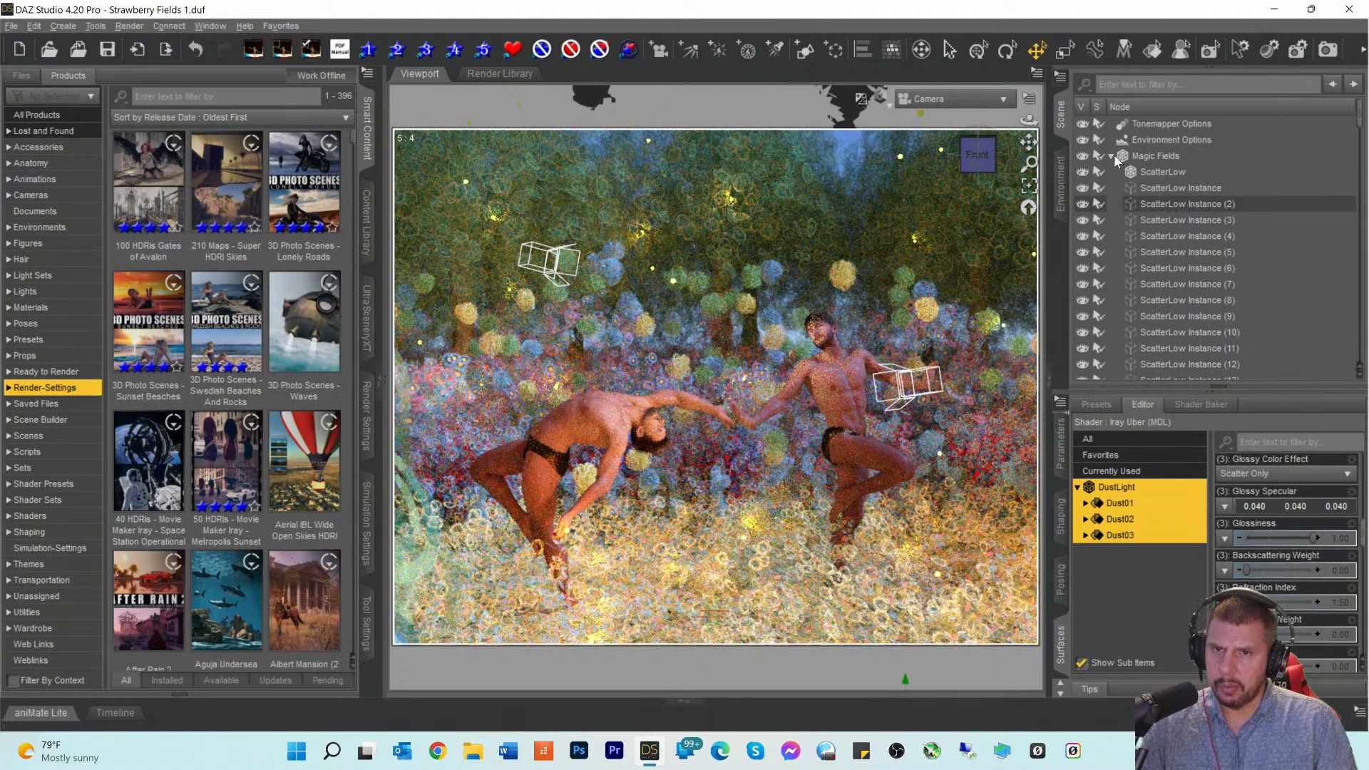
{"action": "left_click", "coordinate": [1112, 155]}
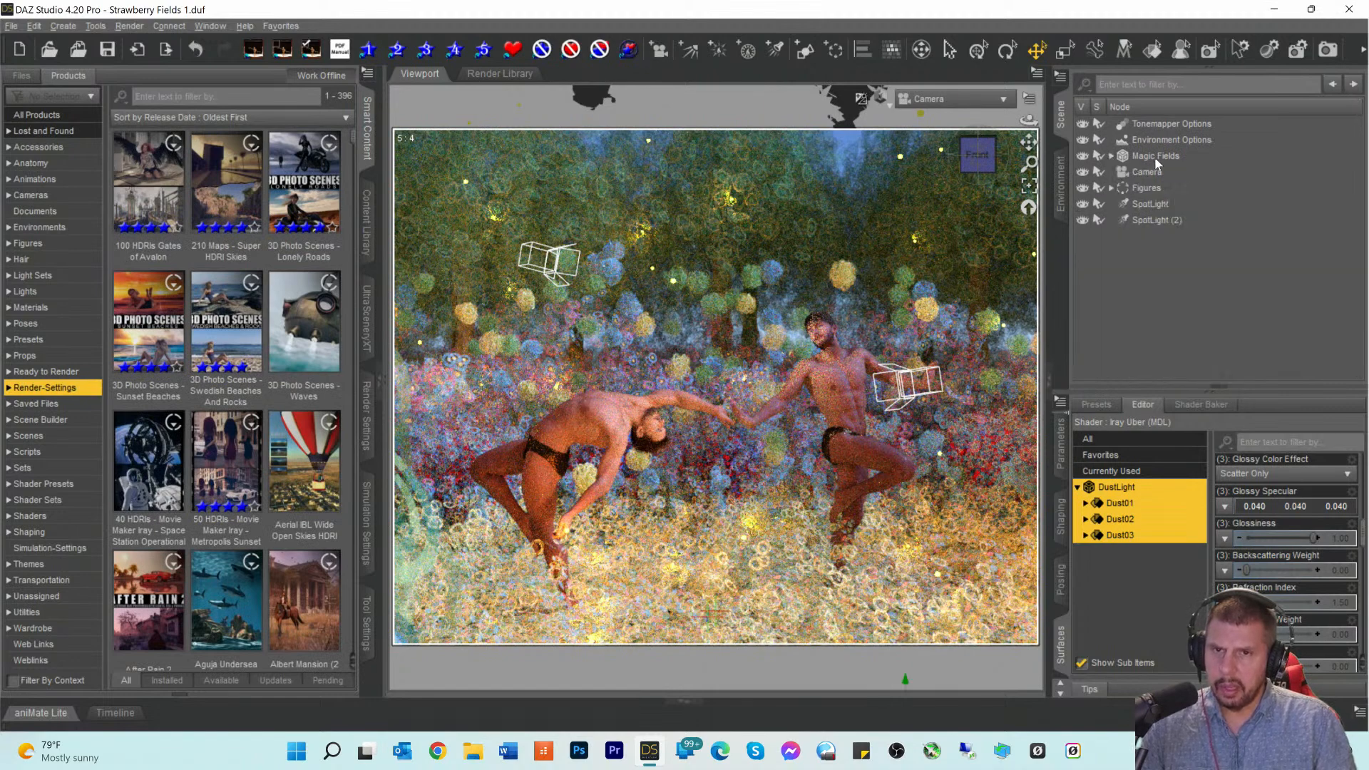
{"action": "left_click", "coordinate": [1146, 140]}
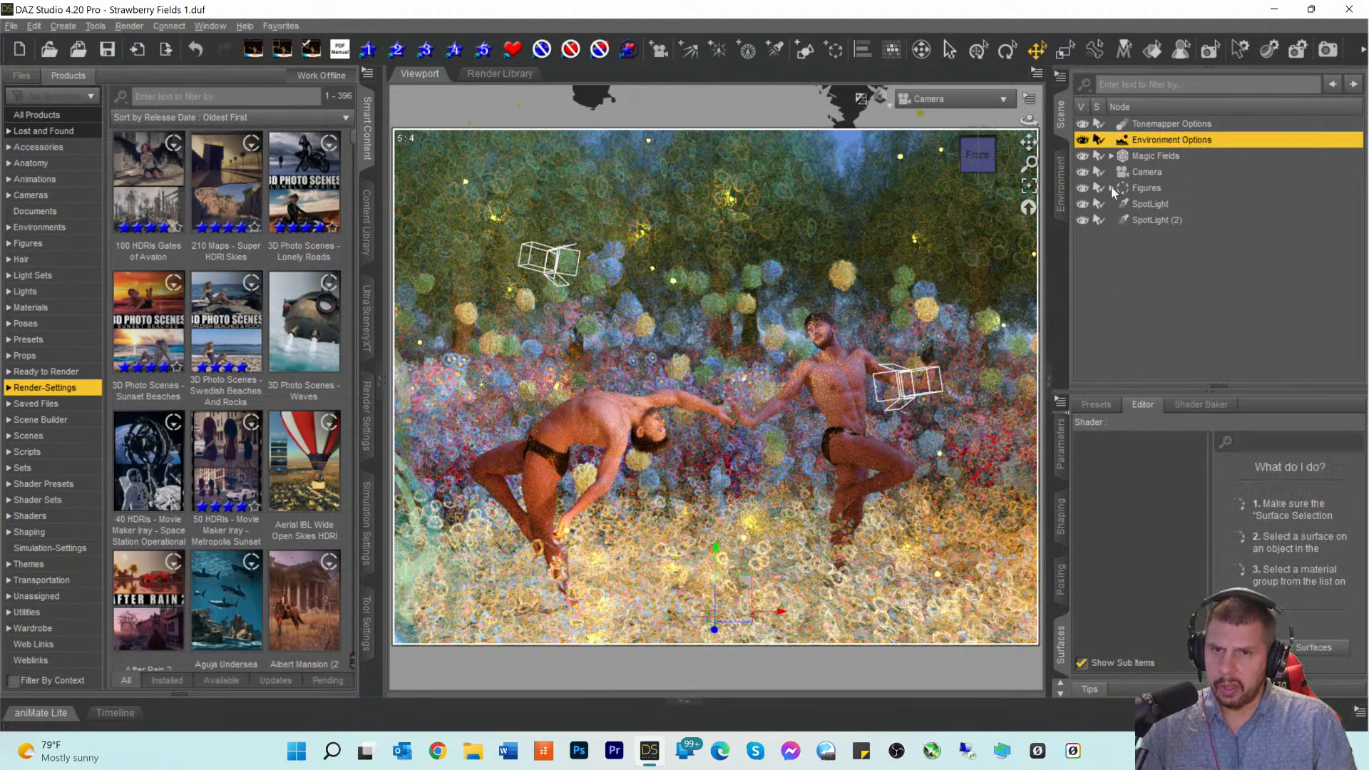
Step: Browse the Render-Settings products for a daylight sky and open the HDRI Daylight Clean Skies product
{"action": "scroll", "coordinate": [209, 400], "scroll_direction": "down", "scroll_amount": 5}
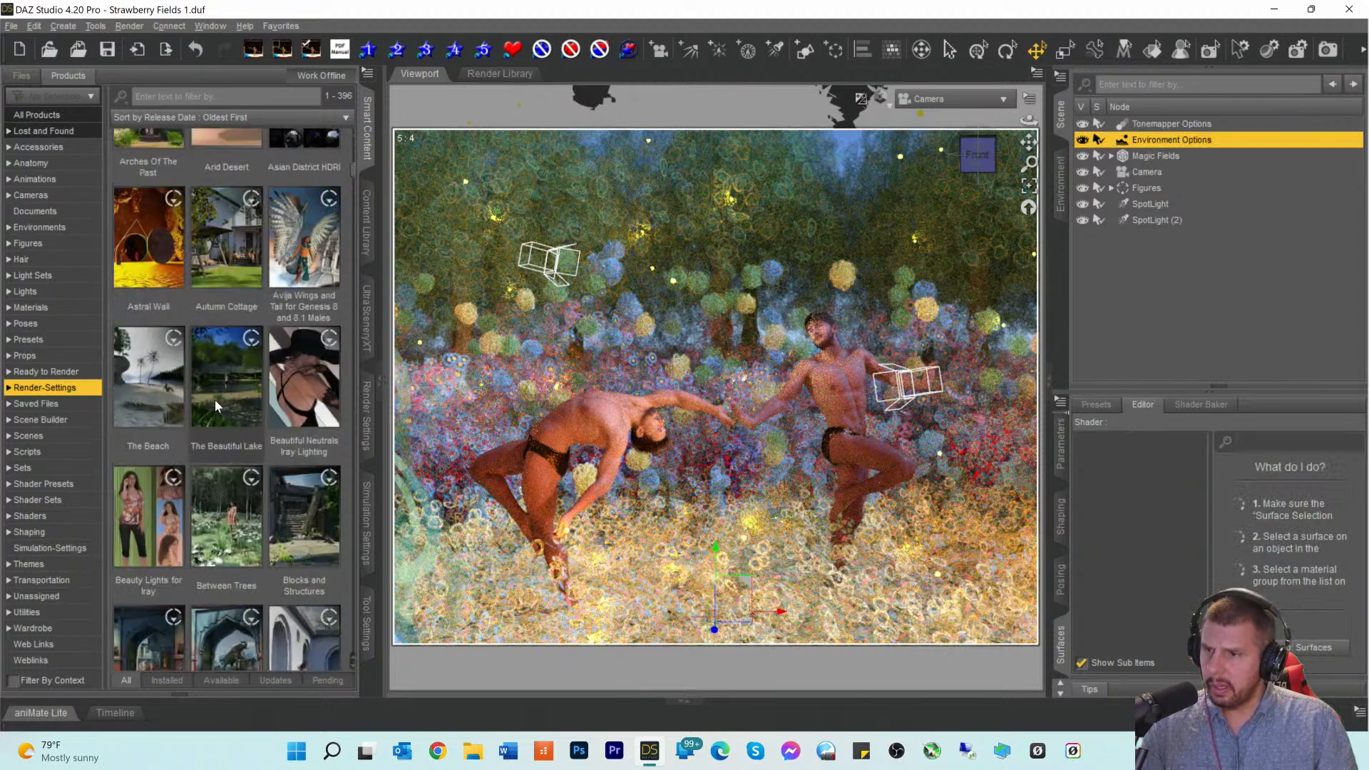
{"action": "scroll", "coordinate": [220, 399], "scroll_direction": "down", "scroll_amount": 6}
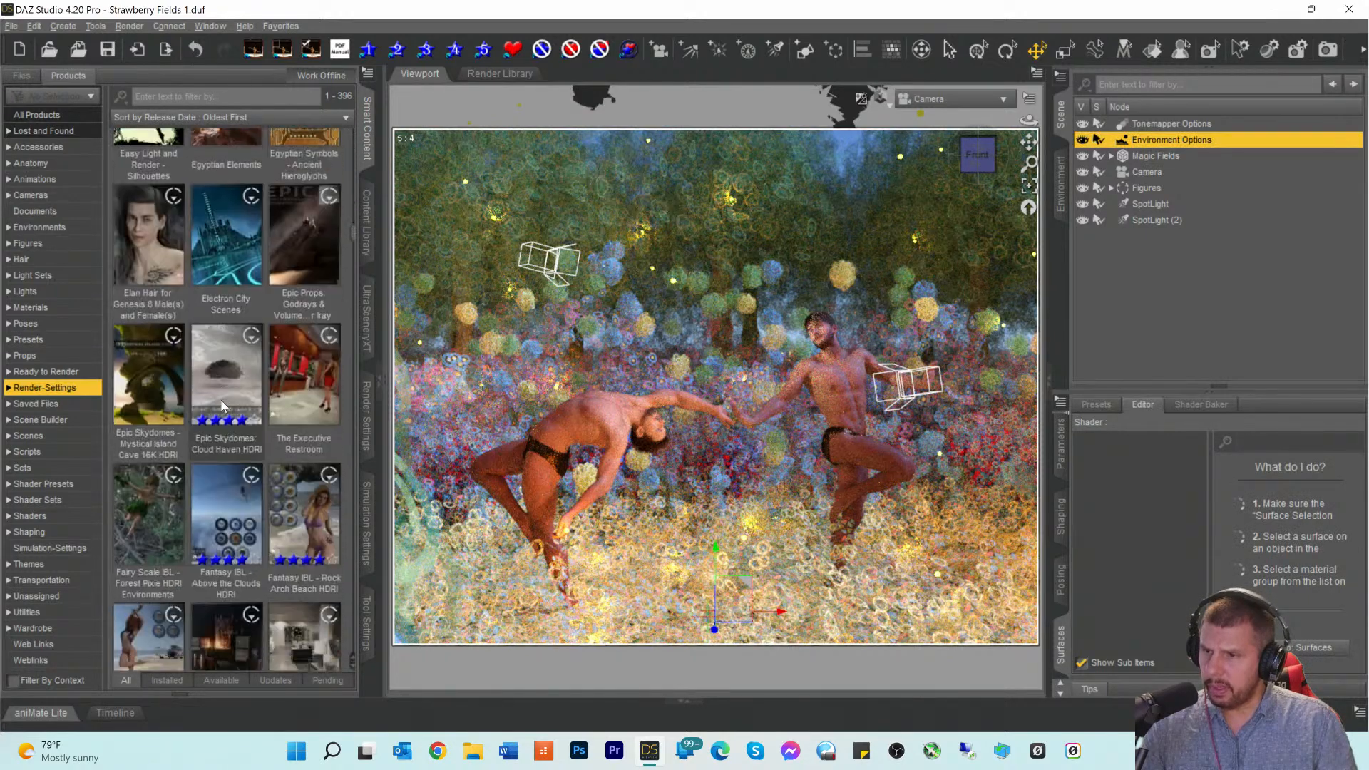
{"action": "scroll", "coordinate": [222, 405], "scroll_direction": "down", "scroll_amount": 6}
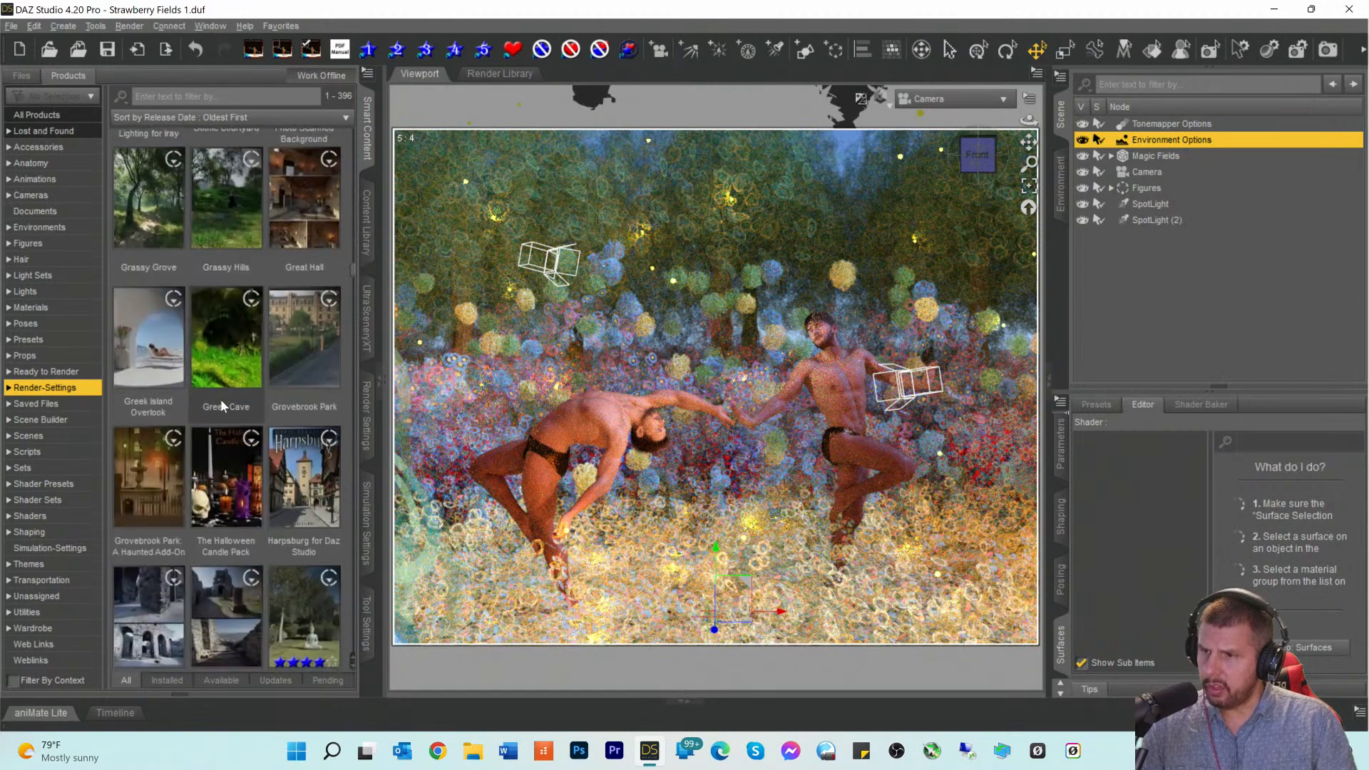
{"action": "scroll", "coordinate": [220, 399], "scroll_direction": "up", "scroll_amount": 6}
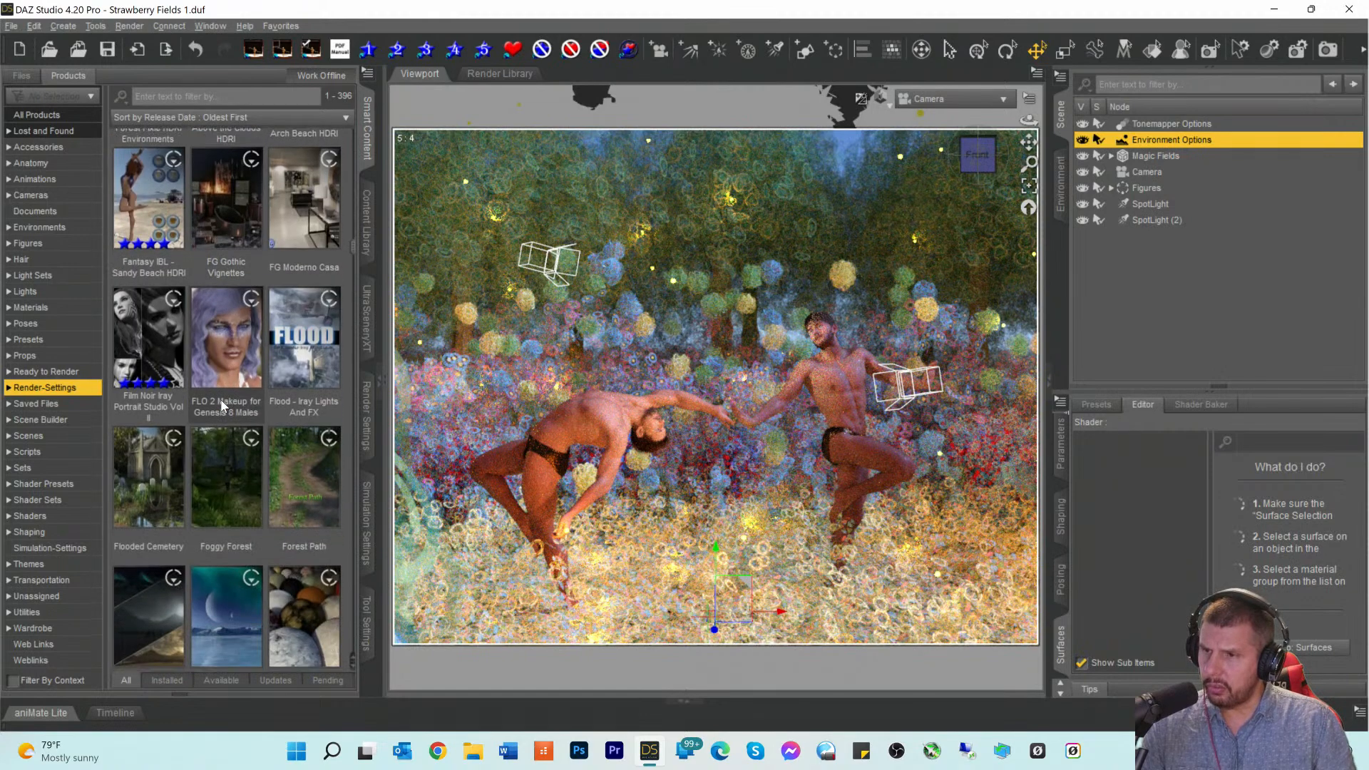
{"action": "scroll", "coordinate": [220, 401], "scroll_direction": "down", "scroll_amount": 1}
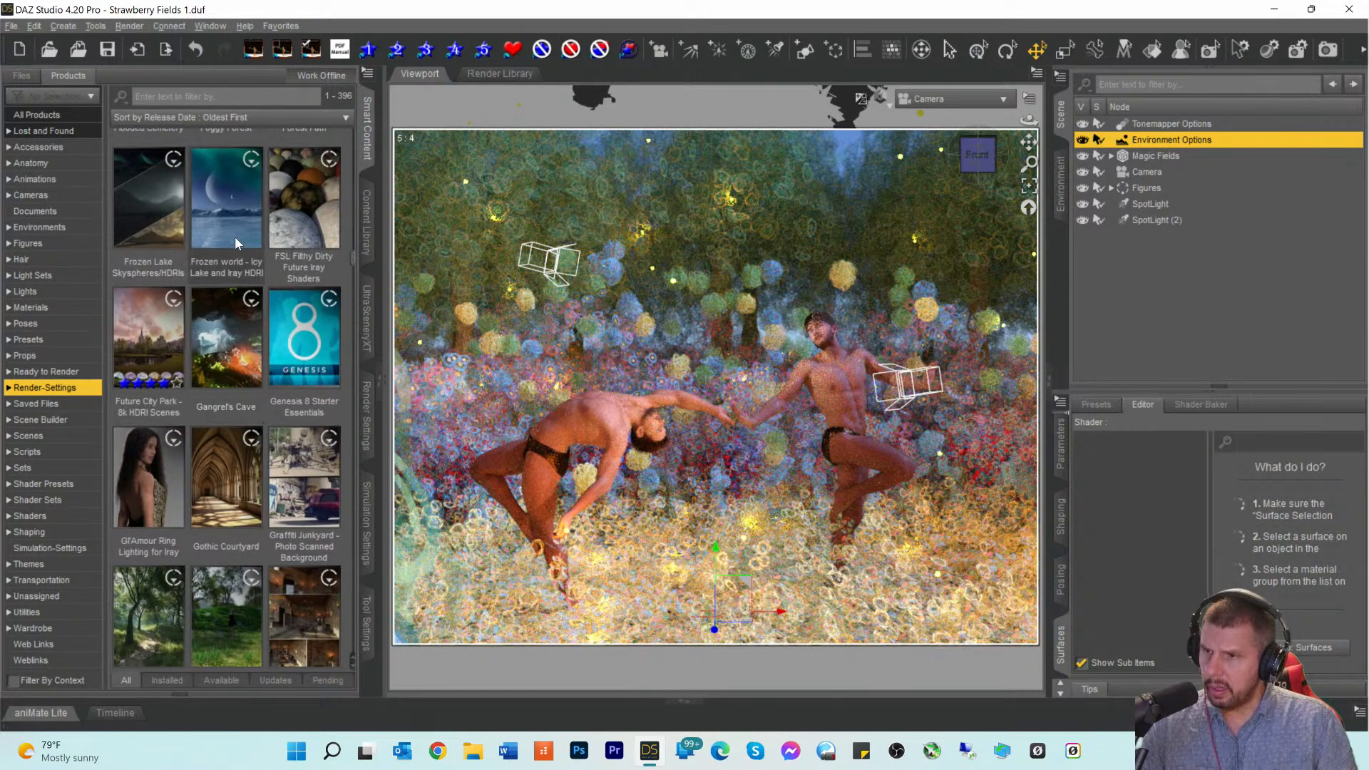
{"action": "scroll", "coordinate": [232, 251], "scroll_direction": "down", "scroll_amount": 10}
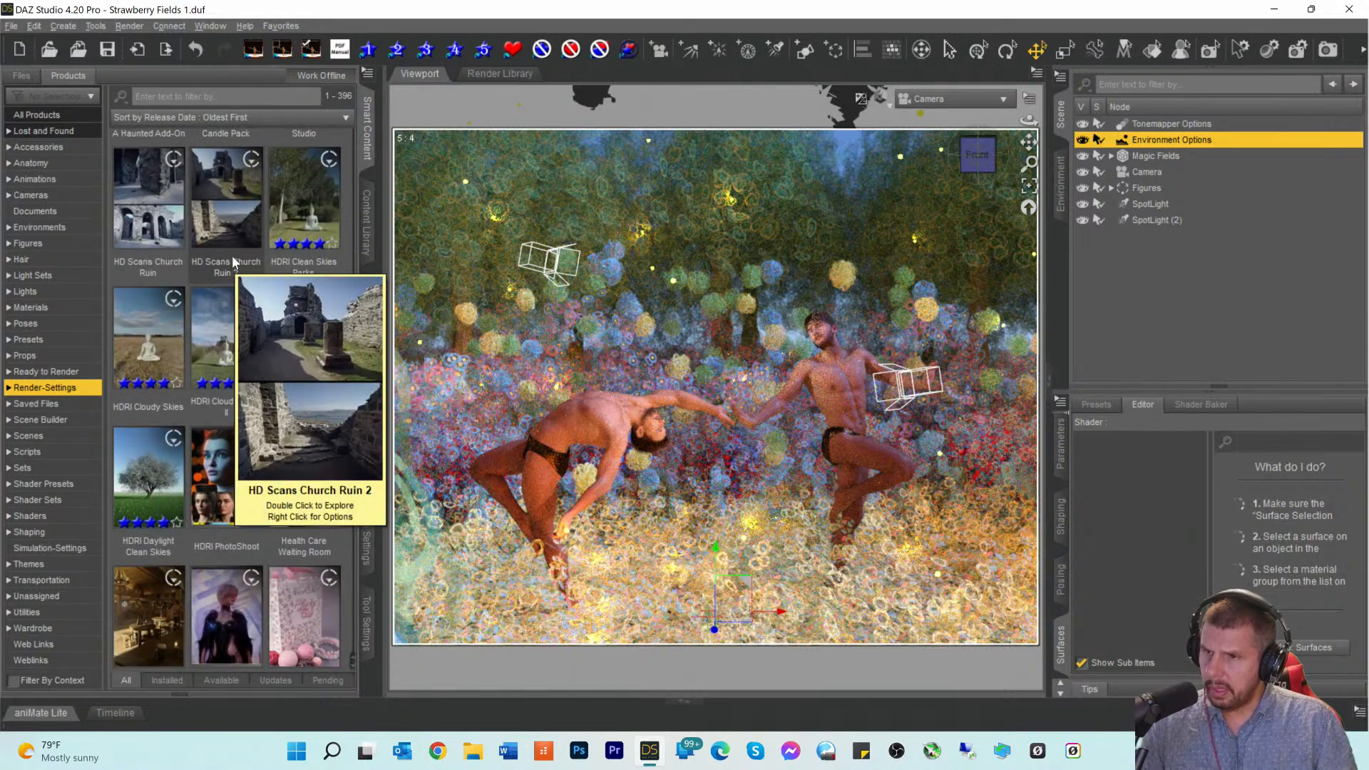
{"action": "mouse_move", "coordinate": [212, 311]}
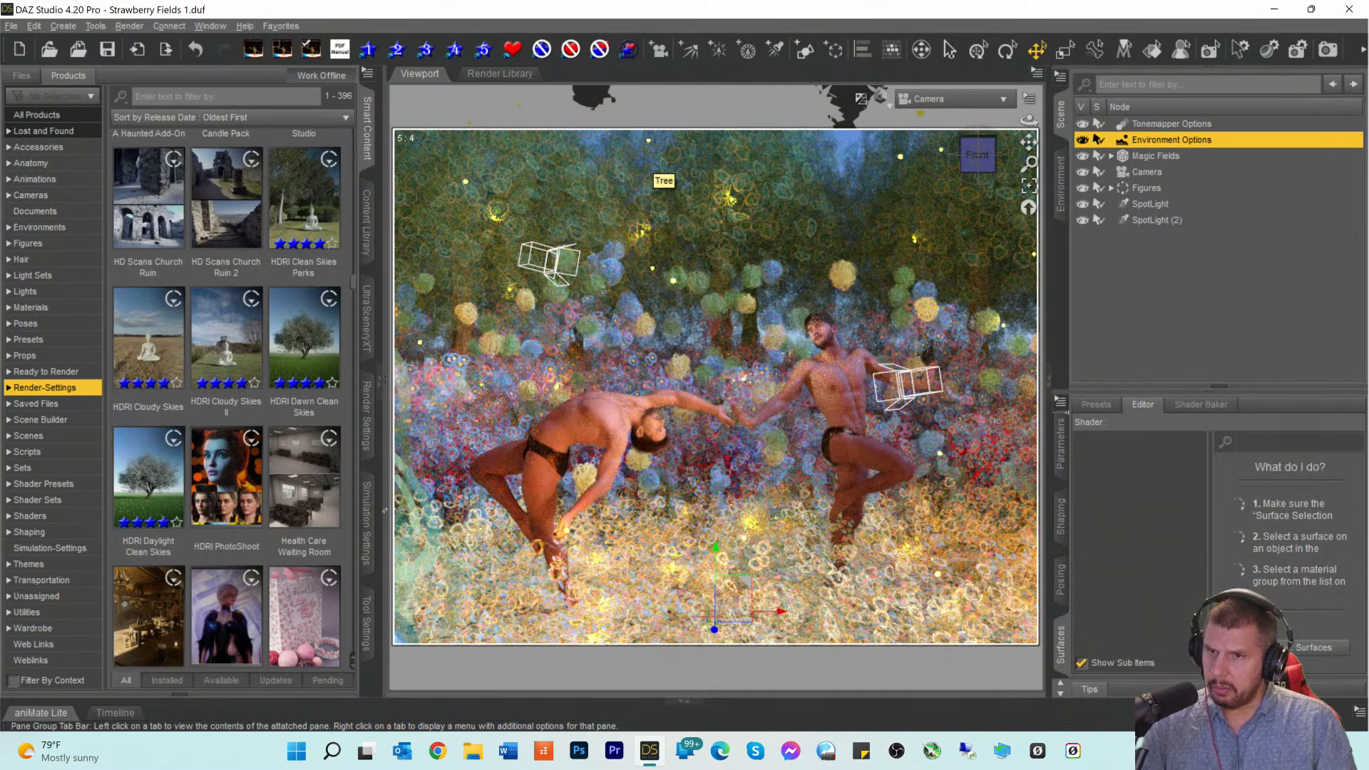
{"action": "mouse_move", "coordinate": [335, 320]}
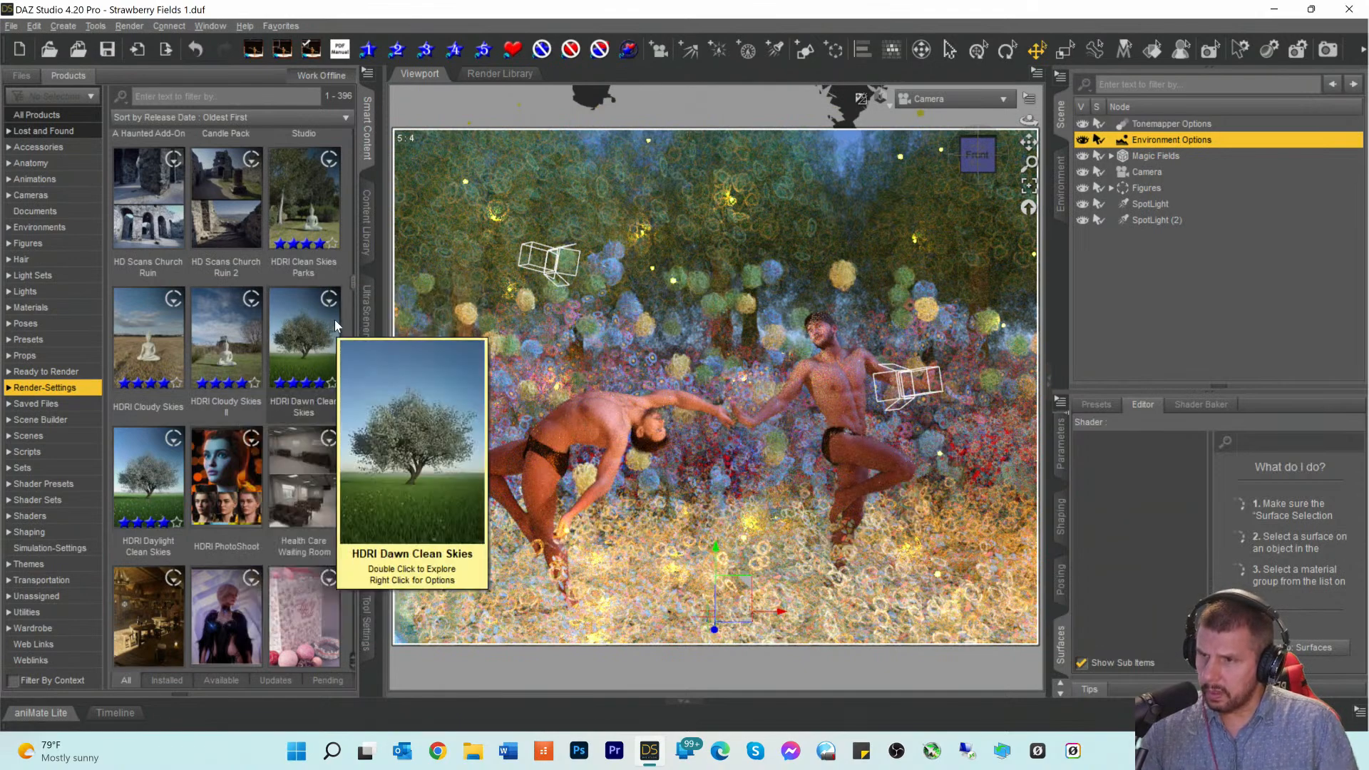
{"action": "mouse_move", "coordinate": [150, 510]}
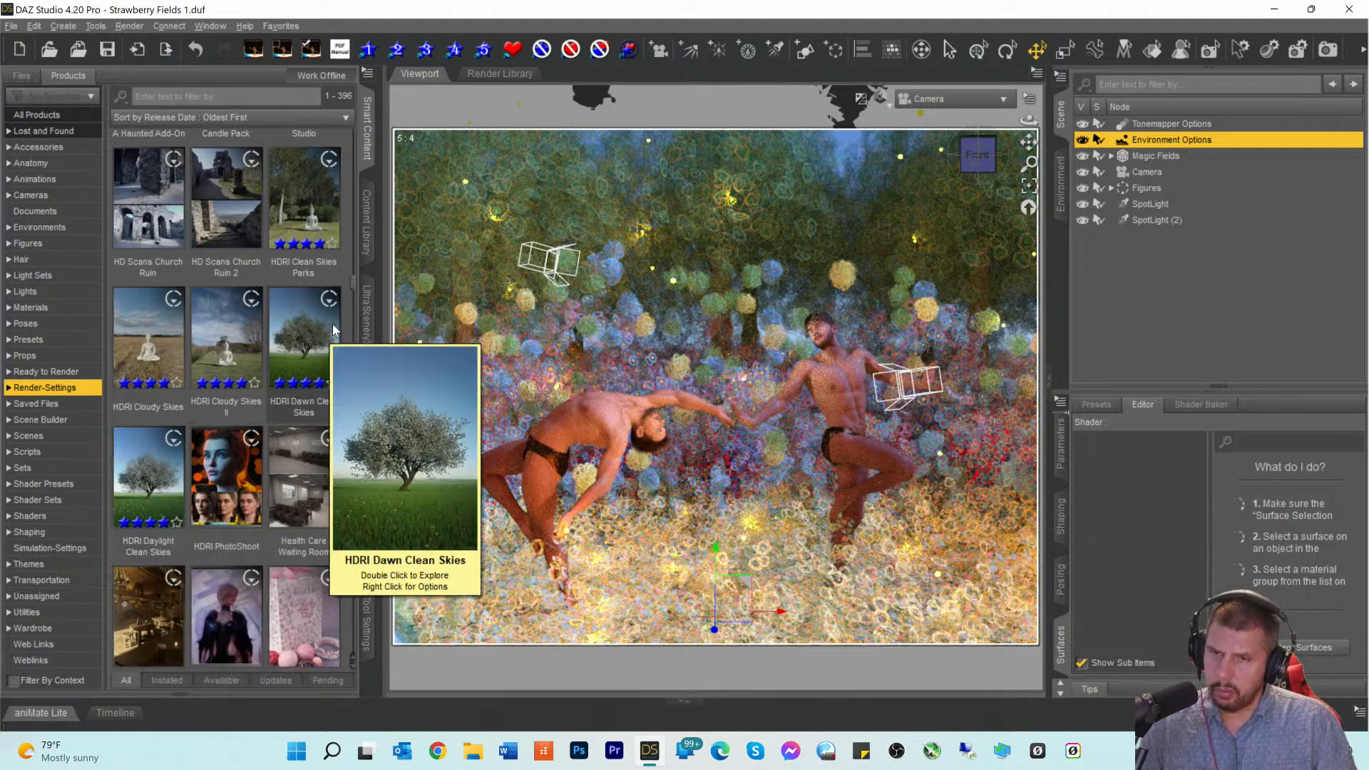
{"action": "mouse_move", "coordinate": [243, 432]}
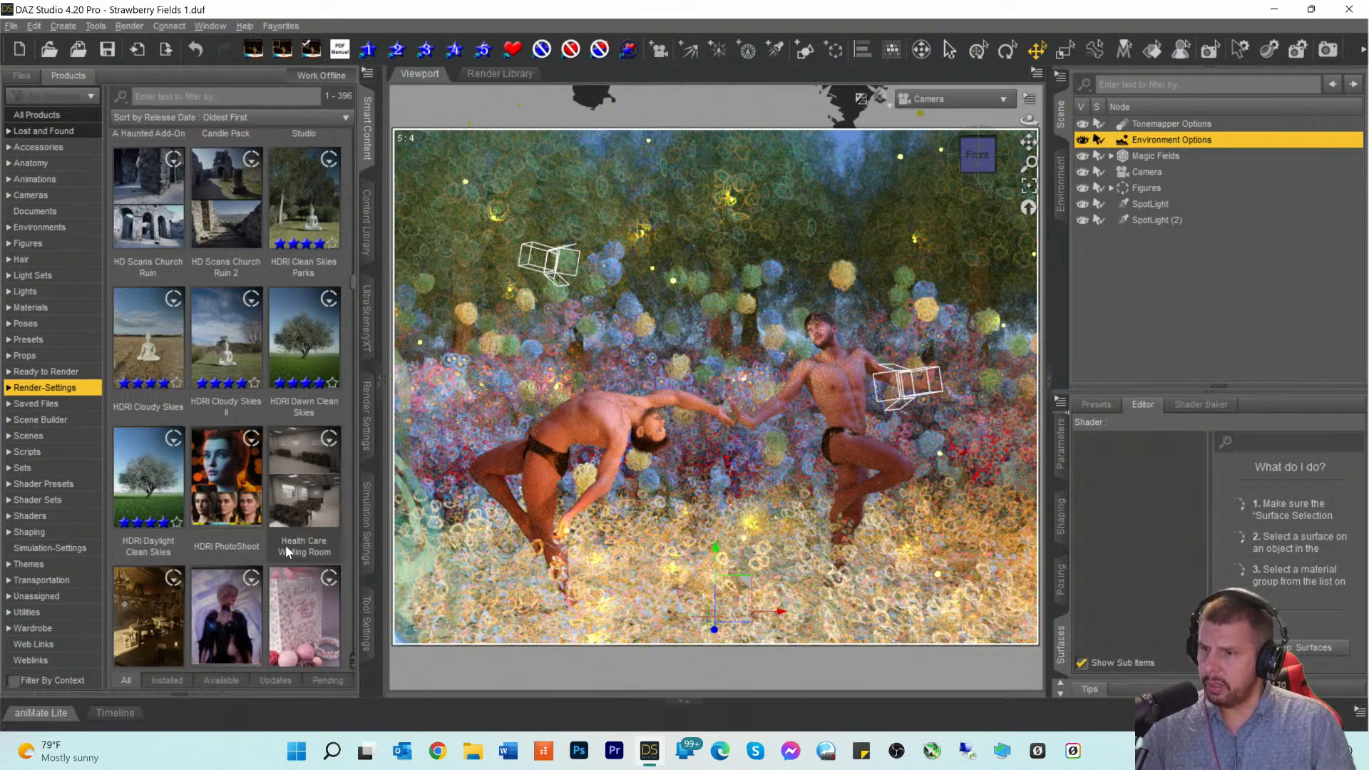
{"action": "double_click", "coordinate": [143, 472]}
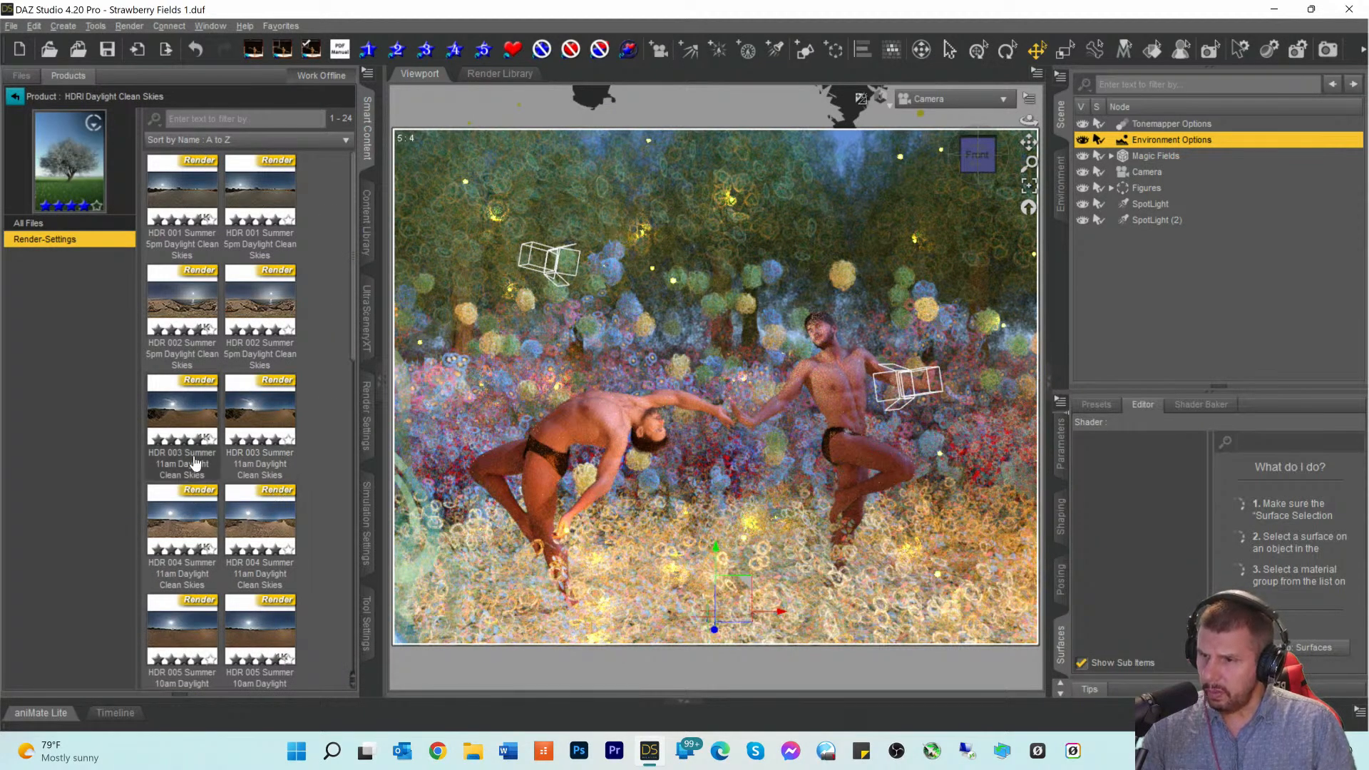
Step: Load the first HDR 005 Summer 10am Daylight Clean Skies preset and show the Environment Options parameters
{"action": "scroll", "coordinate": [208, 448], "scroll_direction": "down", "scroll_amount": 3}
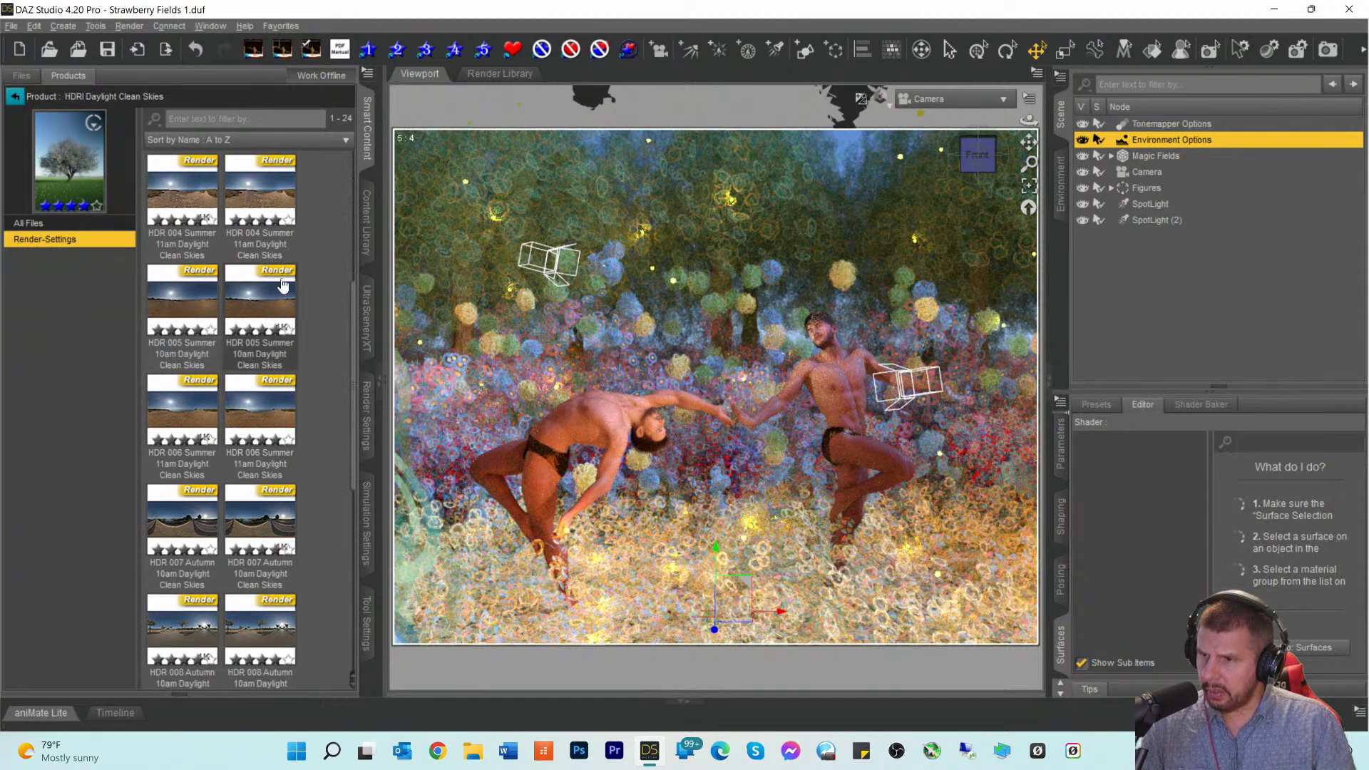
{"action": "mouse_move", "coordinate": [278, 314]}
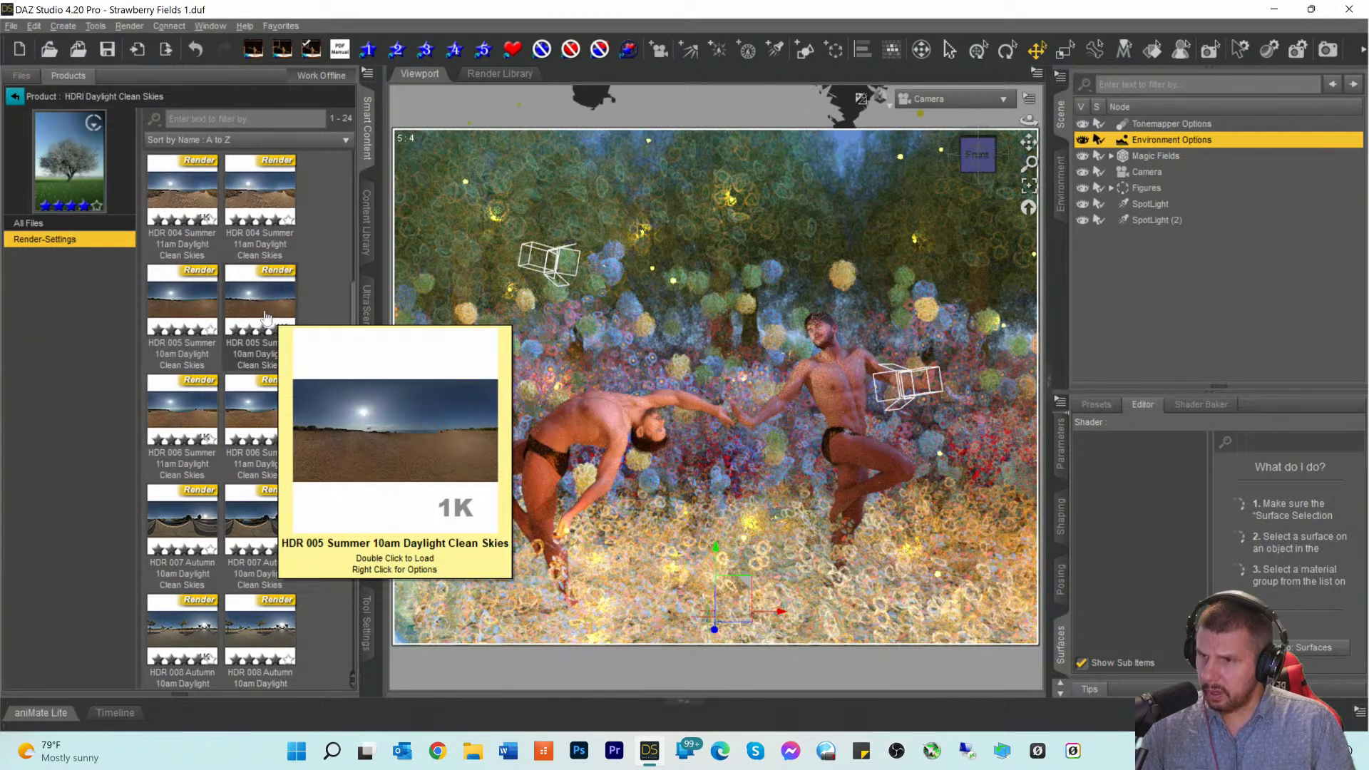
{"action": "left_click", "coordinate": [192, 322]}
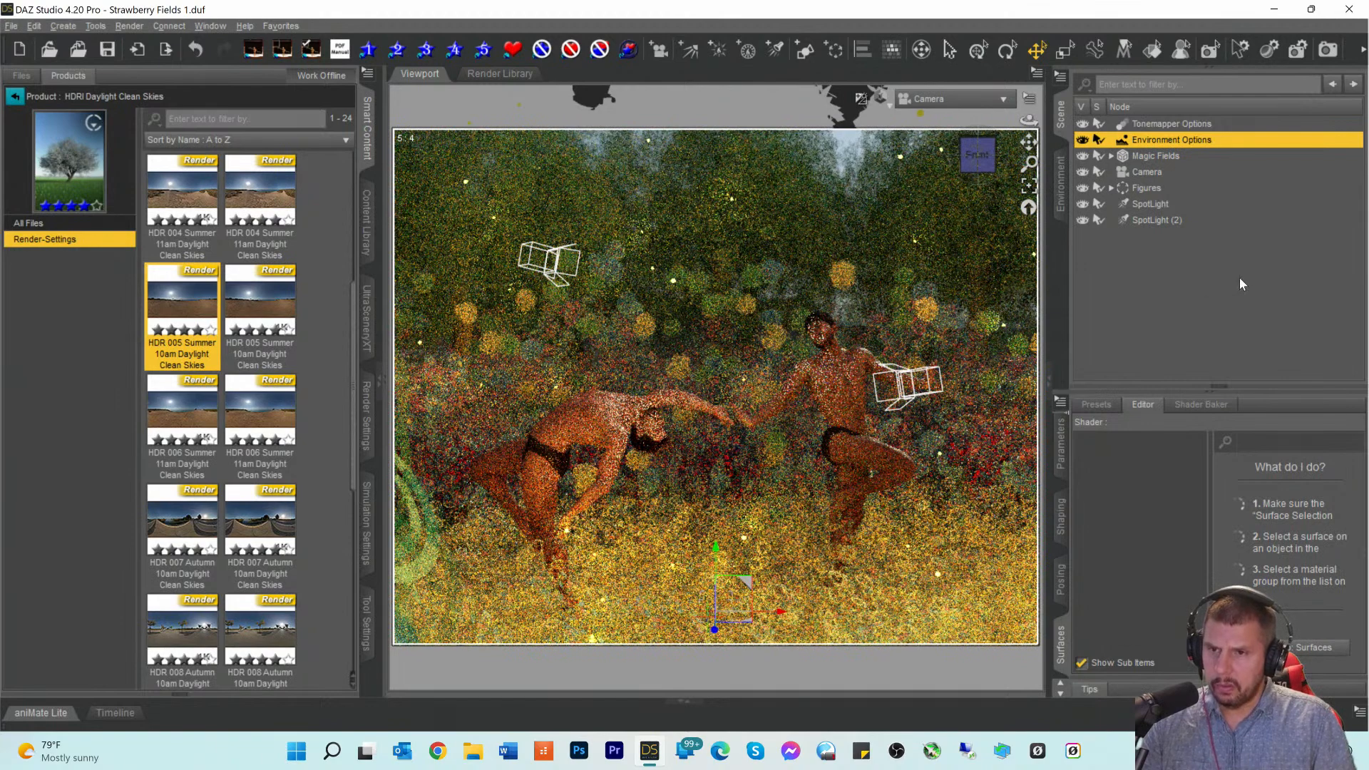
{"action": "left_click", "coordinate": [1062, 456]}
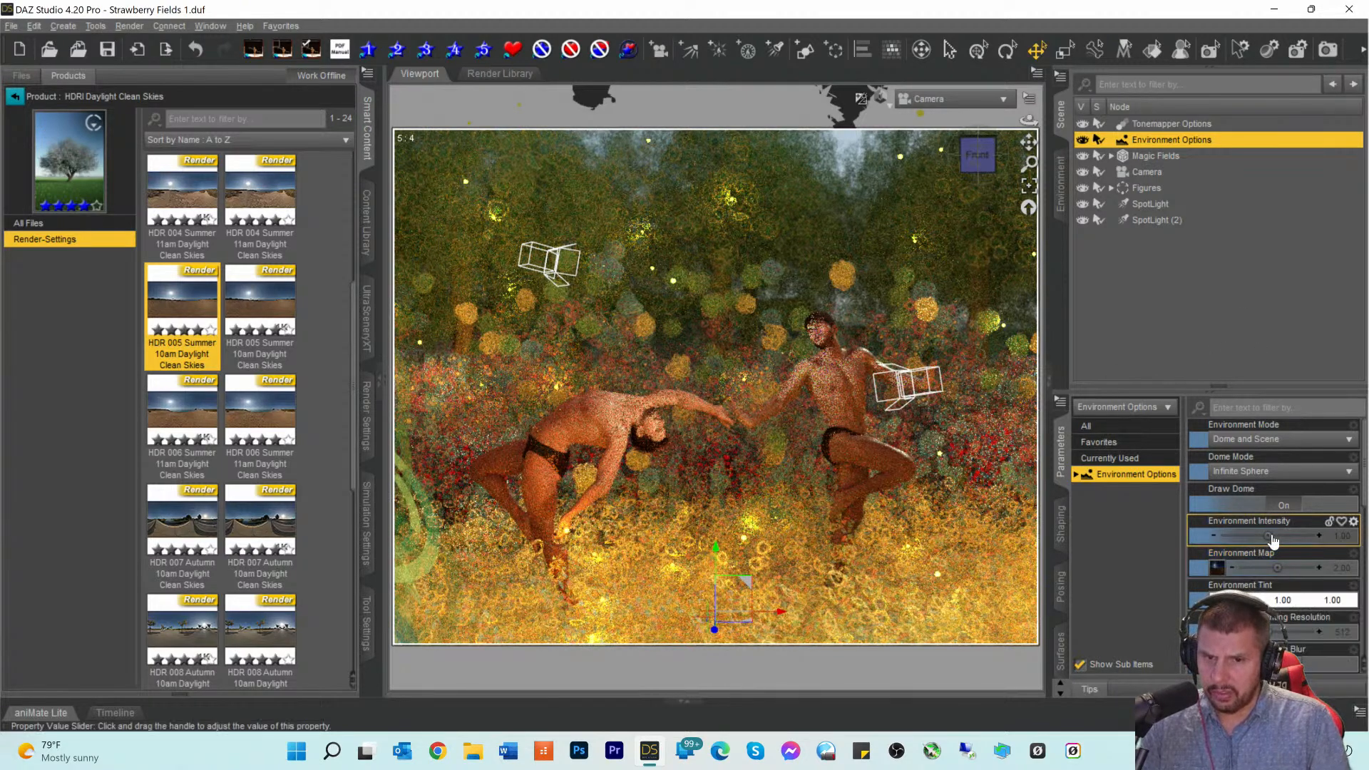
Step: Return to the Render-Settings product list and open the Skies of iRadiance - Sunny Sky HDRIs for Iray product
{"action": "left_click", "coordinate": [13, 100]}
{"action": "scroll", "coordinate": [232, 409], "scroll_direction": "down", "scroll_amount": 10}
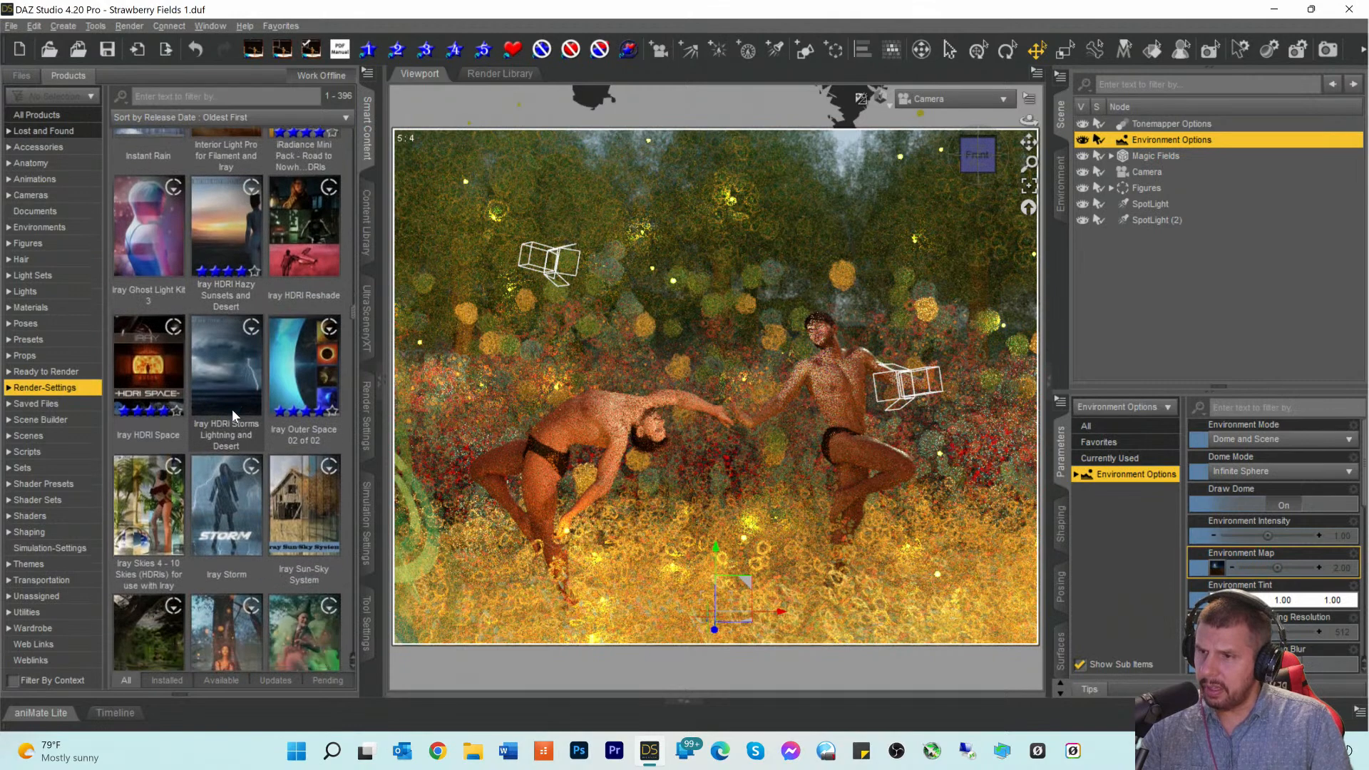
{"action": "scroll", "coordinate": [233, 409], "scroll_direction": "down", "scroll_amount": 10}
{"action": "scroll", "coordinate": [232, 409], "scroll_direction": "down", "scroll_amount": 10}
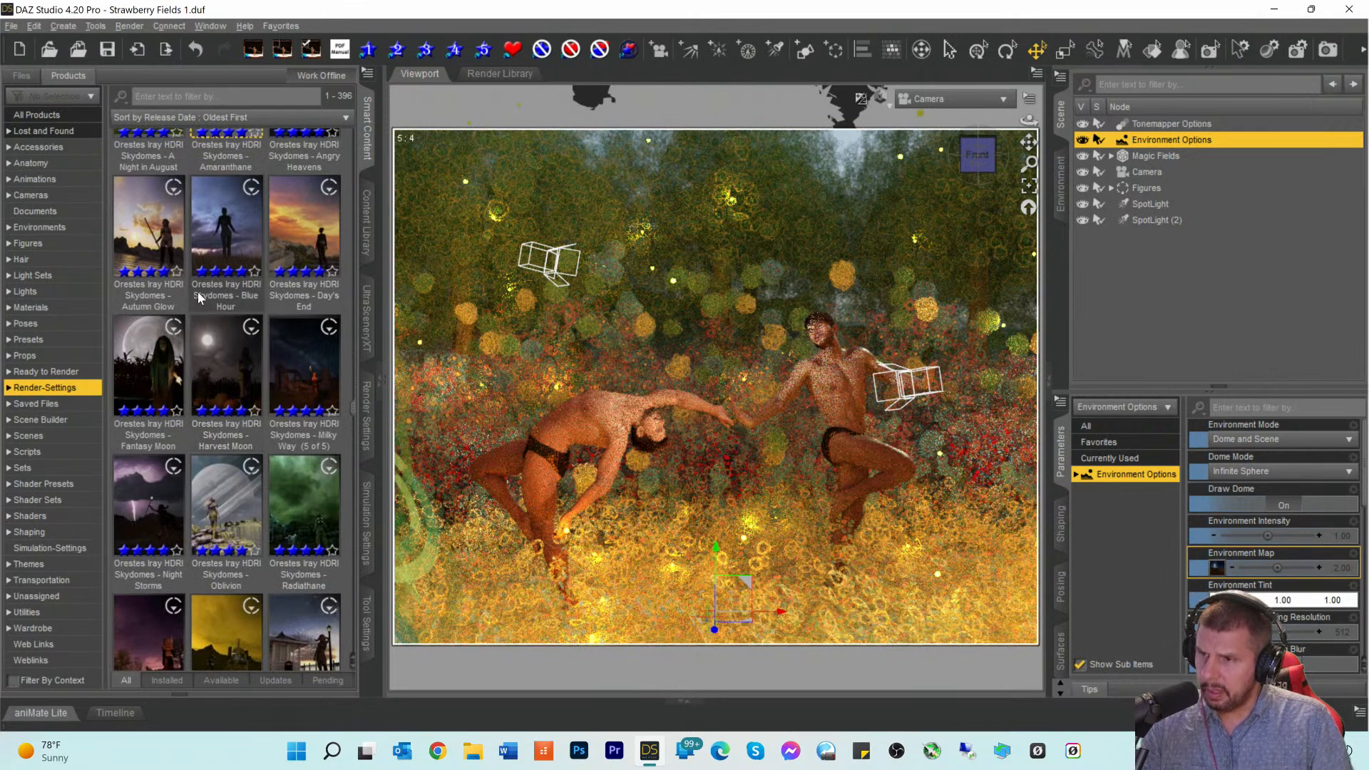
{"action": "scroll", "coordinate": [216, 356], "scroll_direction": "down", "scroll_amount": 4}
{"action": "scroll", "coordinate": [216, 357], "scroll_direction": "down", "scroll_amount": 10}
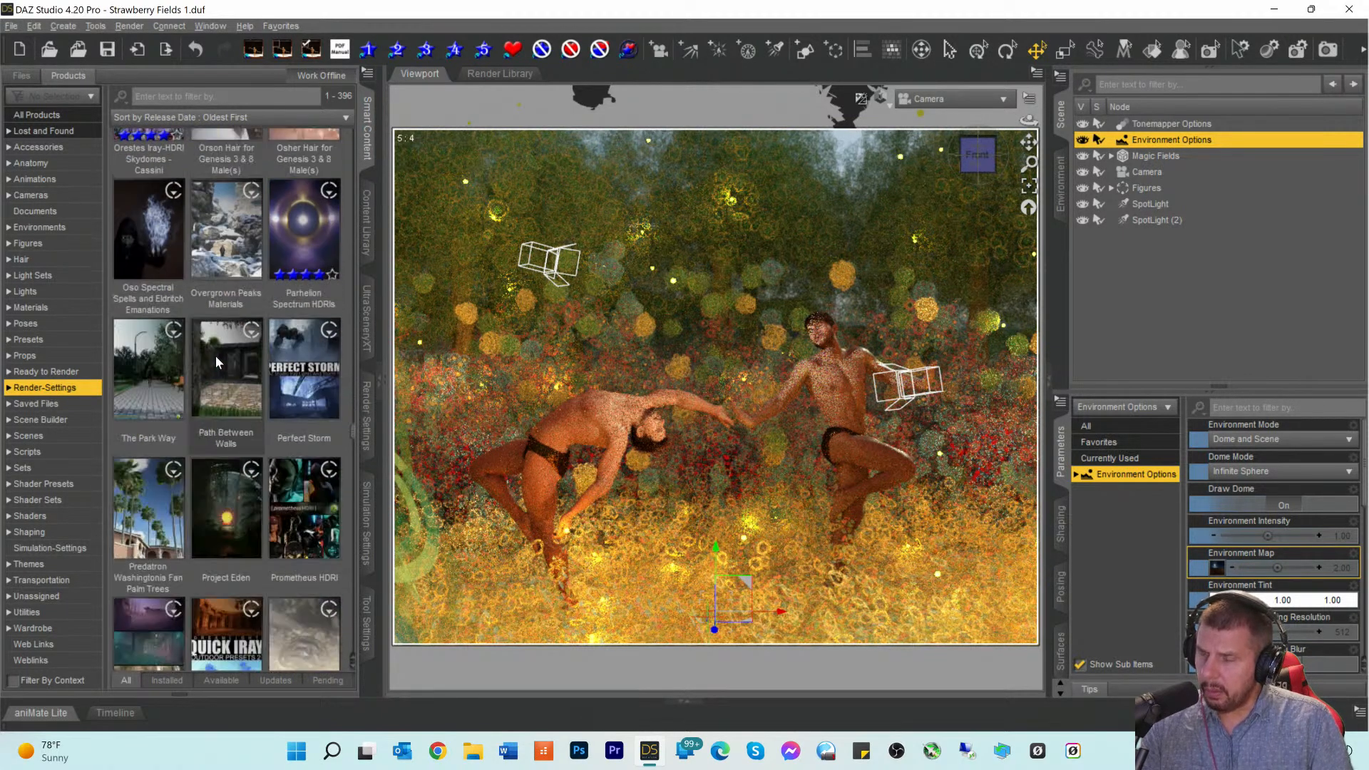
{"action": "scroll", "coordinate": [224, 352], "scroll_direction": "down", "scroll_amount": 5}
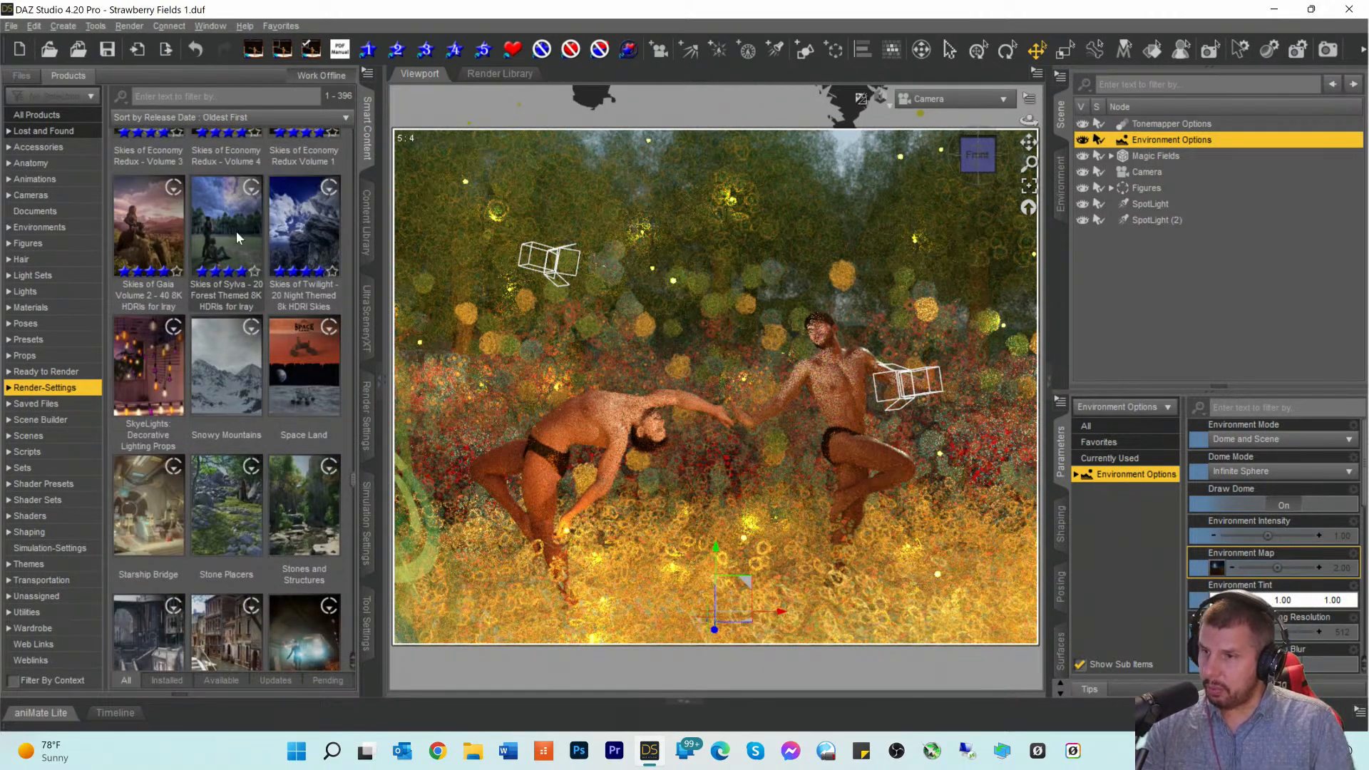
{"action": "scroll", "coordinate": [229, 284], "scroll_direction": "down", "scroll_amount": 5}
{"action": "scroll", "coordinate": [228, 285], "scroll_direction": "down", "scroll_amount": 10}
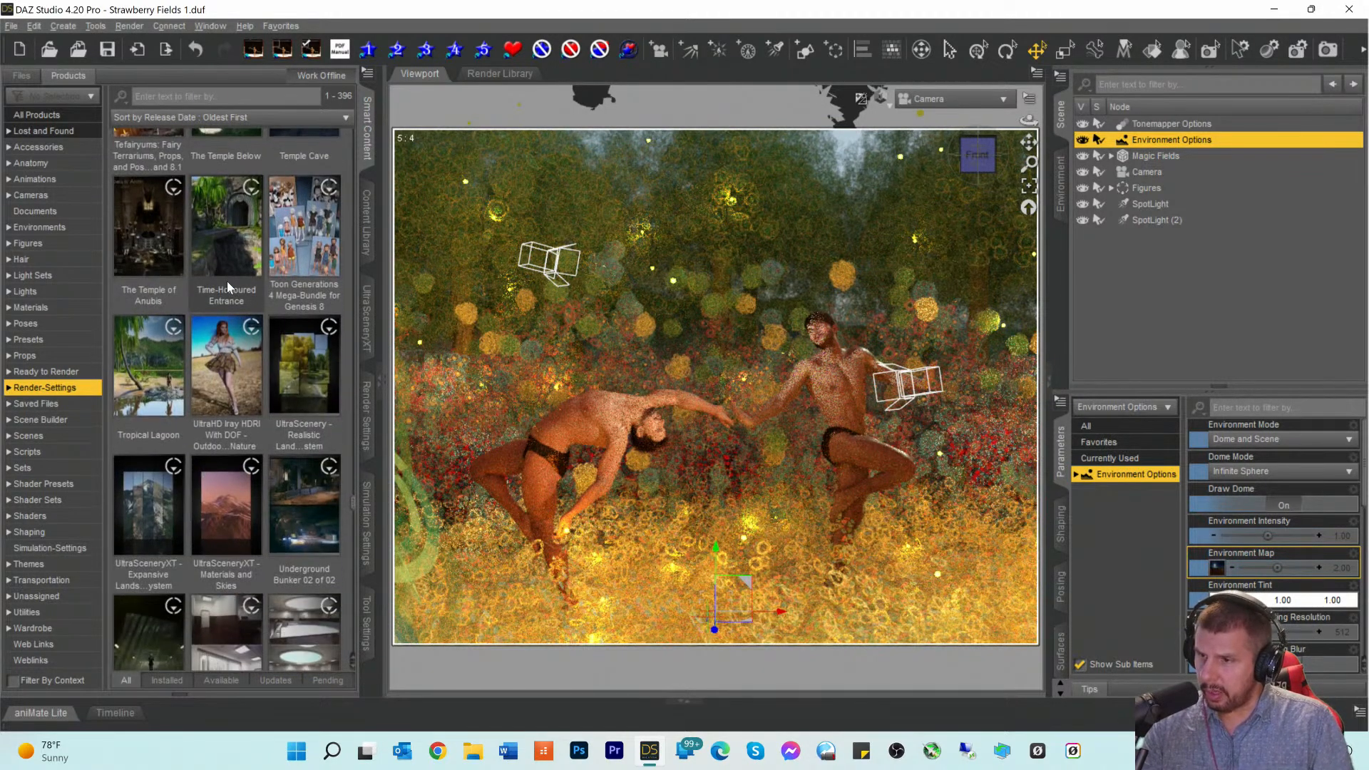
{"action": "scroll", "coordinate": [227, 286], "scroll_direction": "down", "scroll_amount": 10}
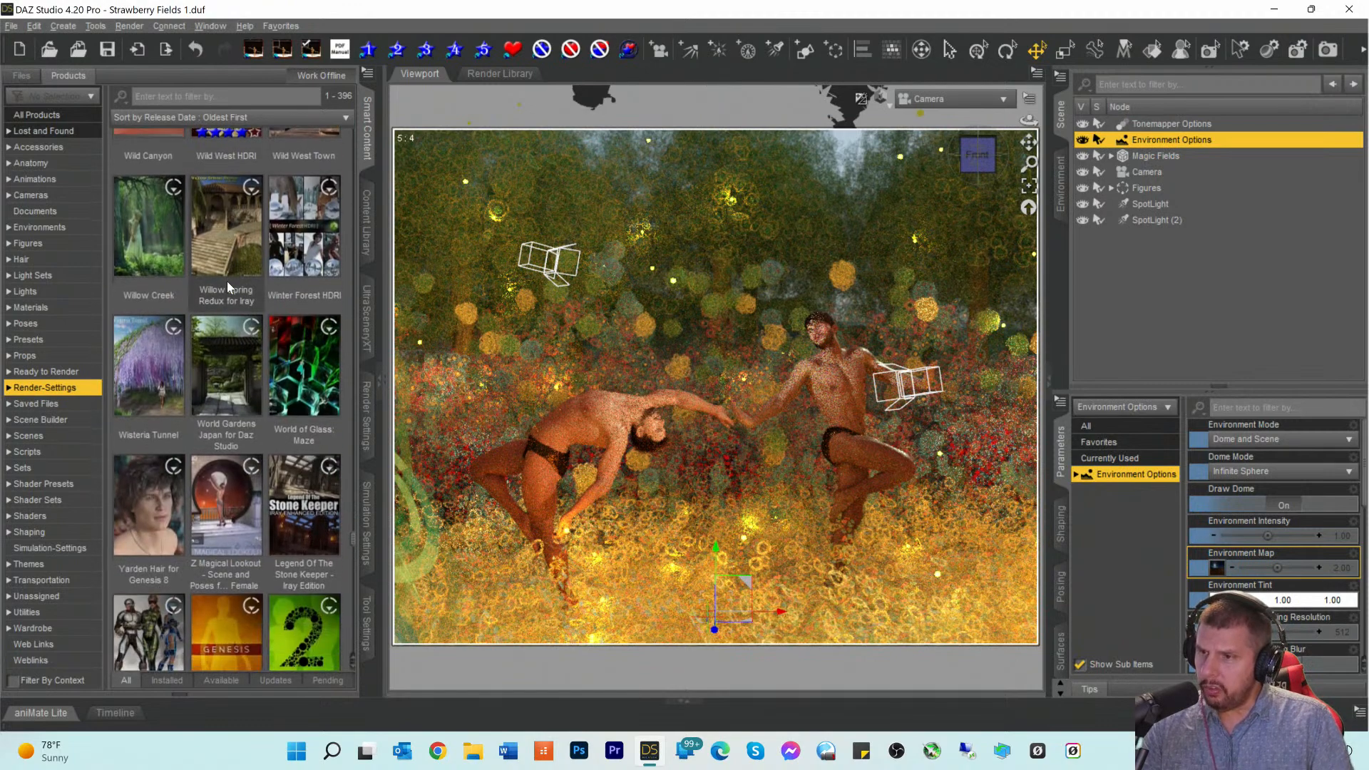
{"action": "scroll", "coordinate": [226, 285], "scroll_direction": "down", "scroll_amount": 5}
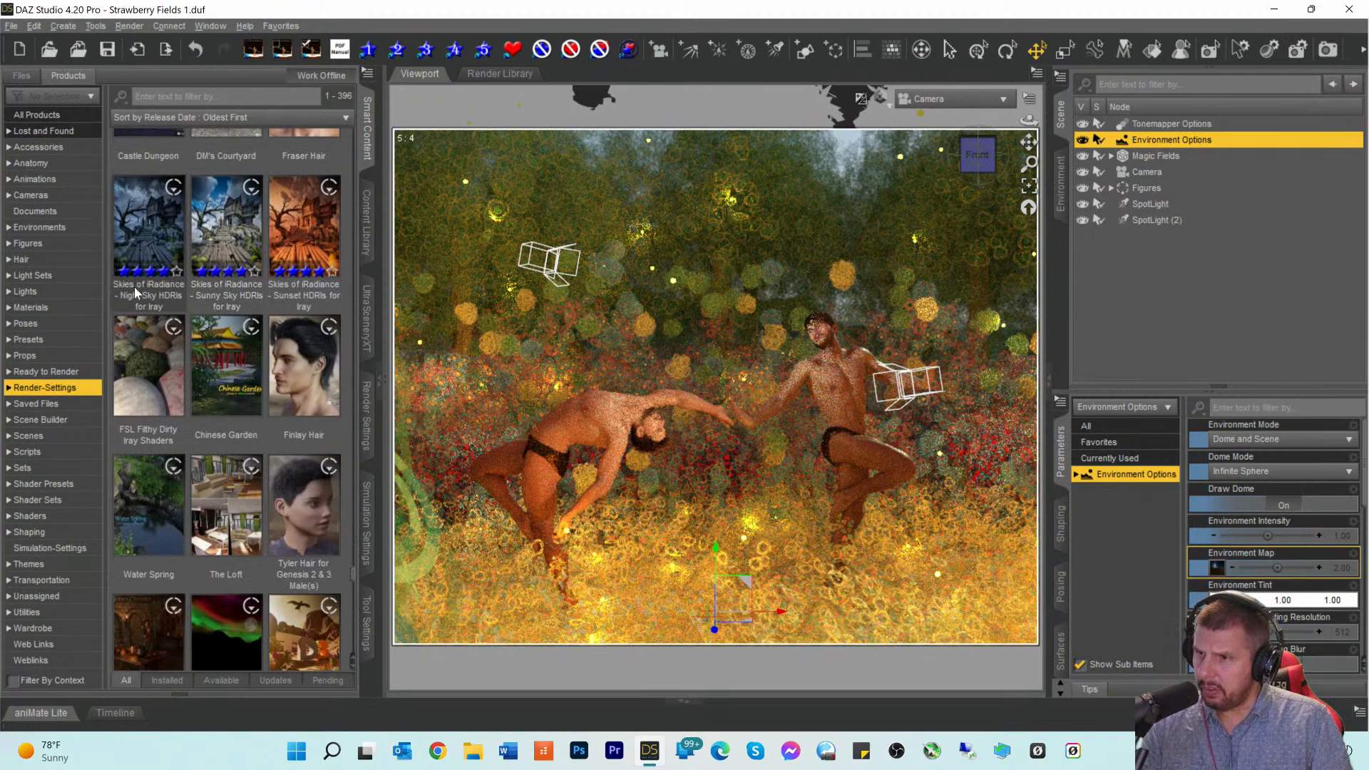
{"action": "double_click", "coordinate": [226, 239]}
Step: Load the DTSol-SunnyD sky preset and hide Magic Fields to inspect the sky behind the figures
{"action": "left_click", "coordinate": [263, 320]}
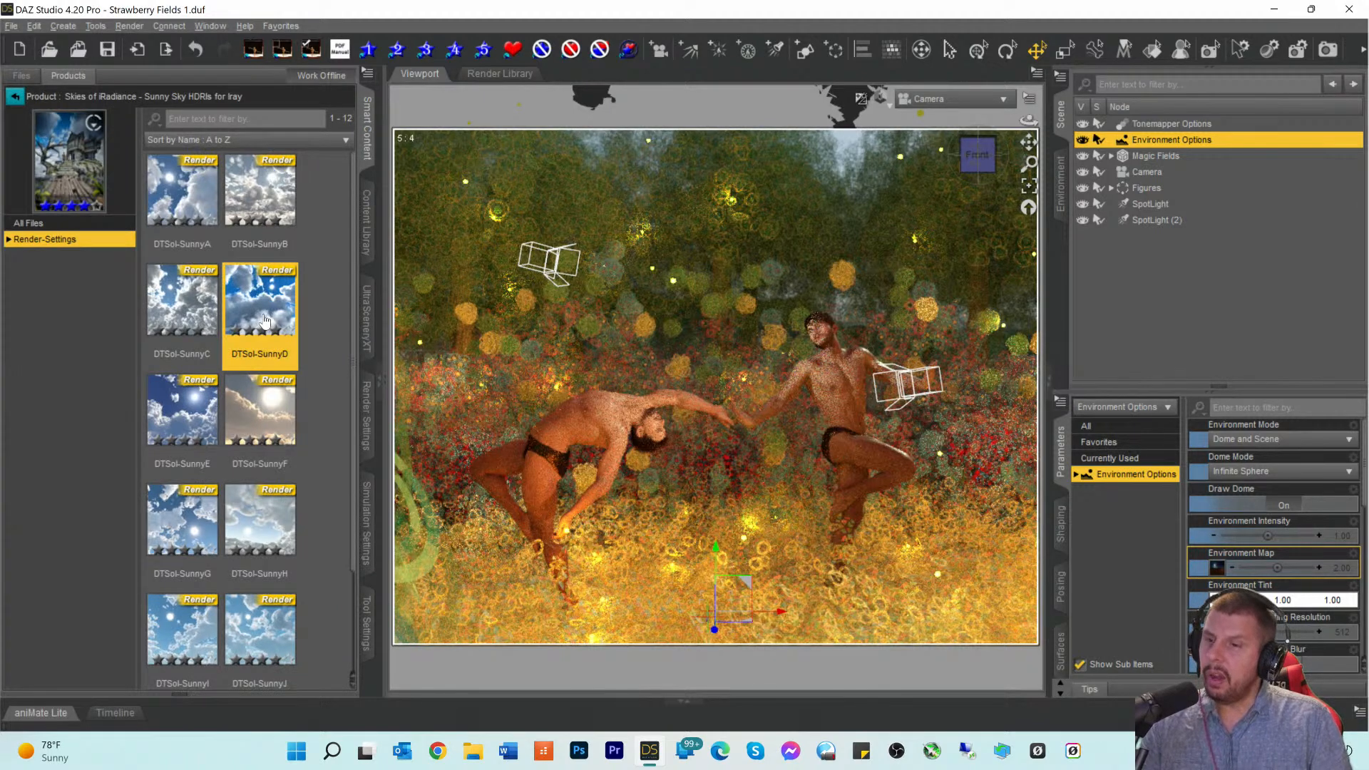
{"action": "double_click", "coordinate": [264, 320]}
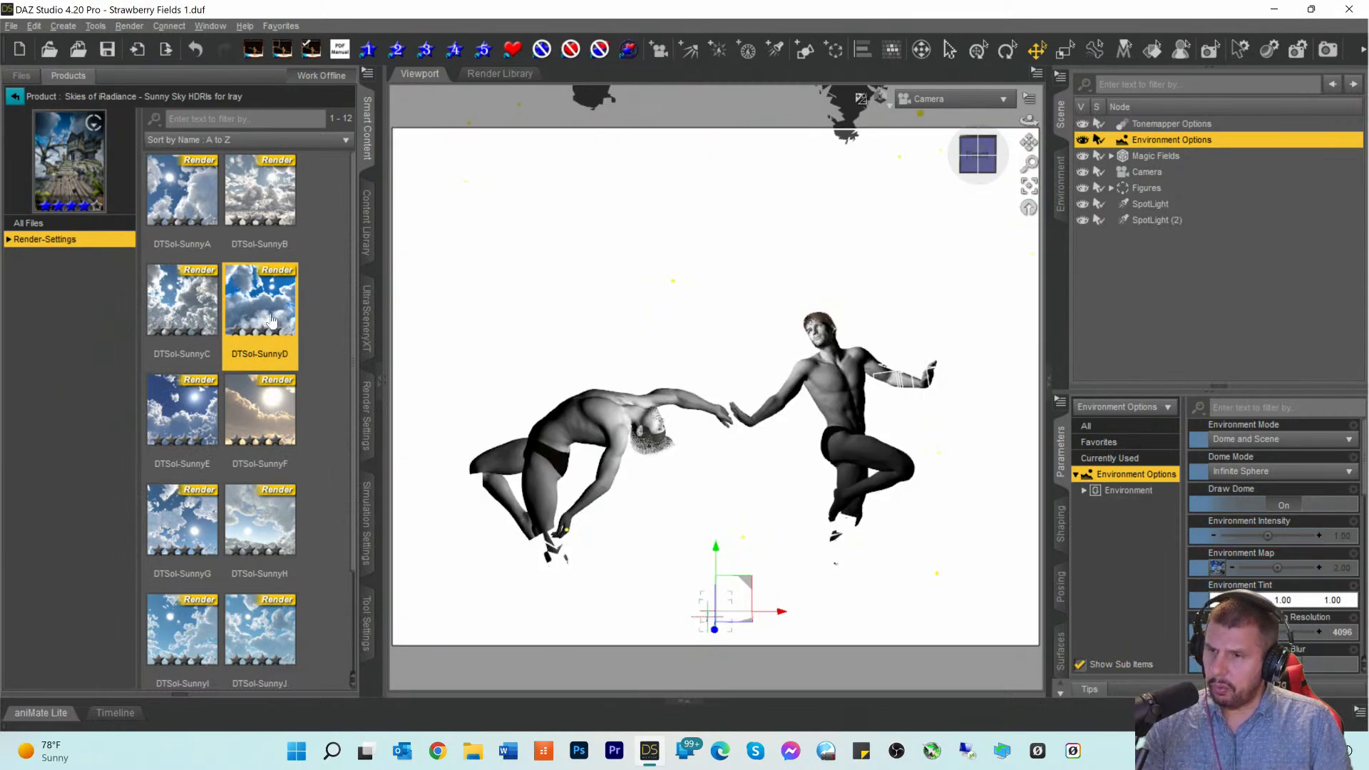
{"action": "mouse_move", "coordinate": [261, 318]}
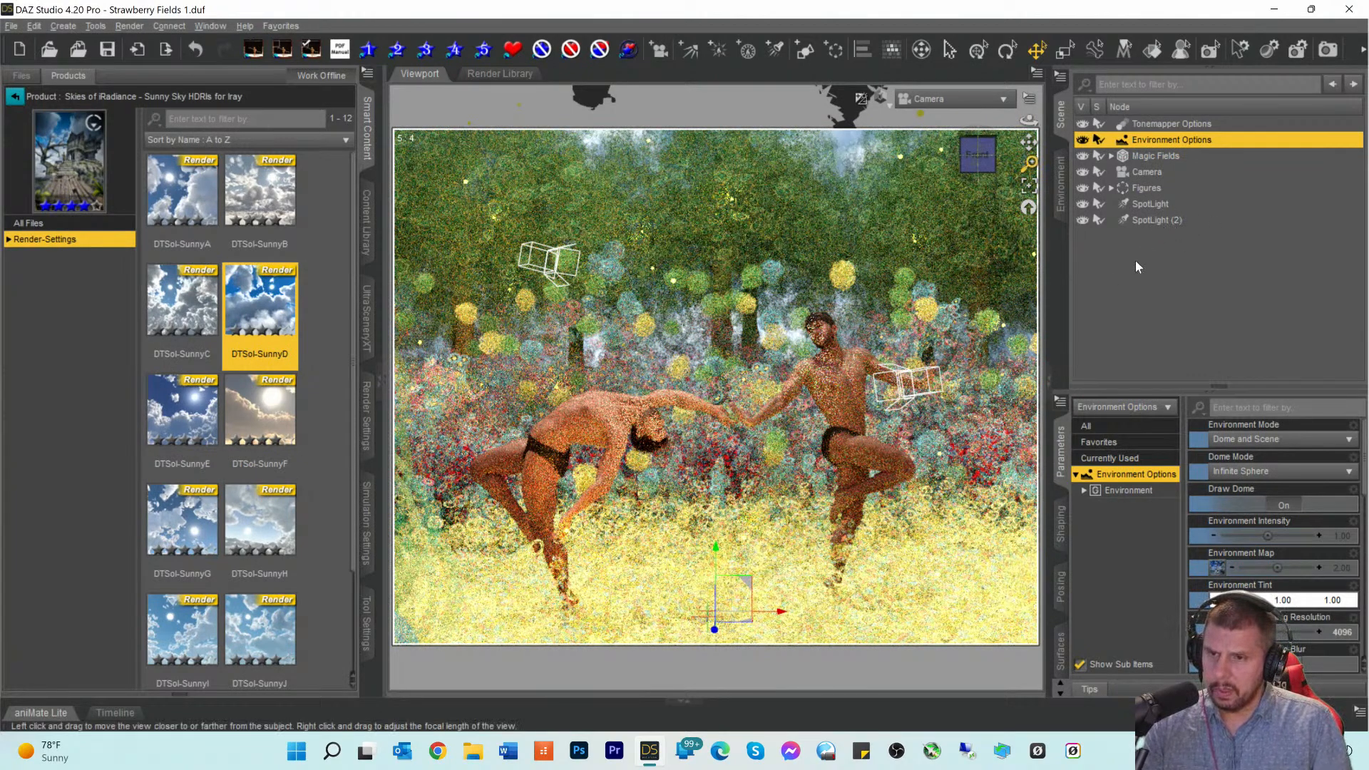
{"action": "left_click", "coordinate": [1145, 158]}
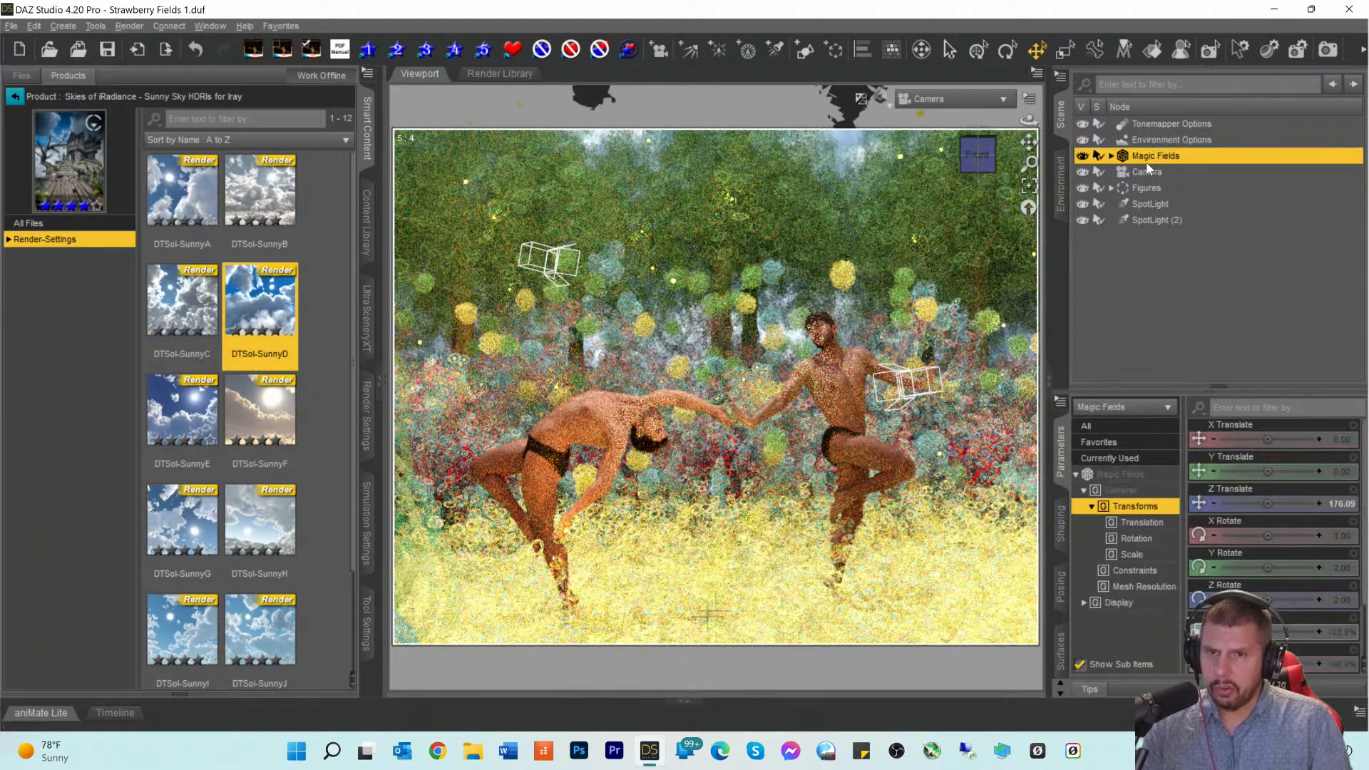
{"action": "left_click", "coordinate": [1082, 156]}
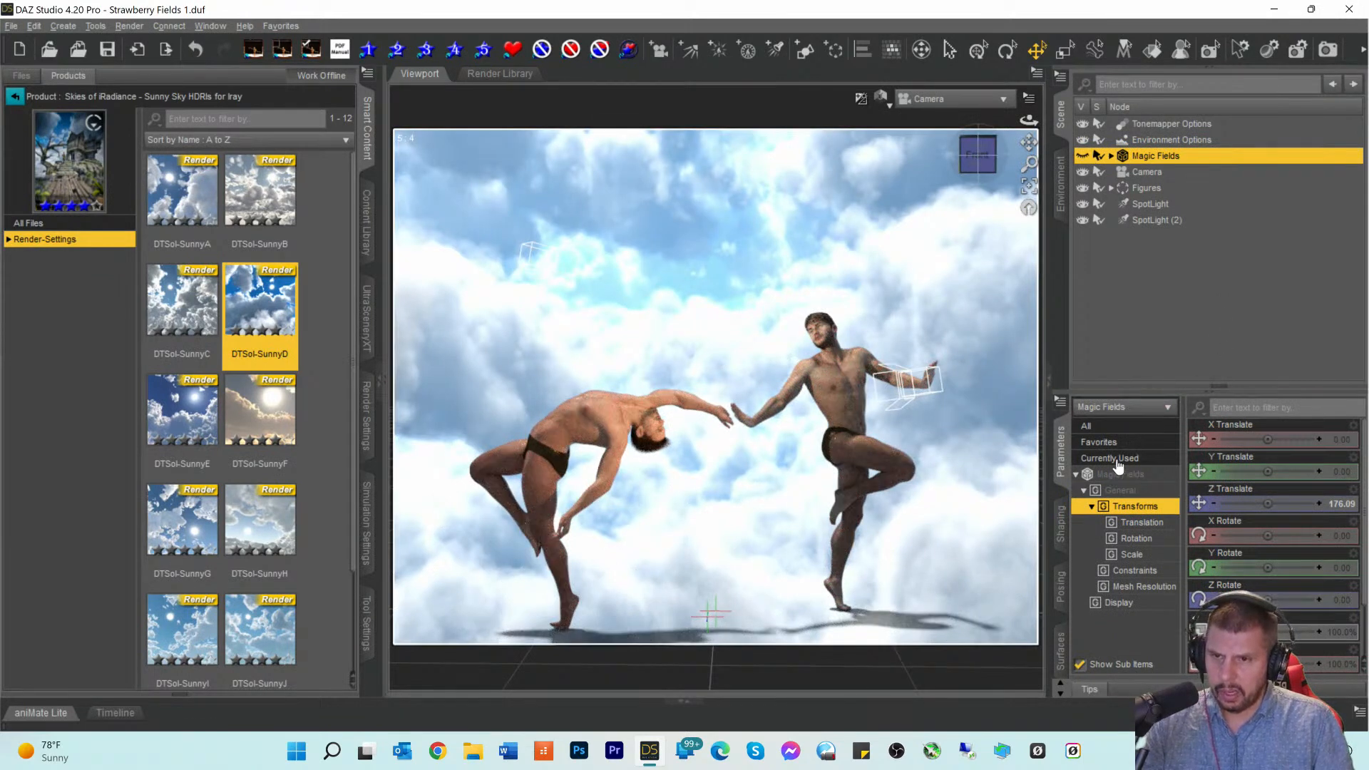
{"action": "left_click", "coordinate": [1200, 506]}
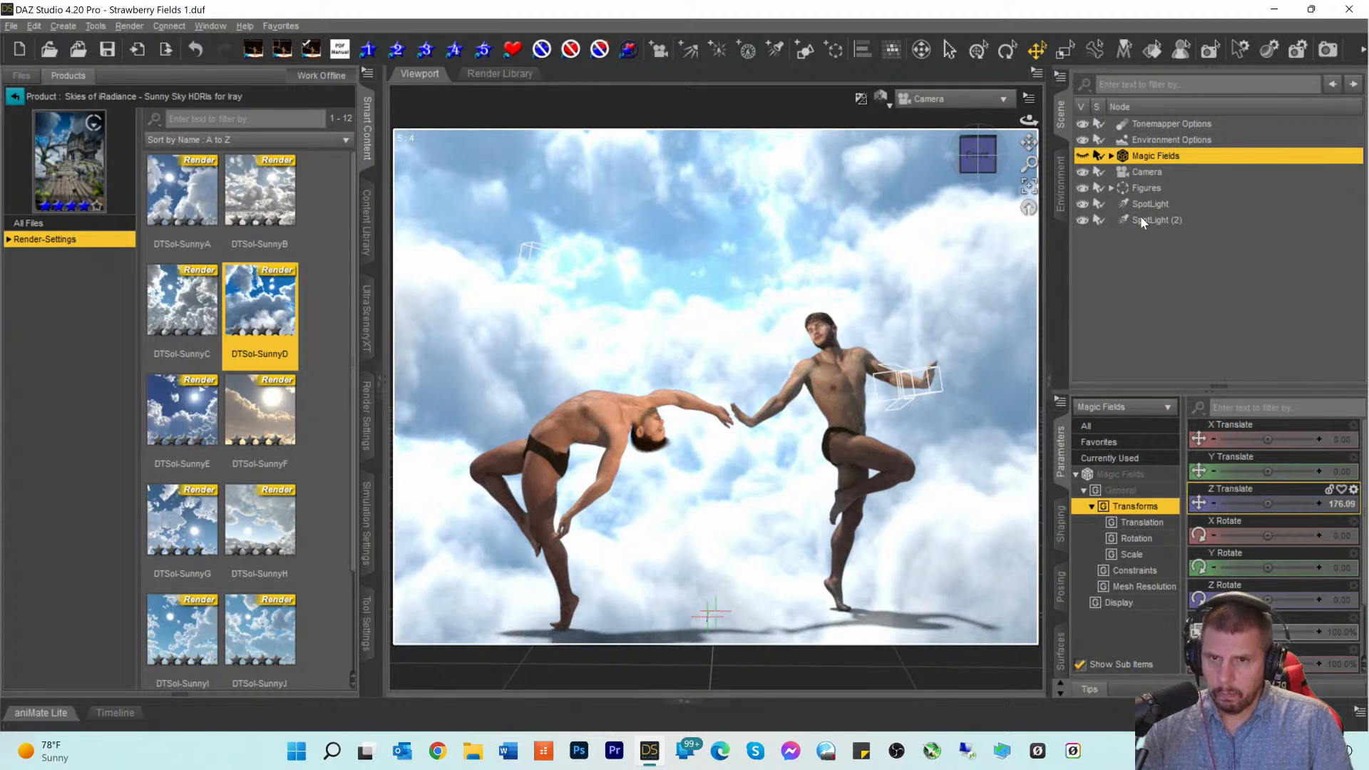
Step: Set the environment's Dome Rotation to about 144.62 and show Magic Fields again
{"action": "left_click", "coordinate": [1139, 142]}
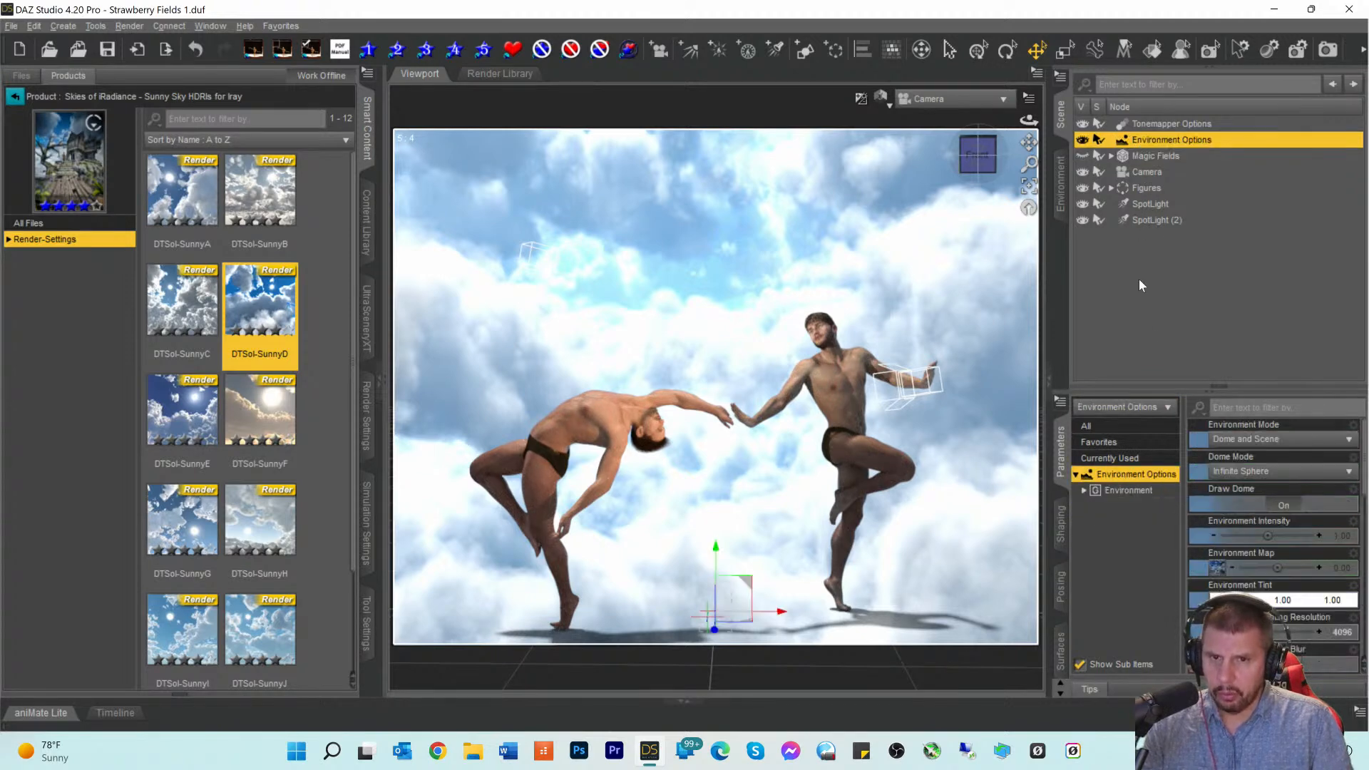
{"action": "left_click", "coordinate": [1123, 491]}
{"action": "scroll", "coordinate": [1269, 624], "scroll_direction": "down", "scroll_amount": 5}
{"action": "left_click_drag", "start_coordinate": [1222, 600], "coordinate": [1251, 606]}
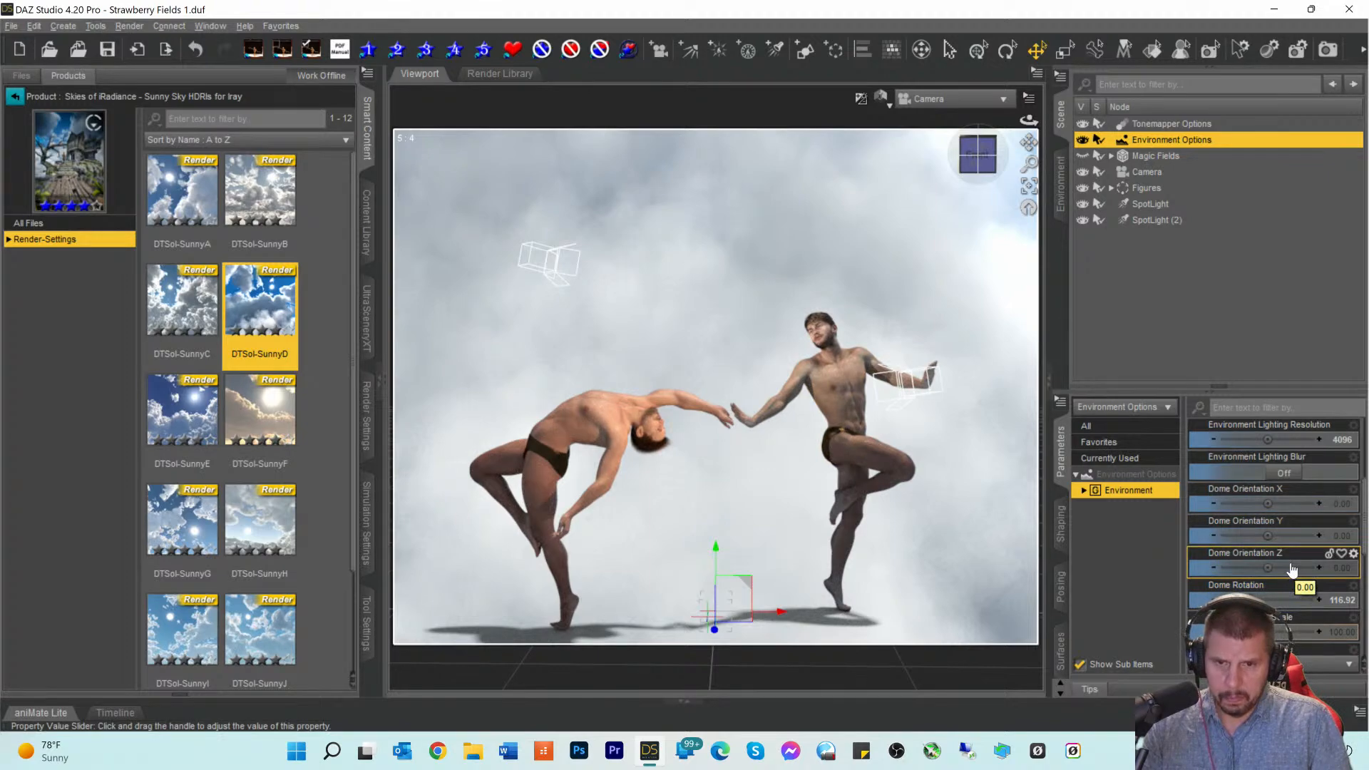
{"action": "mouse_move", "coordinate": [1269, 598]}
{"action": "left_mouse_down"}
{"action": "mouse_move", "coordinate": [1314, 600]}
{"action": "mouse_move", "coordinate": [1244, 598]}
{"action": "mouse_move", "coordinate": [1283, 603]}
{"action": "mouse_move", "coordinate": [1262, 601]}
{"action": "left_mouse_up"}
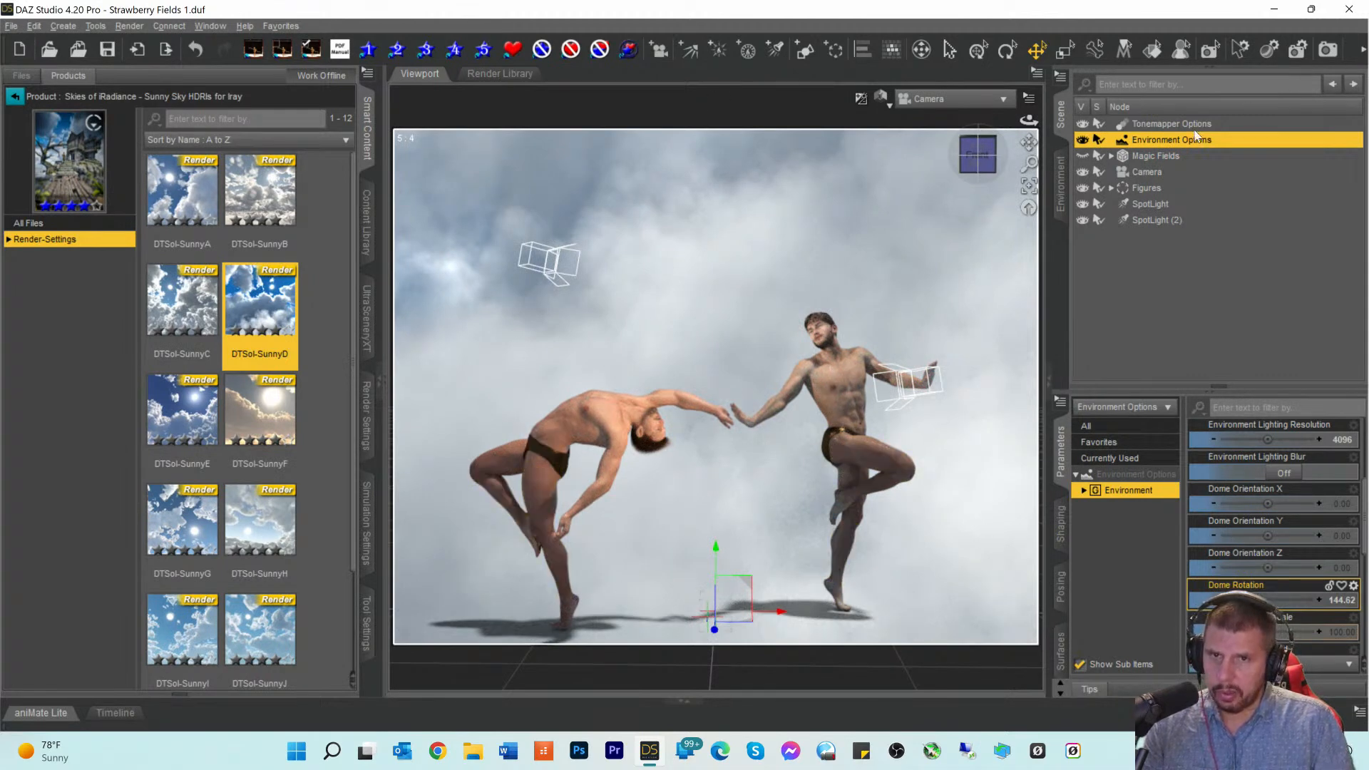
{"action": "left_click", "coordinate": [1143, 152]}
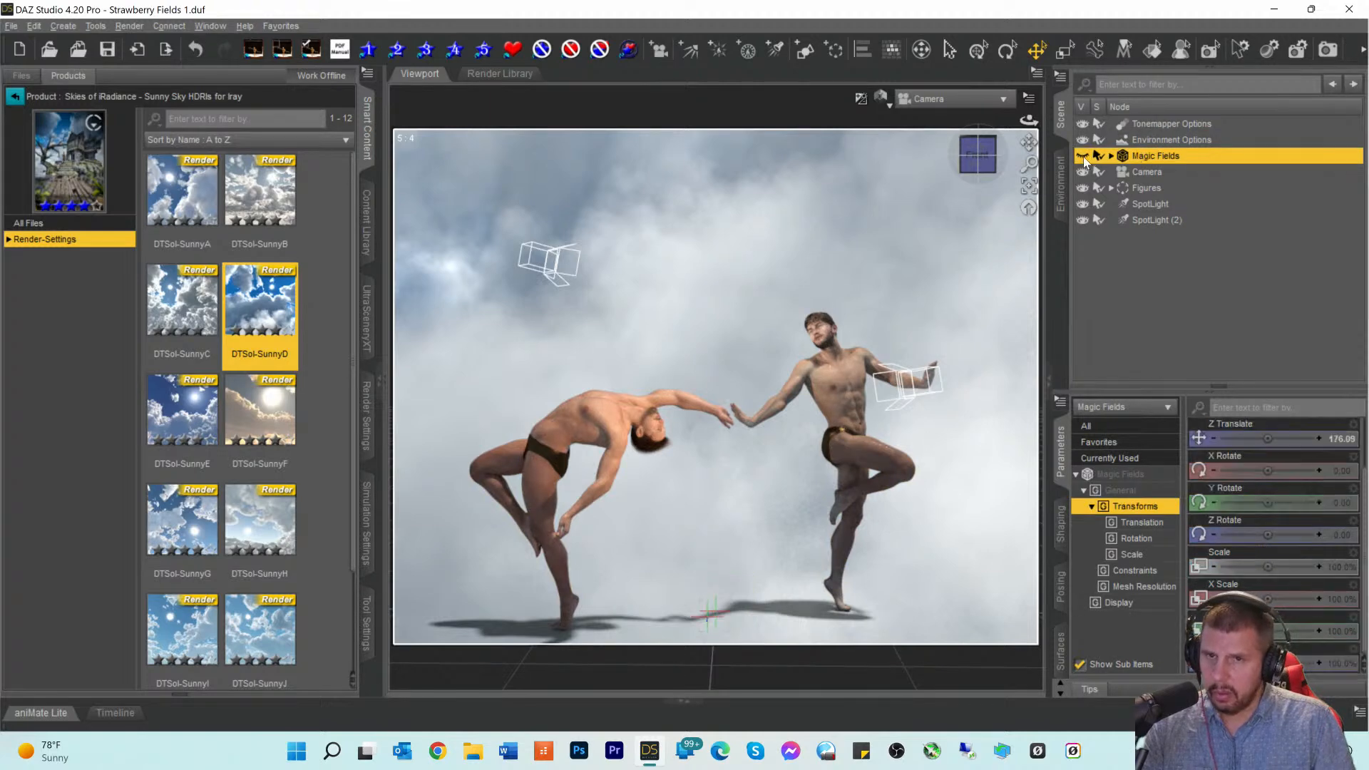
{"action": "left_click", "coordinate": [1083, 155]}
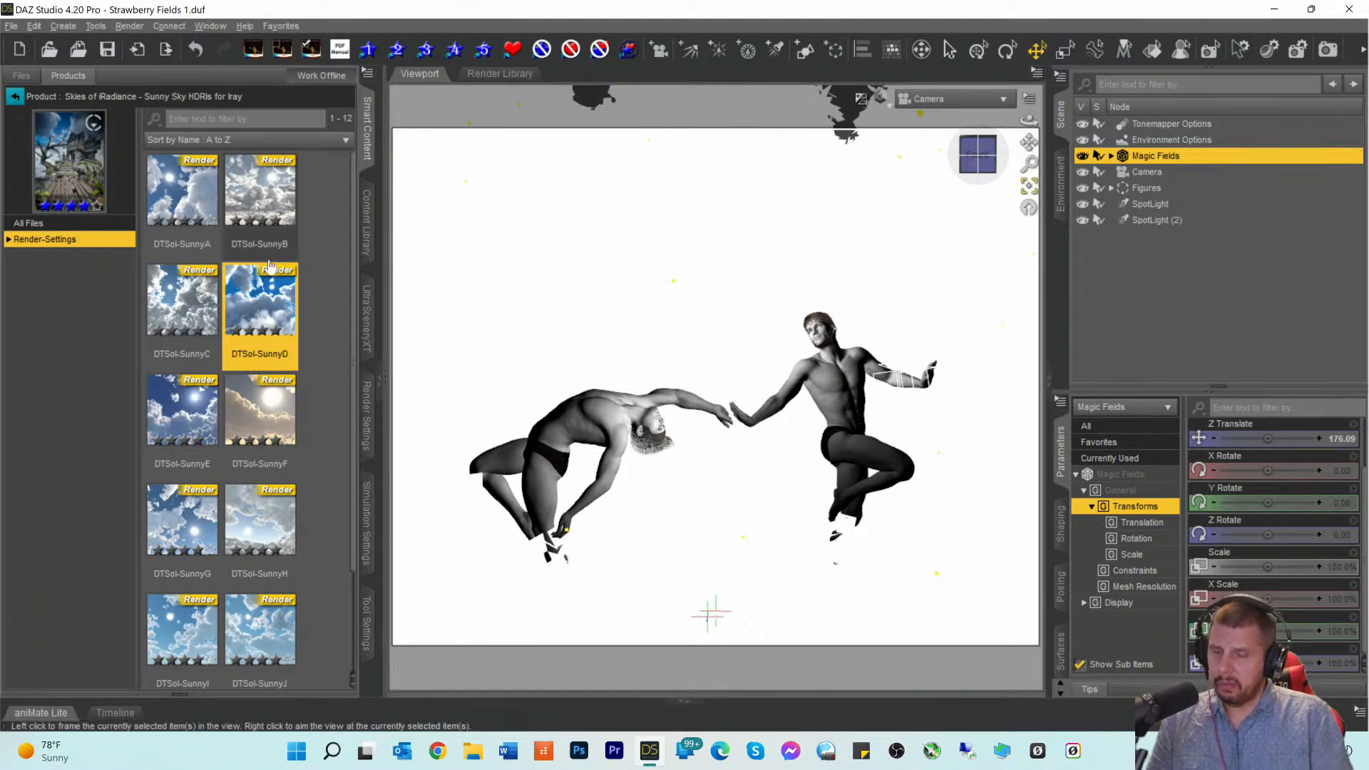
Step: Load the DTSol-SunnyG sky preset from the Sunny Sky HDRIs
{"action": "mouse_move", "coordinate": [269, 265]}
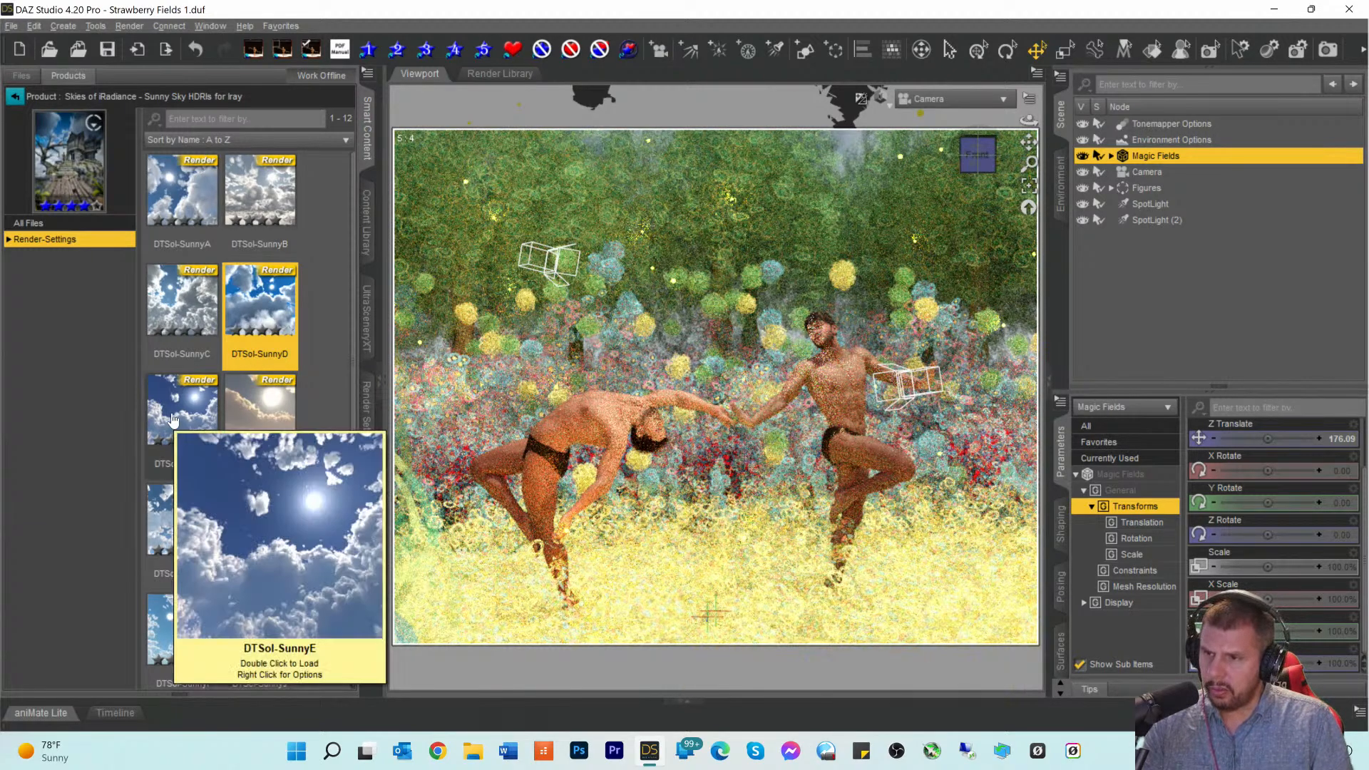
{"action": "scroll", "coordinate": [257, 443], "scroll_direction": "down", "scroll_amount": 2}
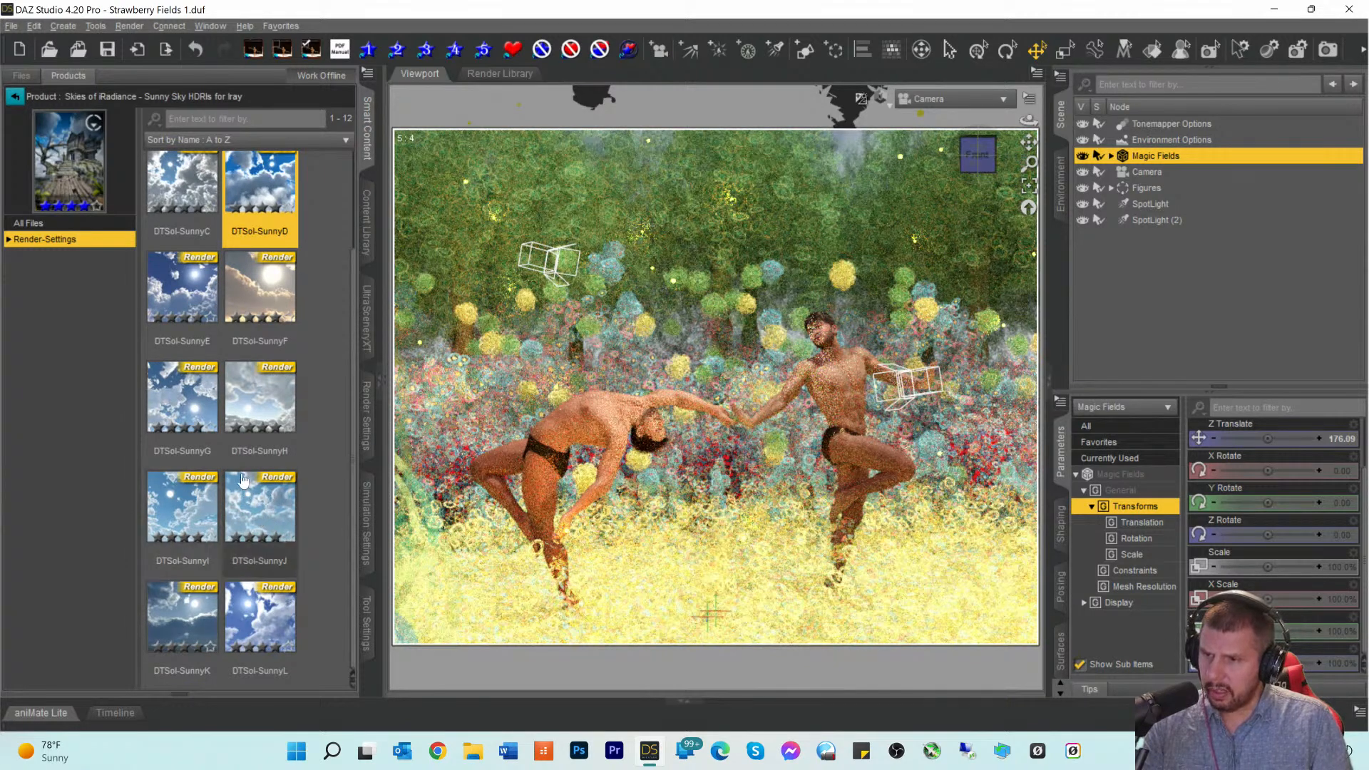
{"action": "left_click", "coordinate": [175, 391]}
{"action": "double_click", "coordinate": [175, 390]}
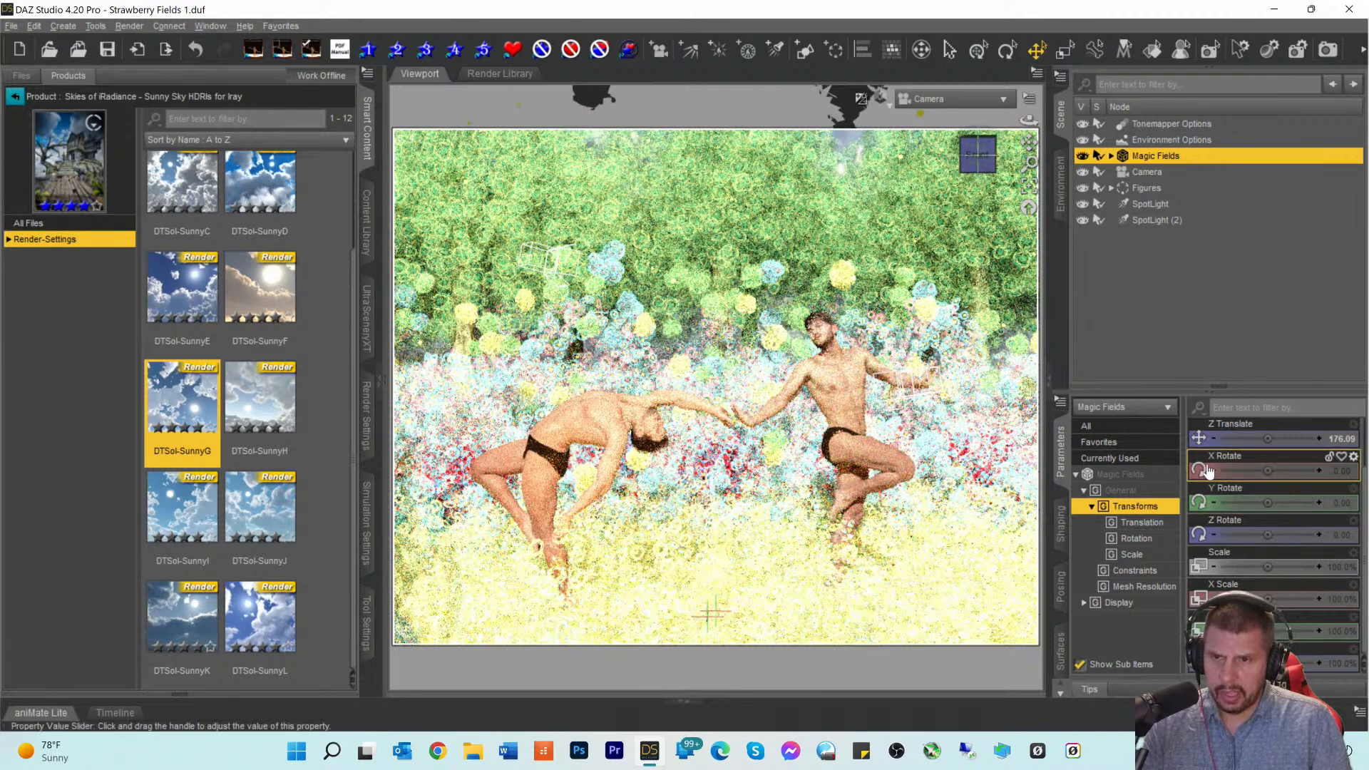
Step: Set the environment's Dome Rotation to about 258.46 while Magic Fields is temporarily hidden
{"action": "left_click", "coordinate": [1083, 156]}
{"action": "left_click", "coordinate": [1148, 140]}
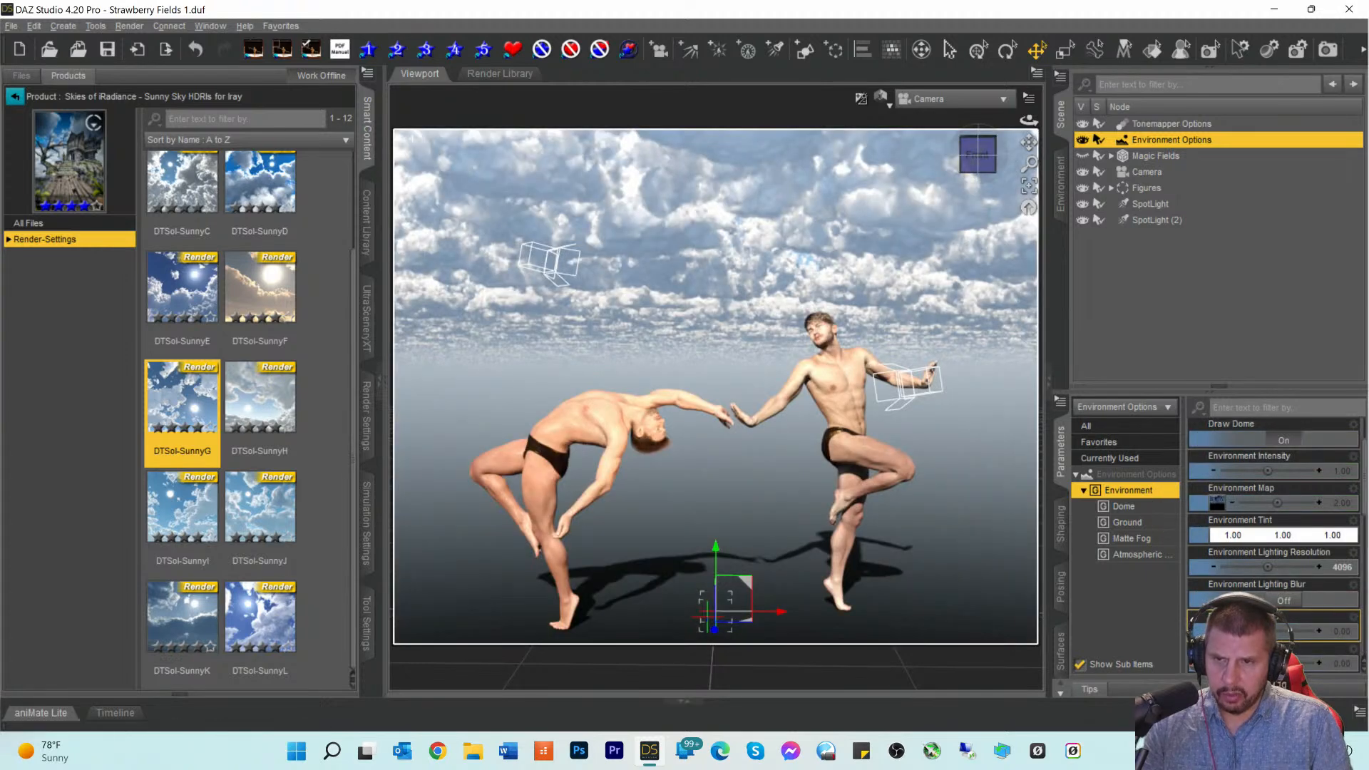
{"action": "scroll", "coordinate": [1289, 629], "scroll_direction": "down", "scroll_amount": 3}
{"action": "left_click_drag", "start_coordinate": [1241, 536], "coordinate": [1287, 534]}
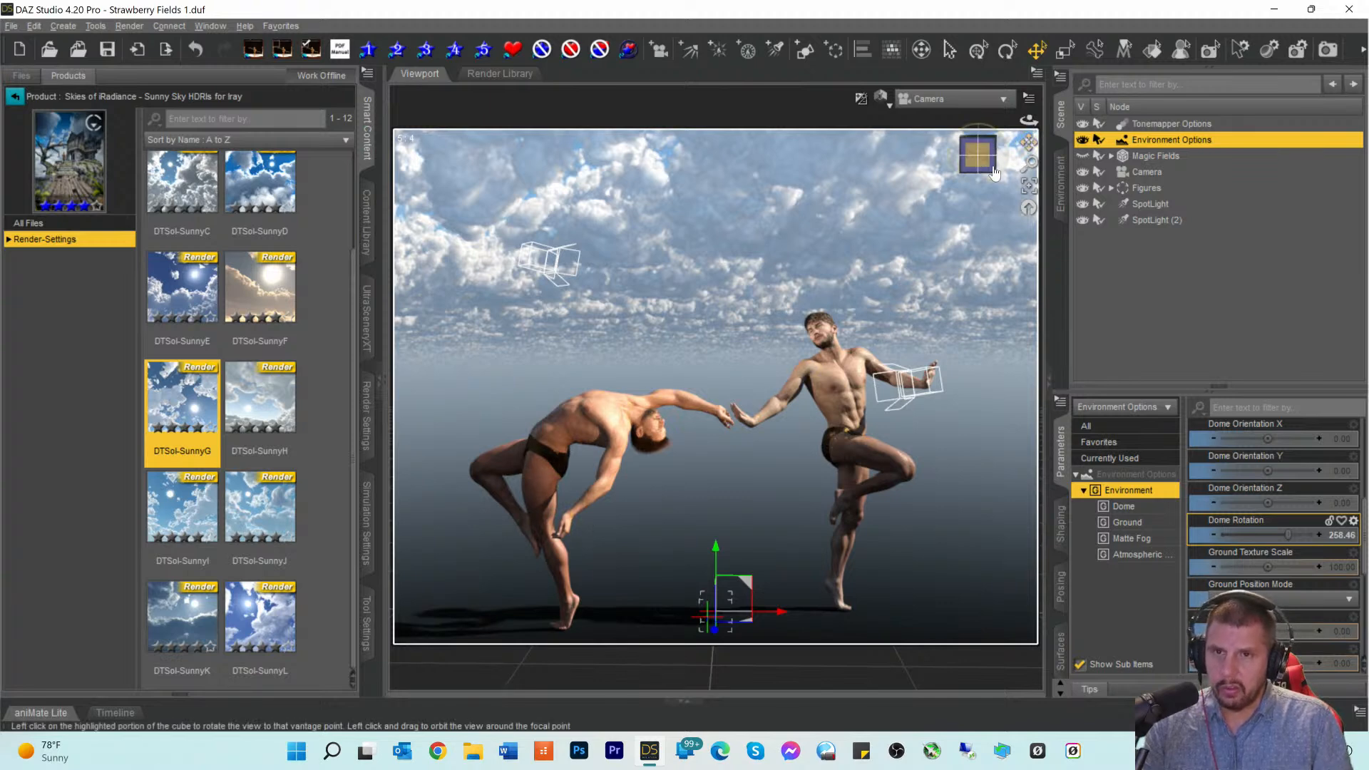
{"action": "left_click", "coordinate": [1139, 157]}
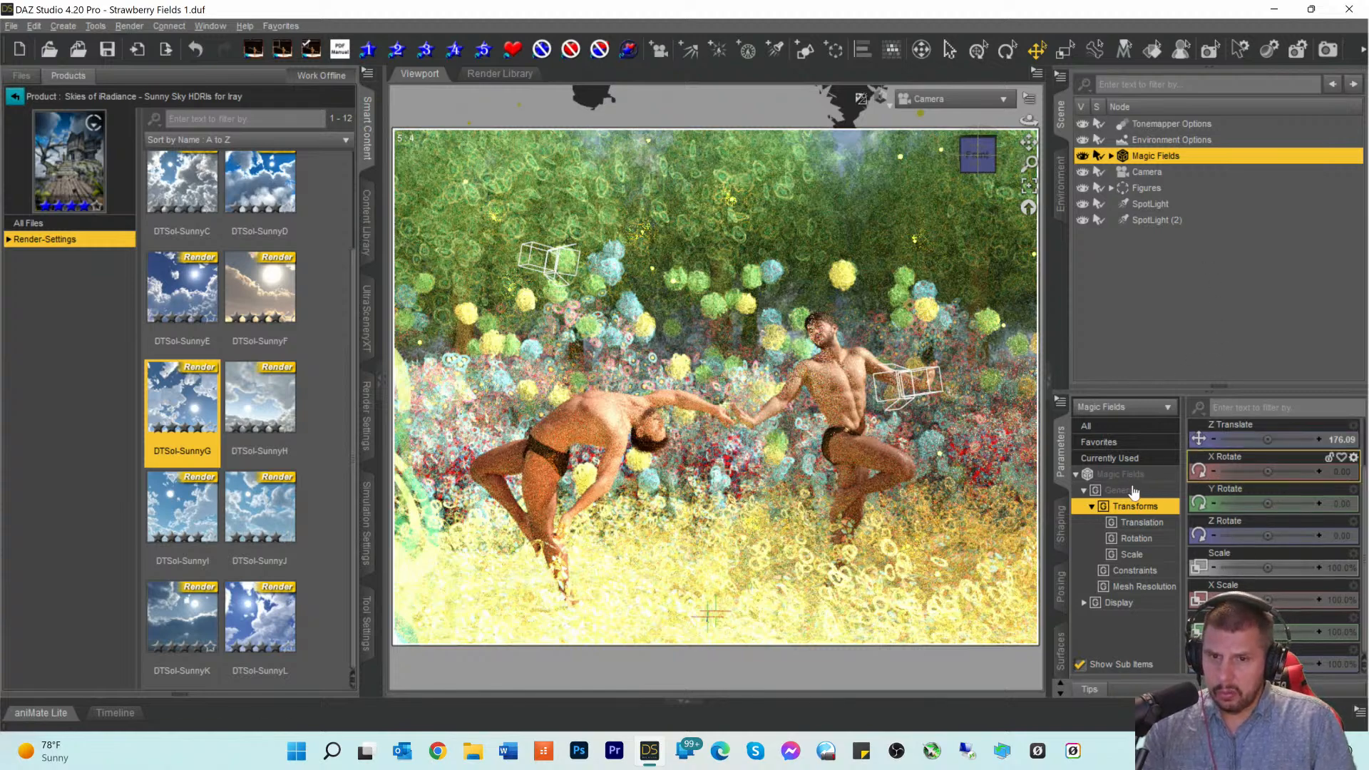
Step: Set the Environment Intensity in Environment Options to 1.5
{"action": "left_click", "coordinate": [1160, 142]}
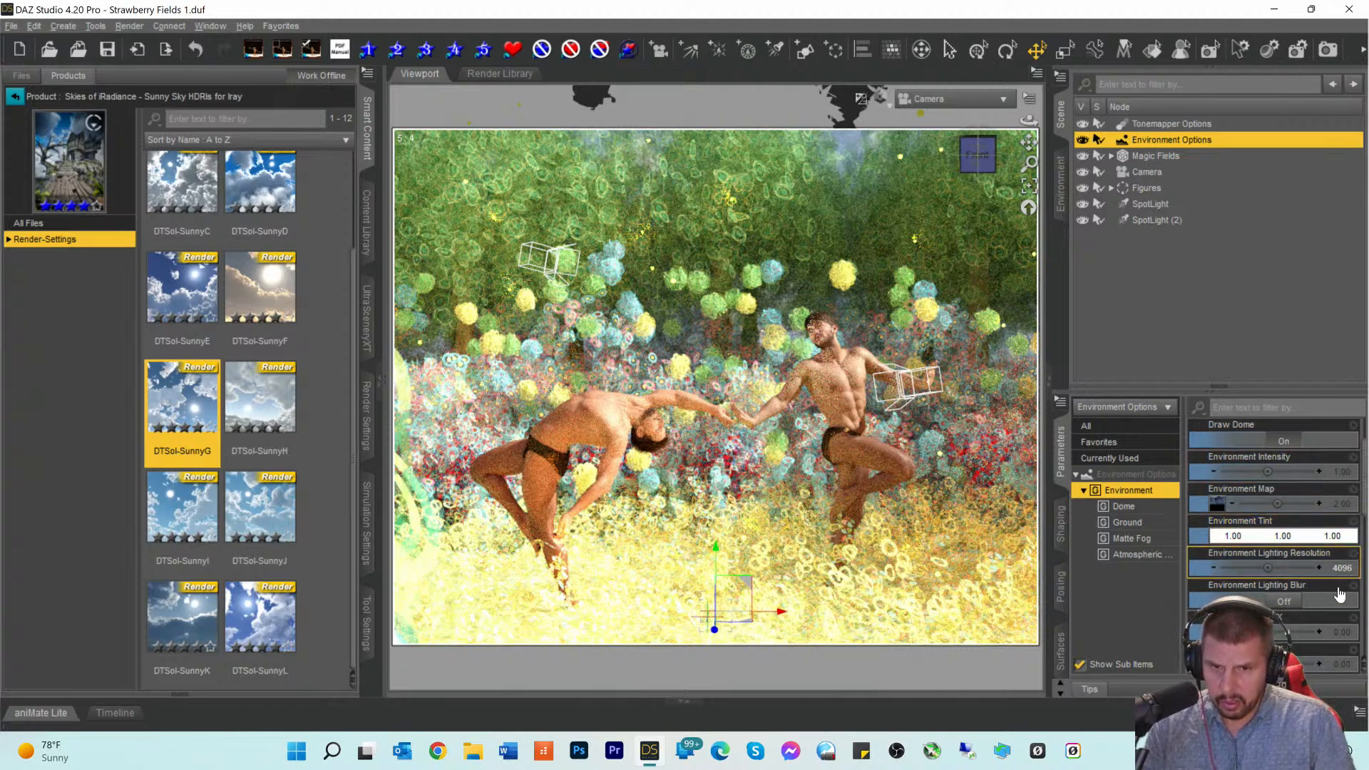
{"action": "scroll", "coordinate": [1340, 483], "scroll_direction": "up", "scroll_amount": 1}
{"action": "scroll", "coordinate": [1341, 479], "scroll_direction": "up", "scroll_amount": 1}
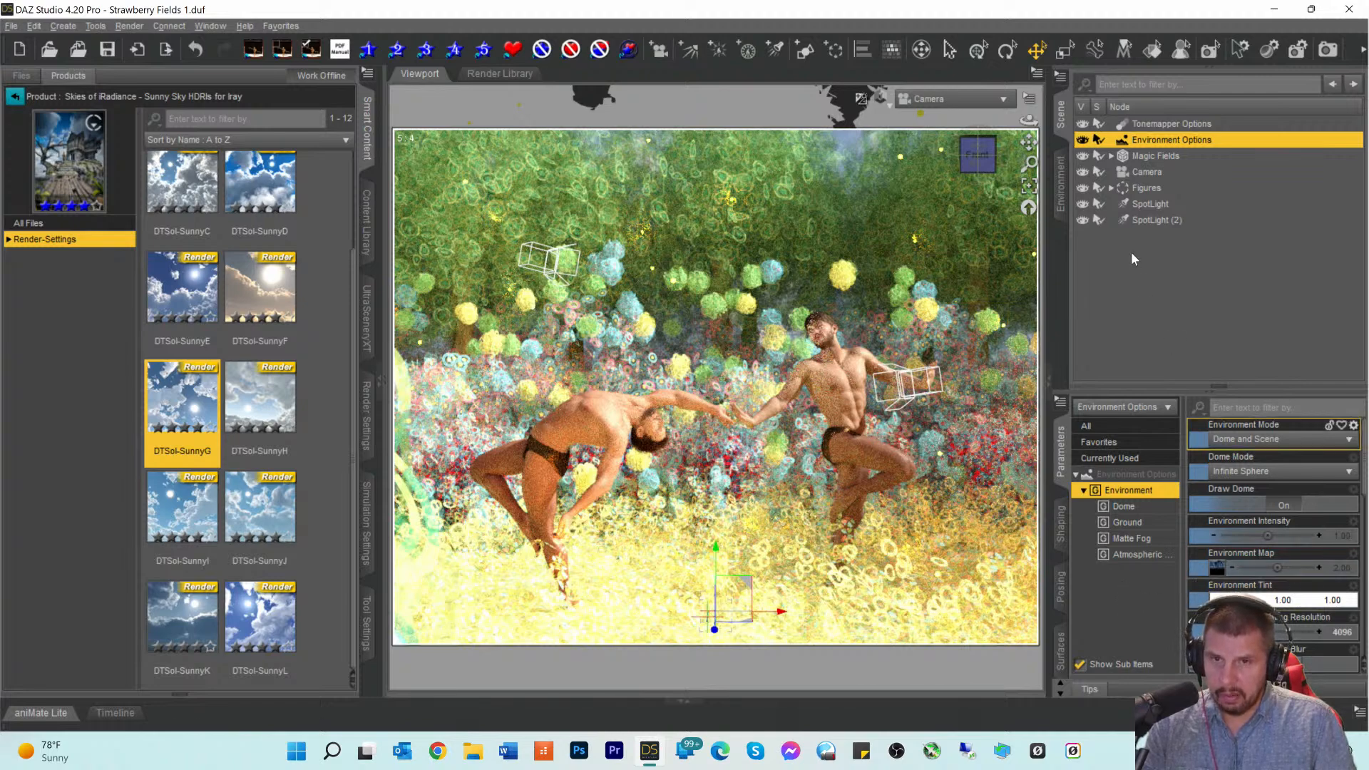
{"action": "left_click", "coordinate": [1328, 538]}
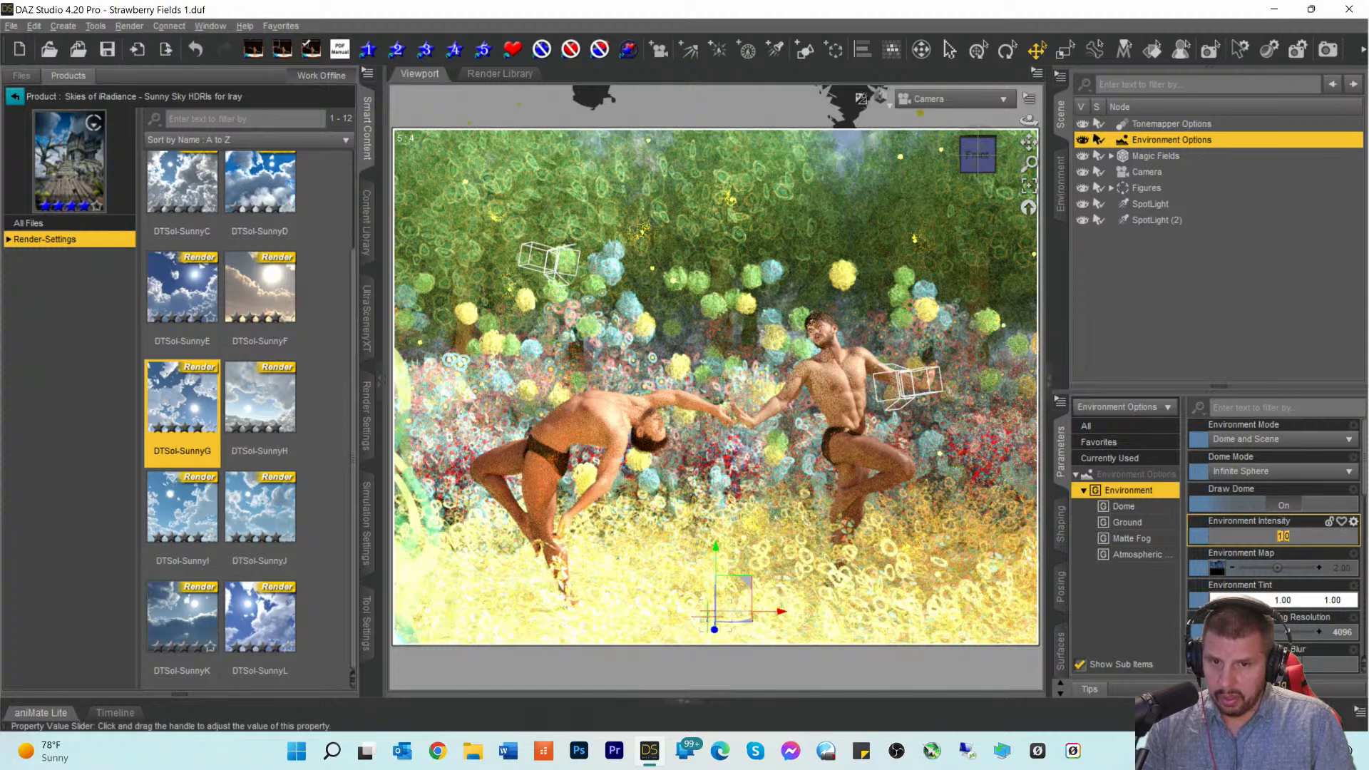
{"action": "left_click", "coordinate": [1284, 535]}
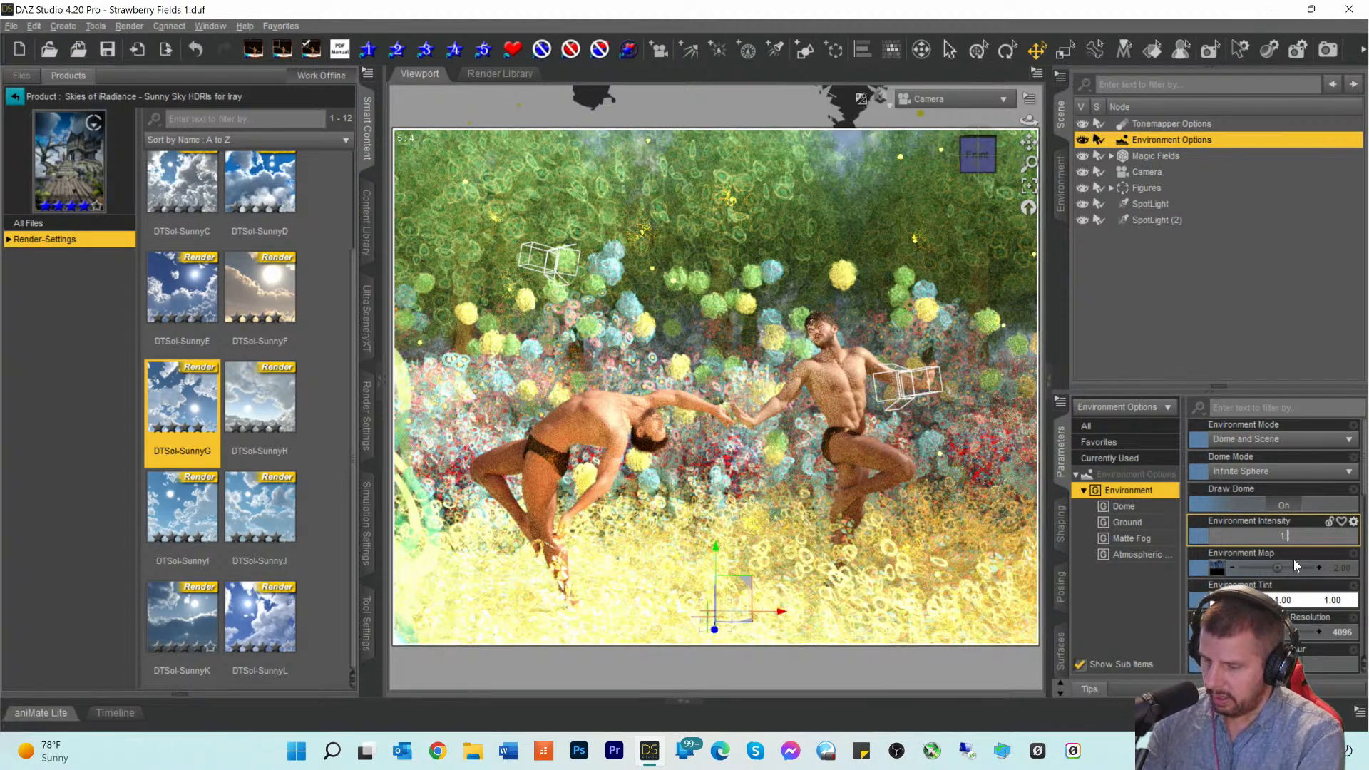
{"action": "type", "text": "5"}
{"action": "key", "text": "Return"}
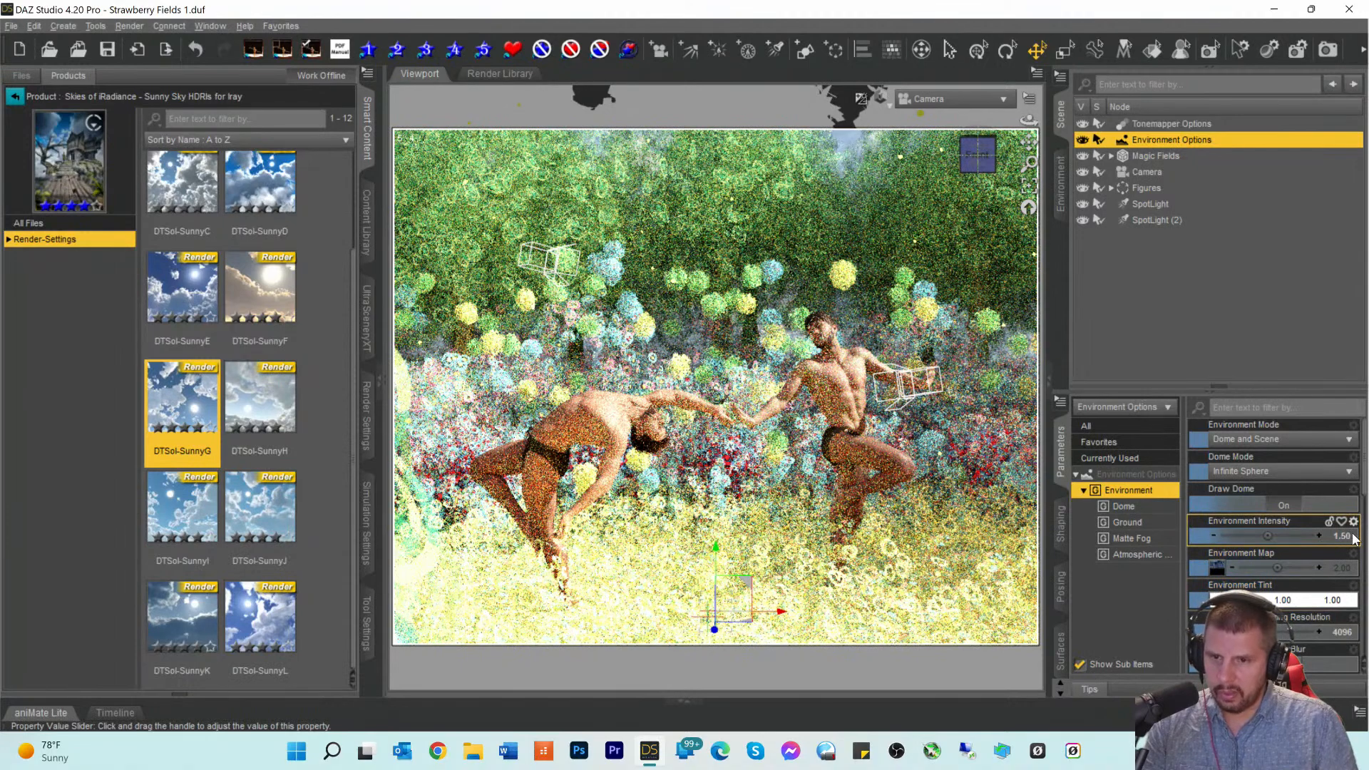
Step: Set the Environment Intensity to 0.5
{"action": "left_click", "coordinate": [1349, 539]}
{"action": "left_click", "coordinate": [1275, 536]}
{"action": "key", "text": "Delete"}
{"action": "type", "text": "0"}
{"action": "key", "text": "Return"}
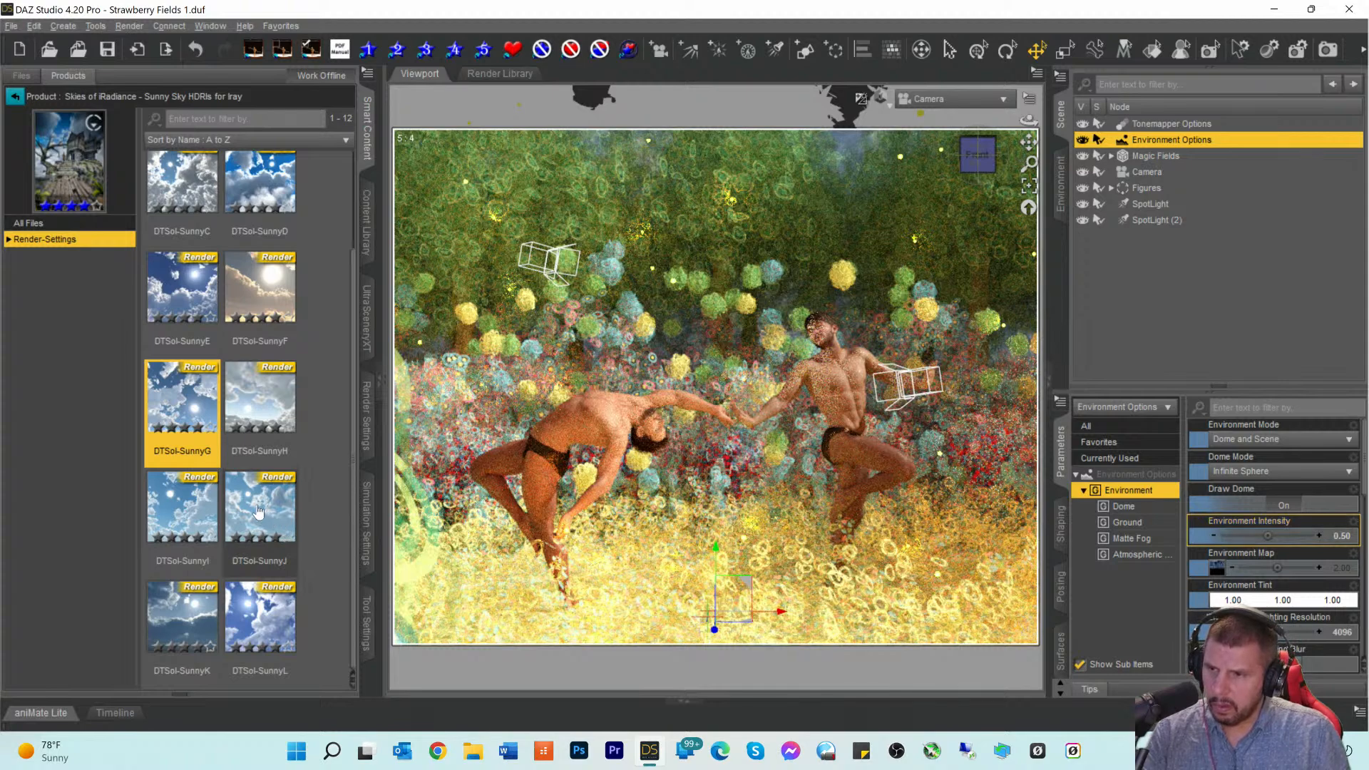
{"action": "mouse_move", "coordinate": [250, 520]}
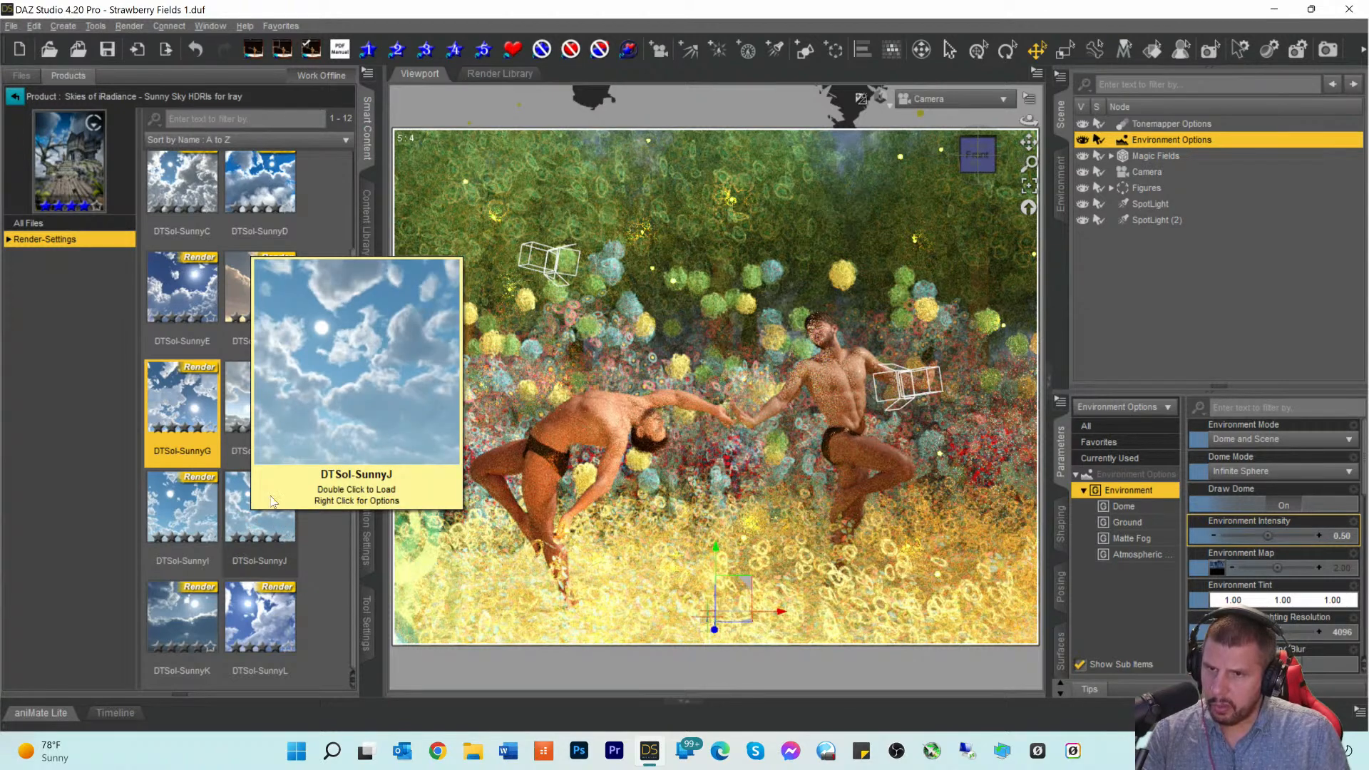
{"action": "mouse_move", "coordinate": [181, 506]}
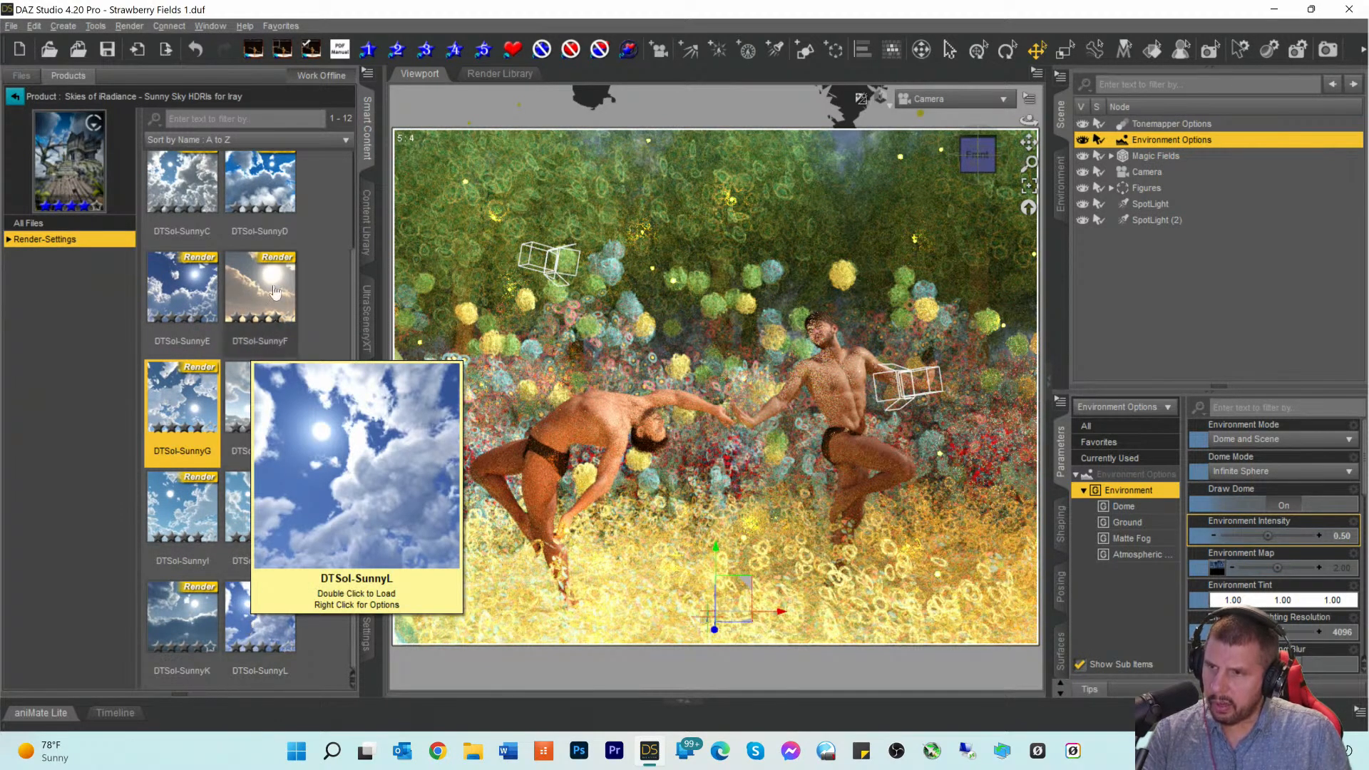
{"action": "mouse_move", "coordinate": [268, 175]}
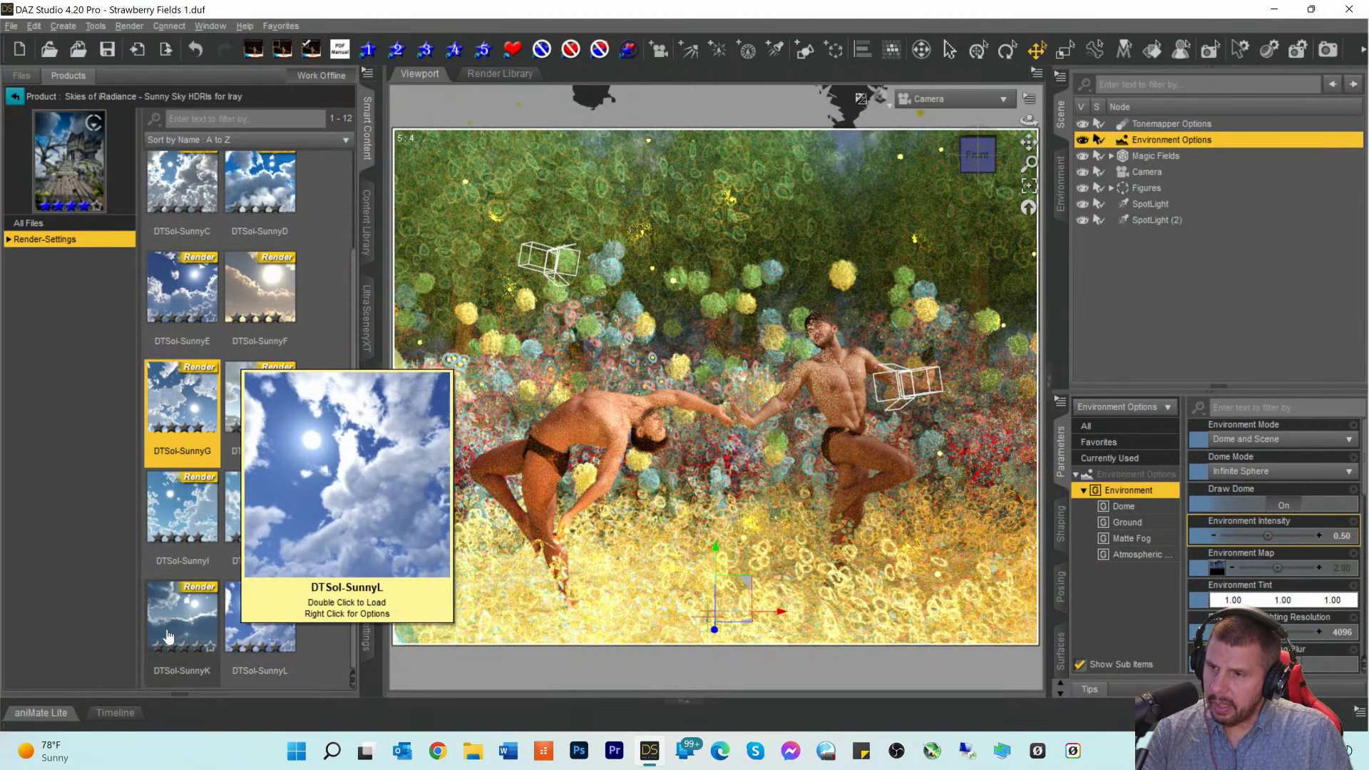
{"action": "mouse_move", "coordinate": [185, 633]}
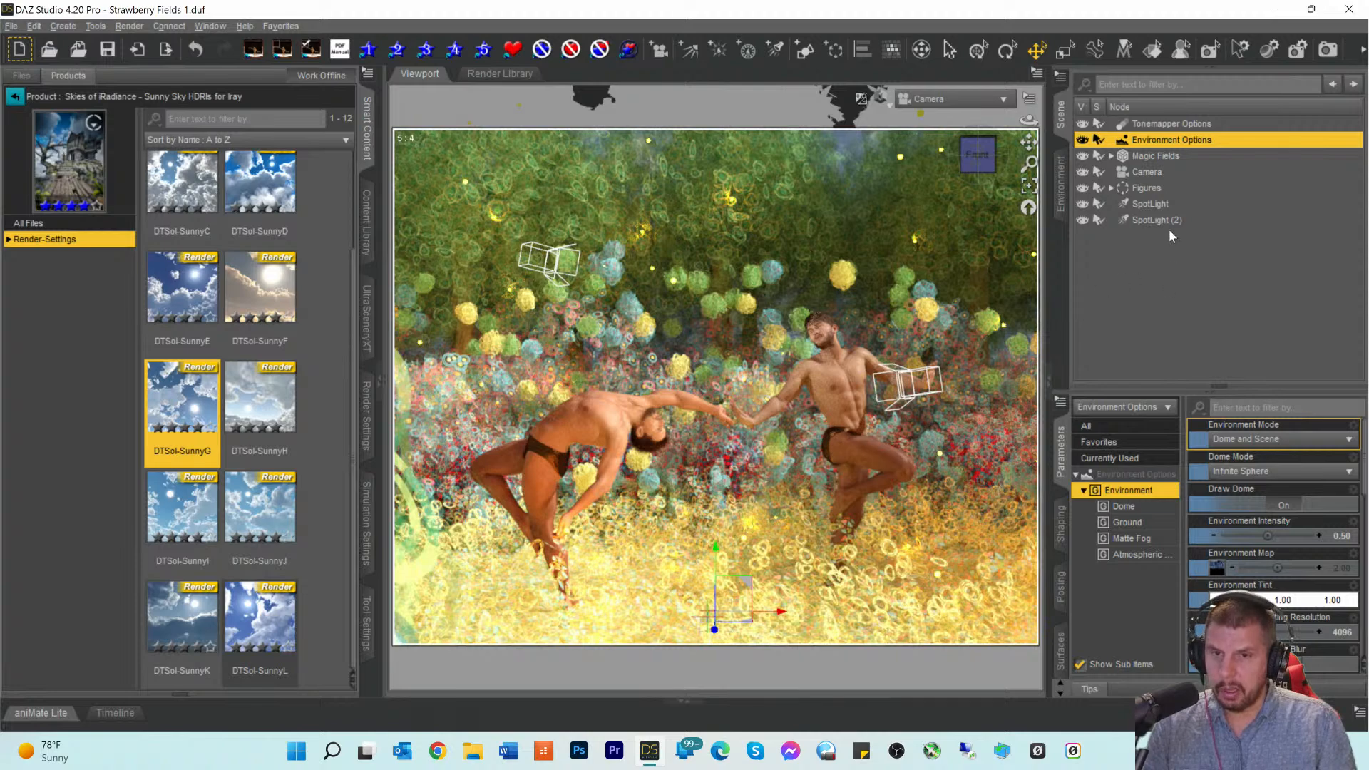
Step: Select the KOO Devon figure inside the Figures group and list the Body category of the Hair products
{"action": "left_click", "coordinate": [1120, 189]}
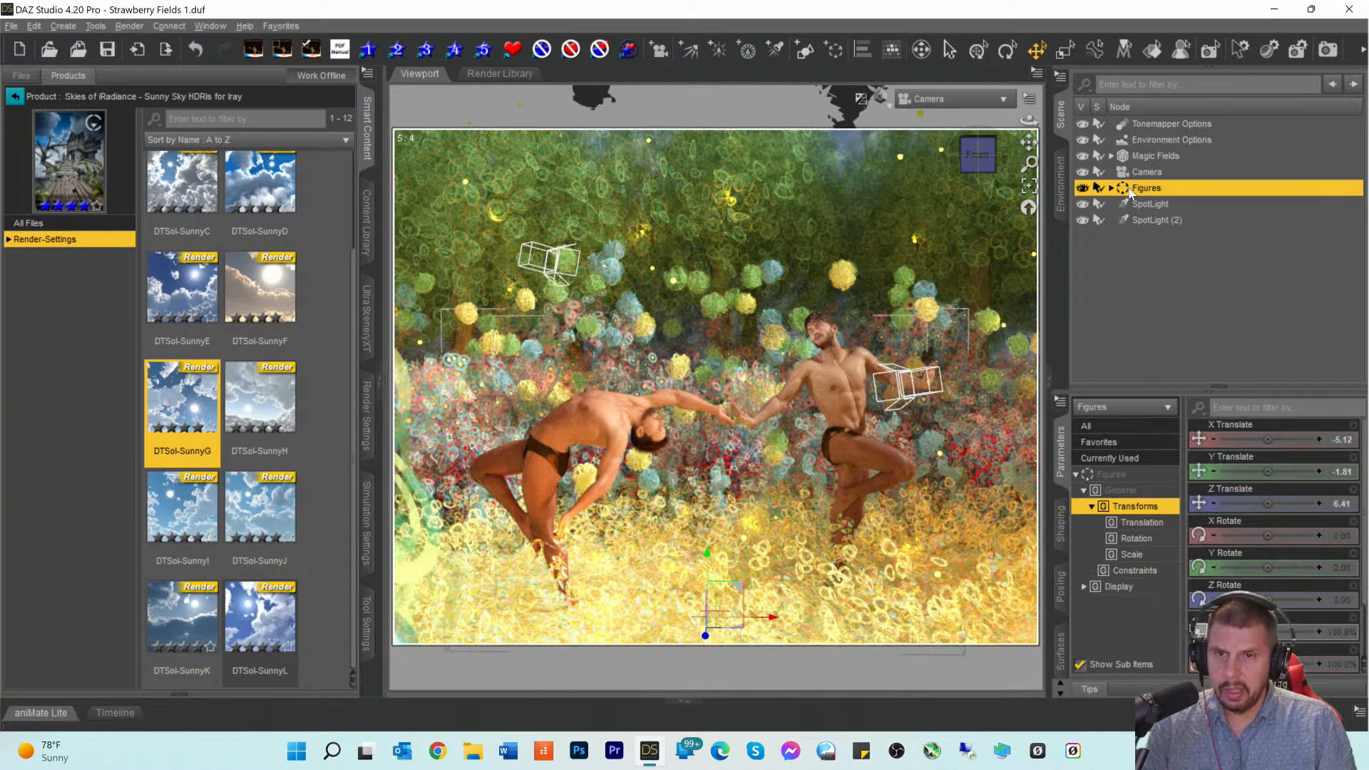
{"action": "left_click", "coordinate": [1111, 188]}
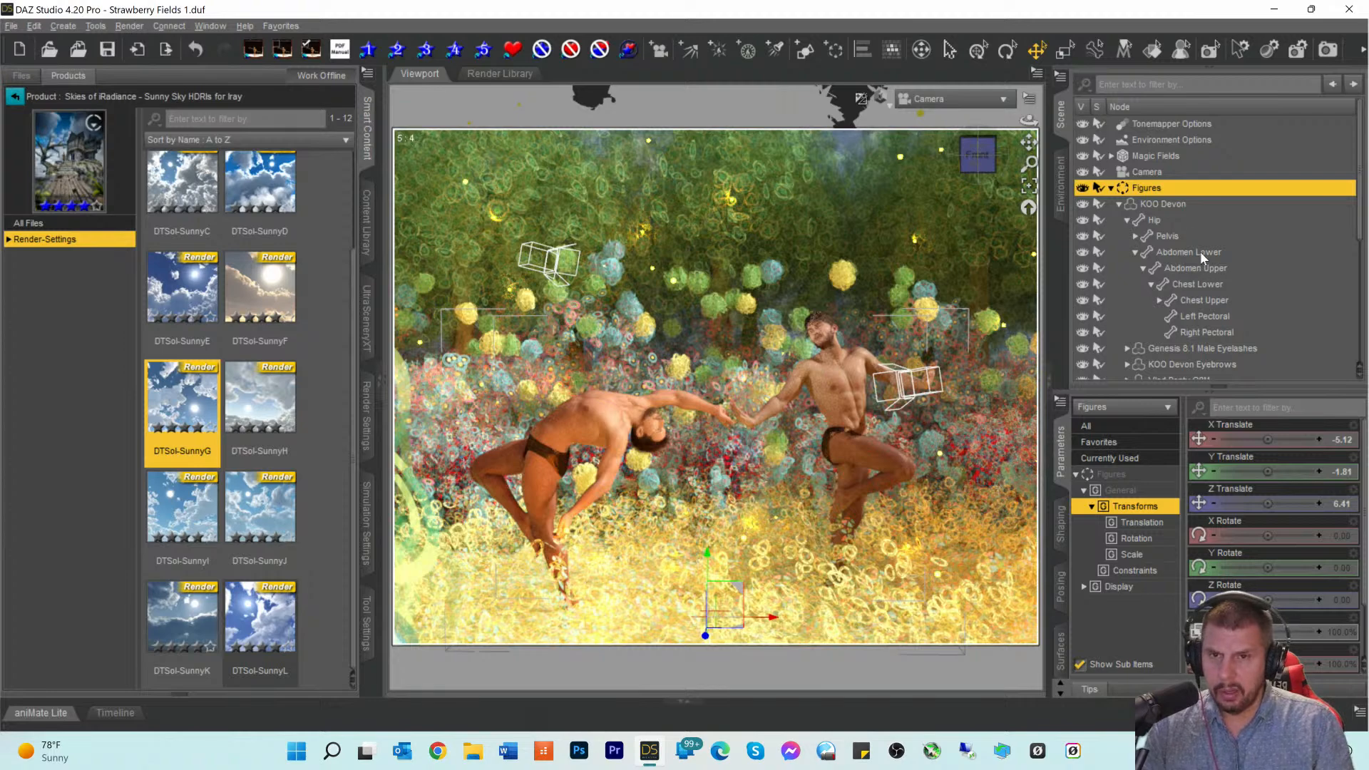
{"action": "left_click", "coordinate": [1159, 203]}
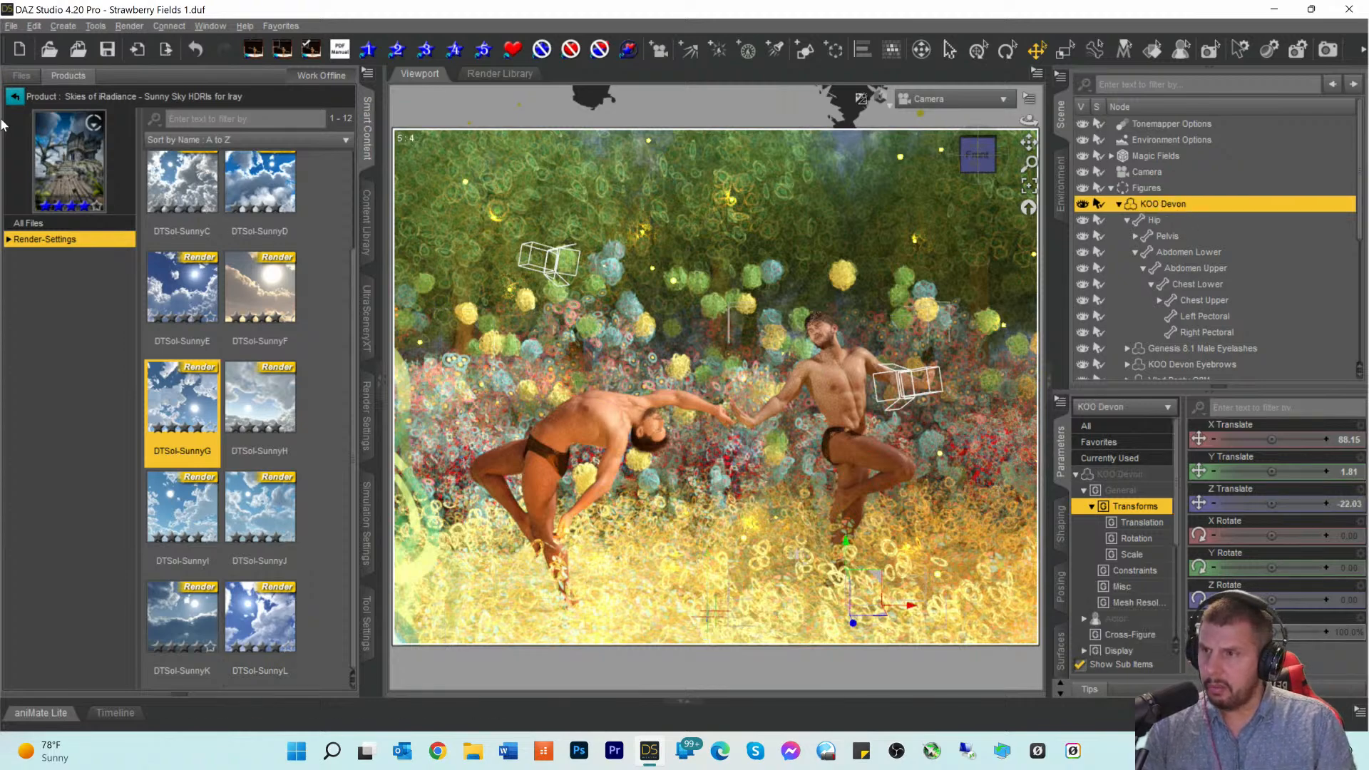
{"action": "left_click", "coordinate": [14, 96]}
{"action": "left_click", "coordinate": [20, 260]}
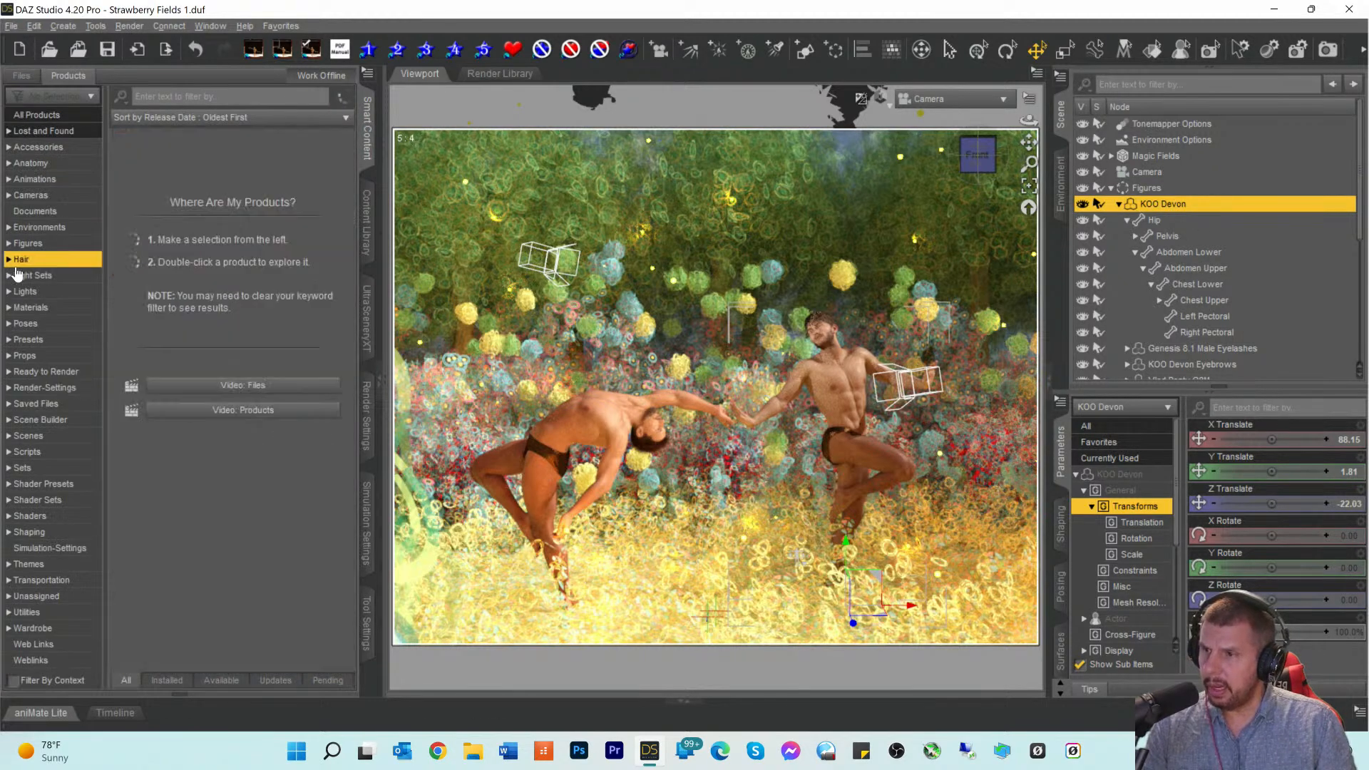
{"action": "left_click", "coordinate": [9, 260]}
{"action": "left_click", "coordinate": [32, 275]}
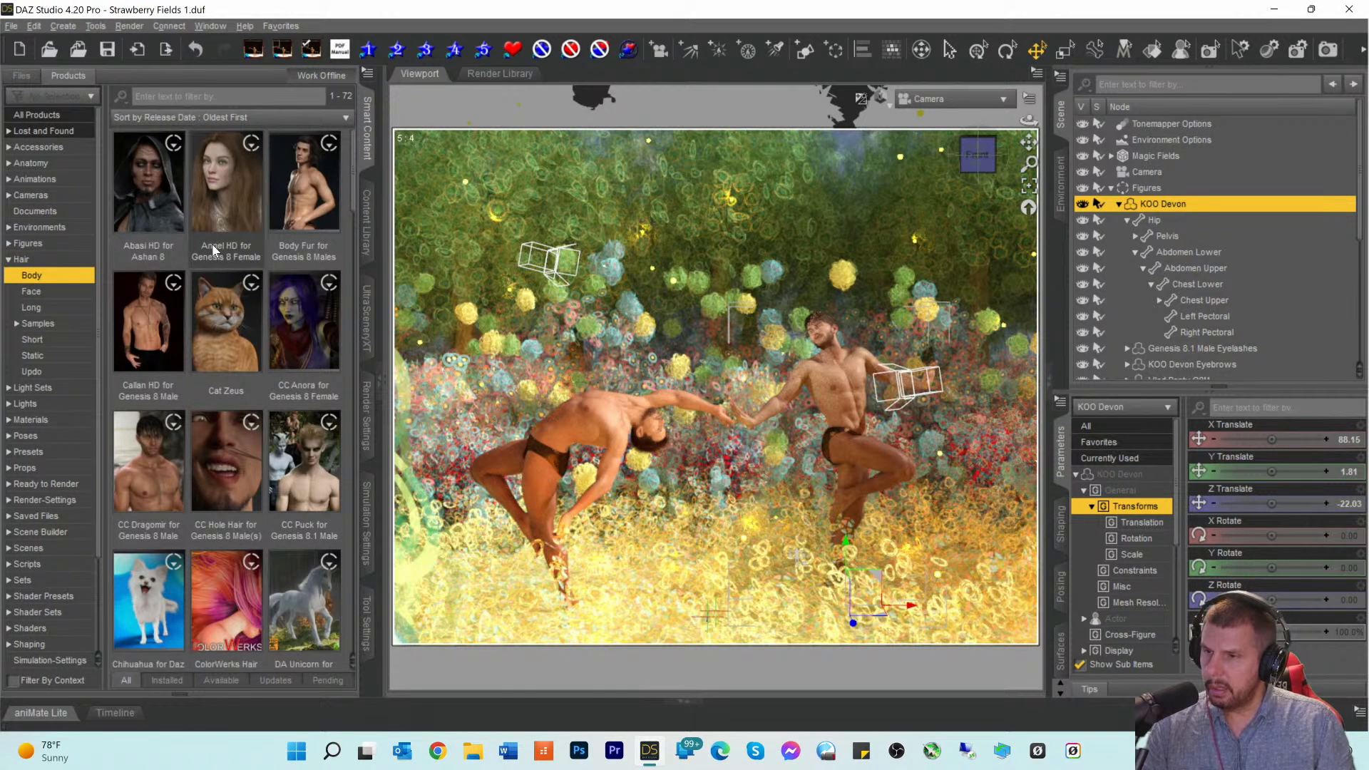
Step: Find CC Dragomir for Genesis 8 Male among the body hair products and load its CC Dragomir Chest Hair onto KOO Devon
{"action": "scroll", "coordinate": [212, 258], "scroll_direction": "down", "scroll_amount": 10}
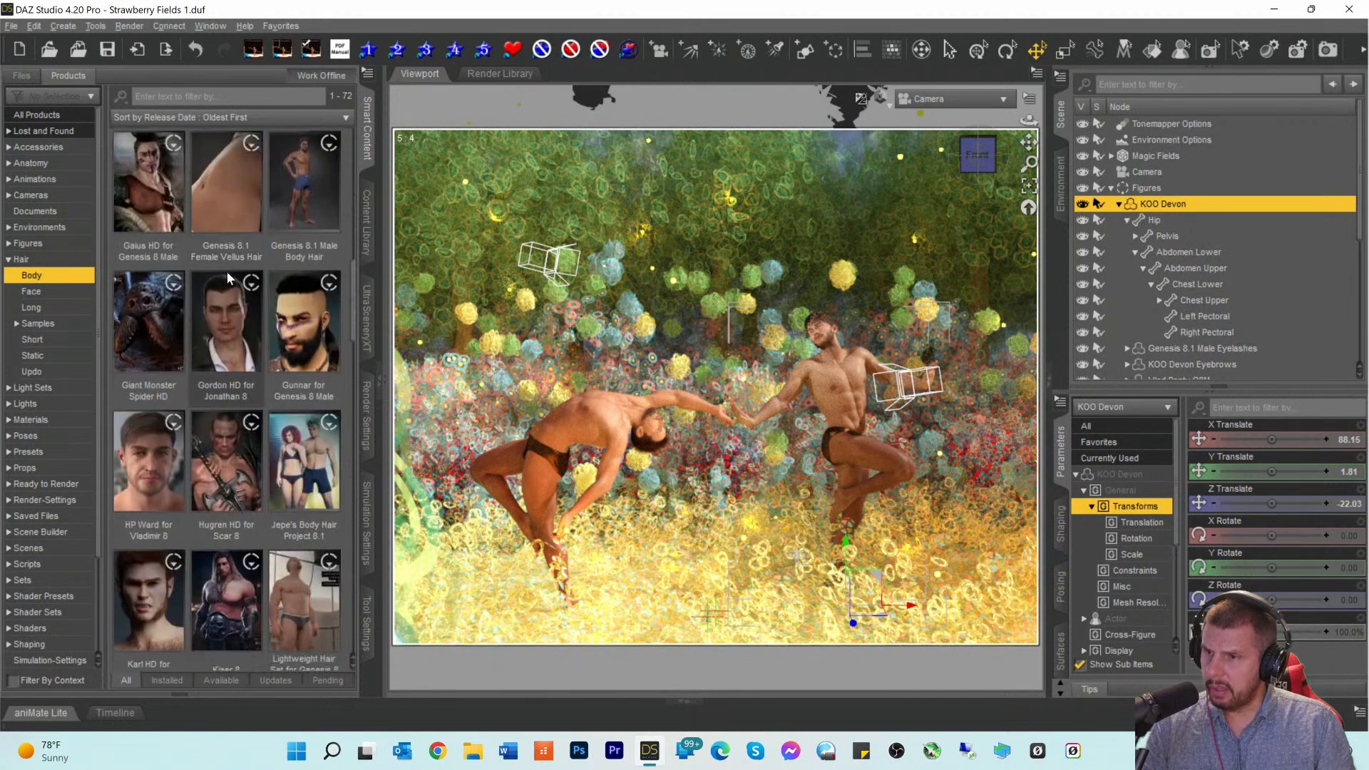
{"action": "scroll", "coordinate": [238, 293], "scroll_direction": "down", "scroll_amount": 15}
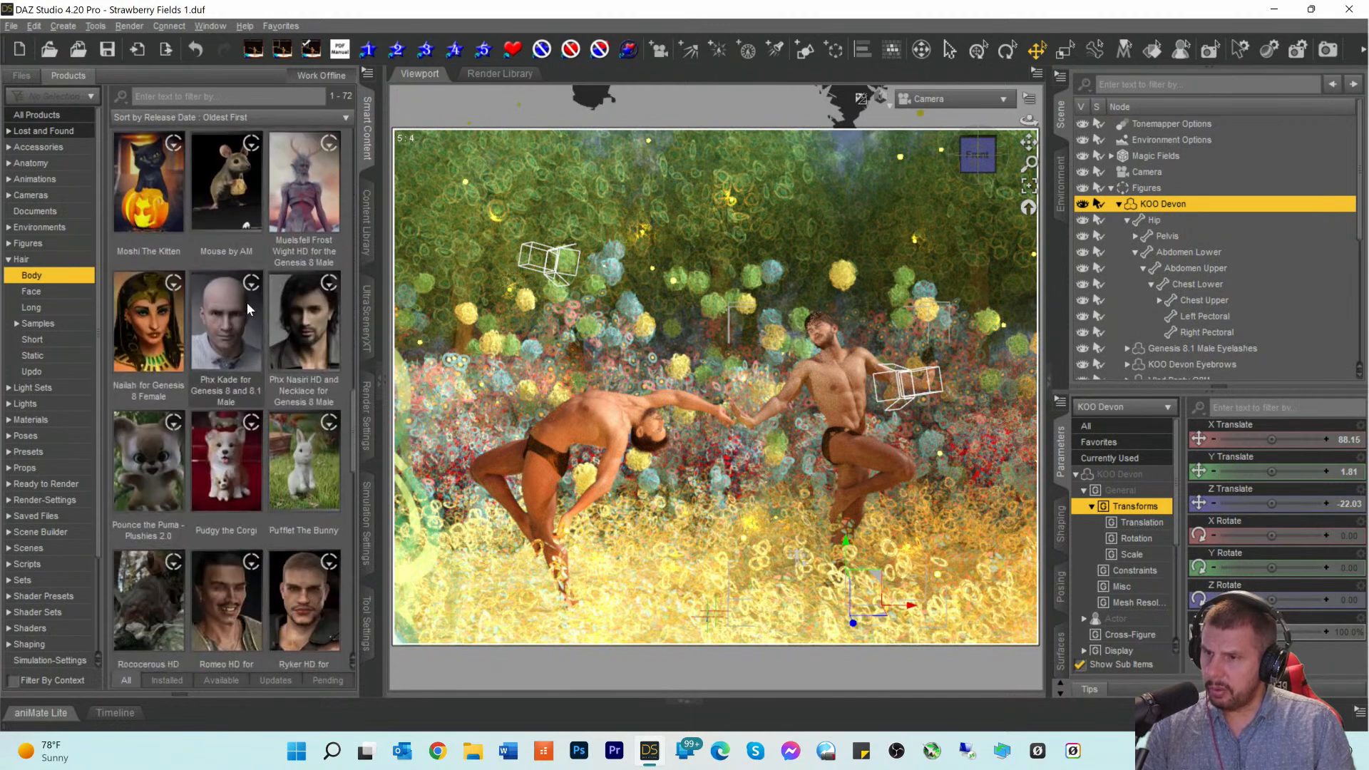
{"action": "scroll", "coordinate": [248, 308], "scroll_direction": "down", "scroll_amount": 10}
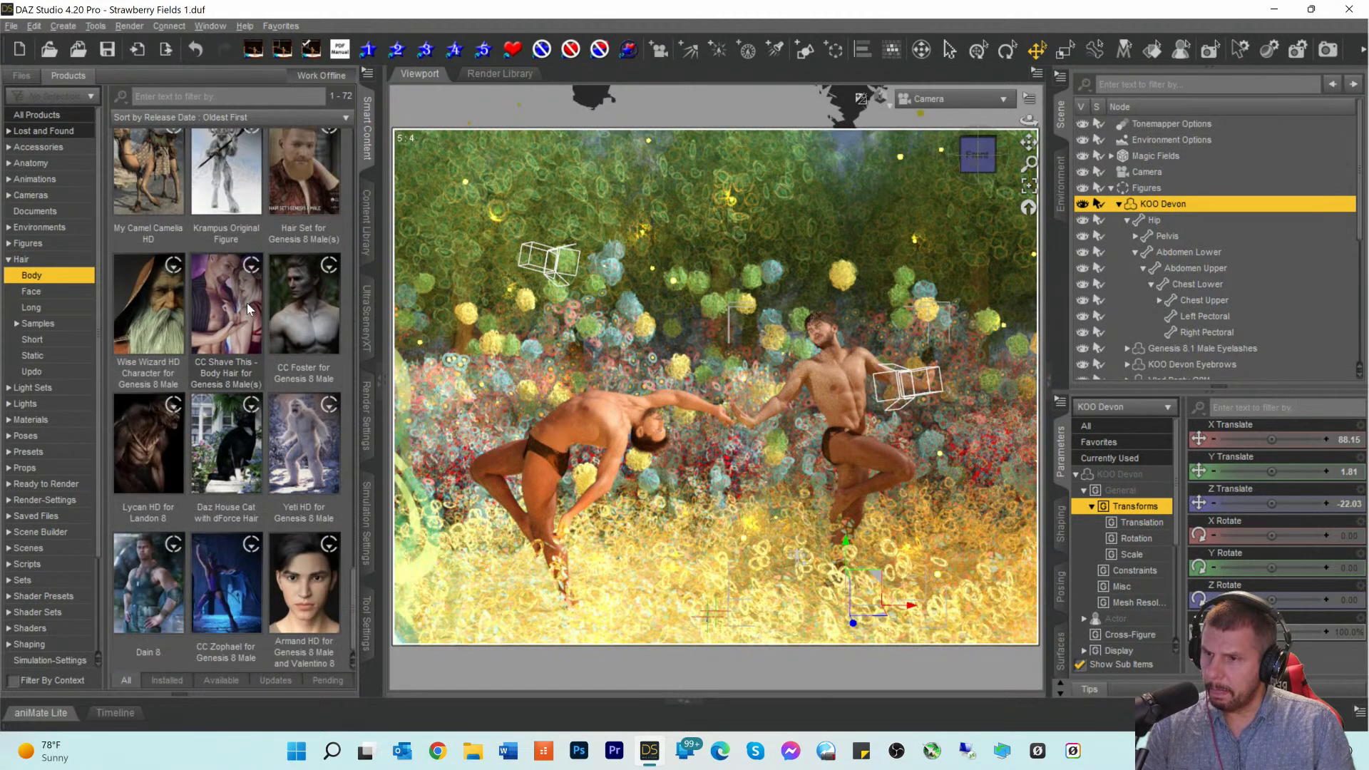
{"action": "scroll", "coordinate": [253, 302], "scroll_direction": "up", "scroll_amount": 5}
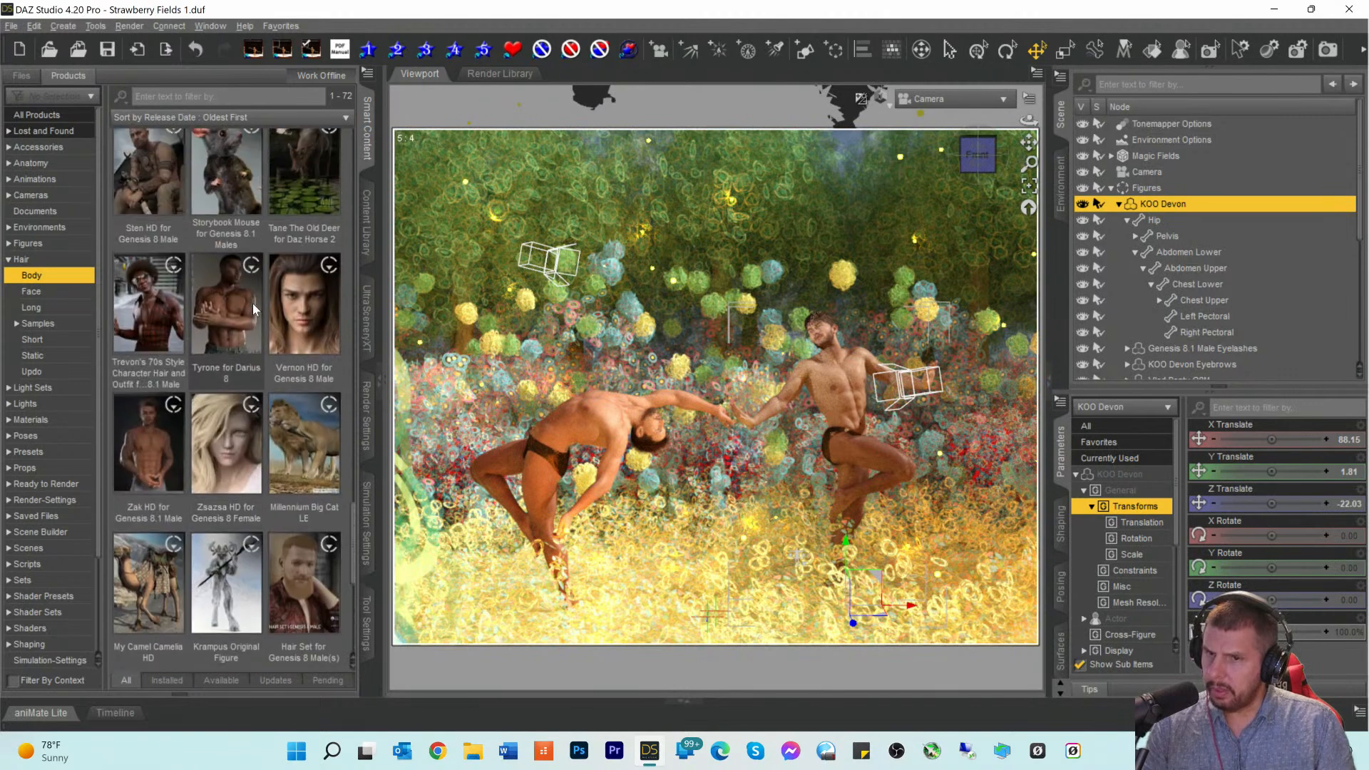
{"action": "scroll", "coordinate": [252, 302], "scroll_direction": "up", "scroll_amount": 8}
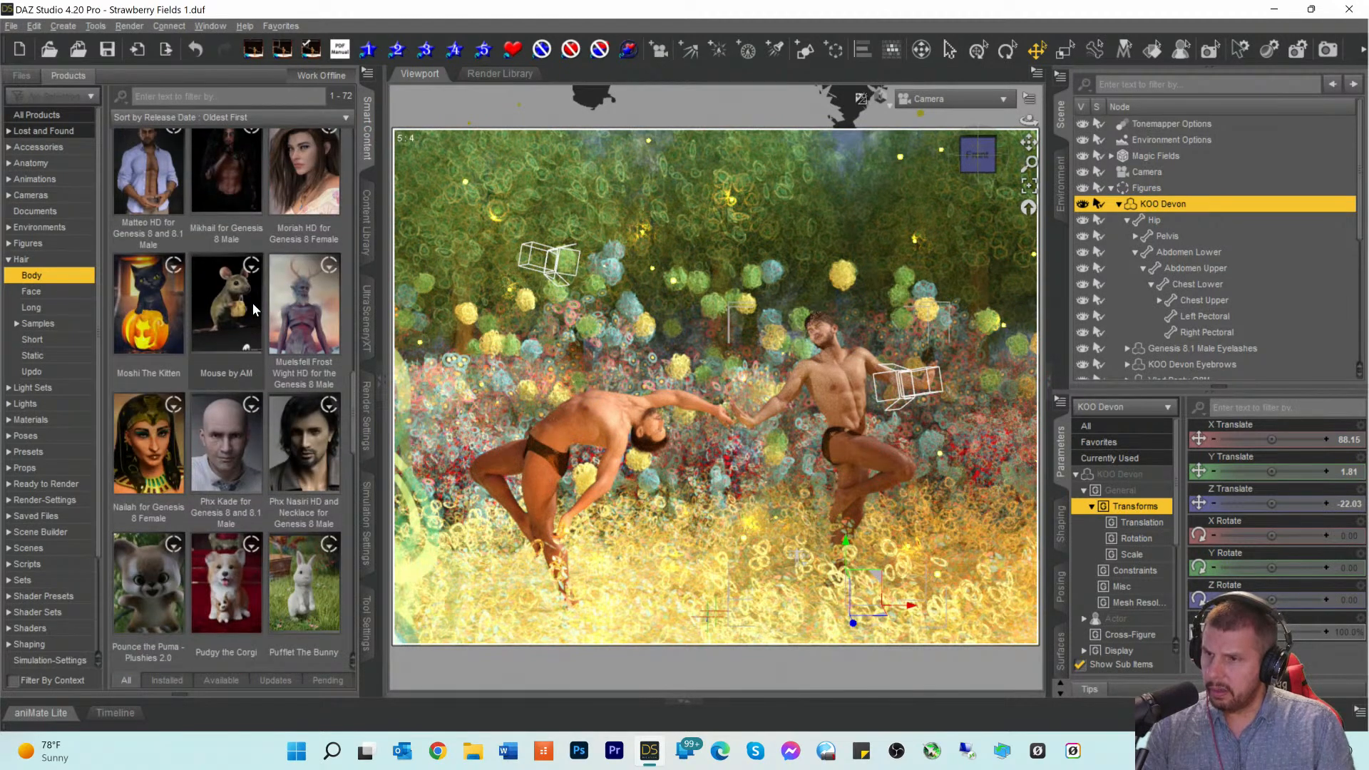
{"action": "scroll", "coordinate": [253, 308], "scroll_direction": "up", "scroll_amount": 2}
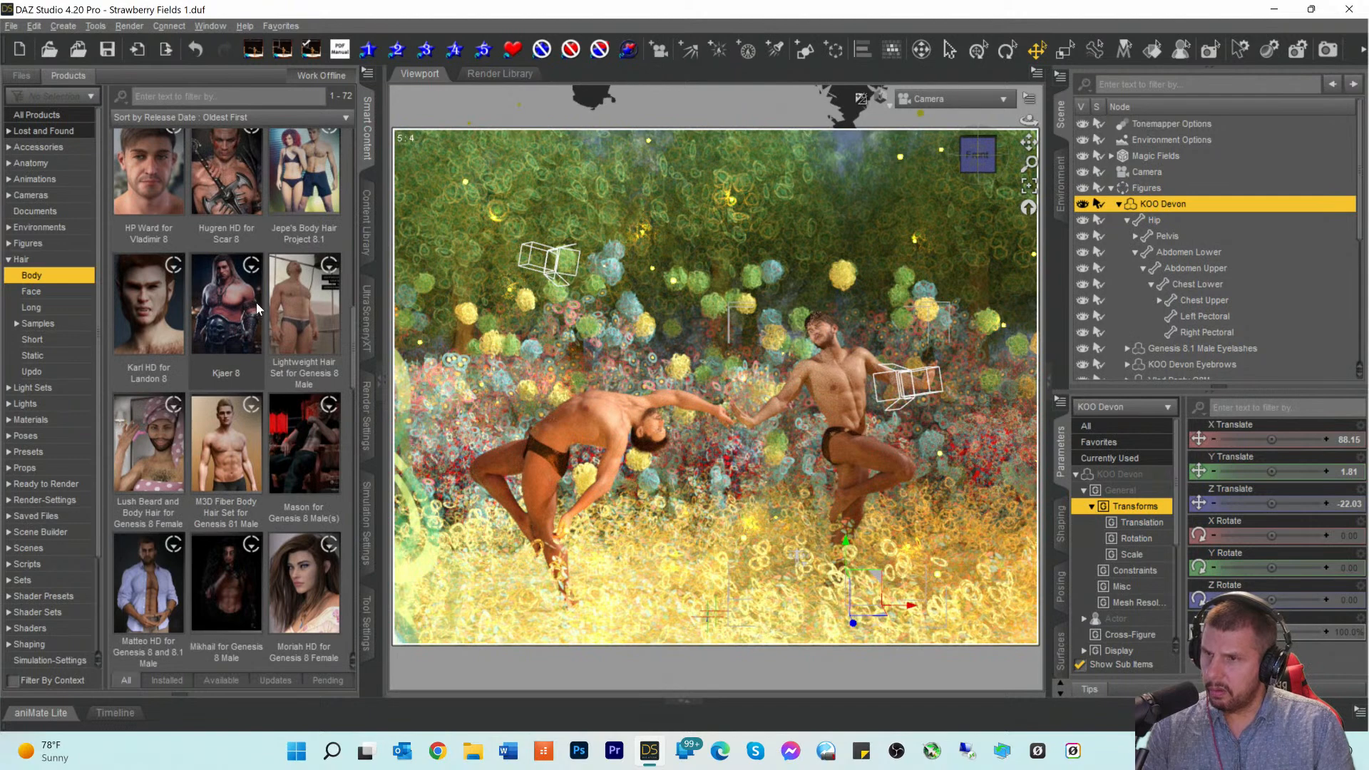
{"action": "scroll", "coordinate": [254, 307], "scroll_direction": "up", "scroll_amount": 5}
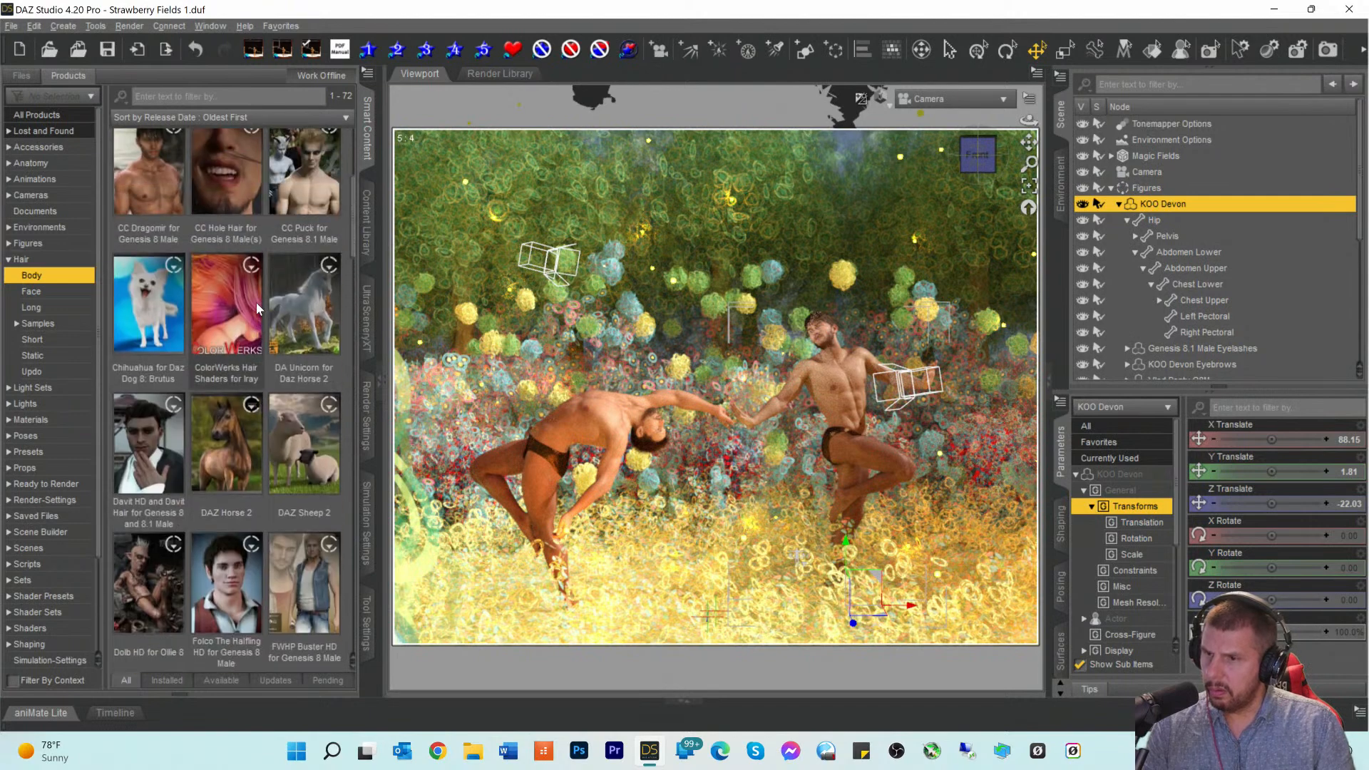
{"action": "scroll", "coordinate": [255, 302], "scroll_direction": "up", "scroll_amount": 4}
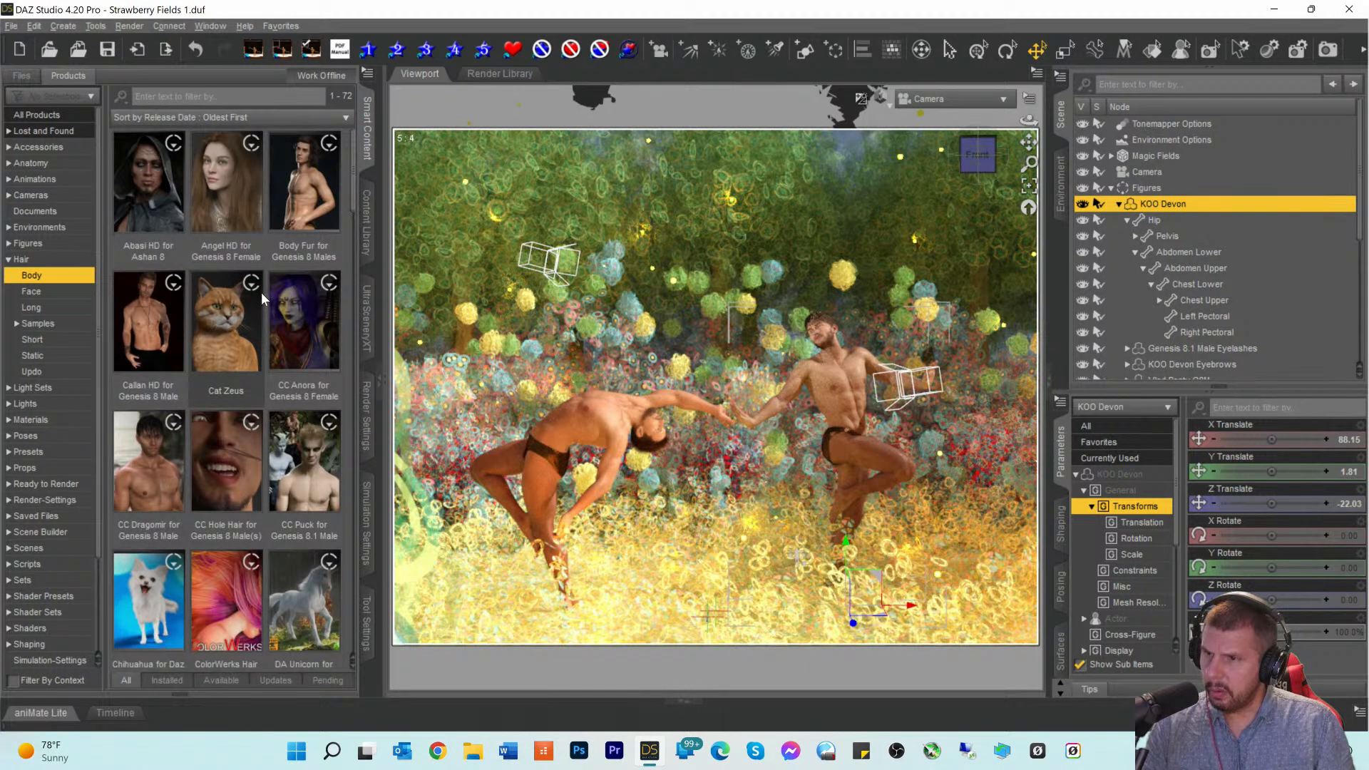
{"action": "scroll", "coordinate": [261, 292], "scroll_direction": "down", "scroll_amount": 10}
{"action": "scroll", "coordinate": [261, 293], "scroll_direction": "down", "scroll_amount": 8}
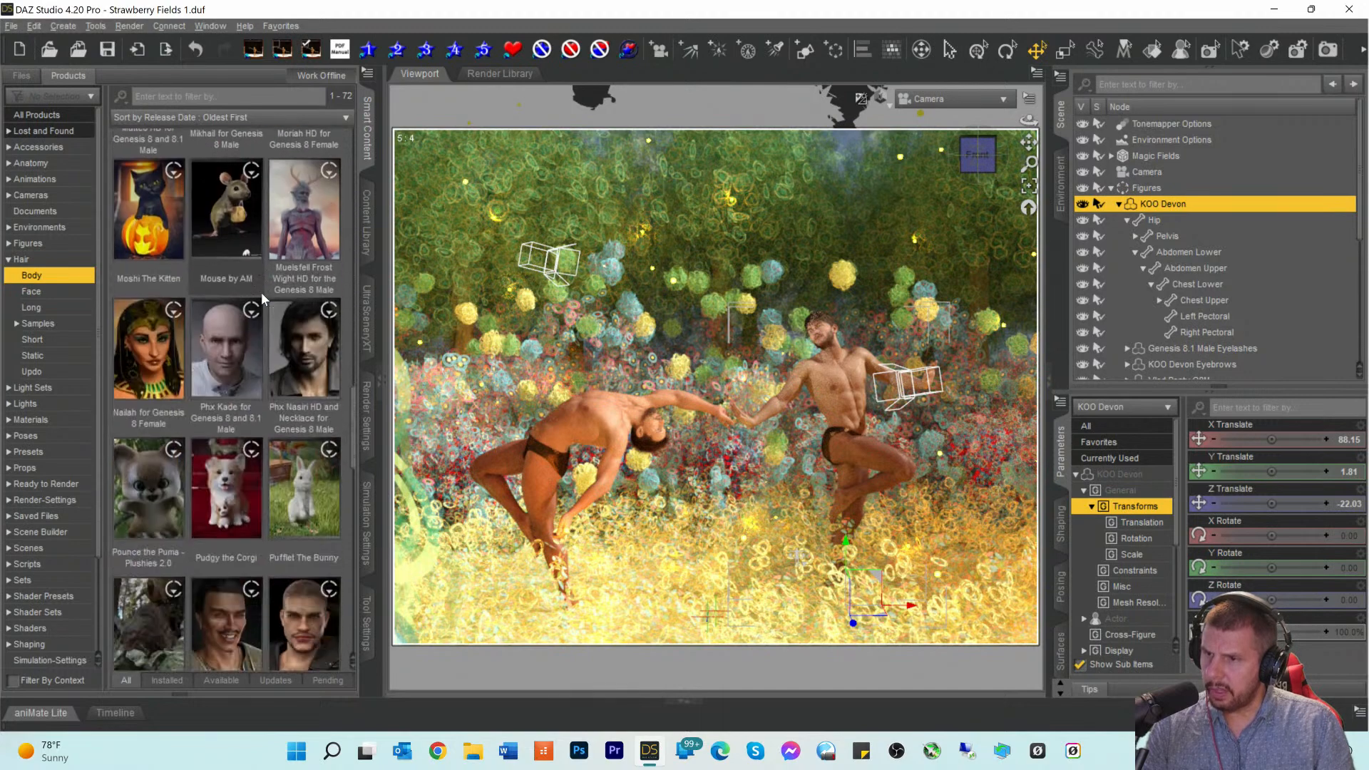
{"action": "scroll", "coordinate": [261, 292], "scroll_direction": "down", "scroll_amount": 8}
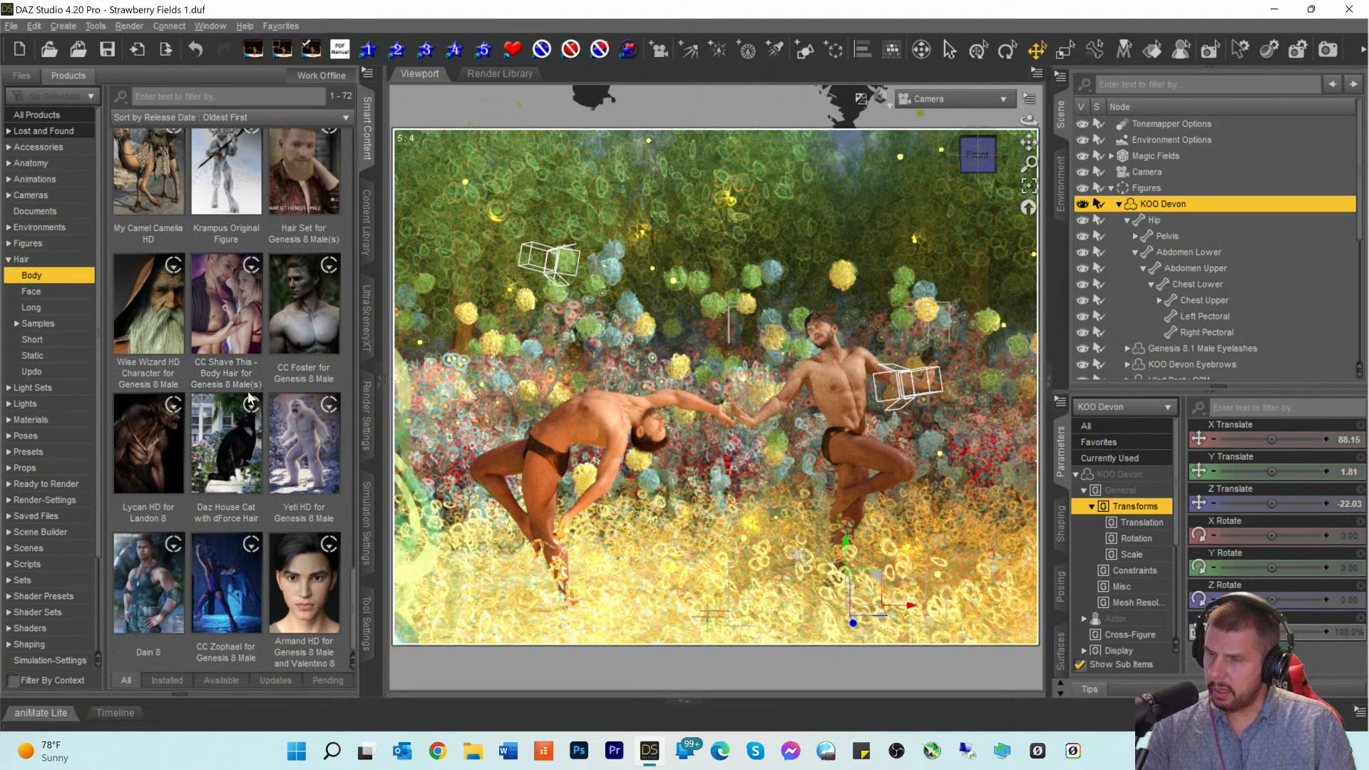
{"action": "mouse_move", "coordinate": [249, 401]}
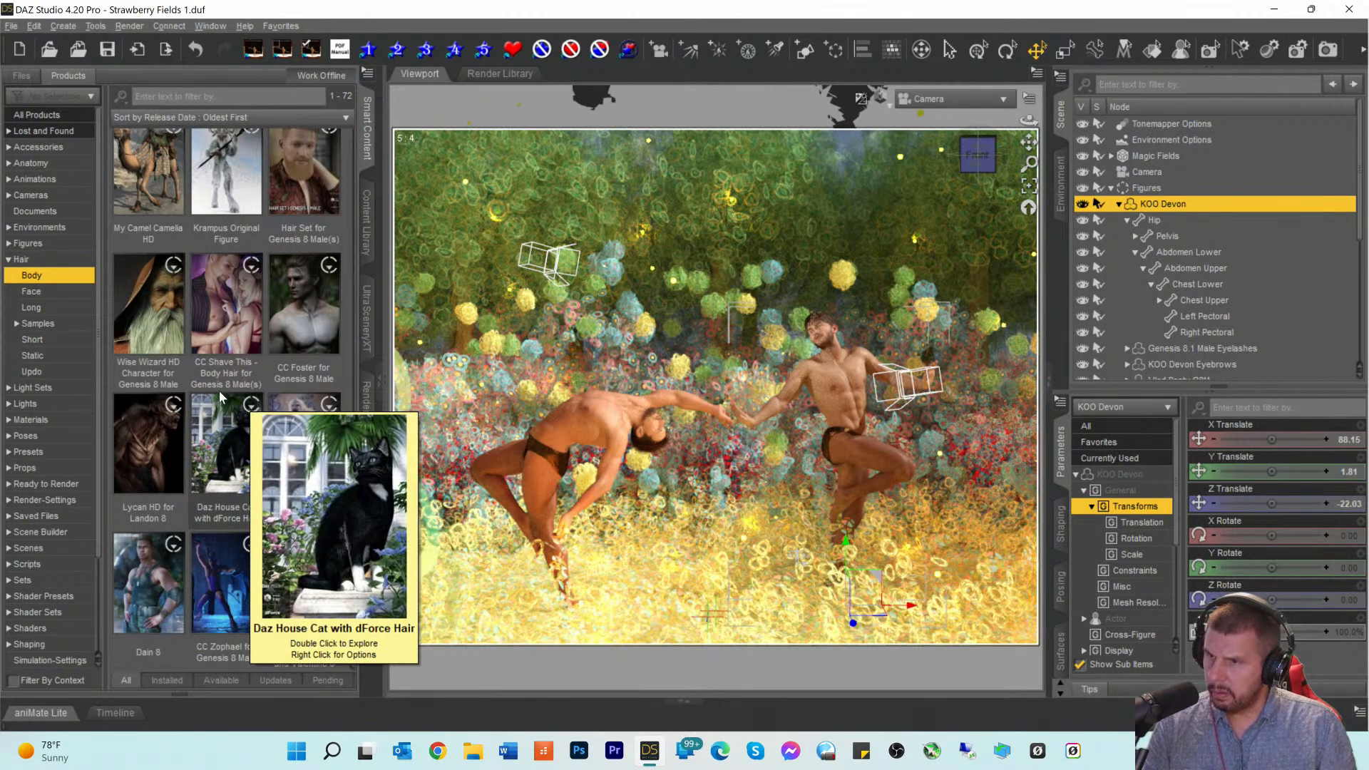
{"action": "mouse_move", "coordinate": [269, 308]}
{"action": "scroll", "coordinate": [302, 310], "scroll_direction": "up", "scroll_amount": 3}
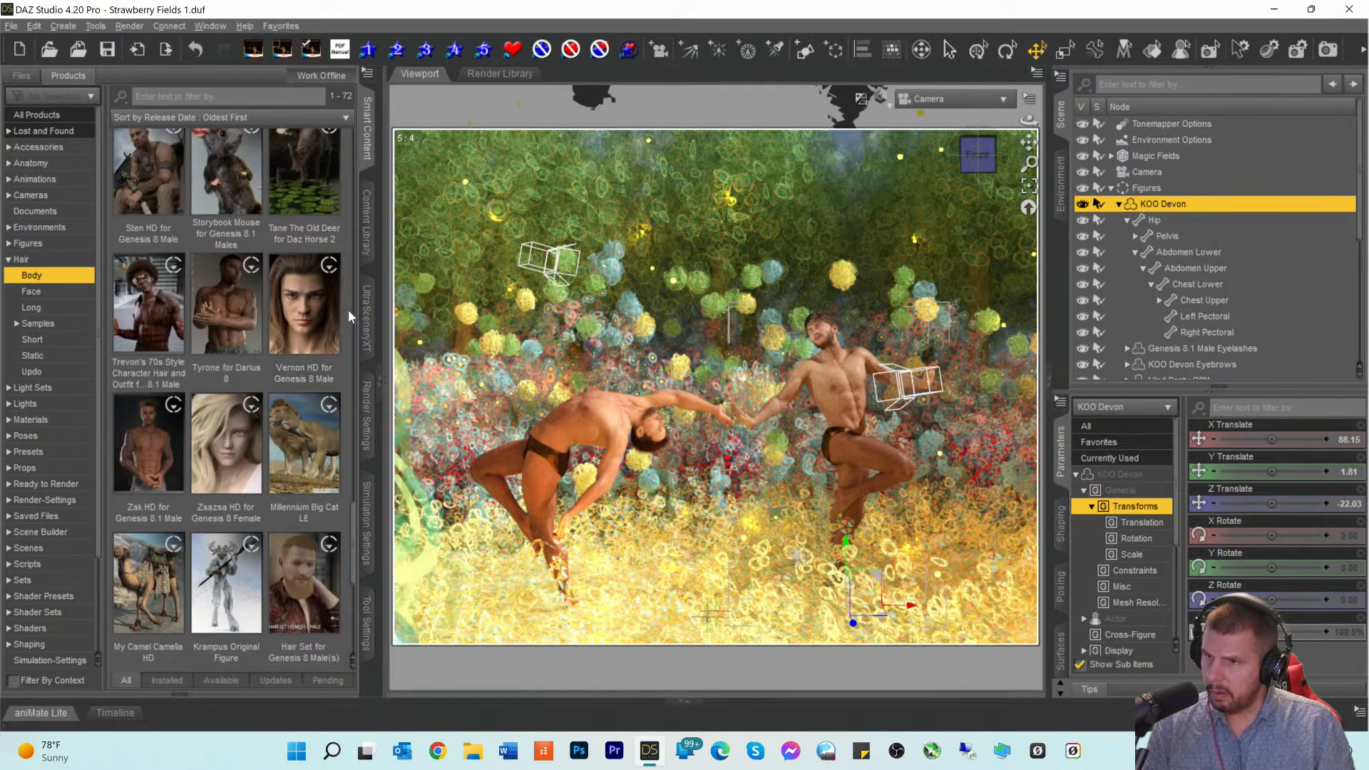
{"action": "scroll", "coordinate": [349, 314], "scroll_direction": "up", "scroll_amount": 3}
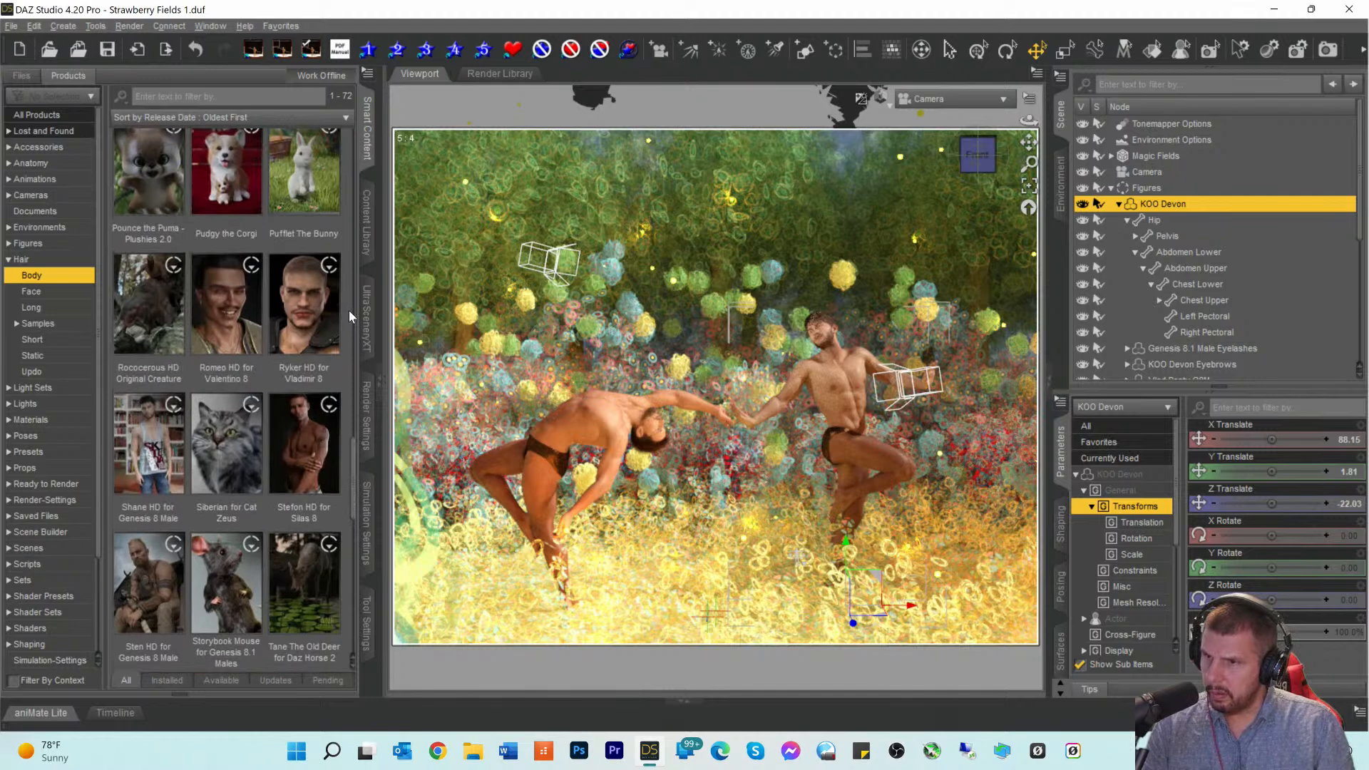
{"action": "scroll", "coordinate": [350, 315], "scroll_direction": "up", "scroll_amount": 3}
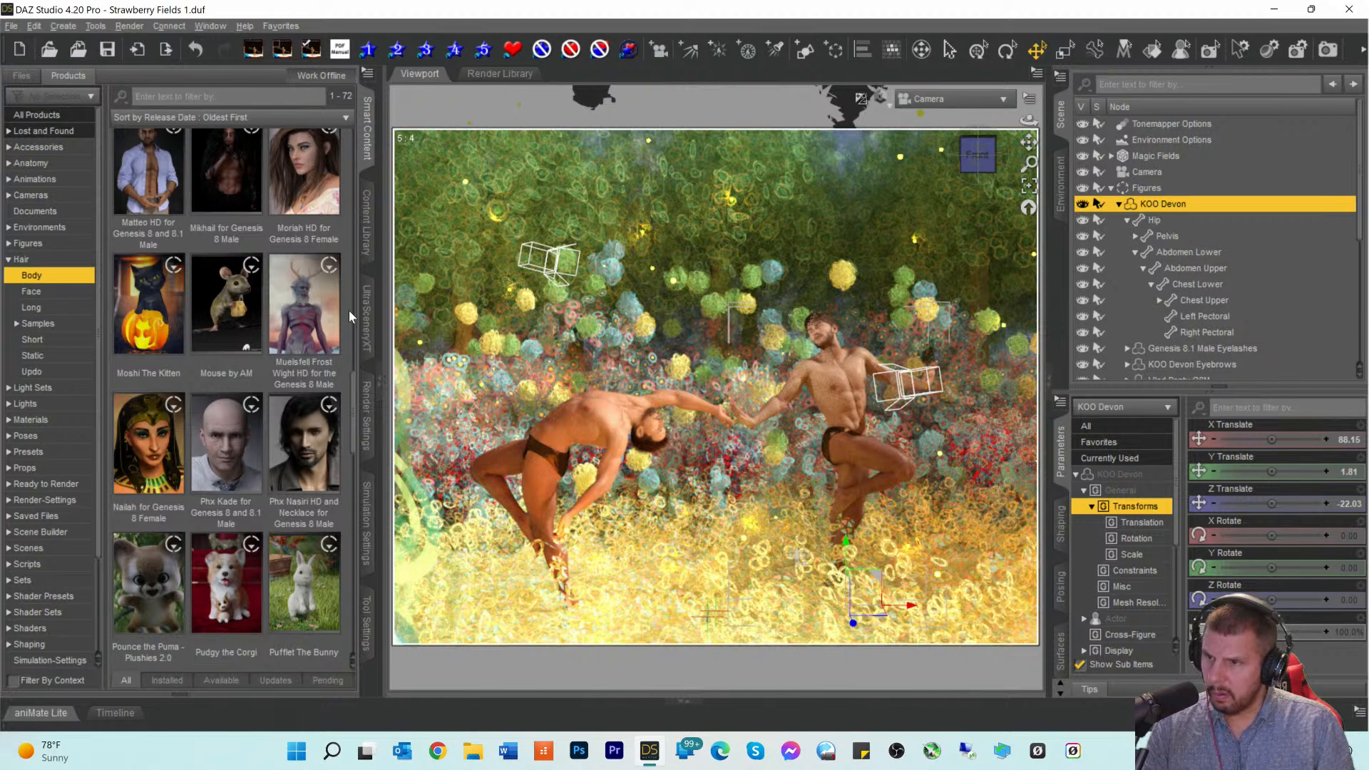
{"action": "scroll", "coordinate": [348, 310], "scroll_direction": "up", "scroll_amount": 3}
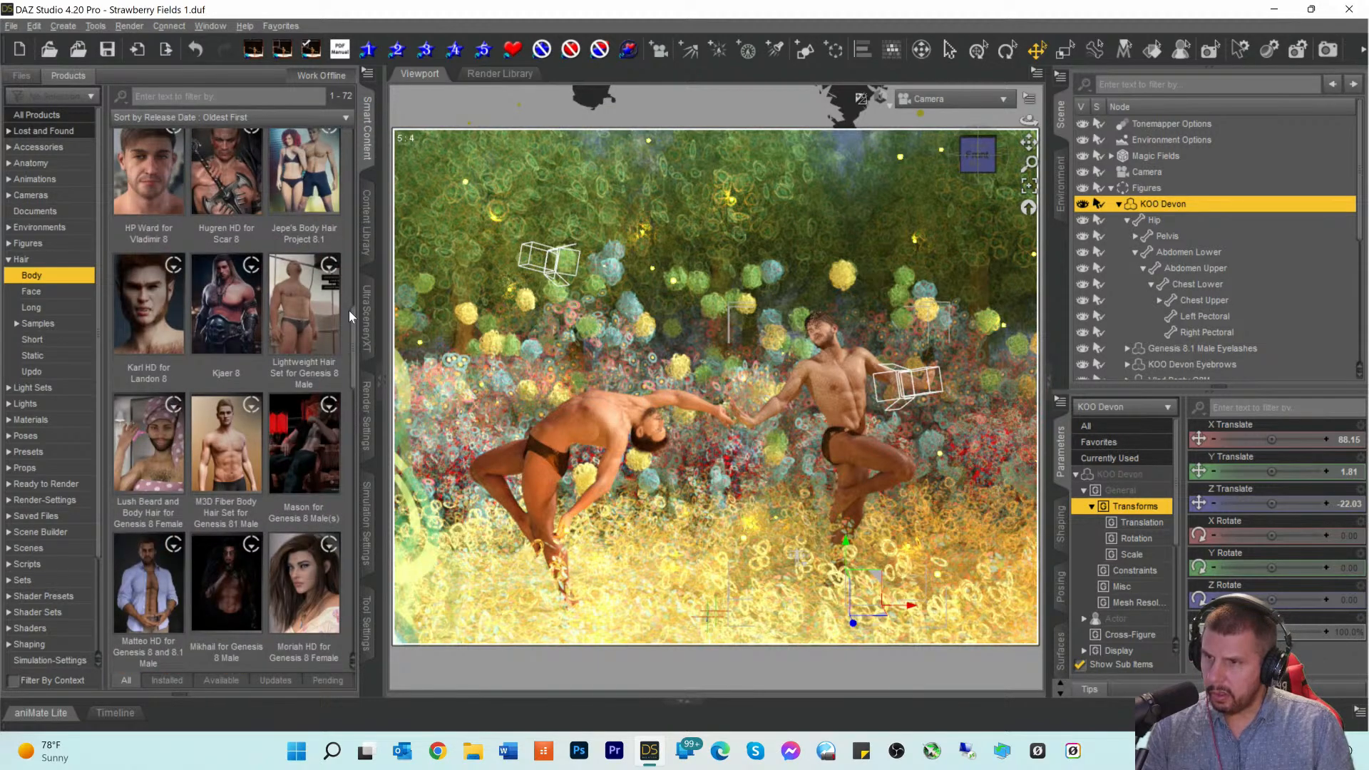
{"action": "scroll", "coordinate": [348, 311], "scroll_direction": "up", "scroll_amount": 3}
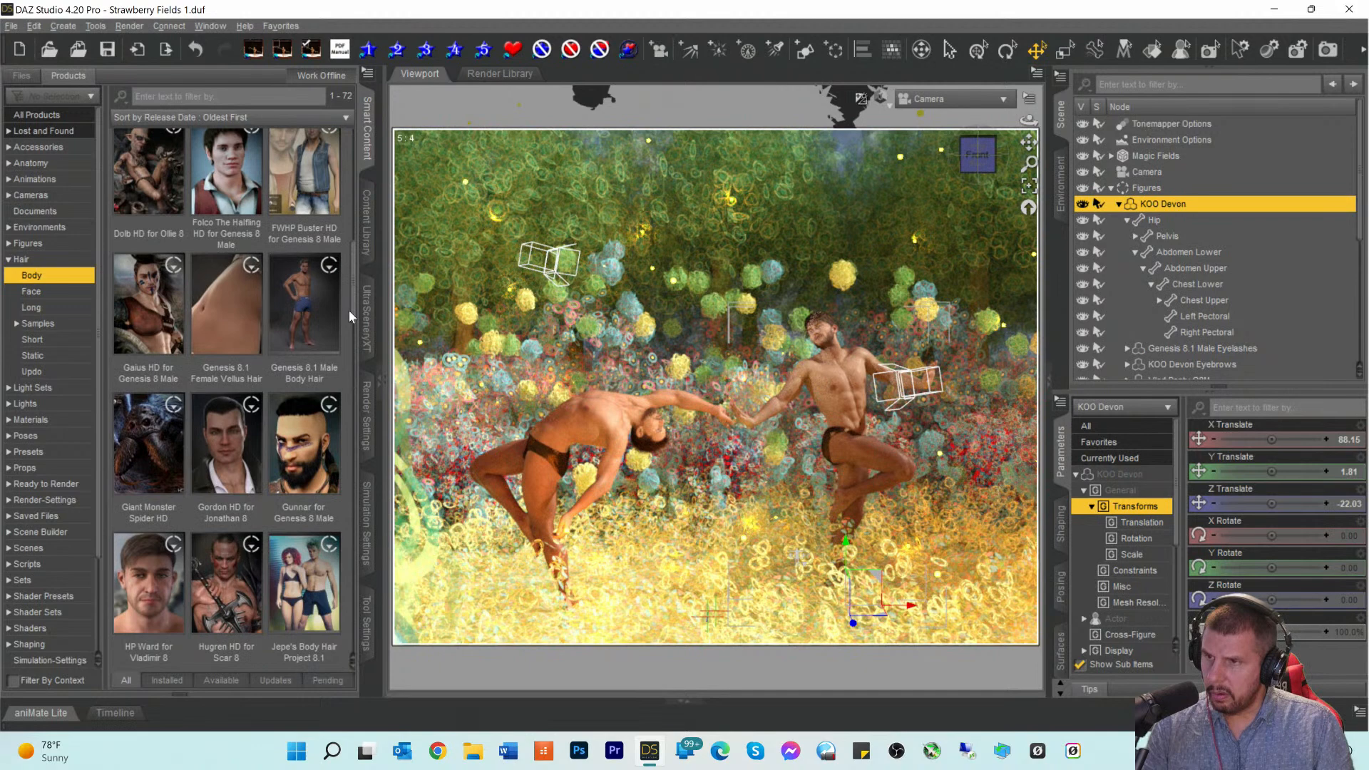
{"action": "scroll", "coordinate": [348, 310], "scroll_direction": "up", "scroll_amount": 3}
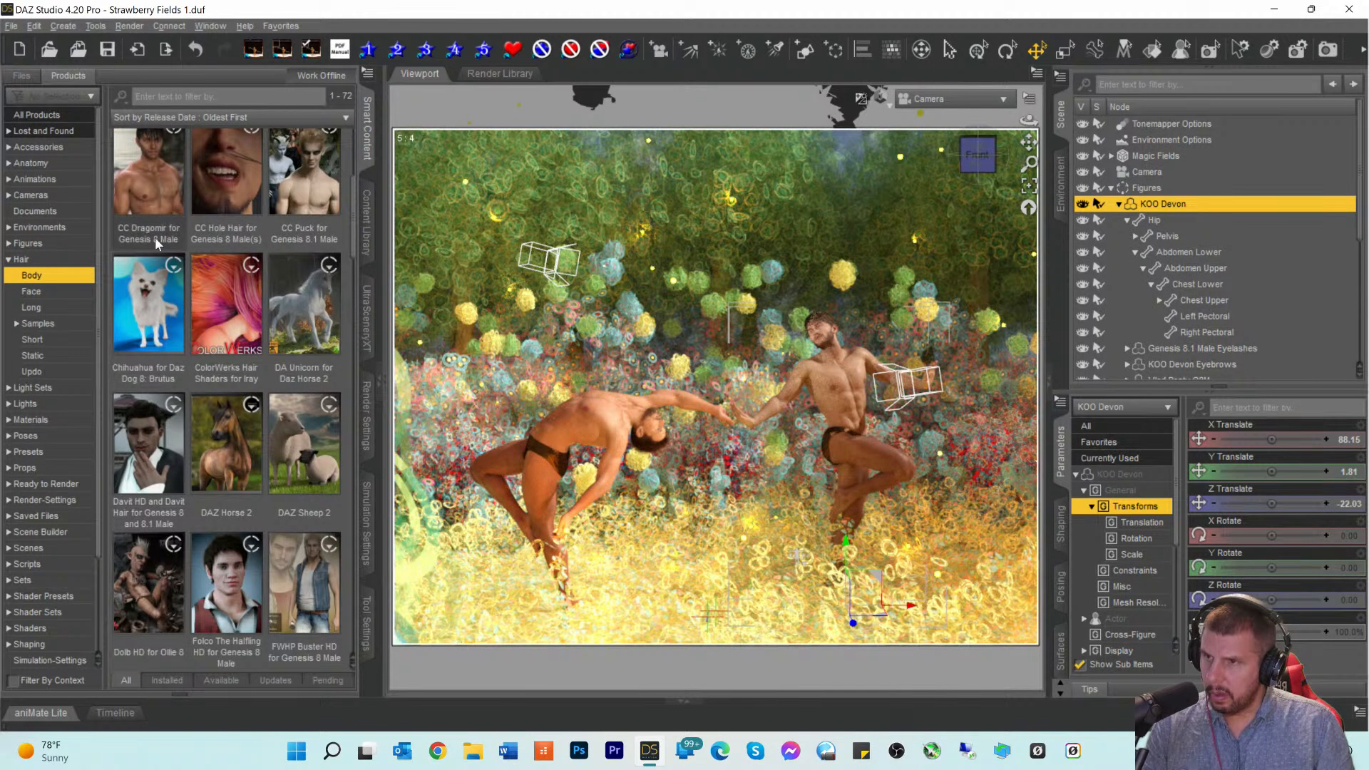
{"action": "left_click", "coordinate": [156, 204]}
{"action": "double_click", "coordinate": [272, 208]}
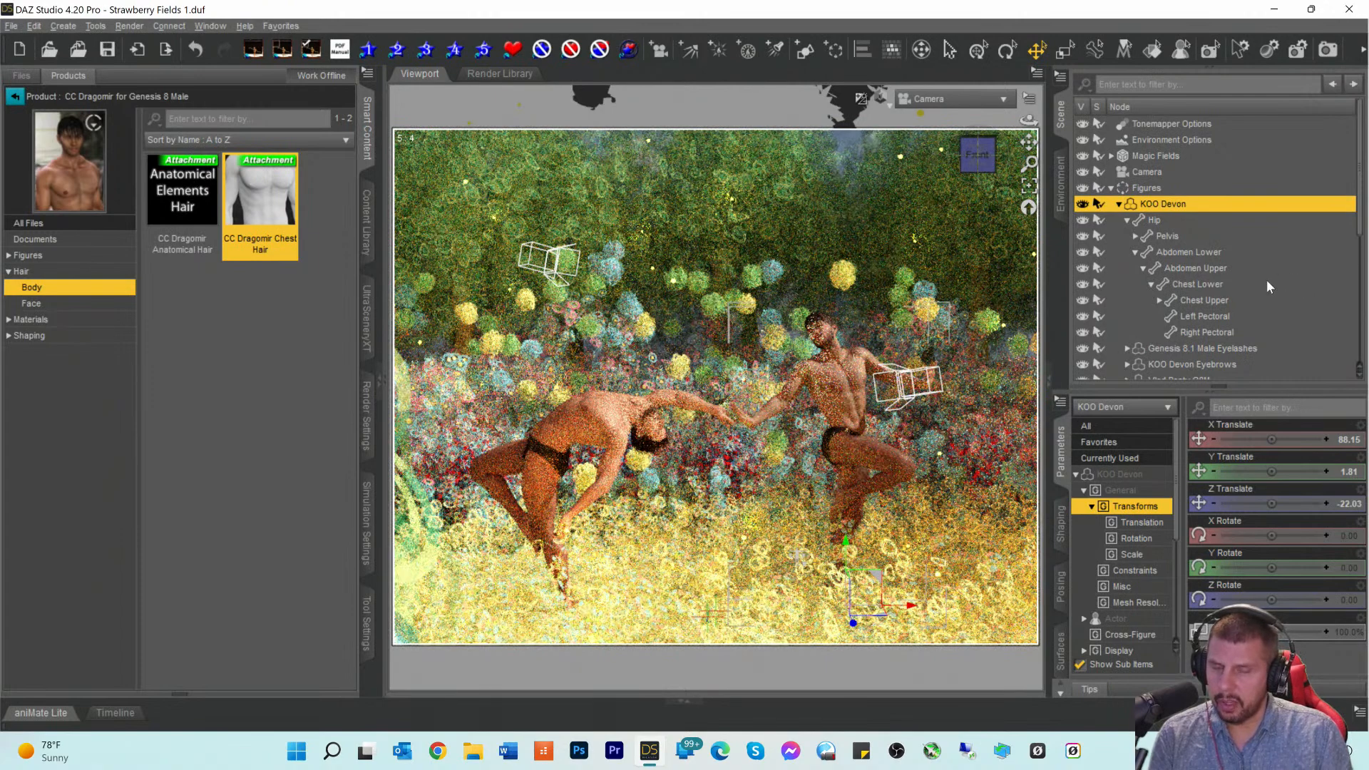
Step: Load CC Dragomir Chest Hair onto the KOO Matthieu figure and save the scene
{"action": "scroll", "coordinate": [1167, 261], "scroll_direction": "down", "scroll_amount": 3}
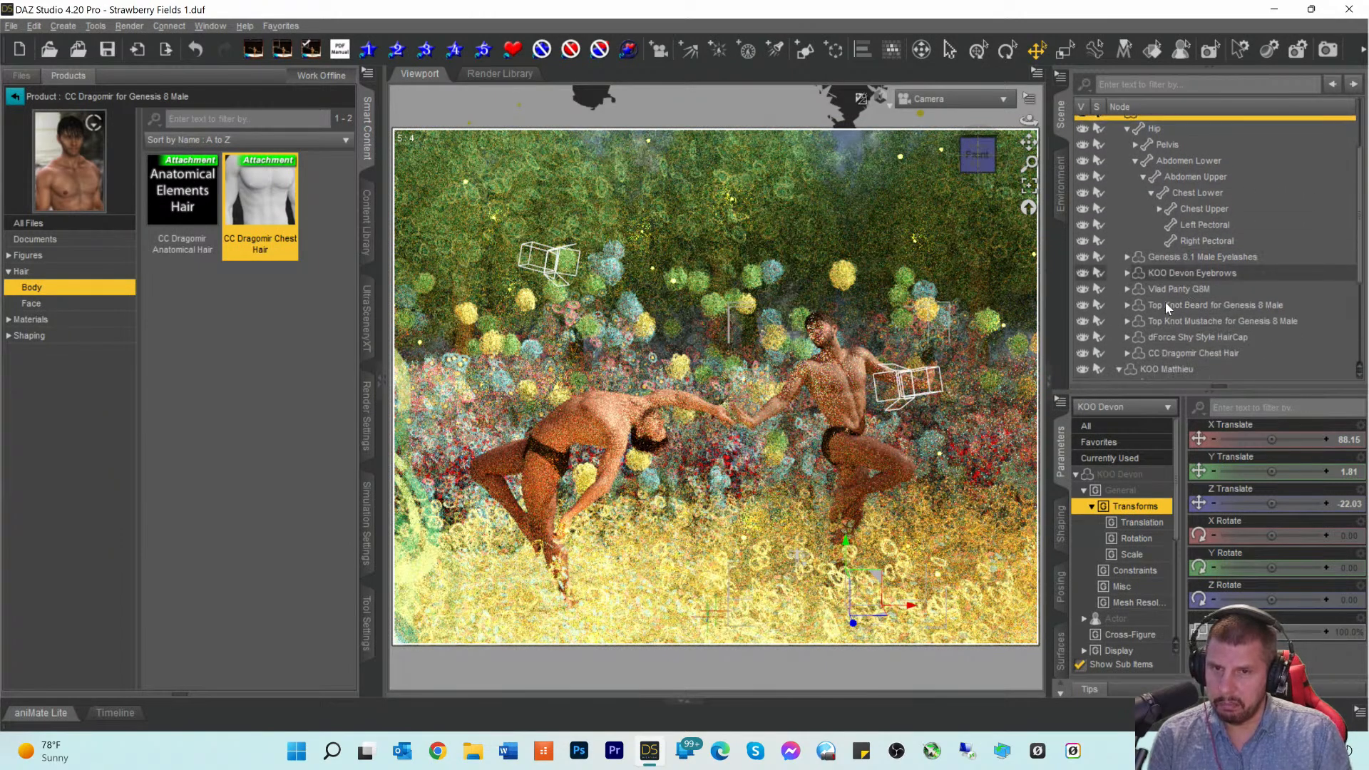
{"action": "left_click", "coordinate": [1154, 323]}
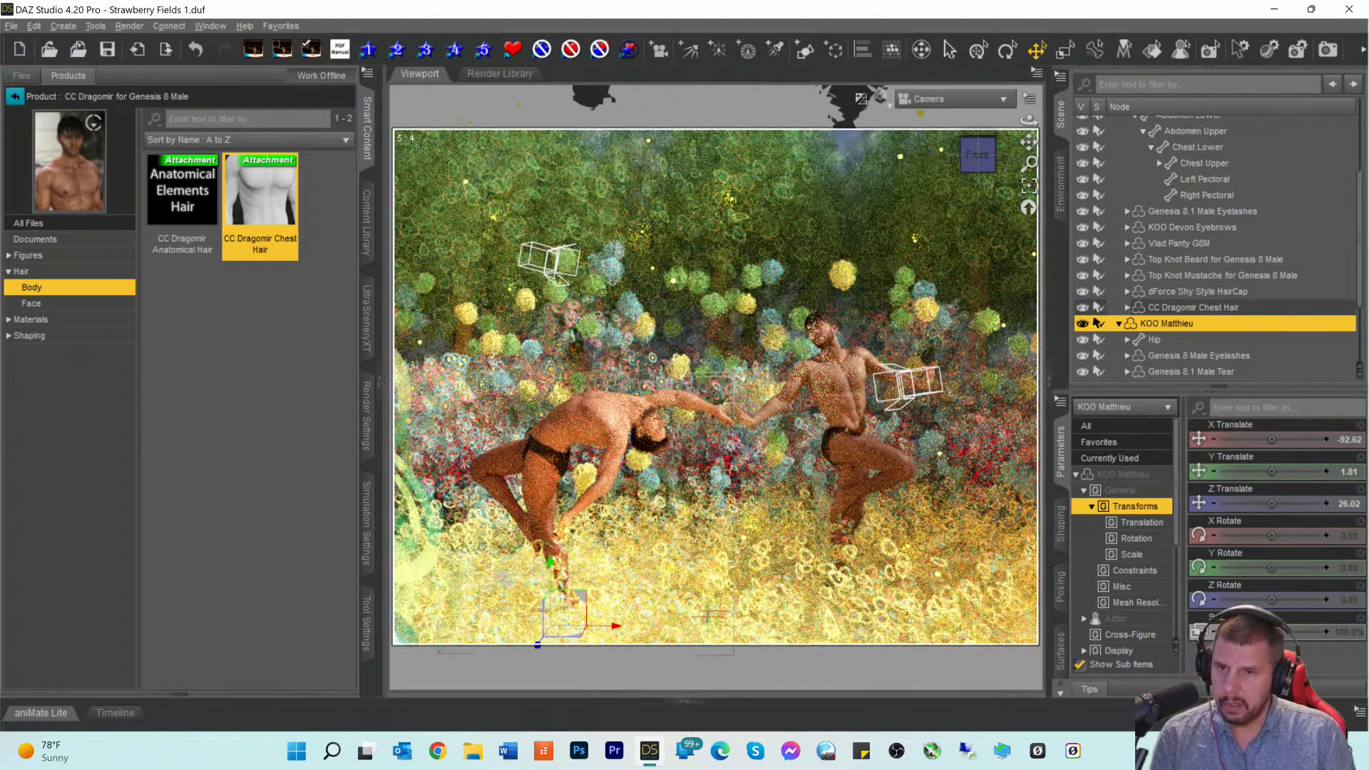
{"action": "mouse_move", "coordinate": [266, 183]}
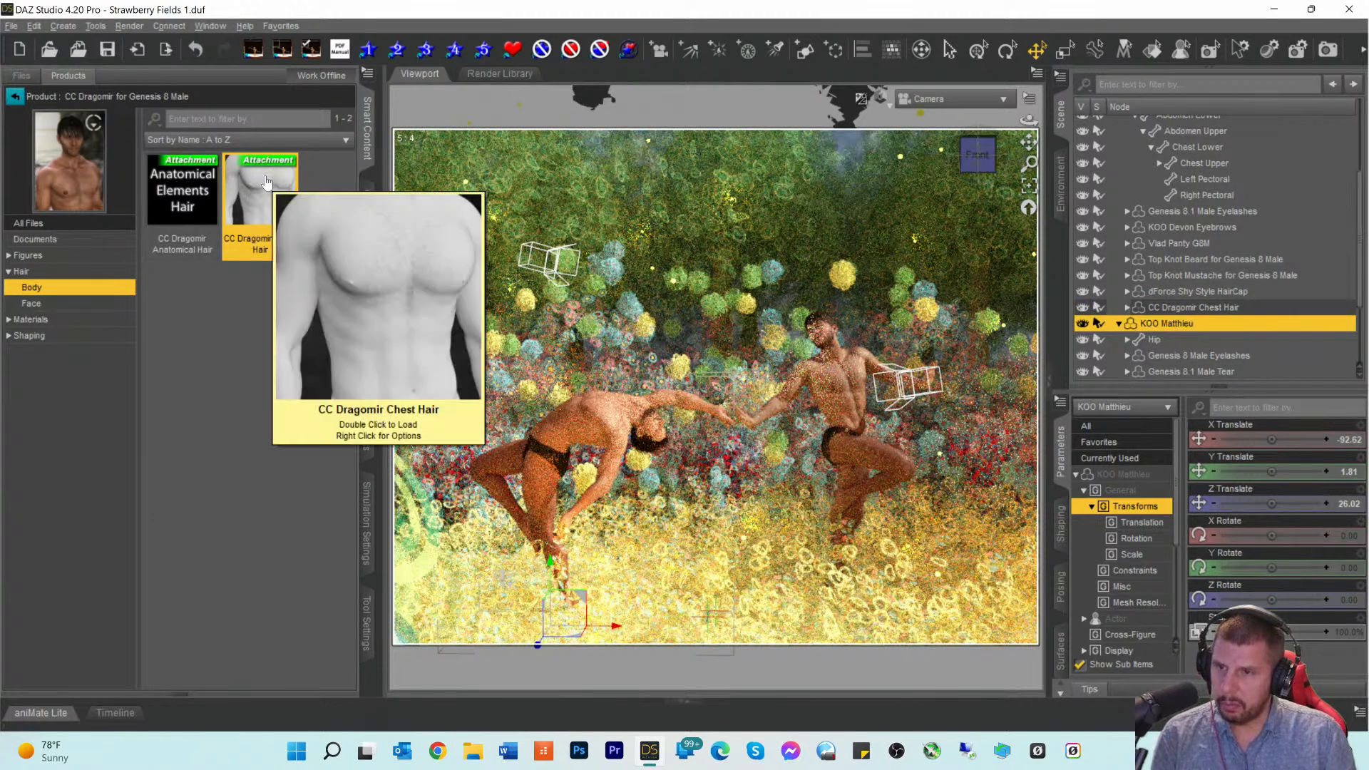
{"action": "double_click", "coordinate": [264, 183]}
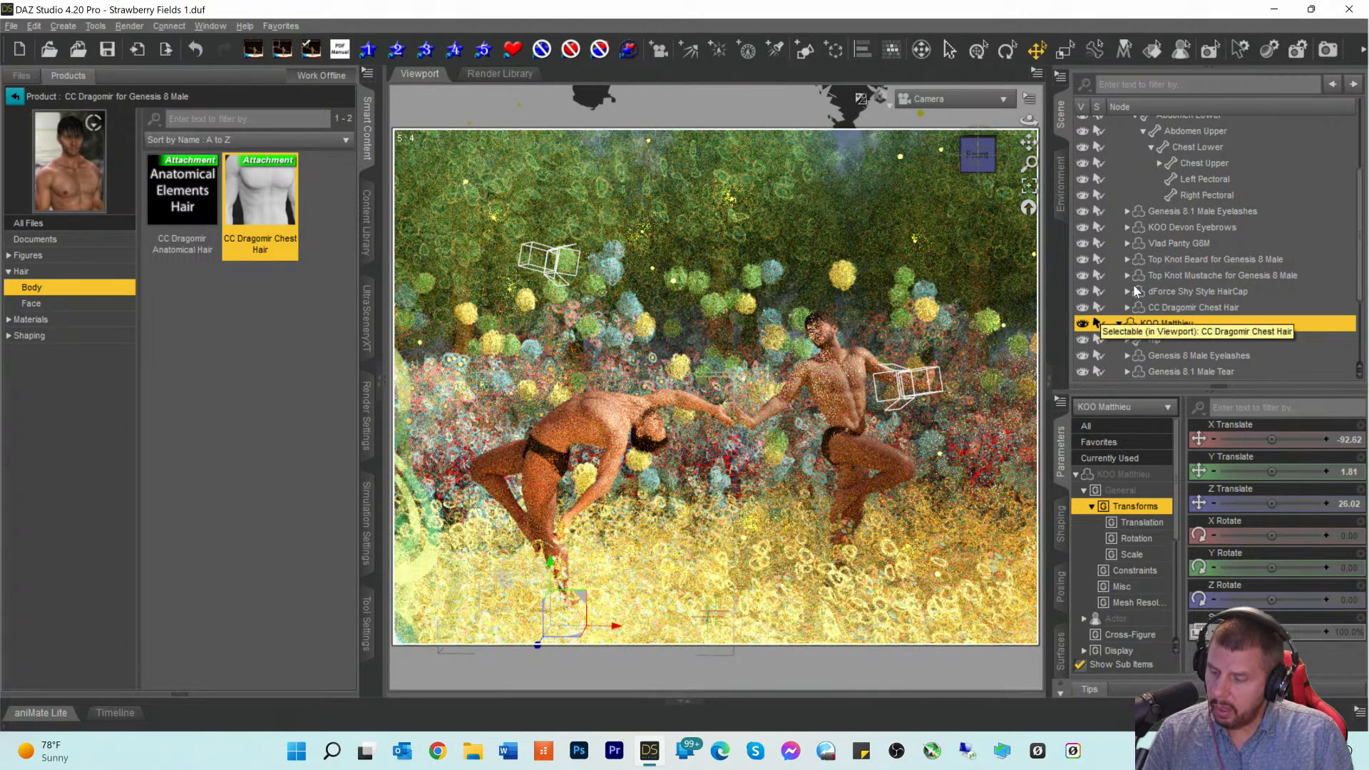
{"action": "key", "text": "ctrl+s"}
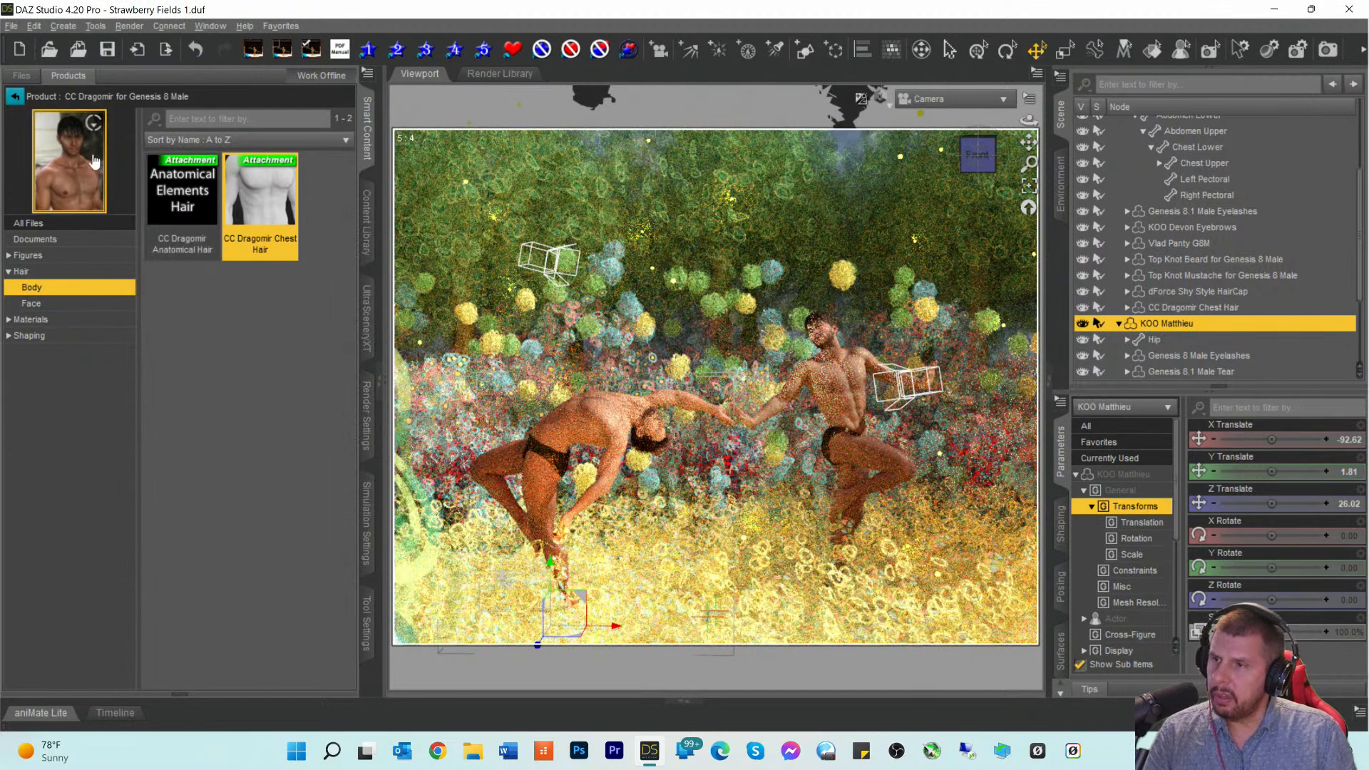
{"action": "left_click", "coordinate": [15, 96]}
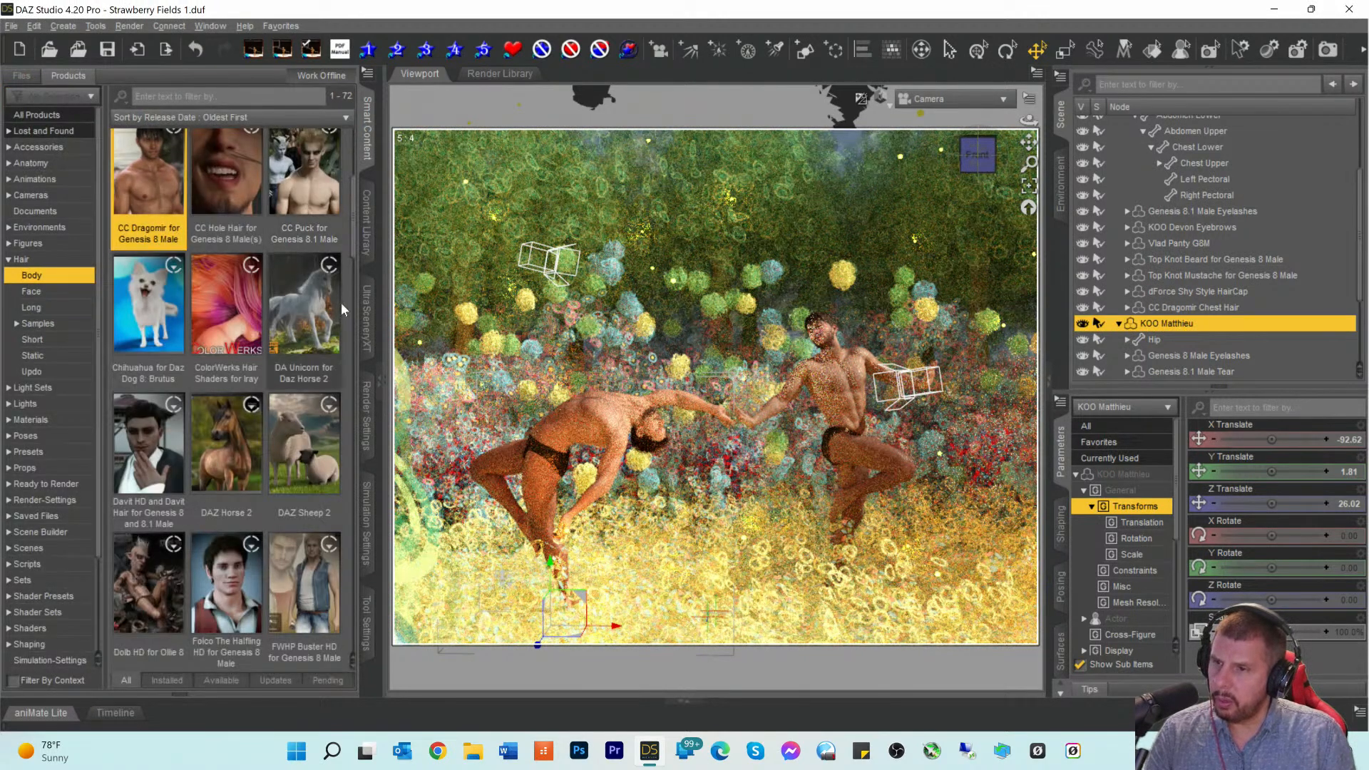
Step: Set the Iray Instancing Optimization to Memory in the render settings
{"action": "left_click", "coordinate": [367, 417]}
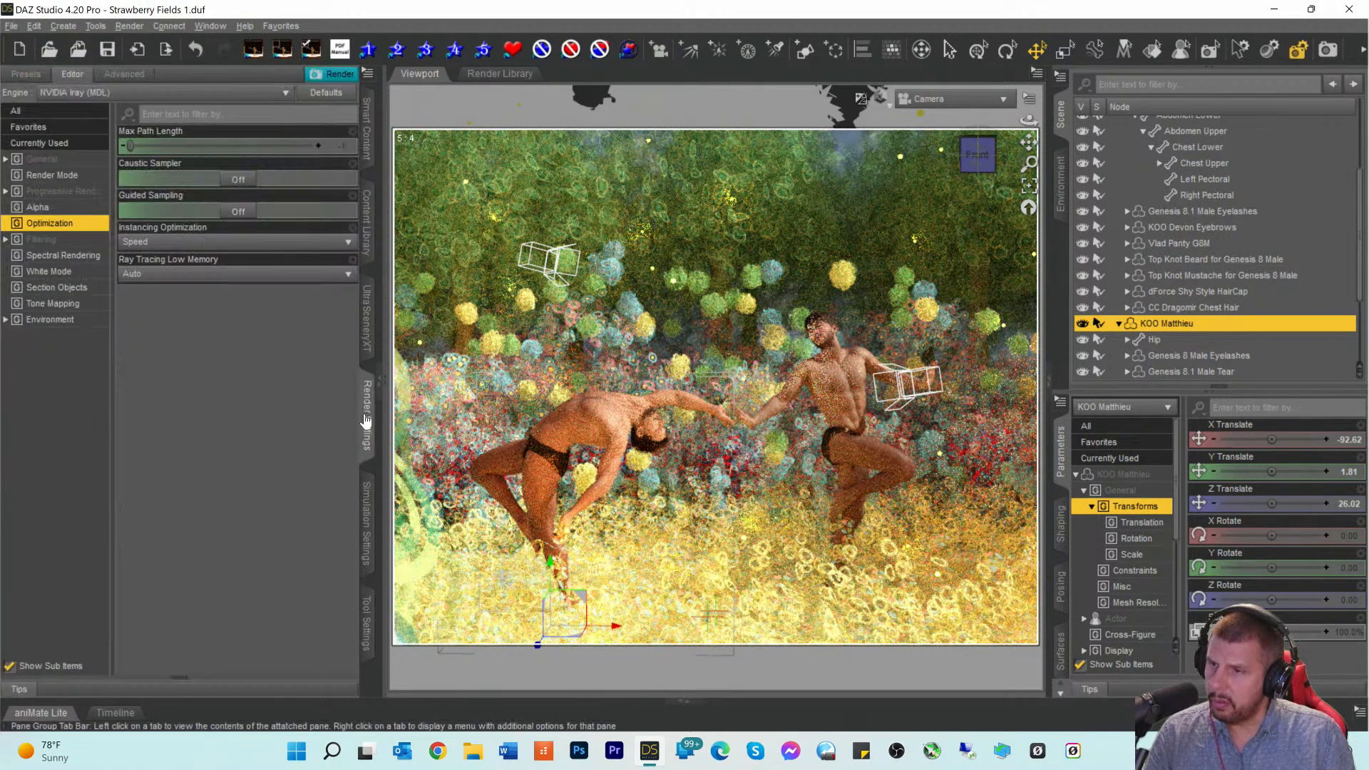
{"action": "left_click", "coordinate": [169, 242]}
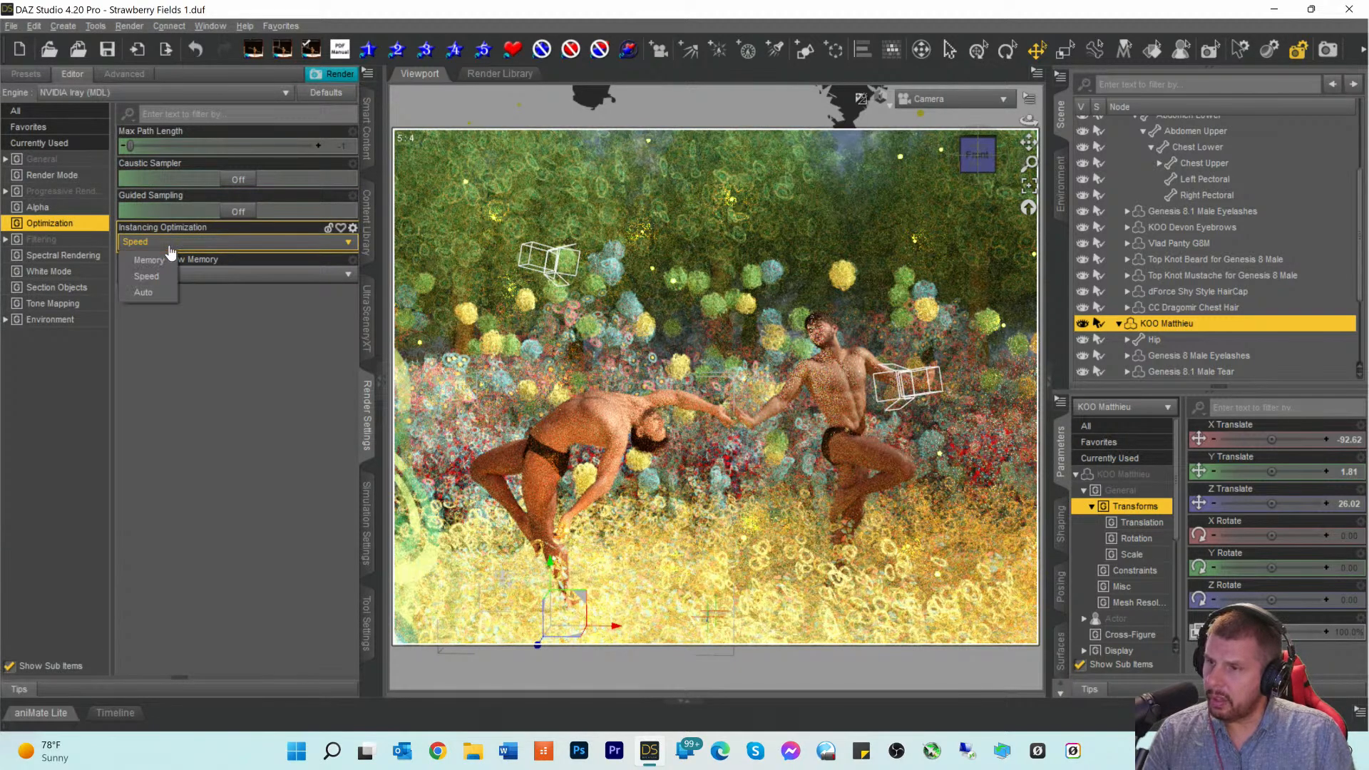
{"action": "left_click", "coordinate": [156, 257]}
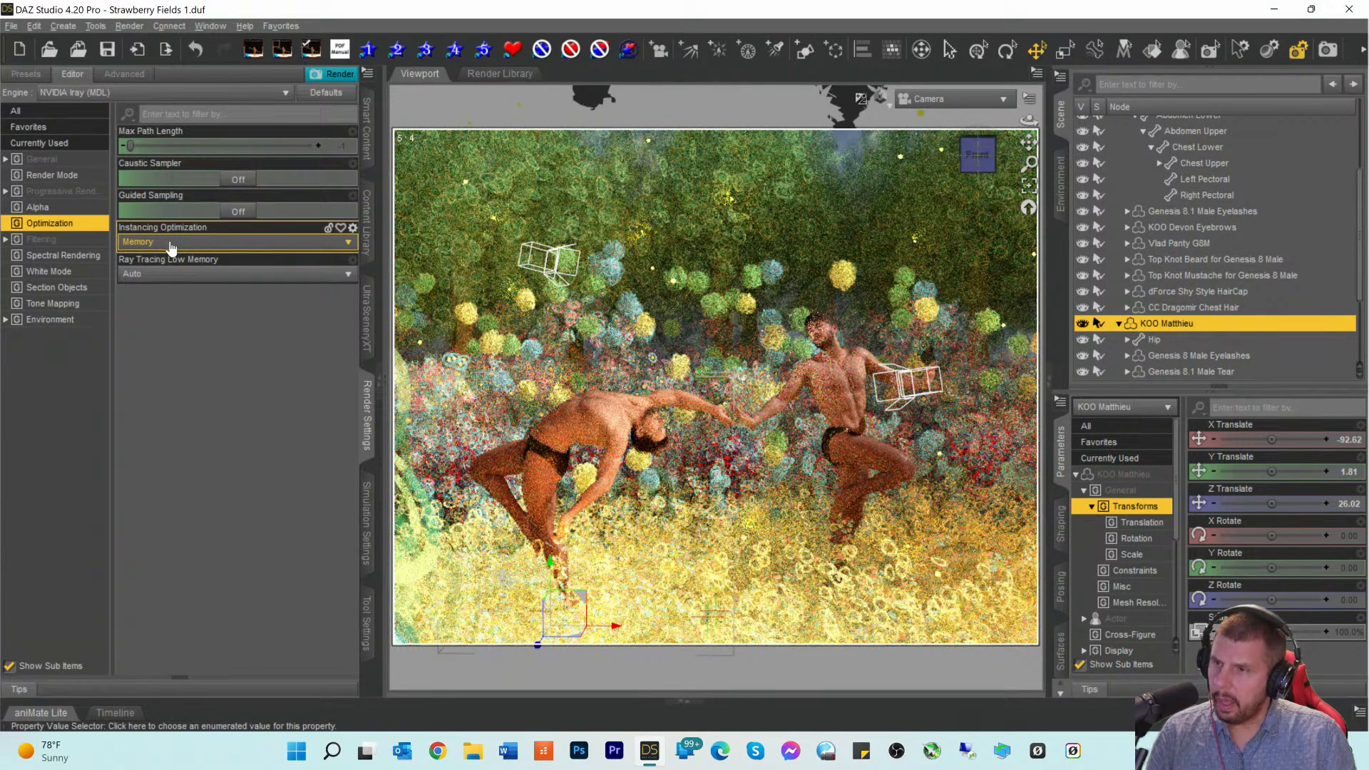
Step: Raise the progressive rendering limits to 15000 Max Samples and a Max Time of 259200 seconds
{"action": "left_click", "coordinate": [45, 192]}
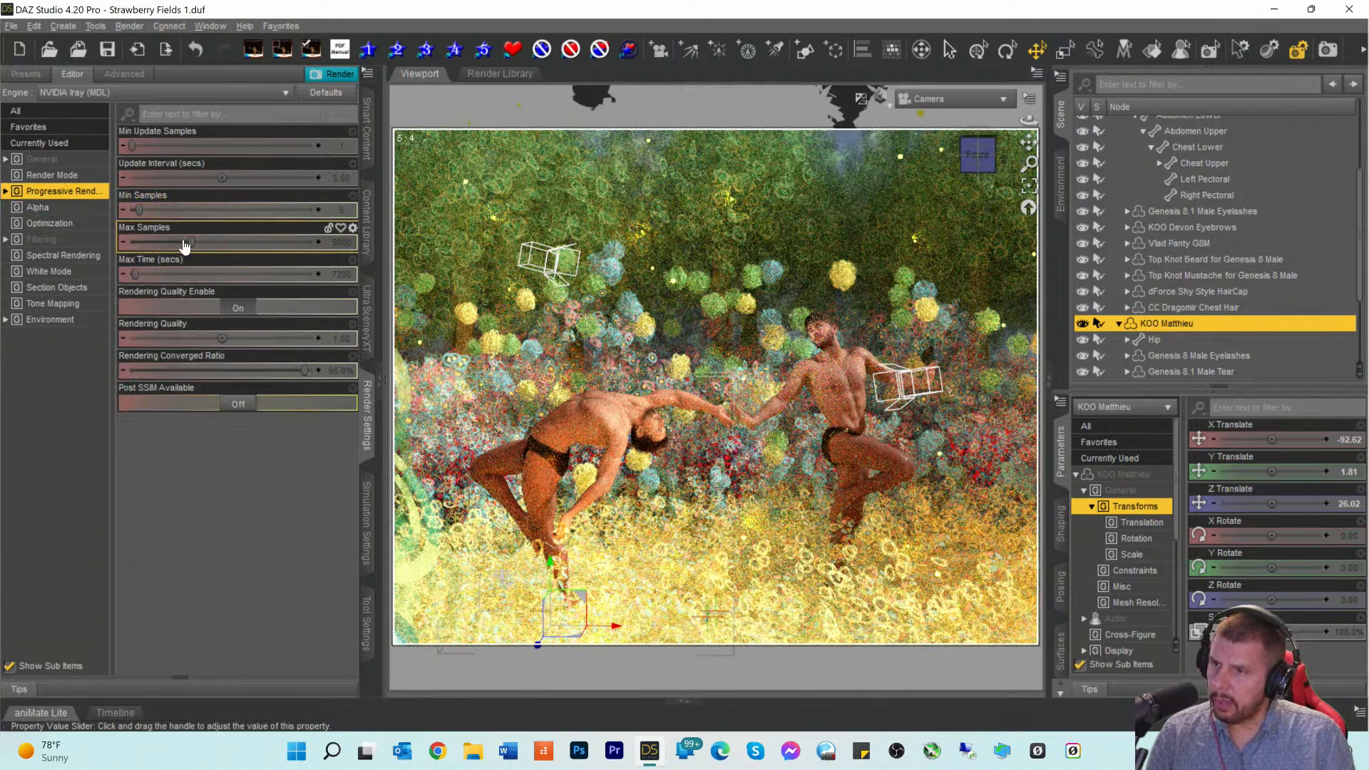
{"action": "left_click_drag", "start_coordinate": [188, 242], "coordinate": [314, 242]}
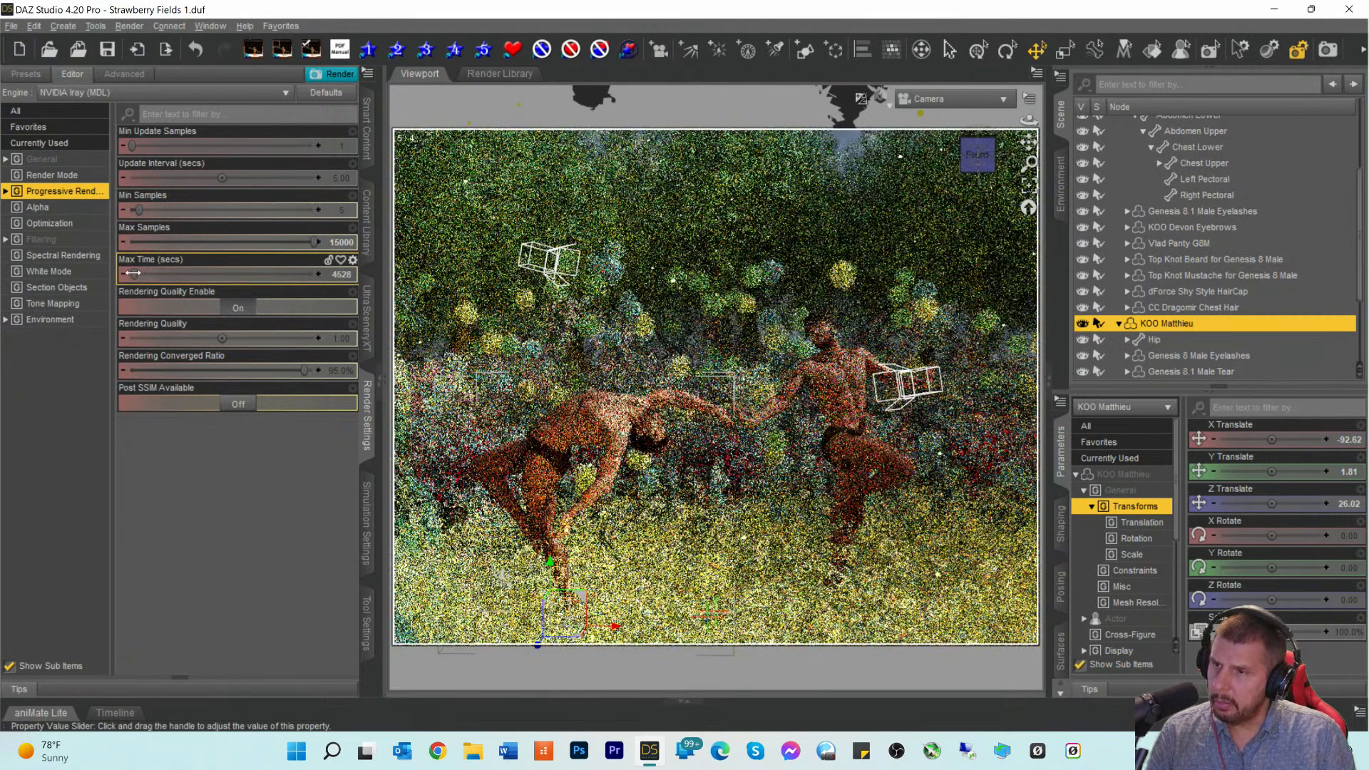
{"action": "left_click_drag", "start_coordinate": [135, 274], "coordinate": [317, 275]}
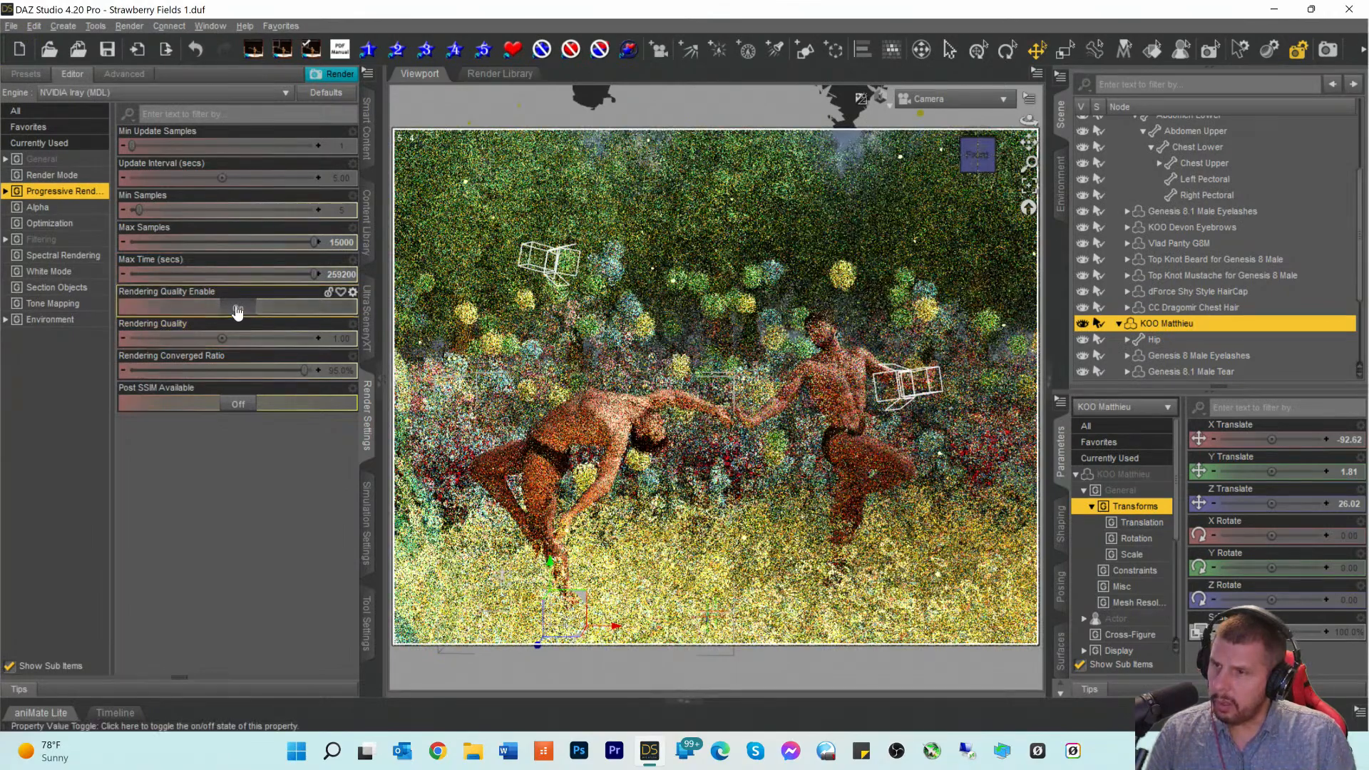
Step: Turn Rendering Quality Enable off in the progressive rendering settings and start the final render of the scene
{"action": "left_click", "coordinate": [237, 308]}
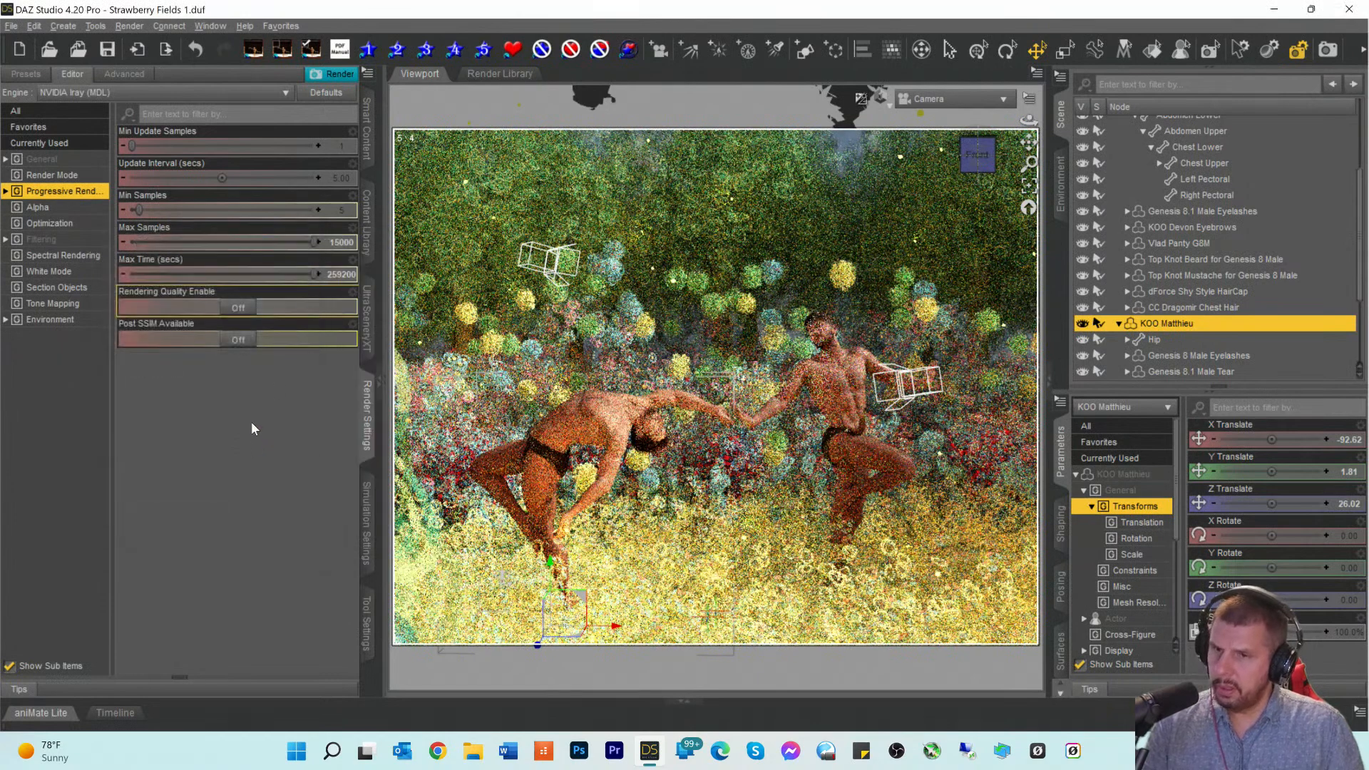
{"action": "left_click", "coordinate": [43, 161]}
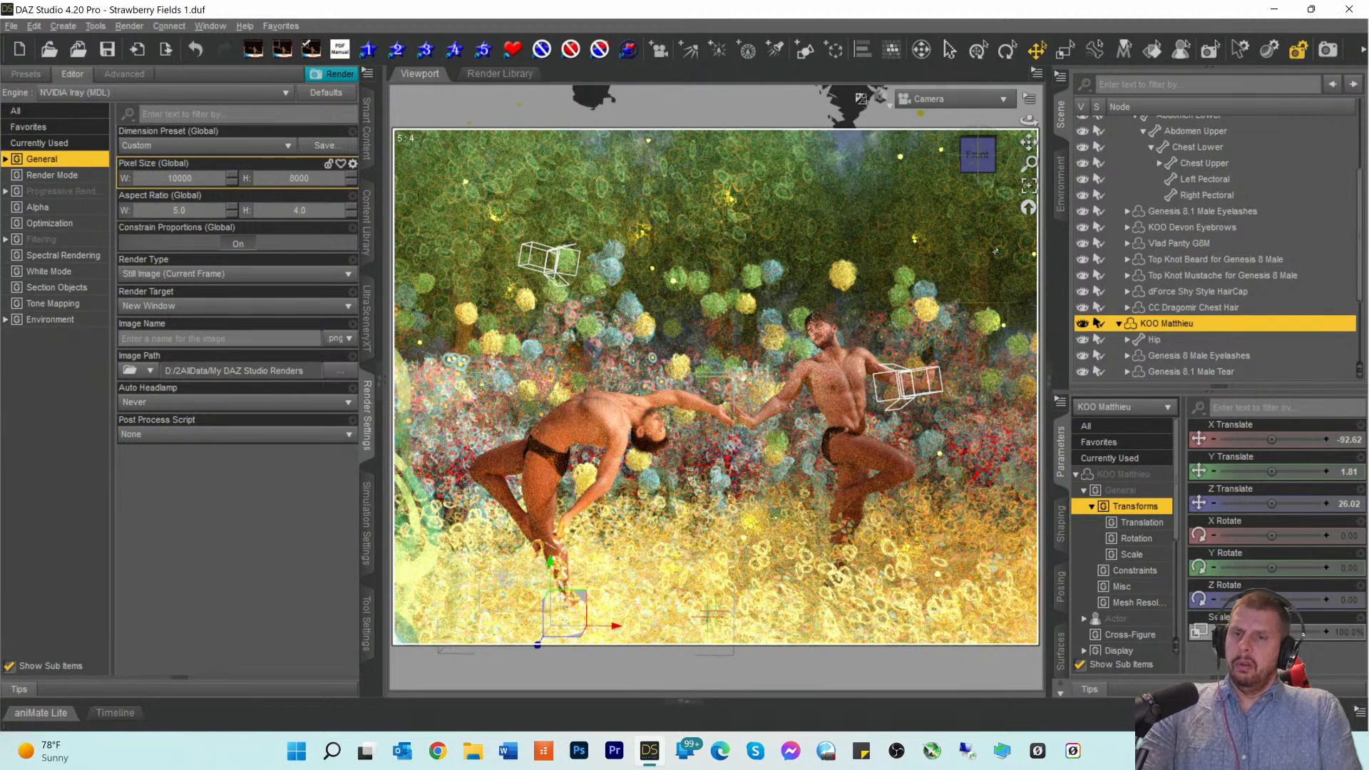
{"action": "left_click", "coordinate": [1329, 55]}
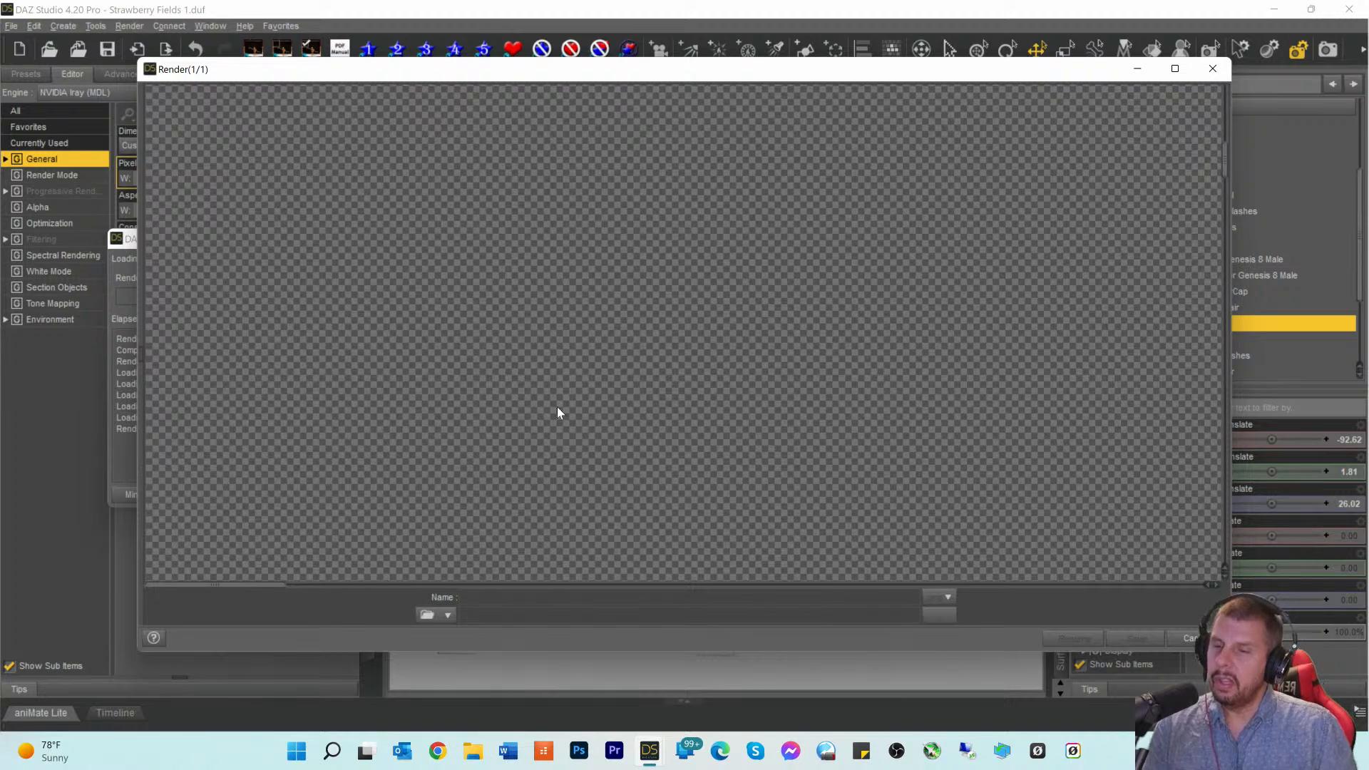
{"action": "left_click_drag", "start_coordinate": [363, 79], "coordinate": [421, 80]}
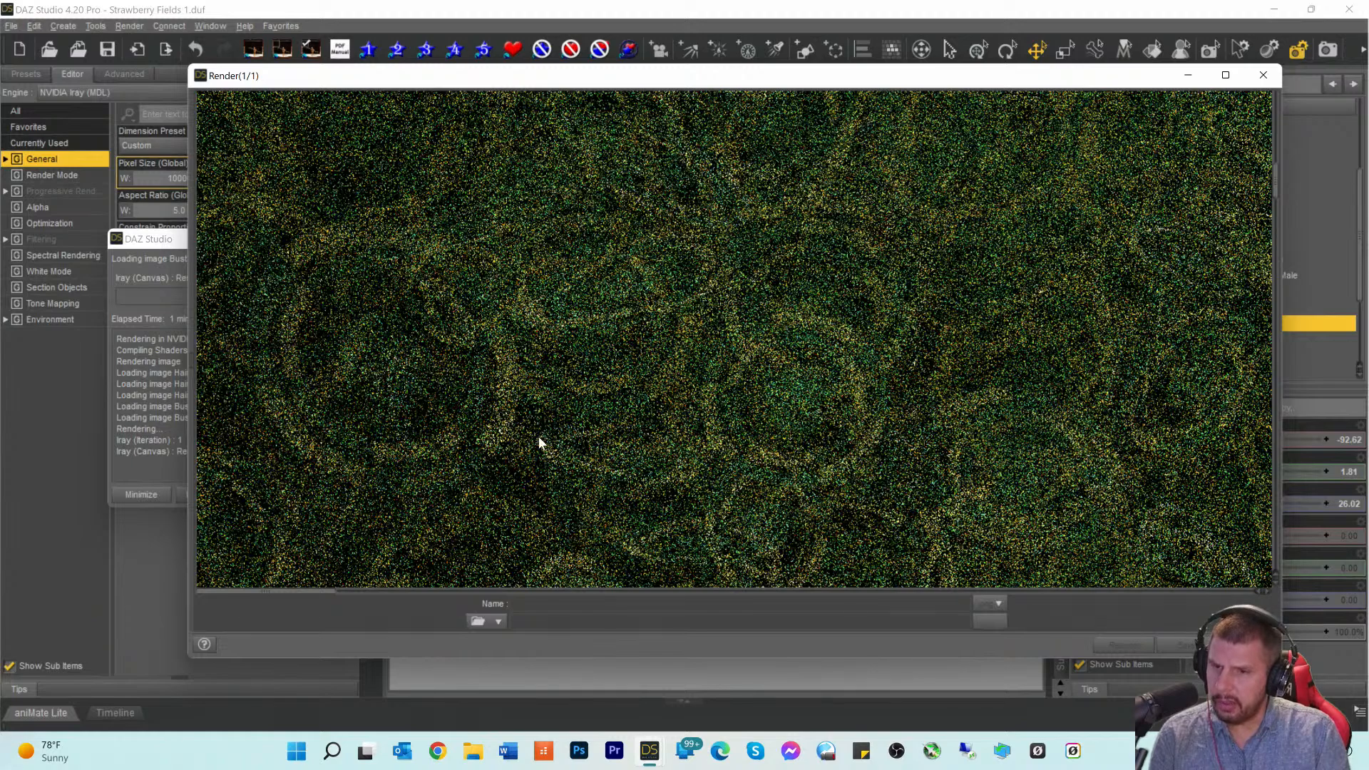
Step: Examine the background foliage and flower clusters across the upper and middle parts of the in-progress render
{"action": "left_click_drag", "start_coordinate": [298, 599], "coordinate": [432, 599]}
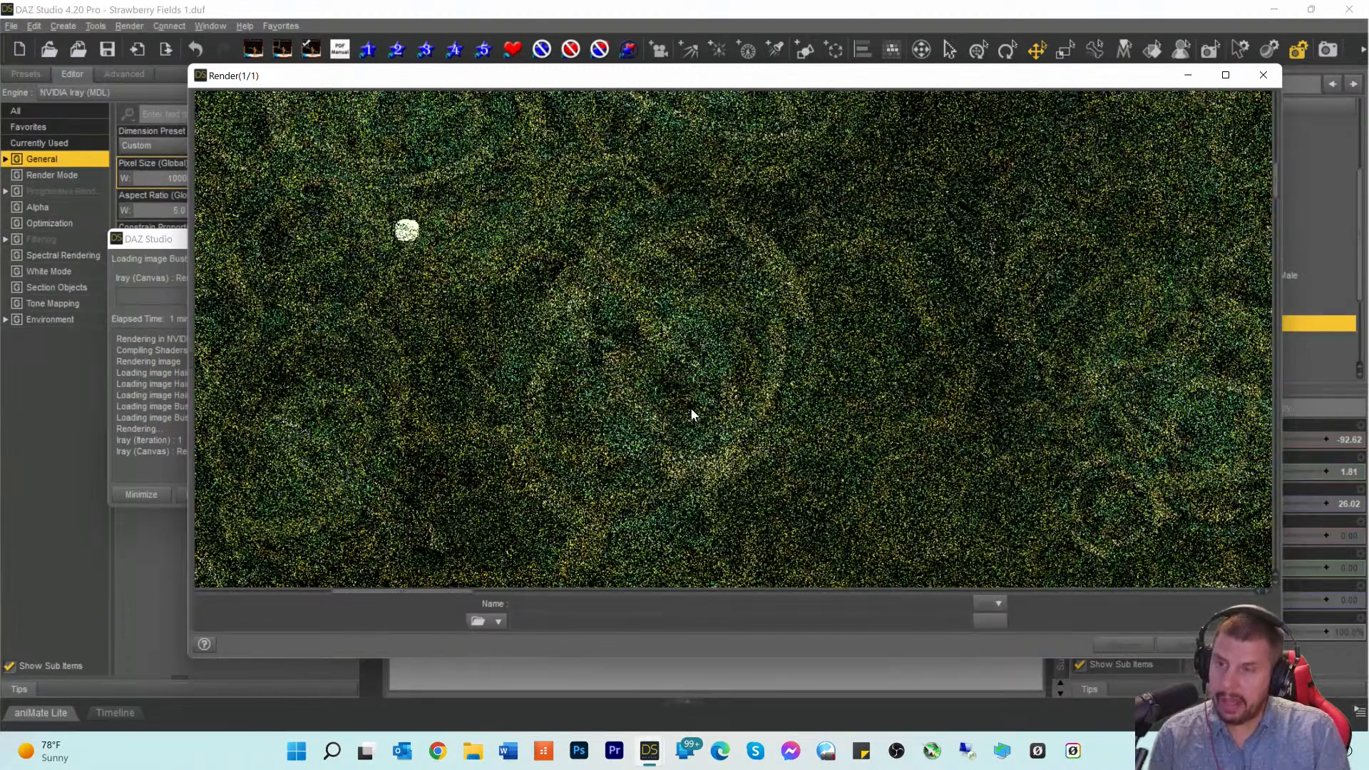
{"action": "scroll", "coordinate": [603, 391], "scroll_direction": "down", "scroll_amount": 5}
{"action": "scroll", "coordinate": [603, 391], "scroll_direction": "down", "scroll_amount": 5}
{"action": "scroll", "coordinate": [604, 391], "scroll_direction": "down", "scroll_amount": 6}
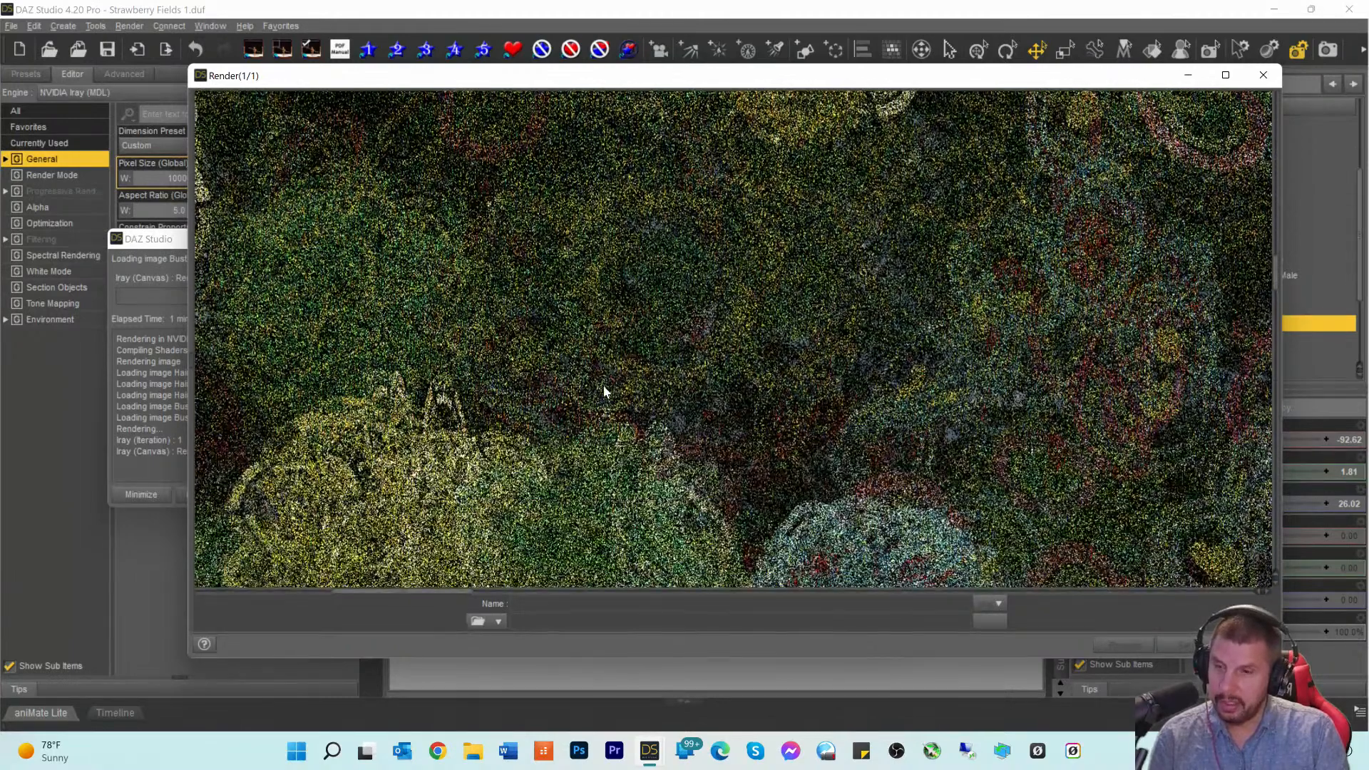
{"action": "scroll", "coordinate": [603, 391], "scroll_direction": "down", "scroll_amount": 6}
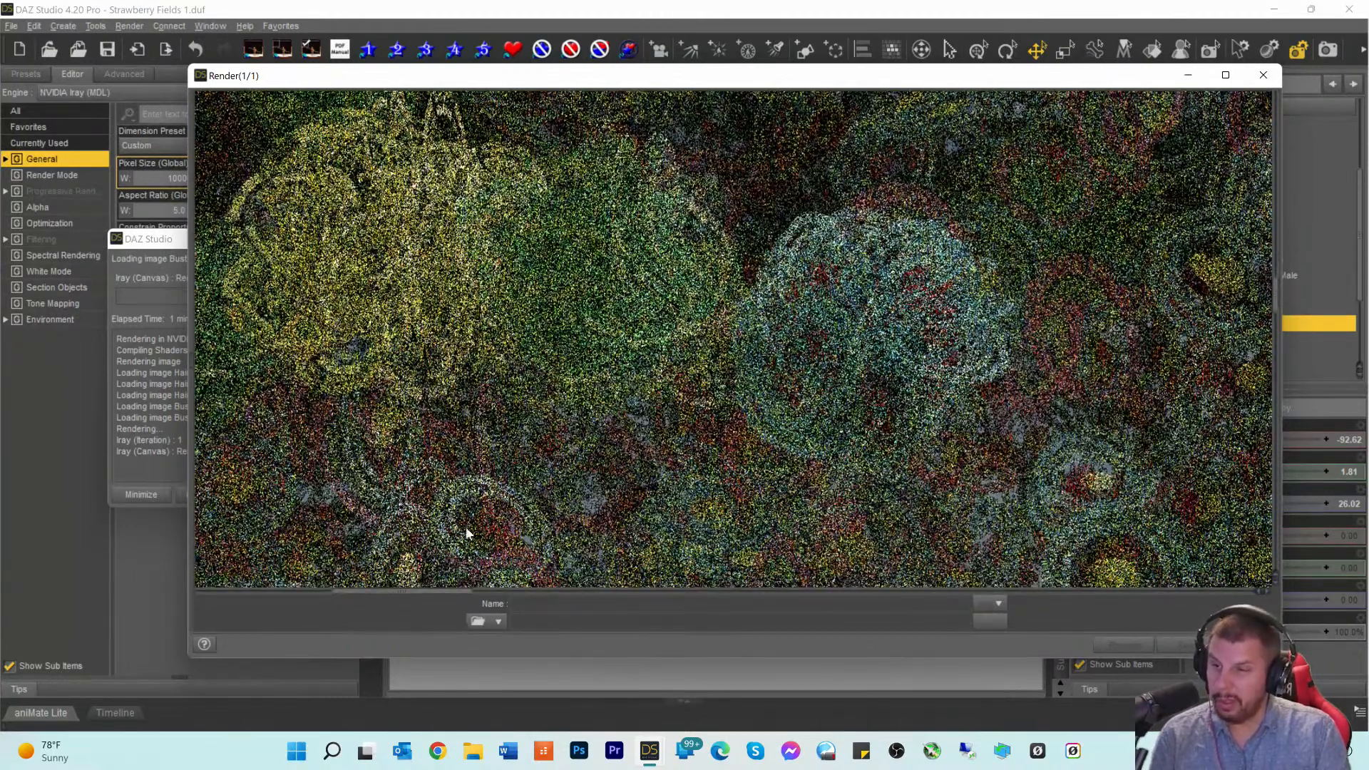
{"action": "left_click_drag", "start_coordinate": [482, 601], "coordinate": [621, 630]}
{"action": "scroll", "coordinate": [748, 435], "scroll_direction": "up", "scroll_amount": 2}
{"action": "scroll", "coordinate": [747, 430], "scroll_direction": "up", "scroll_amount": 5}
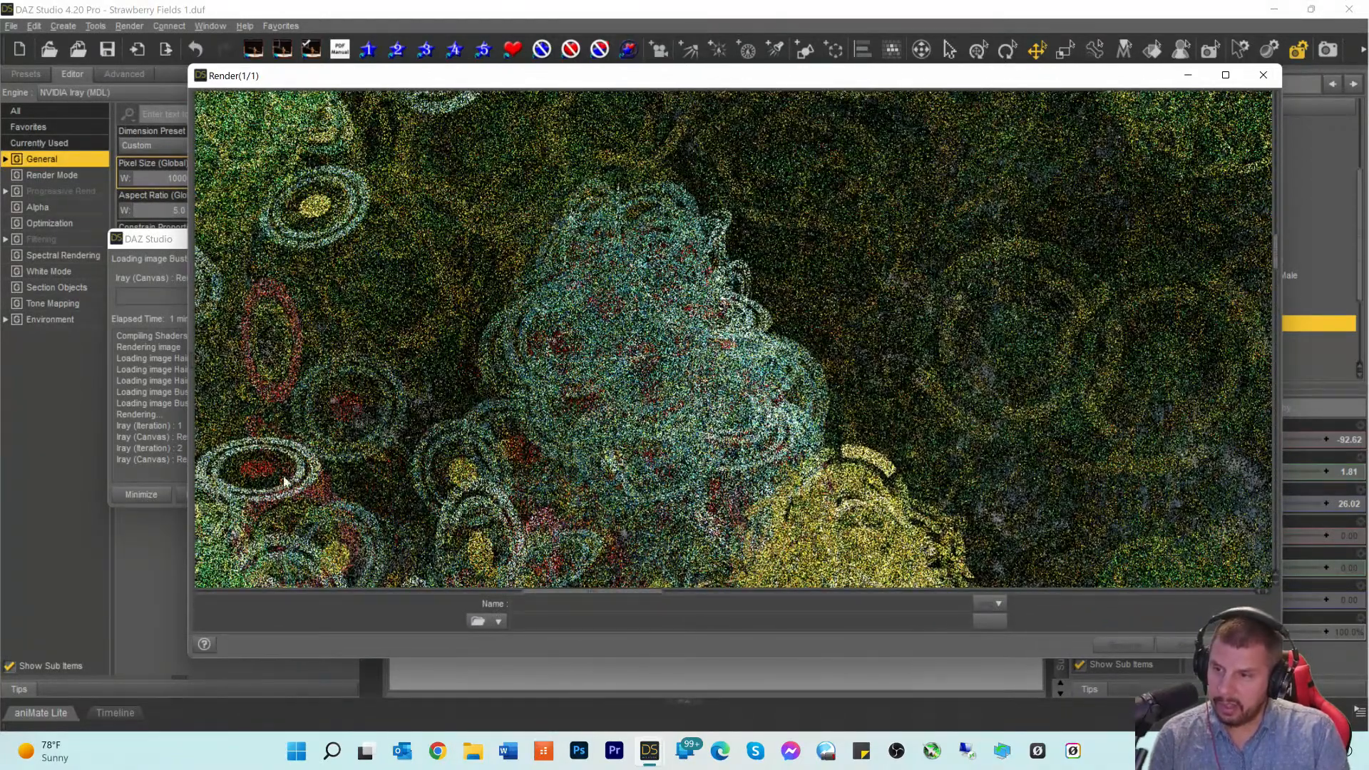
{"action": "scroll", "coordinate": [600, 340], "scroll_direction": "up", "scroll_amount": 10}
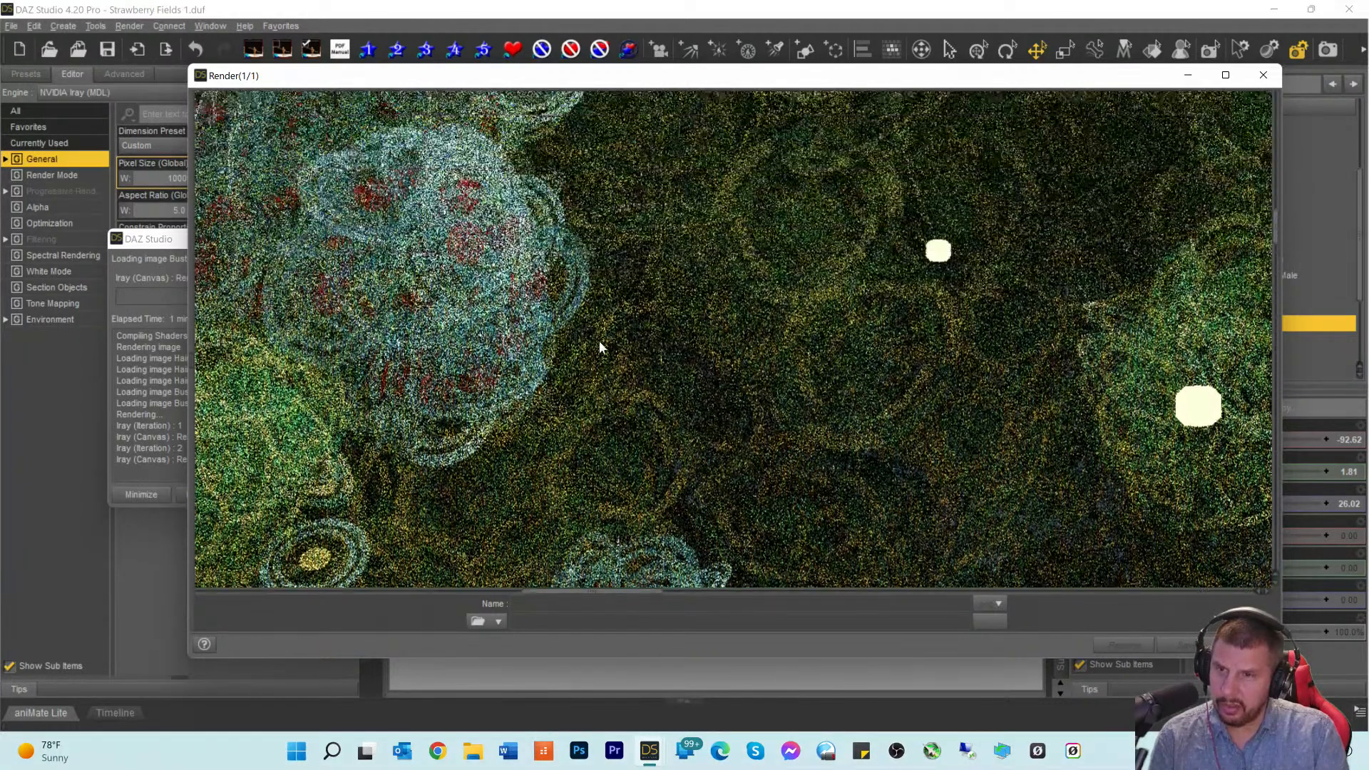
{"action": "scroll", "coordinate": [718, 309], "scroll_direction": "up", "scroll_amount": 2}
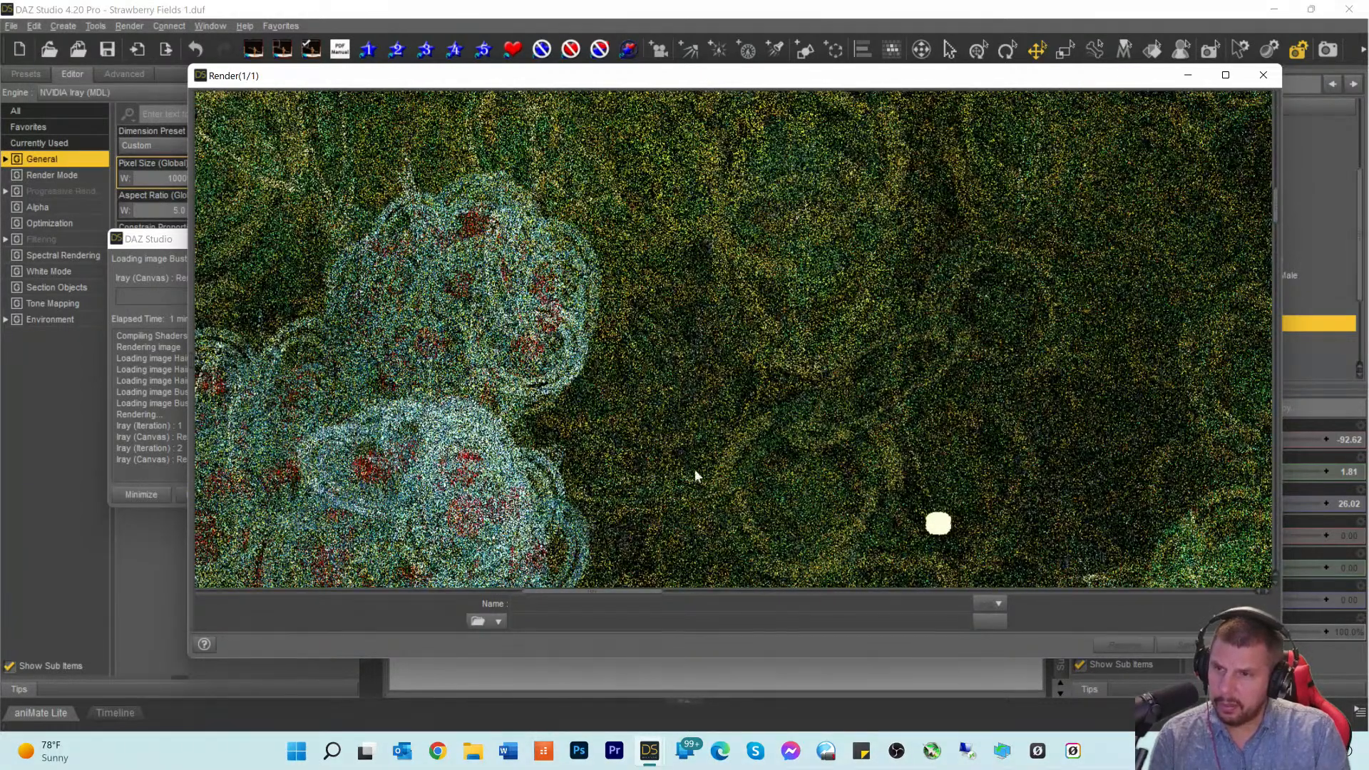
{"action": "scroll", "coordinate": [625, 450], "scroll_direction": "down", "scroll_amount": 10}
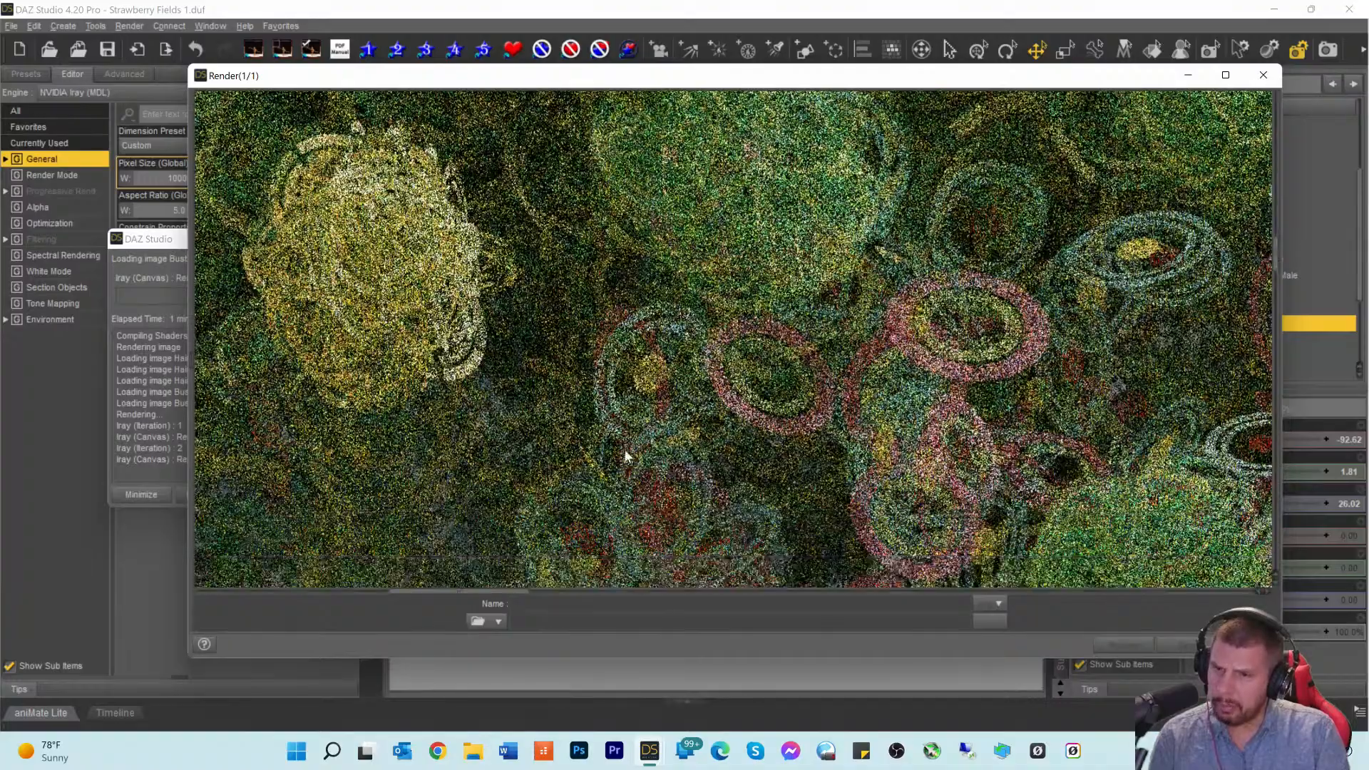
{"action": "scroll", "coordinate": [652, 444], "scroll_direction": "down", "scroll_amount": 5}
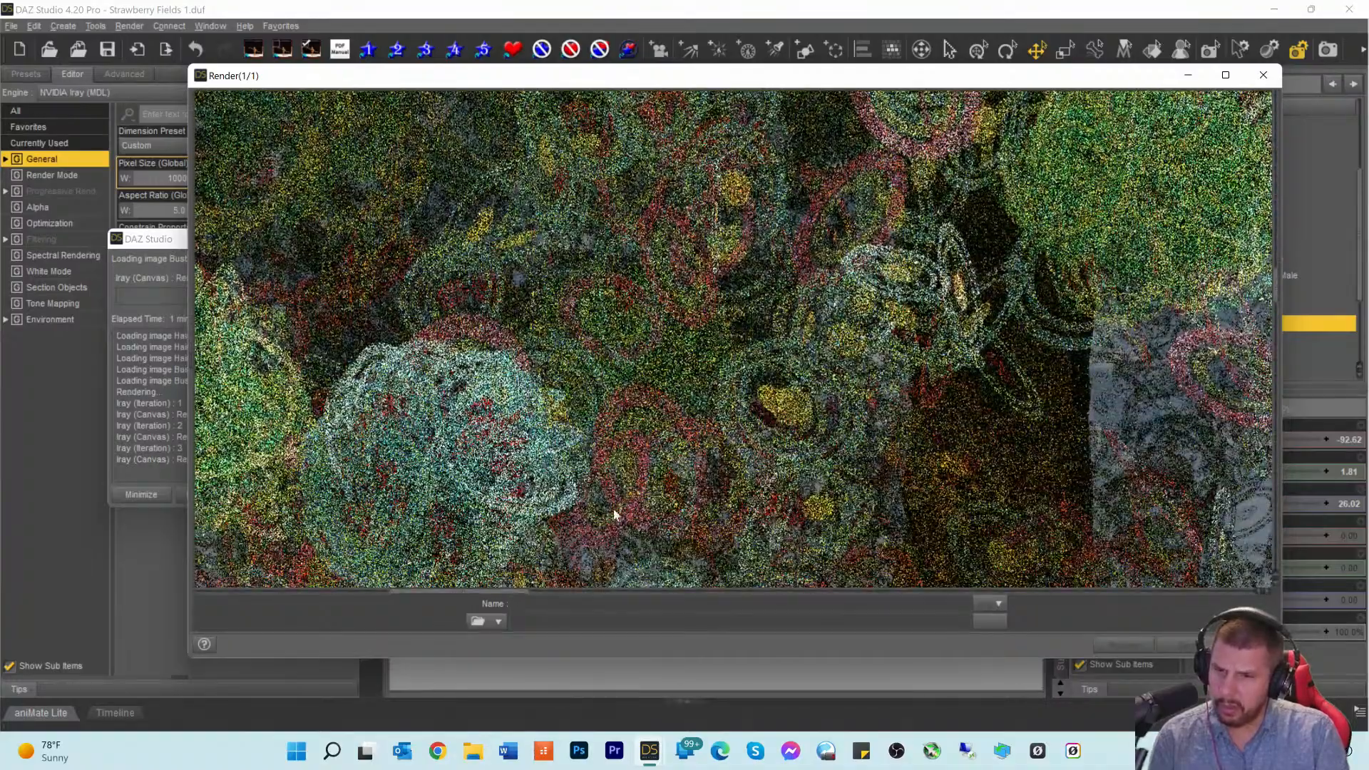
{"action": "left_click_drag", "start_coordinate": [460, 592], "coordinate": [690, 619]}
{"action": "scroll", "coordinate": [742, 543], "scroll_direction": "down", "scroll_amount": 10}
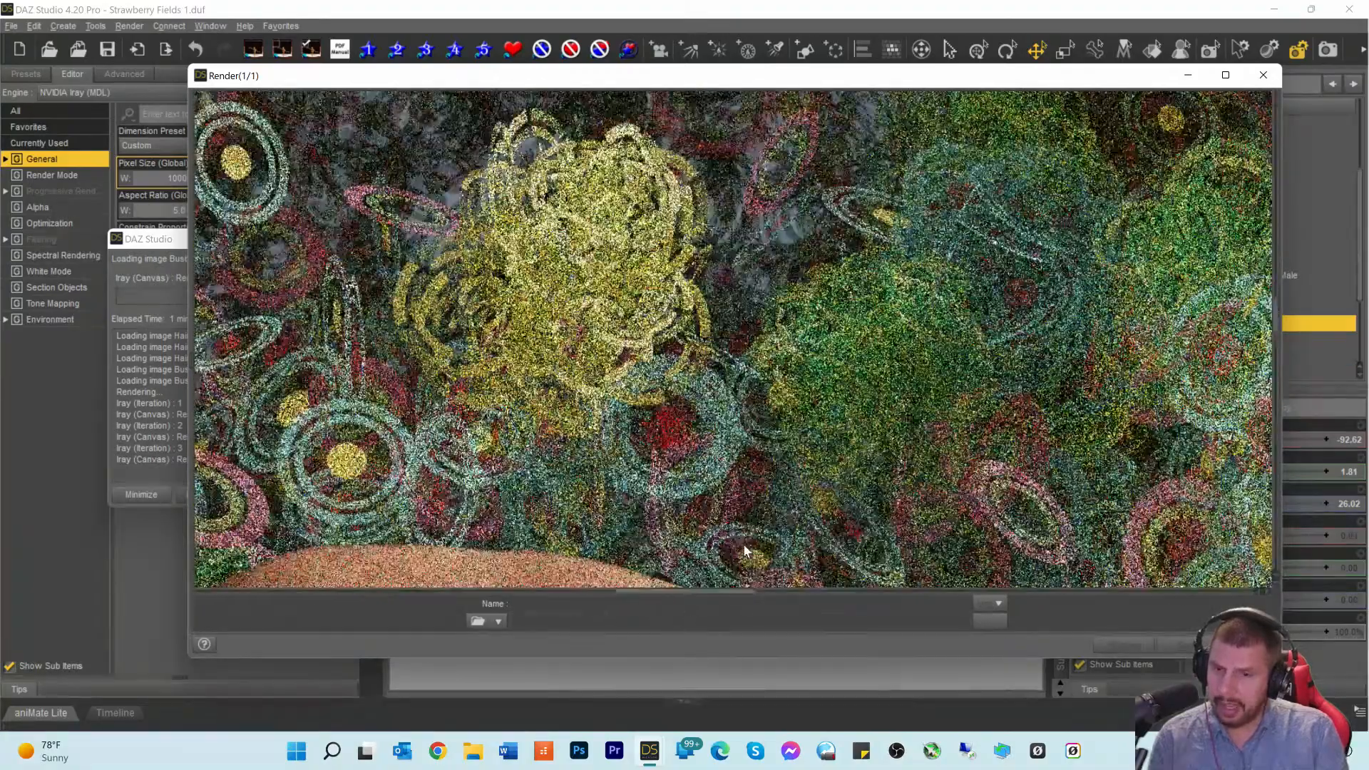
{"action": "scroll", "coordinate": [754, 537], "scroll_direction": "down", "scroll_amount": 3}
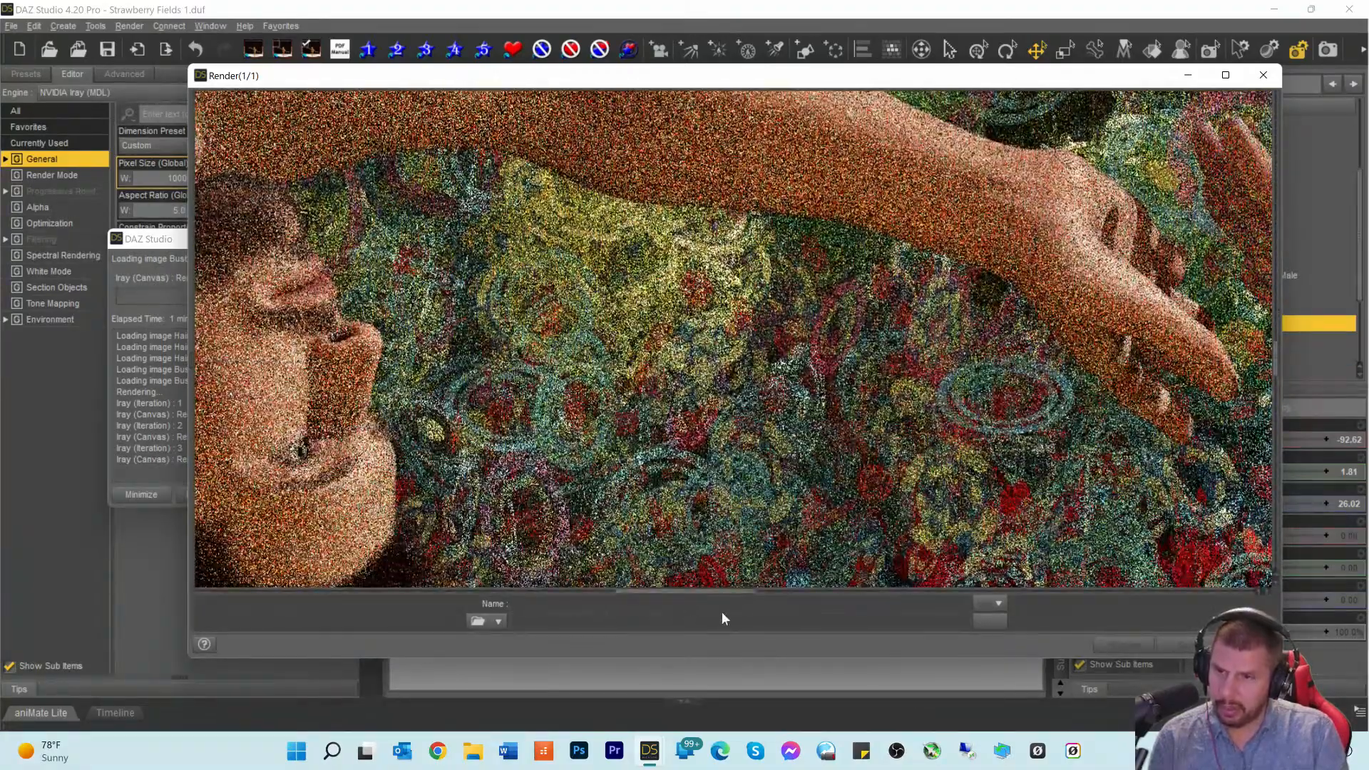
Step: Inspect the bending figure's face and hair, and the standing figure's face and torso, in the in-progress render
{"action": "left_click_drag", "start_coordinate": [717, 603], "coordinate": [645, 604]}
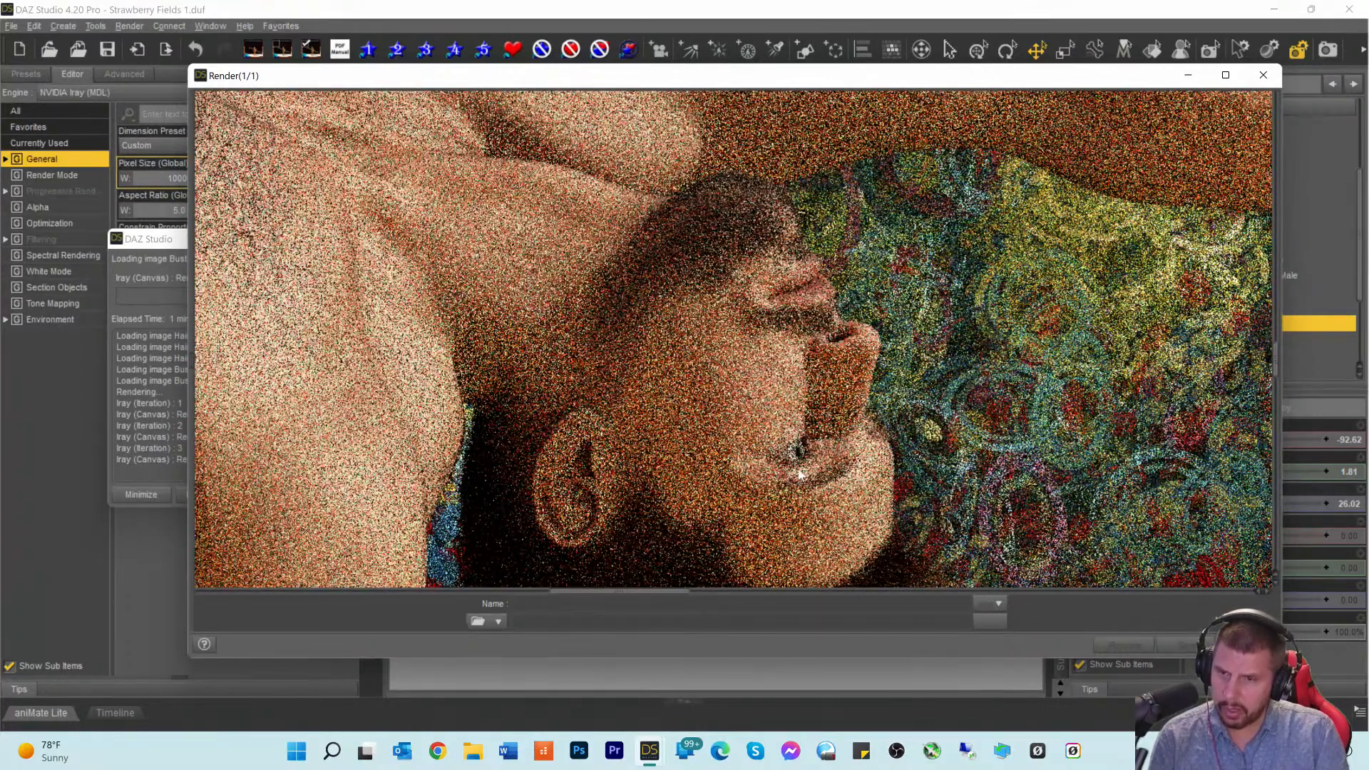
{"action": "scroll", "coordinate": [688, 461], "scroll_direction": "down", "scroll_amount": 4}
{"action": "scroll", "coordinate": [687, 461], "scroll_direction": "down", "scroll_amount": 1}
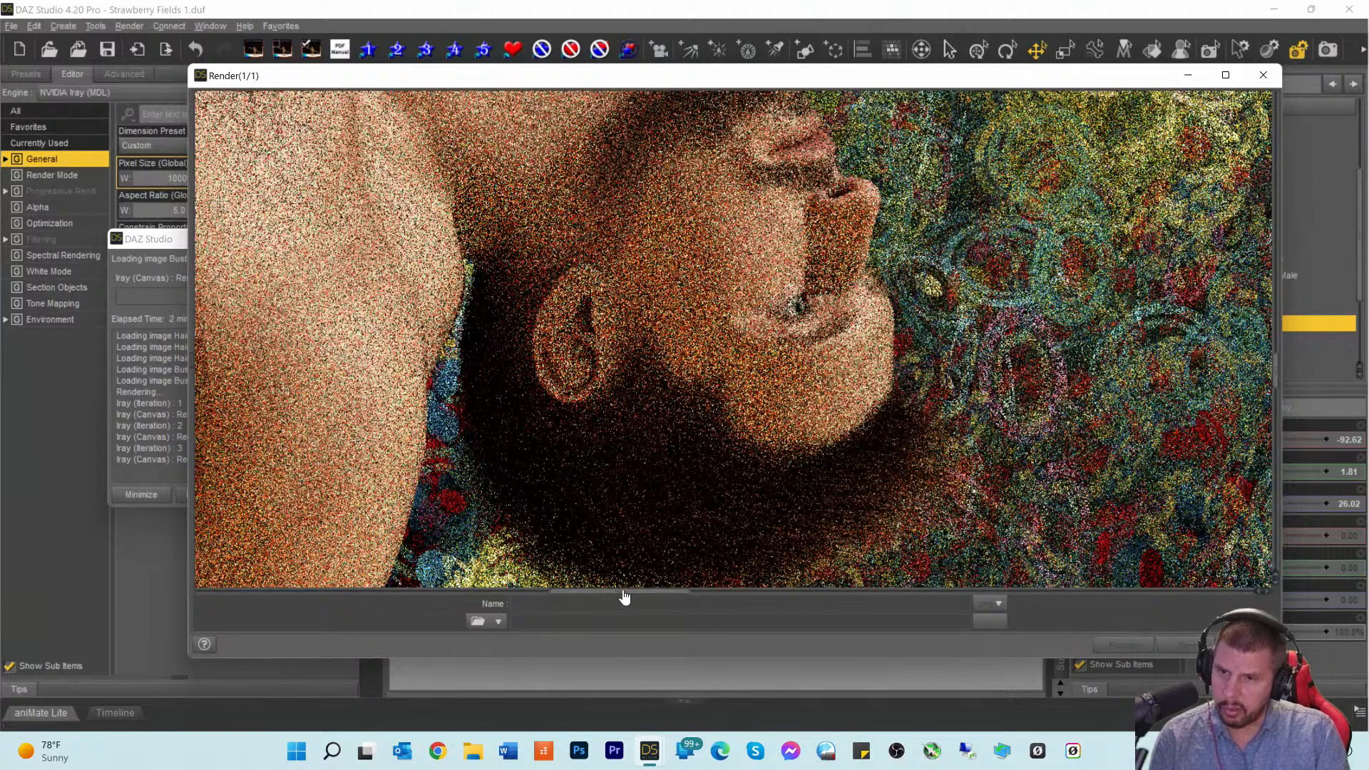
{"action": "left_click_drag", "start_coordinate": [625, 597], "coordinate": [637, 601]}
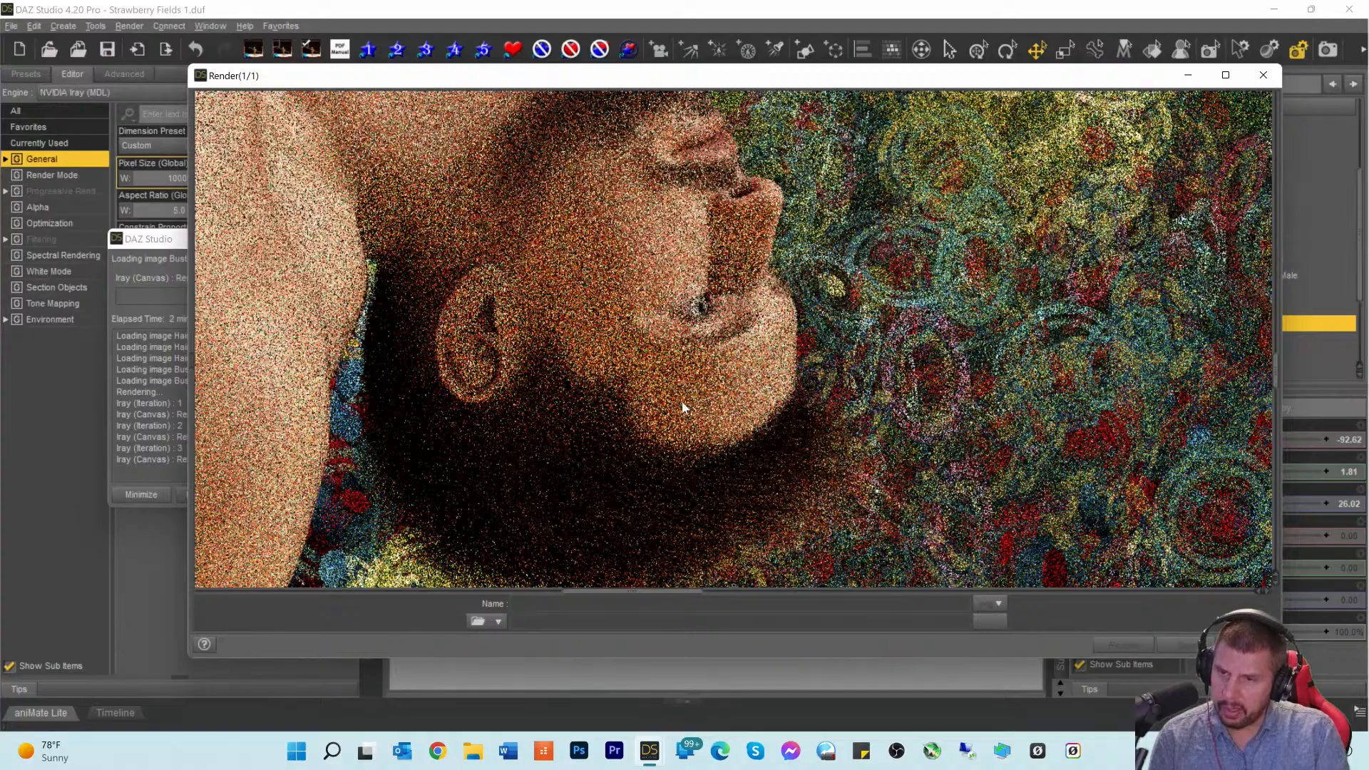
{"action": "left_click_drag", "start_coordinate": [583, 593], "coordinate": [850, 598]}
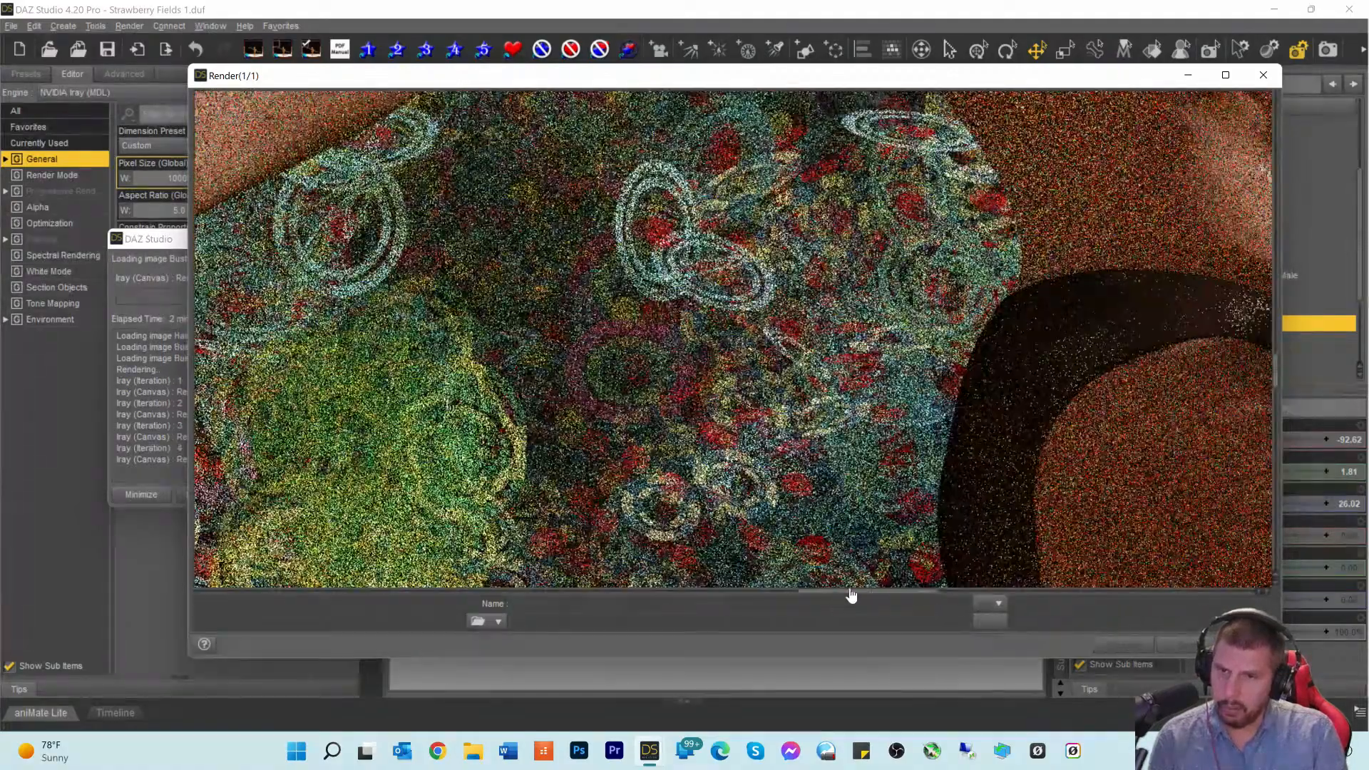
{"action": "scroll", "coordinate": [818, 366], "scroll_direction": "up", "scroll_amount": 6}
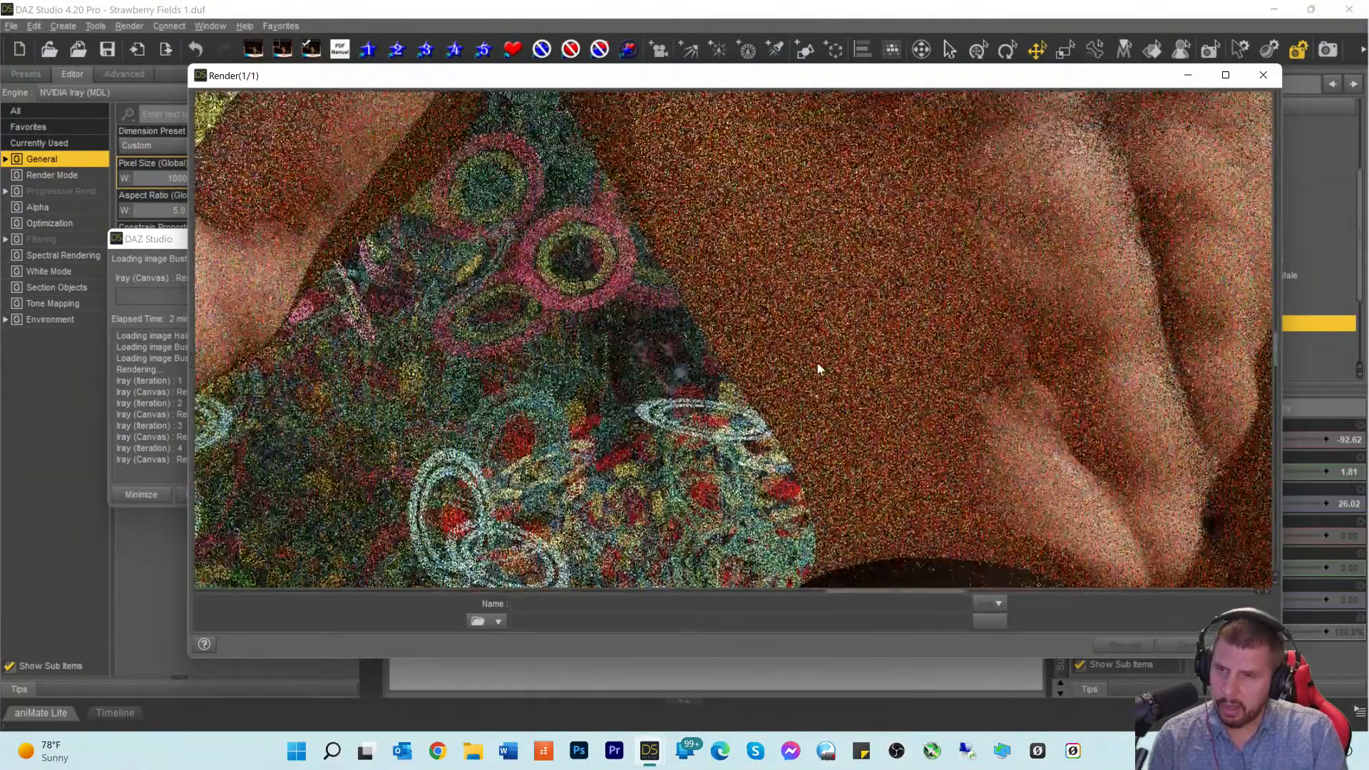
{"action": "scroll", "coordinate": [817, 364], "scroll_direction": "up", "scroll_amount": 5}
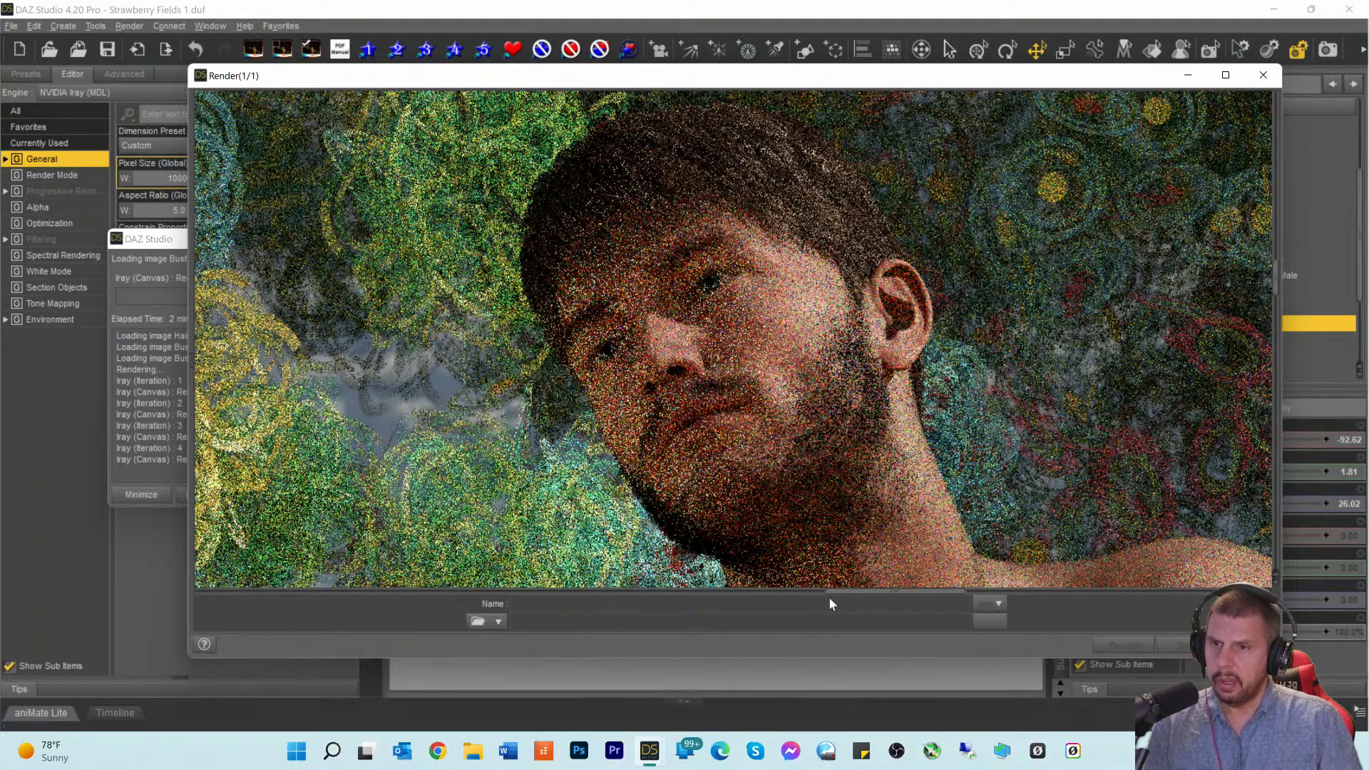
{"action": "left_click_drag", "start_coordinate": [872, 596], "coordinate": [837, 601]}
{"action": "scroll", "coordinate": [554, 495], "scroll_direction": "down", "scroll_amount": 5}
{"action": "scroll", "coordinate": [553, 492], "scroll_direction": "down", "scroll_amount": 8}
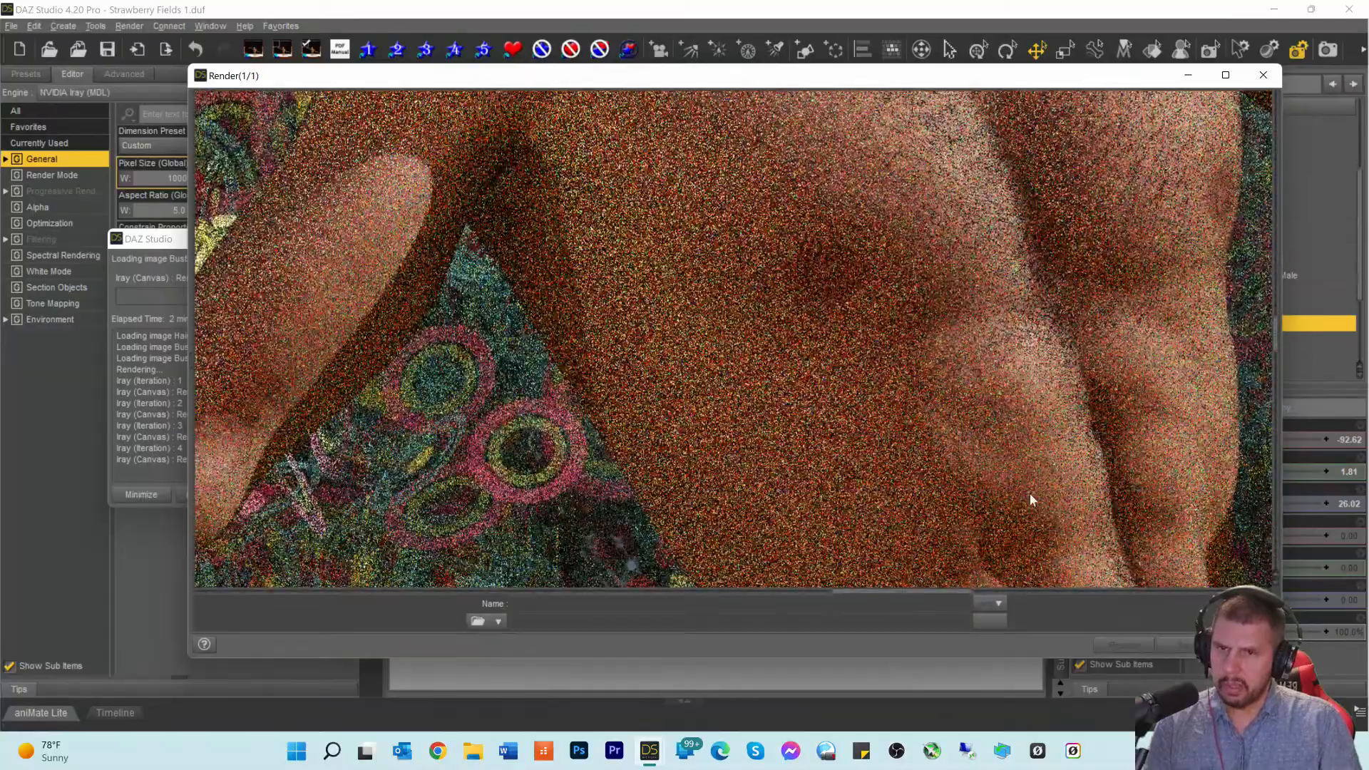
Step: Compare the chest hair on the two figures in the in-progress render and recheck the bending figure's head
{"action": "left_click_drag", "start_coordinate": [912, 586], "coordinate": [525, 571]}
{"action": "scroll", "coordinate": [596, 495], "scroll_direction": "down", "scroll_amount": 4}
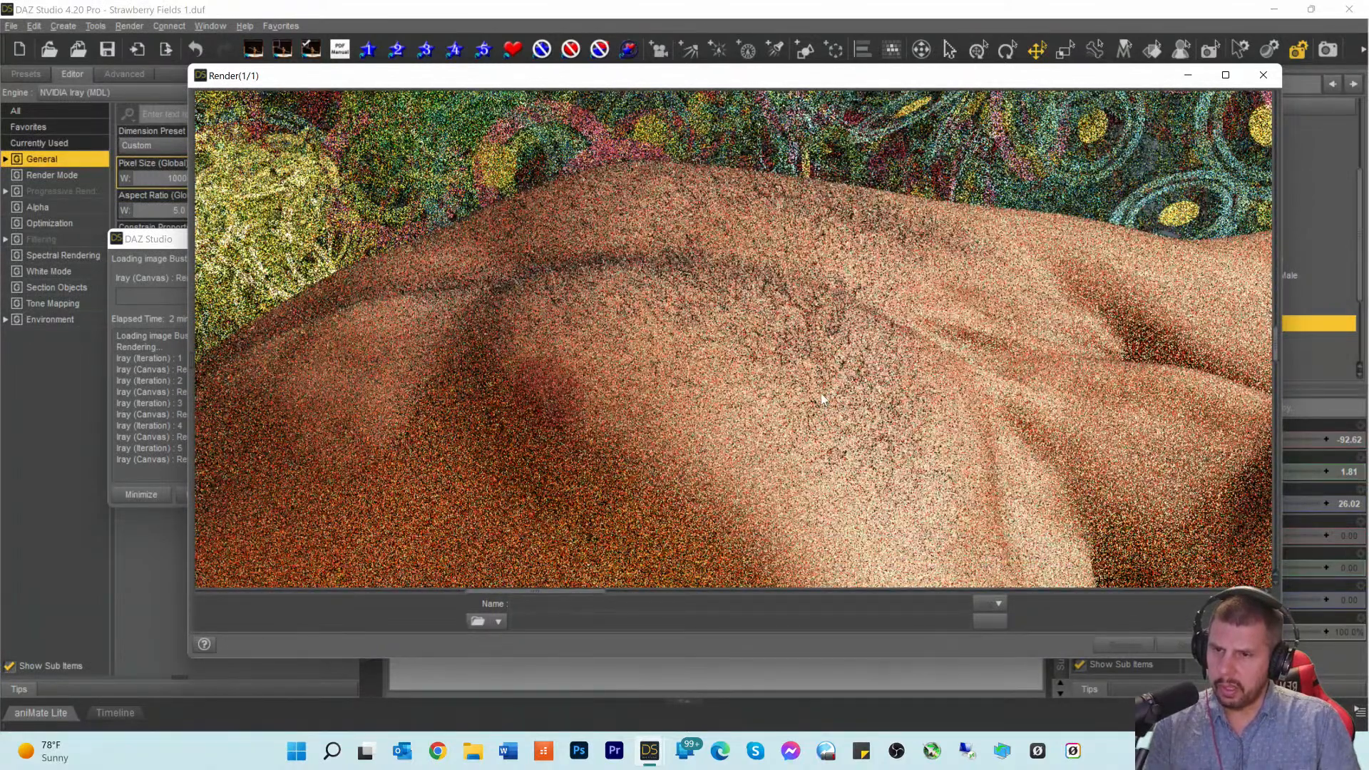
{"action": "scroll", "coordinate": [820, 392], "scroll_direction": "down", "scroll_amount": 3}
{"action": "scroll", "coordinate": [753, 417], "scroll_direction": "down", "scroll_amount": 2}
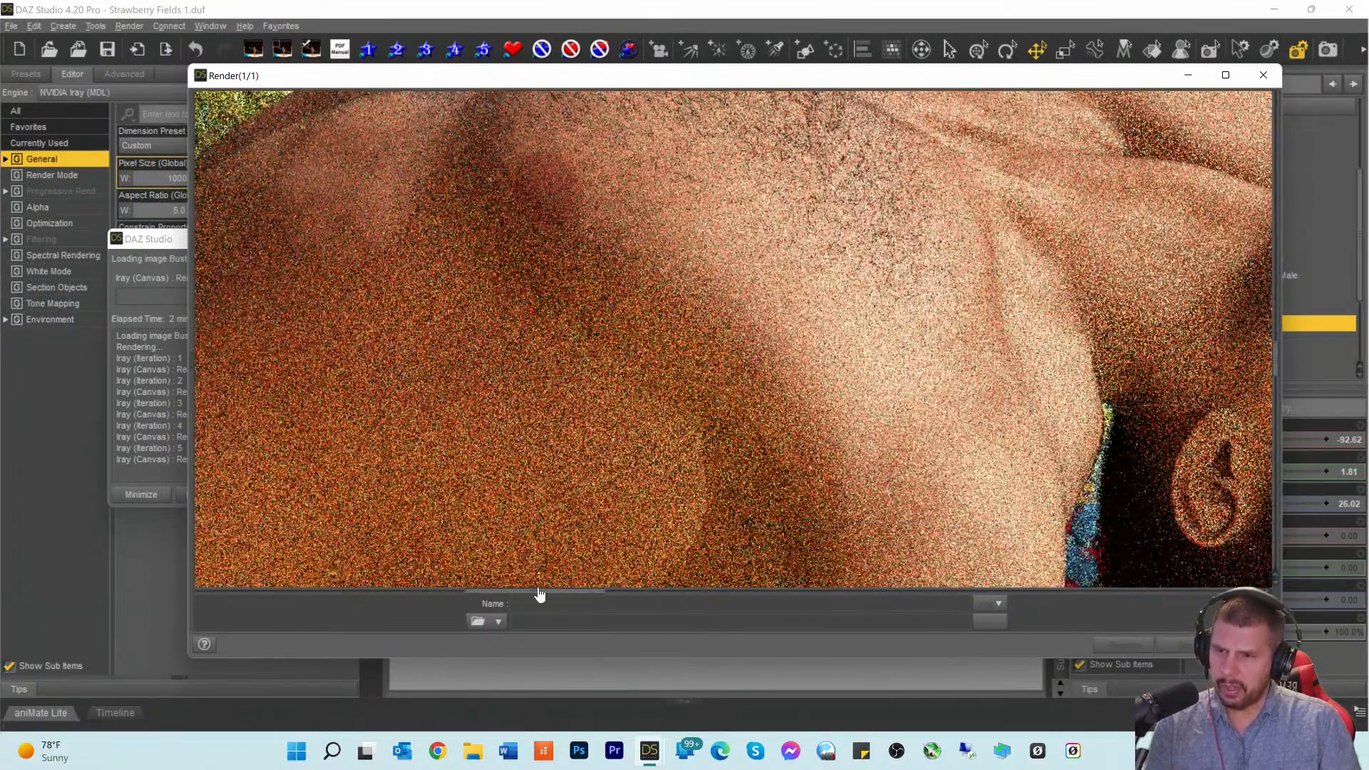
{"action": "left_click_drag", "start_coordinate": [535, 596], "coordinate": [945, 607]}
{"action": "scroll", "coordinate": [840, 356], "scroll_direction": "up", "scroll_amount": 2}
{"action": "scroll", "coordinate": [726, 297], "scroll_direction": "up", "scroll_amount": 4}
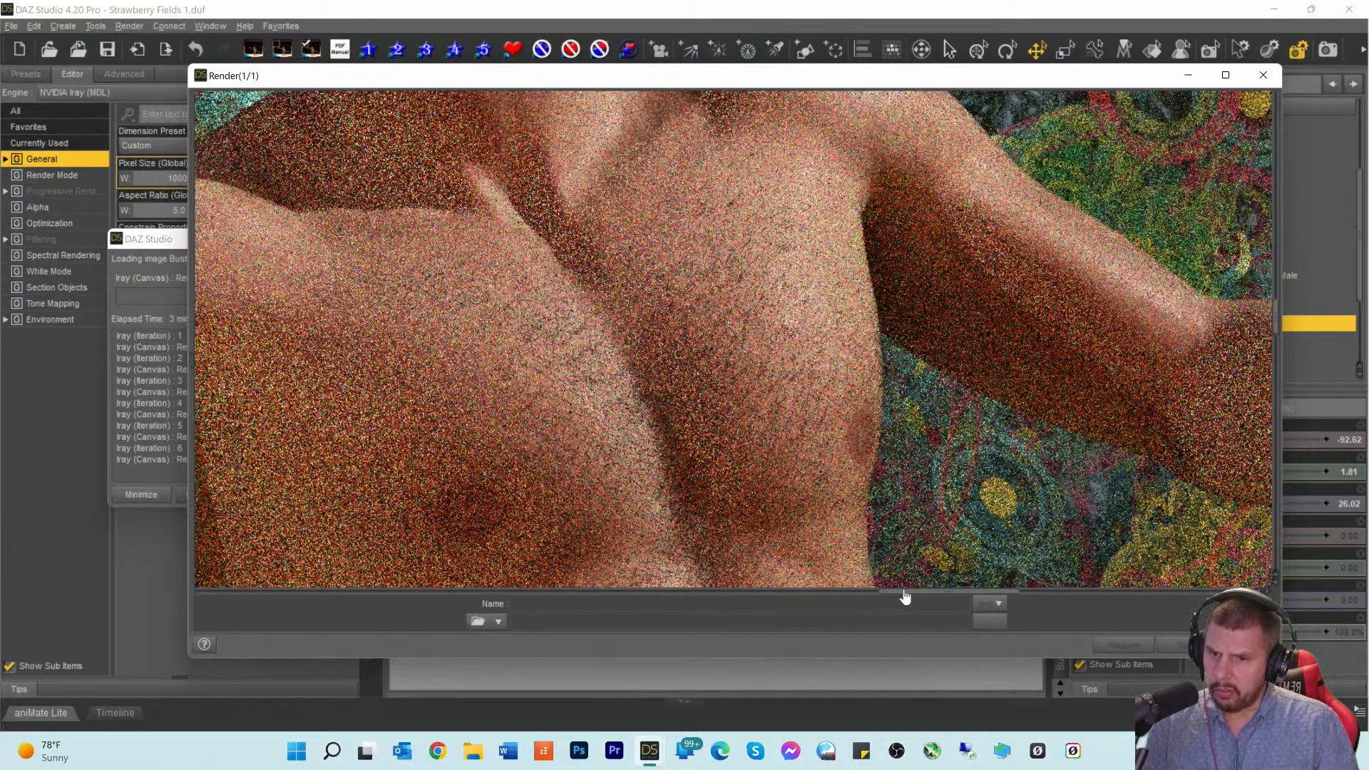
{"action": "left_click_drag", "start_coordinate": [909, 597], "coordinate": [557, 519]}
{"action": "scroll", "coordinate": [557, 519], "scroll_direction": "down", "scroll_amount": 5}
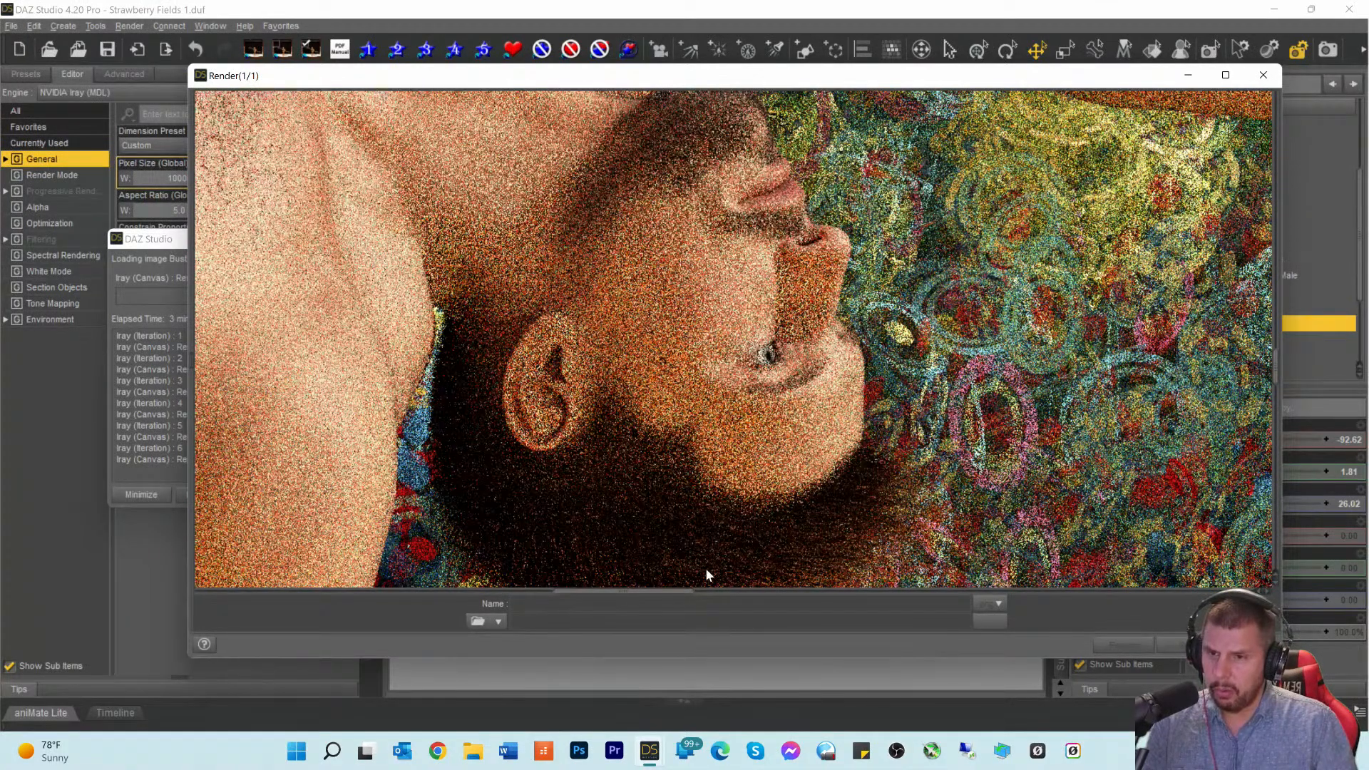
Step: Examine both figures' faces, beards, hair and bodies in the running Iray render for flaws
{"action": "left_click_drag", "start_coordinate": [618, 596], "coordinate": [534, 590]}
{"action": "scroll", "coordinate": [523, 464], "scroll_direction": "up", "scroll_amount": 3}
{"action": "scroll", "coordinate": [534, 464], "scroll_direction": "up", "scroll_amount": 1}
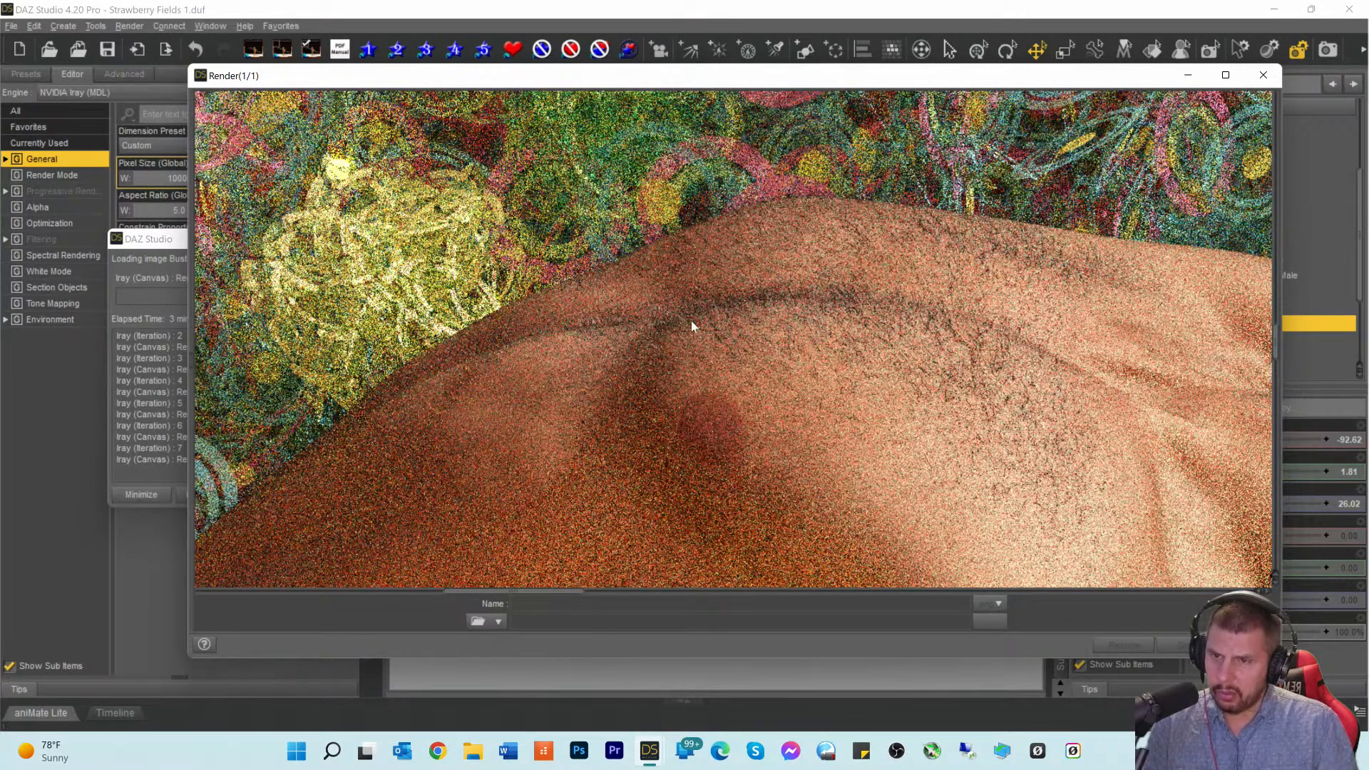
{"action": "left_click_drag", "start_coordinate": [541, 594], "coordinate": [638, 626]}
{"action": "scroll", "coordinate": [690, 528], "scroll_direction": "down", "scroll_amount": 4}
{"action": "scroll", "coordinate": [698, 506], "scroll_direction": "down", "scroll_amount": 1}
{"action": "scroll", "coordinate": [700, 482], "scroll_direction": "up", "scroll_amount": 5}
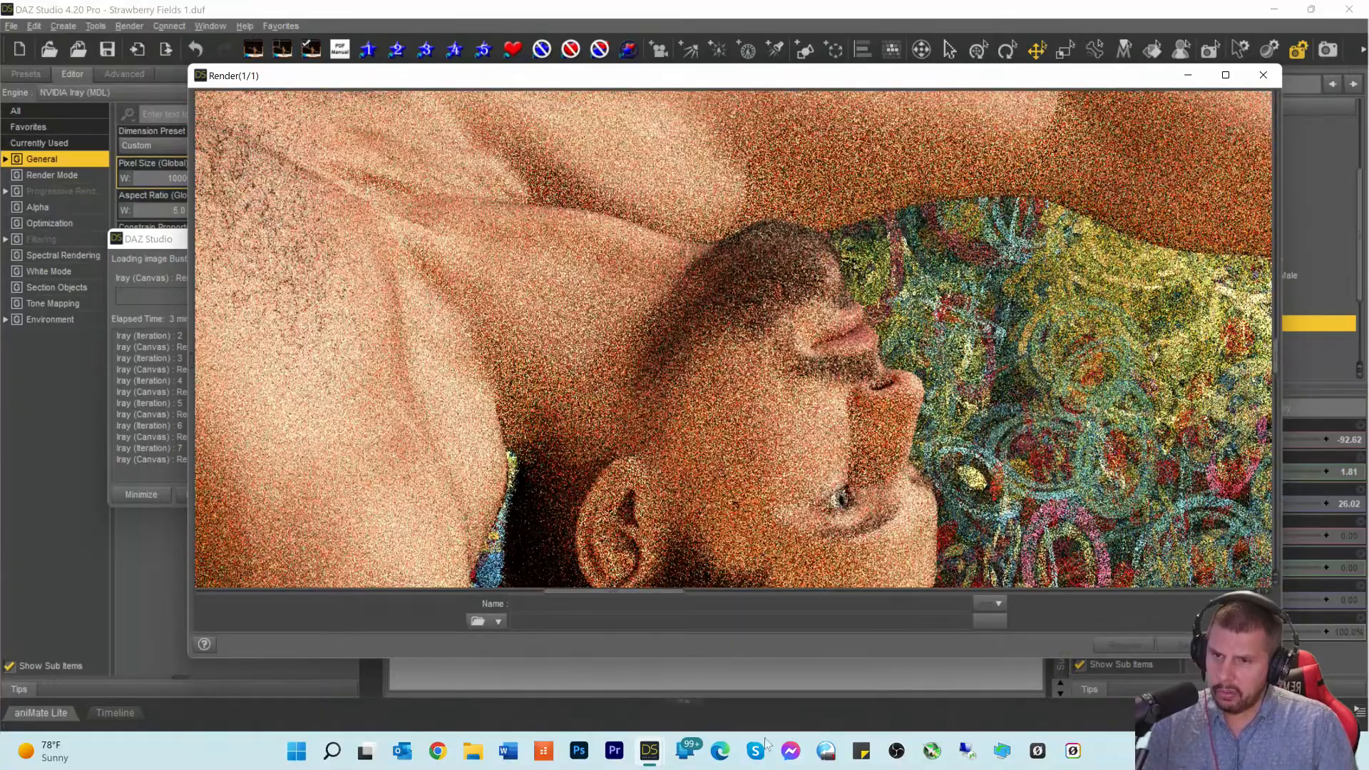
{"action": "left_click_drag", "start_coordinate": [611, 601], "coordinate": [891, 615]}
{"action": "scroll", "coordinate": [887, 528], "scroll_direction": "up", "scroll_amount": 10}
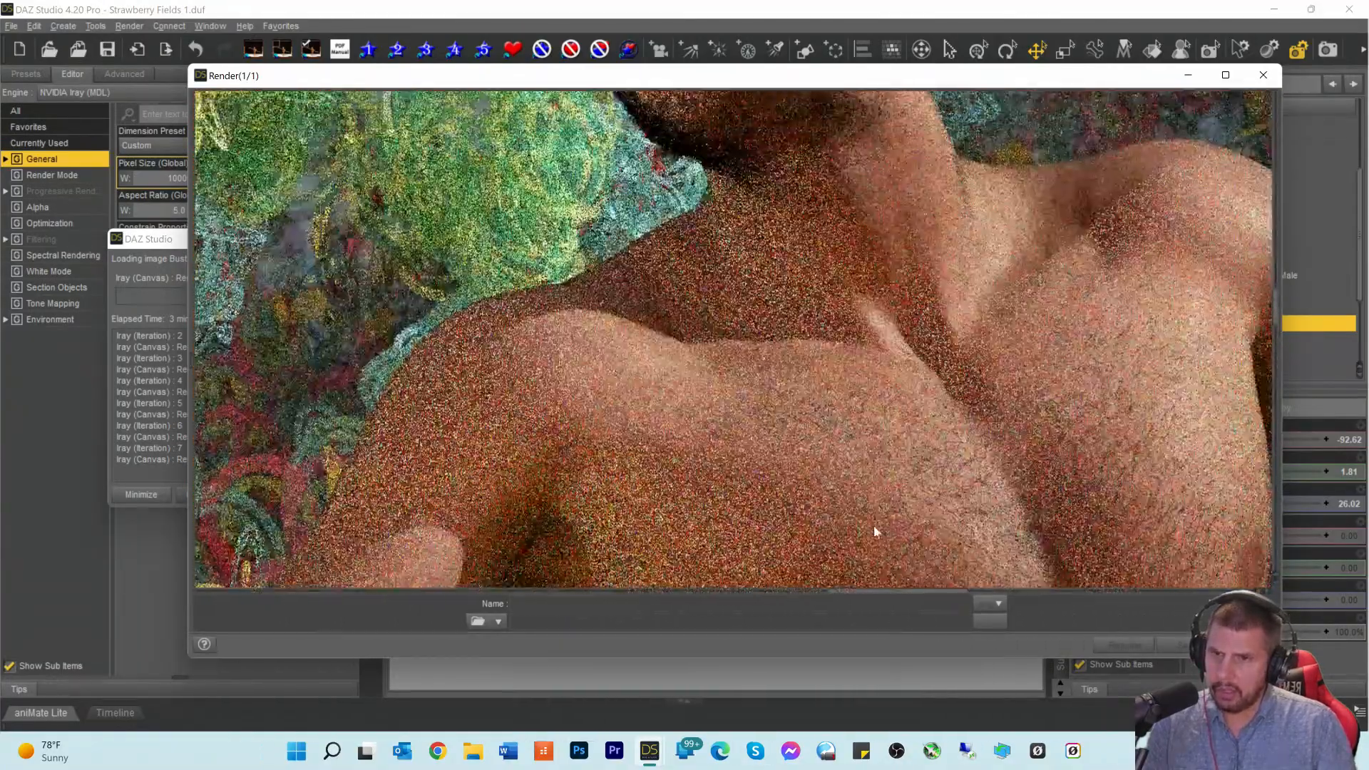
{"action": "scroll", "coordinate": [810, 469], "scroll_direction": "down", "scroll_amount": 10}
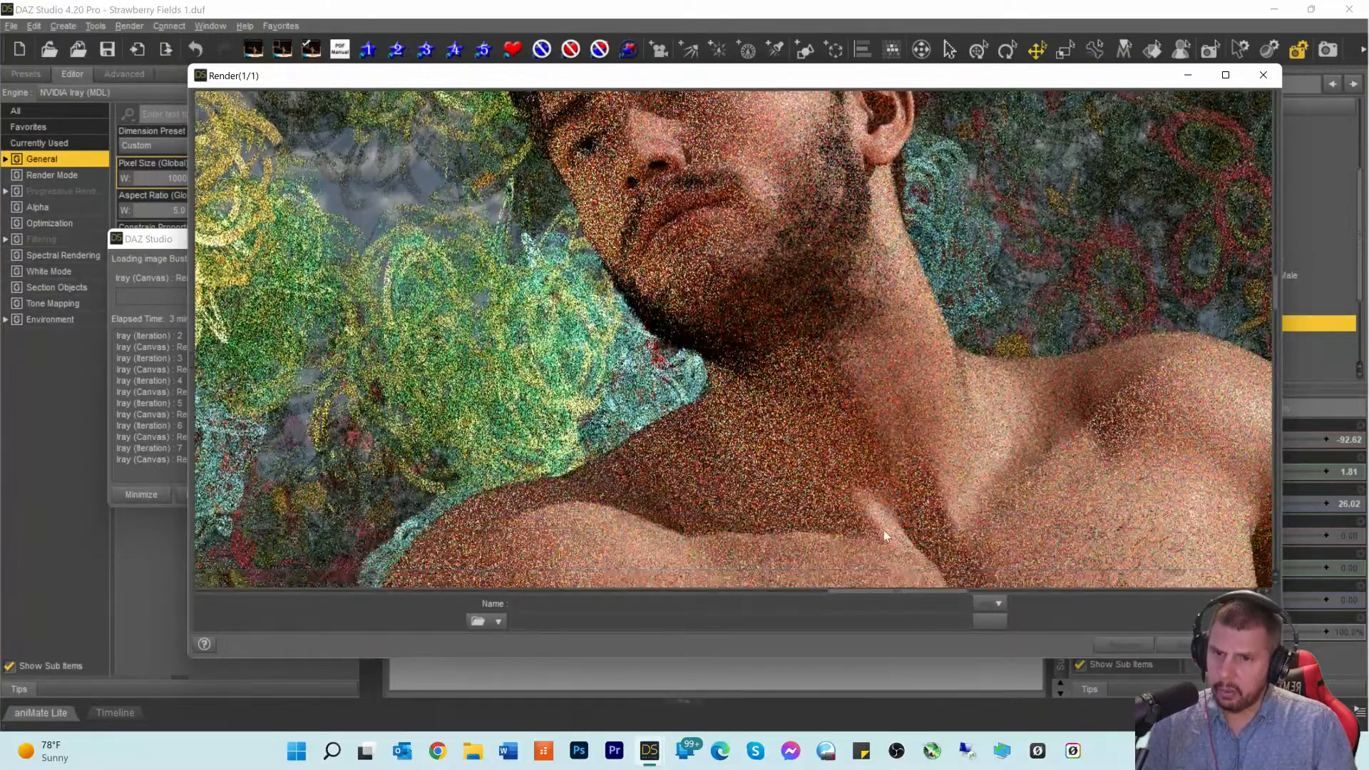
{"action": "scroll", "coordinate": [978, 547], "scroll_direction": "down", "scroll_amount": 2}
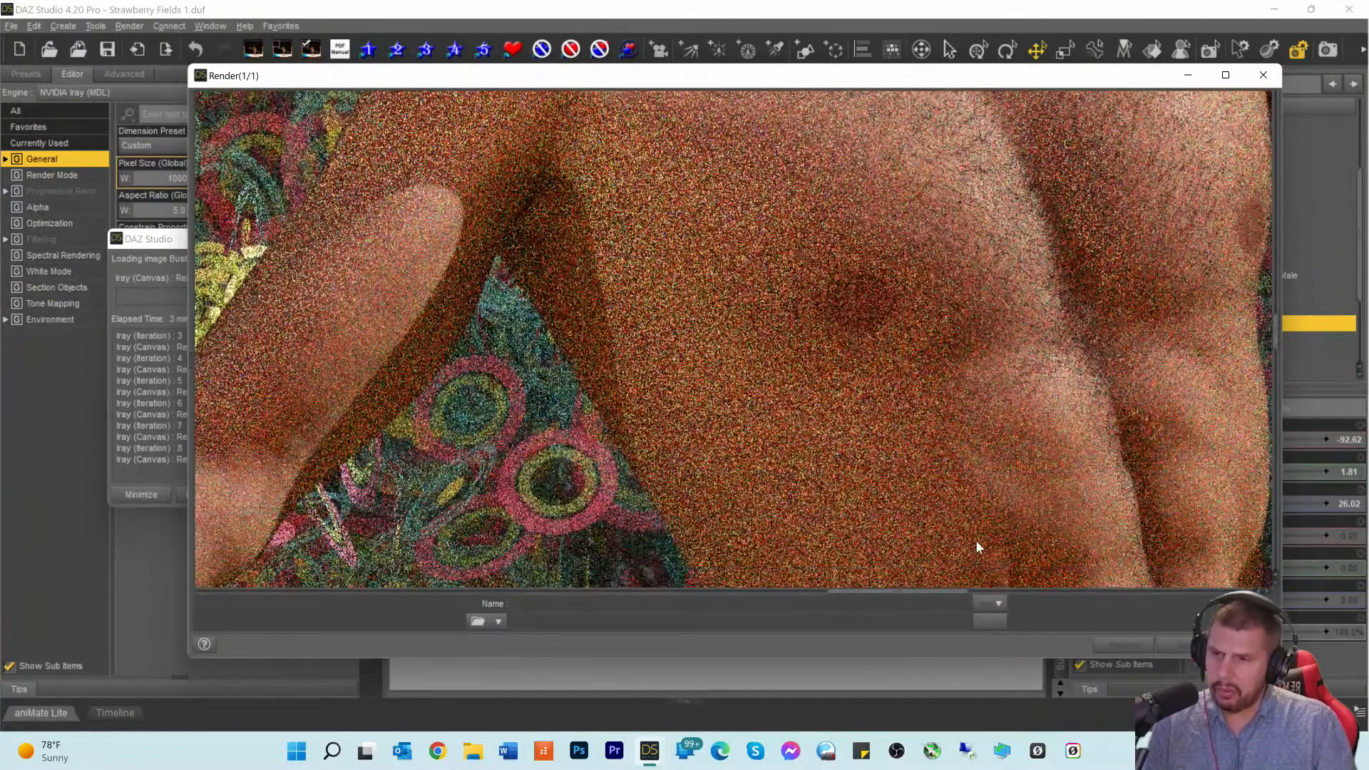
{"action": "scroll", "coordinate": [862, 599], "scroll_direction": "up", "scroll_amount": 1}
{"action": "left_click_drag", "start_coordinate": [867, 599], "coordinate": [591, 602]}
{"action": "scroll", "coordinate": [623, 537], "scroll_direction": "down", "scroll_amount": 10}
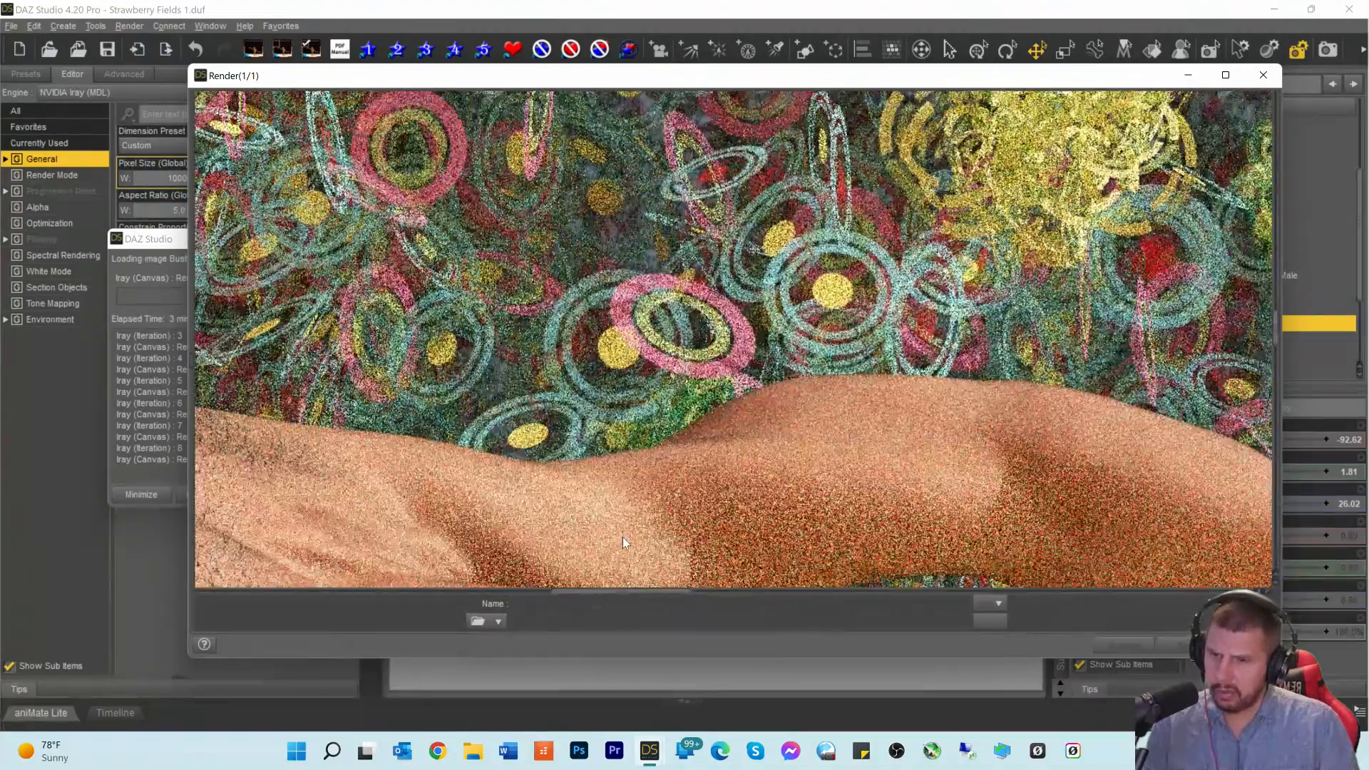
{"action": "scroll", "coordinate": [635, 539], "scroll_direction": "down", "scroll_amount": 6}
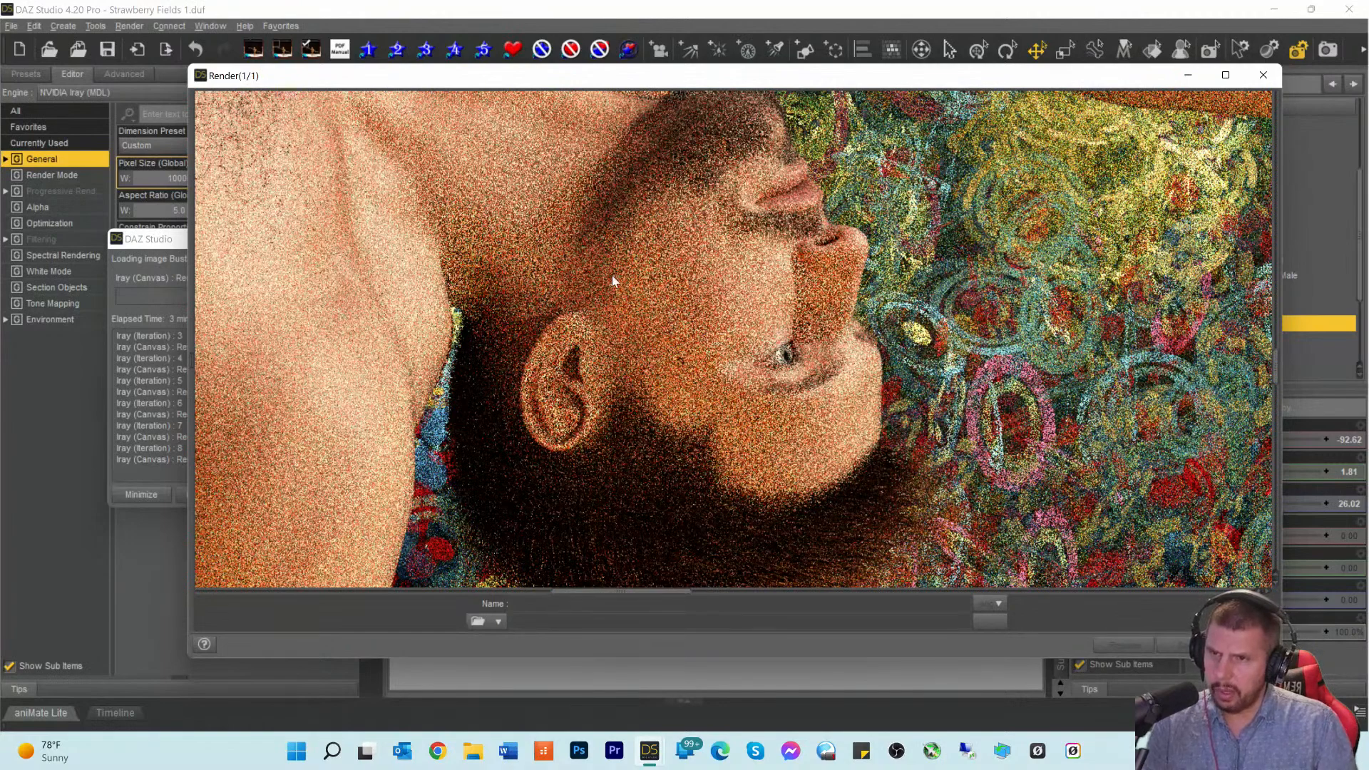
{"action": "scroll", "coordinate": [686, 234], "scroll_direction": "up", "scroll_amount": 3}
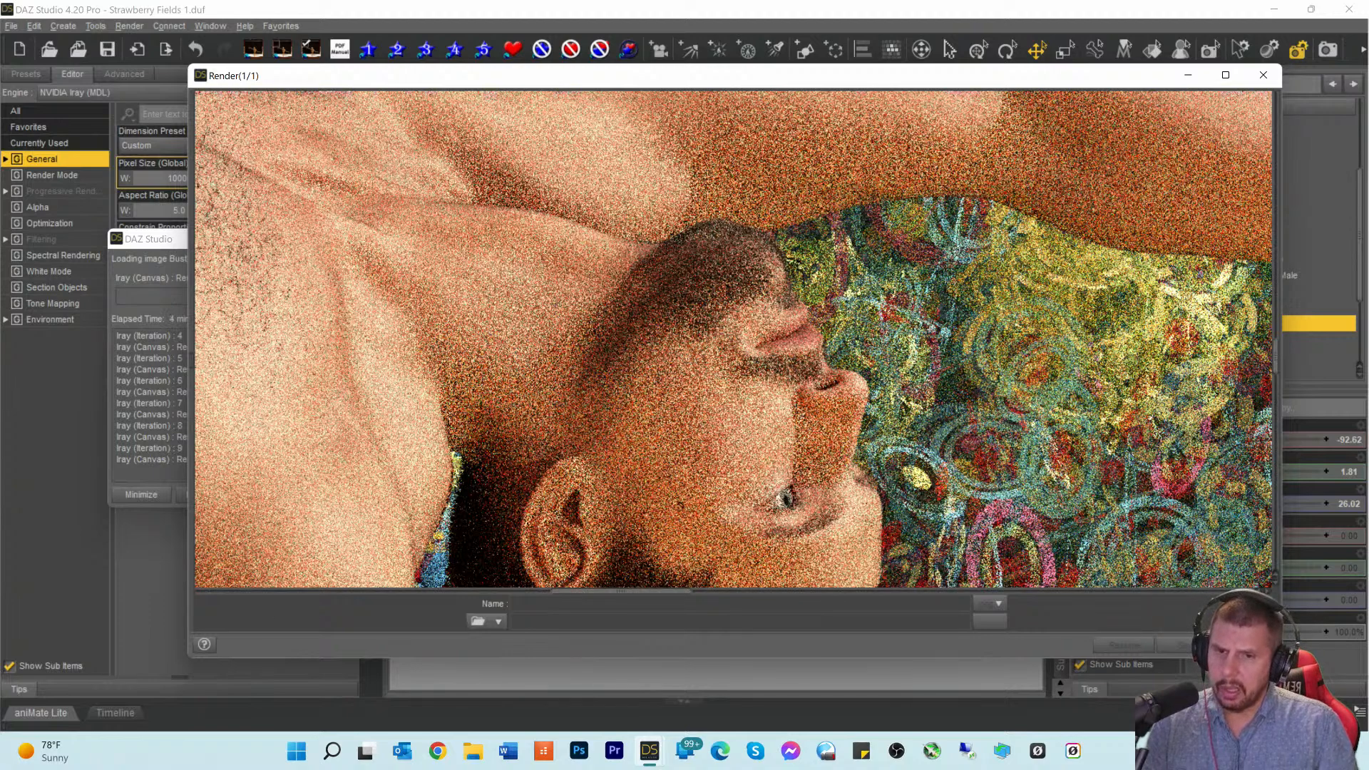
Step: Cancel the running render and close its window without saving the partial image
{"action": "key", "text": "Escape"}
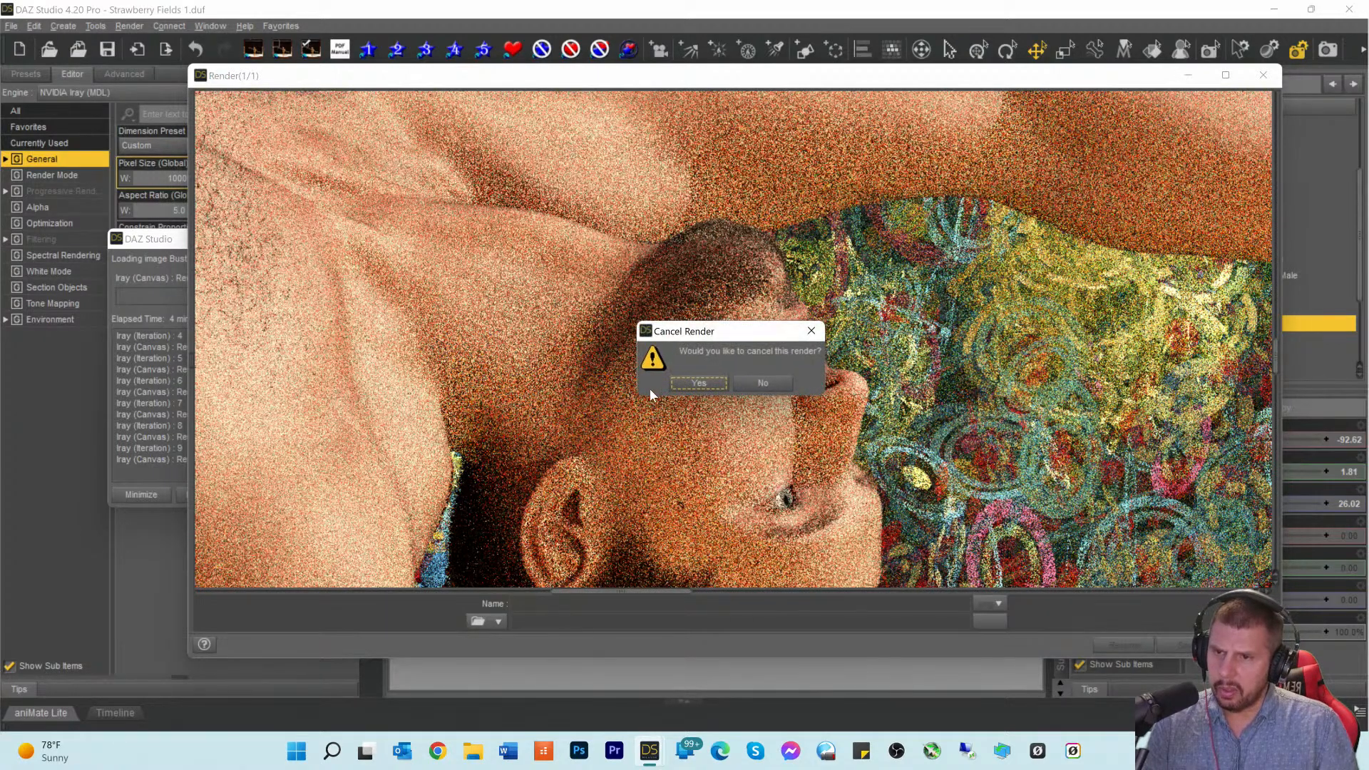
{"action": "left_click", "coordinate": [695, 385]}
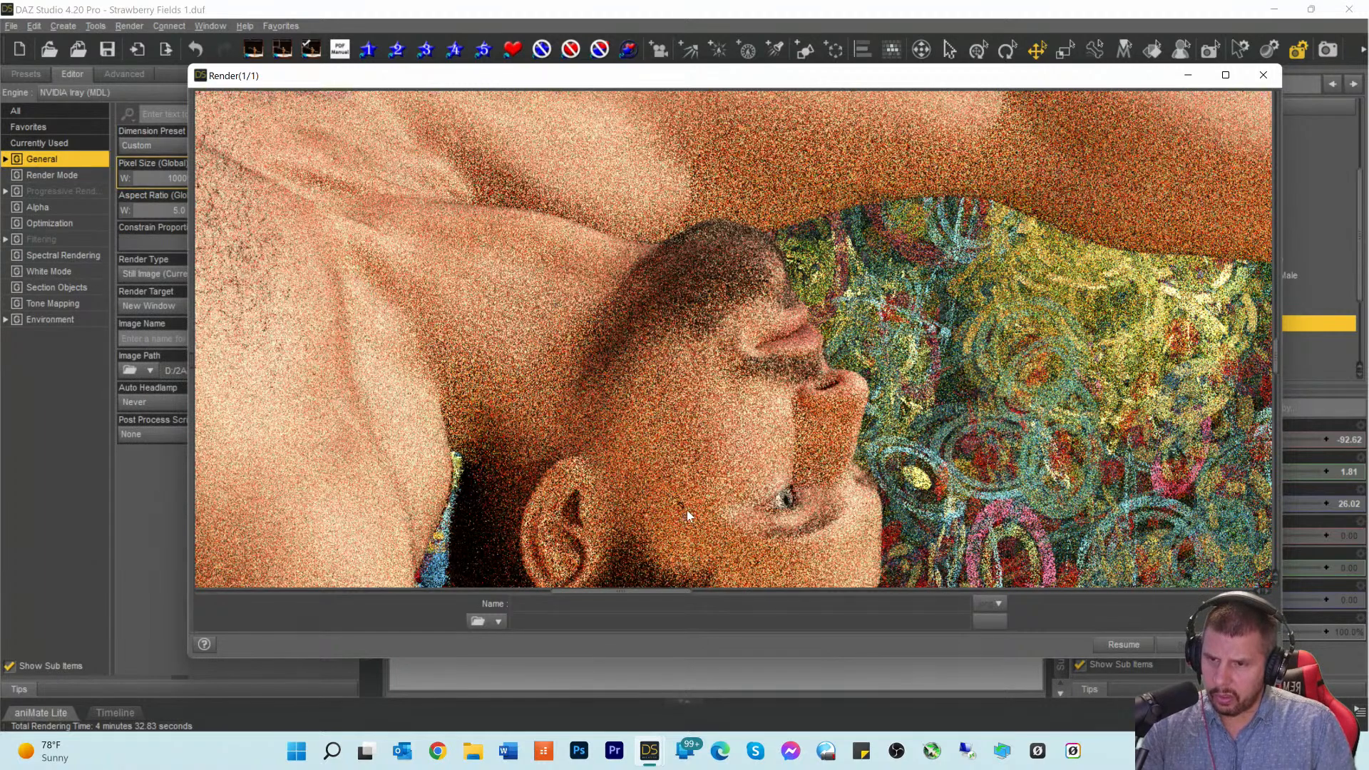
{"action": "scroll", "coordinate": [606, 579], "scroll_direction": "down", "scroll_amount": 4}
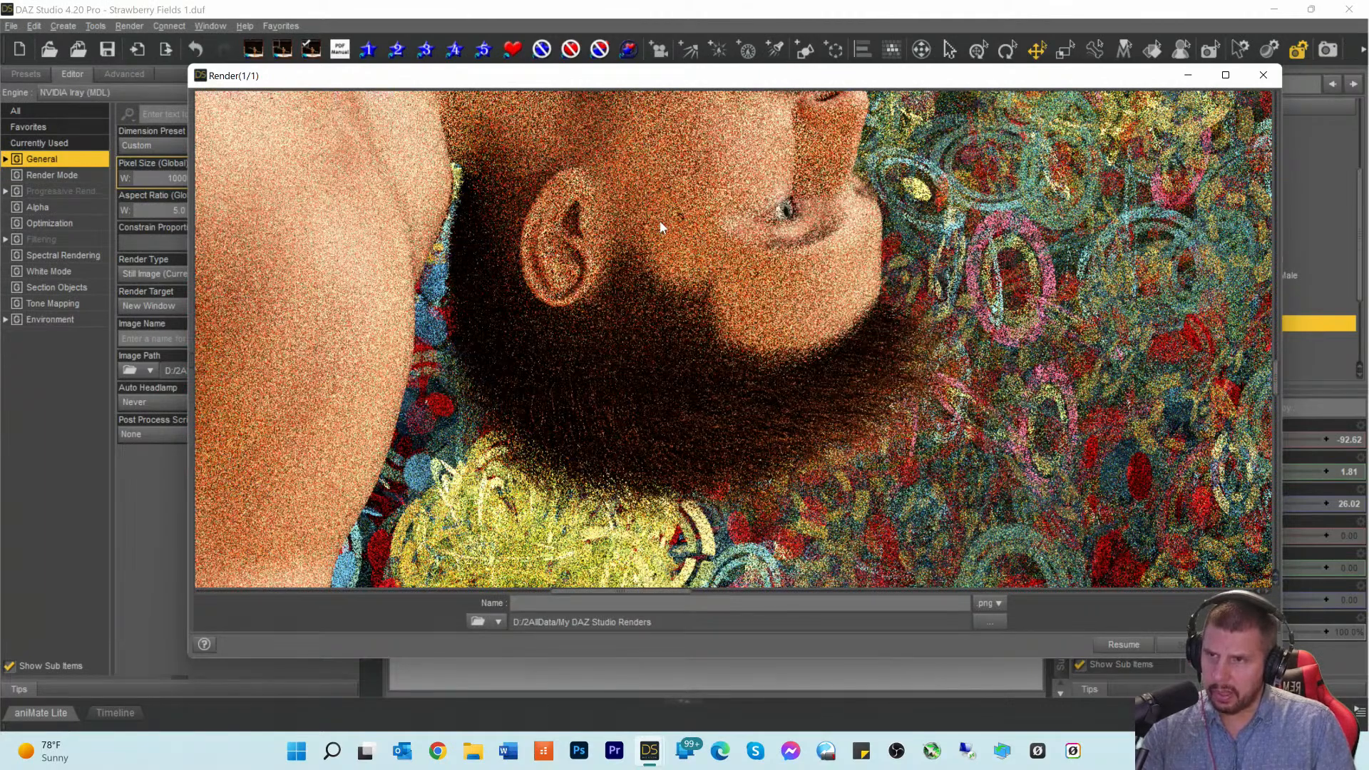
{"action": "scroll", "coordinate": [660, 220], "scroll_direction": "up", "scroll_amount": 3}
{"action": "scroll", "coordinate": [681, 216], "scroll_direction": "down", "scroll_amount": 1}
{"action": "scroll", "coordinate": [683, 242], "scroll_direction": "down", "scroll_amount": 3}
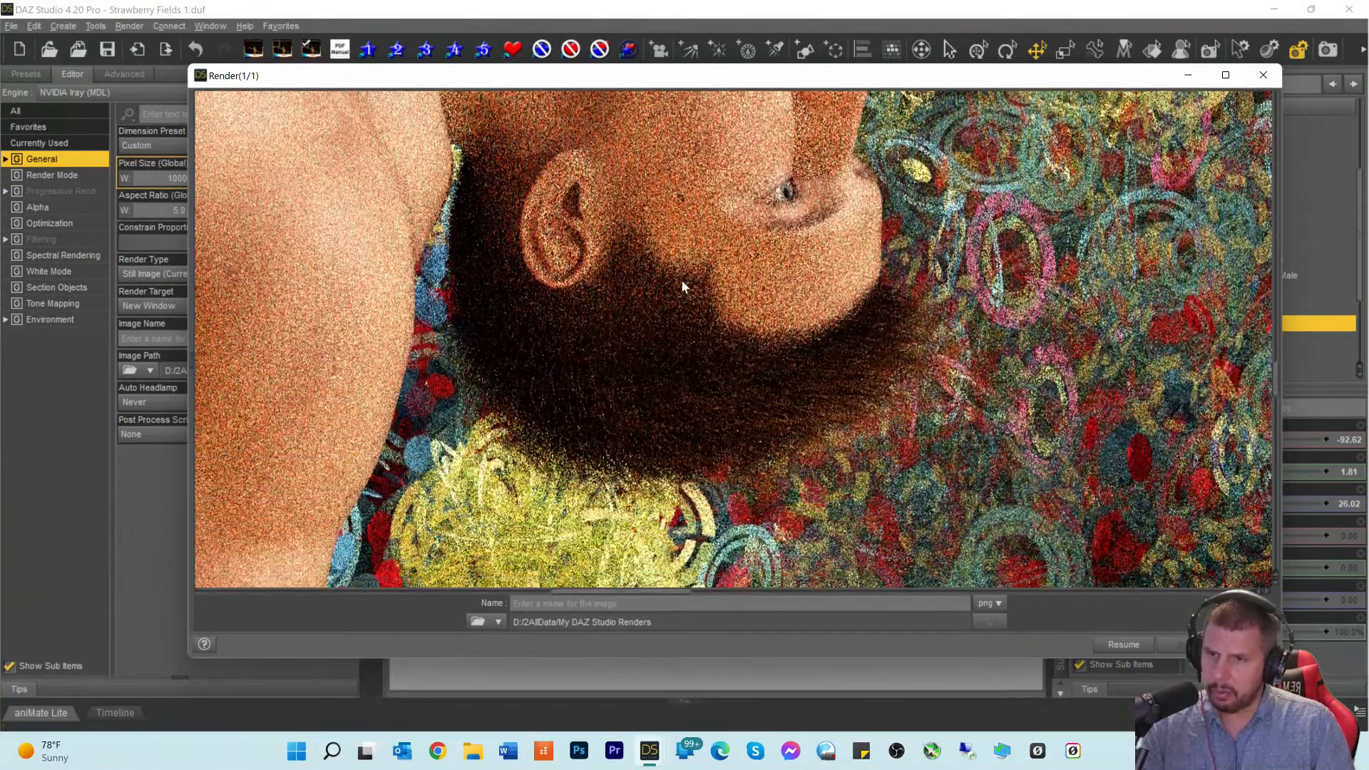
{"action": "left_click_drag", "start_coordinate": [570, 595], "coordinate": [877, 607]}
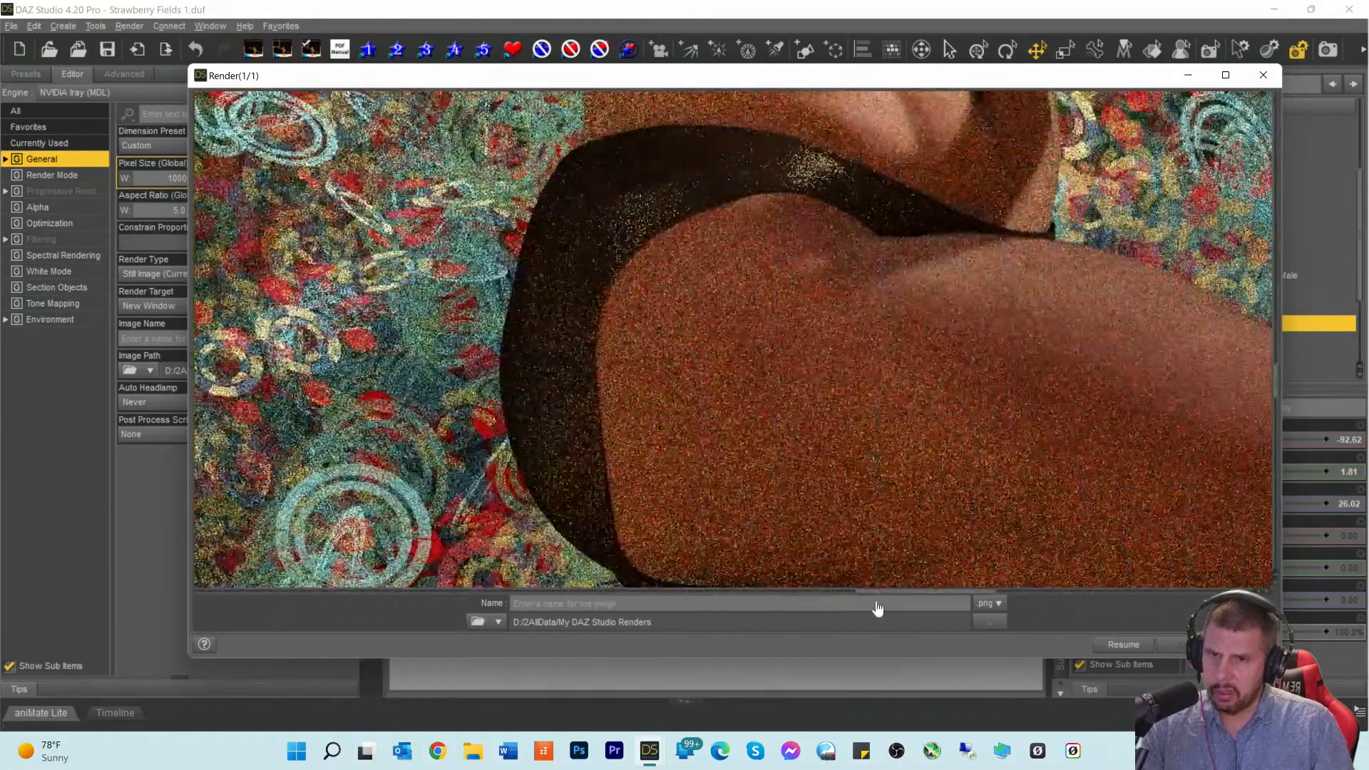
{"action": "scroll", "coordinate": [853, 455], "scroll_direction": "up", "scroll_amount": 10}
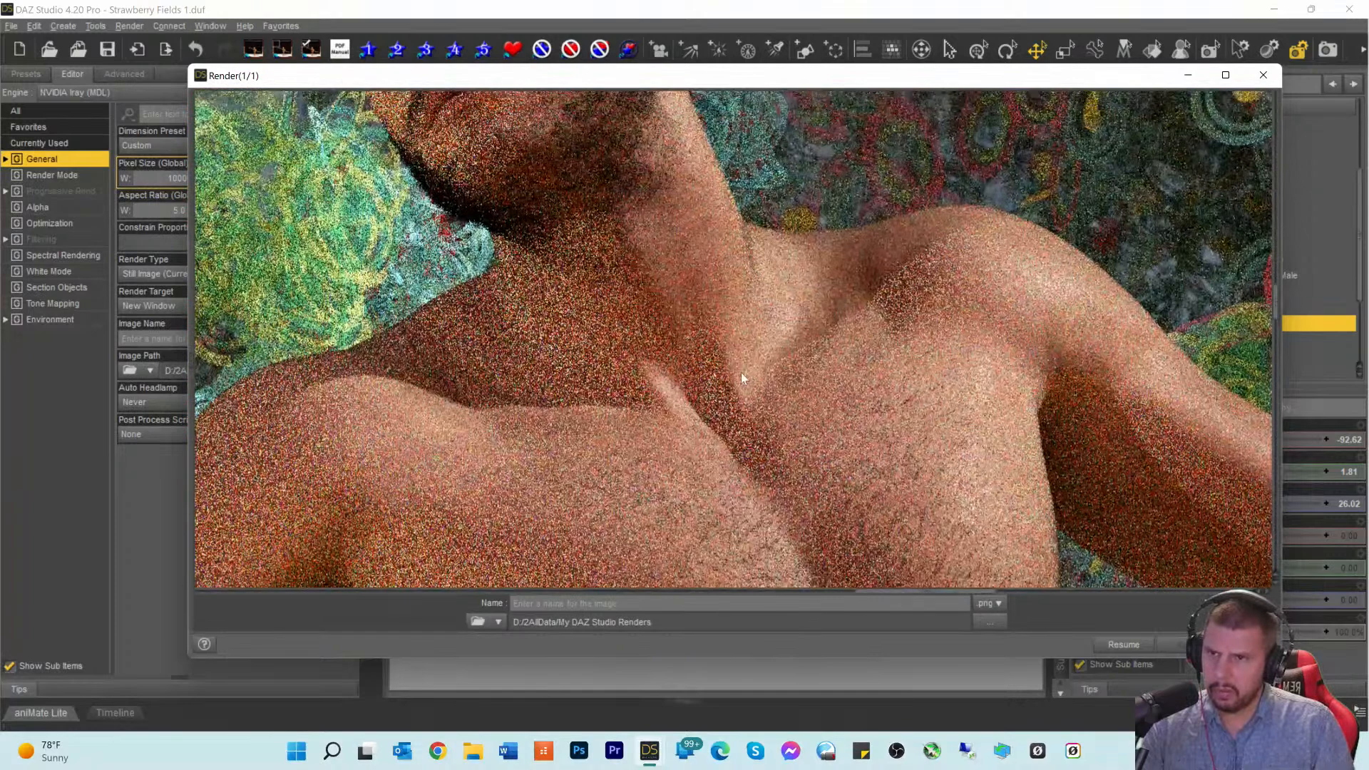
{"action": "scroll", "coordinate": [747, 375], "scroll_direction": "up", "scroll_amount": 5}
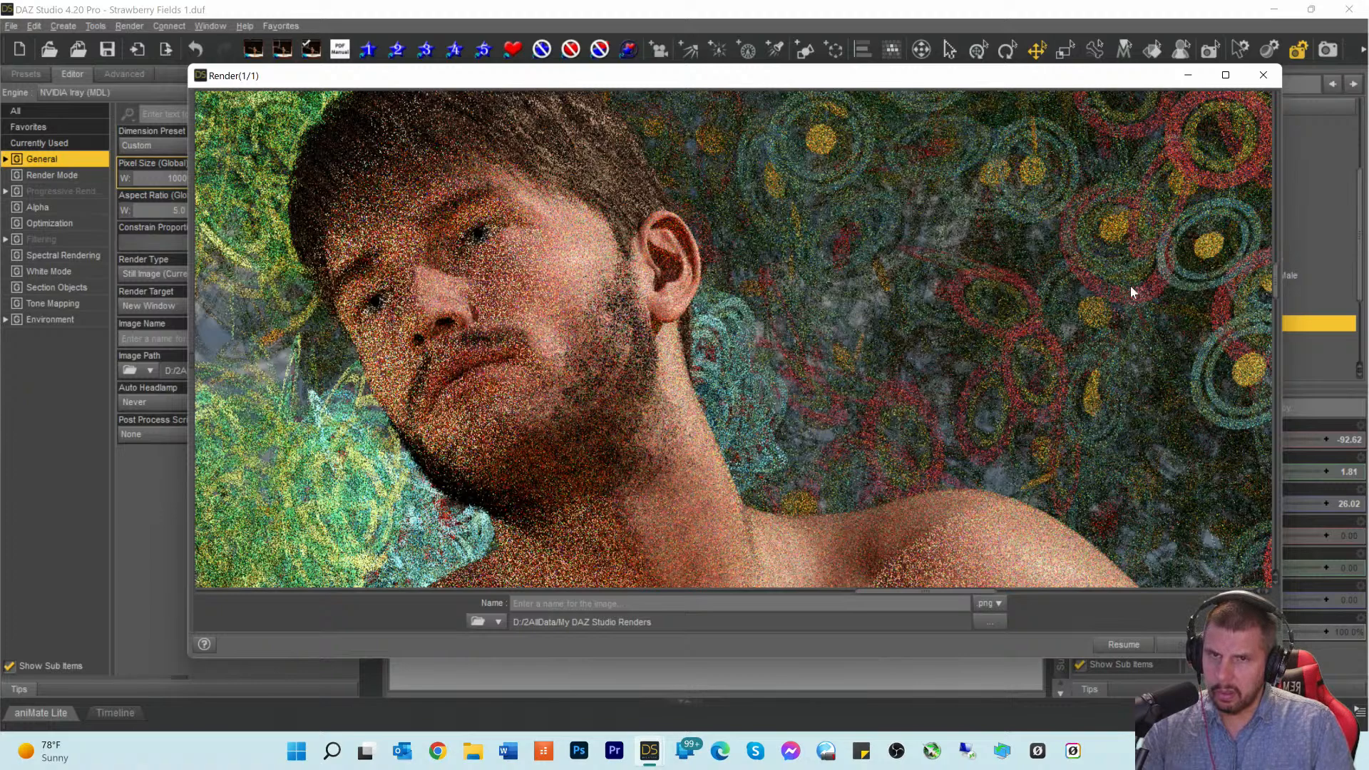
{"action": "left_click", "coordinate": [1262, 75]}
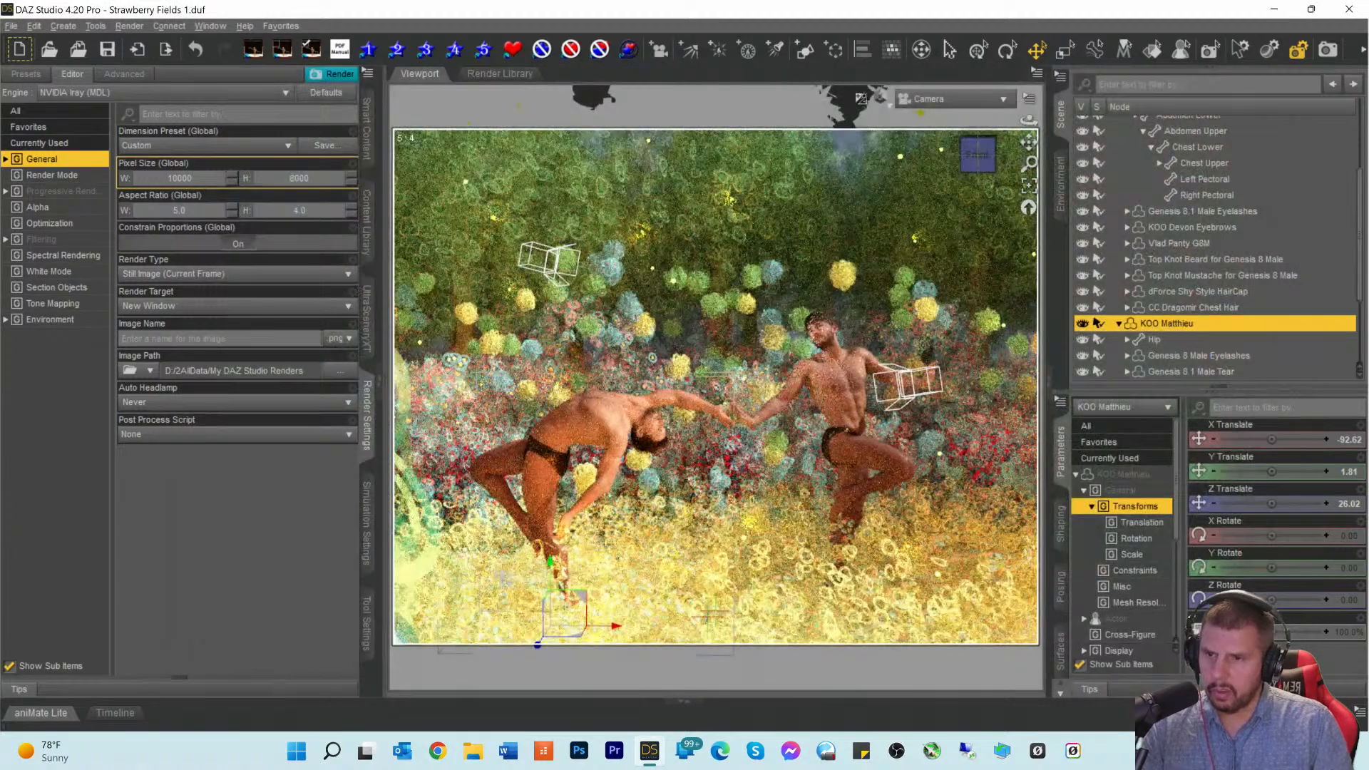
Step: Hide the Magic Fields environment in the scene so only the two figures remain
{"action": "left_click", "coordinate": [951, 105]}
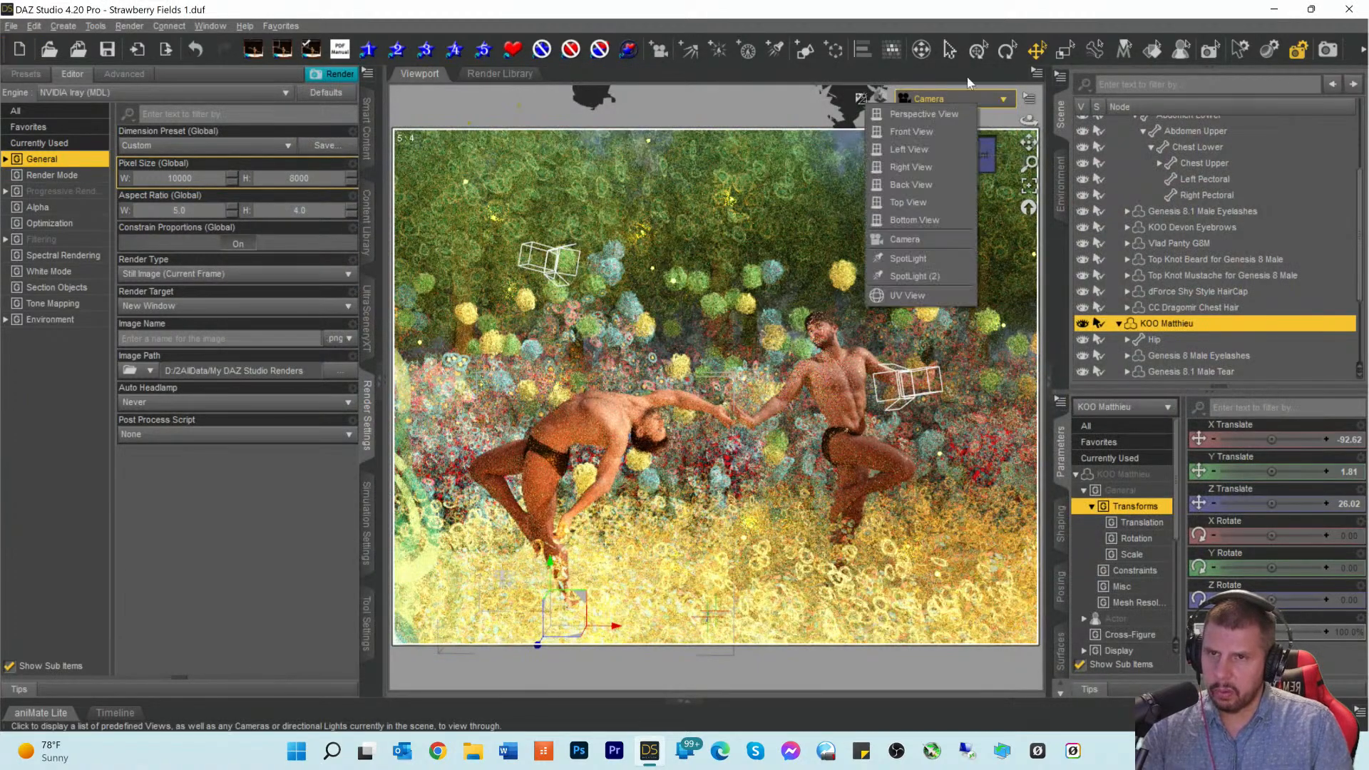
{"action": "left_click", "coordinate": [1020, 36]}
{"action": "scroll", "coordinate": [1229, 327], "scroll_direction": "up", "scroll_amount": 3}
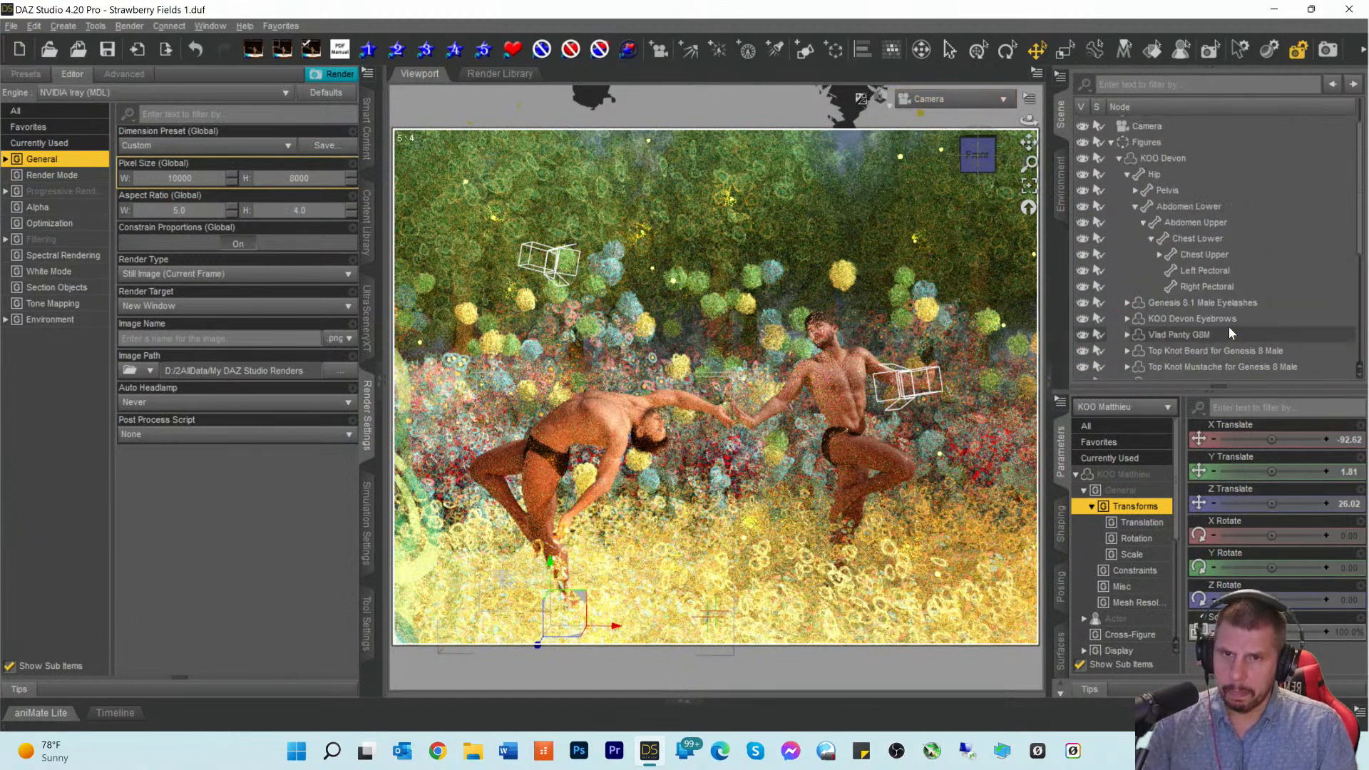
{"action": "left_click", "coordinate": [1145, 159]}
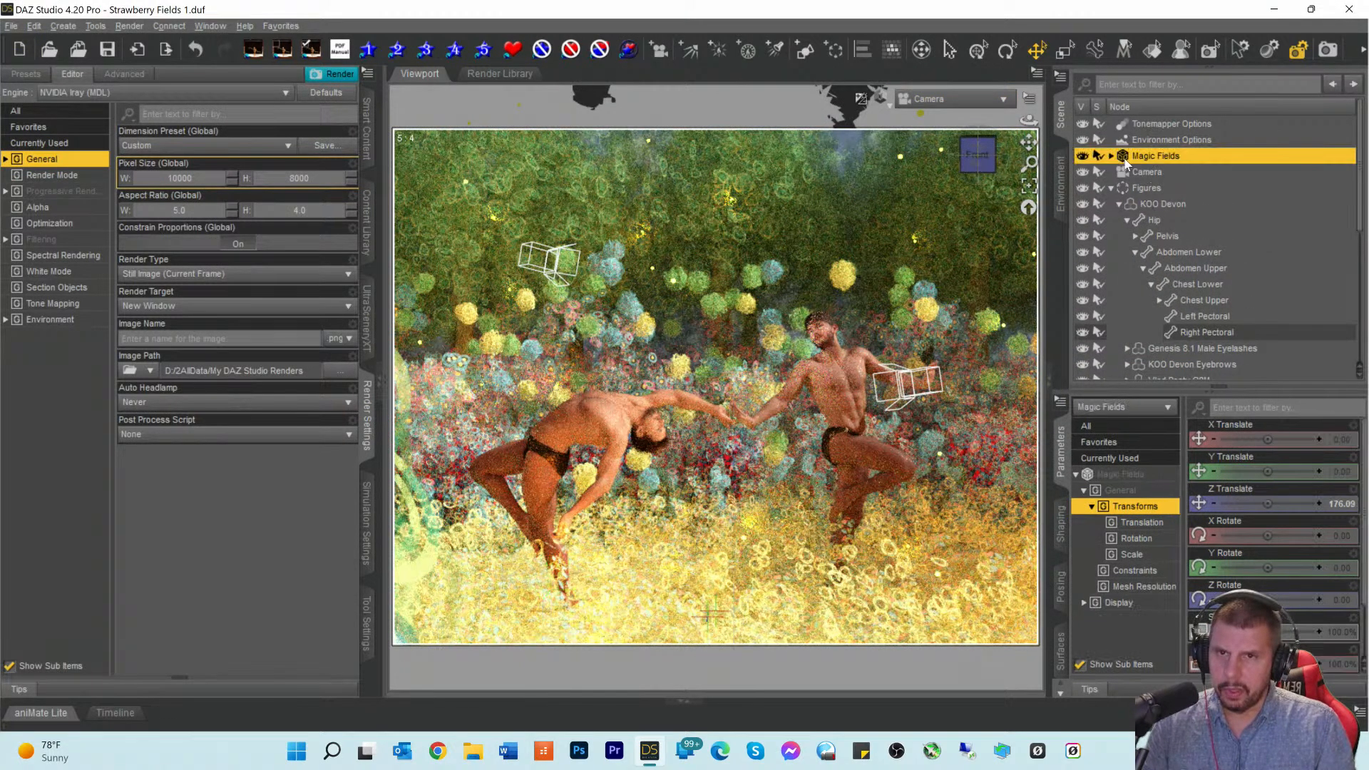
{"action": "left_click", "coordinate": [1083, 156]}
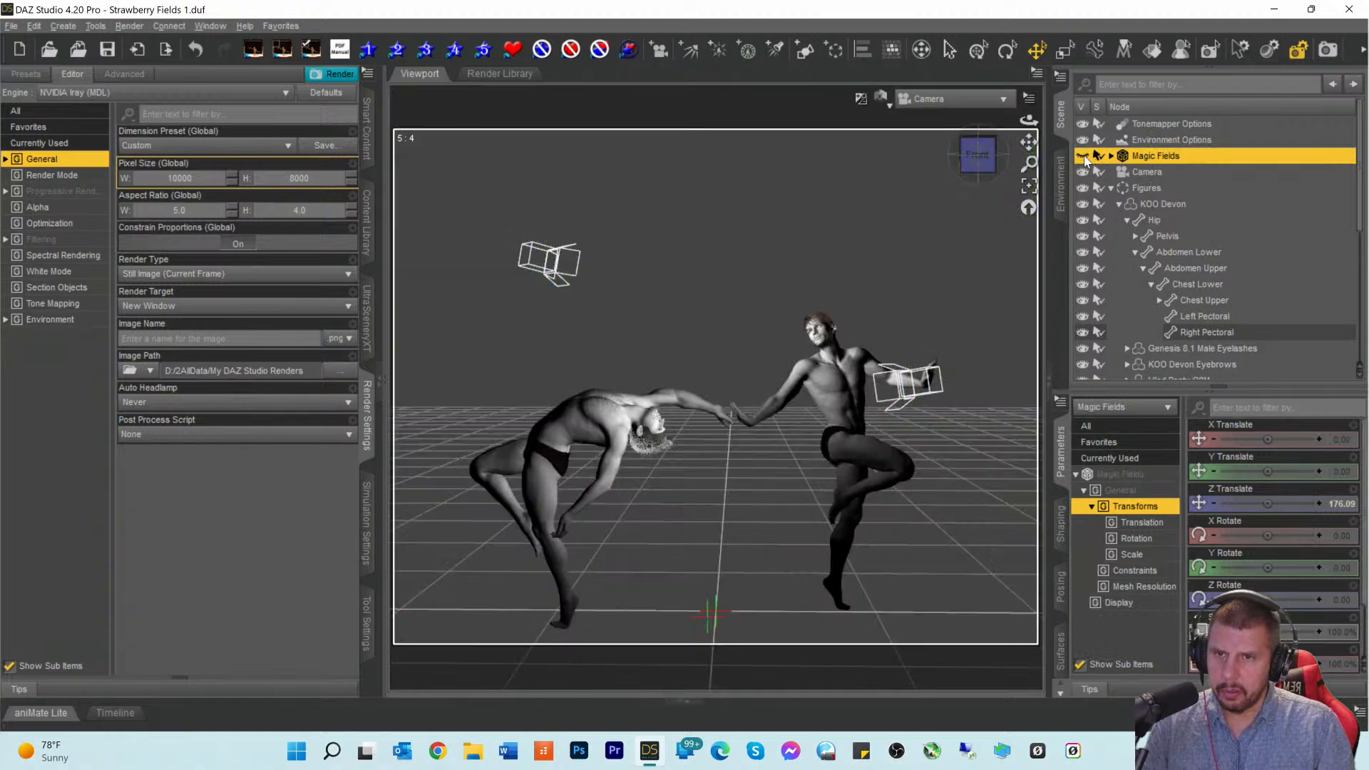
Step: Switch the viewport to Perspective View and frame the backward-bending figure's bearded chin up close
{"action": "left_click", "coordinate": [930, 99]}
{"action": "left_click", "coordinate": [922, 101]}
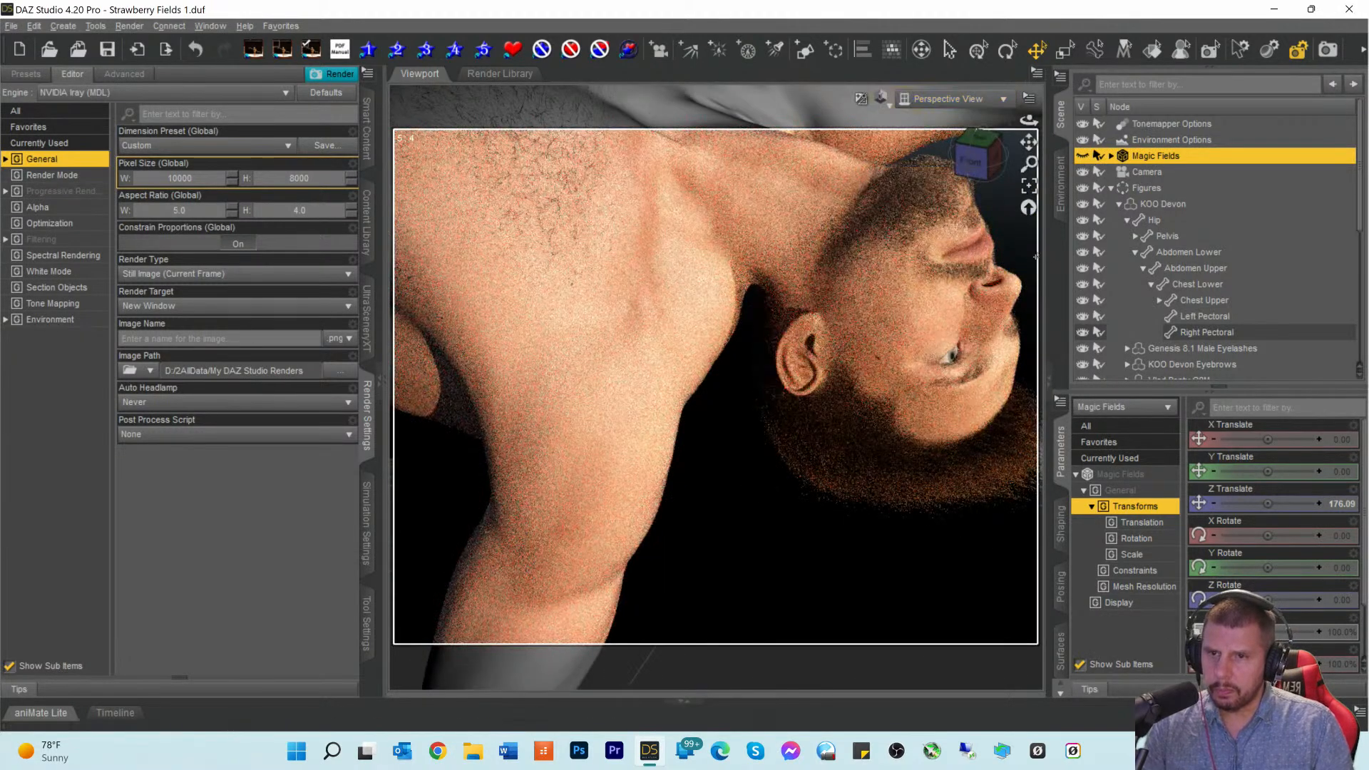
{"action": "left_click_drag", "start_coordinate": [978, 156], "coordinate": [838, 156]}
{"action": "scroll", "coordinate": [996, 197], "scroll_direction": "up", "scroll_amount": 3}
{"action": "left_click_drag", "start_coordinate": [1026, 142], "coordinate": [990, 223]}
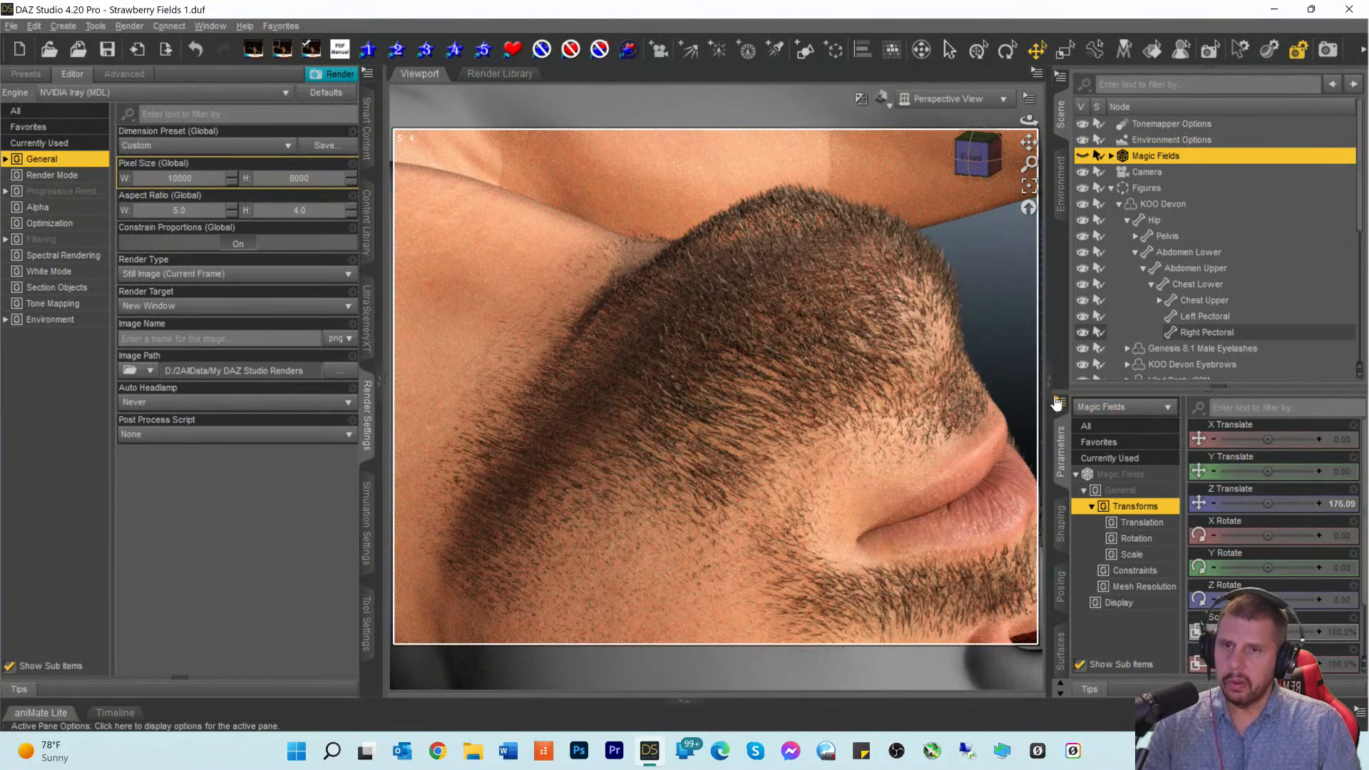
{"action": "scroll", "coordinate": [1175, 209], "scroll_direction": "down", "scroll_amount": 2}
{"action": "scroll", "coordinate": [1174, 208], "scroll_direction": "down", "scroll_amount": 2}
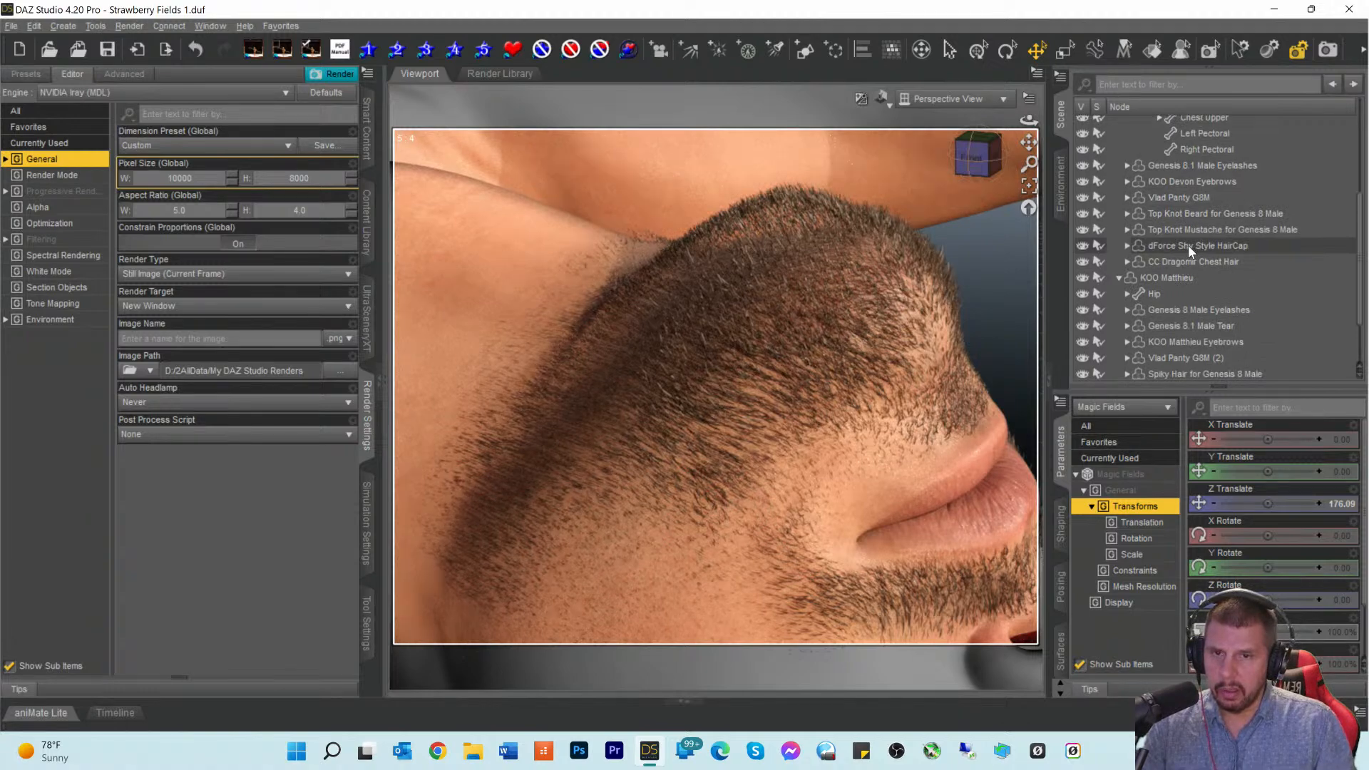
{"action": "scroll", "coordinate": [1187, 245], "scroll_direction": "down", "scroll_amount": 2}
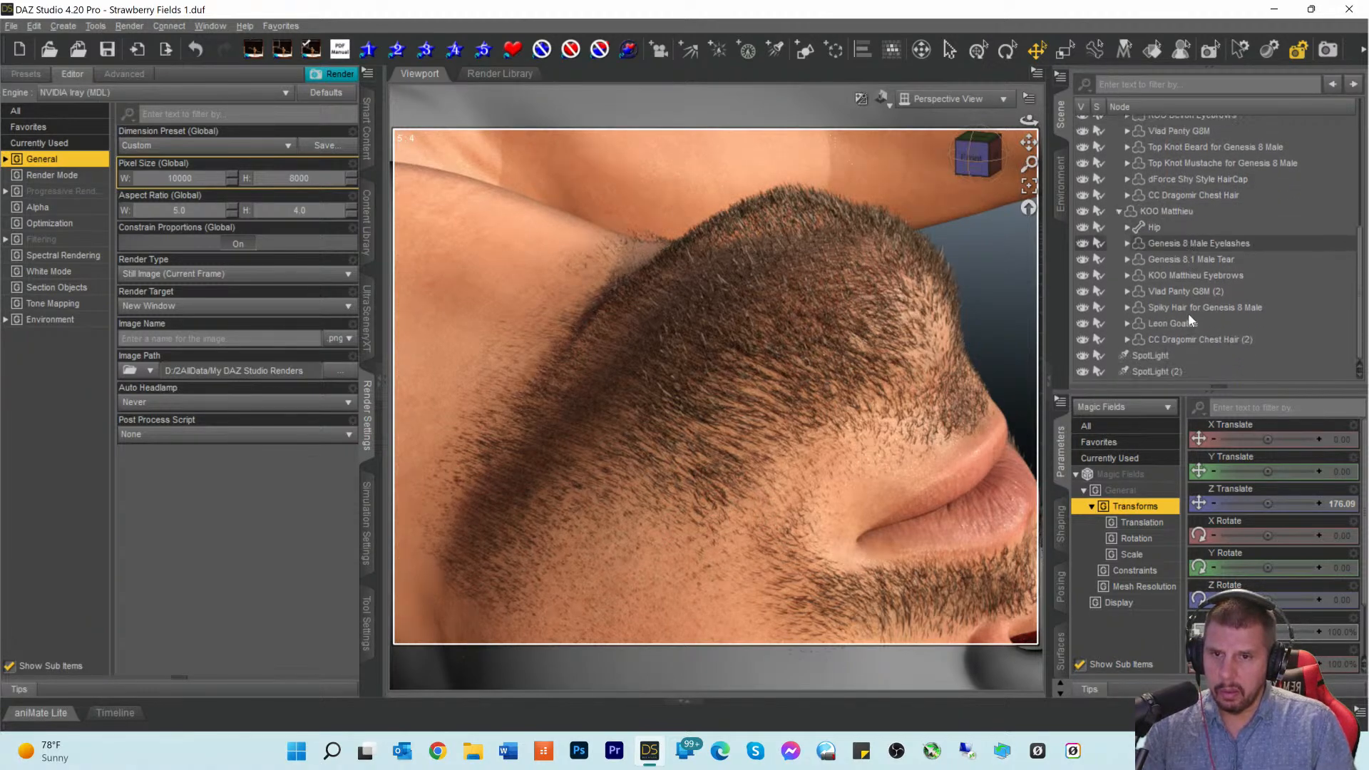
{"action": "left_click", "coordinate": [1151, 325]}
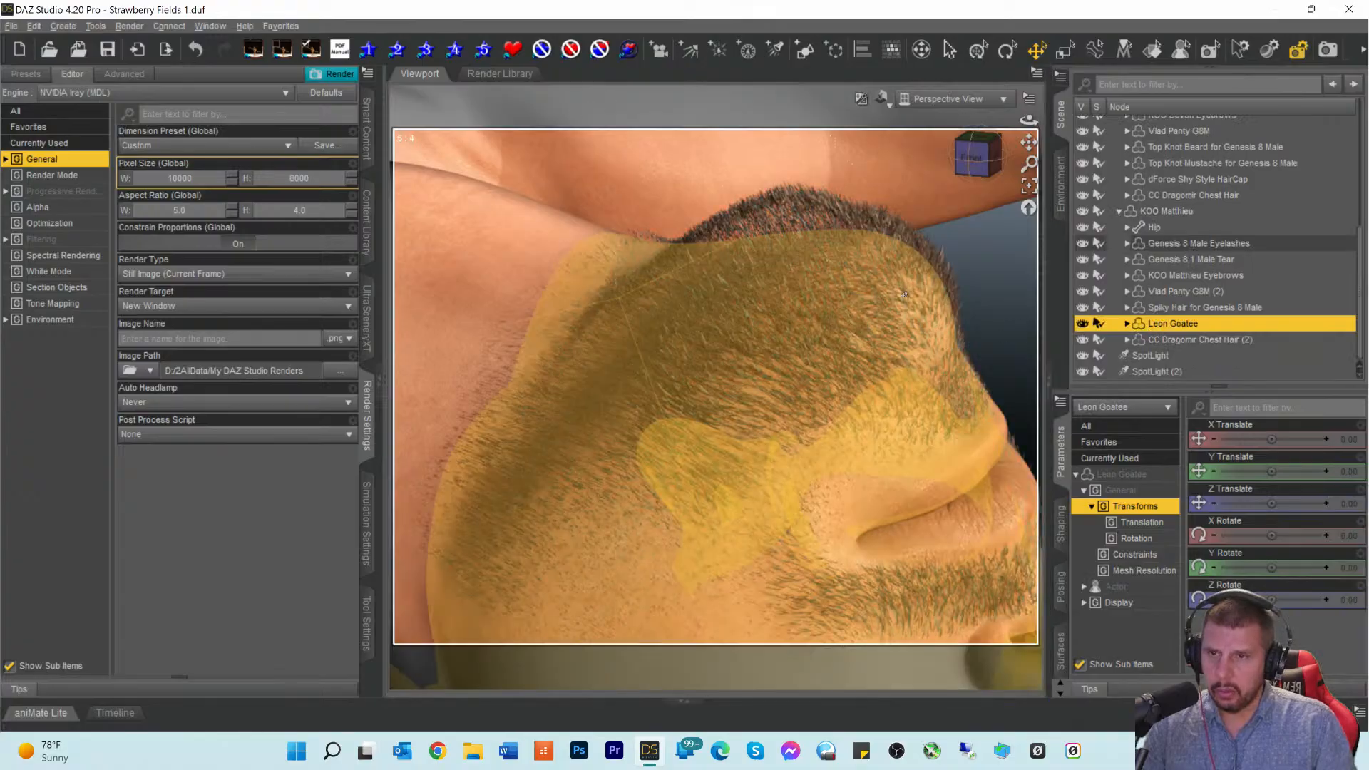
Step: Set the viewport draw style to Texture Shaded with the goatee's edge under the chin in view
{"action": "left_click_drag", "start_coordinate": [974, 167], "coordinate": [974, 155]}
{"action": "left_click", "coordinate": [882, 98]}
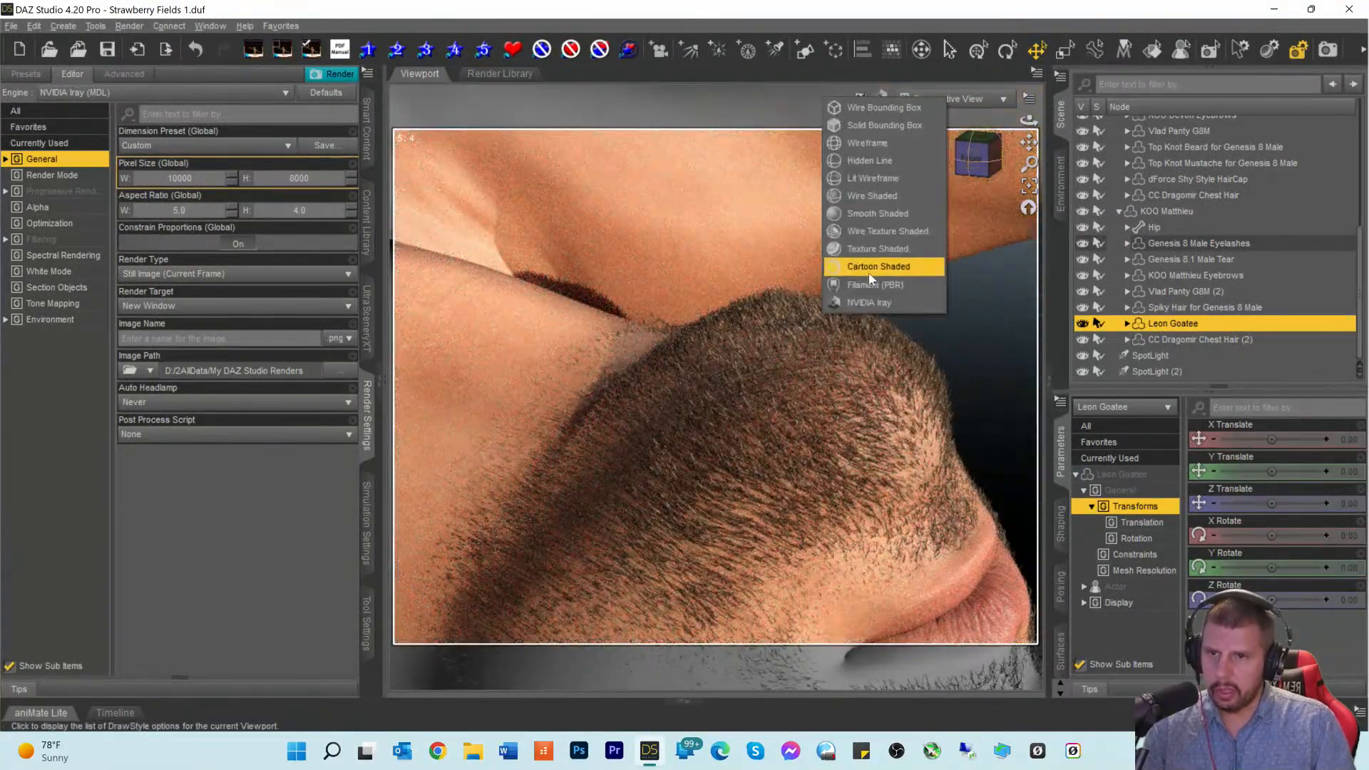
{"action": "left_click", "coordinate": [869, 251]}
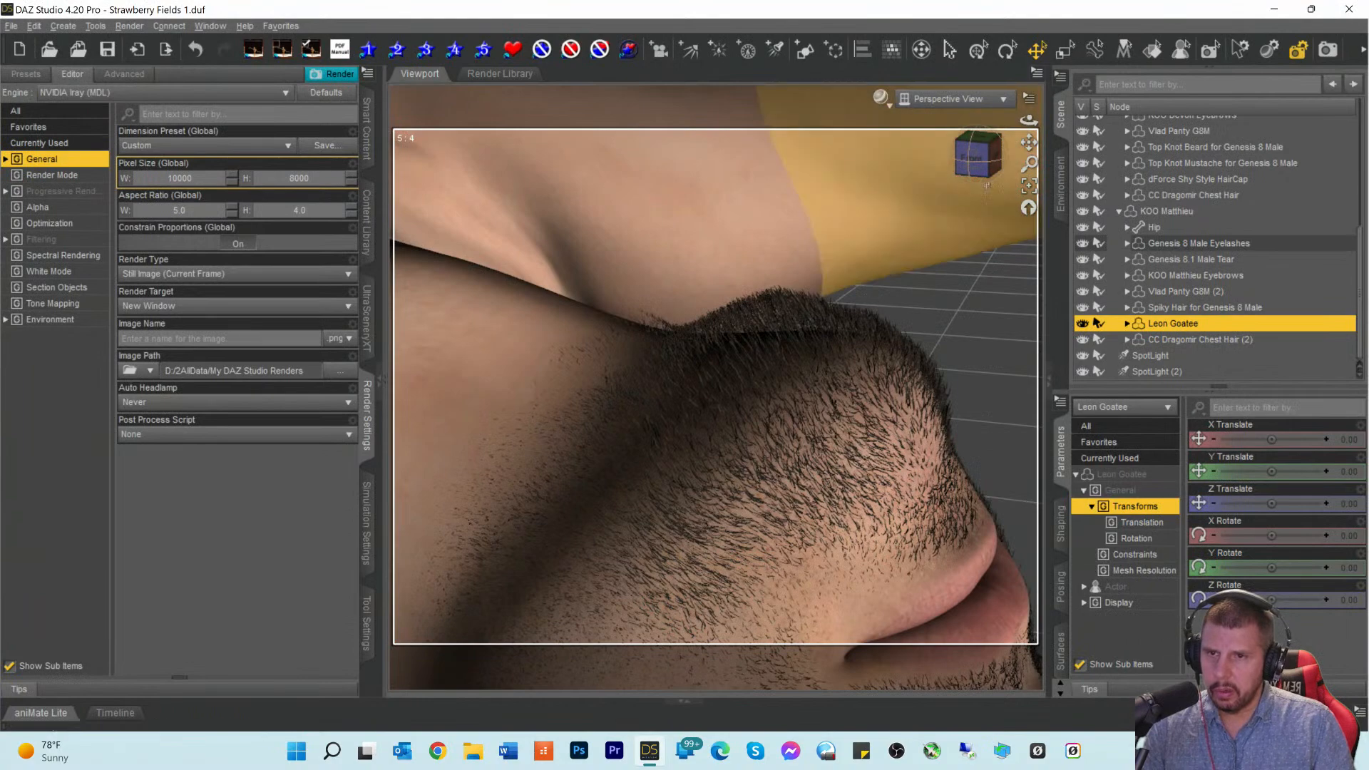
{"action": "left_click_drag", "start_coordinate": [976, 161], "coordinate": [1028, 149]}
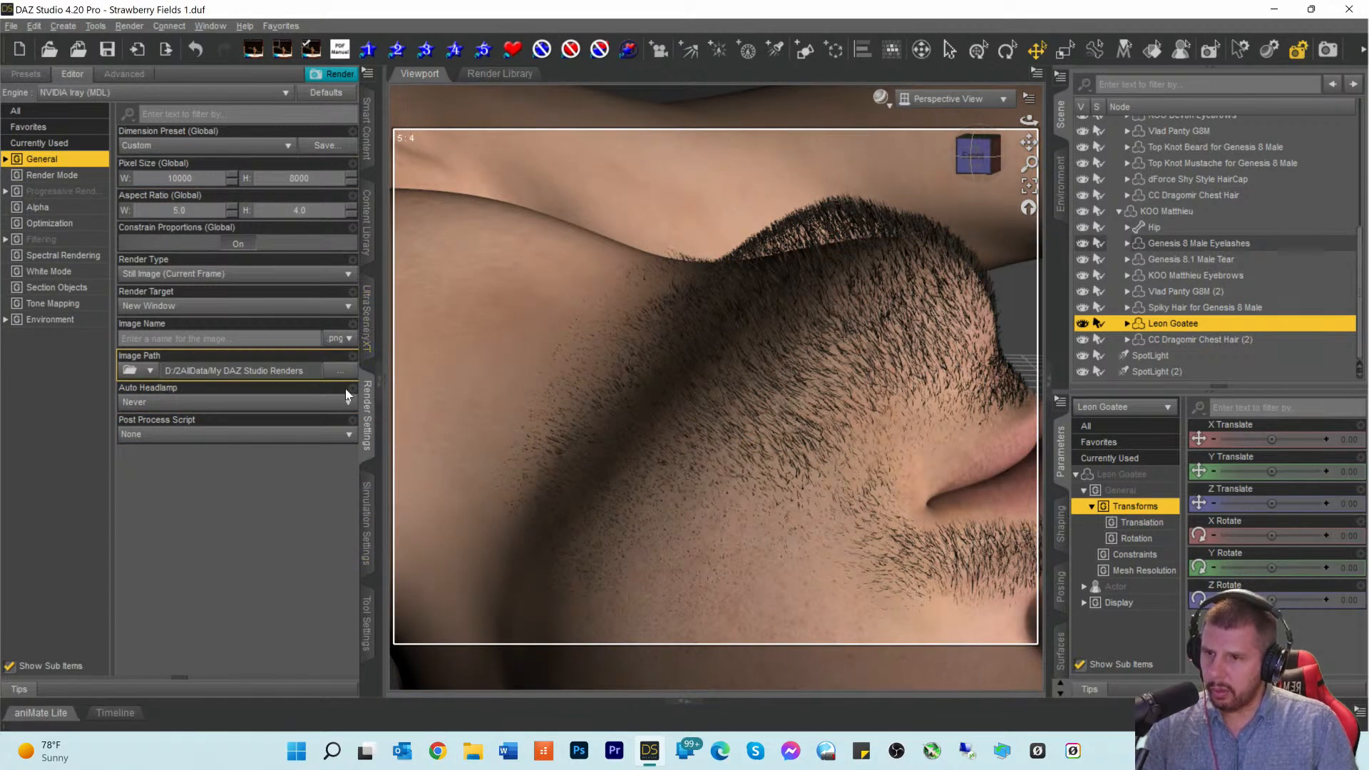
Step: Make Mesh Grabber the active tool for editing the goatee's mesh
{"action": "left_click", "coordinate": [369, 621]}
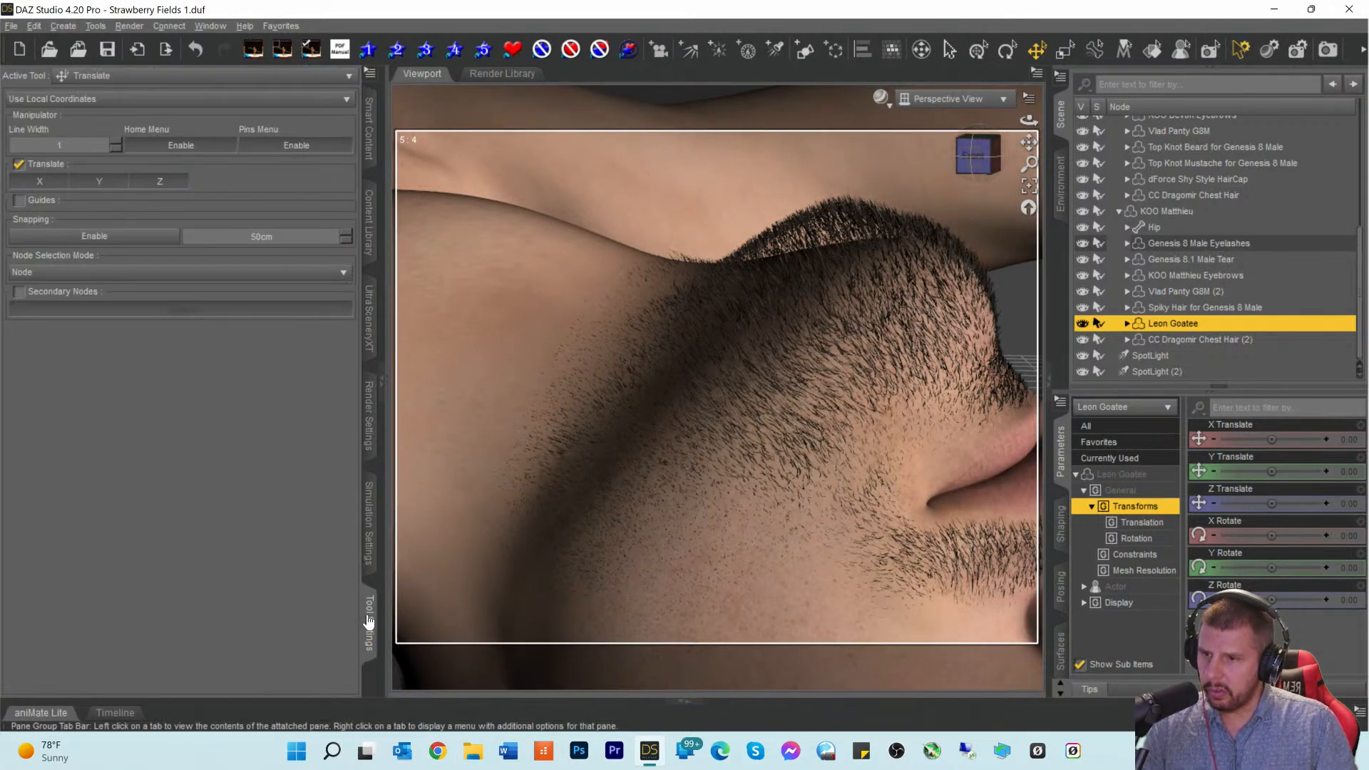
{"action": "left_click", "coordinate": [139, 78]}
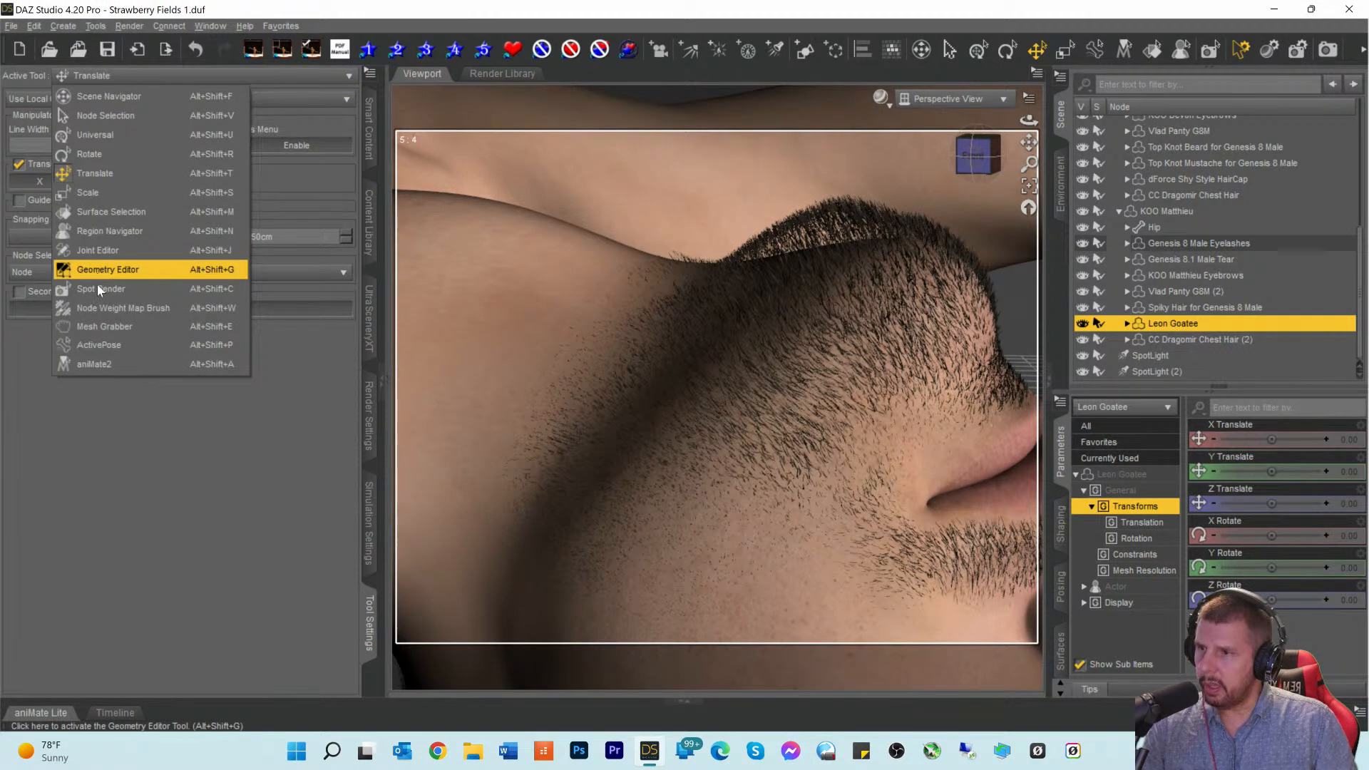
{"action": "left_click", "coordinate": [96, 325]}
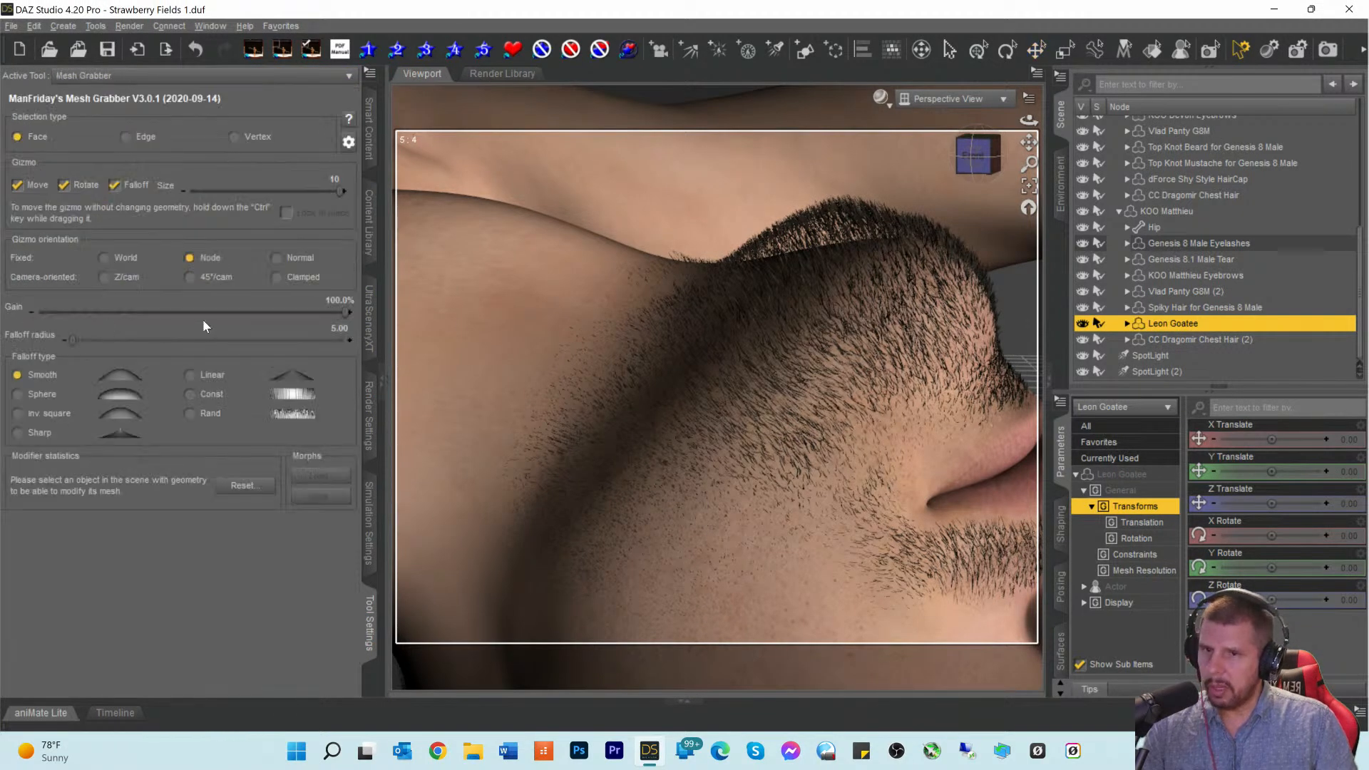
Step: Move the goatee's raised edge under the chin down toward the skin and nudge the patch at the chin tip slightly outward
{"action": "left_click", "coordinate": [835, 223]}
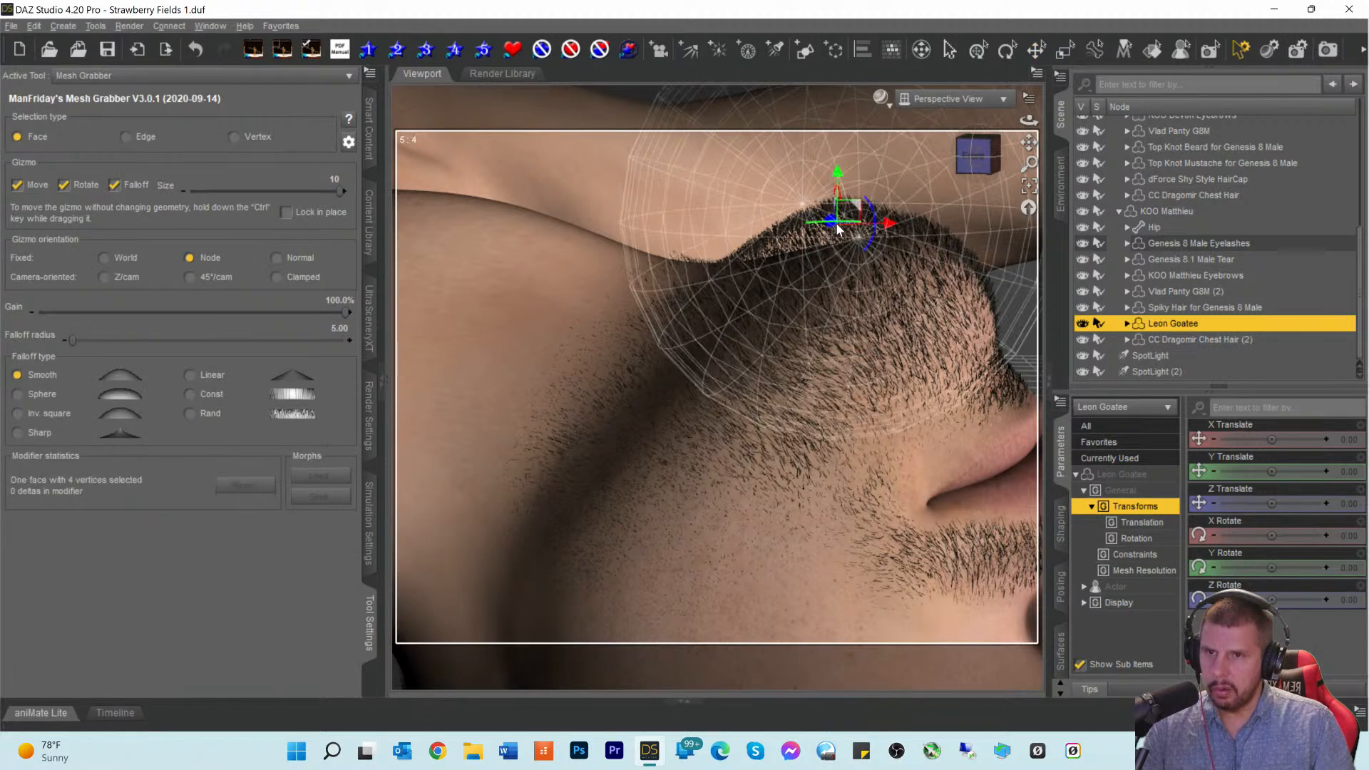
{"action": "left_click", "coordinate": [840, 171]}
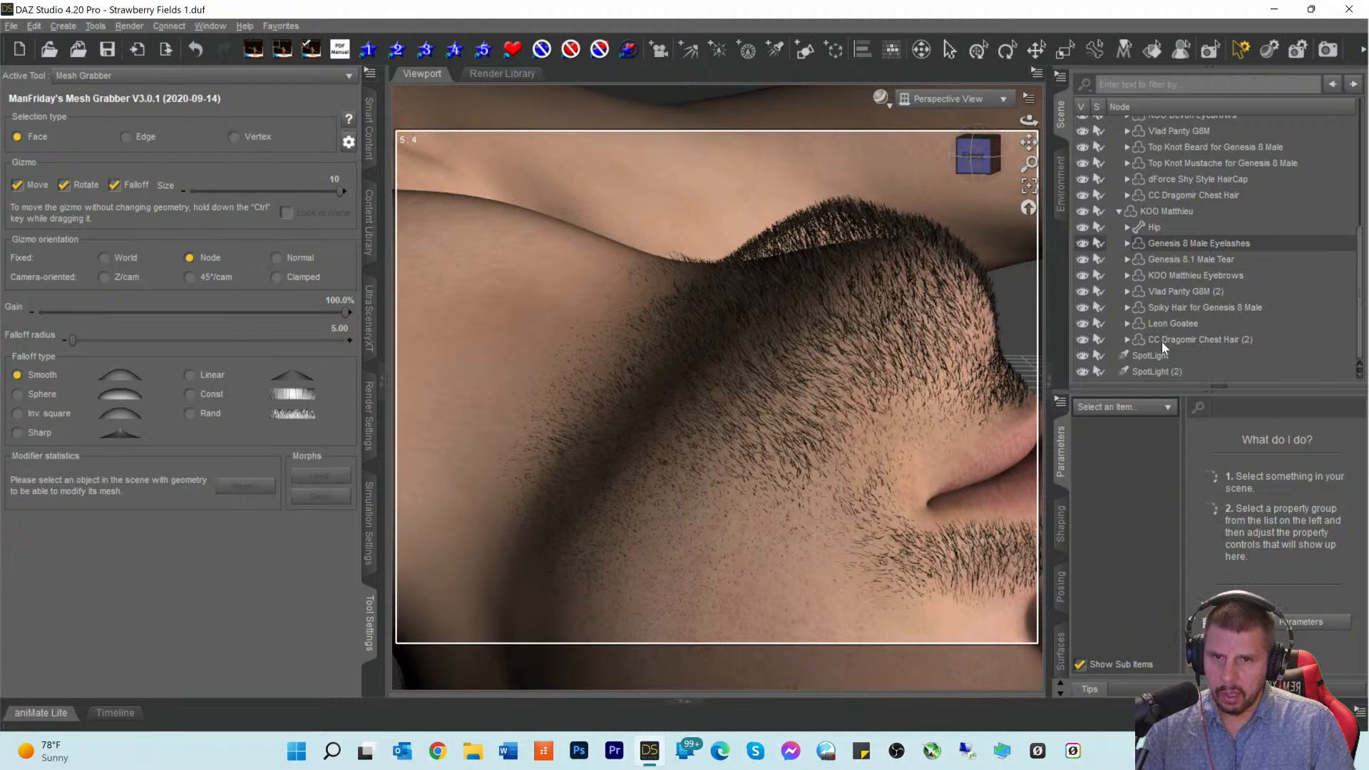
{"action": "left_click", "coordinate": [1166, 323]}
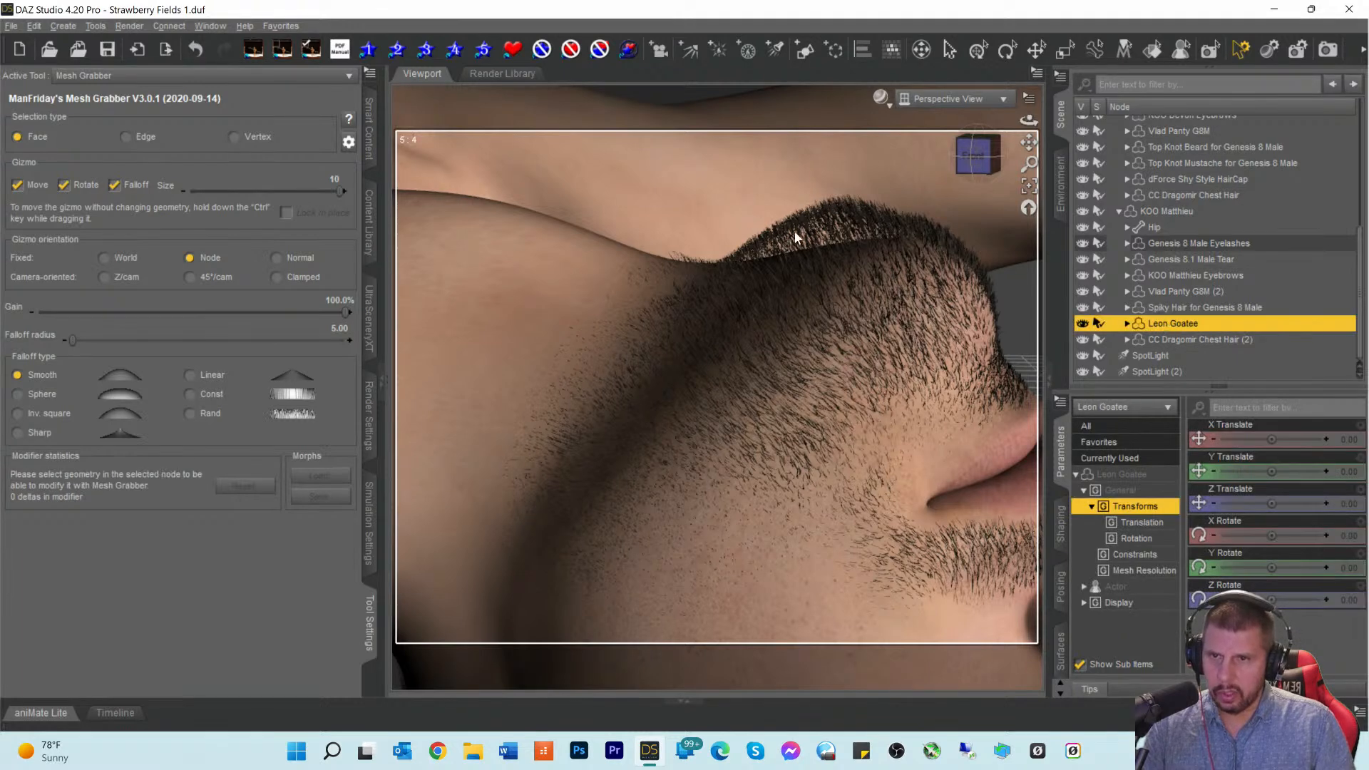
{"action": "left_click", "coordinate": [842, 230]}
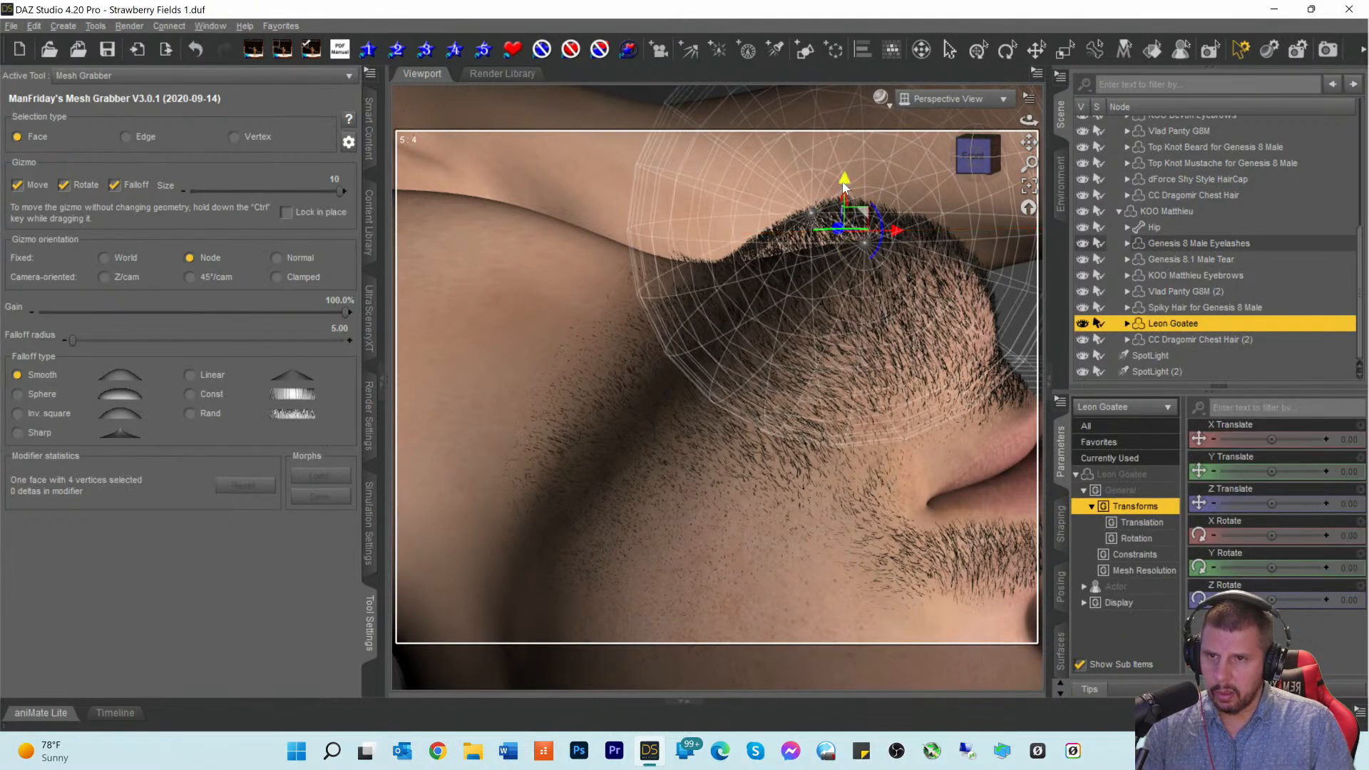
{"action": "left_click_drag", "start_coordinate": [844, 178], "coordinate": [844, 195]}
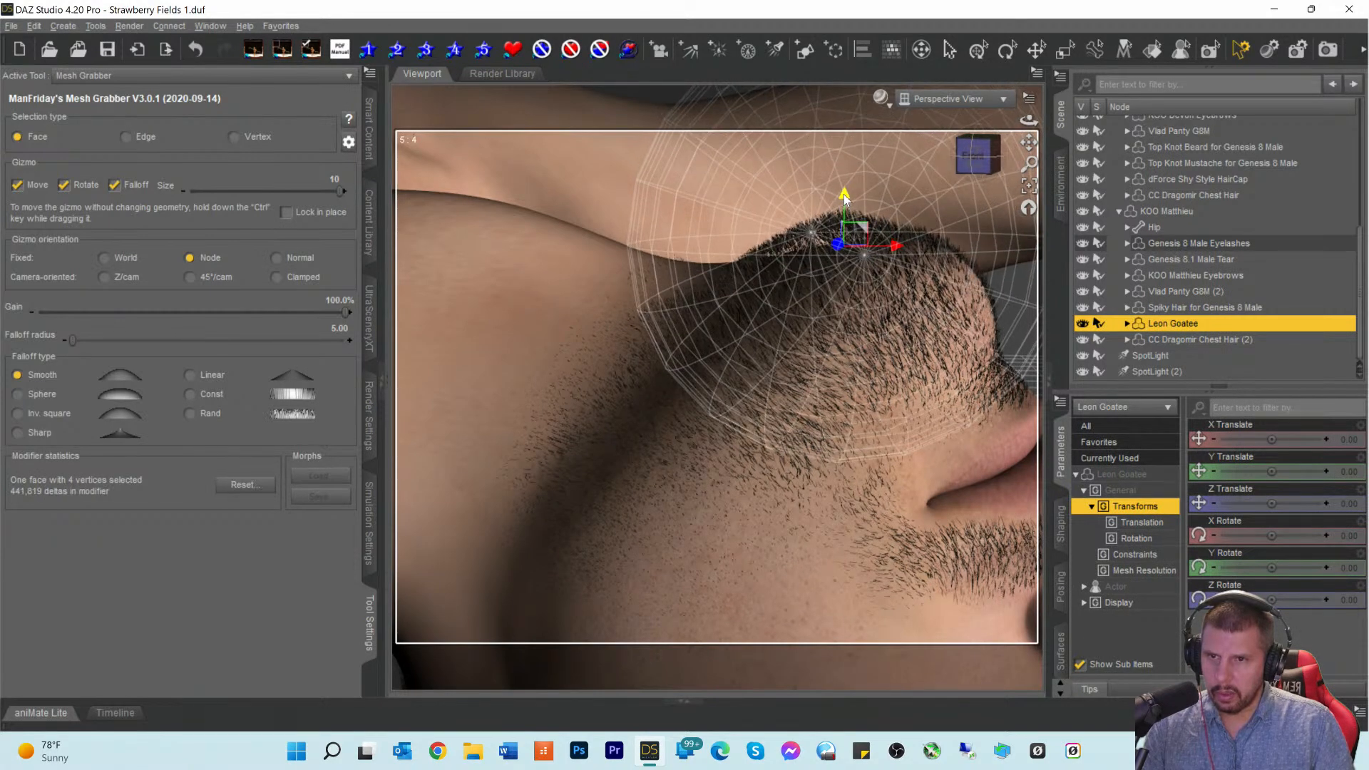
{"action": "left_click_drag", "start_coordinate": [844, 194], "coordinate": [844, 207]}
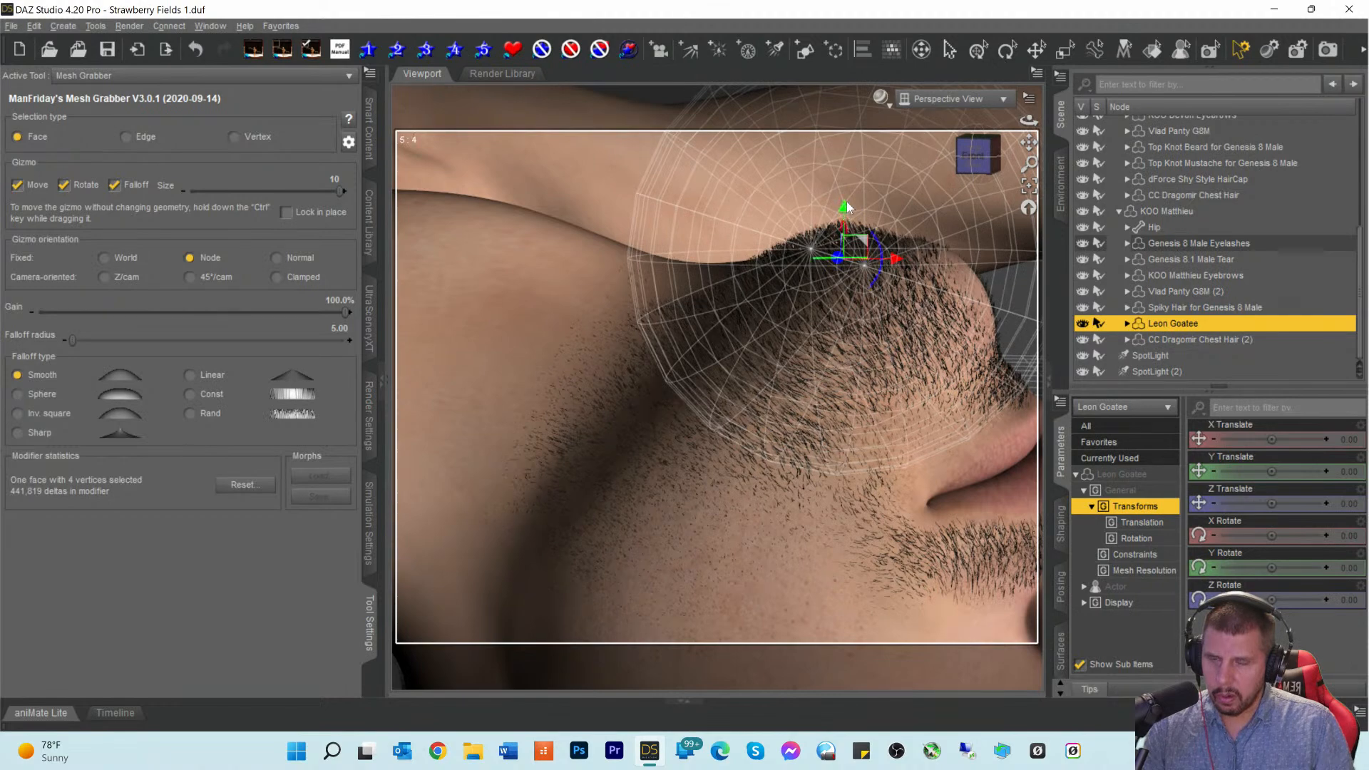
{"action": "left_click", "coordinate": [960, 293]}
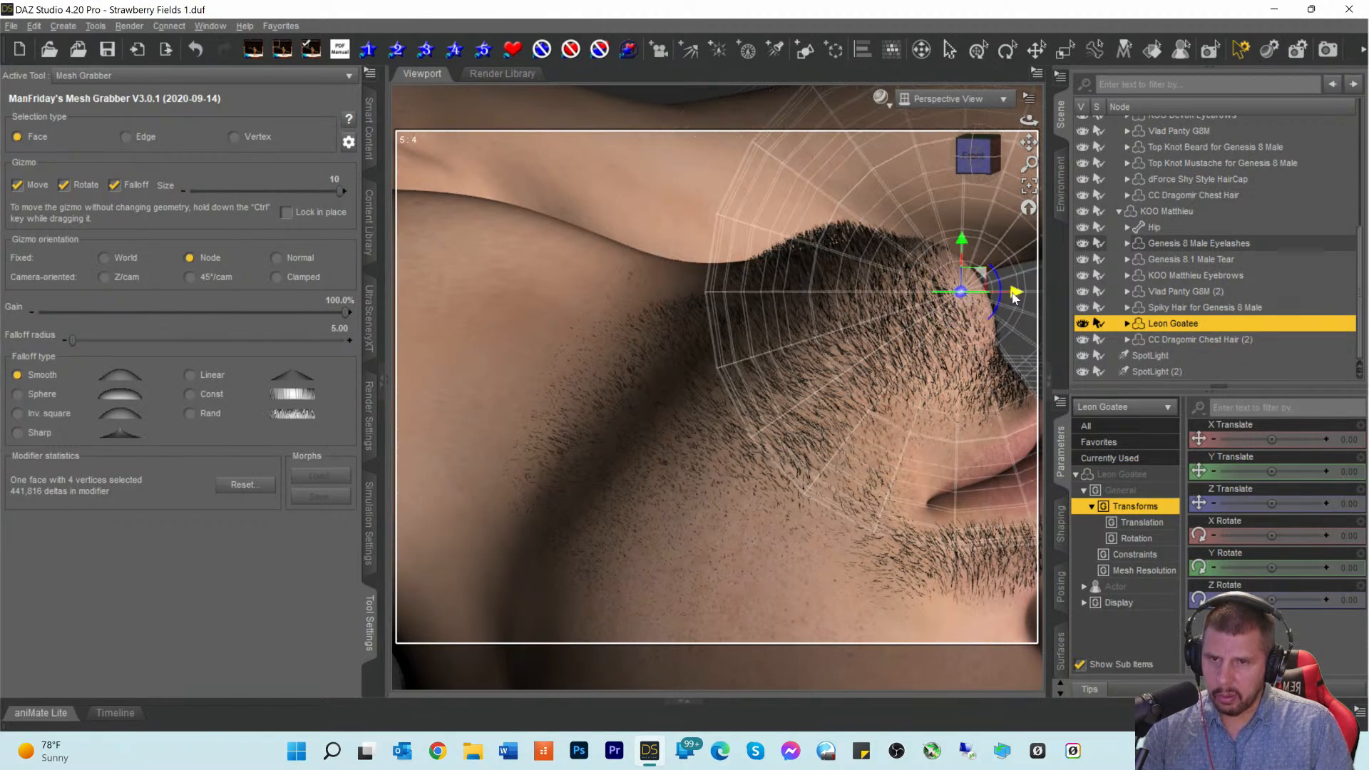
{"action": "left_click_drag", "start_coordinate": [1016, 293], "coordinate": [1022, 296]}
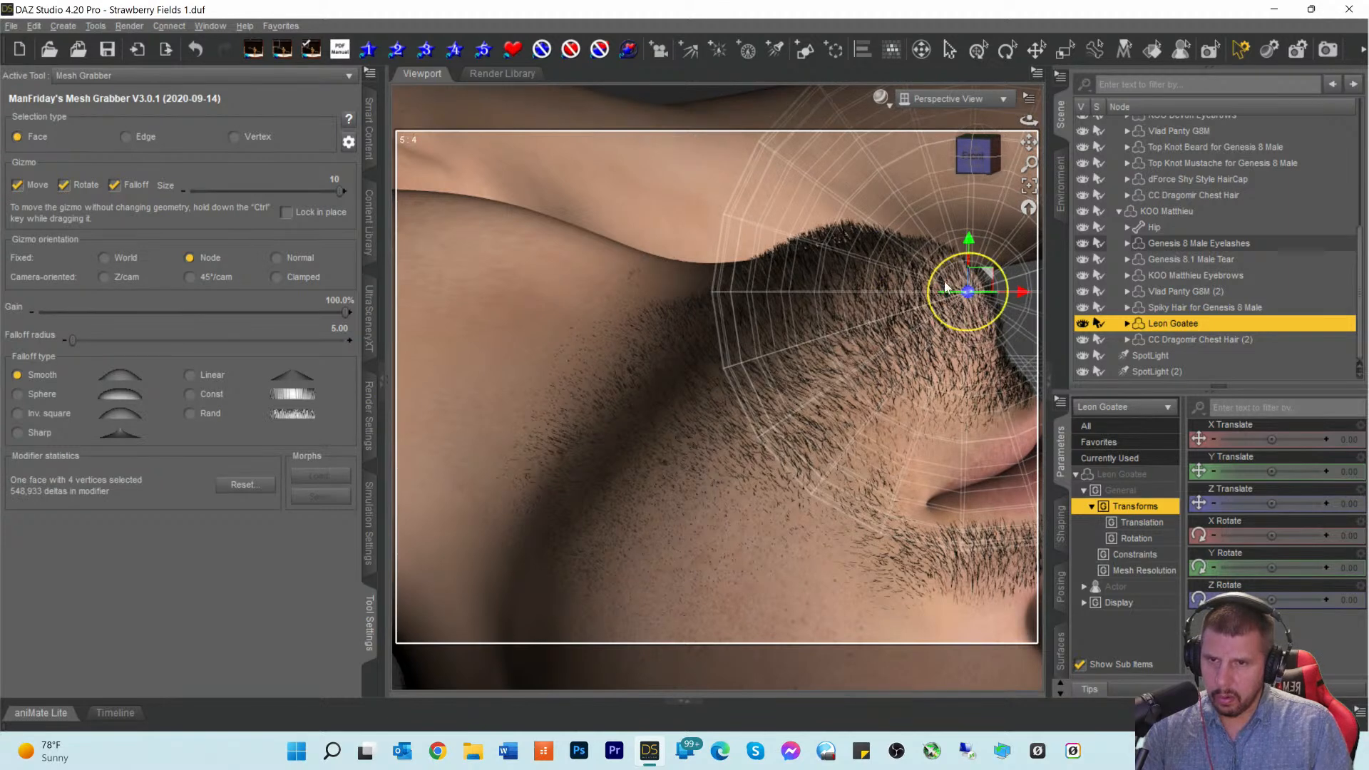
Step: Set the falloff radius to 2.00 and lower the goatee's remaining bulge under the chin closer to the skin
{"action": "left_click", "coordinate": [349, 328]}
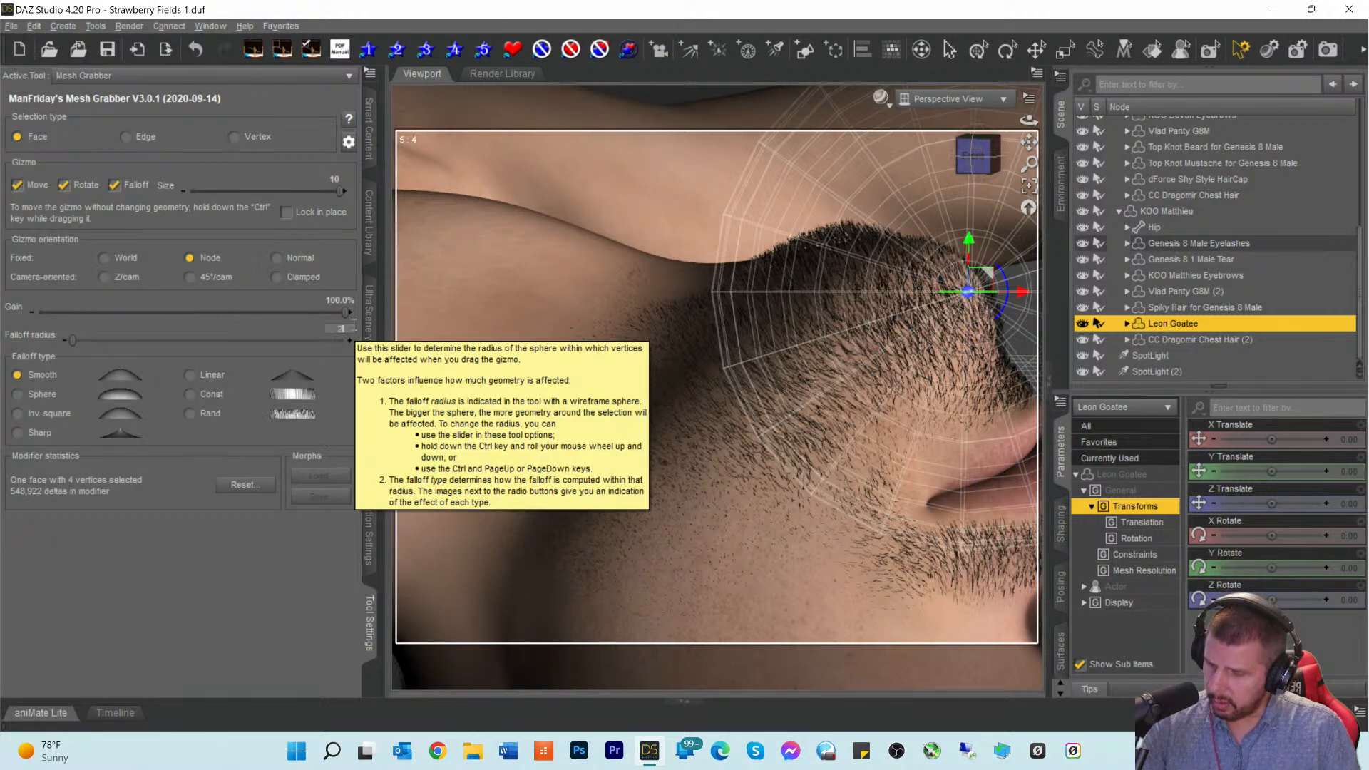
{"action": "type", "text": "2"}
{"action": "key", "text": "Return"}
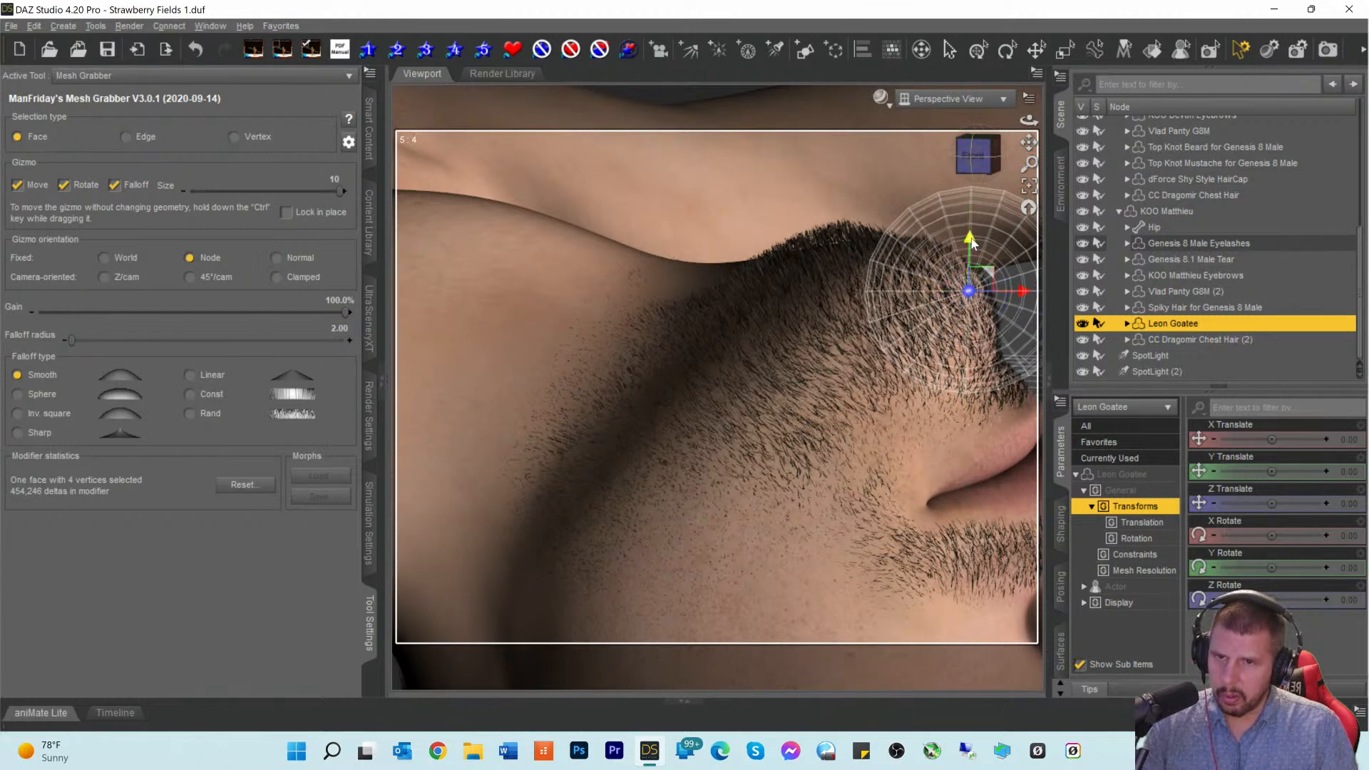
{"action": "left_click", "coordinate": [832, 237]}
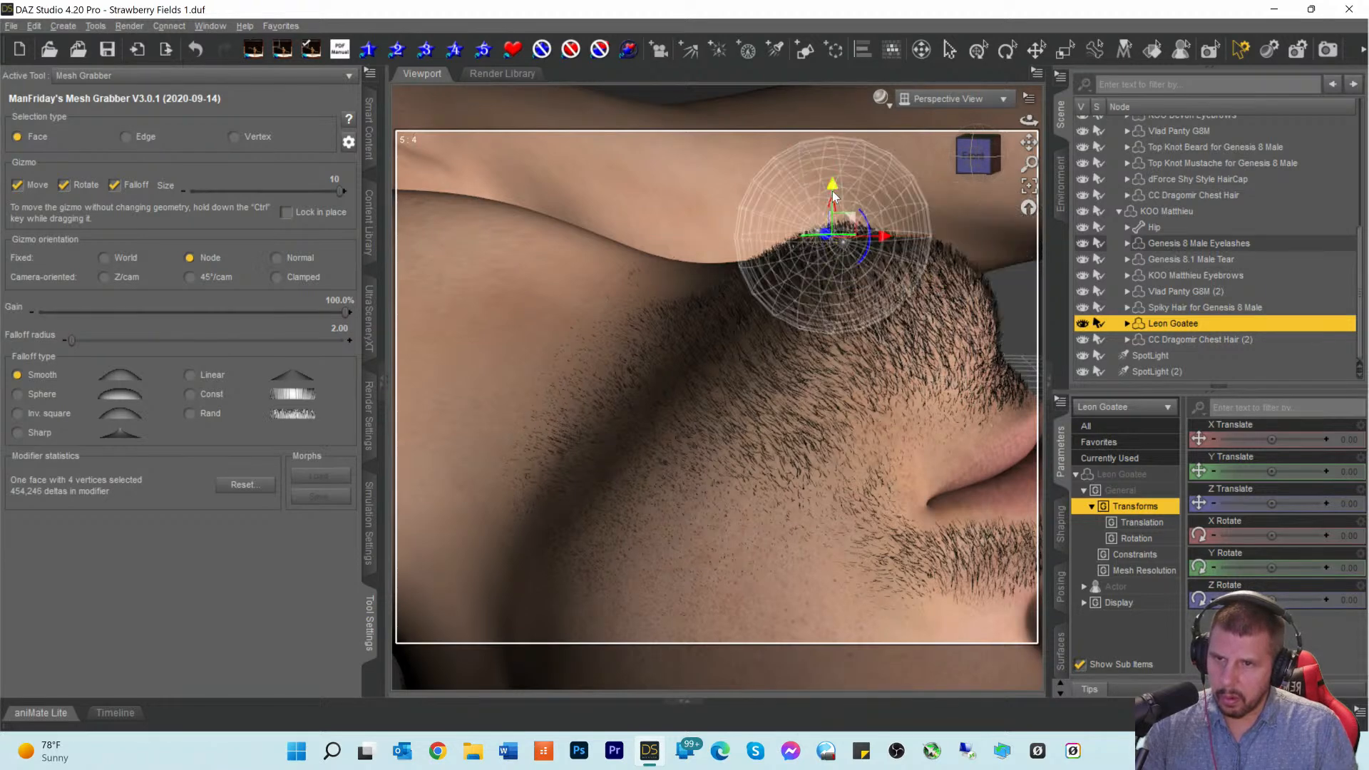
{"action": "left_click_drag", "start_coordinate": [833, 190], "coordinate": [833, 201]}
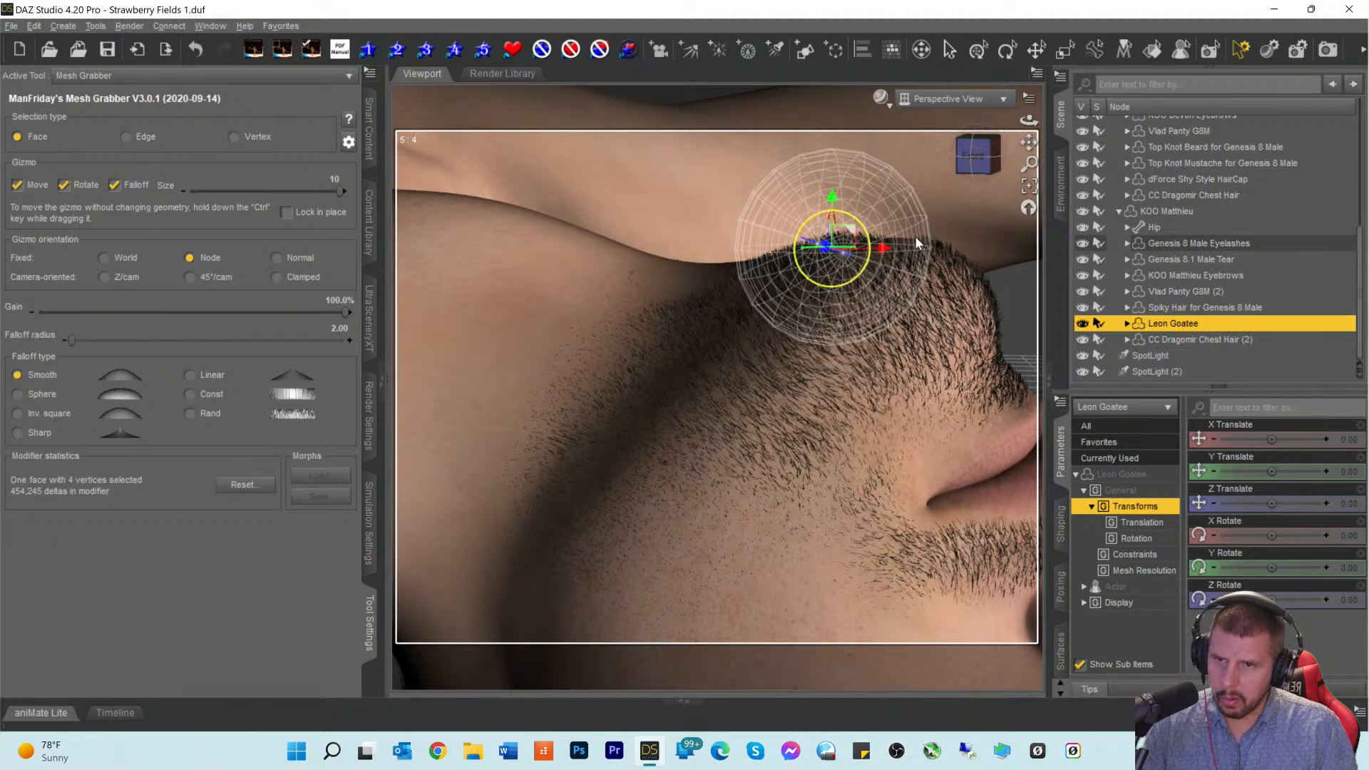
Step: Raise the goatee's edge slightly at several places between the middle and the tip of the chin
{"action": "left_click", "coordinate": [917, 251]}
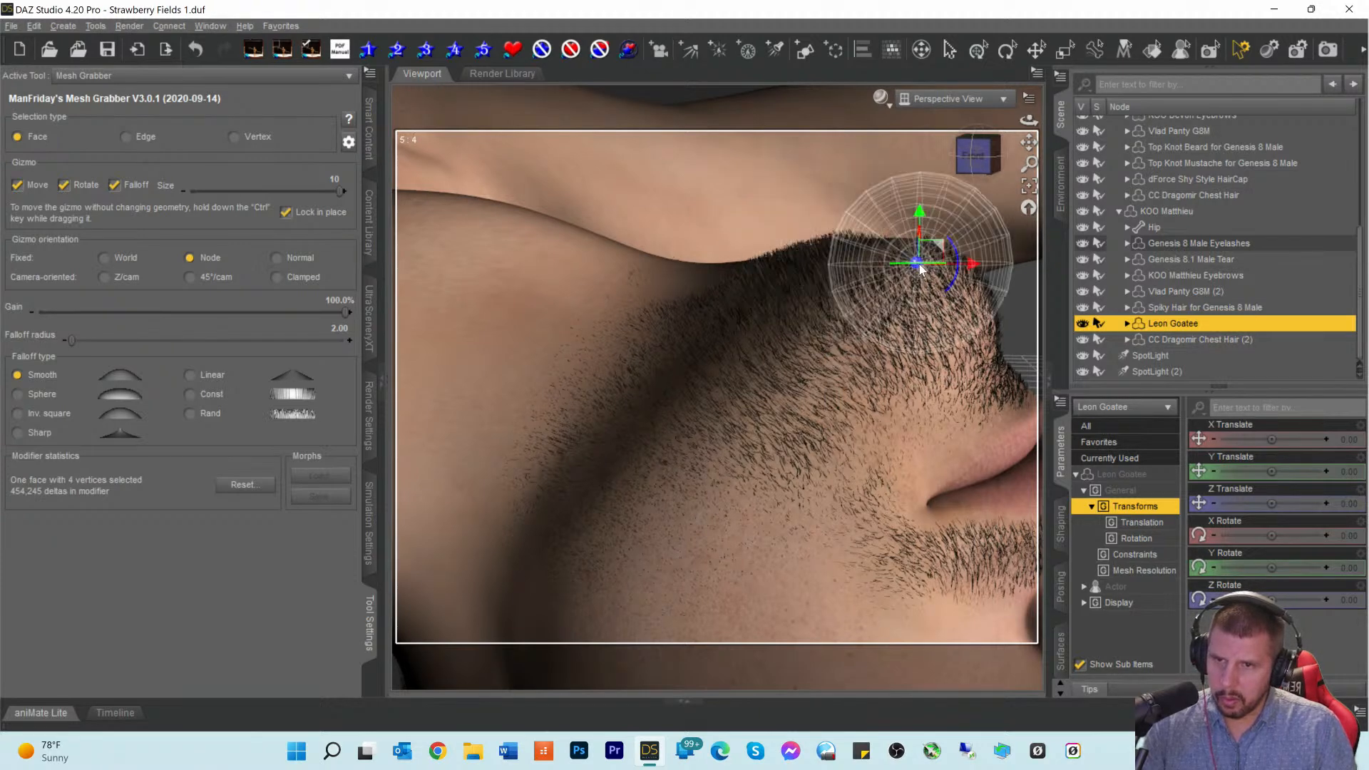
{"action": "left_click_drag", "start_coordinate": [920, 214], "coordinate": [919, 207]}
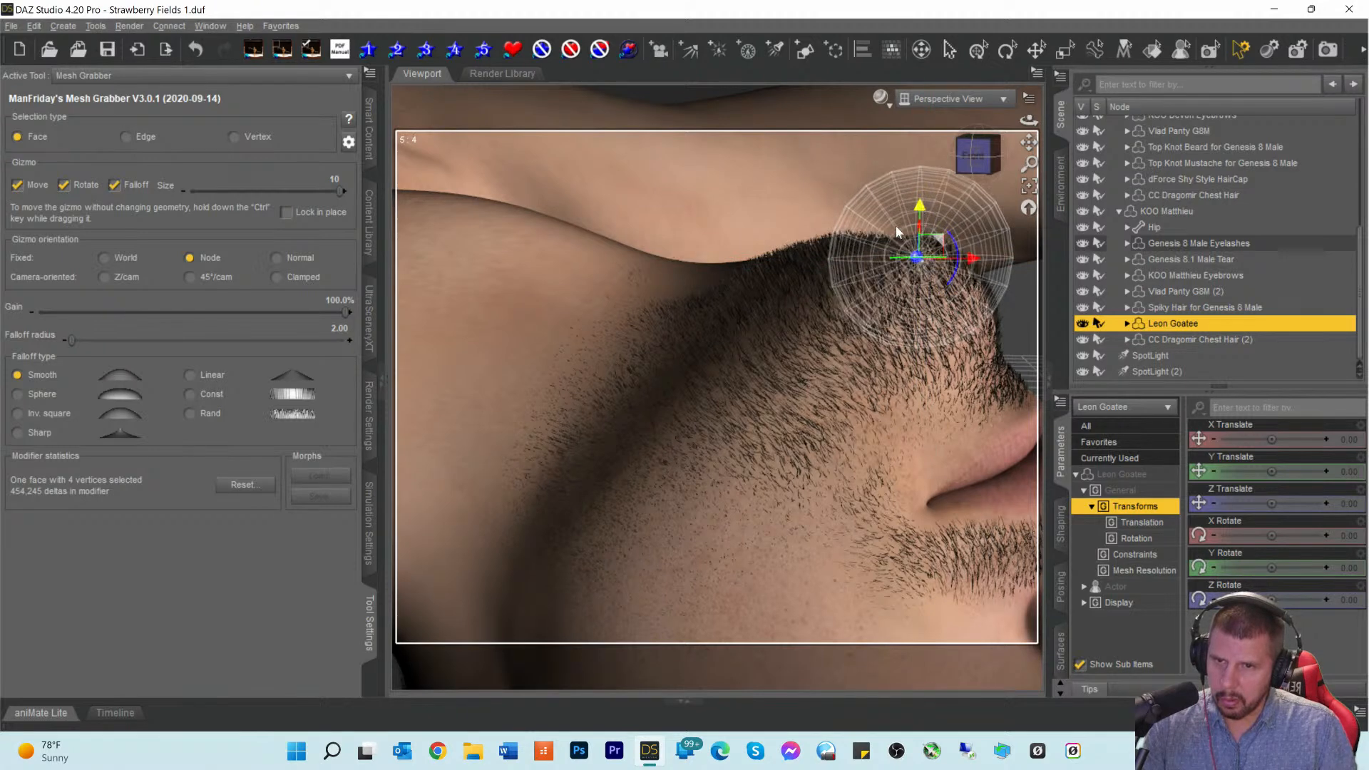
{"action": "left_click", "coordinate": [870, 263]}
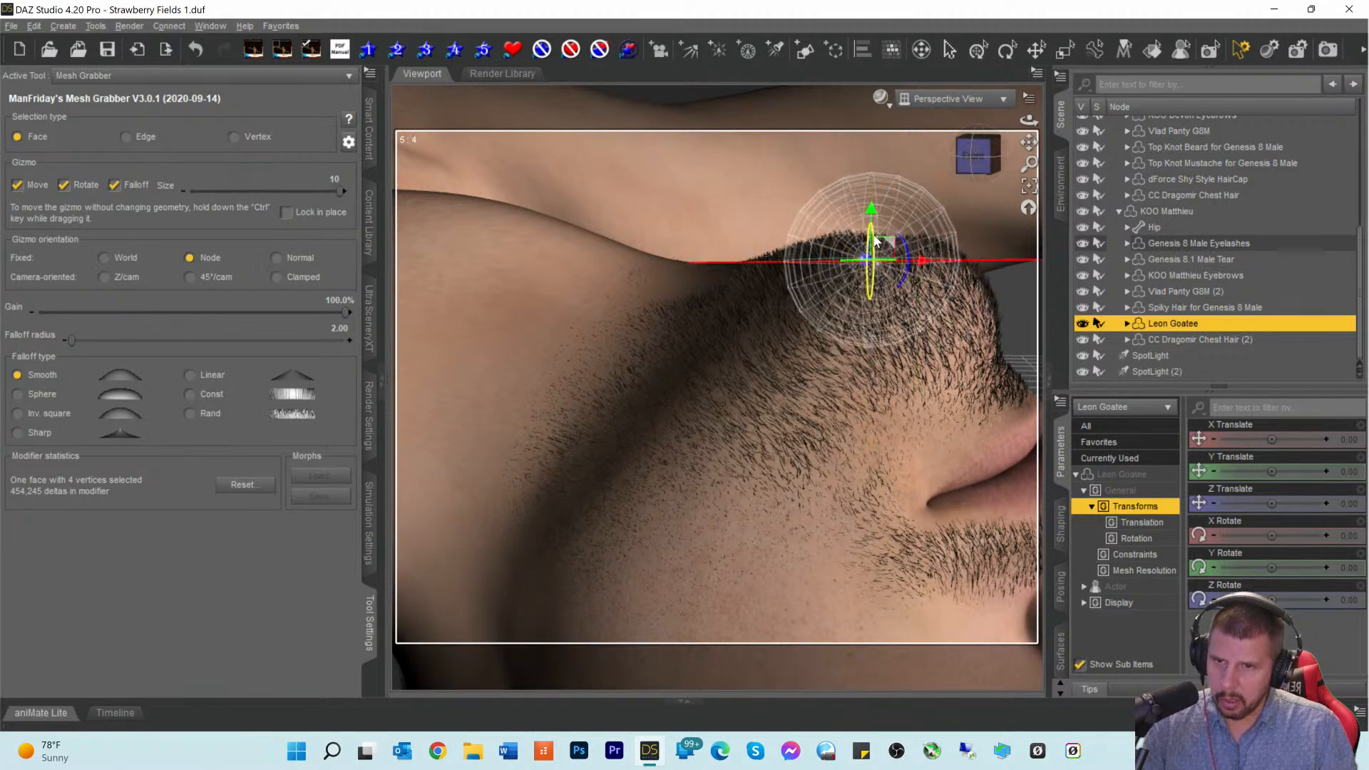
{"action": "left_click_drag", "start_coordinate": [872, 214], "coordinate": [876, 202]}
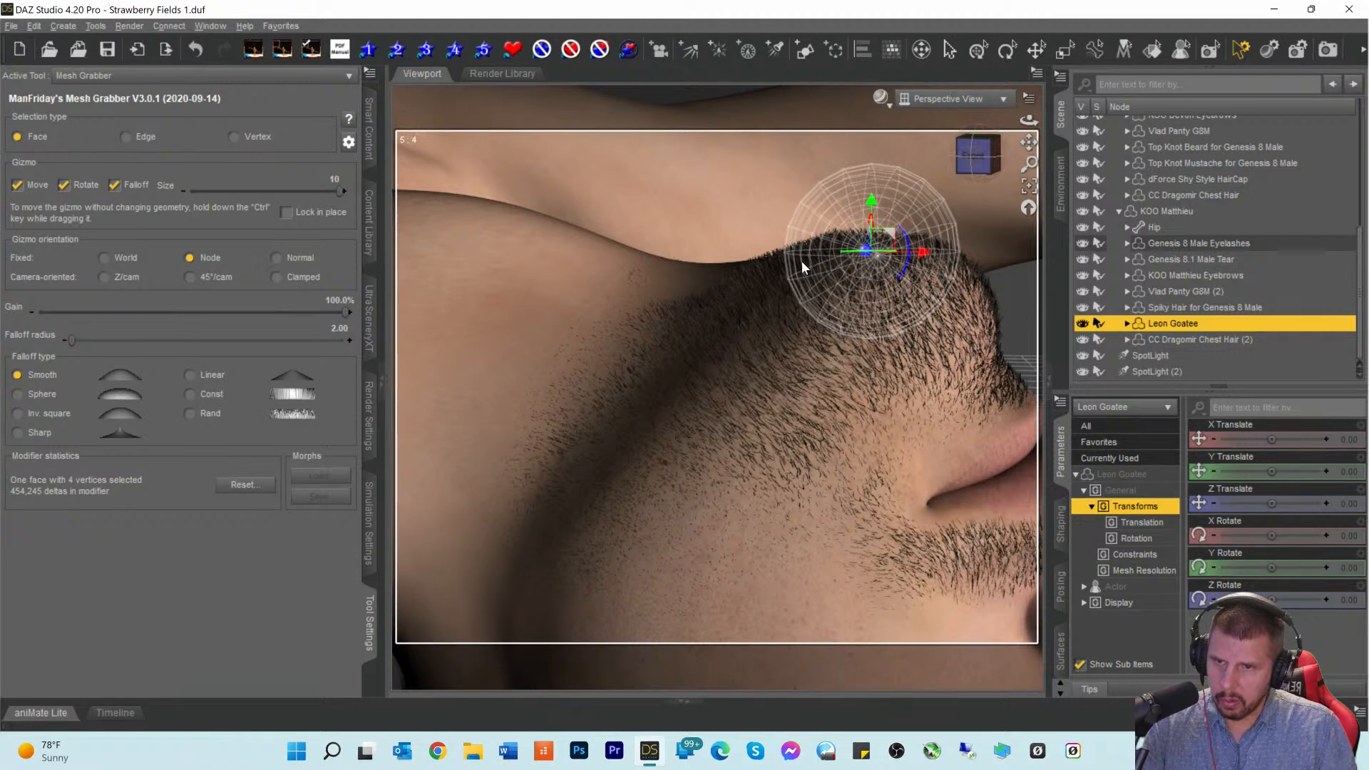
{"action": "left_click", "coordinate": [783, 298]}
{"action": "left_click", "coordinate": [884, 247], "text": "shift"}
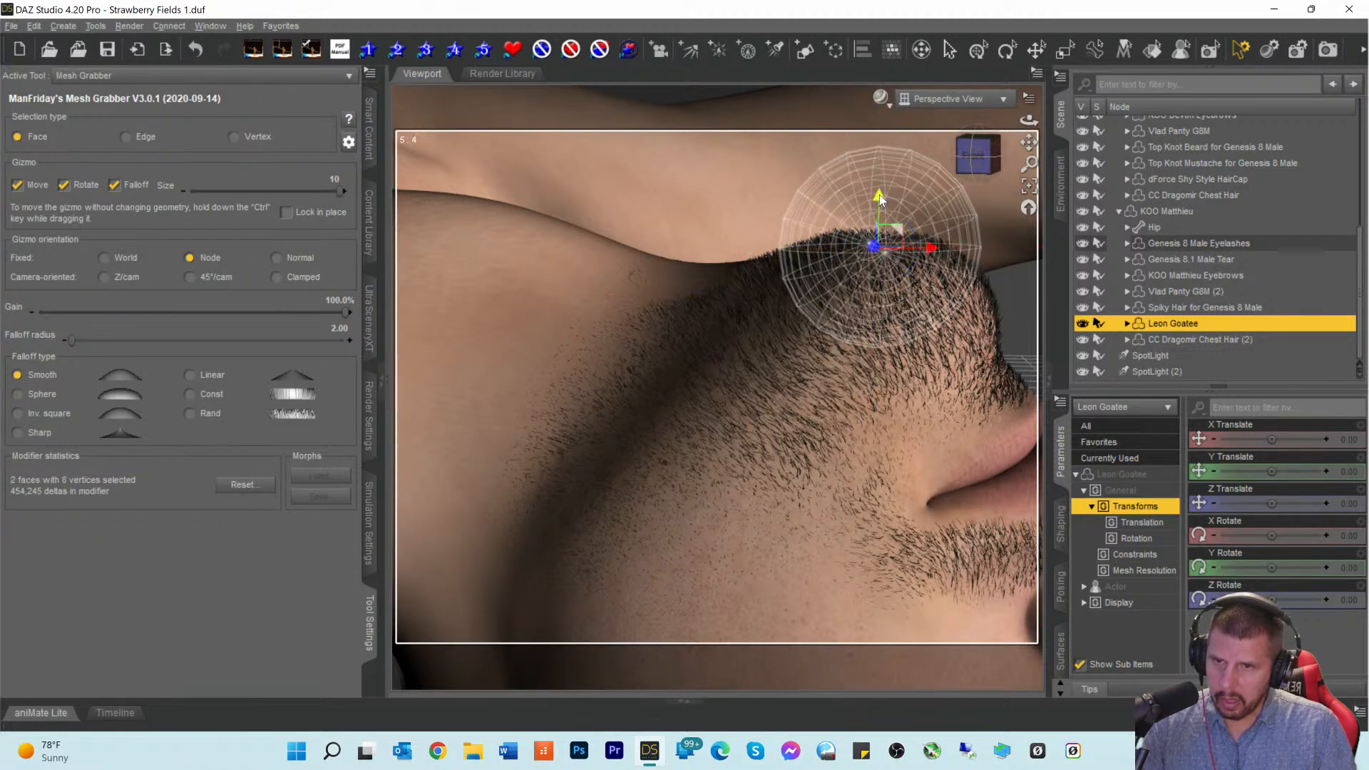
{"action": "left_click_drag", "start_coordinate": [879, 191], "coordinate": [879, 187]}
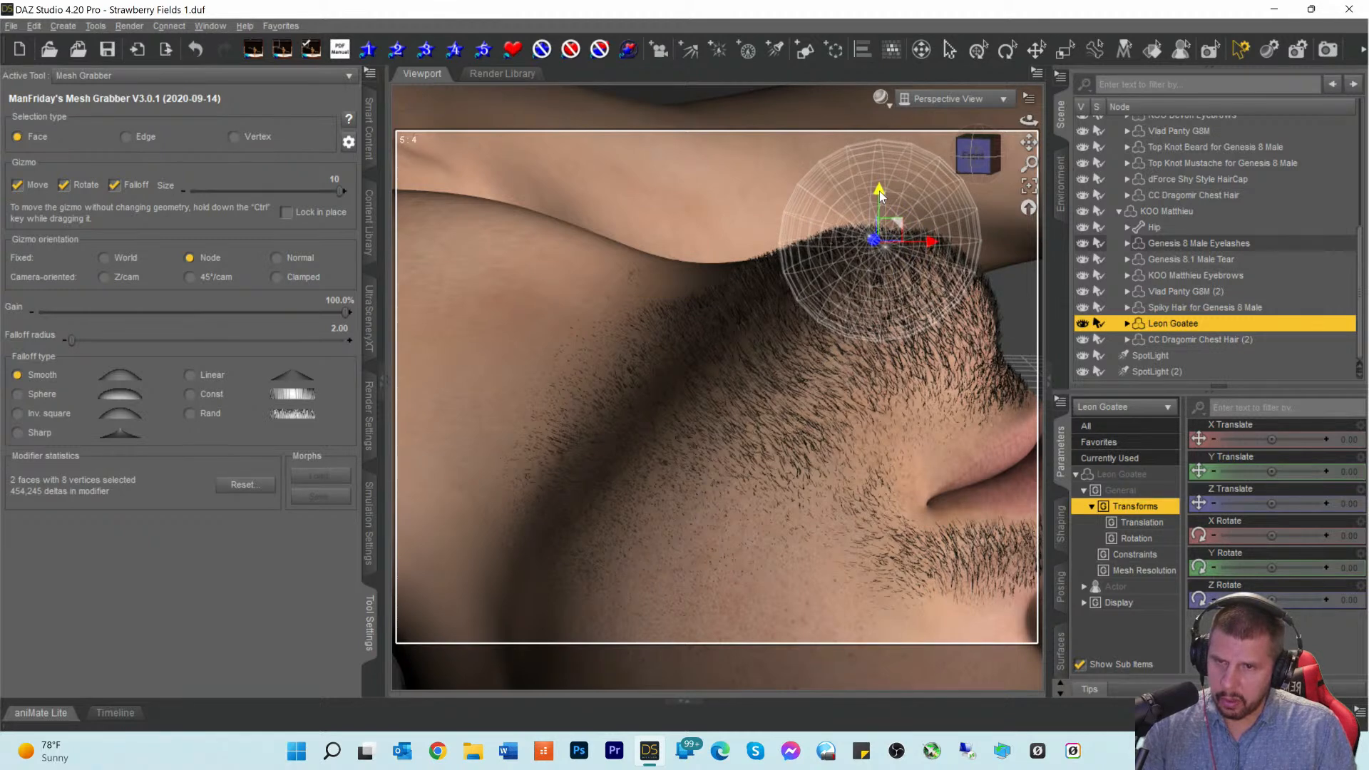
Step: Reselect the Leon Goatee and lower the protruding patch of its edge under the chin a little further
{"action": "left_click", "coordinate": [792, 310]}
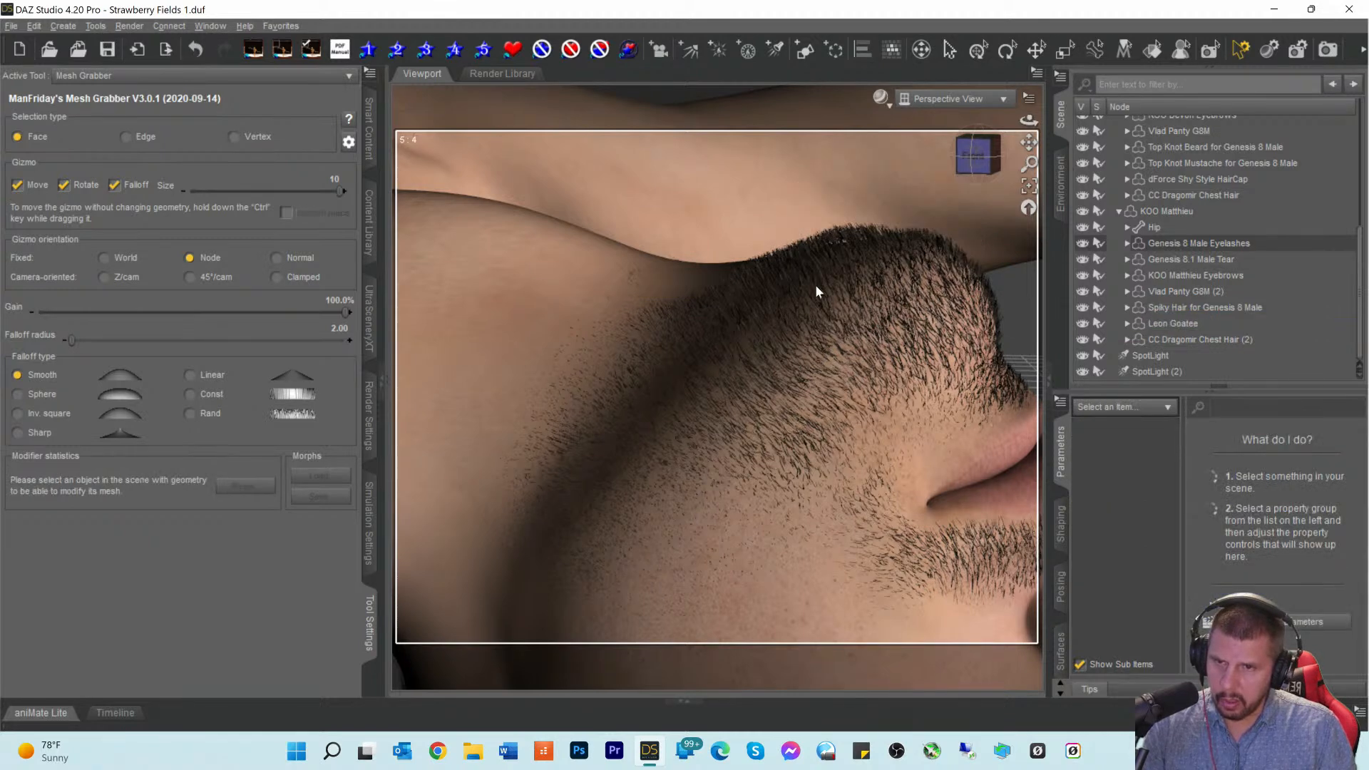
{"action": "left_click", "coordinate": [1162, 322]}
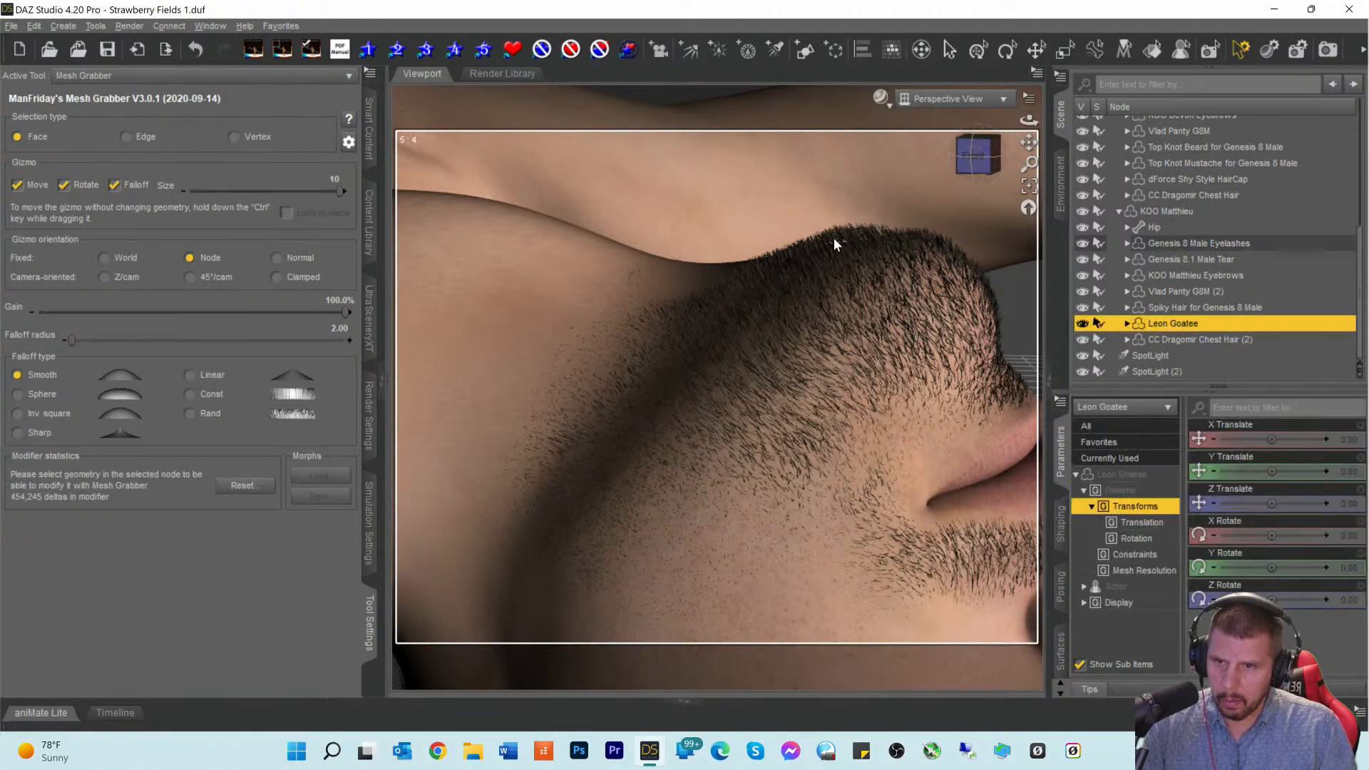
{"action": "left_click", "coordinate": [827, 239]}
{"action": "left_click_drag", "start_coordinate": [829, 187], "coordinate": [829, 191]}
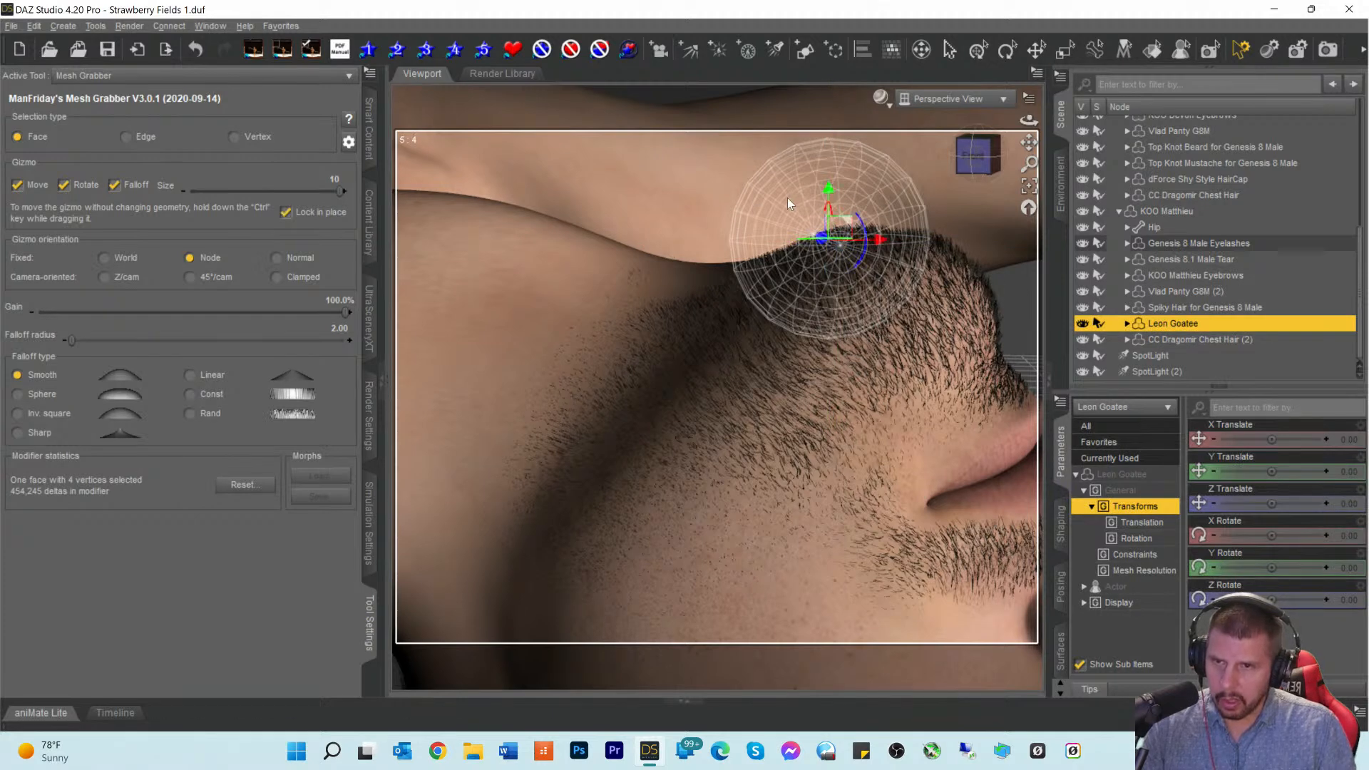
{"action": "left_click_drag", "start_coordinate": [829, 189], "coordinate": [828, 198]}
{"action": "left_click", "coordinate": [881, 354]}
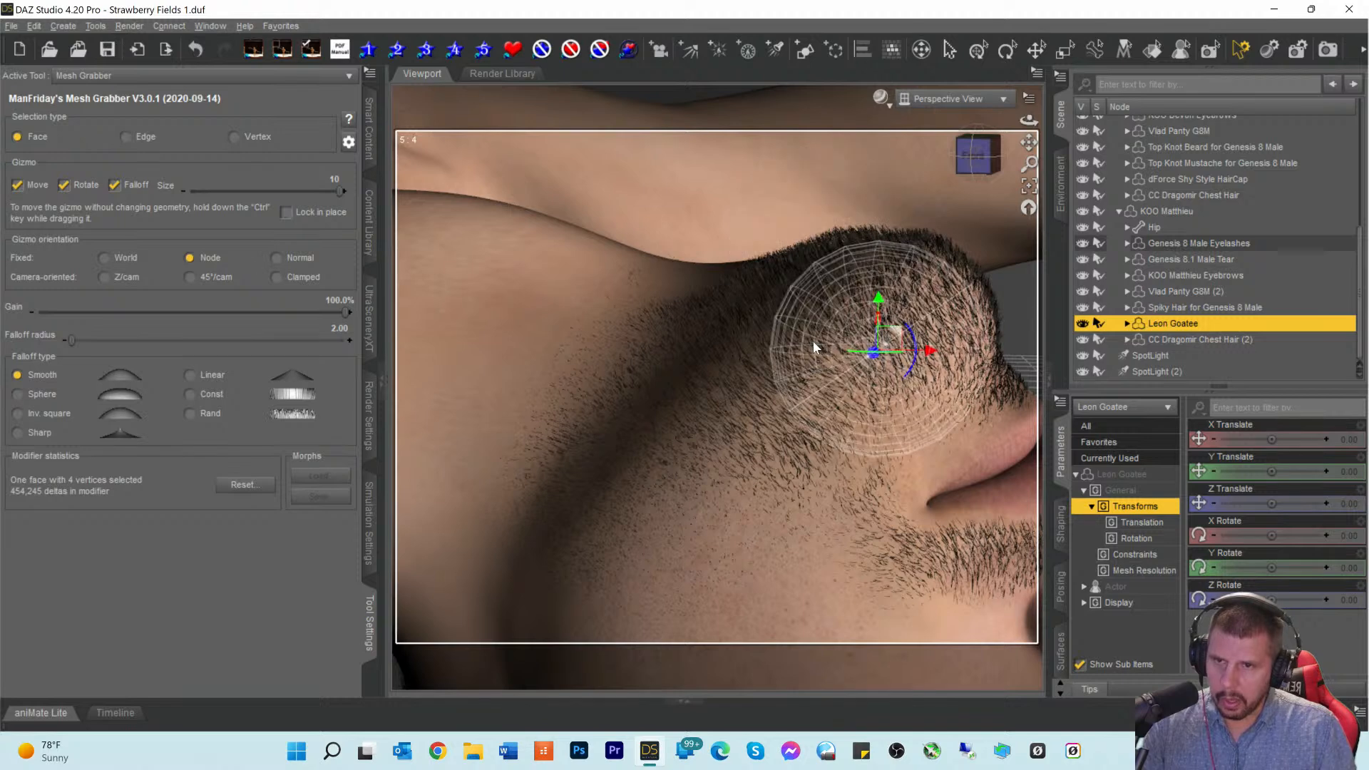
{"action": "left_click", "coordinate": [735, 320]}
{"action": "scroll", "coordinate": [738, 442], "scroll_direction": "down", "scroll_amount": 5}
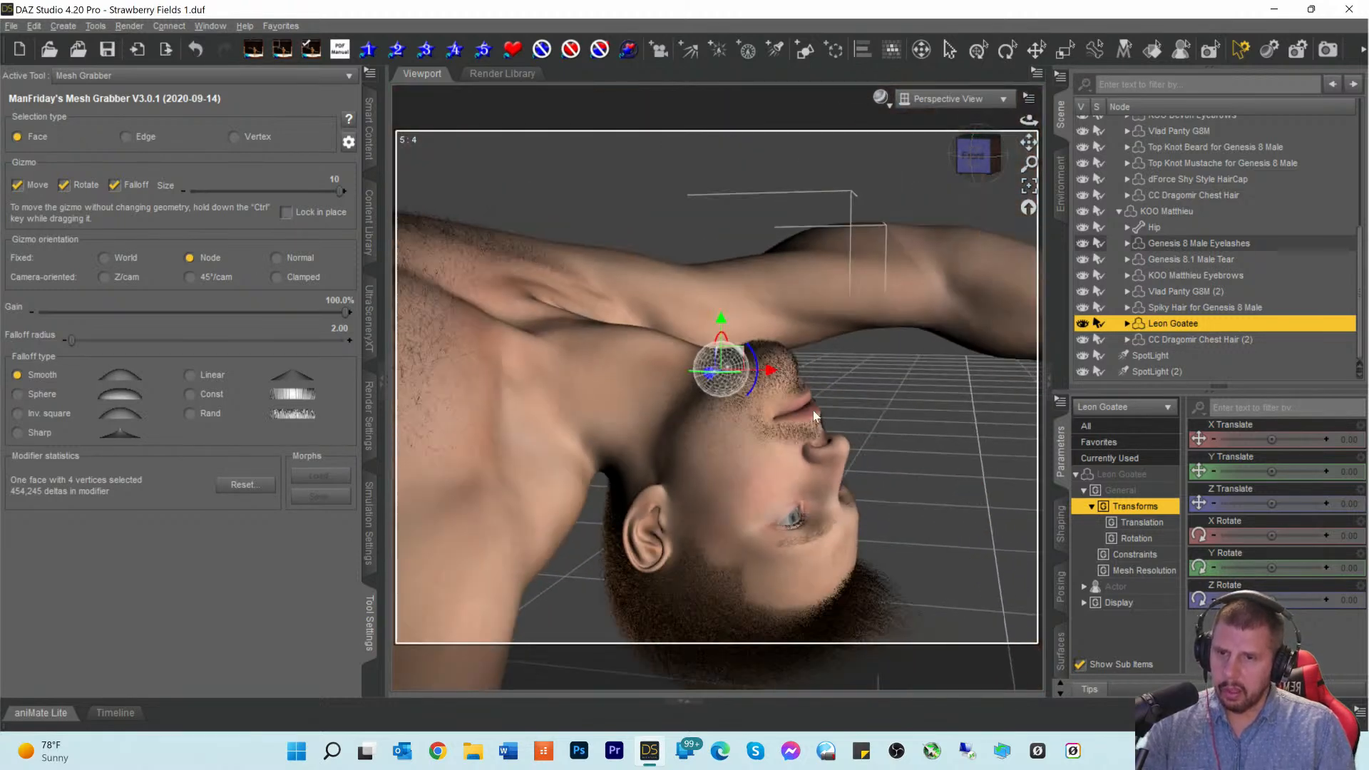
{"action": "left_click_drag", "start_coordinate": [974, 160], "coordinate": [939, 212]}
{"action": "mouse_move", "coordinate": [975, 157]}
{"action": "left_mouse_down"}
{"action": "mouse_move", "coordinate": [959, 155]}
{"action": "mouse_move", "coordinate": [970, 146]}
{"action": "mouse_move", "coordinate": [964, 160]}
{"action": "left_mouse_up"}
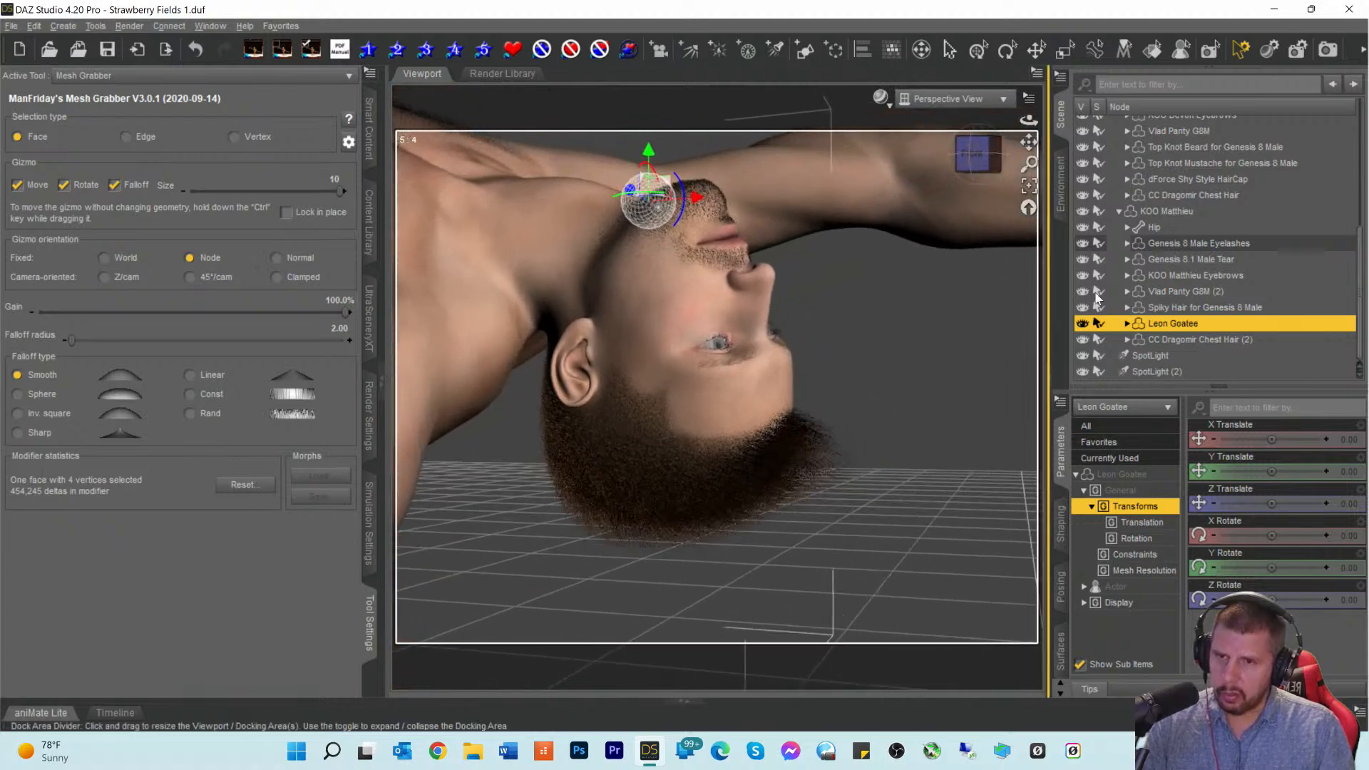
{"action": "left_click", "coordinate": [1153, 212]}
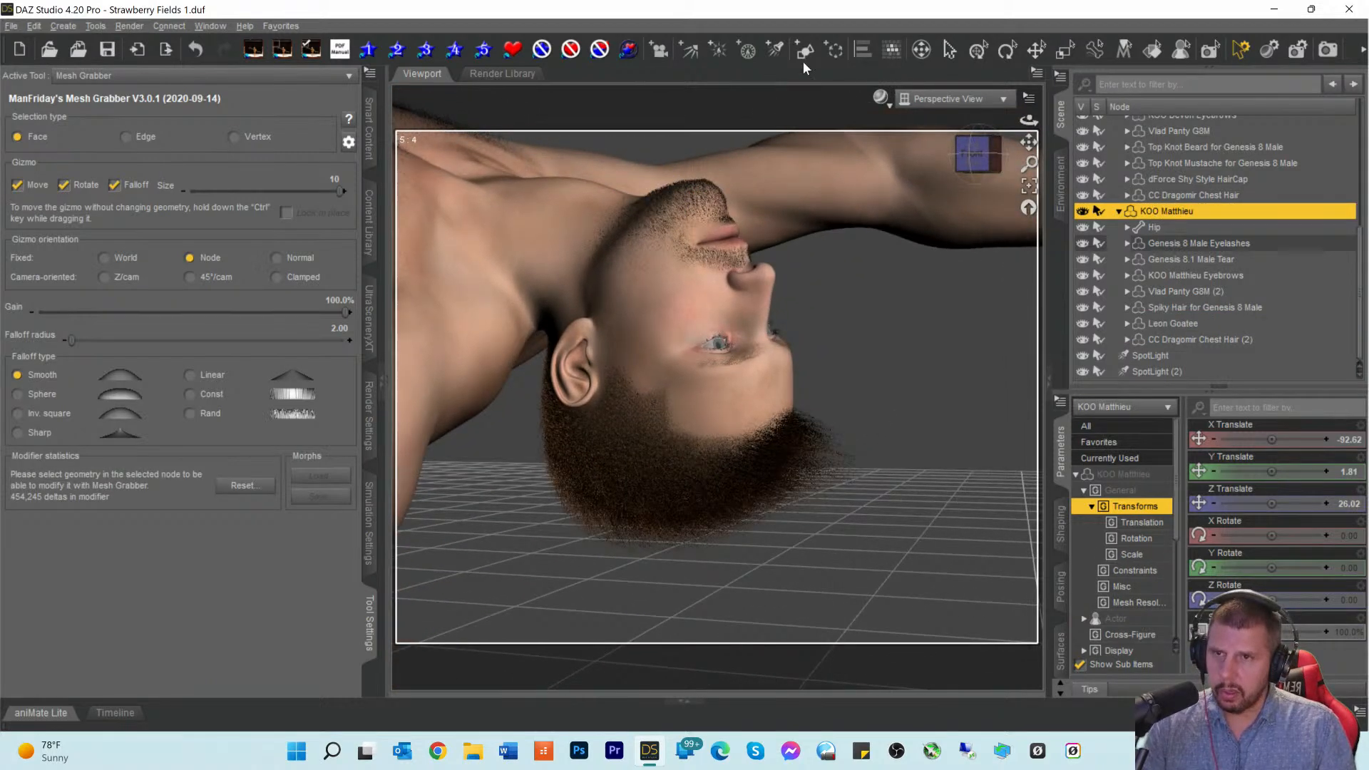
{"action": "left_click", "coordinate": [1032, 49]}
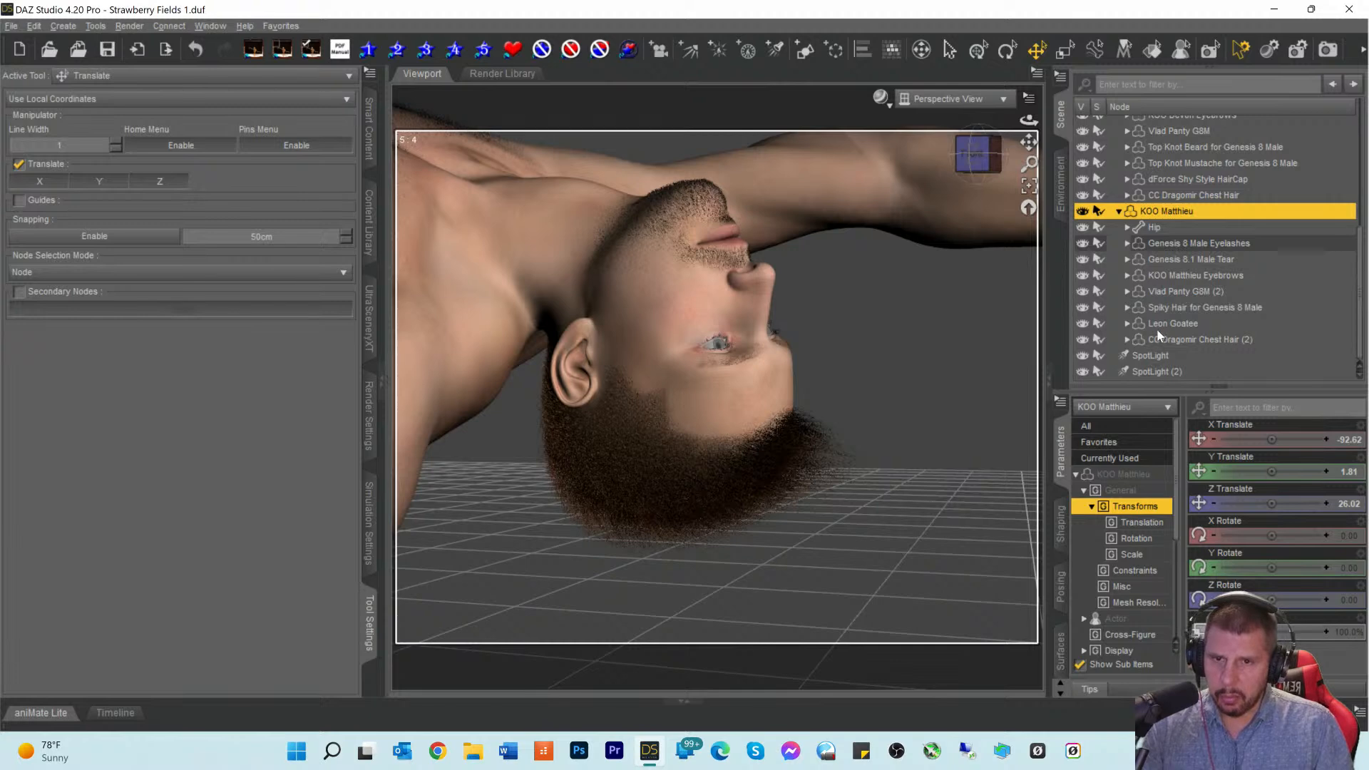
Step: Select KOO Matthieu's Spiky Hair for Genesis 8 Male, activate Mesh Grabber and set the falloff radius to 5.00
{"action": "left_click", "coordinate": [1166, 307]}
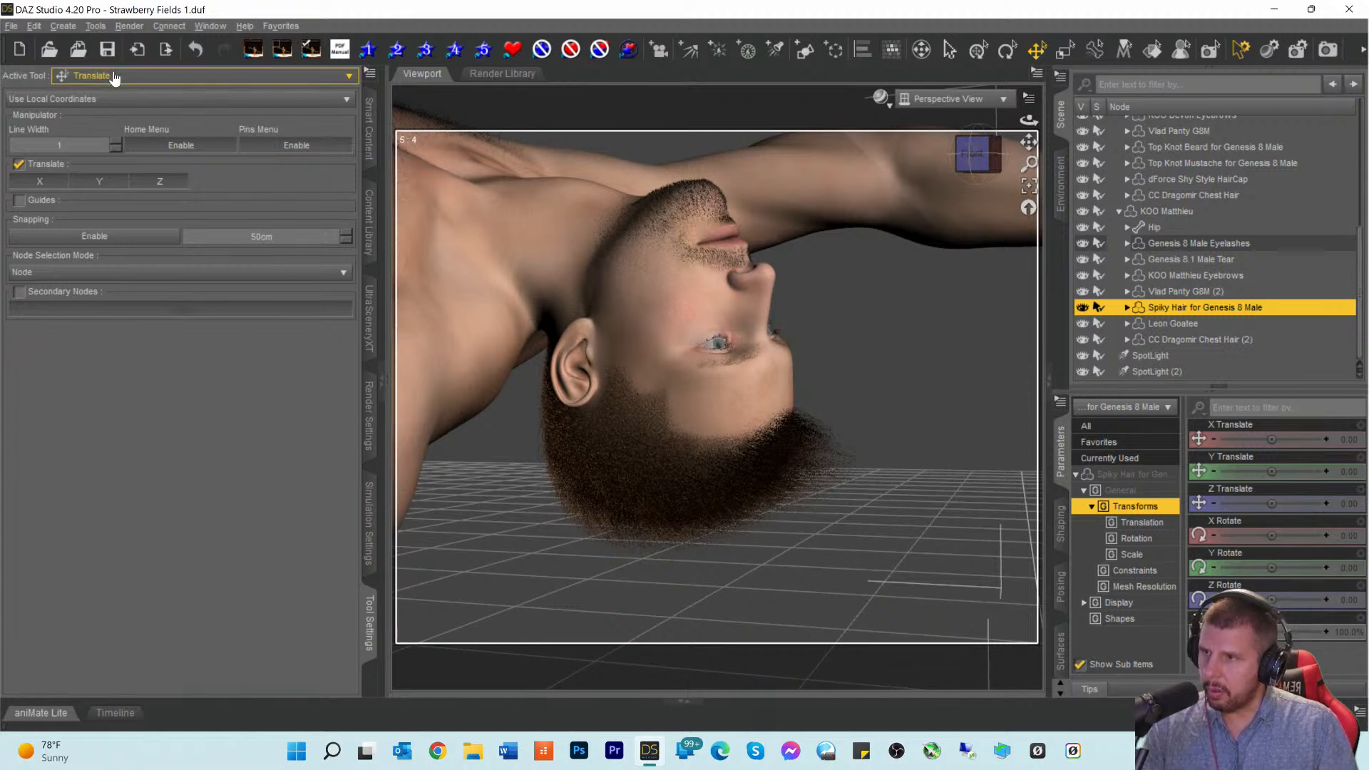
{"action": "left_click", "coordinate": [89, 76]}
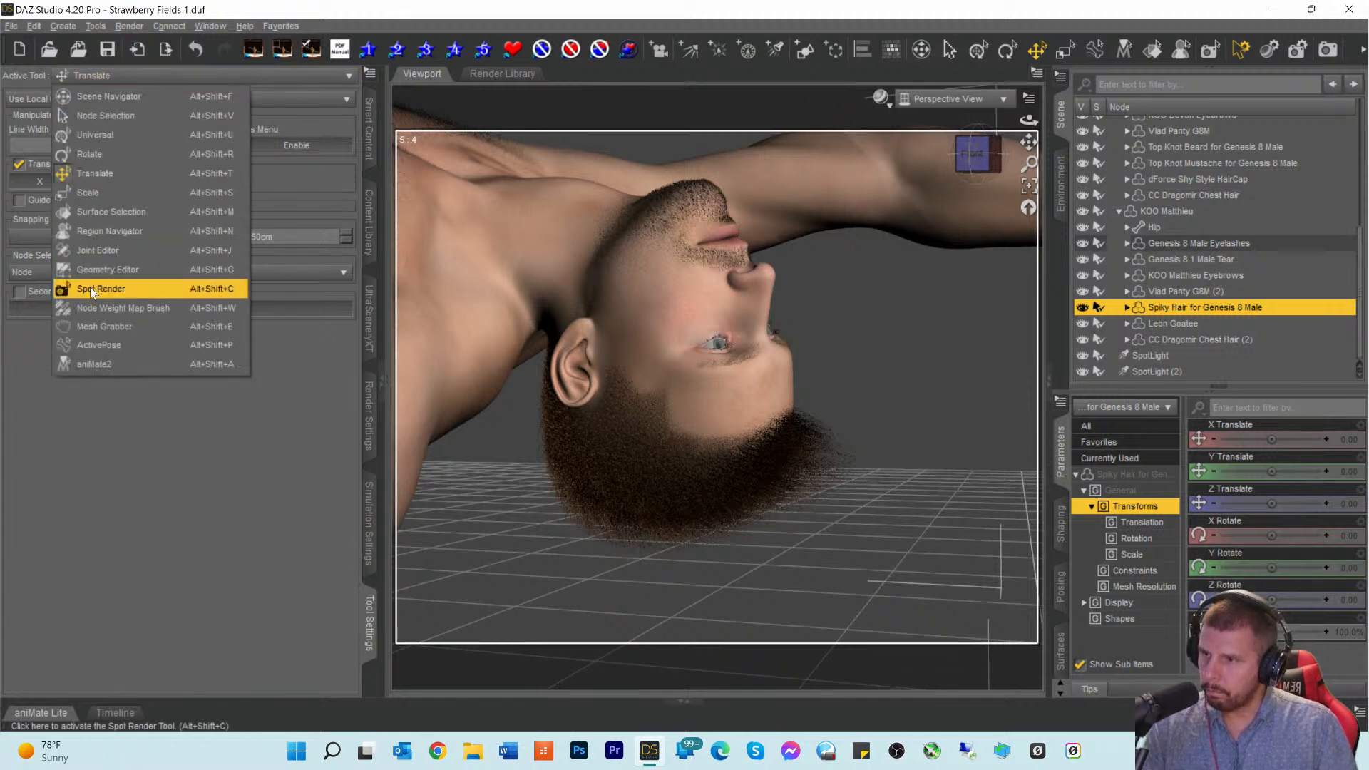
{"action": "left_click", "coordinate": [88, 322]}
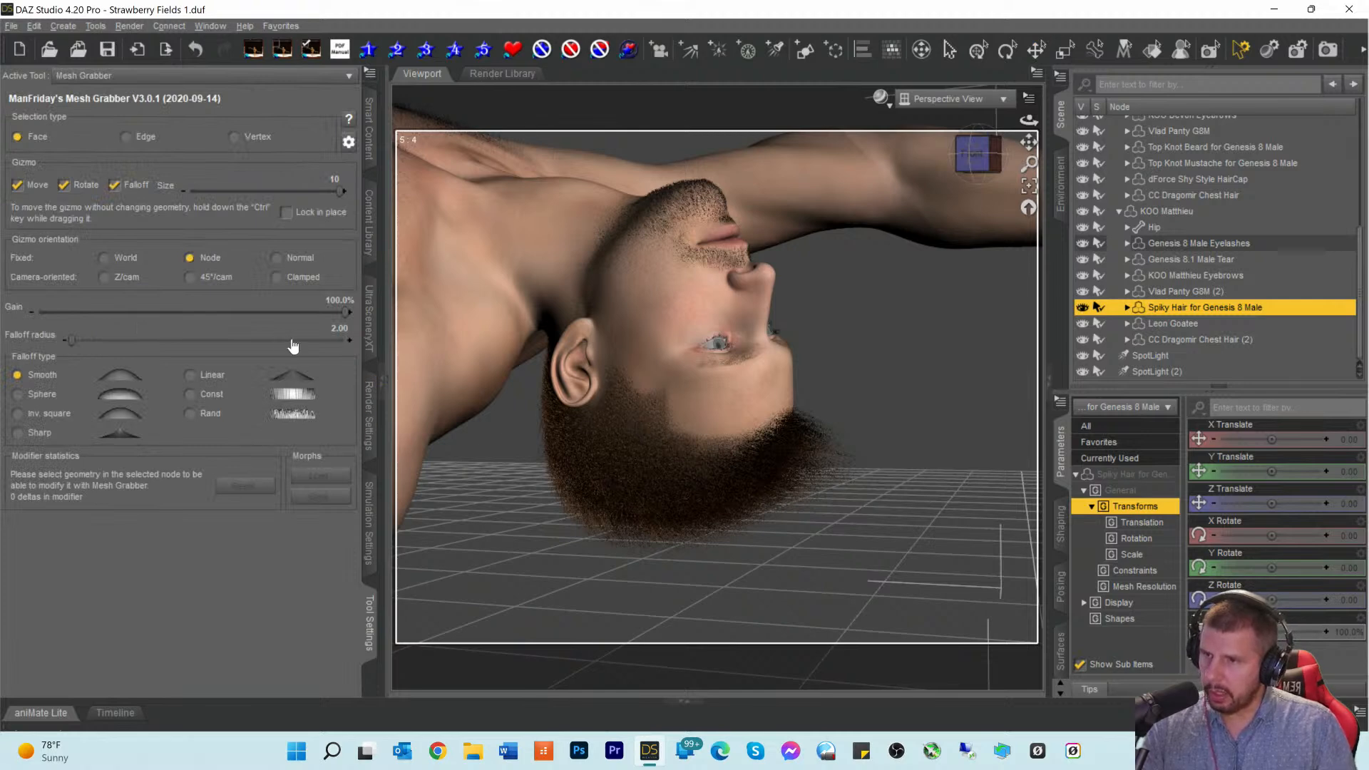
{"action": "type", "text": "5"}
{"action": "key", "text": "Return"}
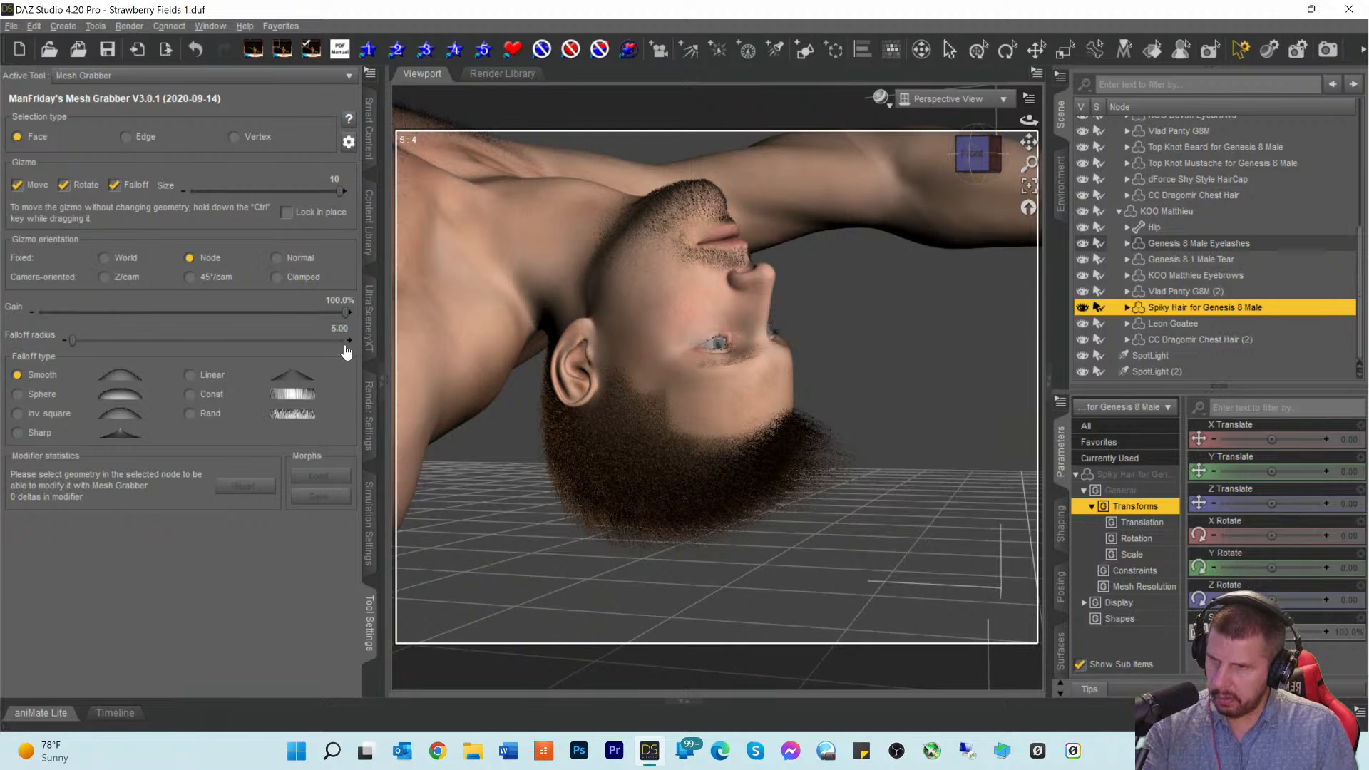
Step: Nudge the spiky hair's mesh slightly outward from the head at the temple beside the ear and at the forehead hairline
{"action": "left_click", "coordinate": [653, 394]}
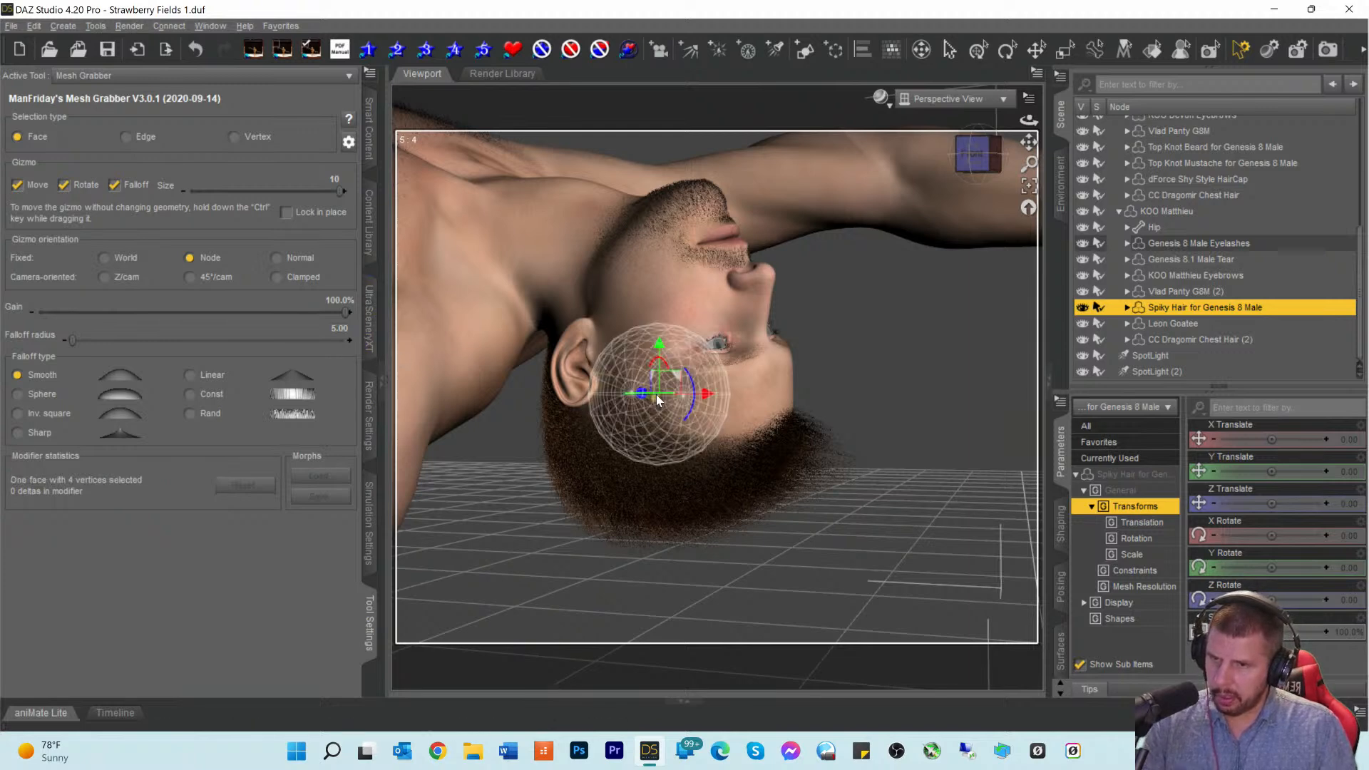
{"action": "left_click_drag", "start_coordinate": [977, 155], "coordinate": [948, 156]}
{"action": "left_click_drag", "start_coordinate": [1029, 142], "coordinate": [1289, 92]}
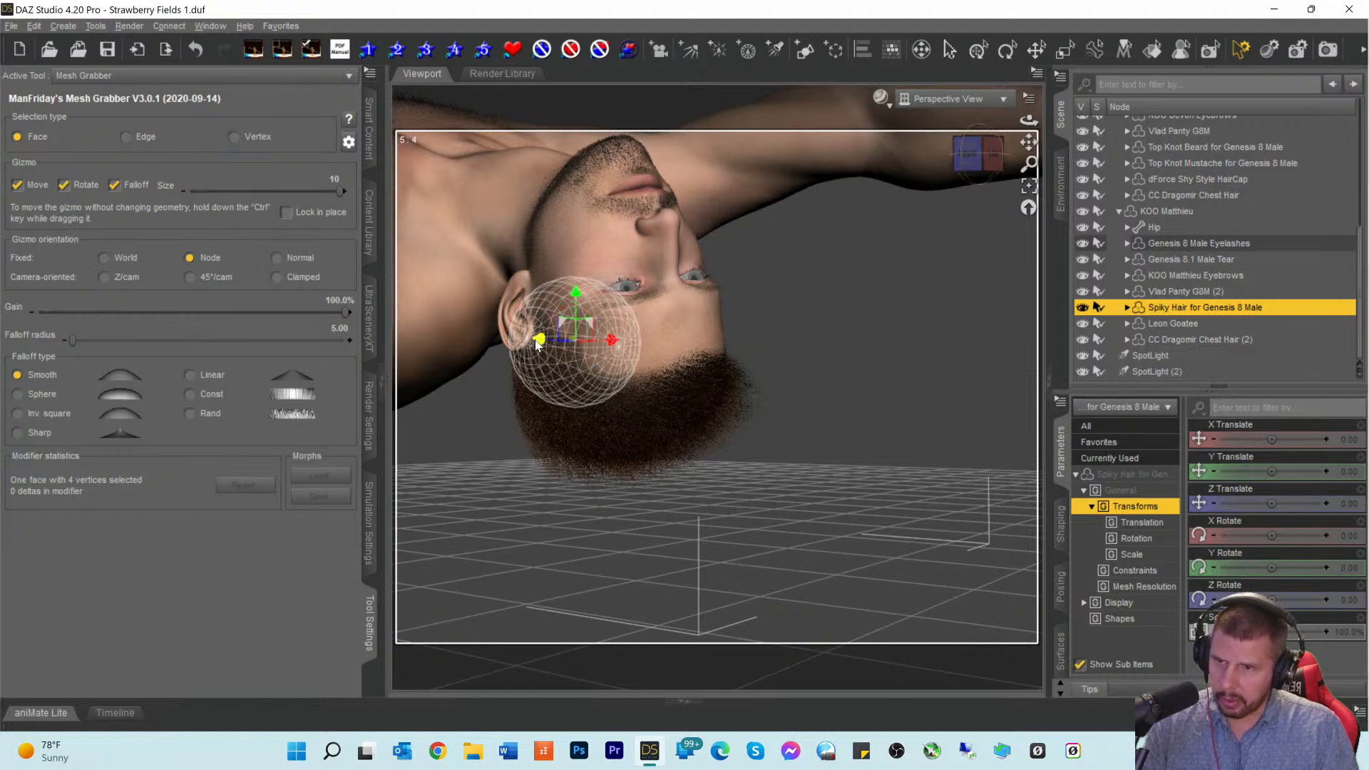
{"action": "left_click_drag", "start_coordinate": [537, 343], "coordinate": [534, 344]}
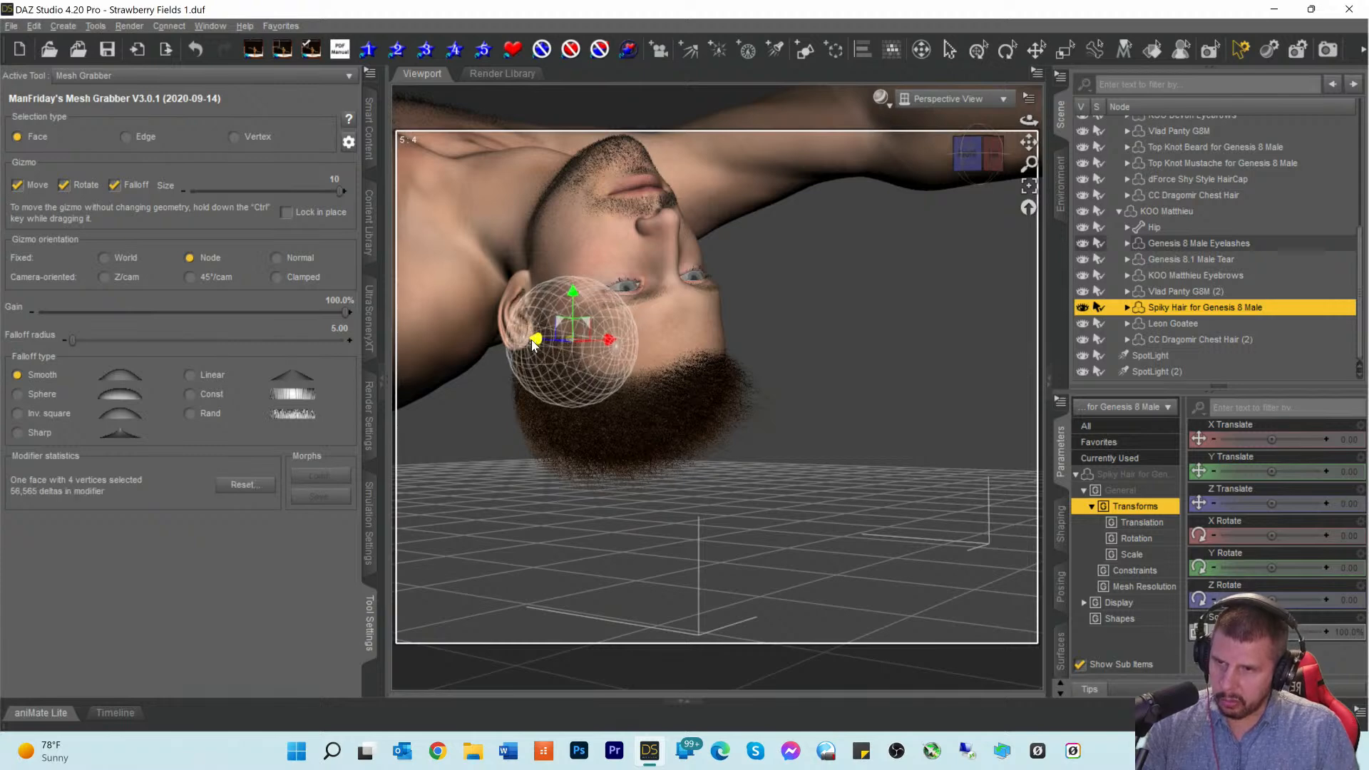
{"action": "left_click", "coordinate": [650, 380]}
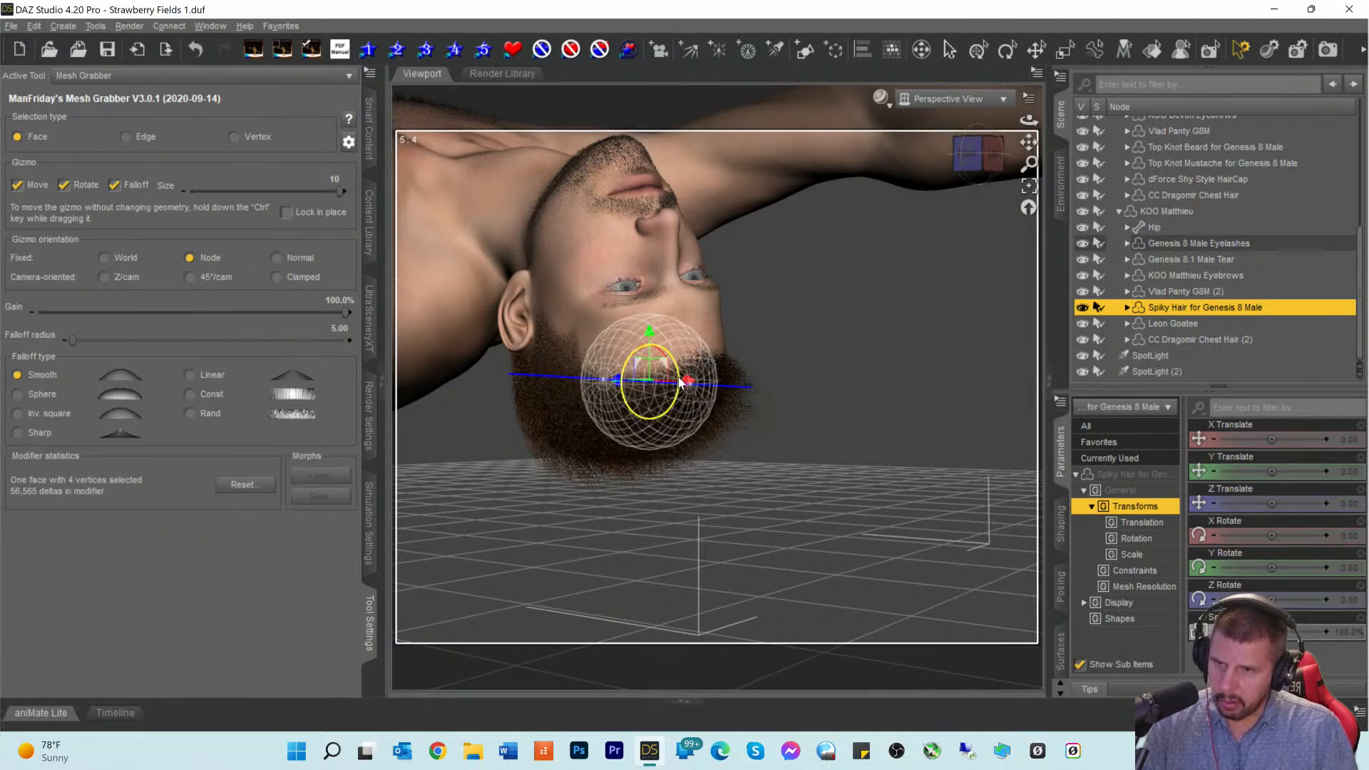
{"action": "left_click_drag", "start_coordinate": [684, 383], "coordinate": [688, 383]}
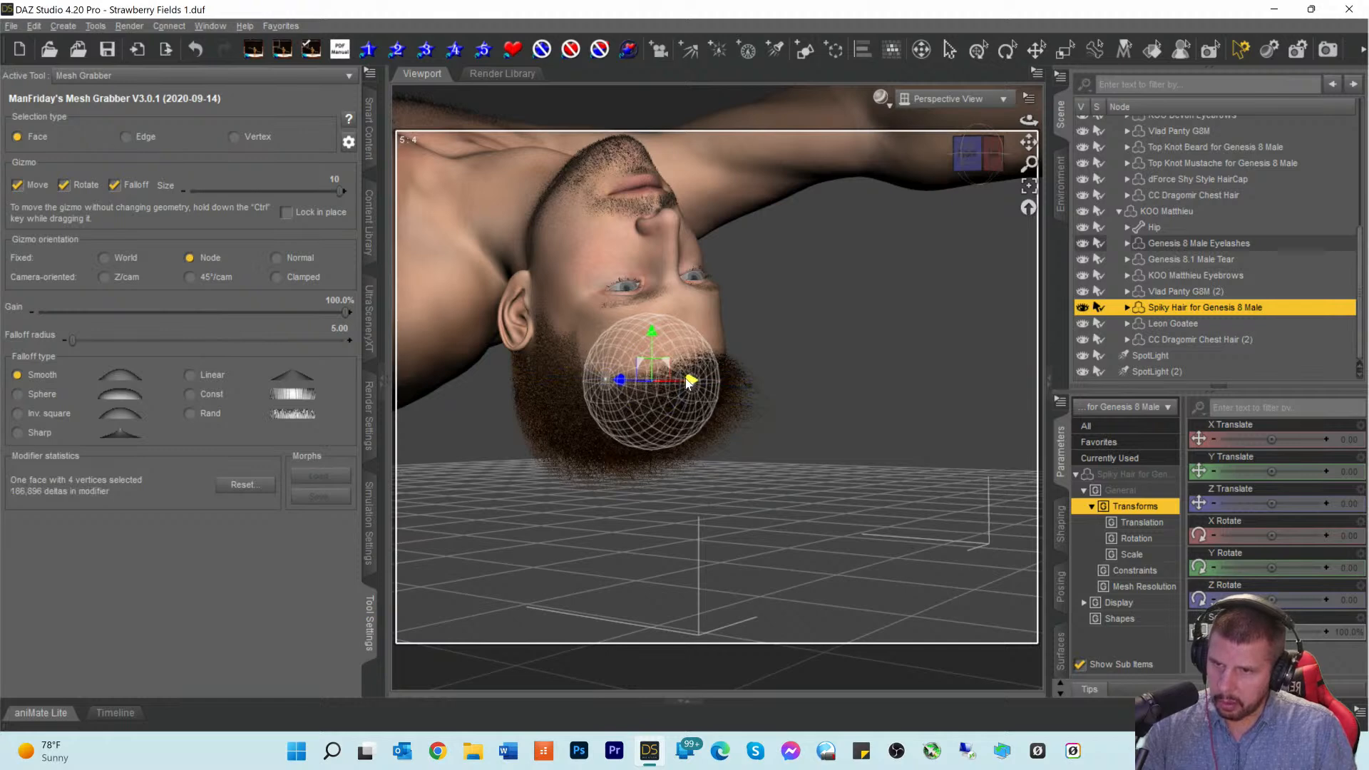
Step: Nudge the spiky hair's mesh slightly outward at the front corner of the hairline and next to the ear, then deselect it
{"action": "left_click", "coordinate": [727, 368]}
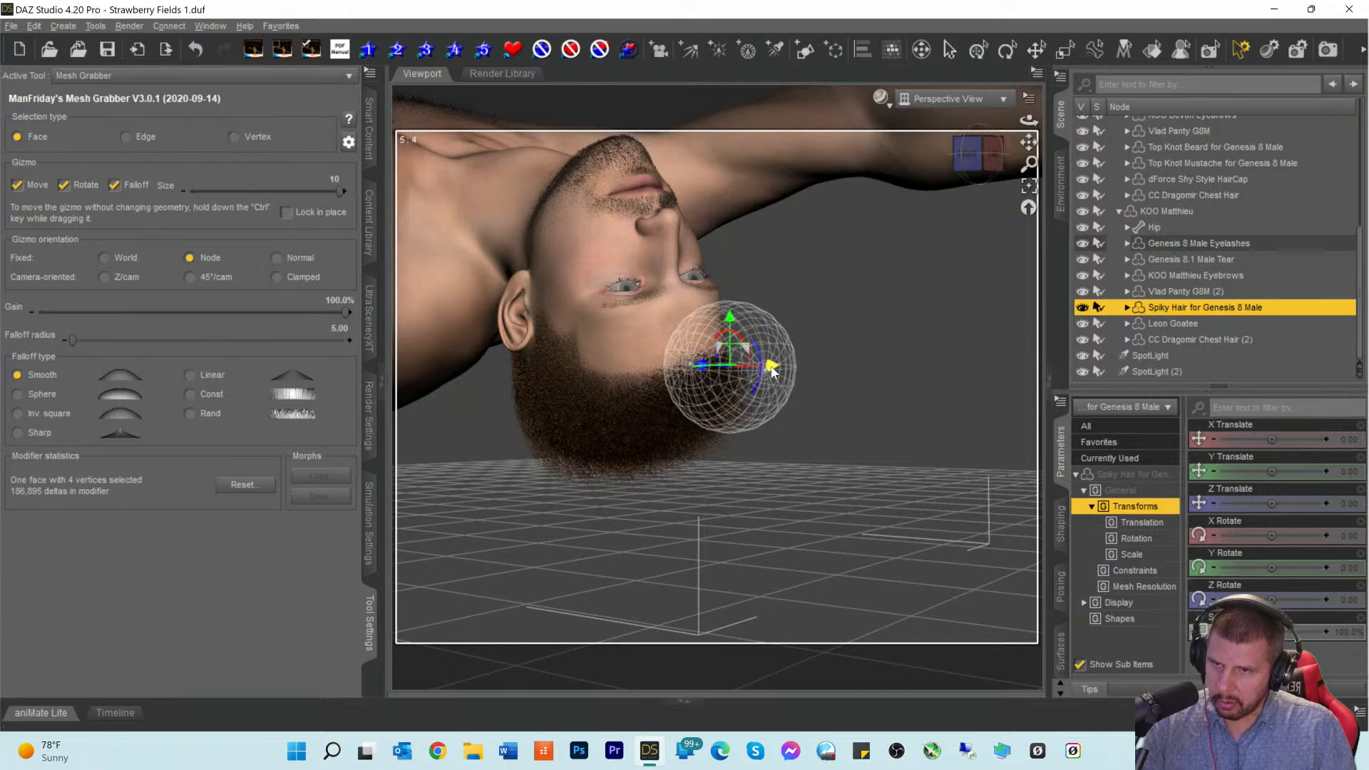
{"action": "left_click_drag", "start_coordinate": [773, 371], "coordinate": [775, 371]}
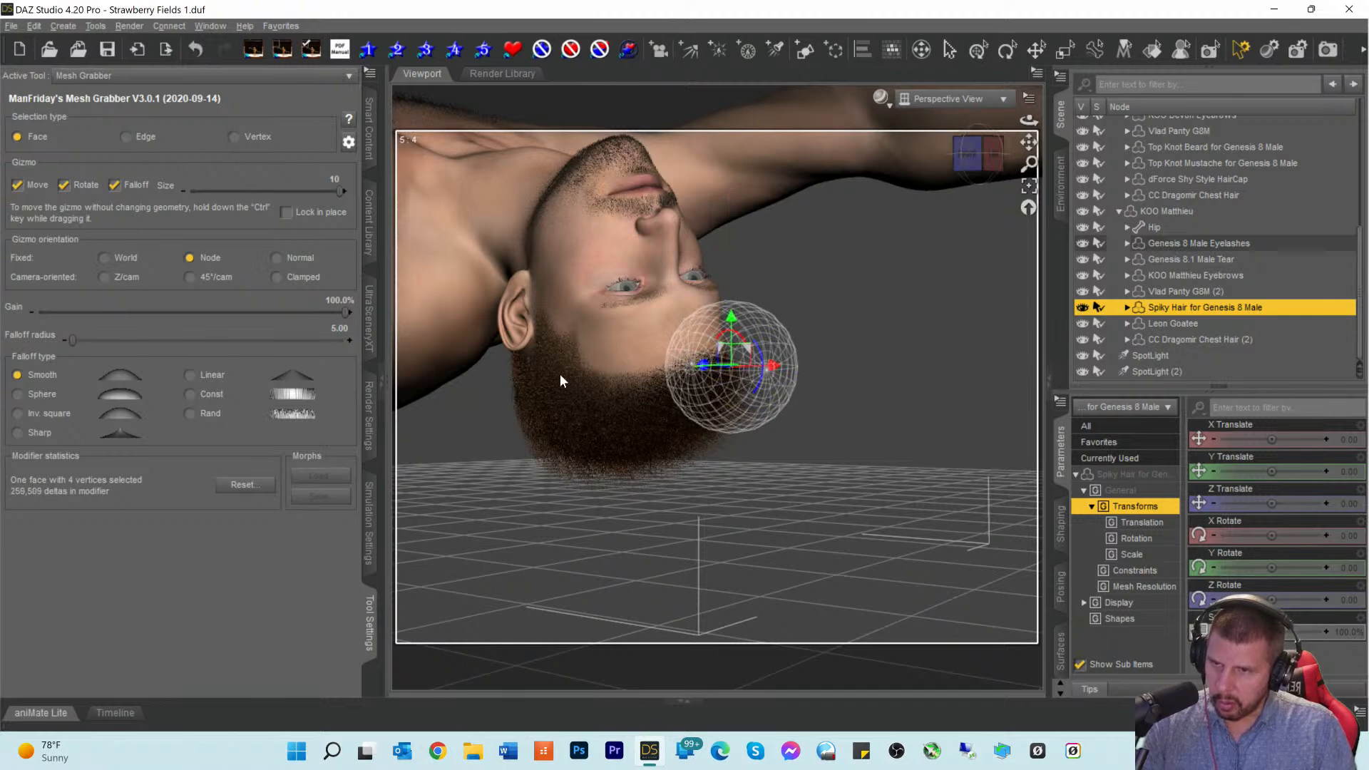
{"action": "left_click", "coordinate": [538, 321]}
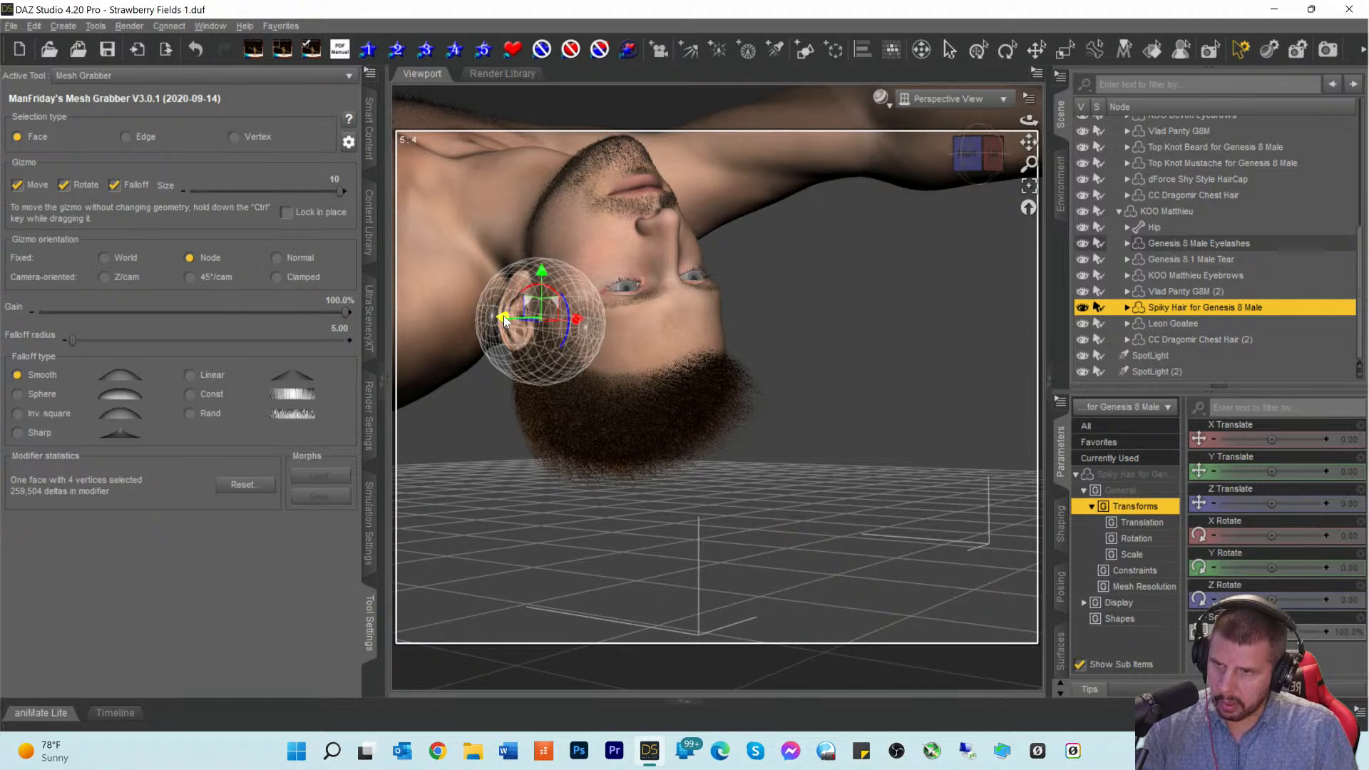
{"action": "left_click_drag", "start_coordinate": [505, 322], "coordinate": [501, 321]}
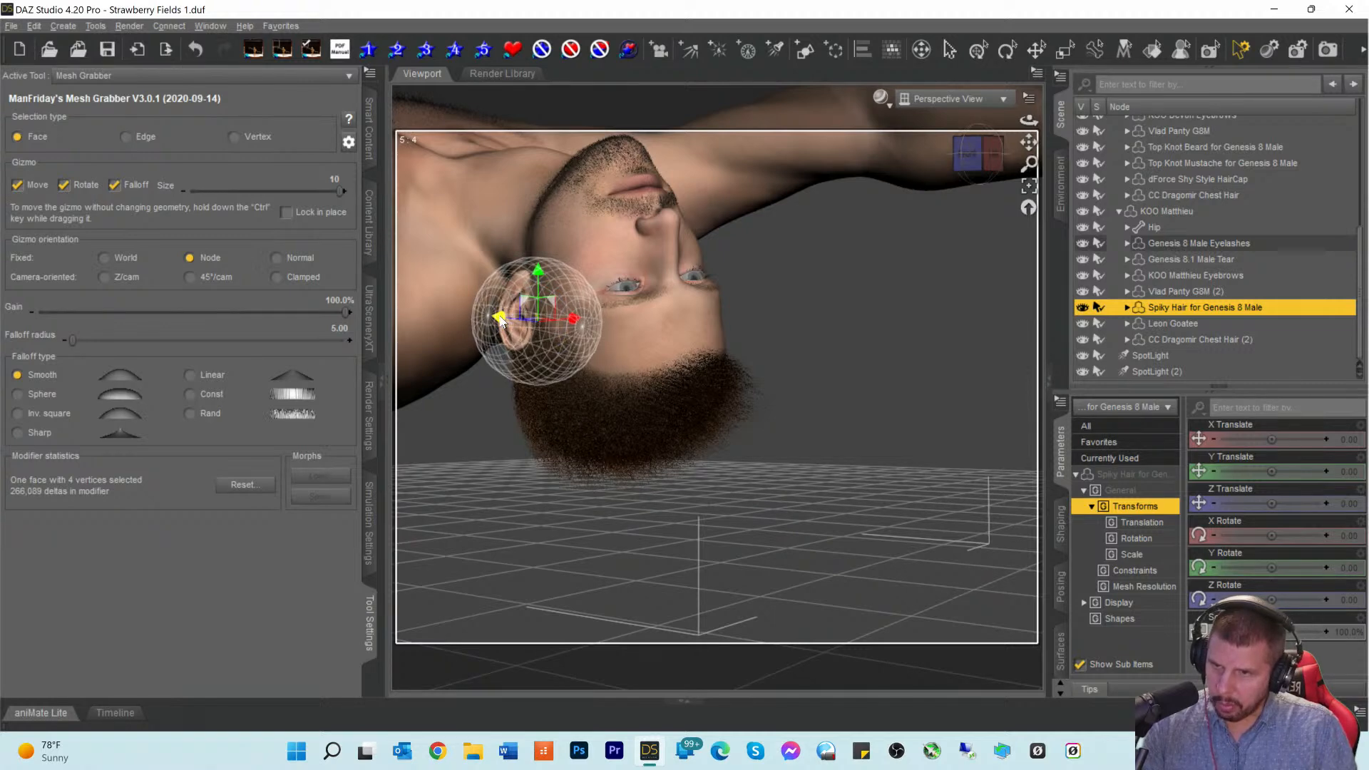
{"action": "left_click_drag", "start_coordinate": [501, 321], "coordinate": [502, 315]}
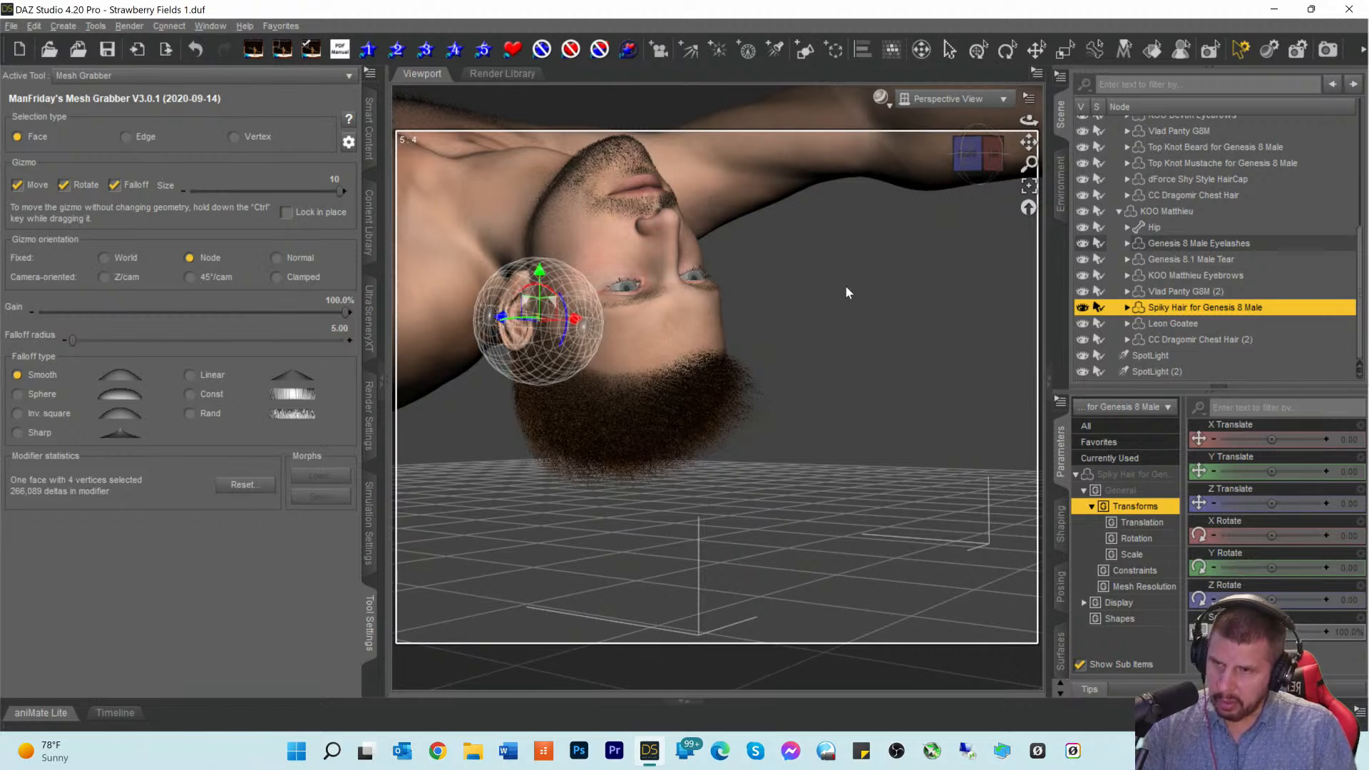
{"action": "left_click", "coordinate": [828, 305]}
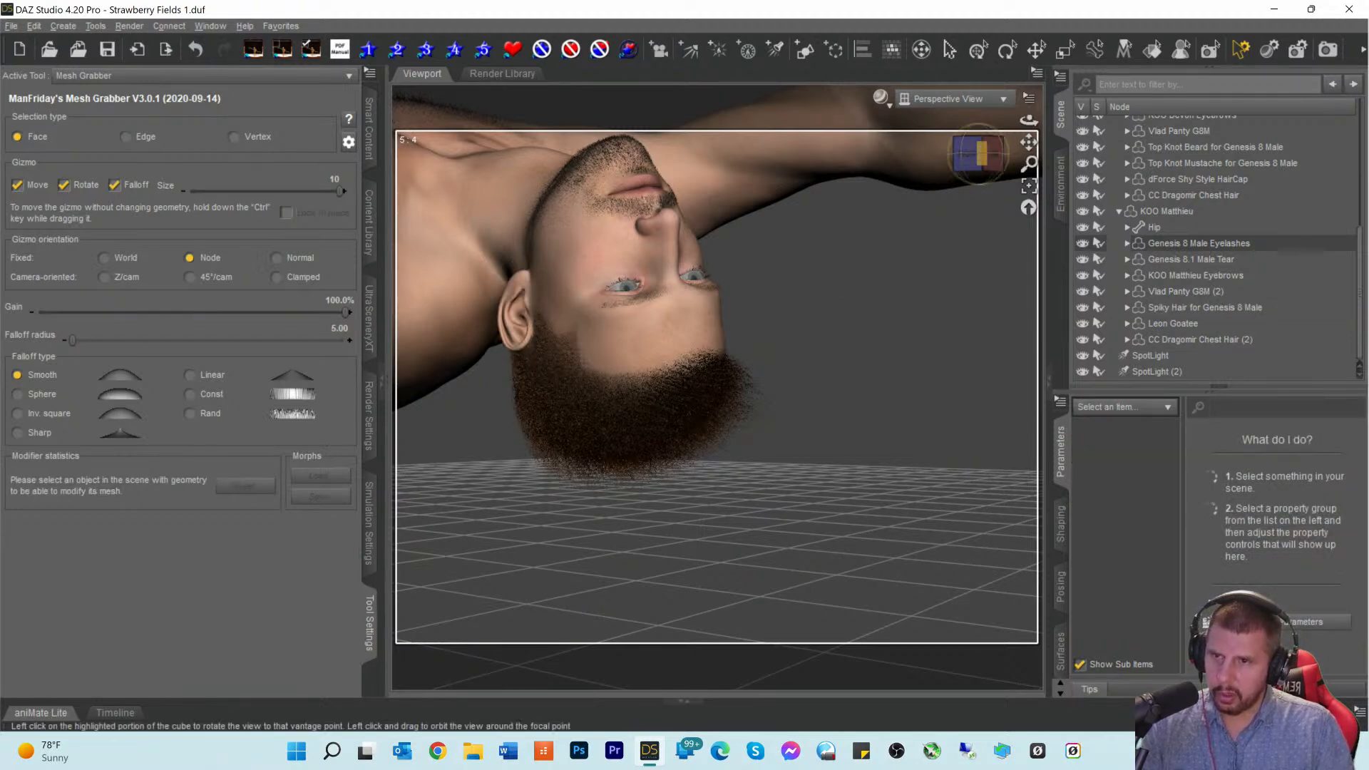
{"action": "left_click", "coordinate": [975, 153]}
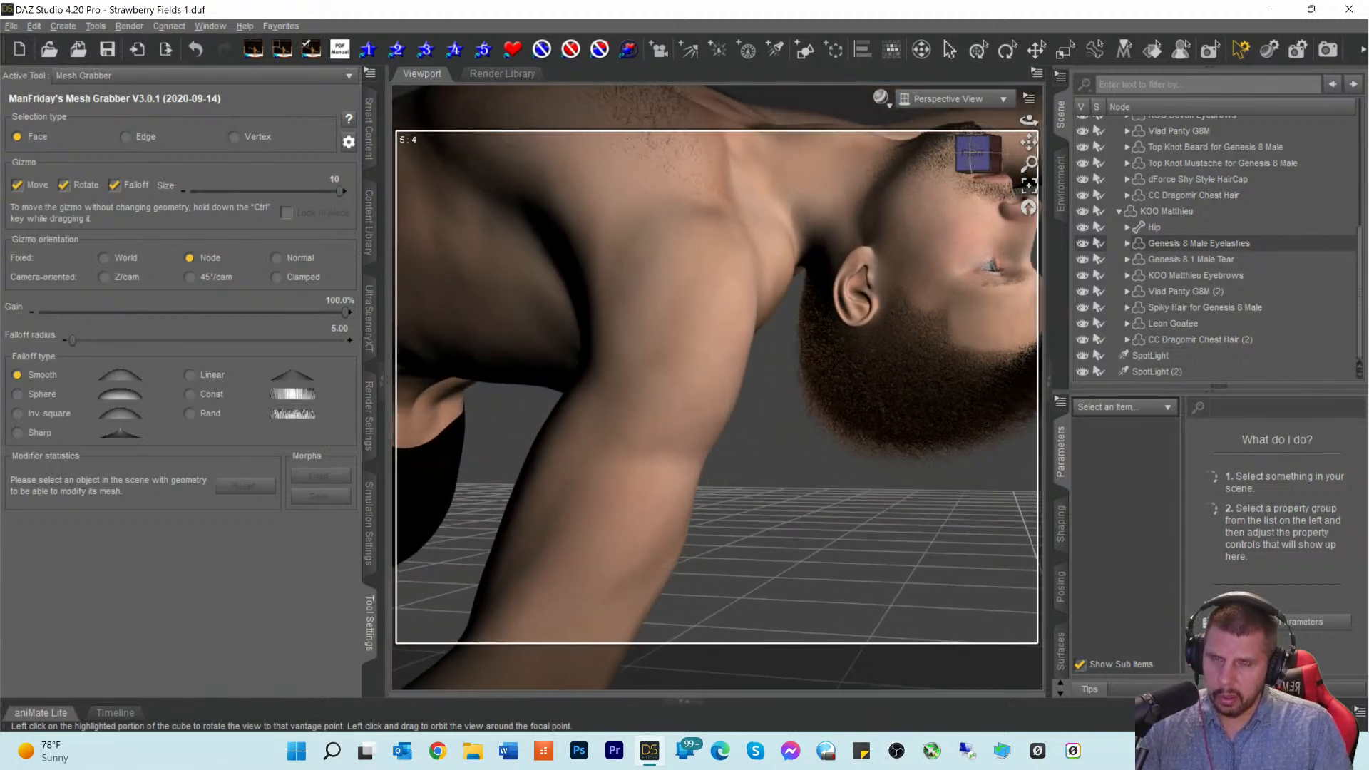
{"action": "left_click_drag", "start_coordinate": [1028, 142], "coordinate": [851, 185]}
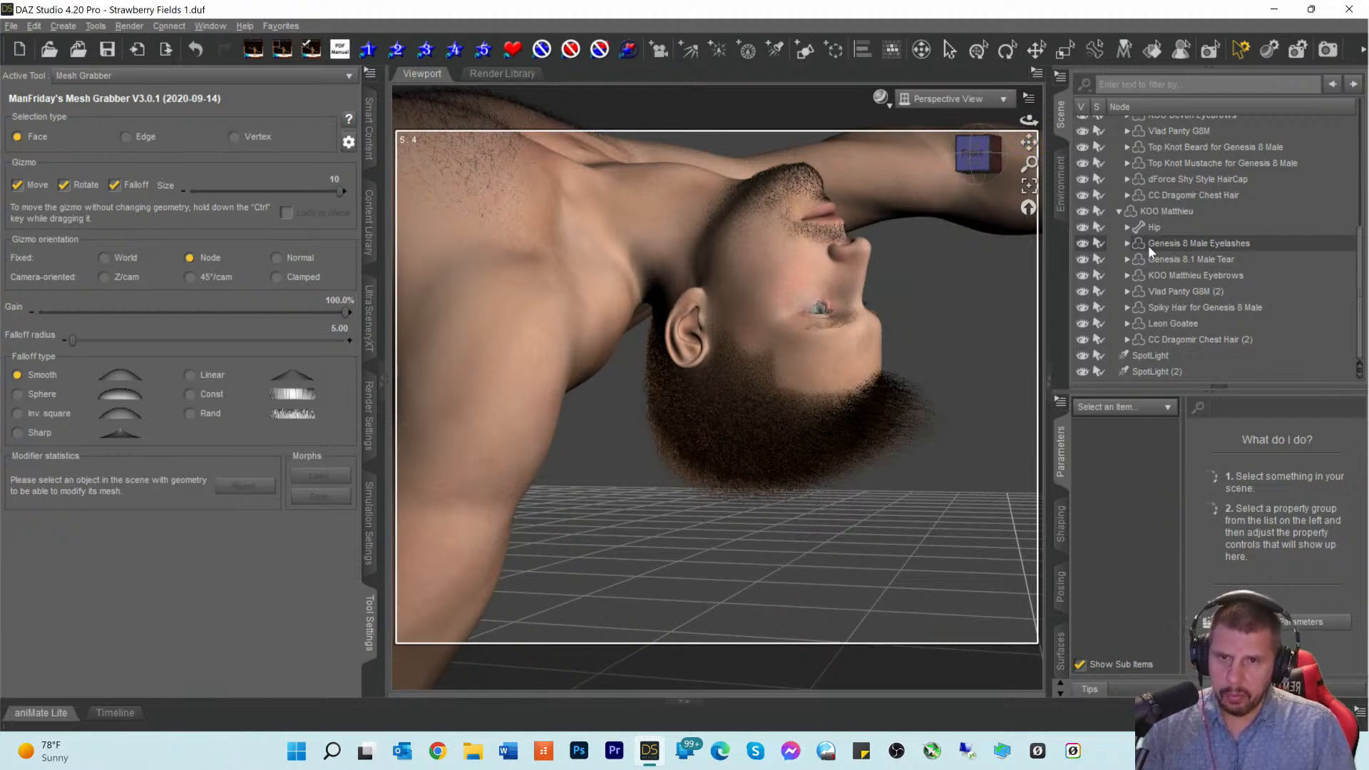
{"action": "left_click", "coordinate": [1149, 213]}
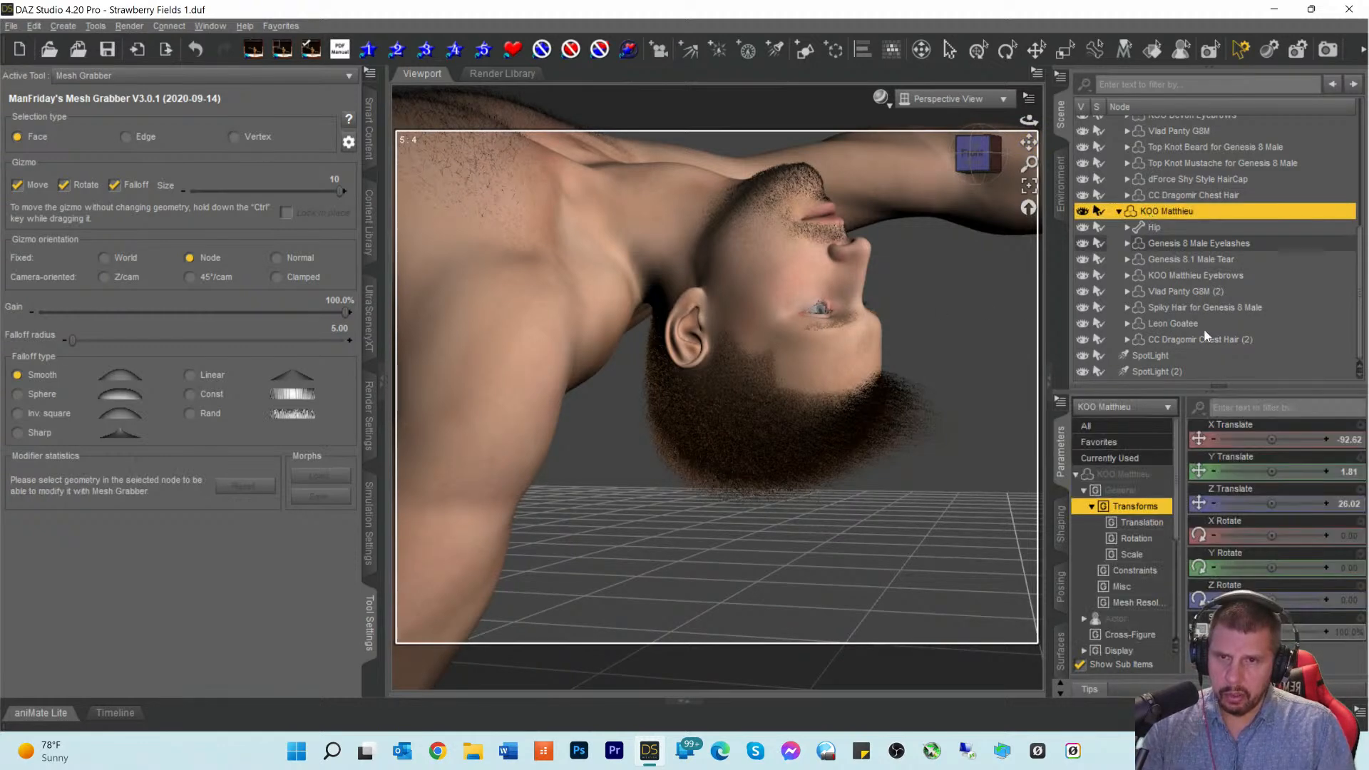
{"action": "left_click", "coordinate": [1112, 475]}
{"action": "left_click", "coordinate": [1228, 407]}
{"action": "type", "text": "blink"}
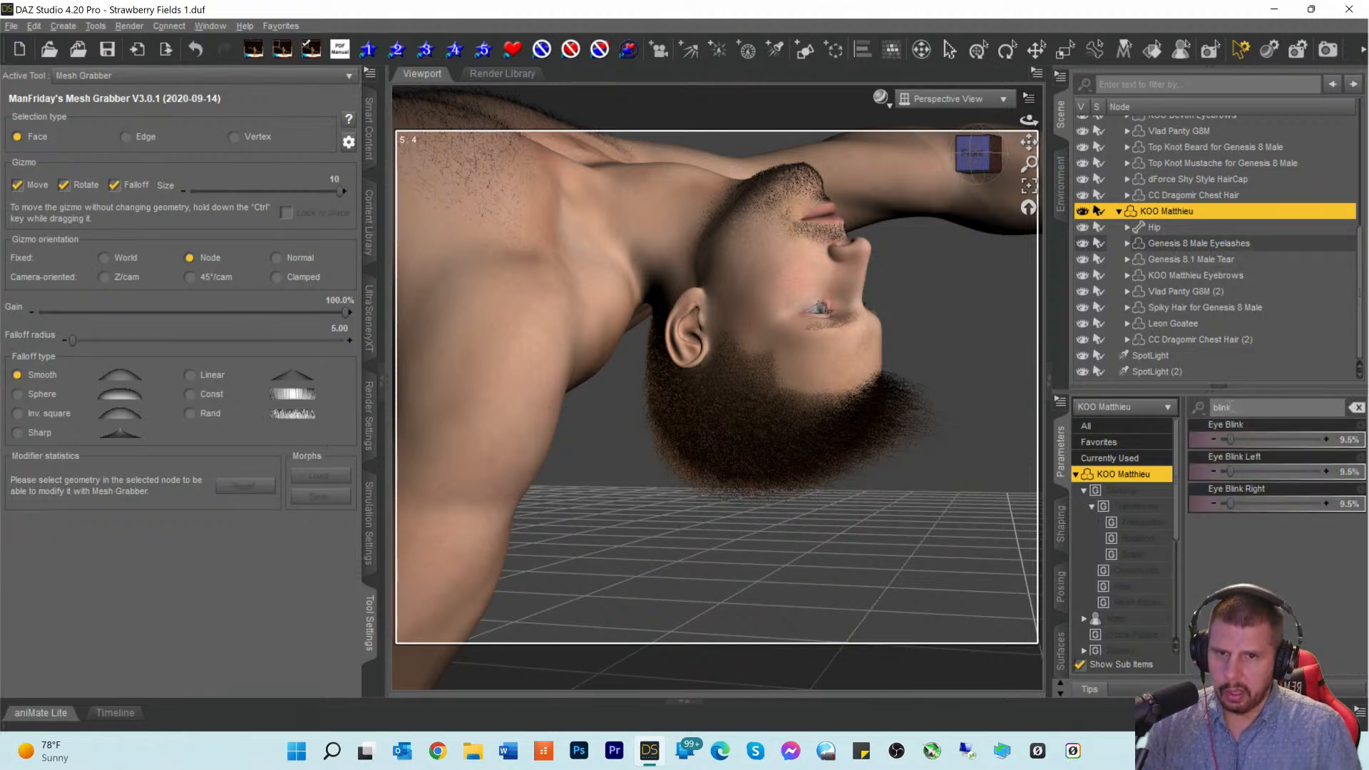
{"action": "left_click_drag", "start_coordinate": [1230, 439], "coordinate": [1236, 440]}
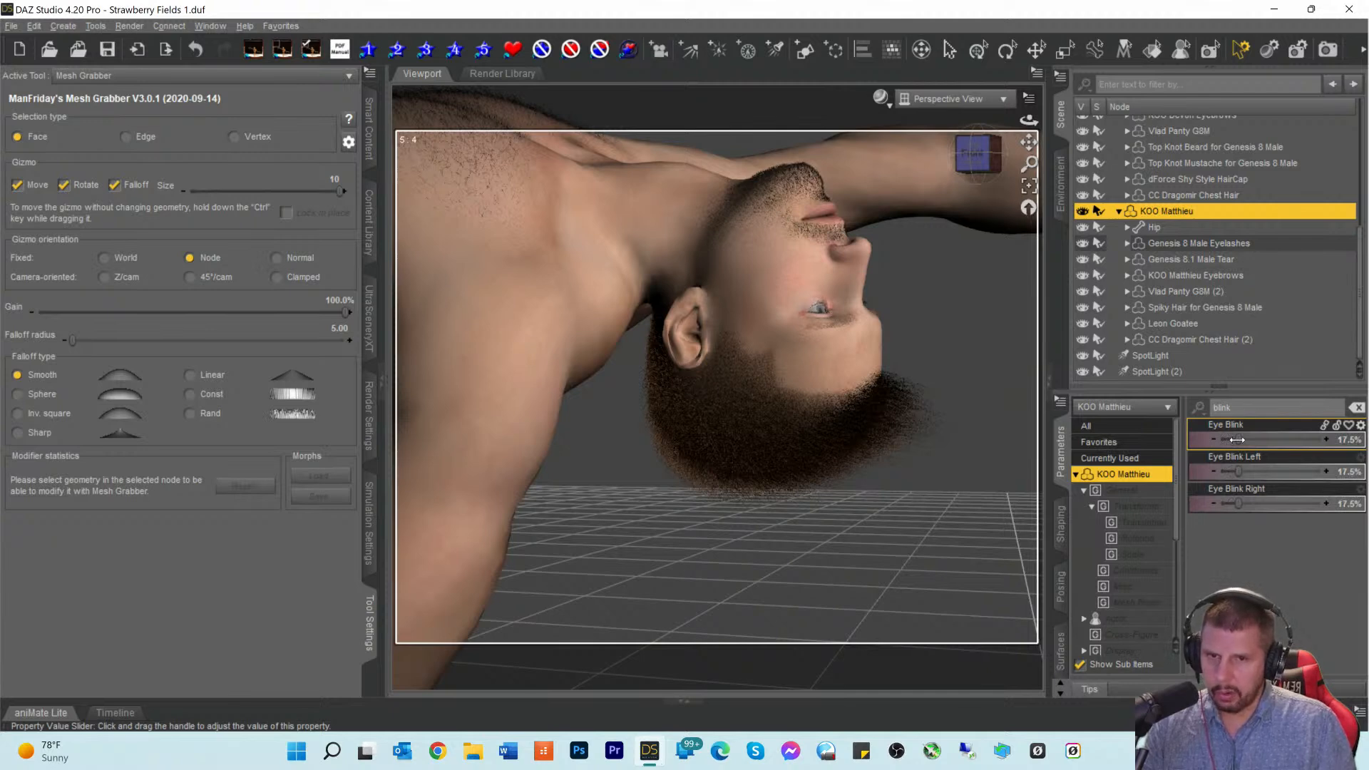
{"action": "left_click_drag", "start_coordinate": [1240, 440], "coordinate": [1242, 440]}
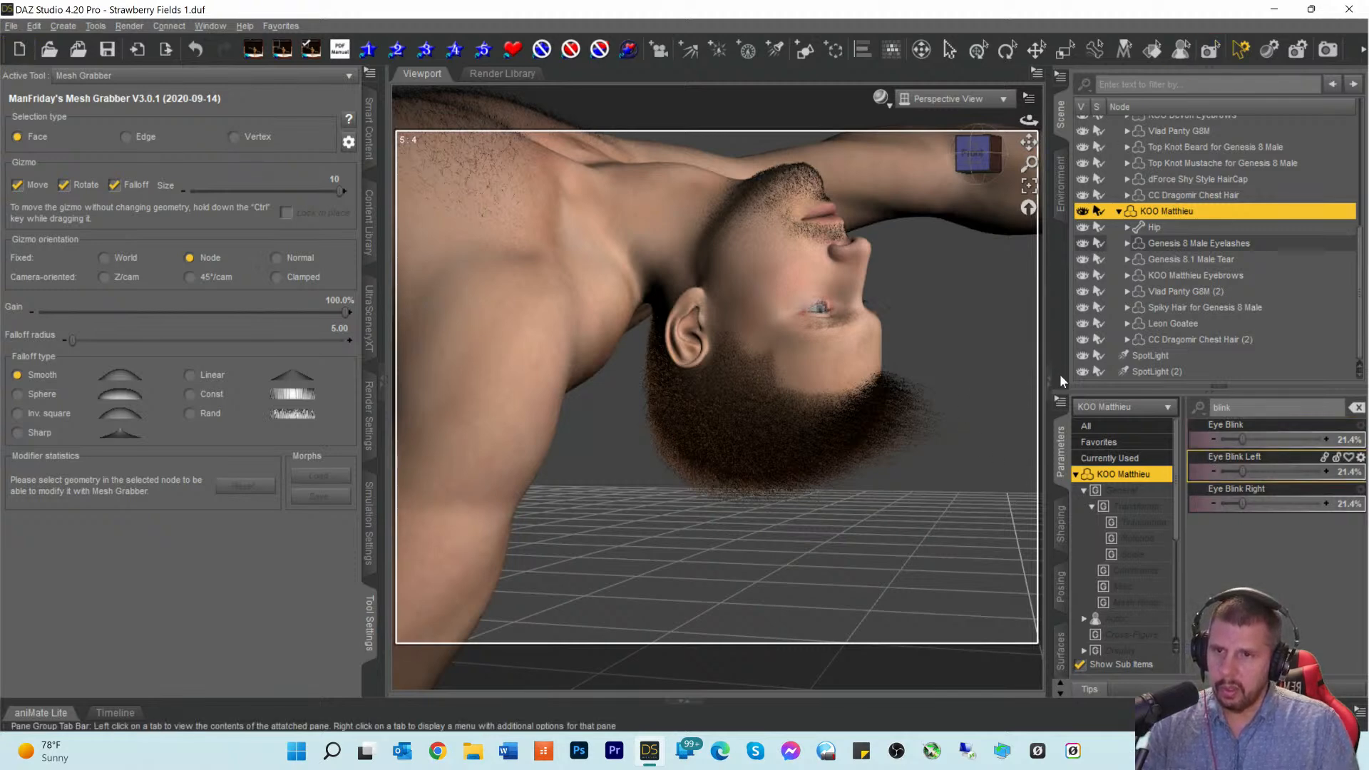
Step: Select KOO Matthieu's CC Dragomir Chest Hair (2), clear the parameter filter and review its full list of parameters, including Resolution Level
{"action": "left_click", "coordinate": [931, 99]}
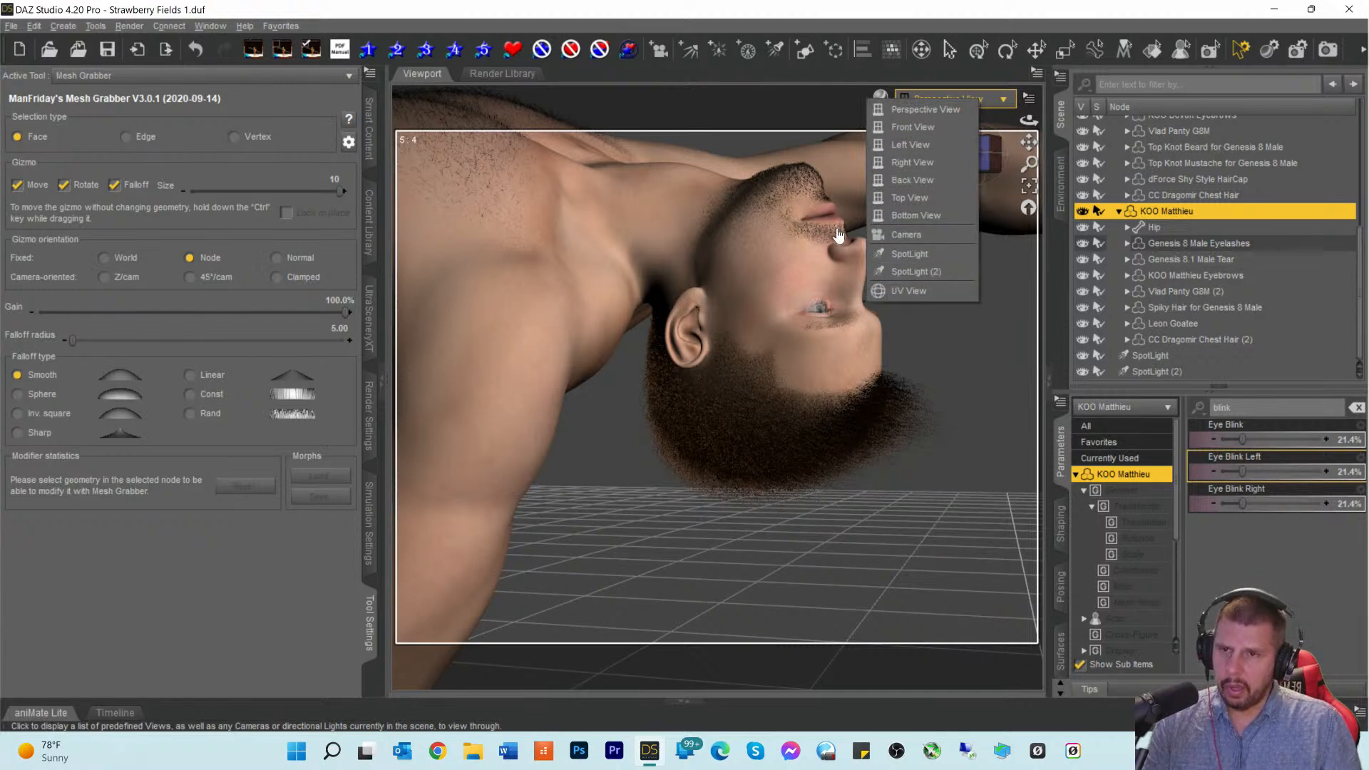
{"action": "left_click", "coordinate": [1158, 340]}
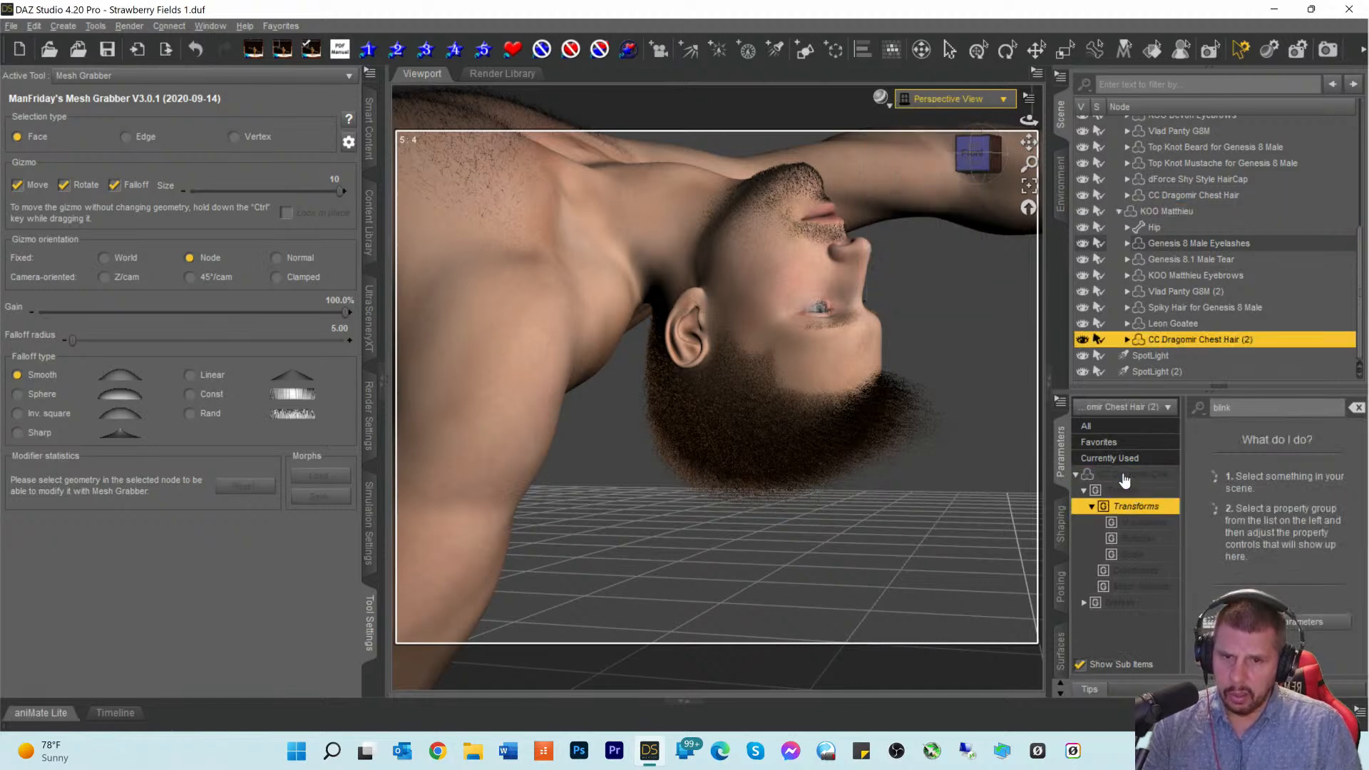
{"action": "left_click", "coordinate": [1124, 476]}
{"action": "left_click_drag", "start_coordinate": [1255, 407], "coordinate": [836, 413]}
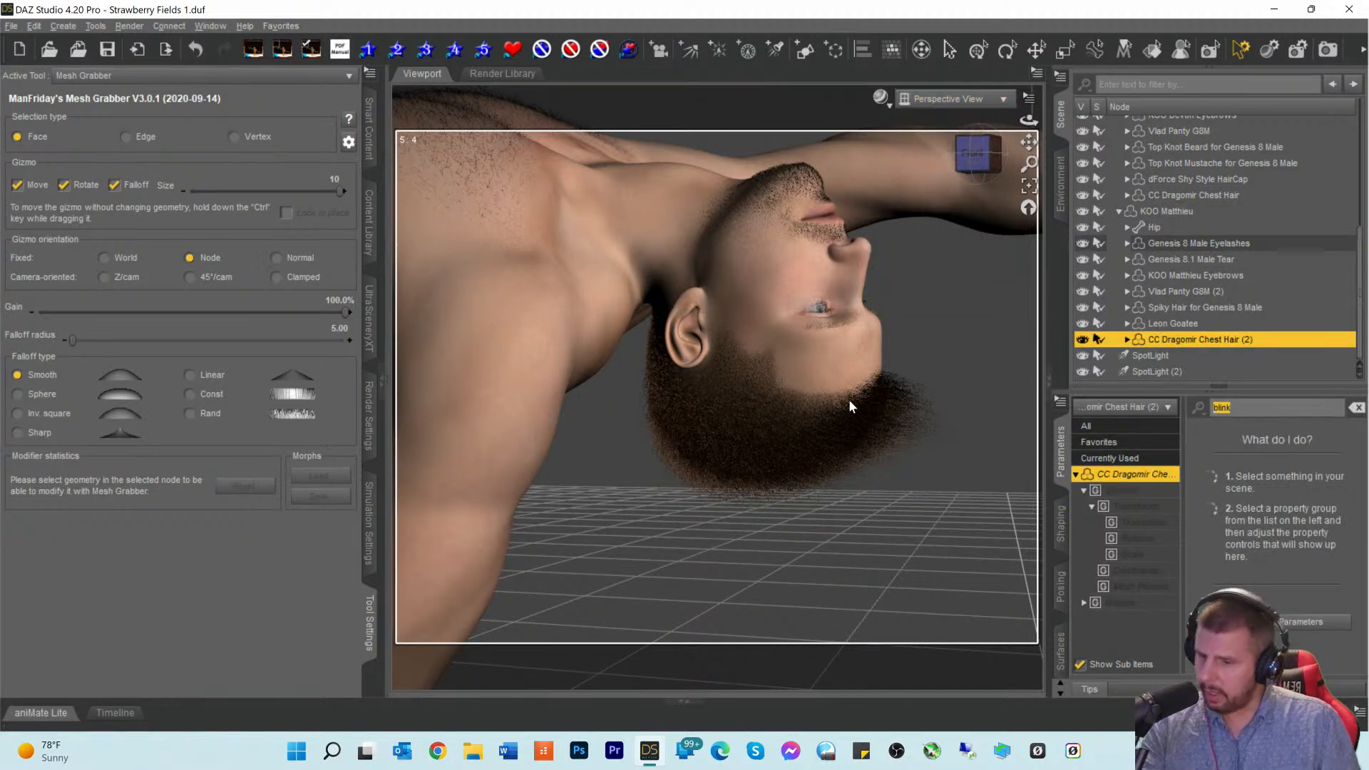
{"action": "key", "text": "BackSpace"}
{"action": "scroll", "coordinate": [1255, 535], "scroll_direction": "down", "scroll_amount": 5}
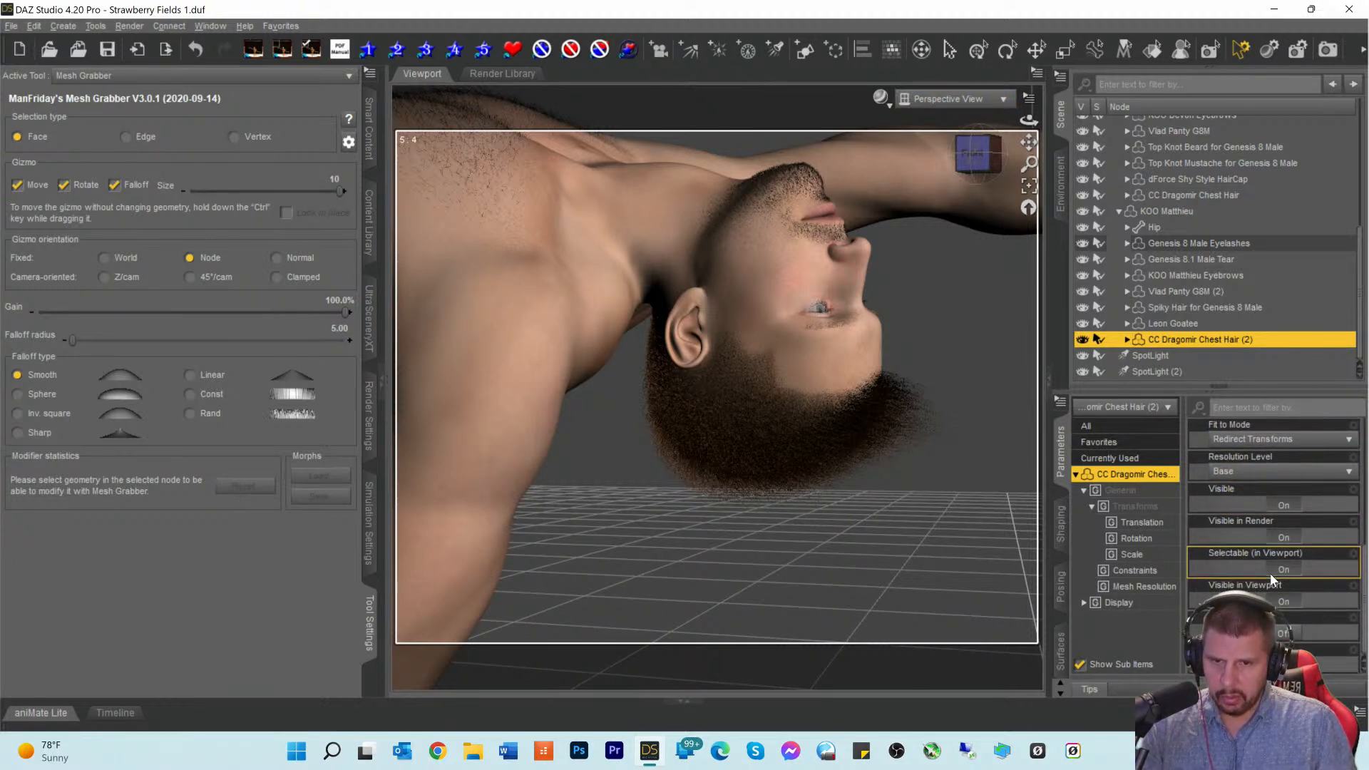
{"action": "scroll", "coordinate": [1270, 575], "scroll_direction": "up", "scroll_amount": 1}
{"action": "scroll", "coordinate": [1269, 573], "scroll_direction": "up", "scroll_amount": 4}
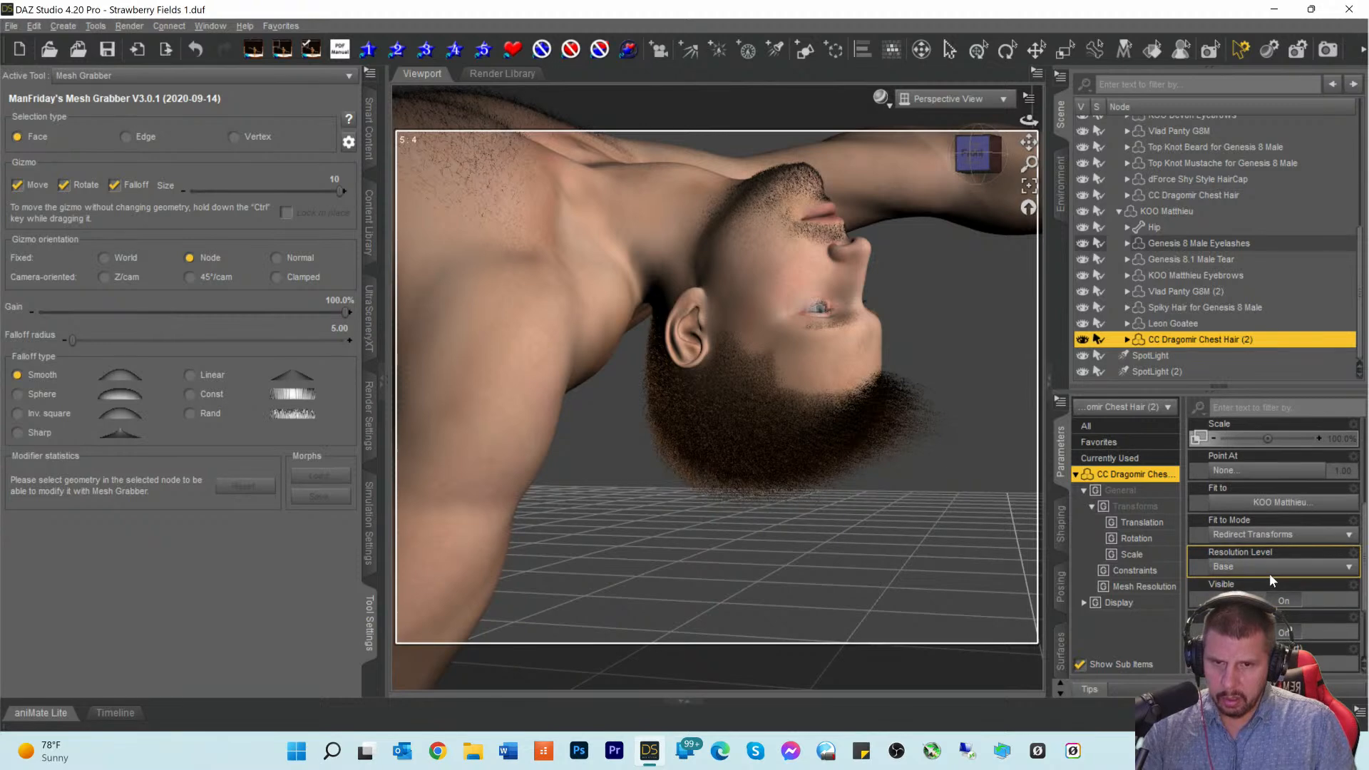
{"action": "scroll", "coordinate": [1269, 574], "scroll_direction": "down", "scroll_amount": 3}
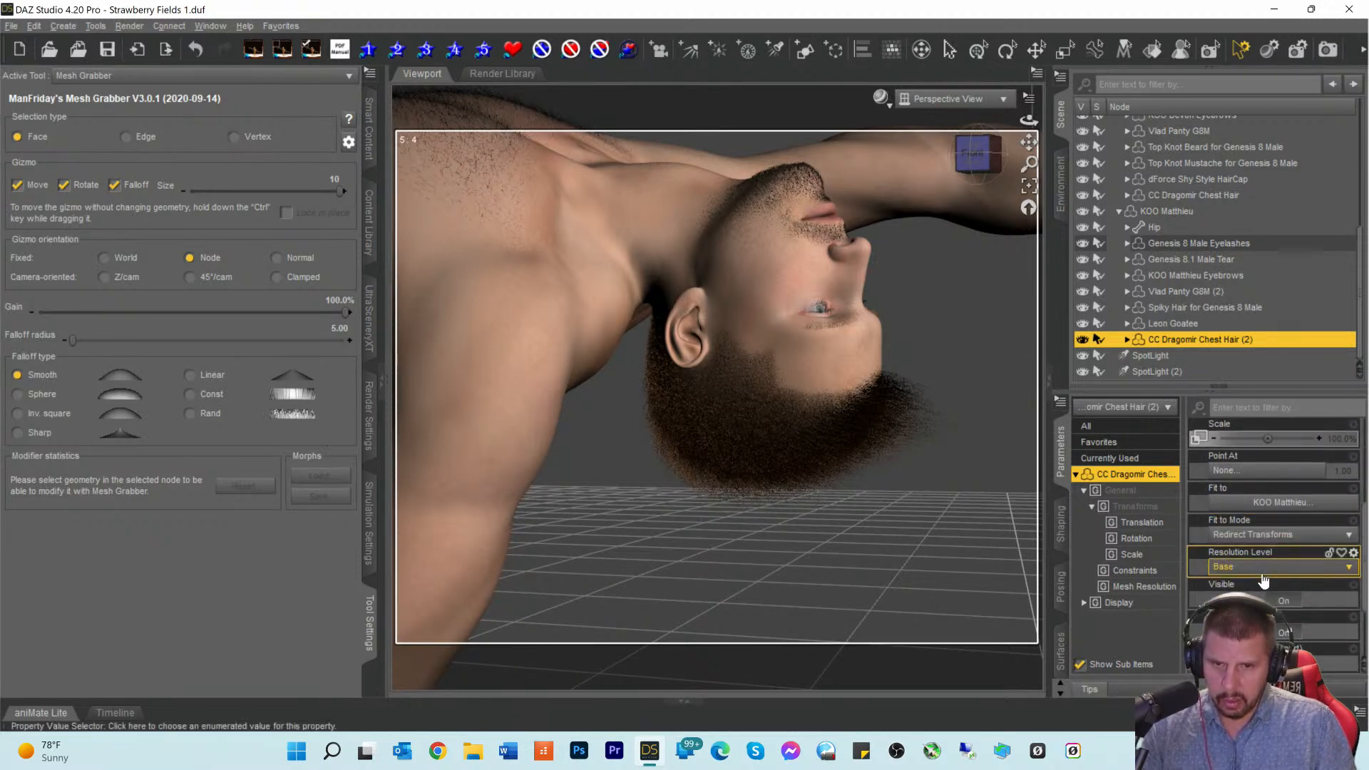
{"action": "scroll", "coordinate": [1262, 574], "scroll_direction": "down", "scroll_amount": 3}
{"action": "scroll", "coordinate": [1265, 589], "scroll_direction": "up", "scroll_amount": 3}
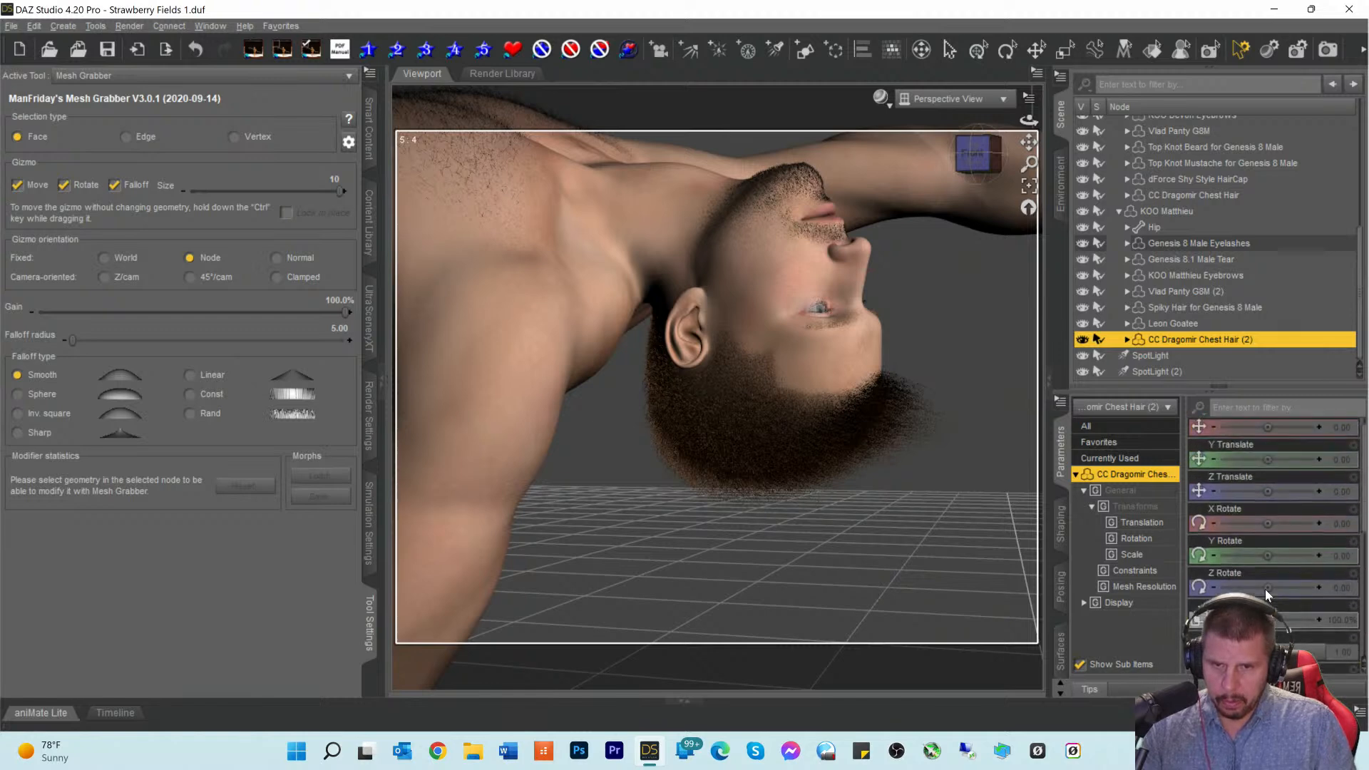
{"action": "scroll", "coordinate": [1264, 589], "scroll_direction": "down", "scroll_amount": 3}
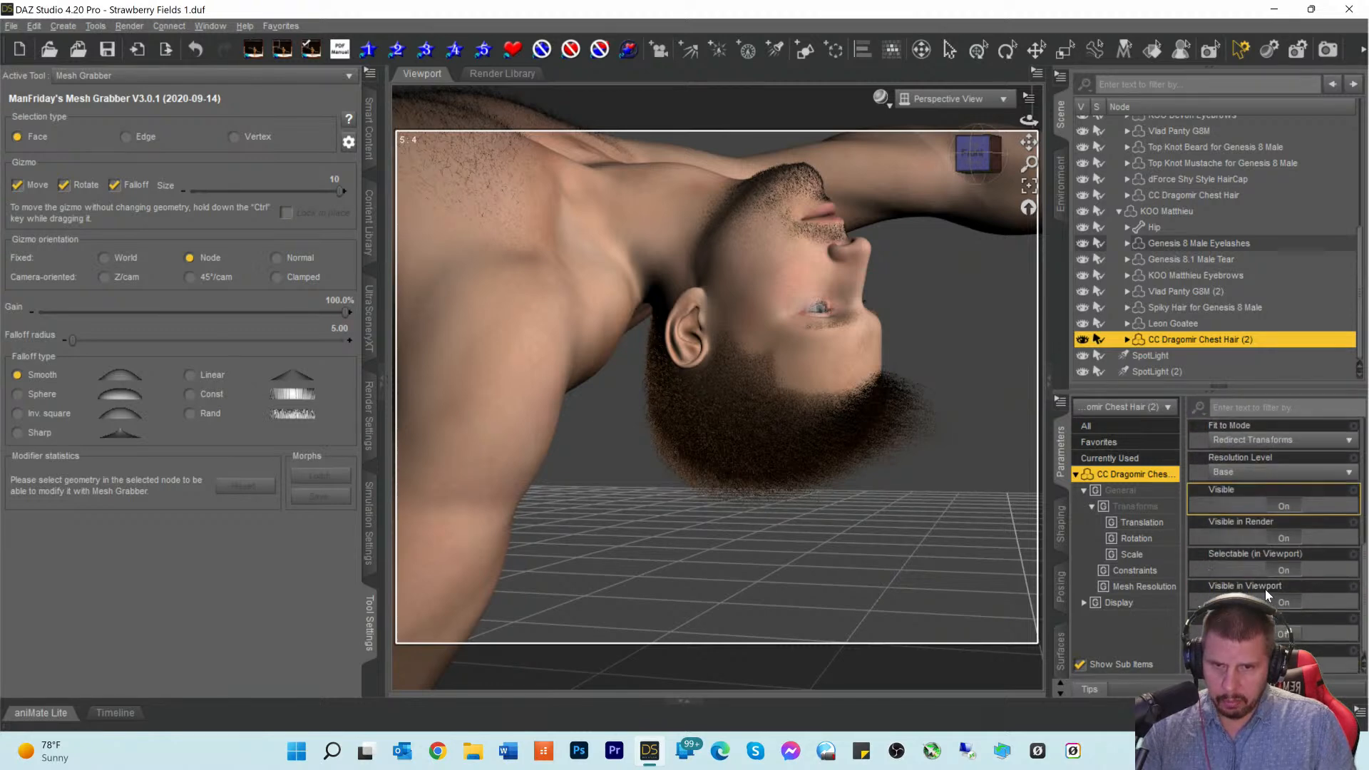
Step: Convert CC Dragomir Chest Hair (2) to SubD and inspect the hairs up close on the chest
{"action": "left_click_drag", "start_coordinate": [1028, 142], "coordinate": [972, 204]}
{"action": "scroll", "coordinate": [911, 285], "scroll_direction": "up", "scroll_amount": 5}
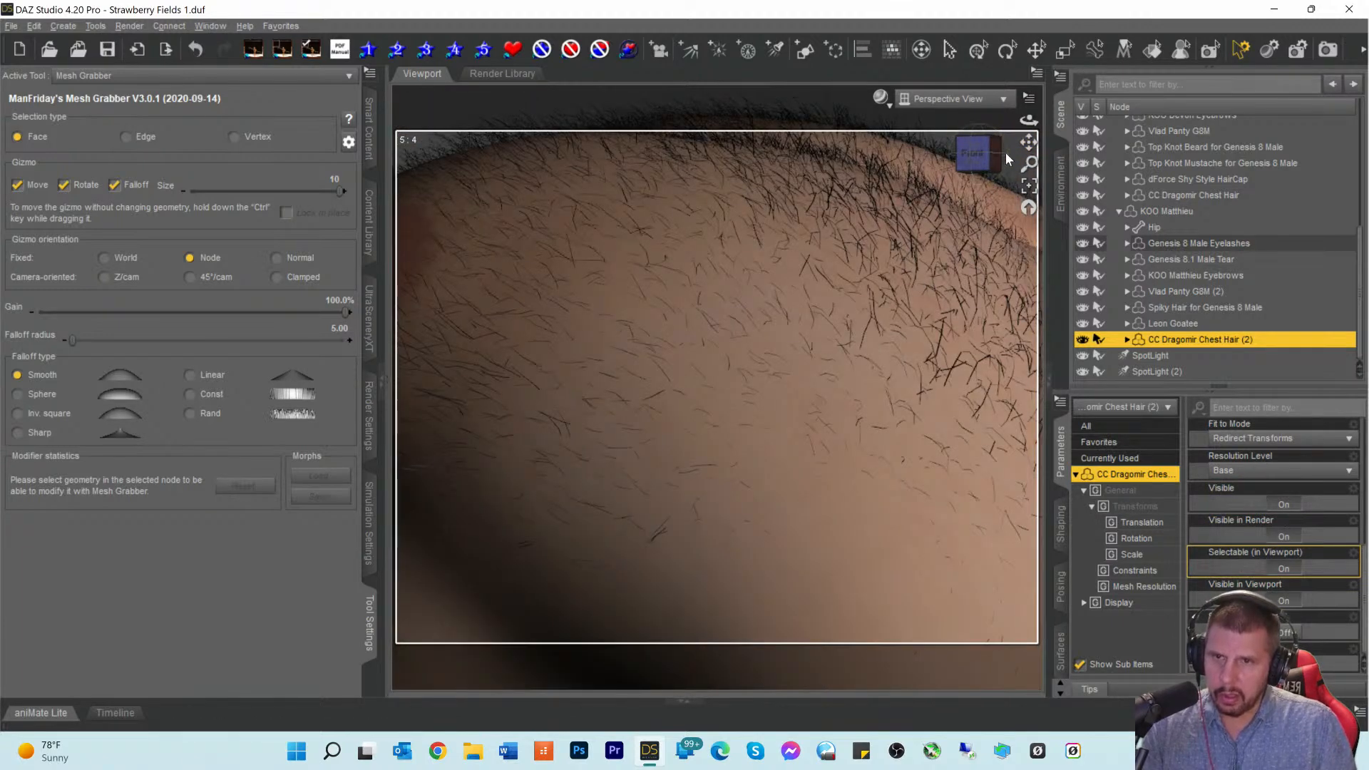
{"action": "left_click_drag", "start_coordinate": [1028, 141], "coordinate": [1027, 196]}
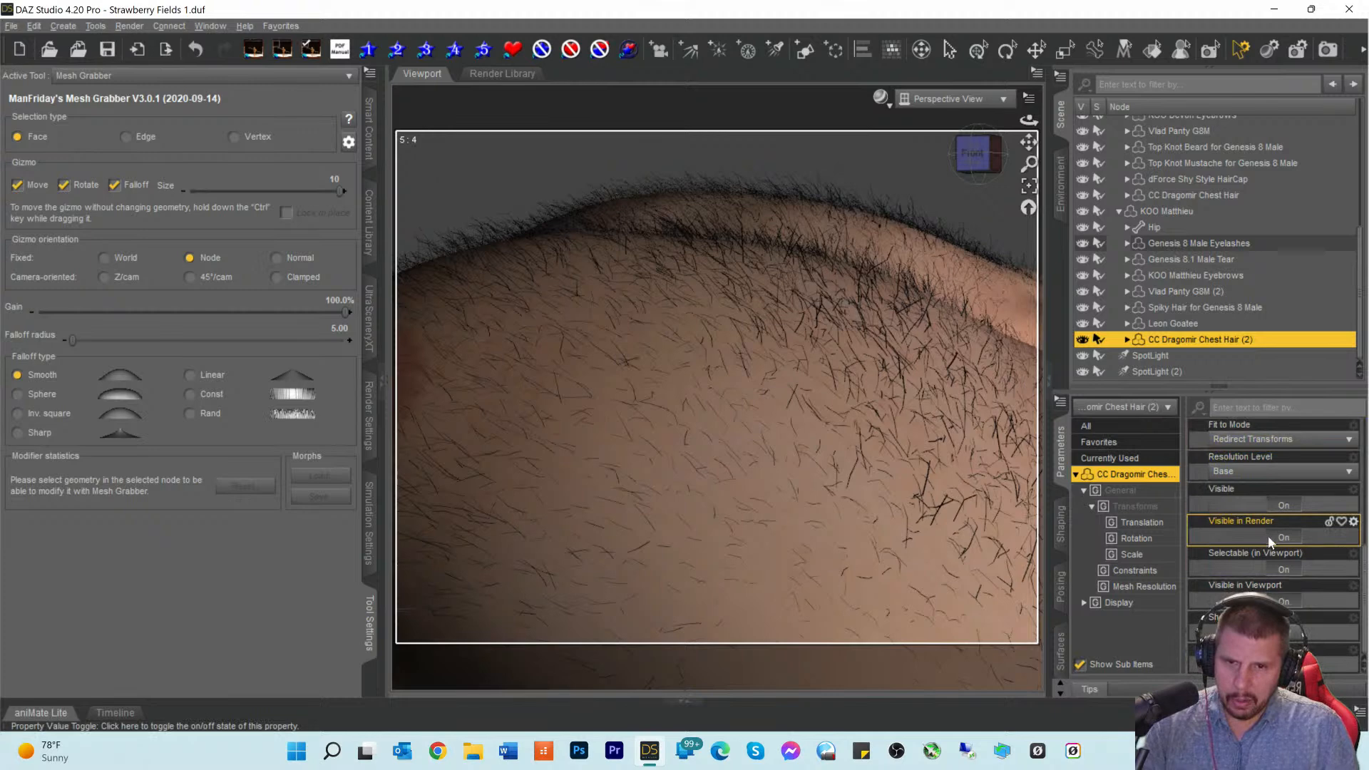
{"action": "scroll", "coordinate": [1268, 536], "scroll_direction": "up", "scroll_amount": 3}
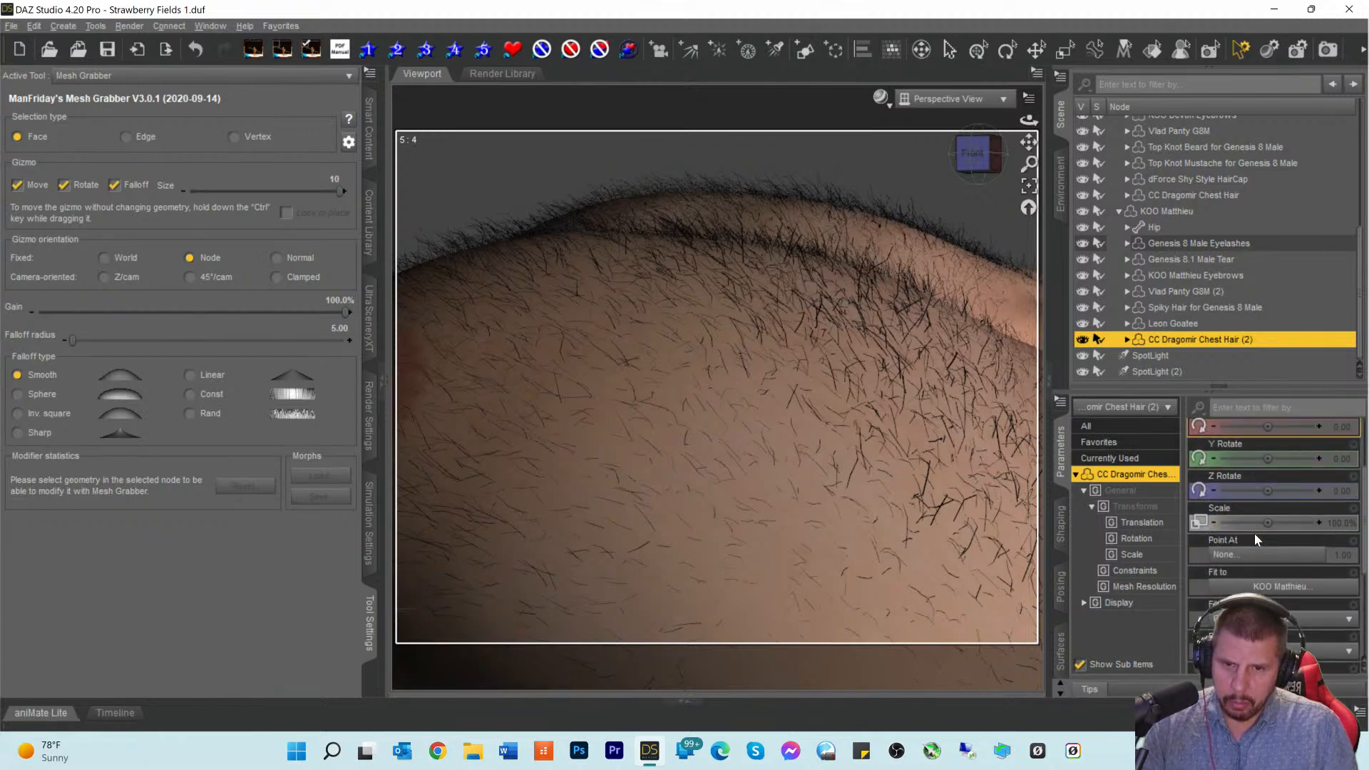
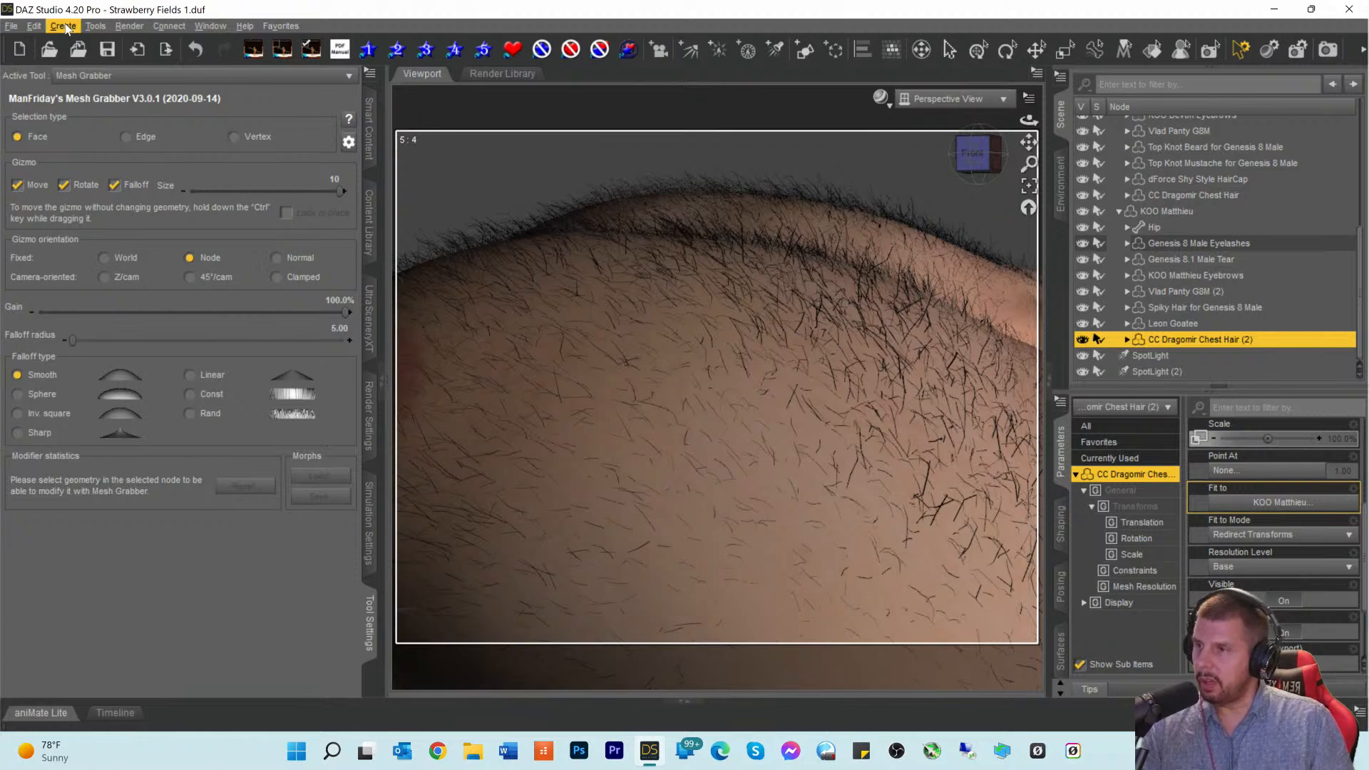
{"action": "left_click", "coordinate": [34, 25]}
{"action": "mouse_move", "coordinate": [45, 147]}
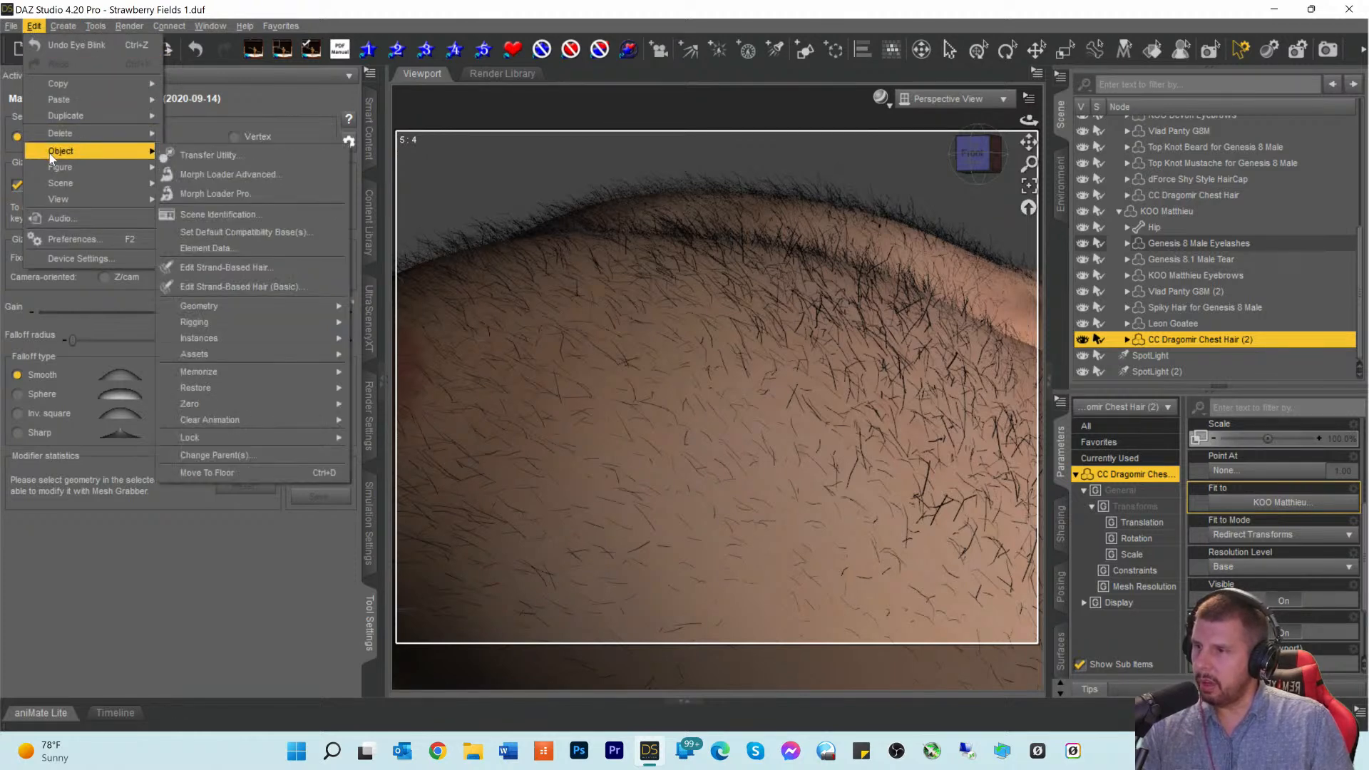
{"action": "mouse_move", "coordinate": [258, 304]}
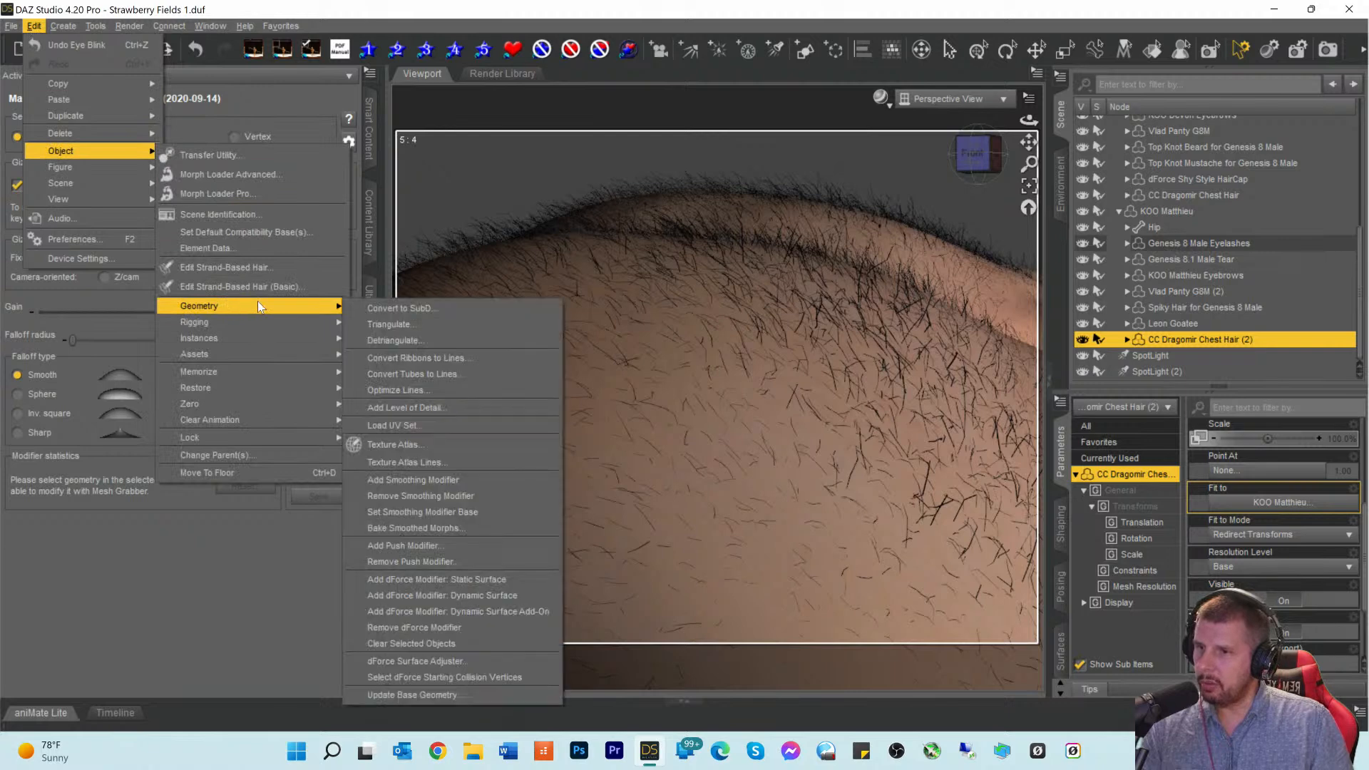
{"action": "left_click", "coordinate": [416, 307]}
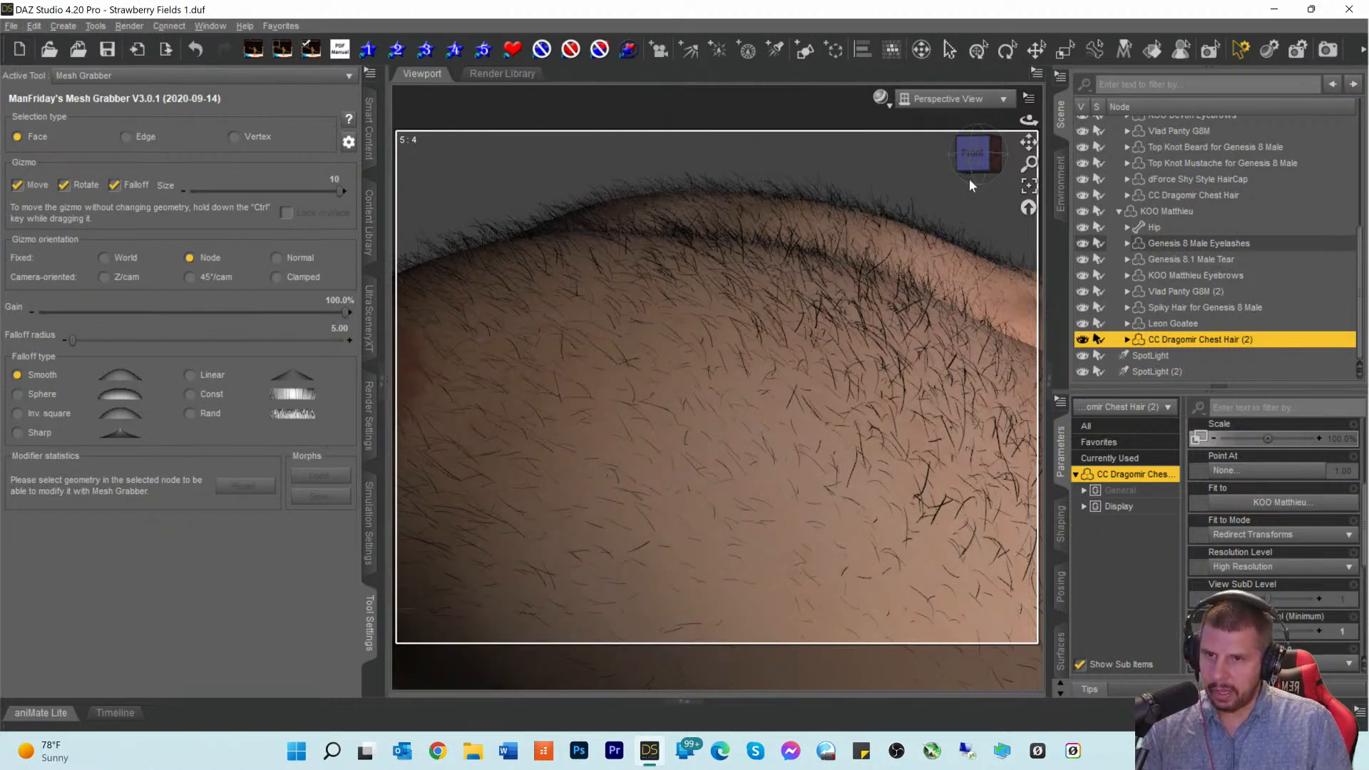
{"action": "left_click_drag", "start_coordinate": [1028, 142], "coordinate": [906, 39]}
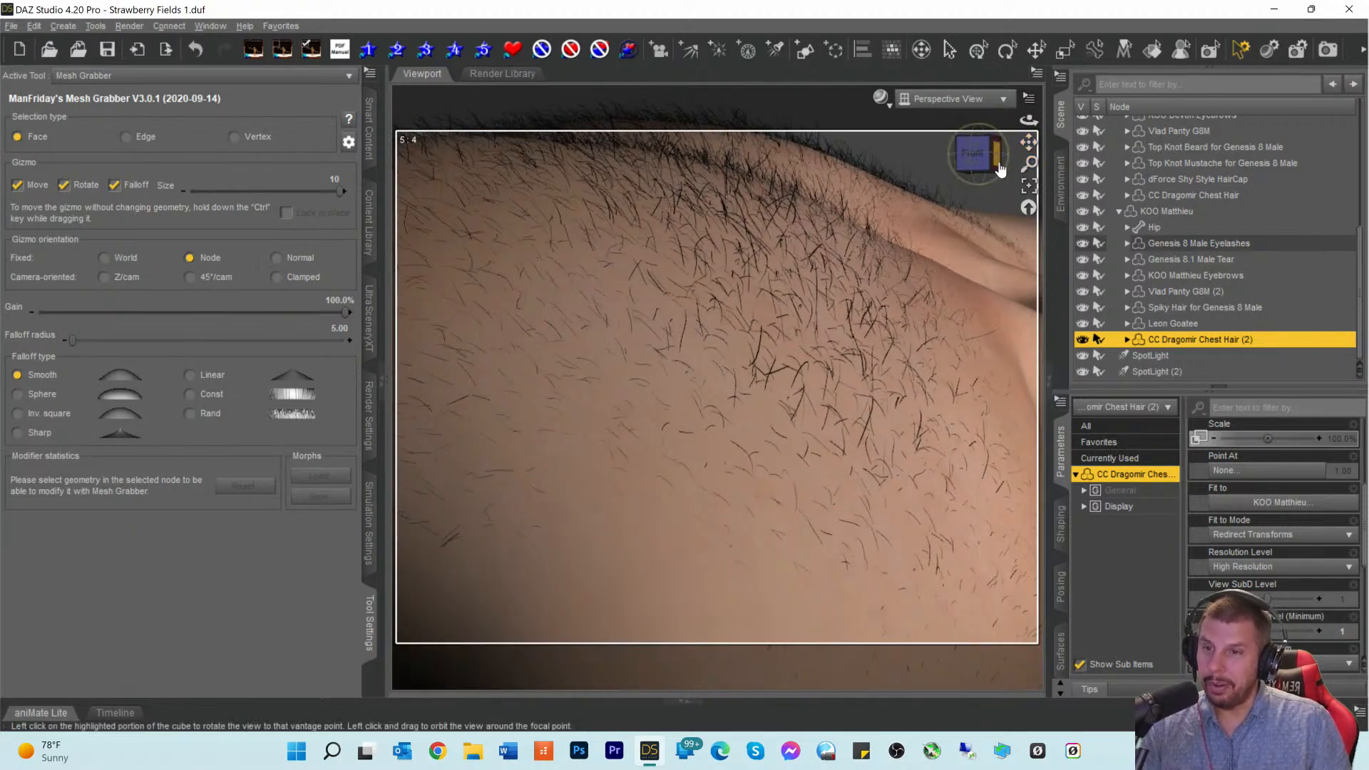
{"action": "left_click_drag", "start_coordinate": [1028, 142], "coordinate": [1205, 271]}
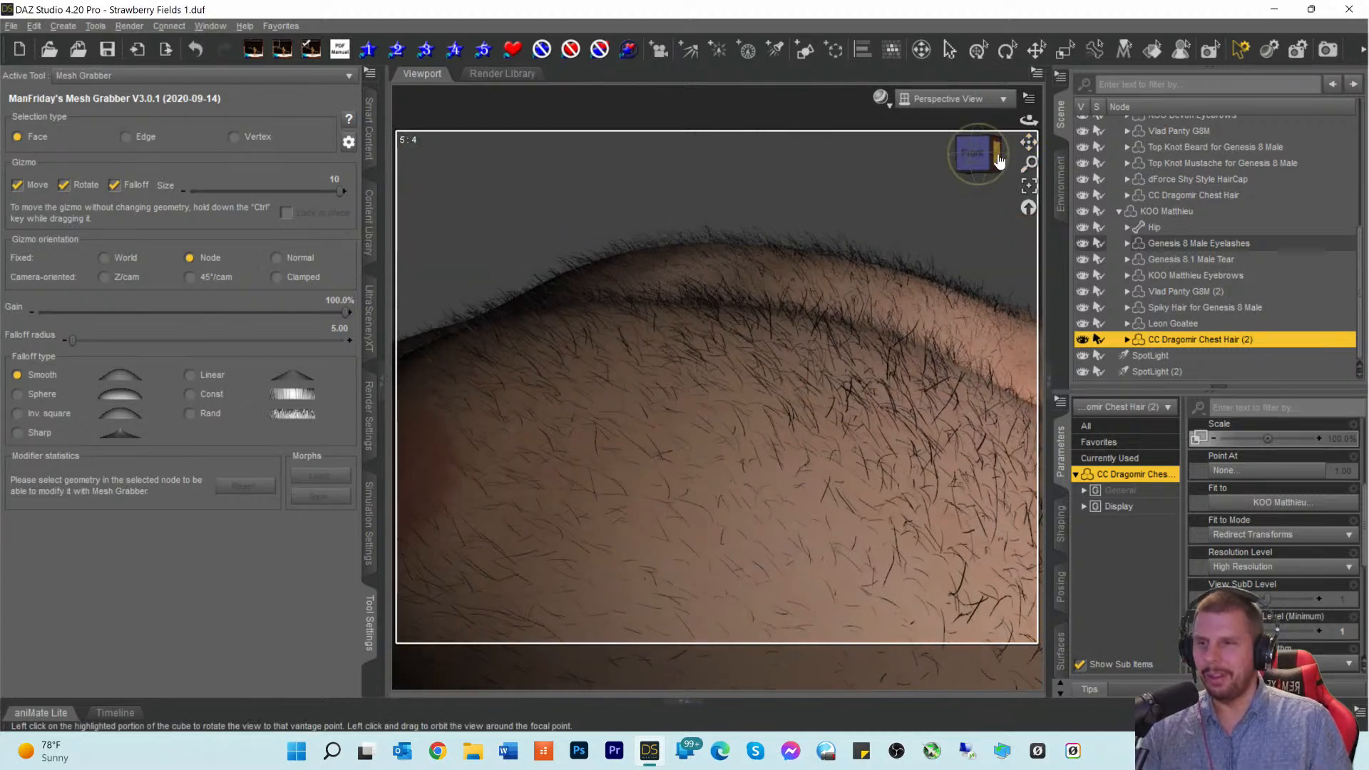
{"action": "left_click_drag", "start_coordinate": [1028, 142], "coordinate": [898, 78]}
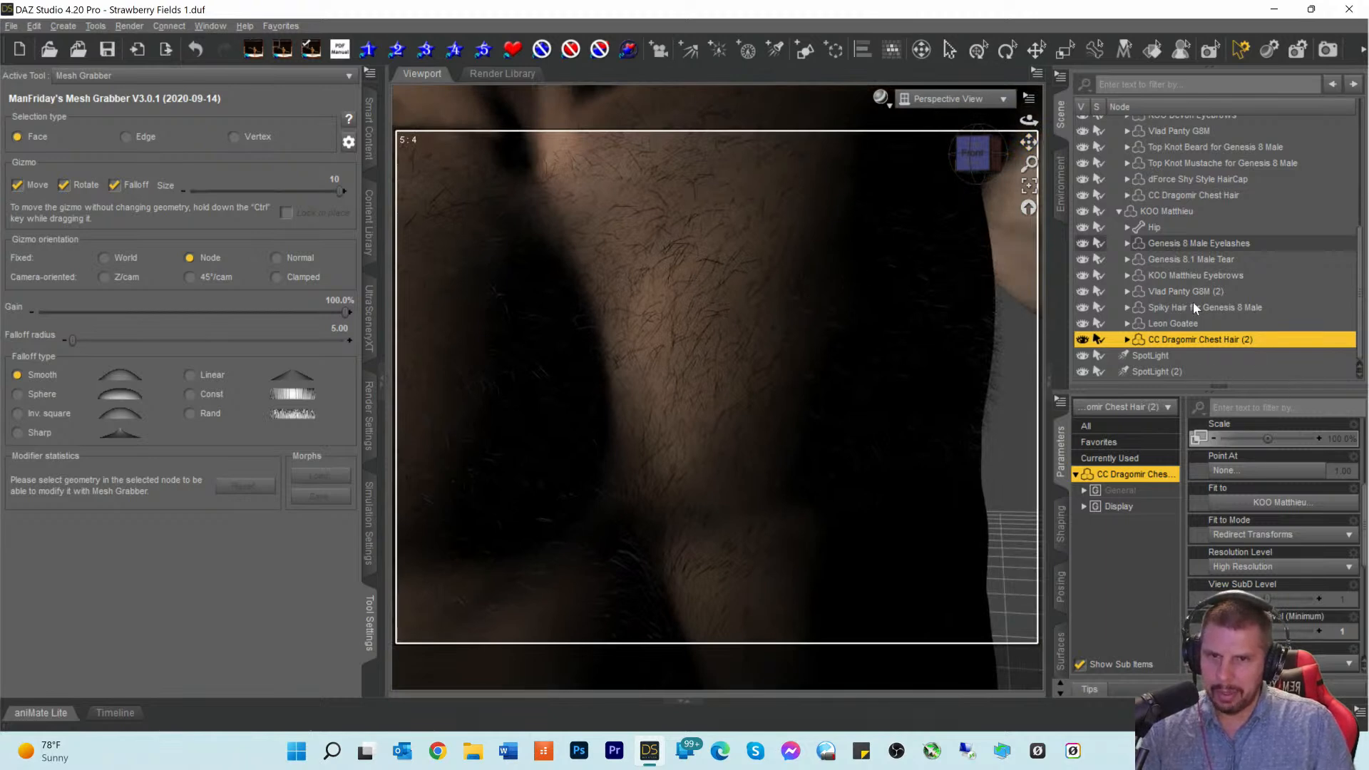
Step: Try to convert the other figure's CC Dragomir Chest Hair to SubD
{"action": "scroll", "coordinate": [1188, 281], "scroll_direction": "up", "scroll_amount": 1}
{"action": "left_click", "coordinate": [1178, 235]}
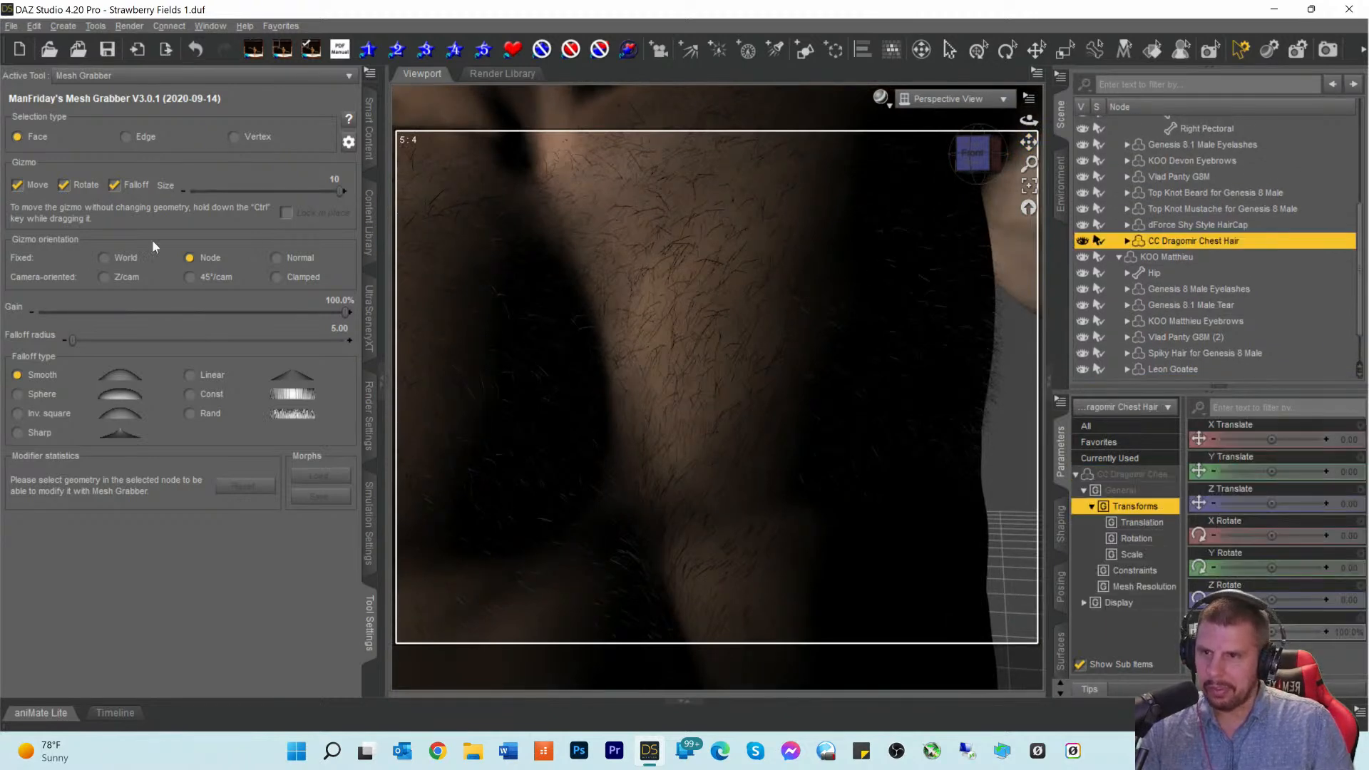
{"action": "left_click", "coordinate": [33, 25]}
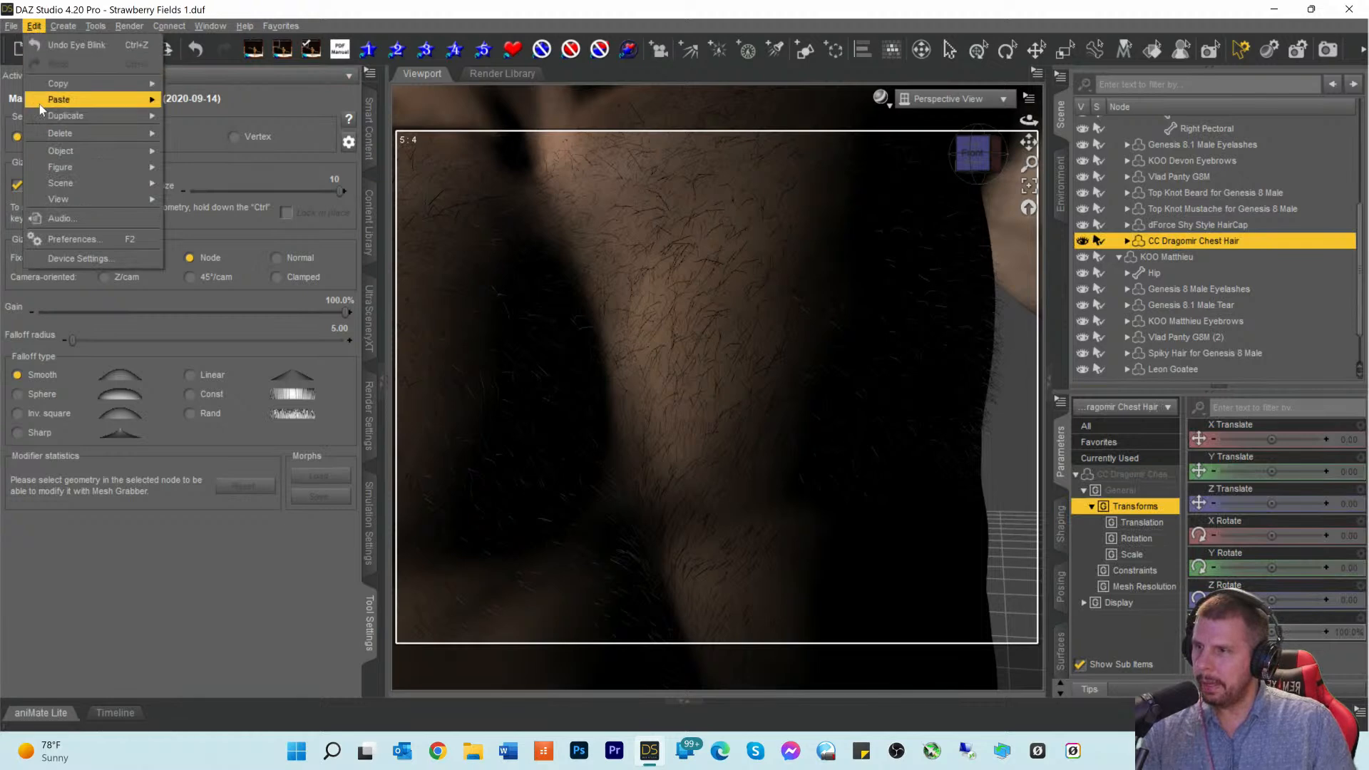
{"action": "mouse_move", "coordinate": [52, 152]}
{"action": "mouse_move", "coordinate": [217, 305]}
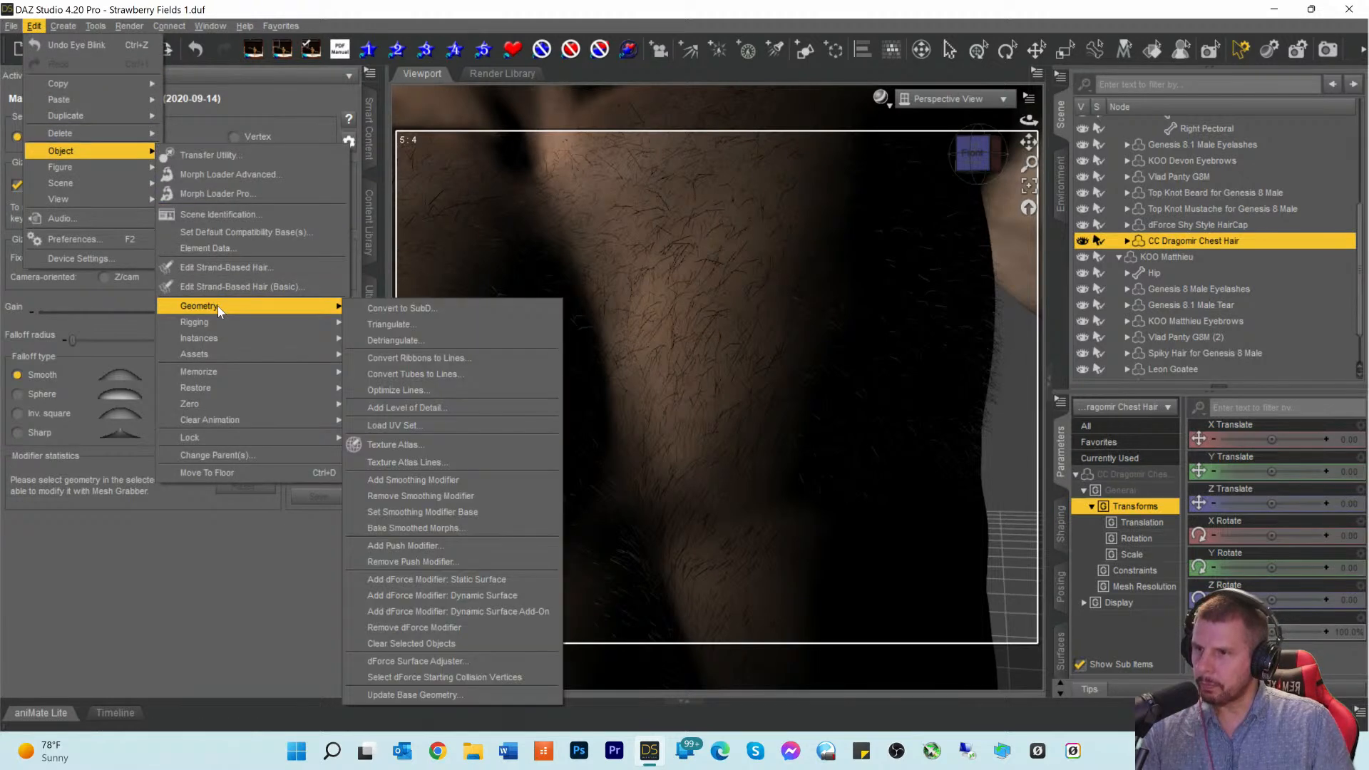
{"action": "left_click", "coordinate": [420, 310]}
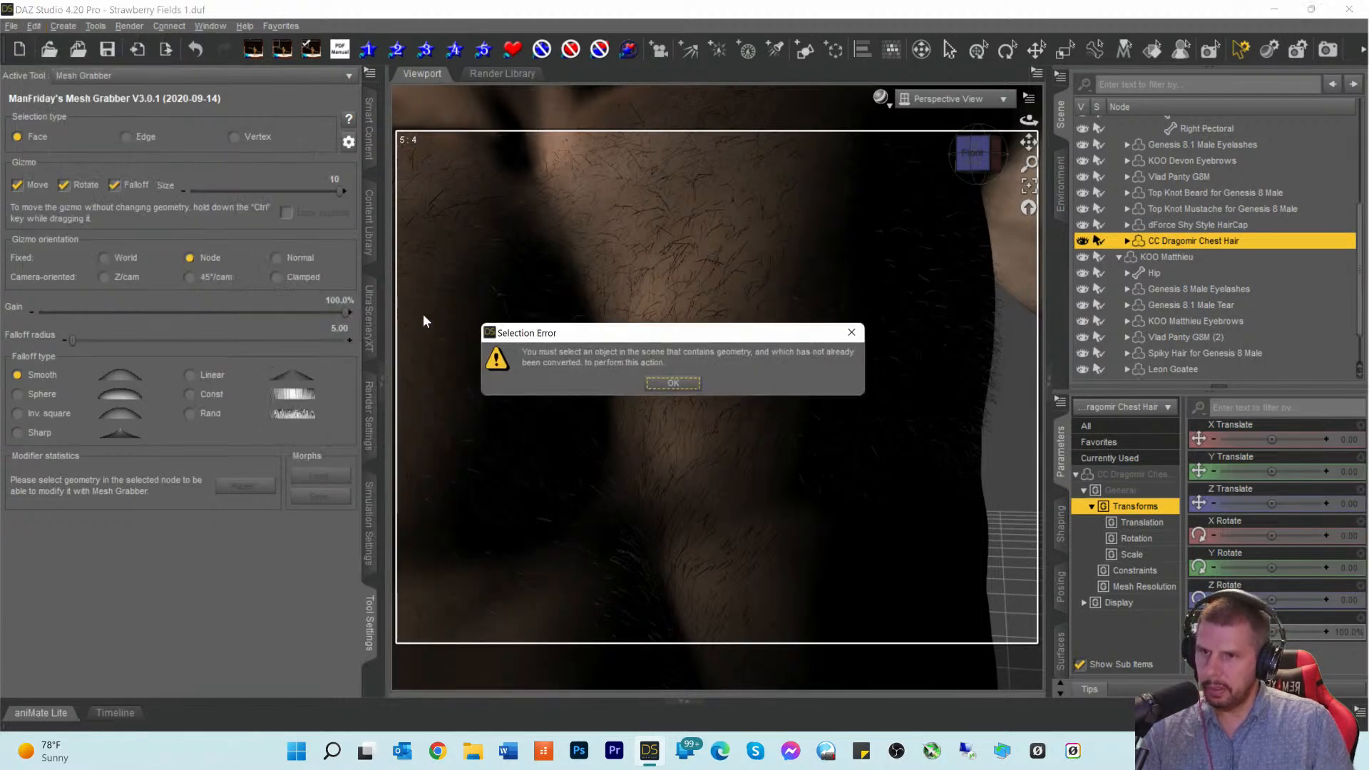
{"action": "left_click", "coordinate": [681, 388]}
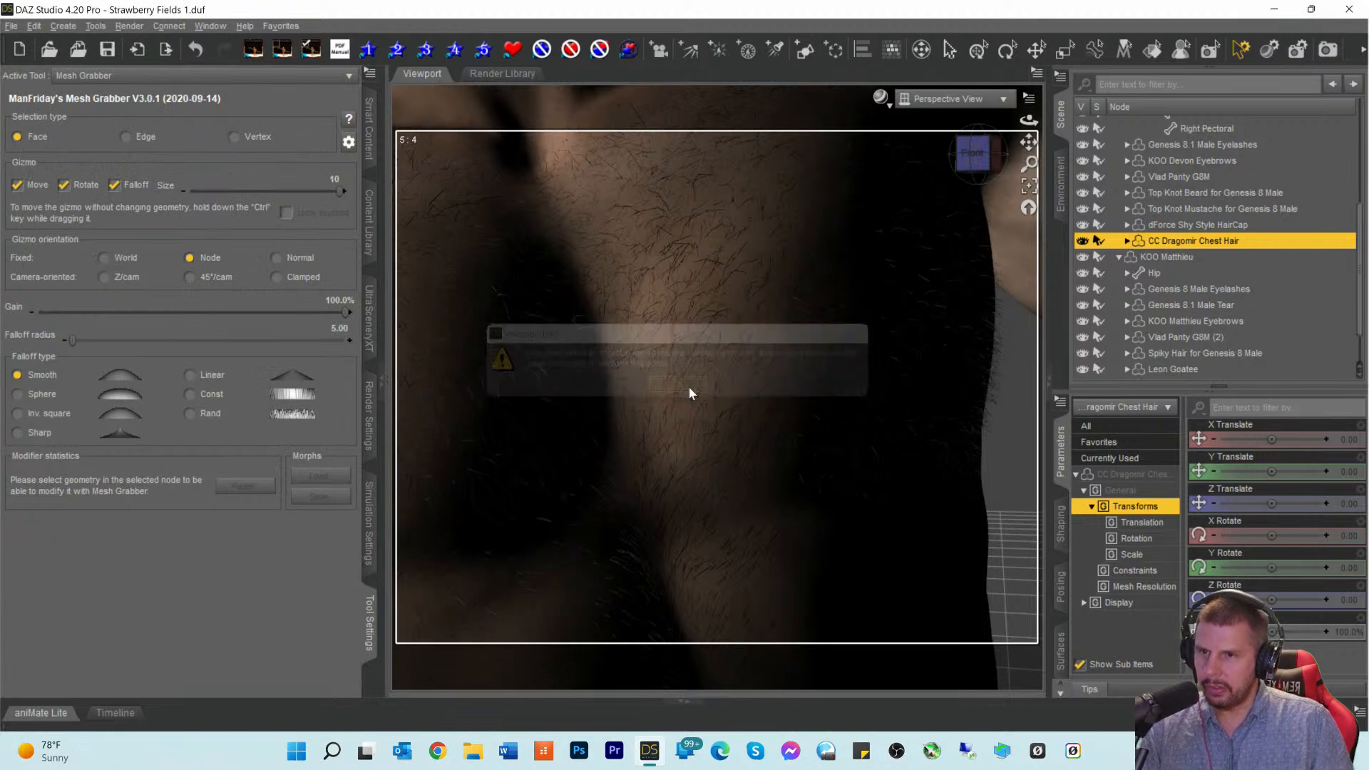
Step: Set CC Dragomir Chest Hair's View SubD Level to 2 and Render SubD Level (Minimum) to 4
{"action": "left_click", "coordinate": [972, 152]}
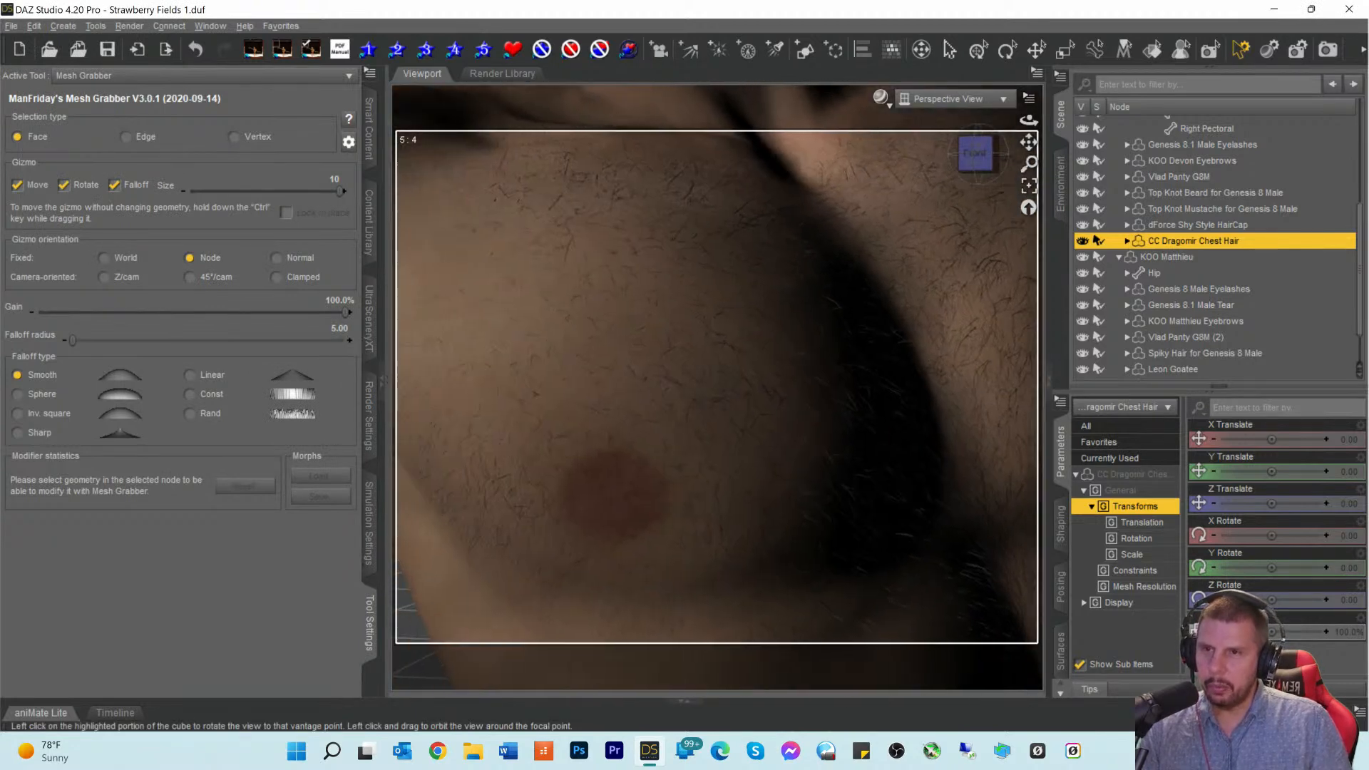
{"action": "left_click", "coordinate": [977, 152]}
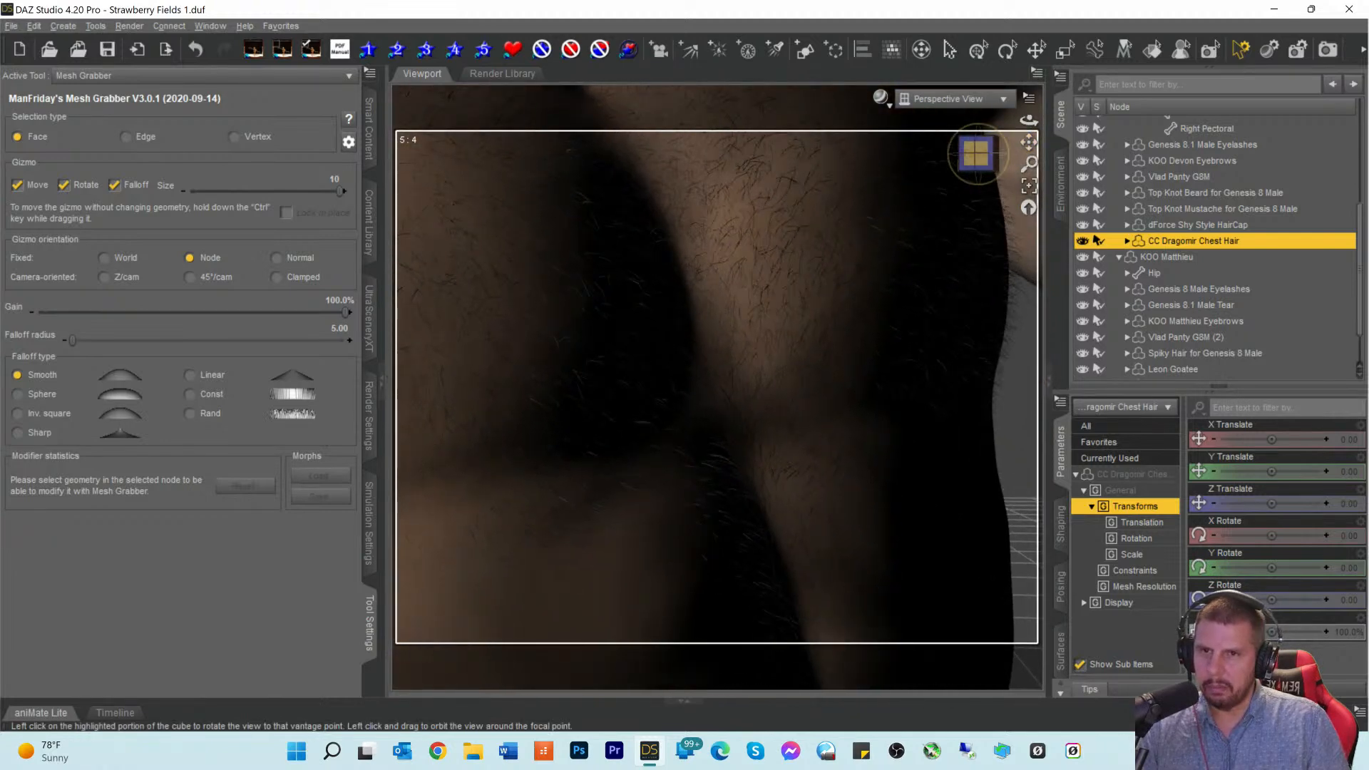
{"action": "left_click", "coordinate": [977, 151]}
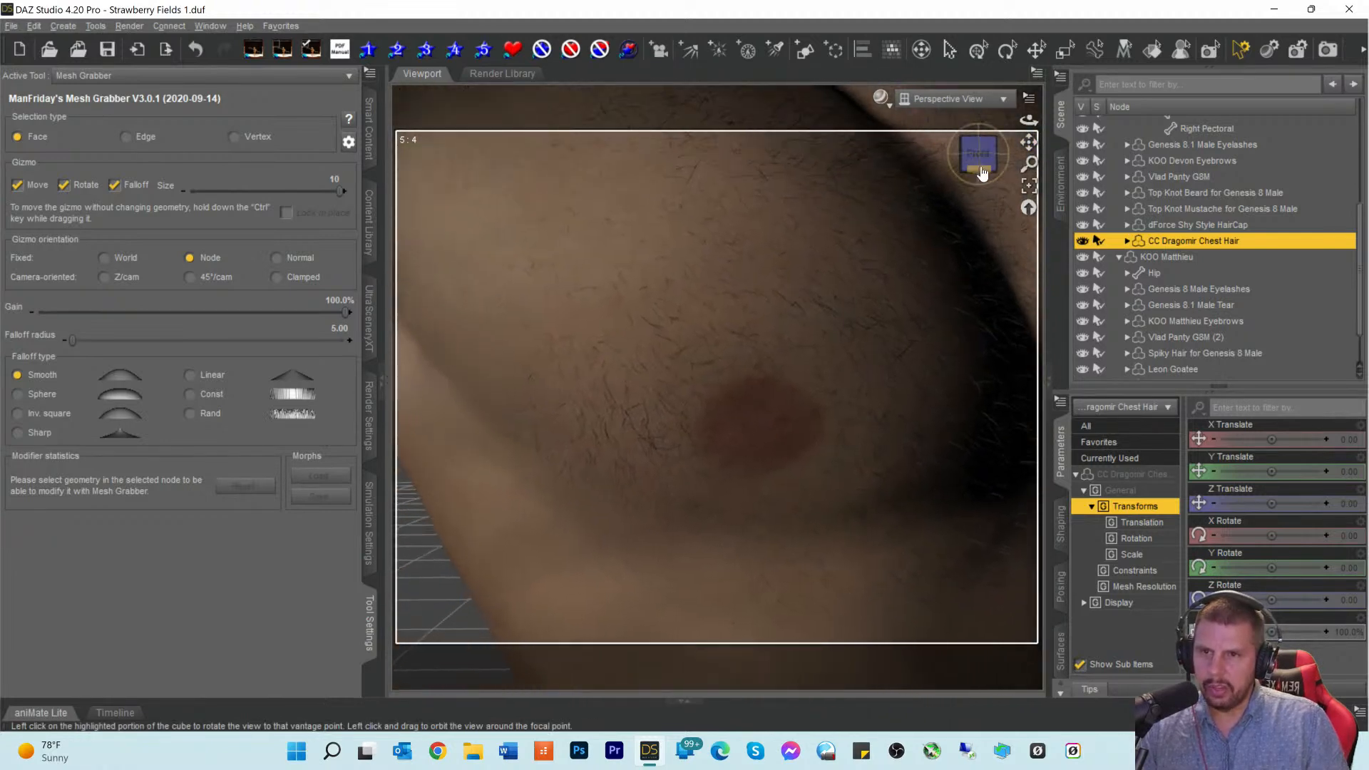
{"action": "left_click", "coordinate": [977, 151]}
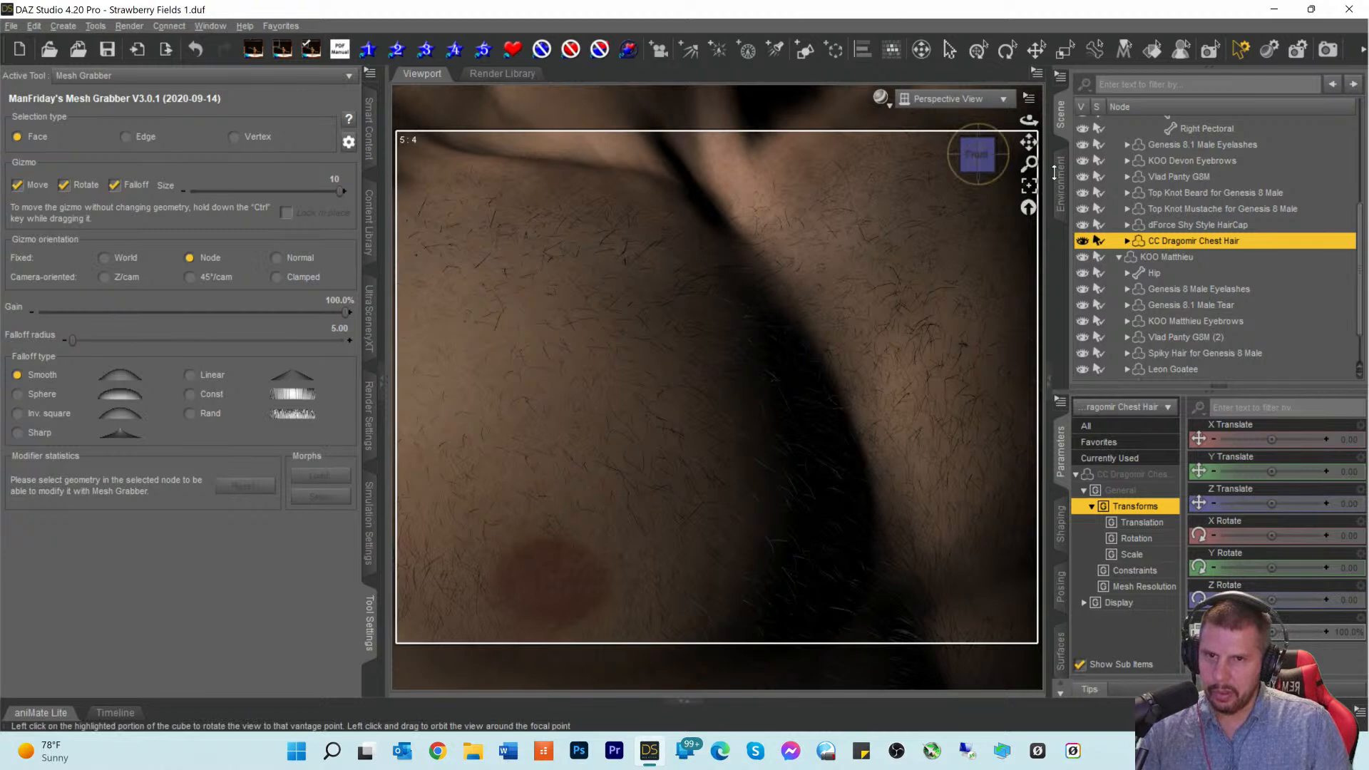
{"action": "left_click", "coordinate": [1137, 474]}
{"action": "scroll", "coordinate": [1248, 555], "scroll_direction": "down", "scroll_amount": 2}
{"action": "scroll", "coordinate": [1248, 555], "scroll_direction": "down", "scroll_amount": 5}
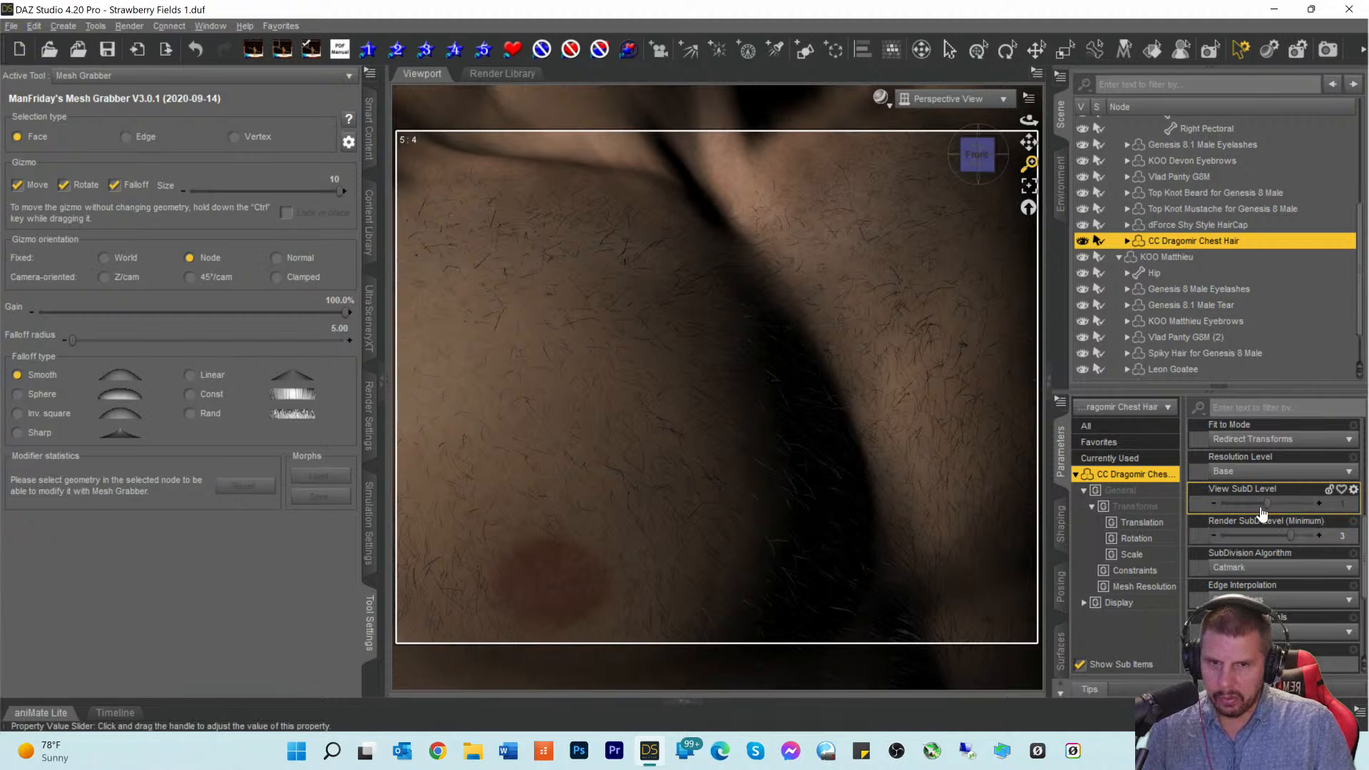
{"action": "left_click_drag", "start_coordinate": [1271, 506], "coordinate": [1318, 504]}
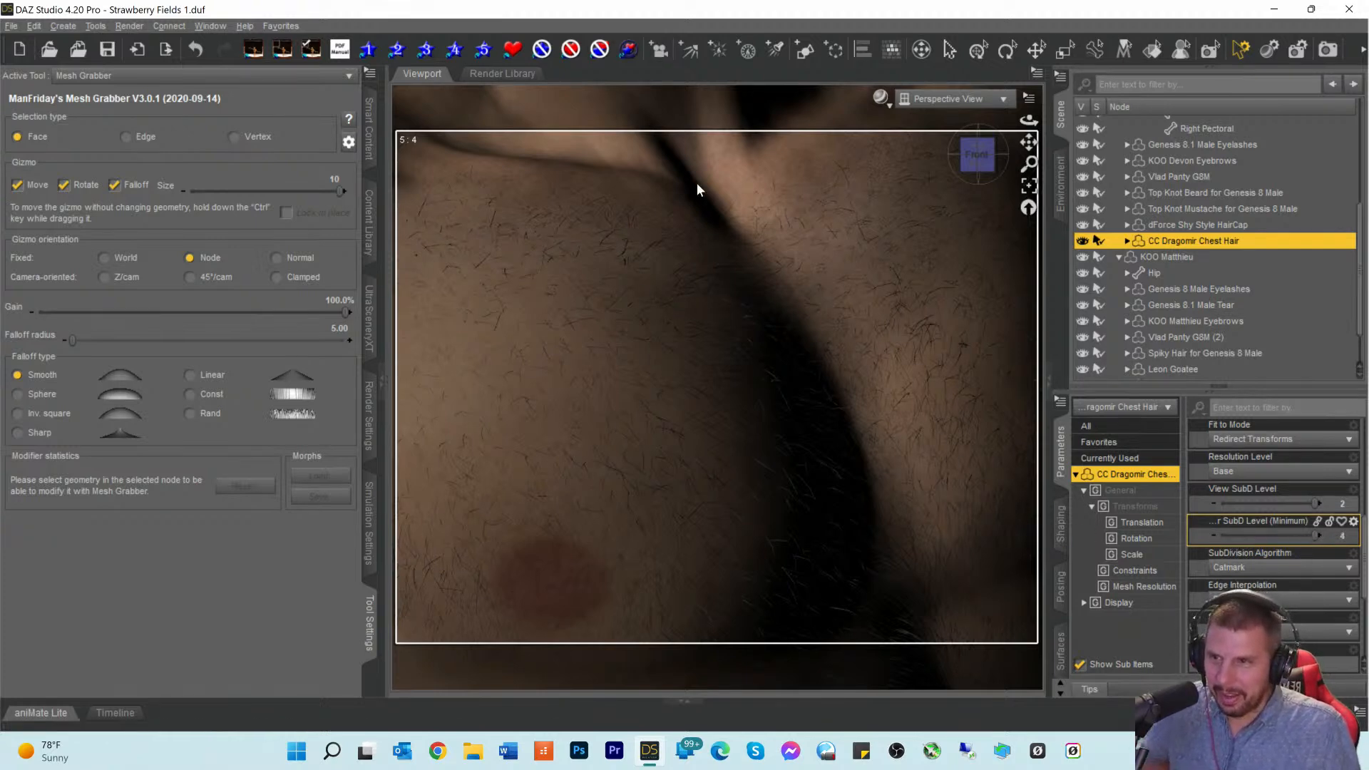
Step: Examine the chest hair in perspective and review the resolution and SubD settings of KOO Matthieu's CC Dragomir Chest Hair (2)
{"action": "left_click_drag", "start_coordinate": [972, 162], "coordinate": [934, 198]}
{"action": "scroll", "coordinate": [667, 452], "scroll_direction": "down", "scroll_amount": 3}
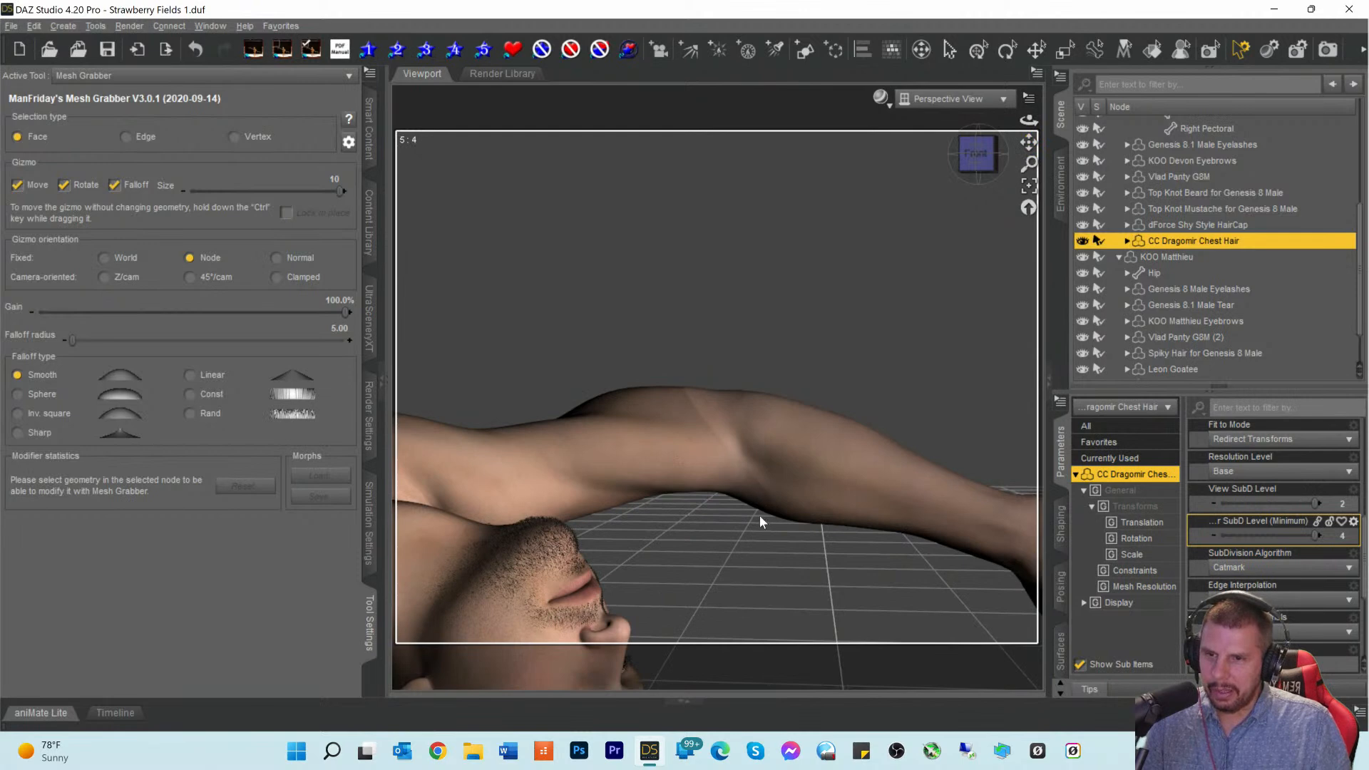
{"action": "left_click_drag", "start_coordinate": [1028, 141], "coordinate": [994, 184]}
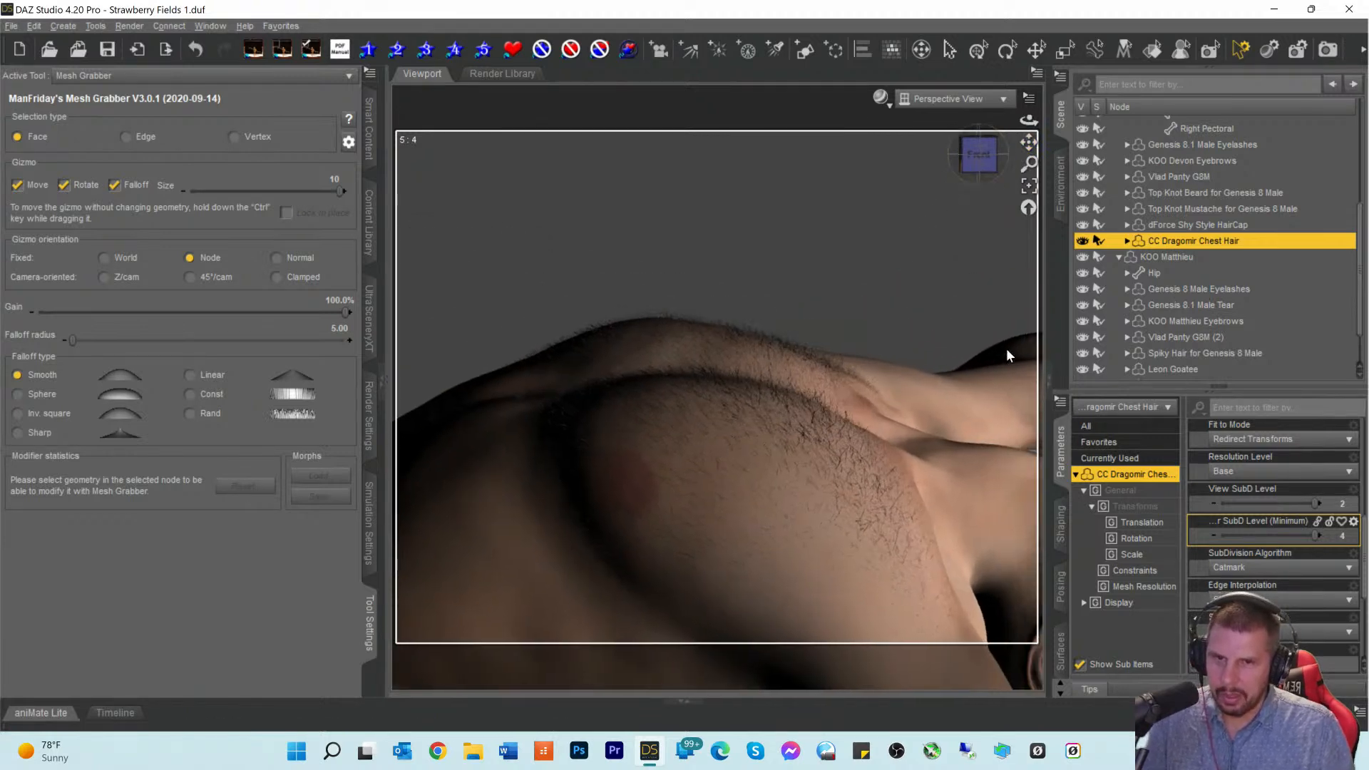
{"action": "scroll", "coordinate": [1176, 321], "scroll_direction": "down", "scroll_amount": 1}
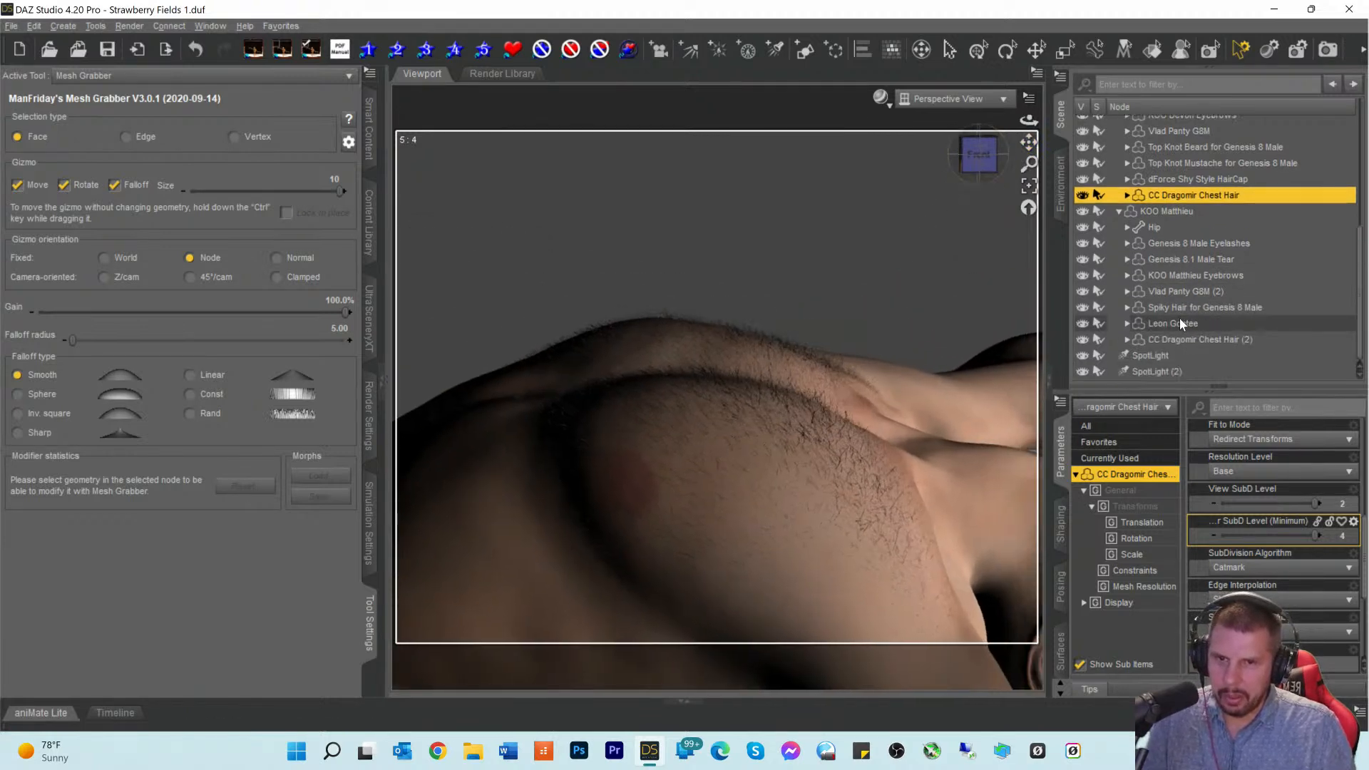
{"action": "left_click", "coordinate": [1150, 341]}
{"action": "scroll", "coordinate": [1213, 580], "scroll_direction": "down", "scroll_amount": 10}
{"action": "scroll", "coordinate": [1260, 555], "scroll_direction": "up", "scroll_amount": 1}
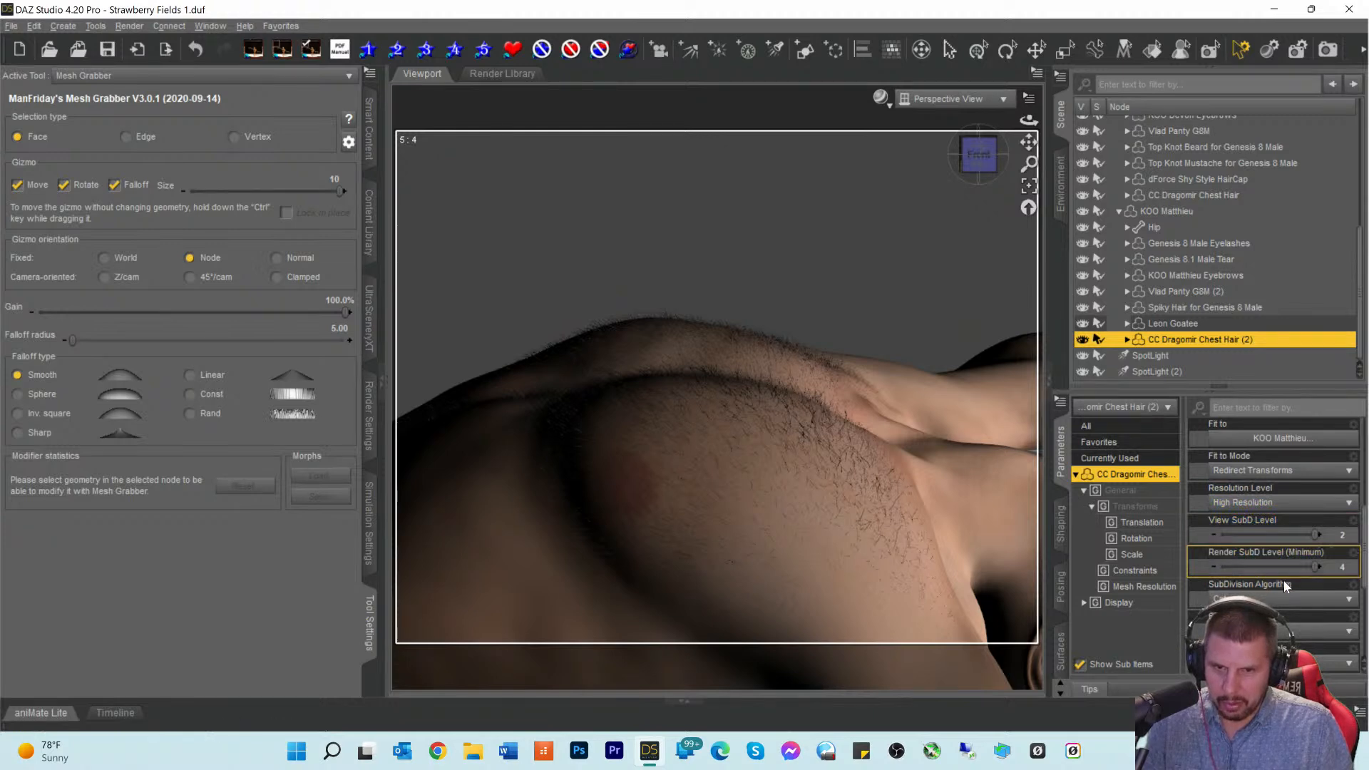
{"action": "scroll", "coordinate": [1281, 581], "scroll_direction": "down", "scroll_amount": 2}
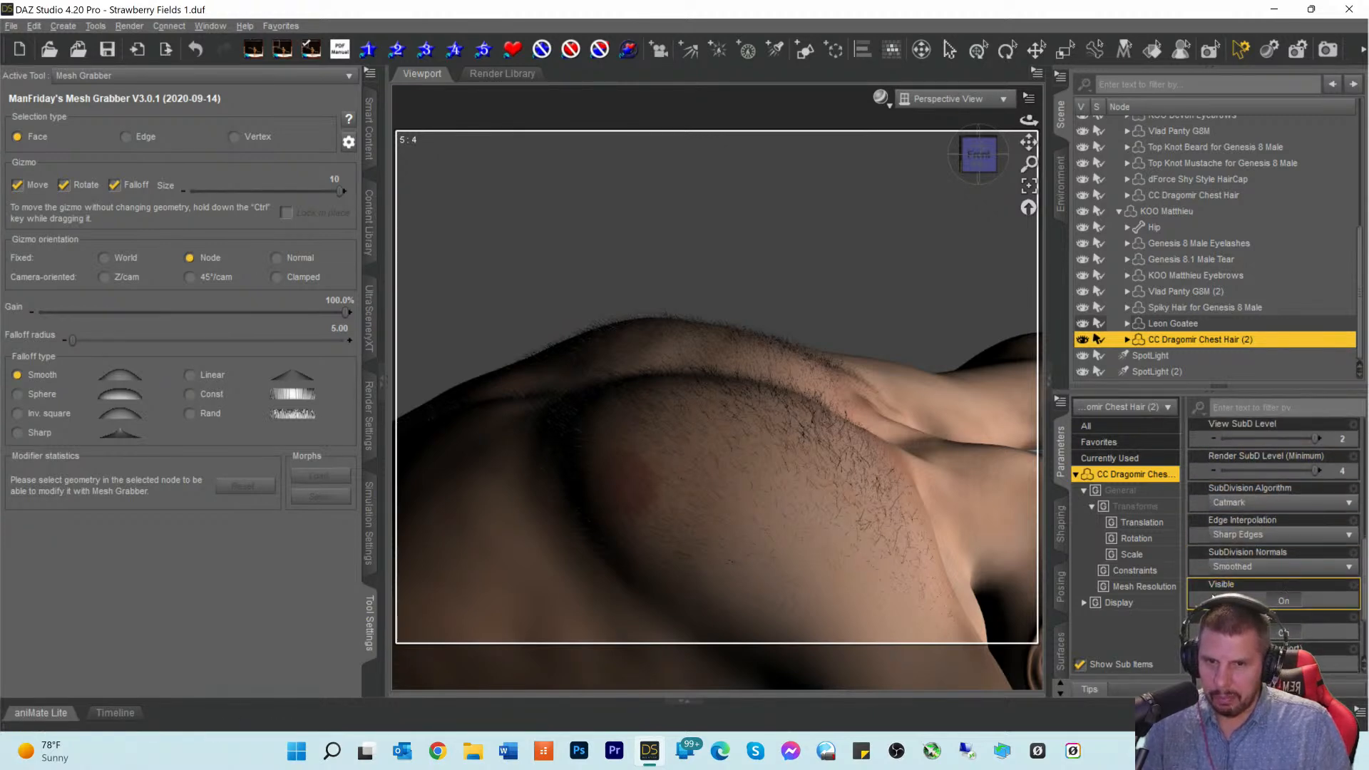
{"action": "scroll", "coordinate": [1213, 598], "scroll_direction": "down", "scroll_amount": 2}
{"action": "scroll", "coordinate": [1269, 542], "scroll_direction": "up", "scroll_amount": 4}
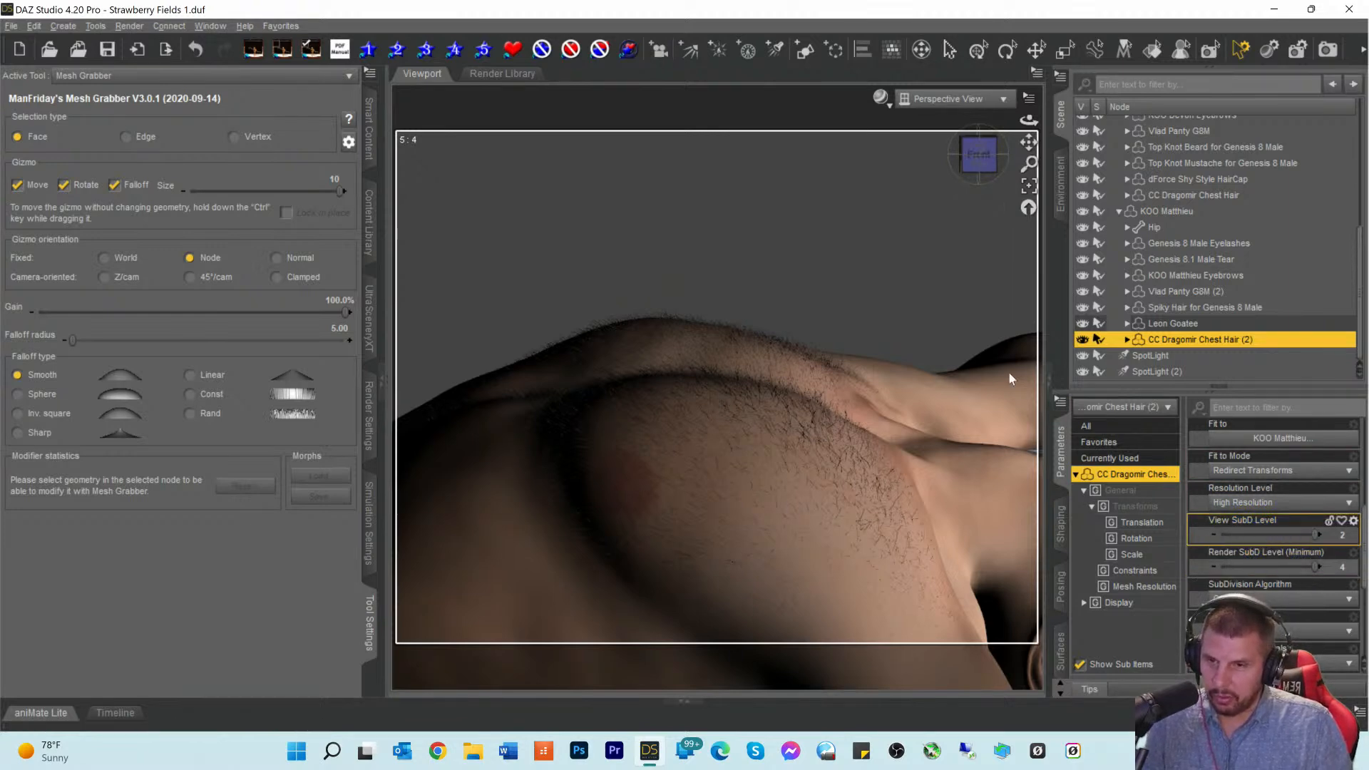
Step: Switch the viewport to the Camera view and save the scene
{"action": "left_click", "coordinate": [956, 99]}
{"action": "left_click", "coordinate": [926, 241]}
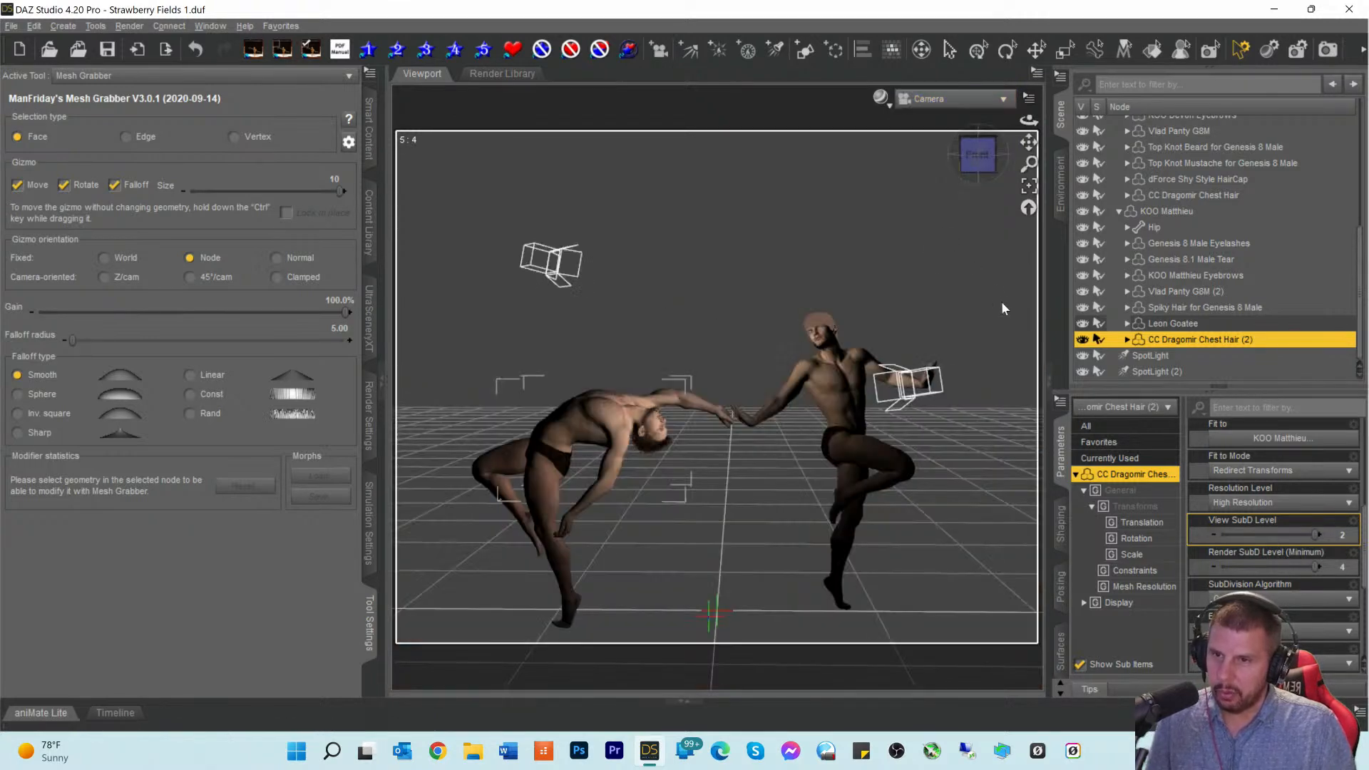
{"action": "key", "text": "ctrl+s"}
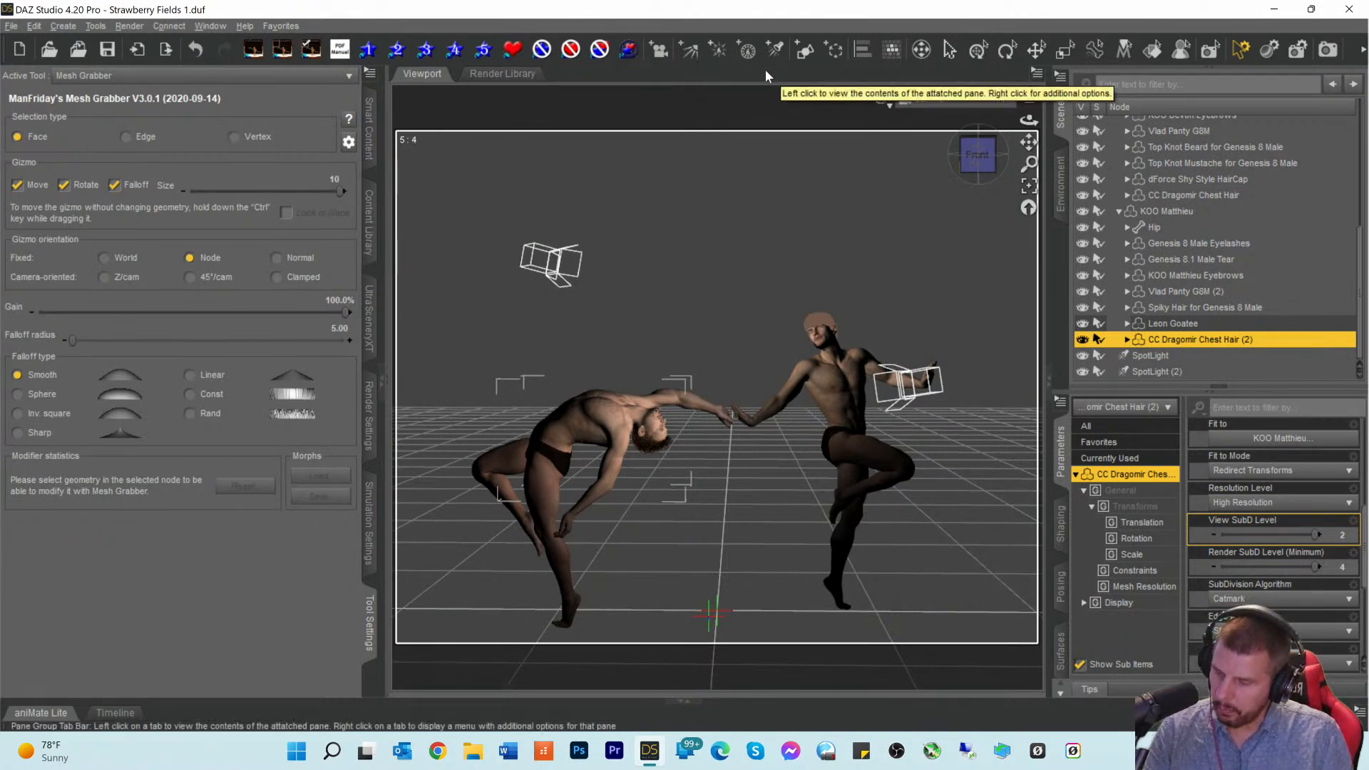
{"action": "key", "text": "ctrl+s"}
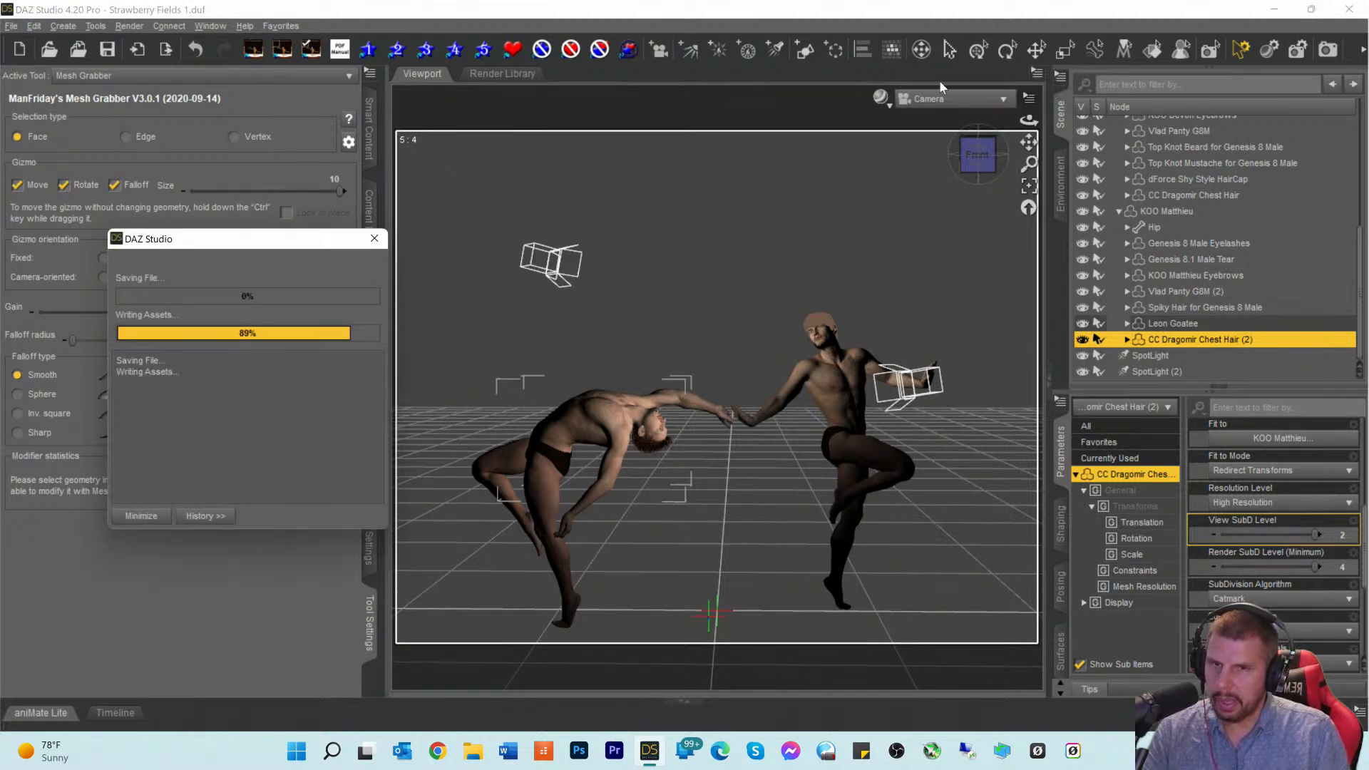
Step: Make the Magic Fields environment visible and start rendering the scene through the Camera
{"action": "scroll", "coordinate": [1166, 194], "scroll_direction": "up", "scroll_amount": 5}
{"action": "scroll", "coordinate": [1162, 191], "scroll_direction": "up", "scroll_amount": 1}
{"action": "left_click", "coordinate": [1108, 158]}
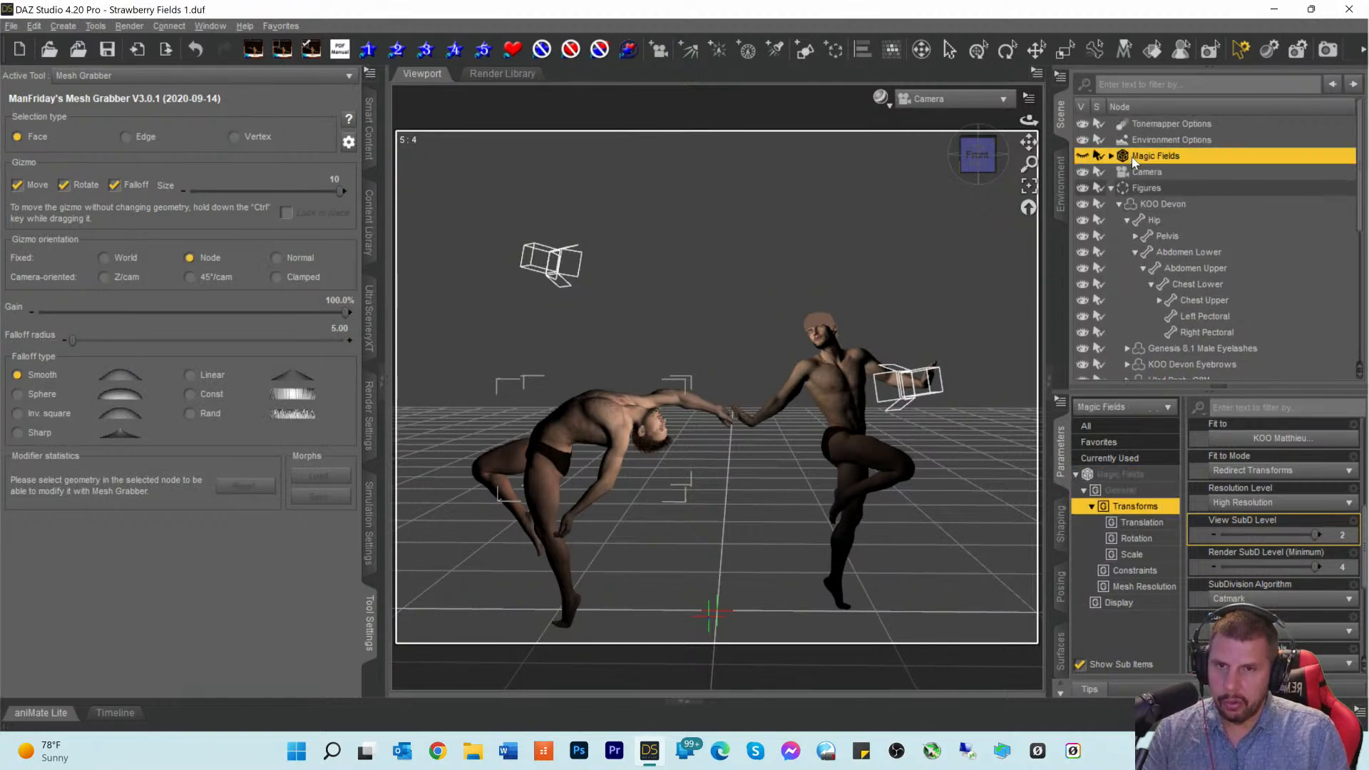
{"action": "left_click", "coordinate": [1083, 157]}
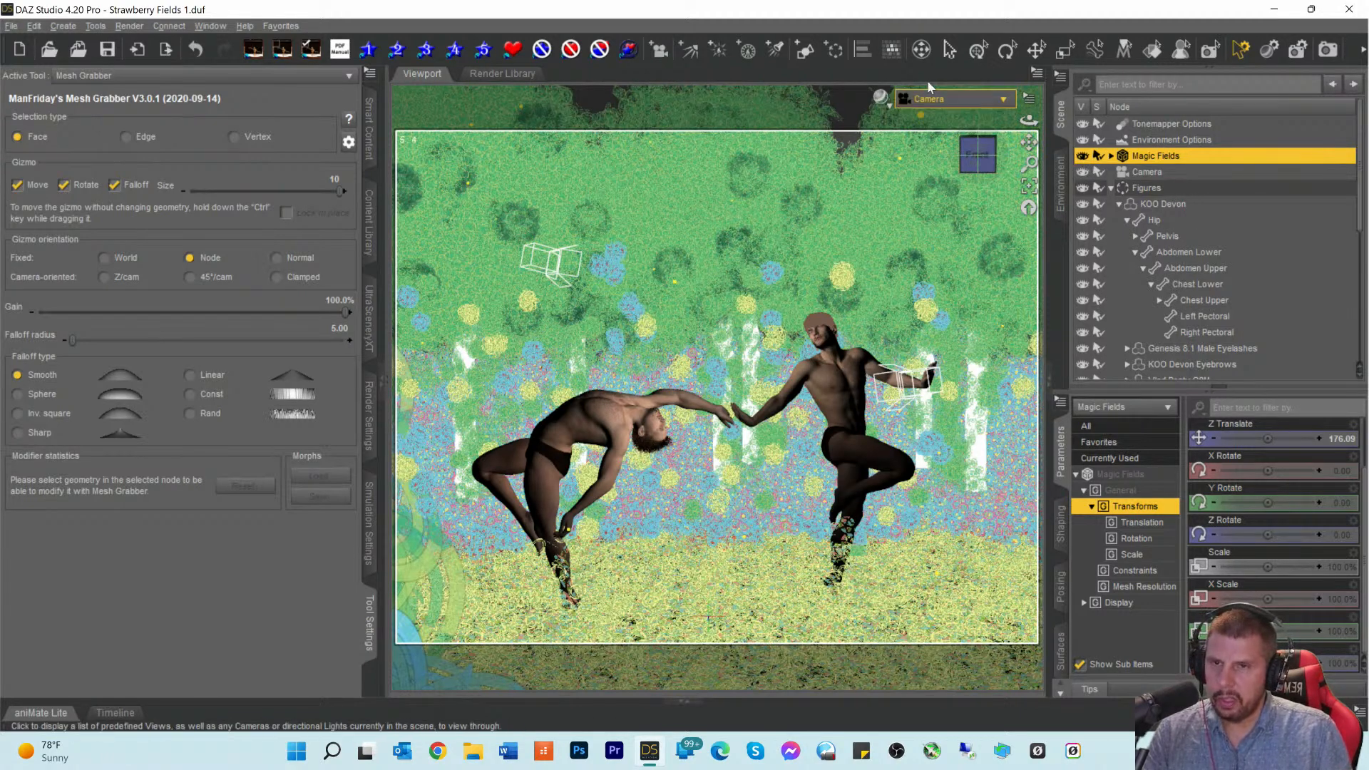
{"action": "left_click", "coordinate": [1329, 57]}
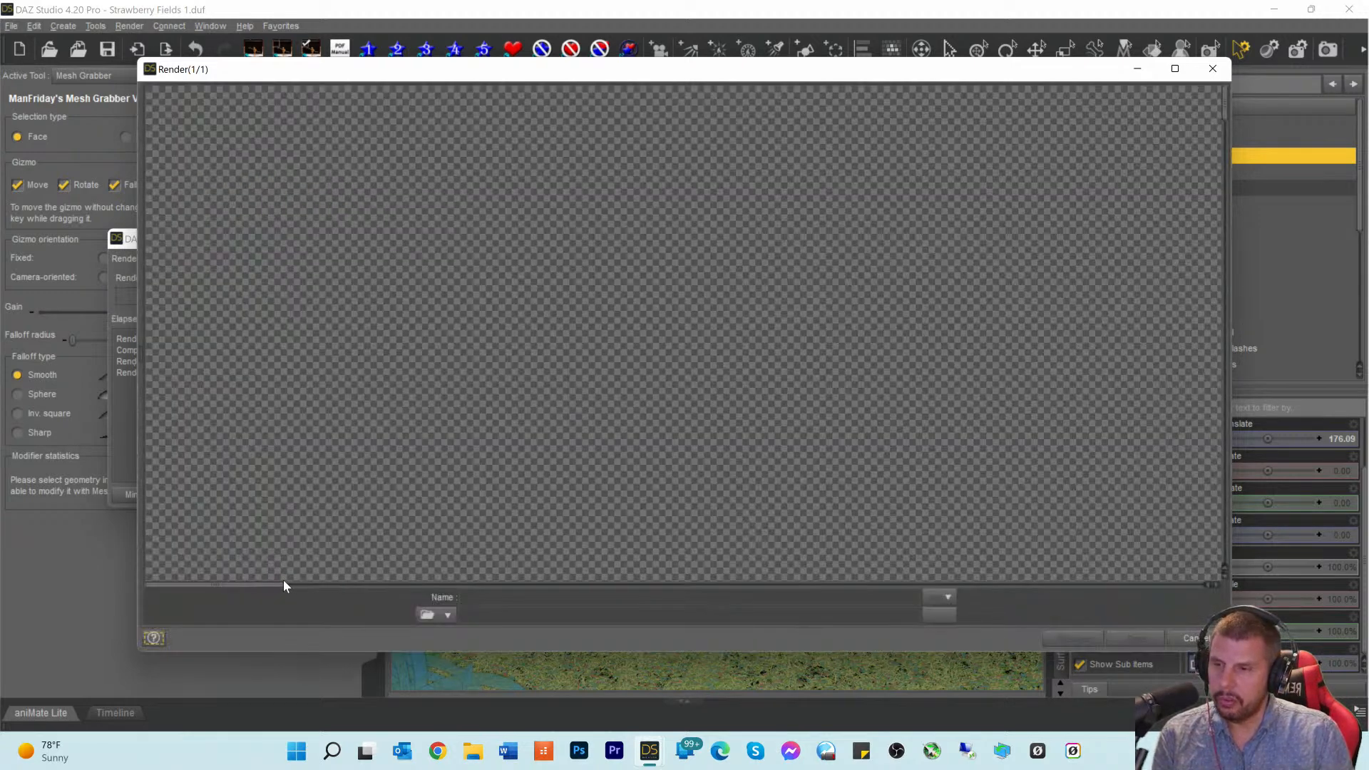
Step: Center the render preview on the figures' area and reposition the Render window to uncover the progress log
{"action": "left_click_drag", "start_coordinate": [270, 584], "coordinate": [457, 600]}
{"action": "left_click_drag", "start_coordinate": [1225, 111], "coordinate": [1225, 268]}
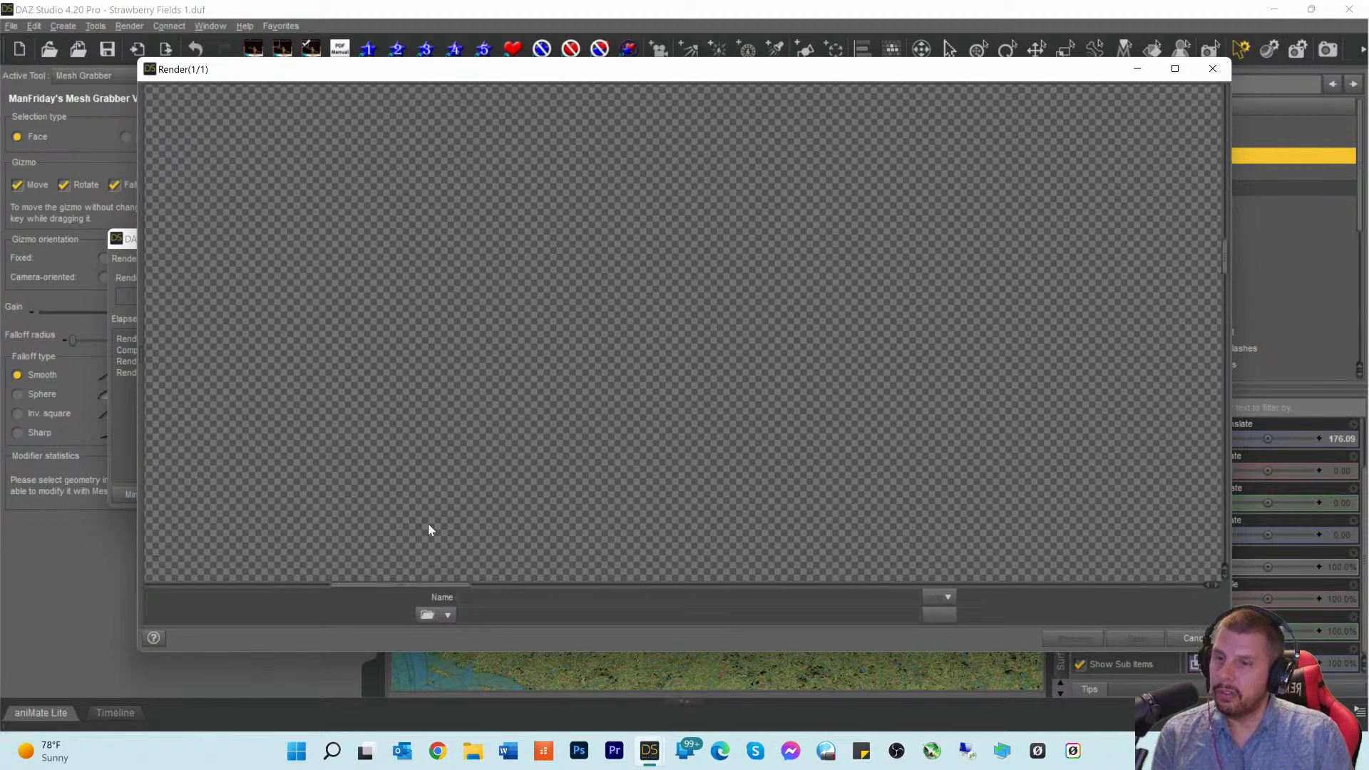
{"action": "left_click_drag", "start_coordinate": [400, 592], "coordinate": [620, 592]}
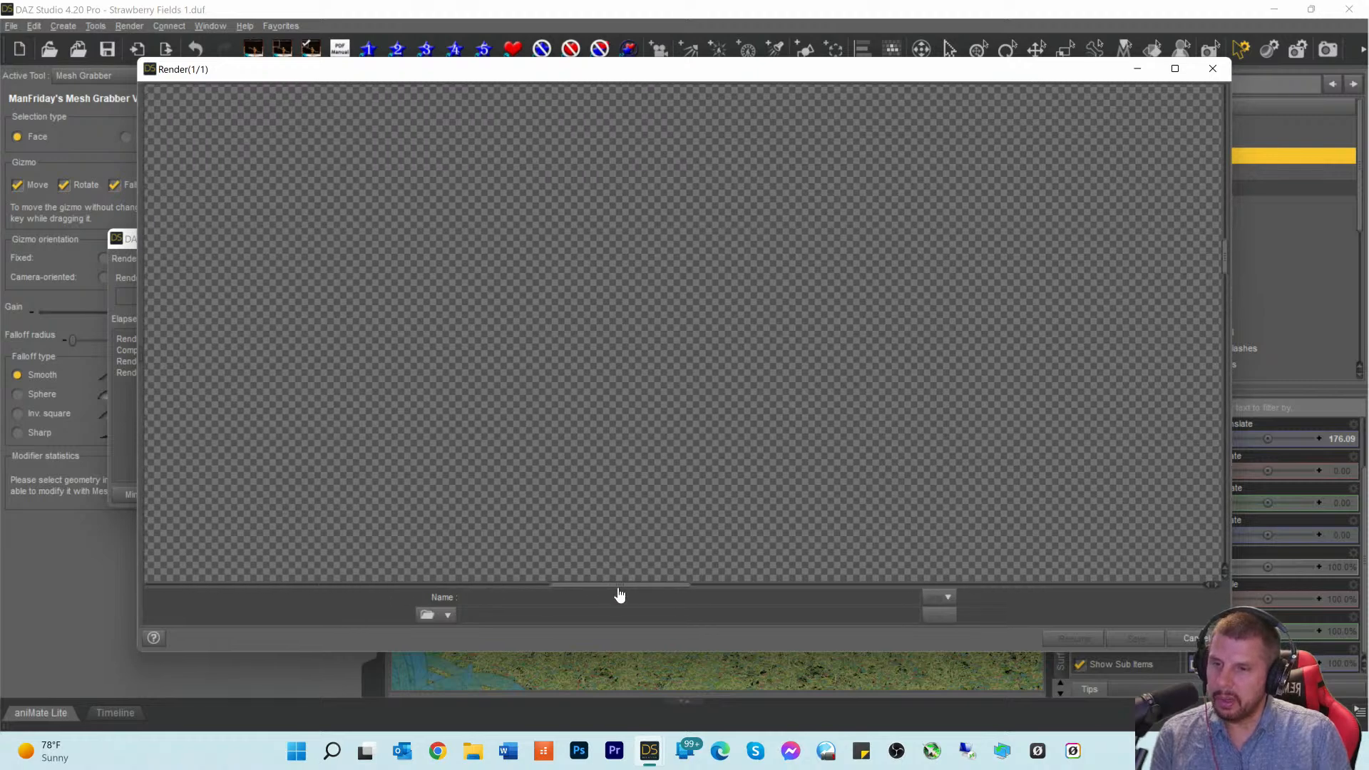
{"action": "left_click_drag", "start_coordinate": [1219, 247], "coordinate": [1222, 306]}
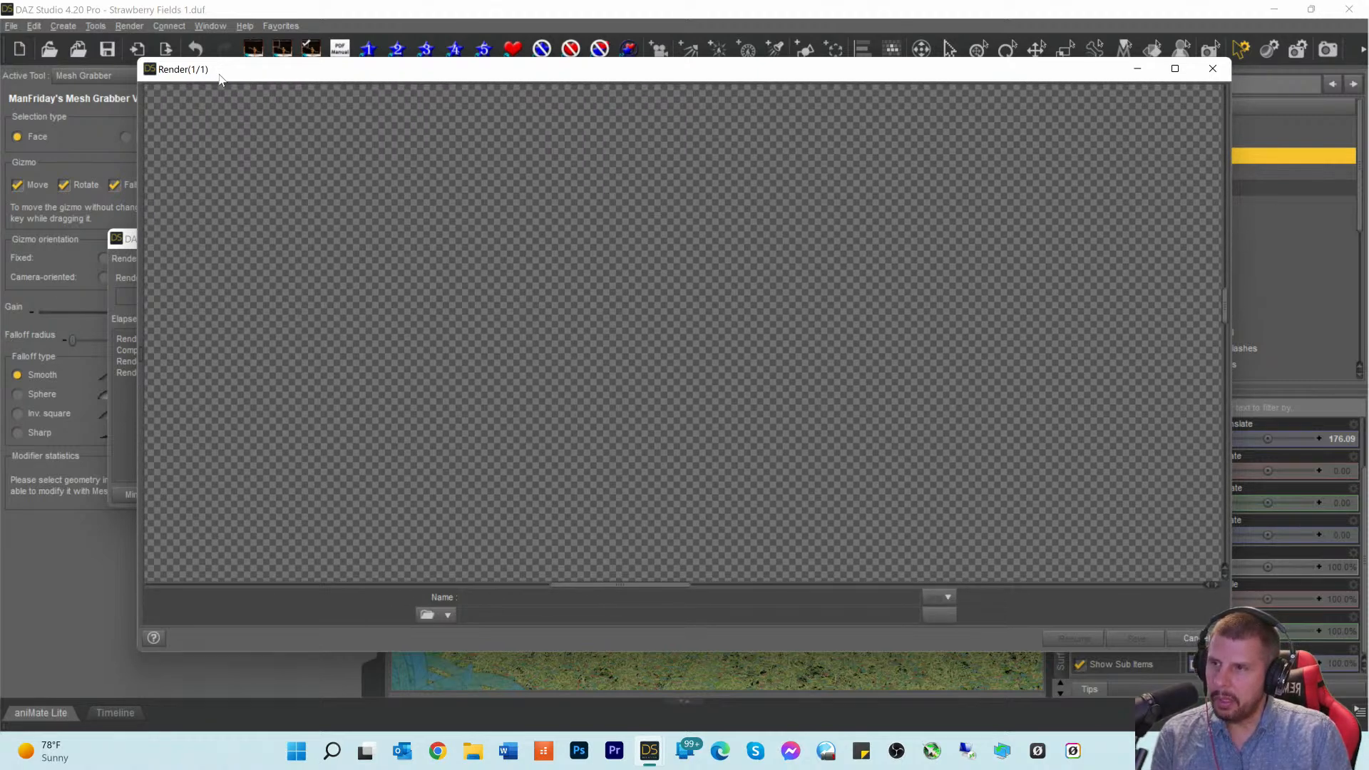
{"action": "left_click_drag", "start_coordinate": [219, 75], "coordinate": [361, 75]}
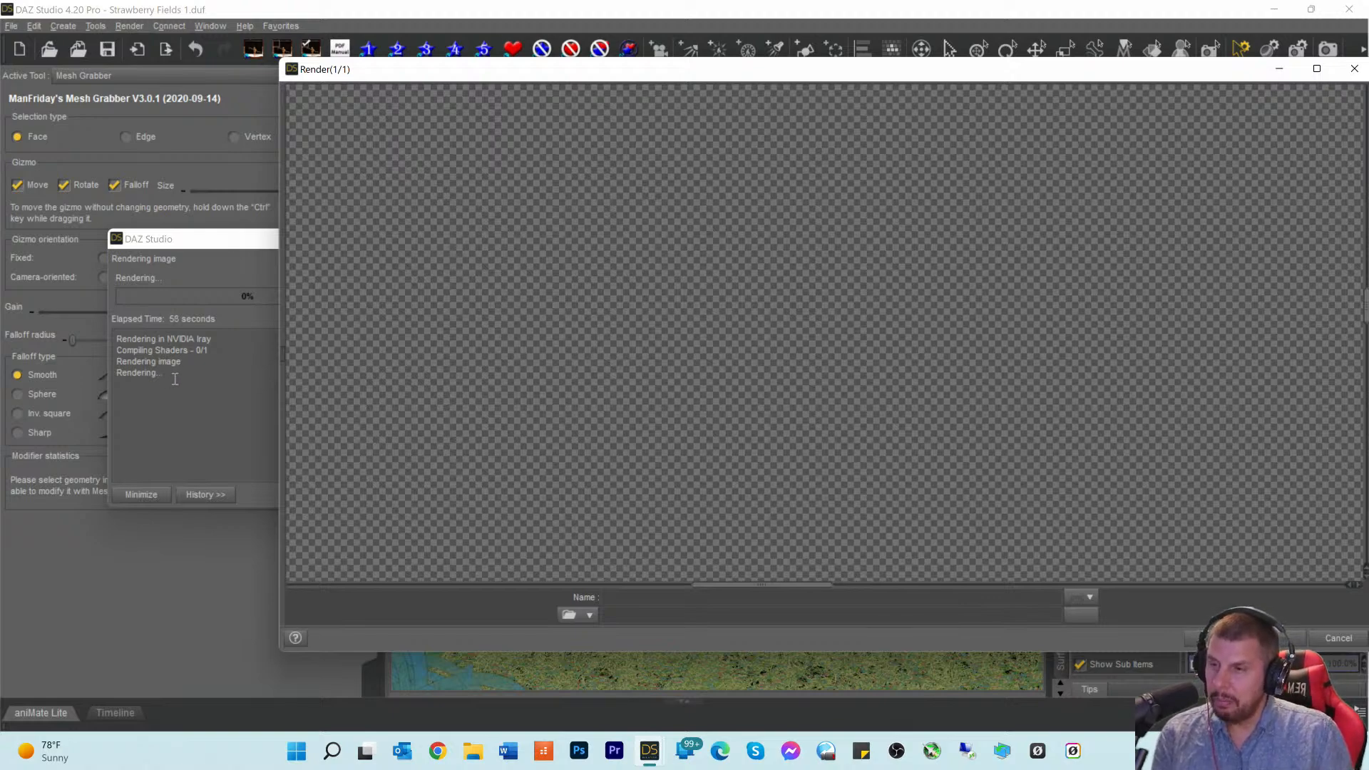
{"action": "left_click_drag", "start_coordinate": [391, 75], "coordinate": [398, 336]}
{"action": "left_click_drag", "start_coordinate": [832, 356], "coordinate": [897, 106]}
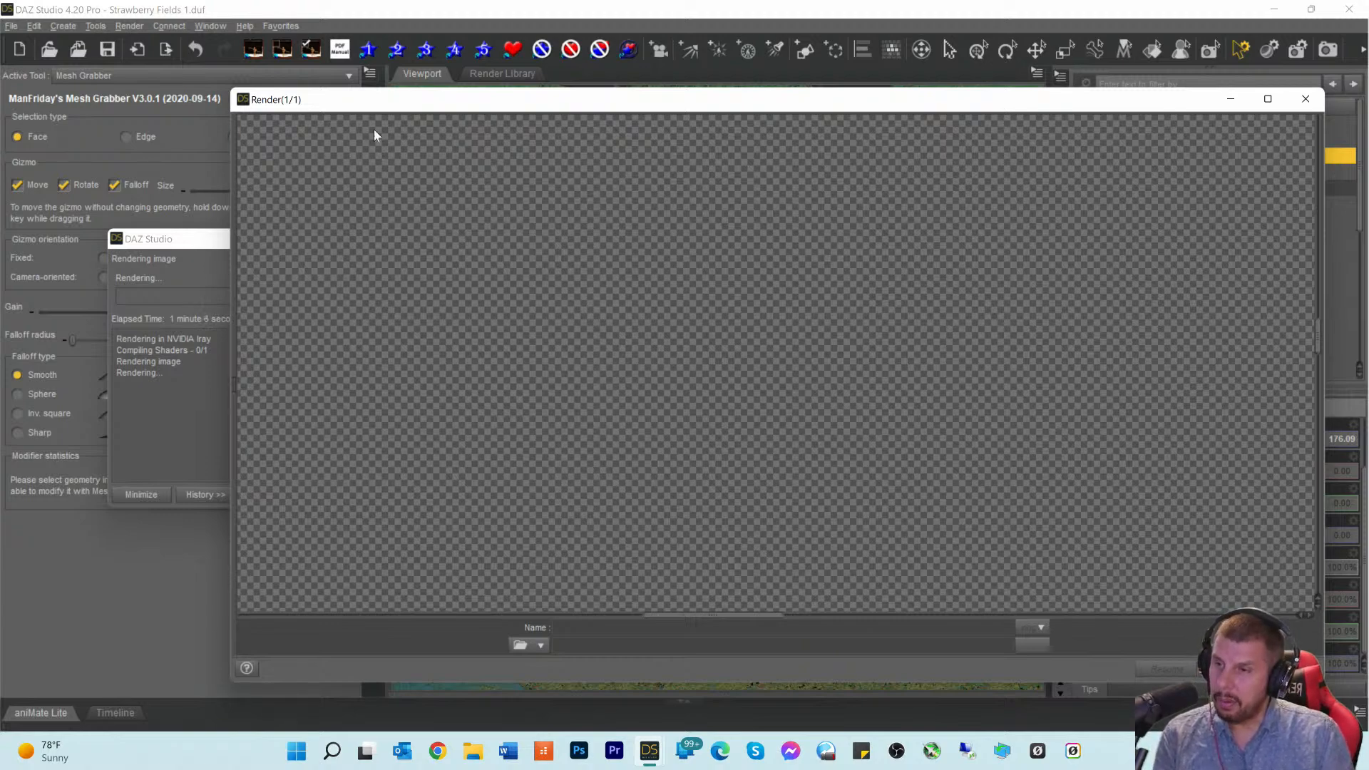
{"action": "left_click_drag", "start_coordinate": [446, 105], "coordinate": [423, 108]}
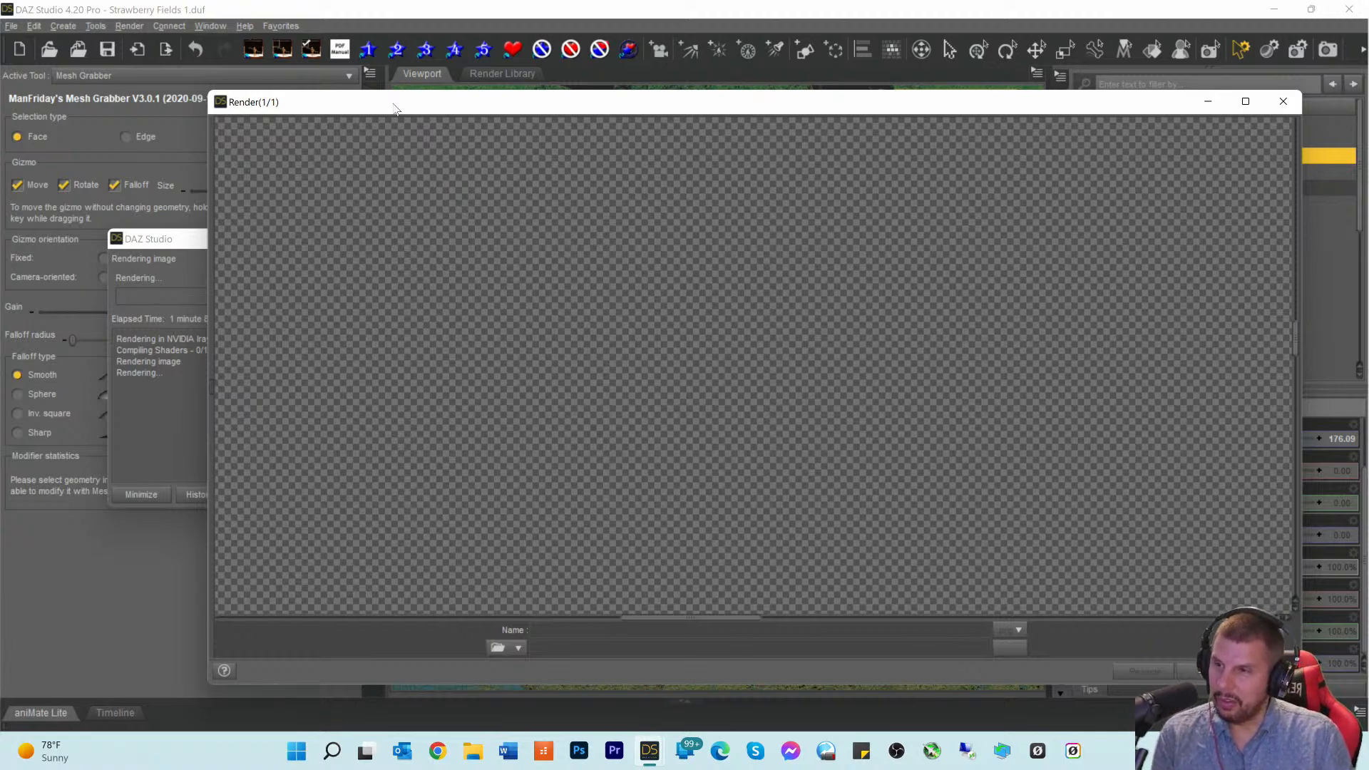
{"action": "left_click_drag", "start_coordinate": [394, 107], "coordinate": [392, 86]}
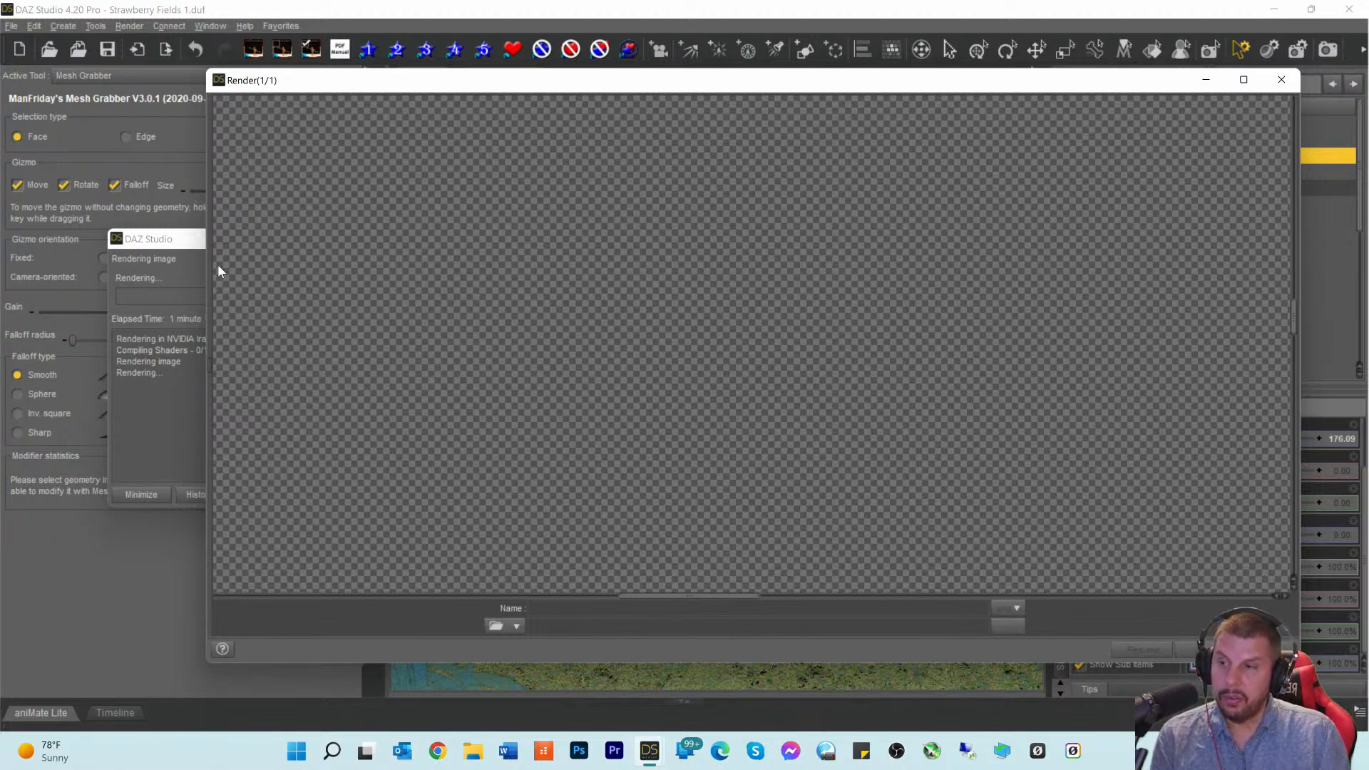
{"action": "left_click_drag", "start_coordinate": [392, 87], "coordinate": [360, 99]}
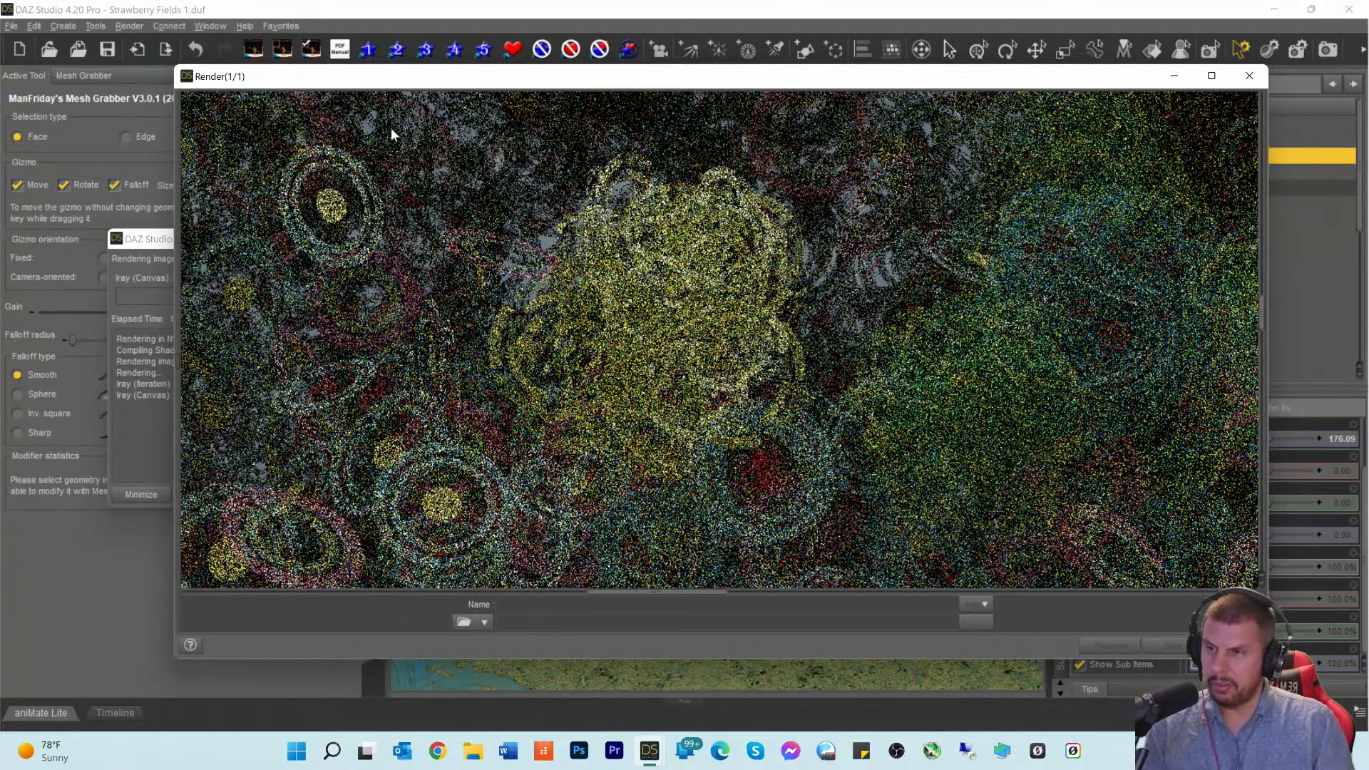
{"action": "mouse_move", "coordinate": [368, 83]}
{"action": "left_mouse_down"}
{"action": "mouse_move", "coordinate": [483, 81]}
{"action": "mouse_move", "coordinate": [359, 83]}
{"action": "left_mouse_up"}
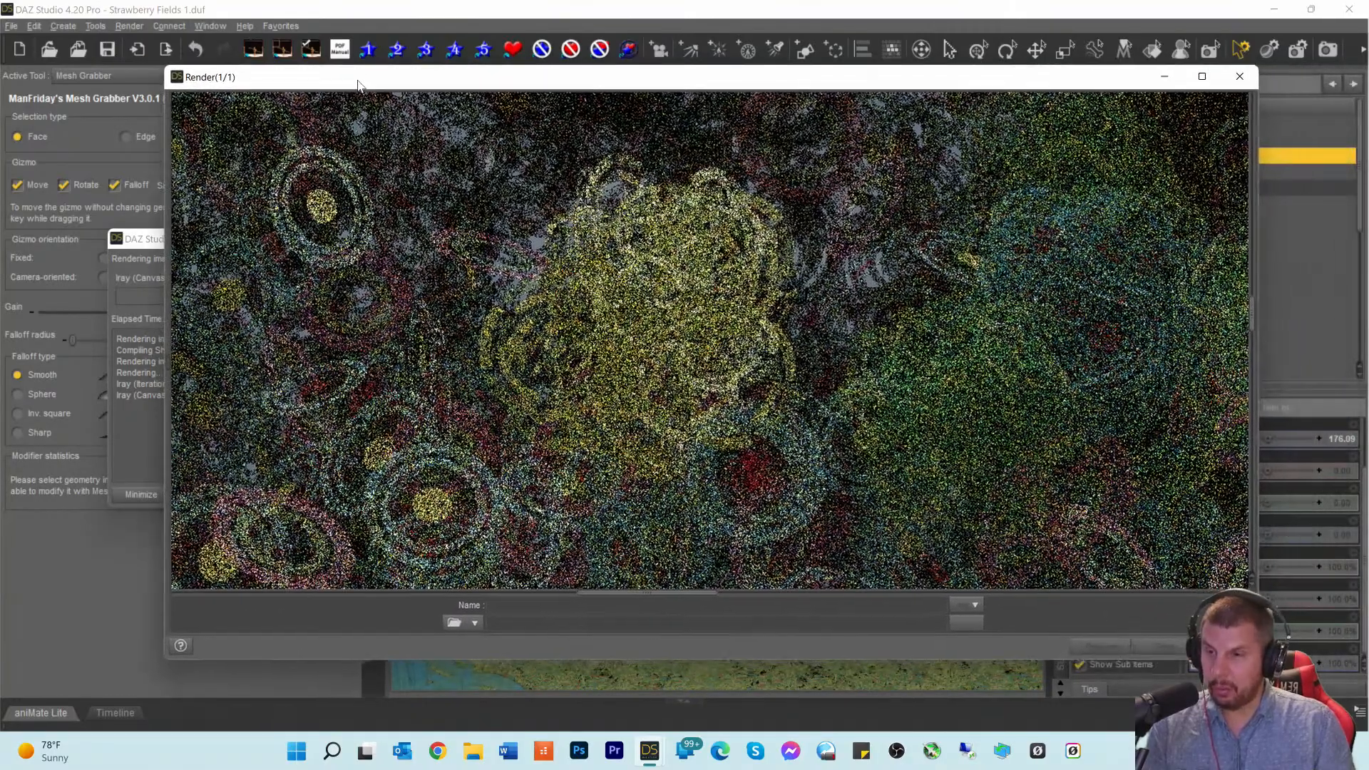
Step: Examine the background and the bent-back figure's arm, face and hair in the developing render, and check the render's progress log
{"action": "scroll", "coordinate": [499, 275], "scroll_direction": "down", "scroll_amount": 5}
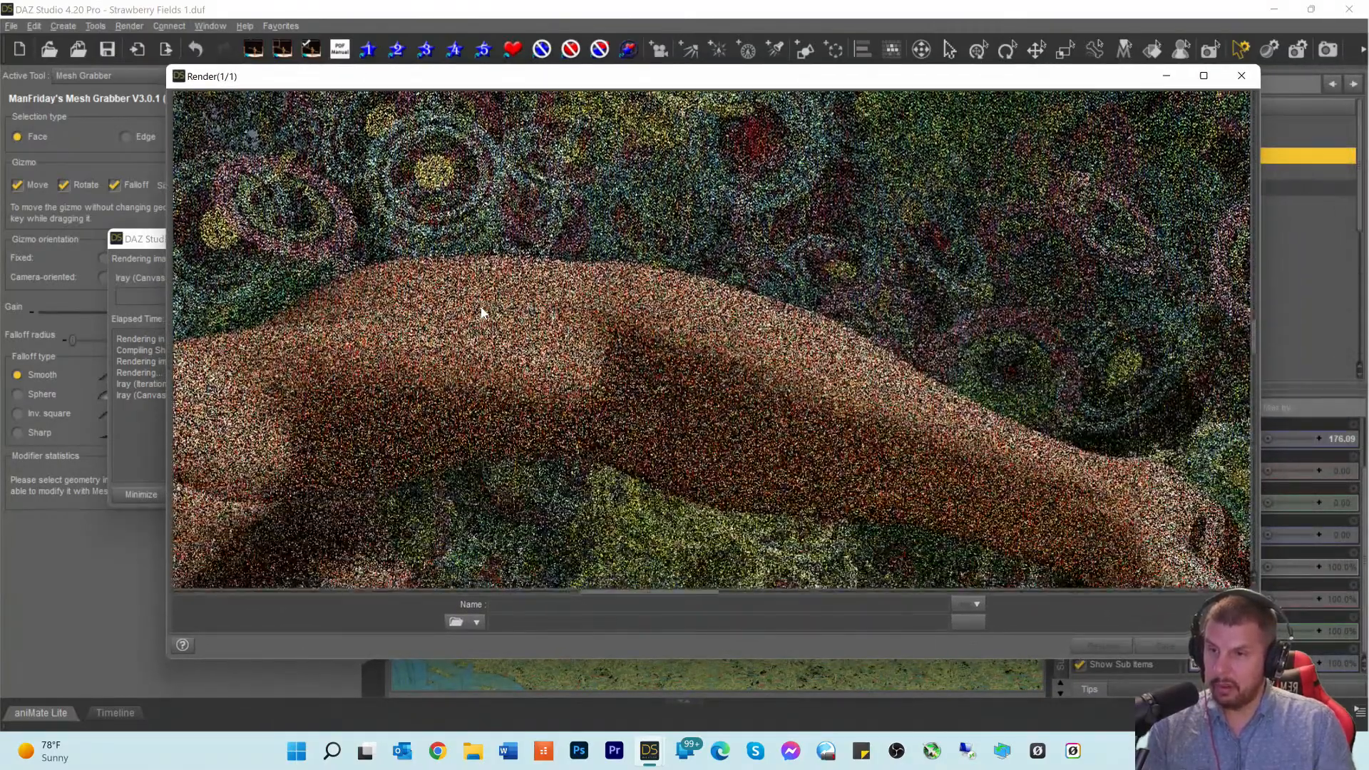
{"action": "scroll", "coordinate": [546, 319], "scroll_direction": "up", "scroll_amount": 2}
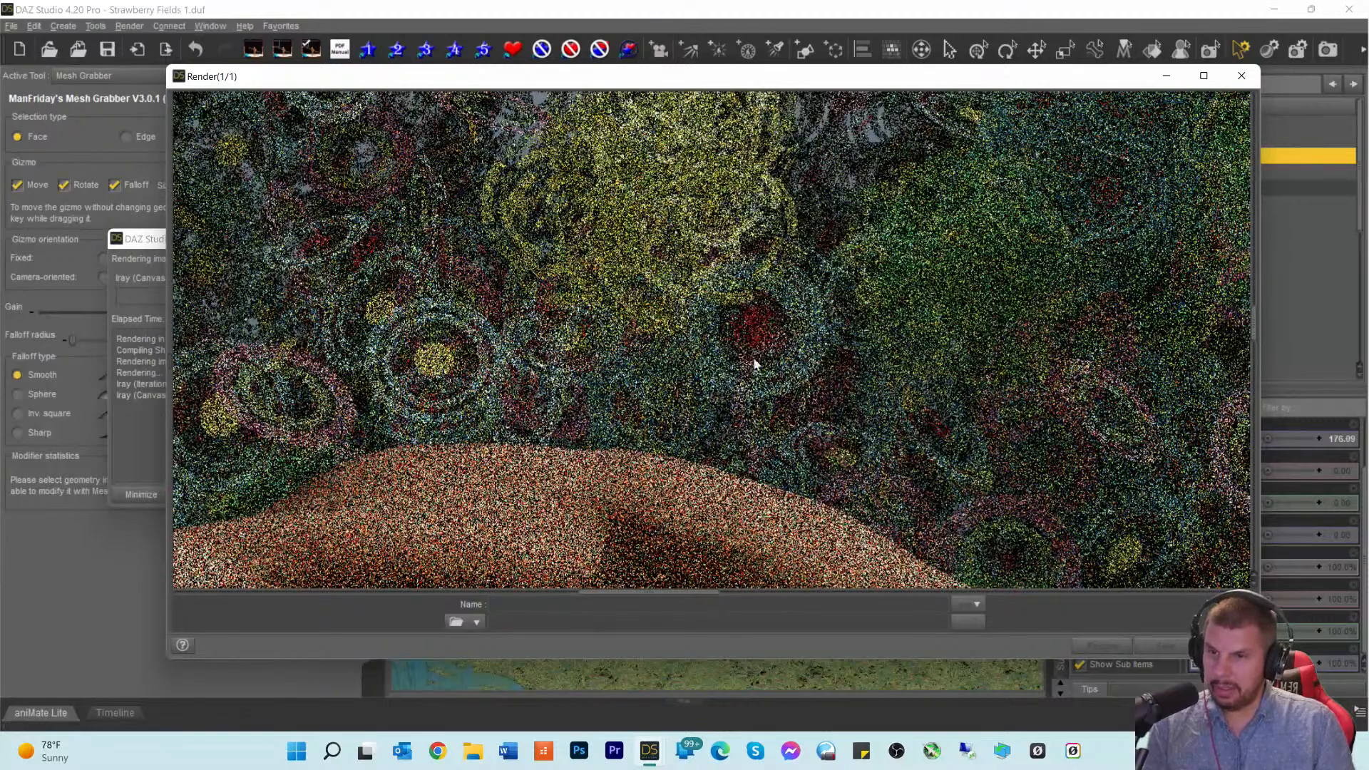
{"action": "scroll", "coordinate": [488, 250], "scroll_direction": "up", "scroll_amount": 4}
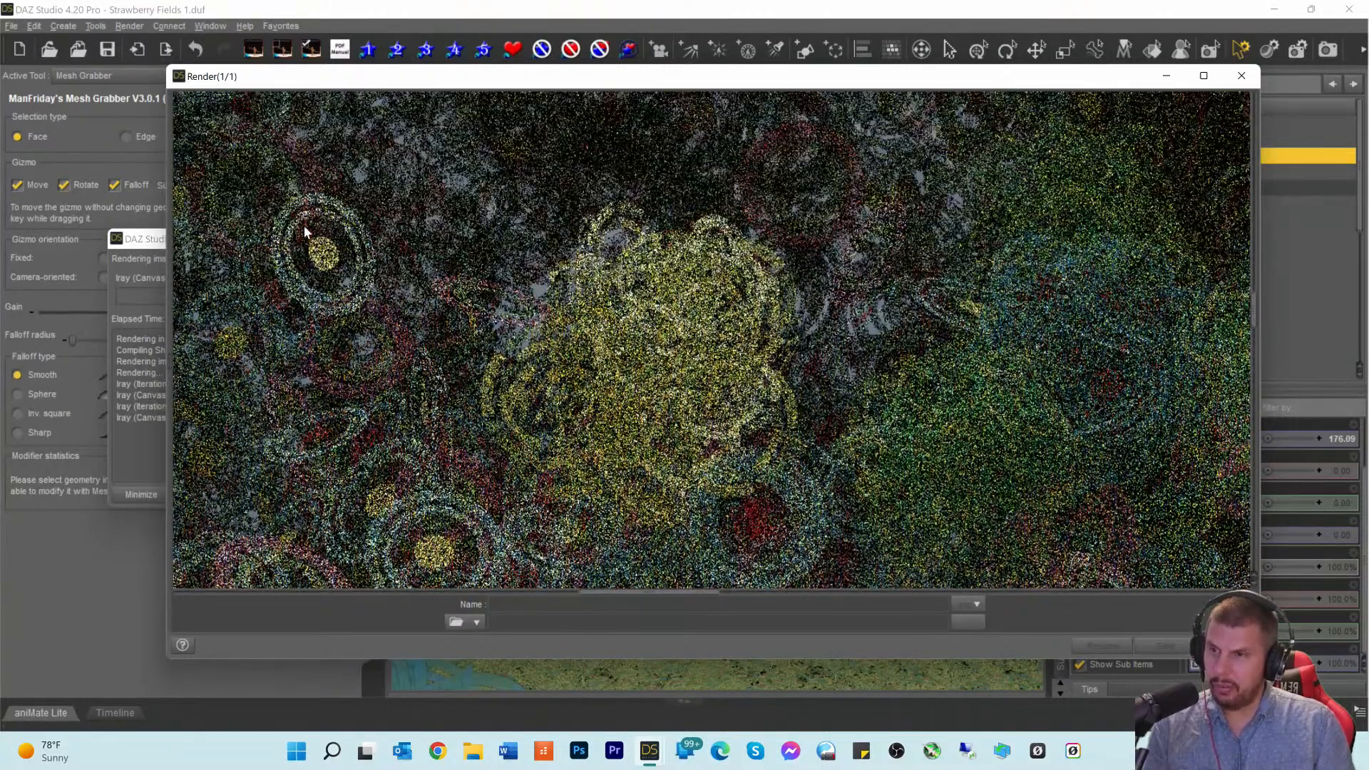
{"action": "scroll", "coordinate": [449, 289], "scroll_direction": "down", "scroll_amount": 4}
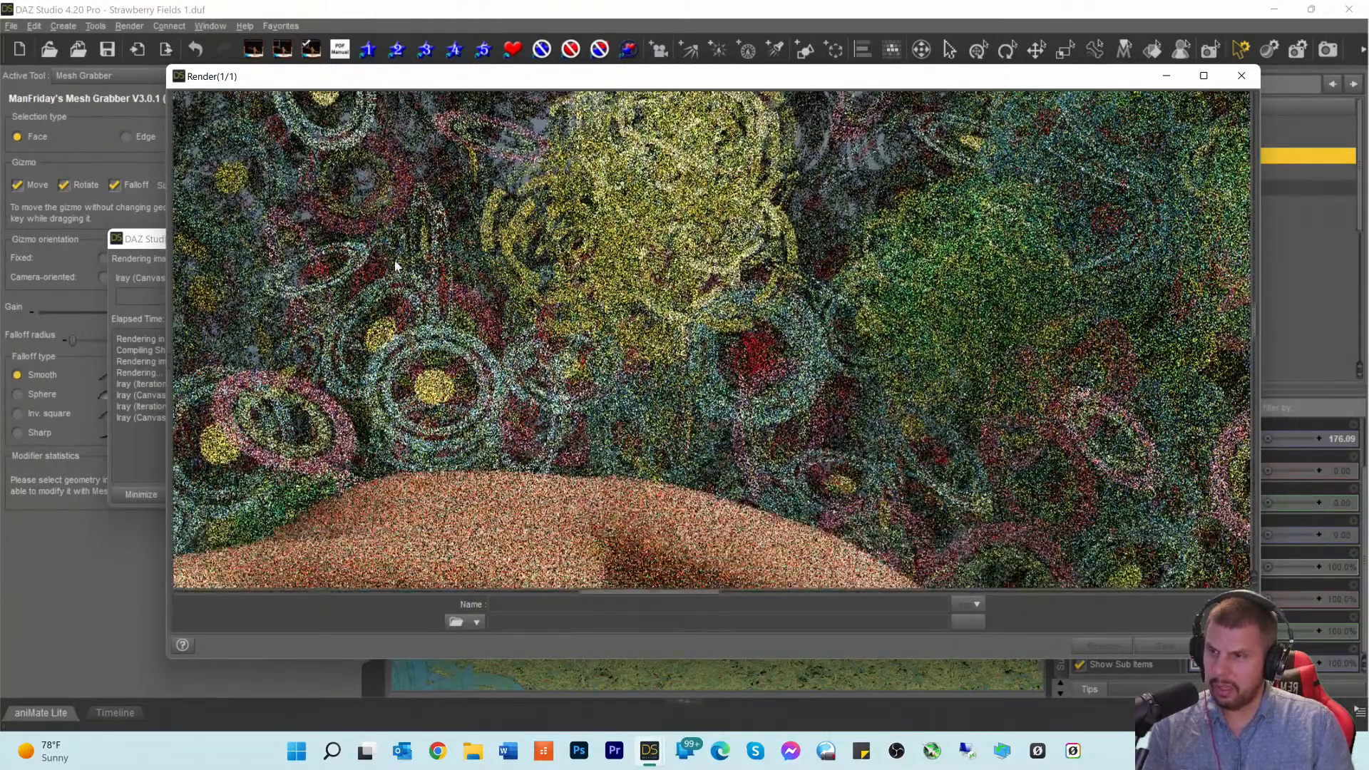
{"action": "left_click", "coordinate": [150, 254]}
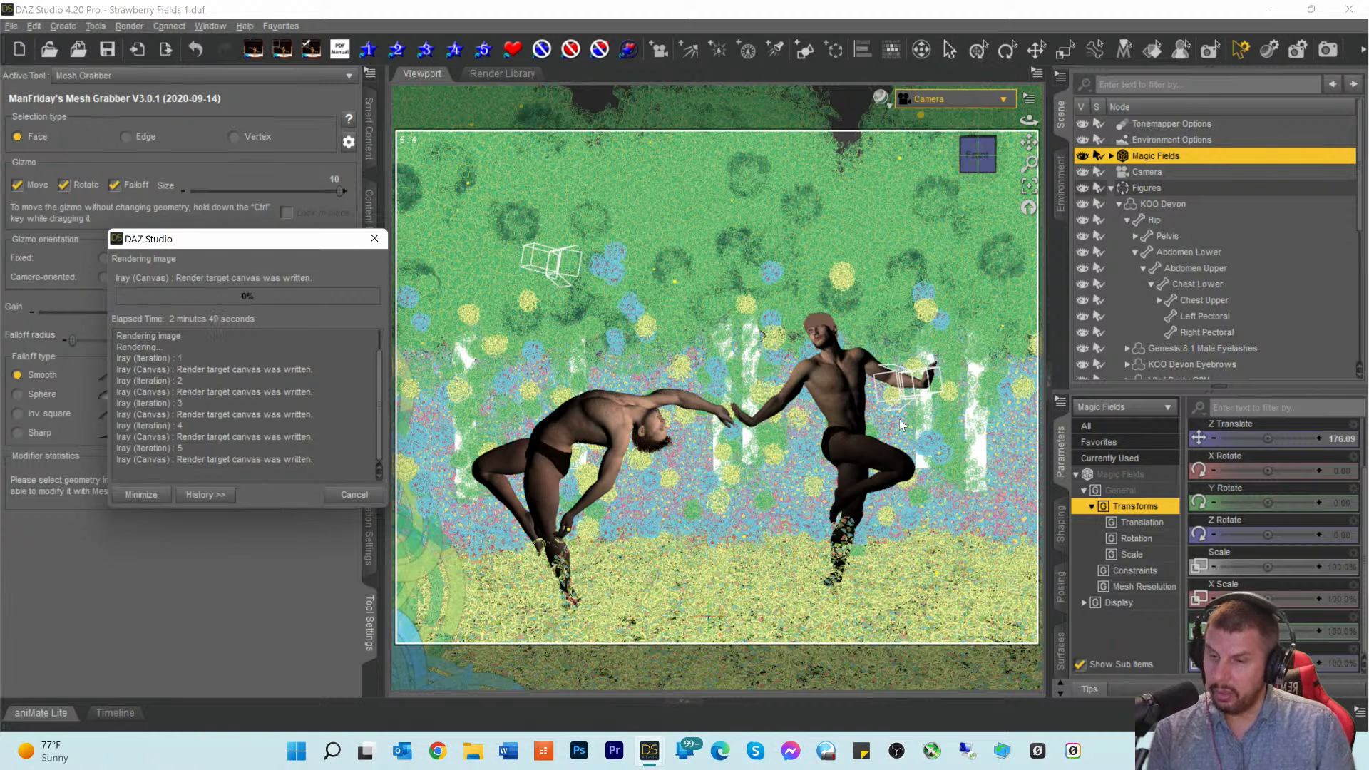
{"action": "left_click_drag", "start_coordinate": [230, 247], "coordinate": [188, 235]}
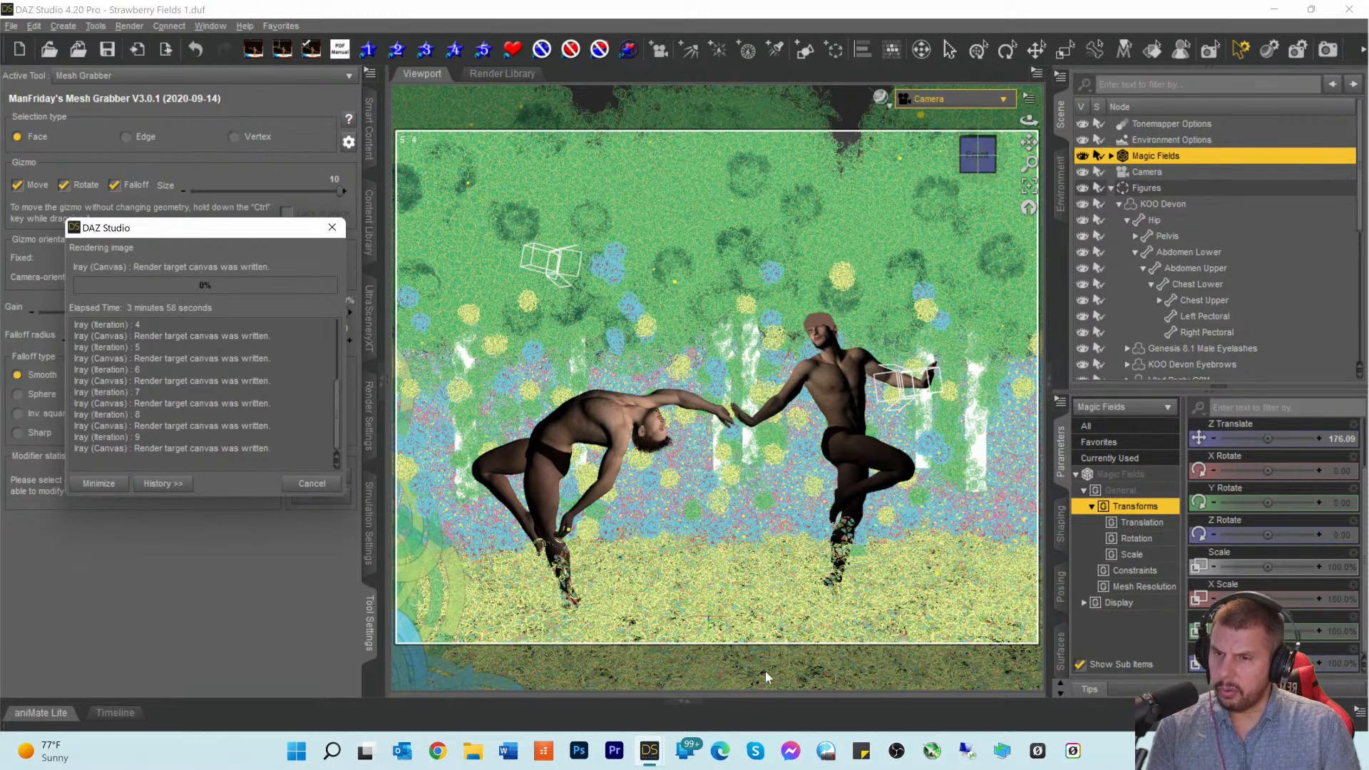
{"action": "mouse_move", "coordinate": [645, 763]}
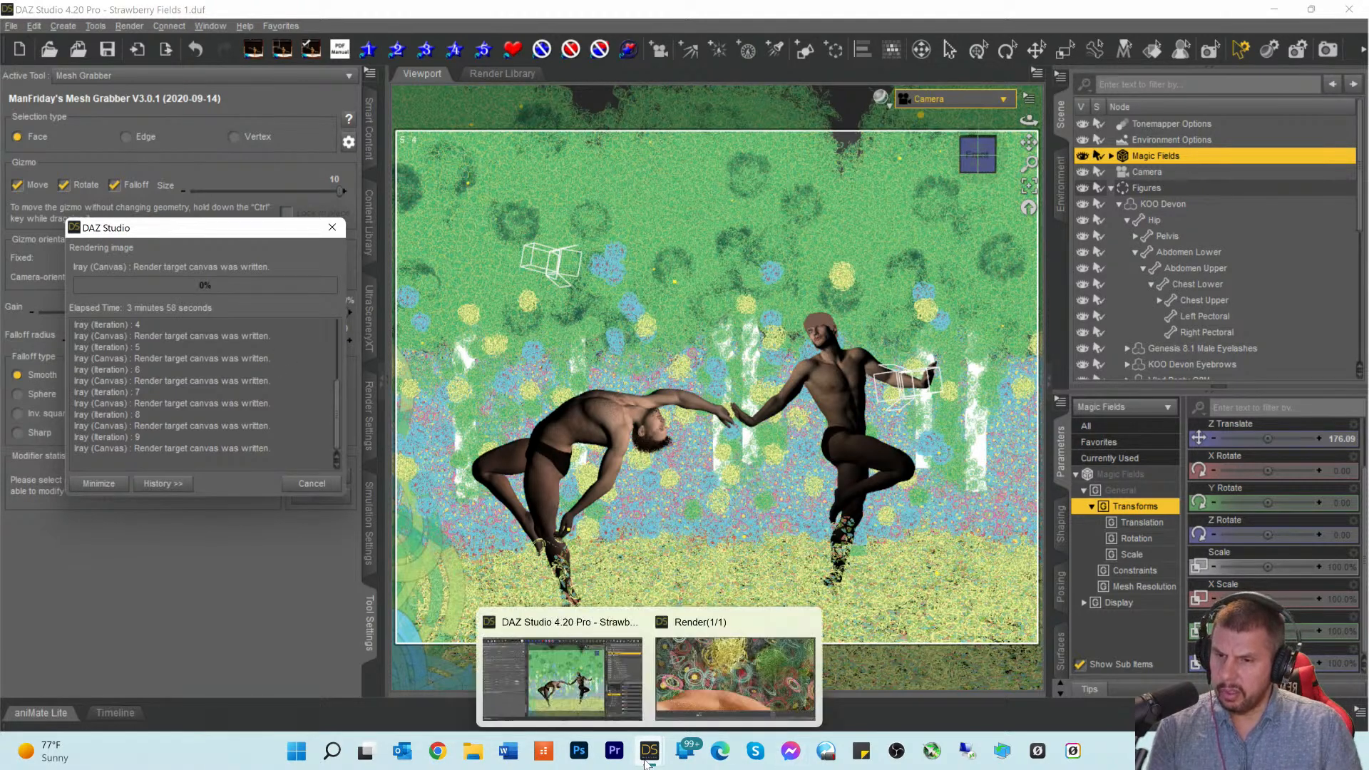
{"action": "left_click", "coordinate": [706, 681]}
{"action": "scroll", "coordinate": [738, 513], "scroll_direction": "down", "scroll_amount": 5}
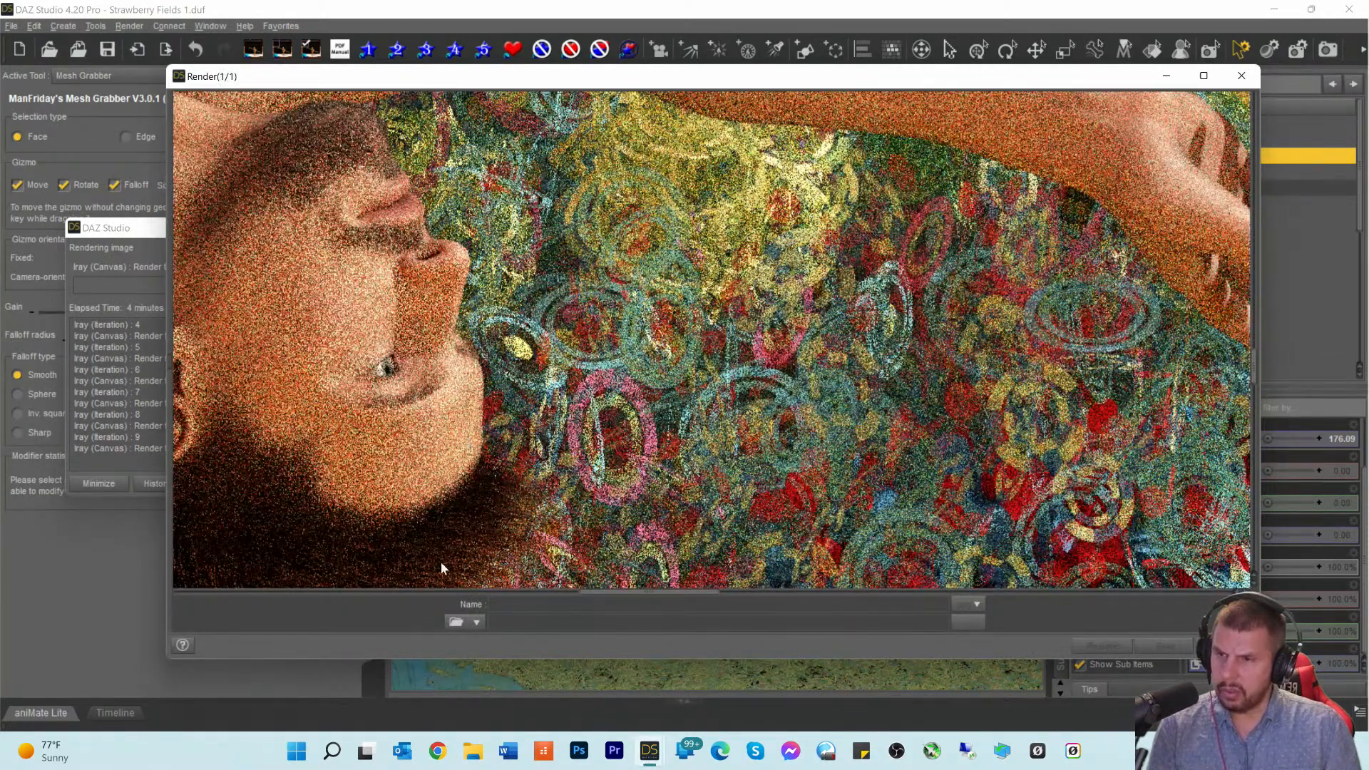
Step: Examine the two figures' reaching hands and the standing figure's face and scalp in the developing render
{"action": "left_click_drag", "start_coordinate": [614, 592], "coordinate": [721, 605]}
{"action": "scroll", "coordinate": [656, 471], "scroll_direction": "up", "scroll_amount": 1}
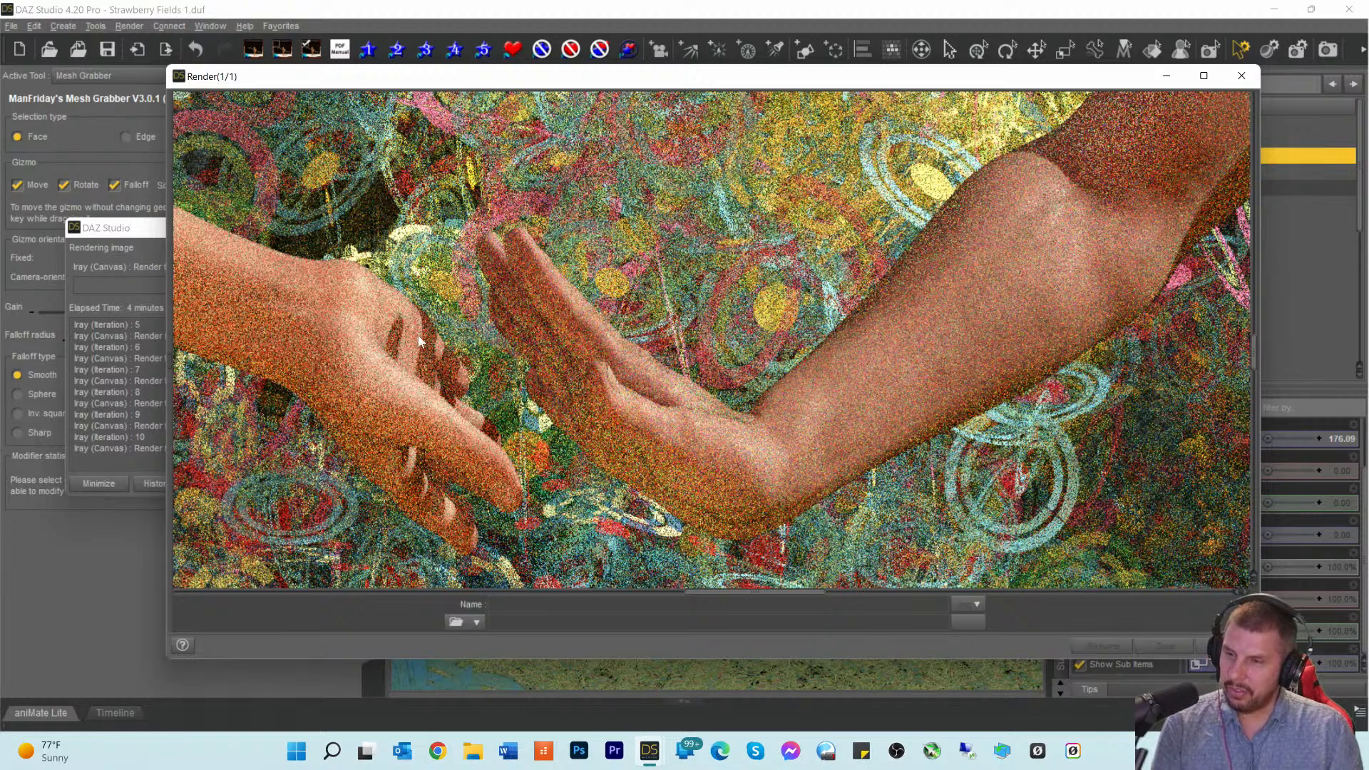
{"action": "left_click_drag", "start_coordinate": [730, 601], "coordinate": [858, 576]}
{"action": "scroll", "coordinate": [937, 500], "scroll_direction": "up", "scroll_amount": 5}
{"action": "scroll", "coordinate": [937, 502], "scroll_direction": "up", "scroll_amount": 1}
{"action": "scroll", "coordinate": [965, 405], "scroll_direction": "up", "scroll_amount": 8}
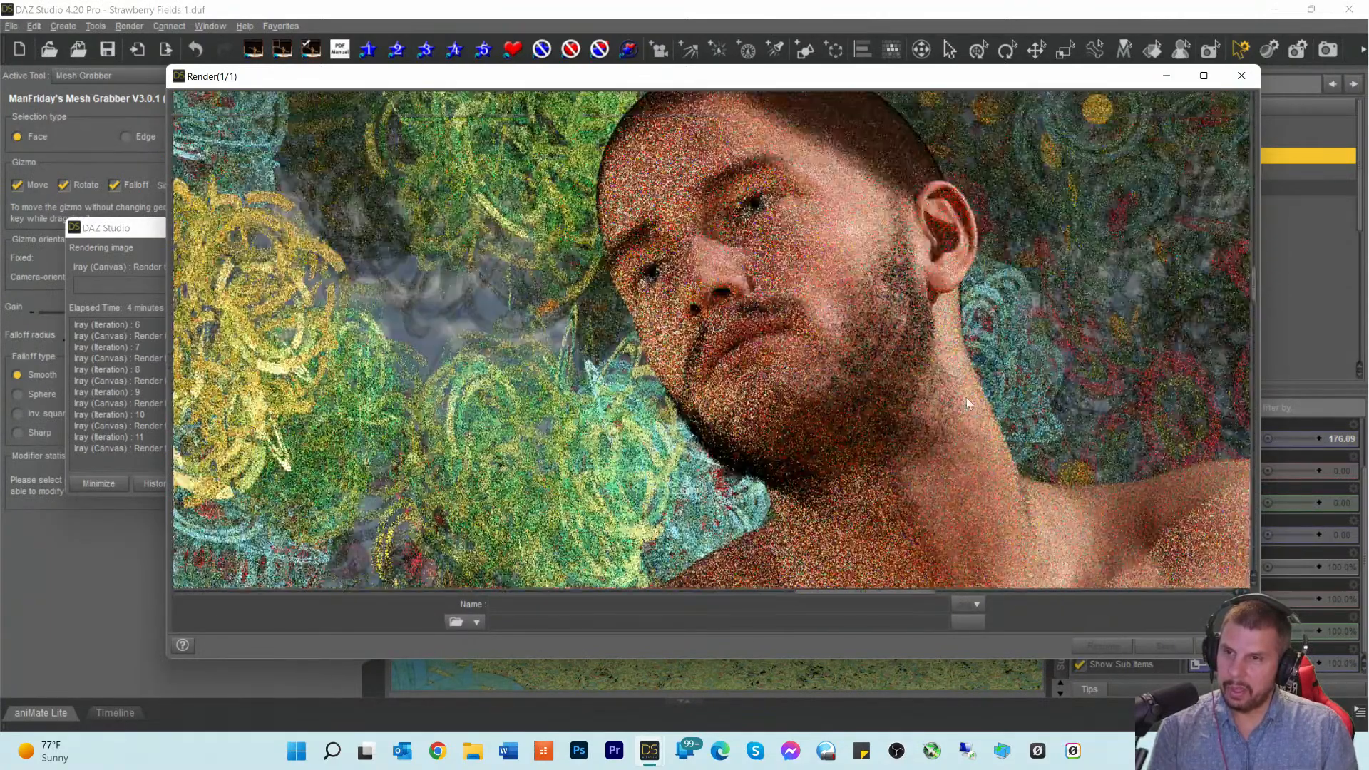
{"action": "scroll", "coordinate": [961, 332], "scroll_direction": "down", "scroll_amount": 2}
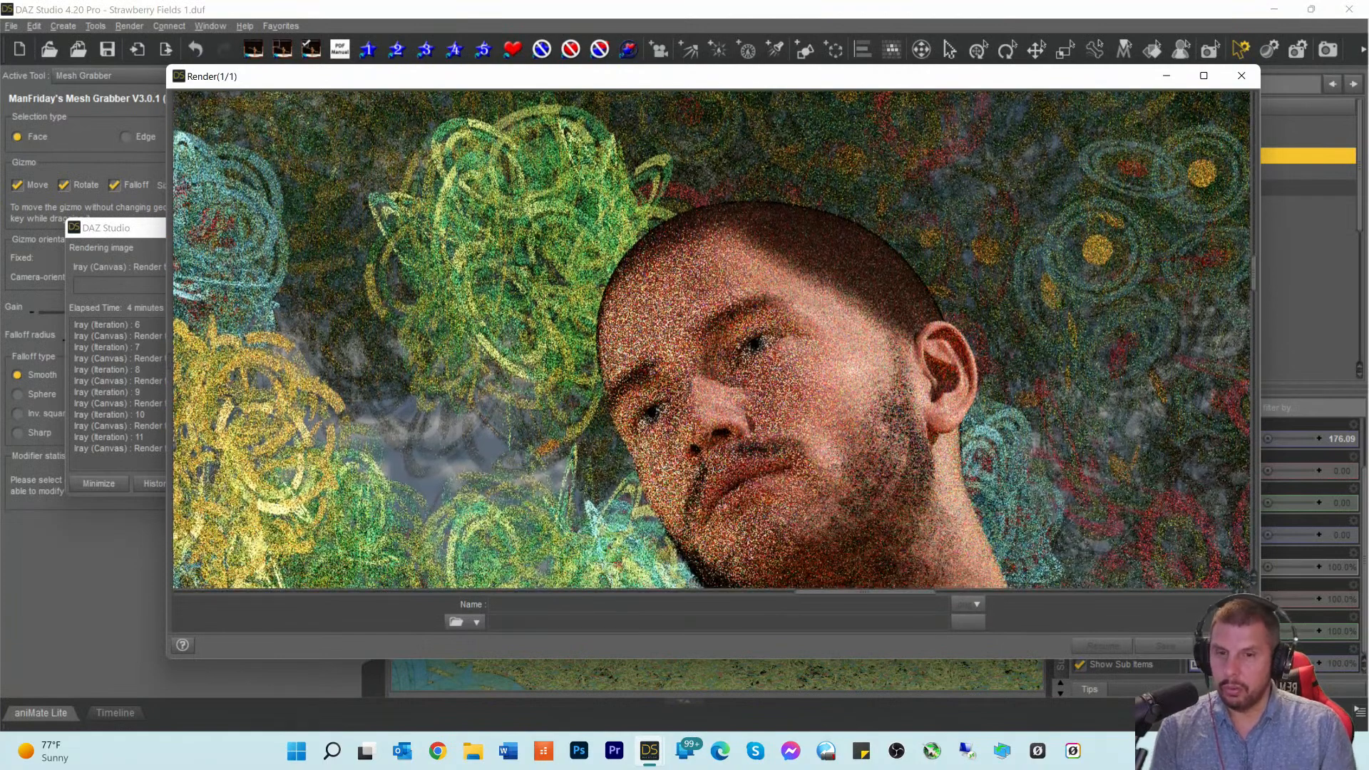
Step: Cancel the running render and close its Render window without saving the image
{"action": "key", "text": "Escape"}
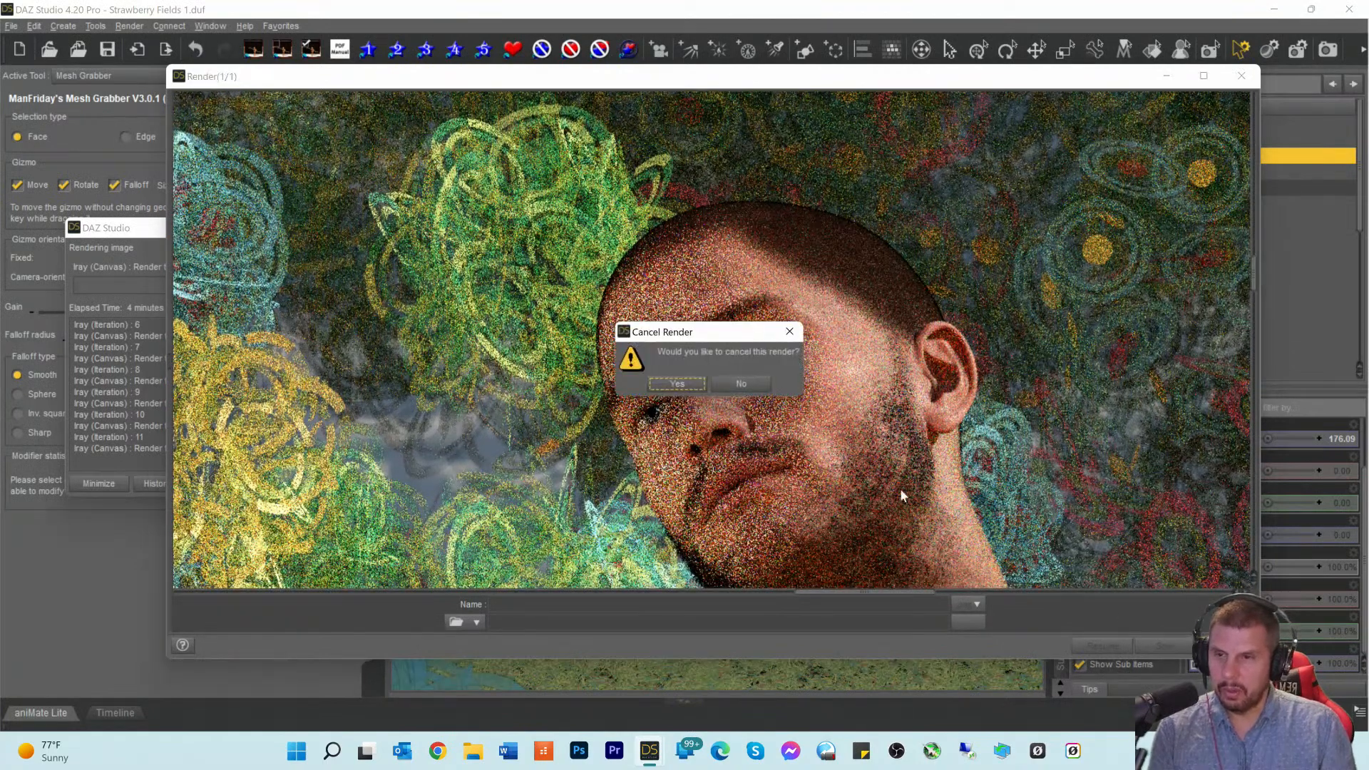
{"action": "left_click", "coordinate": [674, 384]}
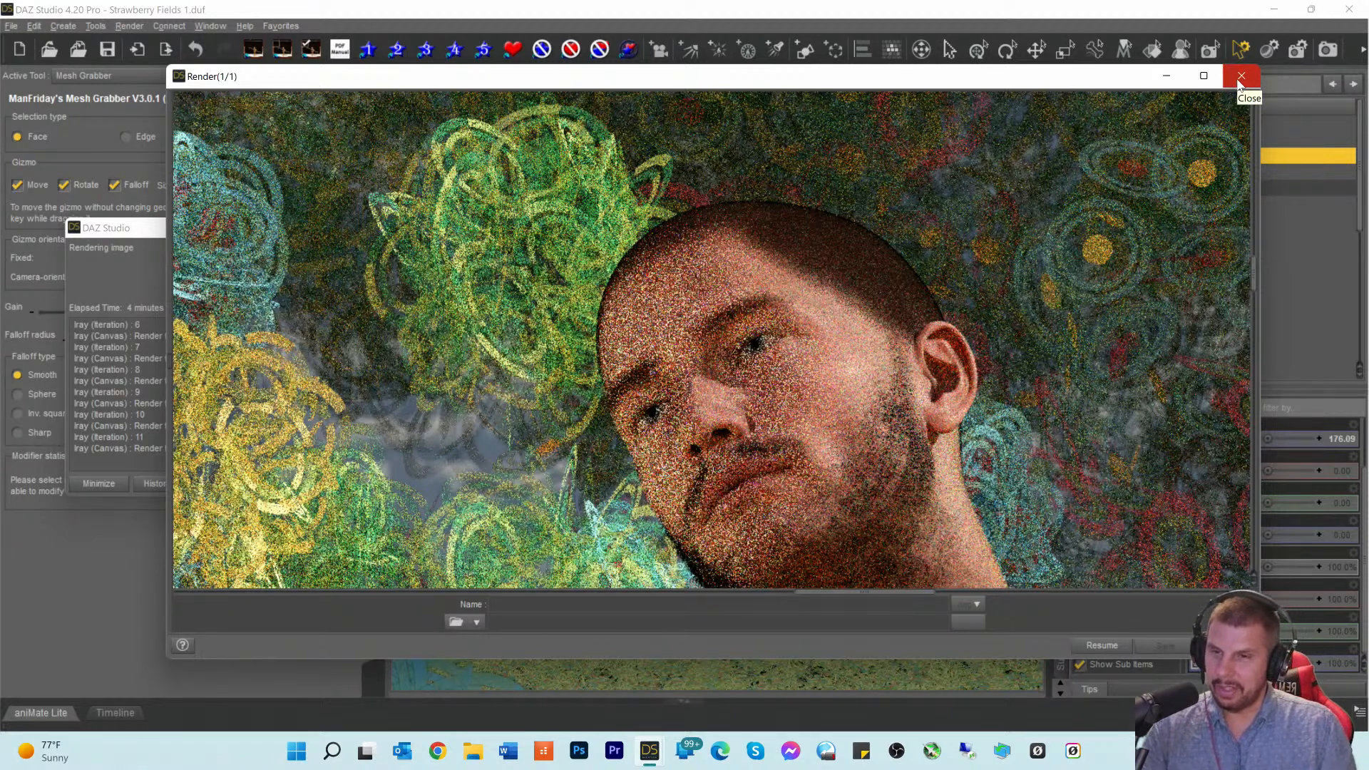
{"action": "left_click", "coordinate": [1238, 80]}
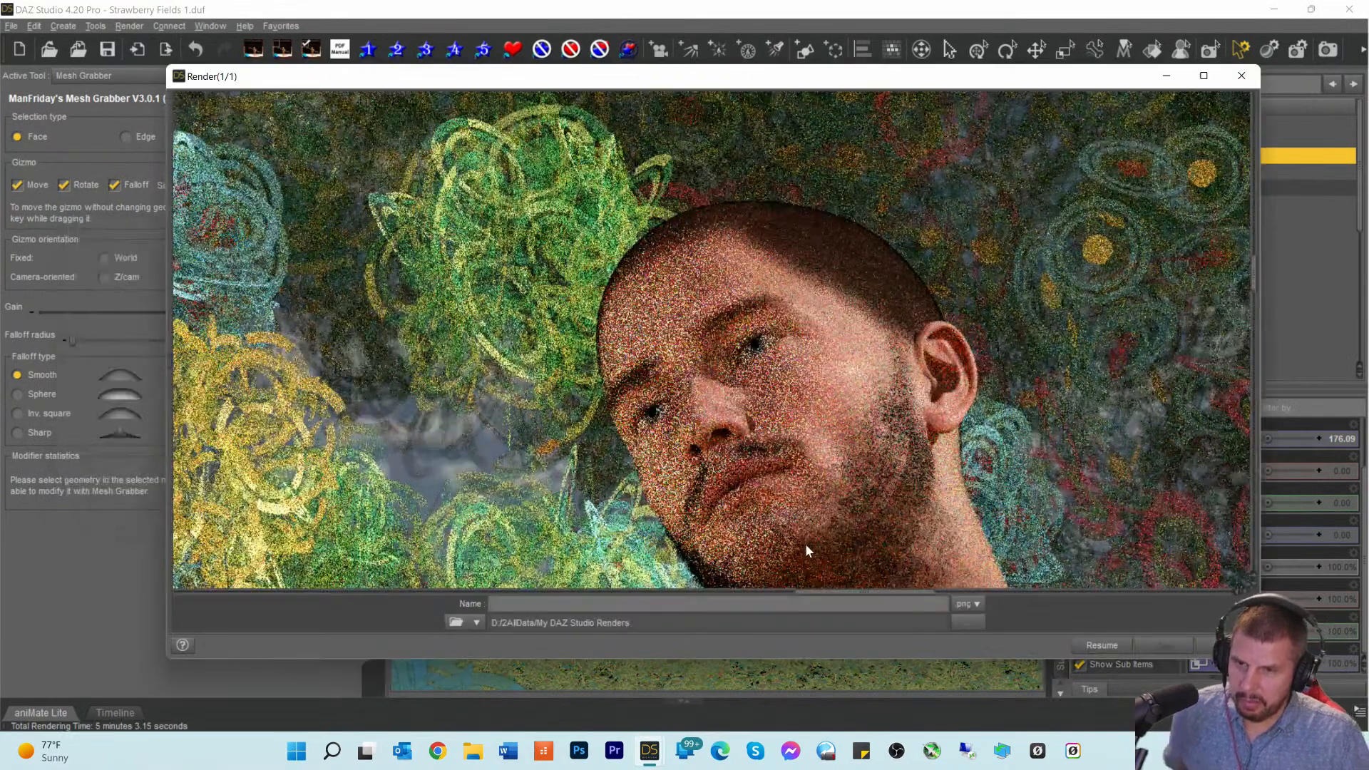
{"action": "left_click", "coordinate": [1242, 78]}
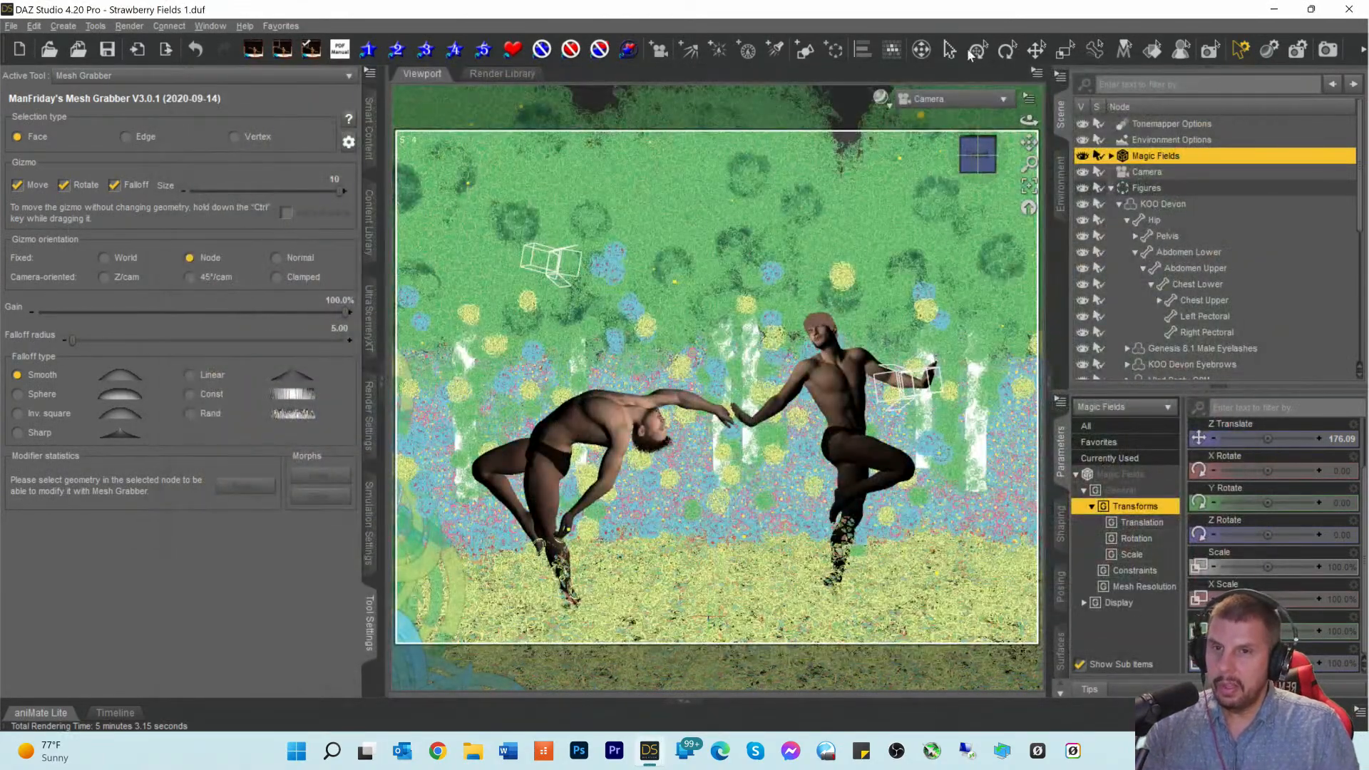
Step: Save the scene with the Translate tool active instead of Mesh Grabber and start a new render
{"action": "left_click", "coordinate": [1037, 51]}
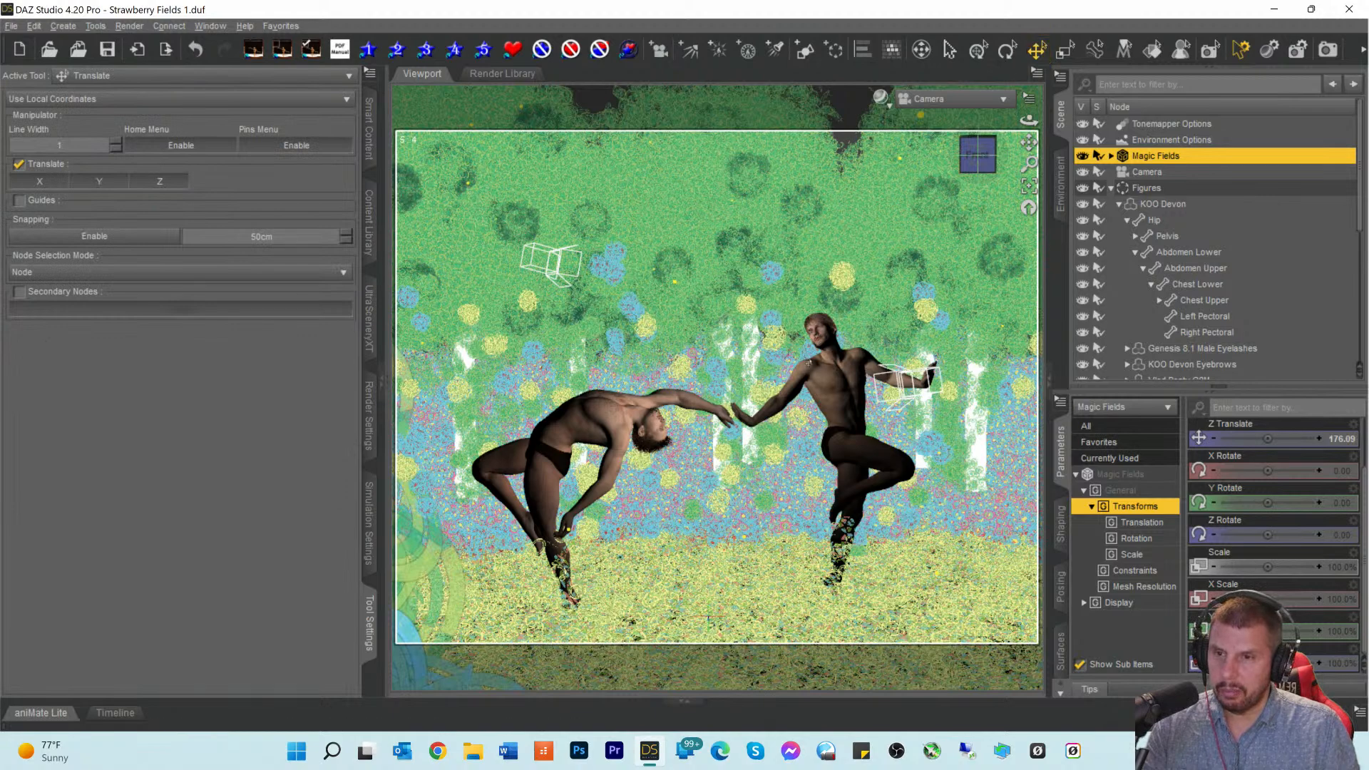
{"action": "key", "text": "ctrl+s"}
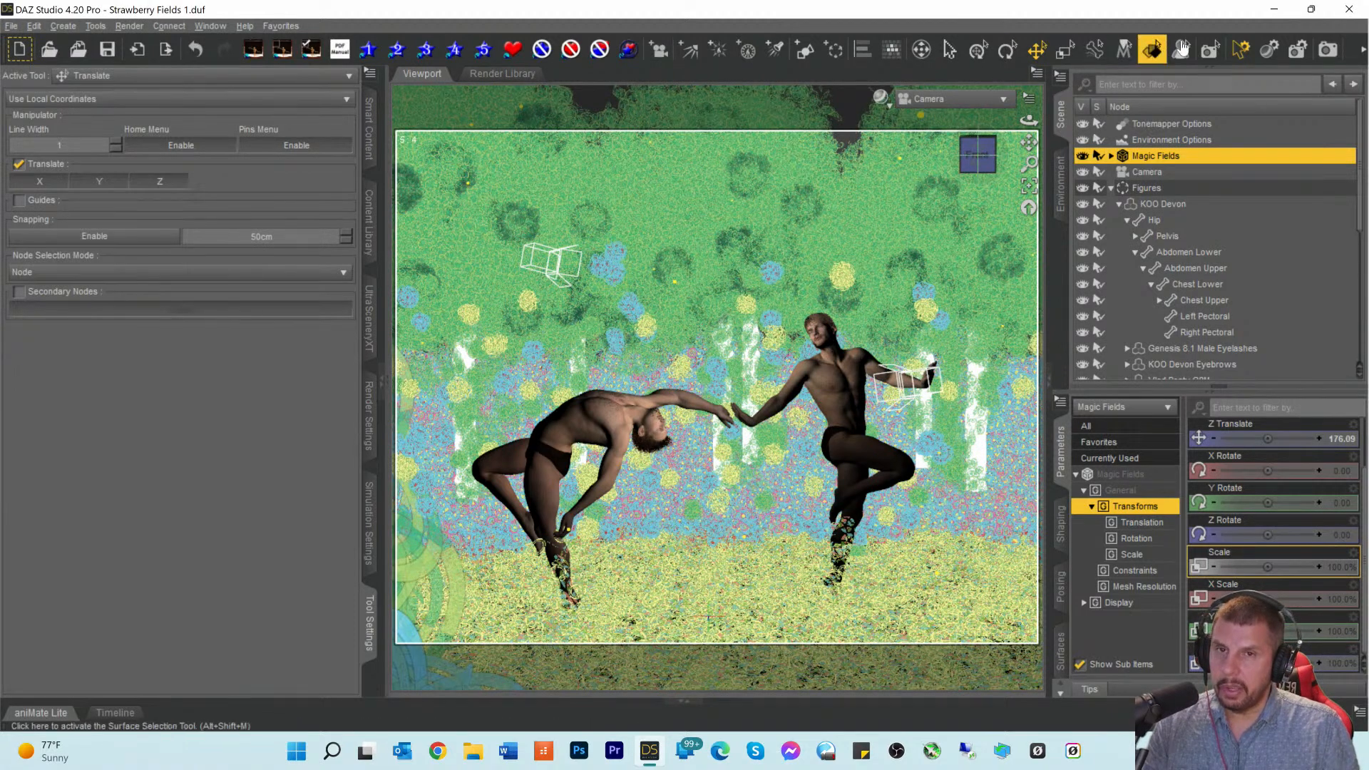
{"action": "left_click", "coordinate": [1329, 50]}
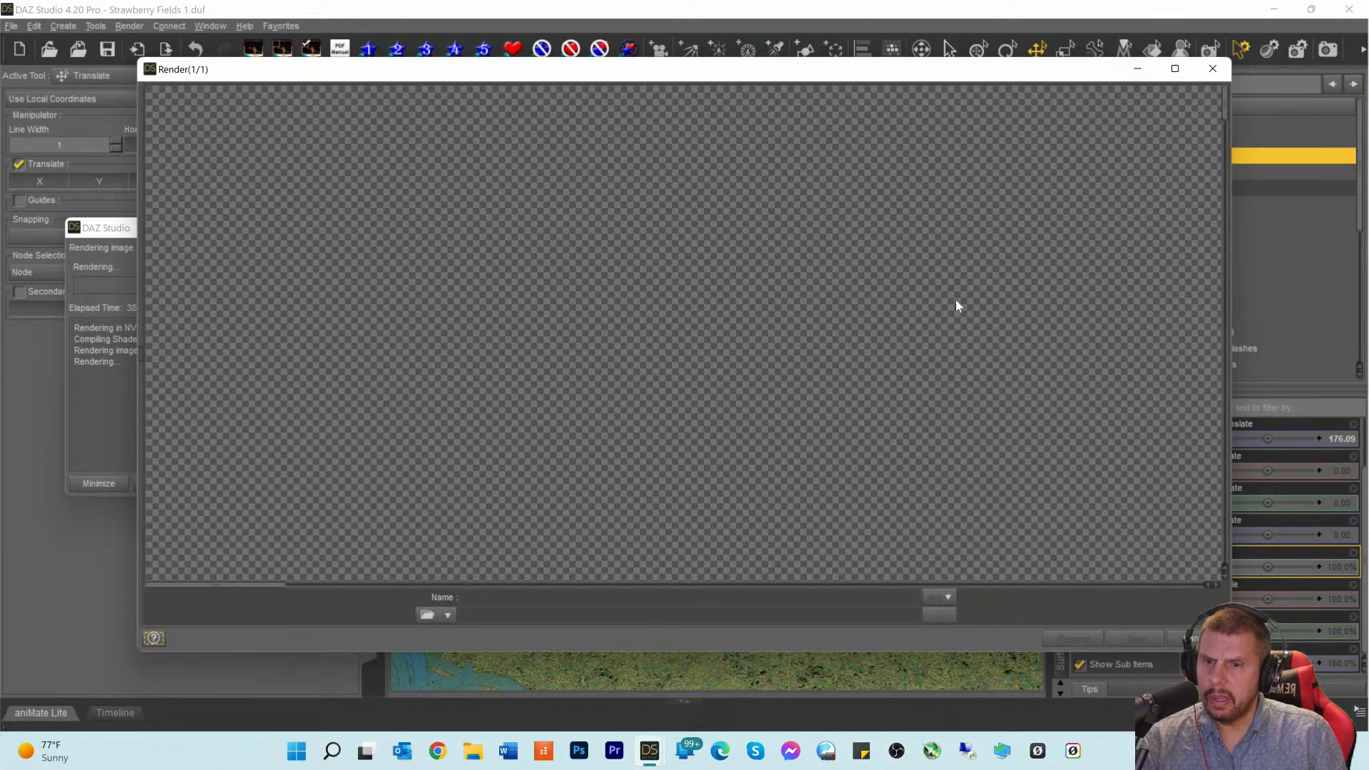
Step: Examine the new render from the ground up along the standing figure's legs and torso to his face, hair and shoulders
{"action": "left_click_drag", "start_coordinate": [245, 586], "coordinate": [720, 603]}
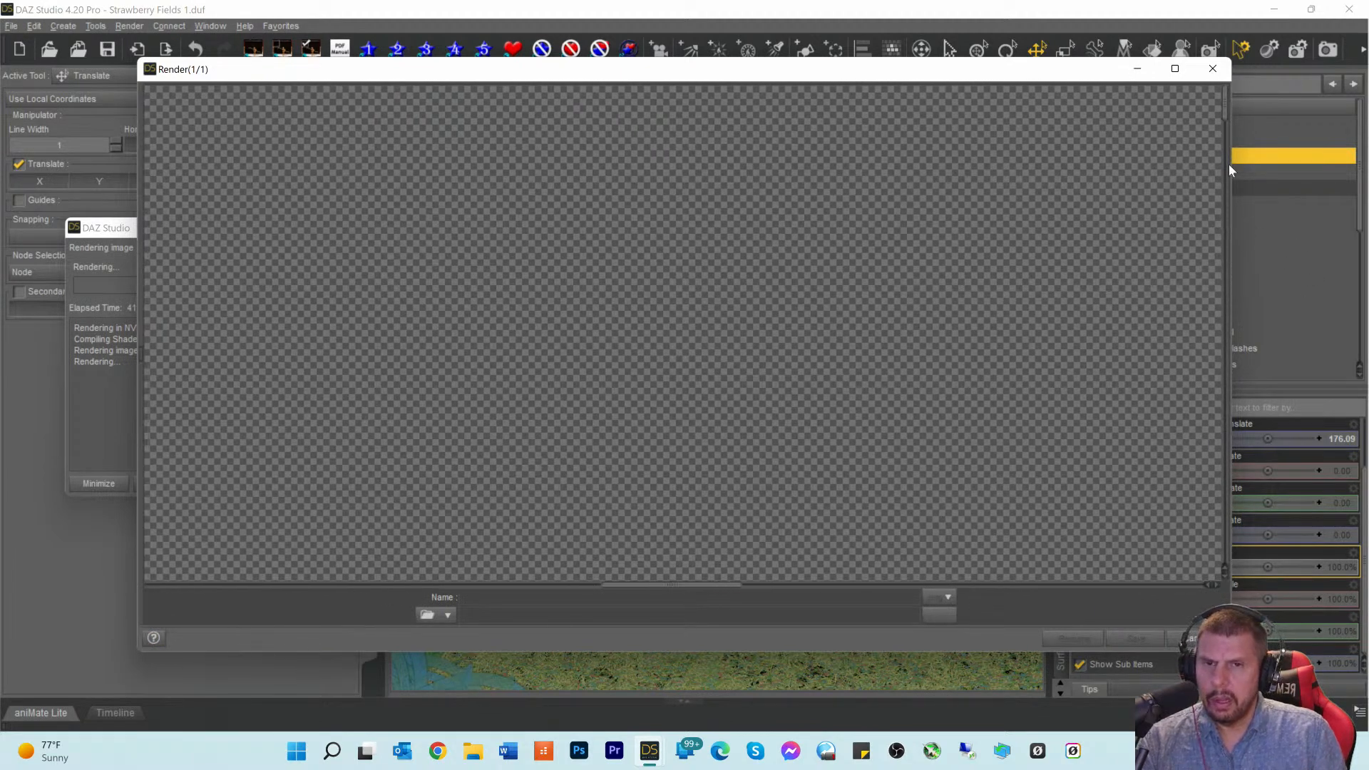
{"action": "left_click_drag", "start_coordinate": [1226, 113], "coordinate": [1219, 554]}
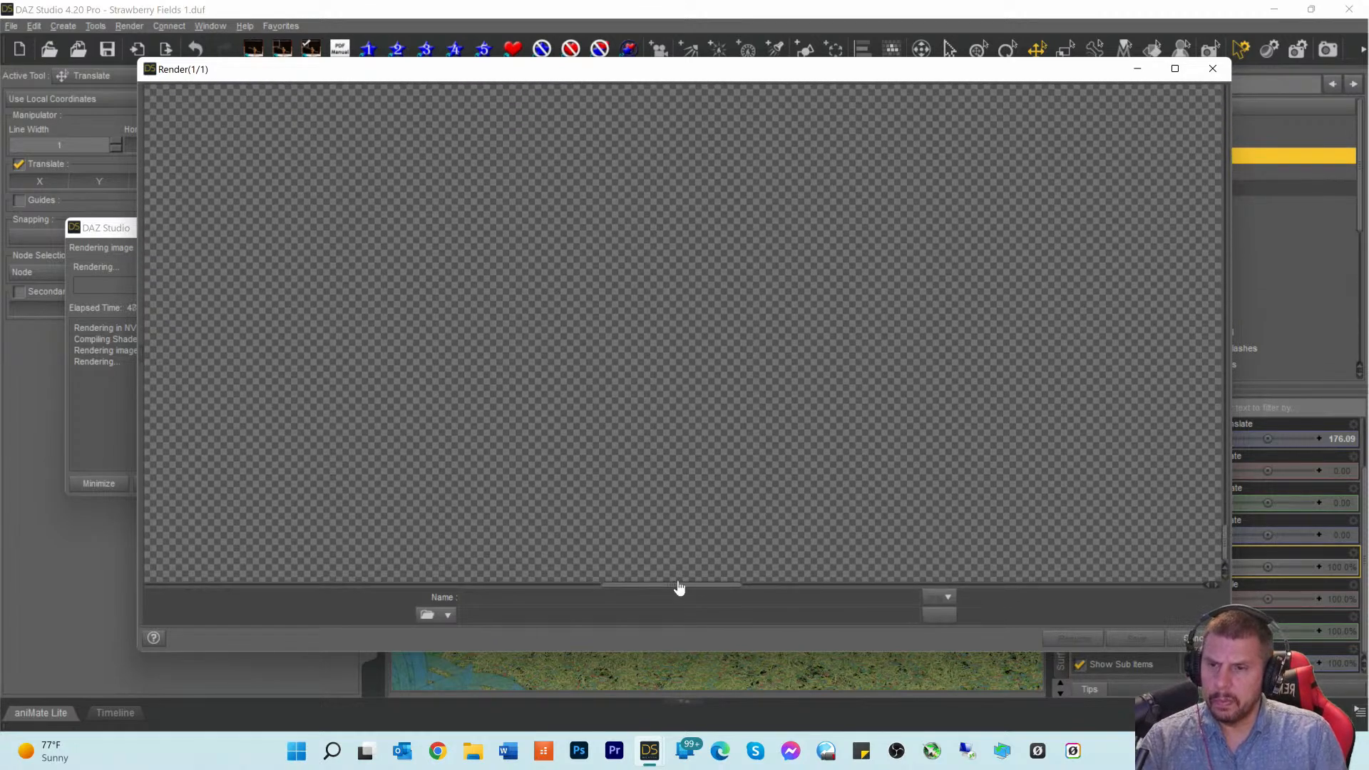
{"action": "left_click_drag", "start_coordinate": [670, 590], "coordinate": [653, 596]}
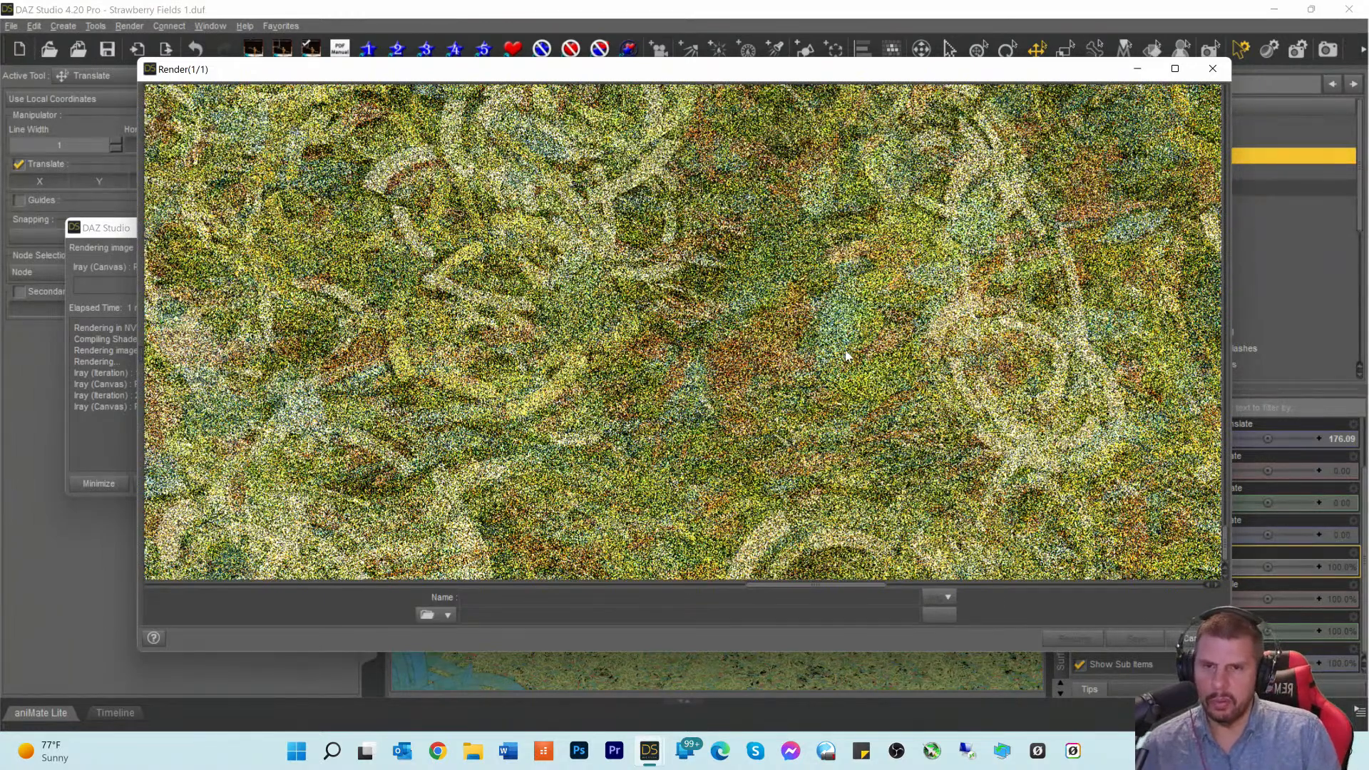
{"action": "scroll", "coordinate": [838, 355], "scroll_direction": "up", "scroll_amount": 15}
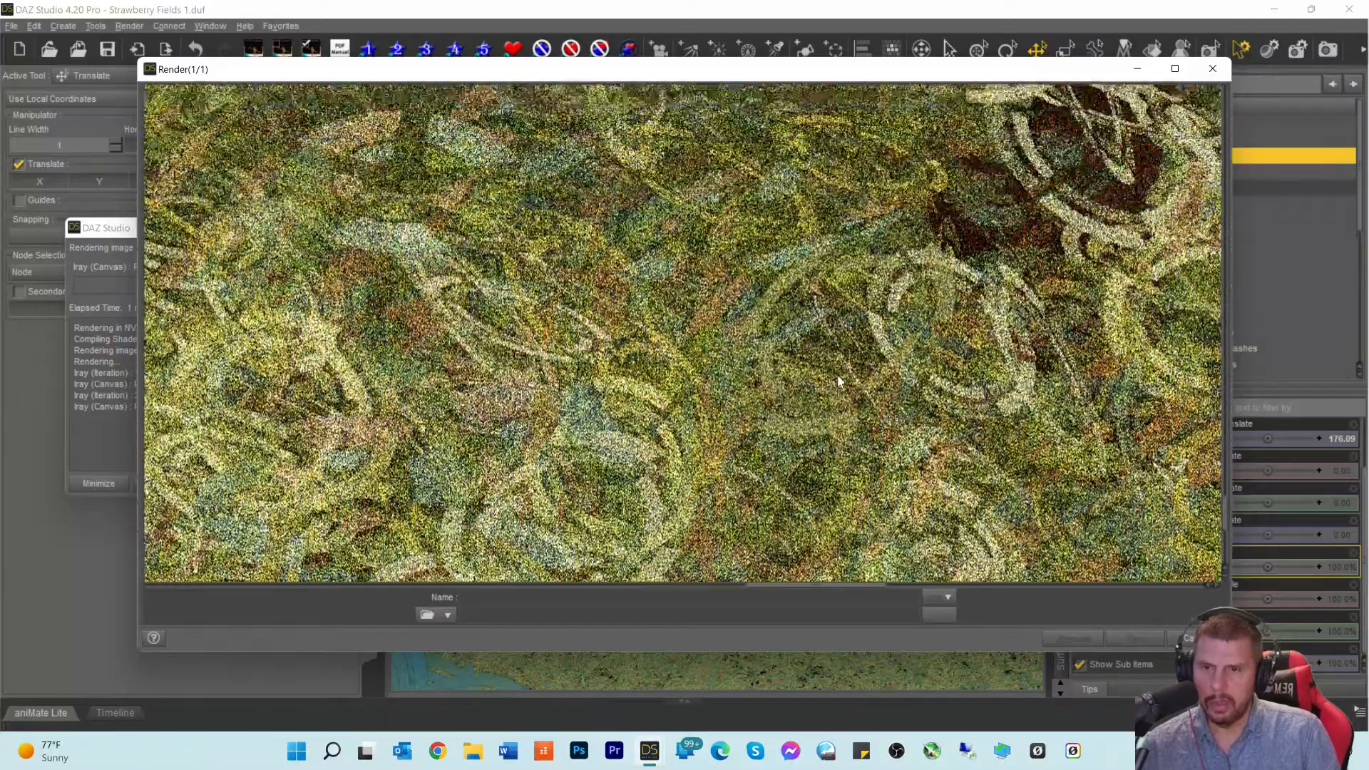
{"action": "scroll", "coordinate": [824, 489], "scroll_direction": "up", "scroll_amount": 10}
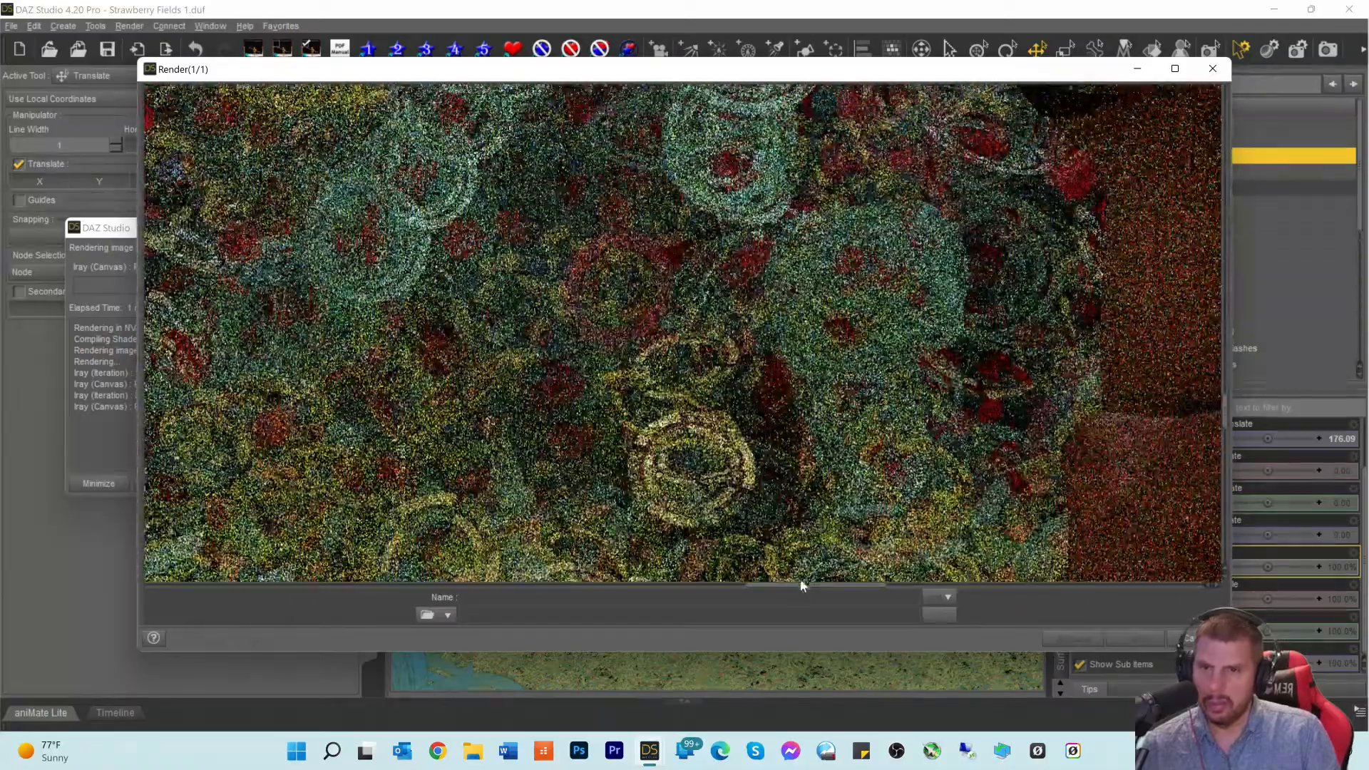
{"action": "left_click_drag", "start_coordinate": [806, 586], "coordinate": [850, 593]}
{"action": "scroll", "coordinate": [859, 579], "scroll_direction": "up", "scroll_amount": 10}
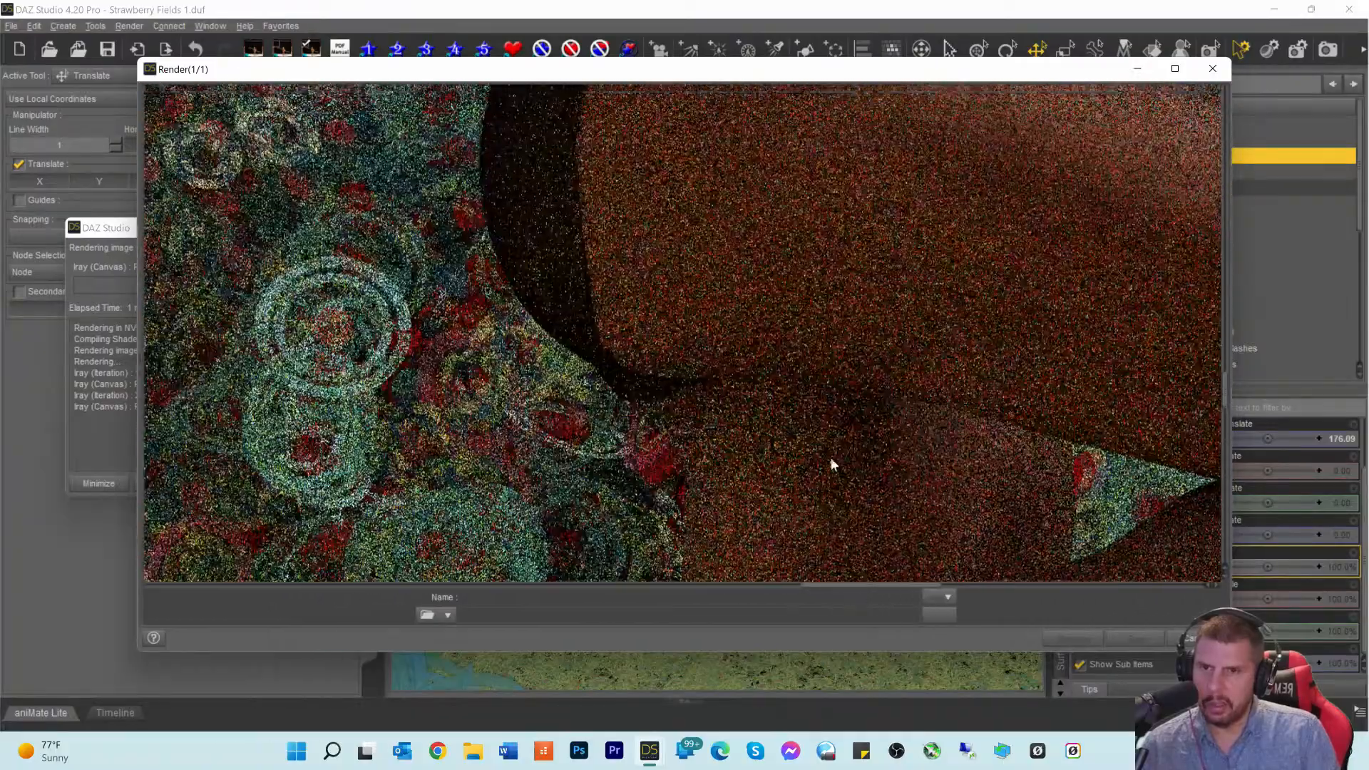
{"action": "scroll", "coordinate": [712, 342], "scroll_direction": "up", "scroll_amount": 10}
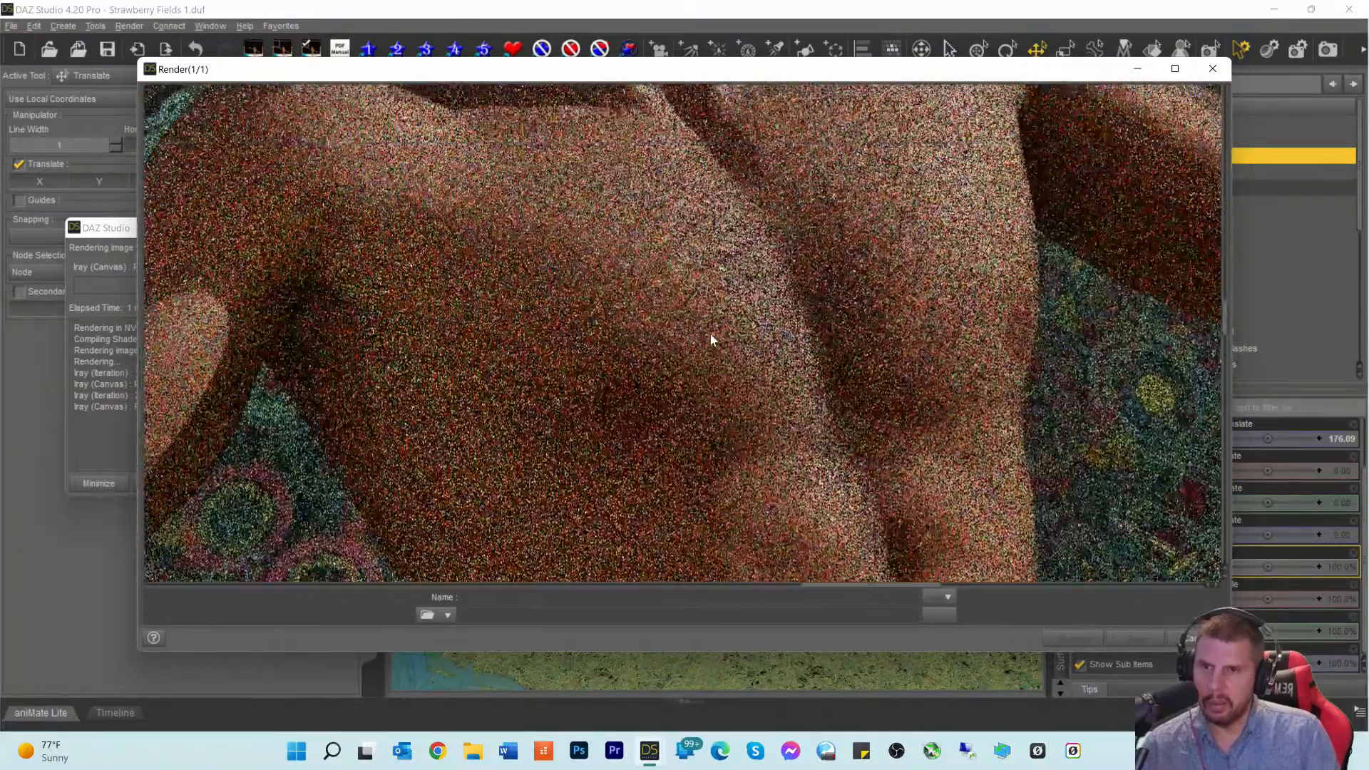
{"action": "scroll", "coordinate": [702, 340], "scroll_direction": "up", "scroll_amount": 5}
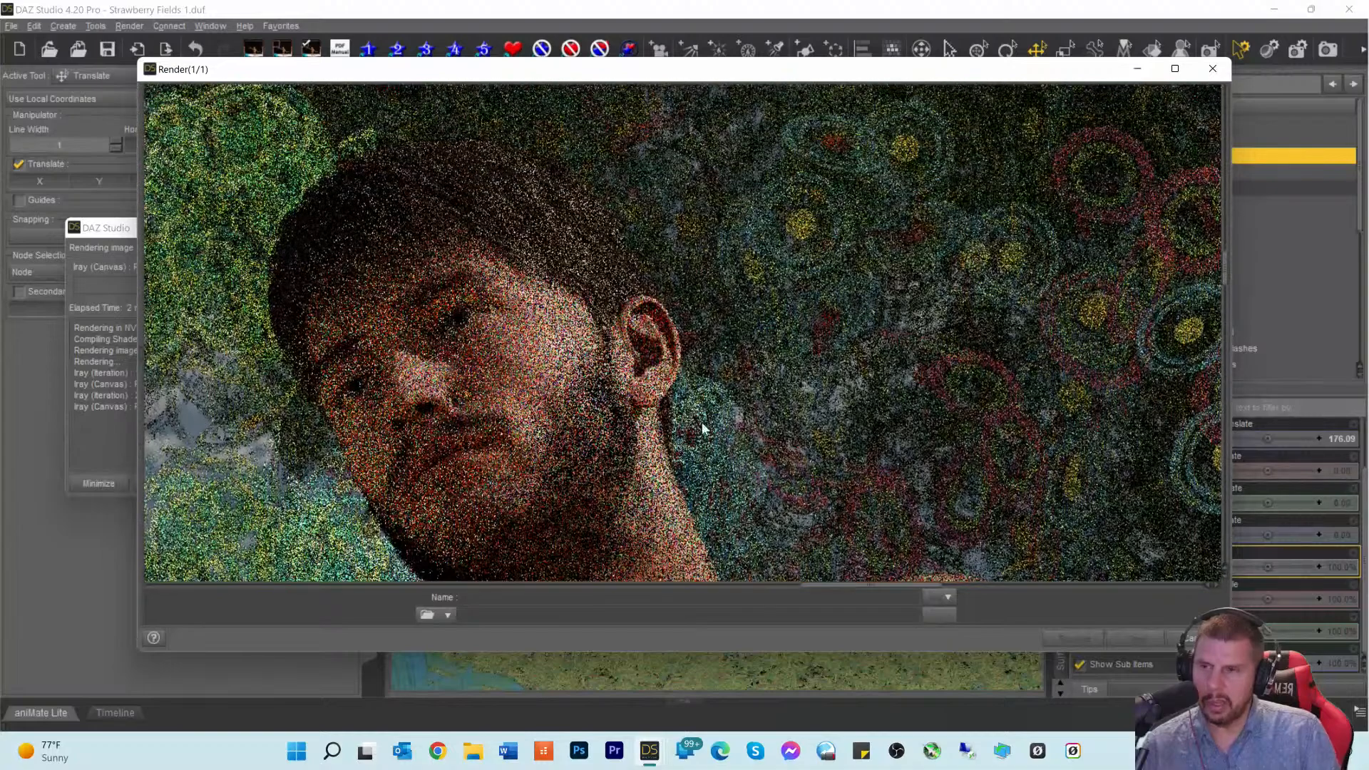
{"action": "left_click_drag", "start_coordinate": [845, 592], "coordinate": [798, 592]}
{"action": "scroll", "coordinate": [589, 492], "scroll_direction": "down", "scroll_amount": 3}
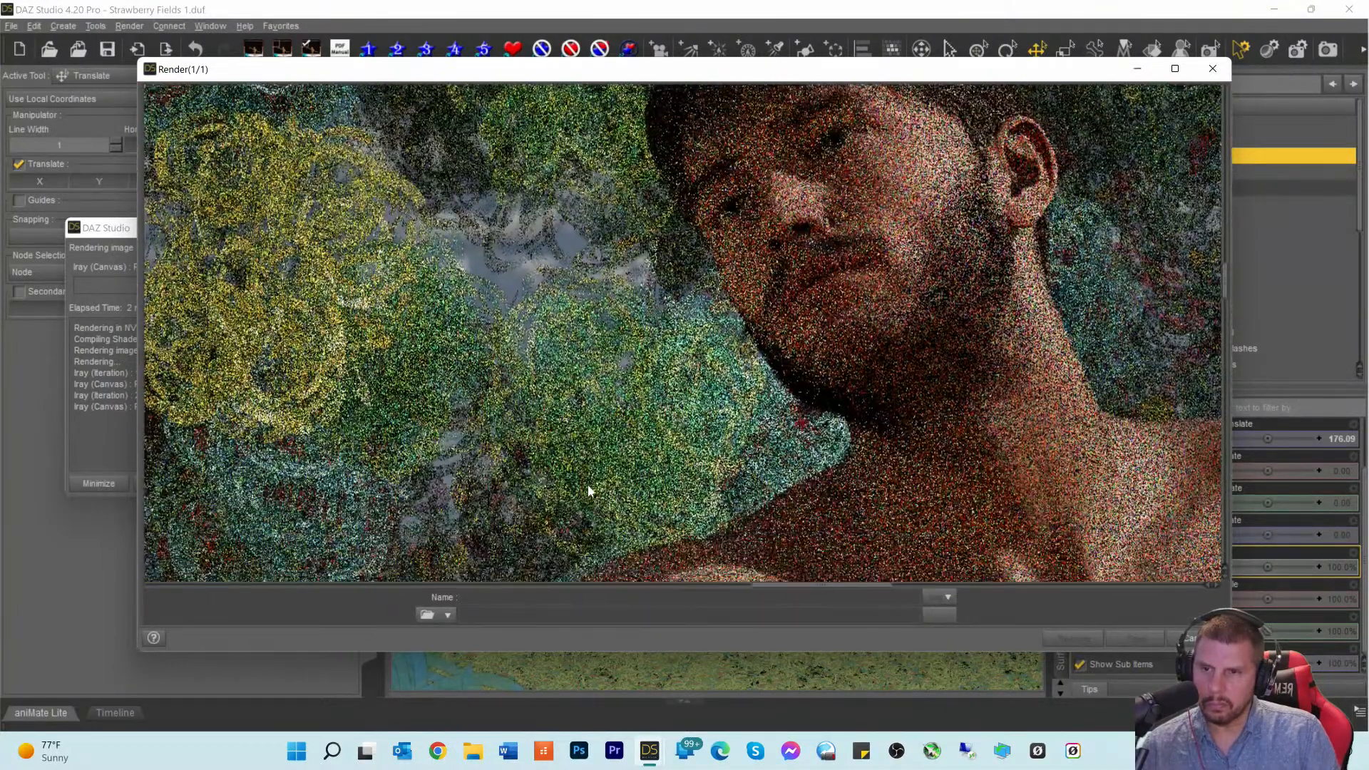
{"action": "scroll", "coordinate": [589, 490], "scroll_direction": "down", "scroll_amount": 4}
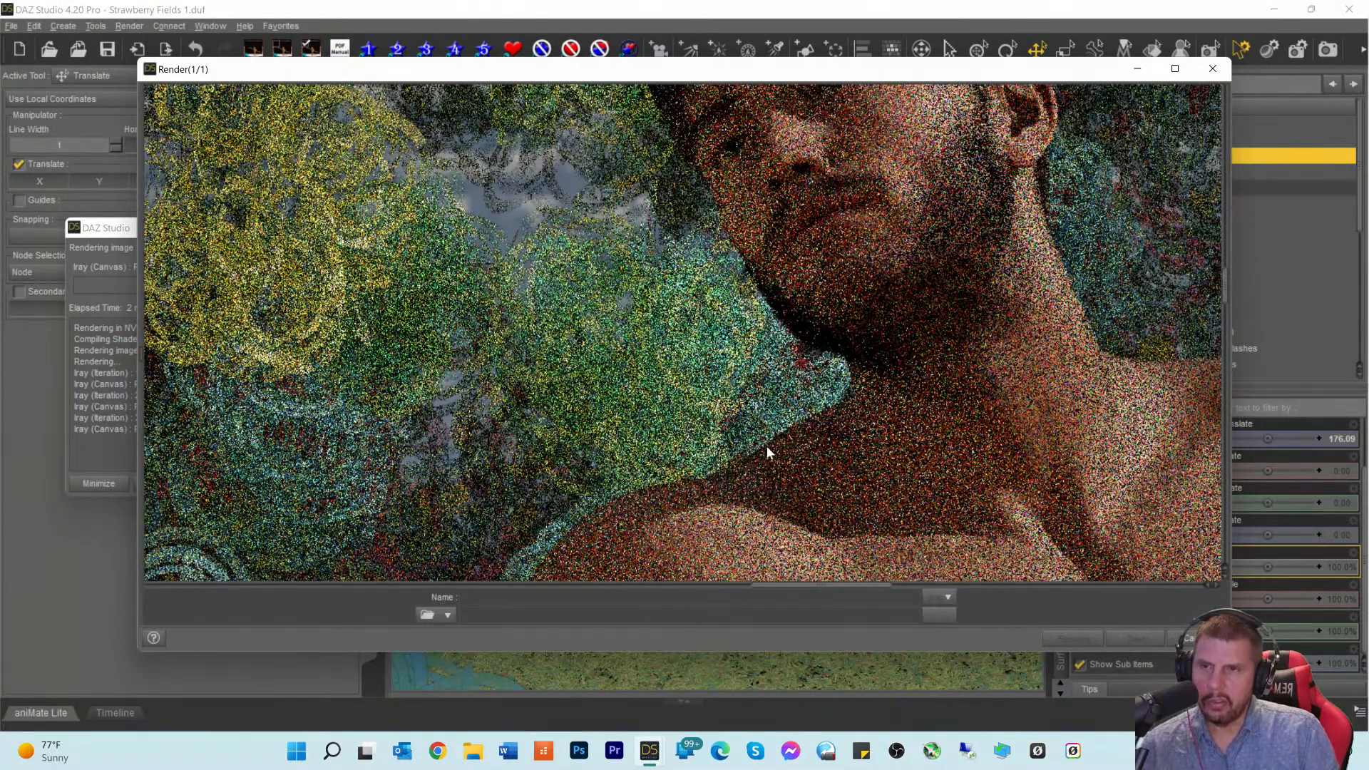
{"action": "scroll", "coordinate": [756, 452], "scroll_direction": "up", "scroll_amount": 6}
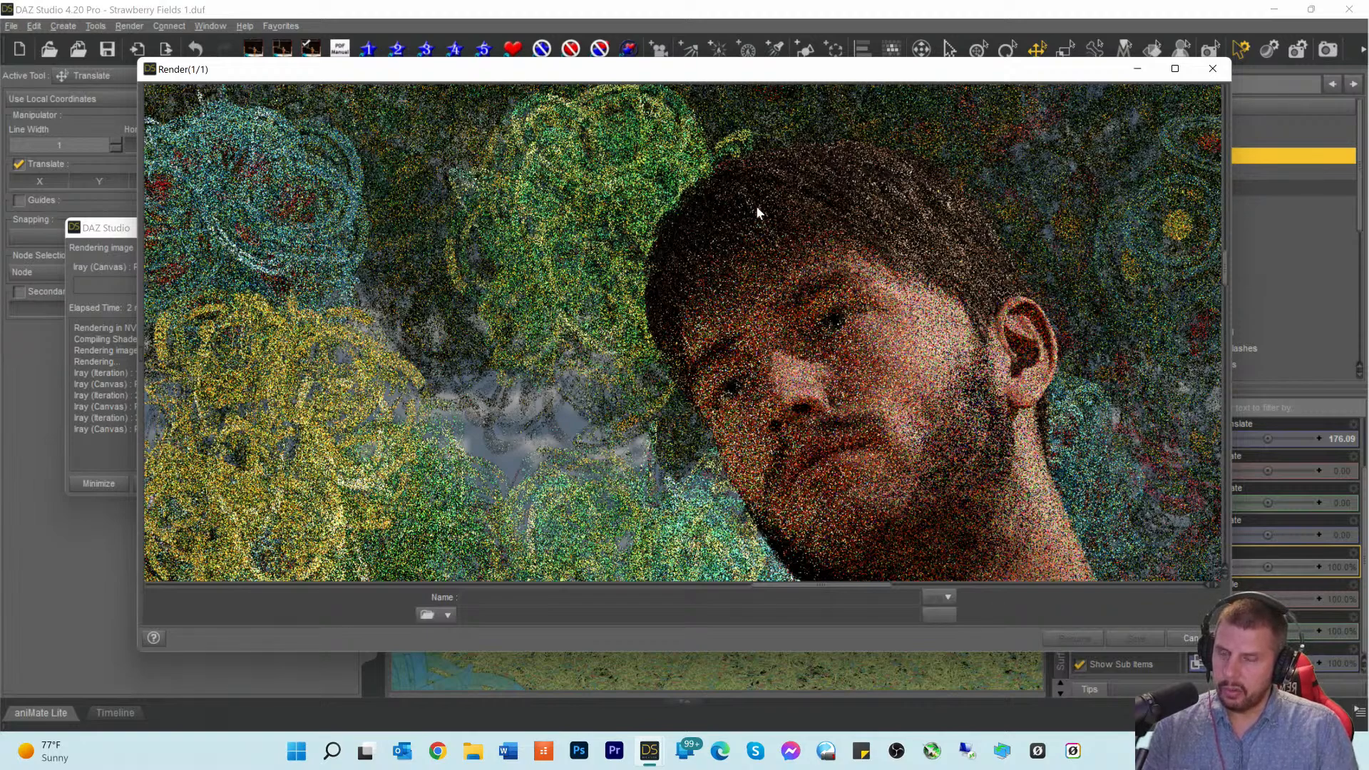
Step: Inspect the standing figure's abdomen and outstretched hand, the background flowers and the two figures' reaching hands in the render
{"action": "left_click_drag", "start_coordinate": [791, 590], "coordinate": [867, 595]}
{"action": "scroll", "coordinate": [864, 525], "scroll_direction": "down", "scroll_amount": 5}
{"action": "scroll", "coordinate": [888, 516], "scroll_direction": "down", "scroll_amount": 6}
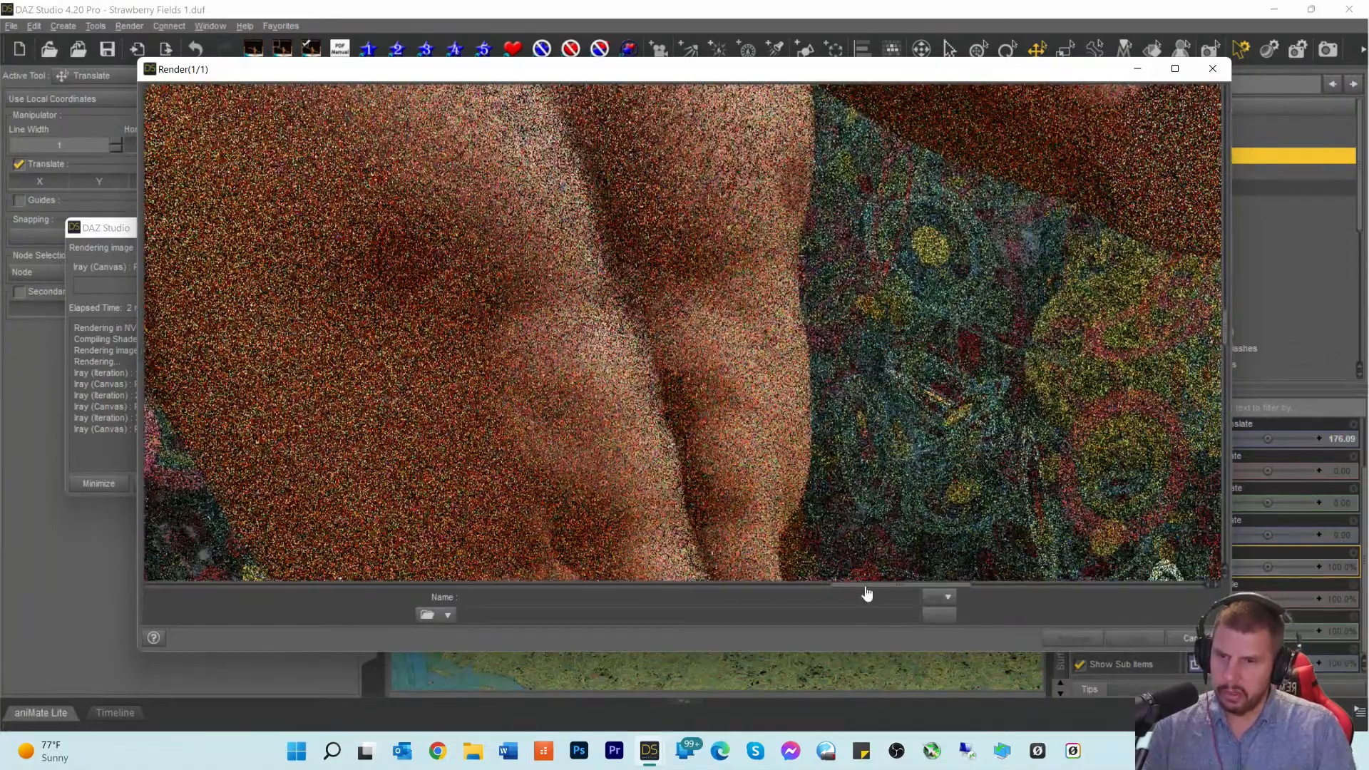
{"action": "left_click_drag", "start_coordinate": [865, 589], "coordinate": [960, 591]}
{"action": "scroll", "coordinate": [852, 432], "scroll_direction": "up", "scroll_amount": 5}
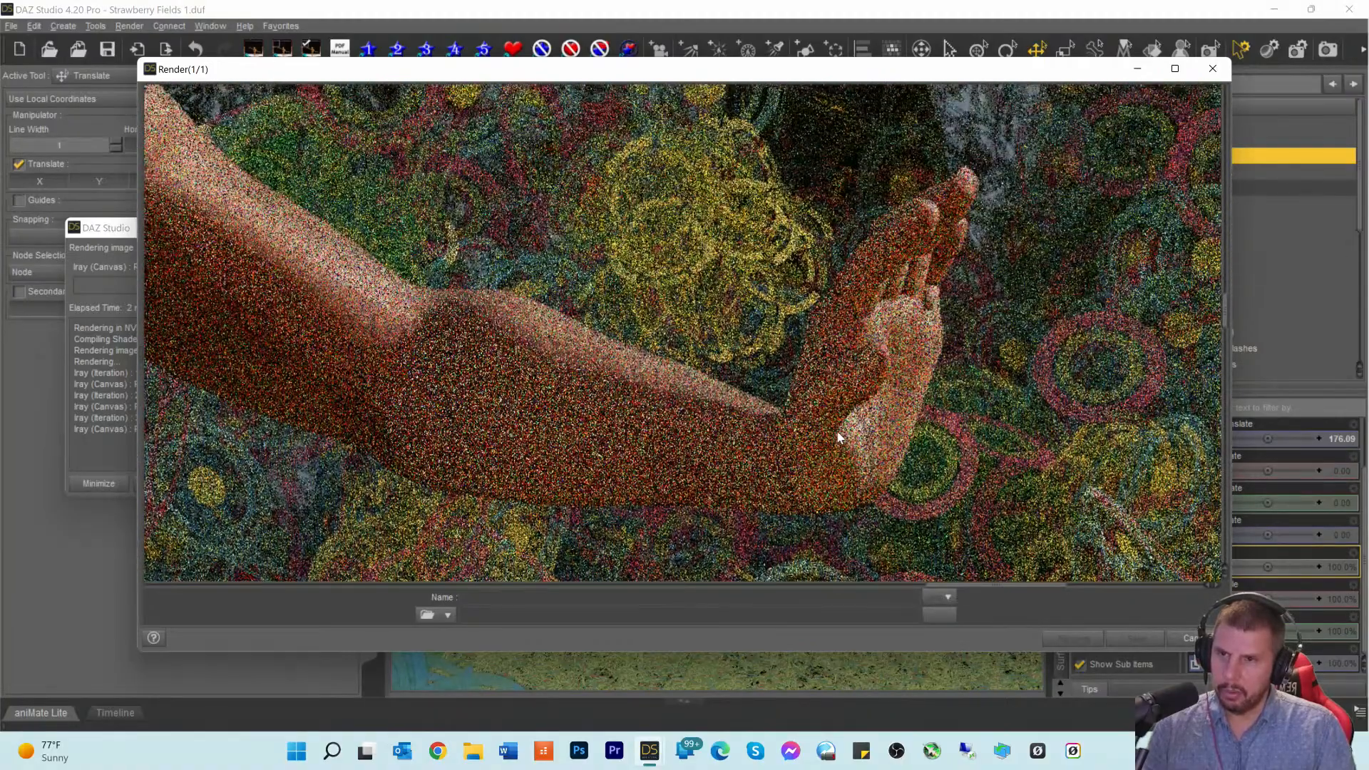
{"action": "left_click_drag", "start_coordinate": [976, 588], "coordinate": [695, 591]}
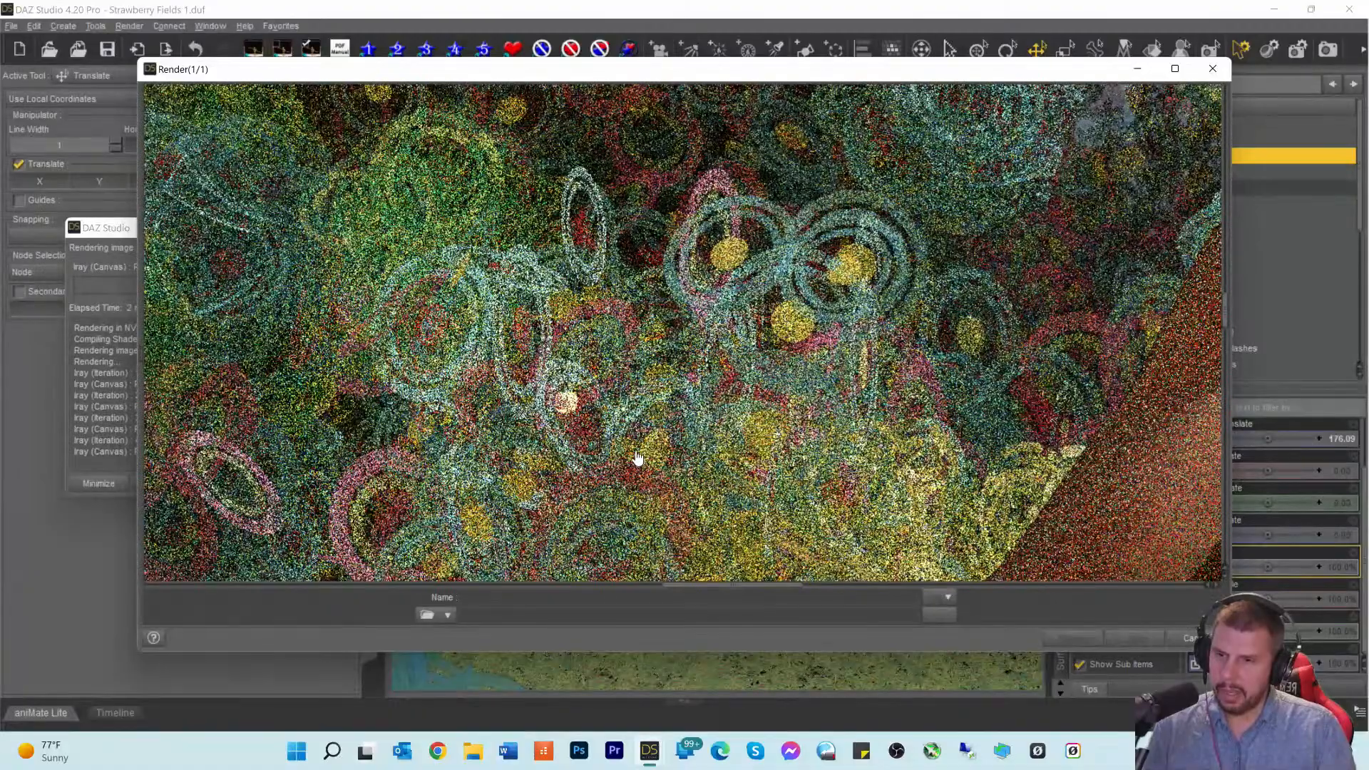
{"action": "left_click_drag", "start_coordinate": [639, 451], "coordinate": [648, 447]}
{"action": "scroll", "coordinate": [649, 451], "scroll_direction": "down", "scroll_amount": 3}
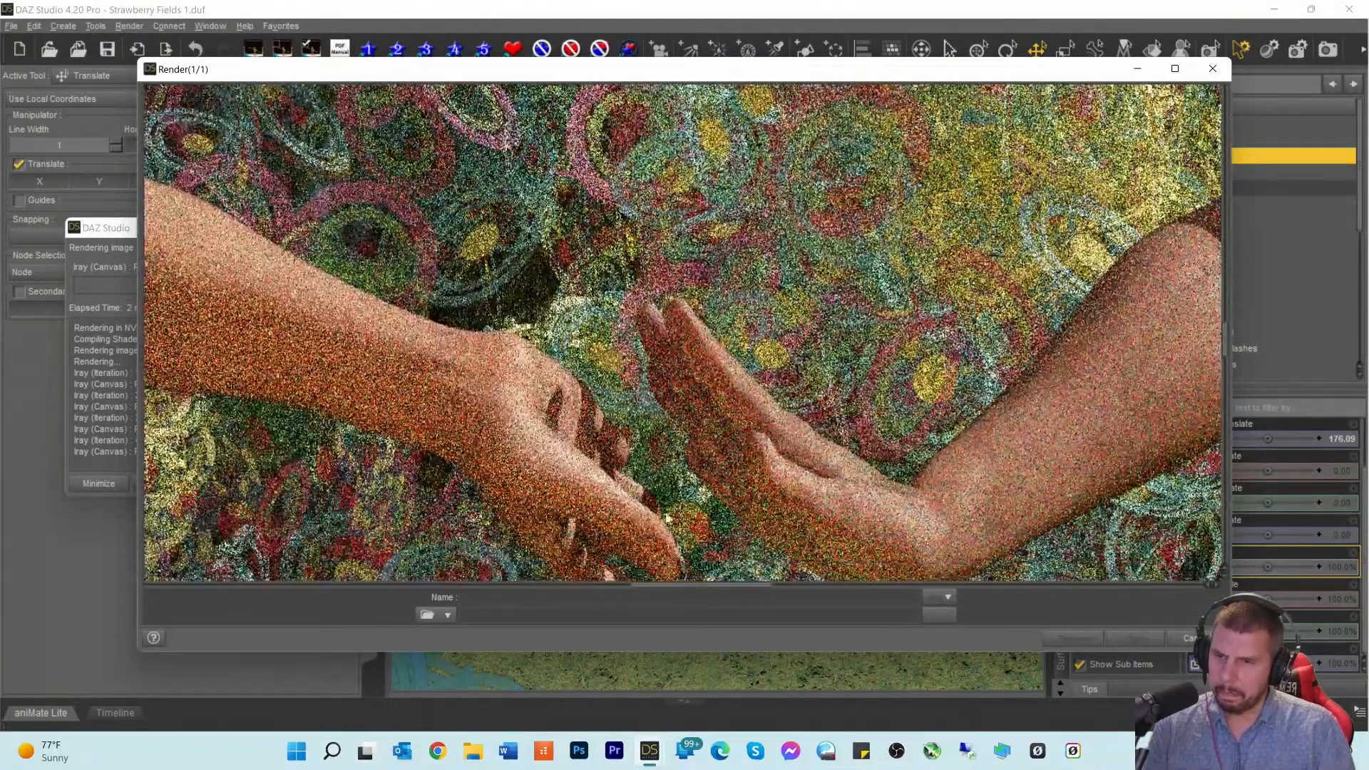
Step: Inspect the bent-back figure's head, neck, raised arm and chest hair in the render
{"action": "left_click_drag", "start_coordinate": [702, 589], "coordinate": [553, 531]}
{"action": "scroll", "coordinate": [576, 486], "scroll_direction": "down", "scroll_amount": 6}
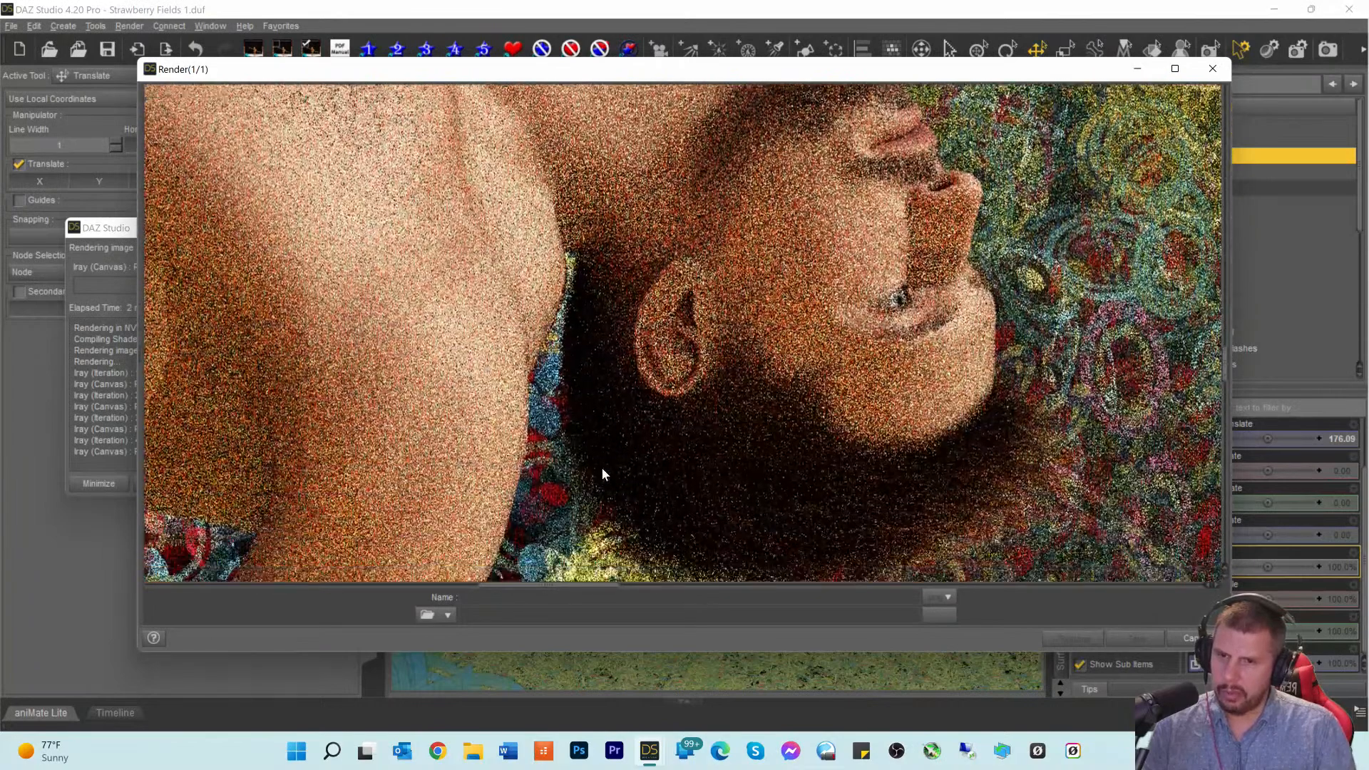
{"action": "scroll", "coordinate": [630, 442], "scroll_direction": "up", "scroll_amount": 3}
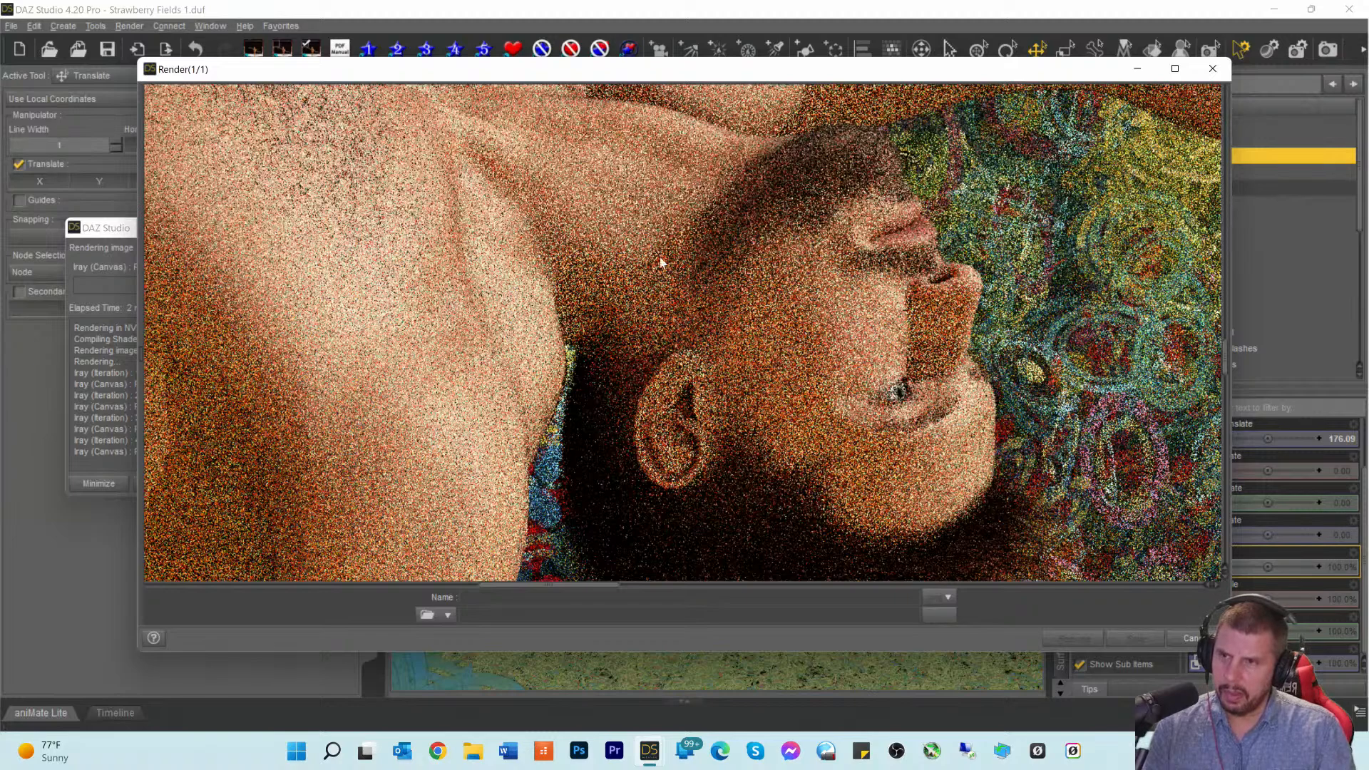
{"action": "scroll", "coordinate": [273, 187], "scroll_direction": "up", "scroll_amount": 1}
{"action": "scroll", "coordinate": [273, 187], "scroll_direction": "up", "scroll_amount": 4}
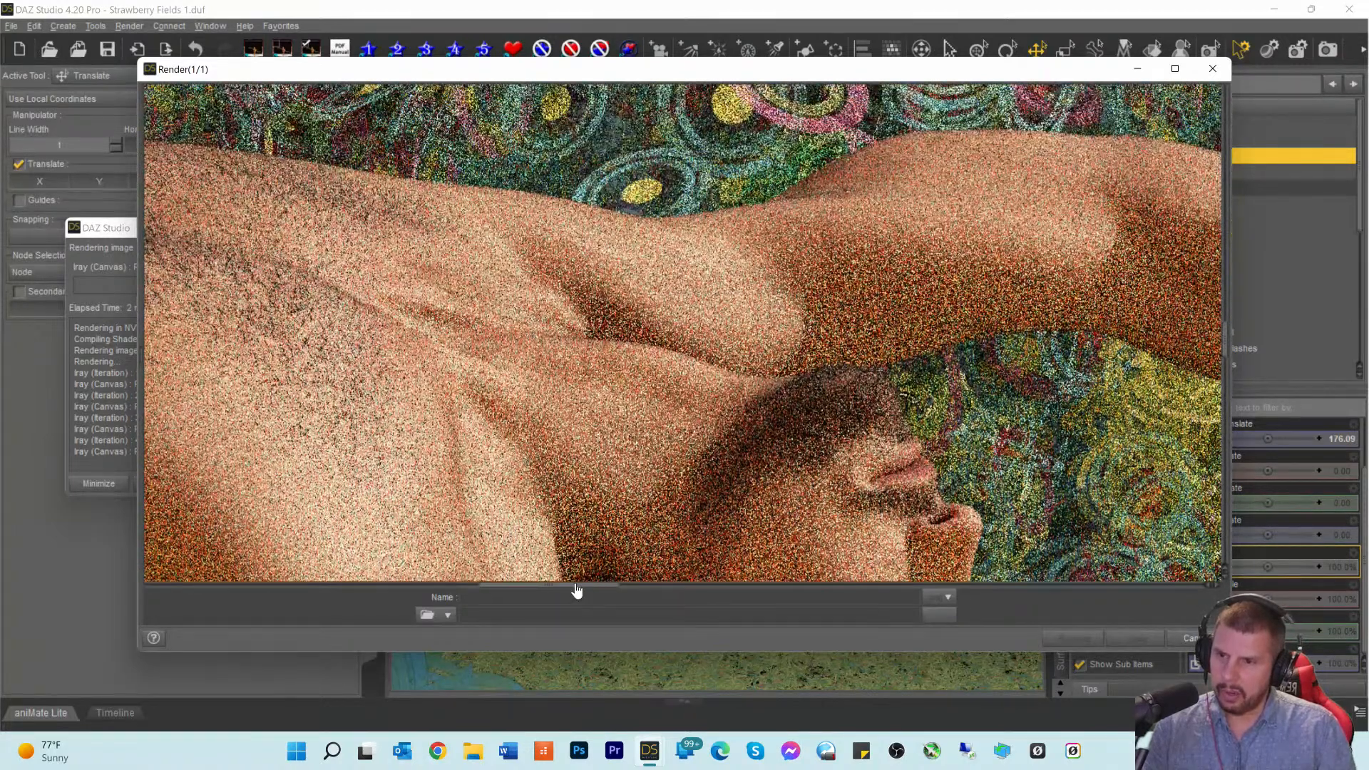
{"action": "left_click_drag", "start_coordinate": [569, 583], "coordinate": [499, 585]}
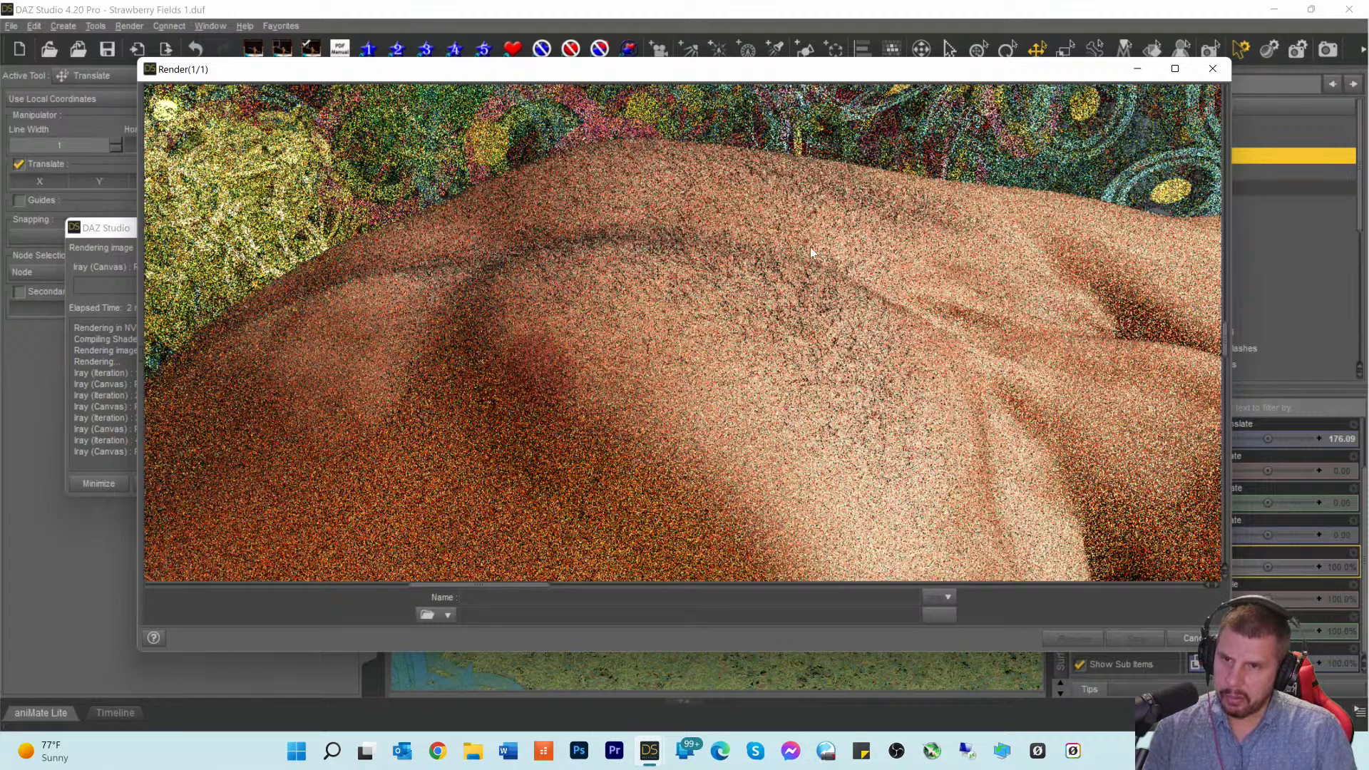
{"action": "scroll", "coordinate": [748, 293], "scroll_direction": "up", "scroll_amount": 4}
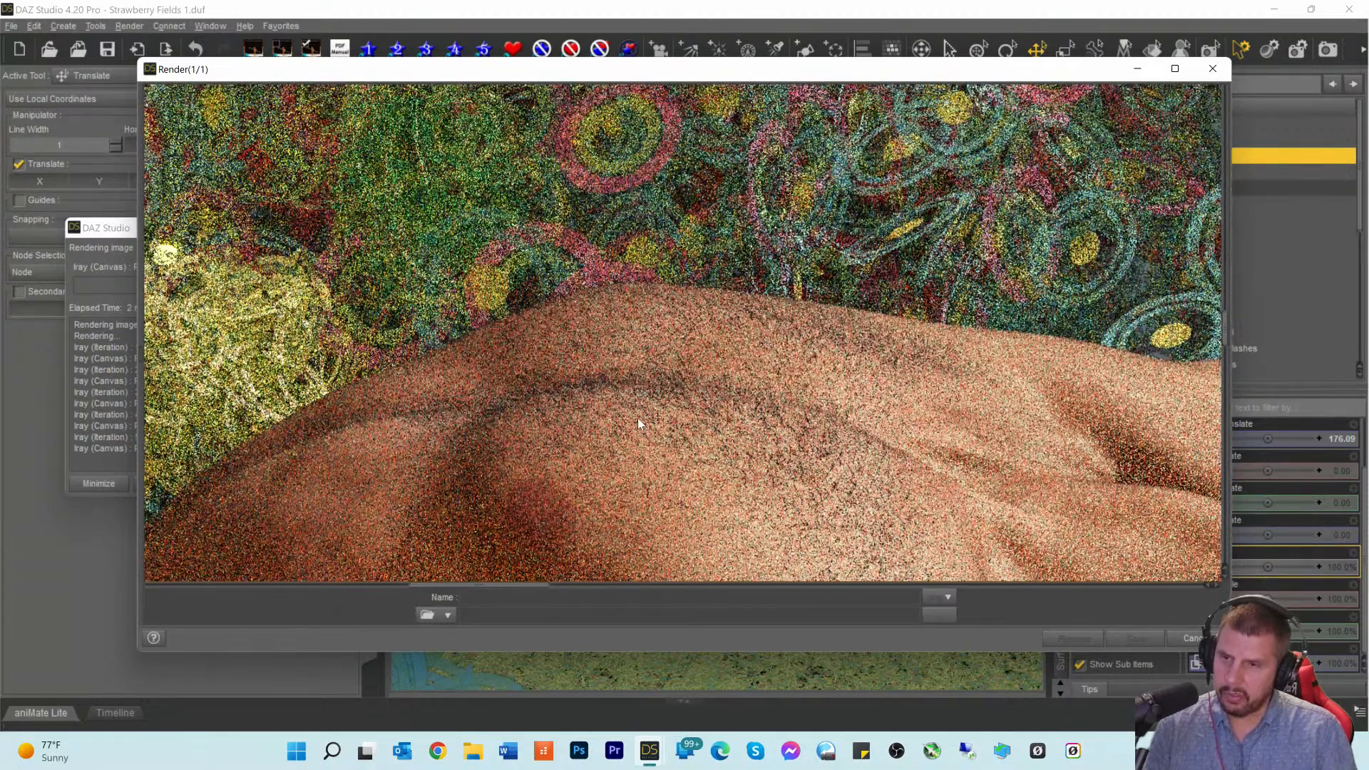
{"action": "scroll", "coordinate": [639, 418], "scroll_direction": "down", "scroll_amount": 3}
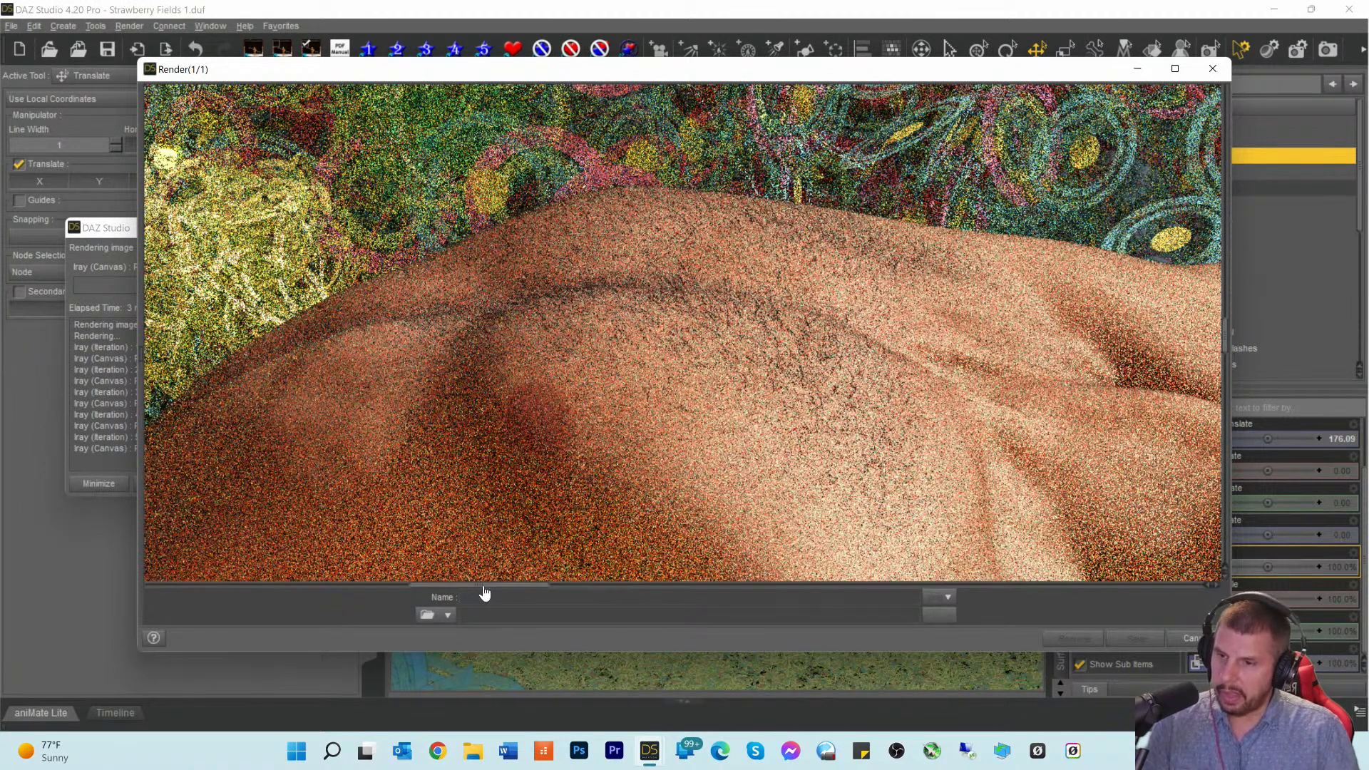
Step: Recheck the standing figure's head and hair, the painted background between the figures and their reaching hands in the render
{"action": "left_click_drag", "start_coordinate": [480, 590], "coordinate": [837, 625]}
{"action": "scroll", "coordinate": [858, 385], "scroll_direction": "up", "scroll_amount": 8}
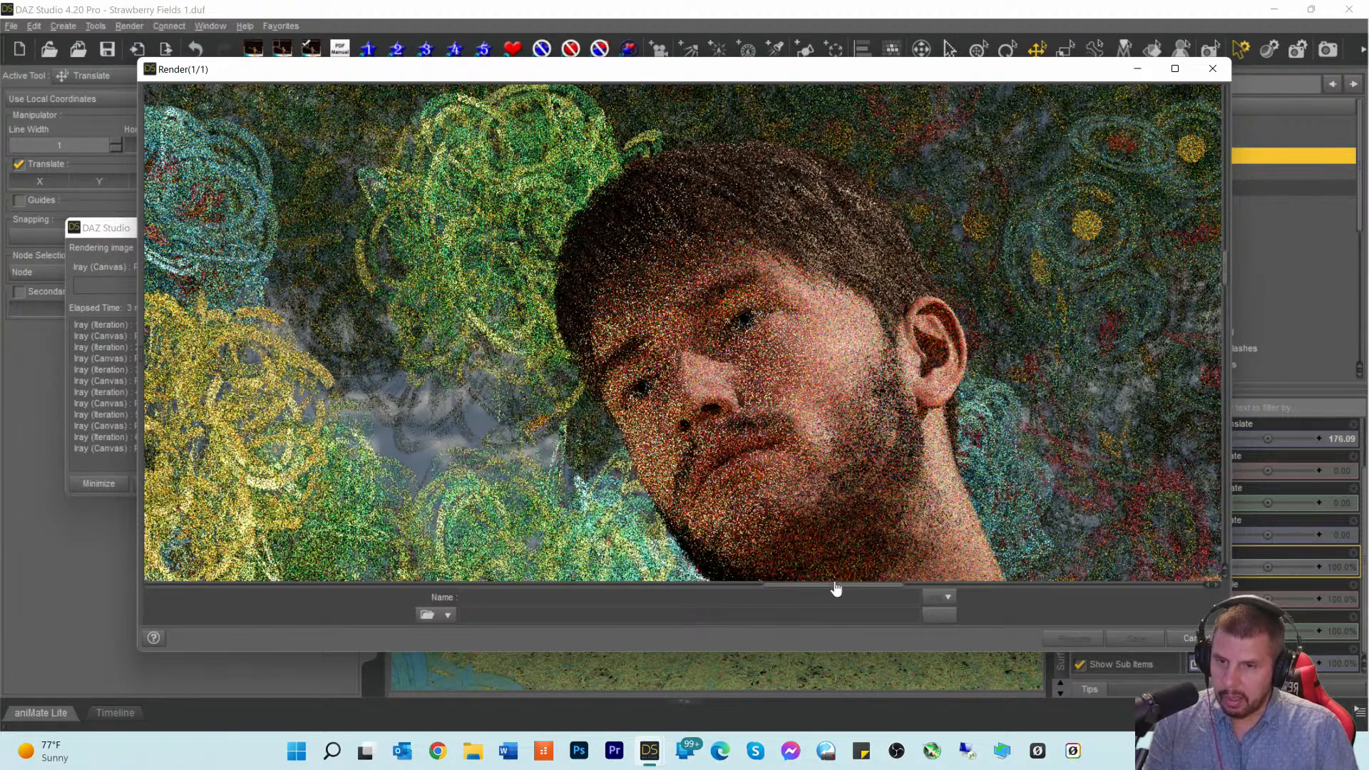
{"action": "left_click_drag", "start_coordinate": [836, 587], "coordinate": [706, 584]}
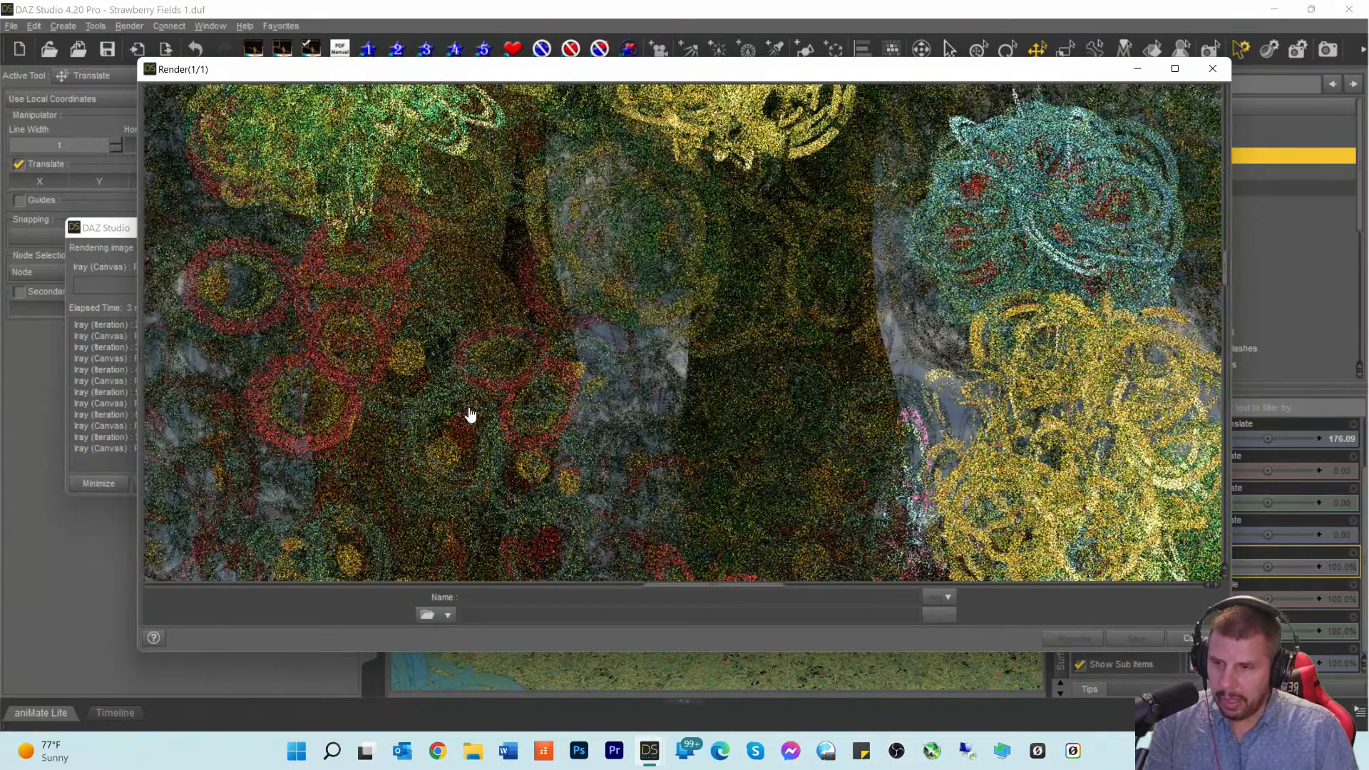
{"action": "scroll", "coordinate": [667, 378], "scroll_direction": "down", "scroll_amount": 10}
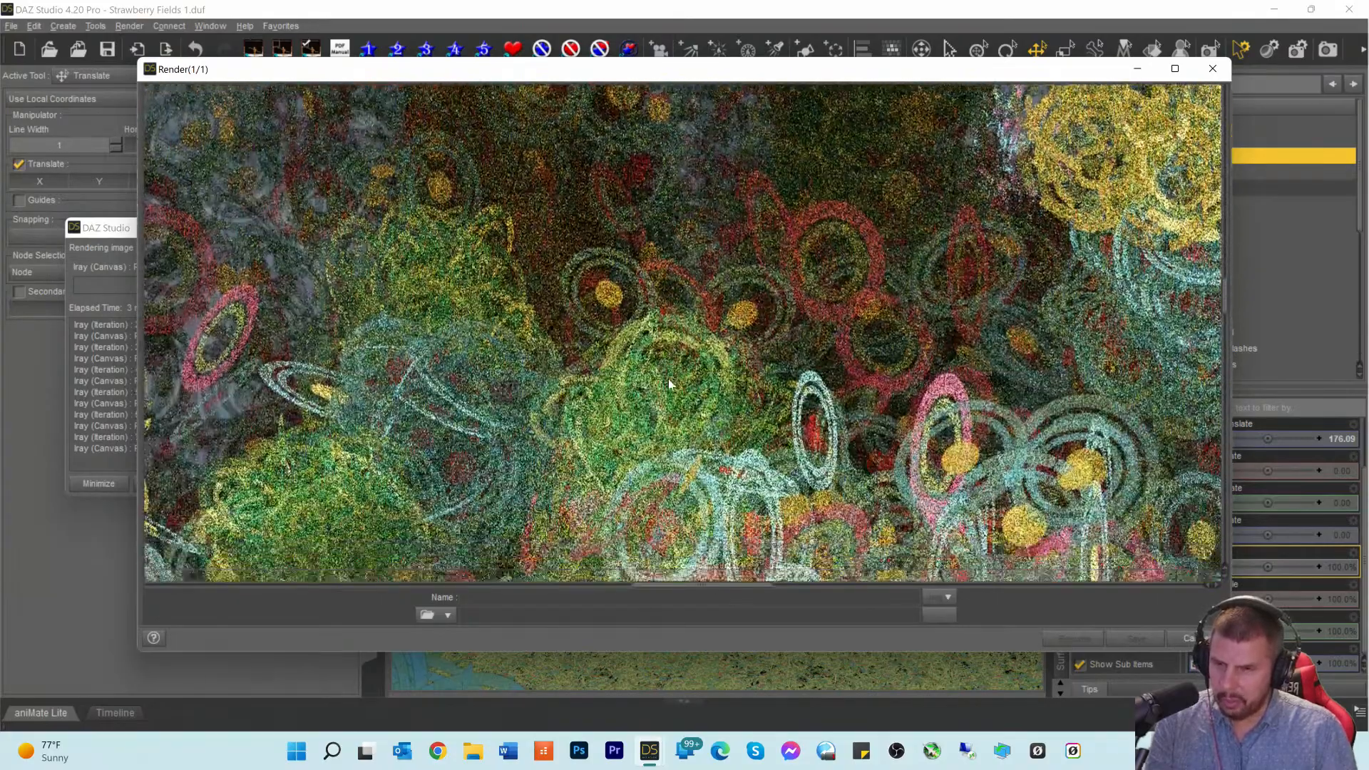
{"action": "scroll", "coordinate": [669, 383], "scroll_direction": "down", "scroll_amount": 10}
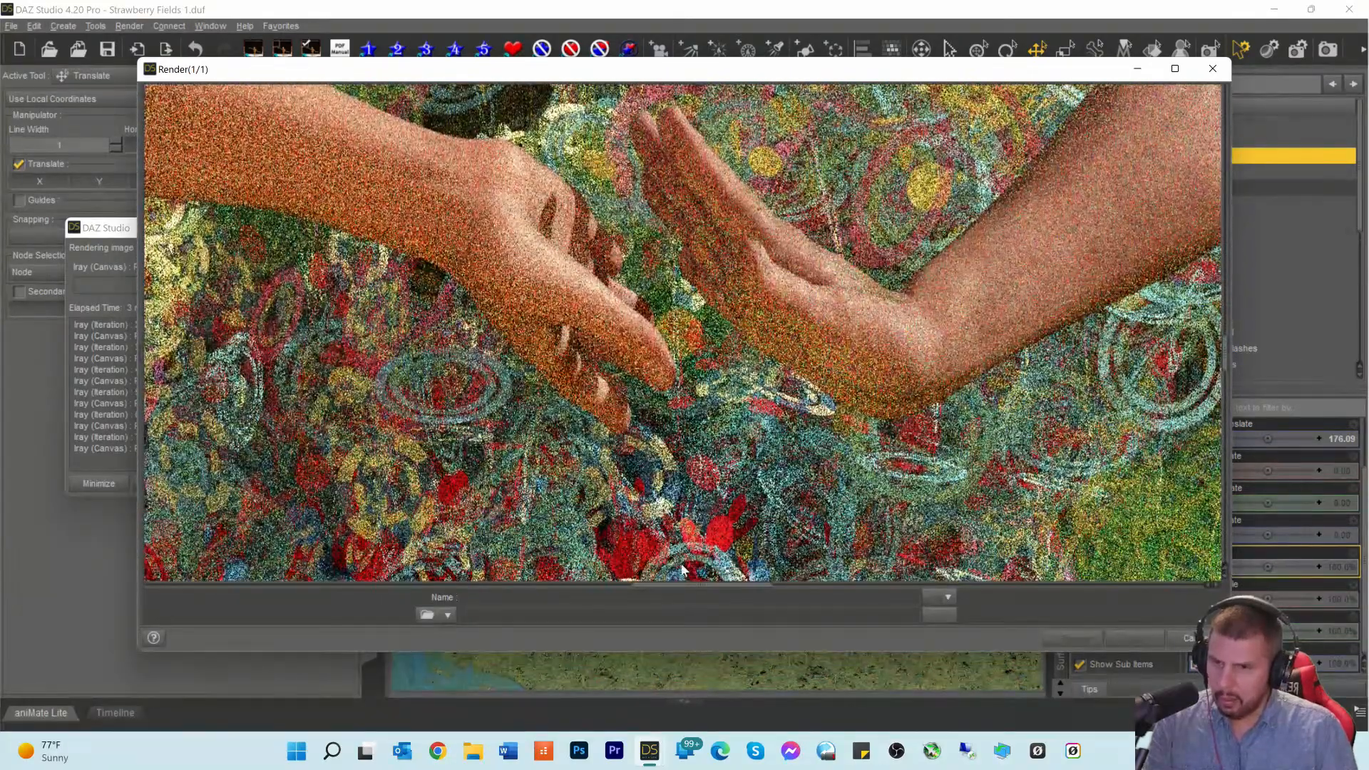
Step: Examine the bent-back figure's beard, face, hair and raised arm in the render
{"action": "left_click_drag", "start_coordinate": [692, 584], "coordinate": [547, 548]}
{"action": "scroll", "coordinate": [614, 395], "scroll_direction": "up", "scroll_amount": 5}
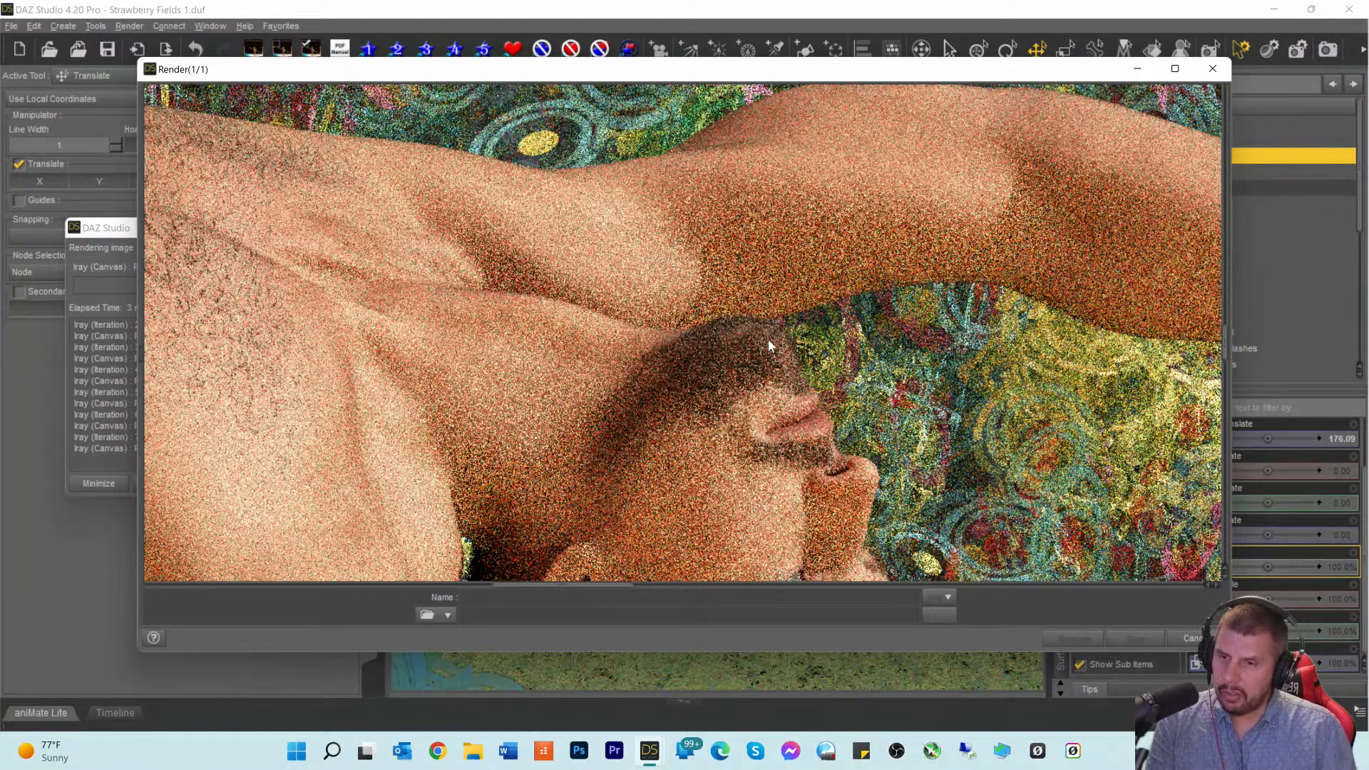
{"action": "scroll", "coordinate": [748, 314], "scroll_direction": "down", "scroll_amount": 3}
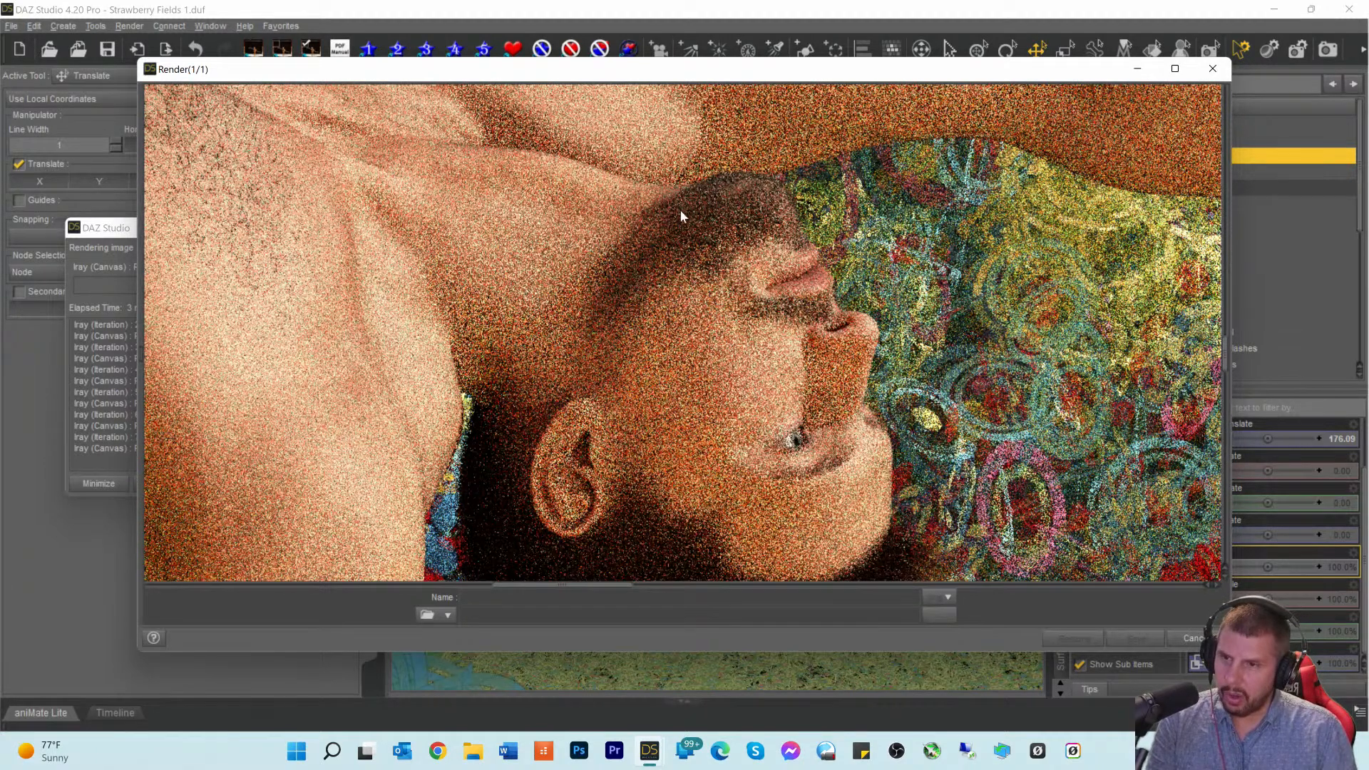
{"action": "scroll", "coordinate": [640, 322], "scroll_direction": "down", "scroll_amount": 3}
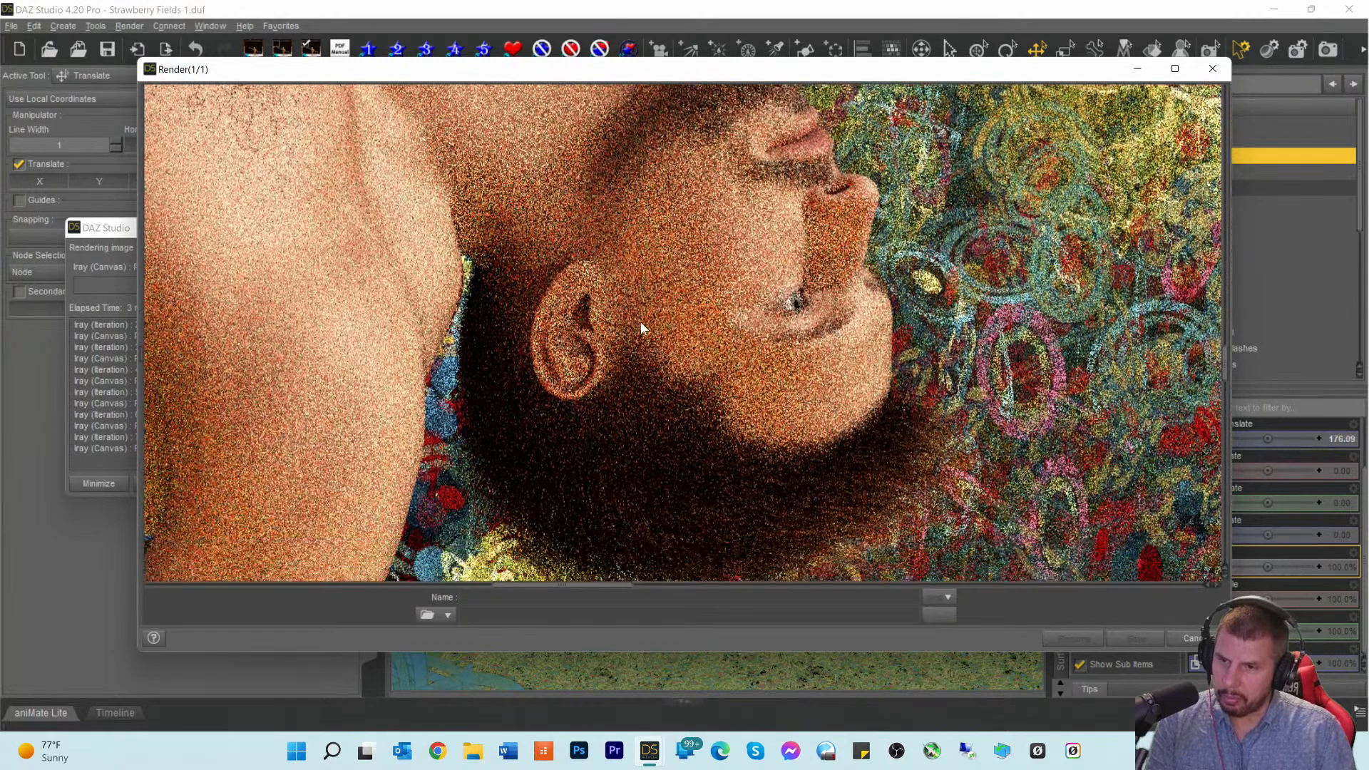
{"action": "scroll", "coordinate": [640, 322], "scroll_direction": "up", "scroll_amount": 3}
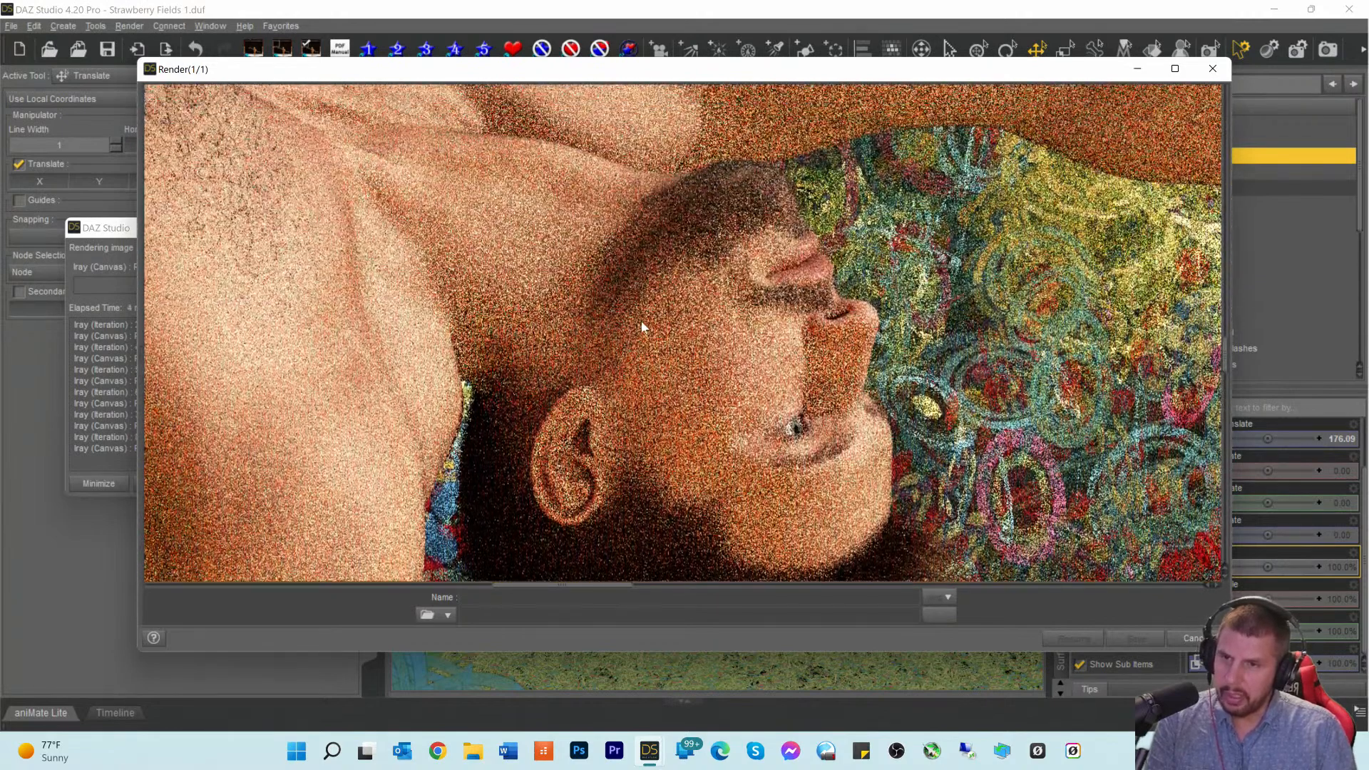
{"action": "scroll", "coordinate": [733, 178], "scroll_direction": "up", "scroll_amount": 1}
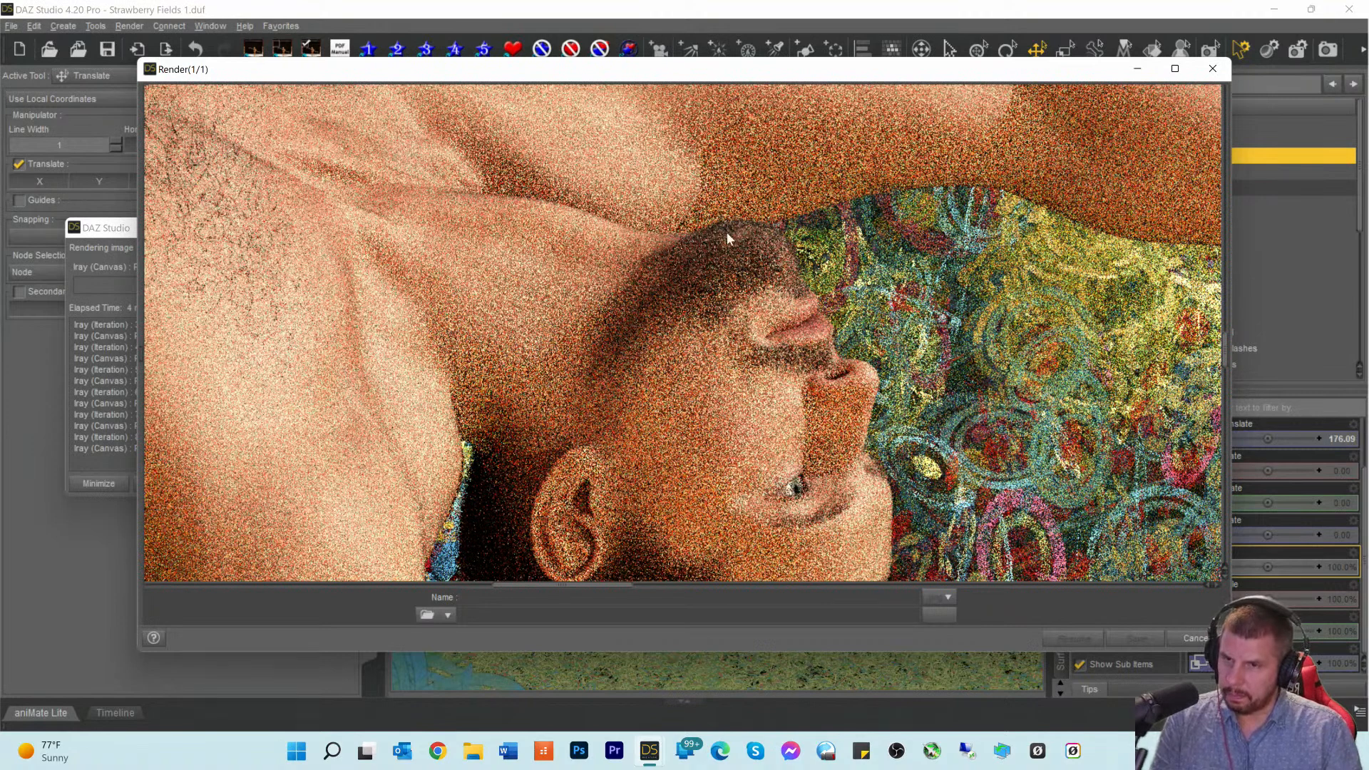
{"action": "scroll", "coordinate": [740, 258], "scroll_direction": "up", "scroll_amount": 3}
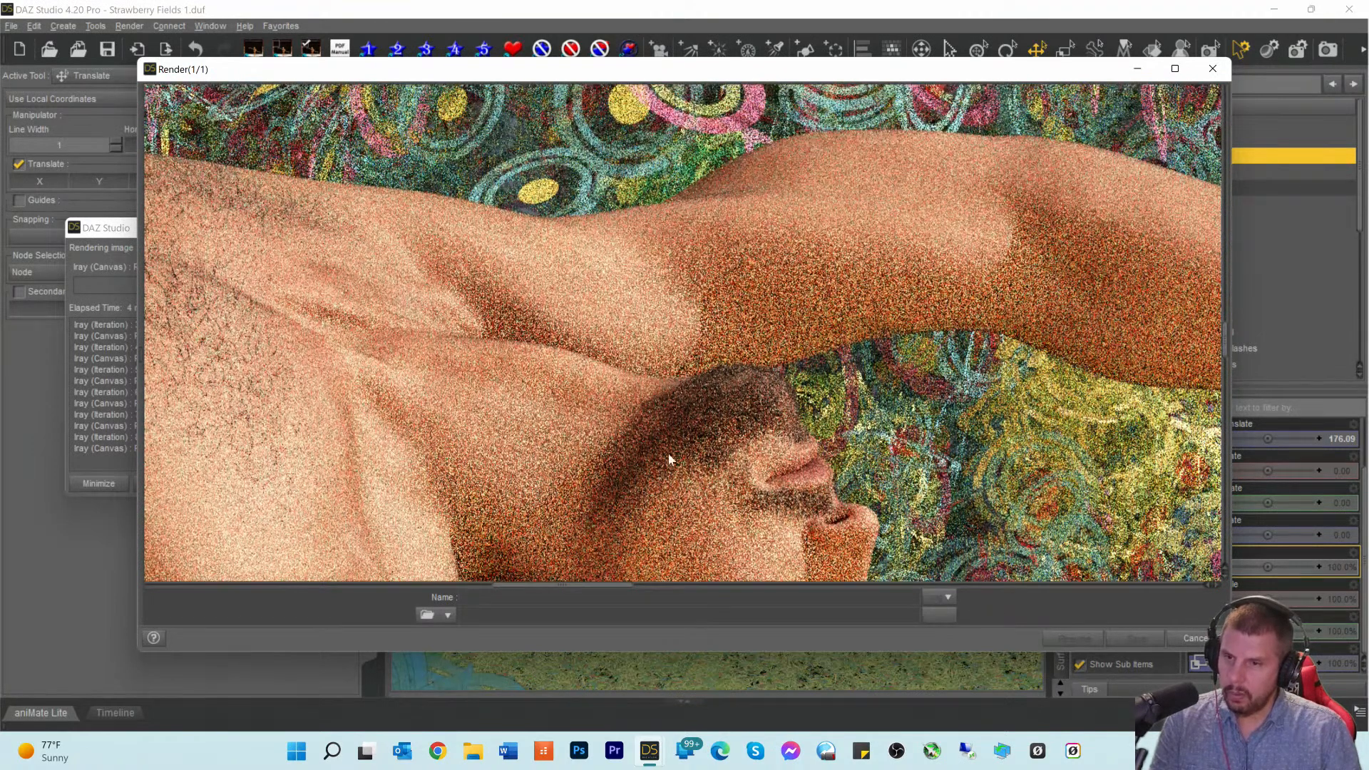
Step: Inspect the standing figure's arm and chest, up to his face and the top of his hair in the render
{"action": "left_click_drag", "start_coordinate": [567, 592], "coordinate": [837, 599]}
{"action": "scroll", "coordinate": [1030, 374], "scroll_direction": "up", "scroll_amount": 4}
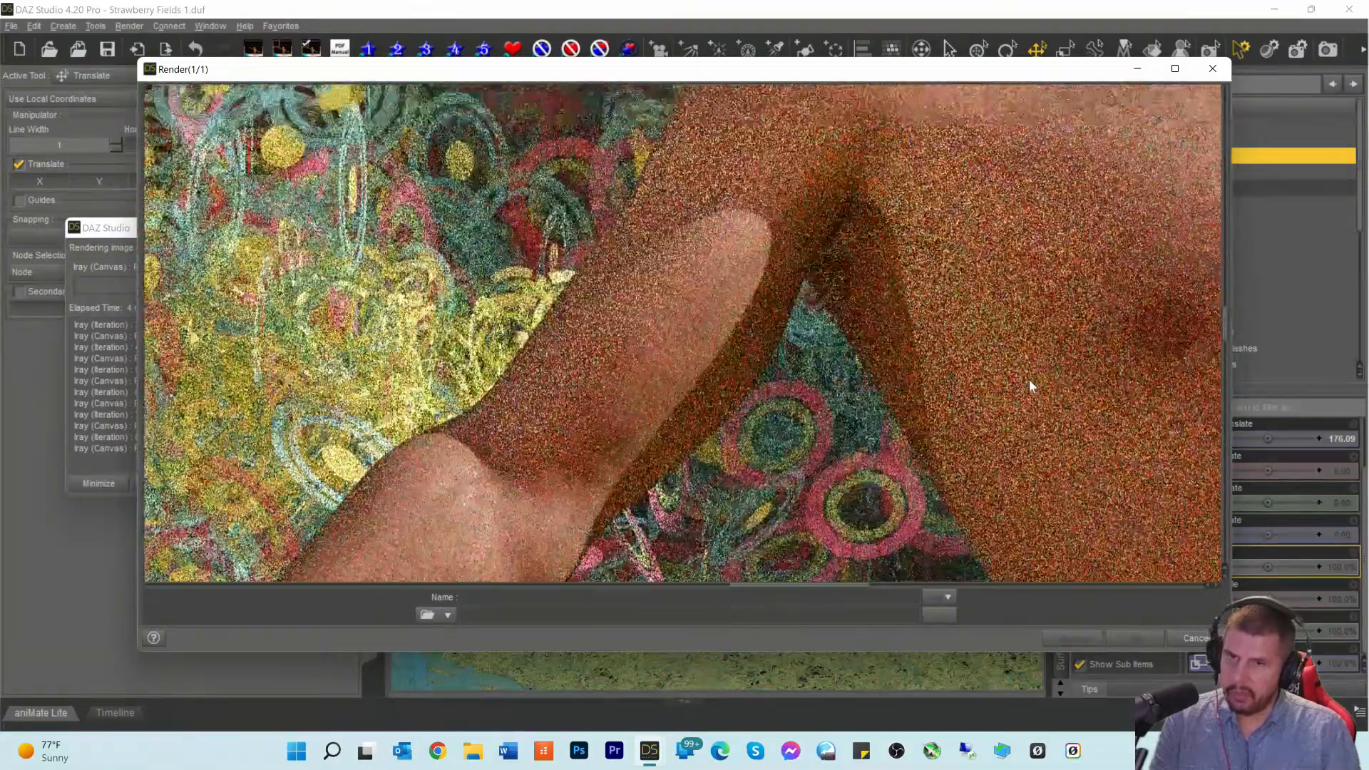
{"action": "scroll", "coordinate": [1029, 374], "scroll_direction": "up", "scroll_amount": 4}
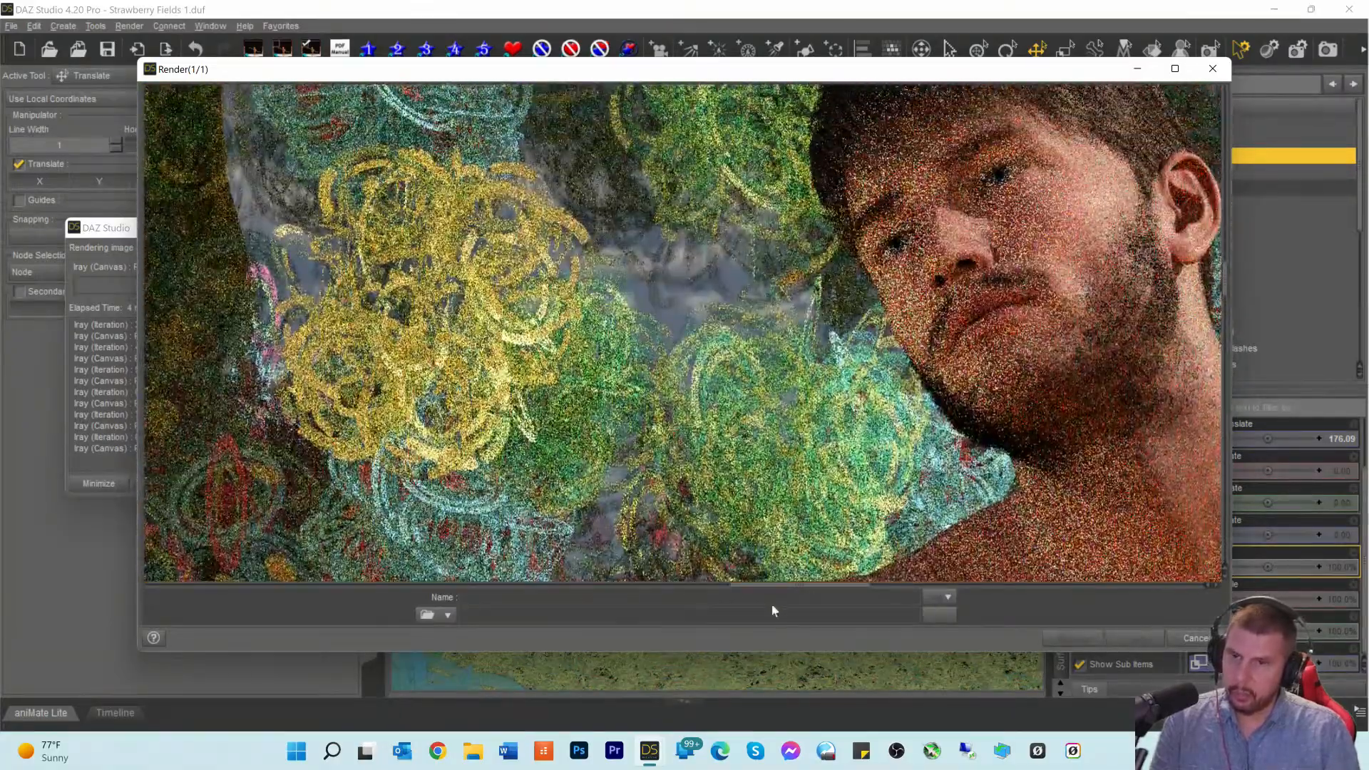
{"action": "left_click_drag", "start_coordinate": [793, 592], "coordinate": [844, 585]}
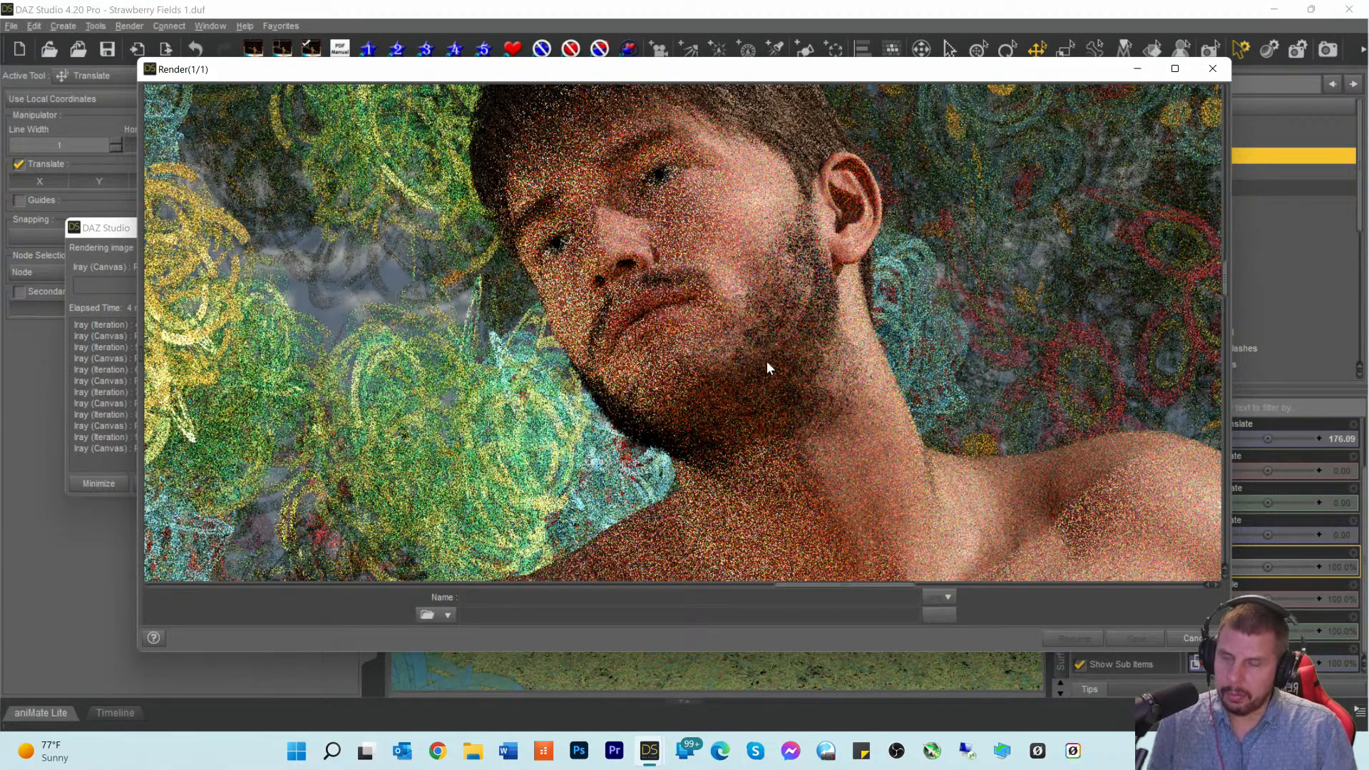
{"action": "scroll", "coordinate": [718, 370], "scroll_direction": "up", "scroll_amount": 5}
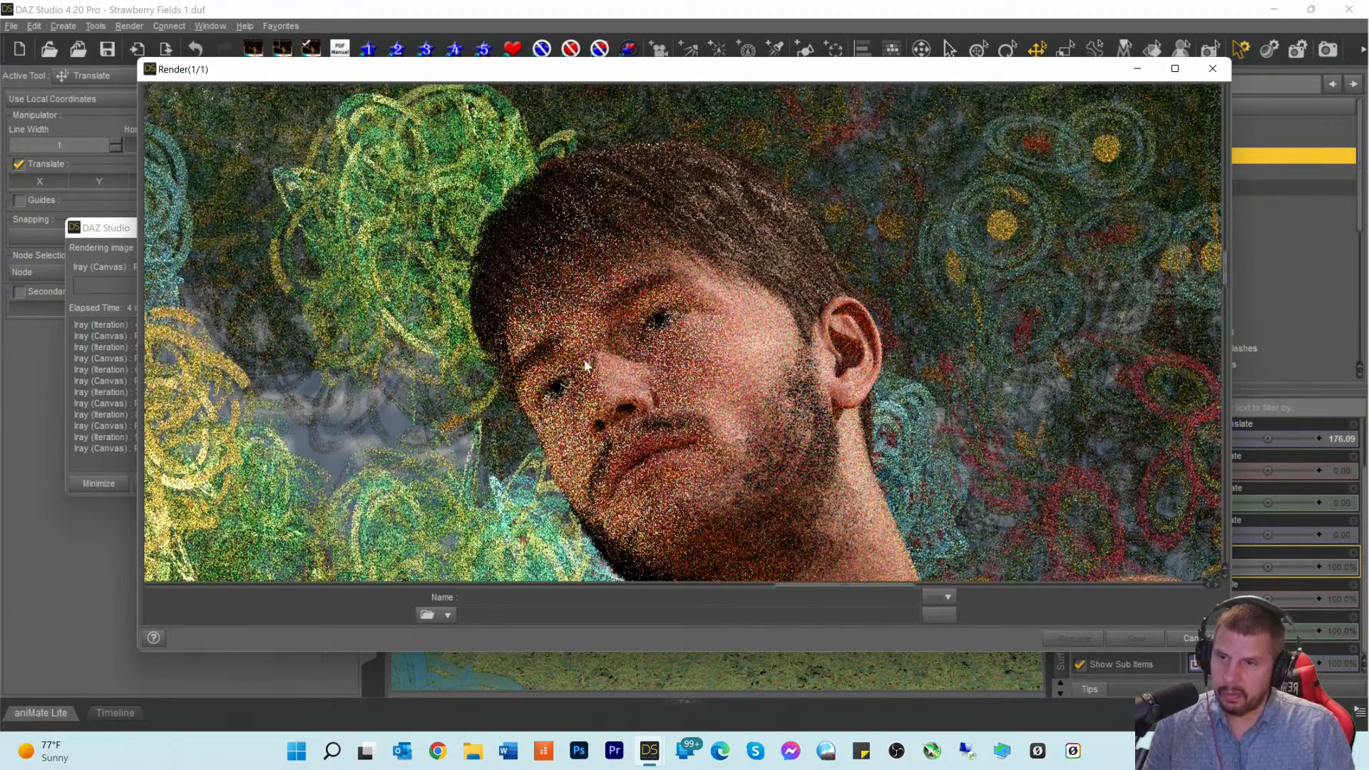
Step: Check the standing figure's hairline, facial skin, beard, neck and shoulders against the painted background in the render
{"action": "scroll", "coordinate": [549, 343], "scroll_direction": "down", "scroll_amount": 10}
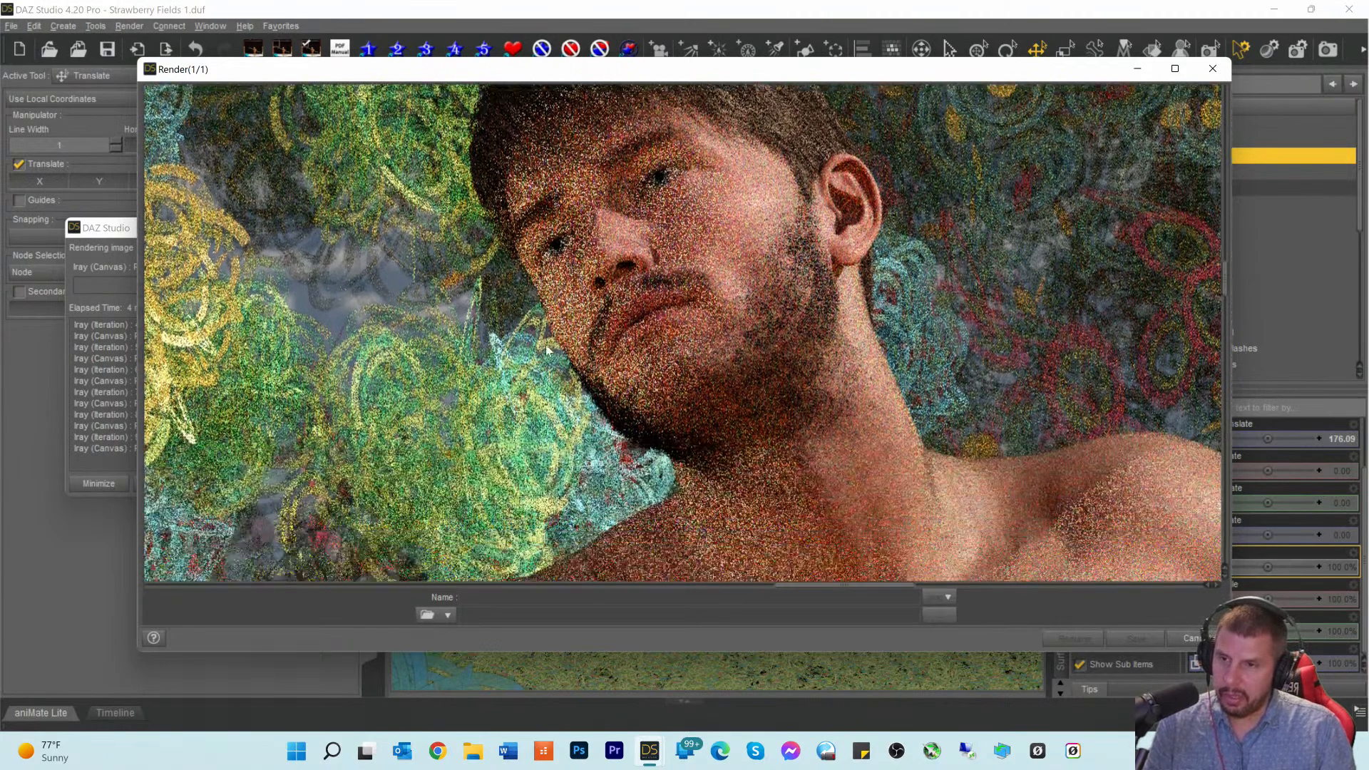
{"action": "scroll", "coordinate": [573, 348], "scroll_direction": "up", "scroll_amount": 5}
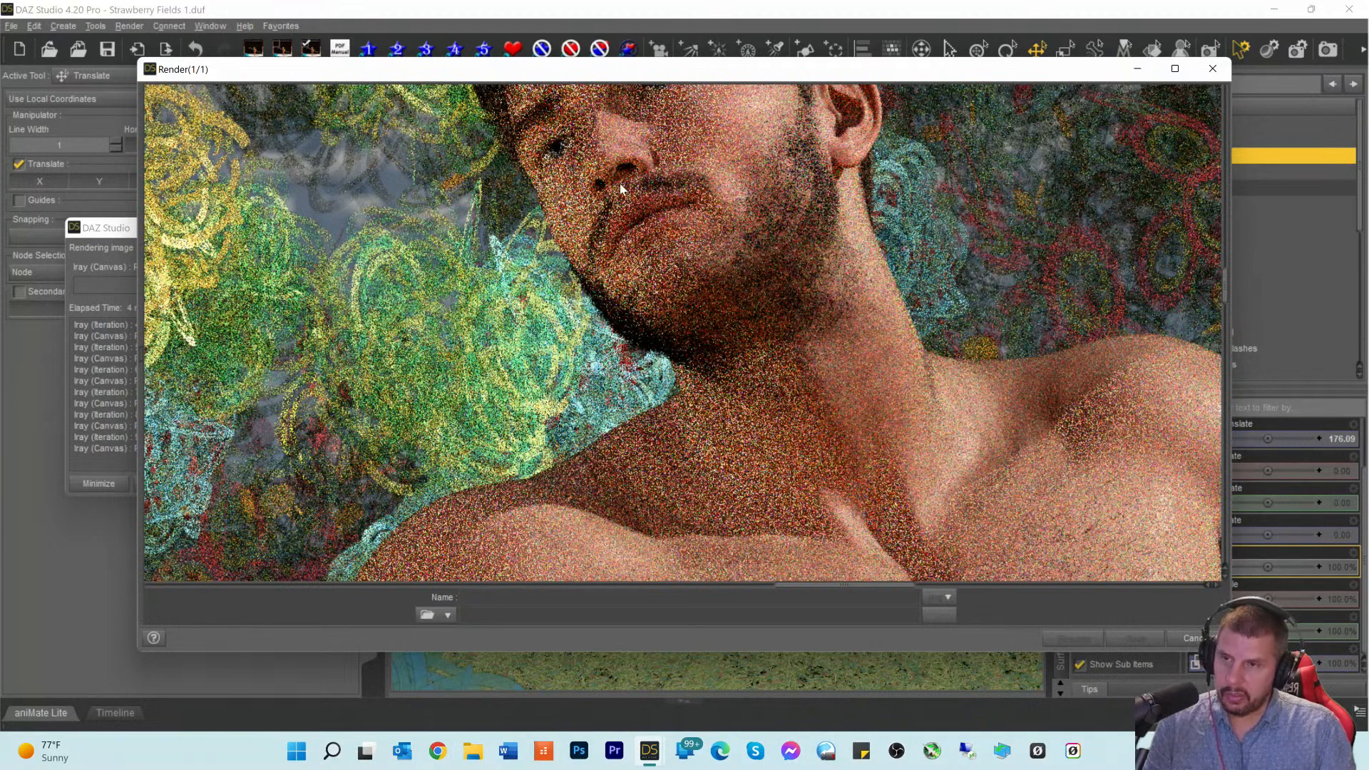
{"action": "scroll", "coordinate": [629, 273], "scroll_direction": "up", "scroll_amount": 3}
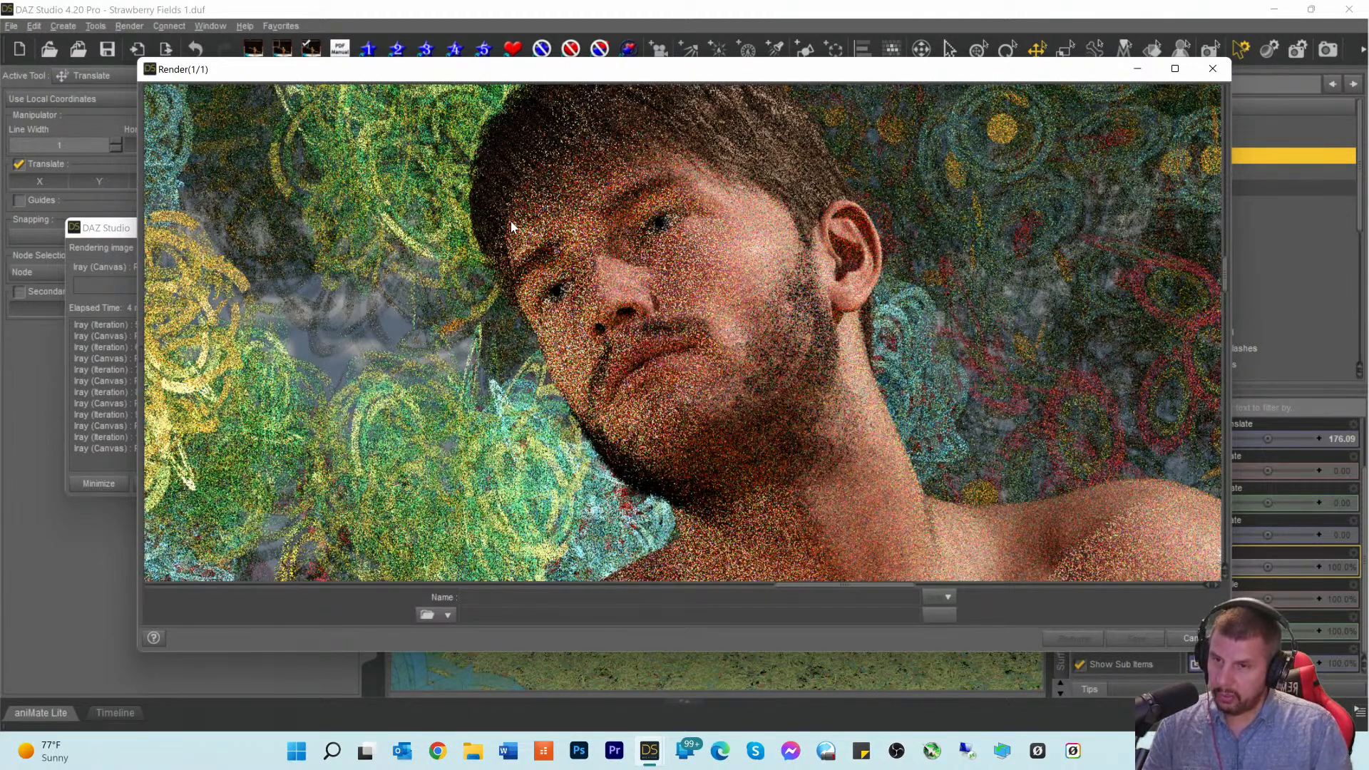
{"action": "scroll", "coordinate": [631, 303], "scroll_direction": "down", "scroll_amount": 6}
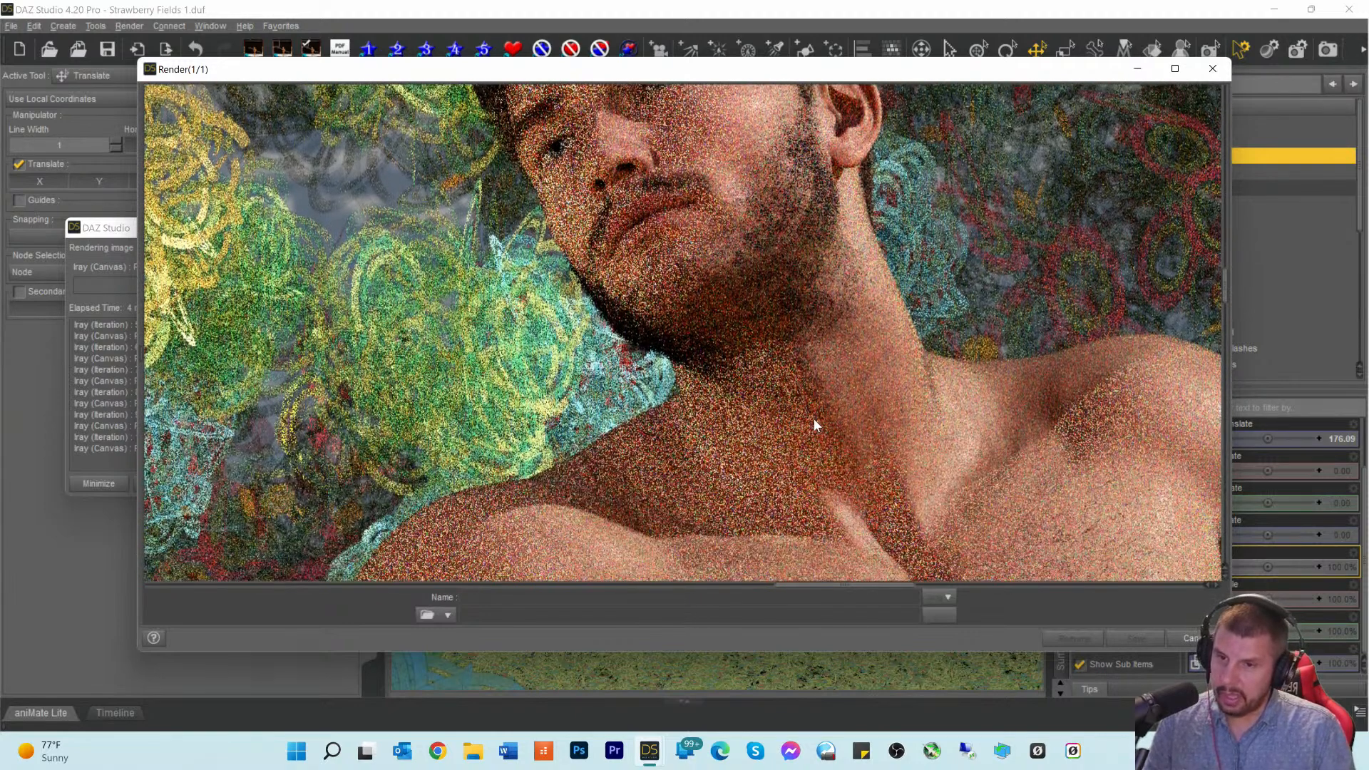
{"action": "scroll", "coordinate": [815, 419], "scroll_direction": "up", "scroll_amount": 2}
{"action": "scroll", "coordinate": [815, 417], "scroll_direction": "up", "scroll_amount": 4}
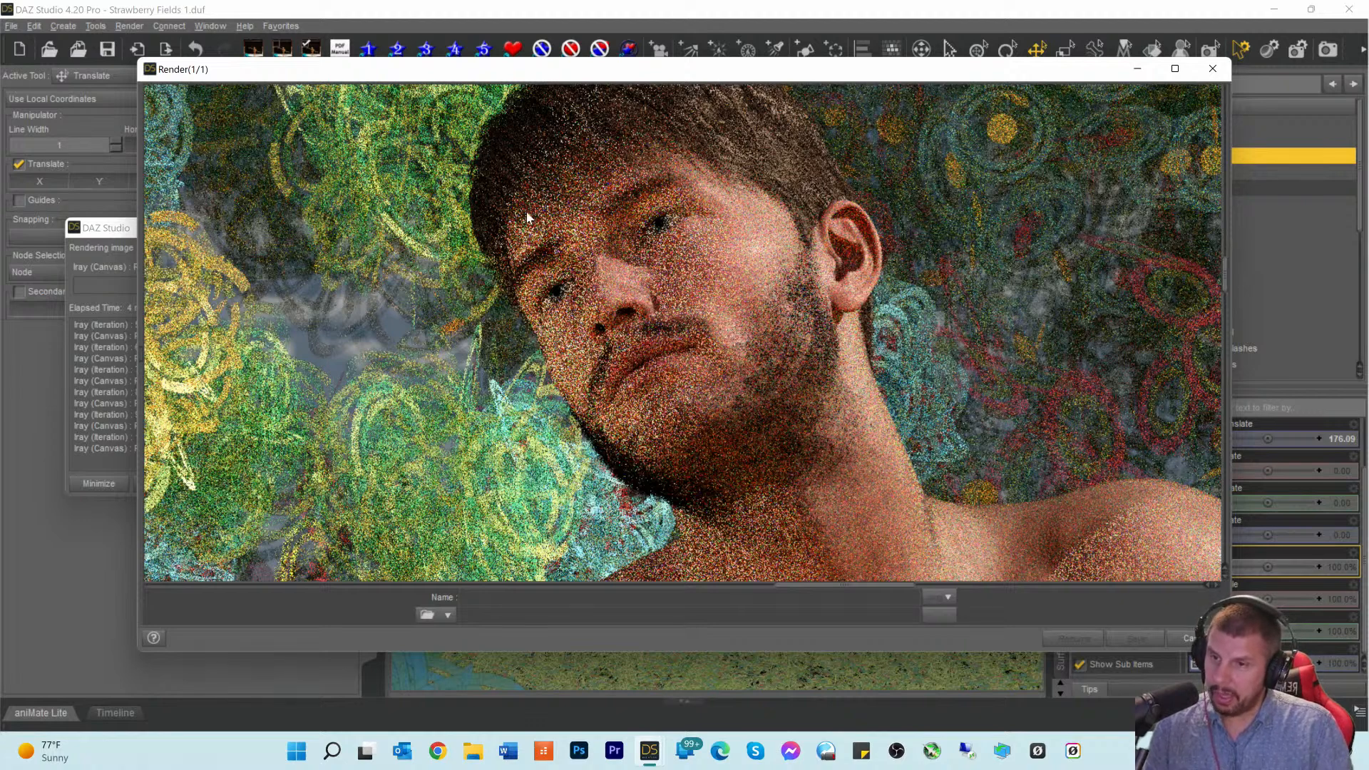
{"action": "scroll", "coordinate": [737, 510], "scroll_direction": "down", "scroll_amount": 3}
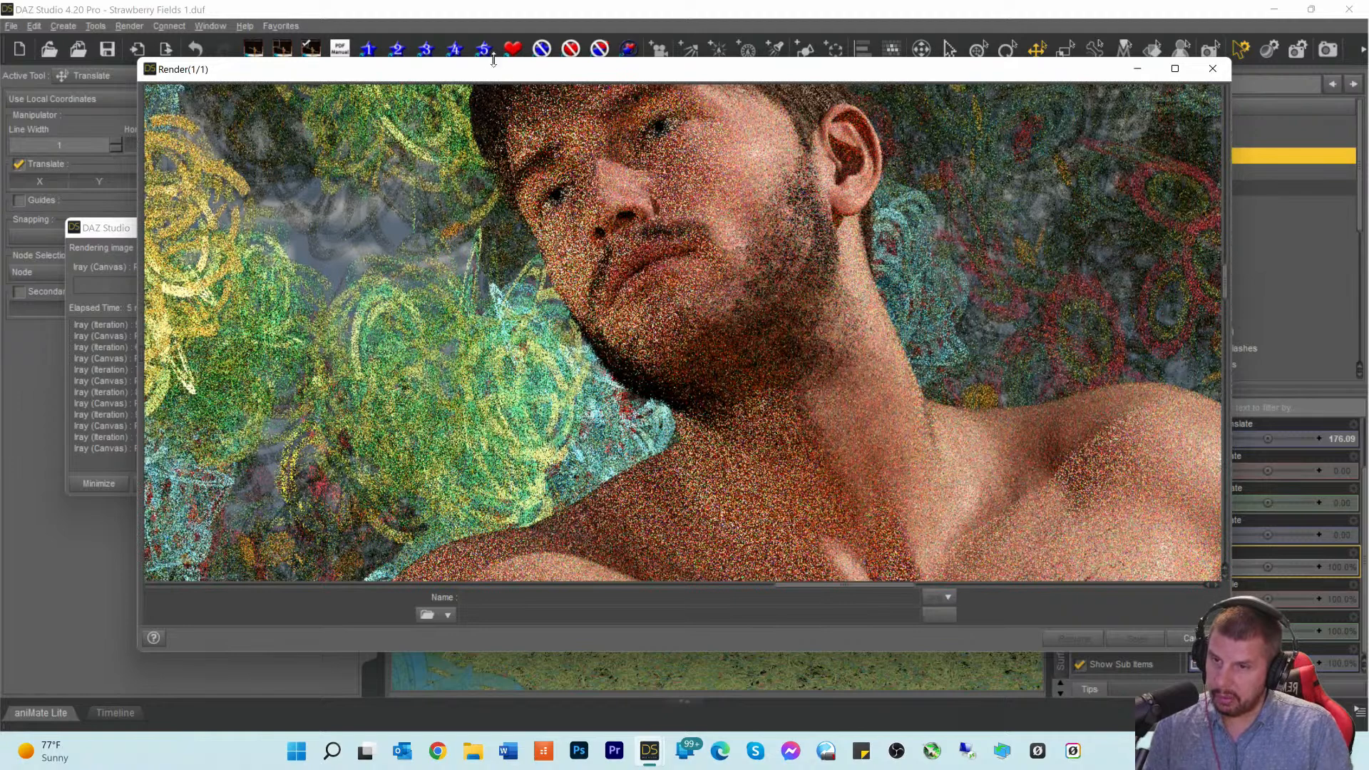
{"action": "scroll", "coordinate": [532, 213], "scroll_direction": "up", "scroll_amount": 4}
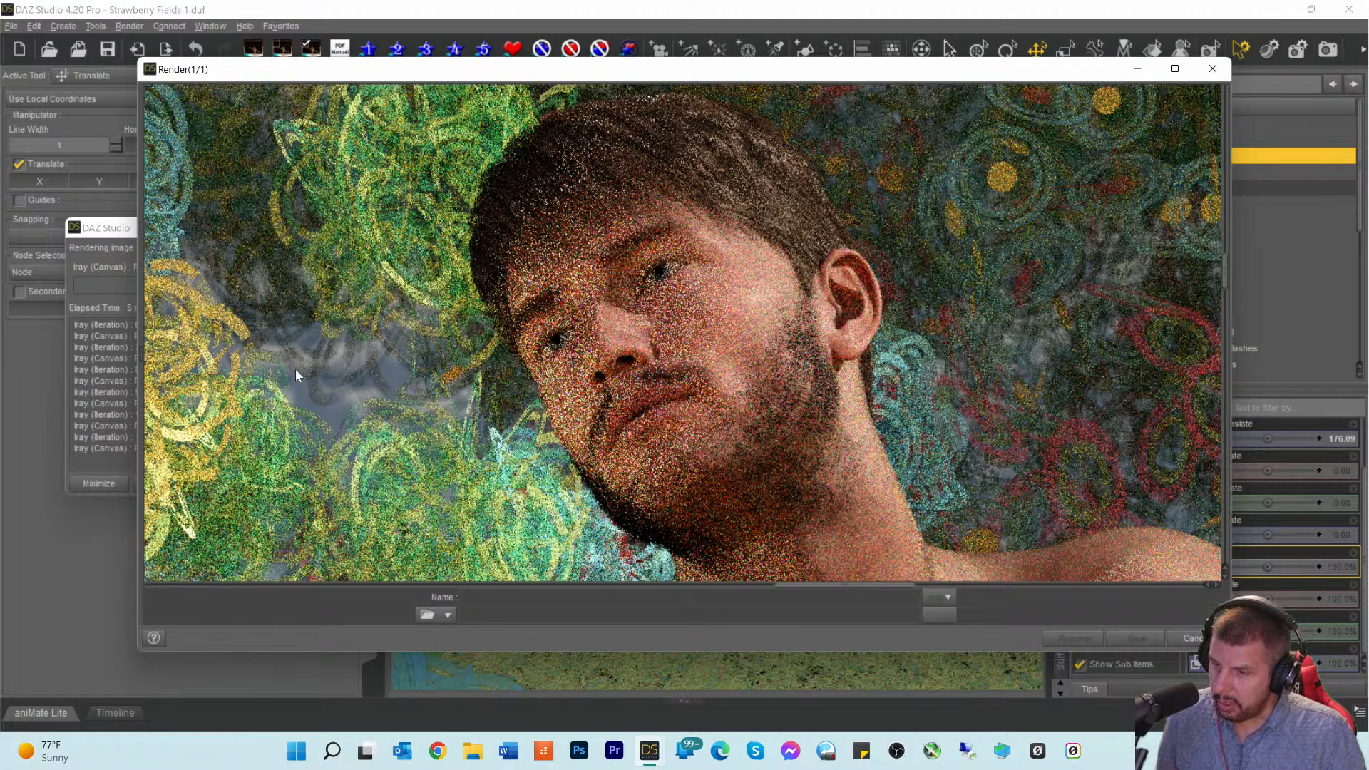
Step: Examine the painted foliage and dark background around and above the standing figure's head in the render
{"action": "scroll", "coordinate": [354, 380], "scroll_direction": "up", "scroll_amount": 3}
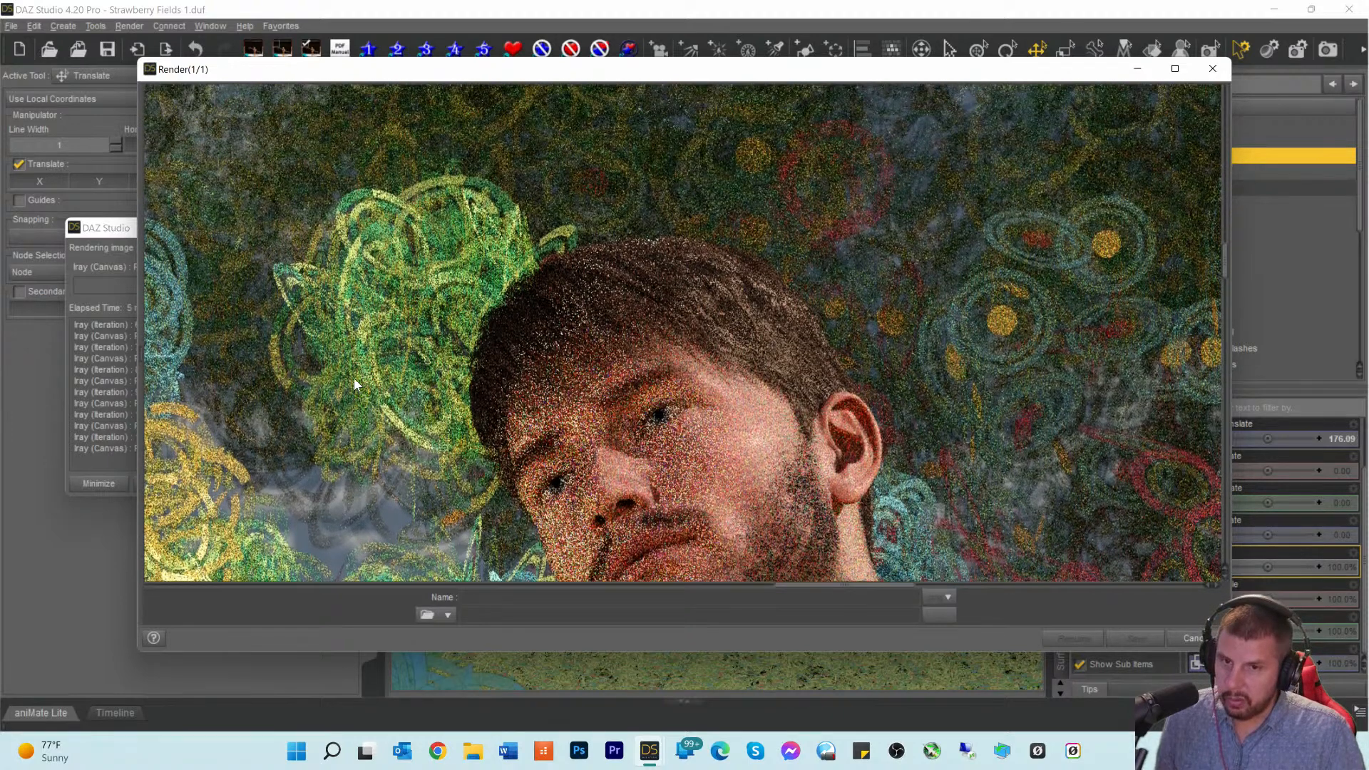
{"action": "scroll", "coordinate": [349, 371], "scroll_direction": "down", "scroll_amount": 1}
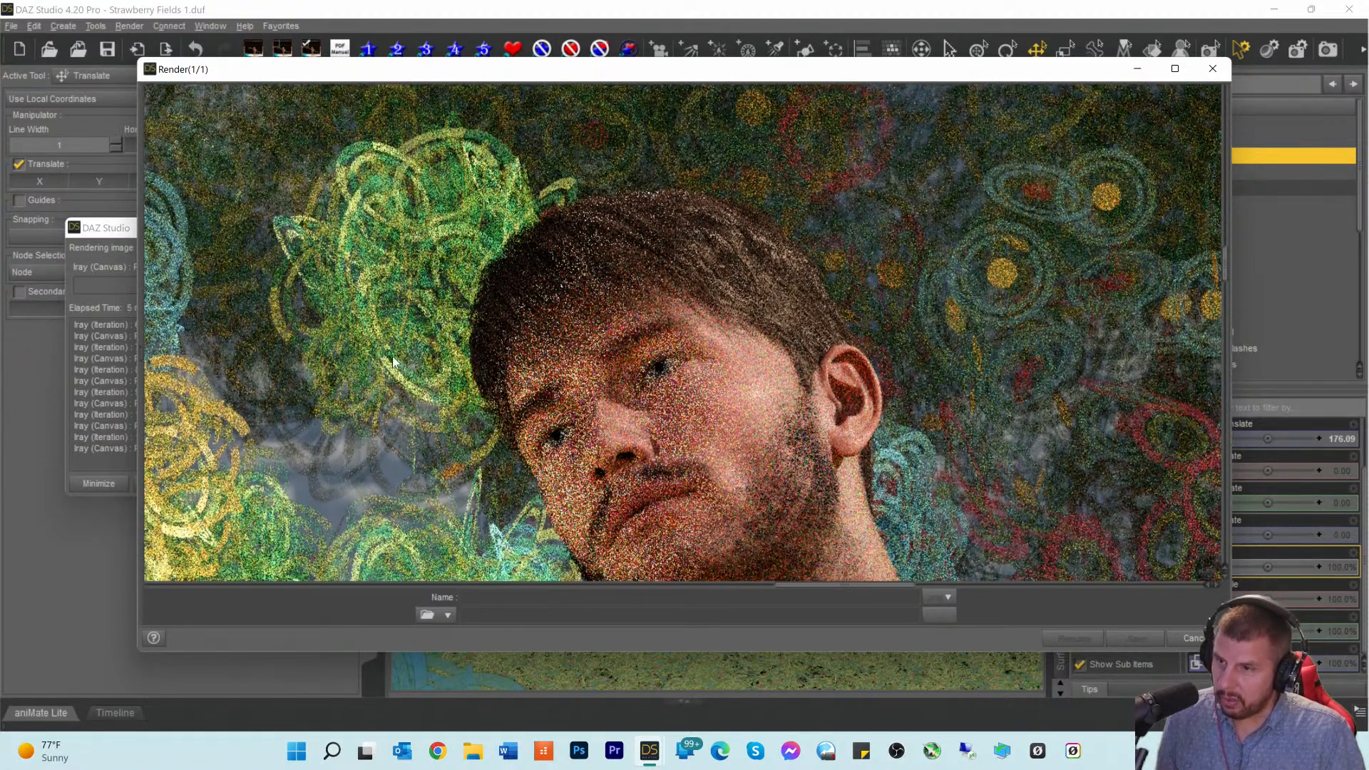
{"action": "scroll", "coordinate": [332, 308], "scroll_direction": "up", "scroll_amount": 3}
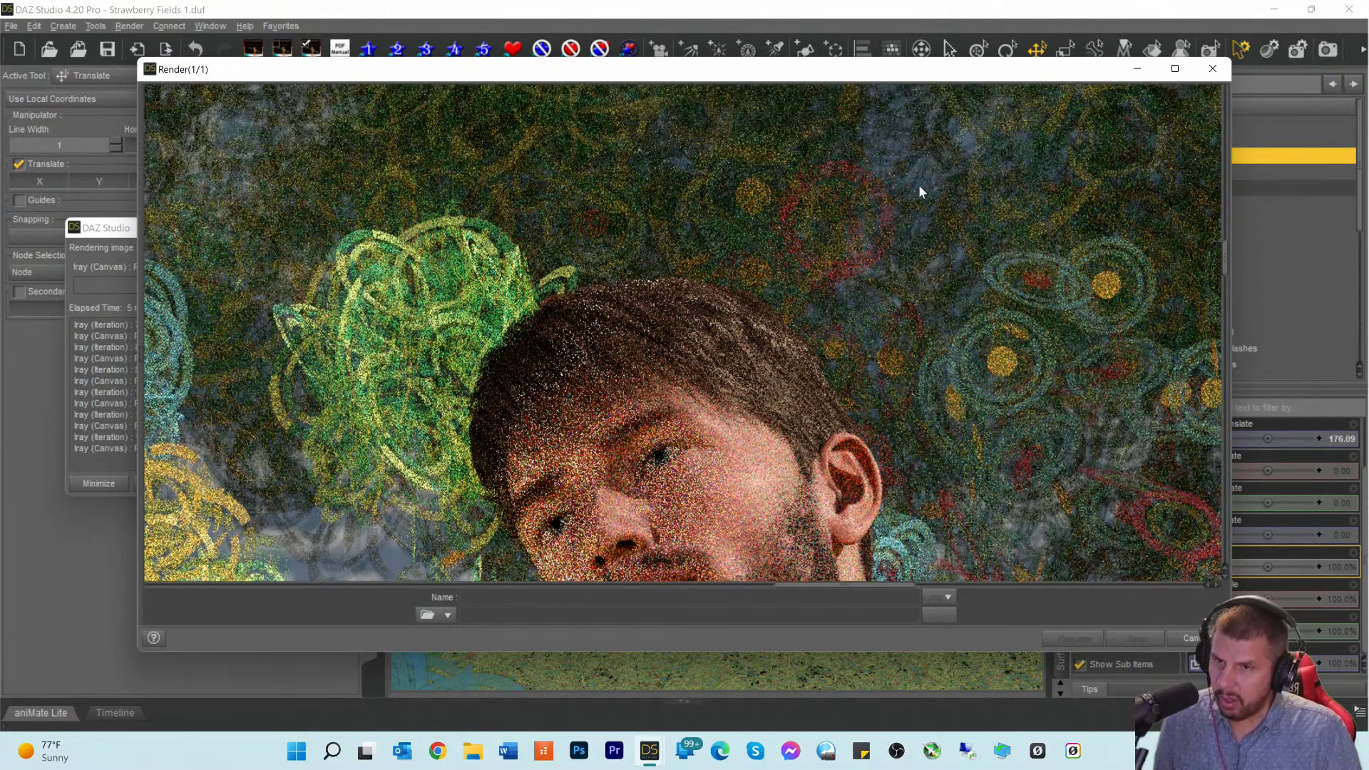
{"action": "scroll", "coordinate": [1073, 356], "scroll_direction": "up", "scroll_amount": 6}
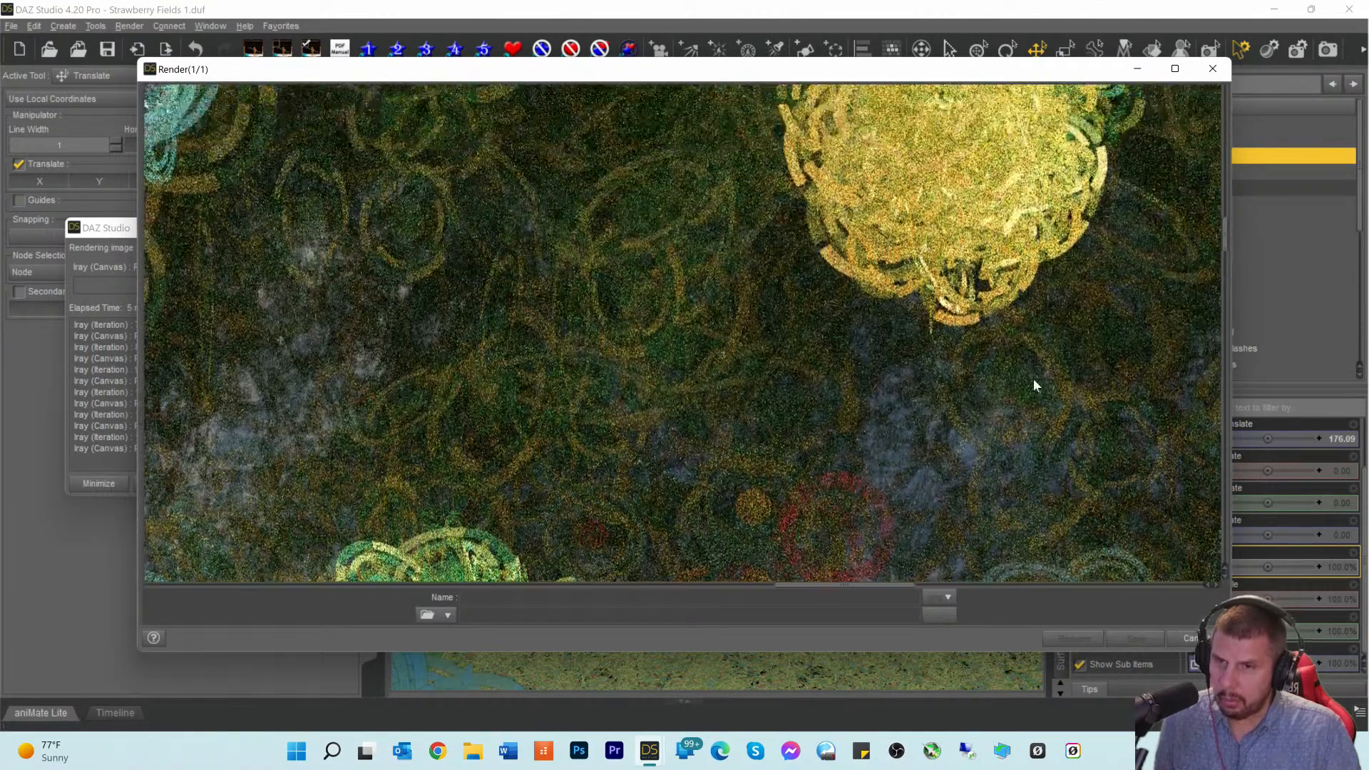
{"action": "scroll", "coordinate": [635, 275], "scroll_direction": "up", "scroll_amount": 10}
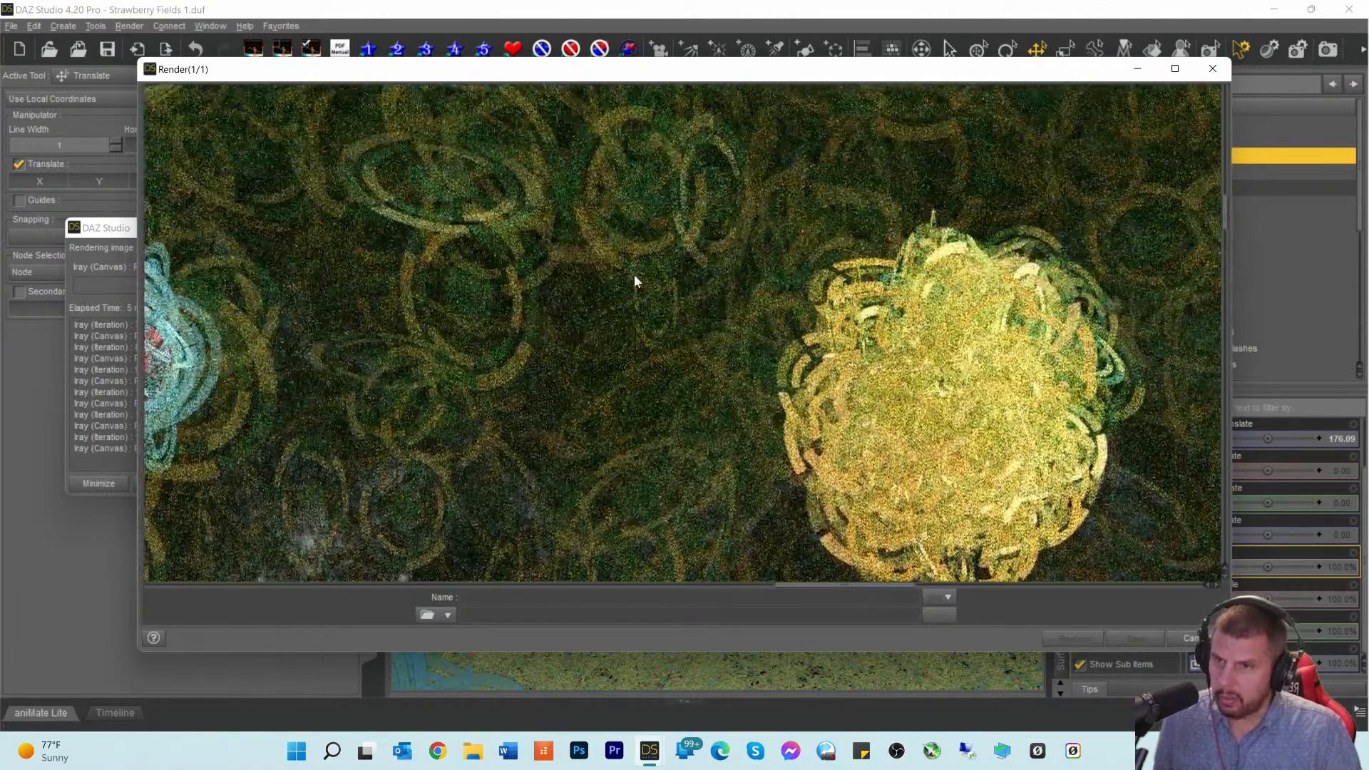
{"action": "scroll", "coordinate": [634, 275], "scroll_direction": "up", "scroll_amount": 8}
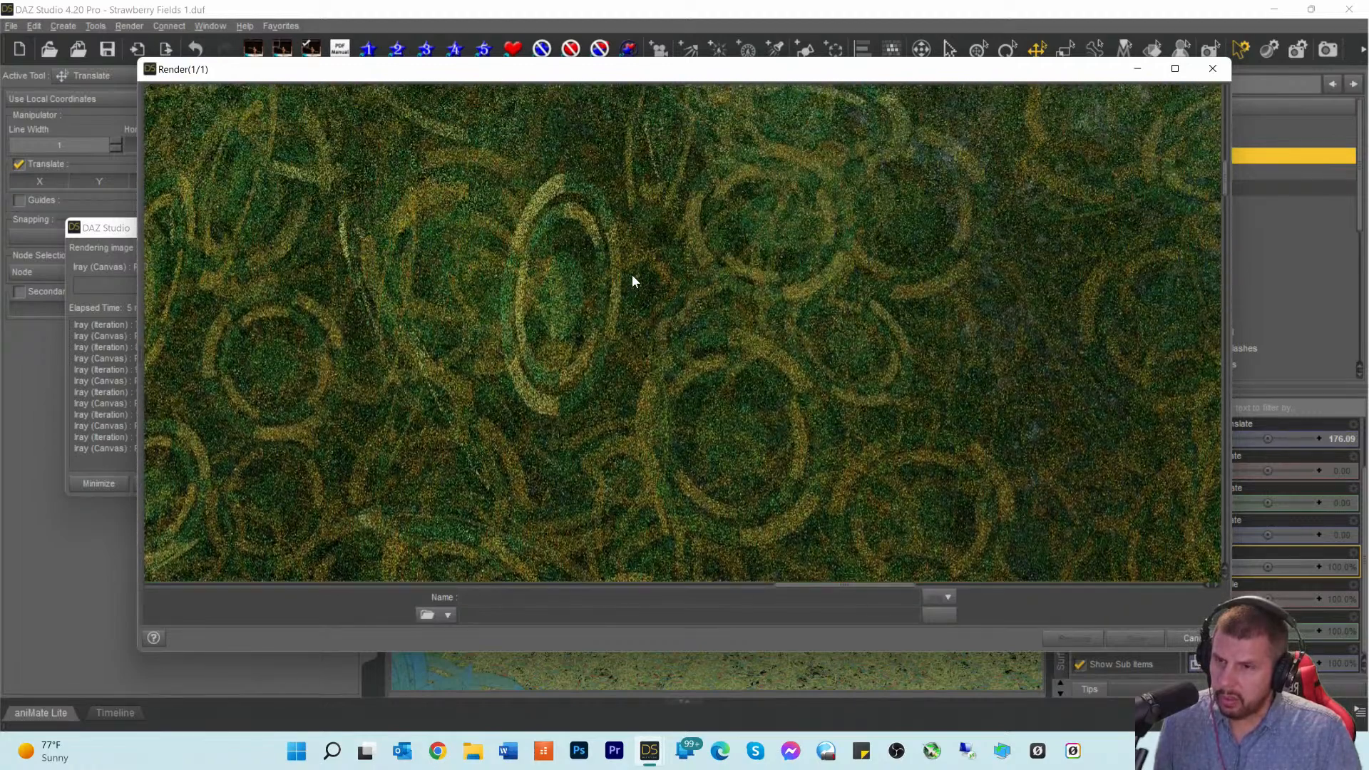
{"action": "scroll", "coordinate": [631, 275], "scroll_direction": "down", "scroll_amount": 5}
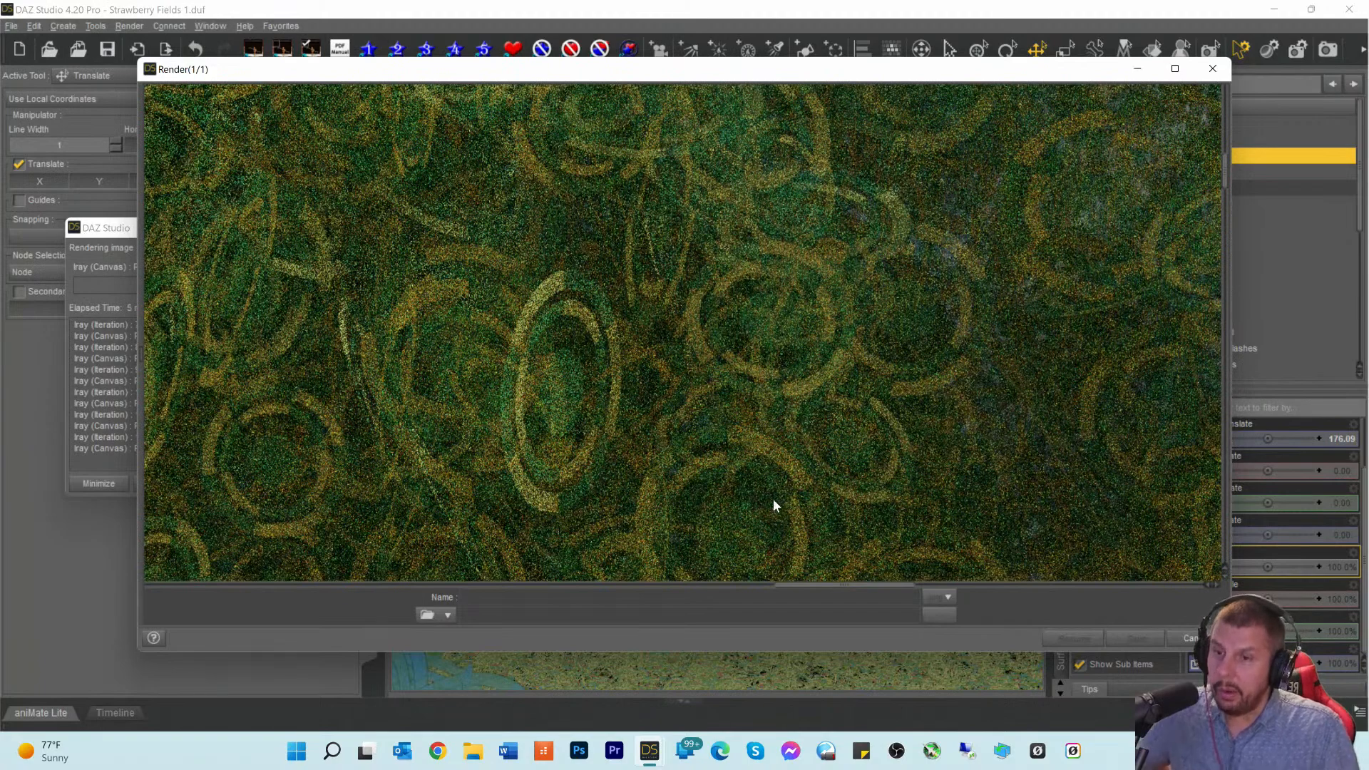
Step: Inspect the painted background between the two figures from the treetops down to their reaching hands
{"action": "left_click_drag", "start_coordinate": [842, 593], "coordinate": [677, 589]}
{"action": "scroll", "coordinate": [461, 345], "scroll_direction": "down", "scroll_amount": 5}
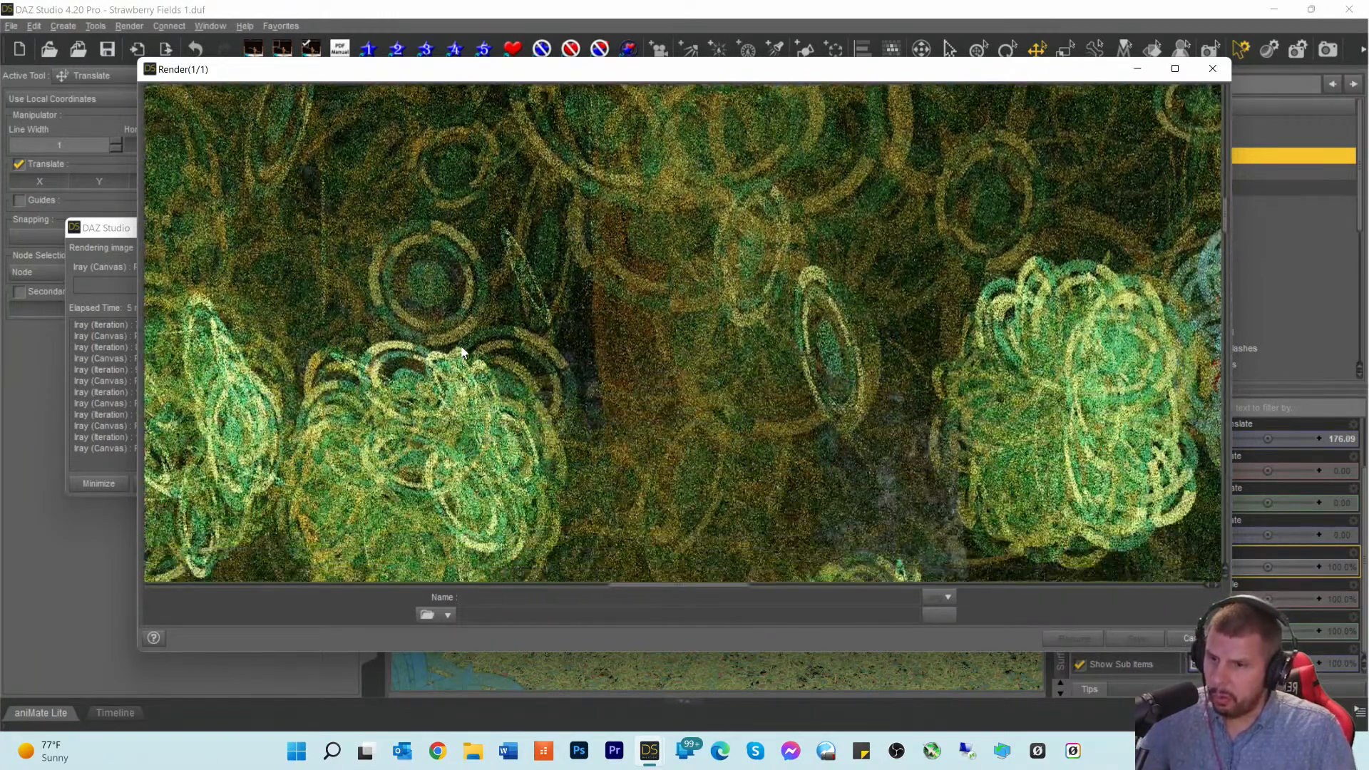
{"action": "scroll", "coordinate": [414, 347], "scroll_direction": "down", "scroll_amount": 8}
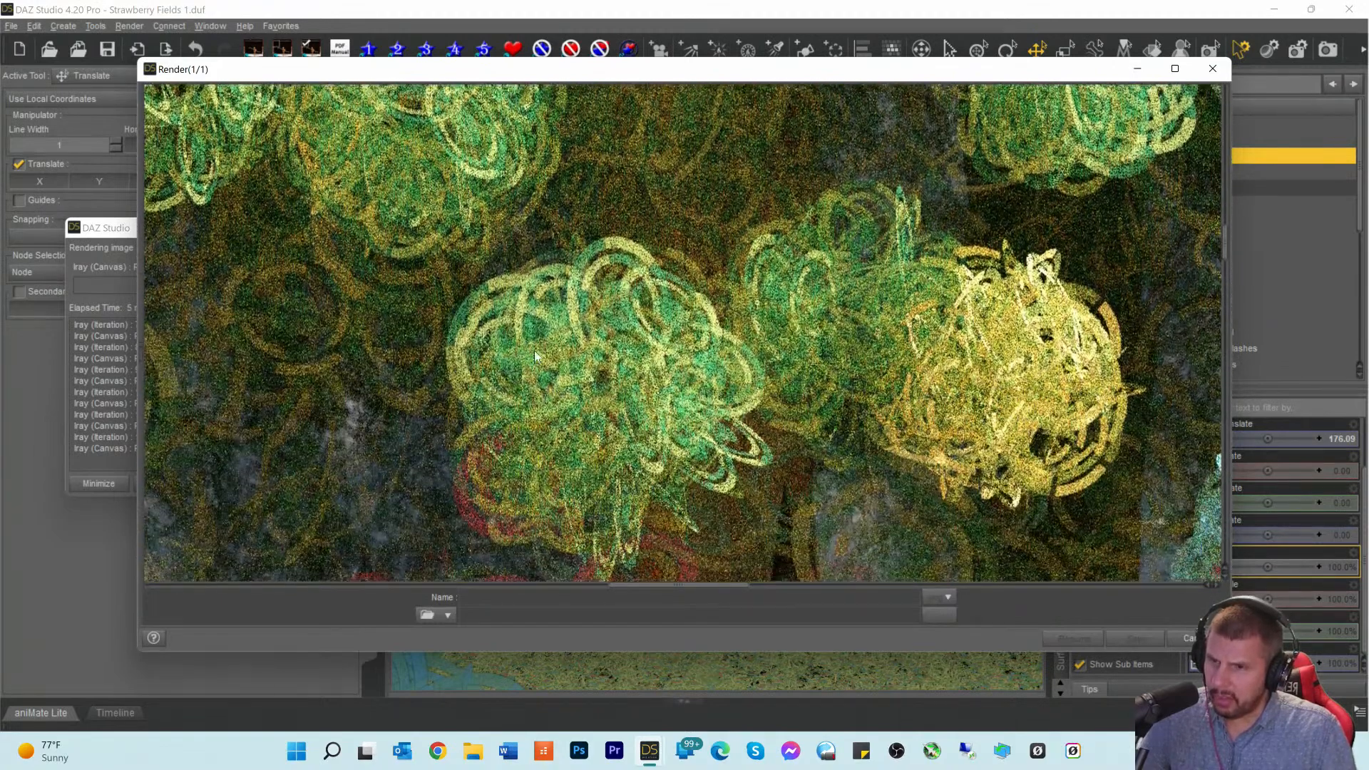
{"action": "scroll", "coordinate": [561, 370], "scroll_direction": "down", "scroll_amount": 8}
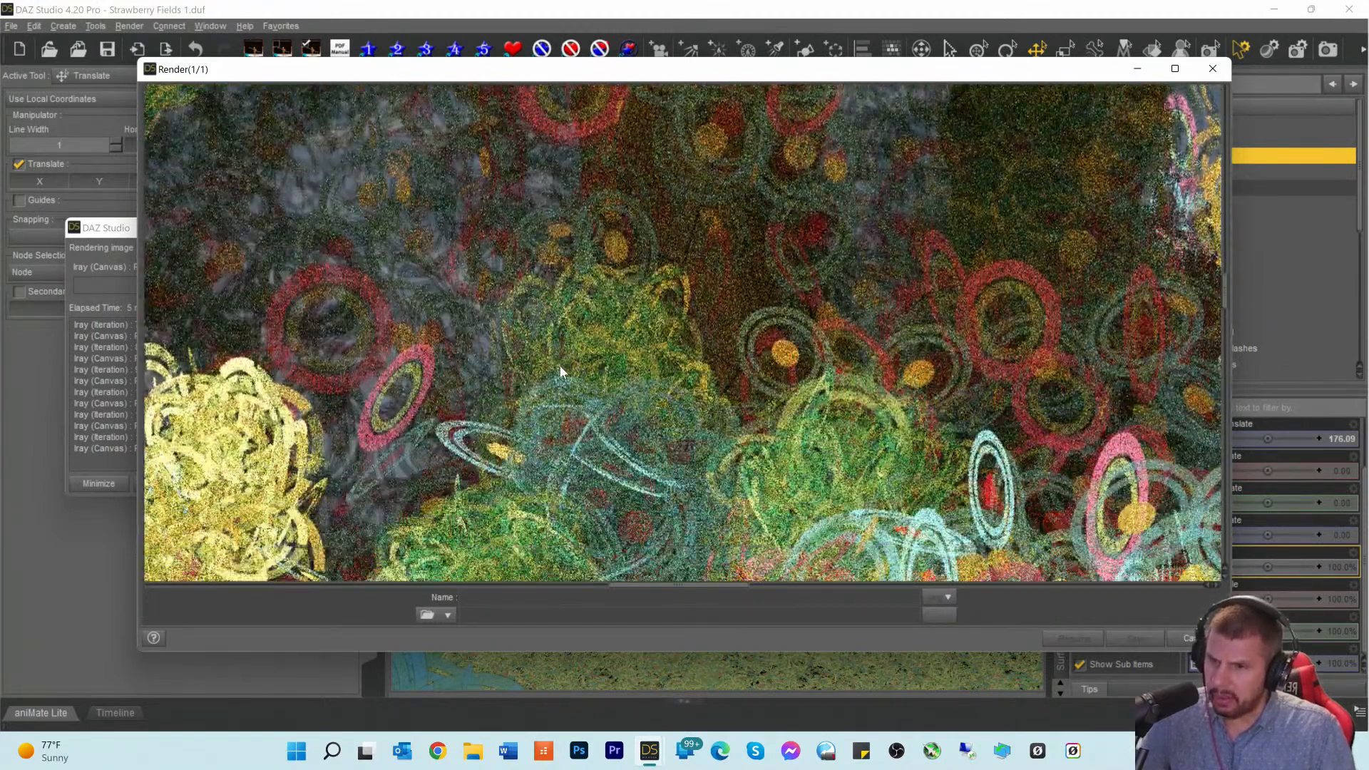
{"action": "scroll", "coordinate": [559, 365], "scroll_direction": "down", "scroll_amount": 4}
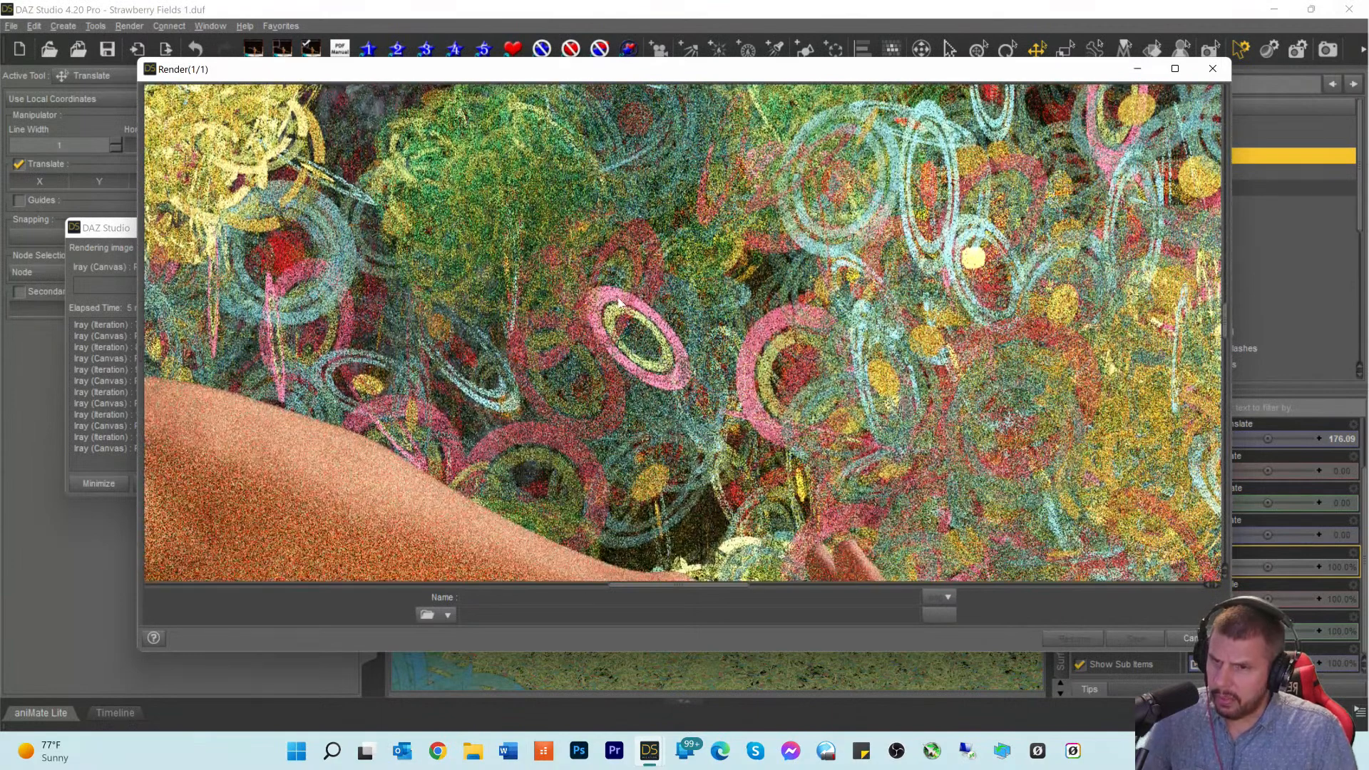
{"action": "scroll", "coordinate": [639, 403], "scroll_direction": "down", "scroll_amount": 3}
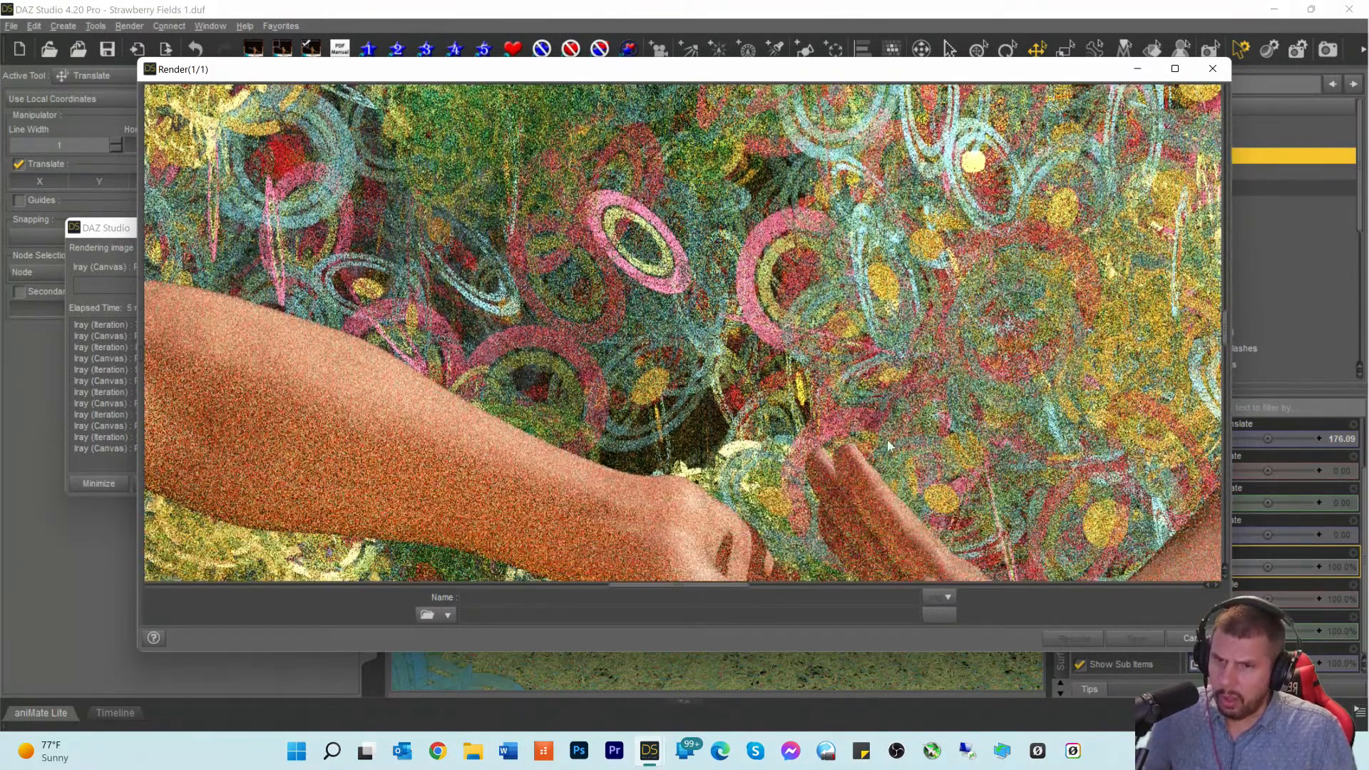
Step: Examine the bent-back figure's legs and lowered hand and the painted grass and flowers overlapping them at ground level
{"action": "left_click_drag", "start_coordinate": [678, 588], "coordinate": [407, 571]}
{"action": "scroll", "coordinate": [328, 327], "scroll_direction": "down", "scroll_amount": 5}
{"action": "scroll", "coordinate": [318, 331], "scroll_direction": "down", "scroll_amount": 15}
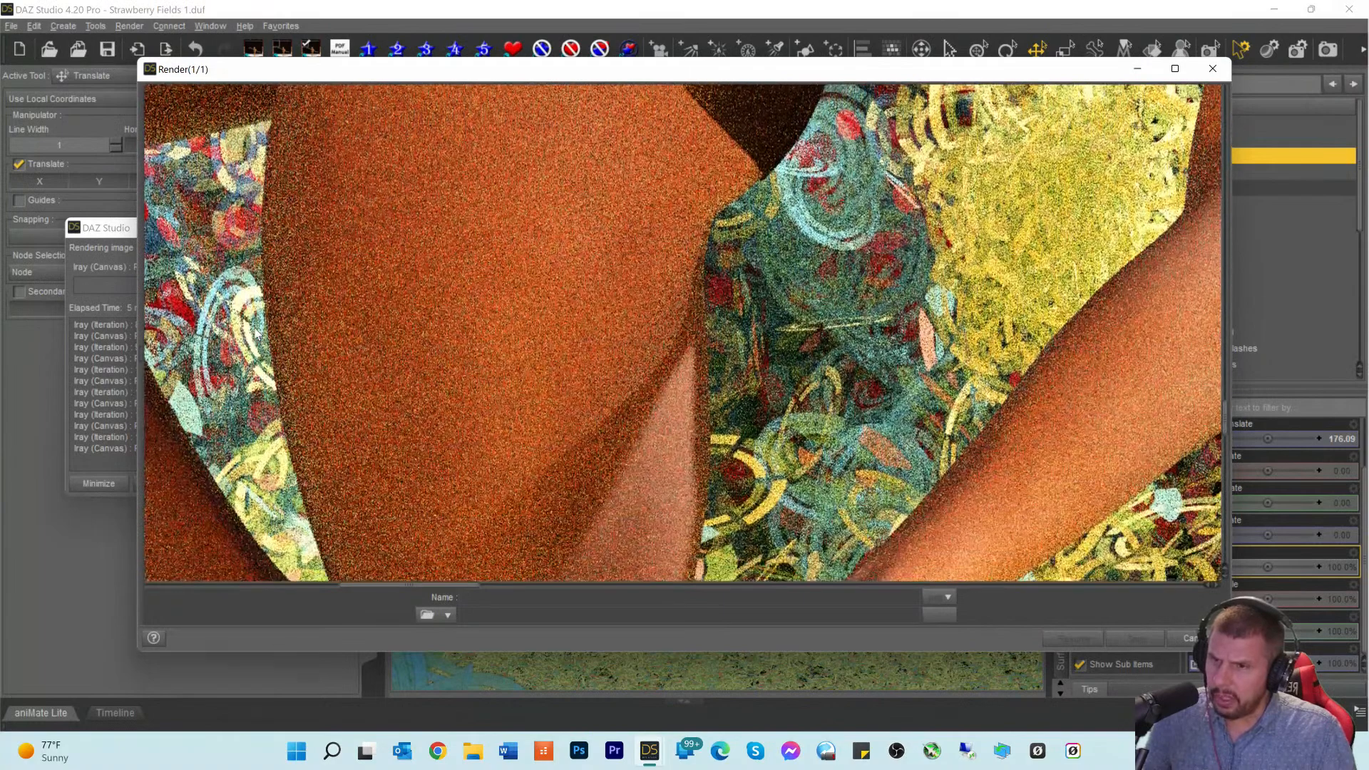
{"action": "scroll", "coordinate": [257, 333], "scroll_direction": "down", "scroll_amount": 10}
{"action": "scroll", "coordinate": [511, 397], "scroll_direction": "down", "scroll_amount": 5}
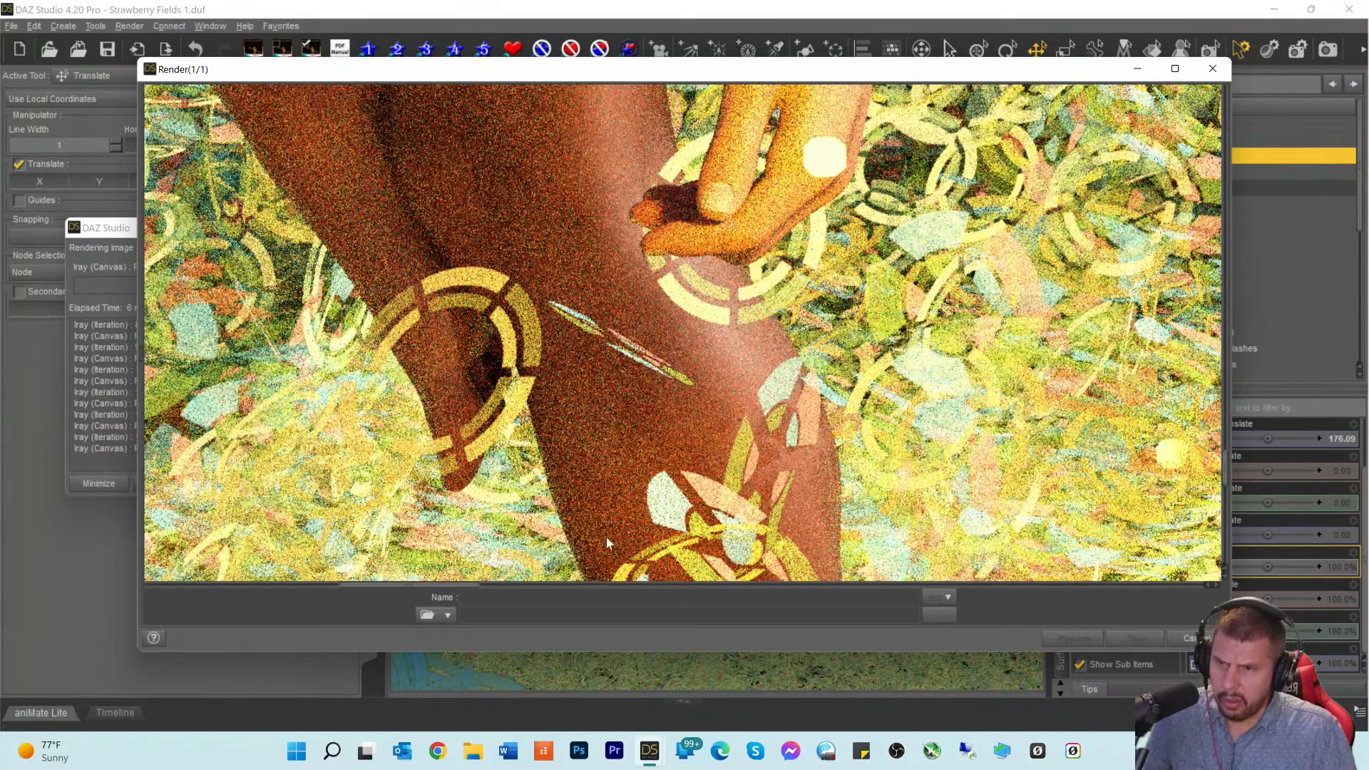
{"action": "scroll", "coordinate": [272, 540], "scroll_direction": "down", "scroll_amount": 10}
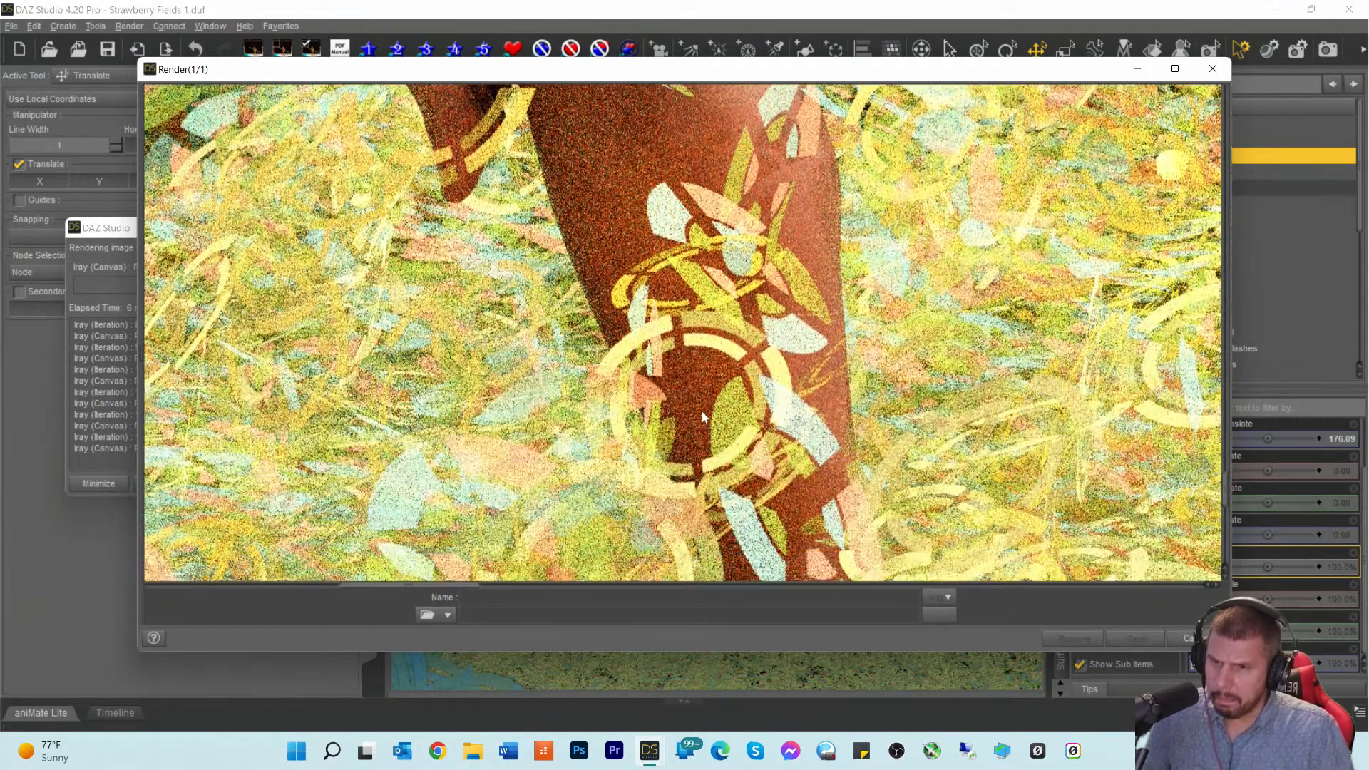
{"action": "scroll", "coordinate": [756, 413], "scroll_direction": "down", "scroll_amount": 3}
{"action": "scroll", "coordinate": [767, 435], "scroll_direction": "up", "scroll_amount": 3}
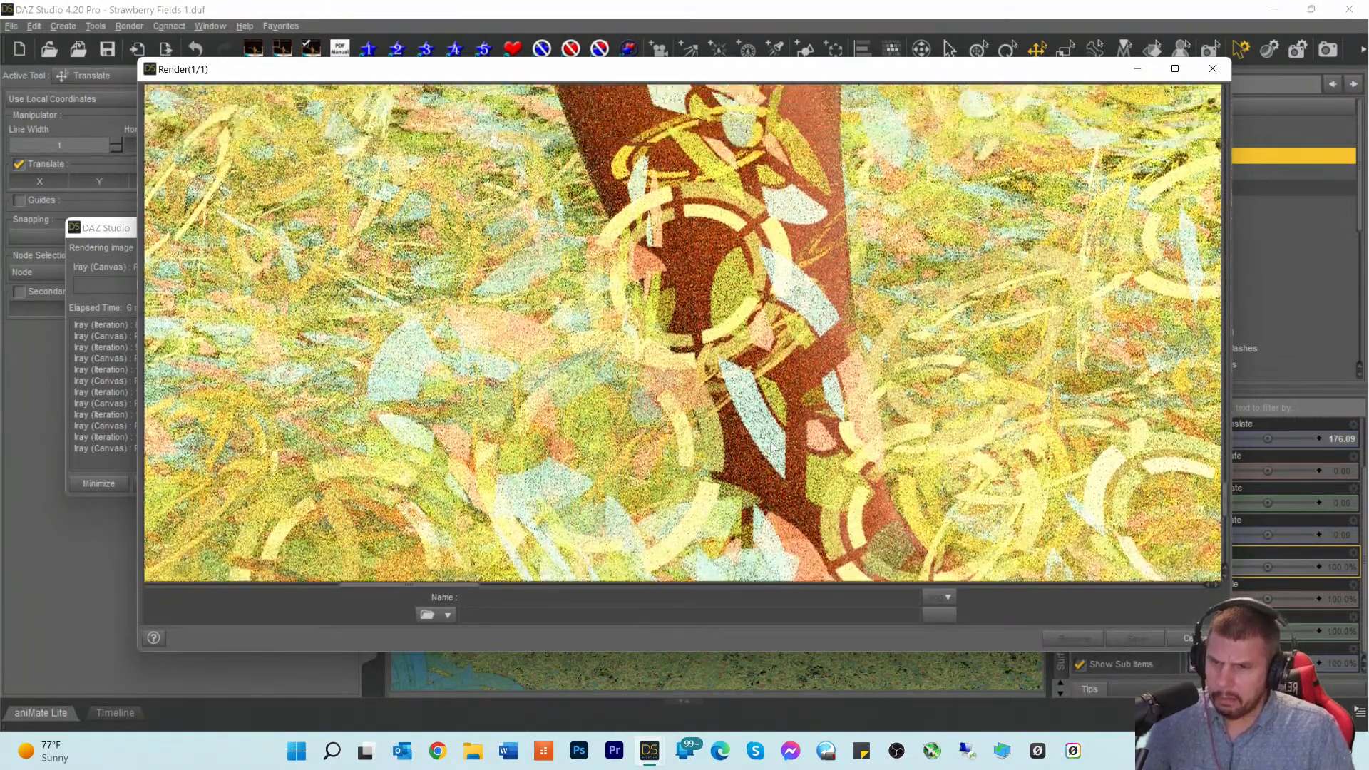
{"action": "scroll", "coordinate": [772, 447], "scroll_direction": "up", "scroll_amount": 10}
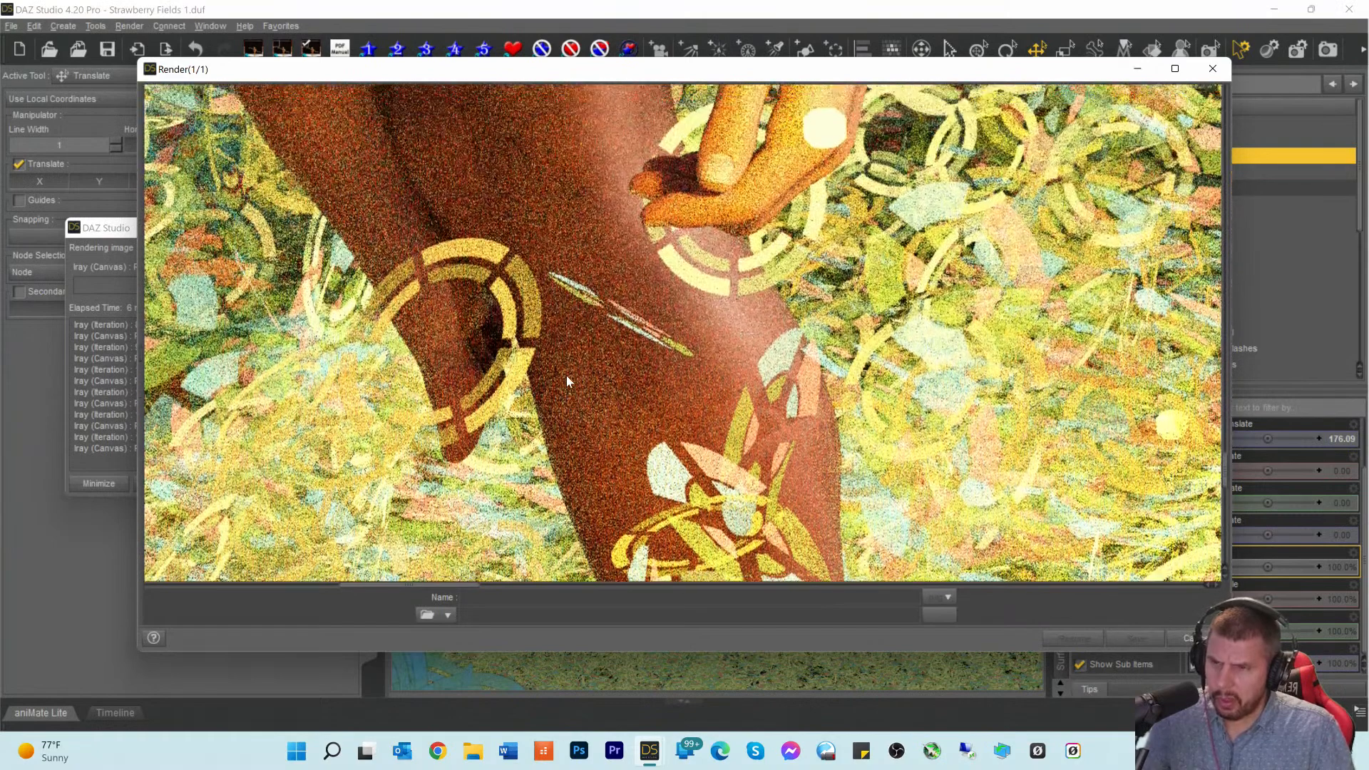
{"action": "scroll", "coordinate": [443, 327], "scroll_direction": "up", "scroll_amount": 8}
{"action": "scroll", "coordinate": [489, 348], "scroll_direction": "down", "scroll_amount": 3}
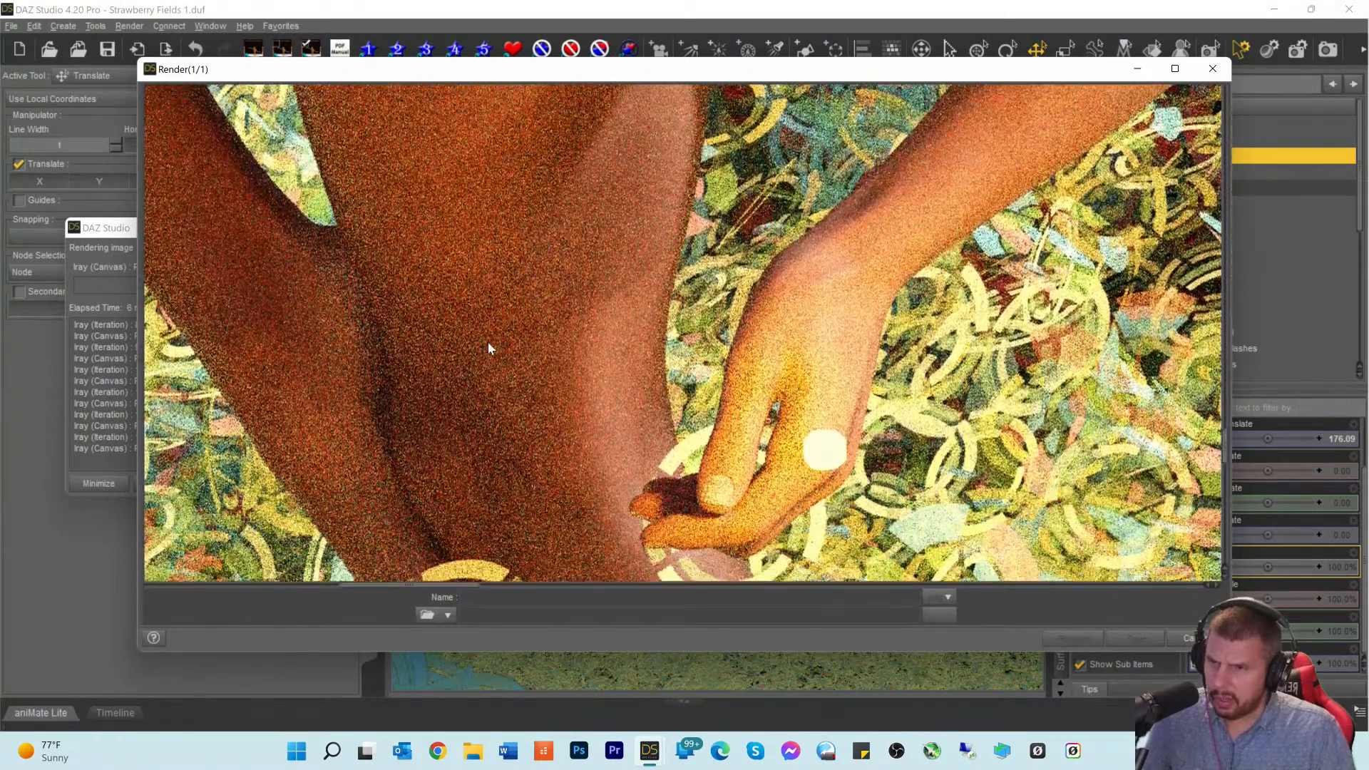
Step: Check the painted rings and grass overlapping the bent-back figure's knee and lower leg beneath the lowered hand
{"action": "scroll", "coordinate": [501, 396], "scroll_direction": "down", "scroll_amount": 7}
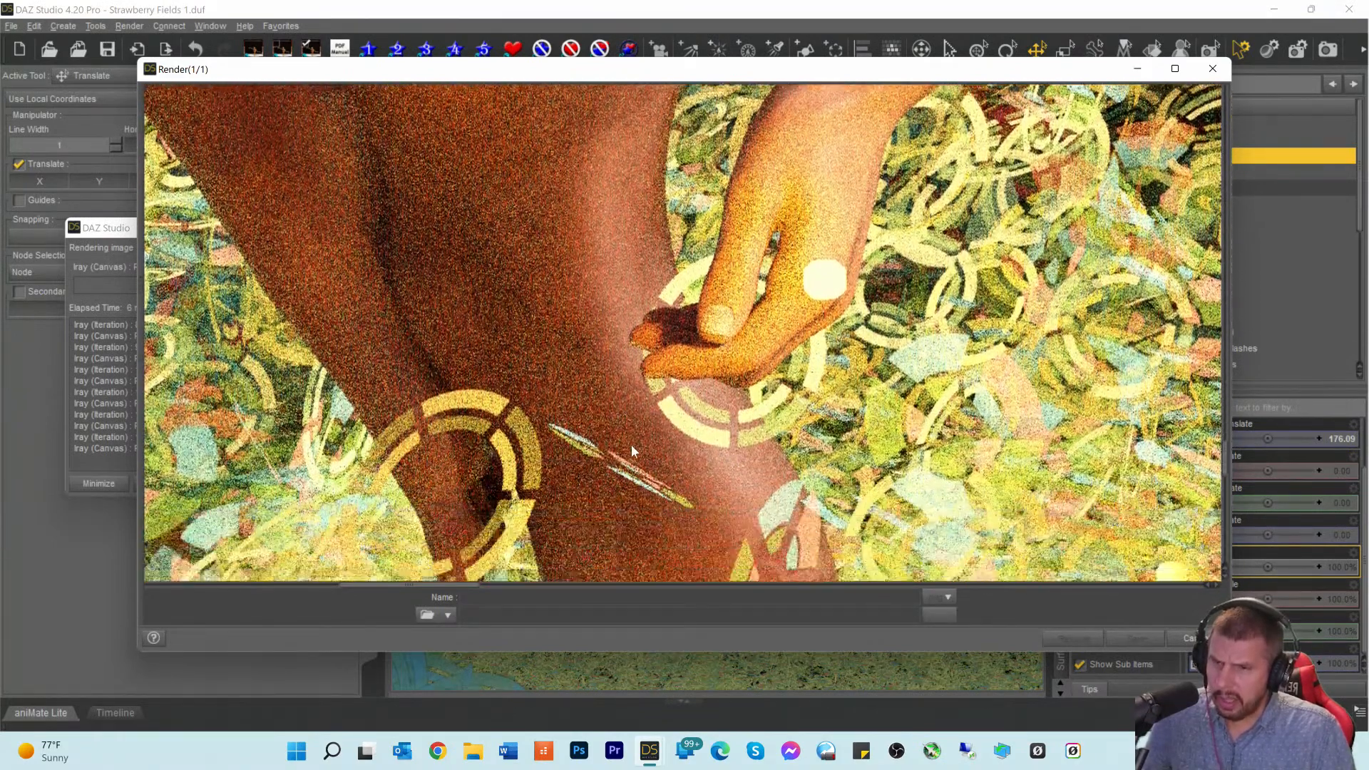
{"action": "scroll", "coordinate": [791, 164], "scroll_direction": "up", "scroll_amount": 3}
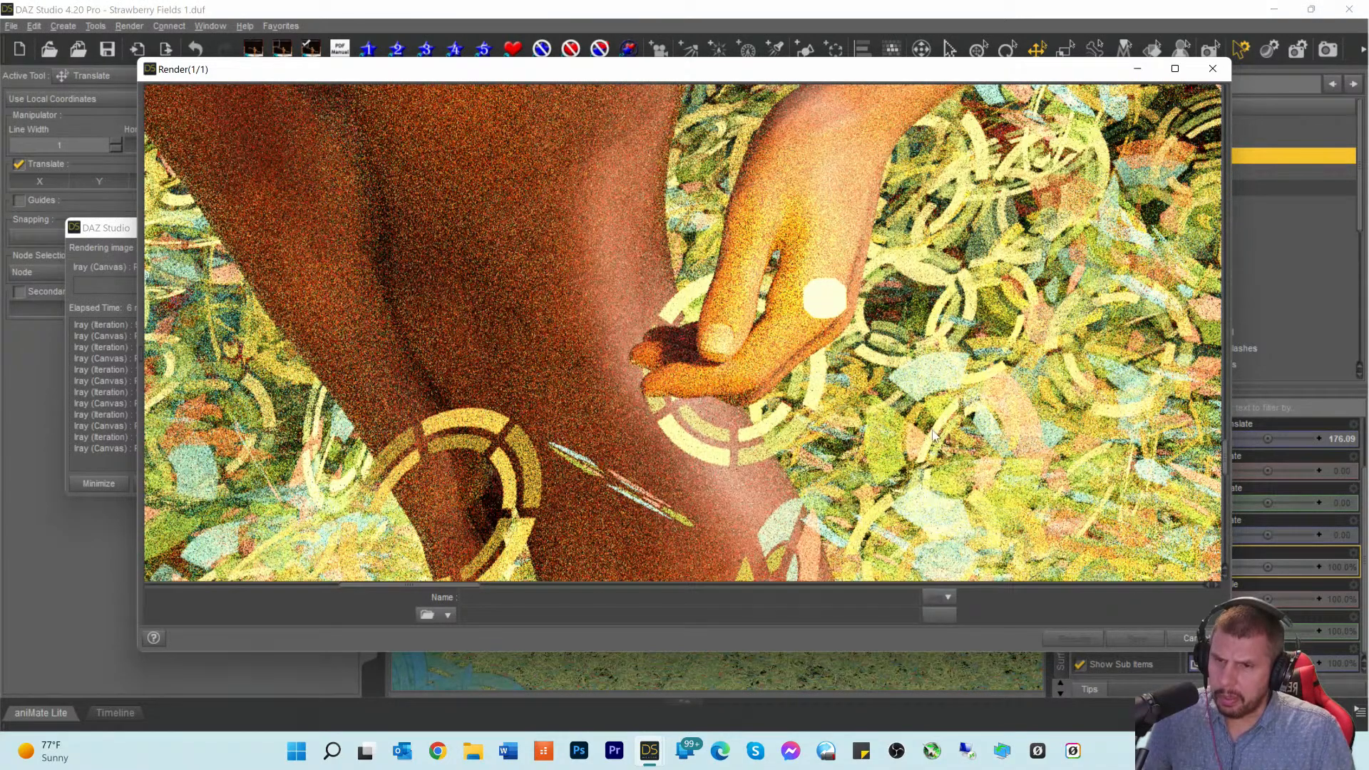
{"action": "scroll", "coordinate": [874, 462], "scroll_direction": "down", "scroll_amount": 5}
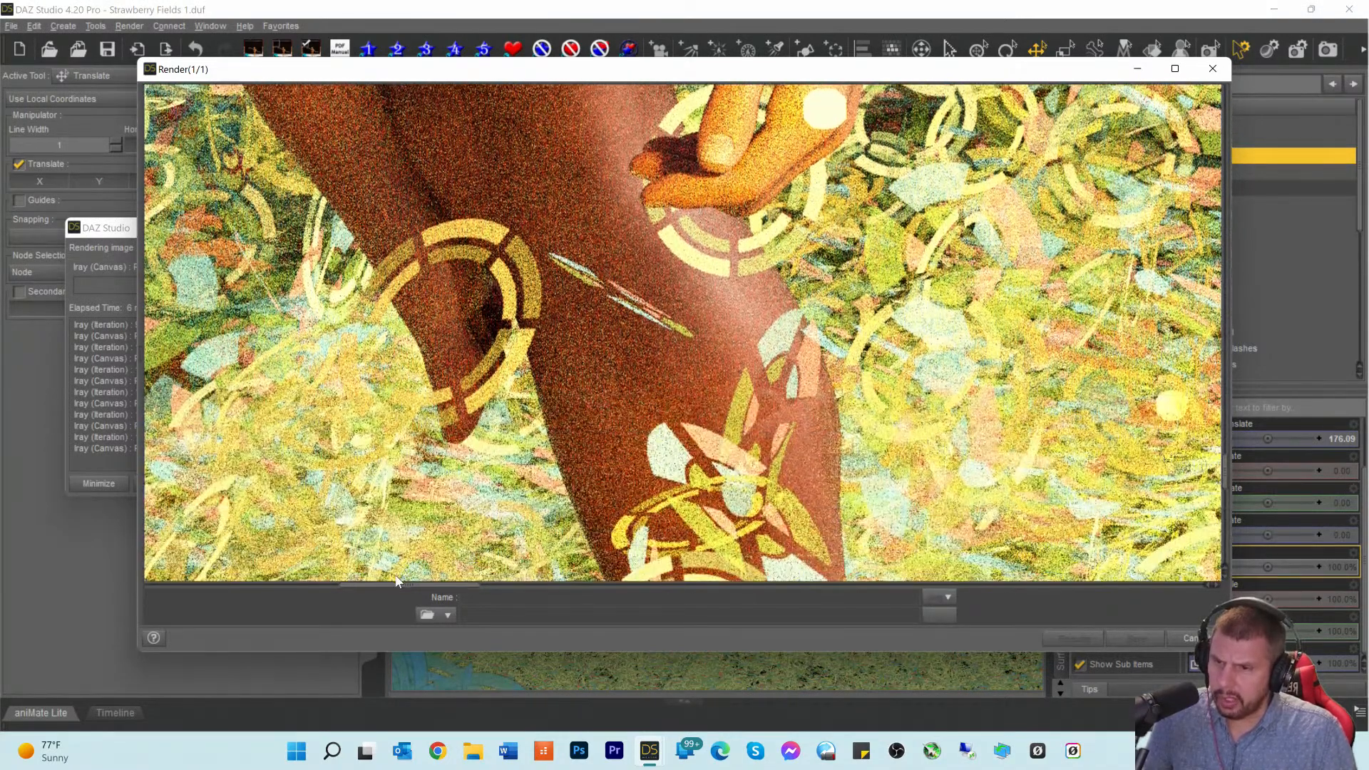
Step: Inspect the standing figure's raised thigh, abdomen, chest hair, shoulder and outstretched arm against the painted background in the render
{"action": "left_click_drag", "start_coordinate": [392, 586], "coordinate": [921, 628]}
{"action": "scroll", "coordinate": [924, 390], "scroll_direction": "up", "scroll_amount": 5}
{"action": "scroll", "coordinate": [927, 357], "scroll_direction": "up", "scroll_amount": 10}
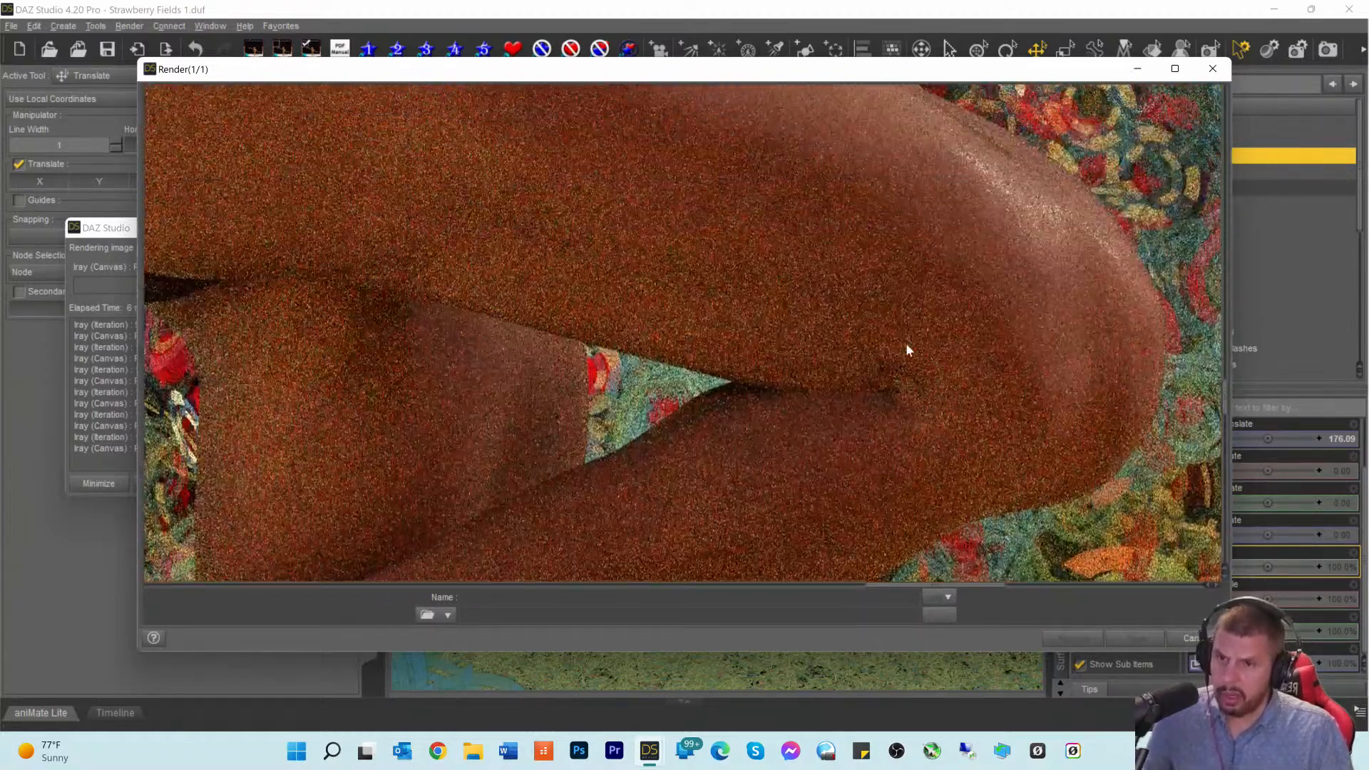
{"action": "scroll", "coordinate": [813, 340], "scroll_direction": "up", "scroll_amount": 5}
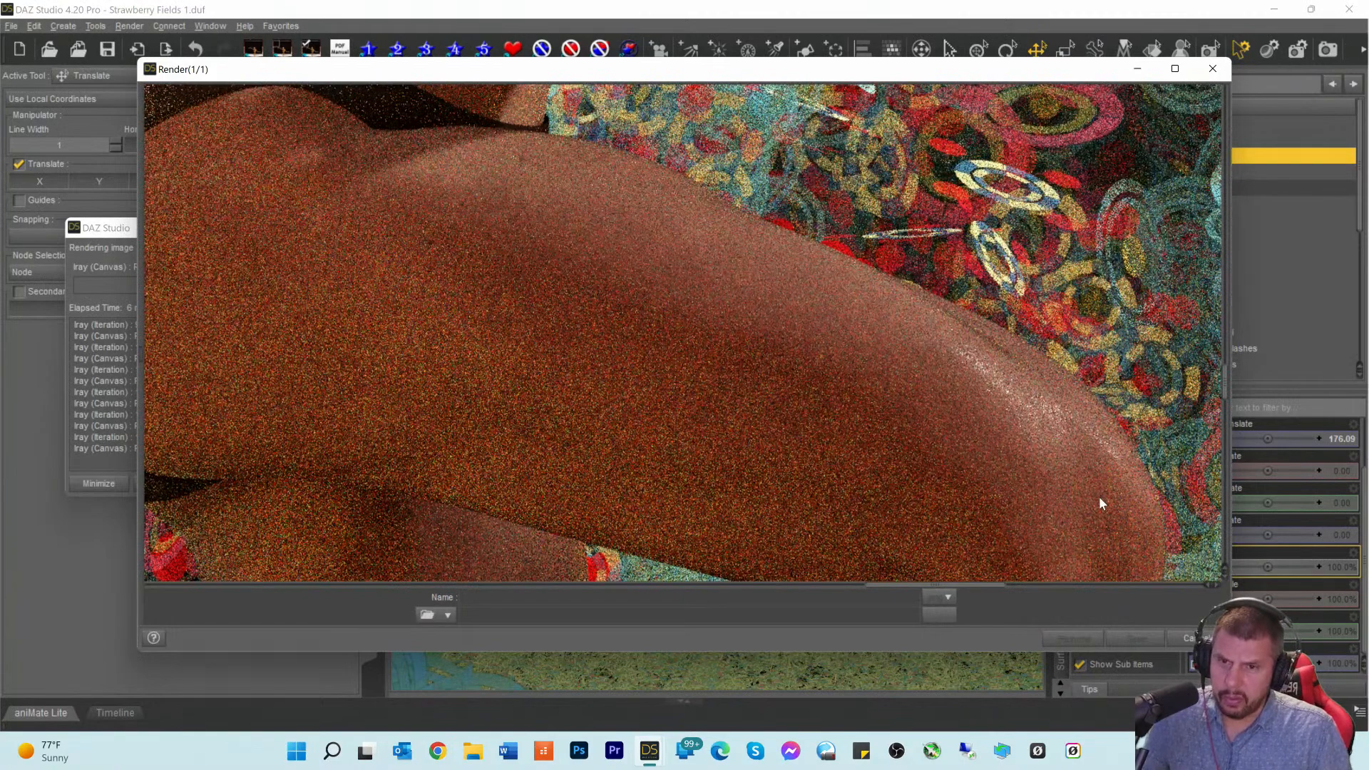
{"action": "scroll", "coordinate": [847, 290], "scroll_direction": "up", "scroll_amount": 10}
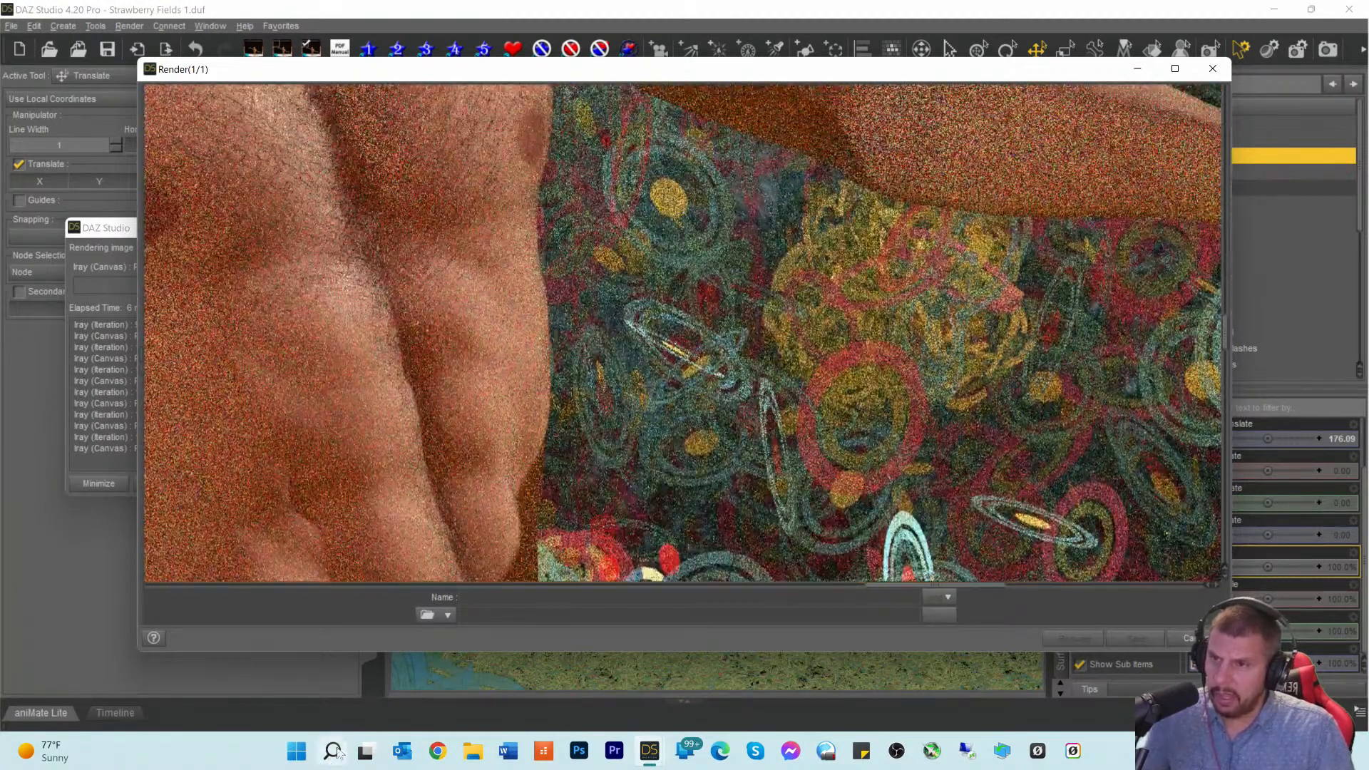
{"action": "scroll", "coordinate": [336, 284], "scroll_direction": "up", "scroll_amount": 5}
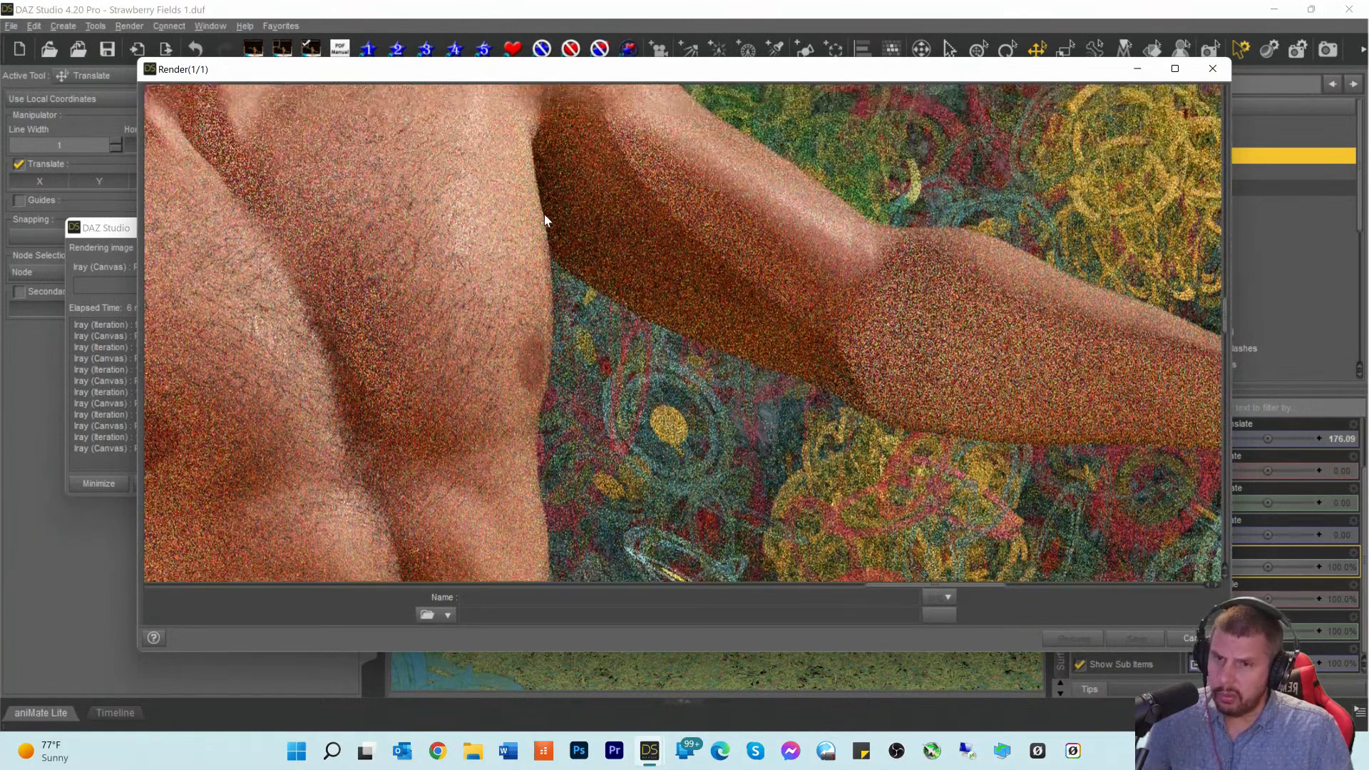
{"action": "scroll", "coordinate": [545, 214], "scroll_direction": "up", "scroll_amount": 3}
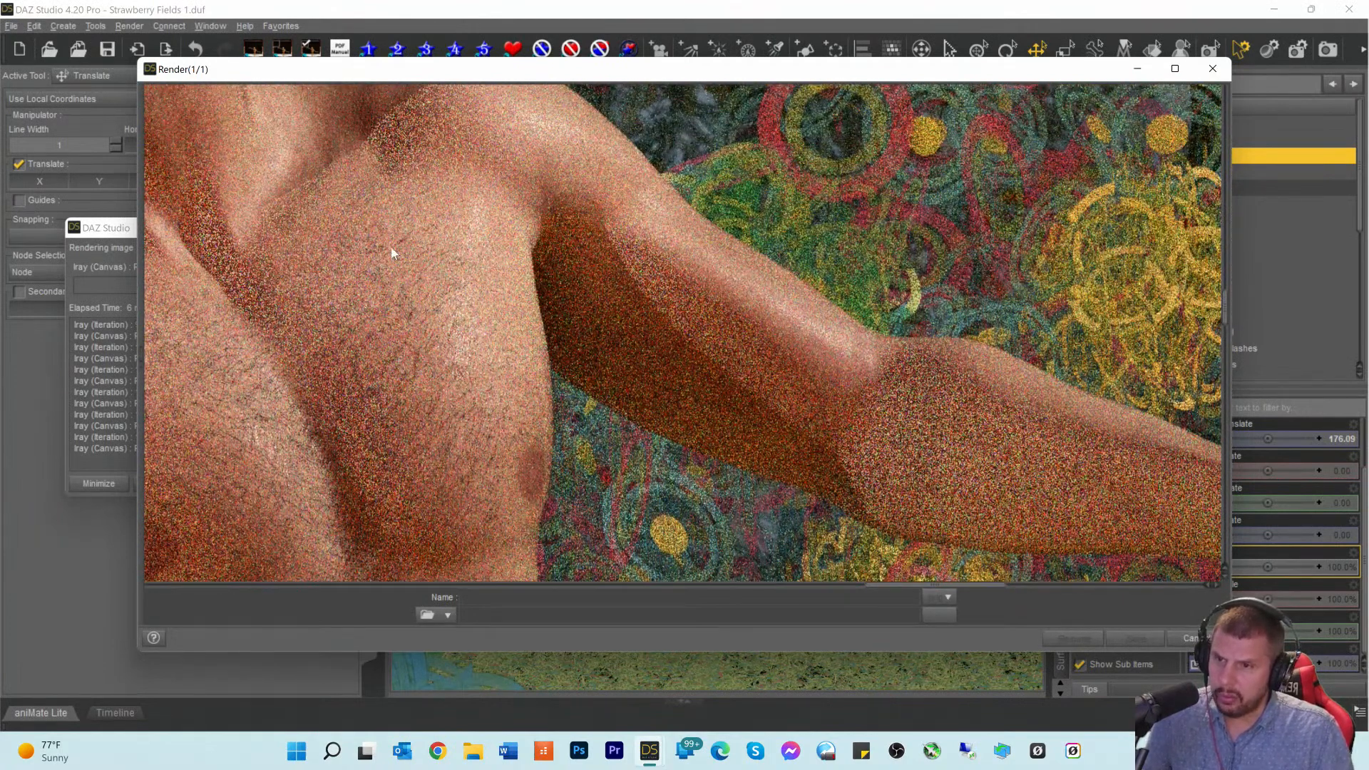
{"action": "scroll", "coordinate": [755, 425], "scroll_direction": "up", "scroll_amount": 5}
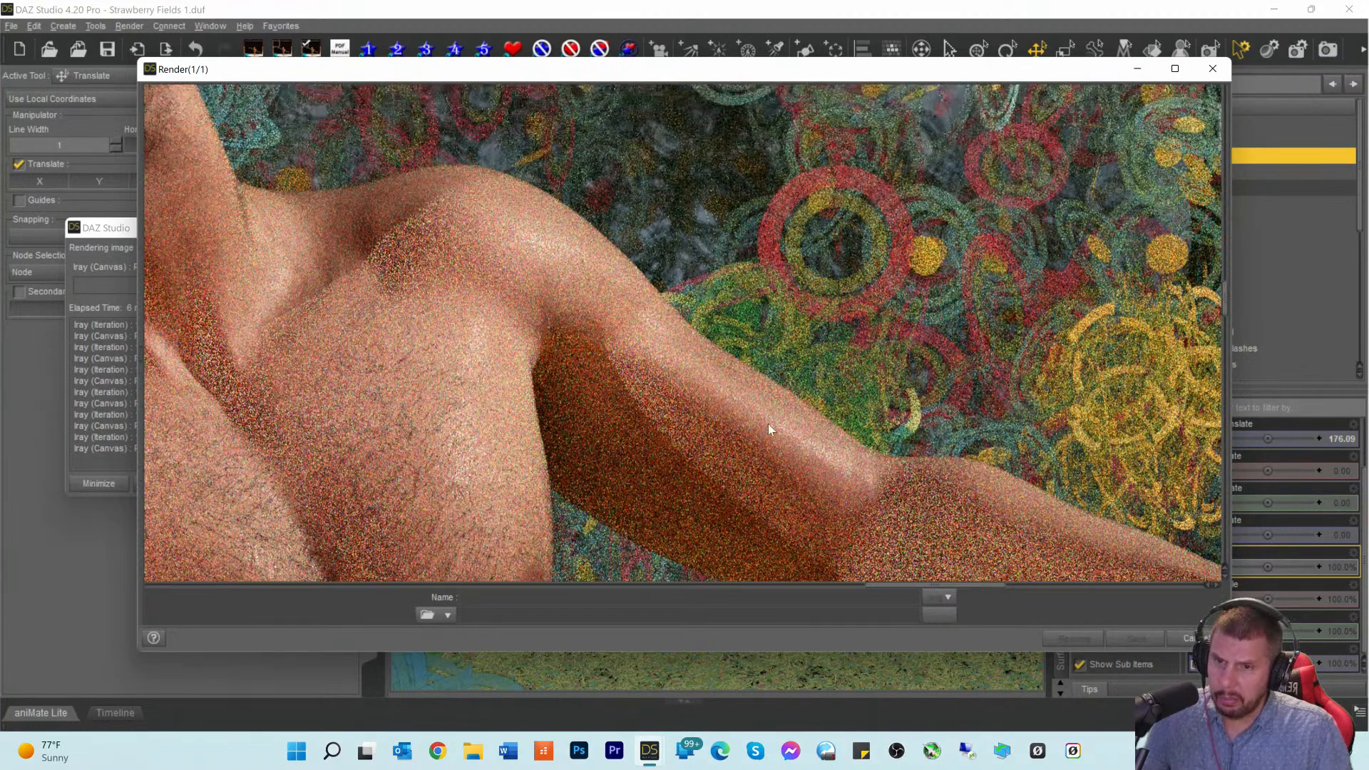
{"action": "scroll", "coordinate": [641, 442], "scroll_direction": "down", "scroll_amount": 3}
{"action": "scroll", "coordinate": [606, 417], "scroll_direction": "down", "scroll_amount": 1}
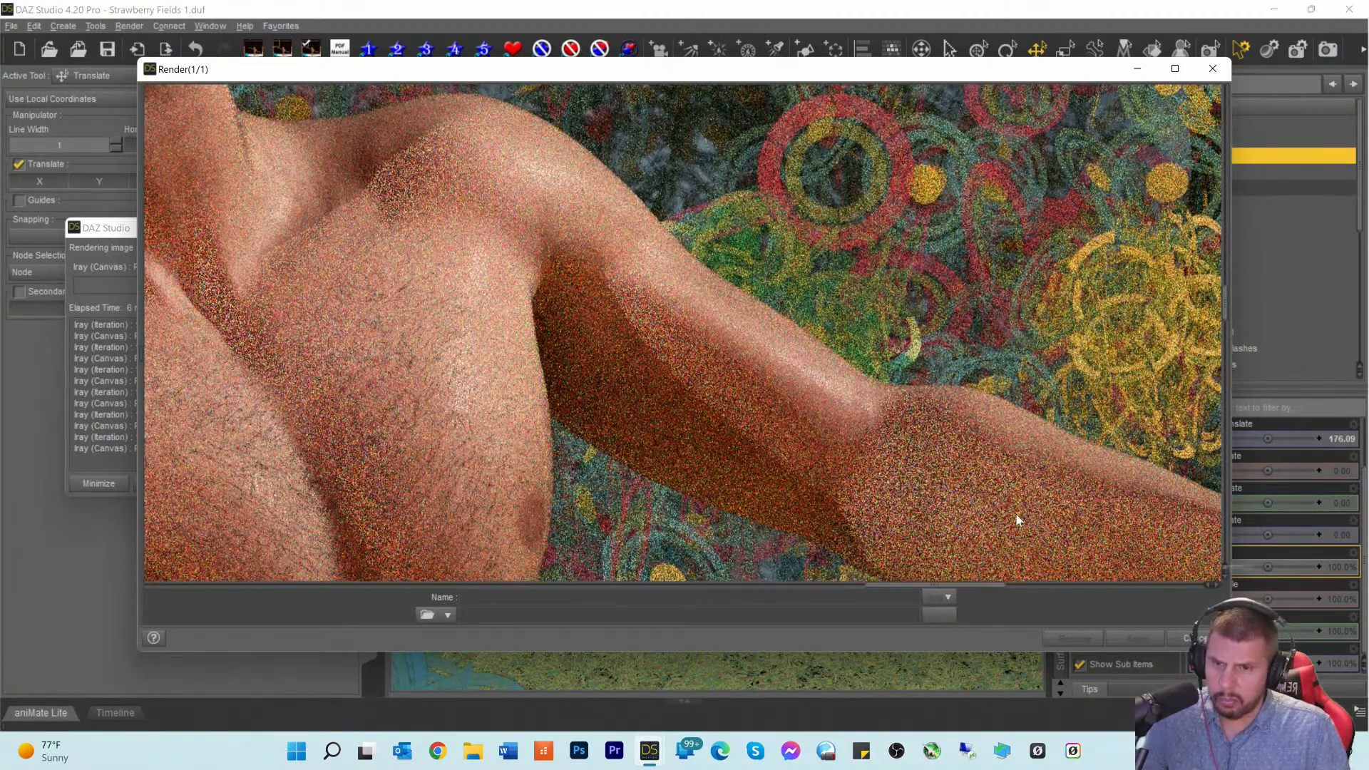
Step: Examine the dark backdrop and painted treetops above both figures in the render
{"action": "scroll", "coordinate": [865, 385], "scroll_direction": "up", "scroll_amount": 6}
{"action": "scroll", "coordinate": [685, 348], "scroll_direction": "up", "scroll_amount": 10}
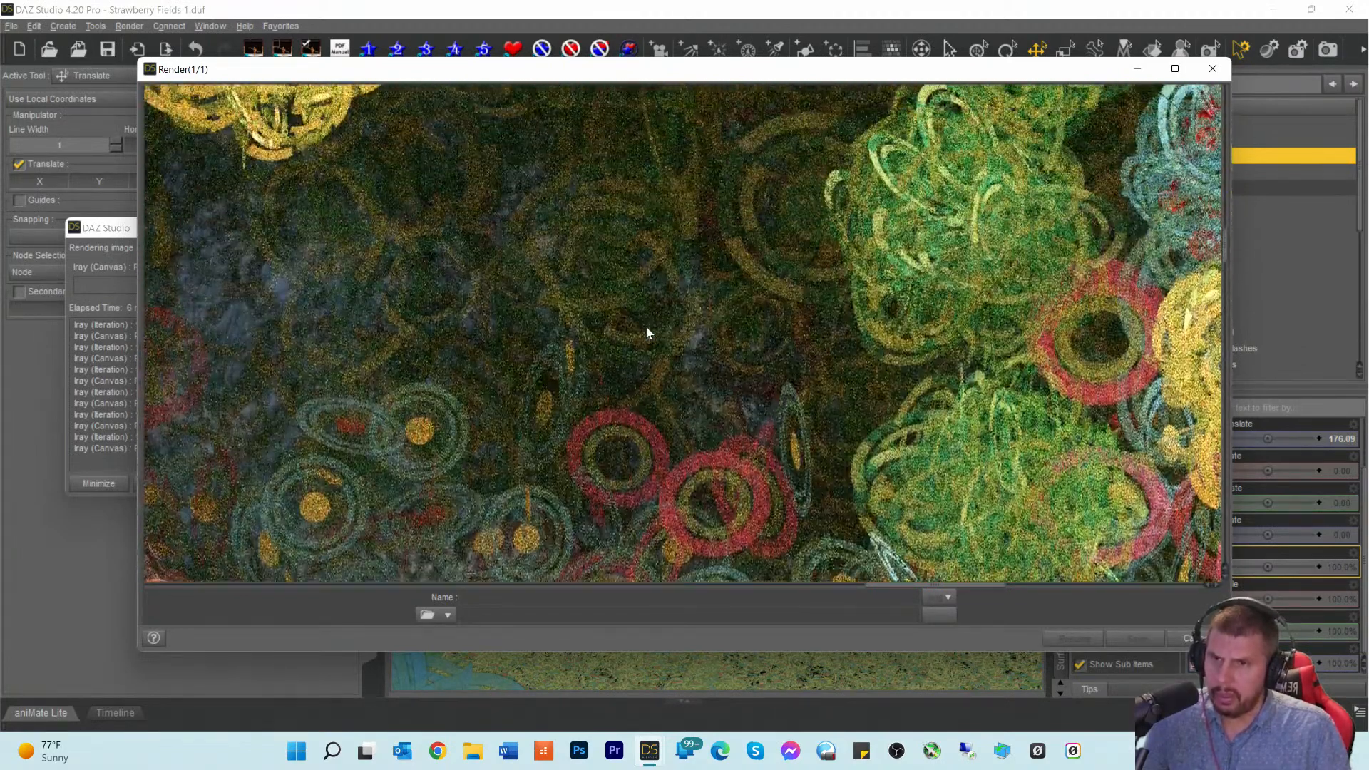
{"action": "scroll", "coordinate": [606, 335], "scroll_direction": "up", "scroll_amount": 4}
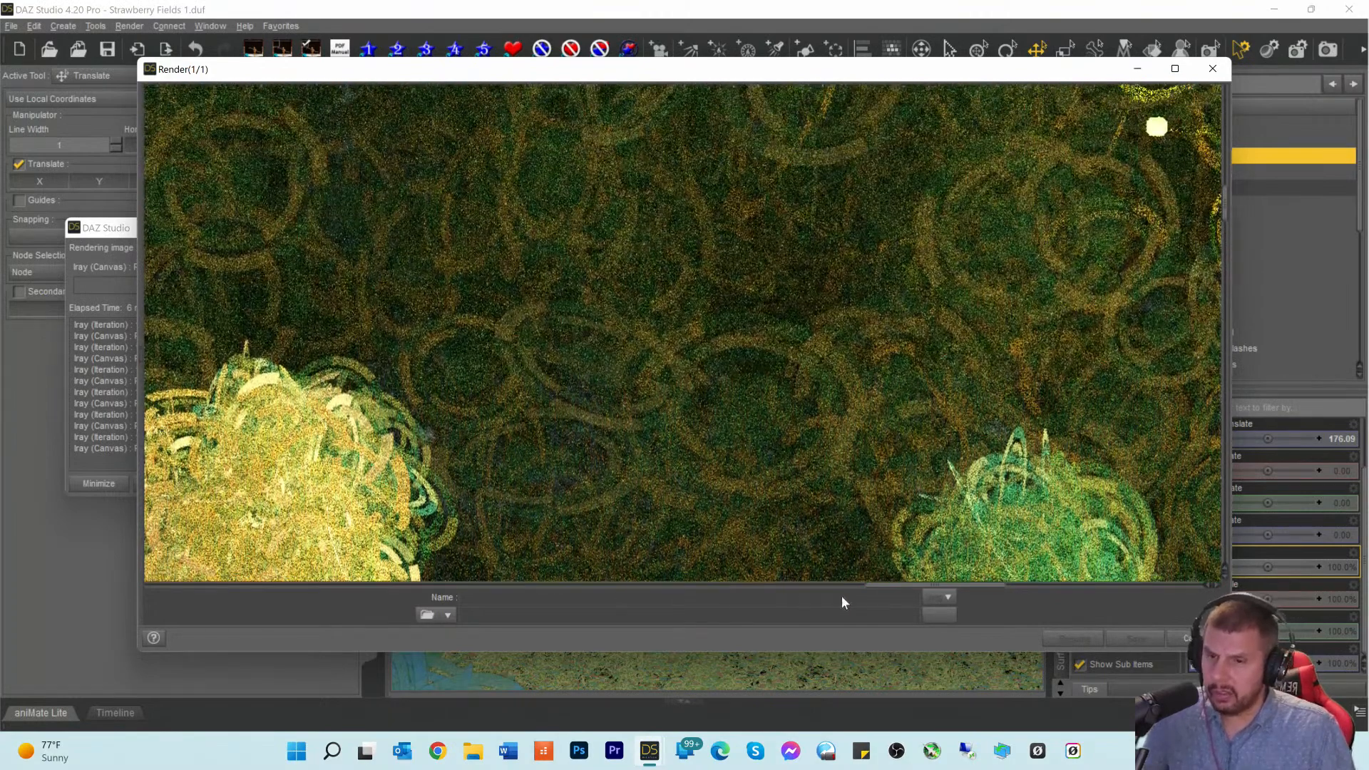
{"action": "left_click_drag", "start_coordinate": [910, 593], "coordinate": [500, 594]}
{"action": "scroll", "coordinate": [672, 452], "scroll_direction": "down", "scroll_amount": 9}
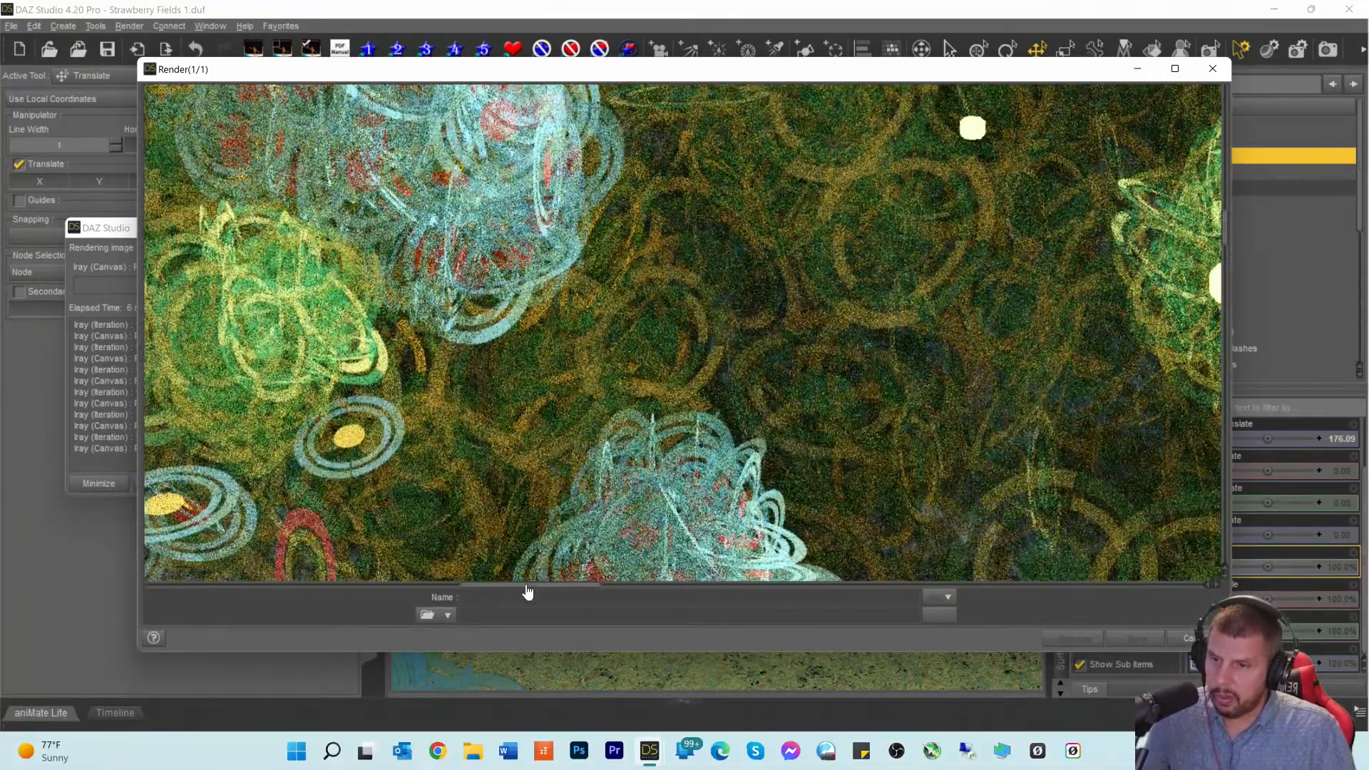
Step: Check the bent-back figure's chest hair, arm and head, and the standing figure's face and beard in the render
{"action": "scroll", "coordinate": [456, 542], "scroll_direction": "down", "scroll_amount": 10}
{"action": "scroll", "coordinate": [770, 578], "scroll_direction": "down", "scroll_amount": 10}
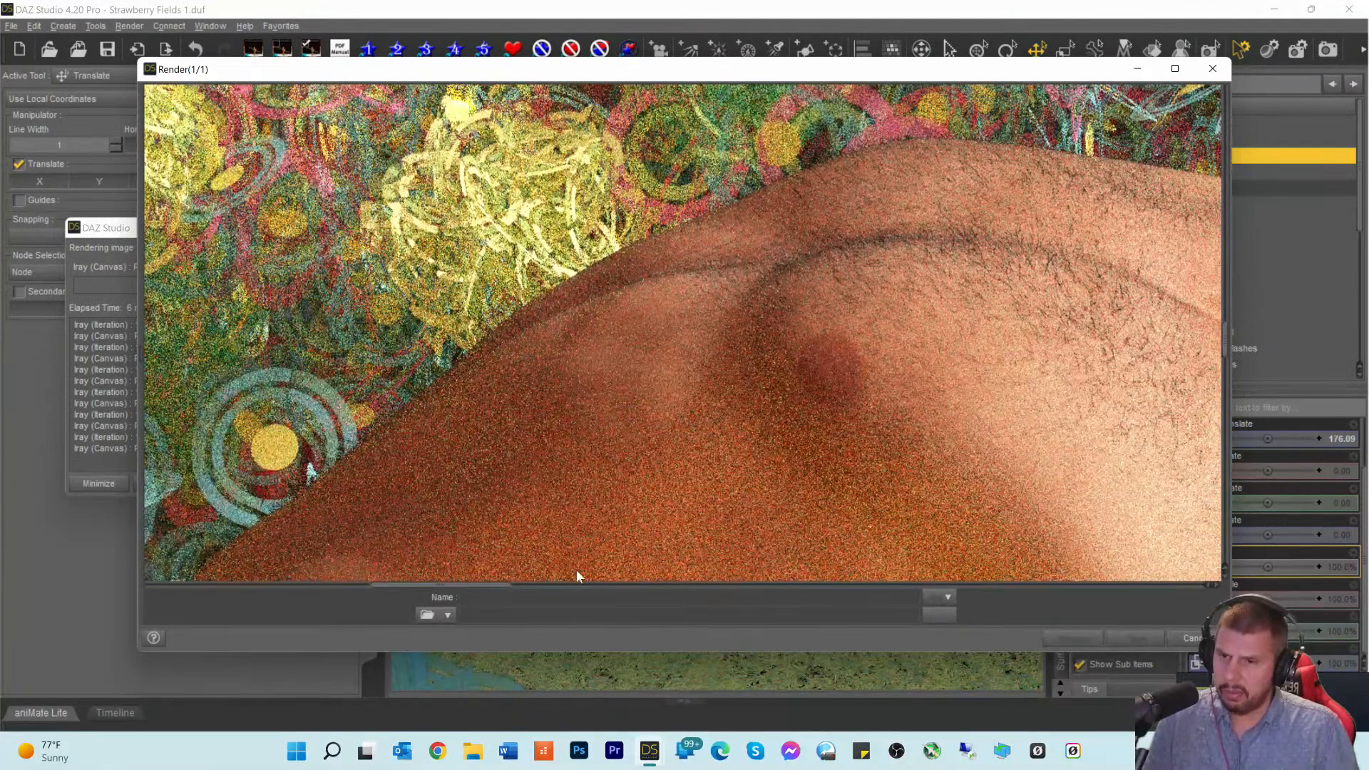
{"action": "left_click_drag", "start_coordinate": [469, 588], "coordinate": [597, 591]}
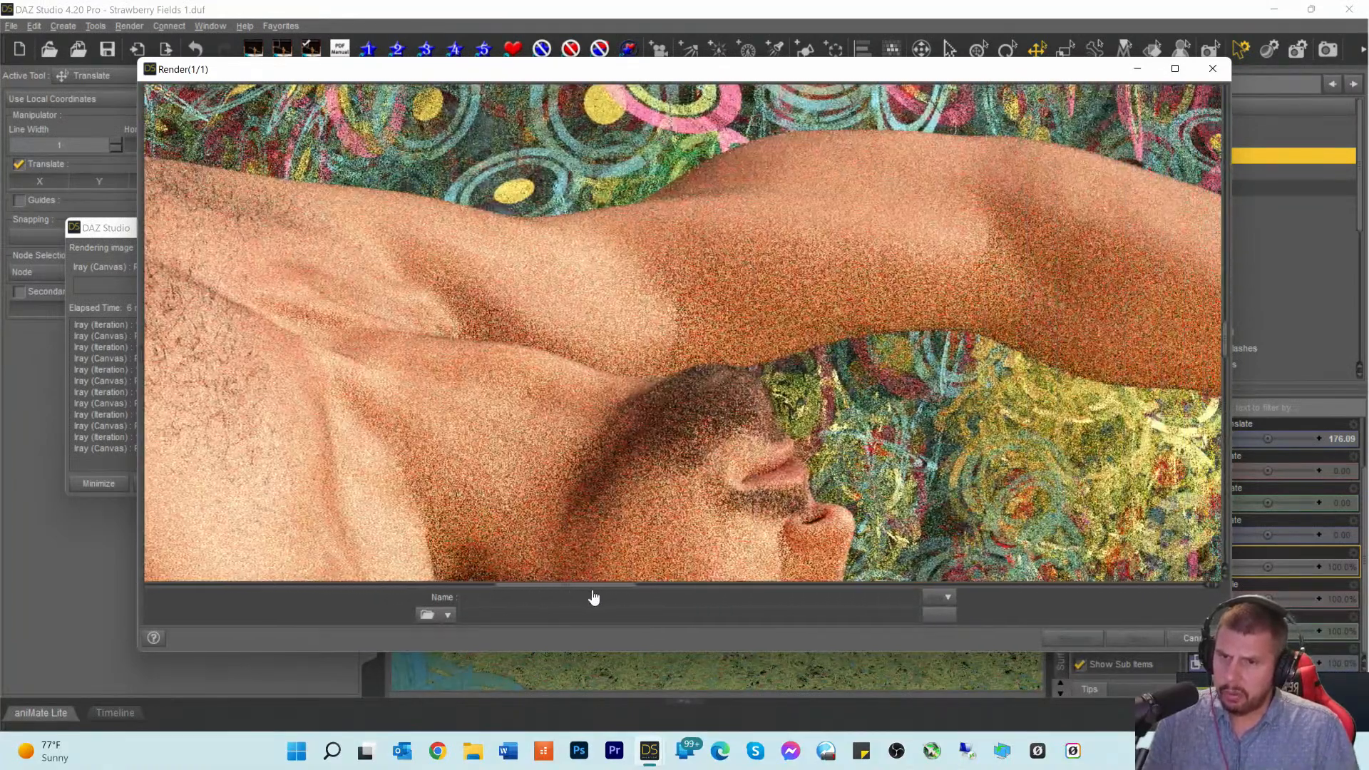
{"action": "scroll", "coordinate": [655, 498], "scroll_direction": "down", "scroll_amount": 3}
{"action": "scroll", "coordinate": [654, 499], "scroll_direction": "up", "scroll_amount": 4}
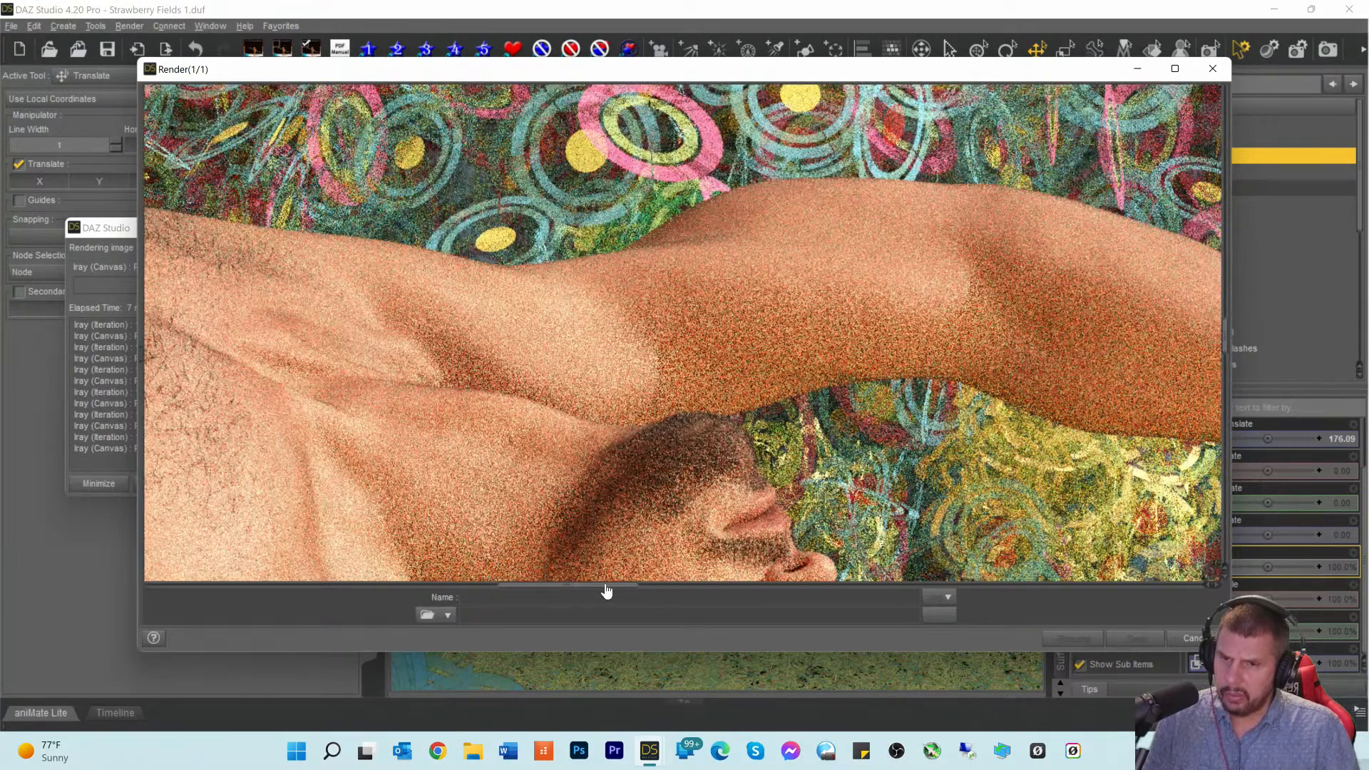
{"action": "left_click_drag", "start_coordinate": [605, 586], "coordinate": [855, 601]}
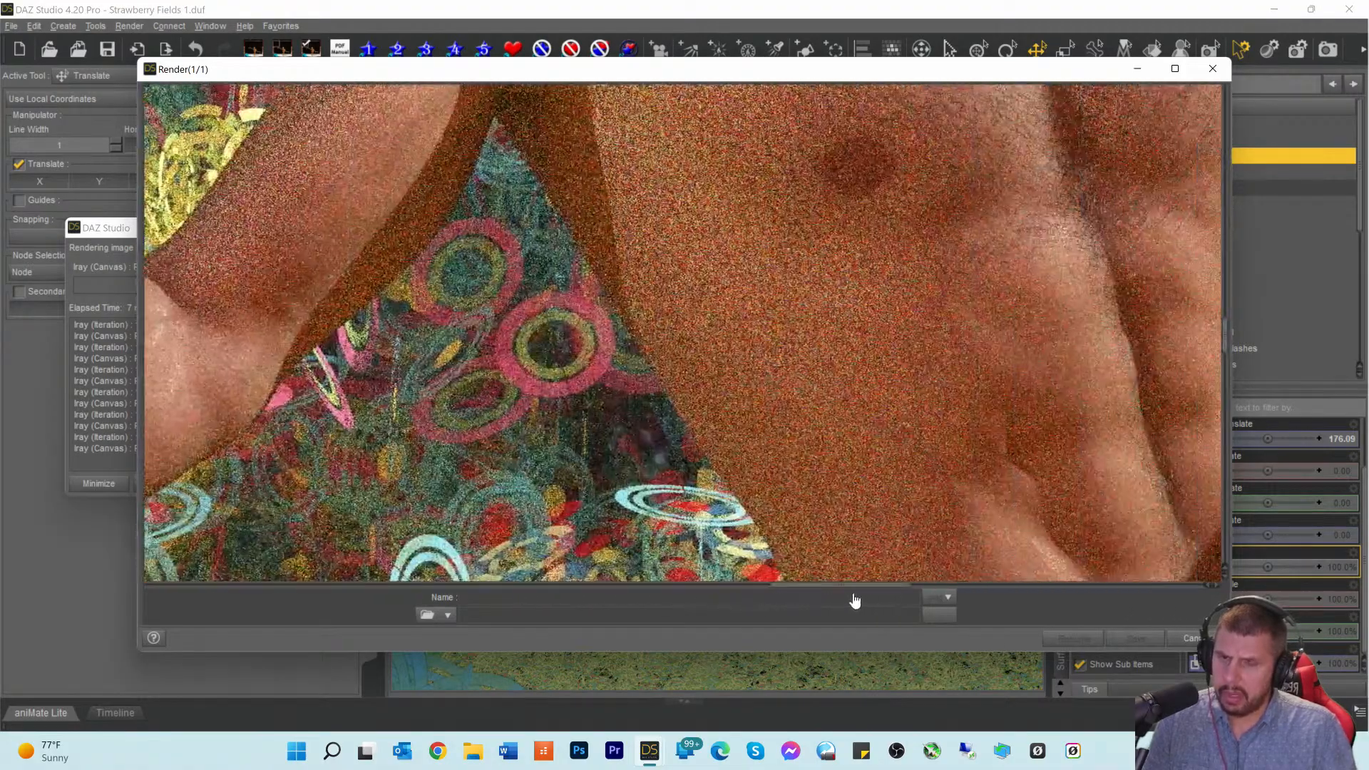
{"action": "scroll", "coordinate": [929, 463], "scroll_direction": "up", "scroll_amount": 10}
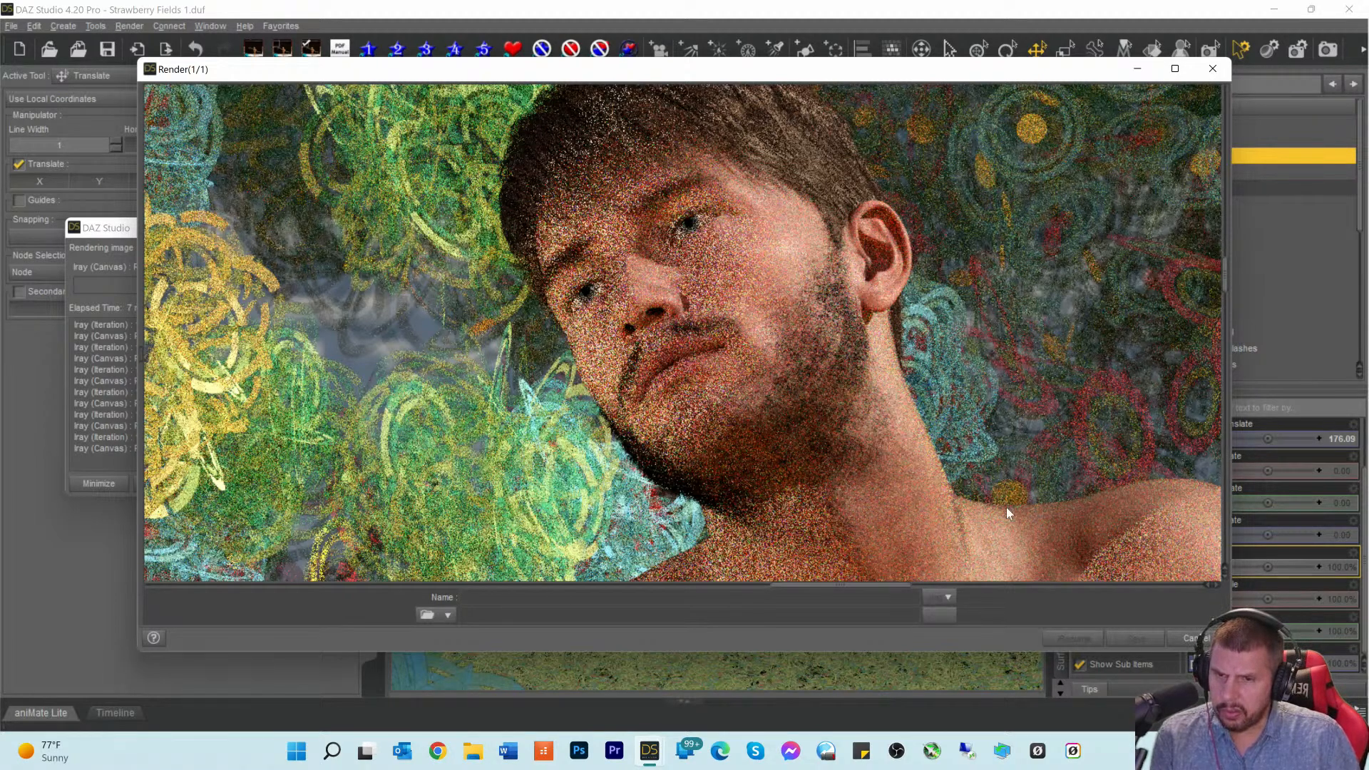
Step: Stop the running render and close its window without saving the image
{"action": "key", "text": "Escape"}
{"action": "left_click", "coordinate": [648, 378]}
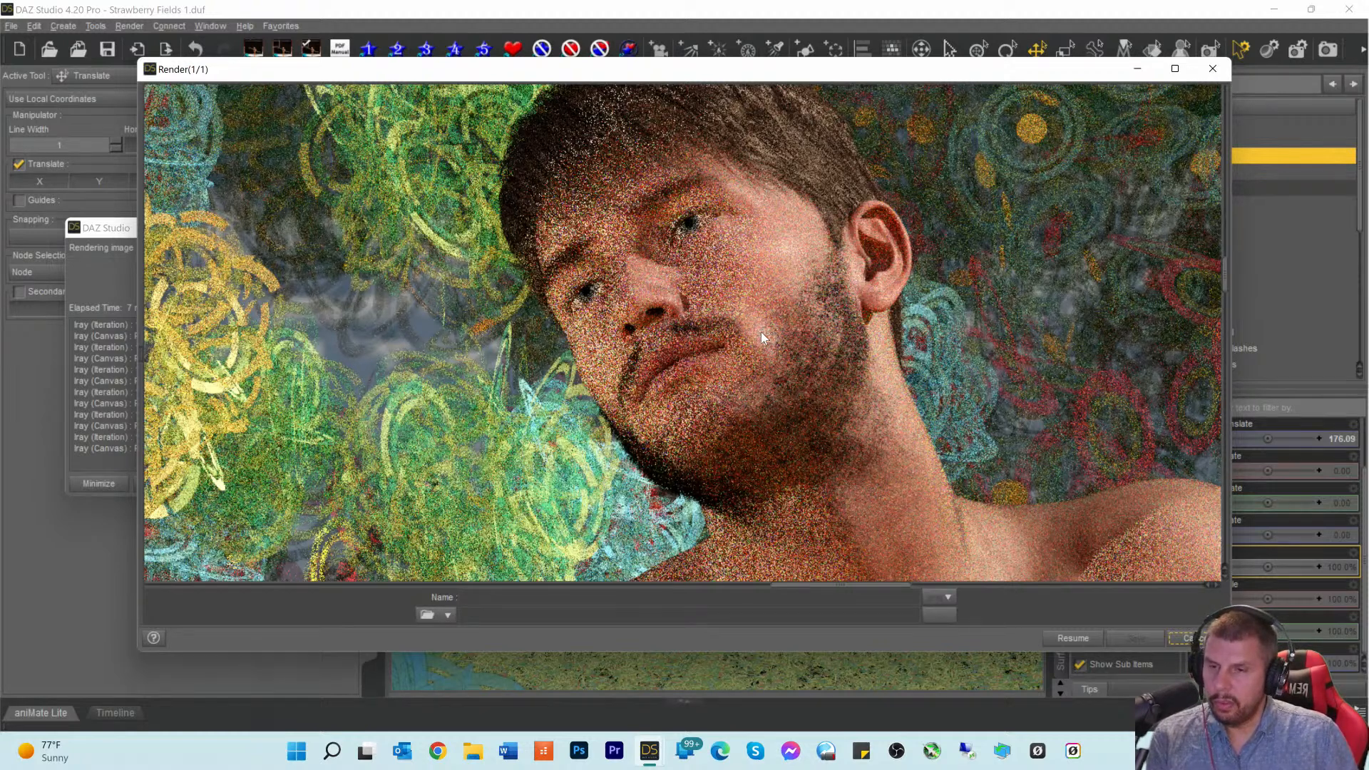
{"action": "left_click", "coordinate": [1212, 68]}
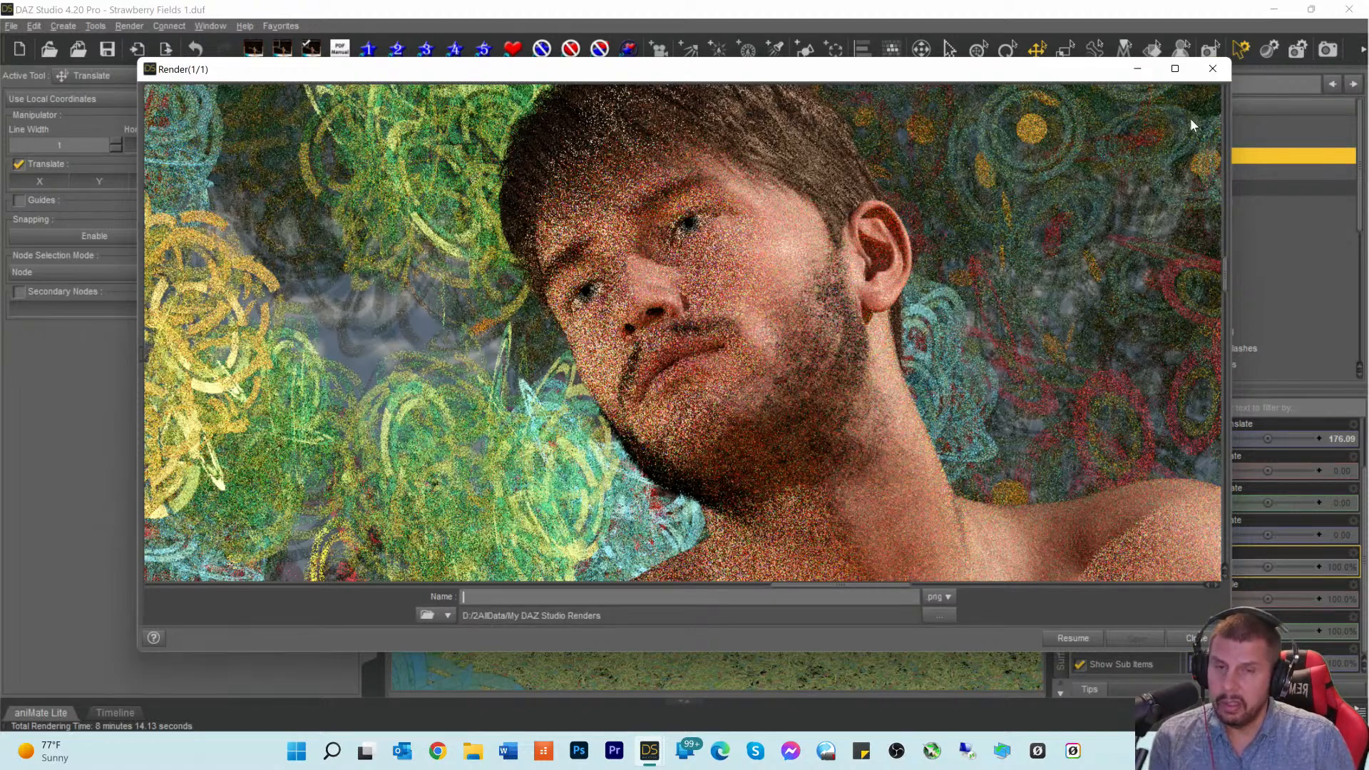
{"action": "left_click", "coordinate": [1212, 68]}
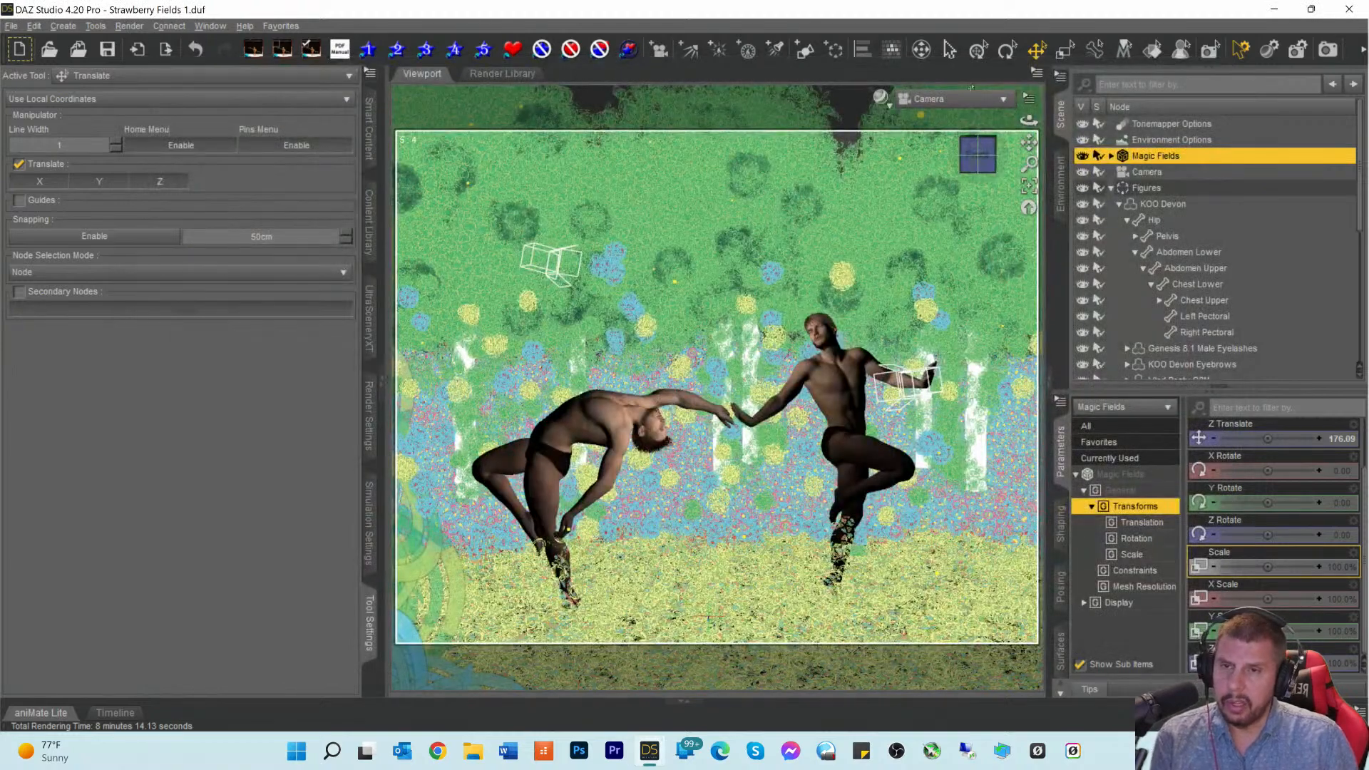
Step: Hide the Magic Fields environment in the scene
{"action": "left_click", "coordinate": [969, 99]}
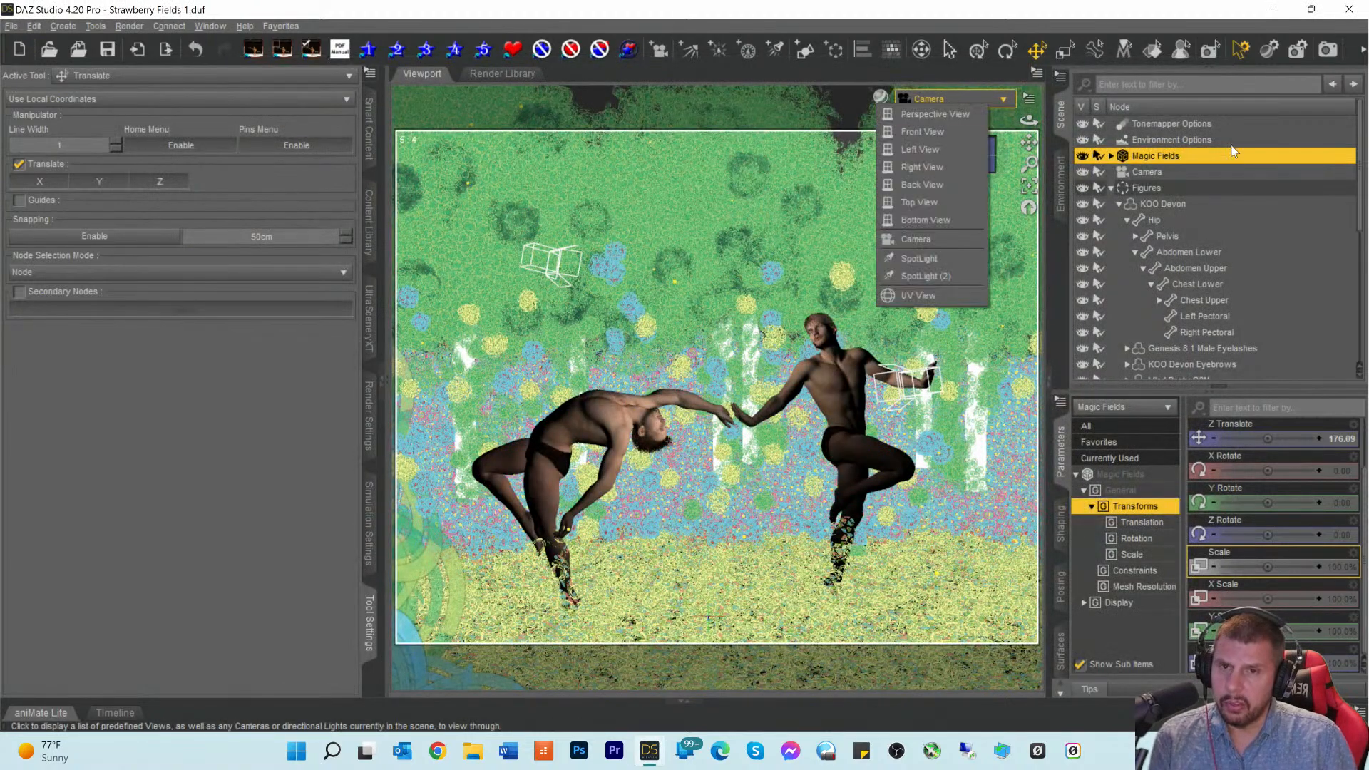
{"action": "left_click", "coordinate": [1145, 160]}
{"action": "left_click", "coordinate": [1081, 156]}
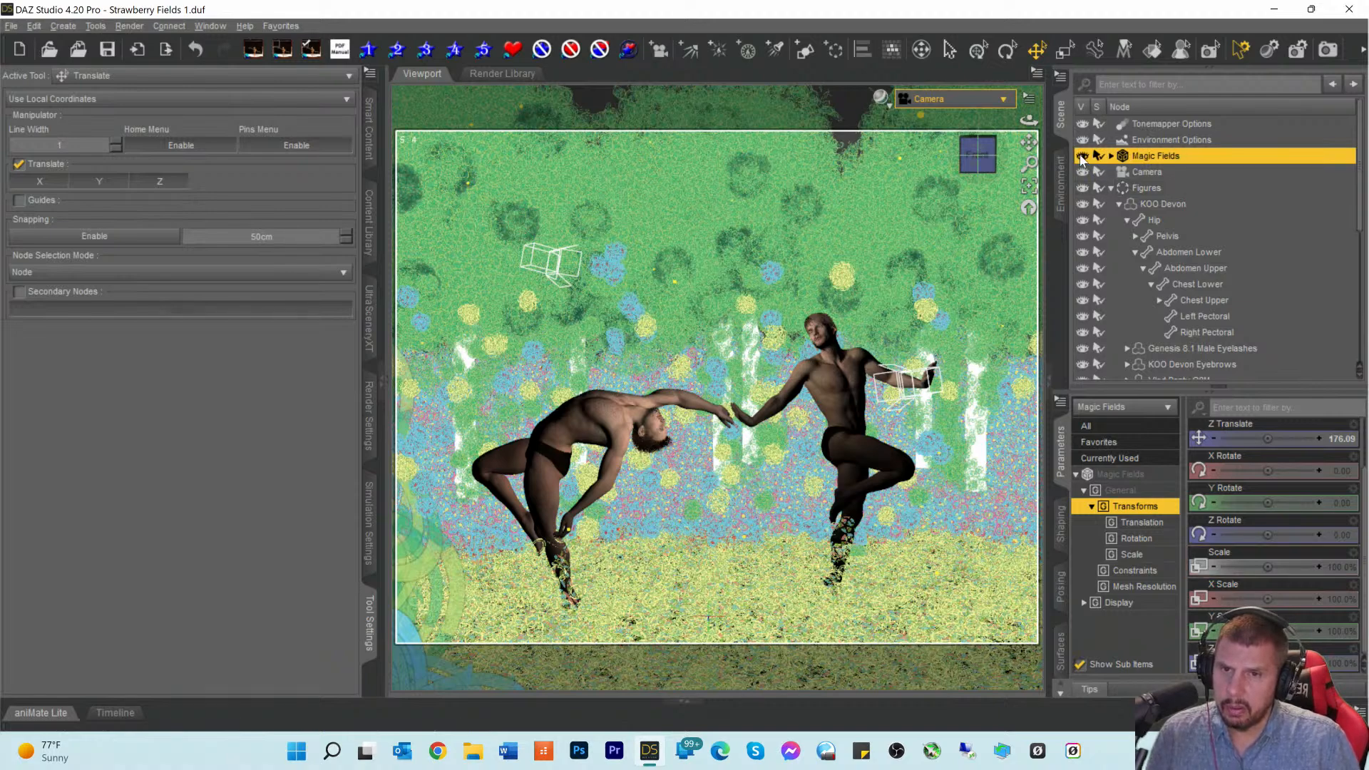
{"action": "left_click", "coordinate": [1081, 157]}
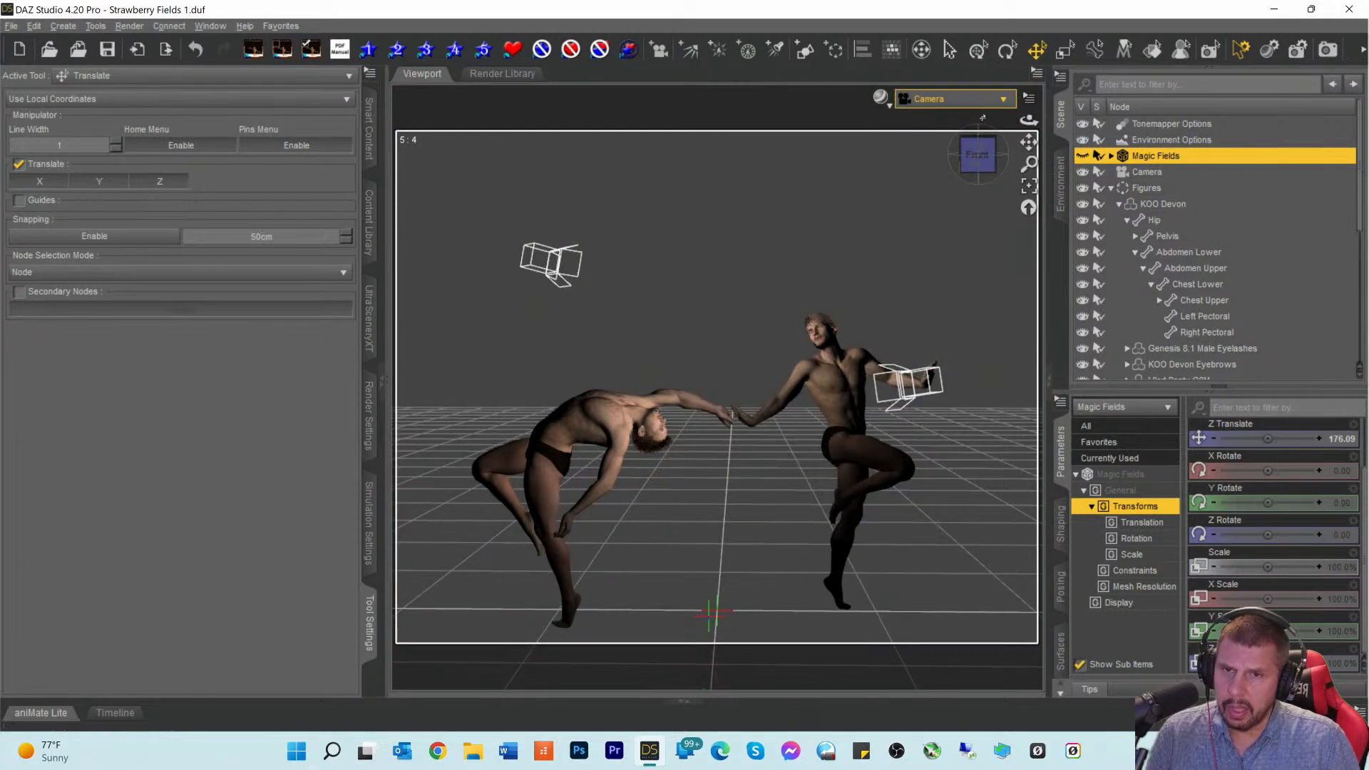
Step: Switch to the Perspective View and examine the standing figure's face, beard and jawline from the front and side up close
{"action": "left_click", "coordinate": [955, 99]}
{"action": "left_click", "coordinate": [959, 107]}
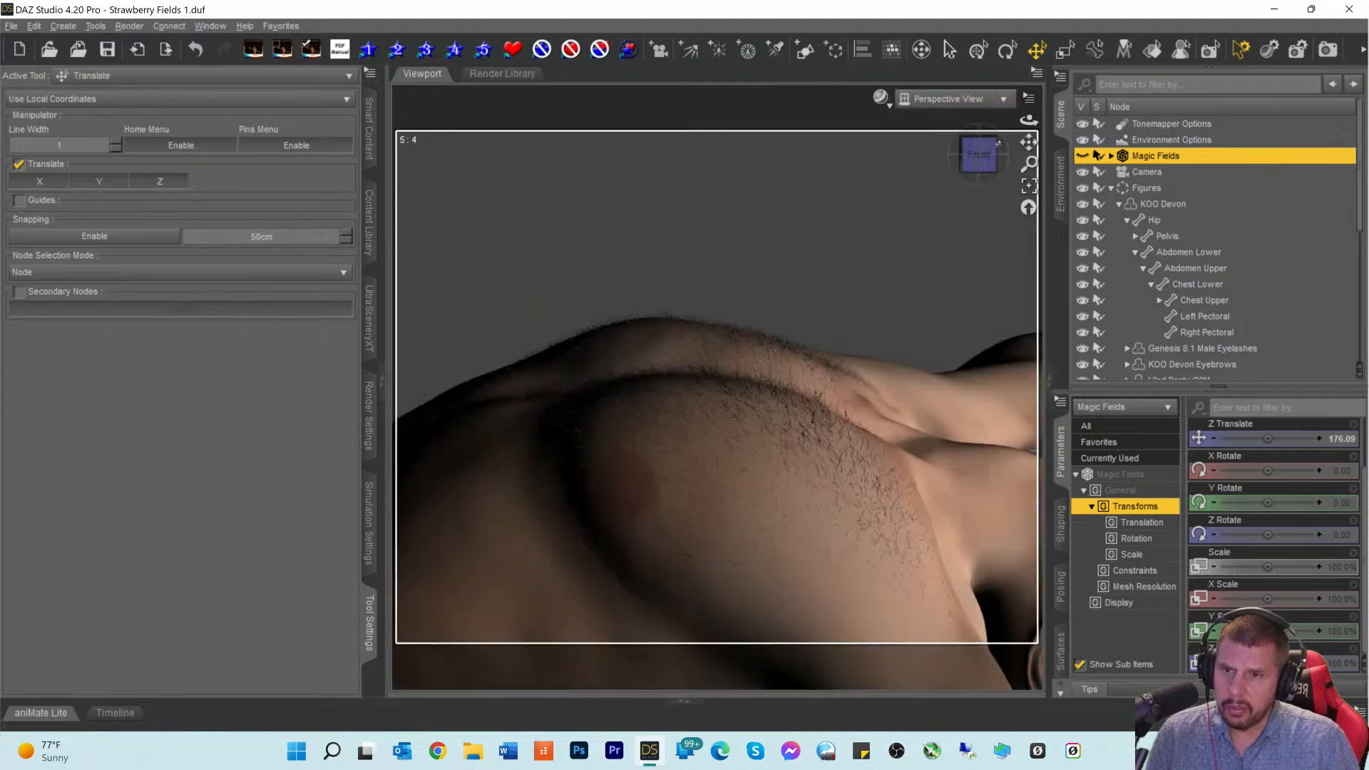
{"action": "left_click_drag", "start_coordinate": [1028, 142], "coordinate": [1027, 263]}
{"action": "scroll", "coordinate": [888, 391], "scroll_direction": "up", "scroll_amount": 3}
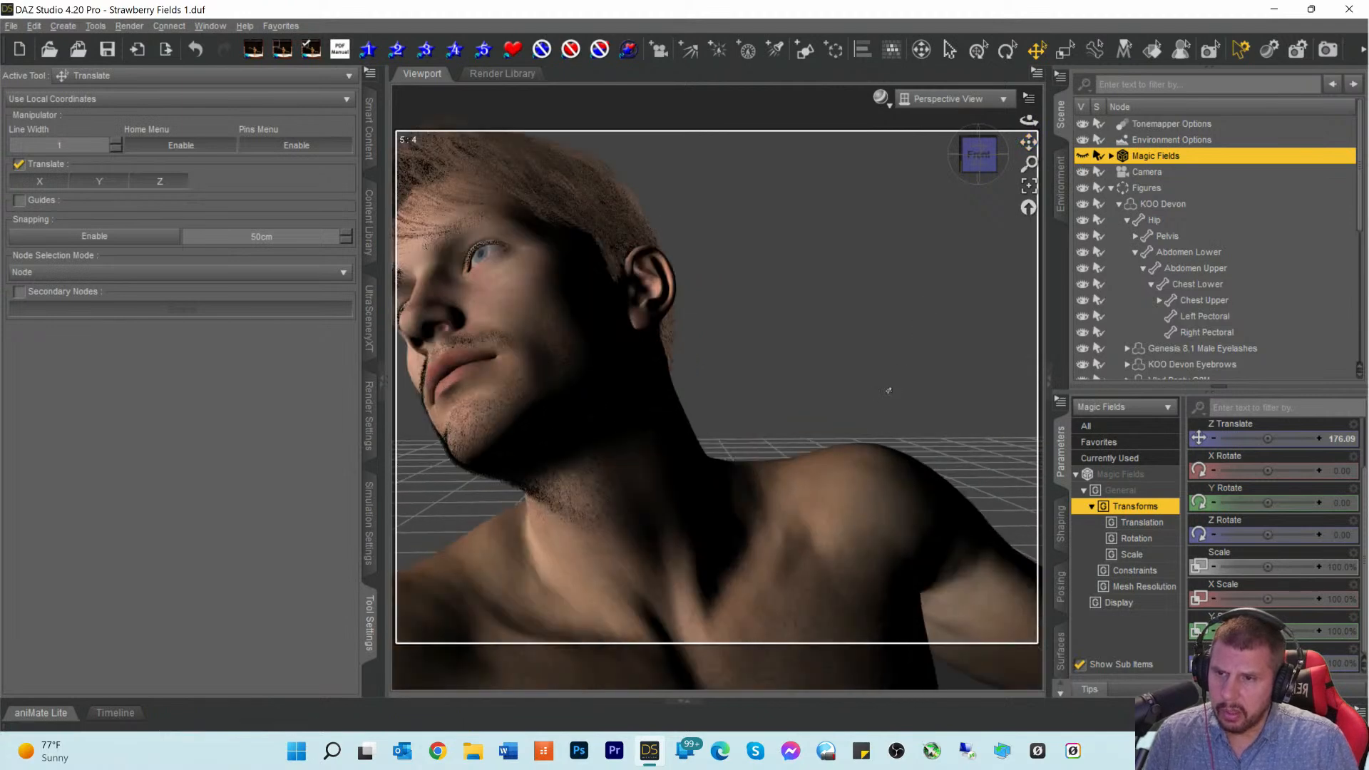
{"action": "scroll", "coordinate": [889, 390], "scroll_direction": "down", "scroll_amount": 2}
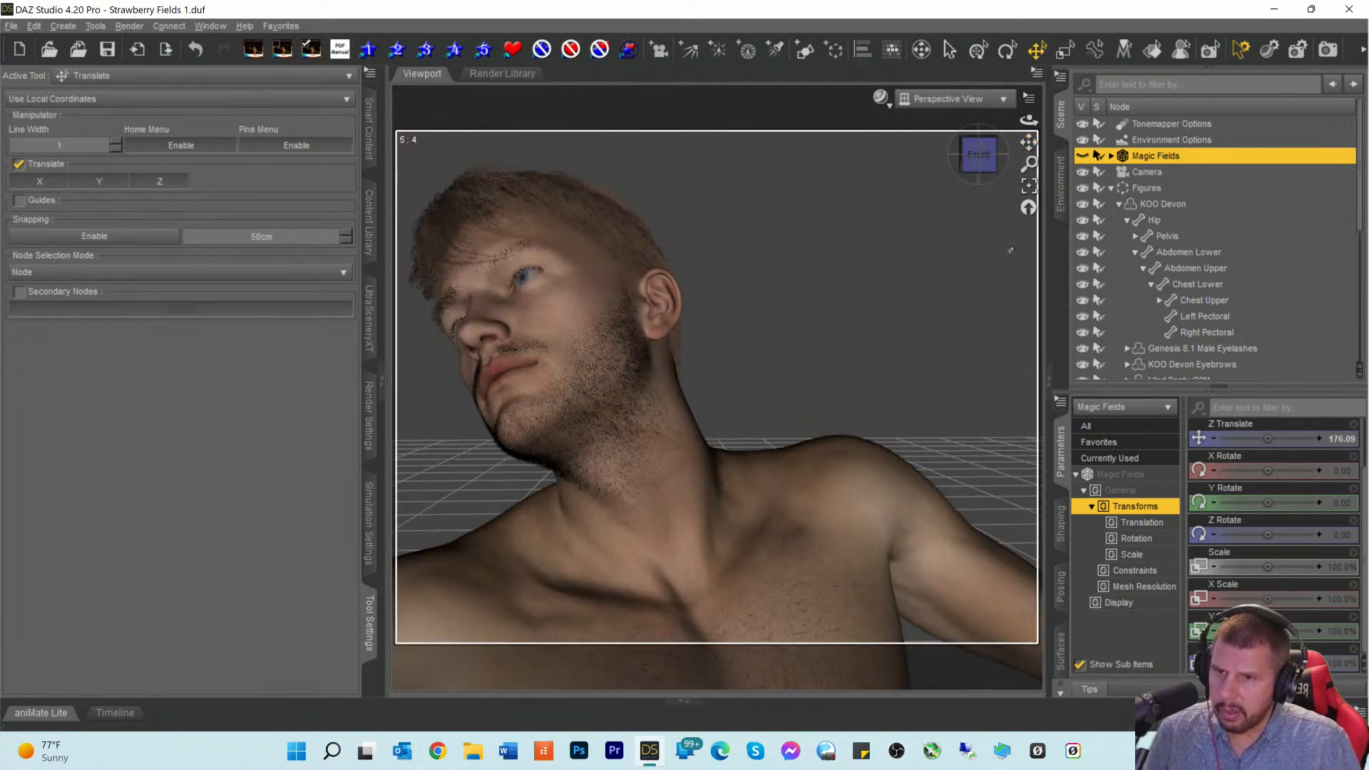
{"action": "left_click_drag", "start_coordinate": [980, 154], "coordinate": [992, 164]}
{"action": "scroll", "coordinate": [975, 214], "scroll_direction": "up", "scroll_amount": 5}
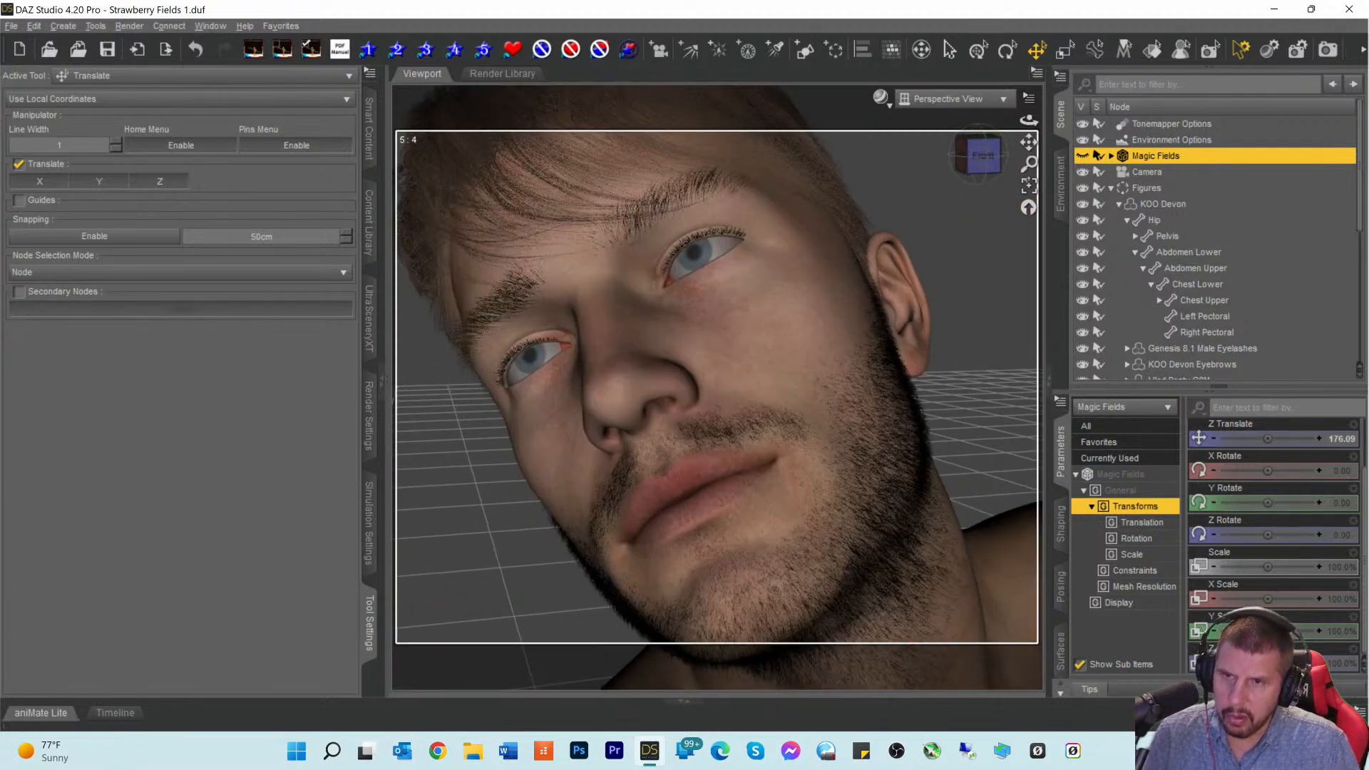
{"action": "left_click_drag", "start_coordinate": [986, 166], "coordinate": [927, 168]}
{"action": "mouse_move", "coordinate": [1028, 143]}
{"action": "left_mouse_down"}
{"action": "mouse_move", "coordinate": [986, 171]}
{"action": "mouse_move", "coordinate": [982, 152]}
{"action": "mouse_move", "coordinate": [977, 170]}
{"action": "mouse_move", "coordinate": [1020, 147]}
{"action": "mouse_move", "coordinate": [977, 158]}
{"action": "mouse_move", "coordinate": [1039, 139]}
{"action": "mouse_move", "coordinate": [967, 157]}
{"action": "mouse_move", "coordinate": [1029, 146]}
{"action": "left_mouse_up"}
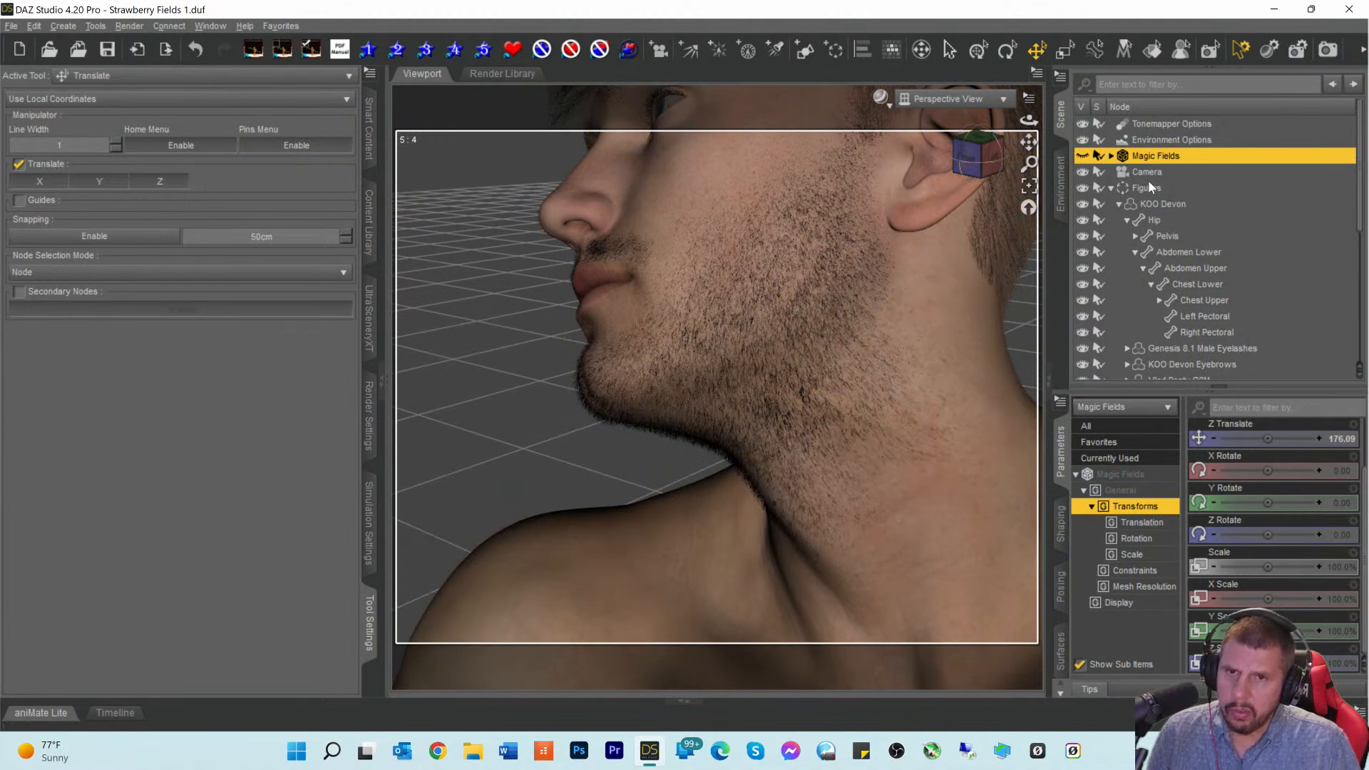
Step: Select the Top Knot Beard for Genesis 8 Male, activate the Mesh Grabber tool and try to pick the beard's geometry
{"action": "scroll", "coordinate": [1156, 233], "scroll_direction": "down", "scroll_amount": 5}
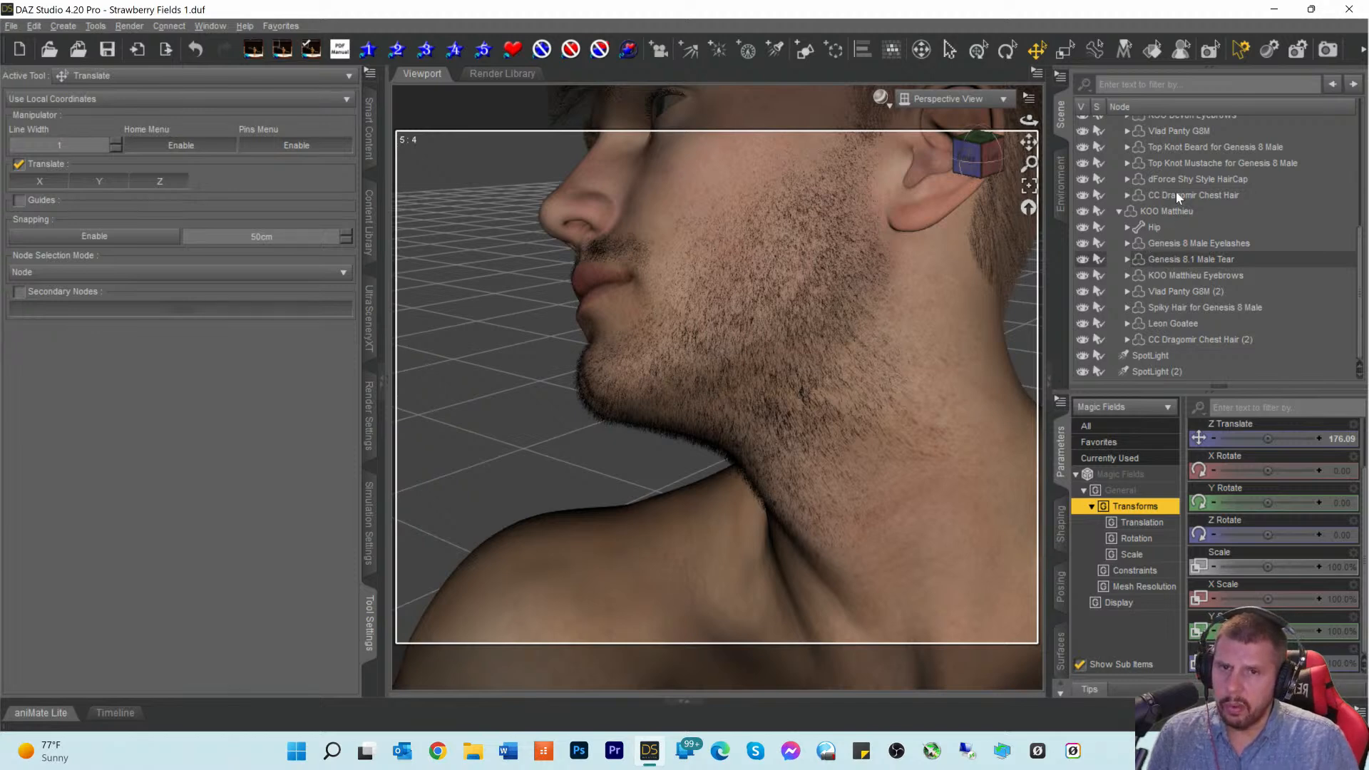
{"action": "left_click", "coordinate": [1175, 147]}
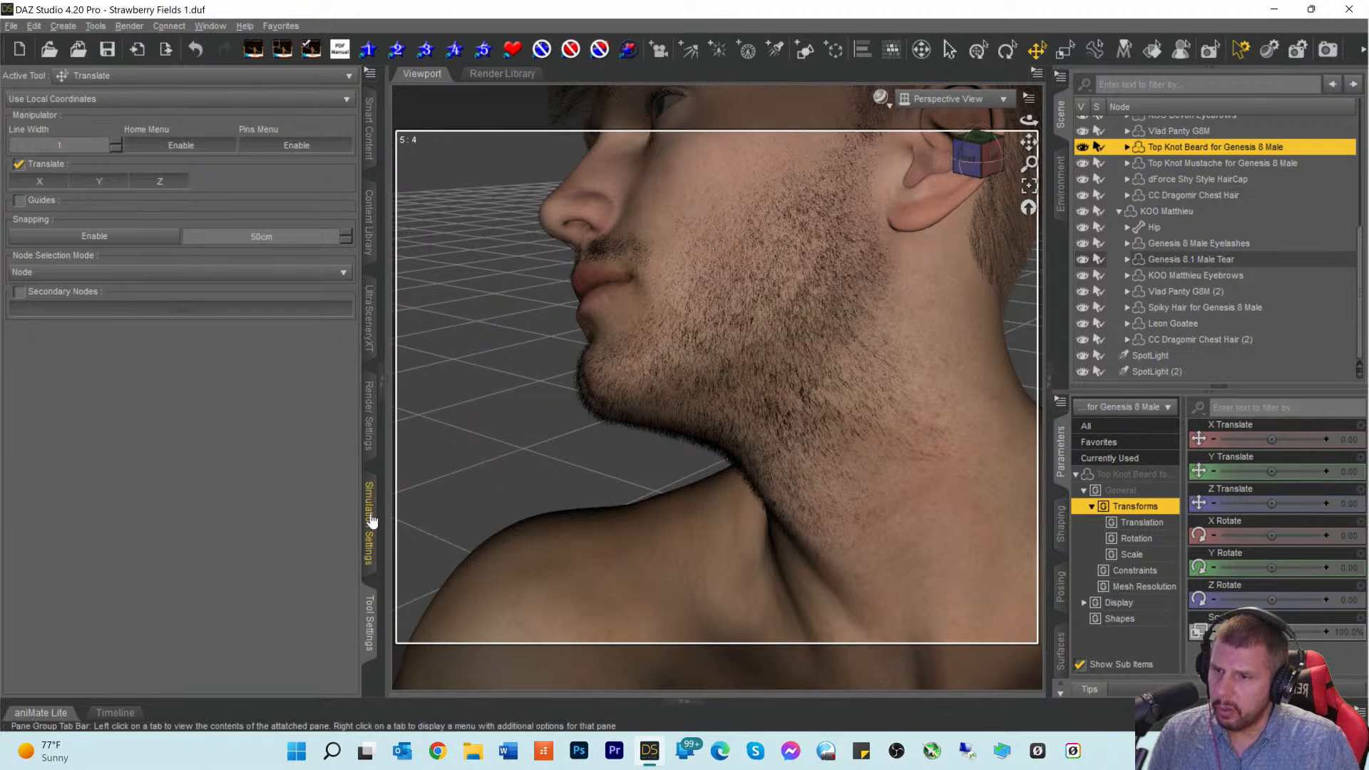
{"action": "left_click", "coordinate": [95, 75]}
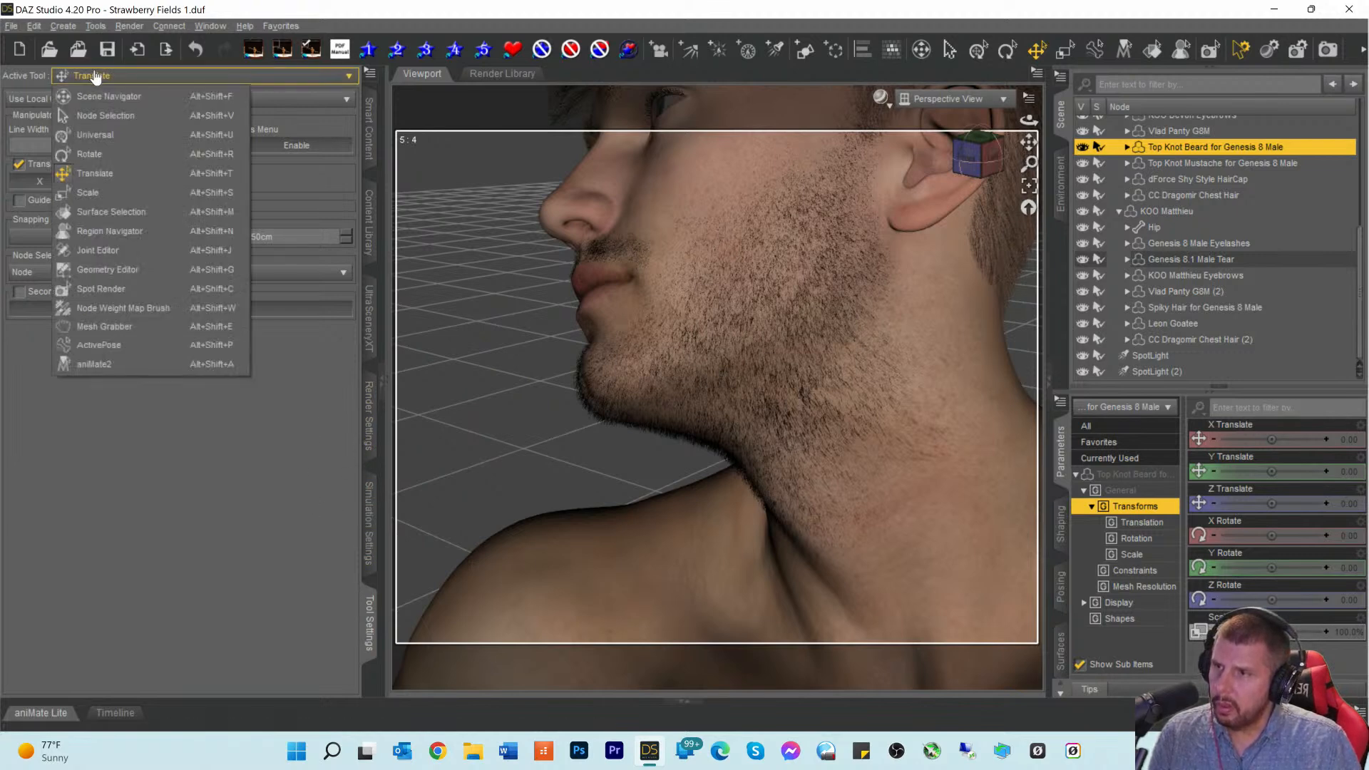
{"action": "left_click", "coordinate": [103, 328]}
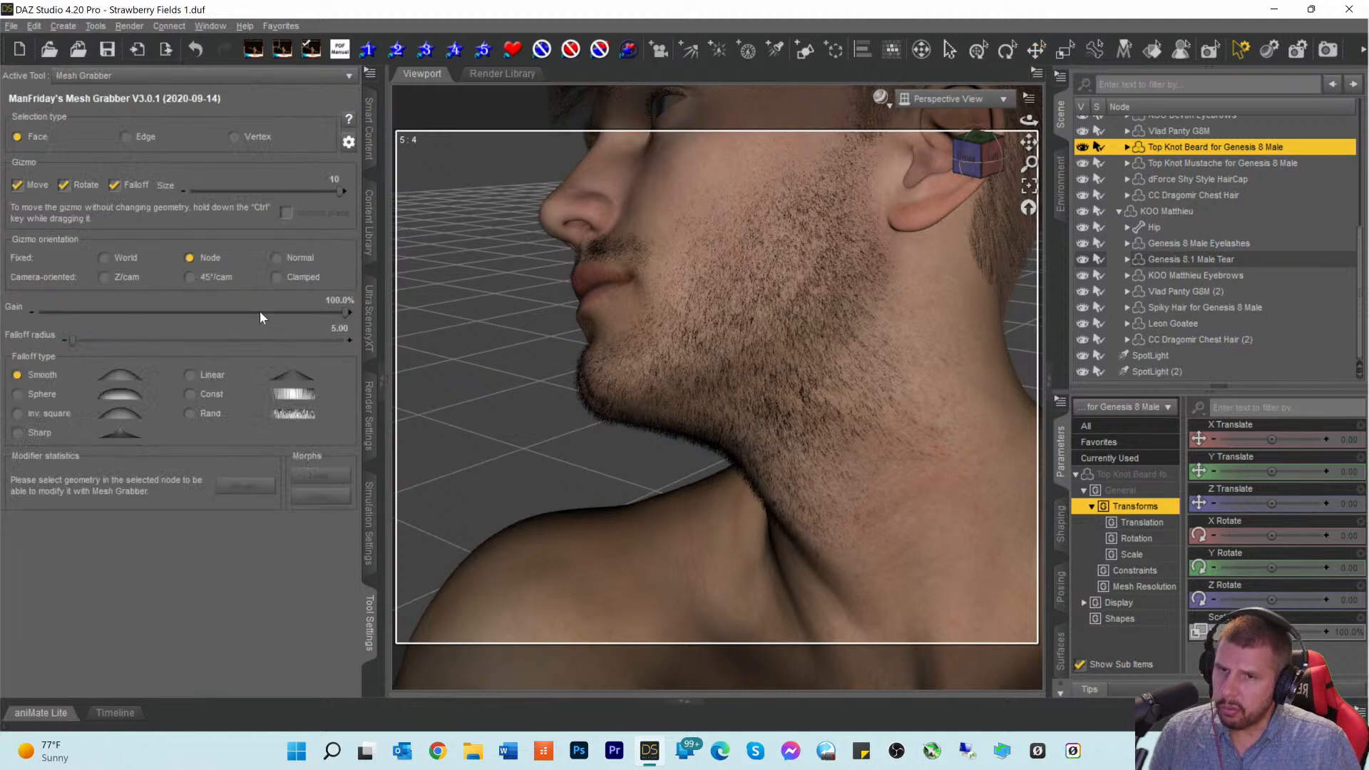
{"action": "left_click", "coordinate": [788, 274]}
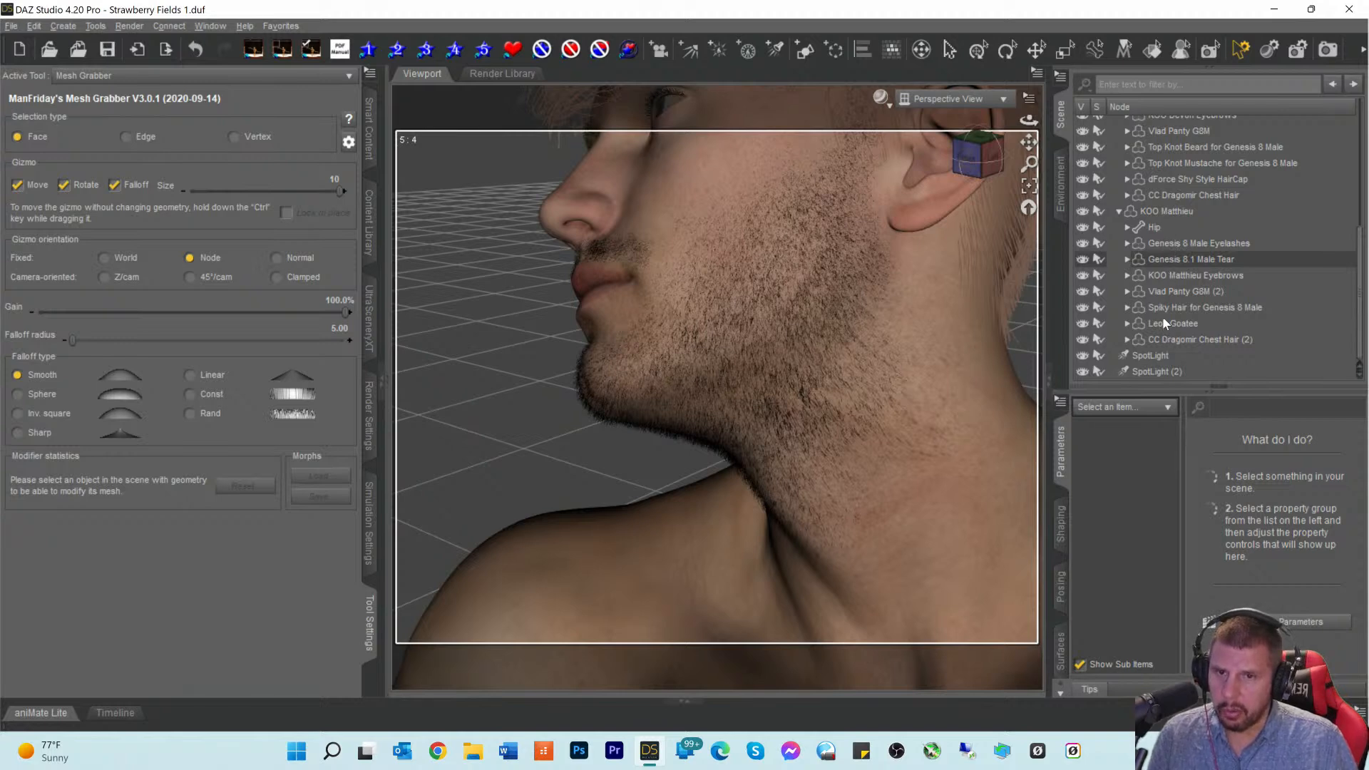
{"action": "scroll", "coordinate": [1165, 251], "scroll_direction": "up", "scroll_amount": 2}
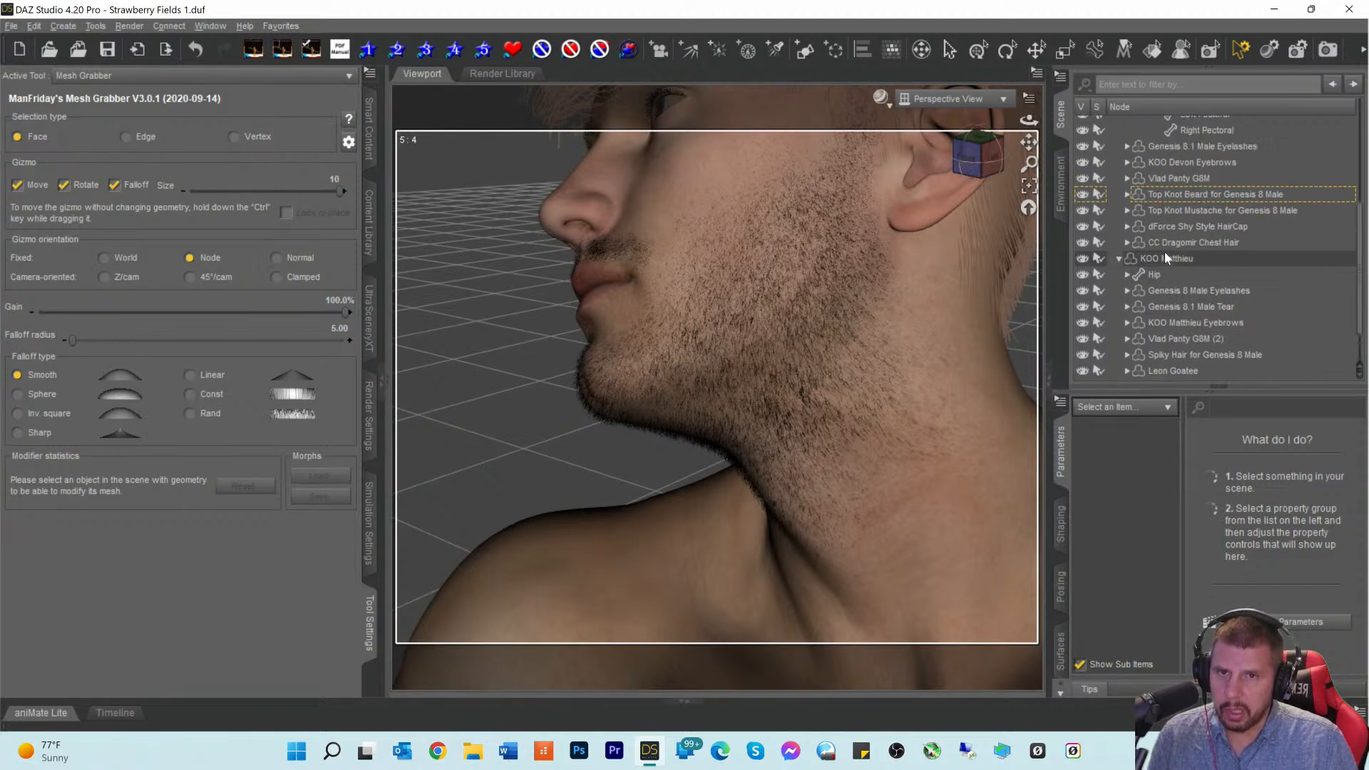
Step: Try to pick the geometry of the Top Knot Beard and the Top Knot Mustache on the standing figure with Mesh Grabber
{"action": "left_click", "coordinate": [1173, 241]}
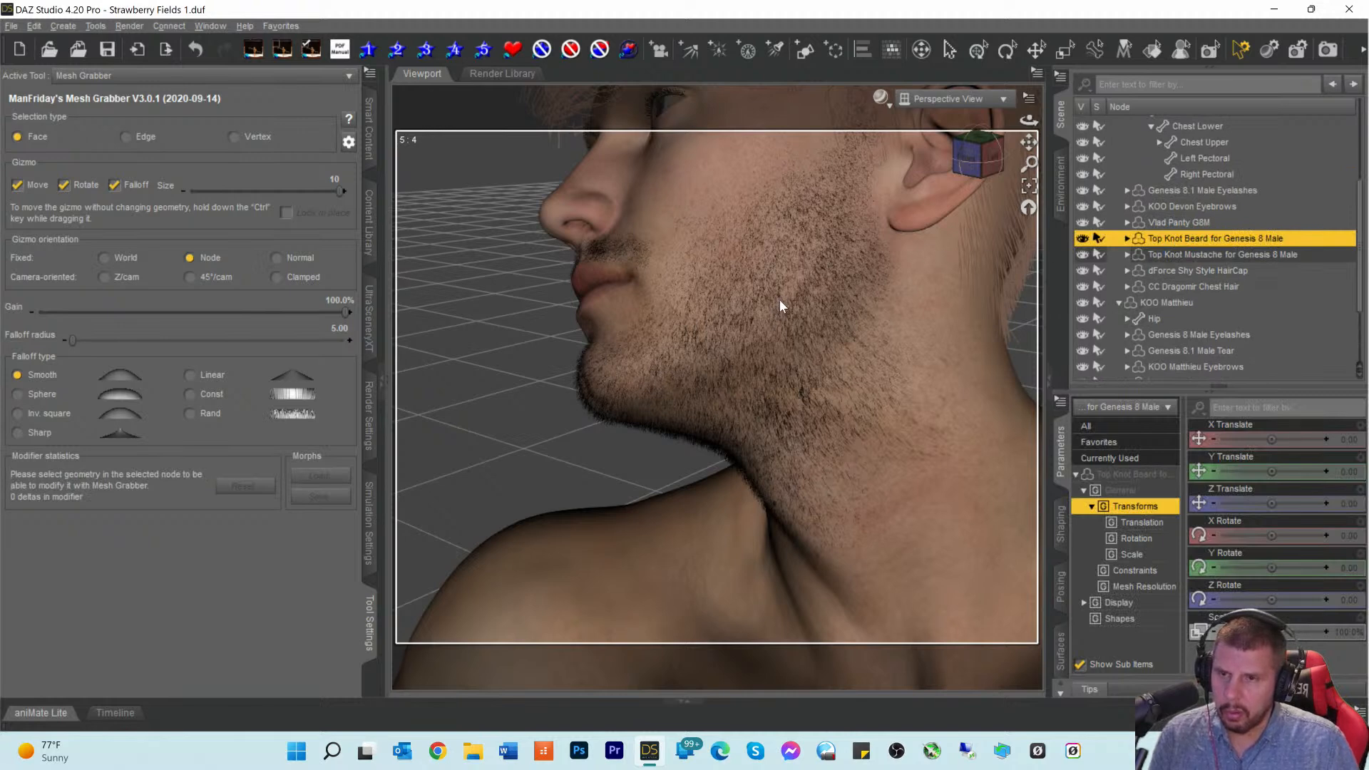
{"action": "left_click", "coordinate": [780, 322]}
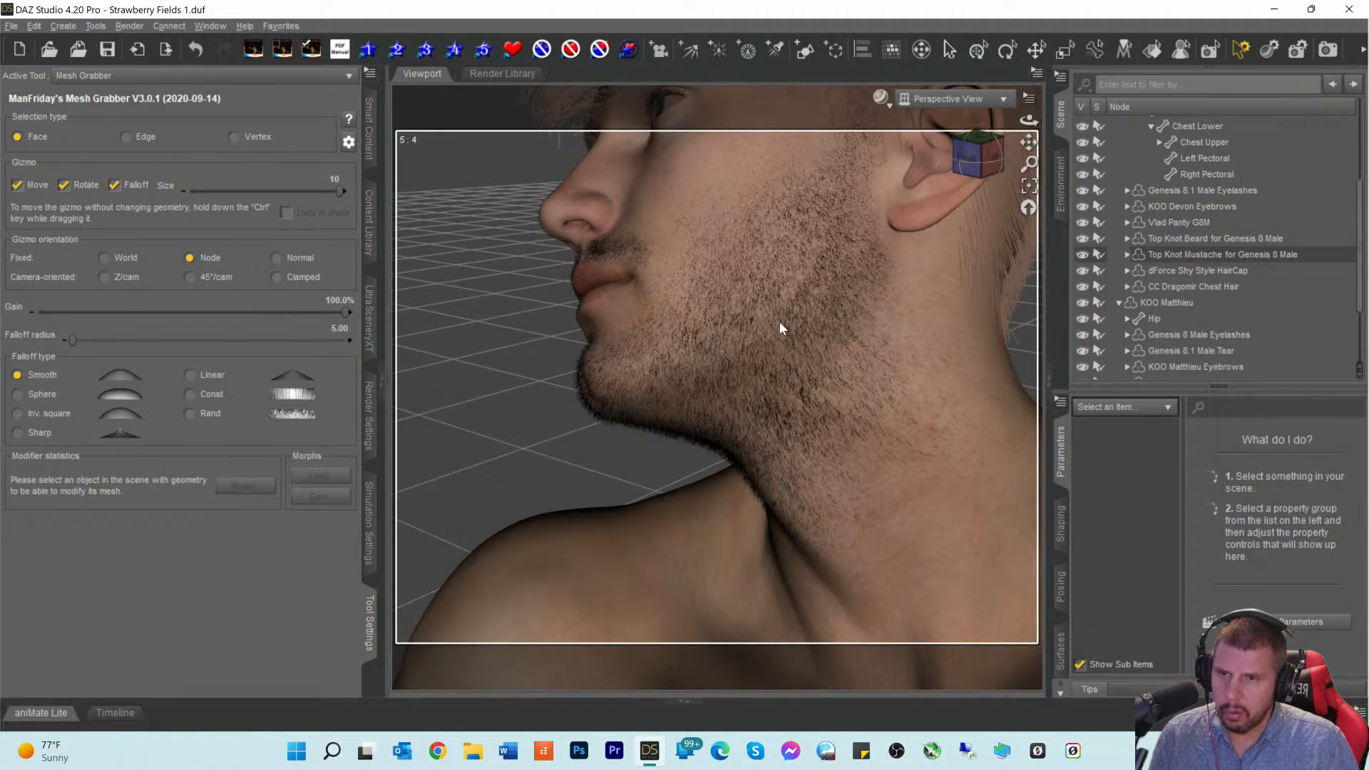
{"action": "left_click", "coordinate": [1158, 251]}
{"action": "left_click", "coordinate": [824, 239]}
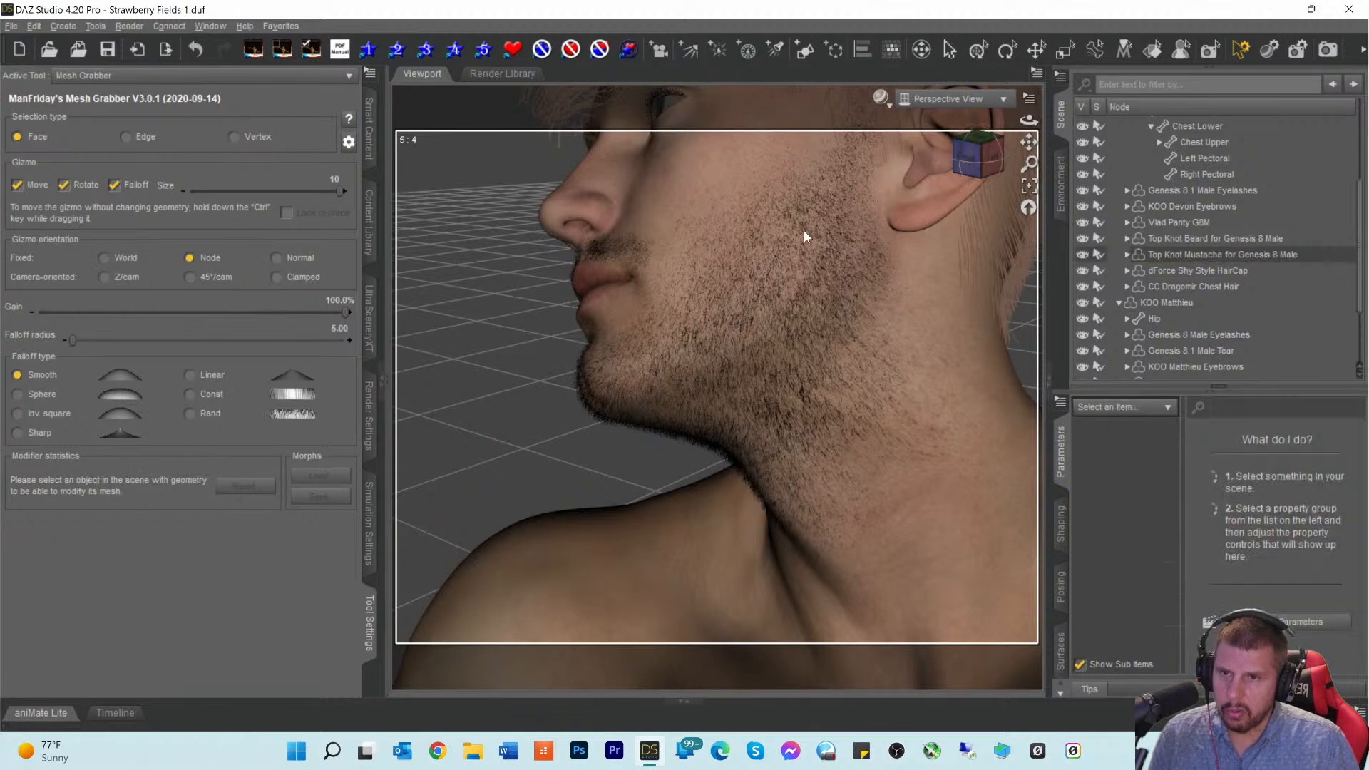
{"action": "left_click", "coordinate": [1146, 252]}
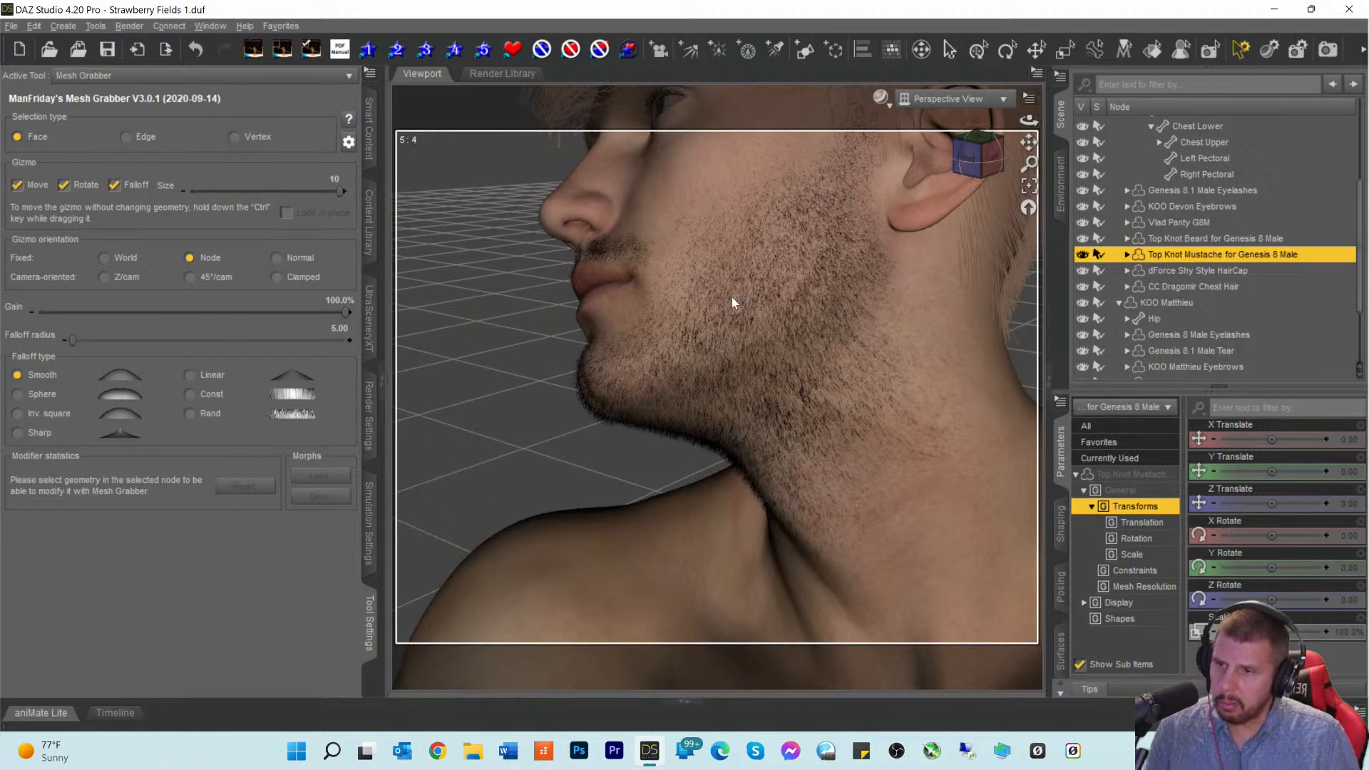
{"action": "left_click_drag", "start_coordinate": [969, 150], "coordinate": [940, 152]}
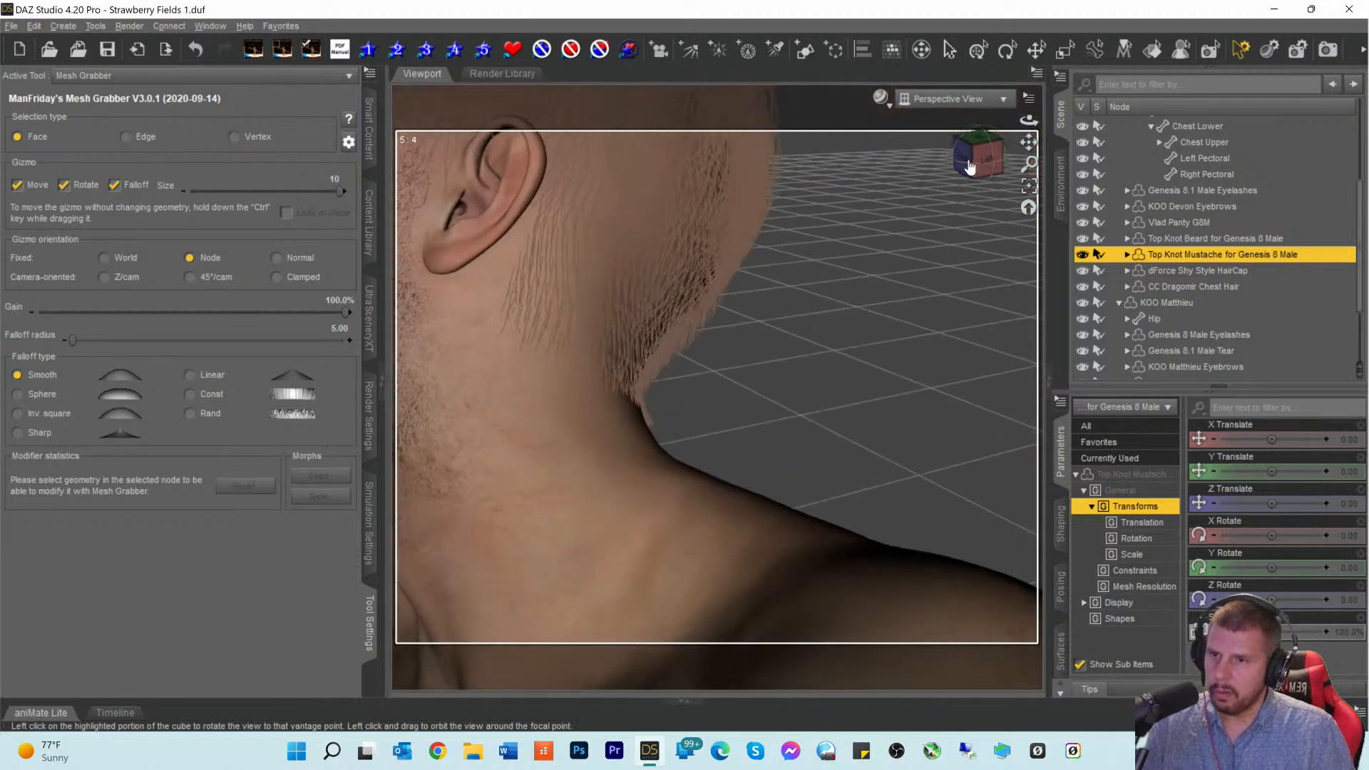
{"action": "left_click_drag", "start_coordinate": [1026, 144], "coordinate": [1141, 148]}
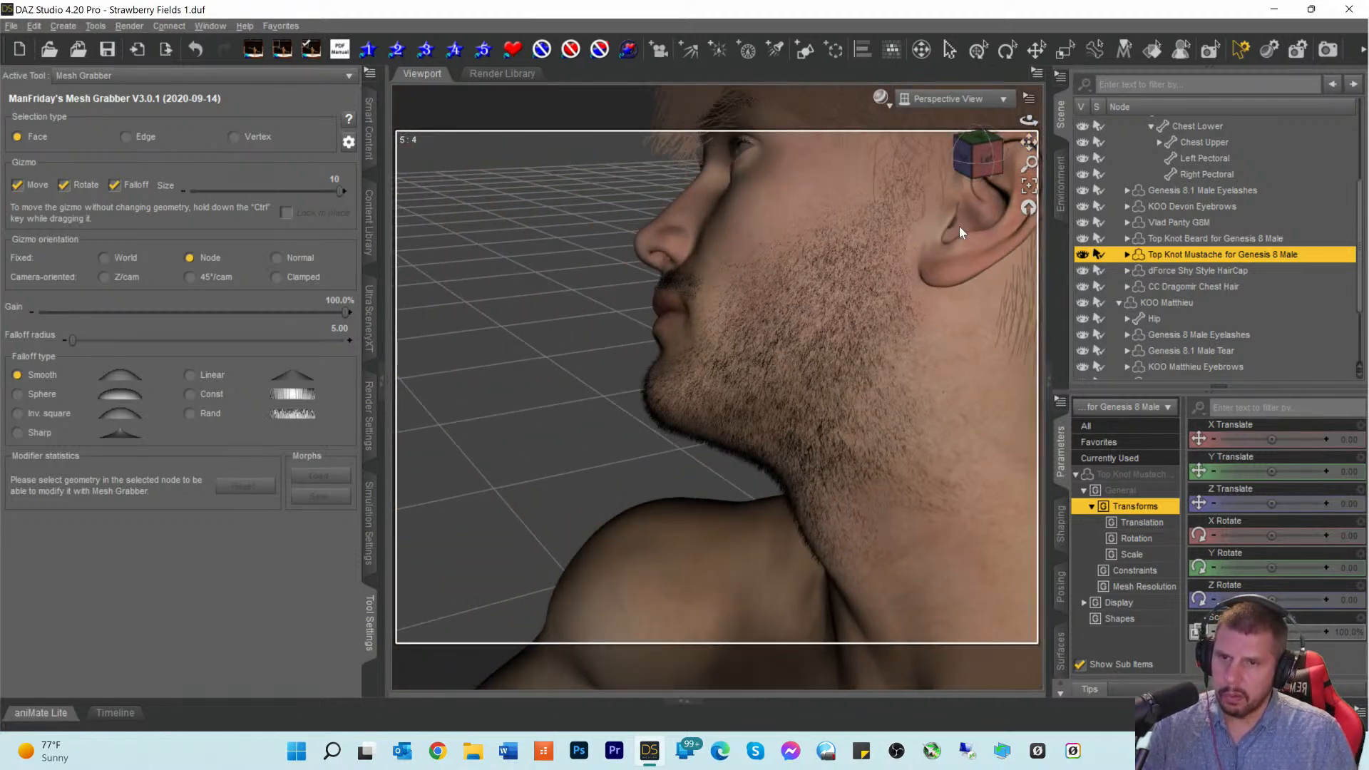
{"action": "left_click", "coordinate": [1127, 254]}
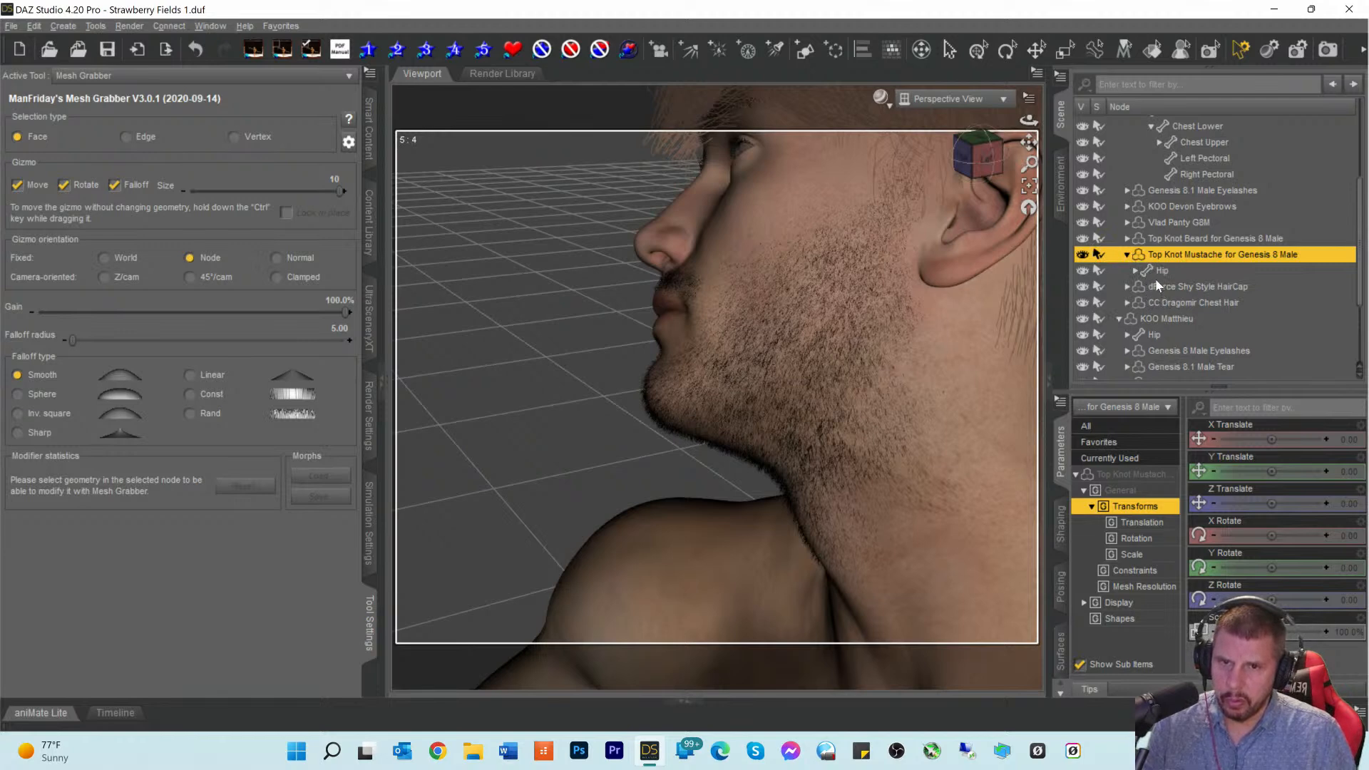
{"action": "left_click", "coordinate": [1127, 256]}
Step: Retry picking the Top Knot Beard's geometry with Mesh Grabber, using both the beard node and its Hip bone
{"action": "left_click", "coordinate": [1150, 238]}
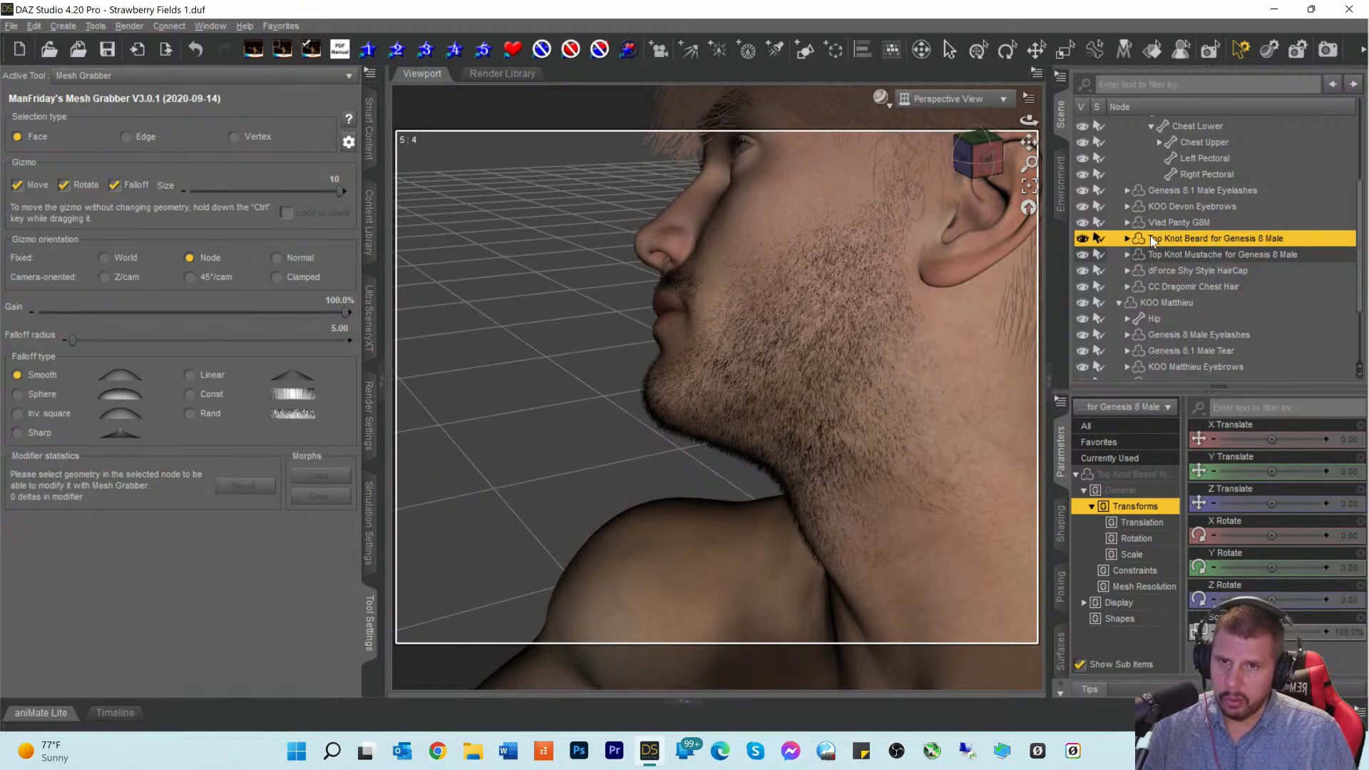
{"action": "left_click", "coordinate": [813, 315]}
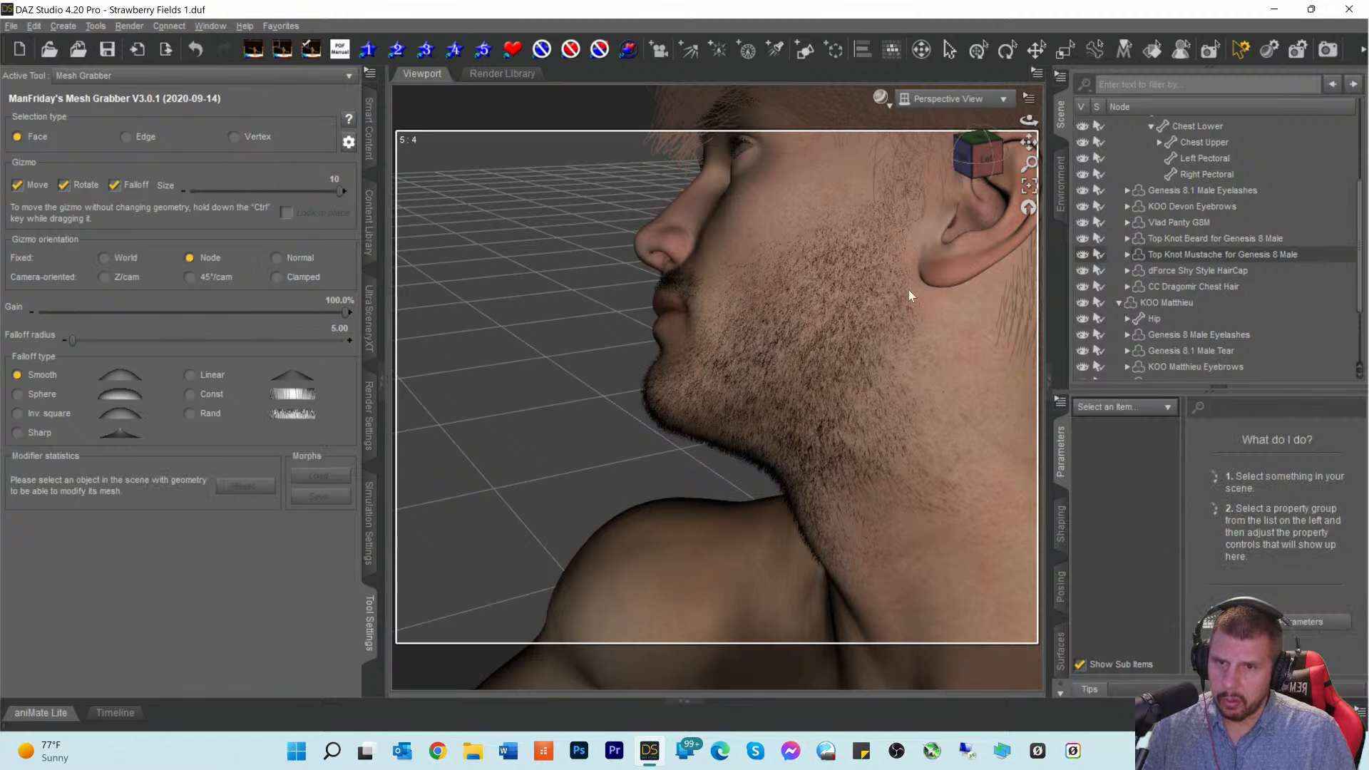
{"action": "left_click", "coordinate": [1152, 238]}
{"action": "left_click", "coordinate": [1127, 238]}
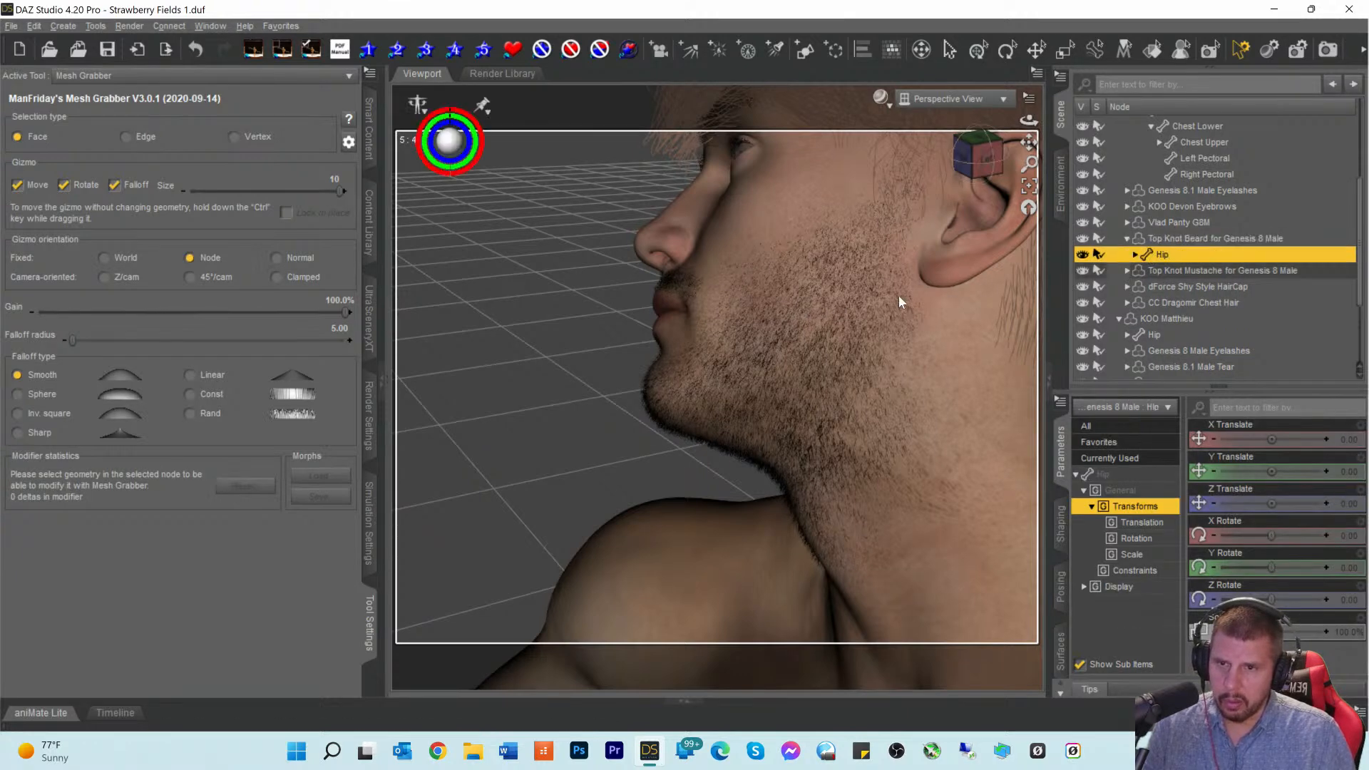
{"action": "left_click", "coordinate": [793, 320]}
{"action": "left_click", "coordinate": [1153, 241]}
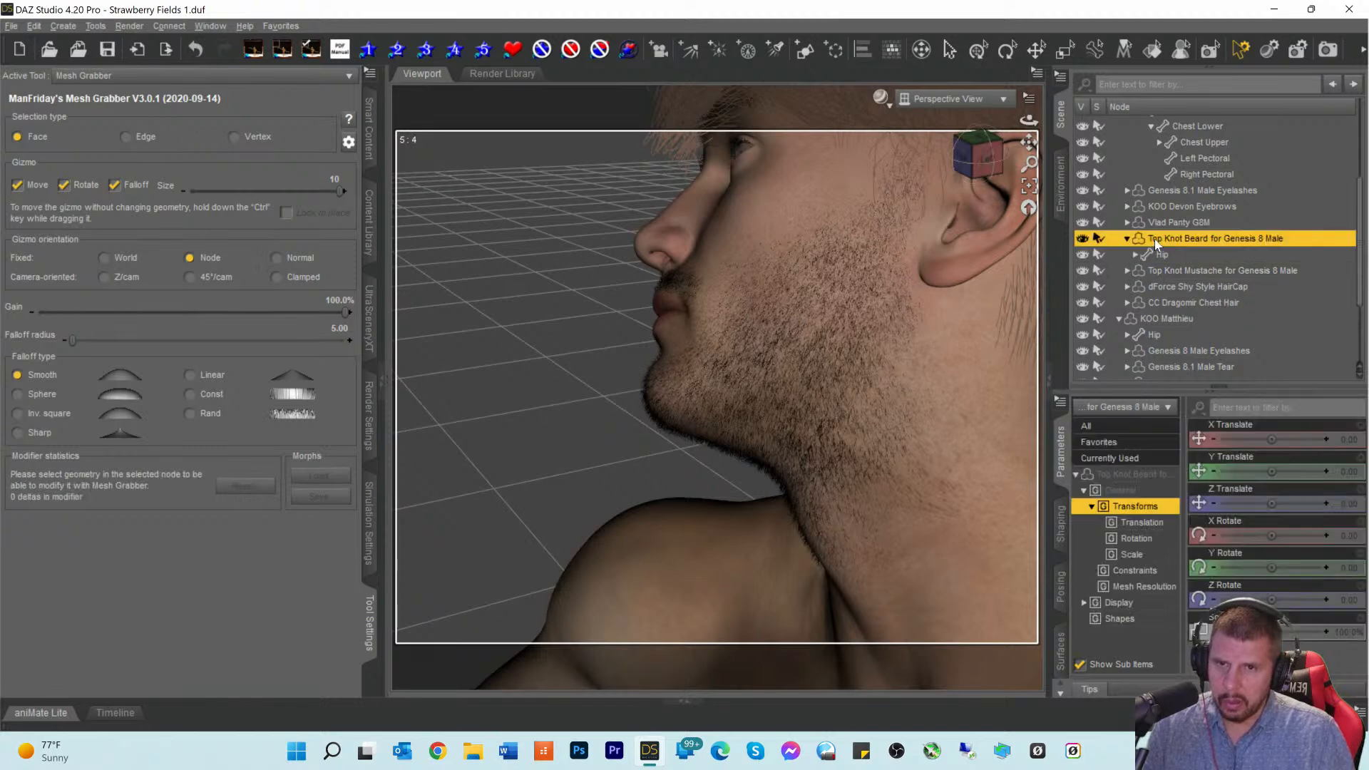
{"action": "left_click", "coordinate": [1127, 239]}
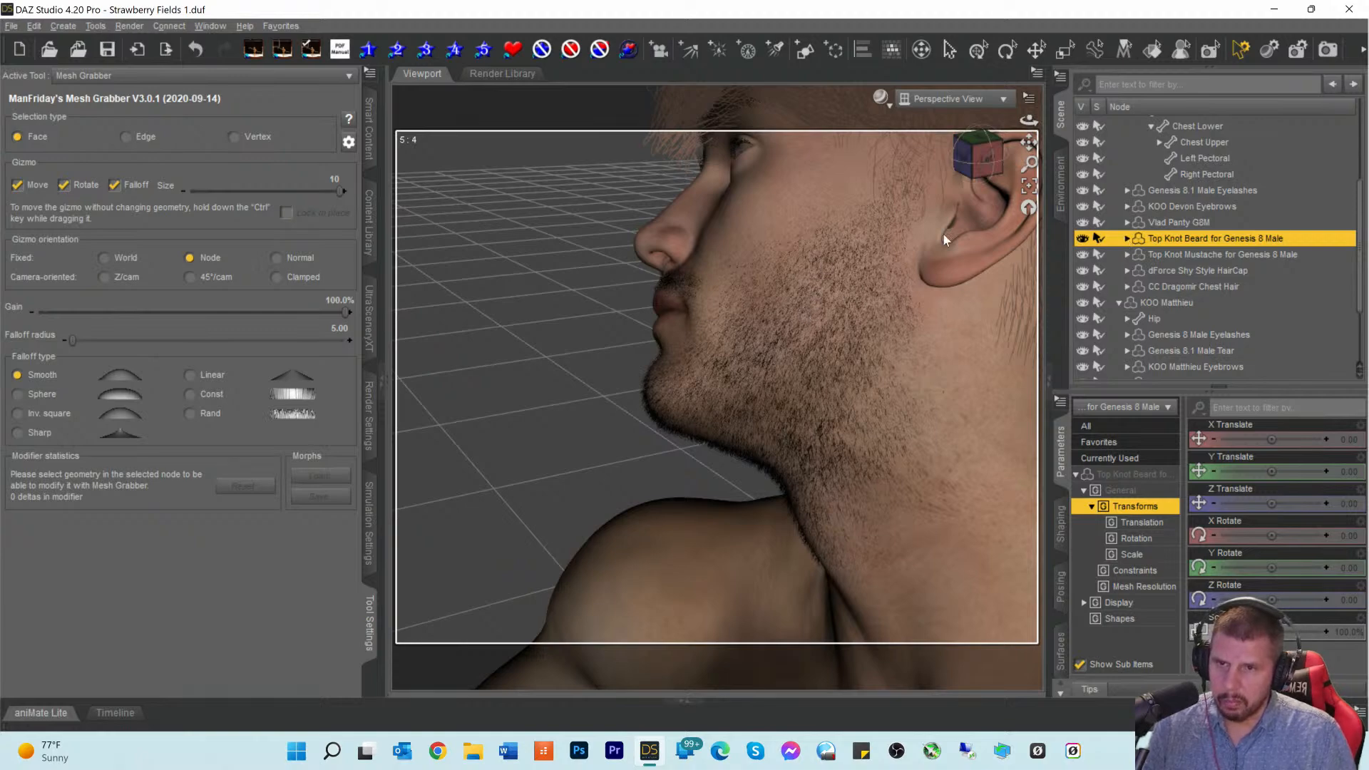
Step: Examine how the beard fits the standing figure's cheek, jaw and neck from the side and the front
{"action": "mouse_move", "coordinate": [977, 163]}
{"action": "left_mouse_down"}
{"action": "mouse_move", "coordinate": [977, 201]}
{"action": "mouse_move", "coordinate": [973, 160]}
{"action": "mouse_move", "coordinate": [951, 157]}
{"action": "left_mouse_up"}
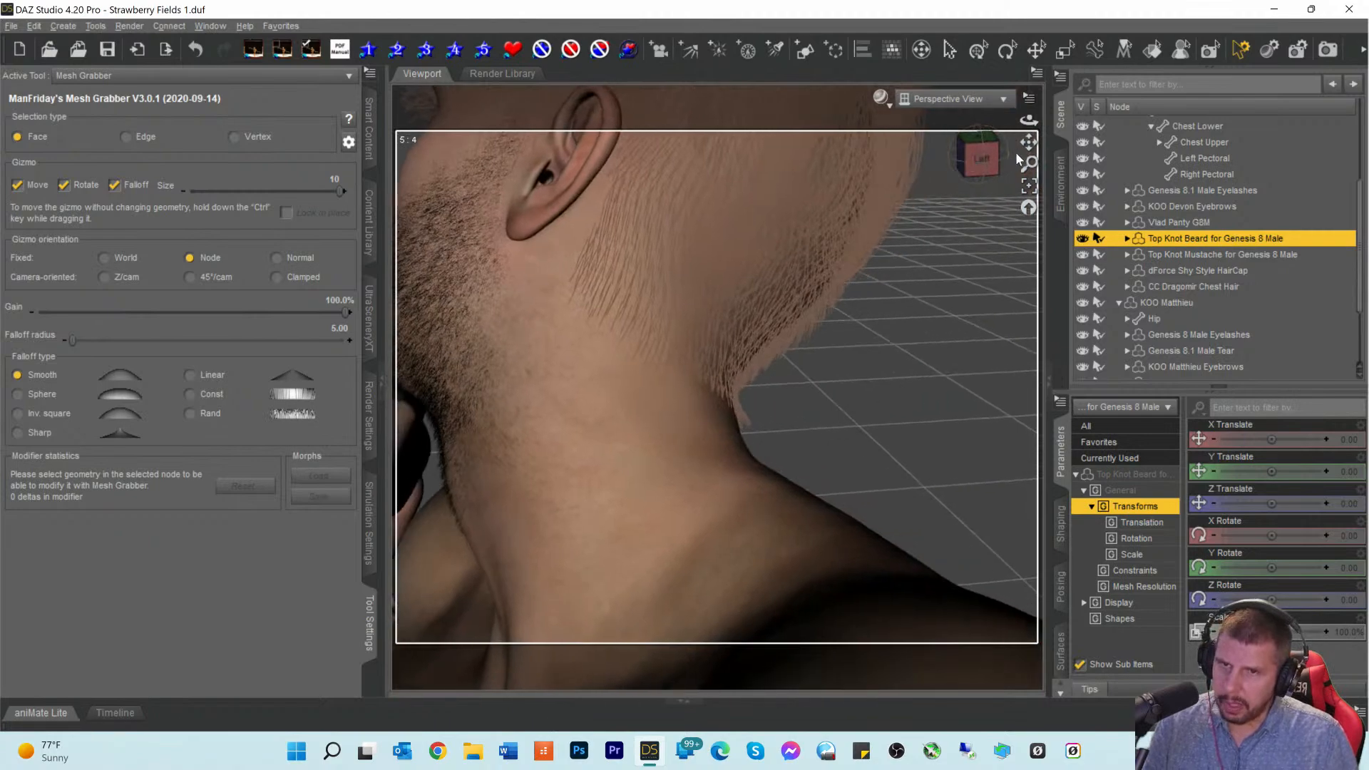
{"action": "left_click_drag", "start_coordinate": [1029, 142], "coordinate": [1368, 231]}
{"action": "mouse_move", "coordinate": [981, 158]}
{"action": "left_mouse_down"}
{"action": "mouse_move", "coordinate": [977, 145]}
{"action": "mouse_move", "coordinate": [959, 150]}
{"action": "mouse_move", "coordinate": [979, 156]}
{"action": "left_mouse_up"}
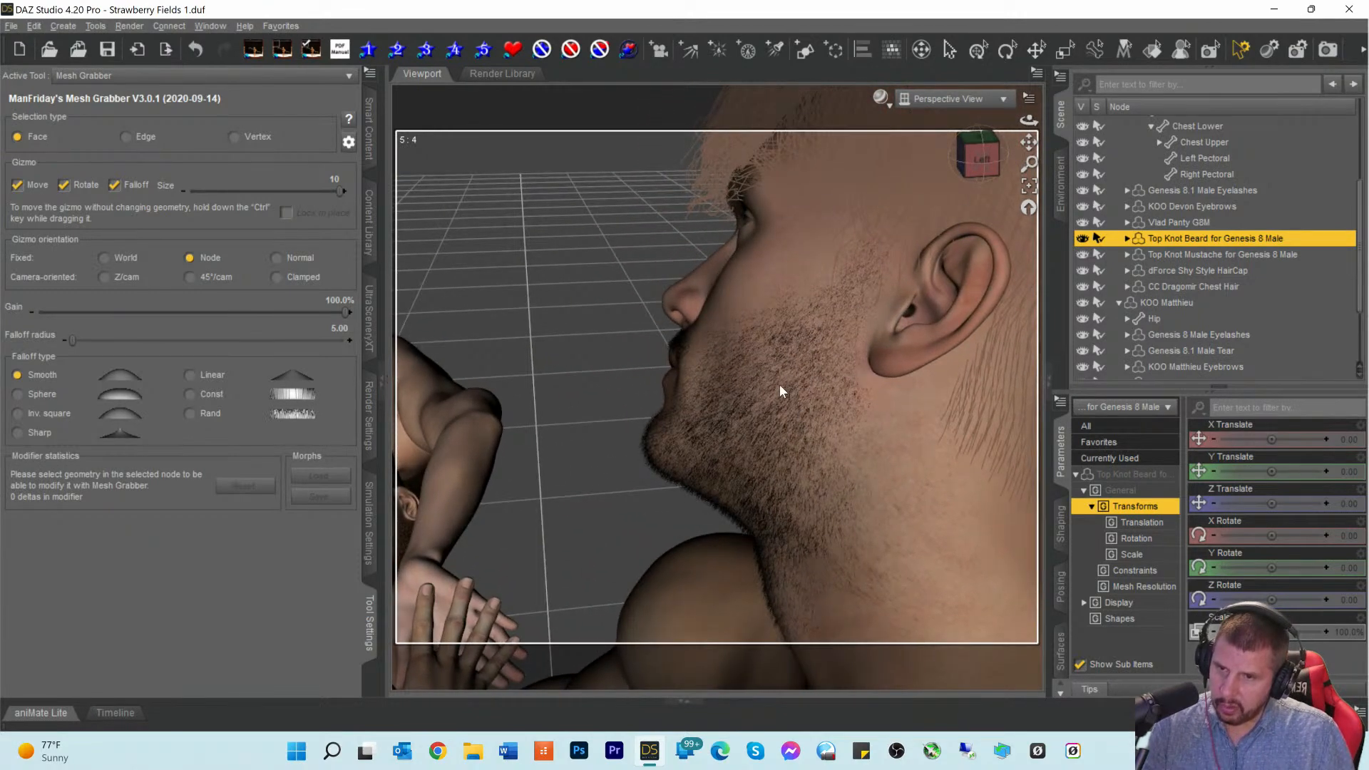
{"action": "left_click_drag", "start_coordinate": [971, 172], "coordinate": [972, 175]}
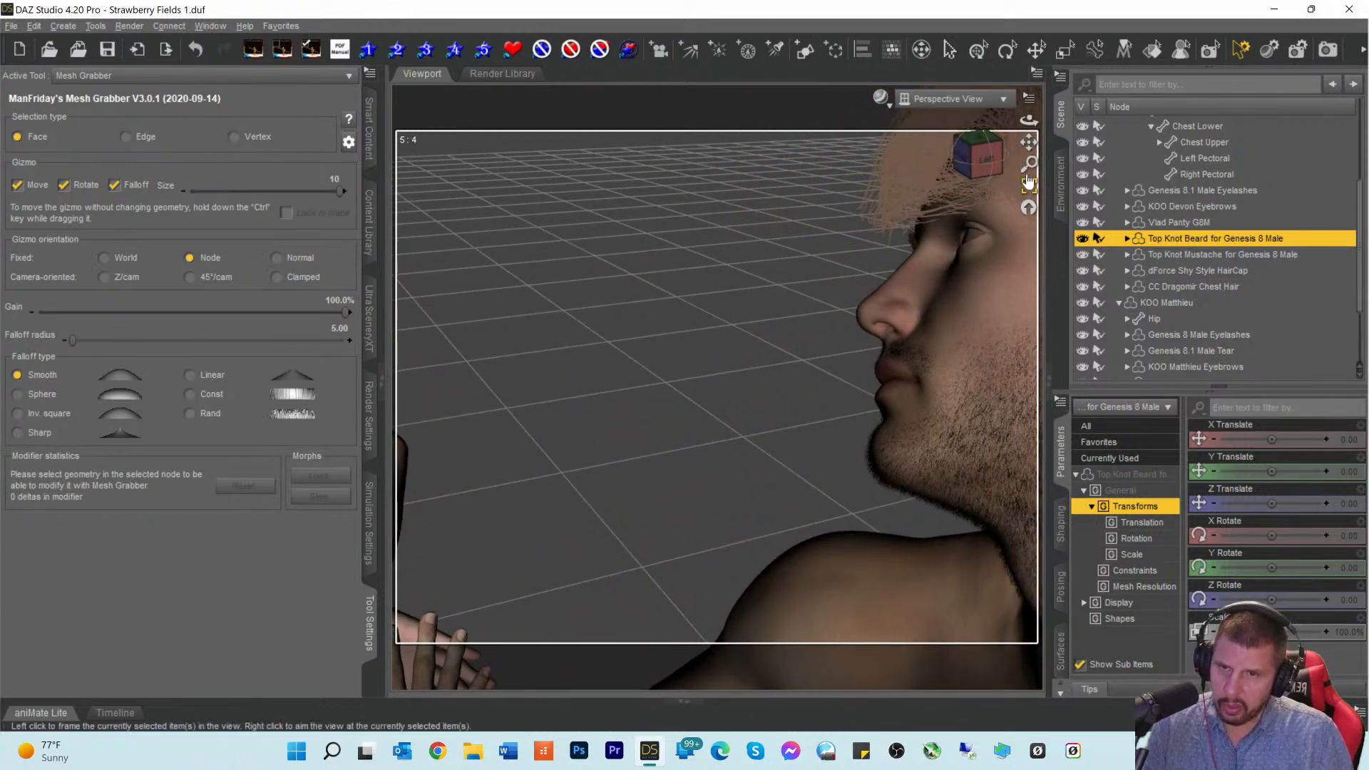
{"action": "left_click_drag", "start_coordinate": [1028, 142], "coordinate": [937, 408]}
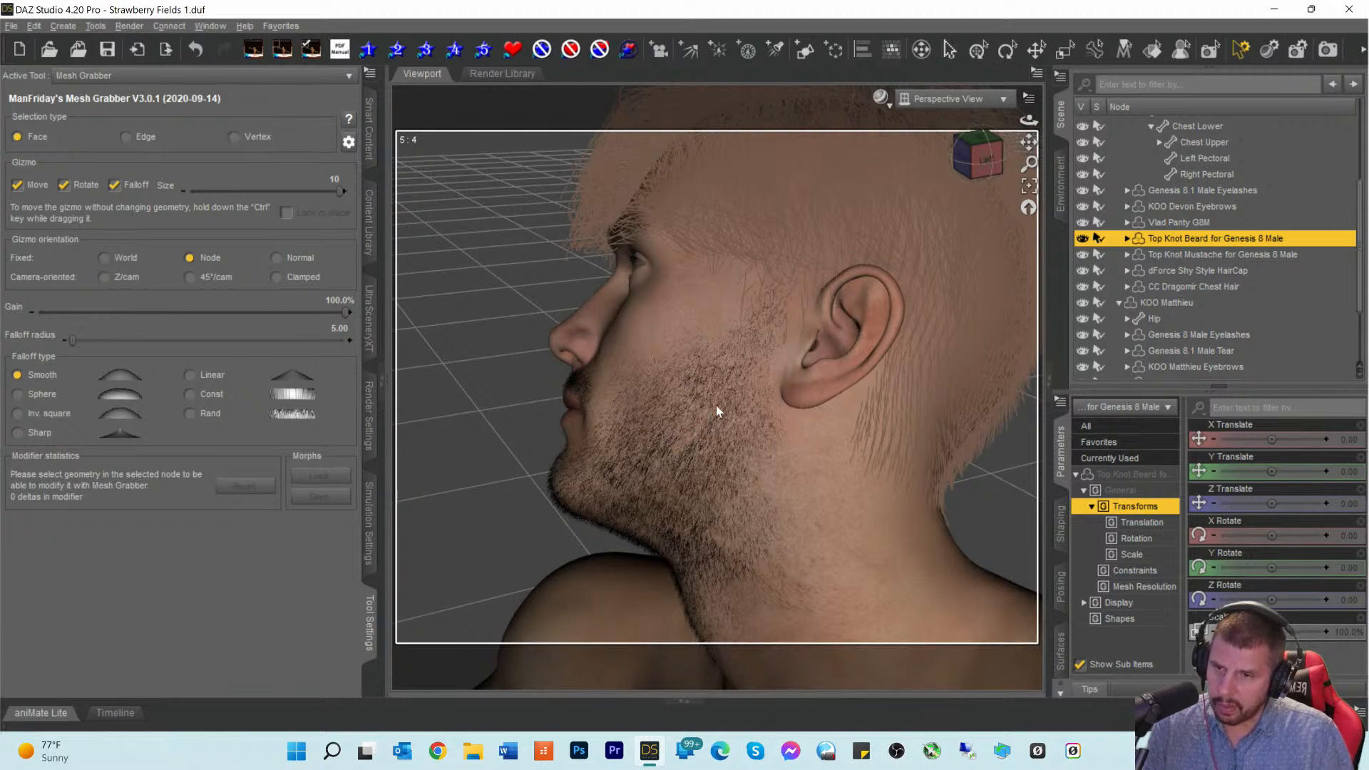
{"action": "left_click_drag", "start_coordinate": [962, 168], "coordinate": [1004, 159]}
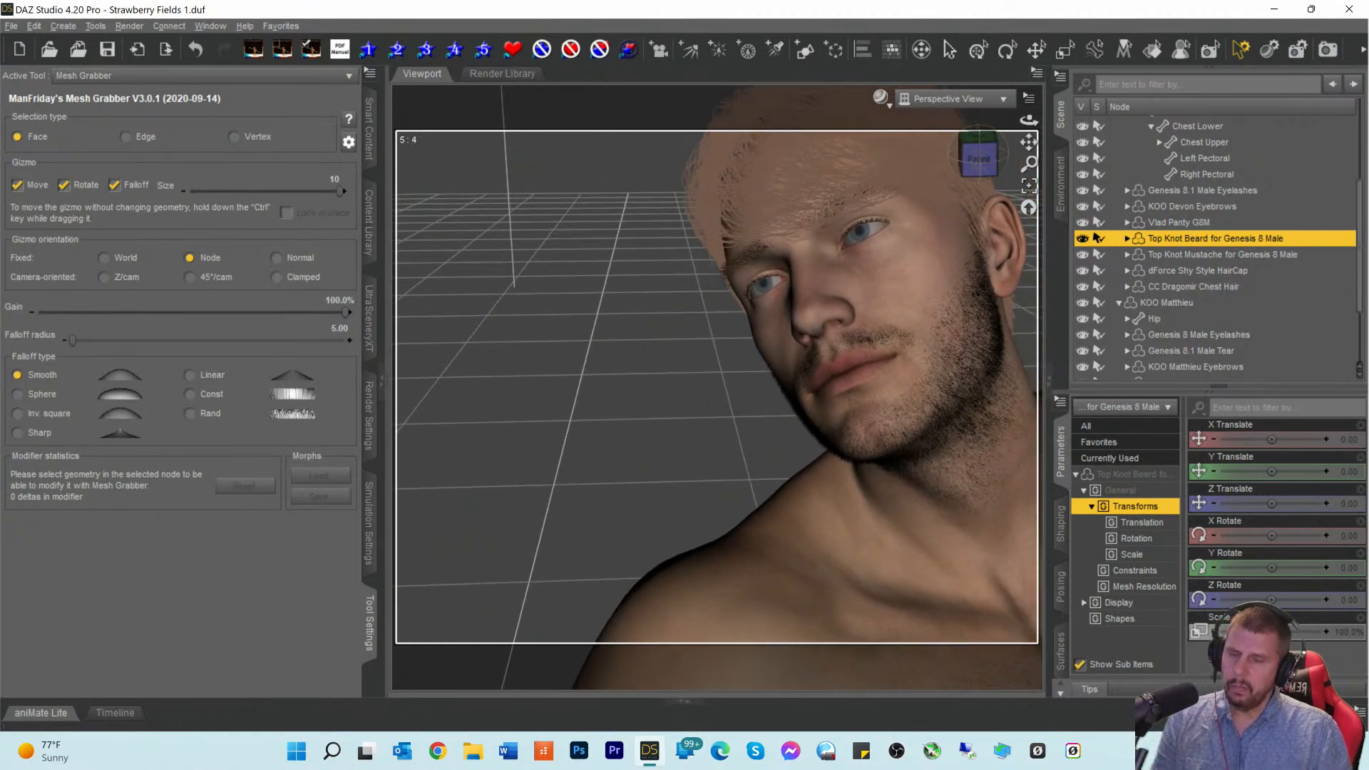
{"action": "left_click", "coordinate": [982, 164]}
{"action": "mouse_move", "coordinate": [981, 159]}
{"action": "left_mouse_down"}
{"action": "mouse_move", "coordinate": [1028, 142]}
{"action": "mouse_move", "coordinate": [990, 157]}
{"action": "left_mouse_up"}
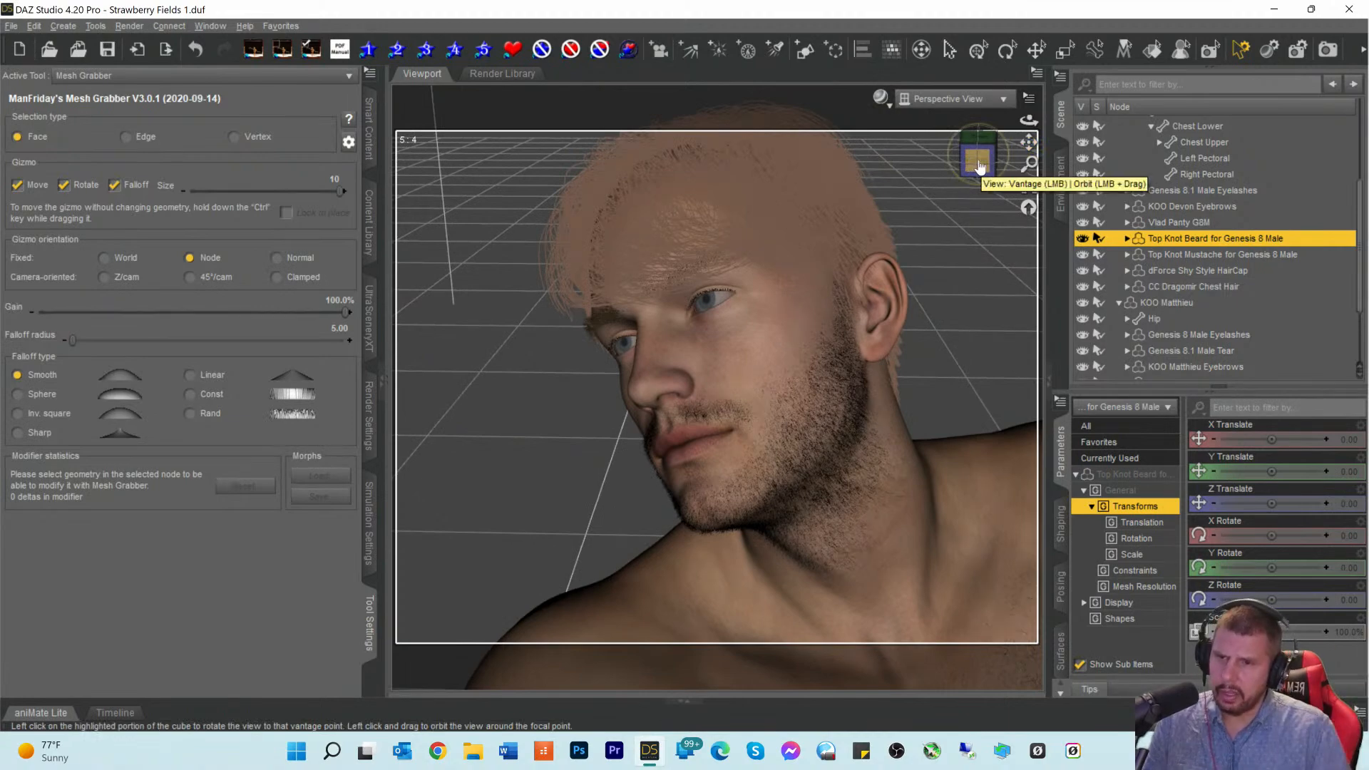
{"action": "mouse_move", "coordinate": [978, 162]}
{"action": "left_mouse_down"}
{"action": "mouse_move", "coordinate": [1001, 152]}
{"action": "mouse_move", "coordinate": [972, 159]}
{"action": "left_mouse_up"}
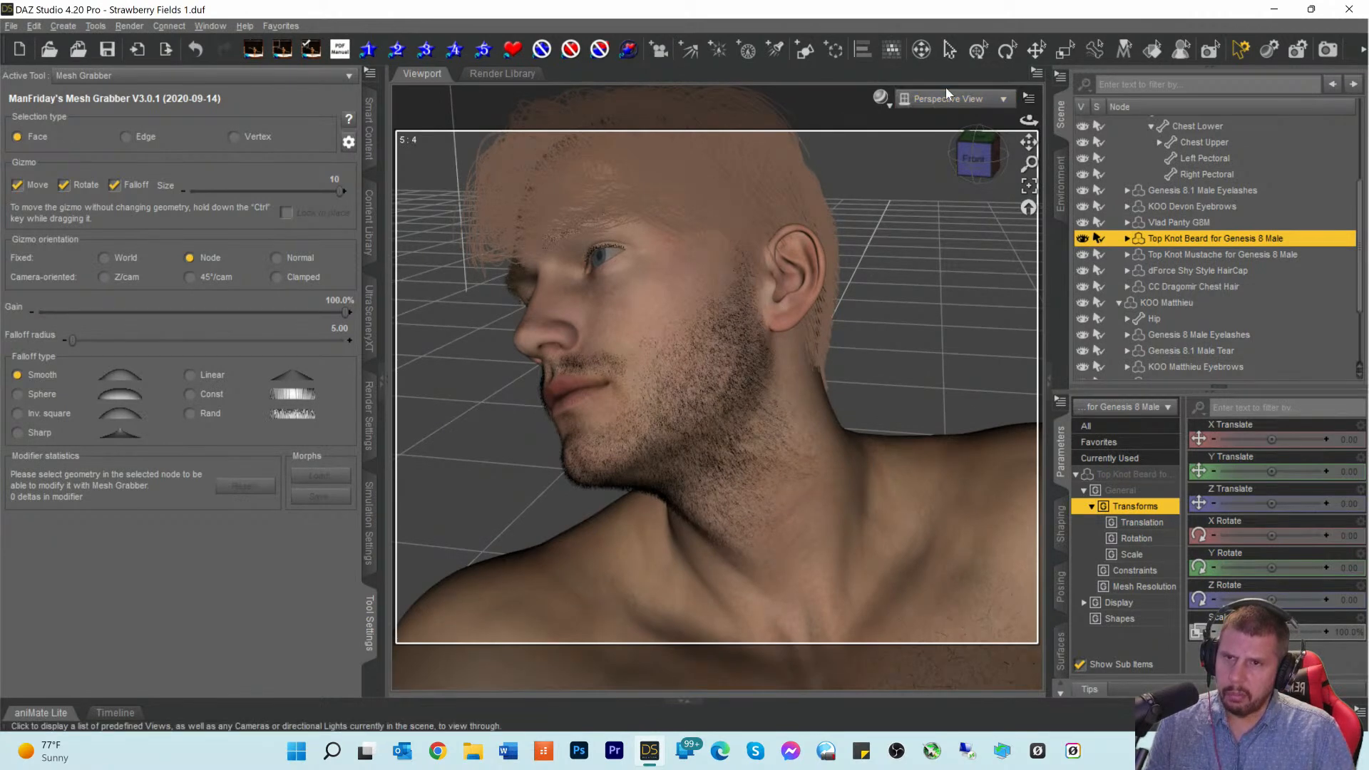
Step: Activate the Translate tool in place of Mesh Grabber and view the scene through Camera
{"action": "left_click", "coordinate": [1036, 49]}
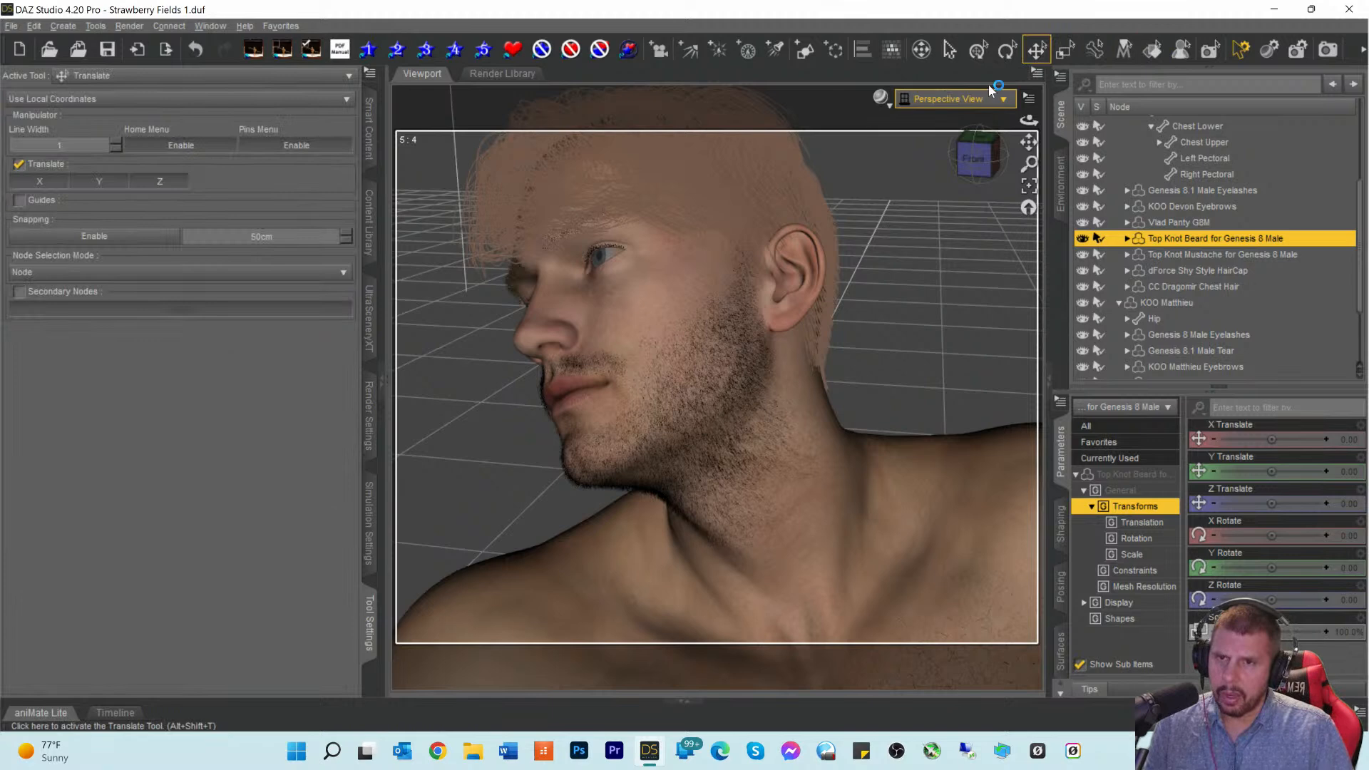
{"action": "left_click", "coordinate": [952, 101]}
{"action": "left_click", "coordinate": [900, 249]}
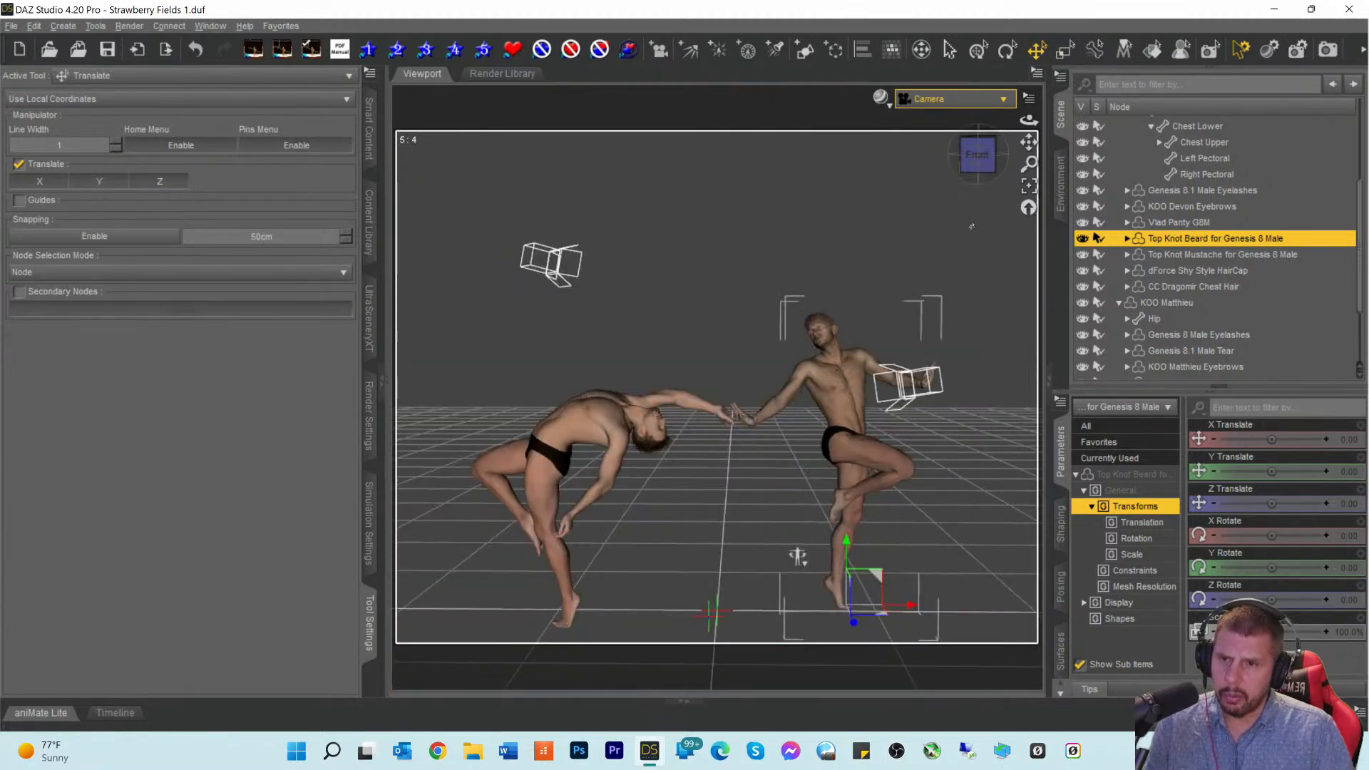
Step: Make the Magic Fields environment visible again and save the scene
{"action": "scroll", "coordinate": [1169, 196], "scroll_direction": "up", "scroll_amount": 3}
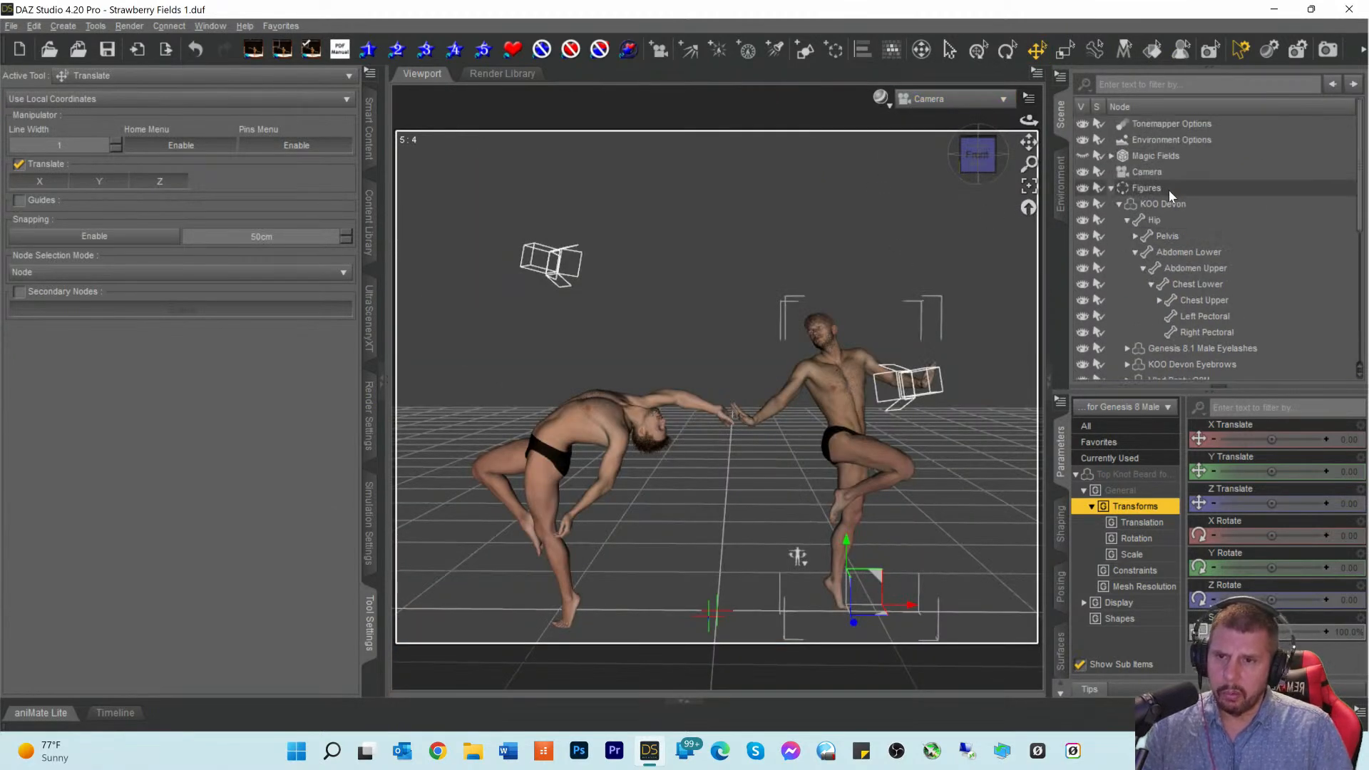
{"action": "left_click", "coordinate": [1140, 157]}
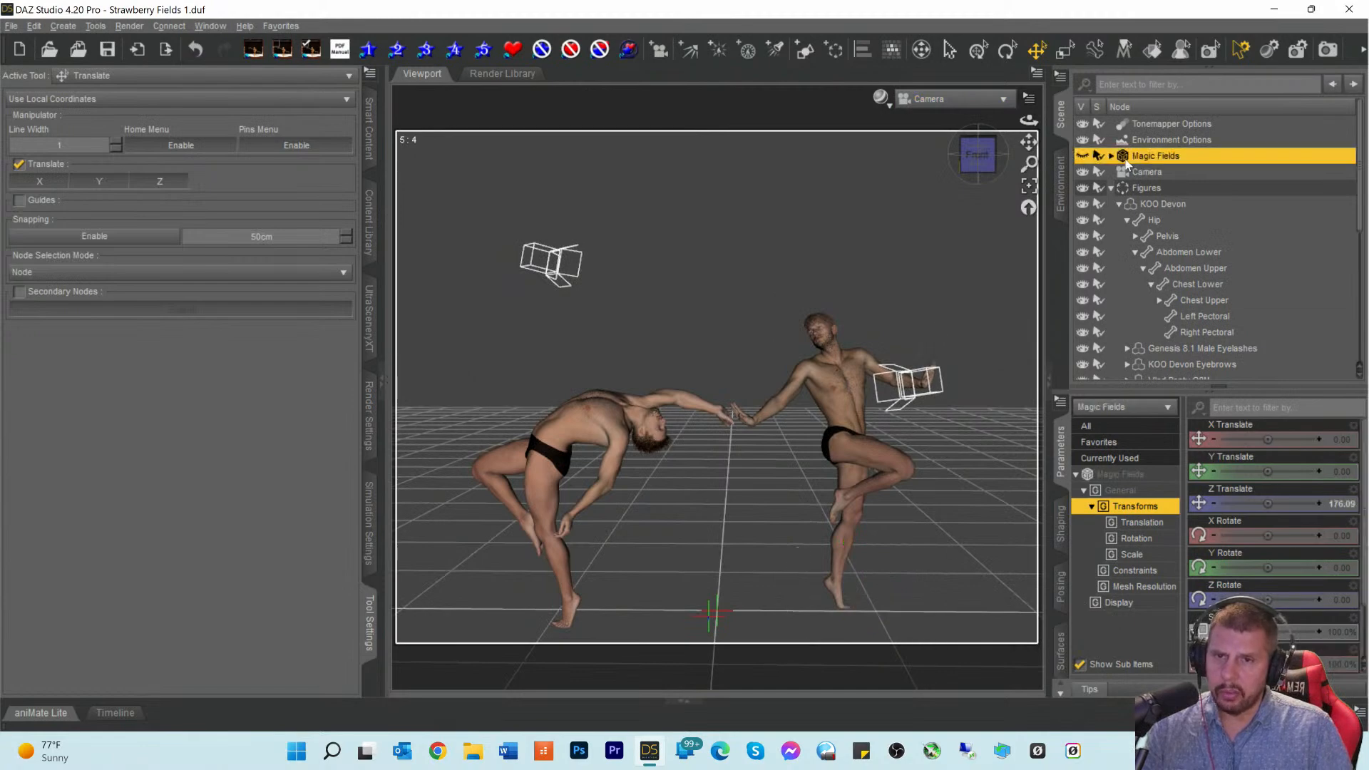
{"action": "left_click", "coordinate": [1082, 156]}
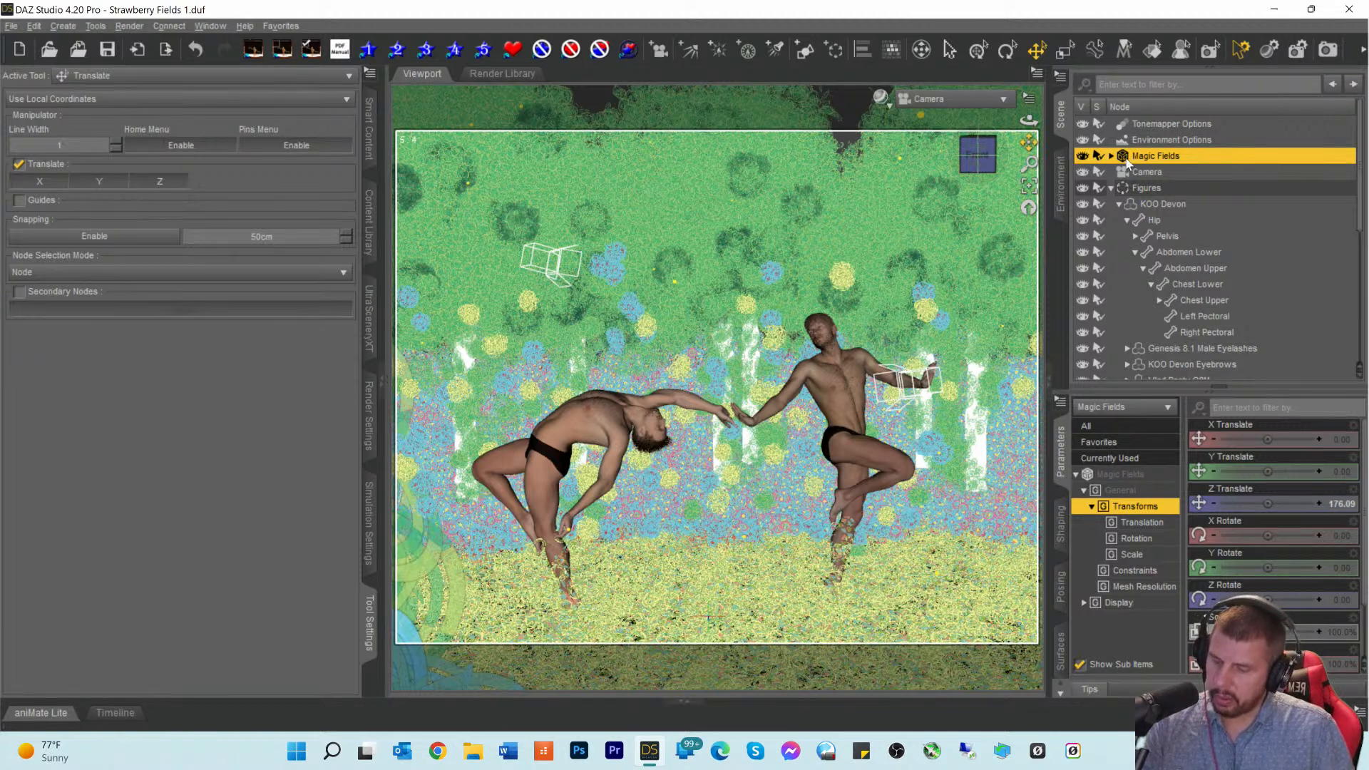
{"action": "key", "text": "ctrl+s"}
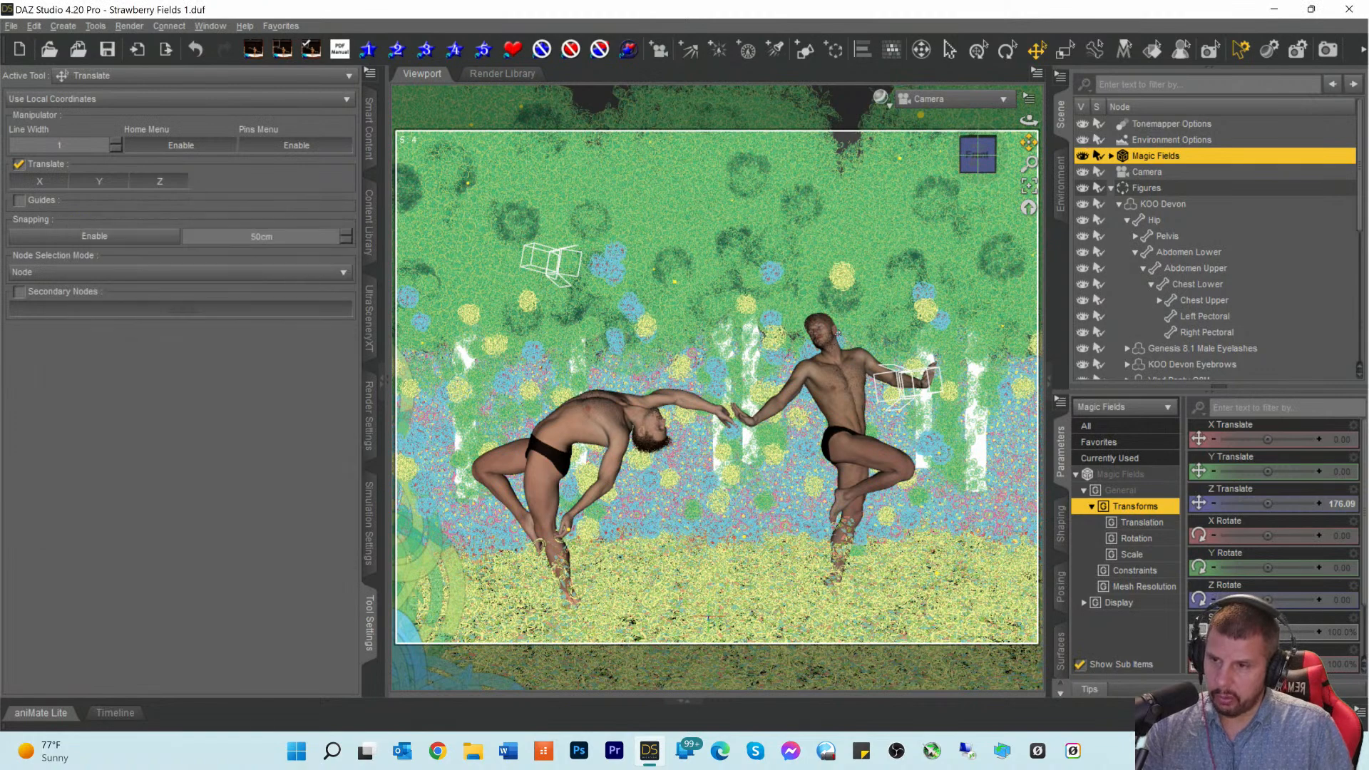
Step: Render the scene and move the render progress window clear of the viewport
{"action": "left_click", "coordinate": [1325, 52]}
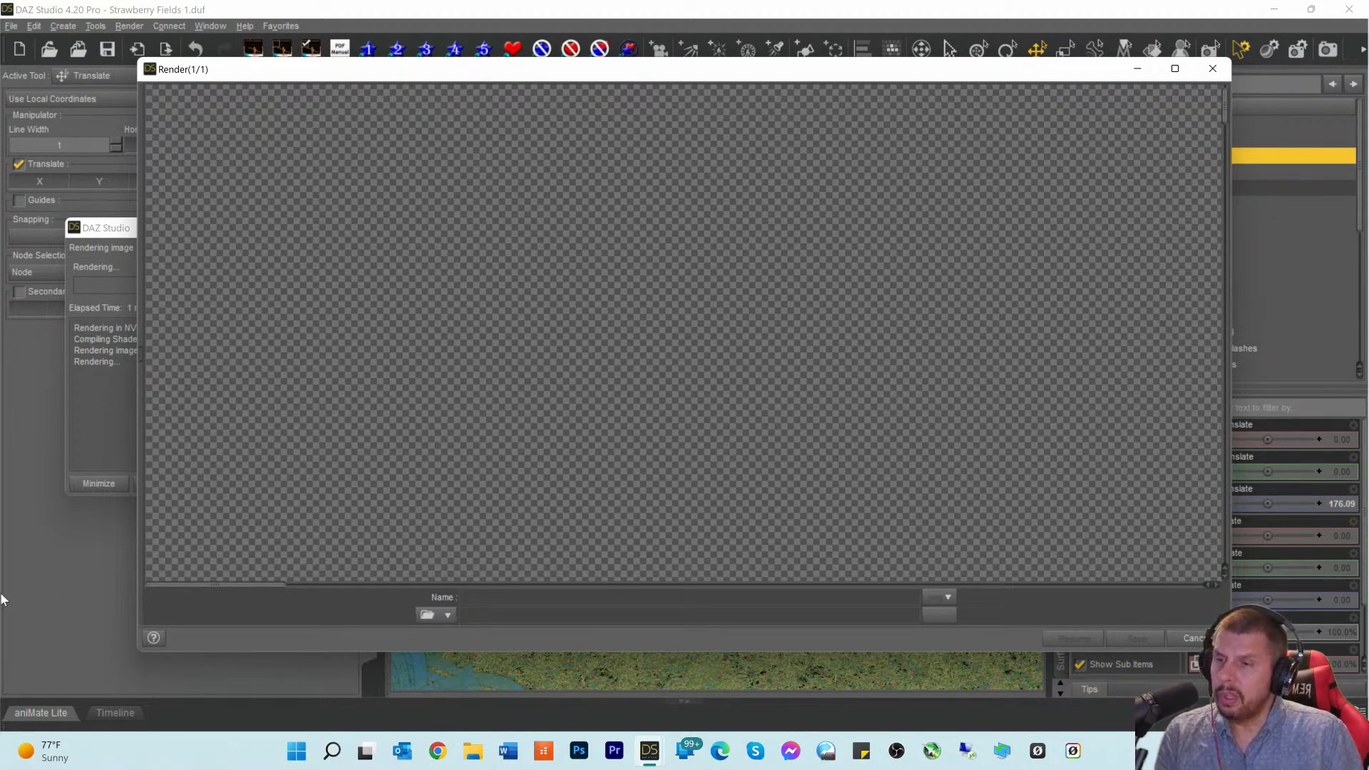
{"action": "left_click", "coordinate": [101, 246]}
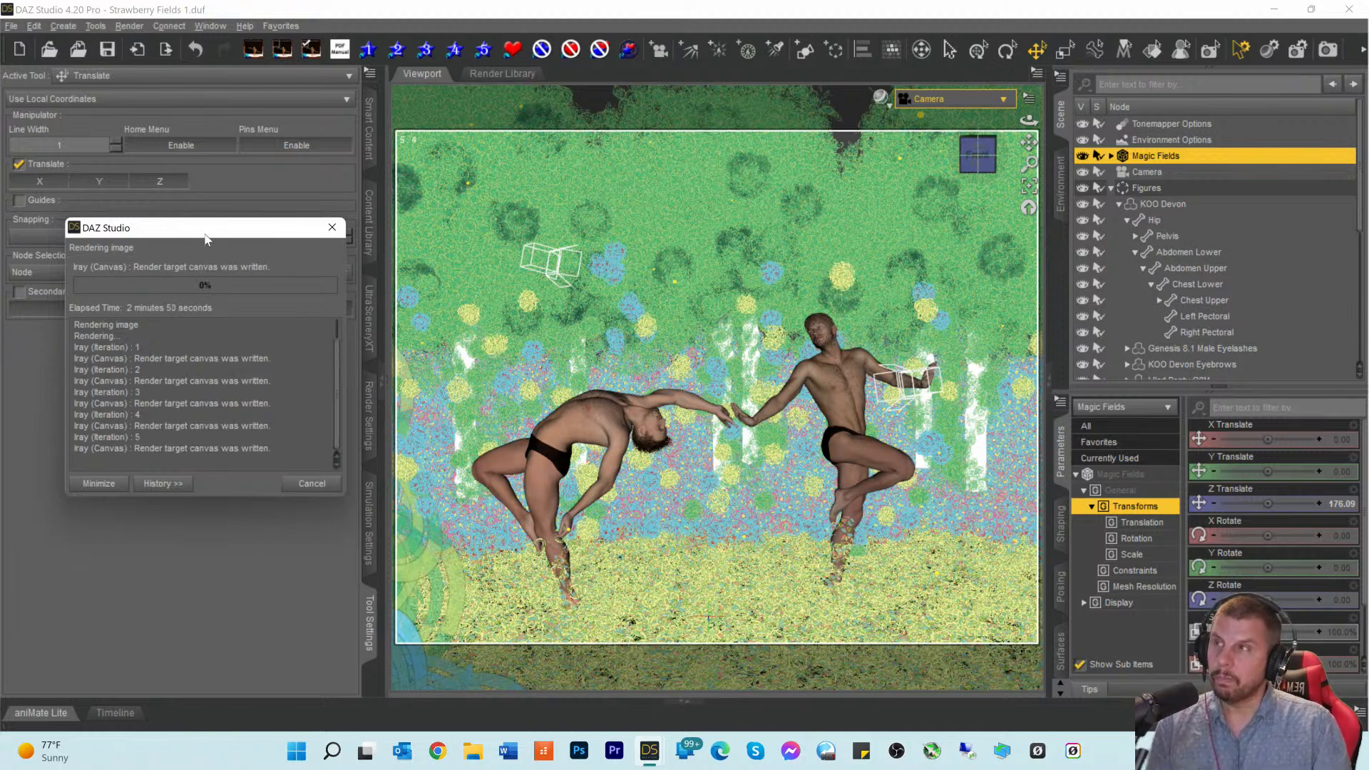
{"action": "left_click_drag", "start_coordinate": [205, 239], "coordinate": [206, 339]}
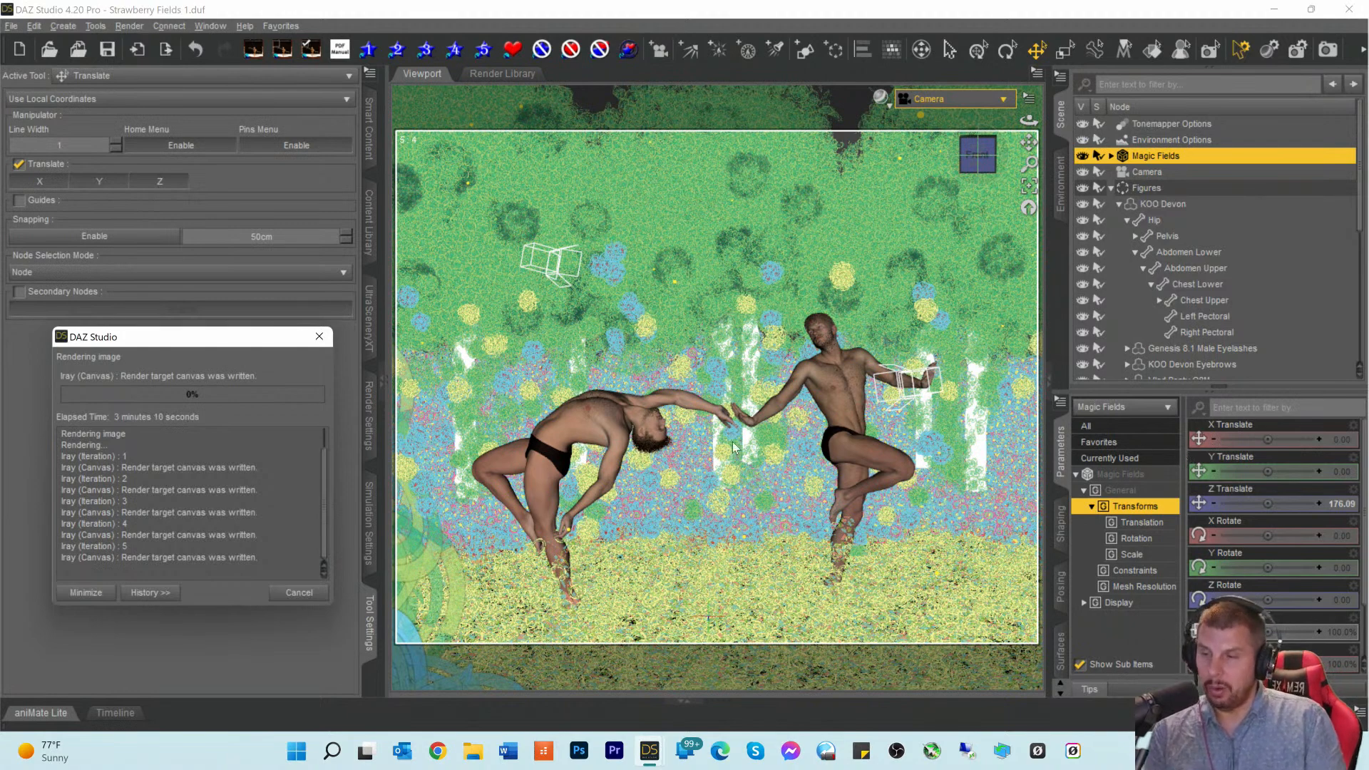
{"action": "left_click_drag", "start_coordinate": [181, 342], "coordinate": [164, 356]}
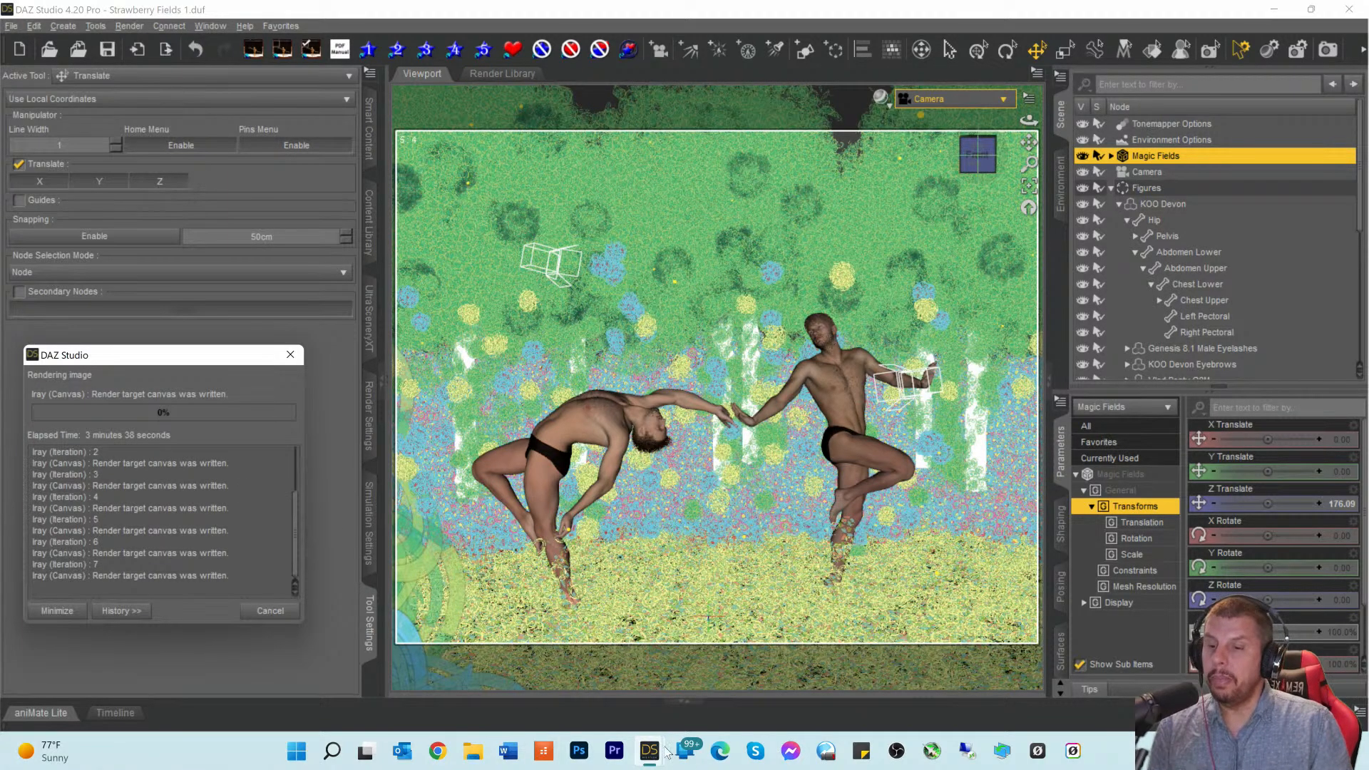
Step: Bring the render window to the front and examine the trees, the bending figure's face, the joined hands and the background flowers
{"action": "mouse_move", "coordinate": [650, 754]}
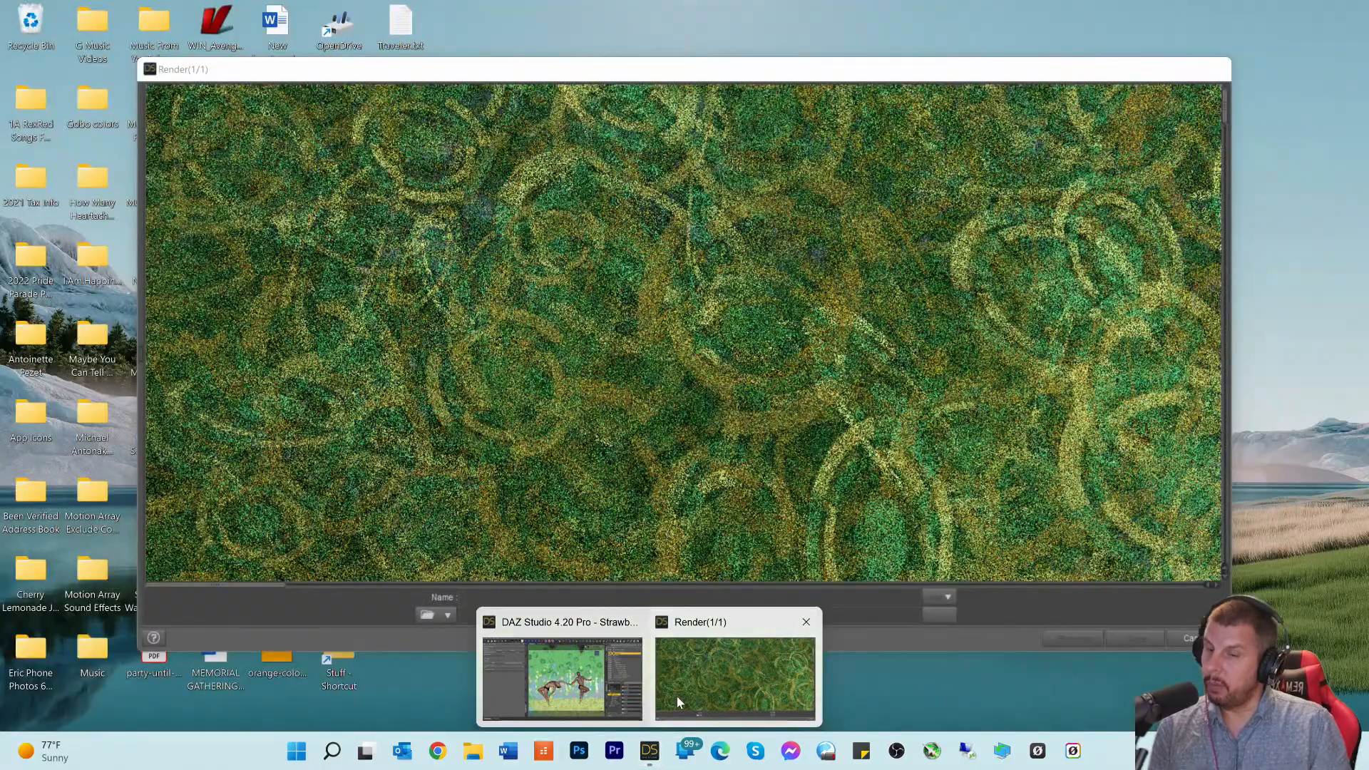
{"action": "left_click", "coordinate": [676, 698]}
{"action": "left_click_drag", "start_coordinate": [217, 593], "coordinate": [627, 620]}
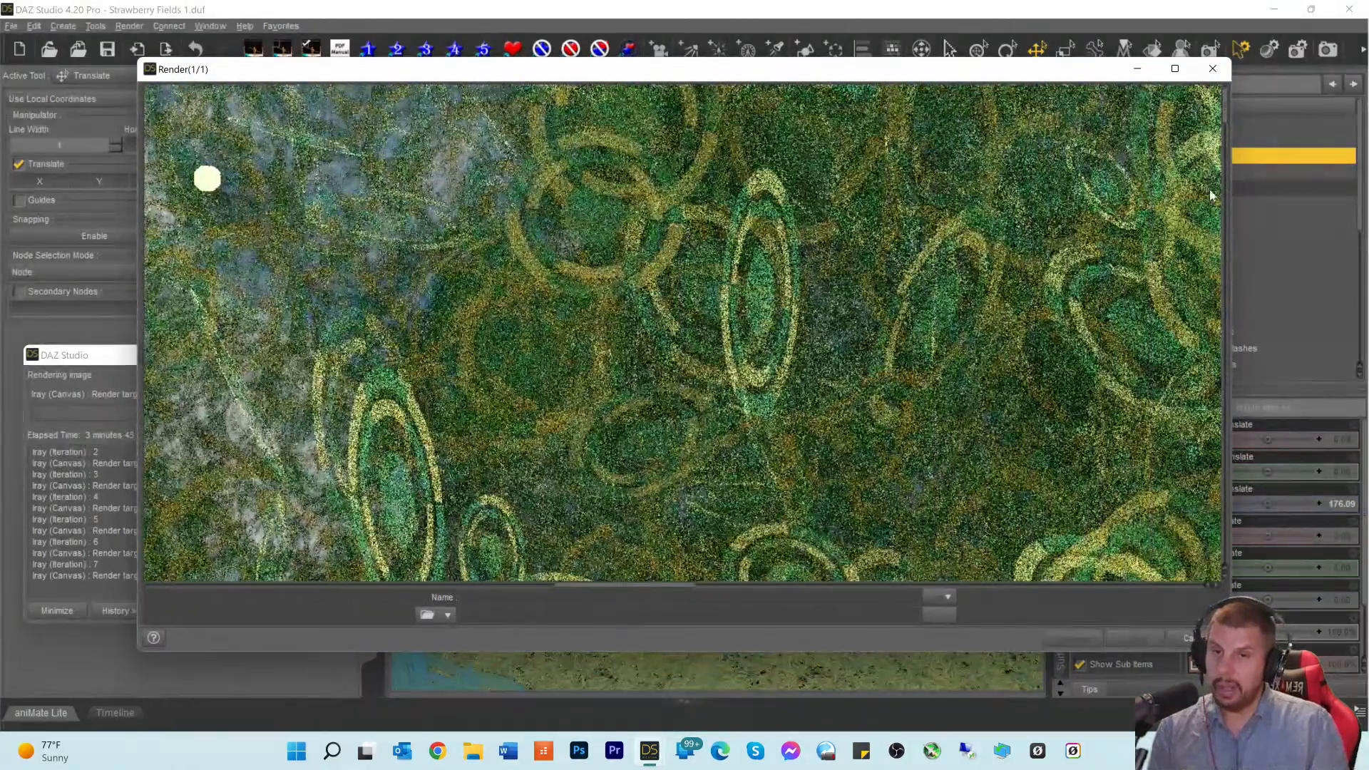
{"action": "left_click_drag", "start_coordinate": [1228, 109], "coordinate": [1224, 278]}
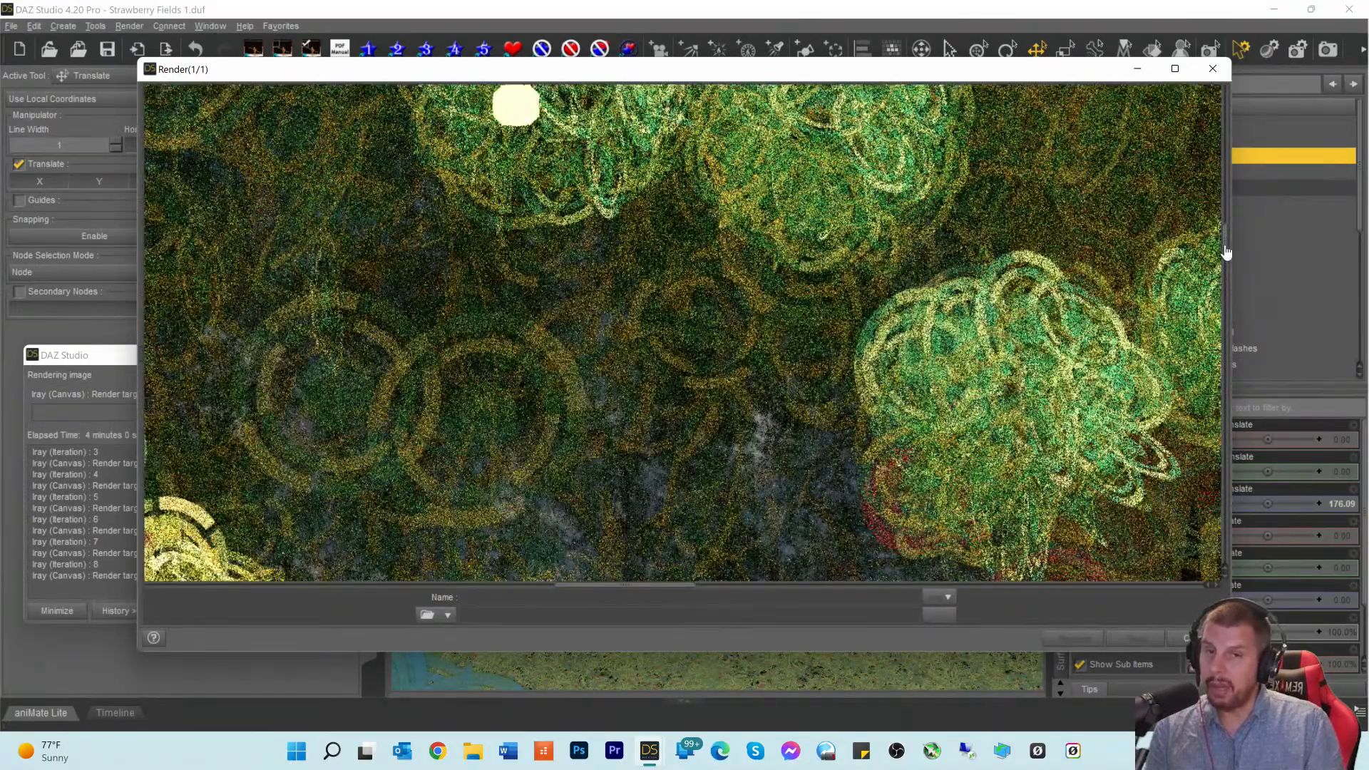
{"action": "left_click_drag", "start_coordinate": [1225, 250], "coordinate": [1229, 364]}
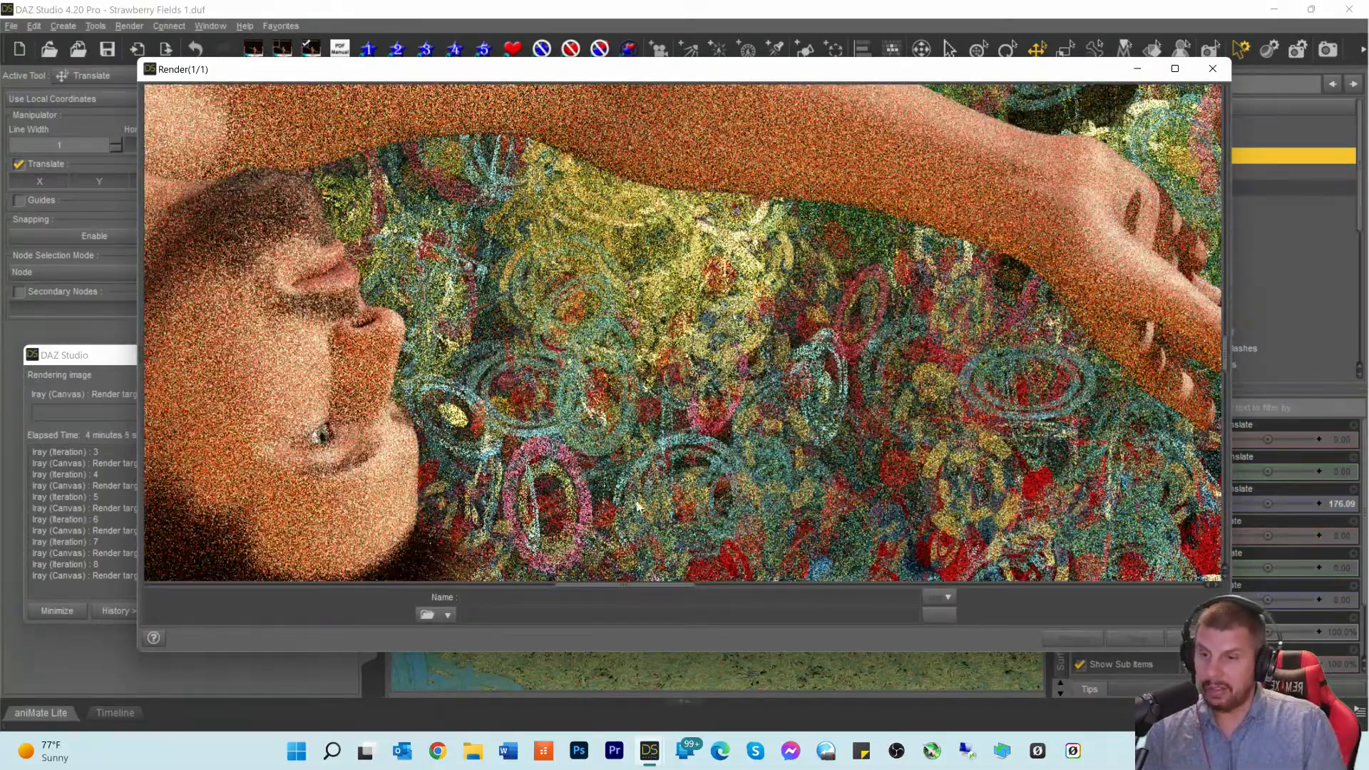
{"action": "left_click_drag", "start_coordinate": [620, 587], "coordinate": [666, 586]}
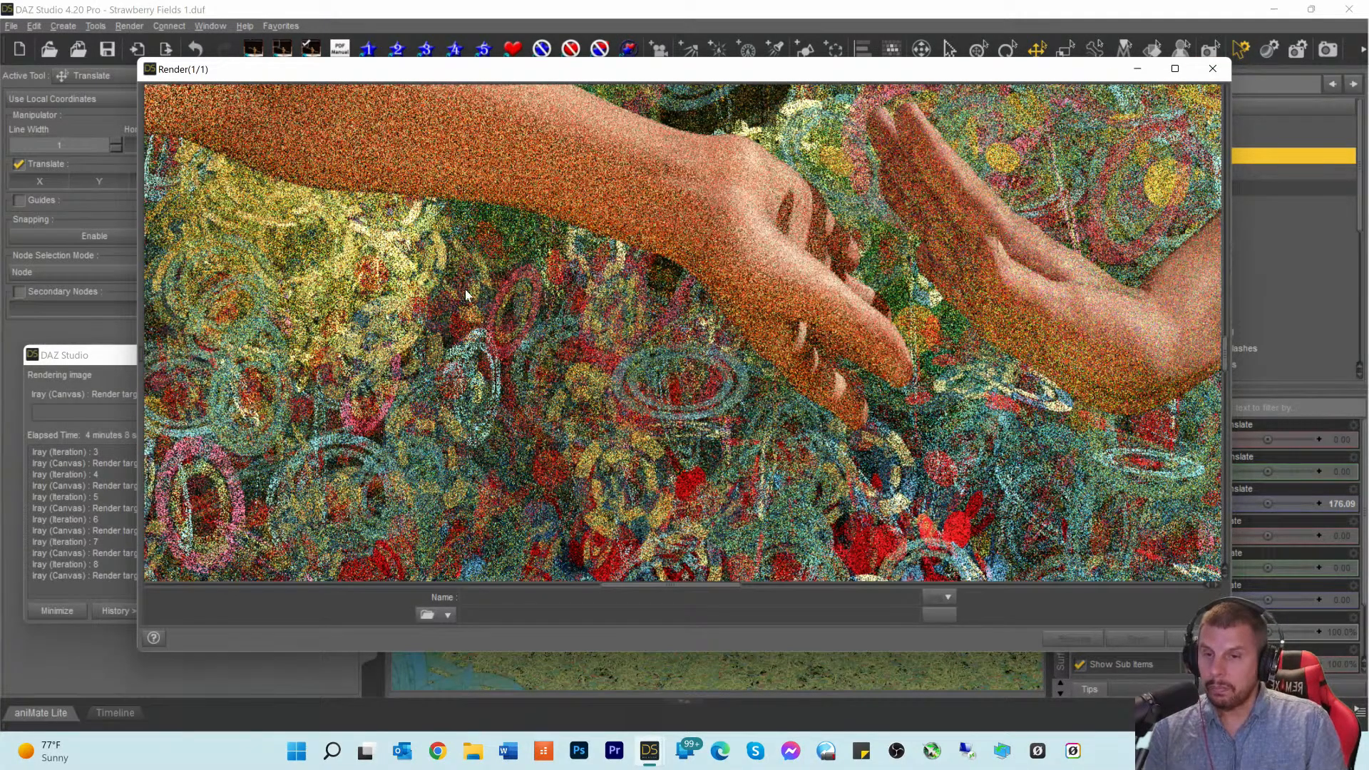
{"action": "scroll", "coordinate": [471, 316], "scroll_direction": "up", "scroll_amount": 3}
{"action": "scroll", "coordinate": [472, 316], "scroll_direction": "up", "scroll_amount": 5}
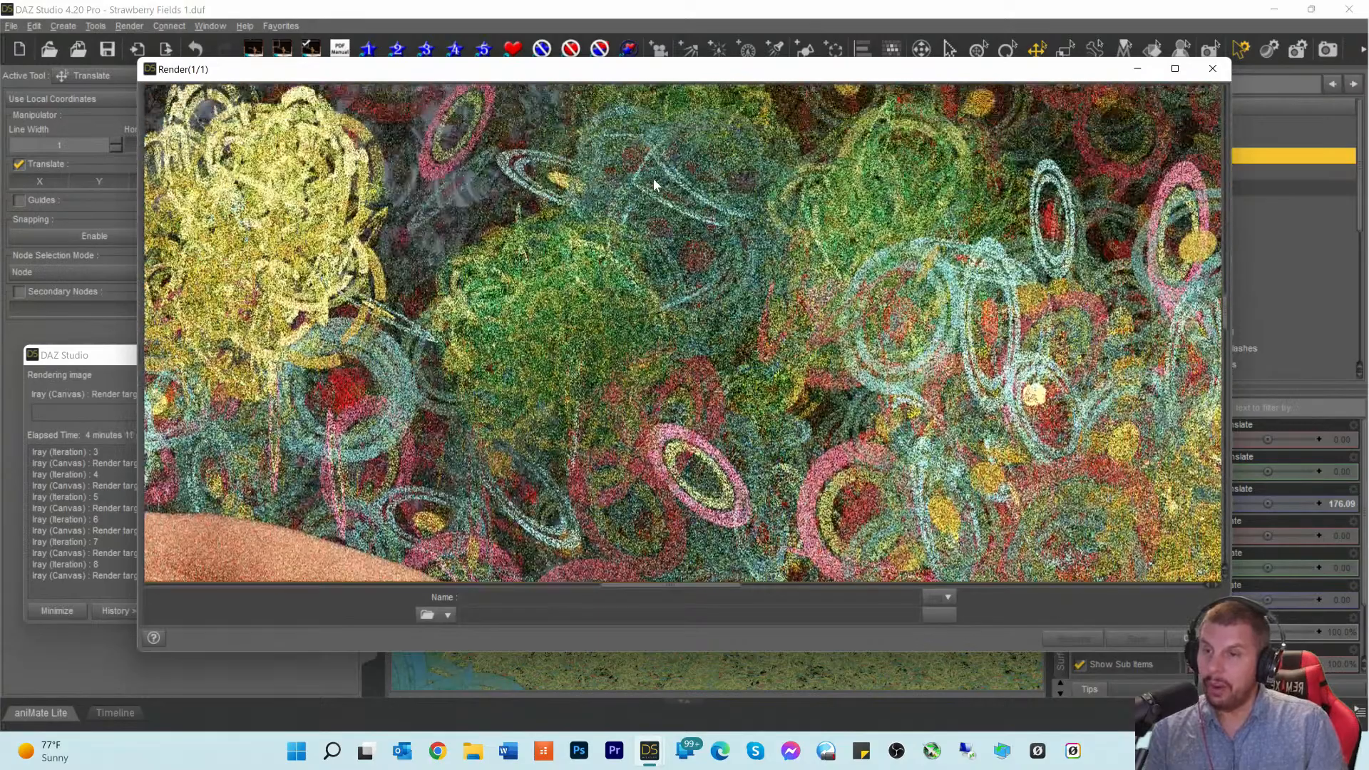
Step: Examine the tree trunks, treetops and foliage in the upper background of the render, between the two figures
{"action": "scroll", "coordinate": [749, 200], "scroll_direction": "up", "scroll_amount": 4}
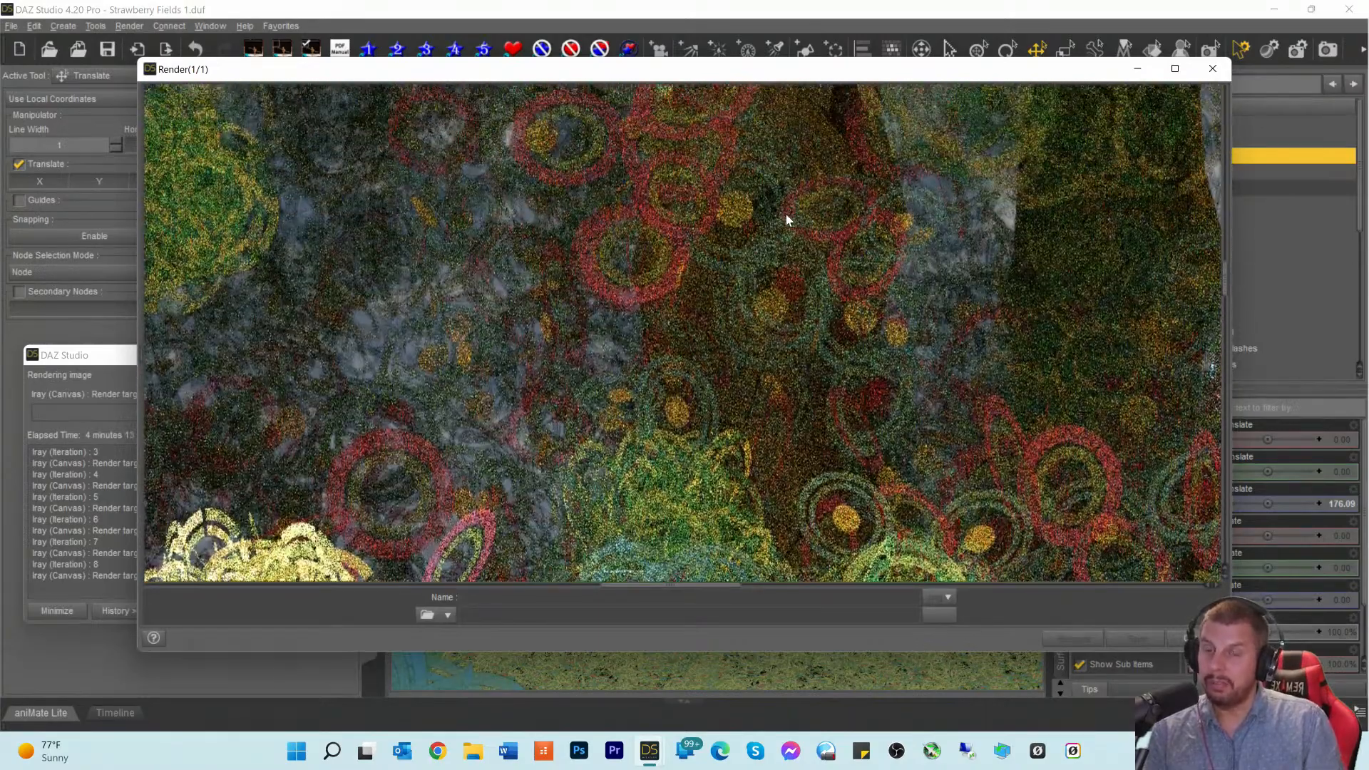
{"action": "scroll", "coordinate": [734, 207], "scroll_direction": "up", "scroll_amount": 5}
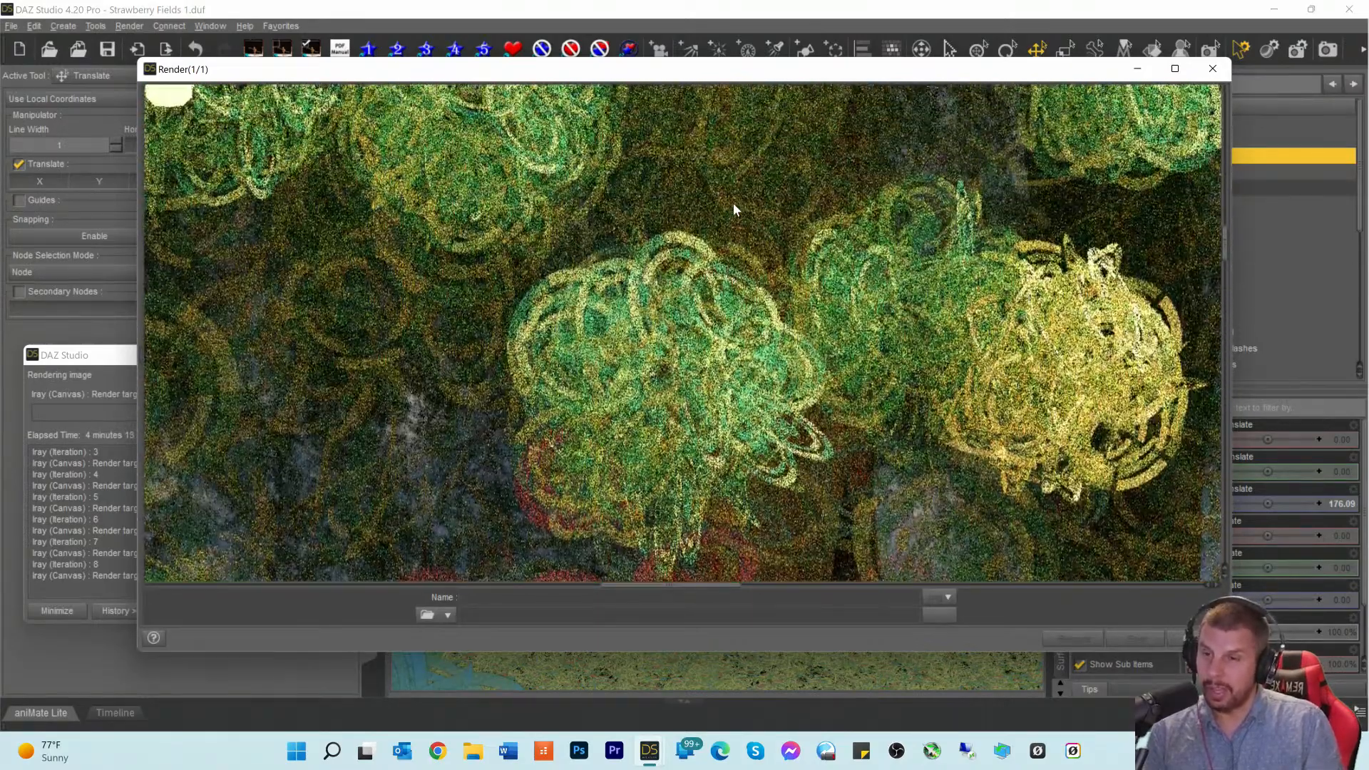
{"action": "scroll", "coordinate": [733, 203], "scroll_direction": "up", "scroll_amount": 4}
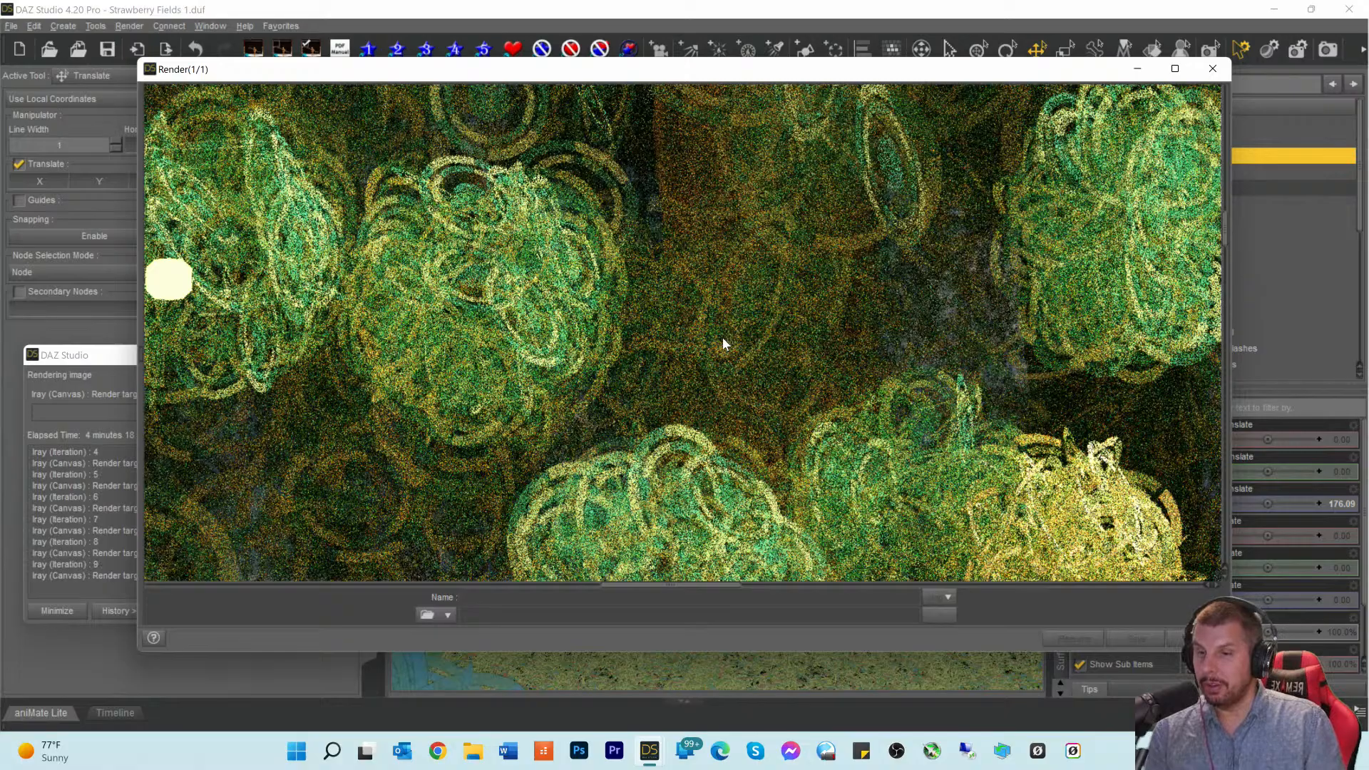
{"action": "scroll", "coordinate": [673, 471], "scroll_direction": "up", "scroll_amount": 5}
{"action": "scroll", "coordinate": [673, 454], "scroll_direction": "up", "scroll_amount": 6}
{"action": "scroll", "coordinate": [673, 443], "scroll_direction": "down", "scroll_amount": 10}
{"action": "scroll", "coordinate": [672, 441], "scroll_direction": "down", "scroll_amount": 9}
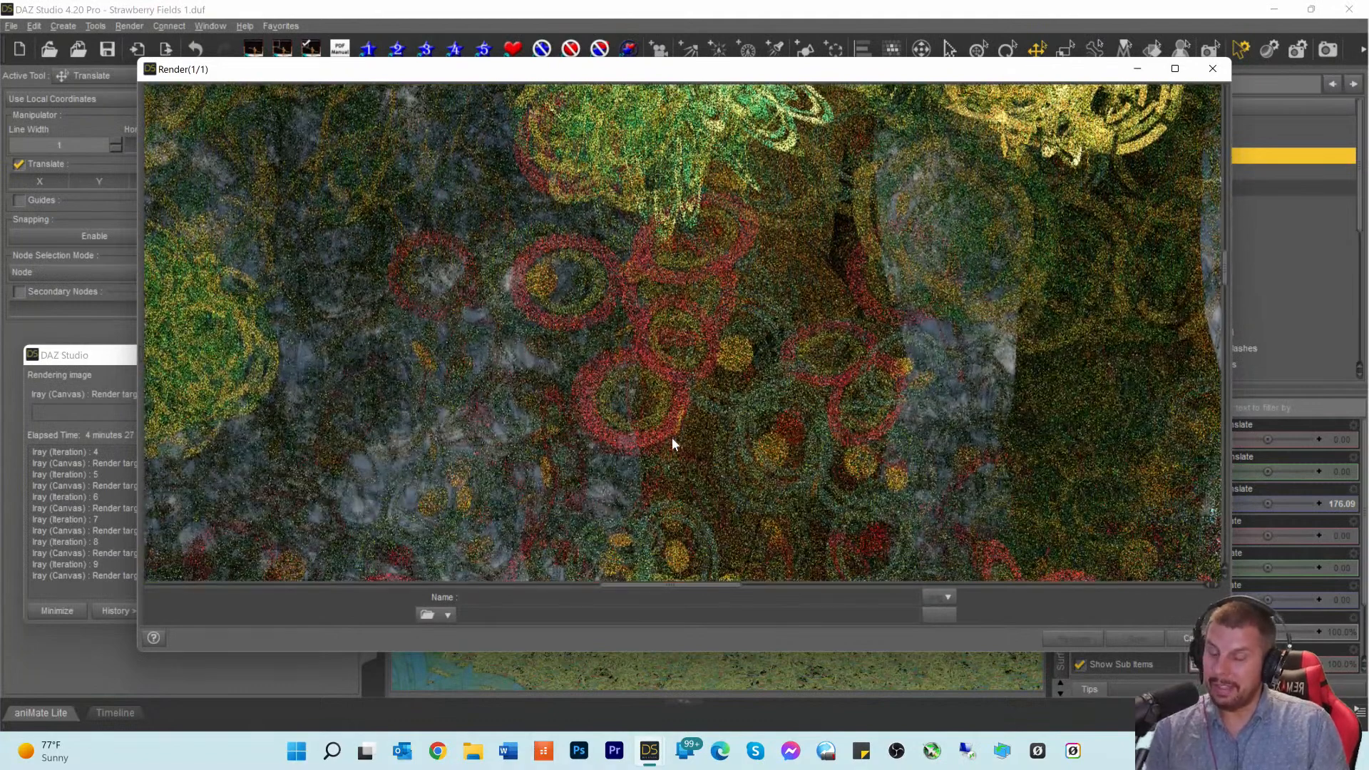
{"action": "scroll", "coordinate": [672, 442], "scroll_direction": "down", "scroll_amount": 2}
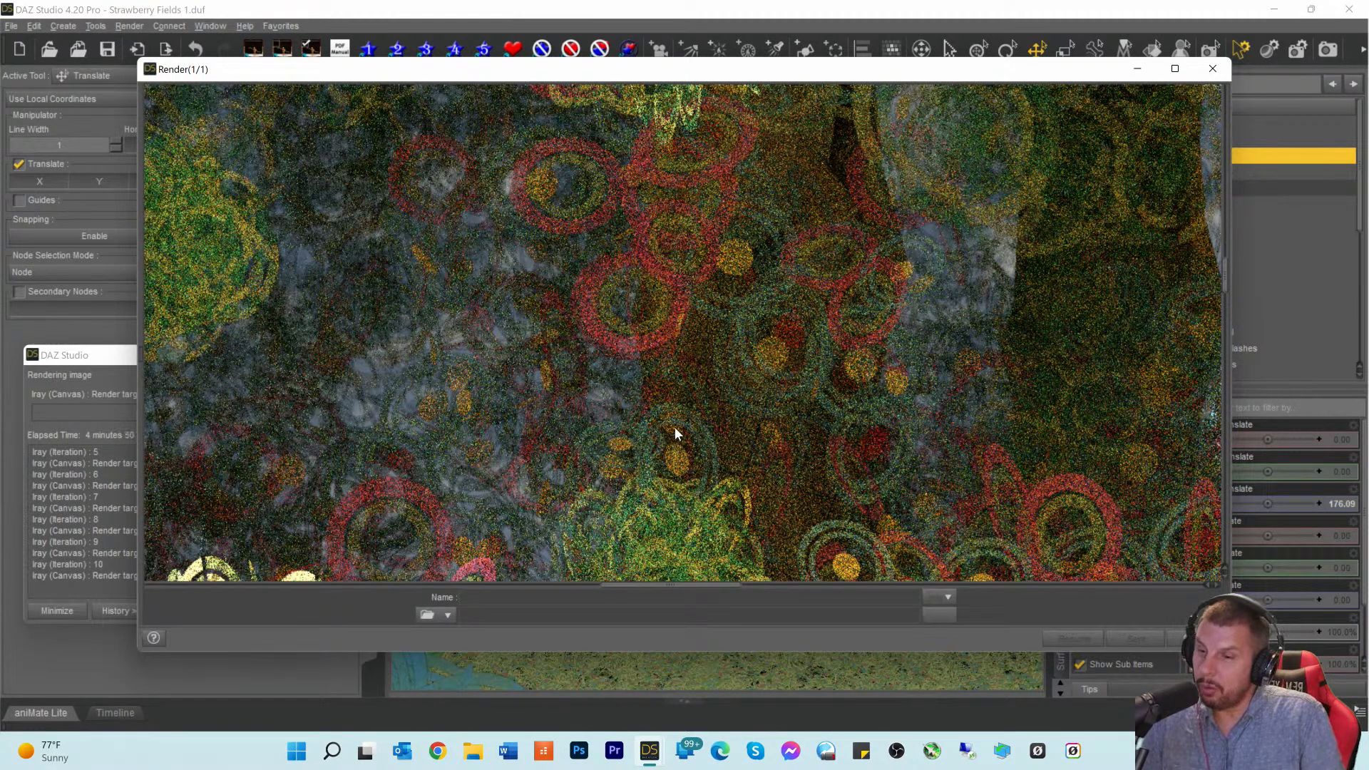
{"action": "scroll", "coordinate": [675, 349], "scroll_direction": "down", "scroll_amount": 5}
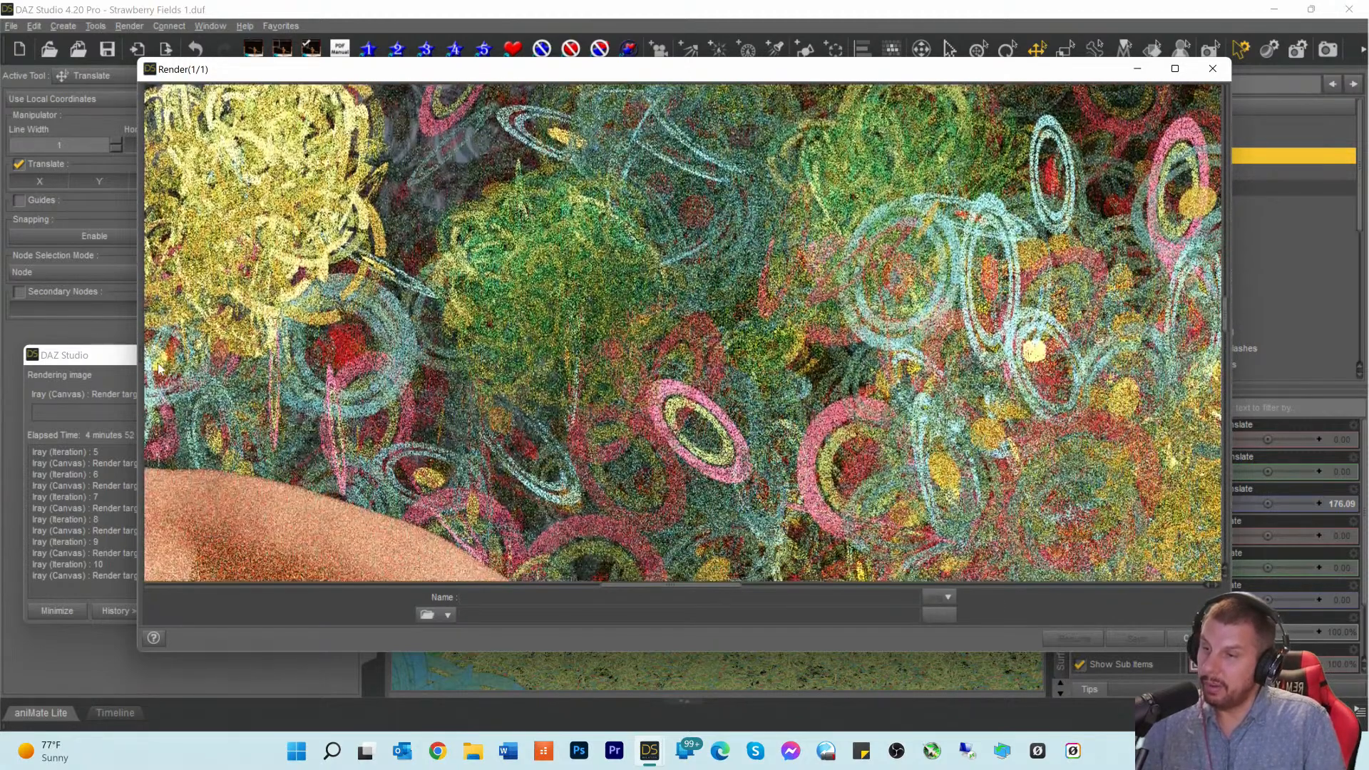
Step: Lower the render window slightly and examine the dense red and blue flowers beneath the figures' hands
{"action": "mouse_move", "coordinate": [439, 70]}
{"action": "left_mouse_down"}
{"action": "mouse_move", "coordinate": [537, 89]}
{"action": "mouse_move", "coordinate": [439, 86]}
{"action": "left_mouse_up"}
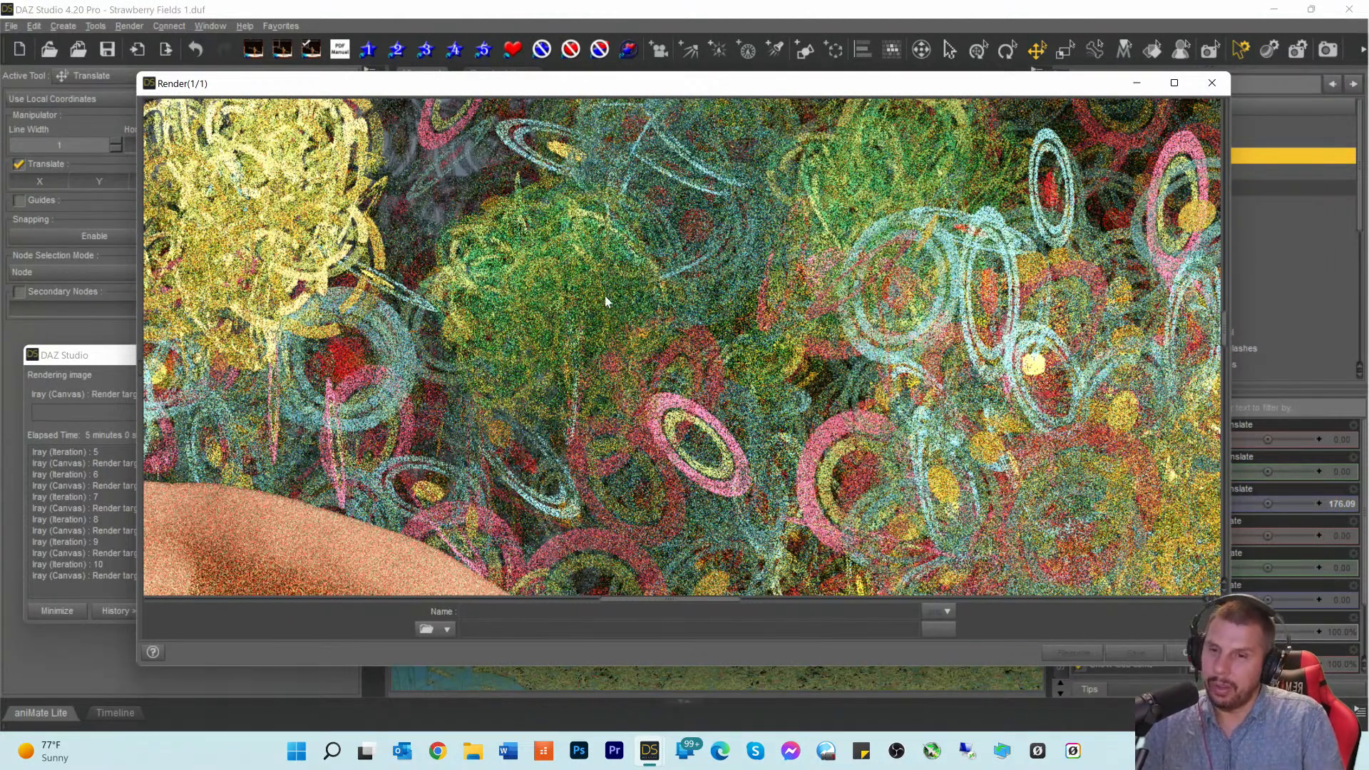
{"action": "scroll", "coordinate": [742, 342], "scroll_direction": "down", "scroll_amount": 10}
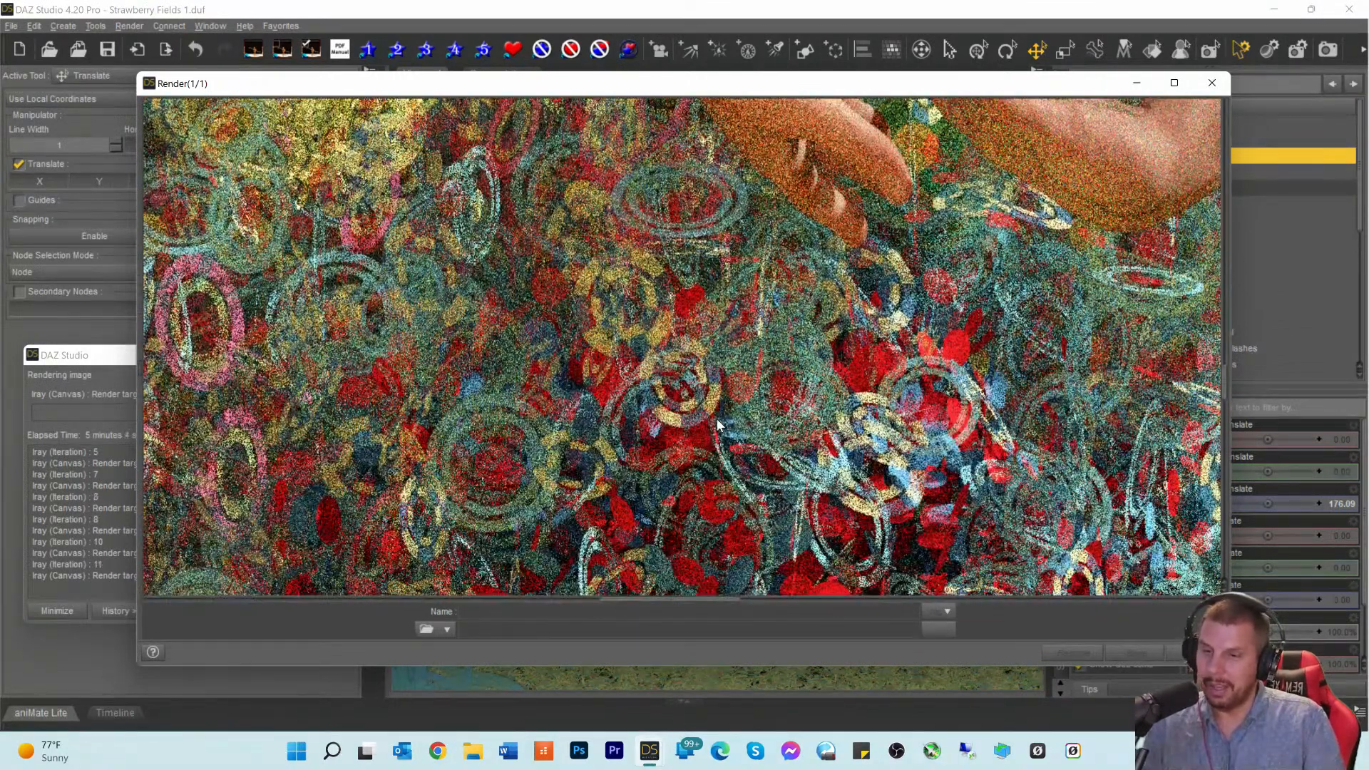
{"action": "scroll", "coordinate": [814, 479], "scroll_direction": "down", "scroll_amount": 4}
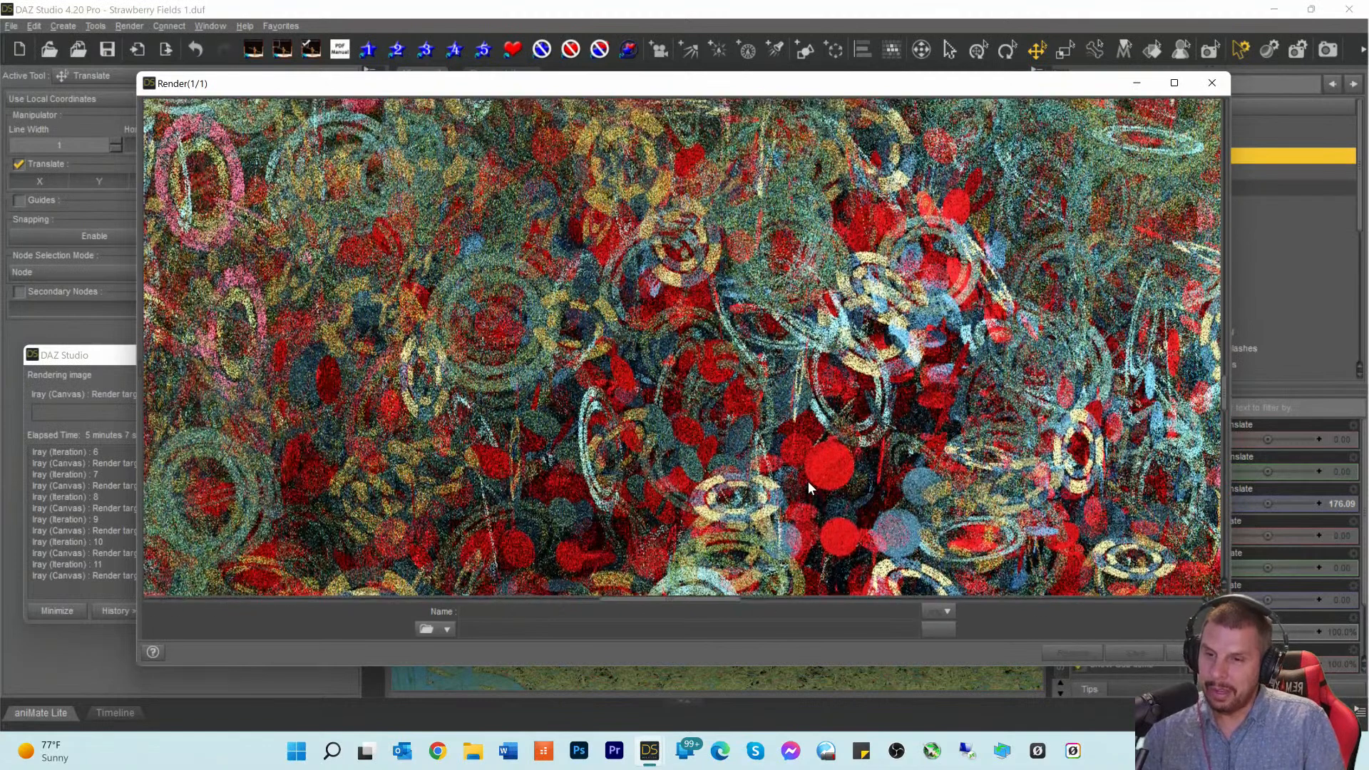
{"action": "scroll", "coordinate": [813, 470], "scroll_direction": "down", "scroll_amount": 3}
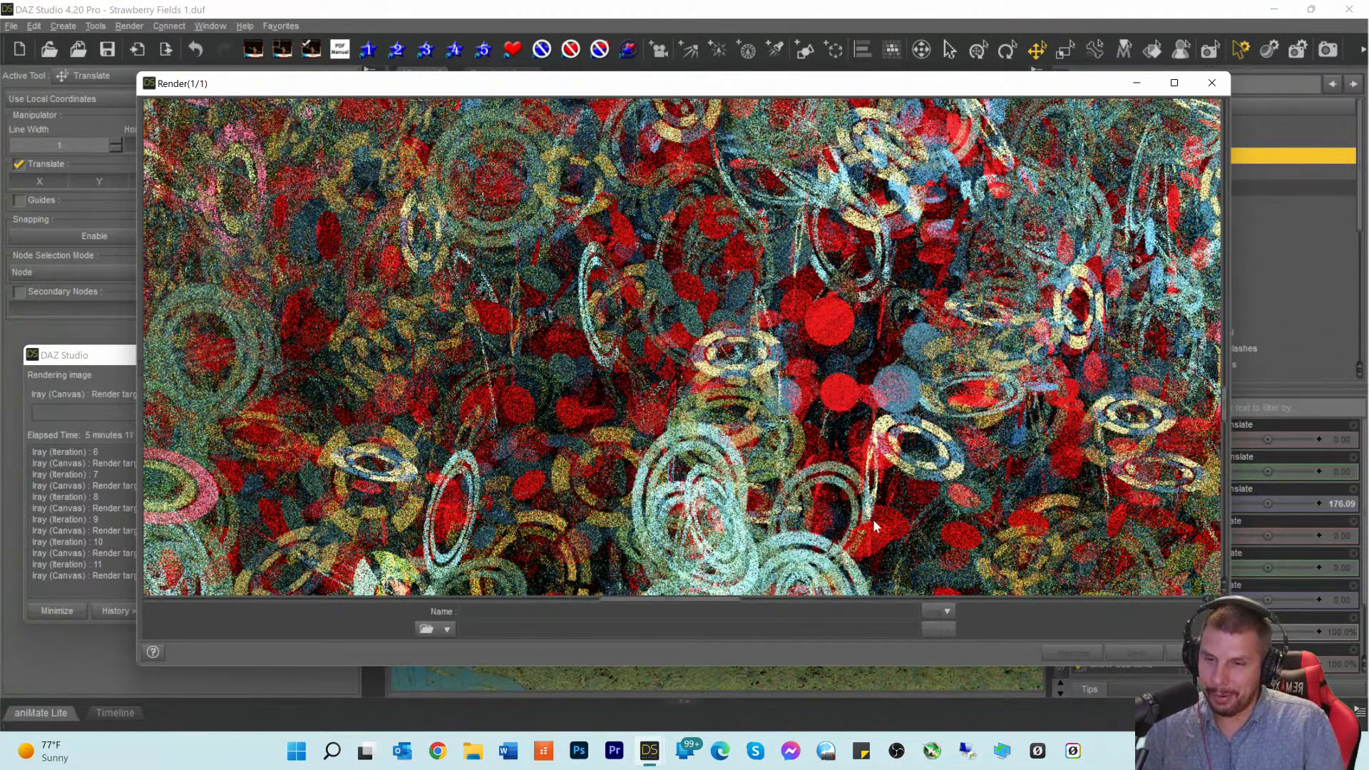
{"action": "scroll", "coordinate": [882, 515], "scroll_direction": "up", "scroll_amount": 4}
{"action": "scroll", "coordinate": [857, 508], "scroll_direction": "up", "scroll_amount": 5}
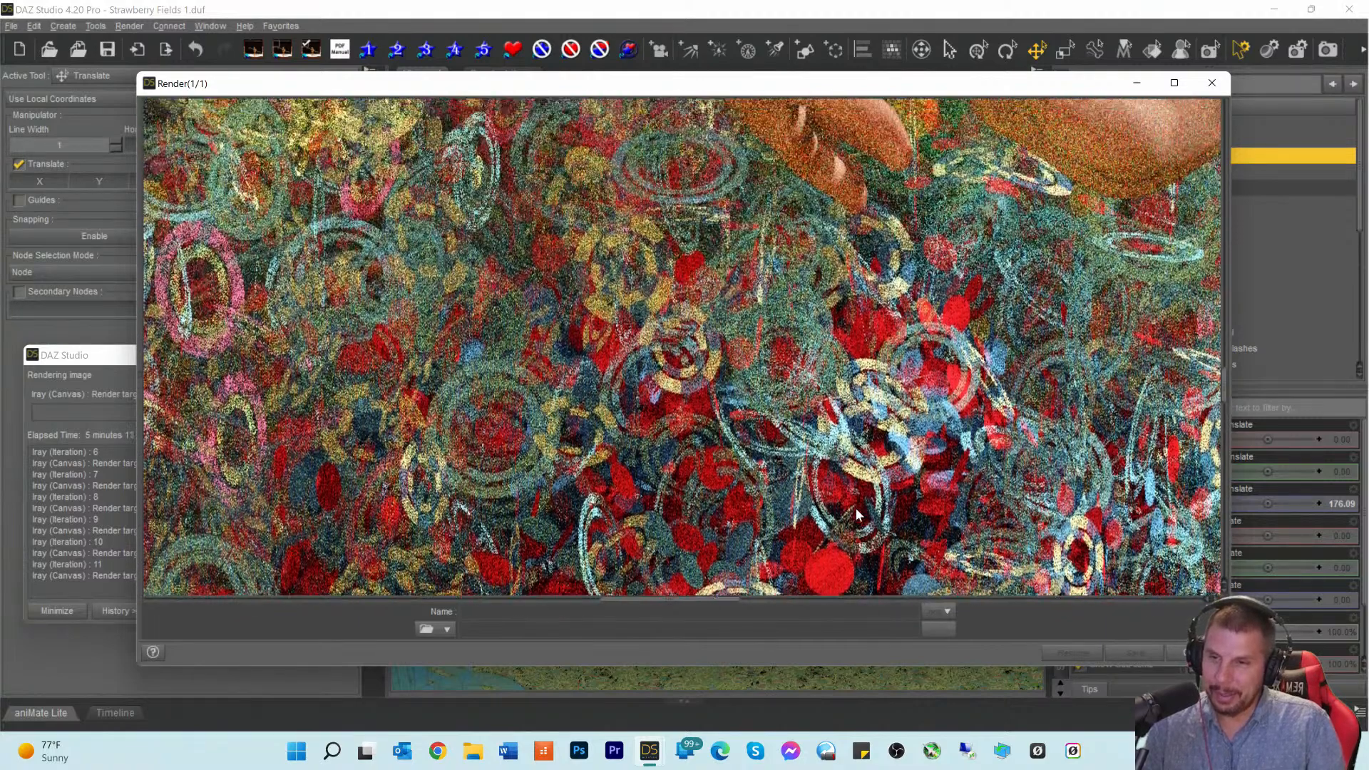
{"action": "scroll", "coordinate": [857, 512], "scroll_direction": "down", "scroll_amount": 3}
{"action": "scroll", "coordinate": [857, 512], "scroll_direction": "down", "scroll_amount": 5}
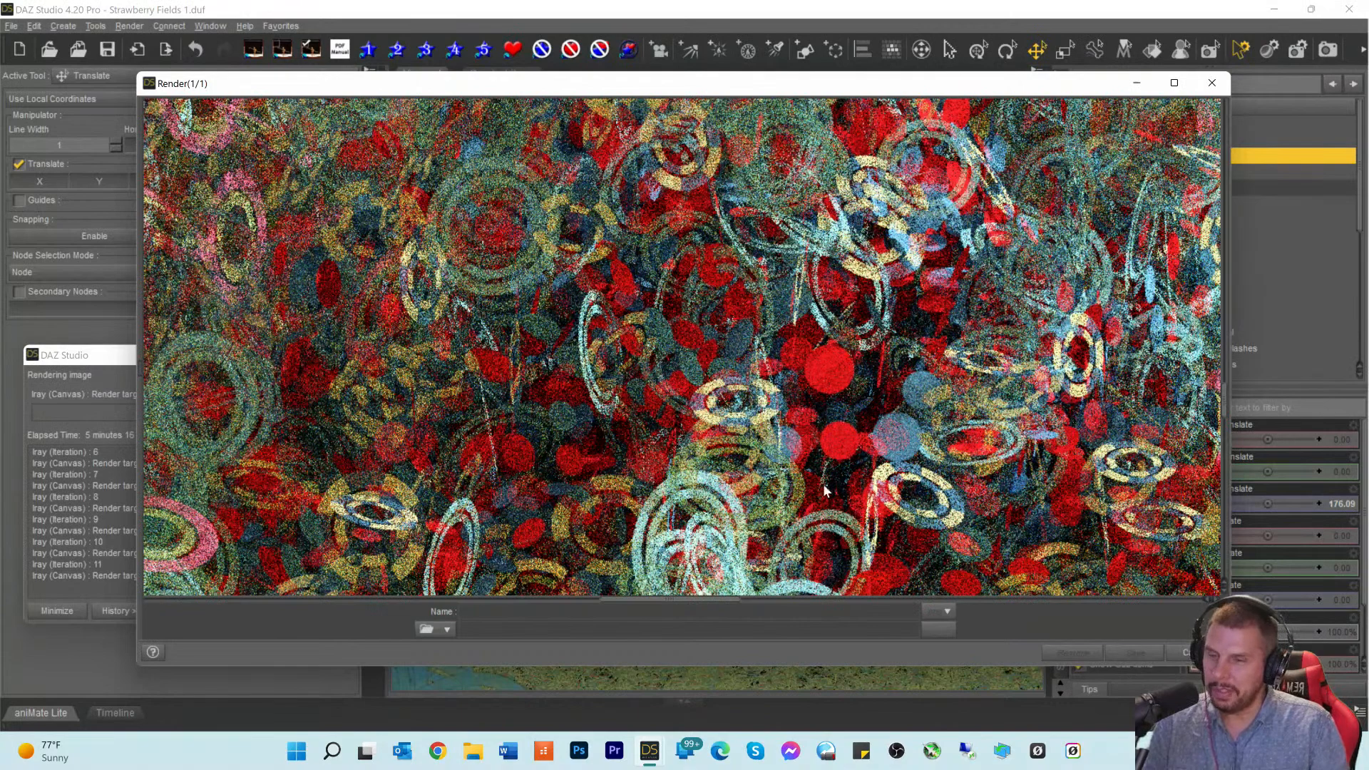
{"action": "scroll", "coordinate": [815, 487], "scroll_direction": "up", "scroll_amount": 3}
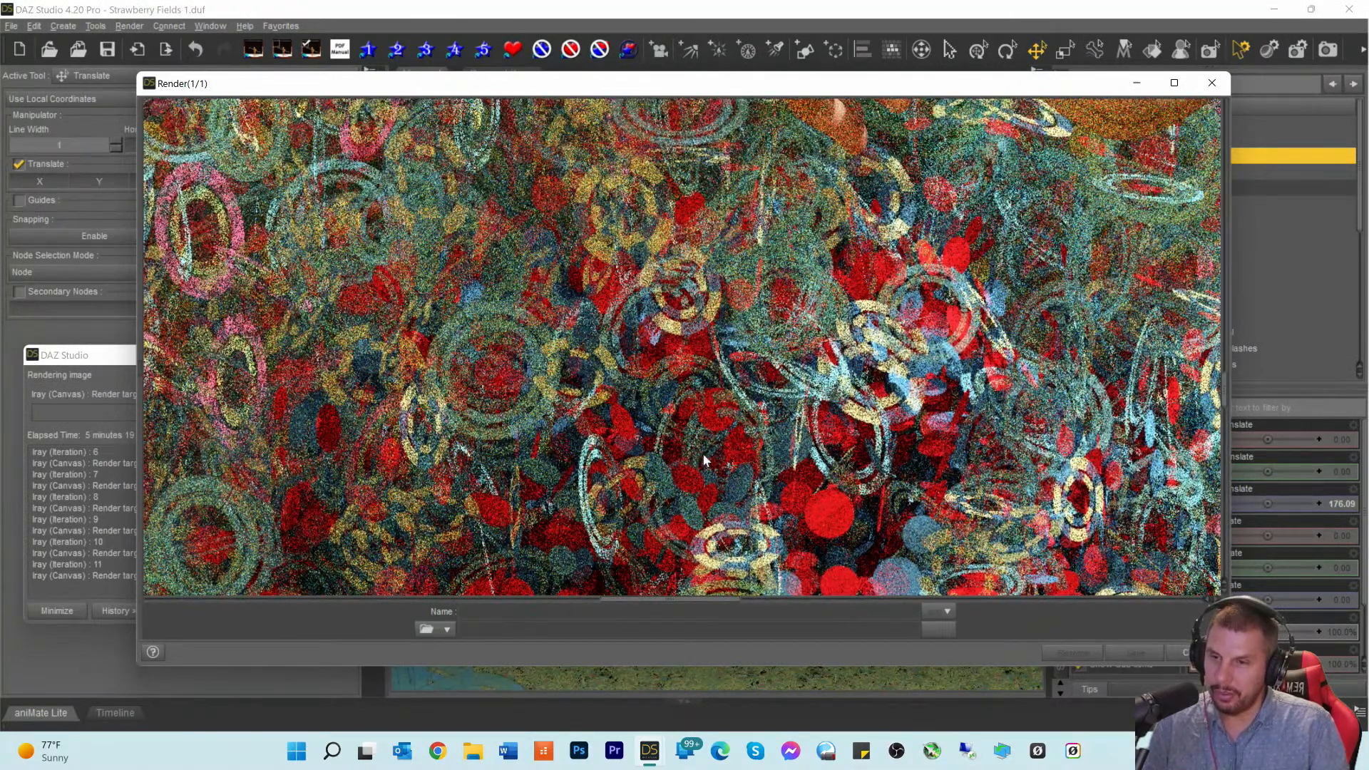
{"action": "scroll", "coordinate": [812, 487], "scroll_direction": "down", "scroll_amount": 3}
{"action": "scroll", "coordinate": [823, 485], "scroll_direction": "down", "scroll_amount": 3}
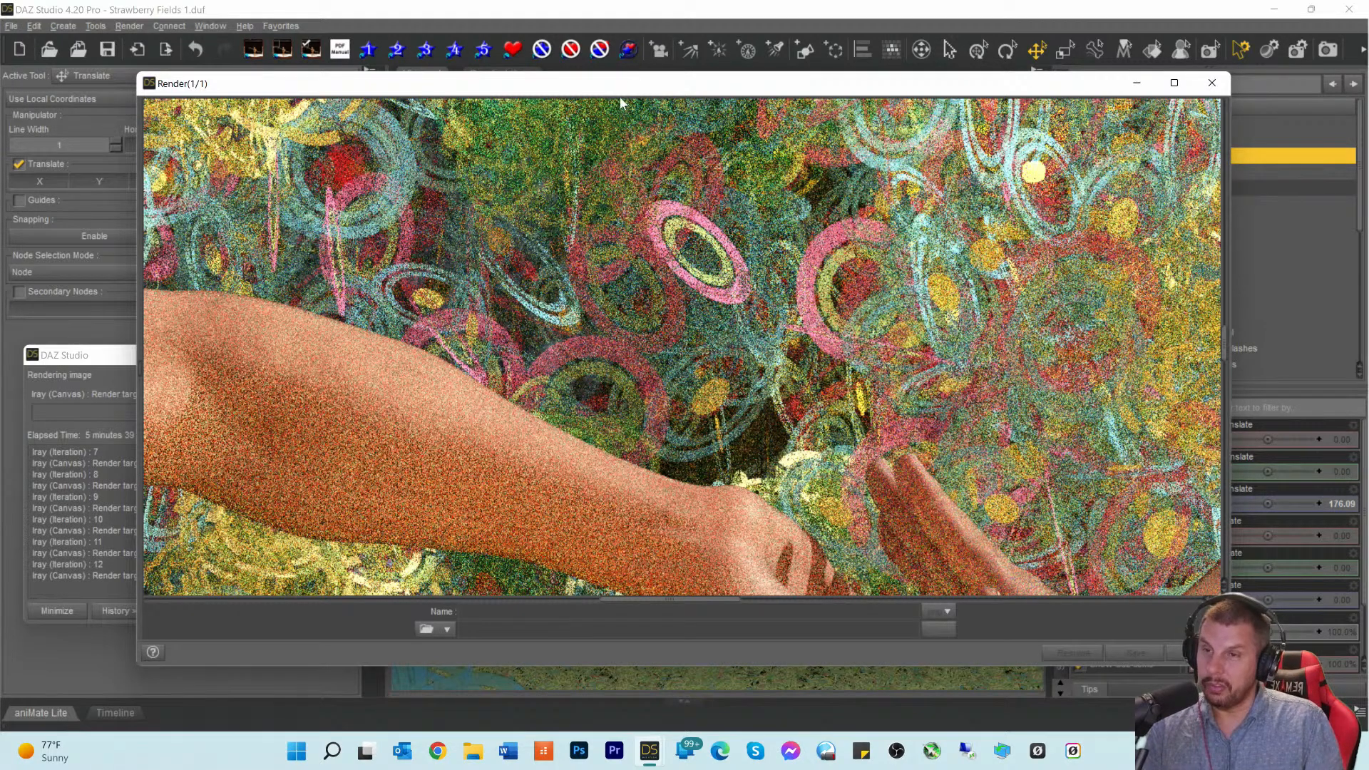
{"action": "left_click_drag", "start_coordinate": [631, 95], "coordinate": [643, 100]}
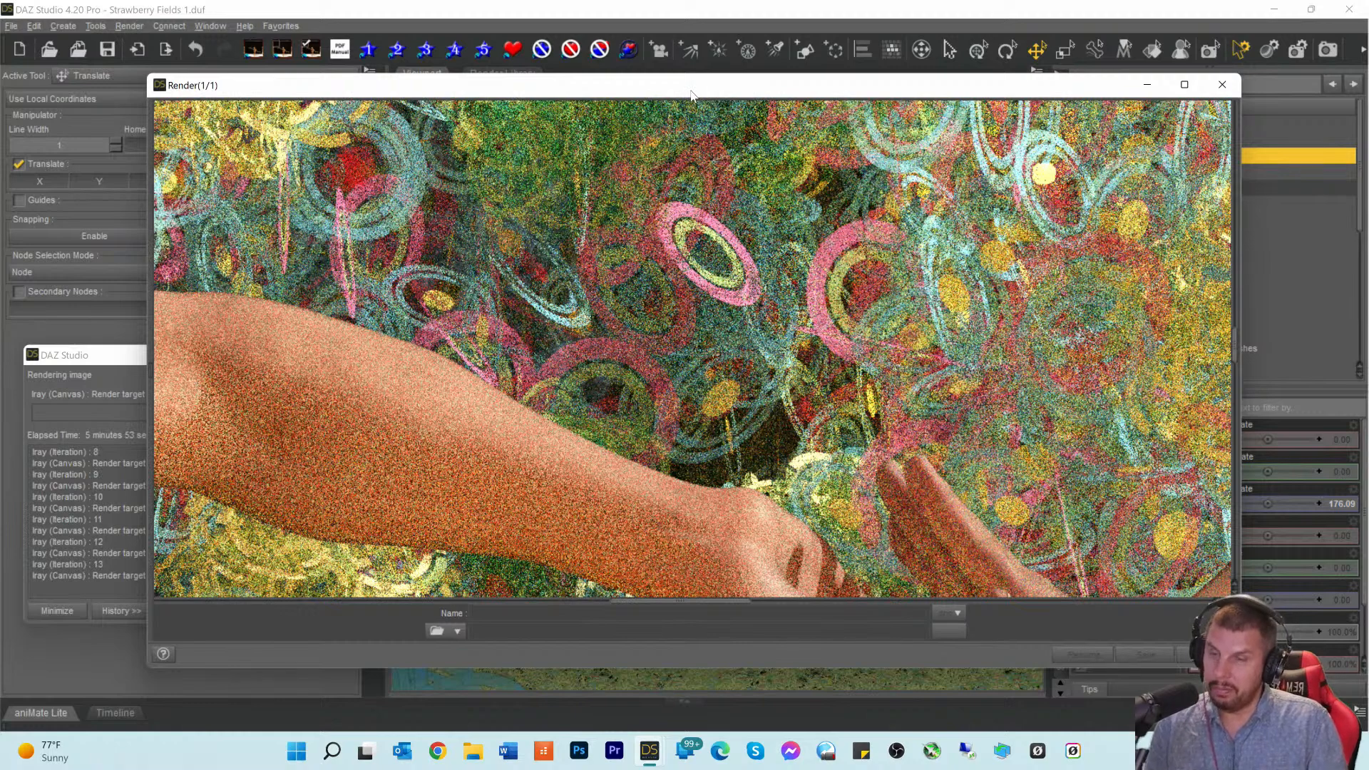
{"action": "left_click_drag", "start_coordinate": [690, 97], "coordinate": [650, 84]}
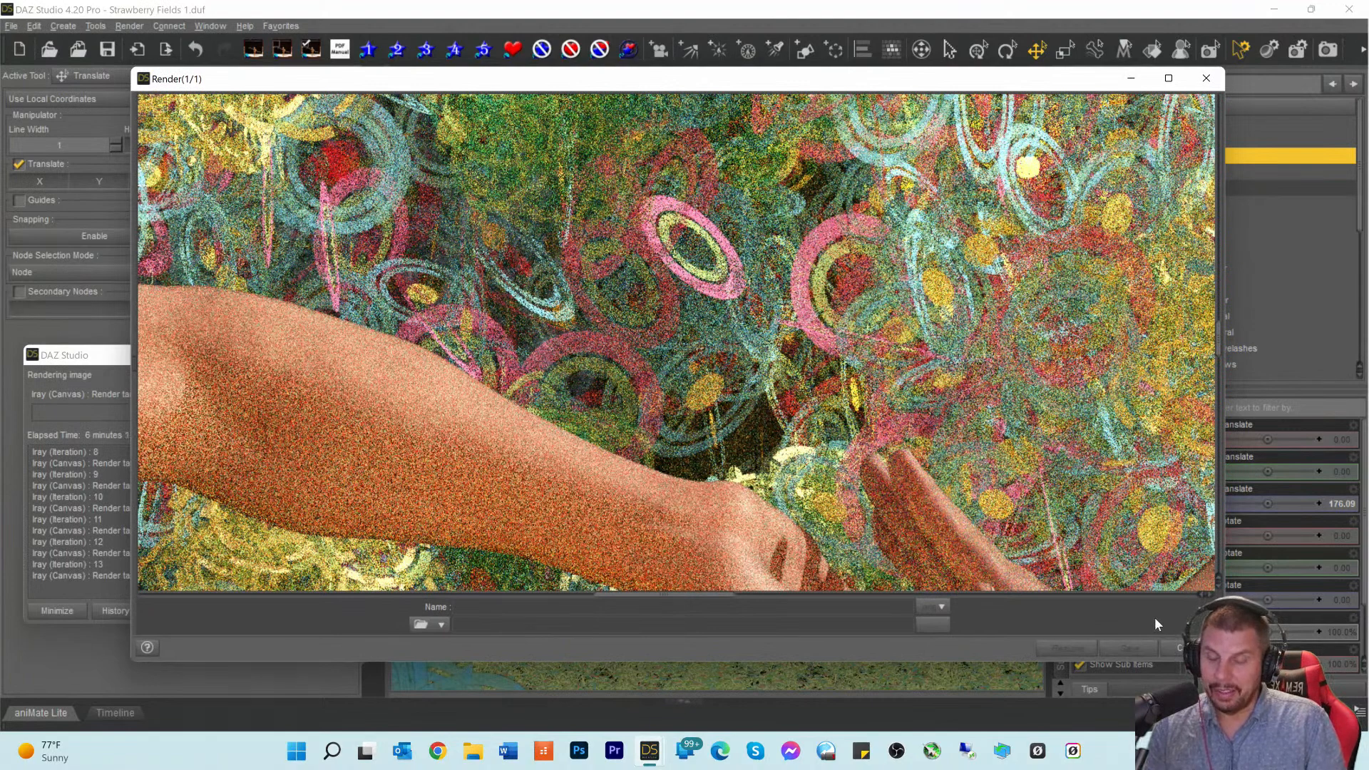
{"action": "left_click_drag", "start_coordinate": [918, 78], "coordinate": [913, 76]}
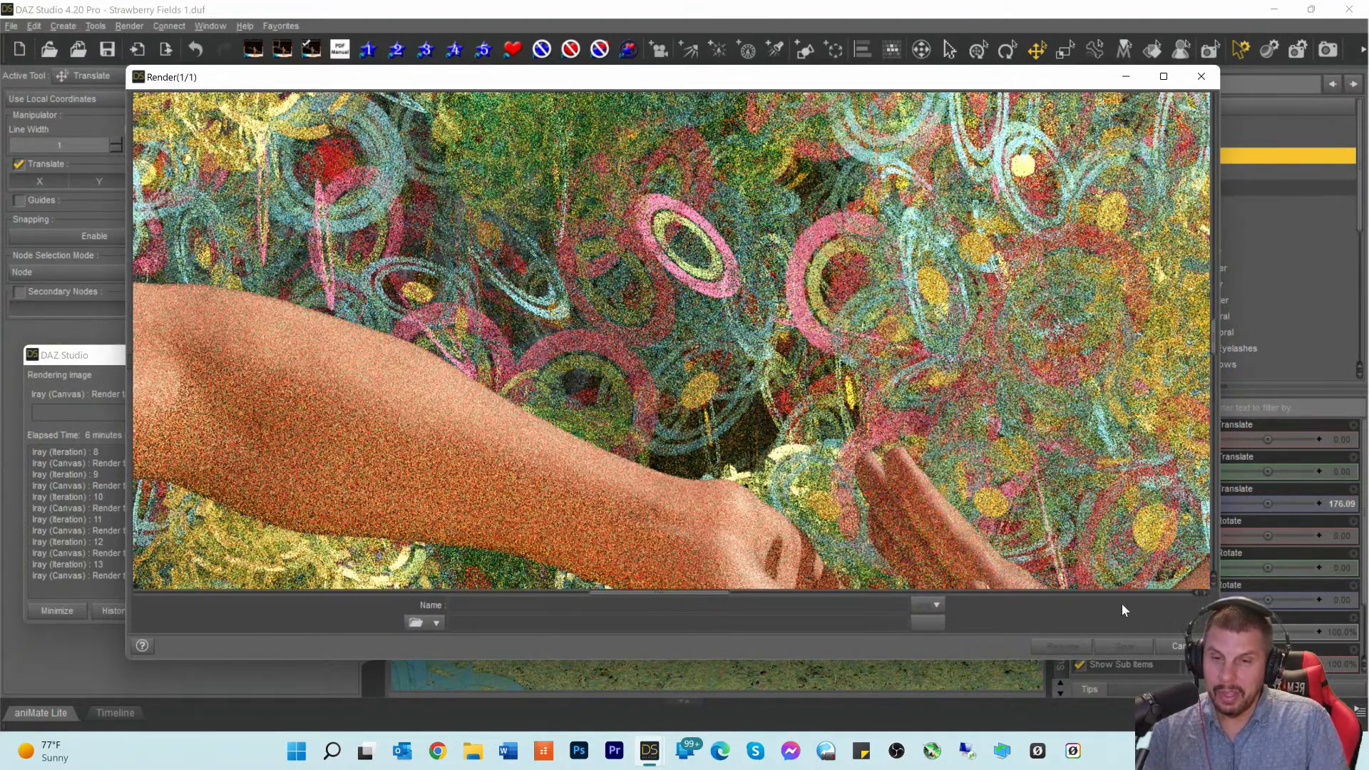
Step: Inspect the two figures' hands and the standing figure's waistband, chest and bearded face in the render
{"action": "scroll", "coordinate": [869, 299], "scroll_direction": "down", "scroll_amount": 3}
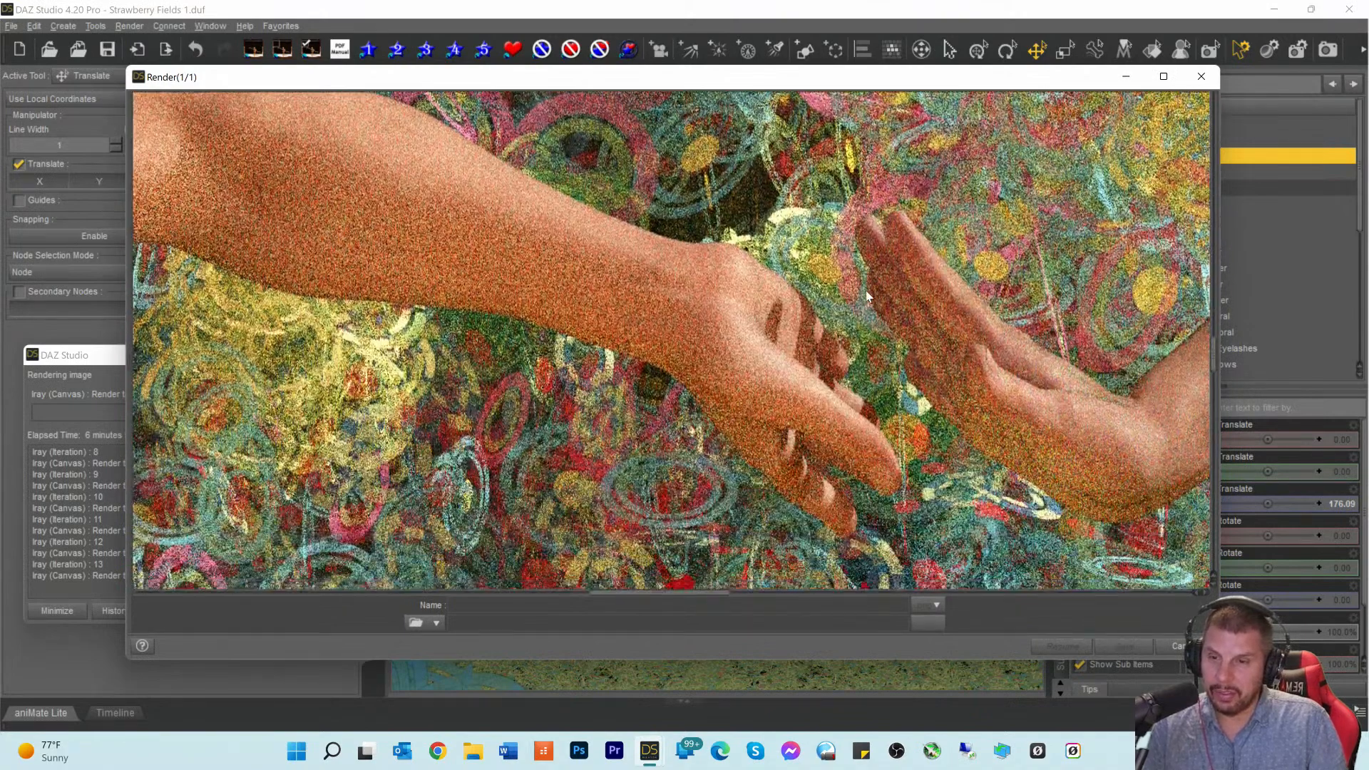
{"action": "scroll", "coordinate": [868, 311], "scroll_direction": "down", "scroll_amount": 3}
{"action": "left_click_drag", "start_coordinate": [641, 594], "coordinate": [868, 601]}
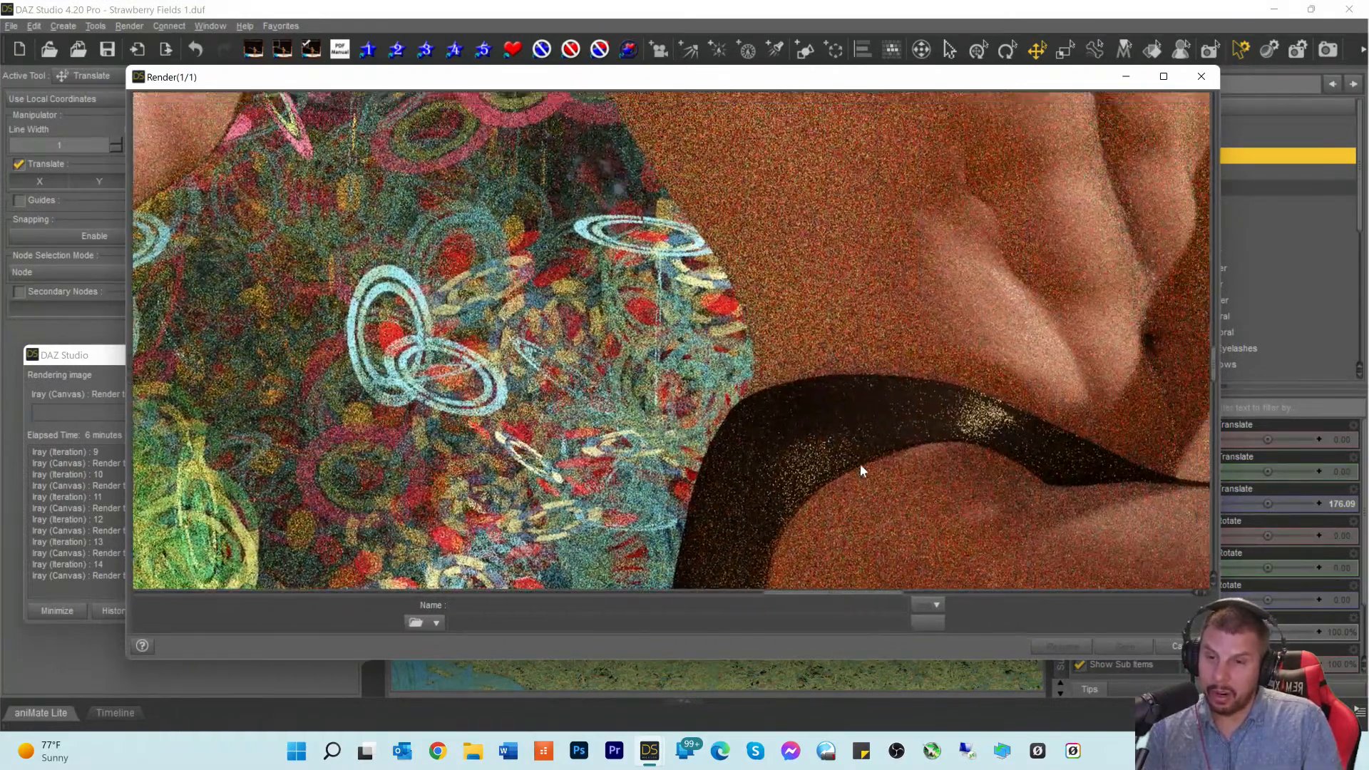
{"action": "scroll", "coordinate": [855, 460], "scroll_direction": "up", "scroll_amount": 5}
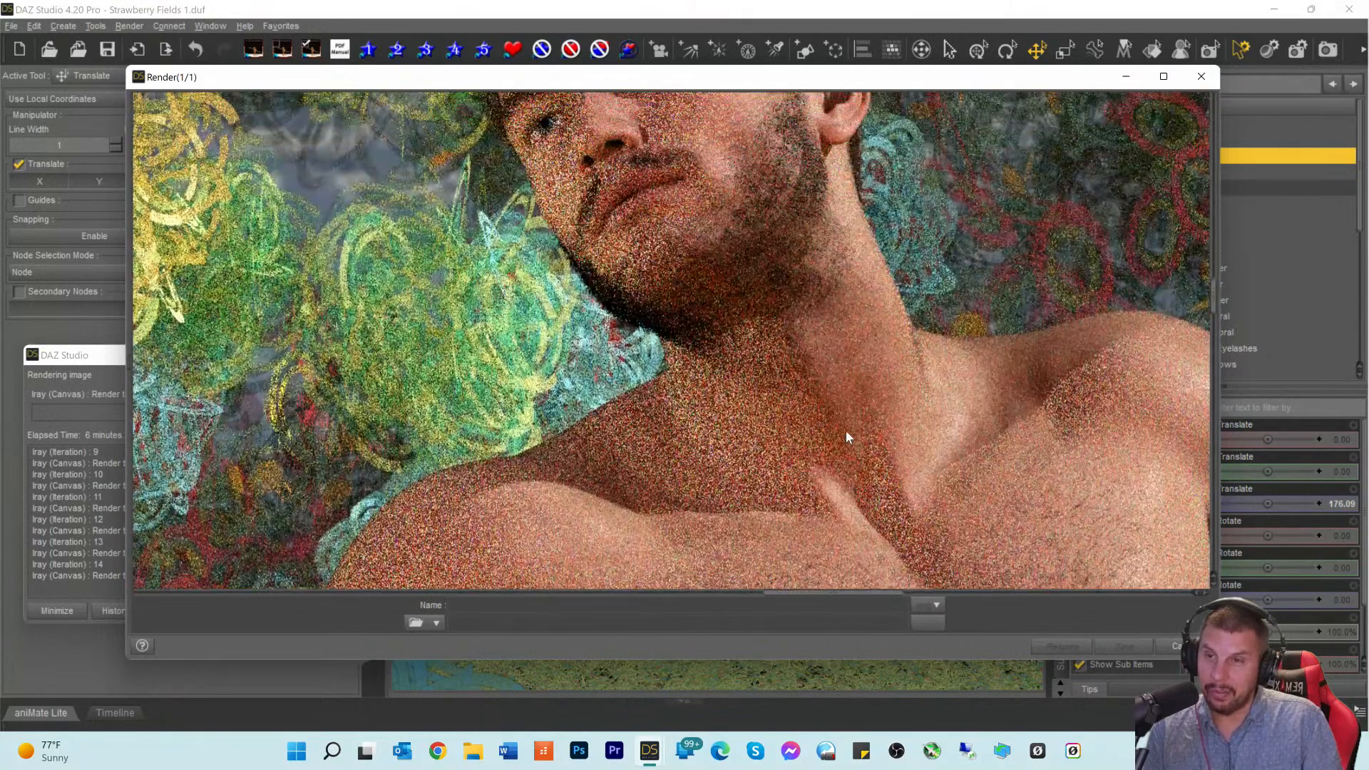
{"action": "scroll", "coordinate": [846, 431], "scroll_direction": "up", "scroll_amount": 3}
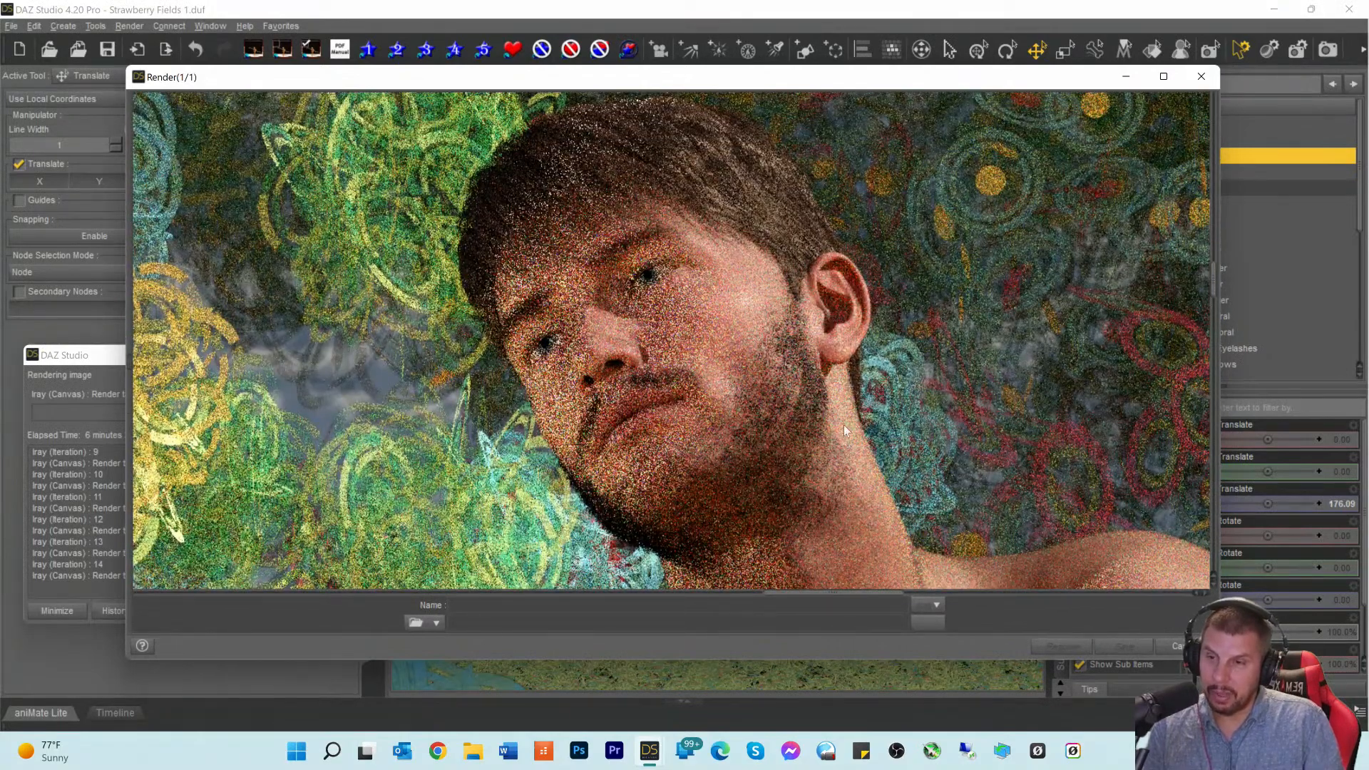
{"action": "scroll", "coordinate": [844, 423], "scroll_direction": "down", "scroll_amount": 5}
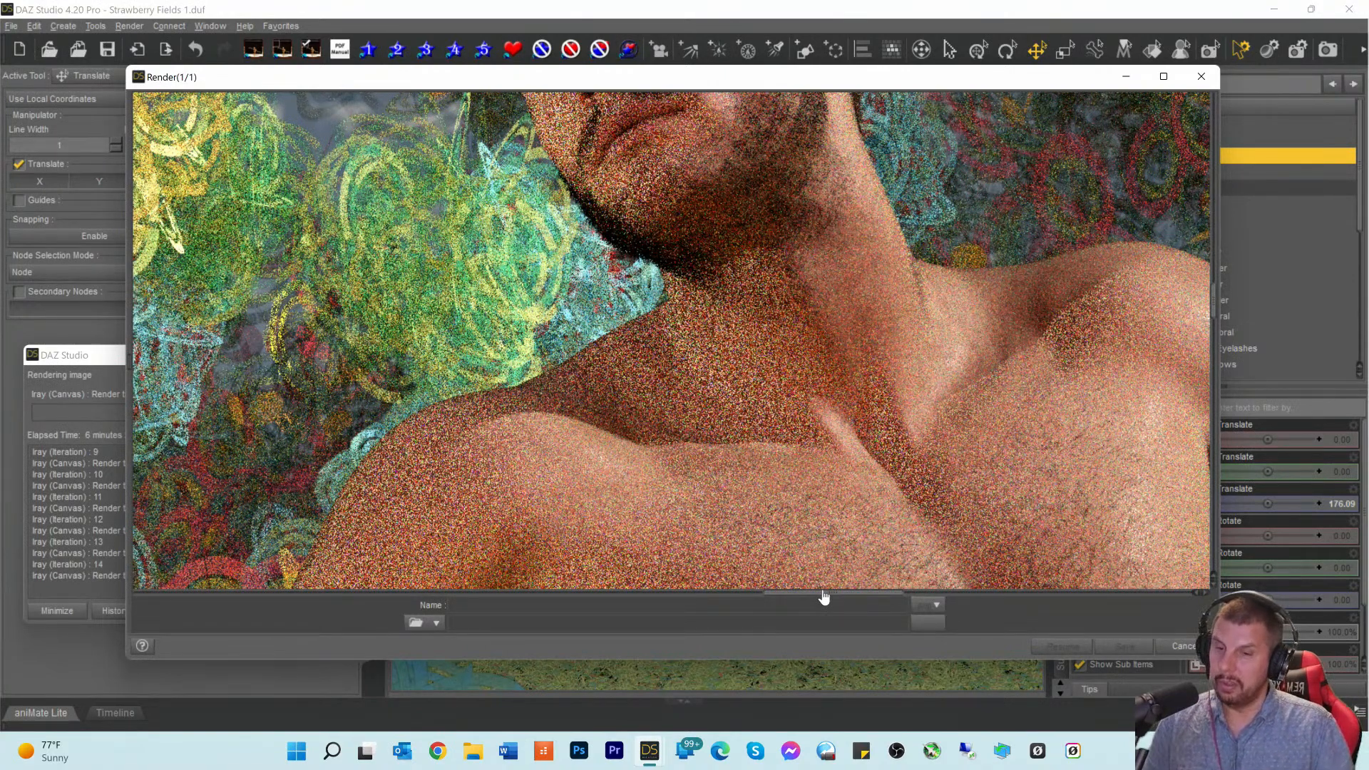
Step: Examine the foliage and flowers between the figures, from the trees to the ground beside the standing figure's legs
{"action": "left_click_drag", "start_coordinate": [827, 597], "coordinate": [651, 608]}
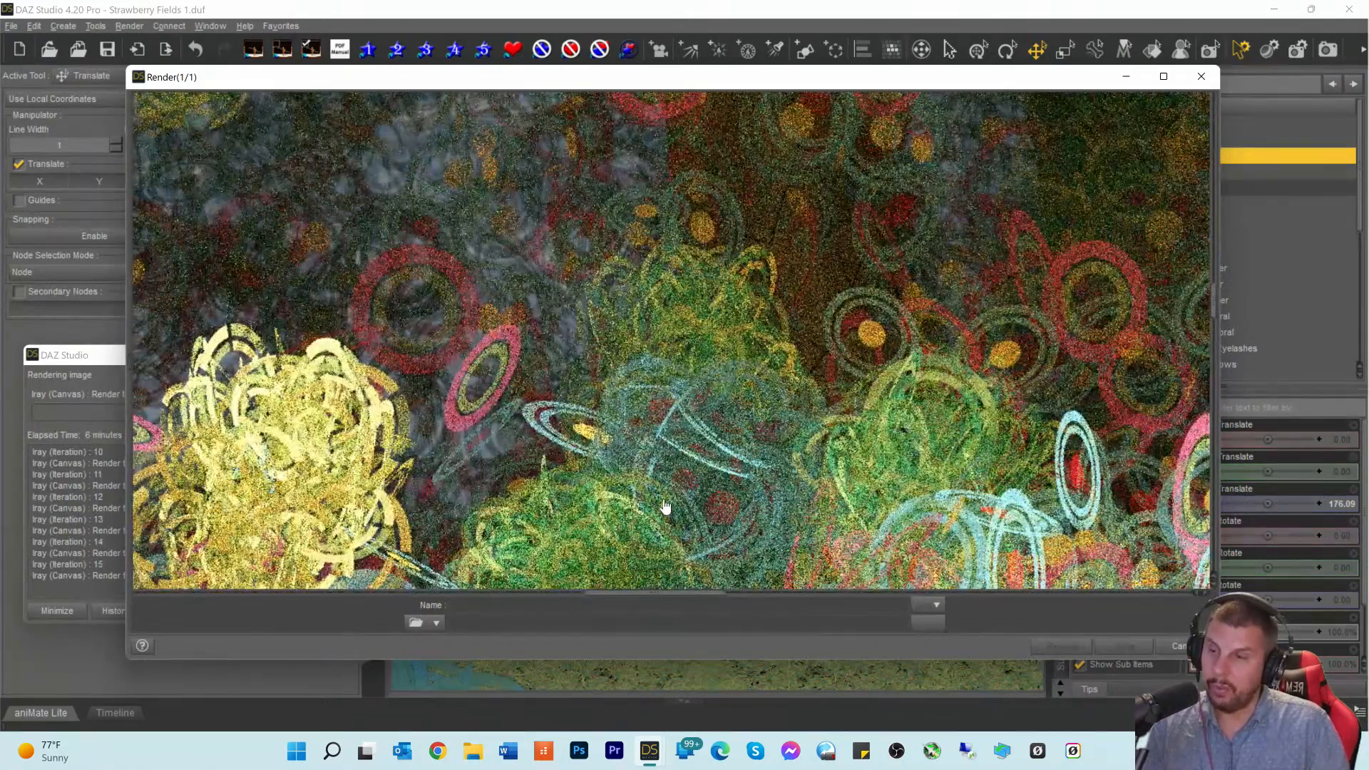
{"action": "scroll", "coordinate": [697, 467], "scroll_direction": "down", "scroll_amount": 10}
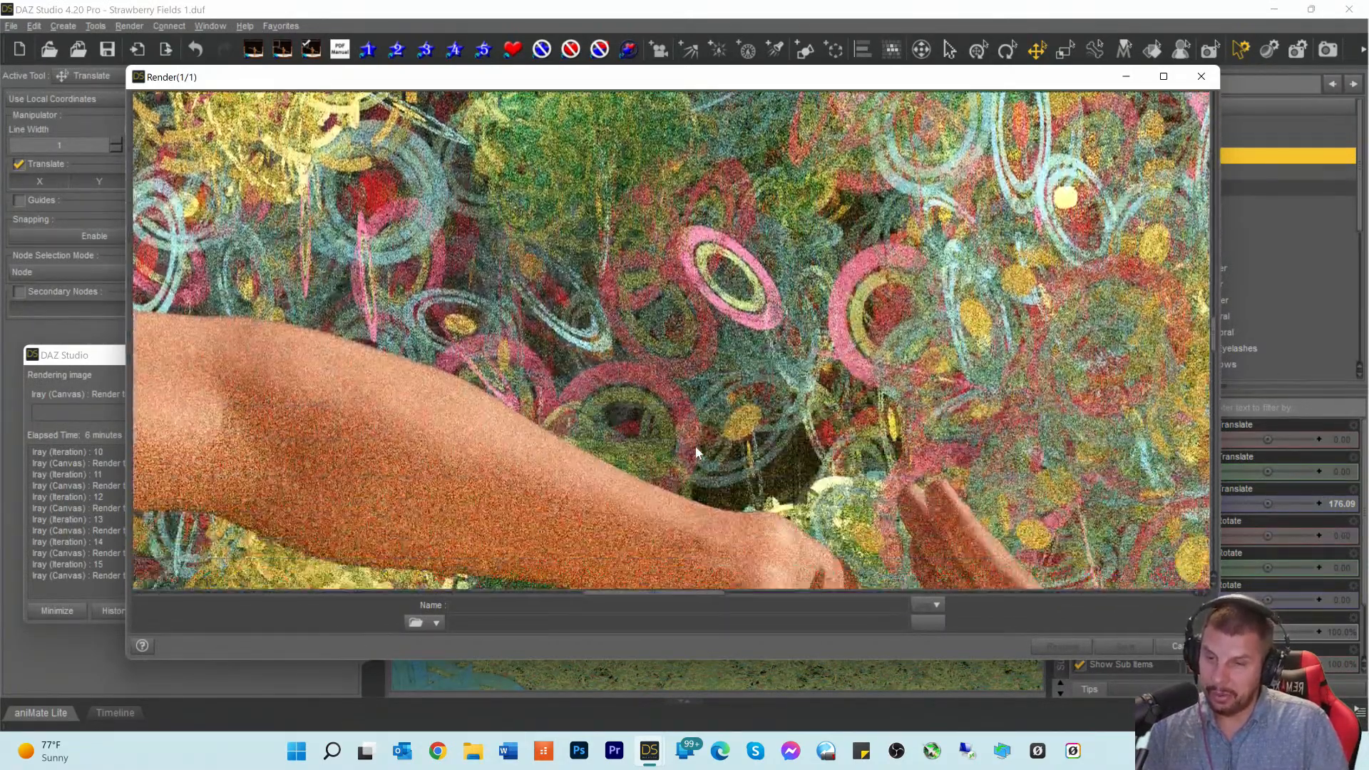
{"action": "scroll", "coordinate": [696, 447], "scroll_direction": "down", "scroll_amount": 6}
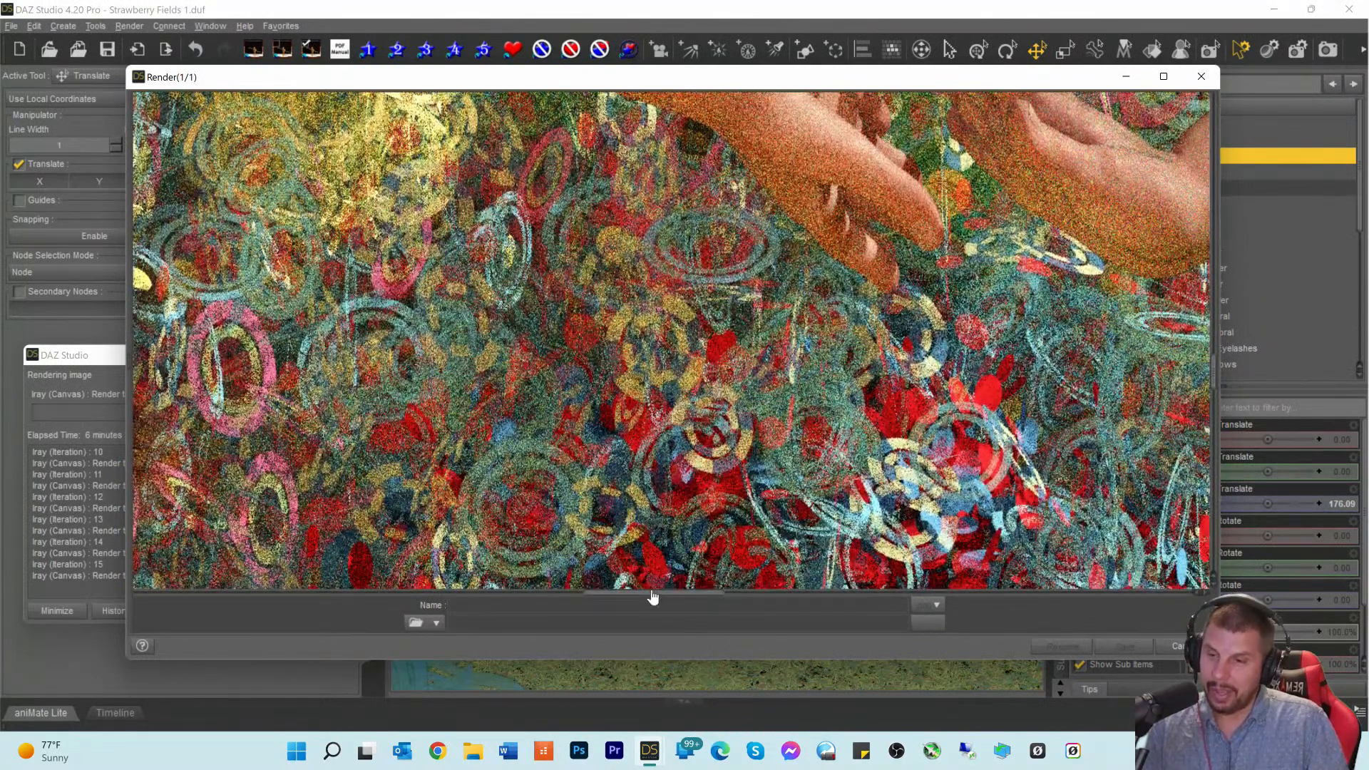
{"action": "left_click_drag", "start_coordinate": [651, 599], "coordinate": [849, 607]}
{"action": "scroll", "coordinate": [626, 512], "scroll_direction": "down", "scroll_amount": 5}
{"action": "scroll", "coordinate": [591, 502], "scroll_direction": "down", "scroll_amount": 6}
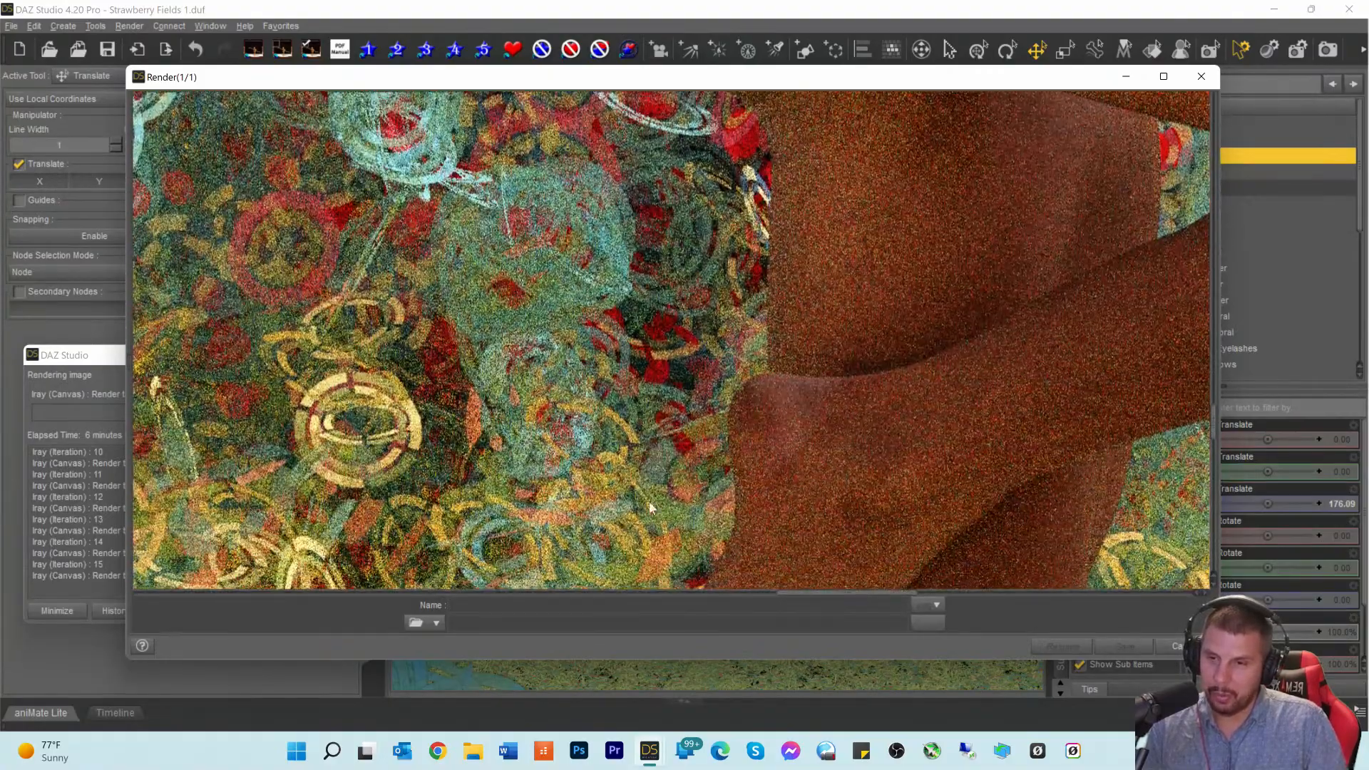
Step: Examine the bending figure's face, hair, chest and arms in the render, along with the flowers above and below him
{"action": "left_click_drag", "start_coordinate": [804, 600], "coordinate": [477, 600]}
{"action": "scroll", "coordinate": [591, 517], "scroll_direction": "up", "scroll_amount": 5}
{"action": "scroll", "coordinate": [617, 501], "scroll_direction": "up", "scroll_amount": 10}
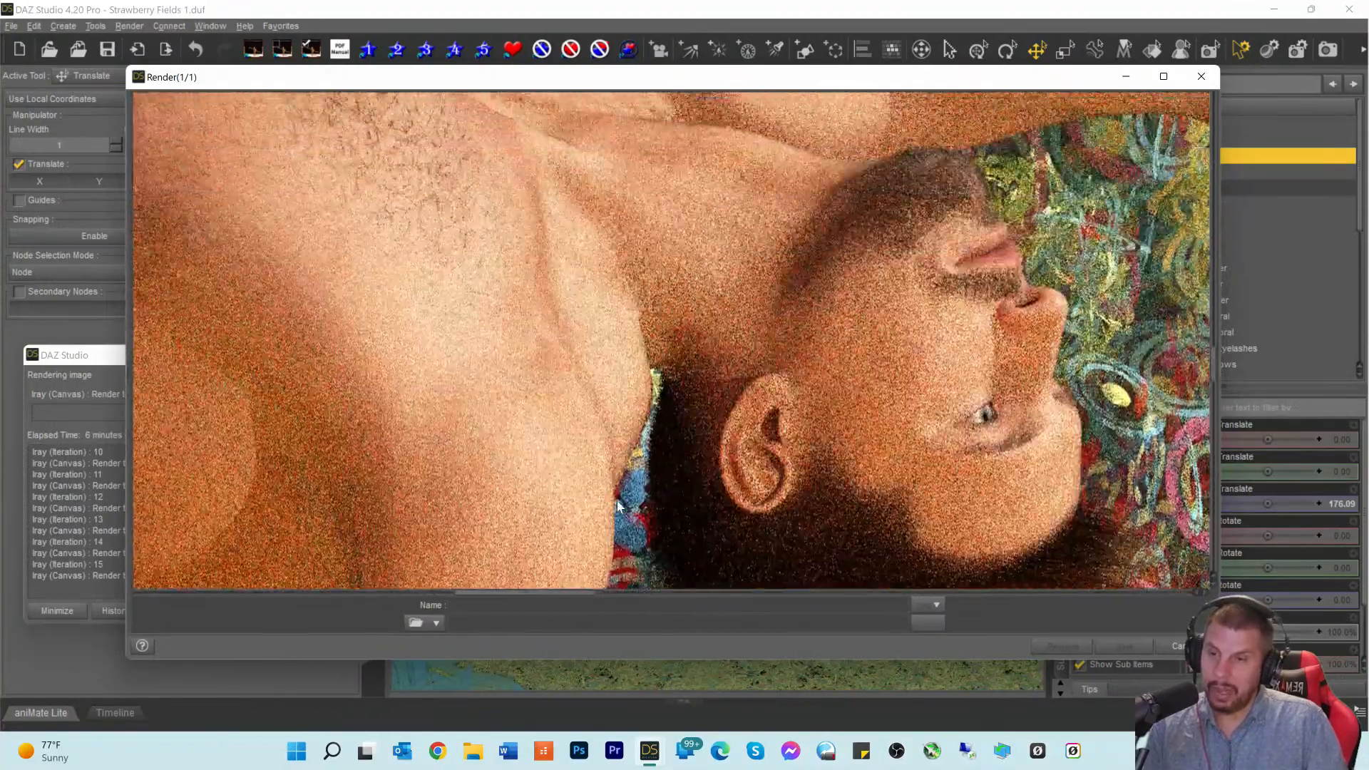
{"action": "scroll", "coordinate": [649, 311], "scroll_direction": "up", "scroll_amount": 8}
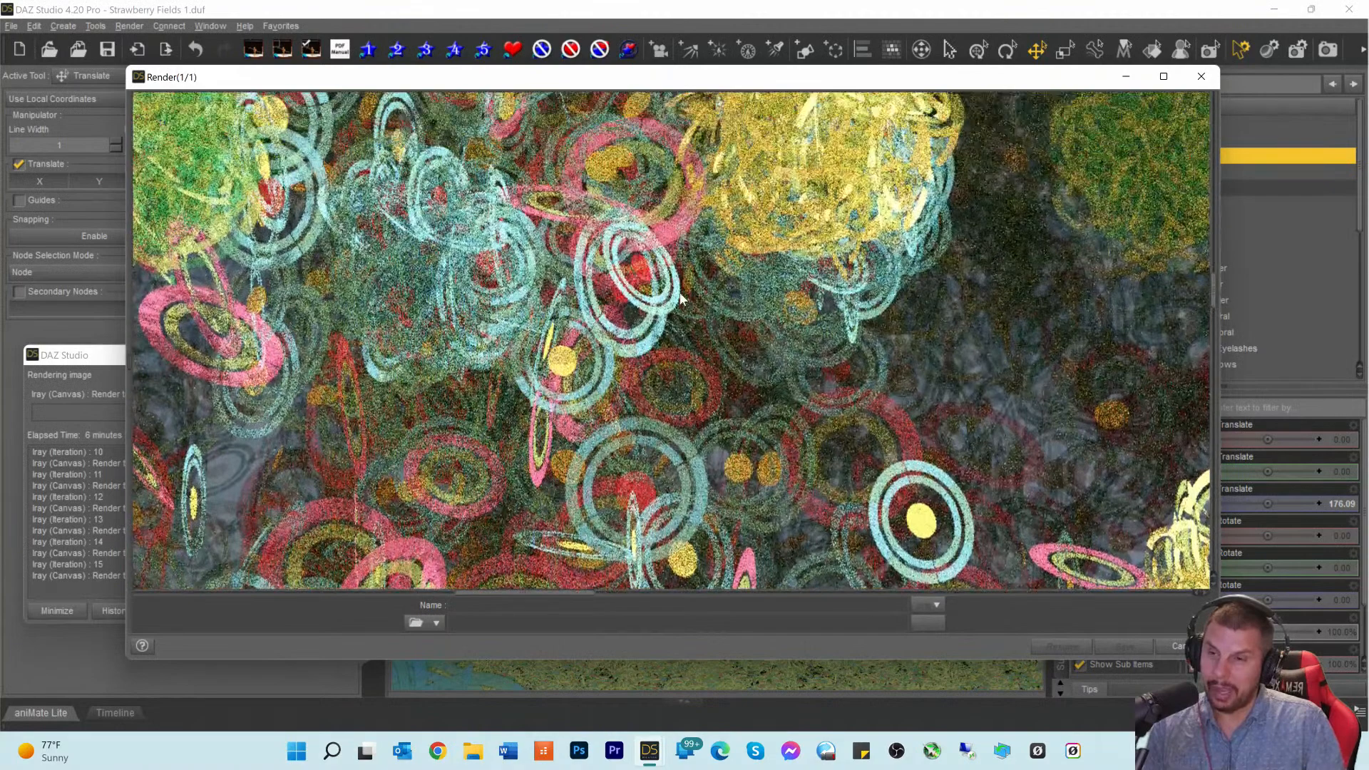
{"action": "scroll", "coordinate": [789, 313], "scroll_direction": "down", "scroll_amount": 8}
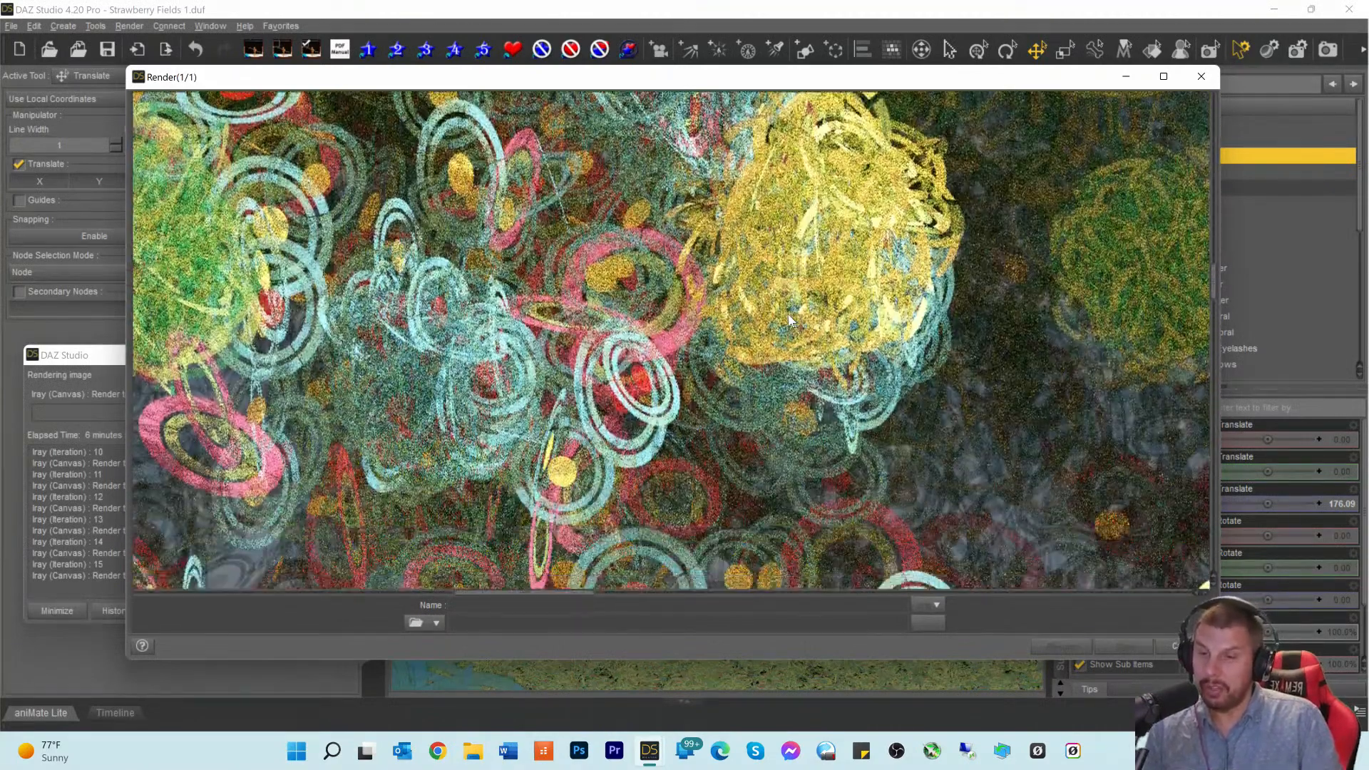
{"action": "scroll", "coordinate": [787, 324], "scroll_direction": "down", "scroll_amount": 8}
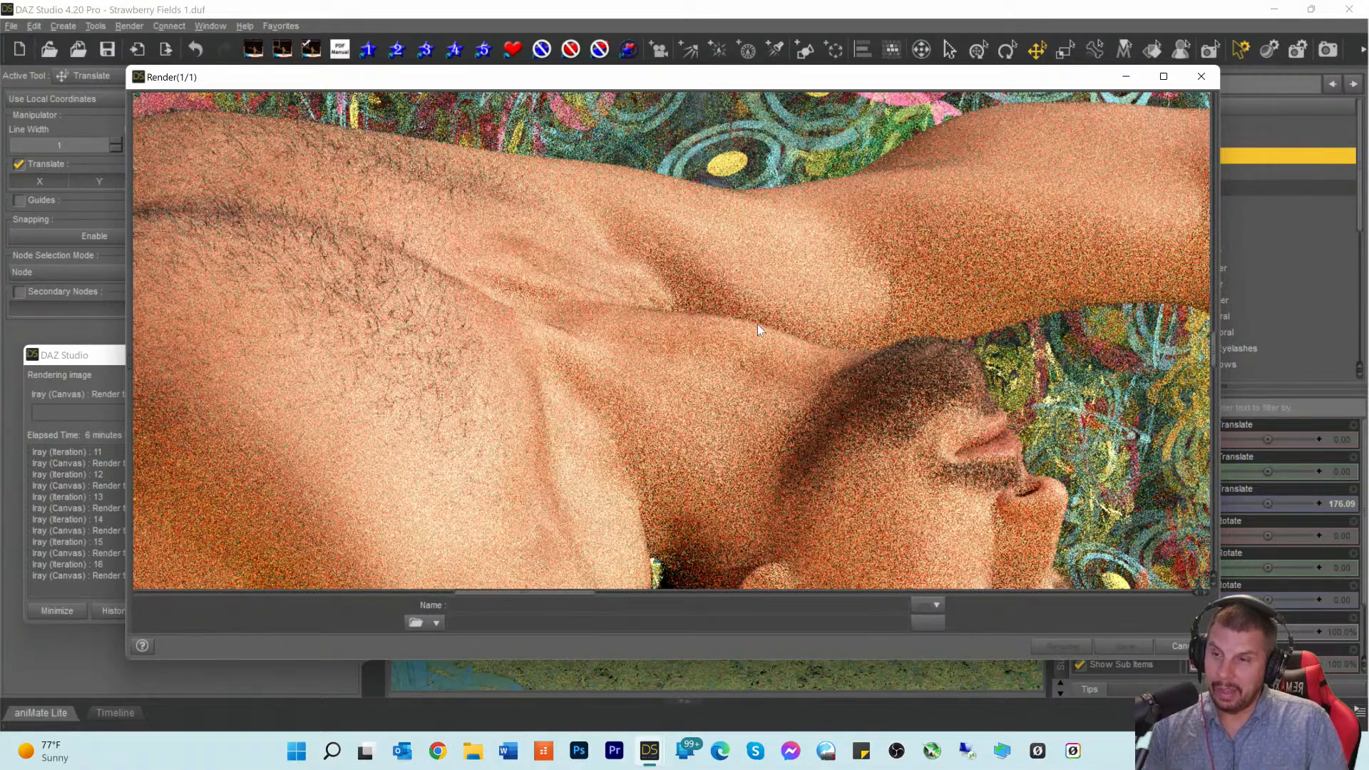
{"action": "scroll", "coordinate": [758, 323], "scroll_direction": "down", "scroll_amount": 8}
{"action": "scroll", "coordinate": [759, 330], "scroll_direction": "down", "scroll_amount": 3}
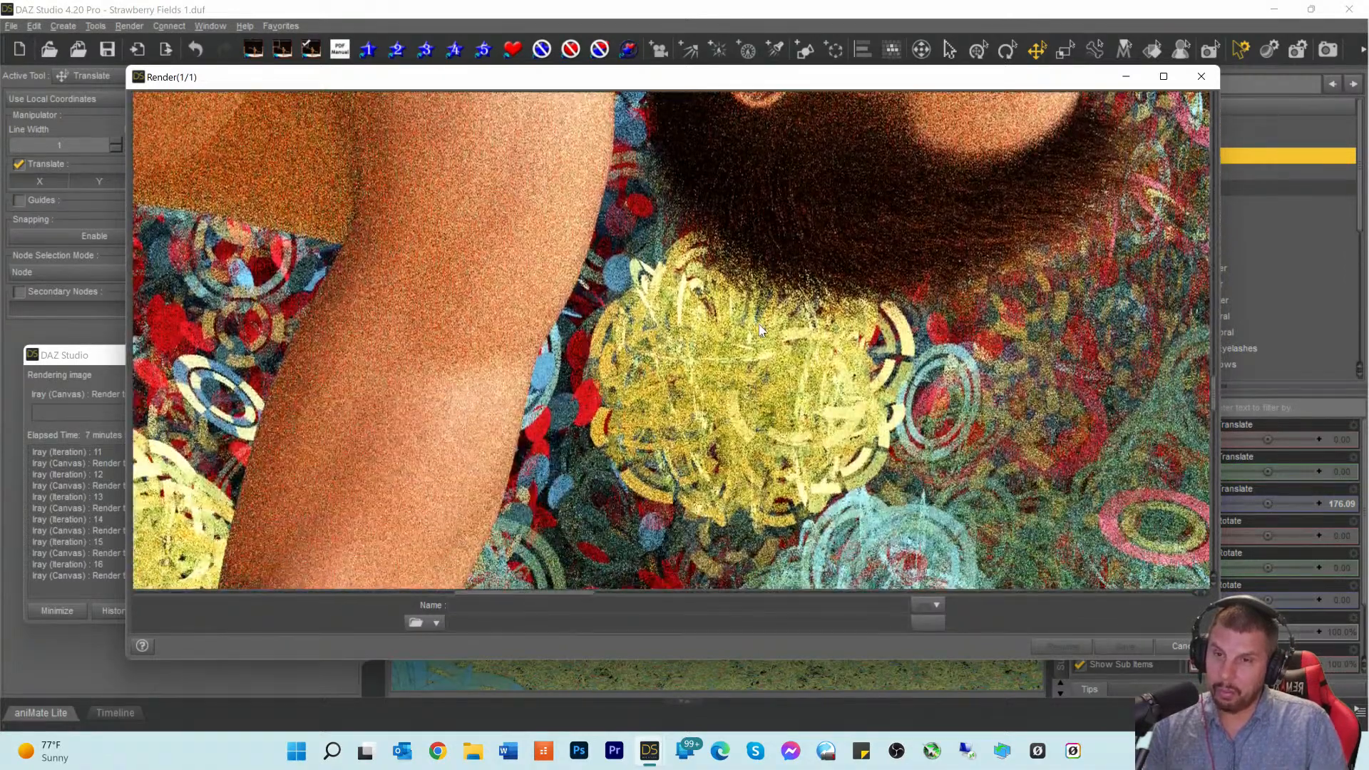
{"action": "scroll", "coordinate": [760, 328], "scroll_direction": "up", "scroll_amount": 4}
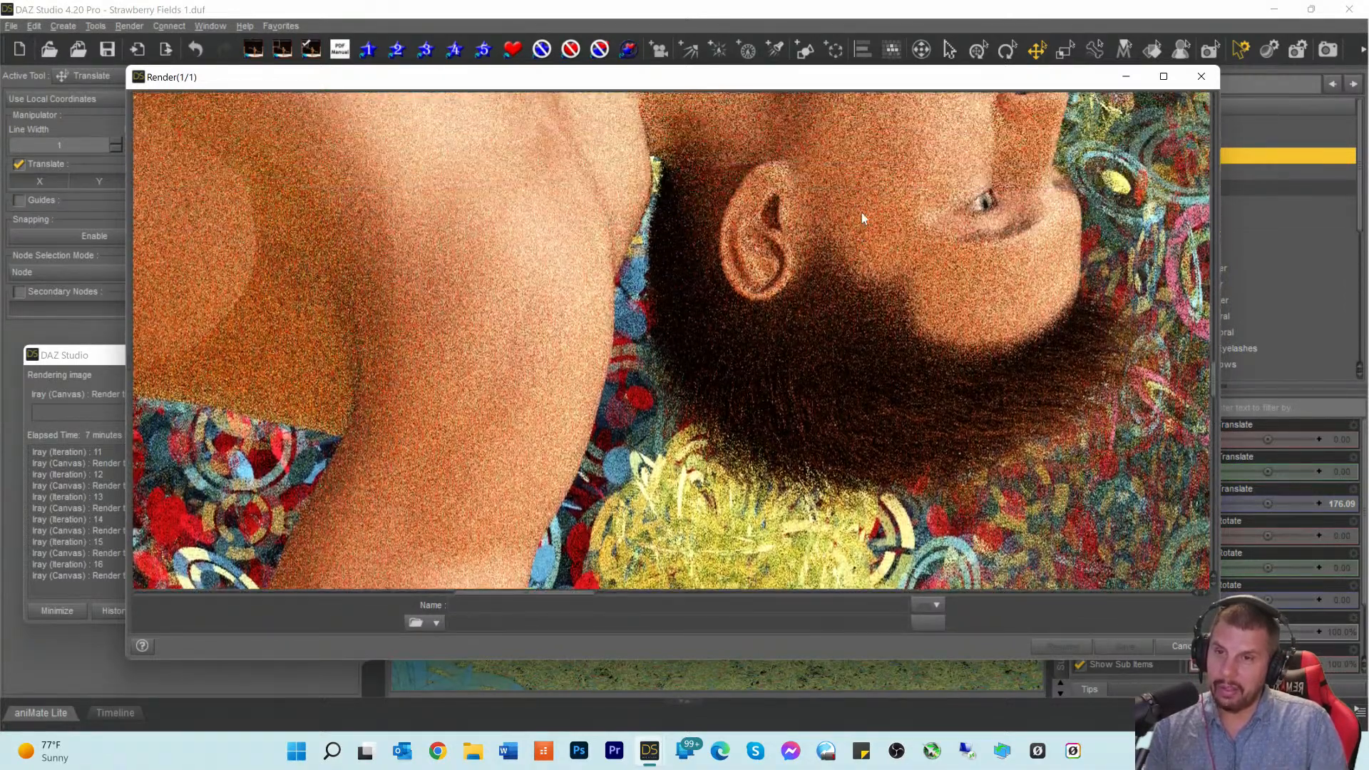
{"action": "scroll", "coordinate": [863, 211], "scroll_direction": "up", "scroll_amount": 3}
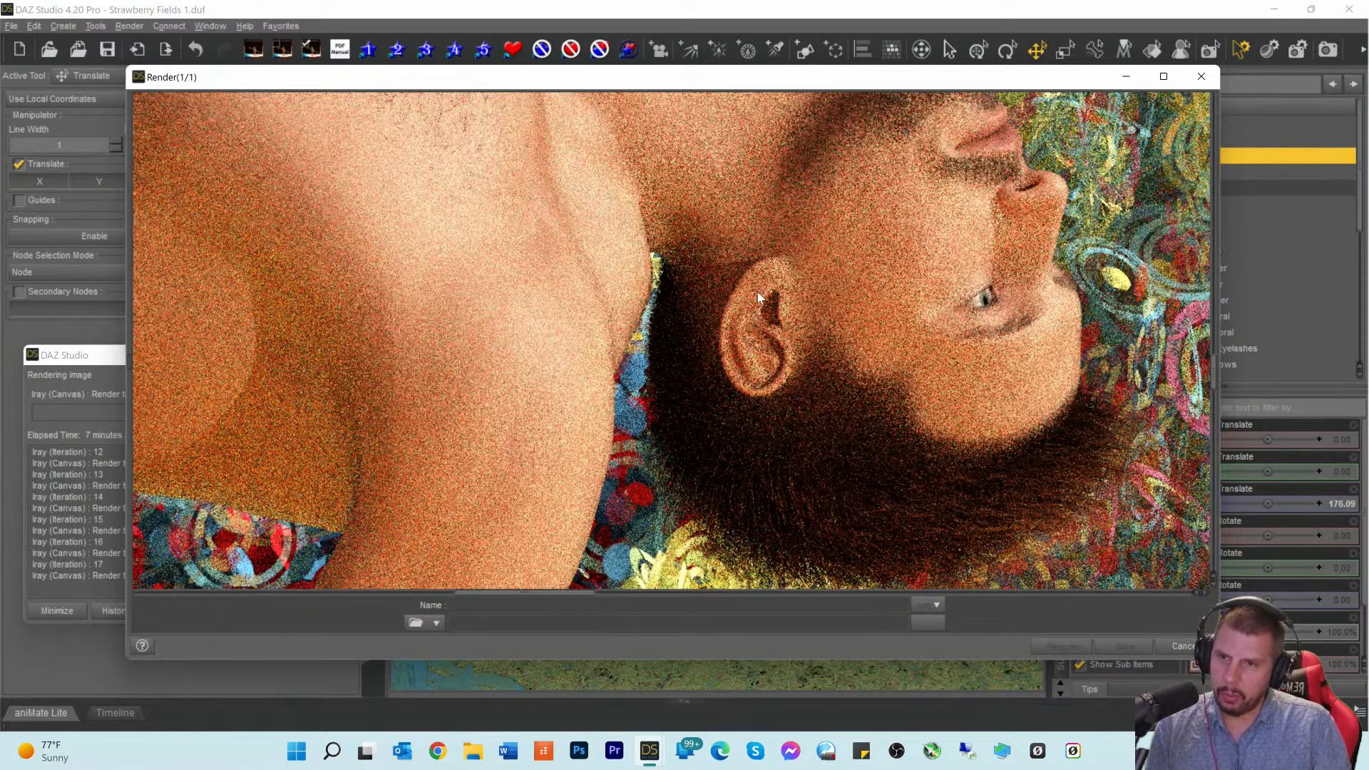
{"action": "scroll", "coordinate": [713, 290], "scroll_direction": "up", "scroll_amount": 6}
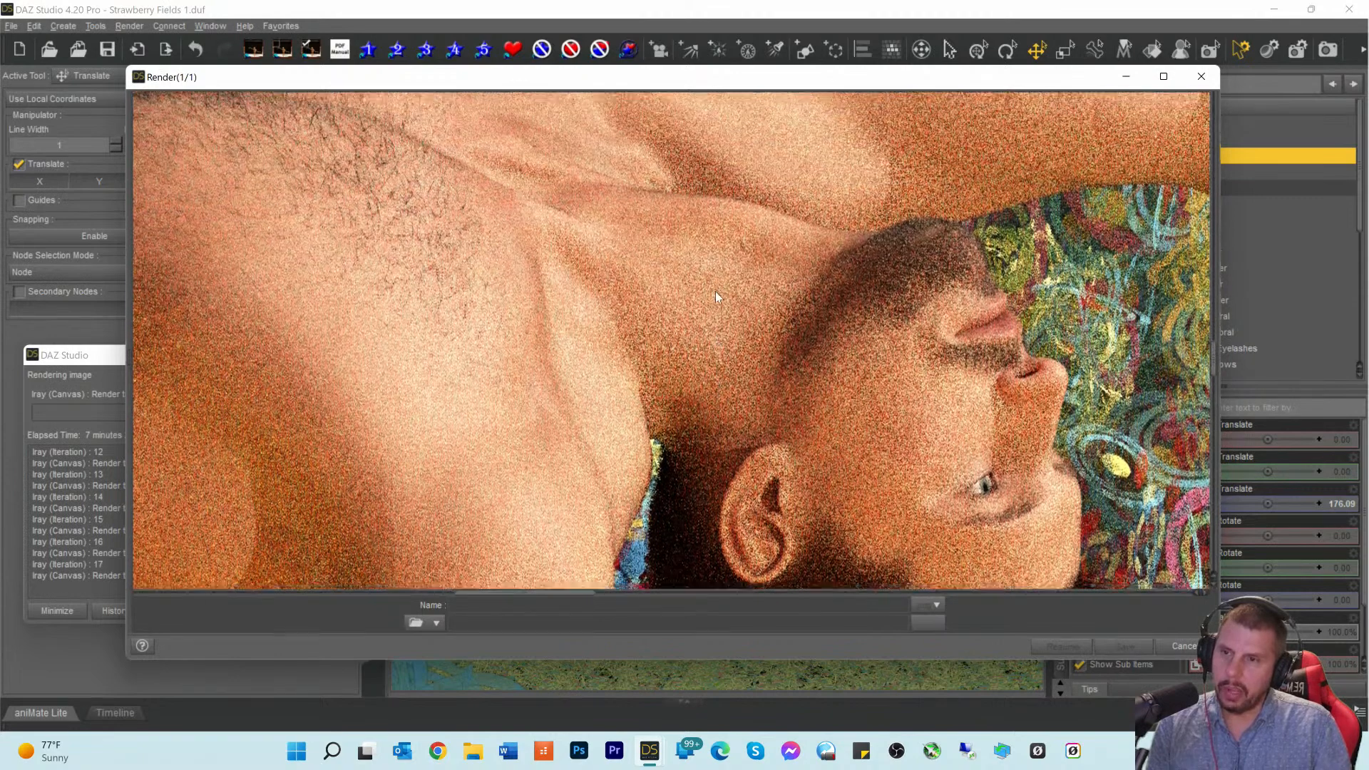
{"action": "scroll", "coordinate": [716, 292], "scroll_direction": "down", "scroll_amount": 7}
{"action": "scroll", "coordinate": [828, 301], "scroll_direction": "down", "scroll_amount": 1}
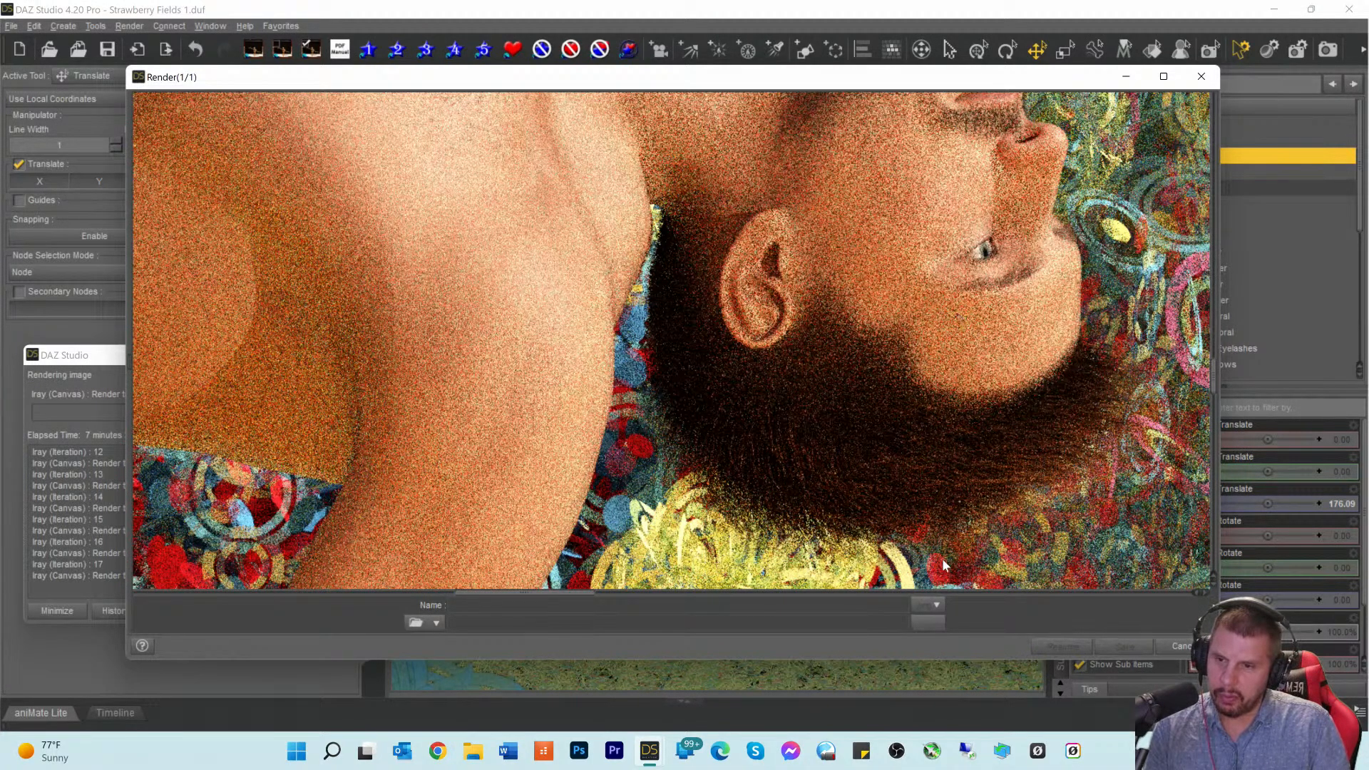
Step: Check the standing figure again in the render, from the black waistband over the torso to the bearded face
{"action": "left_click_drag", "start_coordinate": [547, 594], "coordinate": [864, 617]}
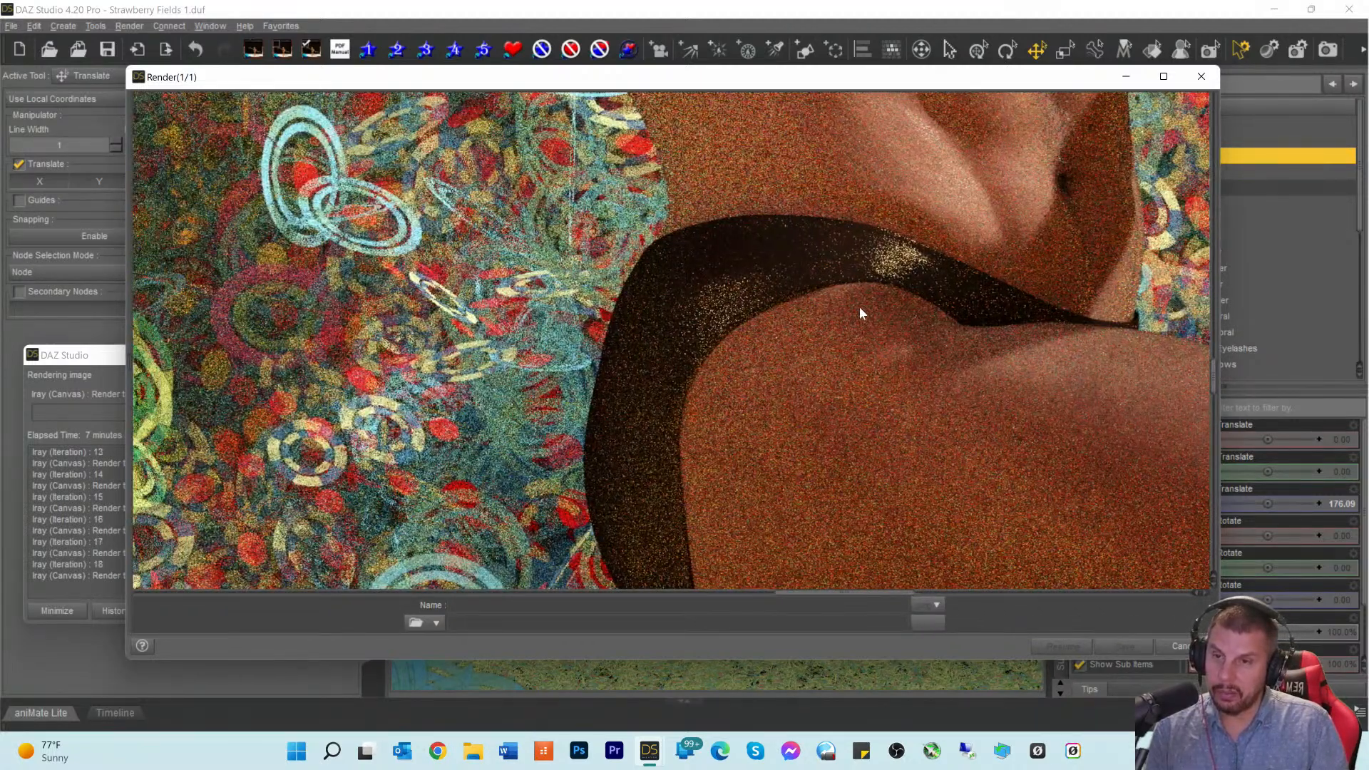
{"action": "scroll", "coordinate": [787, 270], "scroll_direction": "up", "scroll_amount": 10}
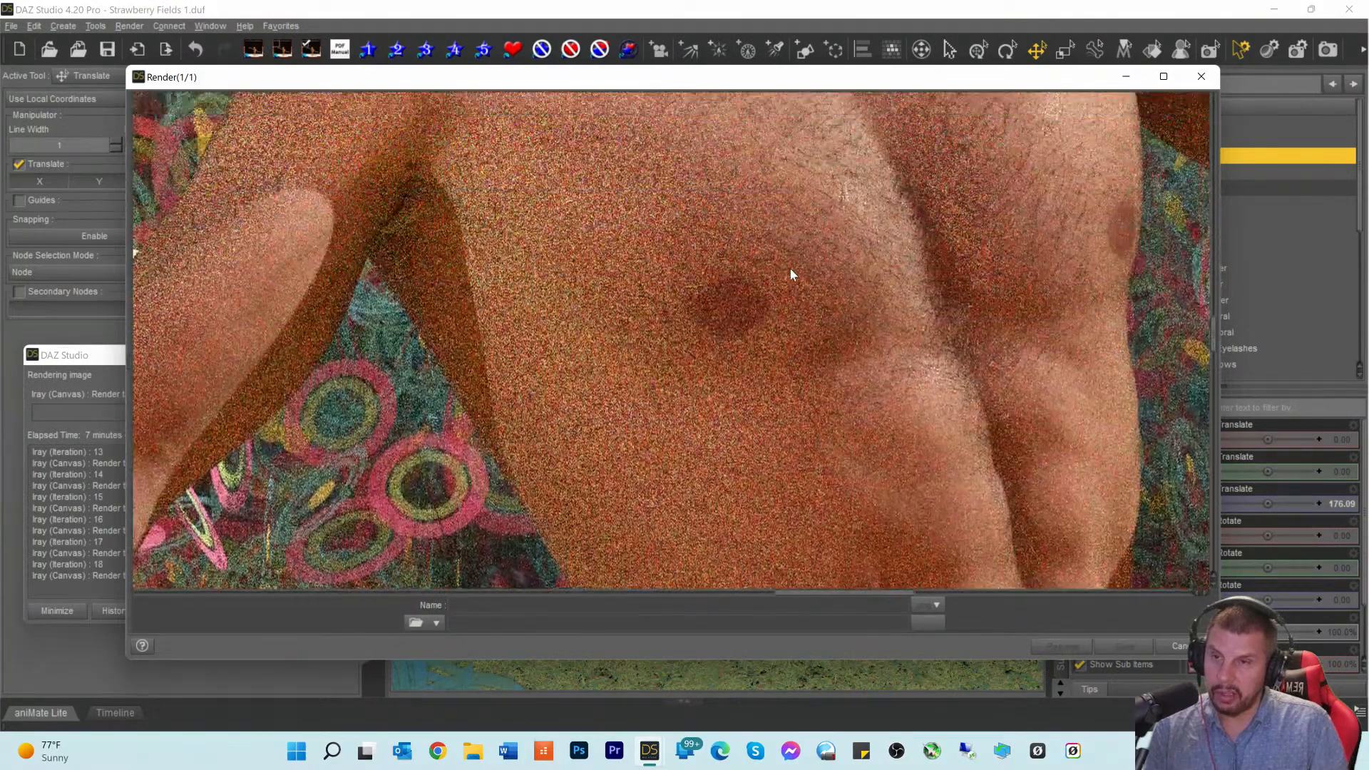
{"action": "scroll", "coordinate": [790, 274], "scroll_direction": "up", "scroll_amount": 8}
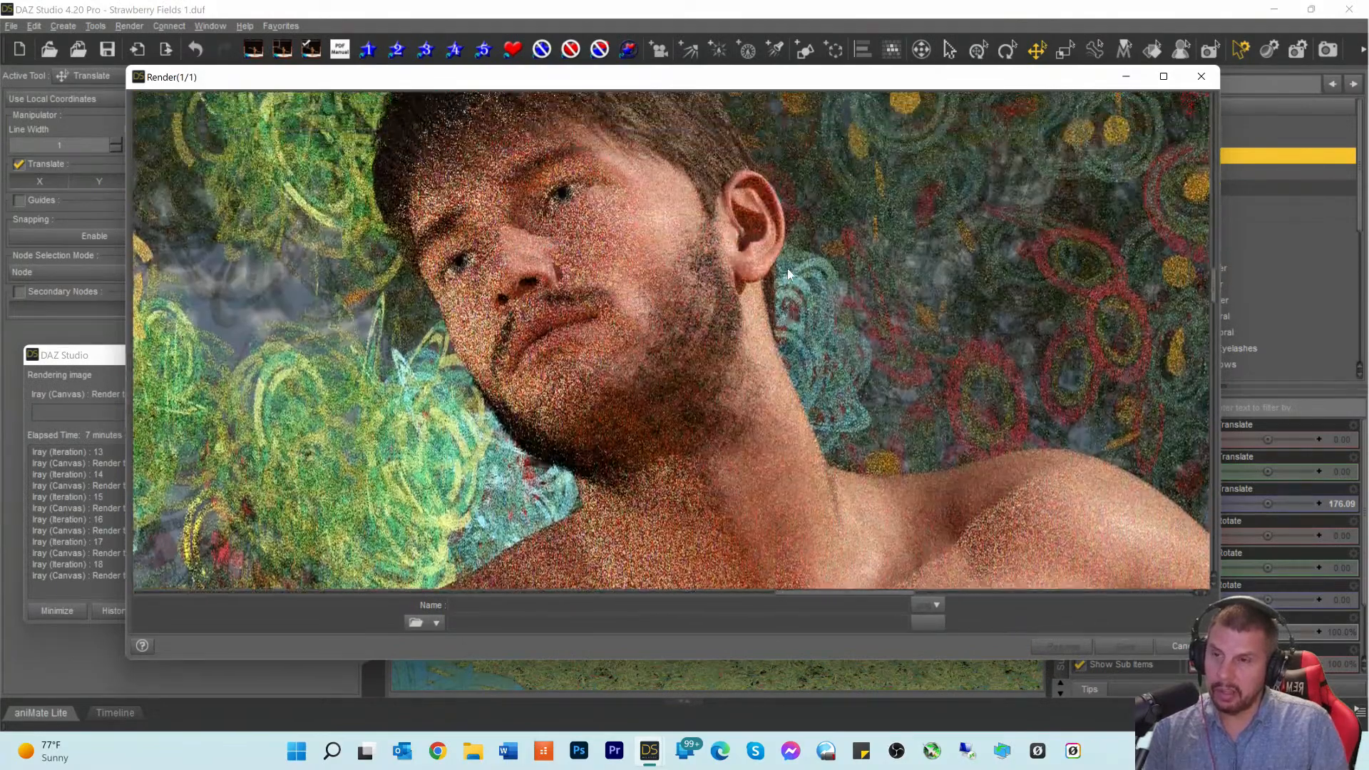